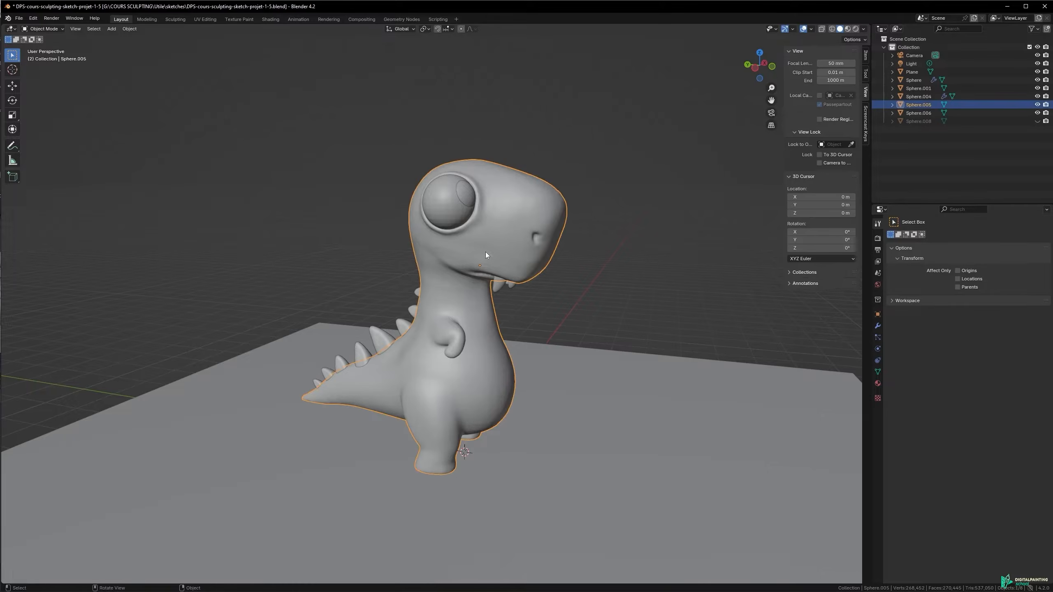
- Switch to the Sculpting workspace and sculpt raised and carved strokes on the dinosaur's snout with Clay Strips
shift+middle_drag(480, 245, 487, 217)
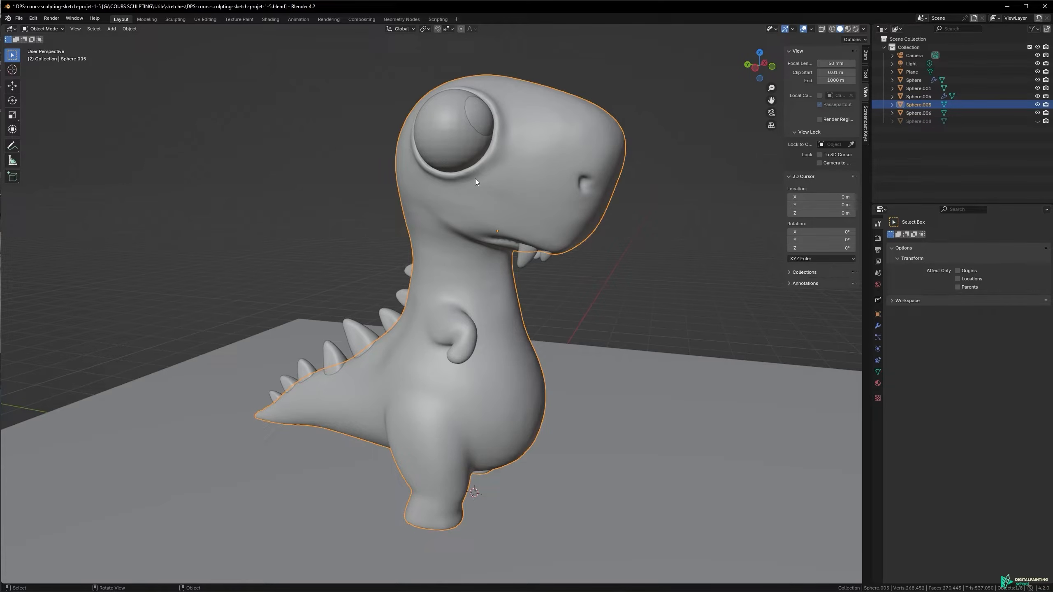
middle_drag(481, 206, 466, 232)
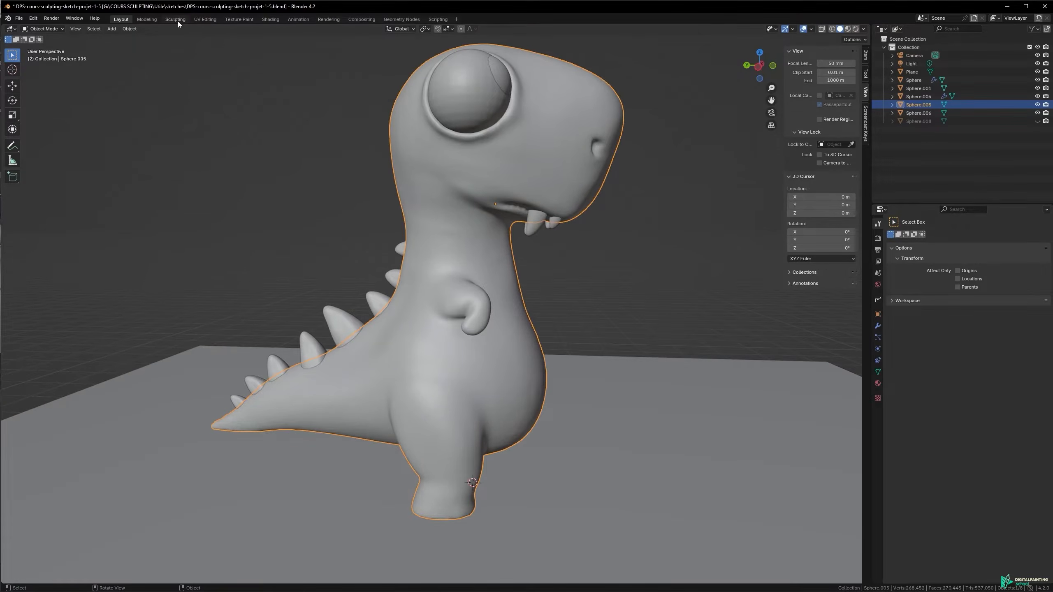
click(175, 18)
mouse_move(432, 234)
middle_down()
mouse_move(414, 235)
mouse_move(443, 198)
middle_up()
alt+shift+drag(443, 197, 452, 190)
click(28, 69)
alt+shift+drag(465, 137, 435, 203)
mouse_move(461, 175)
mouse_down()
mouse_move(476, 207)
mouse_move(513, 187)
mouse_move(481, 200)
mouse_up()
ctrl+drag(543, 179, 557, 226)
alt+drag(499, 168, 464, 336)
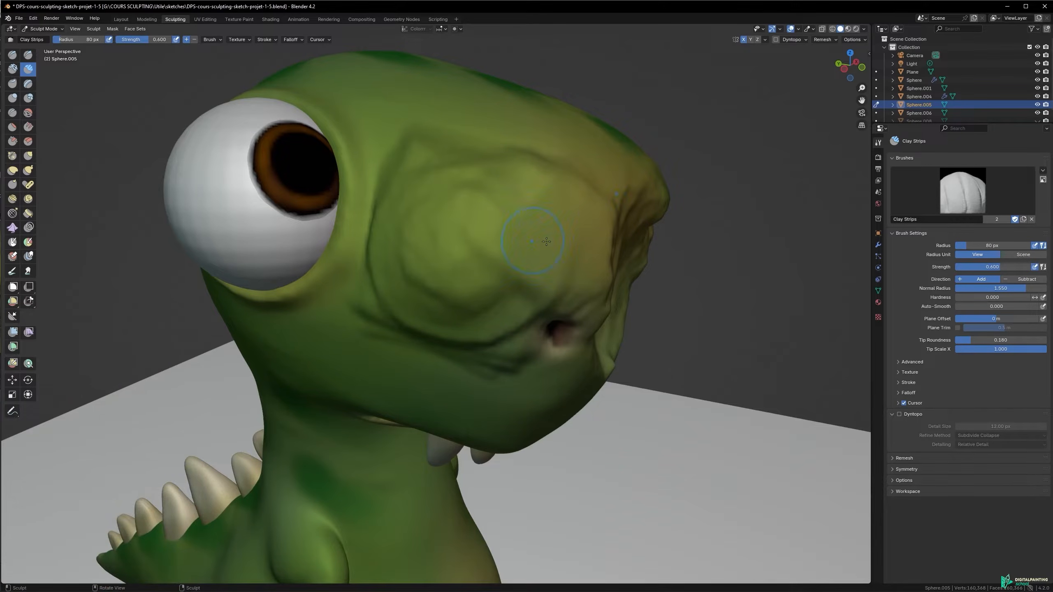
mouse_move(564, 198)
alt+mouse_down()
mouse_move(531, 196)
mouse_move(565, 185)
alt+mouse_up()
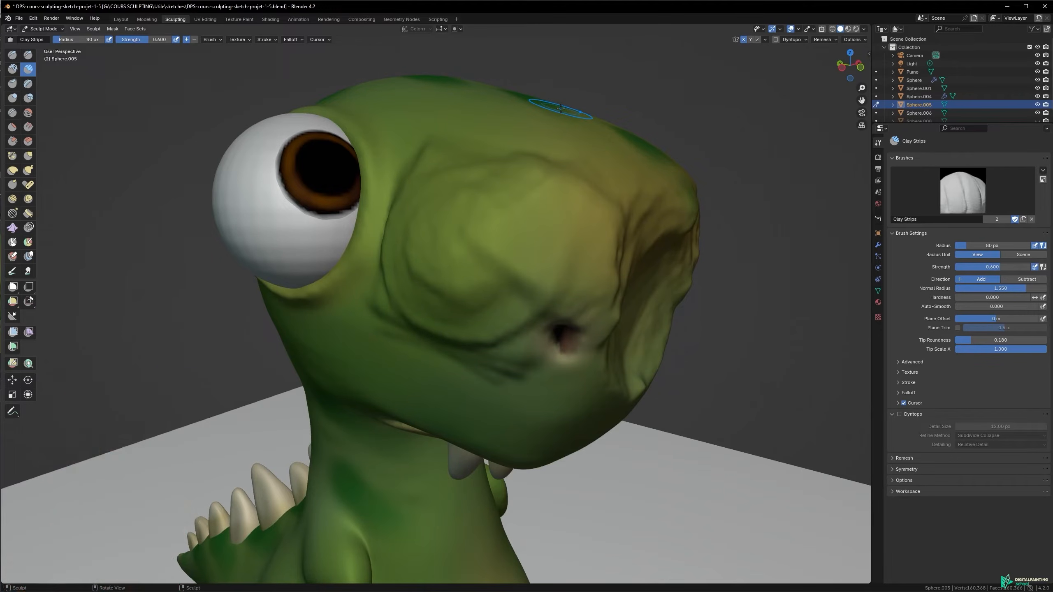
- Return to the Layout workspace, add a cube and move it in front of the dinosaur
click(120, 19)
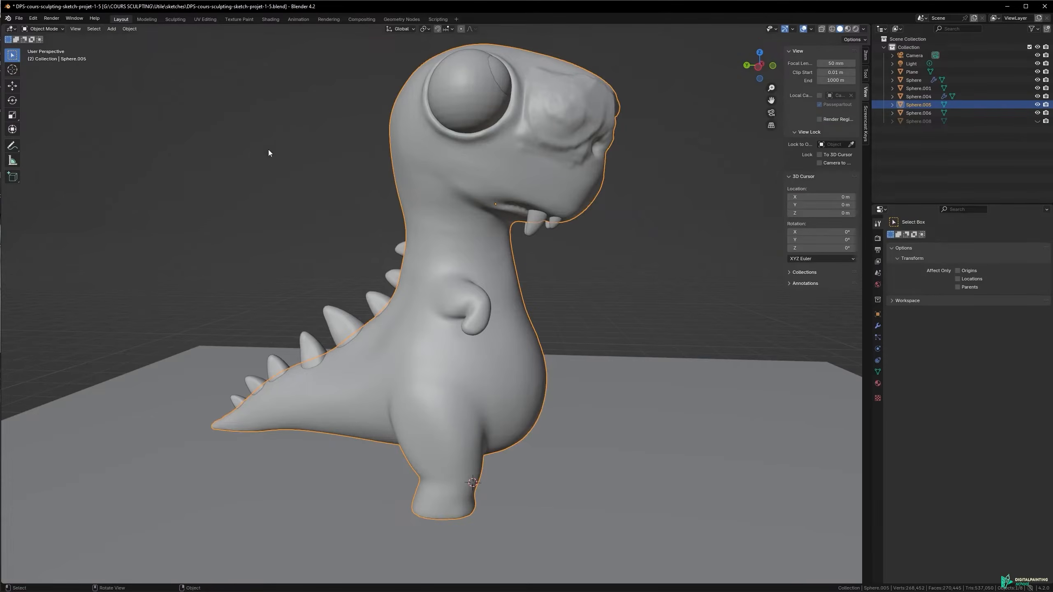
key(shift+a)
mouse_move(419, 285)
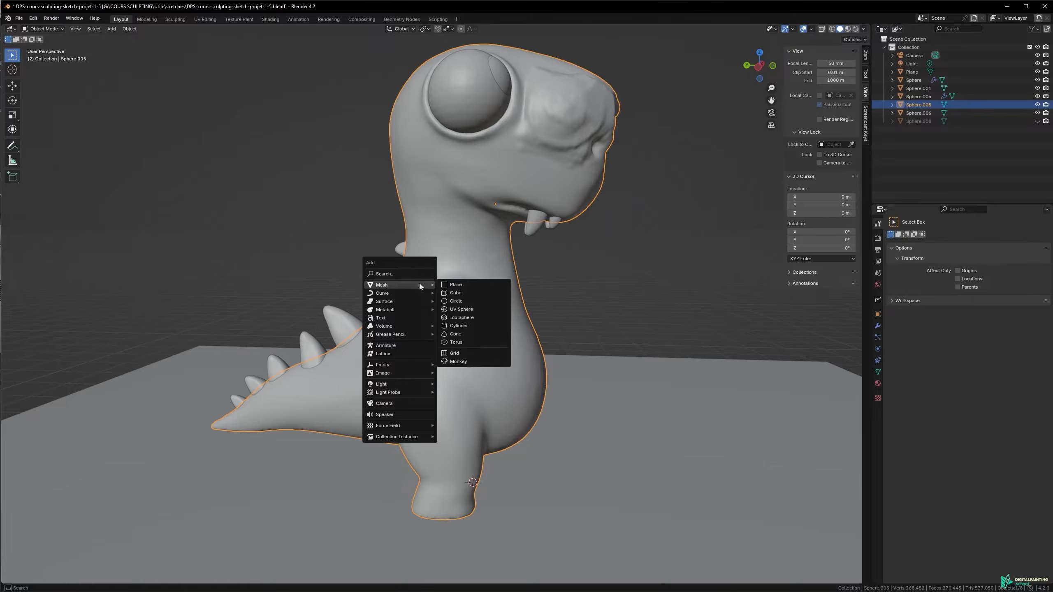
click(460, 293)
shift+middle_drag(472, 378, 400, 317)
key(g)
click(598, 279)
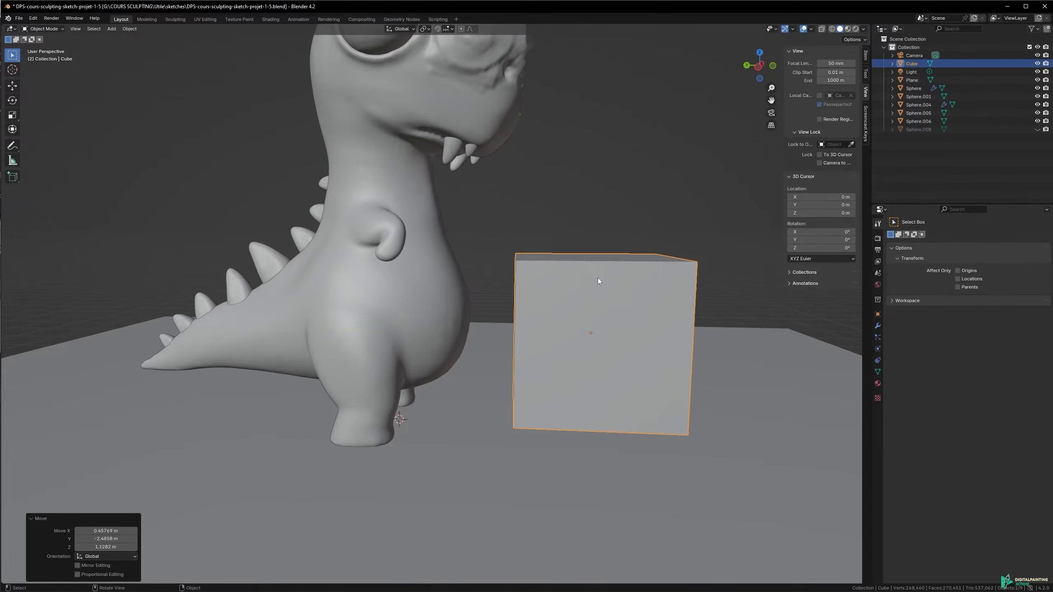
middle_drag(616, 299, 426, 299)
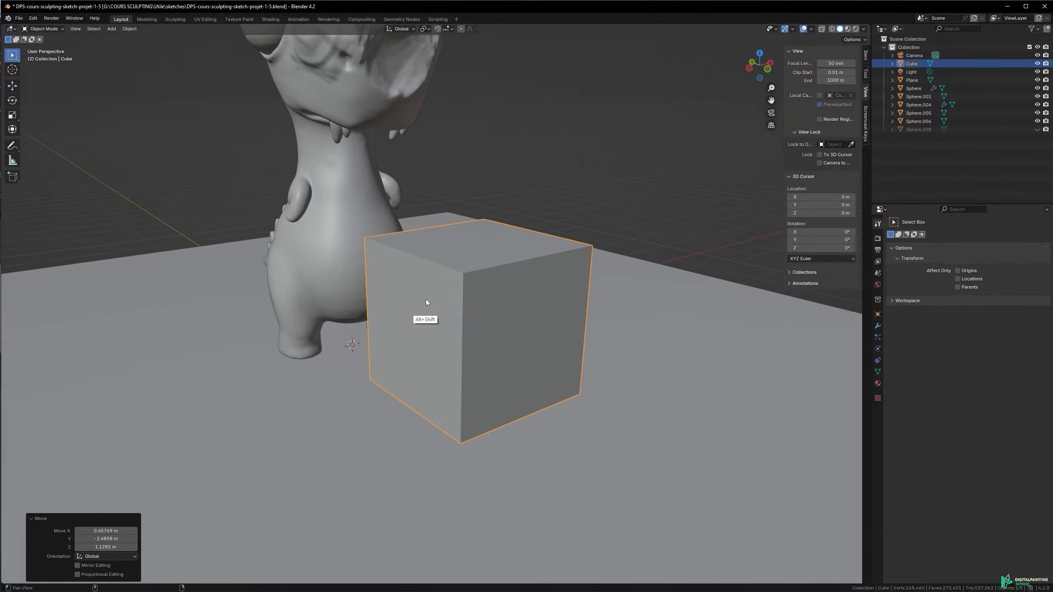
- Enter Edit Mode on the cube, clear the selection and pick a single vertex in vertex select mode
click(54, 30)
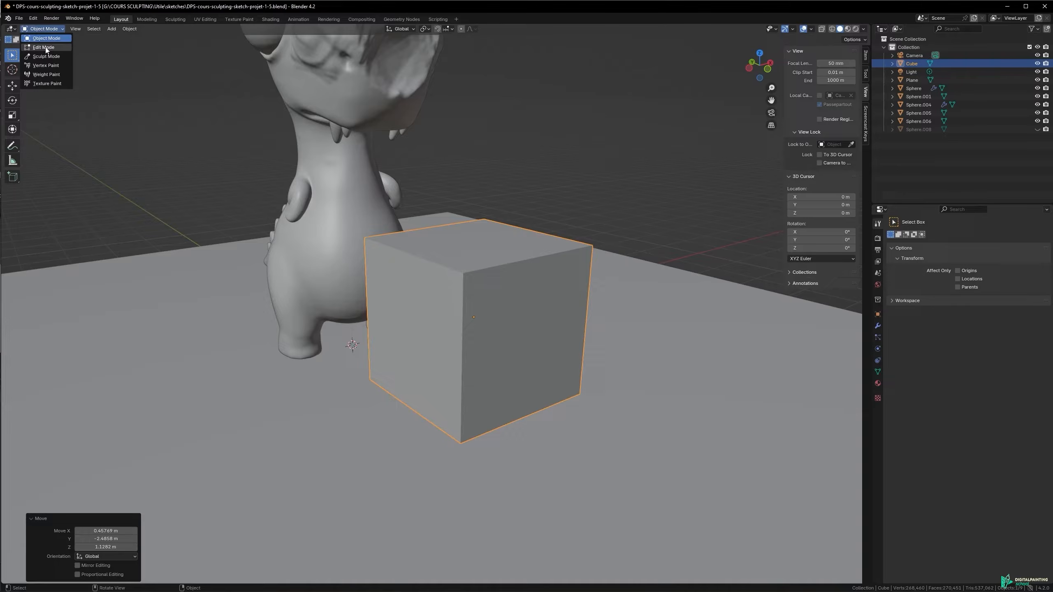
click(44, 47)
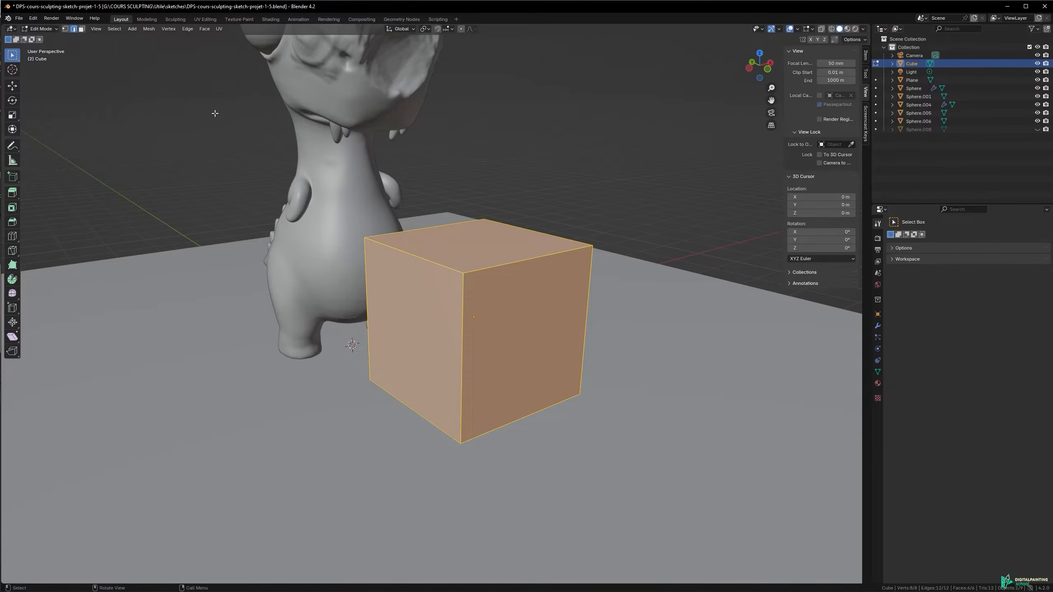
middle_drag(446, 290, 393, 191)
key(1)
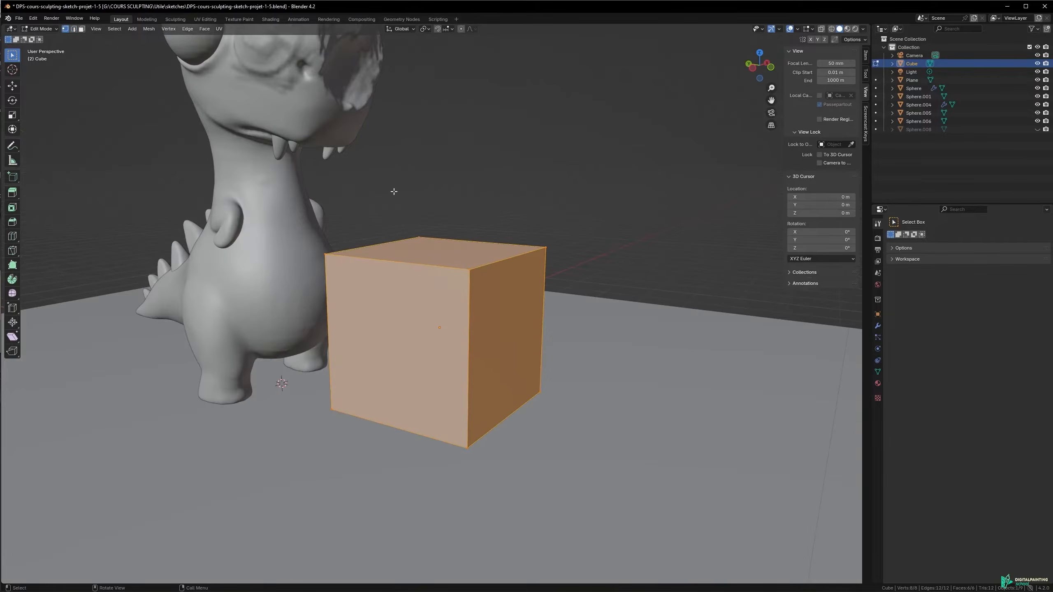
middle_drag(450, 265, 376, 182)
key(alt+a)
click(521, 235)
middle_drag(521, 235, 470, 311)
- Switch to edge select mode, hide the viewport sidebar and pick an edge of the cube
key(2)
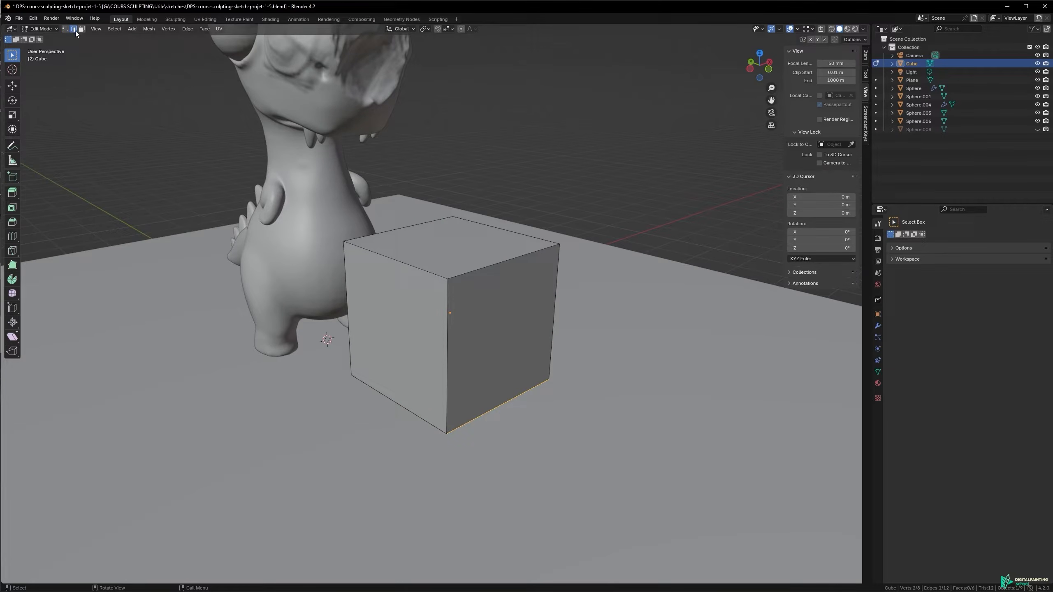
key(n)
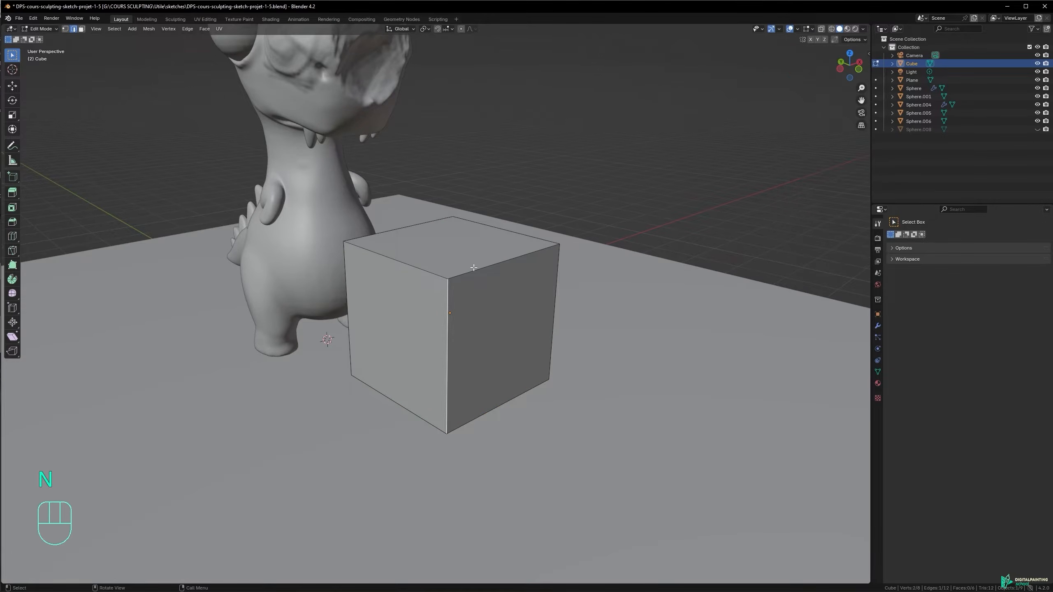
click(437, 275)
alt+middle_drag(437, 274, 432, 295)
- Switch to face select mode and pick individual cube faces, ending with the large front face selected
key(3)
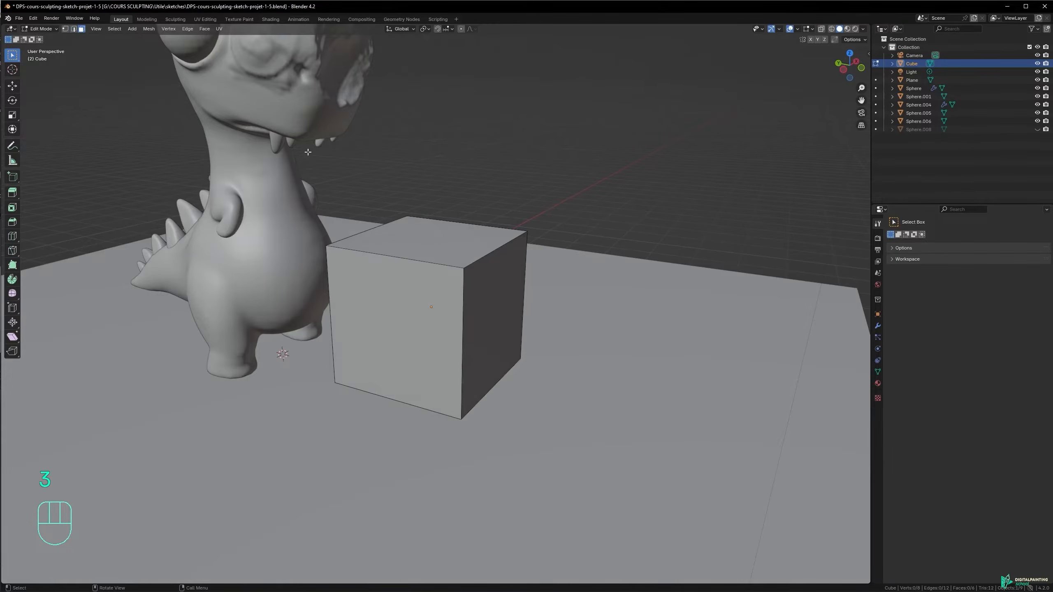
click(412, 301)
alt+middle_drag(411, 300, 489, 270)
click(464, 260)
alt+middle_drag(411, 230, 454, 237)
click(393, 251)
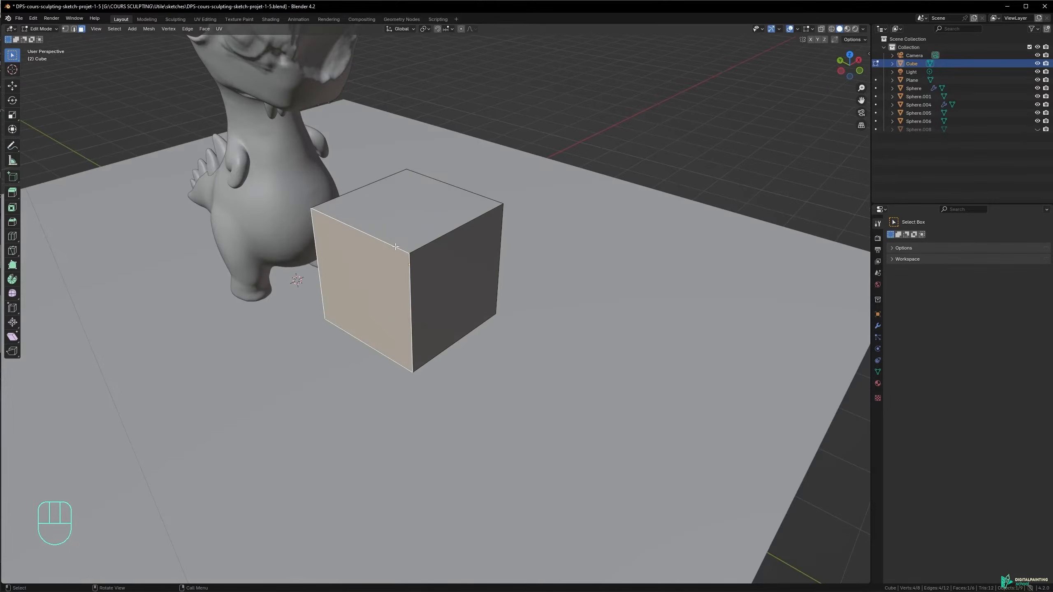
alt+middle_drag(392, 218, 399, 259)
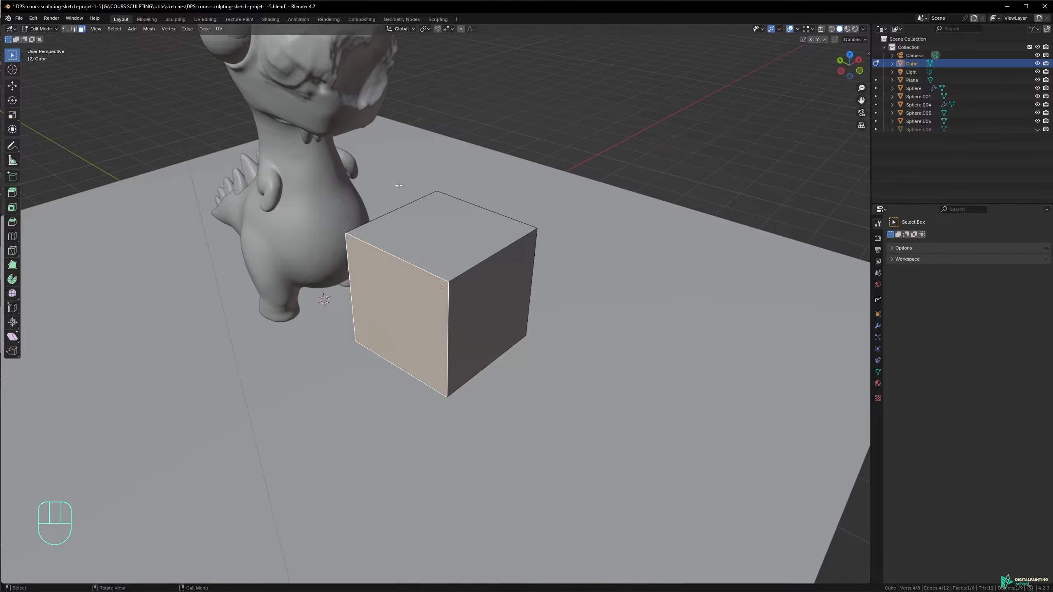
alt+middle_drag(418, 207, 437, 197)
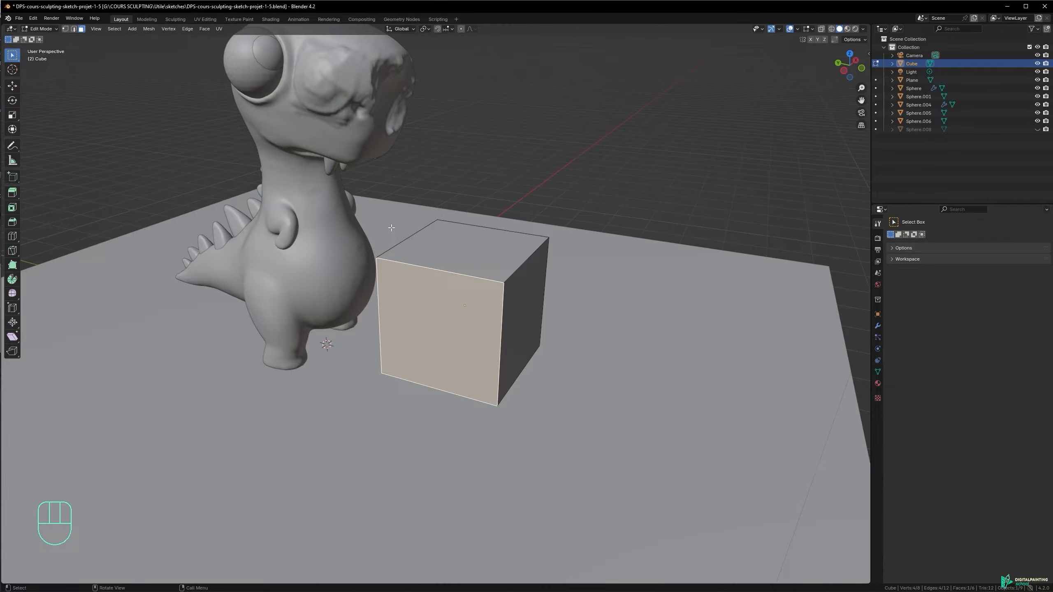
ctrl+middle_drag(454, 295, 401, 251)
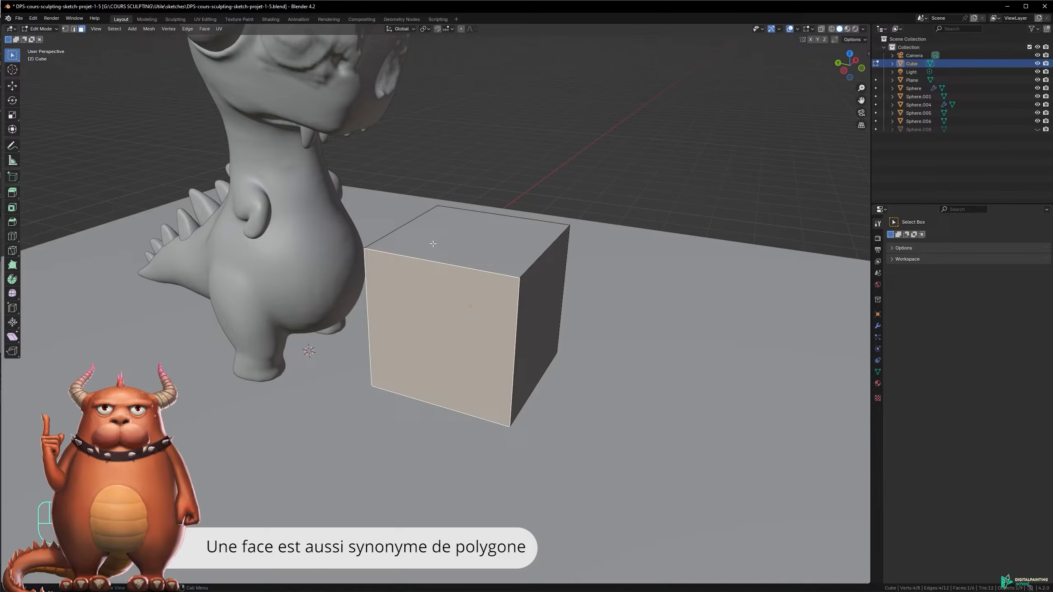
- Add two centred vertical loop cuts to the cube that cross on its top face
key(ctrl+r)
click(462, 260)
right_click(462, 260)
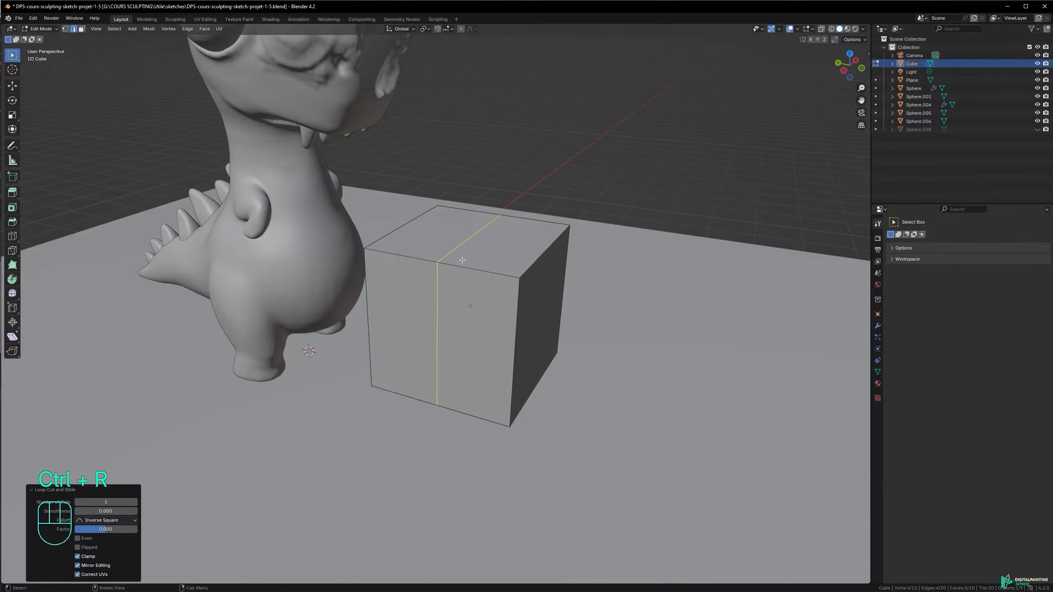
key(ctrl+r)
middle_drag(518, 253, 510, 226)
click(503, 220)
right_click(503, 220)
- Pick individual vertices of the subdivided cube, then its faces, ending on the rear quarter of the top
key(1)
click(498, 222)
click(445, 276)
key(3)
click(466, 299)
click(452, 227)
click(486, 209)
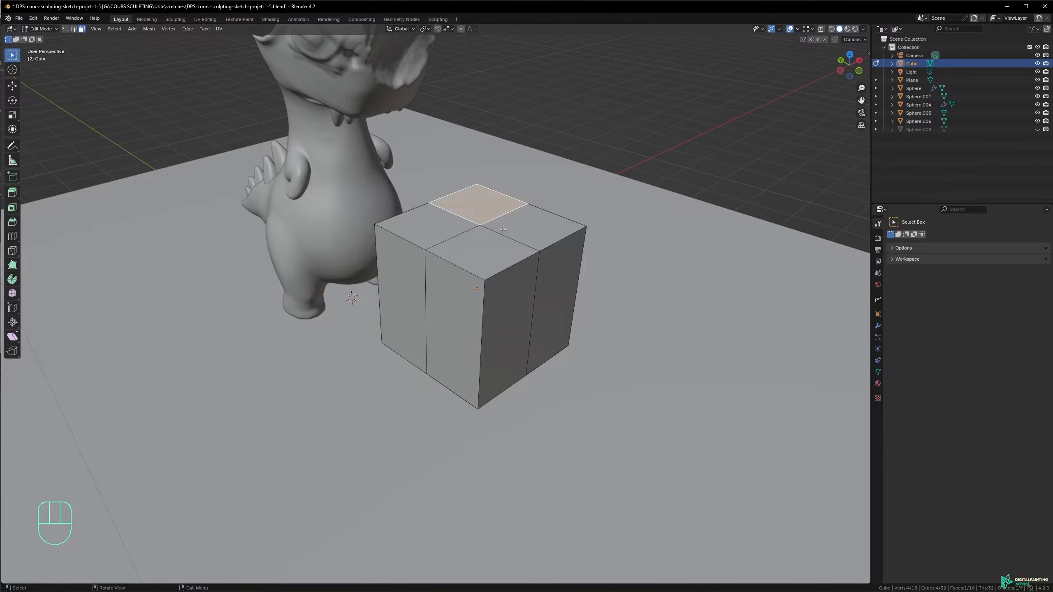
- Try raising the centre vertex of the cube's top straight up along the Z axis
middle_drag(513, 232, 479, 226)
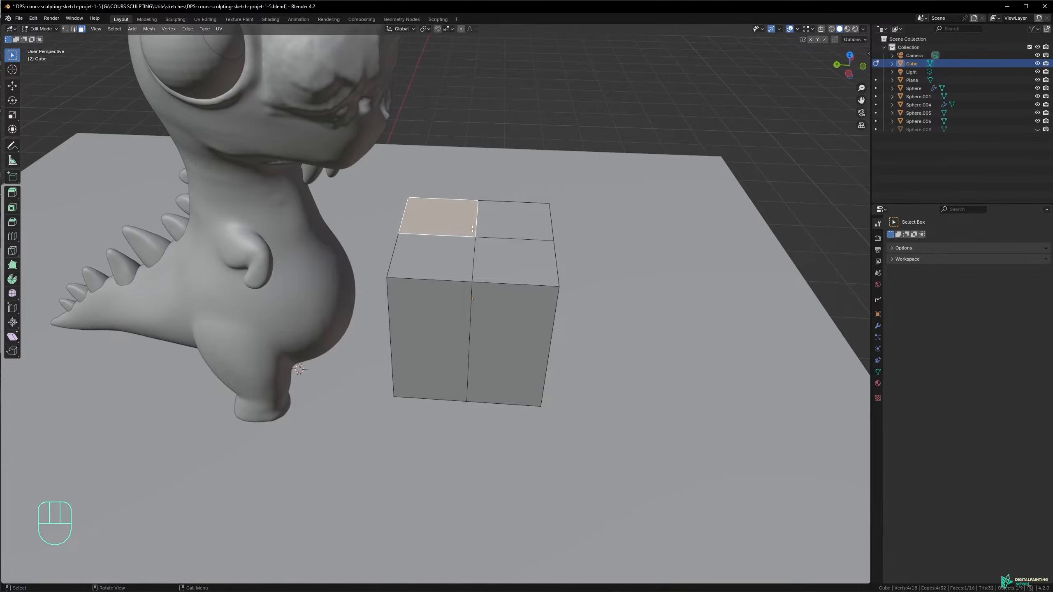
key(1)
click(488, 241)
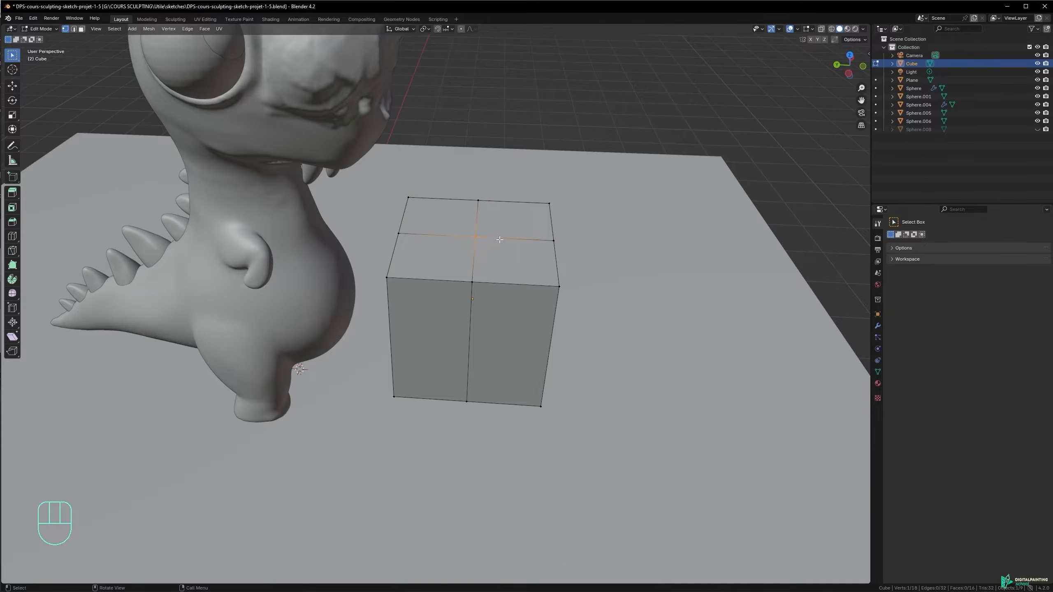
key(g)
key(z)
click(497, 172)
- Try moving other vertices of the cube freely to deform its shape
middle_drag(497, 173, 381, 191)
drag(388, 248, 498, 293)
key(g)
click(476, 283)
key(g)
click(463, 399)
middle_drag(466, 388, 594, 310)
middle_drag(595, 310, 624, 301)
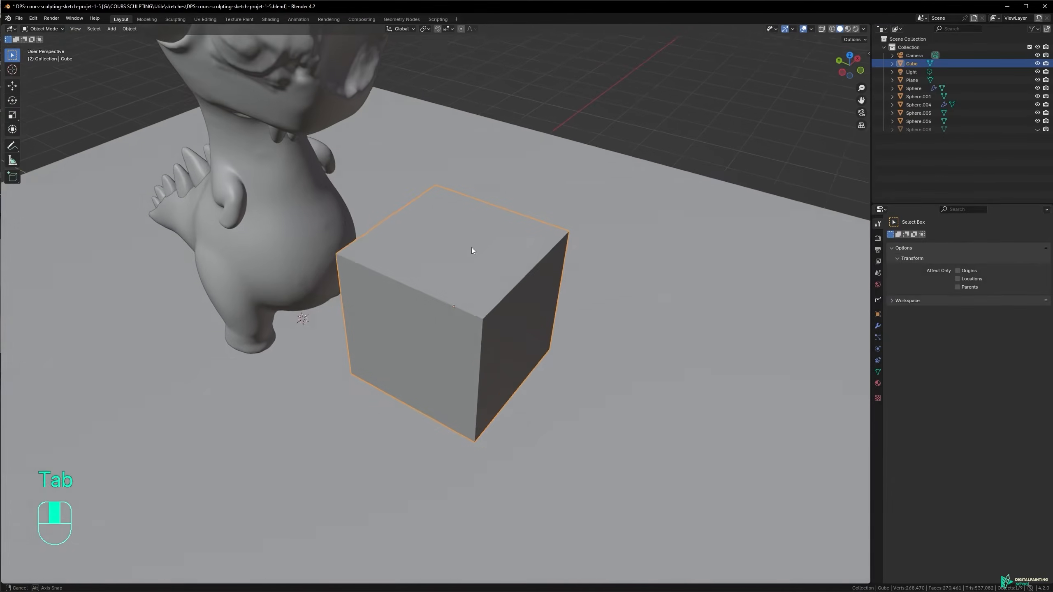
- Put the cube in Sculpt Mode, widen the tool list to two columns and choose the Clay Strips brush
middle_drag(417, 196, 451, 239)
key(Tab)
click(451, 306)
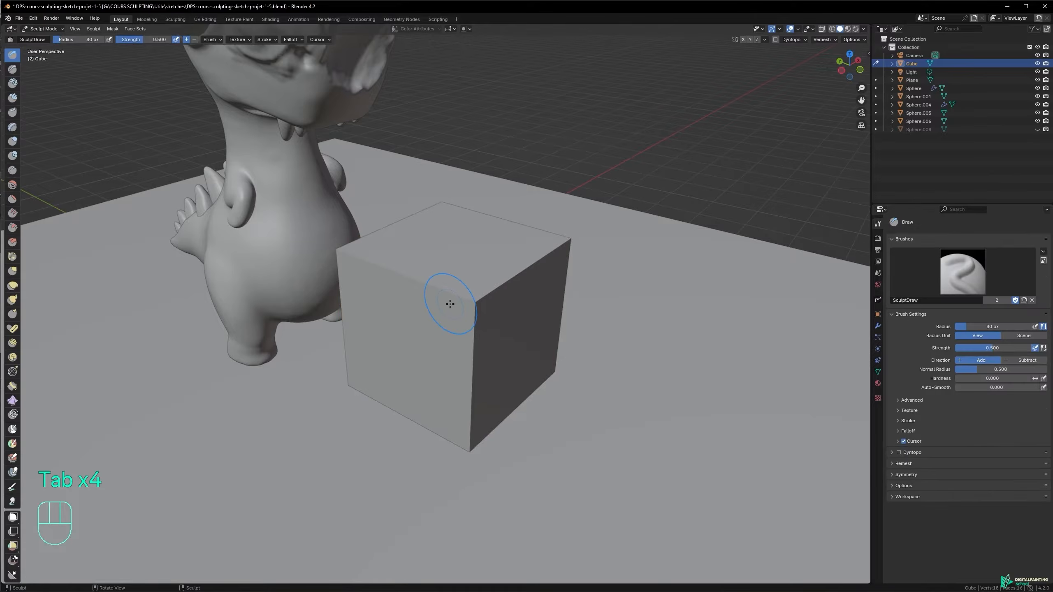
mouse_move(454, 281)
middle_down()
mouse_move(464, 249)
mouse_move(470, 275)
middle_up()
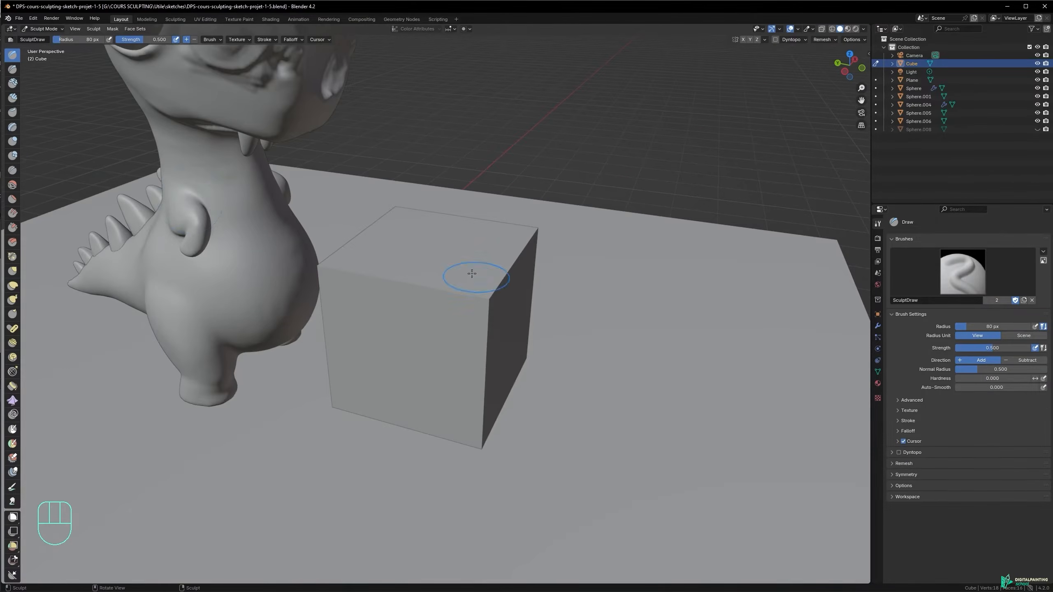
click(13, 97)
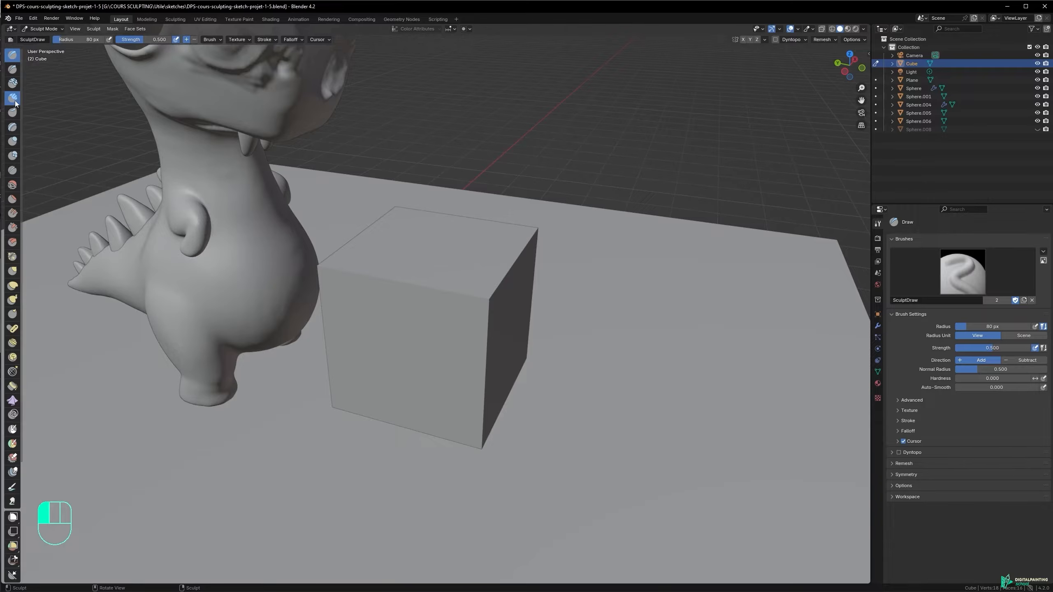
drag(19, 99, 38, 103)
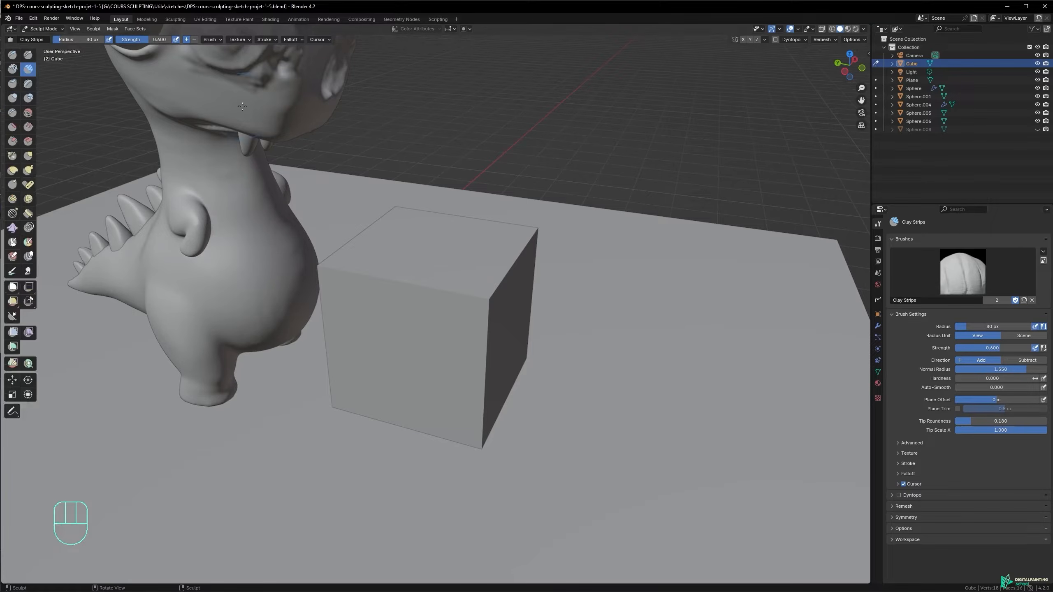
- Set the brush radius to 91 px and sculpt strokes across the cube's top and corners to pull them outward
key(f)
click(490, 245)
key(f)
click(426, 241)
mouse_move(426, 242)
mouse_down()
mouse_move(474, 245)
mouse_move(454, 283)
mouse_up()
alt+middle_drag(481, 256, 416, 279)
mouse_move(513, 244)
mouse_down()
mouse_move(522, 241)
mouse_move(486, 249)
mouse_move(572, 191)
mouse_move(589, 192)
mouse_up()
alt+middle_drag(578, 245, 460, 209)
mouse_move(459, 232)
mouse_down()
mouse_move(442, 261)
mouse_move(477, 253)
mouse_up()
- Sculpt one more short Clay Strips stroke on the edge of the deformed cube's top
alt+middle_drag(535, 258, 497, 317)
alt+middle_drag(380, 137, 487, 164)
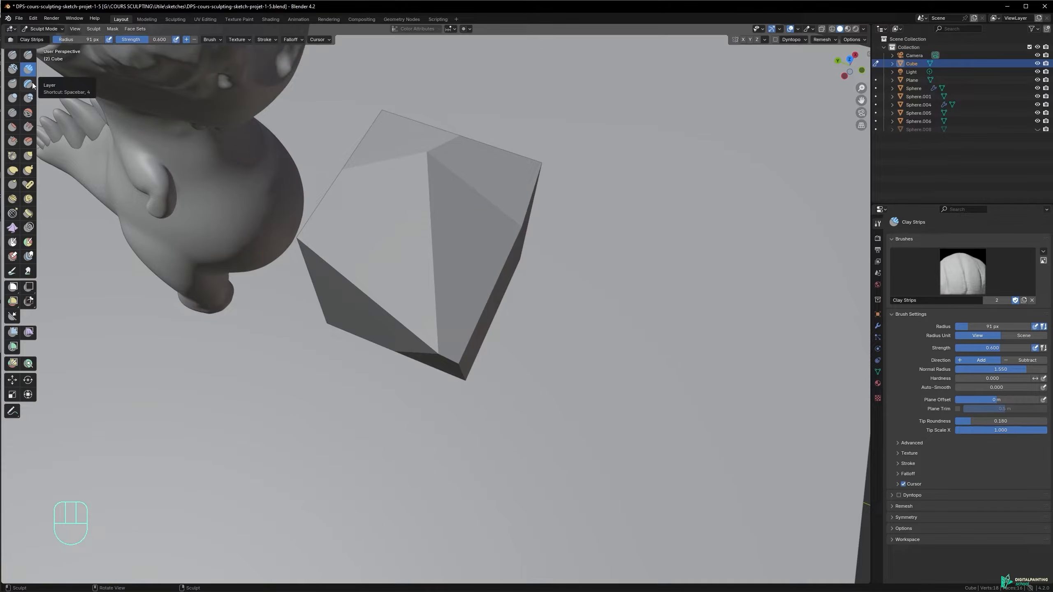
mouse_move(400, 186)
alt+shift+middle_down()
mouse_move(464, 267)
mouse_move(442, 284)
mouse_move(535, 283)
mouse_move(470, 299)
alt+shift+middle_up()
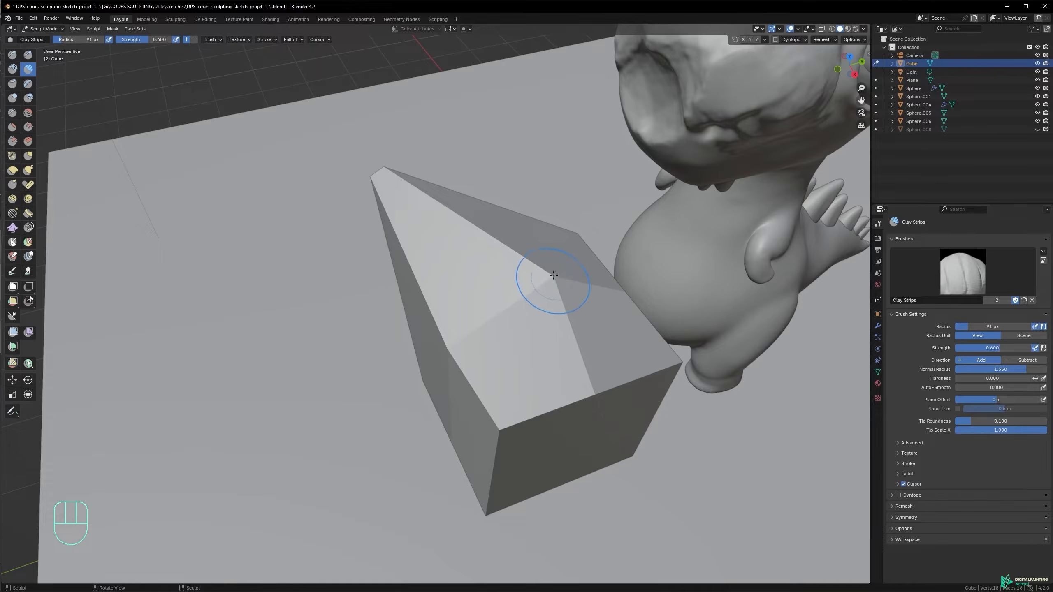
mouse_move(456, 338)
mouse_down()
mouse_move(441, 336)
mouse_move(453, 347)
mouse_up()
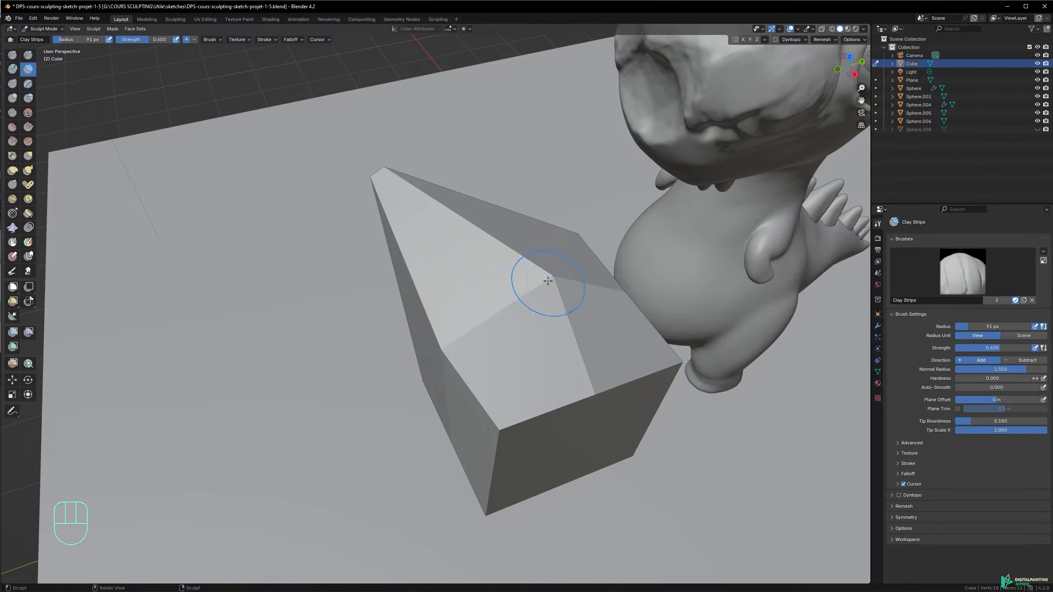
alt+middle_drag(489, 301, 589, 262)
- Return to Object Mode, add a second cube and place it beside the deformed cube
key(Tab)
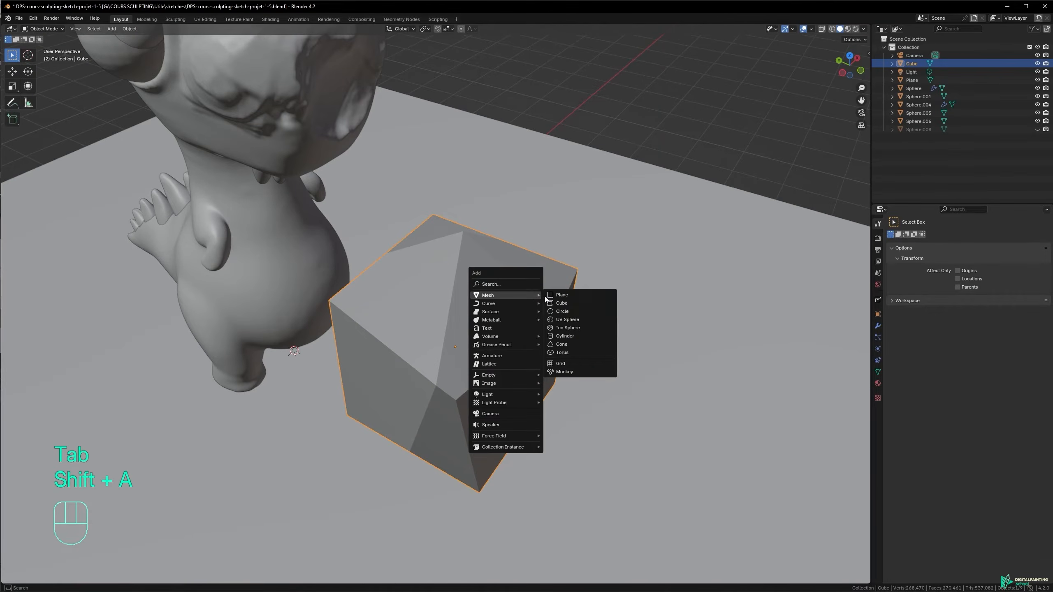
click(568, 303)
middle_drag(549, 314, 473, 333)
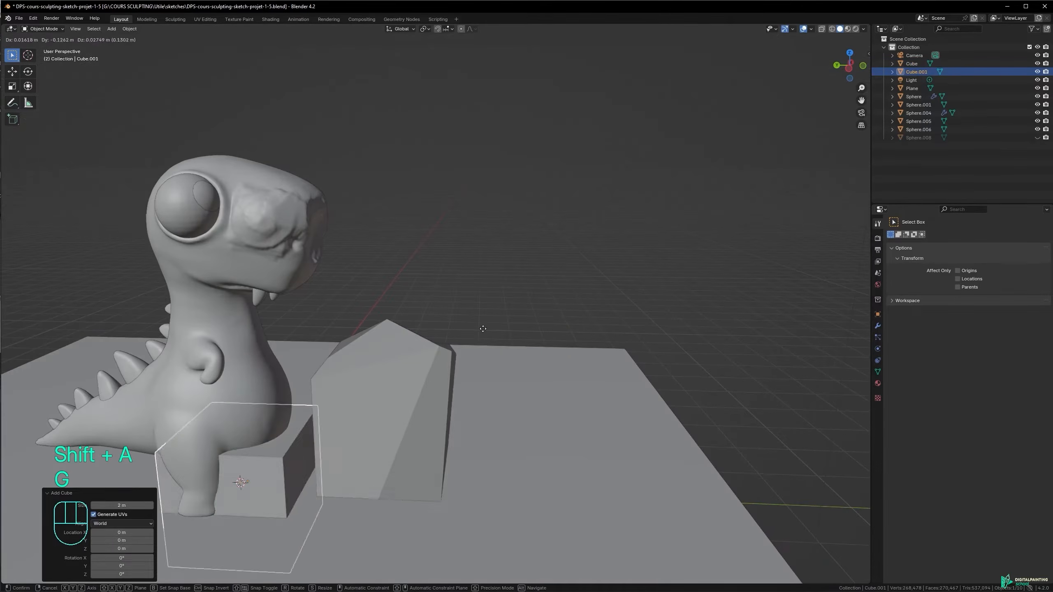
key(g)
click(566, 352)
middle_drag(566, 352, 530, 329)
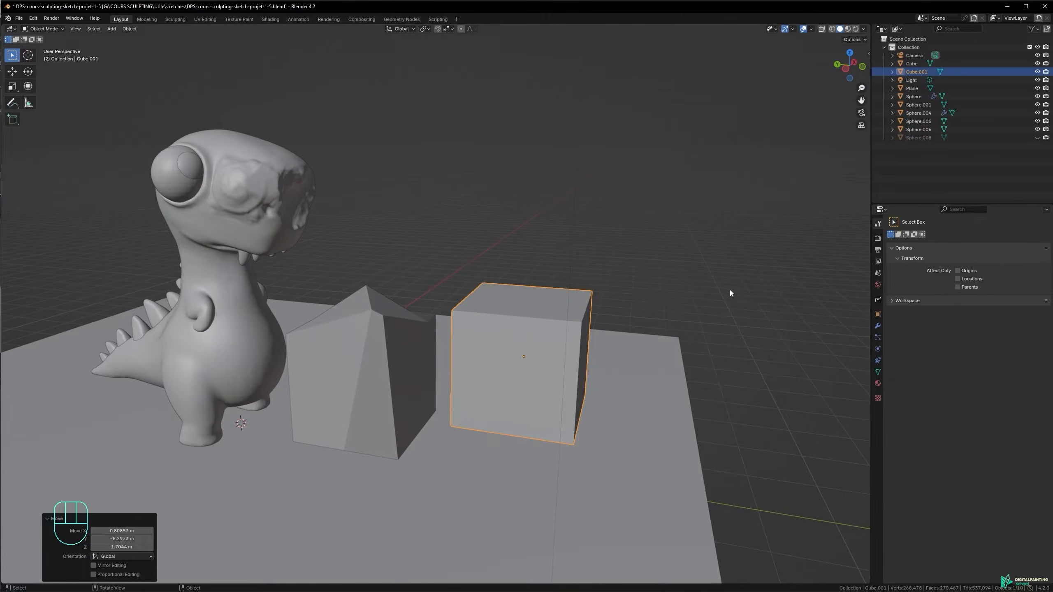
- Add a Subdivision Surface modifier to the second cube and set its subdivision type to Simple
click(878, 326)
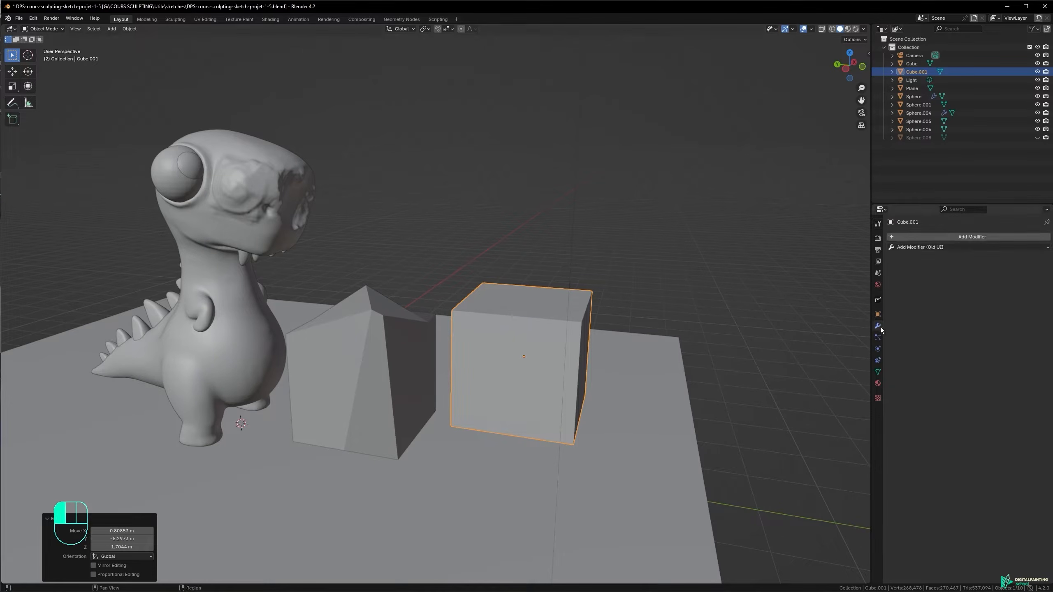
click(919, 238)
mouse_move(920, 269)
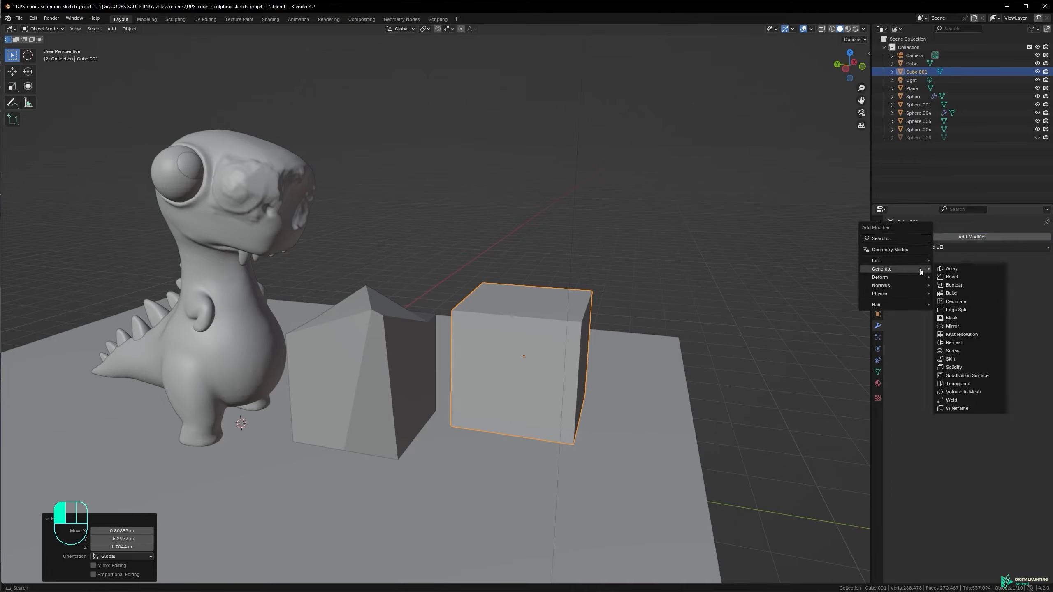
click(959, 376)
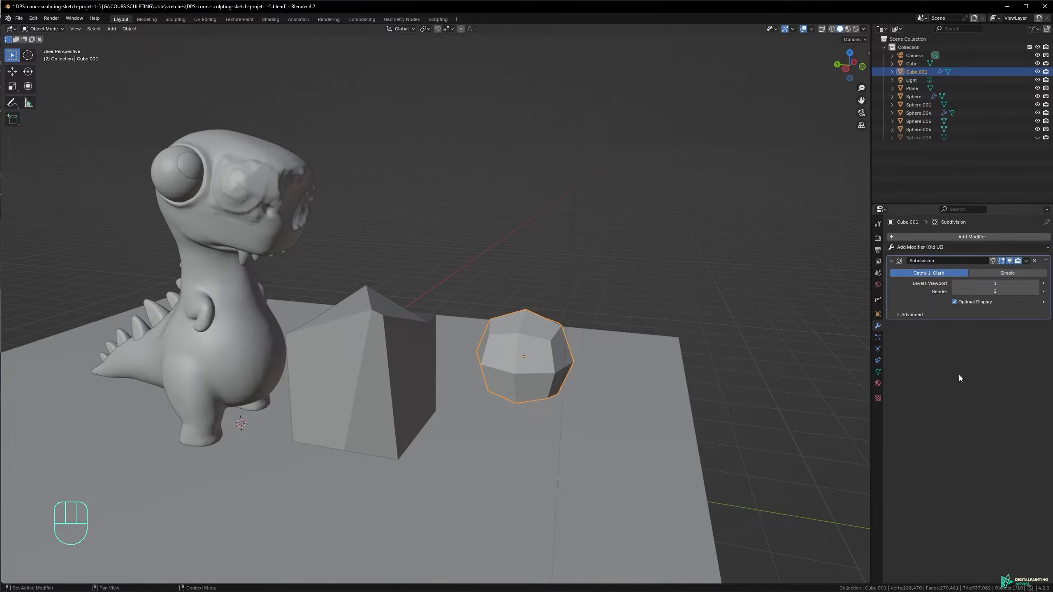
click(1009, 274)
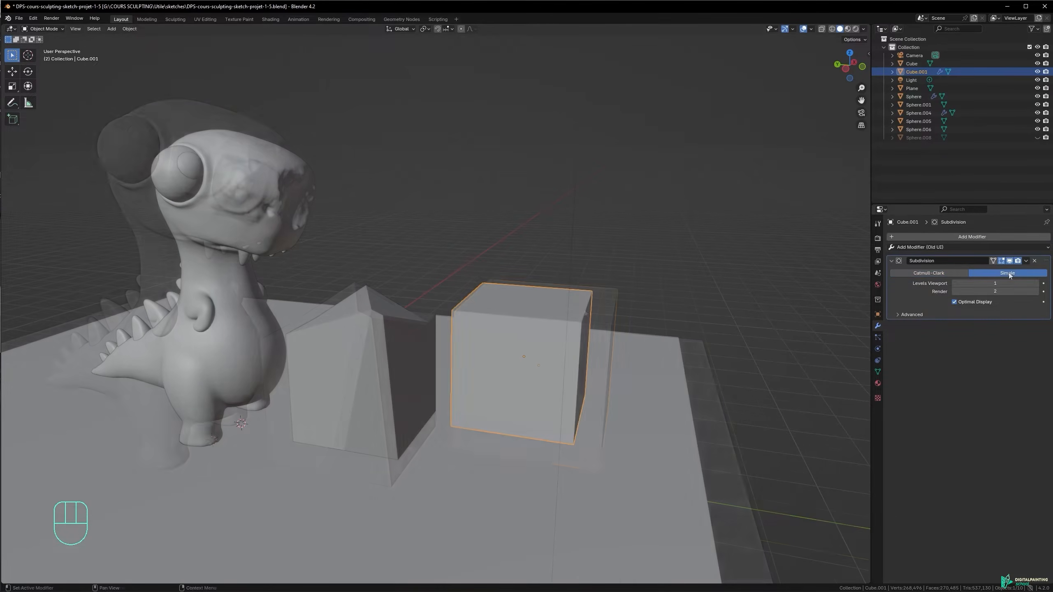
- Apply the cube's subdivision at viewport level 1, look at its face grid in Edit Mode, and undo the application
scroll(719, 283, up, 2)
middle_drag(545, 323, 514, 315)
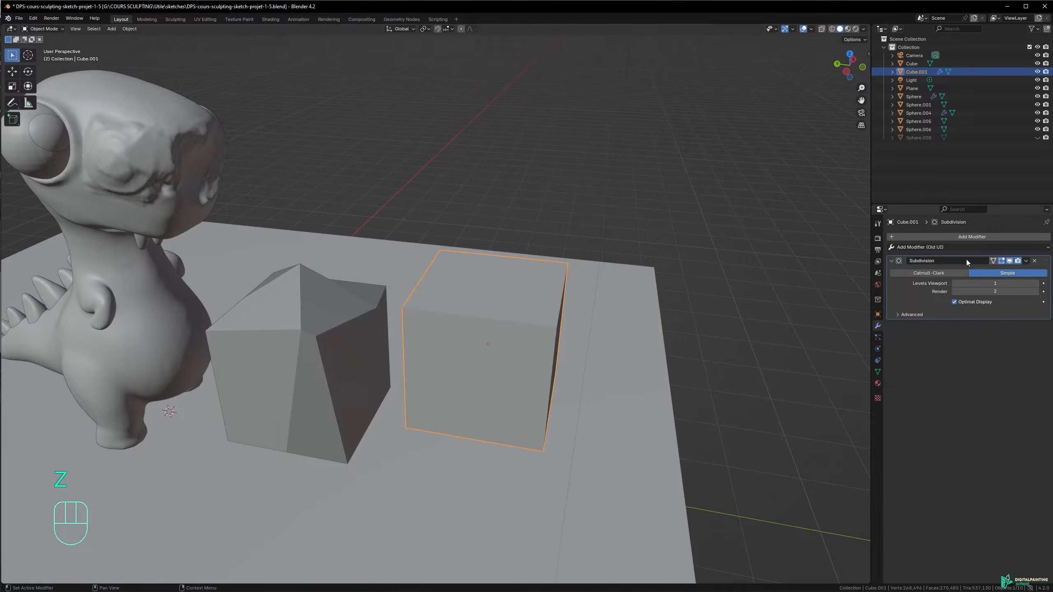
key(ctrl+a)
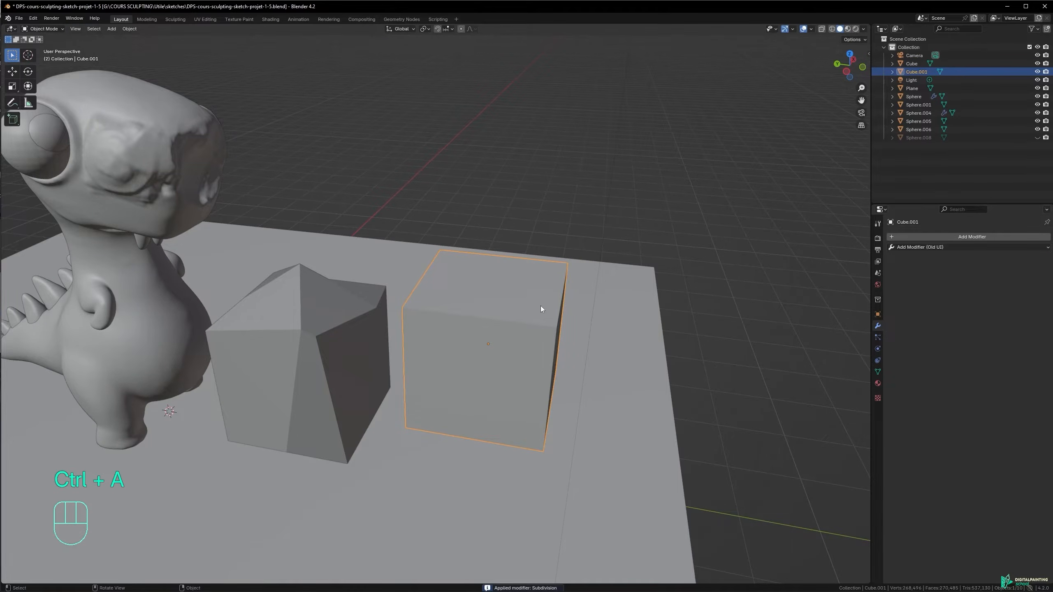
key(Tab)
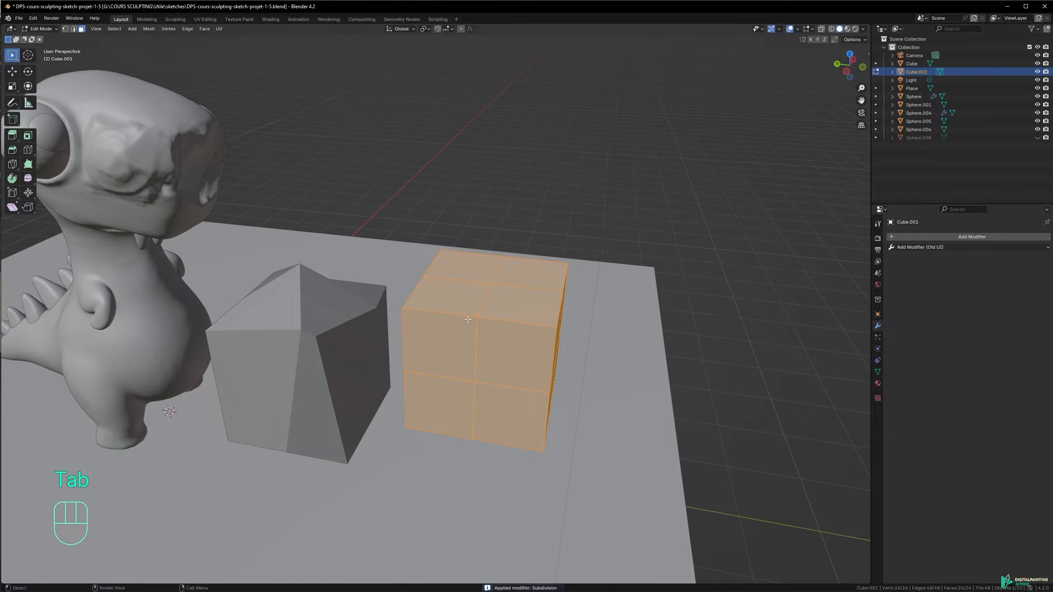
key(ctrl+z)
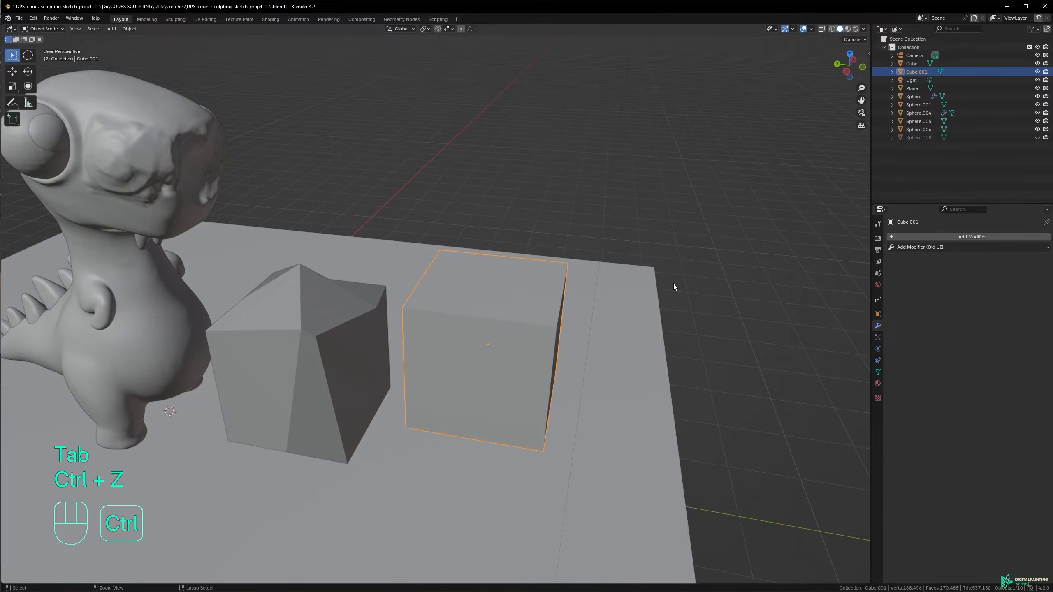
key(ctrl+z)
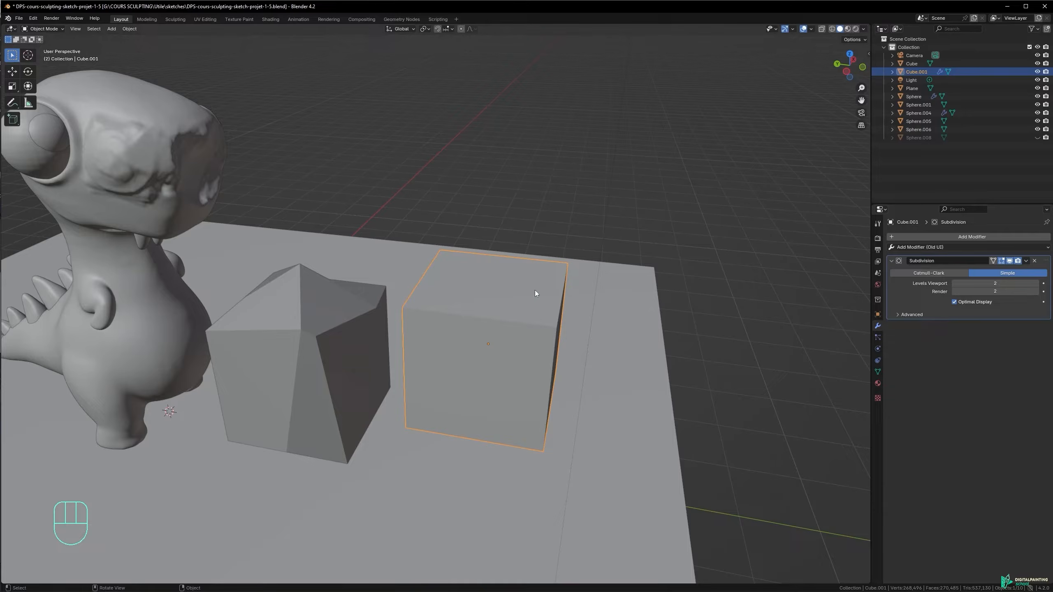
- Apply the cube's subdivision at viewport level 2, inspect the finer grid in Edit Mode, and undo the application
key(ctrl+a)
key(Tab)
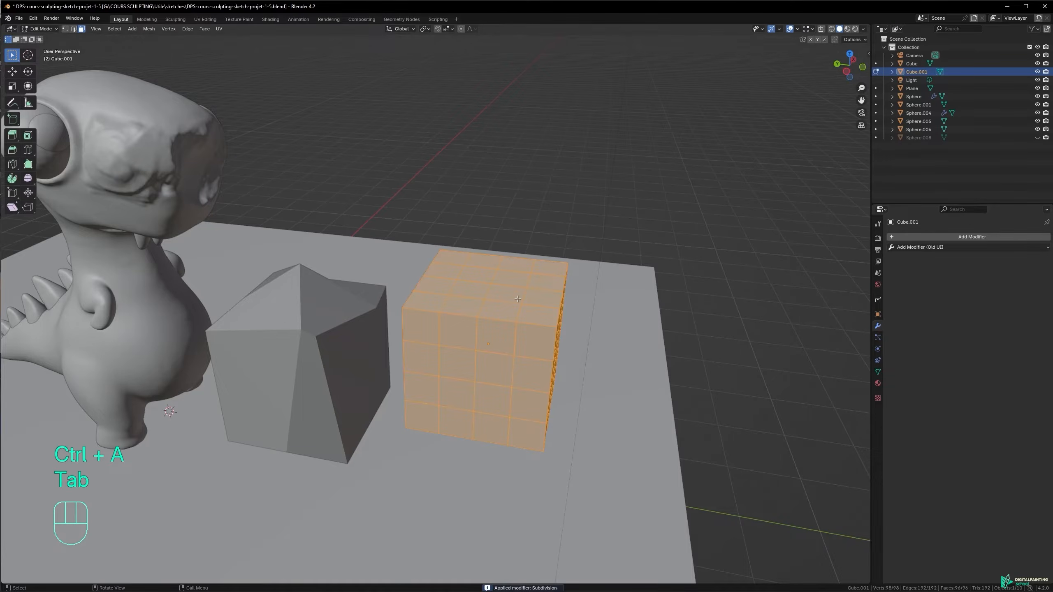
middle_drag(517, 295, 519, 246)
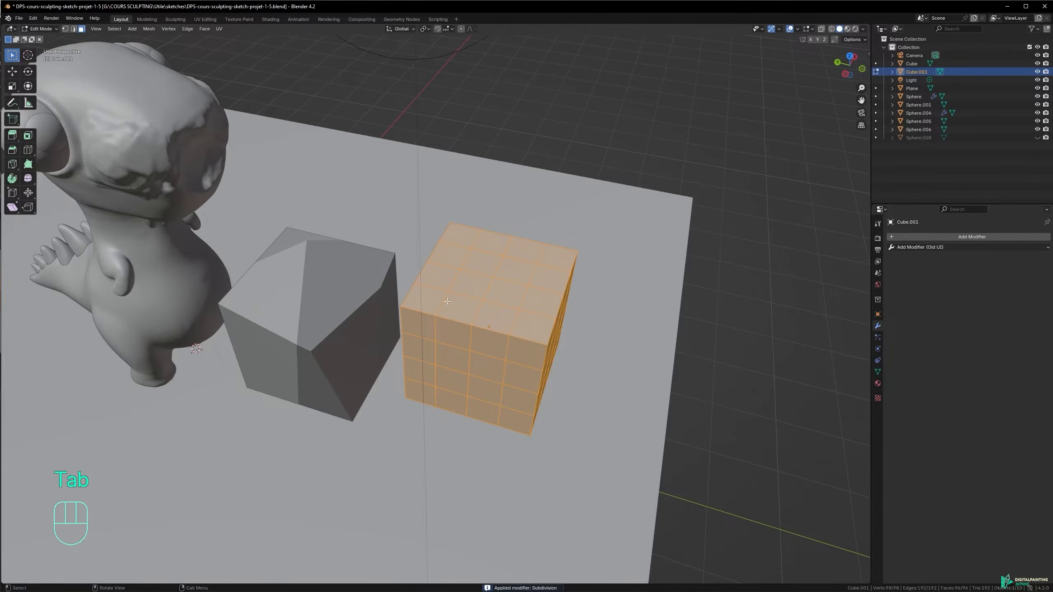
key(Tab)
key(ctrl+z)
key(ctrl+z)
key(ctrl+z)
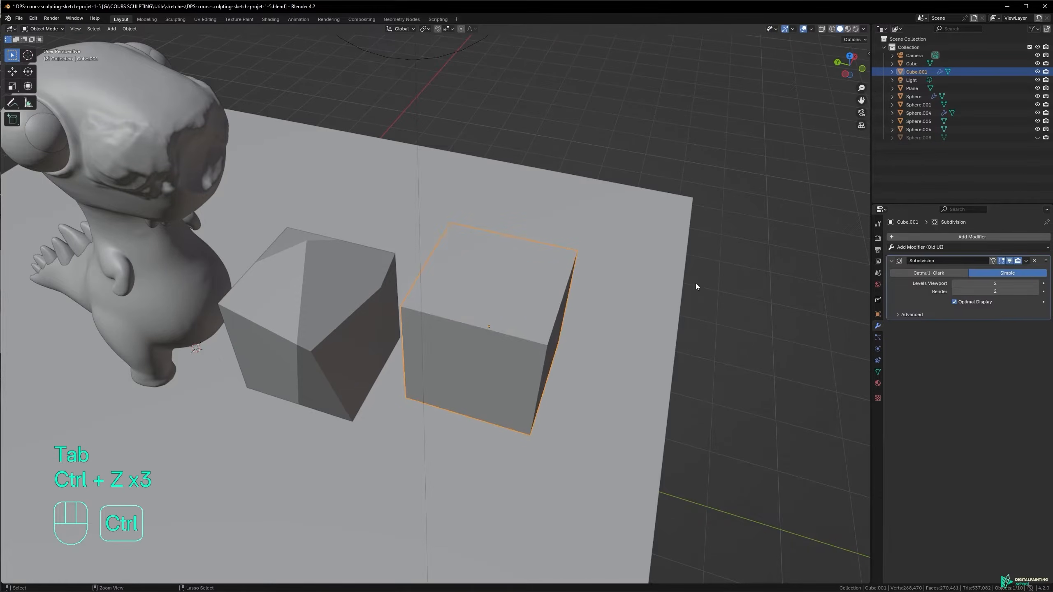
- Set the subdivision's viewport and render levels to 3, apply the modifier and check the cube's grid in Edit Mode
drag(979, 284, 978, 291)
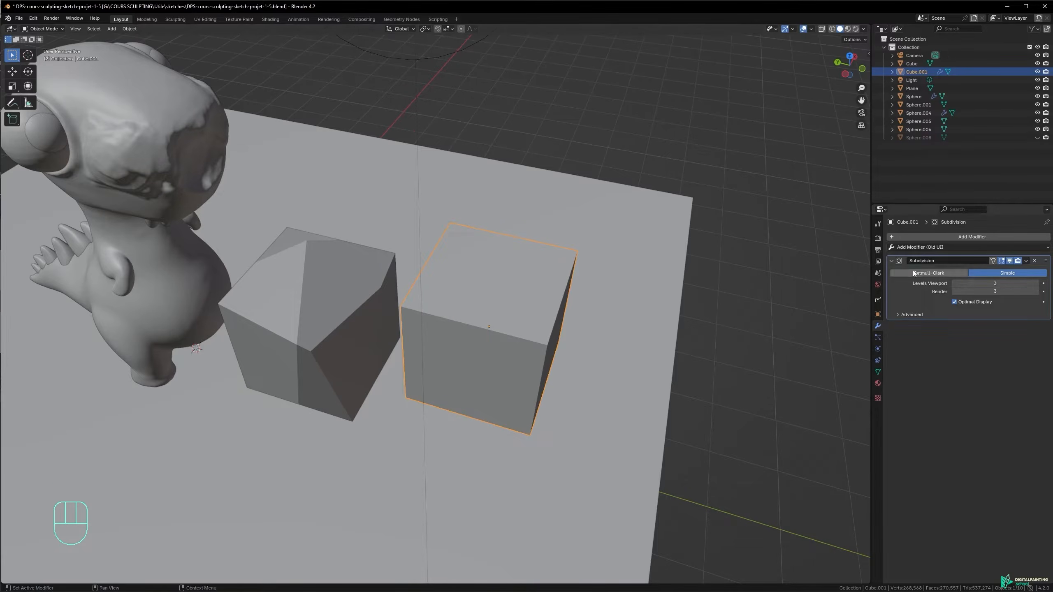
key(ctrl+a)
key(Tab)
mouse_move(498, 307)
middle_down()
mouse_move(514, 315)
mouse_move(517, 299)
middle_up()
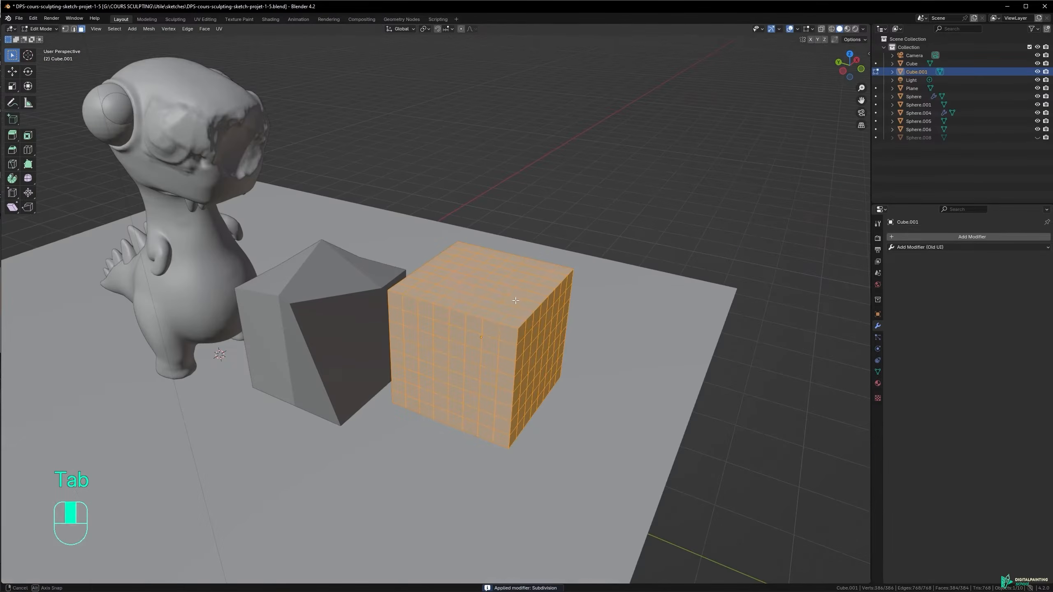
key(Tab)
- Put the subdivided cube in Sculpt Mode and build up Clay Strips strokes on its top face and front corner
key(z)
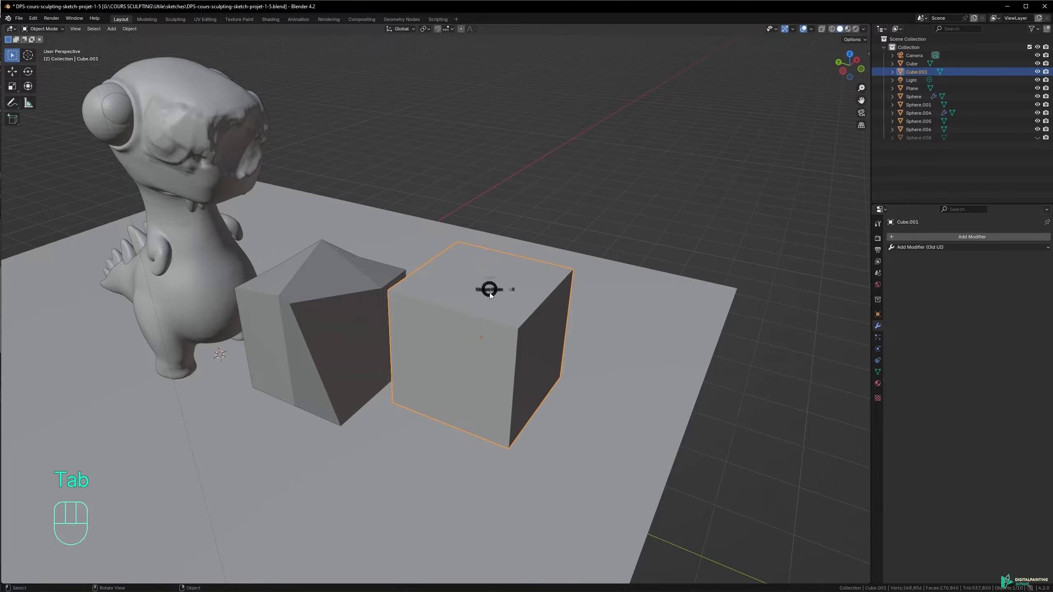
click(489, 326)
mouse_move(494, 305)
middle_down()
mouse_move(506, 308)
mouse_move(445, 248)
middle_up()
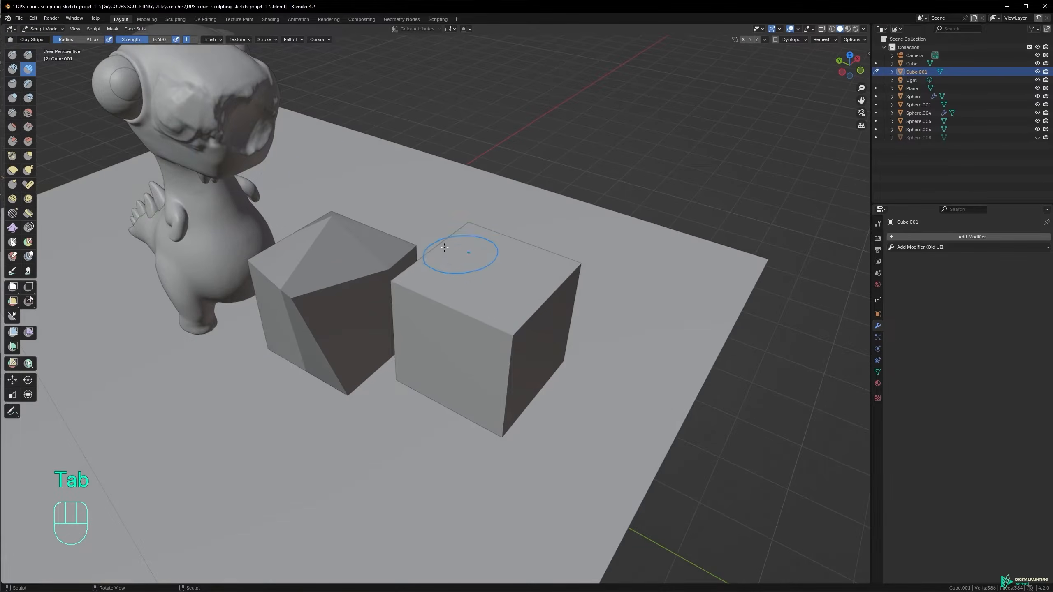
scroll(519, 275, up, 2)
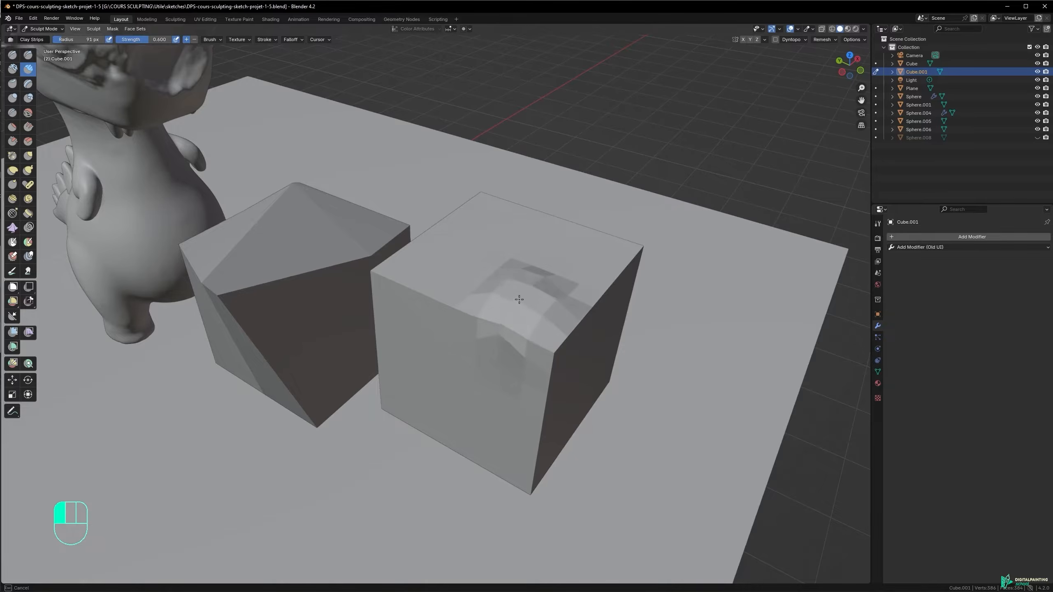
middle_drag(540, 273, 501, 277)
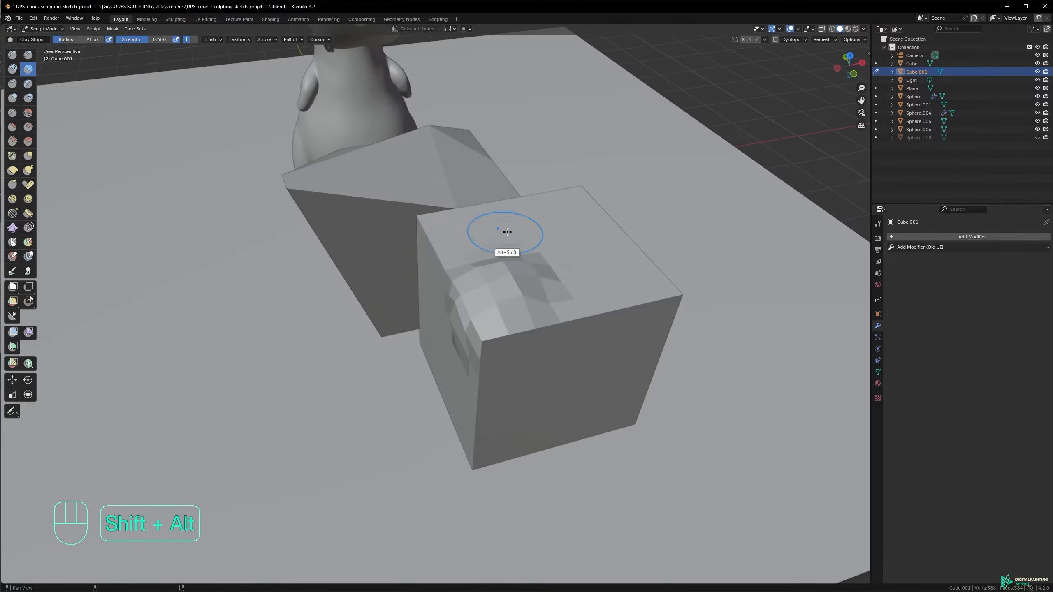
shift+middle_drag(505, 232, 468, 264)
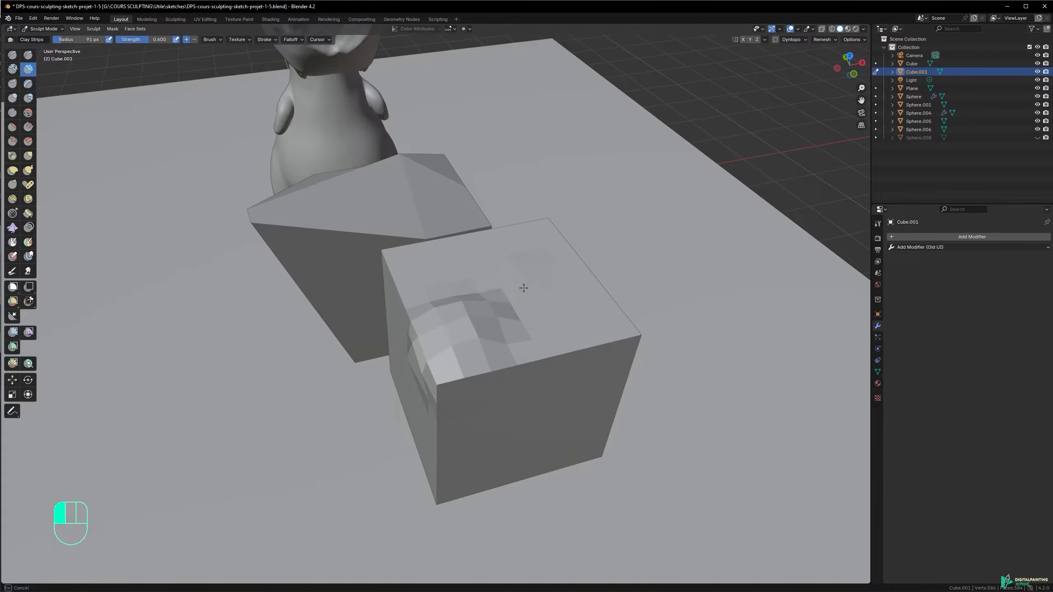
scroll(531, 274, up, 3)
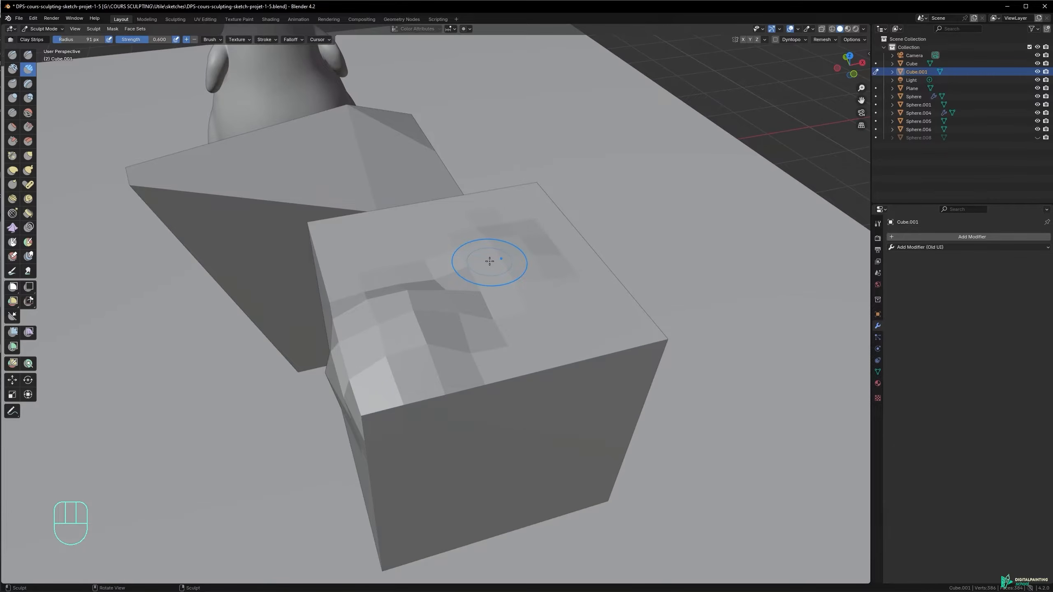
- Add another Clay Strips stroke across the cube's top and carve inverted strokes toward its far edge and corner
drag(495, 275, 535, 246)
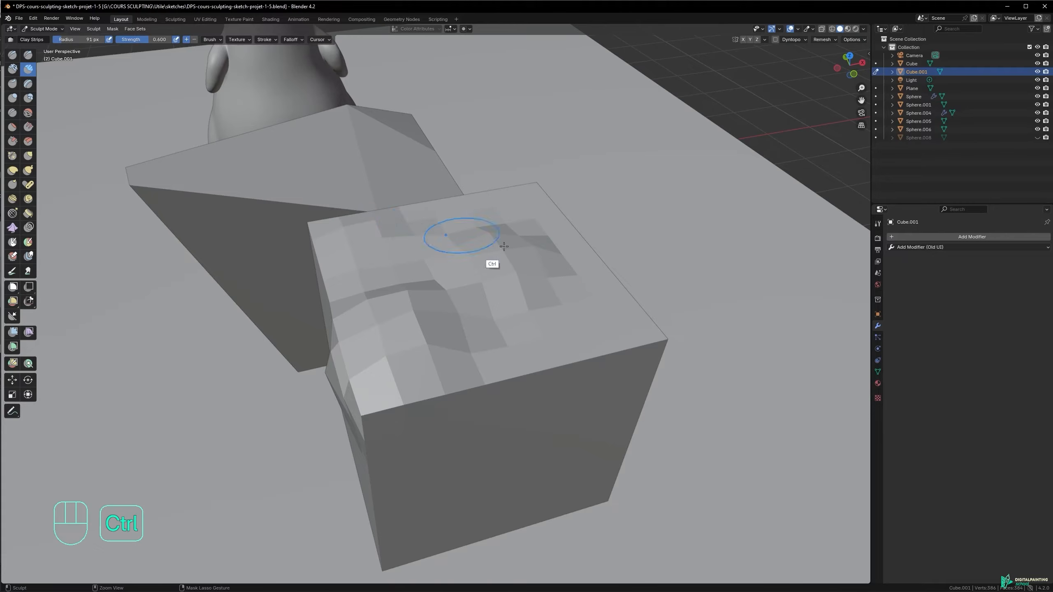
mouse_move(563, 311)
ctrl+mouse_down()
mouse_move(552, 363)
mouse_move(624, 336)
ctrl+mouse_up()
middle_drag(624, 335, 623, 350)
mouse_move(624, 350)
ctrl+mouse_down()
mouse_move(660, 326)
mouse_move(639, 329)
ctrl+mouse_up()
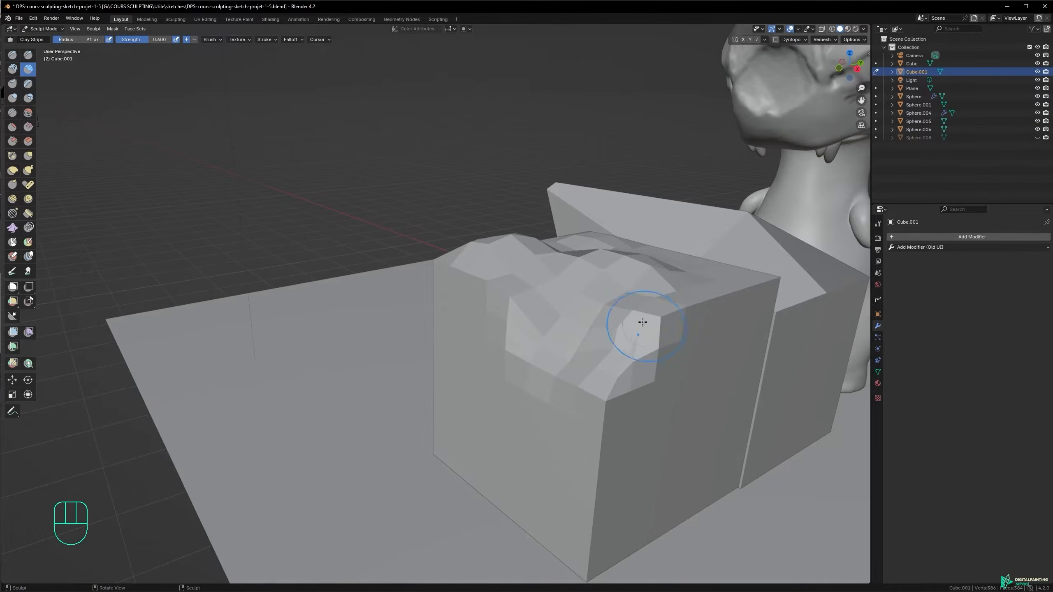
- Smooth the sculpted bumps across the top, edges and corners of the subdivided cube
middle_drag(639, 330, 592, 332)
mouse_move(459, 309)
shift+mouse_down()
mouse_move(502, 310)
mouse_move(457, 299)
shift+mouse_up()
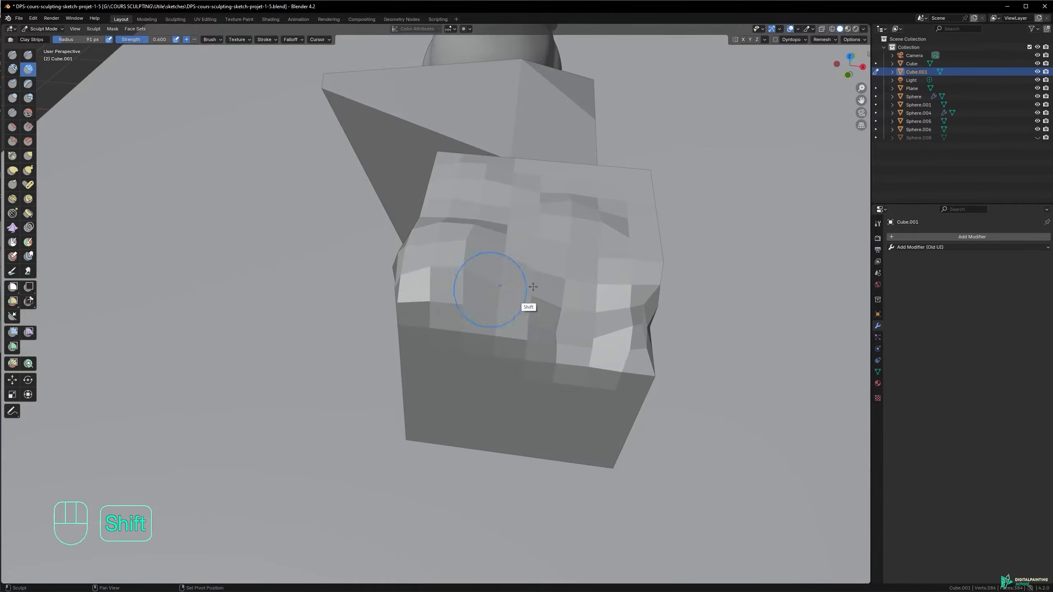
shift+drag(609, 282, 653, 228)
shift+drag(647, 168, 644, 172)
alt+middle_drag(642, 196, 543, 197)
mouse_move(657, 210)
shift+mouse_down()
mouse_move(688, 202)
mouse_move(712, 130)
mouse_move(646, 216)
mouse_move(520, 197)
shift+mouse_up()
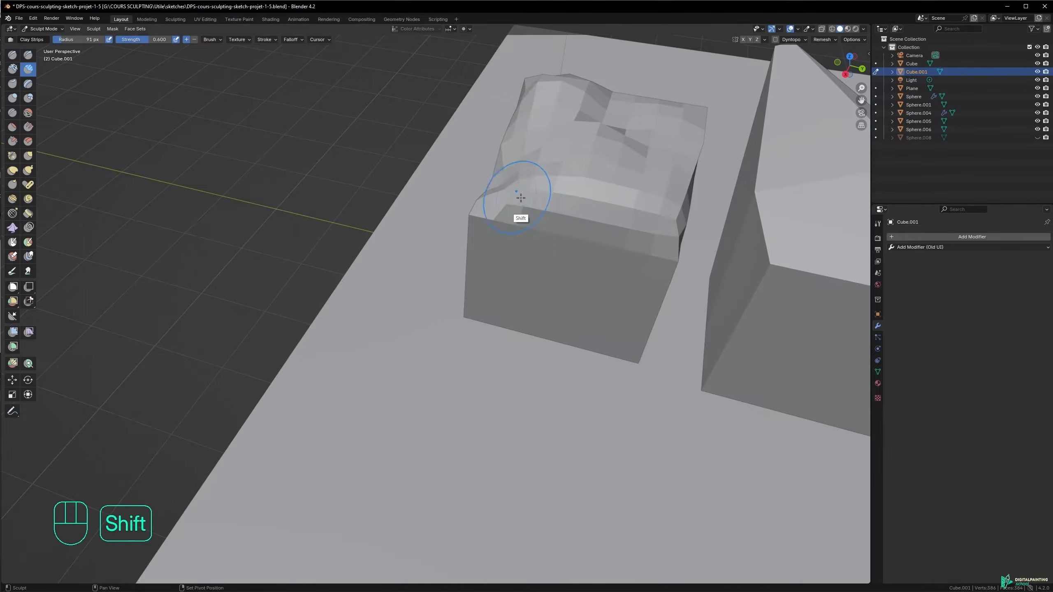
alt+middle_drag(531, 194, 613, 204)
shift+drag(522, 133, 482, 145)
alt+middle_drag(482, 146, 536, 198)
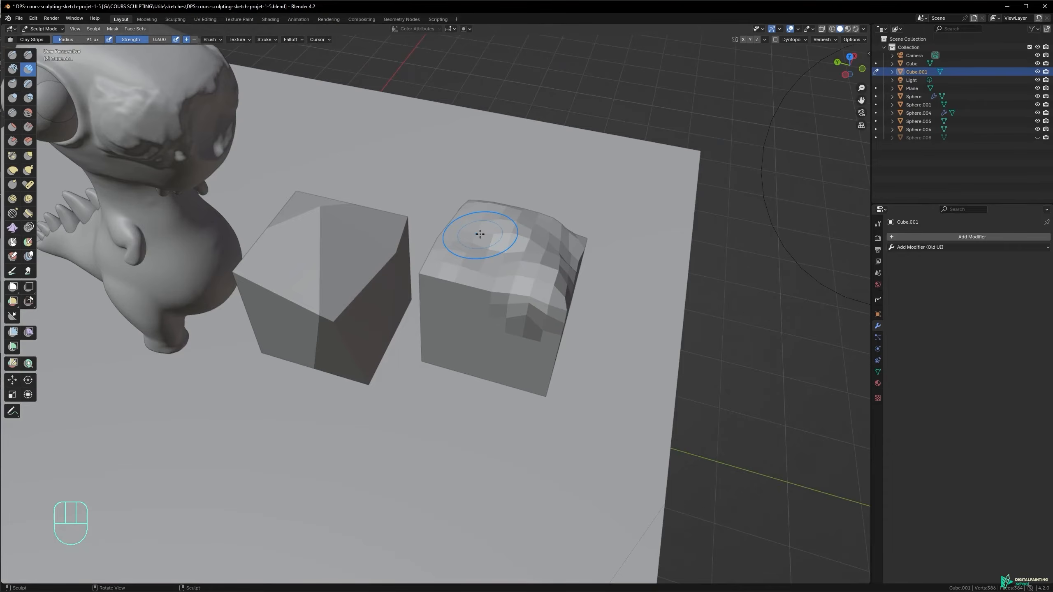
- Switch to the Grab brush, enlarge its radius to 222 px and pull the subdivided cube's upper front corner outward
alt+middle_drag(480, 234, 380, 260)
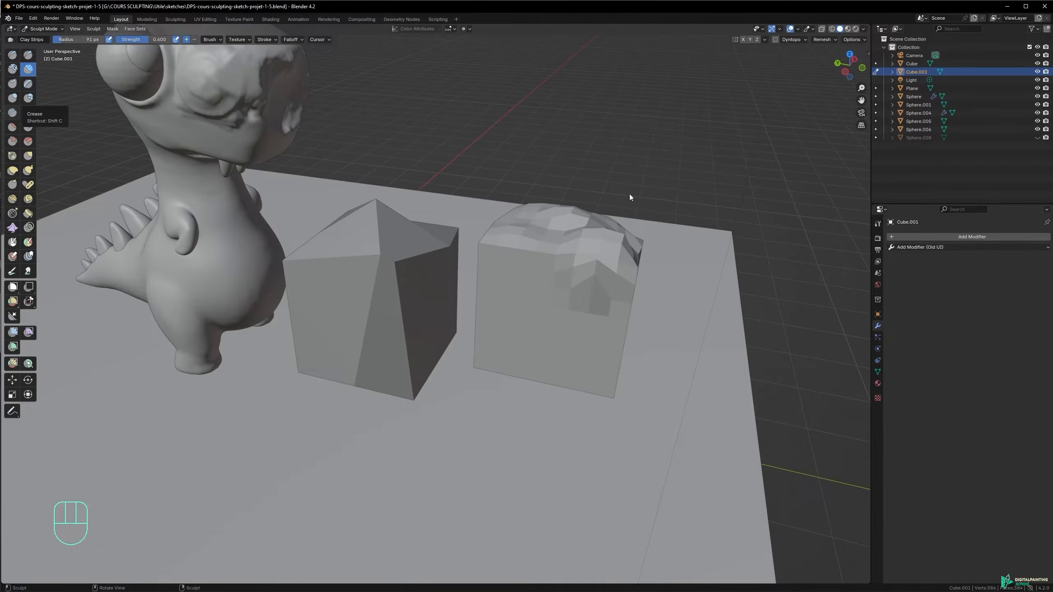
alt+middle_drag(587, 247, 590, 221)
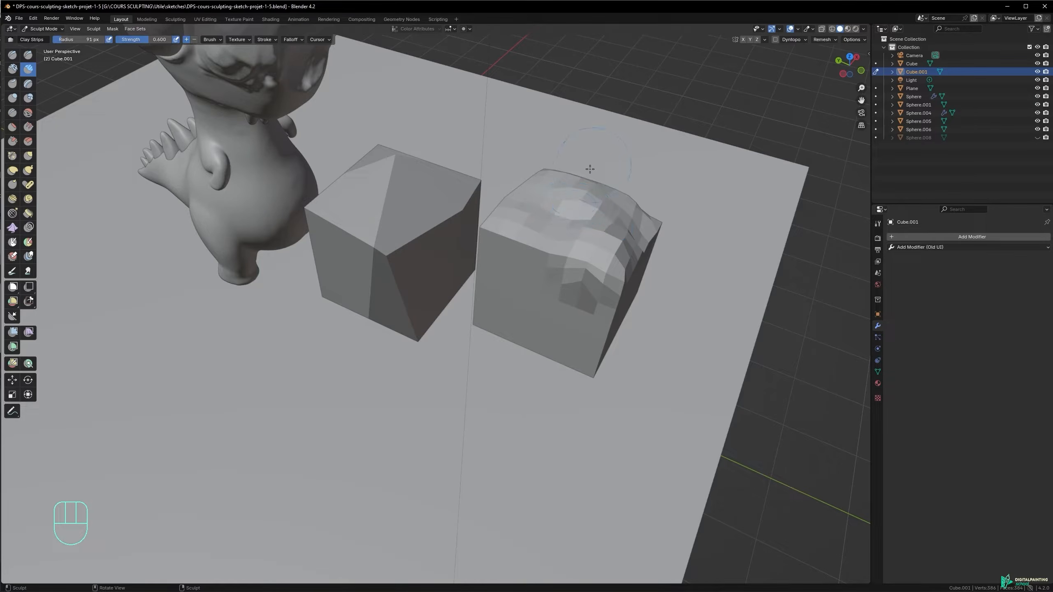
key(g)
mouse_move(611, 257)
mouse_down()
mouse_move(628, 252)
mouse_move(676, 308)
mouse_up()
key(f)
click(682, 254)
drag(628, 282, 665, 308)
drag(588, 265, 617, 287)
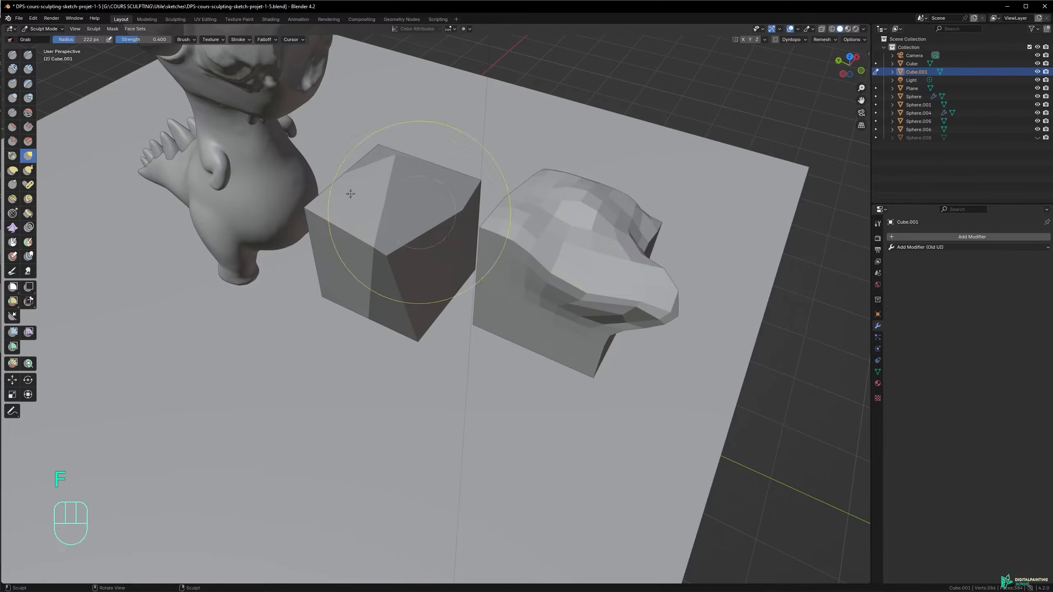
- Grab the cube's upper front edge downward and stretch the pulled corner further out into a long point
drag(566, 253, 551, 309)
drag(562, 300, 547, 347)
drag(640, 290, 738, 331)
drag(680, 308, 715, 323)
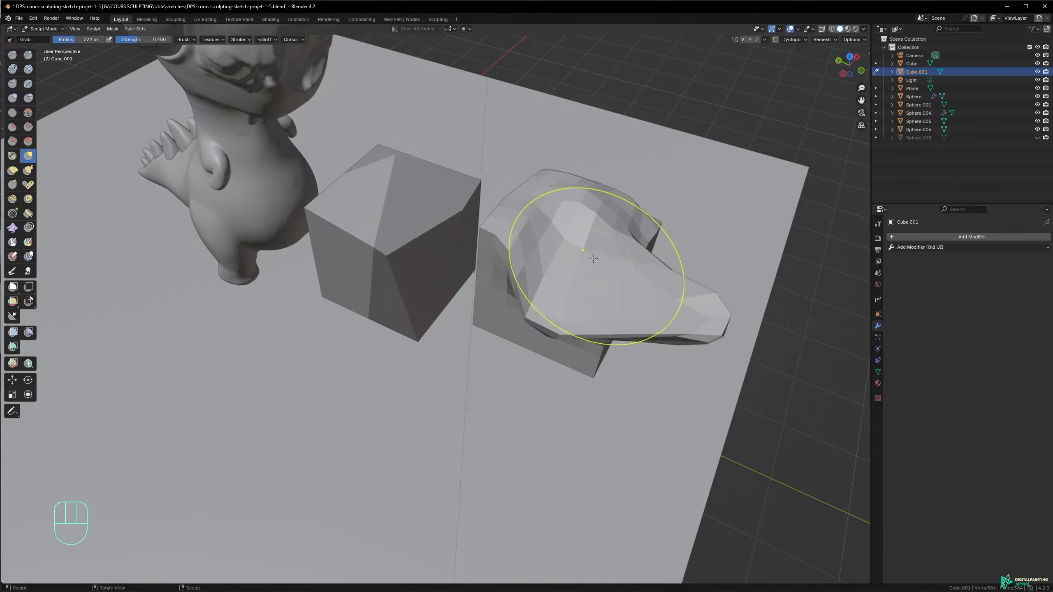
- Remesh the stretched cube with a voxel size of 0.1 m and examine its surface up close
mouse_move(633, 277)
middle_down()
mouse_move(530, 288)
mouse_move(576, 287)
middle_up()
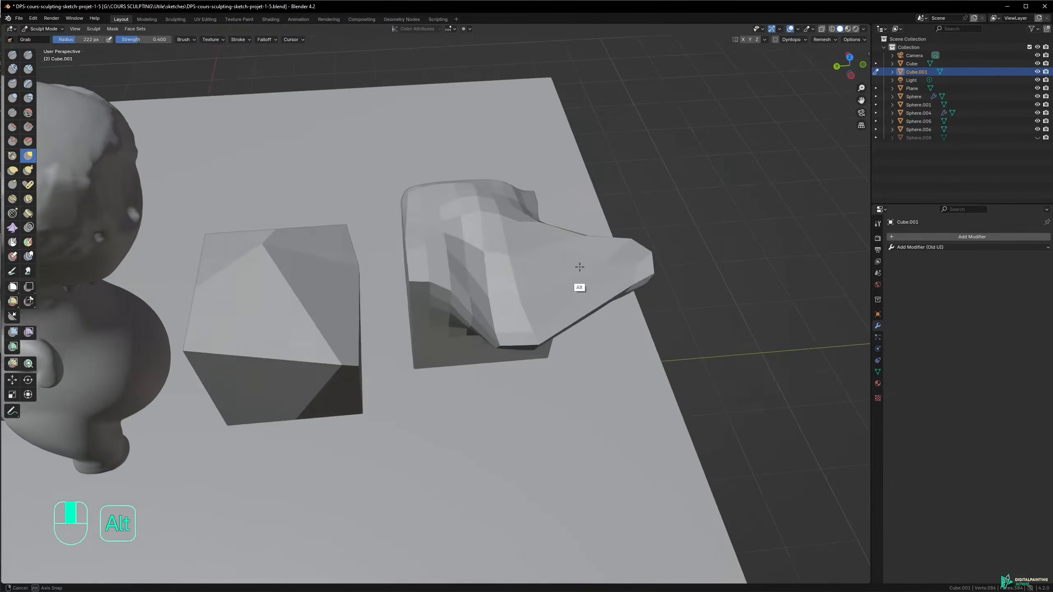
scroll(518, 266, up, 1)
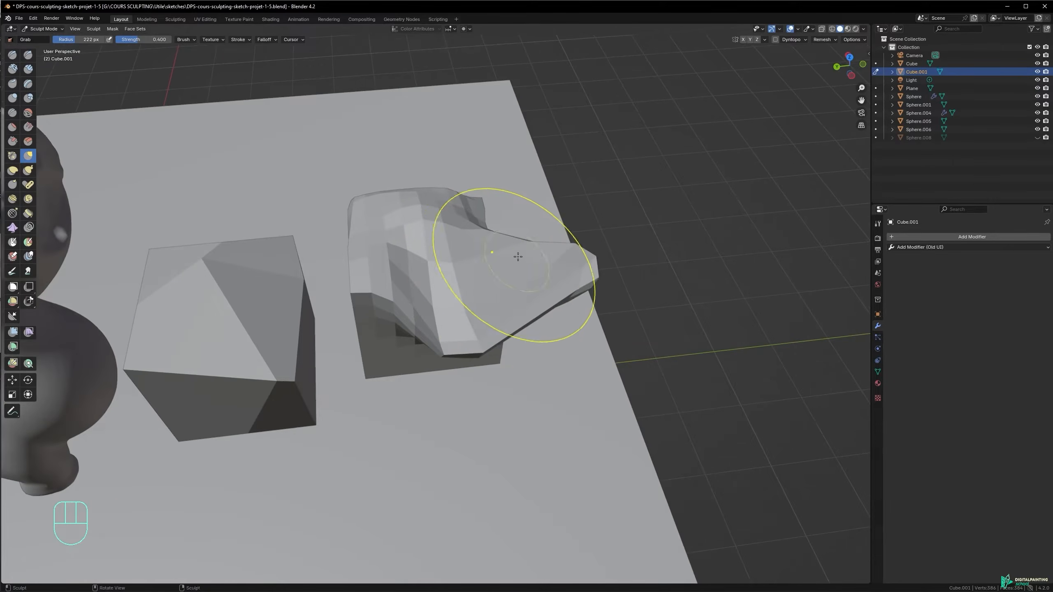
scroll(521, 251, up, 1)
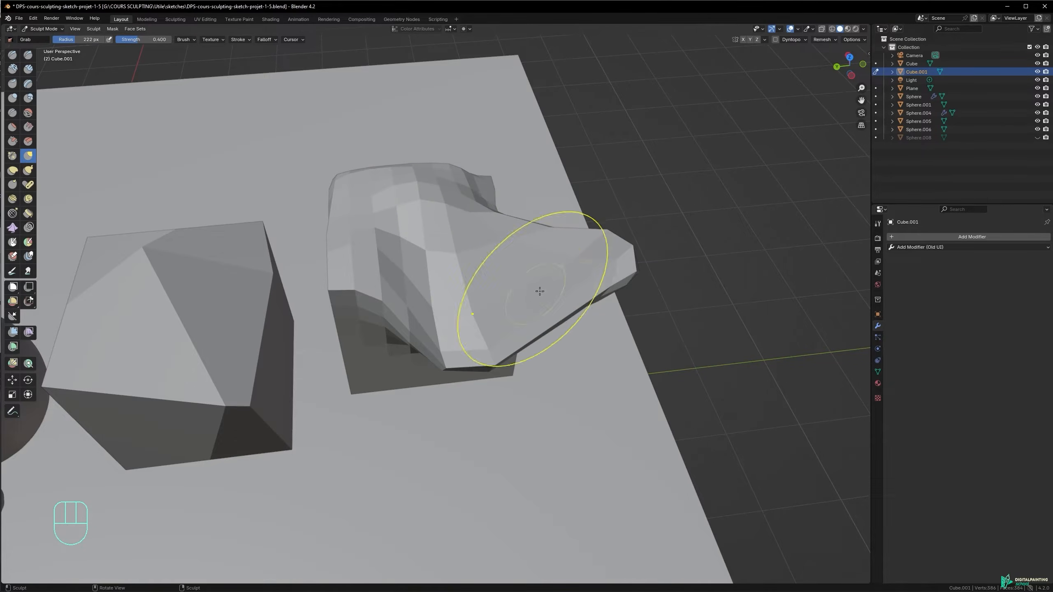
click(824, 39)
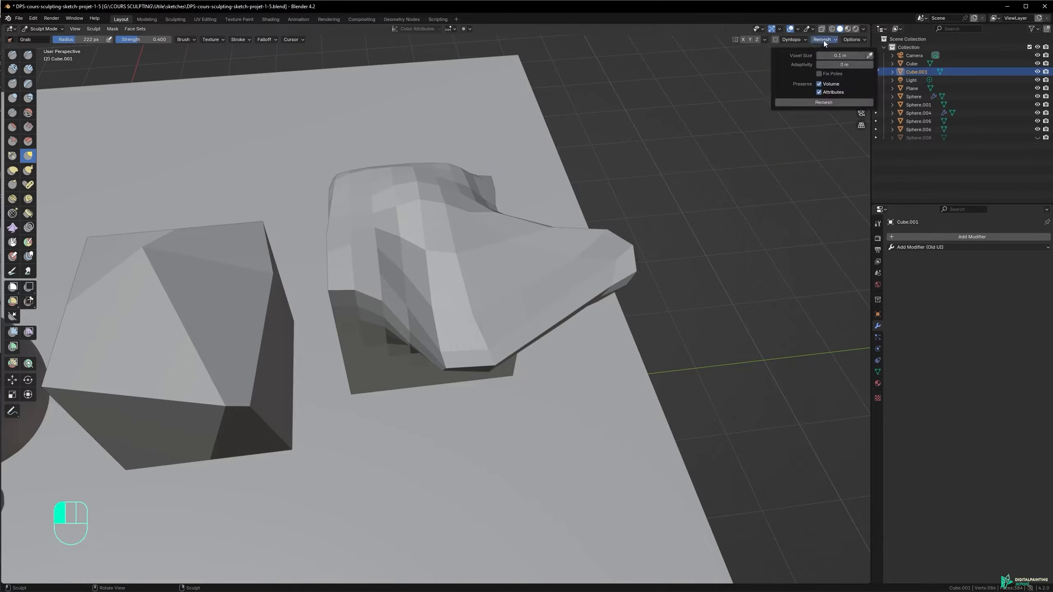
click(830, 103)
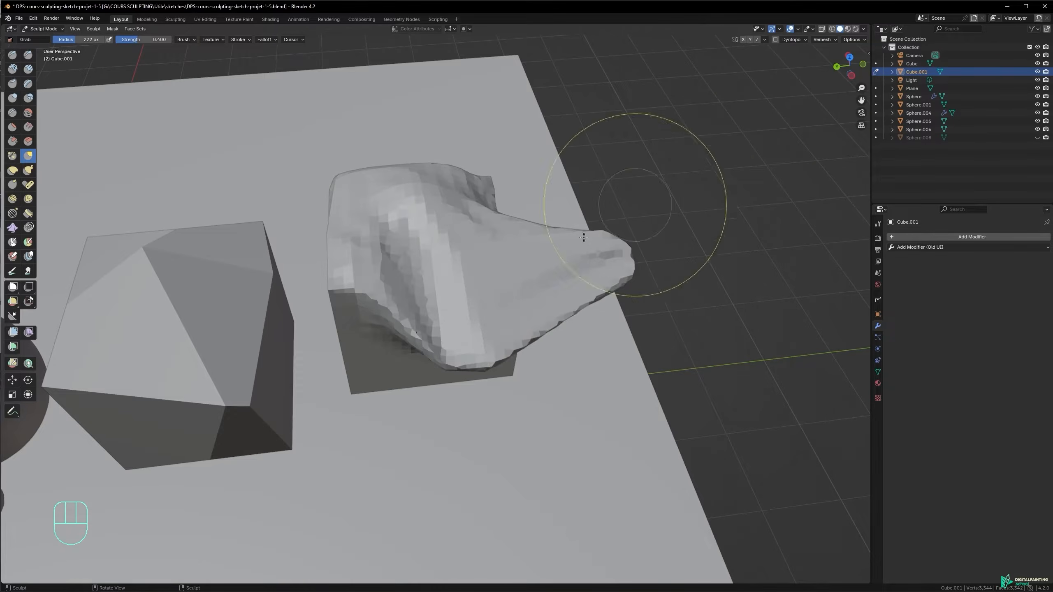
mouse_move(482, 261)
alt+middle_down()
mouse_move(442, 264)
mouse_move(480, 238)
mouse_move(498, 275)
mouse_move(510, 245)
mouse_move(567, 308)
alt+middle_up()
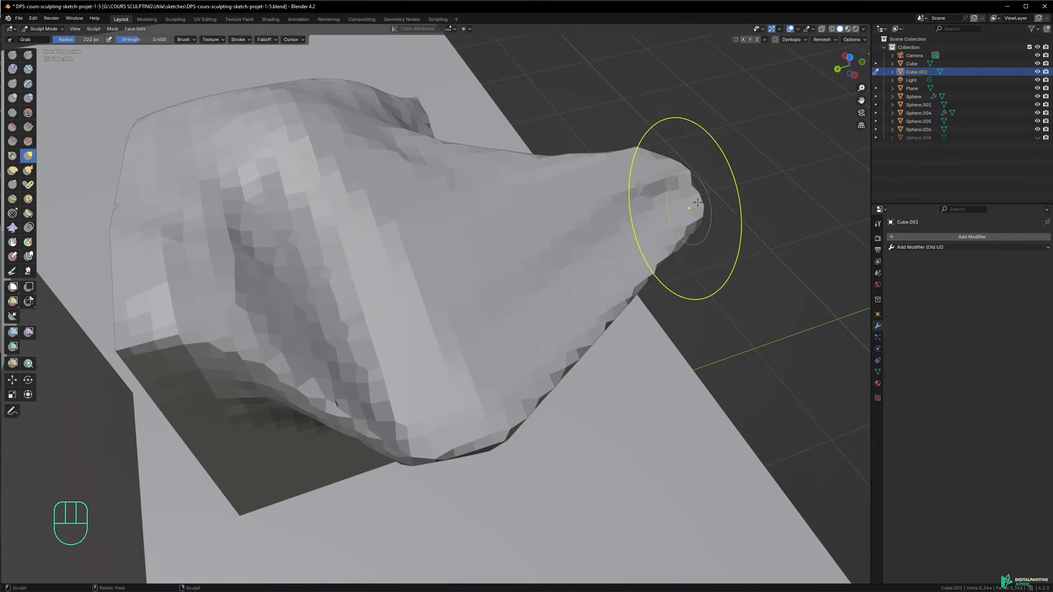
- Examine the remeshed cube's stretched faces from several angles and compare their density with the dinosaur's surface
alt+middle_drag(481, 313, 461, 275)
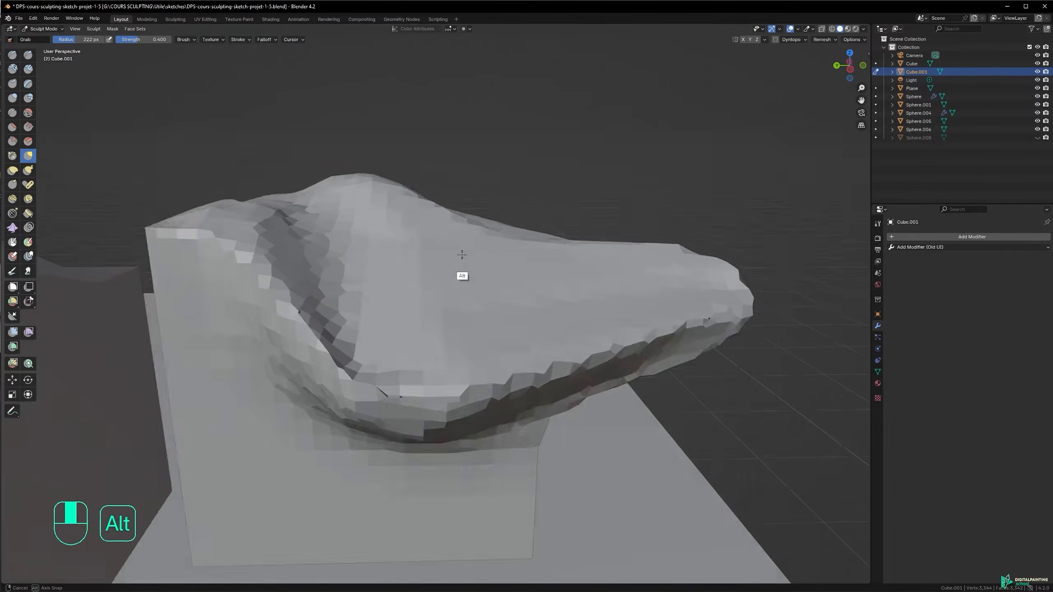
mouse_move(285, 290)
shift+mouse_down()
mouse_move(323, 332)
mouse_move(487, 359)
shift+mouse_up()
shift+drag(685, 326, 684, 326)
mouse_move(684, 326)
alt+middle_down()
mouse_move(426, 299)
mouse_move(461, 198)
mouse_move(480, 238)
alt+middle_up()
drag(286, 241, 317, 260)
drag(330, 249, 334, 217)
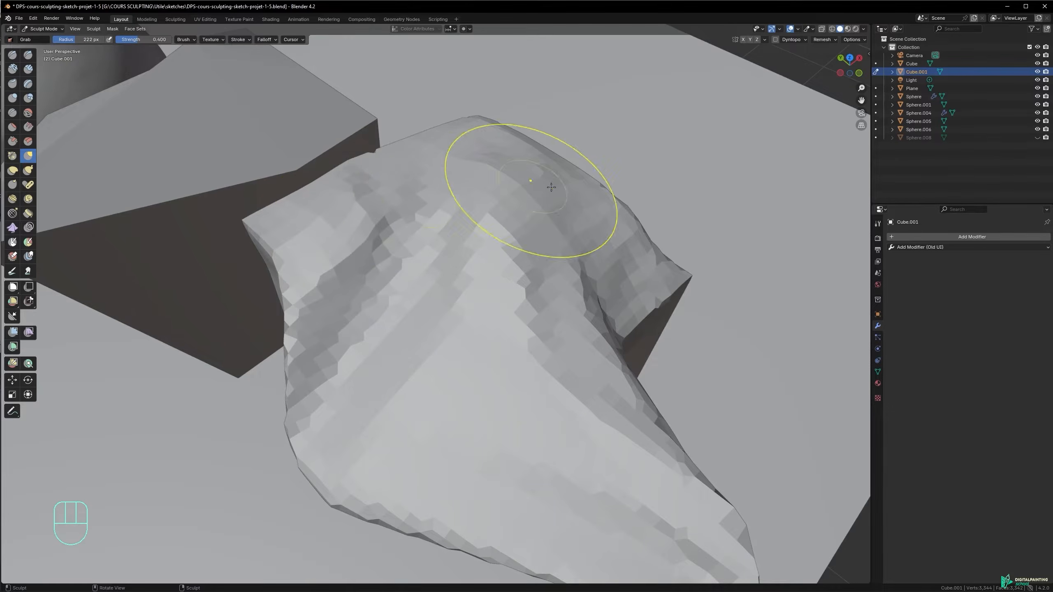
mouse_move(394, 181)
ctrl+alt+middle_down()
mouse_move(316, 197)
mouse_move(456, 233)
ctrl+alt+middle_up()
alt+middle_drag(456, 233, 565, 278)
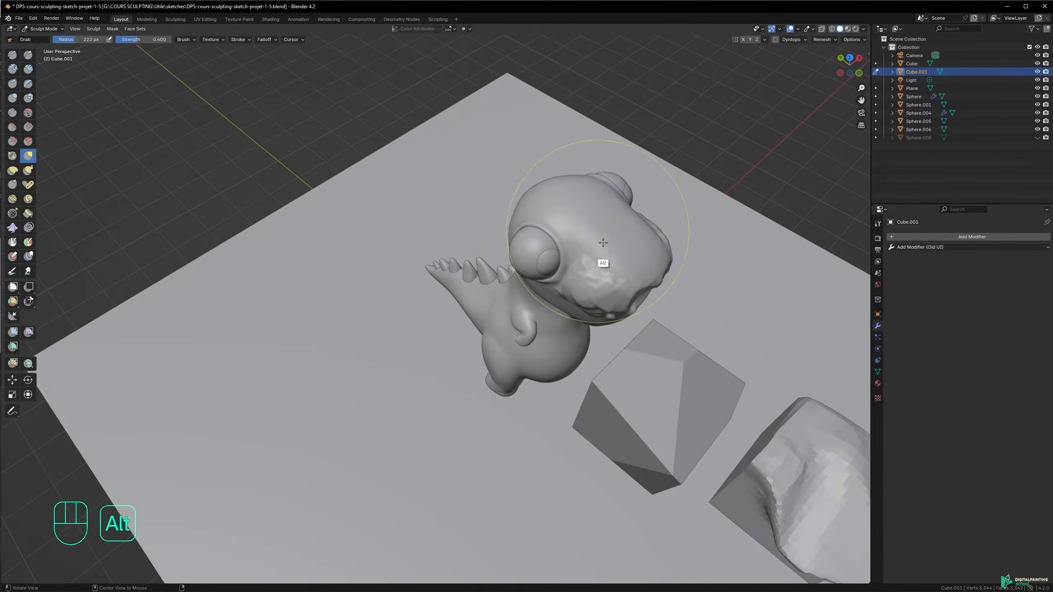
alt+shift+drag(651, 301, 340, 169)
alt+shift+drag(593, 306, 430, 274)
ctrl+alt+middle_drag(456, 317, 480, 258)
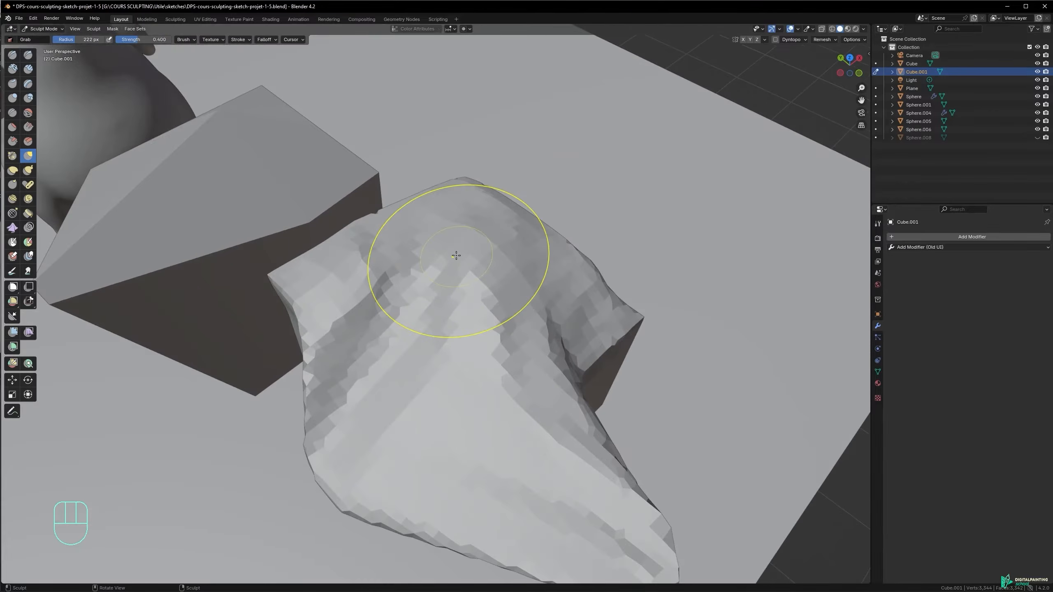
- Resize the Grab brush and nudge the upper rear surface of the remeshed cube
key(f)
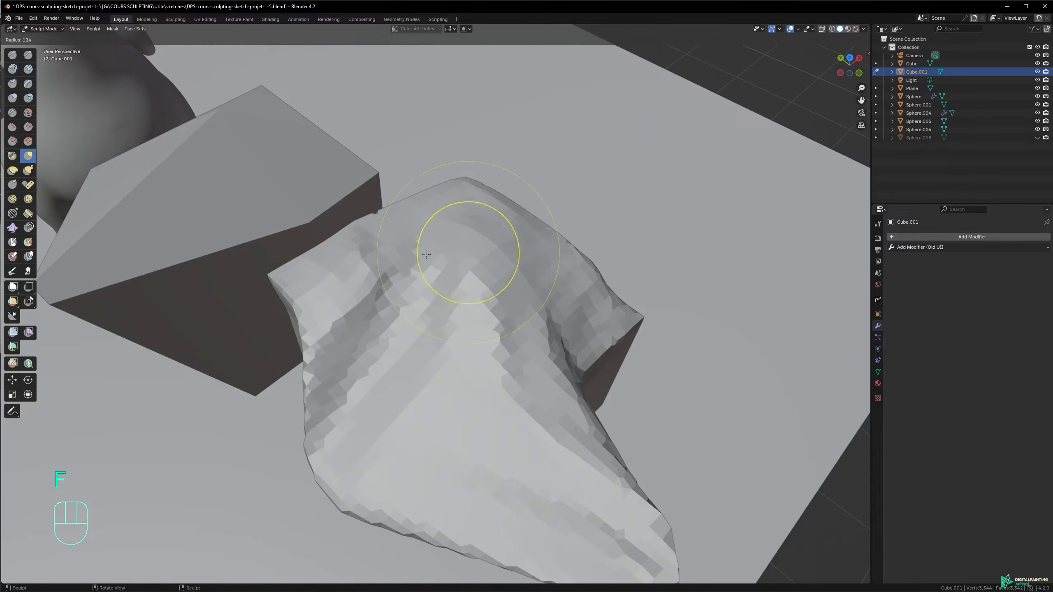
mouse_move(490, 266)
alt+mouse_down()
mouse_move(451, 274)
mouse_move(501, 220)
alt+mouse_up()
mouse_move(494, 236)
mouse_down()
mouse_move(502, 245)
mouse_move(520, 232)
mouse_move(501, 228)
mouse_move(512, 228)
mouse_up()
key(f)
click(535, 228)
key(f)
click(567, 219)
- Switch to the Draw brush at a 177 px radius, raise a bump on the remeshed cube's rear top and carve beside it
alt+shift+drag(607, 207, 454, 244)
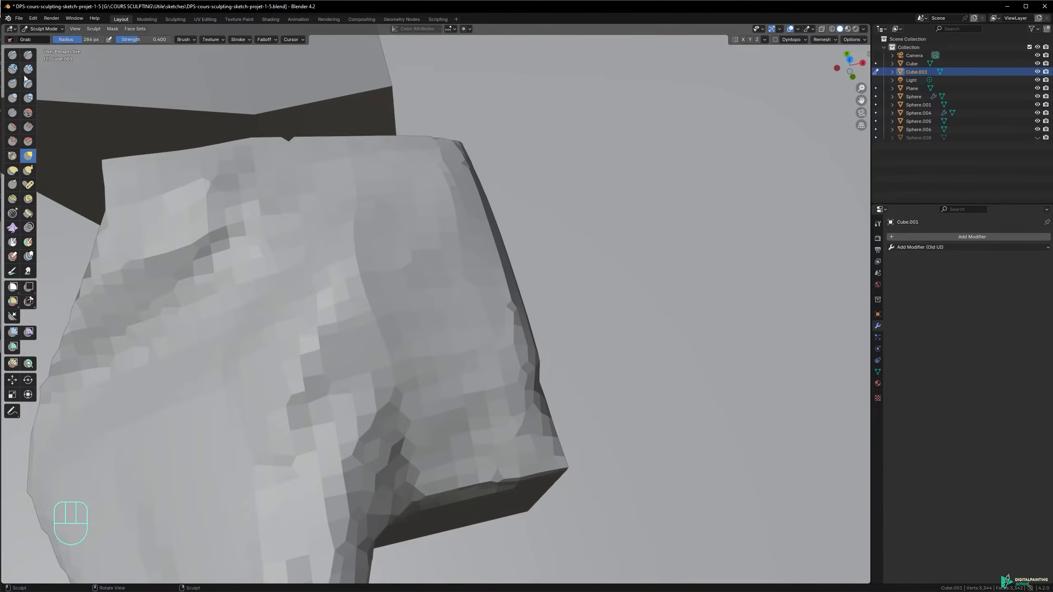
key(f)
click(376, 207)
drag(377, 210, 366, 286)
alt+drag(338, 288, 388, 236)
ctrl+drag(257, 338, 280, 362)
alt+drag(329, 340, 305, 376)
mouse_move(394, 272)
ctrl+alt+mouse_down()
mouse_move(376, 359)
mouse_move(447, 250)
ctrl+alt+mouse_up()
ctrl+alt+drag(444, 255, 412, 378)
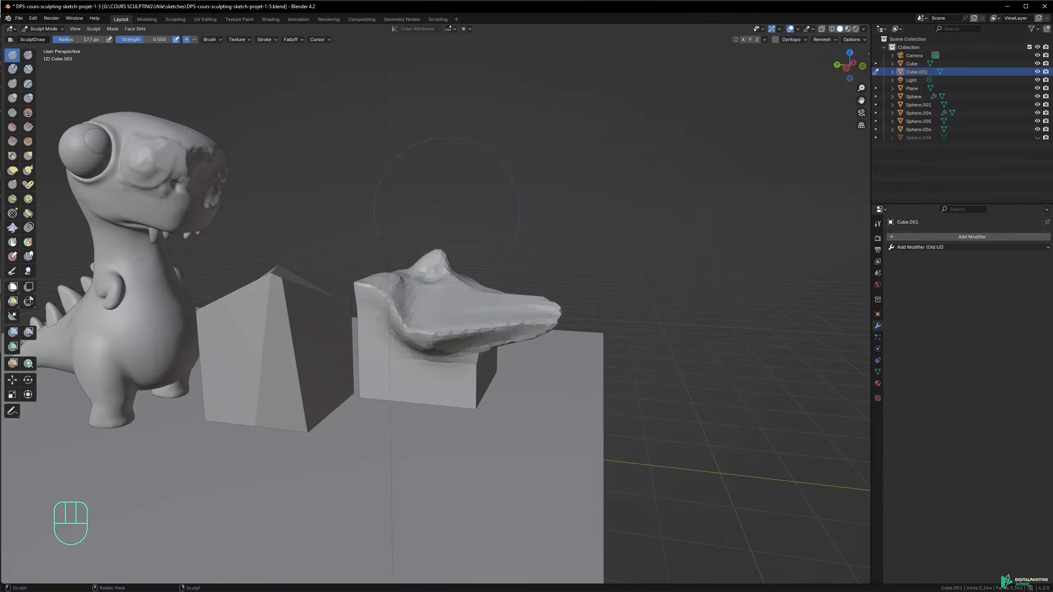
- Add a new cube in Object Mode and move it onto the free area of the plane in front of the other two cubes
key(Tab)
click(435, 251)
key(shift+a)
mouse_move(425, 261)
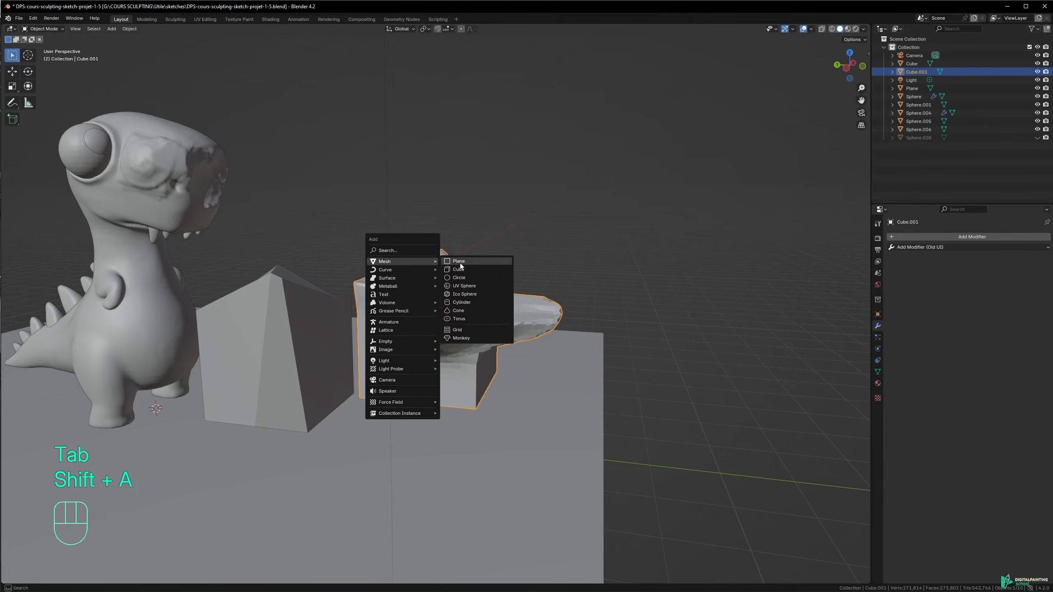
click(458, 269)
alt+drag(426, 291, 251, 374)
key(g)
click(457, 340)
alt+drag(457, 341, 496, 324)
key(g)
click(596, 346)
alt+shift+drag(596, 346, 481, 207)
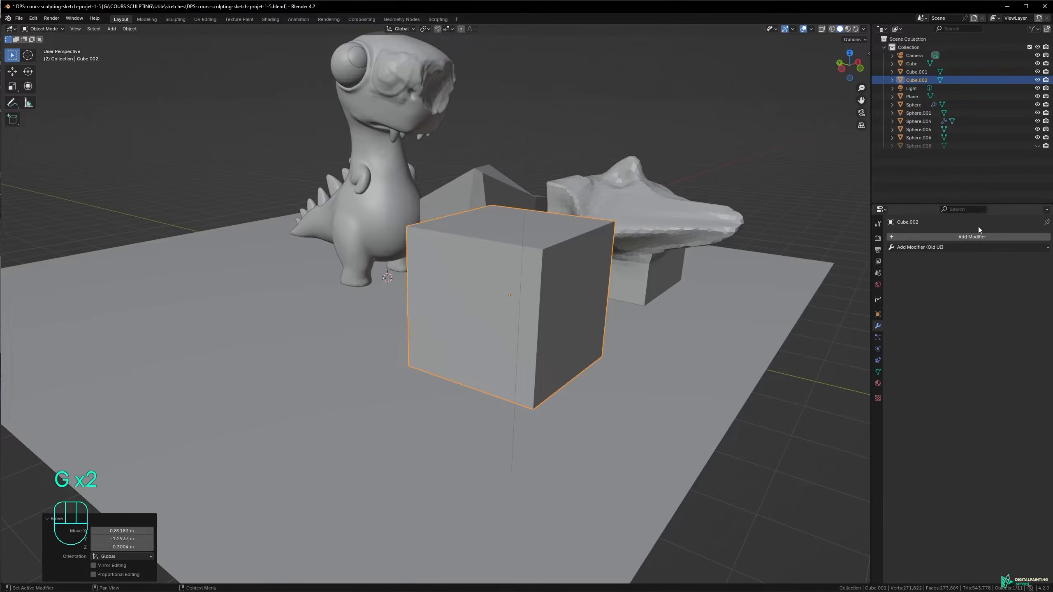
- Add a Simple Subdivision Surface modifier with 6 viewport levels to the new cube and apply it
click(956, 237)
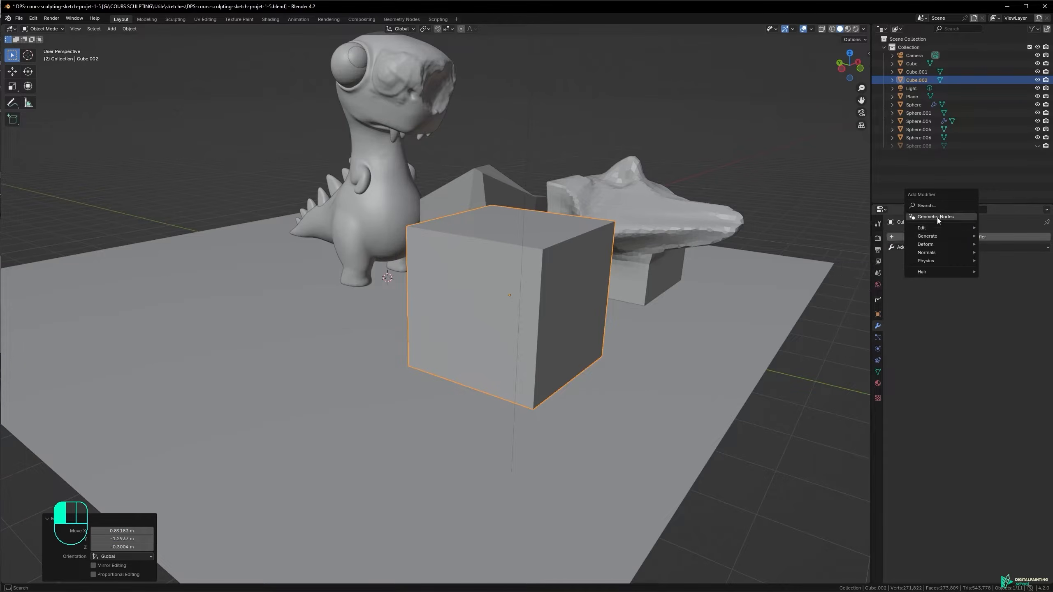
mouse_move(933, 238)
click(871, 343)
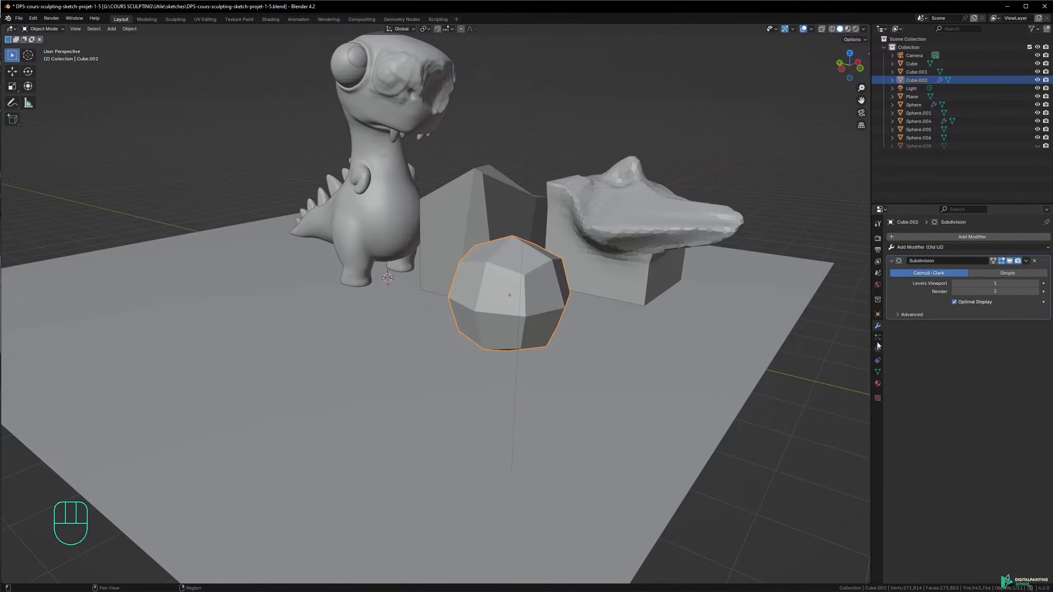
click(1037, 283)
click(1036, 283)
click(1036, 283)
click(1036, 284)
click(1037, 284)
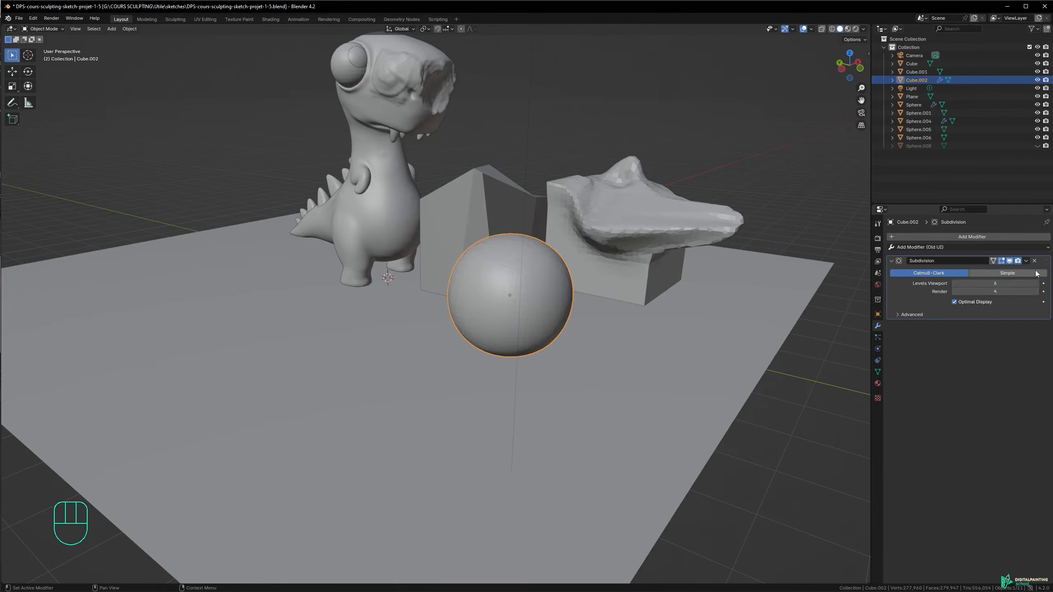
click(1036, 274)
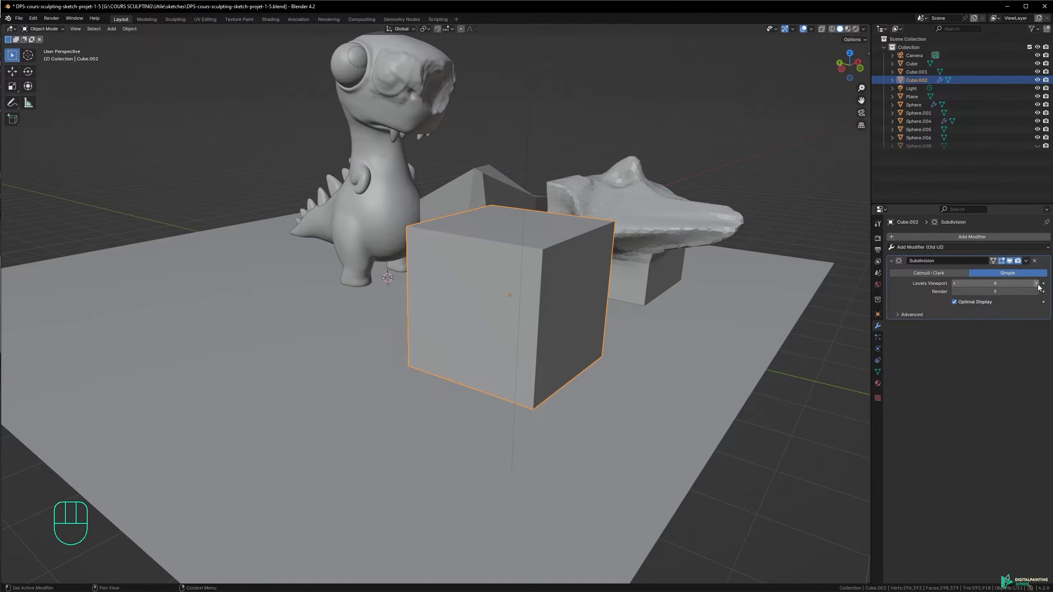
key(ctrl+a)
- Enter Sculpt Mode on the new cube and raise bumps and carve hollows across its top with the Draw brush
key(Tab)
click(518, 311)
alt+middle_drag(507, 278, 499, 299)
key(f)
click(491, 207)
mouse_move(505, 186)
mouse_down()
mouse_move(551, 181)
mouse_move(515, 240)
mouse_up()
drag(499, 205, 509, 208)
ctrl+drag(481, 247, 526, 232)
key(f)
click(516, 231)
mouse_move(454, 217)
ctrl+mouse_down()
mouse_move(450, 232)
mouse_move(470, 229)
mouse_move(473, 244)
mouse_move(502, 234)
mouse_move(492, 220)
mouse_move(503, 195)
mouse_move(490, 222)
ctrl+mouse_up()
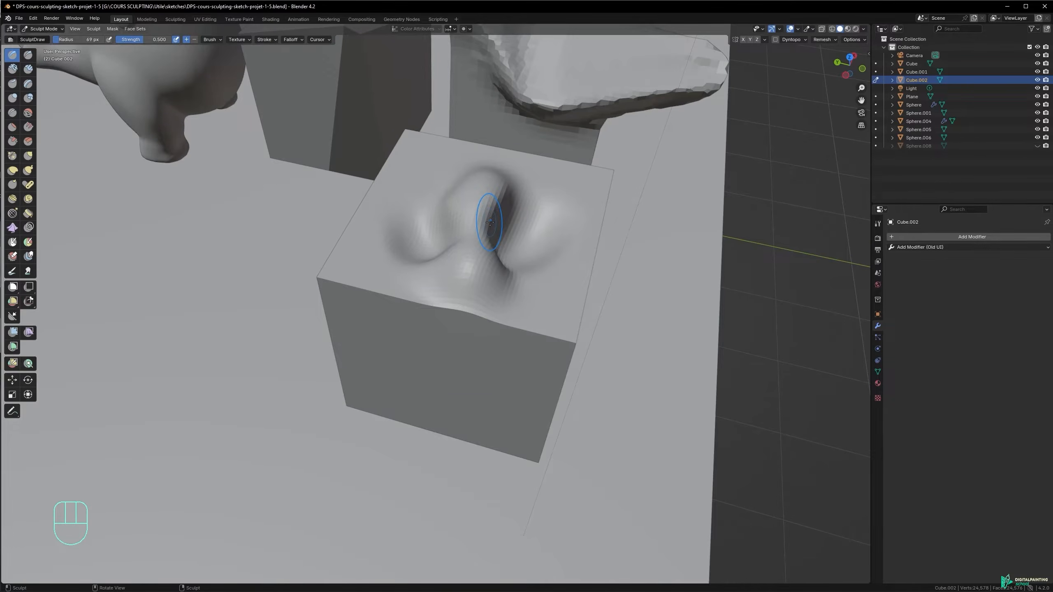
- Reduce the new cube's voxel size and remesh it to a much denser mesh
key(r)
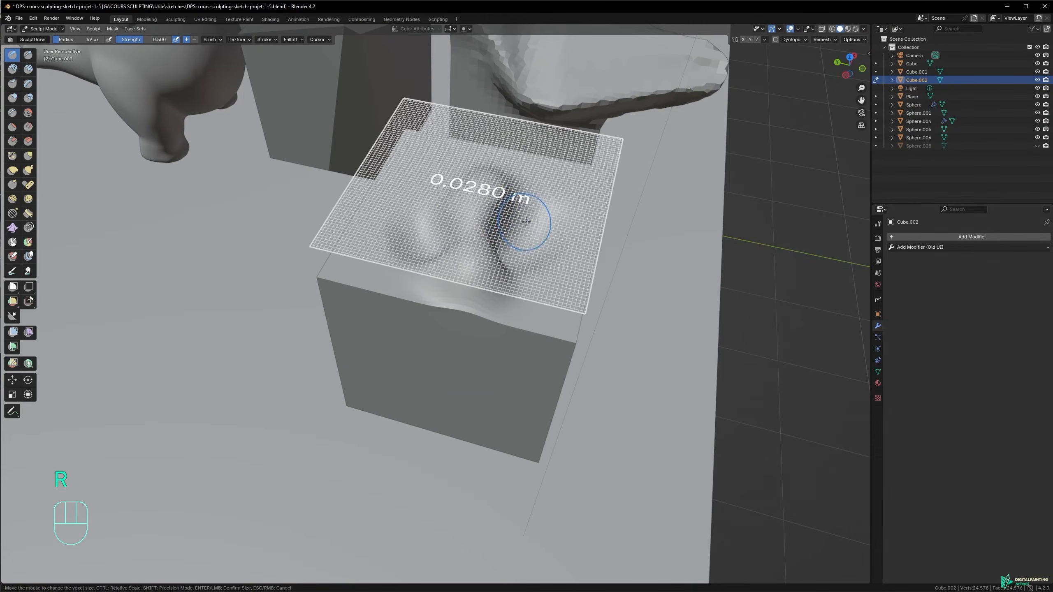
click(538, 224)
key(ctrl+r)
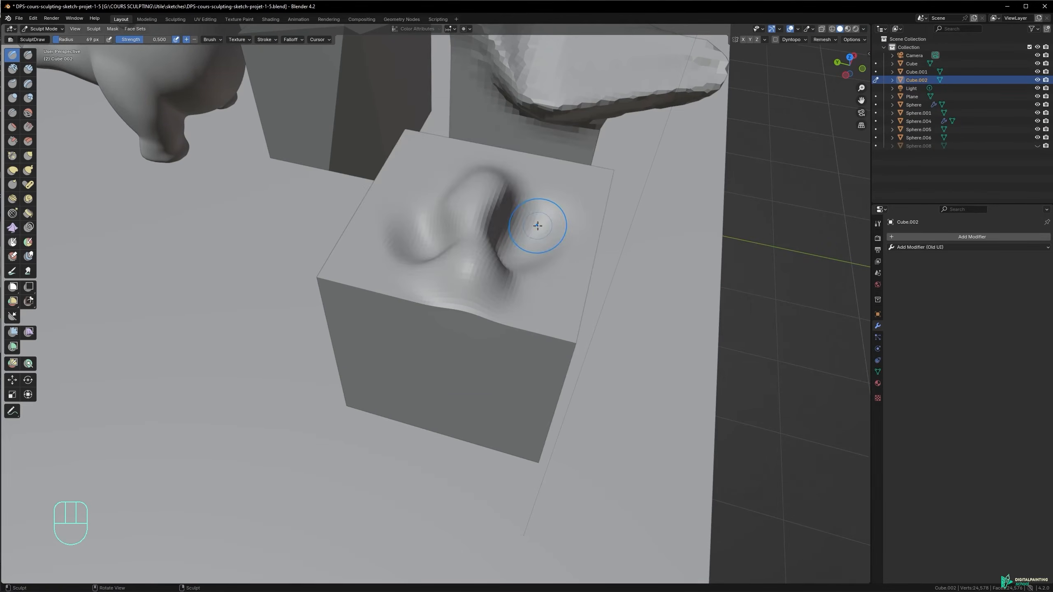
- Draw small raised details in the middle of the densely remeshed cube's top with a 32 px brush radius
mouse_move(497, 224)
ctrl+alt+mouse_down()
mouse_move(508, 181)
mouse_move(486, 241)
ctrl+alt+mouse_up()
key(f)
click(456, 221)
mouse_move(457, 222)
mouse_down()
mouse_move(461, 264)
mouse_move(468, 234)
mouse_up()
mouse_move(468, 232)
mouse_down()
mouse_move(428, 276)
mouse_move(439, 218)
mouse_up()
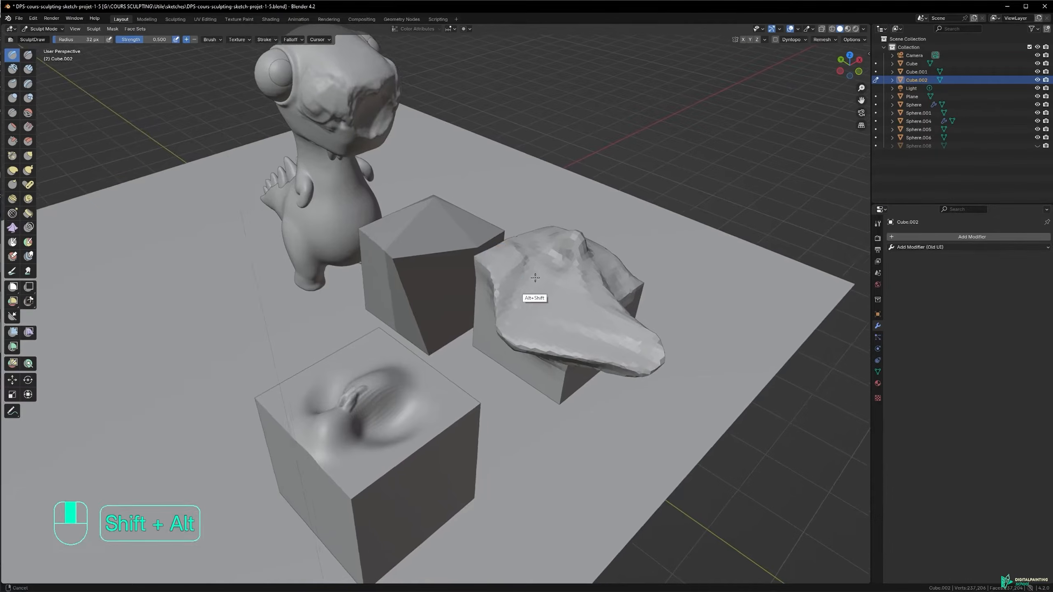
- Try a short stroke with an enlarged Draw brush on the dense cube's top and undo it
alt+shift+middle_drag(535, 278, 506, 258)
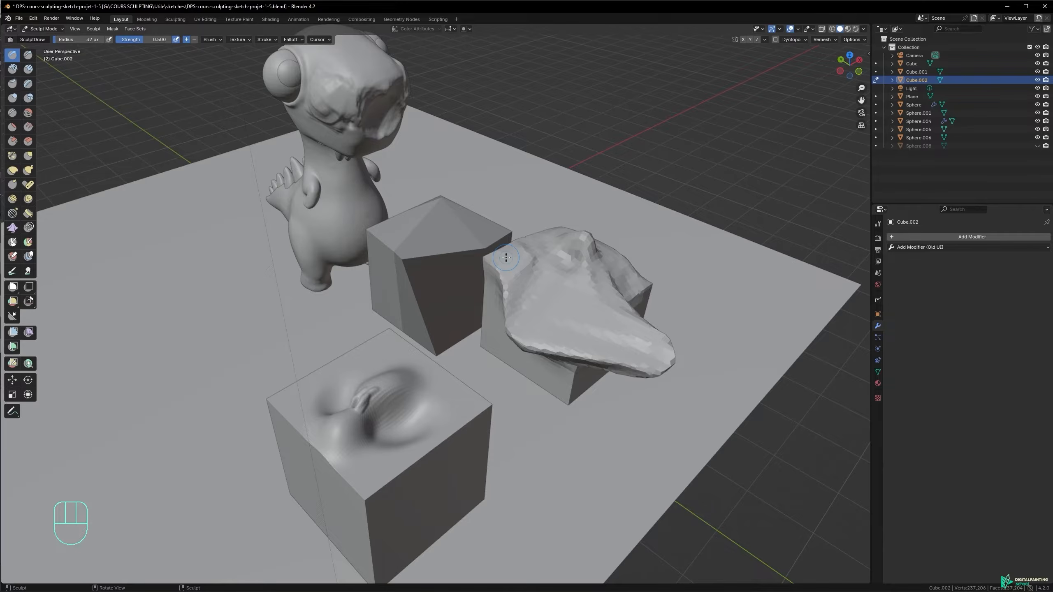
key(f)
click(541, 287)
click(823, 38)
shift+middle_drag(552, 271, 510, 292)
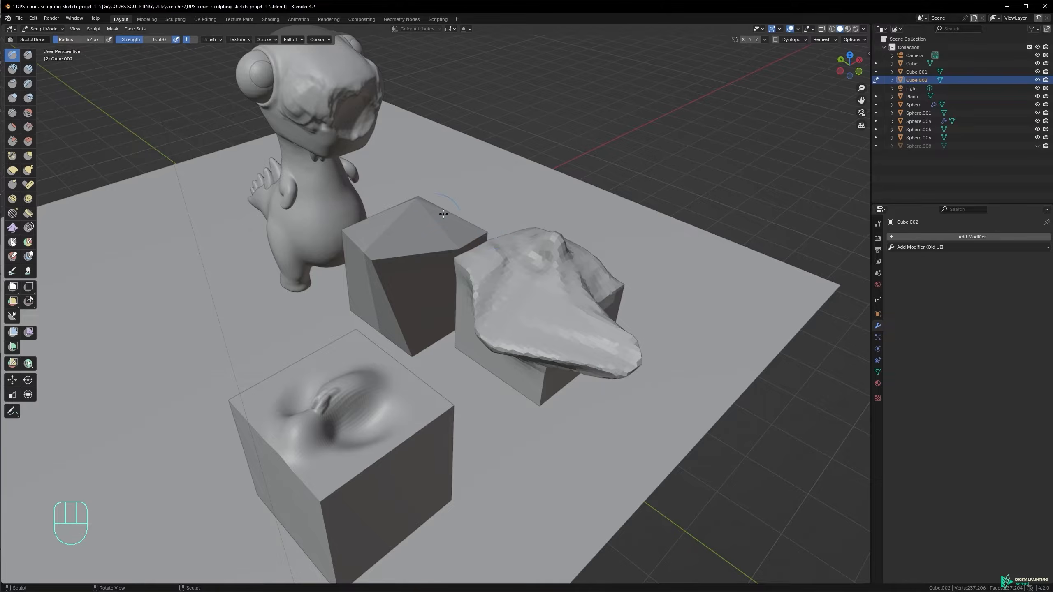
mouse_move(358, 386)
shift+middle_down()
mouse_move(481, 317)
mouse_move(514, 280)
shift+middle_up()
ctrl+middle_drag(487, 334, 489, 305)
drag(499, 324, 497, 333)
key(ctrl+z)
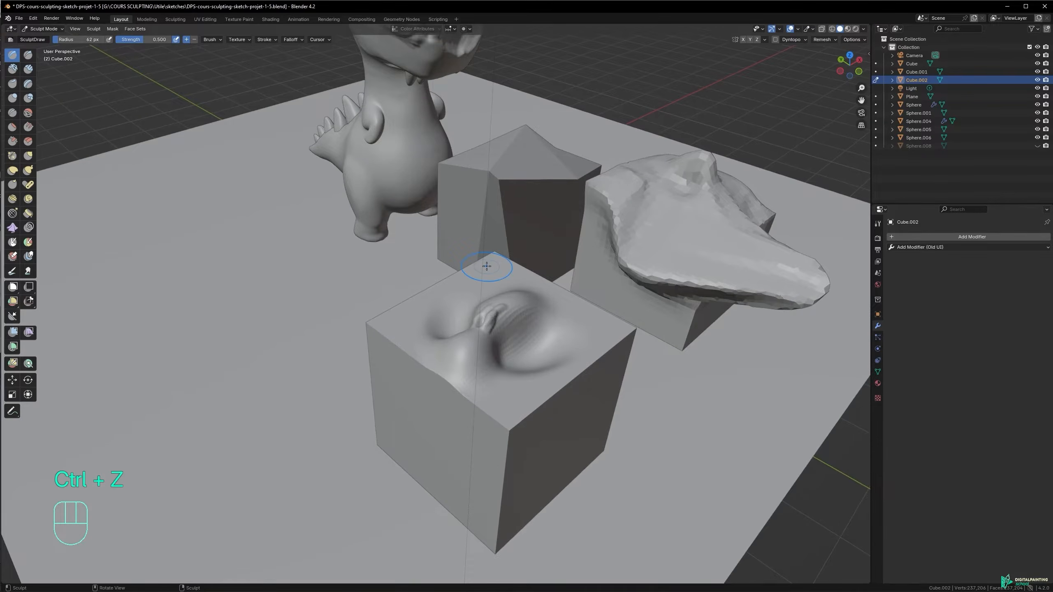
shift+middle_drag(682, 235, 439, 328)
key(ctrl+z)
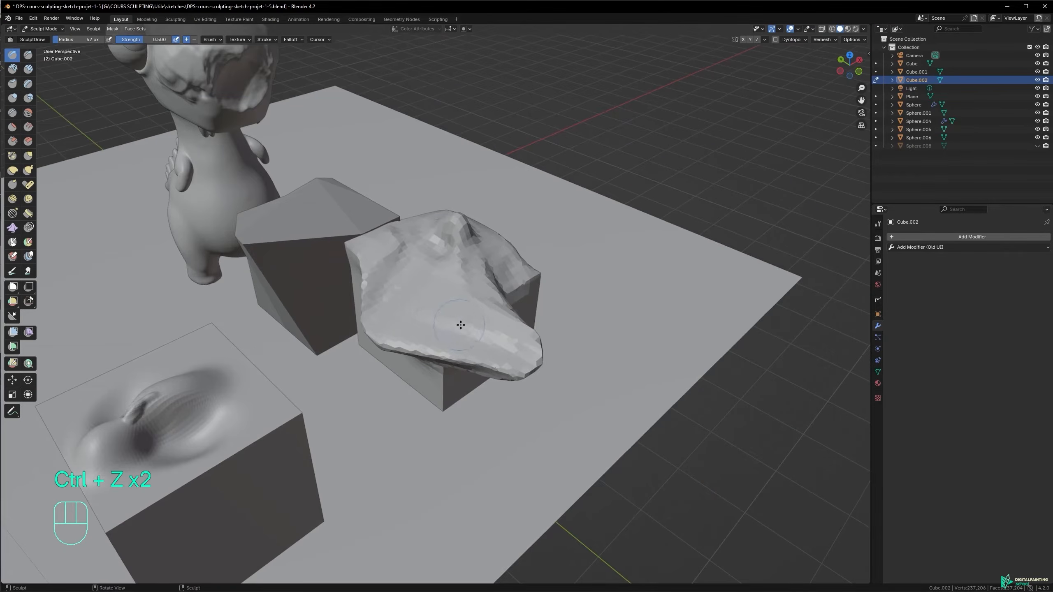
- Examine the dinosaur and the three cubes from several sides to compare their mesh densities
shift+middle_drag(458, 338, 554, 212)
shift+middle_drag(554, 213, 515, 187)
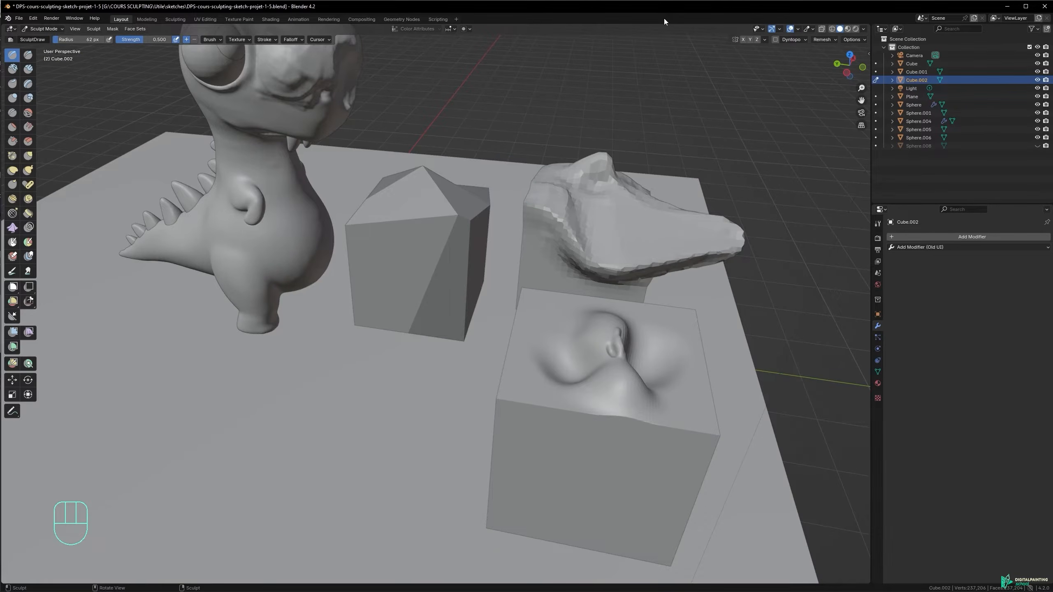
alt+middle_drag(446, 224, 502, 239)
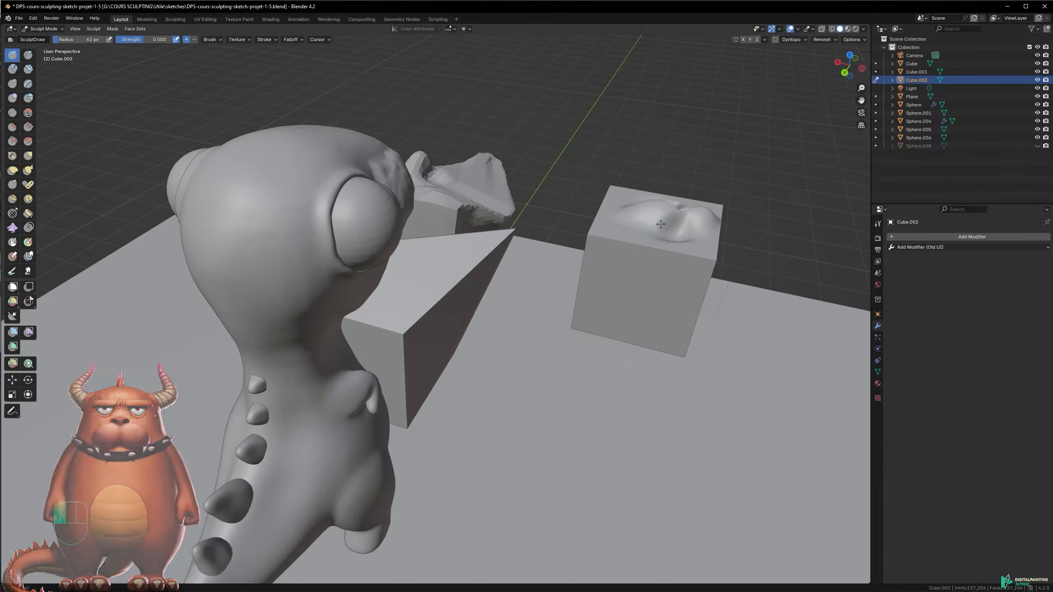
mouse_move(656, 224)
alt+middle_down()
mouse_move(545, 278)
mouse_move(563, 239)
mouse_move(506, 285)
alt+middle_up()
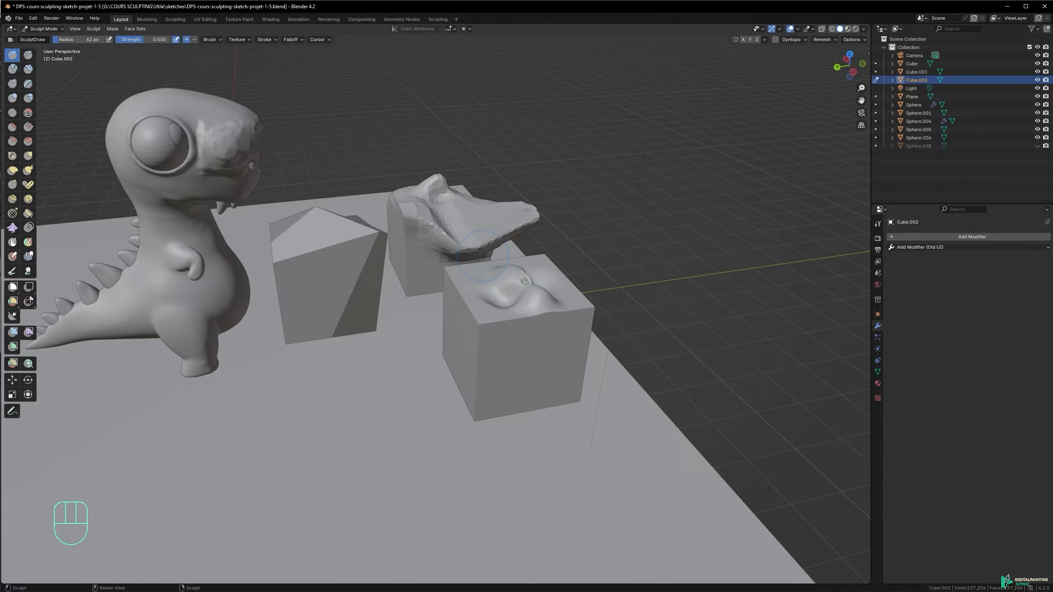
alt+middle_drag(551, 249, 505, 243)
alt+middle_drag(421, 266, 465, 257)
alt+shift+middle_drag(454, 233, 402, 258)
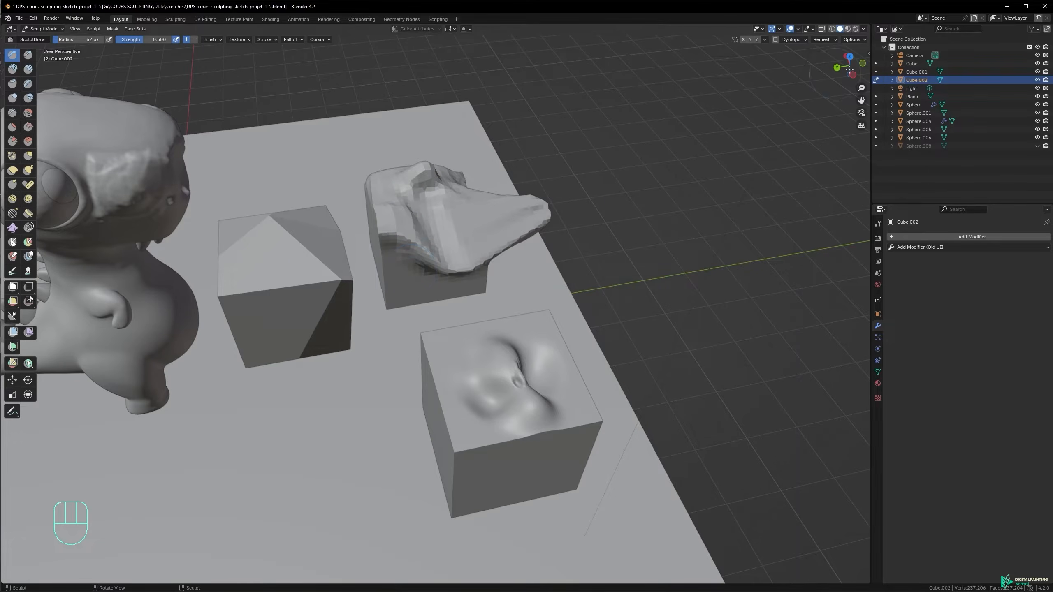
click(825, 40)
- Select the stretched cube in Object Mode and add a Subdivision Surface modifier set to Simple with 2 viewport levels
key(Tab)
click(429, 214)
alt+shift+middle_drag(436, 233, 471, 242)
click(485, 181)
alt+shift+middle_drag(487, 158, 450, 246)
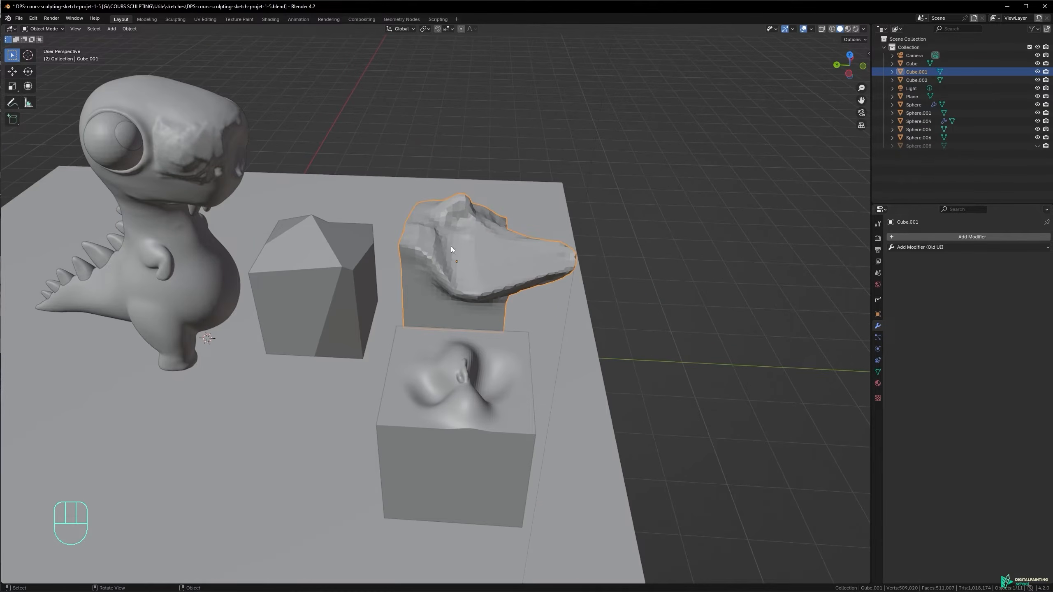
click(925, 236)
mouse_move(914, 234)
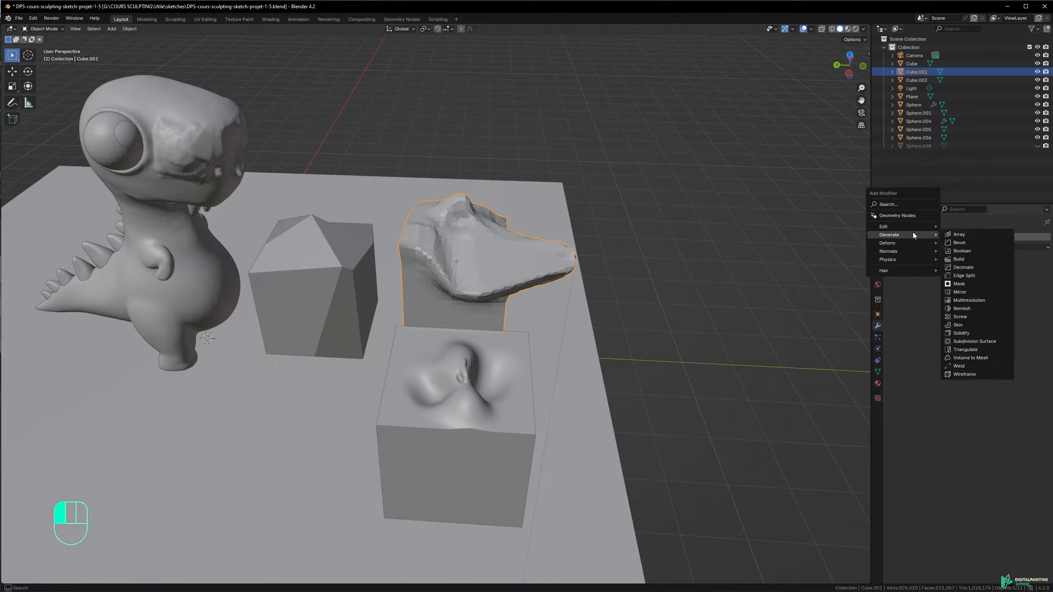
click(968, 341)
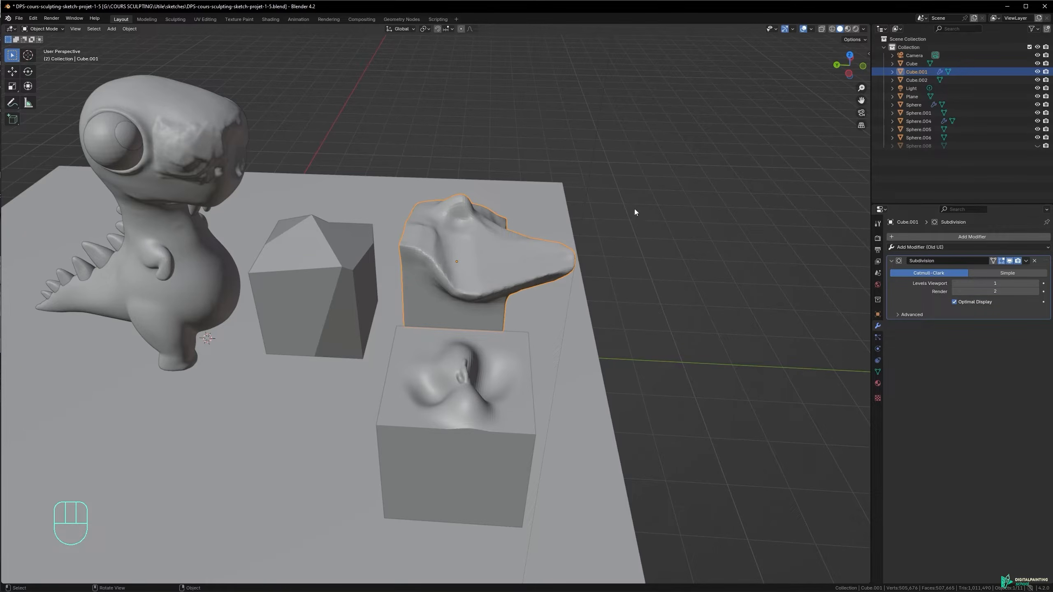
click(1037, 284)
click(1008, 274)
- Compare the stretched cube's faces up close with the subdivision hidden and shown at viewport levels 1 and 2
ctrl+alt+middle_drag(514, 221, 517, 257)
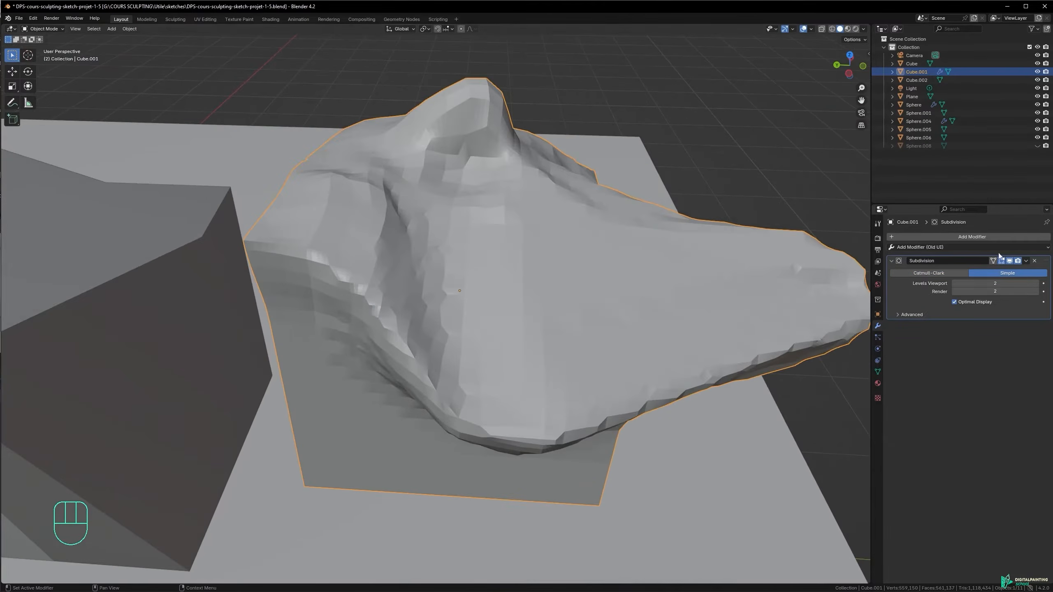
click(1010, 261)
click(1010, 261)
ctrl+alt+middle_drag(452, 253, 544, 277)
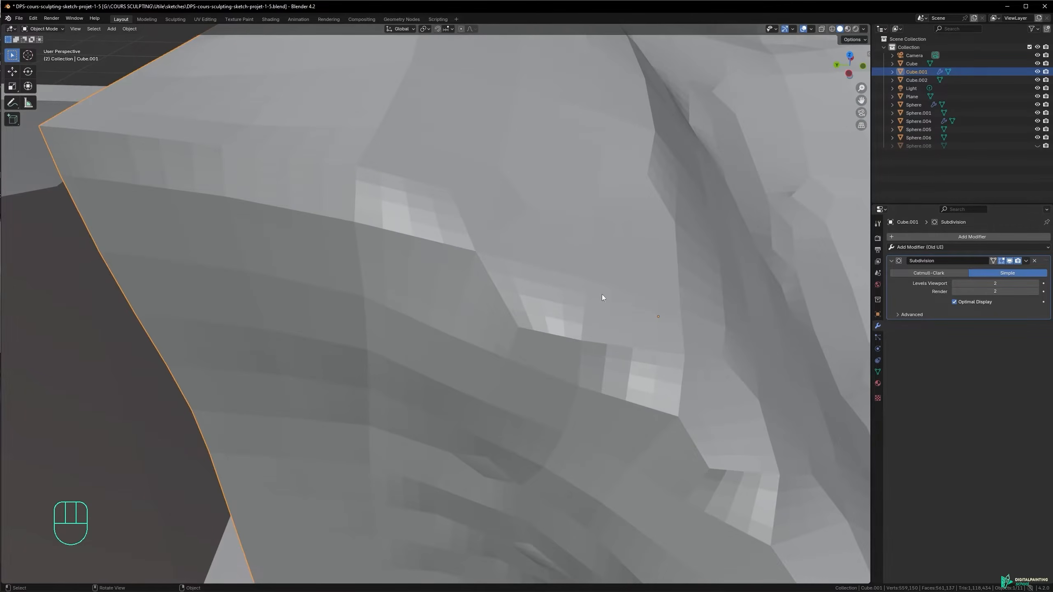
click(1010, 261)
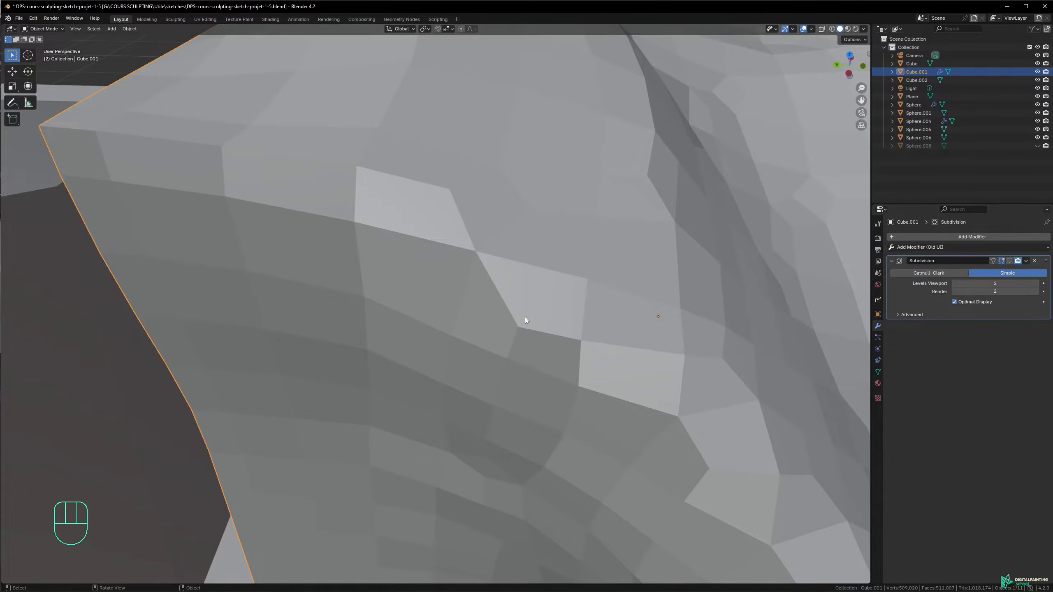
click(954, 284)
click(1010, 261)
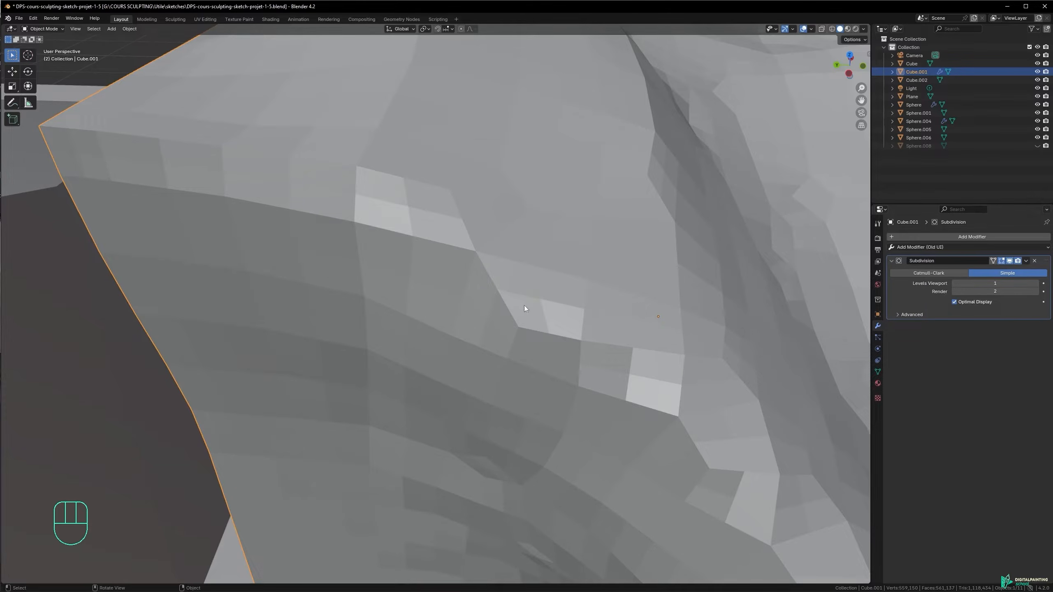
click(1036, 284)
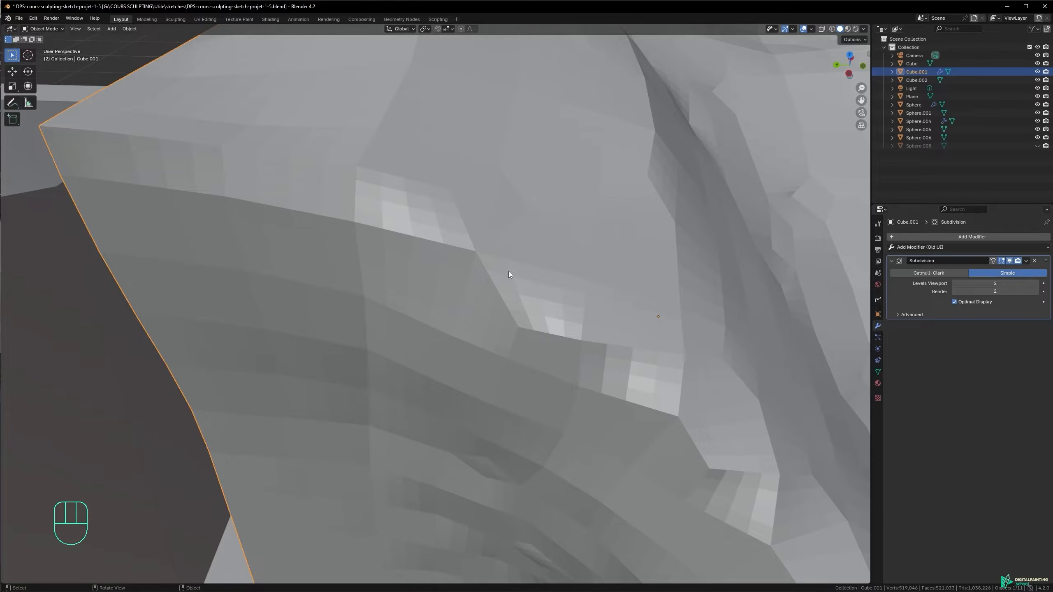
- Return the stretched cube to Sculpt Mode, draw a short stroke on its top at a 27 px radius and smooth beside it
mouse_move(565, 302)
alt+mouse_down()
mouse_move(510, 281)
mouse_move(558, 280)
mouse_move(581, 300)
mouse_move(565, 367)
alt+mouse_up()
mouse_move(555, 283)
ctrl+alt+mouse_down()
mouse_move(513, 383)
mouse_move(557, 296)
mouse_move(570, 304)
mouse_move(538, 274)
mouse_move(501, 294)
mouse_move(497, 342)
mouse_move(527, 349)
mouse_move(504, 317)
ctrl+alt+mouse_up()
key(Tab)
click(531, 333)
key(f)
click(521, 343)
shift+drag(532, 357, 545, 354)
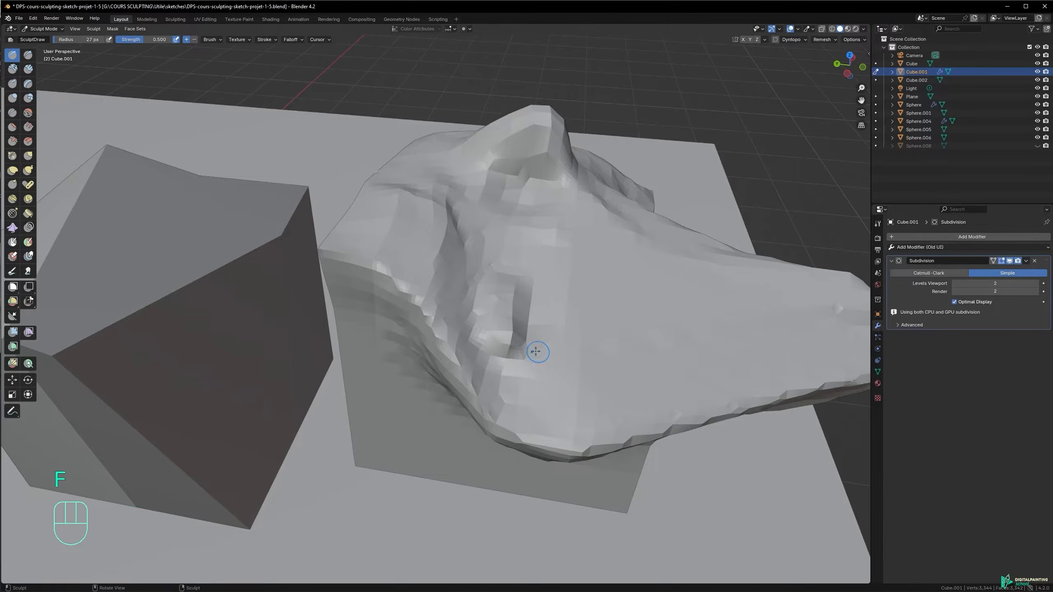
mouse_move(546, 317)
alt+mouse_down()
mouse_move(493, 327)
mouse_move(494, 311)
alt+mouse_up()
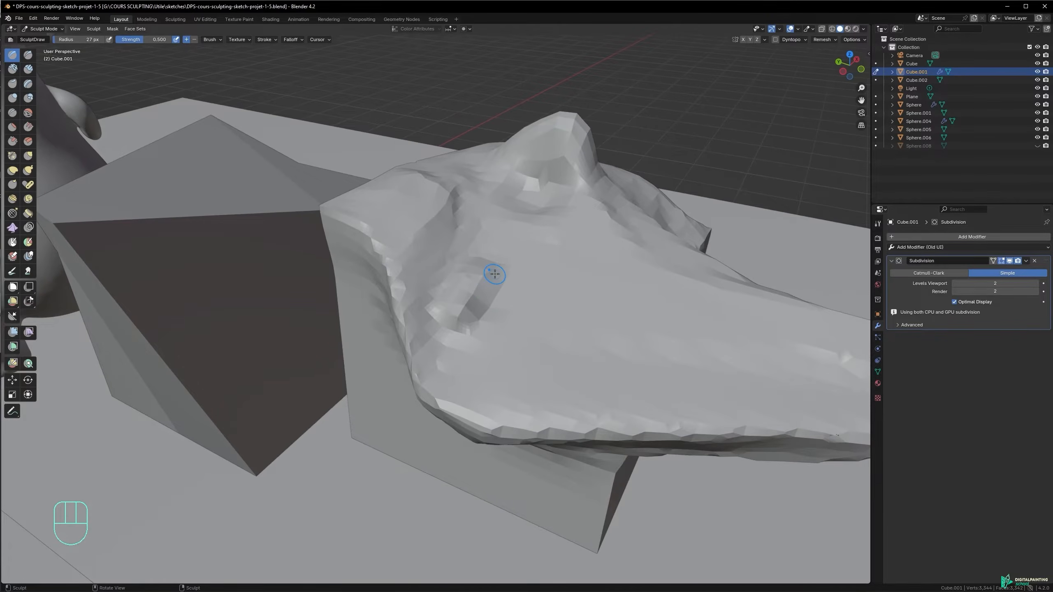
- Set the Draw brush radius to 54 px and sculpt short strokes near the stretched cube's front corner
key(f)
click(488, 280)
mouse_move(408, 241)
mouse_down()
mouse_move(408, 230)
mouse_move(406, 249)
mouse_up()
mouse_move(417, 240)
ctrl+alt+middle_down()
mouse_move(431, 181)
mouse_move(463, 259)
ctrl+alt+middle_up()
drag(428, 252, 429, 257)
mouse_move(415, 251)
middle_down()
mouse_move(442, 253)
mouse_move(414, 249)
mouse_move(437, 252)
mouse_move(447, 270)
mouse_move(485, 232)
middle_up()
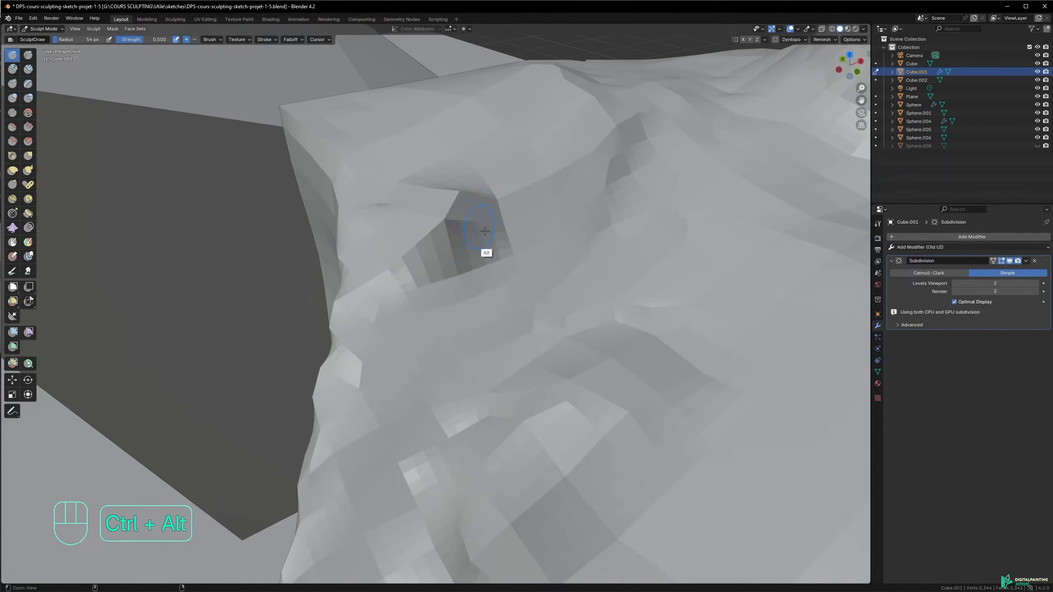
ctrl+alt+drag(464, 228, 465, 261)
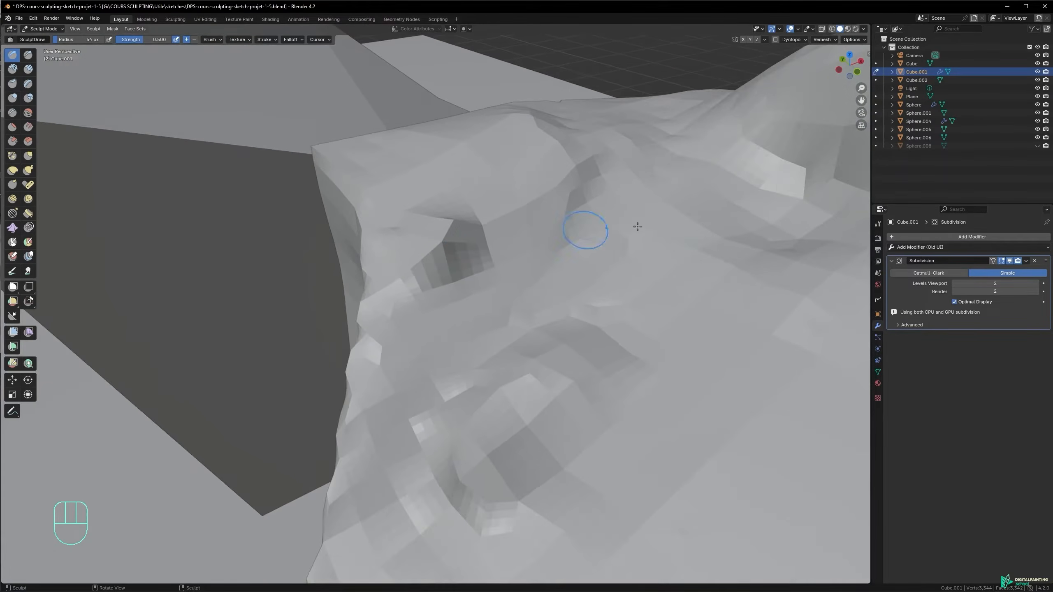
- Hide the live subdivision in the viewport, sculpt a stroke near the stretched cube's corner, and show the subdivision again
click(1010, 261)
alt+middle_drag(481, 228, 508, 233)
mouse_move(460, 172)
mouse_down()
mouse_move(501, 292)
mouse_move(429, 208)
mouse_up()
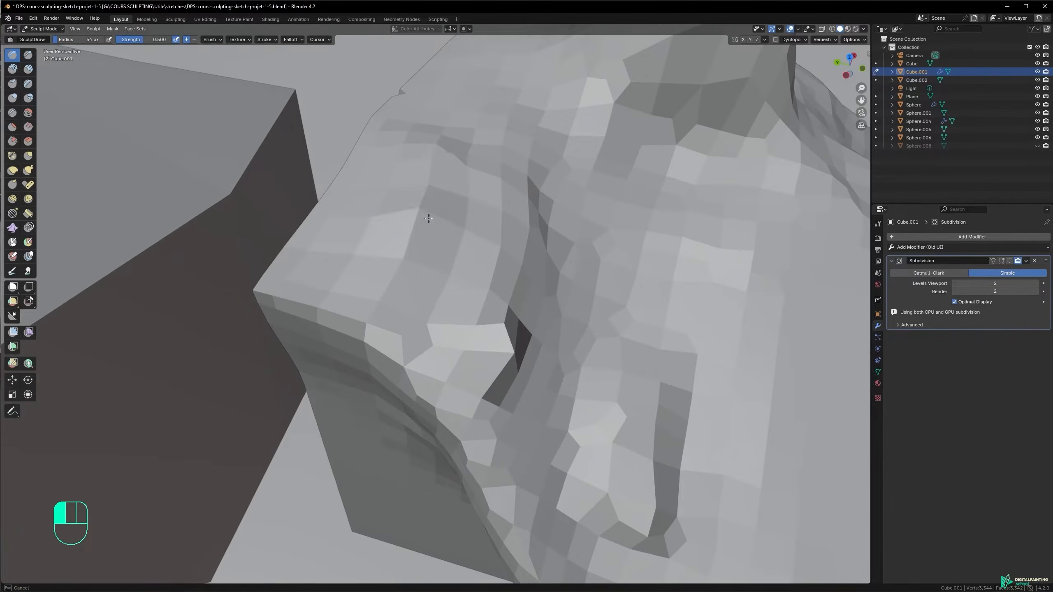
click(1010, 261)
mouse_move(435, 207)
alt+middle_down()
mouse_move(543, 233)
mouse_move(566, 217)
mouse_move(415, 312)
alt+middle_up()
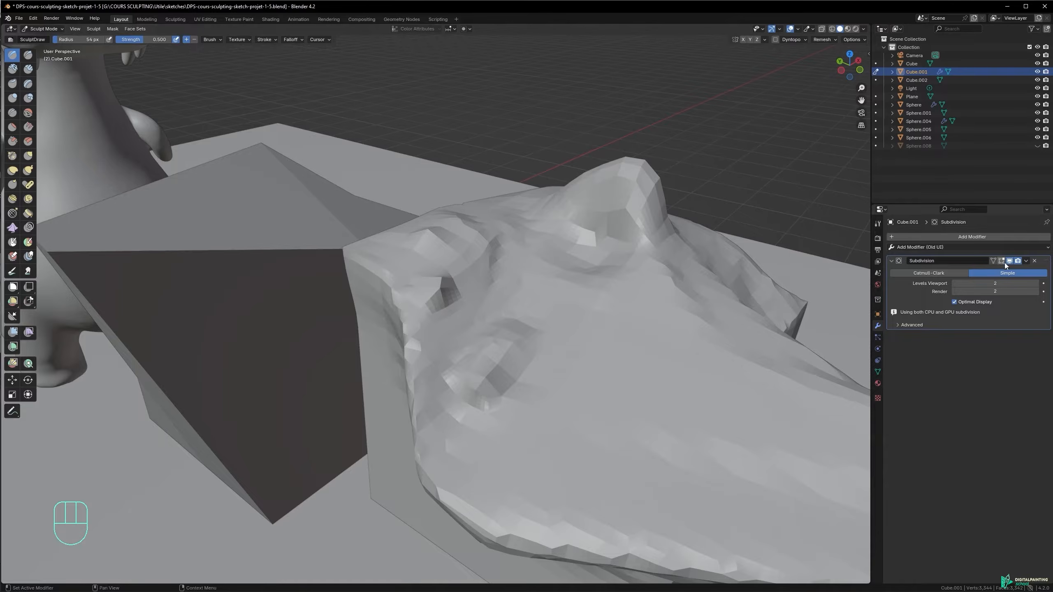
- Apply the Subdivision modifier to the stretched cube and sculpt short strokes on the denser mesh near its corner
click(1026, 261)
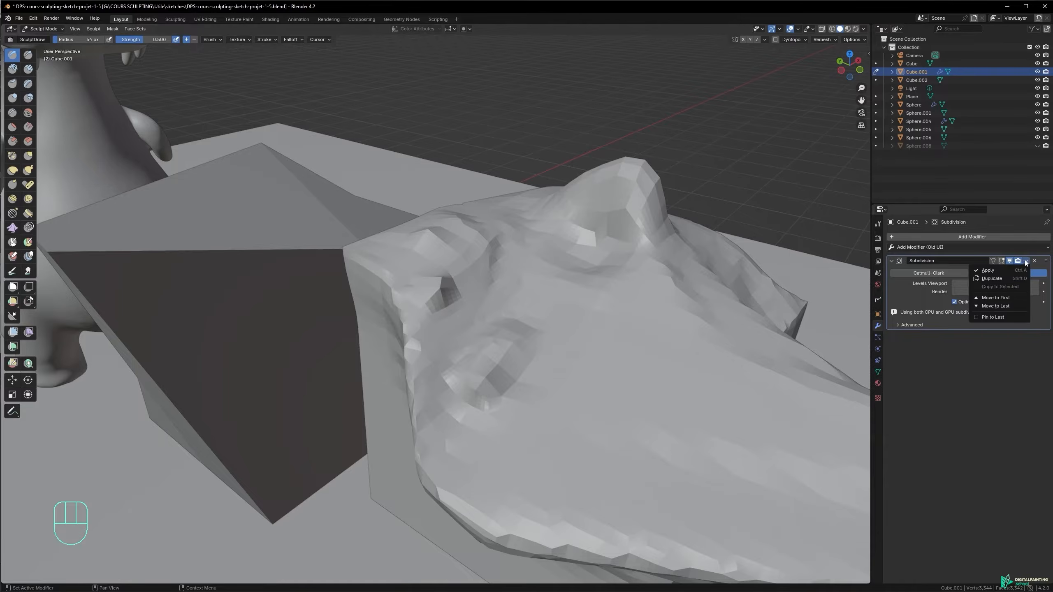
click(1001, 270)
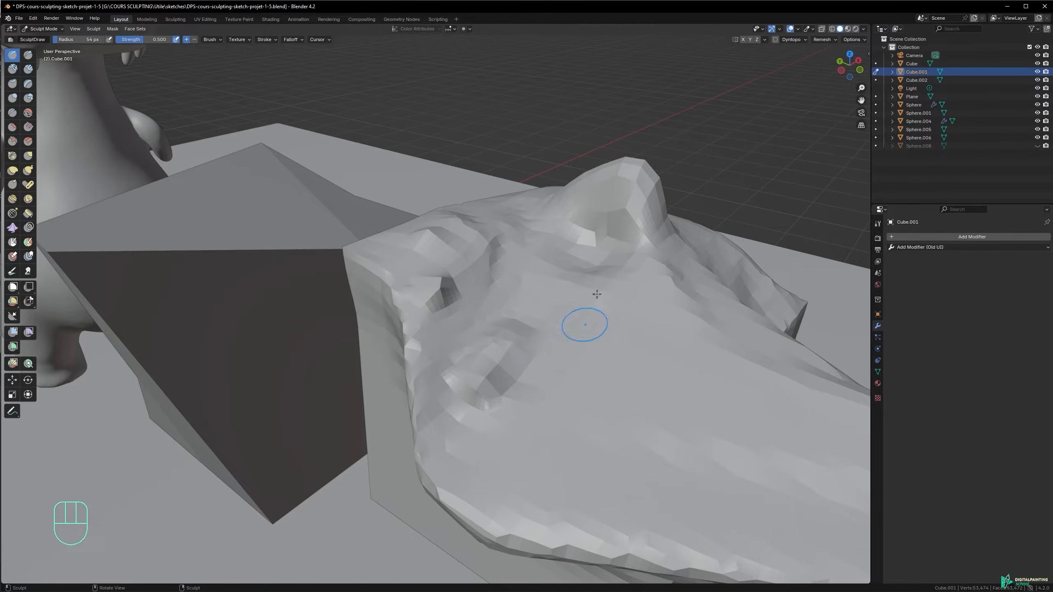
ctrl+middle_drag(485, 291, 467, 234)
mouse_move(444, 268)
mouse_down()
mouse_move(464, 262)
mouse_move(419, 292)
mouse_move(429, 282)
mouse_up()
mouse_move(429, 282)
middle_down()
mouse_move(459, 301)
mouse_move(426, 251)
middle_up()
mouse_move(421, 255)
mouse_down()
mouse_move(412, 276)
mouse_move(423, 278)
mouse_up()
ctrl+middle_drag(435, 291, 449, 404)
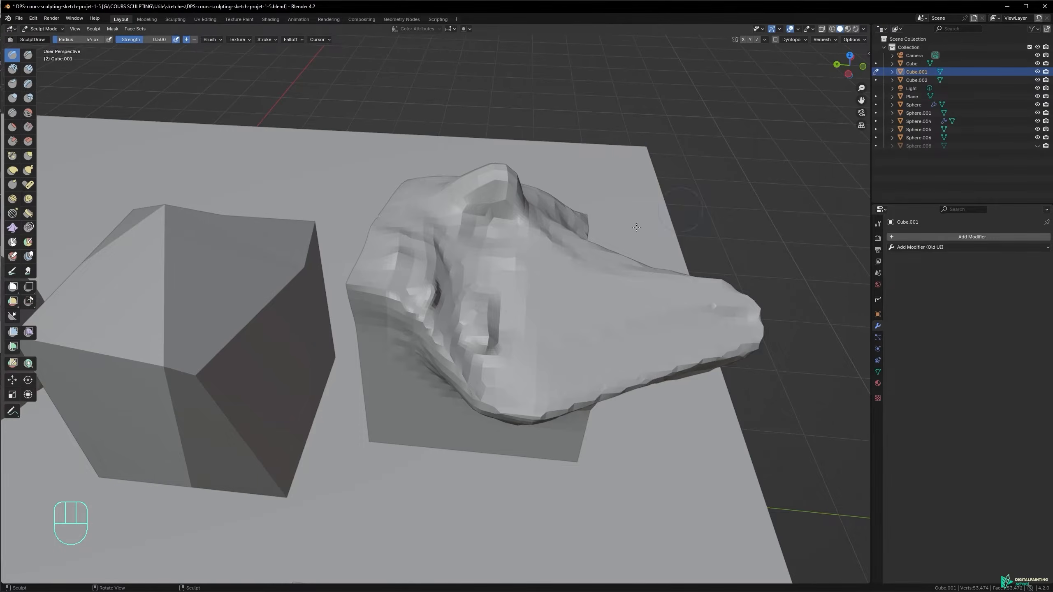
scroll(489, 289, down, 3)
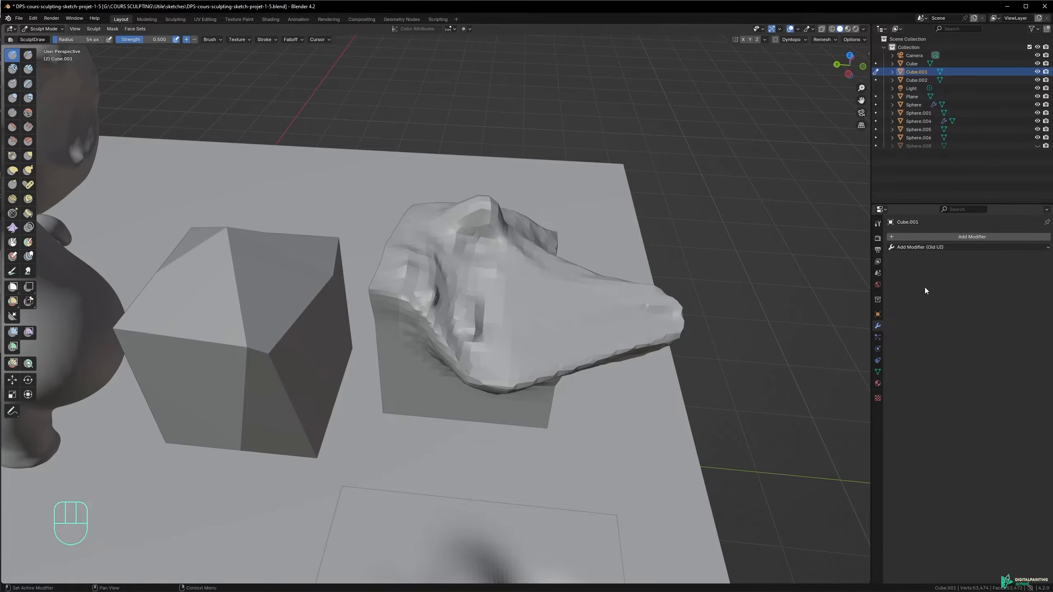
click(914, 236)
mouse_move(913, 237)
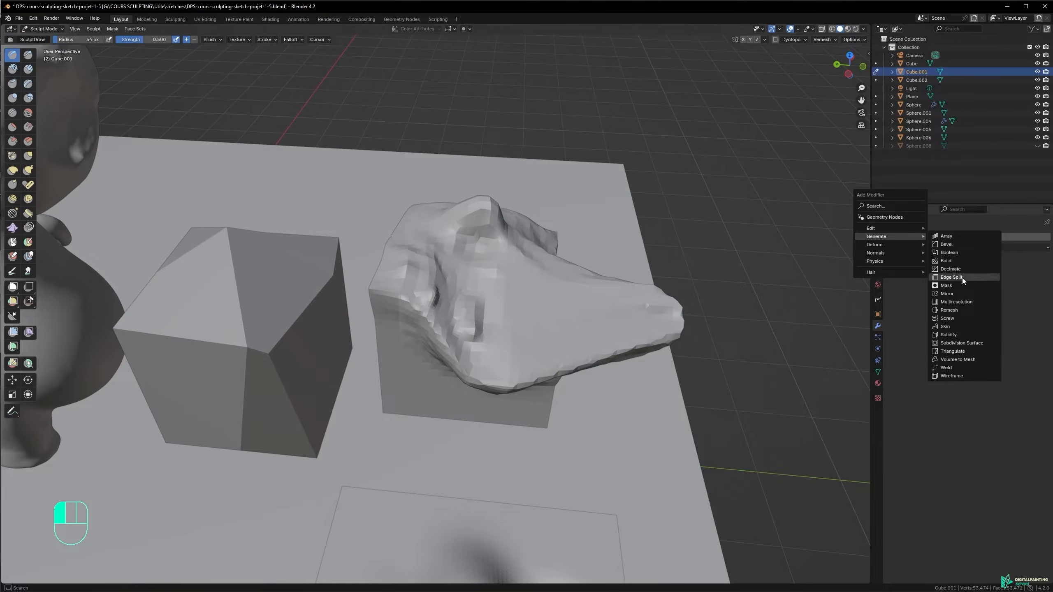
click(953, 302)
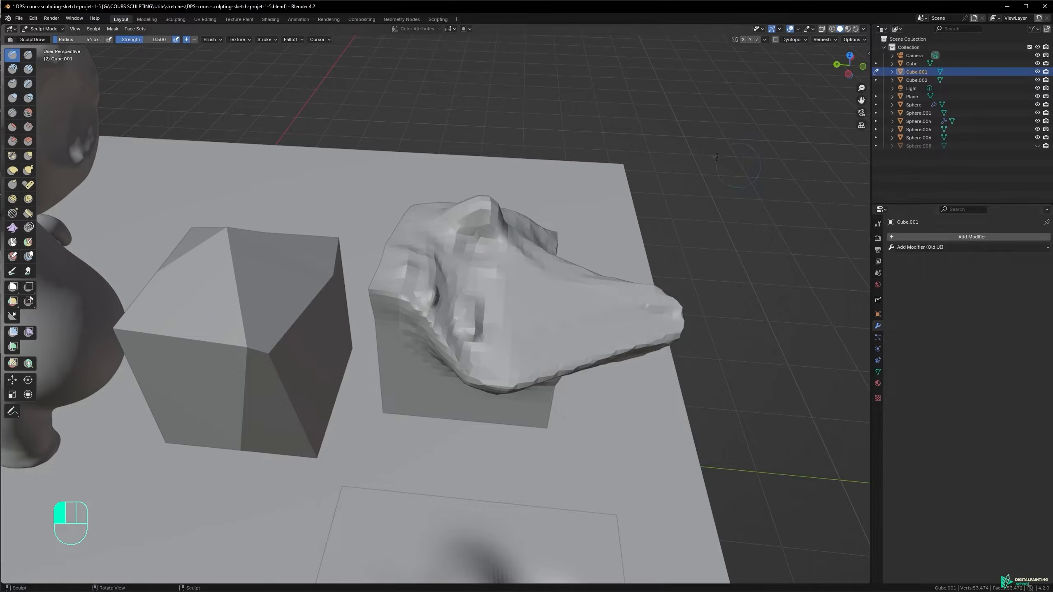
click(768, 39)
- Examine the dinosaur's sculpted head up close and compare it with the three cubes from several sides
mouse_move(699, 52)
alt+middle_down()
mouse_move(407, 270)
mouse_move(404, 243)
mouse_move(353, 230)
mouse_move(411, 317)
mouse_move(389, 161)
alt+middle_up()
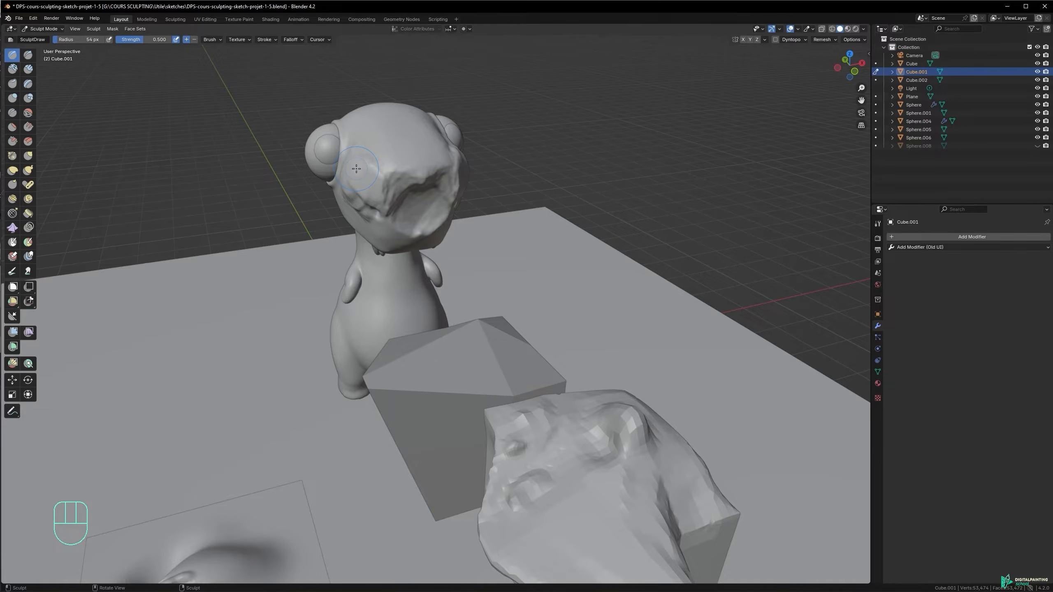
alt+shift+middle_drag(506, 364, 464, 275)
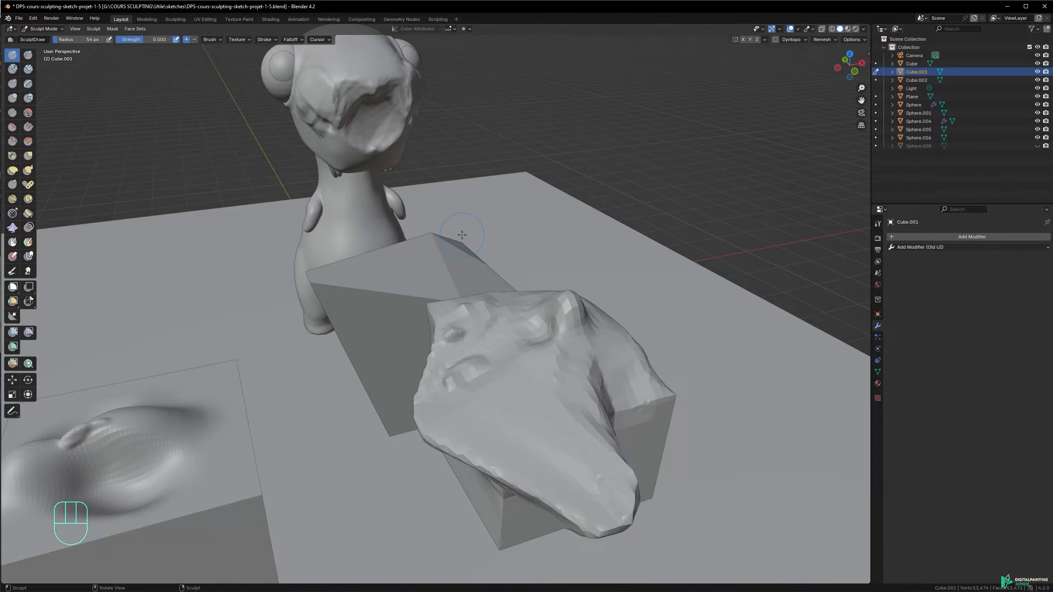
alt+drag(369, 170, 409, 140)
mouse_move(409, 192)
alt+shift+middle_down()
mouse_move(457, 176)
mouse_move(469, 148)
mouse_move(440, 194)
alt+shift+middle_up()
mouse_move(448, 126)
alt+shift+middle_down()
mouse_move(461, 180)
mouse_move(450, 227)
alt+shift+middle_up()
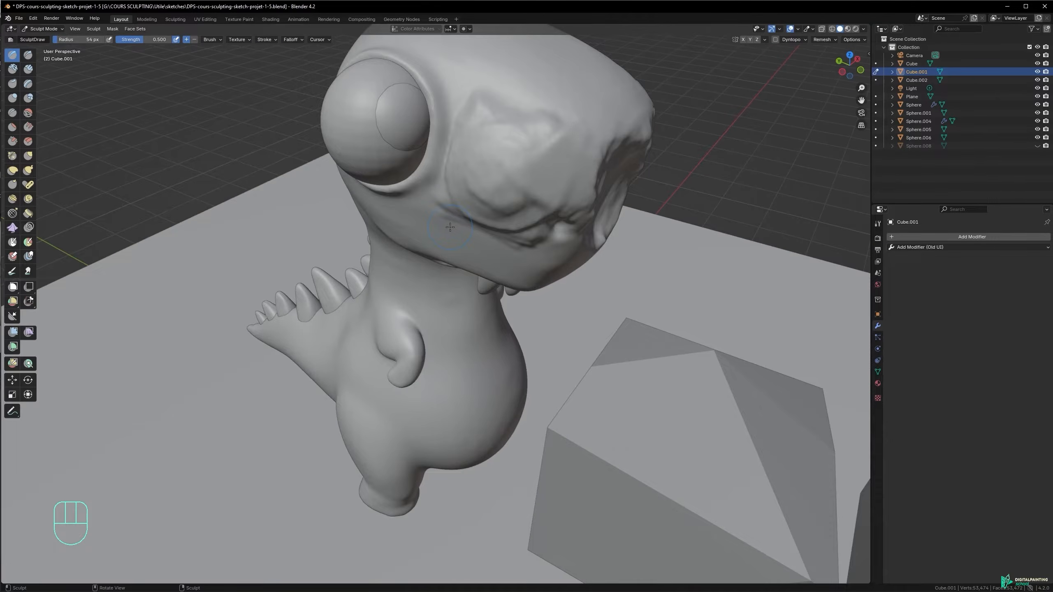
ctrl+alt+drag(441, 187, 436, 215)
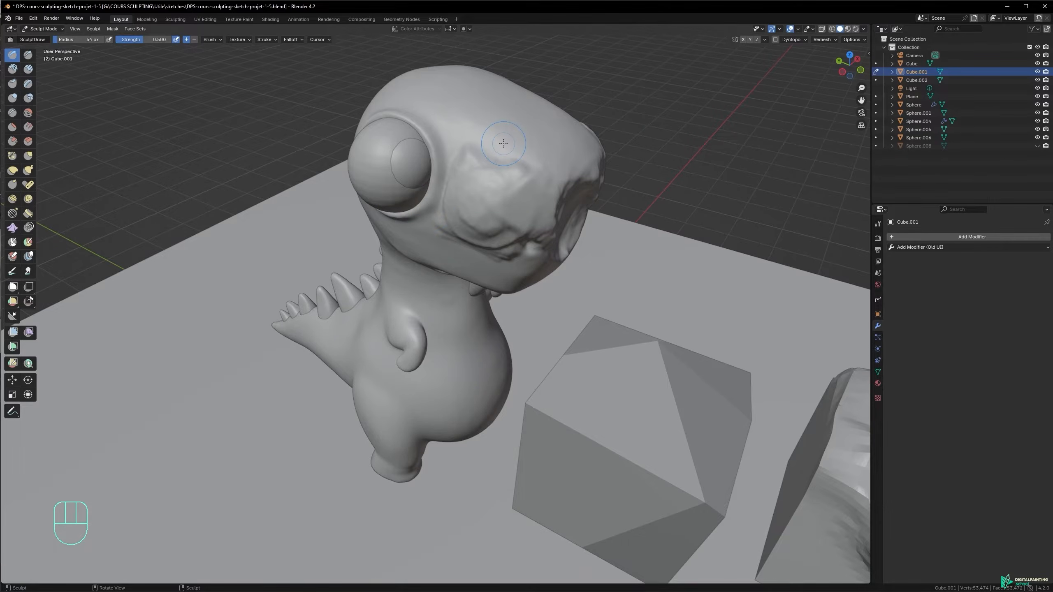
alt+middle_drag(504, 144, 444, 272)
alt+shift+middle_drag(494, 372, 474, 226)
alt+middle_drag(474, 226, 499, 301)
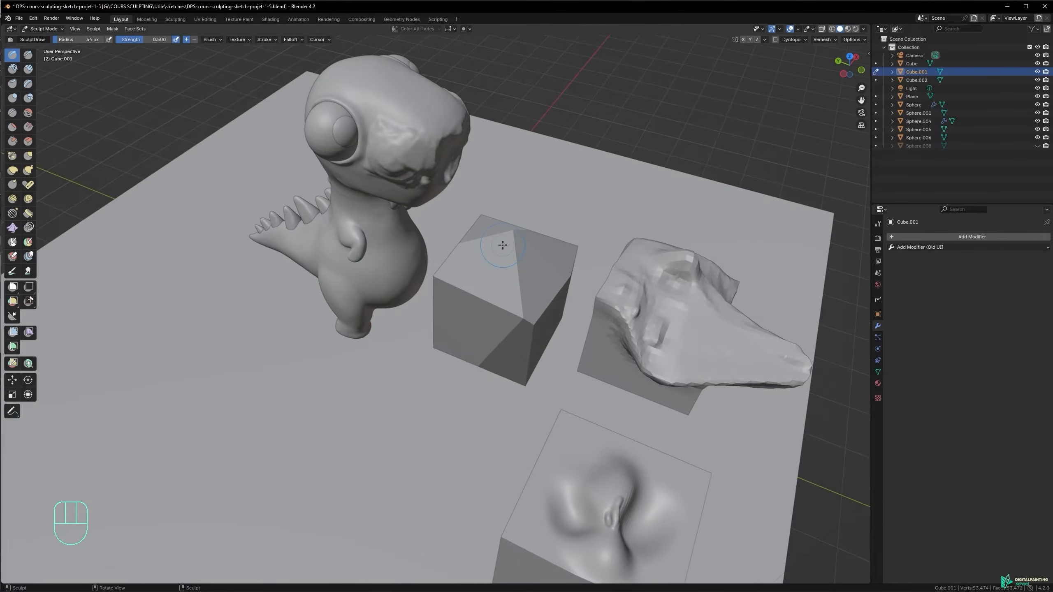
ctrl+alt+middle_drag(502, 246, 531, 224)
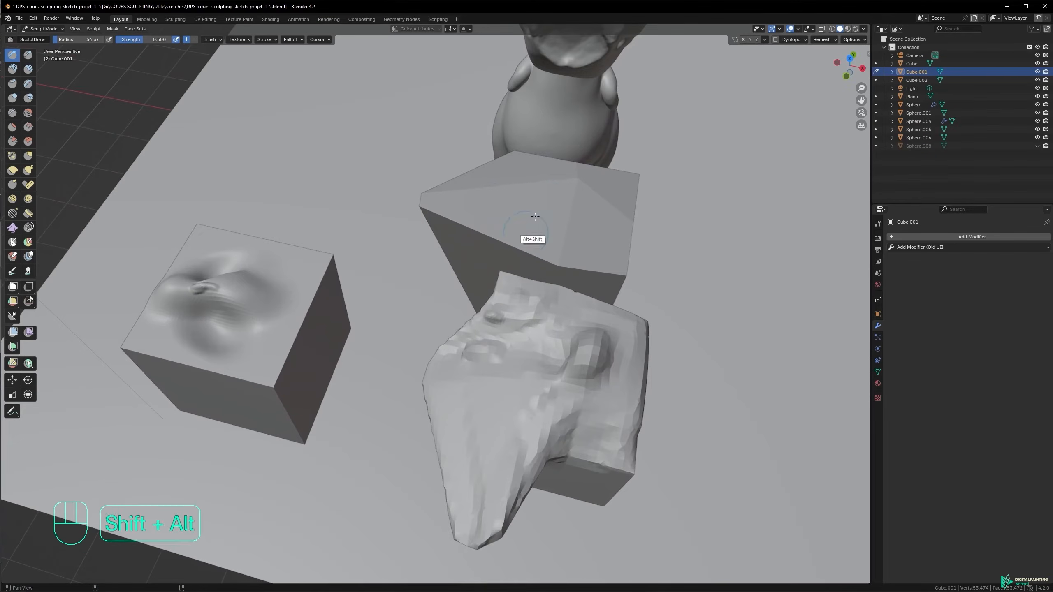
alt+middle_drag(468, 197, 594, 183)
alt+shift+middle_drag(593, 222, 448, 286)
alt+shift+middle_drag(391, 248, 432, 231)
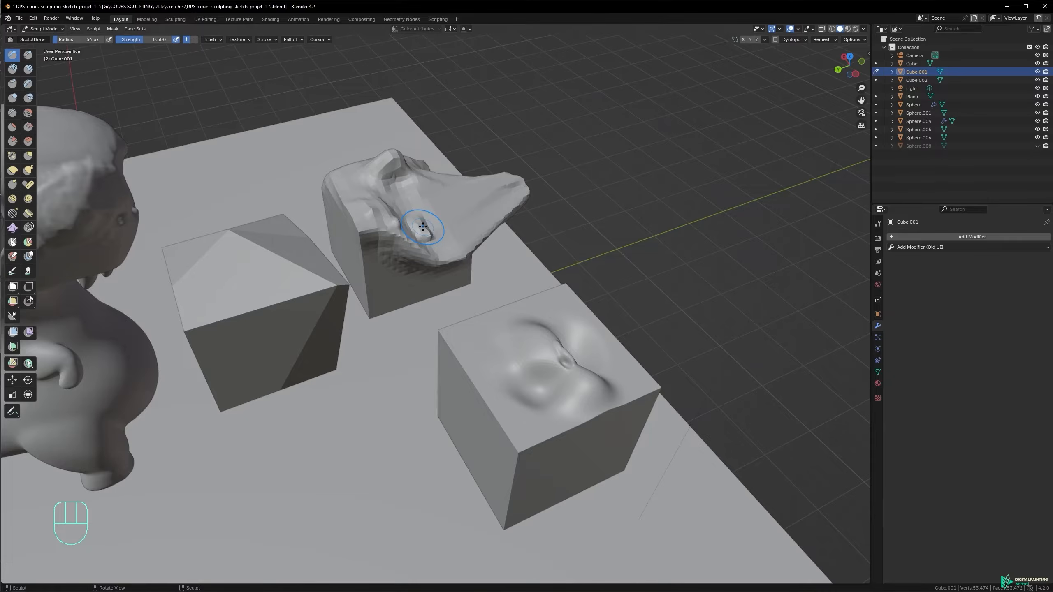
alt+shift+middle_drag(399, 204, 431, 244)
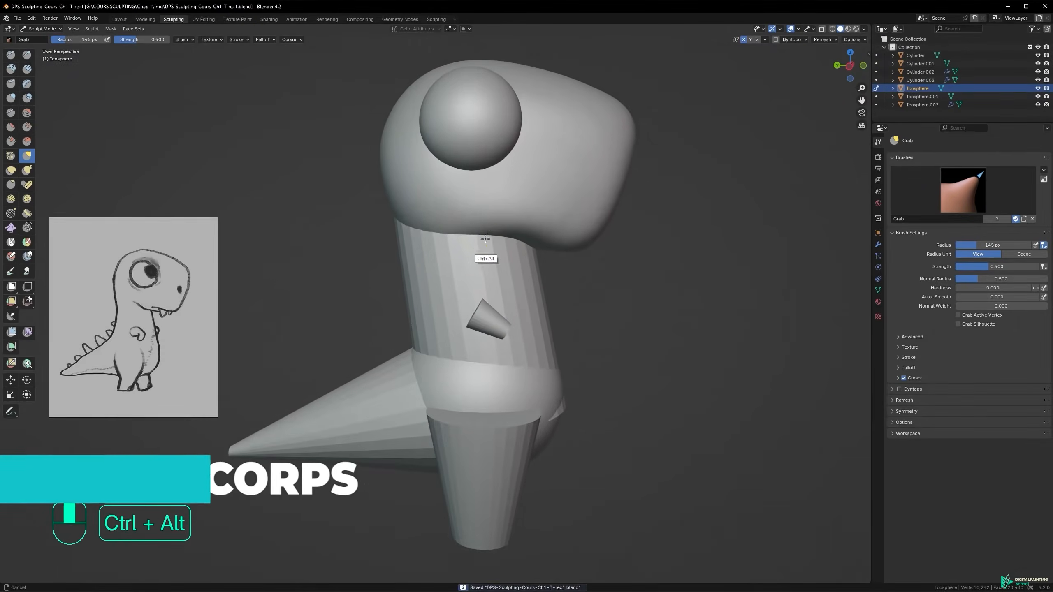
- Join the T-rex's neck cylinder with the belly sphere in Object Mode and put the joined body in Sculpt Mode
ctrl+alt+middle_drag(485, 239, 484, 218)
alt+shift+middle_drag(484, 218, 474, 145)
key(ctrl+Tab)
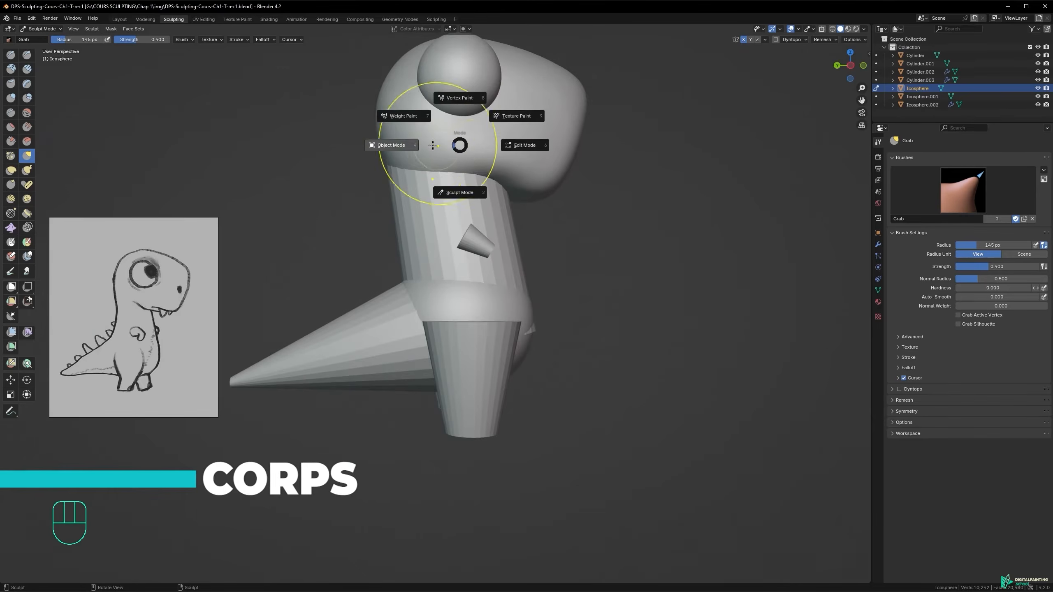
click(390, 145)
click(436, 259)
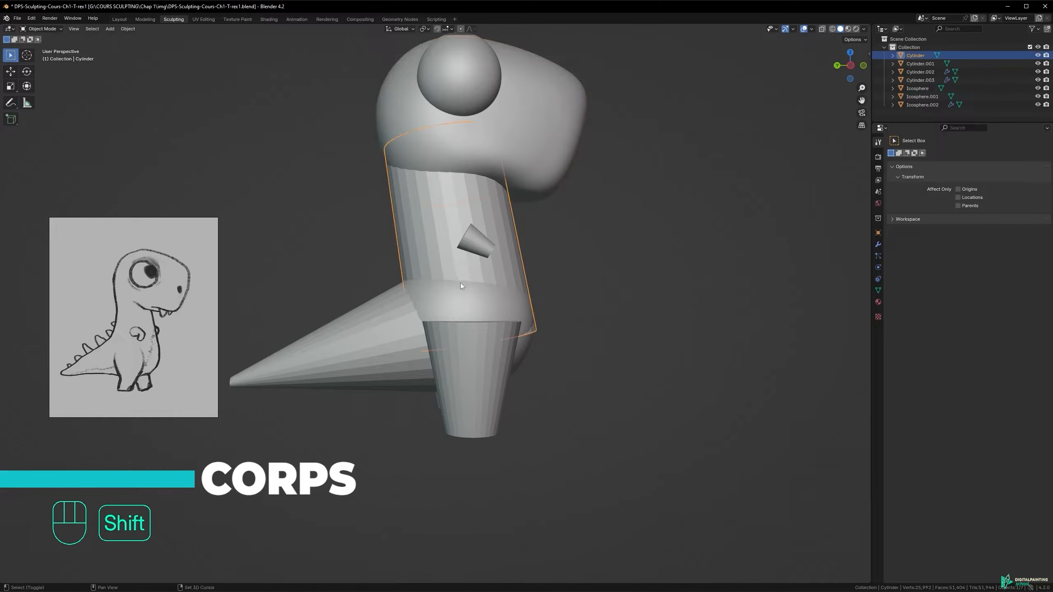
shift+click(464, 301)
alt+middle_drag(480, 297, 500, 279)
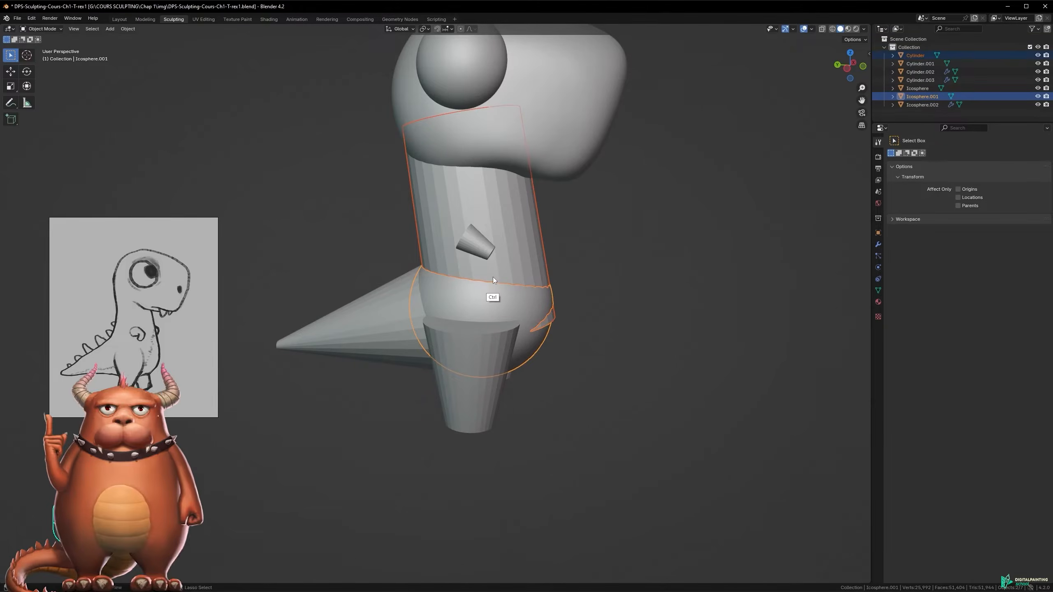
key(ctrl+j)
alt+middle_drag(495, 218, 477, 253)
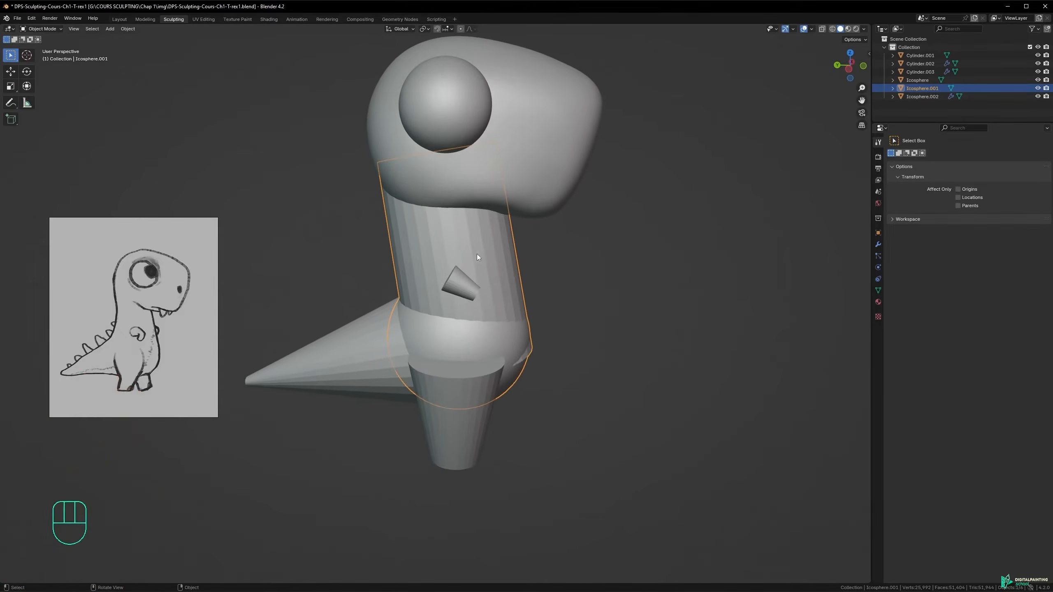
key(Tab)
click(483, 301)
- Try to reshape the area where neck and belly meet with the Grab brush and undo the strokes
alt+middle_drag(446, 311, 480, 249)
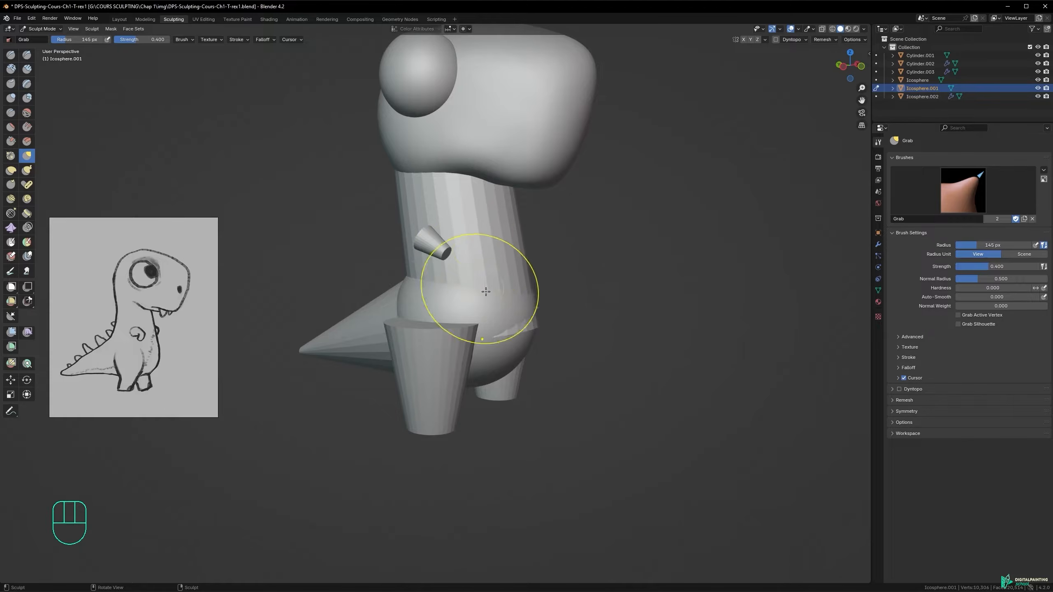
key(shift+f)
mouse_move(516, 282)
mouse_down()
mouse_move(543, 283)
mouse_move(518, 272)
mouse_move(481, 340)
mouse_up()
mouse_move(507, 271)
ctrl+alt+mouse_down()
mouse_move(531, 230)
mouse_move(520, 249)
ctrl+alt+mouse_up()
key(ctrl+z)
key(ctrl+z)
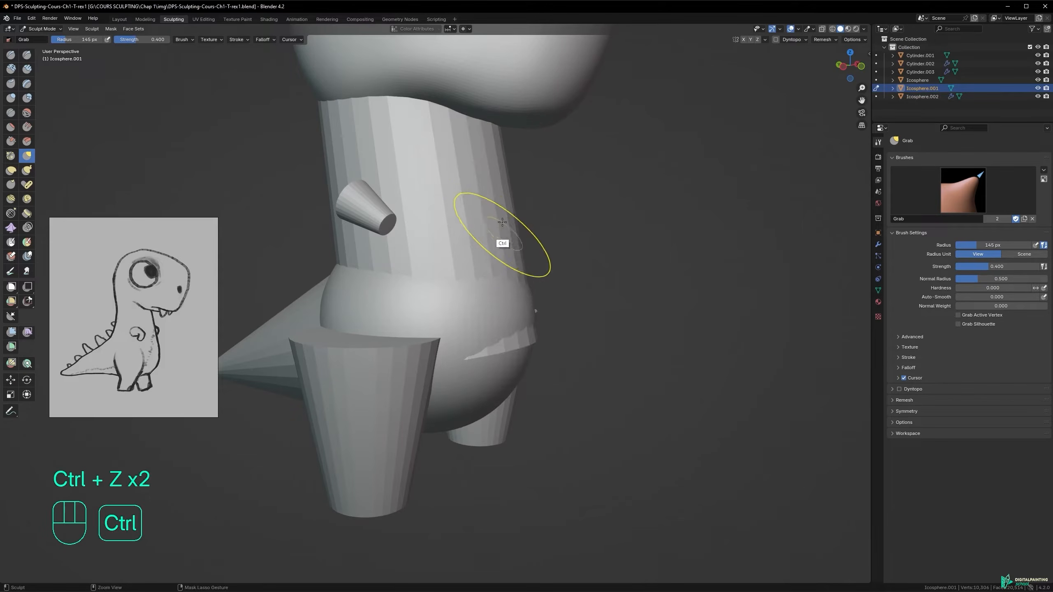
- Remesh the joined body at a voxel size of 0.1 m to fuse the neck and belly into one mesh
alt+shift+drag(454, 207, 471, 269)
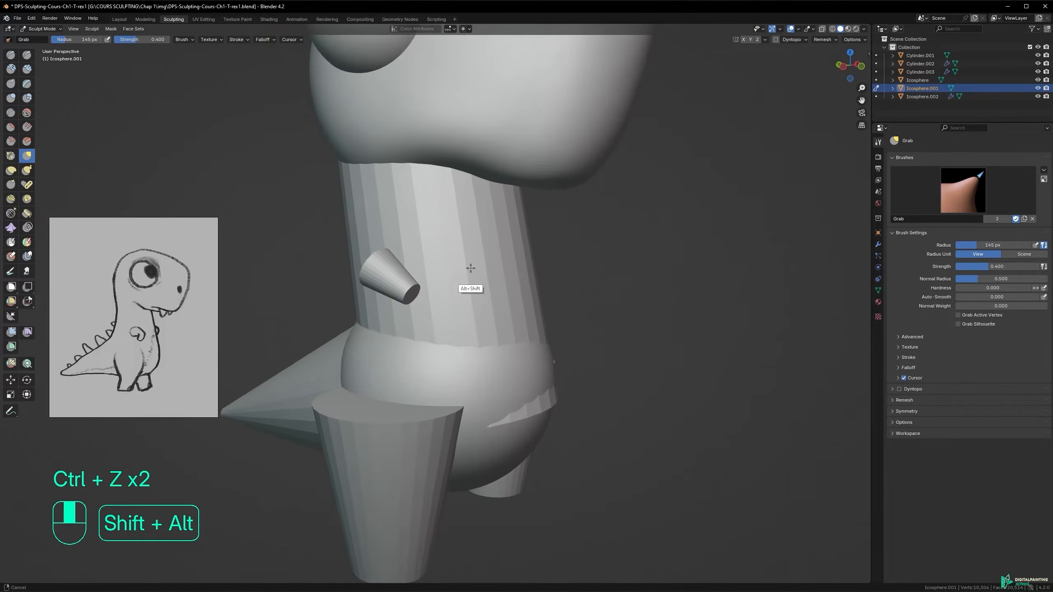
ctrl+alt+drag(492, 211, 488, 249)
click(826, 39)
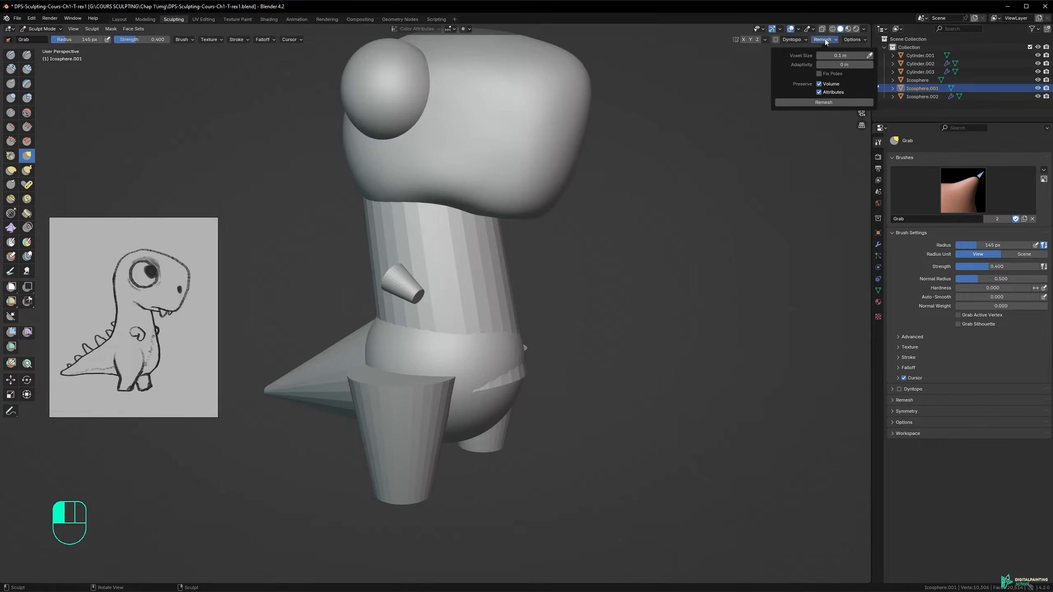
click(832, 103)
alt+middle_drag(432, 331, 455, 297)
alt+middle_drag(448, 258, 416, 268)
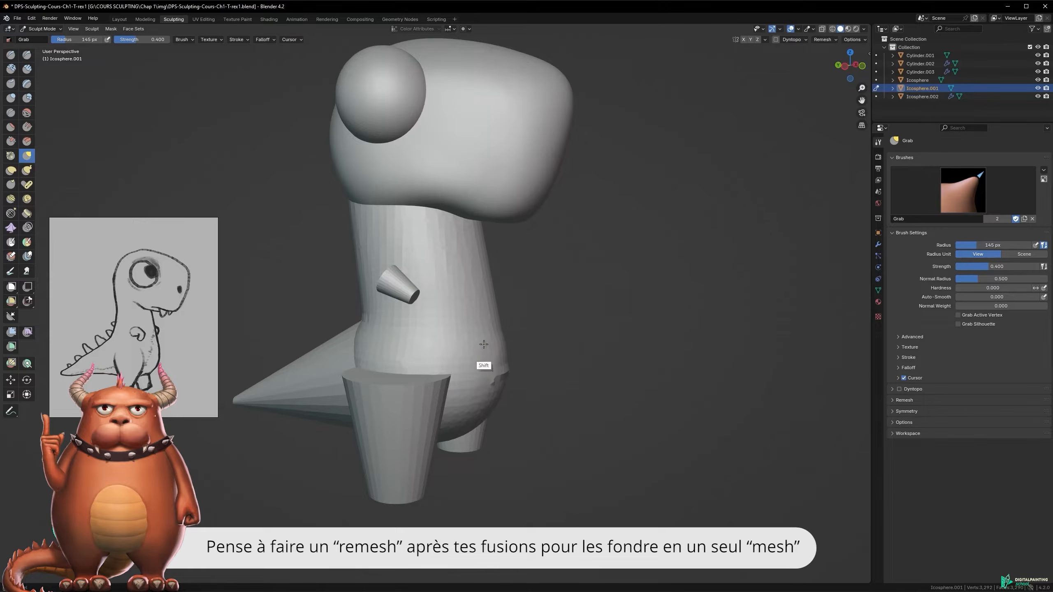
- Adjust the brush radius, undo the last stroke, and smooth the seam between neck and belly on the body's side
alt+middle_drag(447, 347, 411, 348)
key(f)
click(510, 351)
key(ctrl+z)
mouse_move(482, 145)
alt+middle_down()
mouse_move(467, 279)
mouse_move(490, 281)
alt+middle_up()
mouse_move(419, 311)
shift+mouse_down()
mouse_move(388, 318)
mouse_move(406, 331)
mouse_move(442, 322)
shift+mouse_up()
alt+middle_drag(439, 325, 402, 337)
- Set the brush radius to 101 px and smooth the neck-to-belly seam around the side and back of the body
key(f)
click(477, 317)
alt+middle_drag(523, 317, 483, 322)
shift+drag(577, 323, 572, 341)
alt+middle_drag(599, 333, 557, 335)
shift+drag(580, 332, 647, 322)
mouse_move(651, 322)
alt+middle_down()
mouse_move(582, 333)
mouse_move(548, 353)
alt+middle_up()
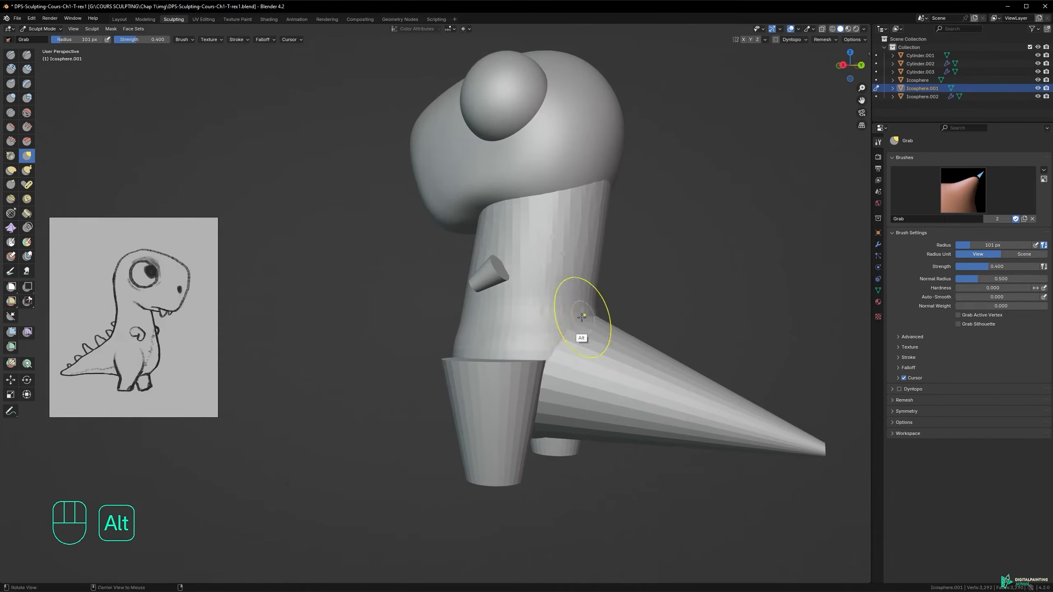
middle_drag(547, 311, 477, 313)
shift+drag(595, 311, 710, 314)
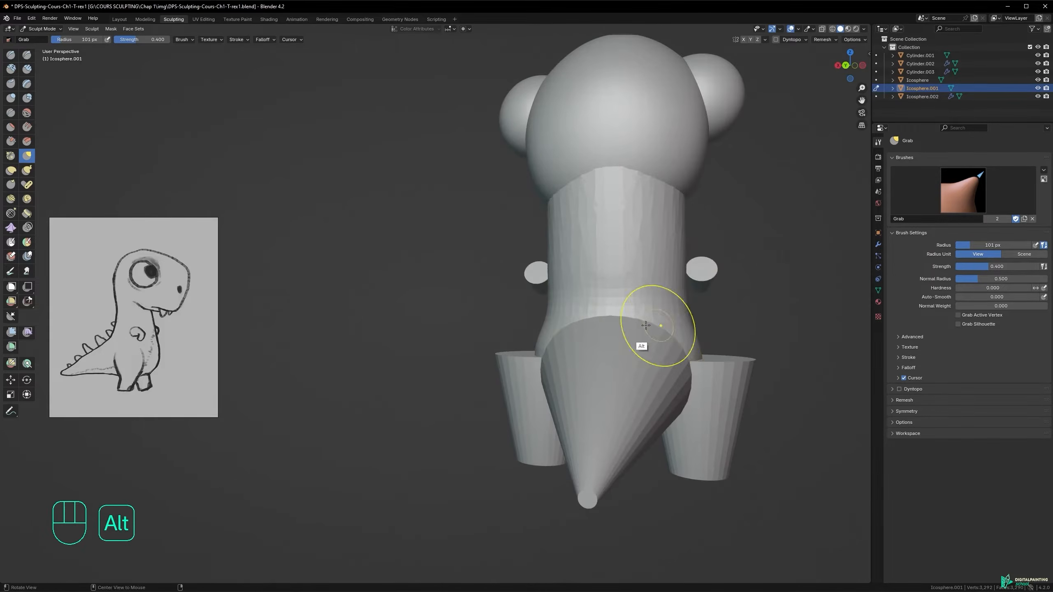
middle_drag(645, 324, 556, 325)
- Inflate the belly with the Inflate/Deflate brush, undoing the first try at a 214 px radius and enlarging the brush
alt+shift+middle_drag(714, 293, 499, 305)
alt+shift+middle_drag(542, 247, 504, 269)
key(g)
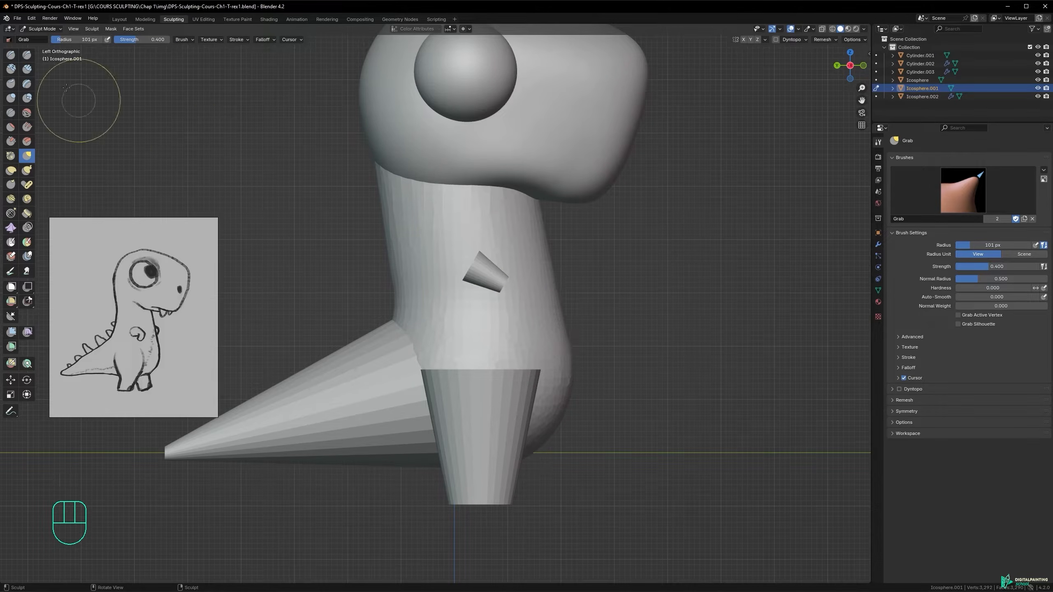
click(12, 97)
alt+drag(541, 334, 556, 315)
key(f)
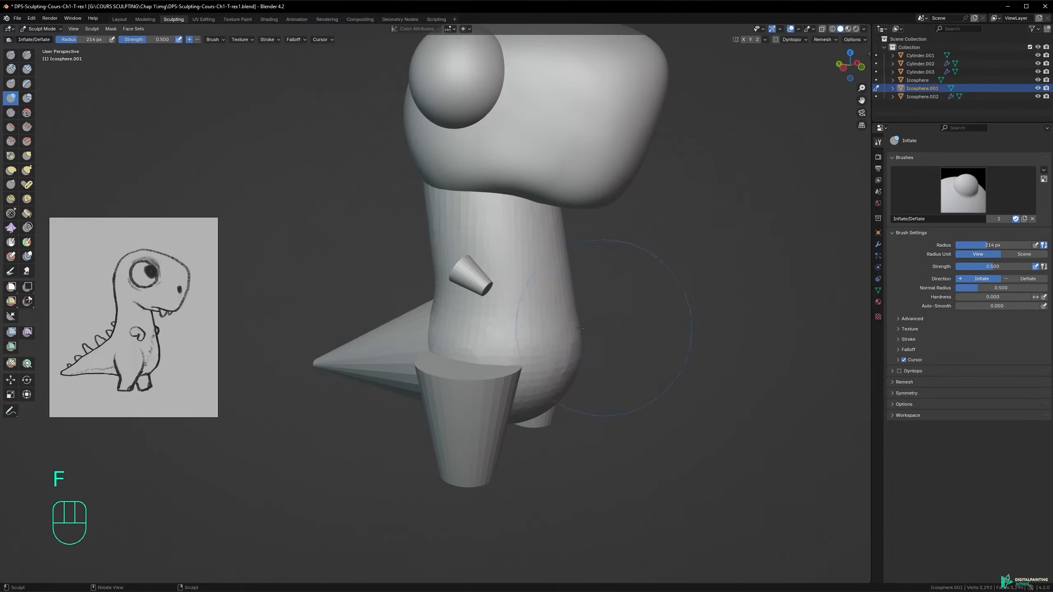
click(560, 326)
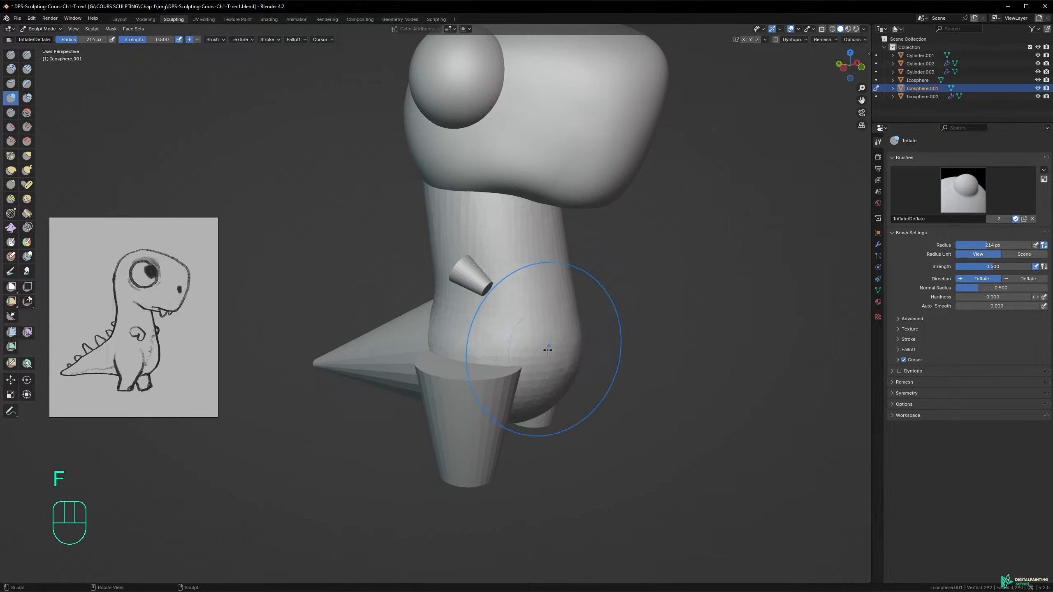
key(ctrl+z)
key(f)
click(551, 336)
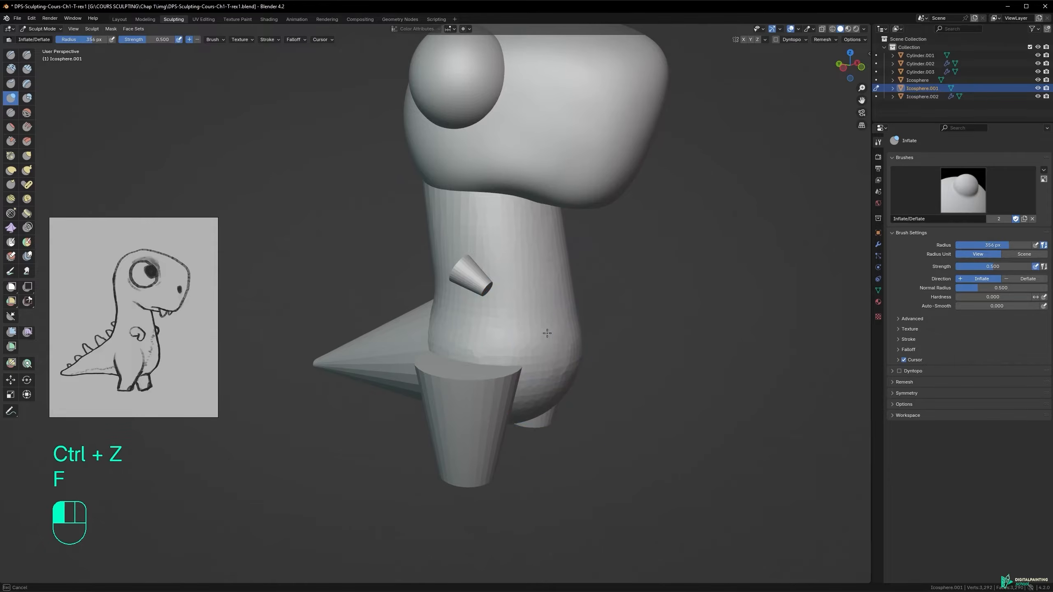
alt+drag(543, 339, 565, 361)
key(f)
click(596, 355)
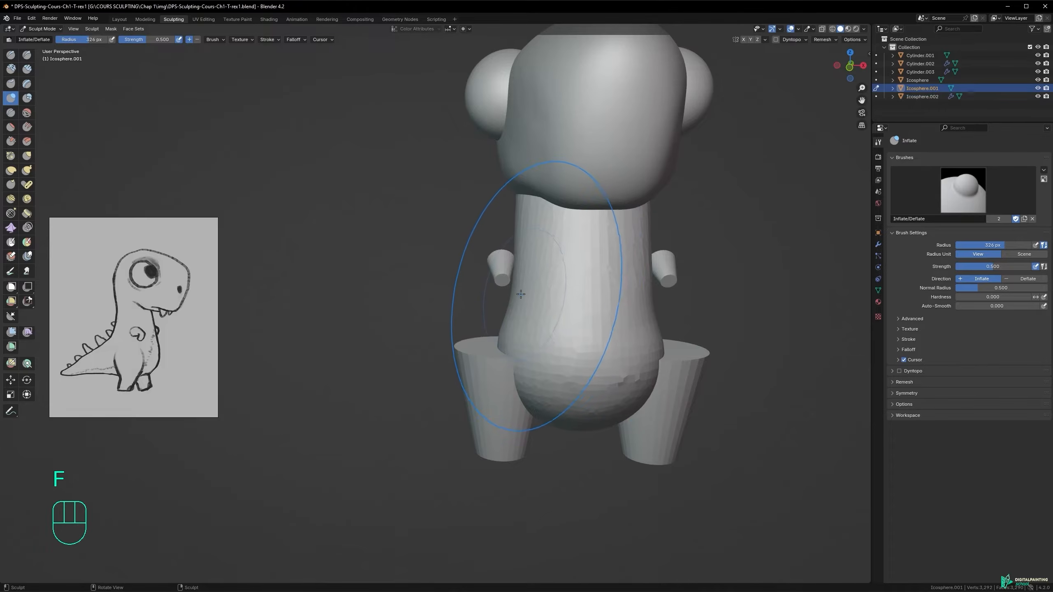
- Try to reshape the side of the body with the Grab brush at a 130 px radius
key(g)
key(f)
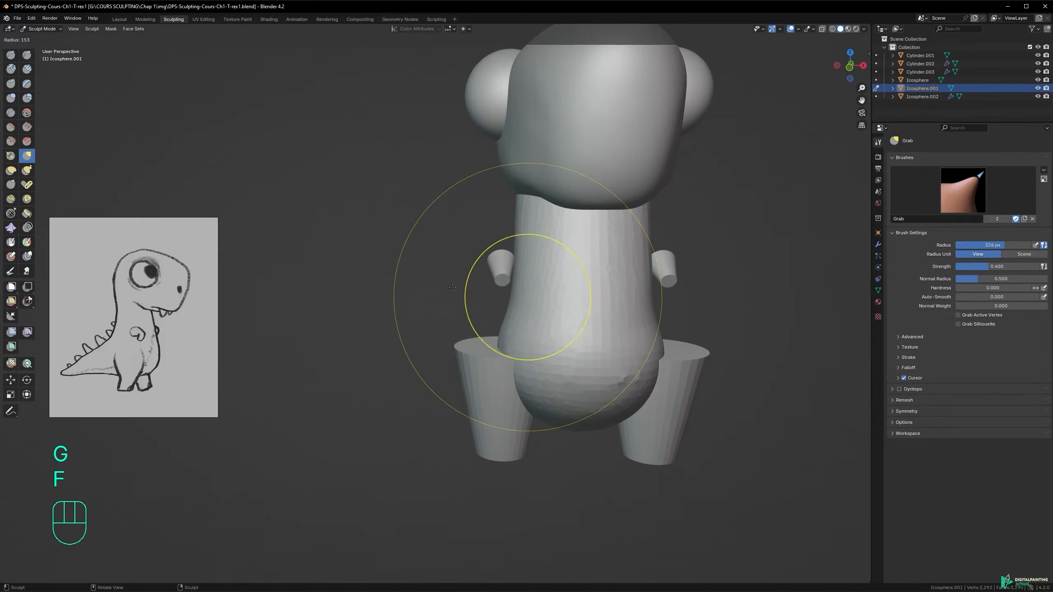
click(474, 292)
drag(512, 306, 518, 275)
mouse_move(519, 203)
mouse_down()
mouse_move(533, 203)
mouse_move(538, 228)
mouse_up()
- Undo the grabbing, inflating and smoothing strokes back to the freshly remeshed body, redoing the remesh if it gets undone
key(ctrl+z)
key(ctrl+z)
key(ctrl+z)
key(ctrl+z)
key(ctrl+z)
key(ctrl+z)
key(ctrl+z)
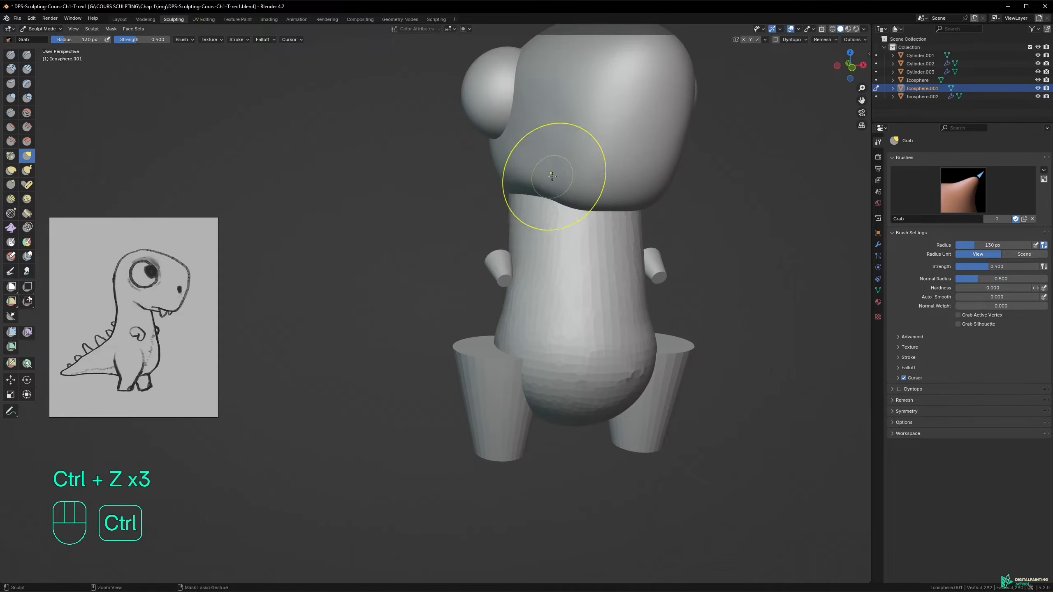
key(ctrl+z)
key(ctrl+z)
key(ctrl+z)
key(ctrl+z)
alt+drag(635, 266, 612, 304)
key(ctrl+z)
key(ctrl+z)
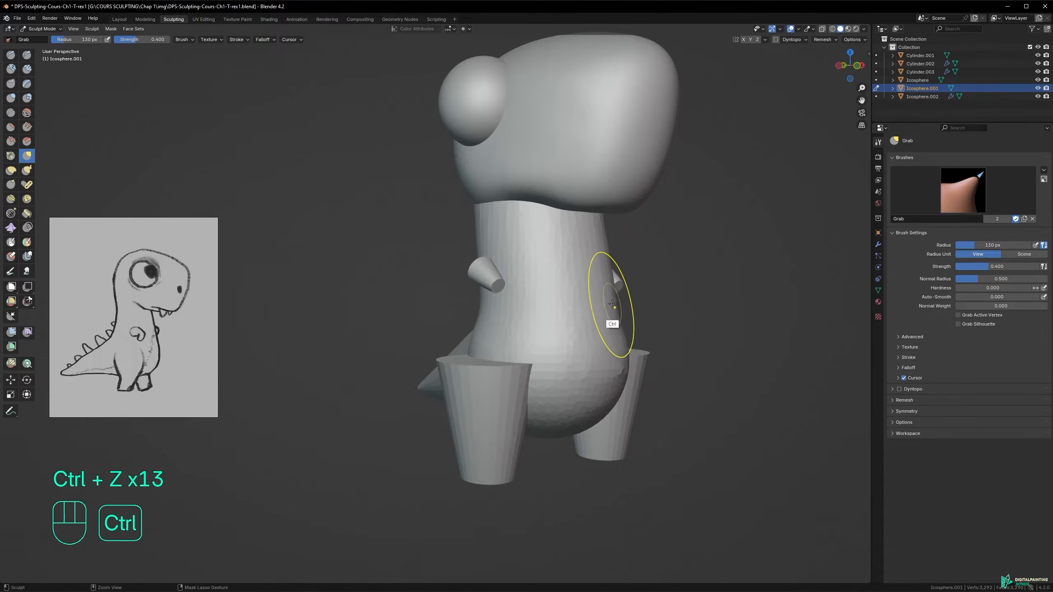
key(ctrl+z)
key(ctrl+z)
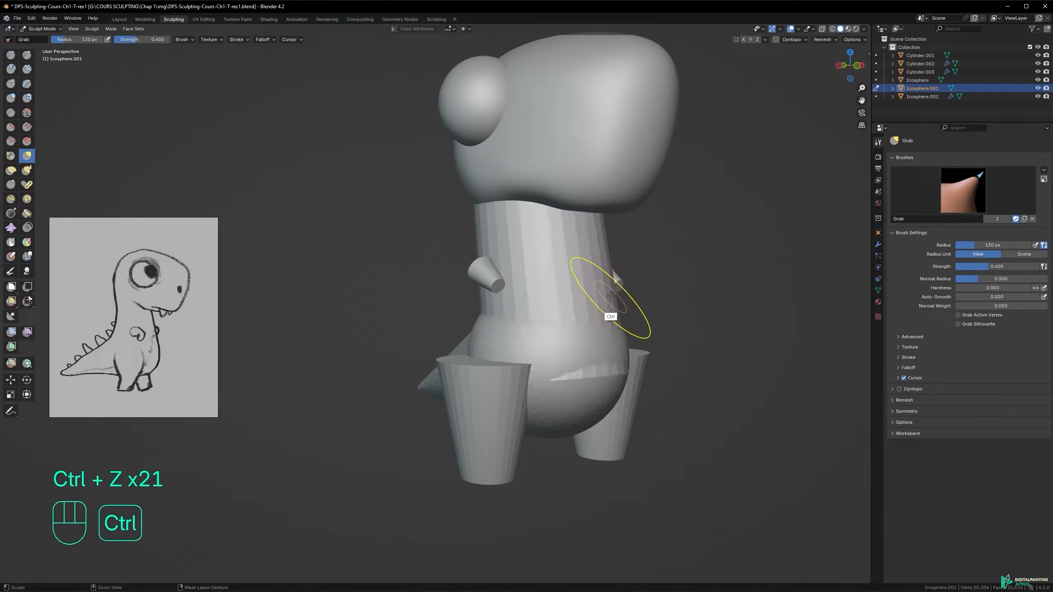
key(ctrl+shift+z)
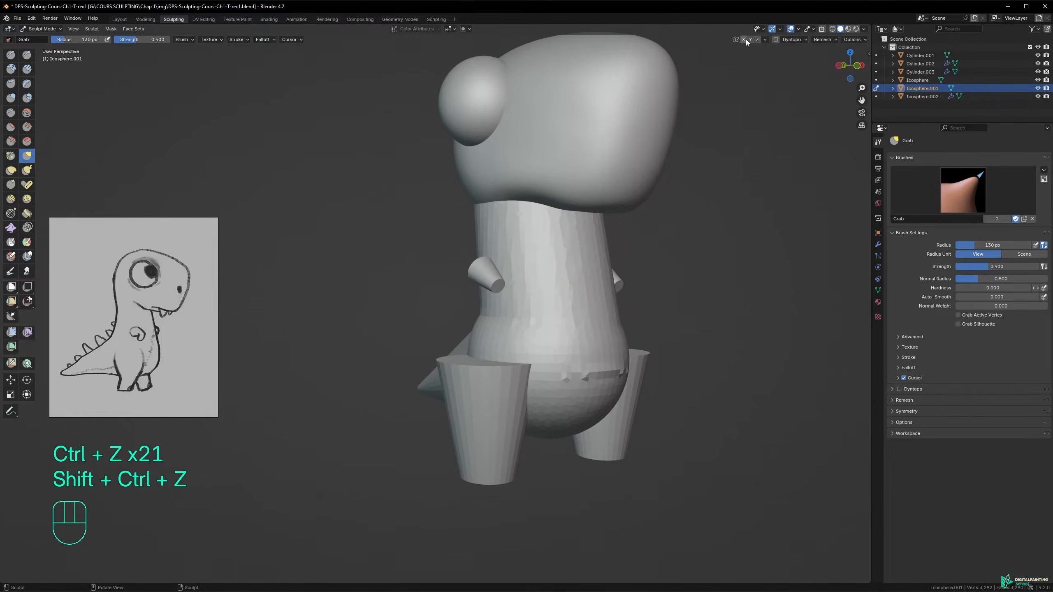
- Turn on X-axis symmetry for sculpting and smooth the seam between the neck and the belly
mouse_move(510, 352)
shift+mouse_down()
mouse_move(493, 342)
mouse_move(501, 358)
mouse_move(607, 376)
mouse_move(597, 365)
shift+mouse_up()
alt+middle_drag(549, 290, 610, 304)
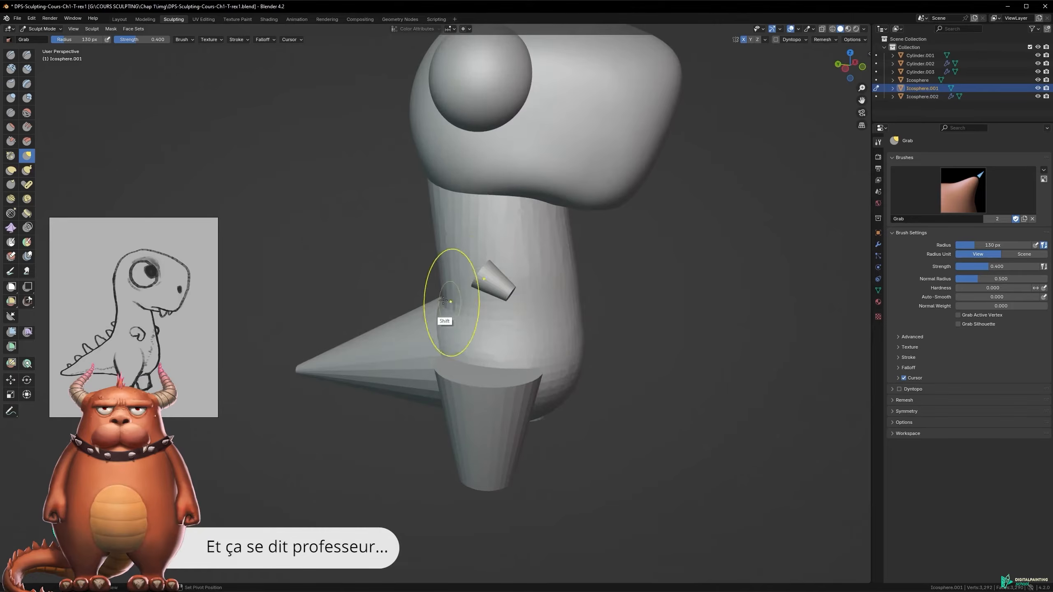
middle_drag(443, 301, 599, 305)
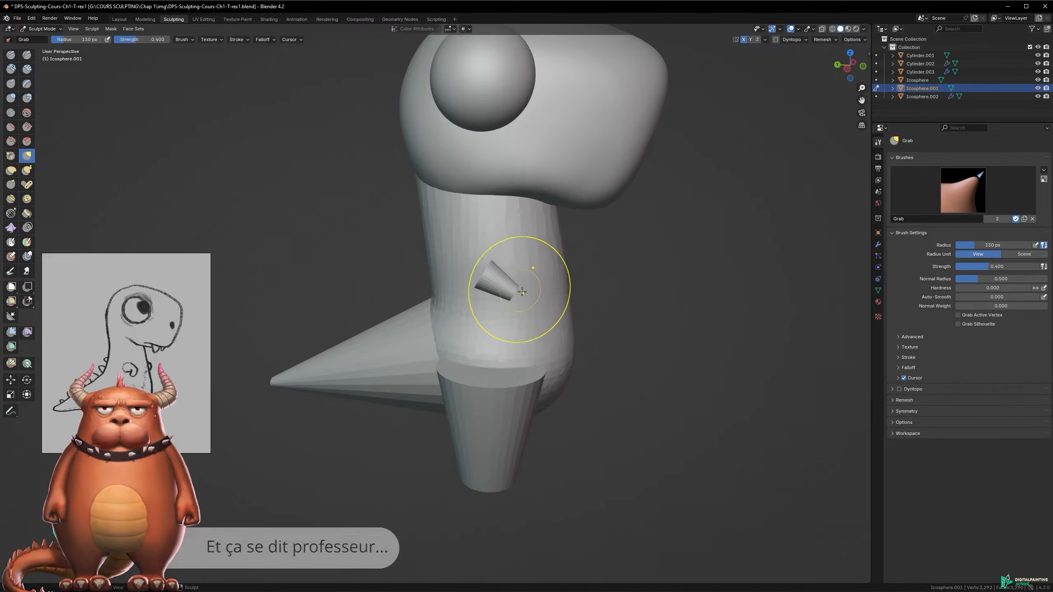
- Inflate the front of the body with the Inflate/Deflate brush at 130 px, undoing the first stroke on its side
key(i)
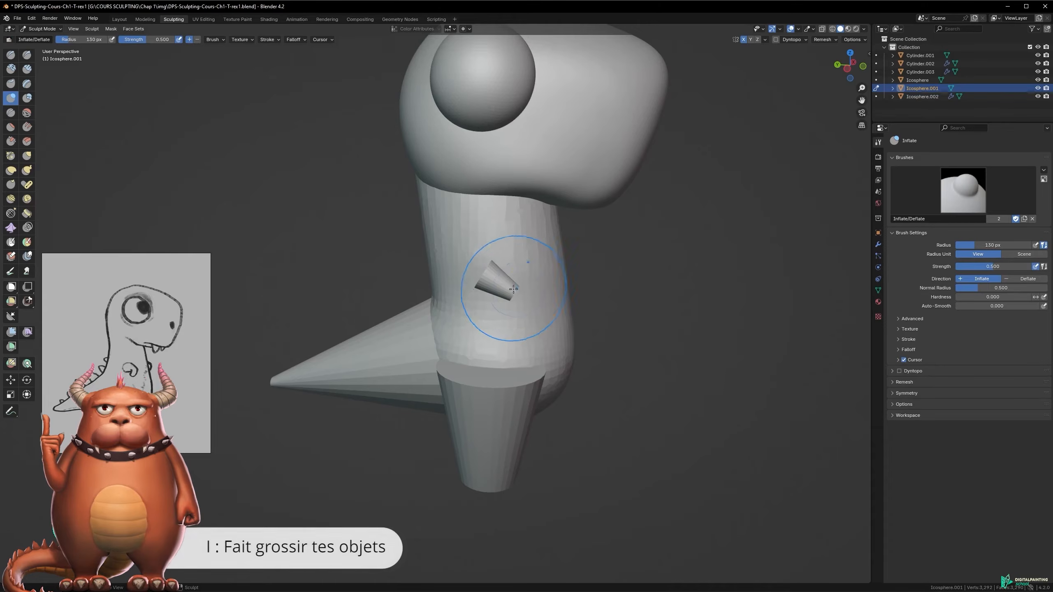
drag(525, 313, 535, 308)
key(ctrl+z)
alt+middle_drag(547, 302, 445, 301)
drag(534, 295, 508, 313)
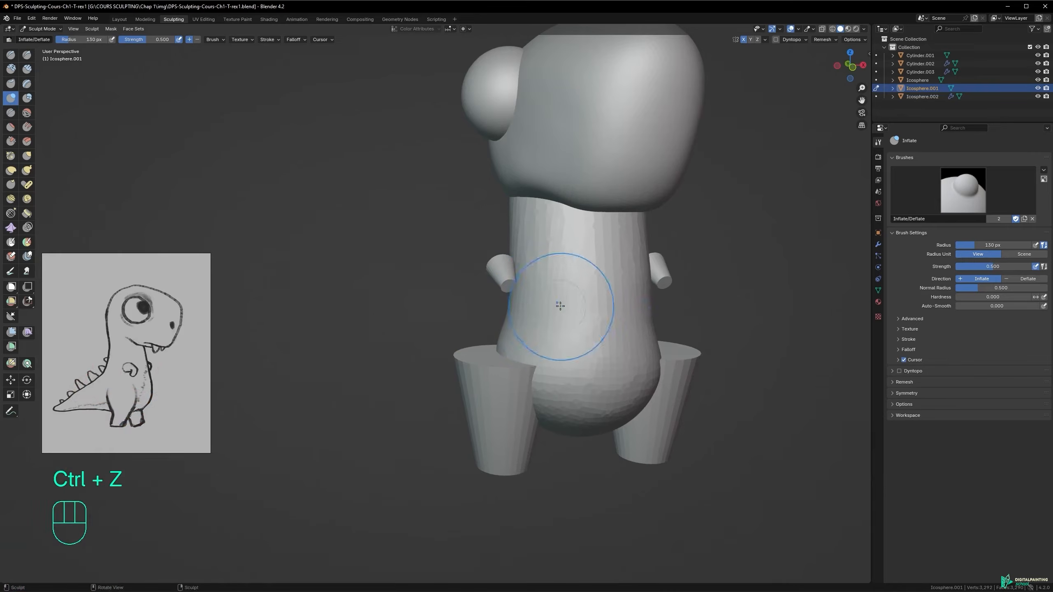
- Inflate the belly and lower sides of the body with the Inflate/Deflate brush at 187 px, and reduce the radius to 142 px
alt+middle_drag(566, 337, 625, 344)
key(f)
click(589, 317)
middle_drag(558, 348, 573, 332)
click(568, 384)
click(522, 334)
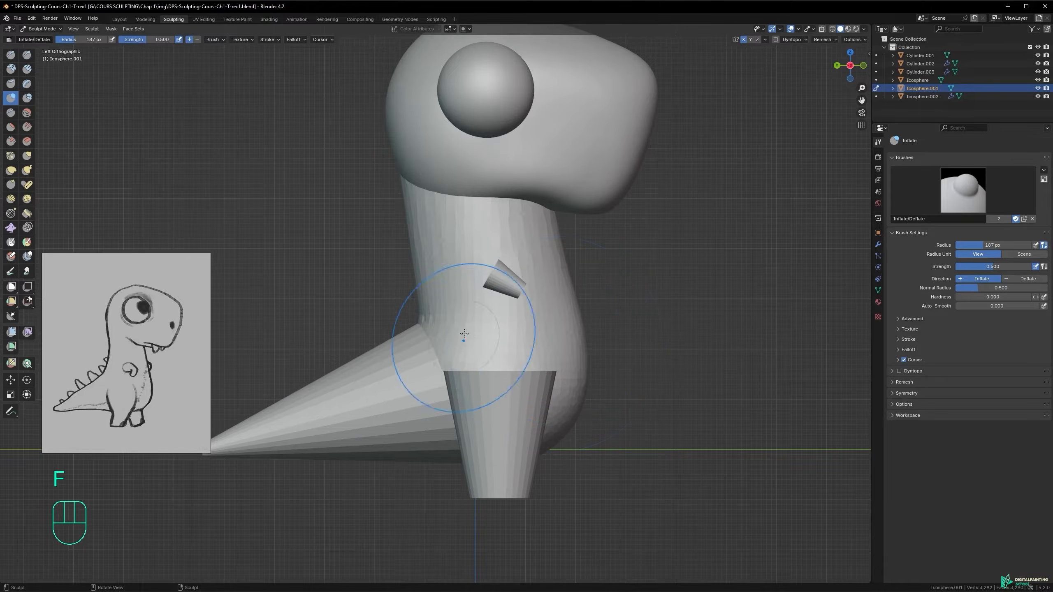
mouse_move(526, 298)
alt+middle_down()
mouse_move(489, 285)
mouse_move(459, 323)
mouse_move(515, 309)
mouse_move(572, 313)
mouse_move(540, 242)
mouse_move(536, 299)
alt+middle_up()
key(f)
click(496, 311)
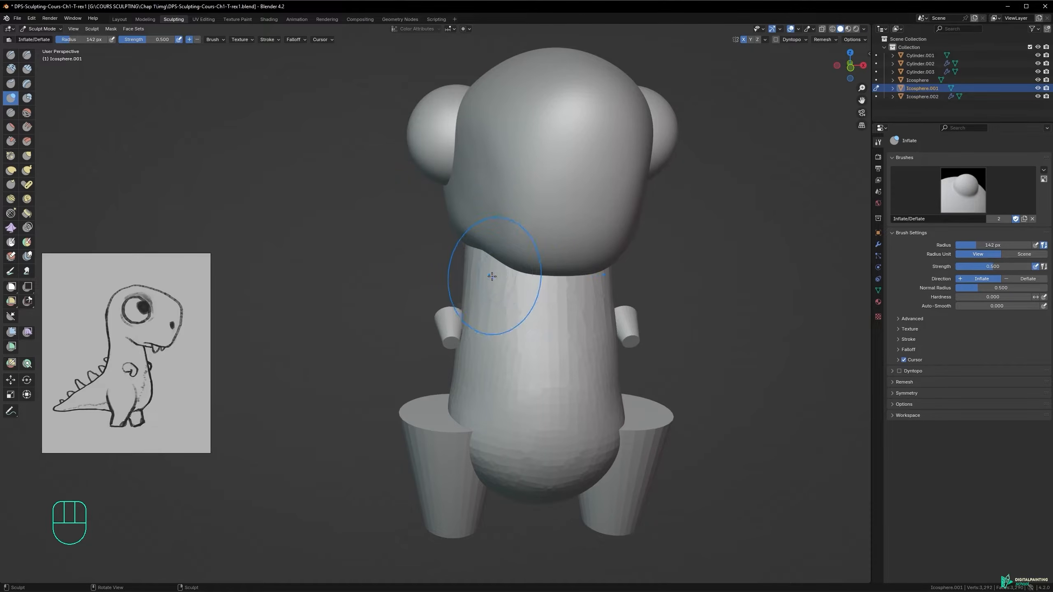
- Set the Inflate/Deflate radius to 237 px and deflate the neck below the head
key(f)
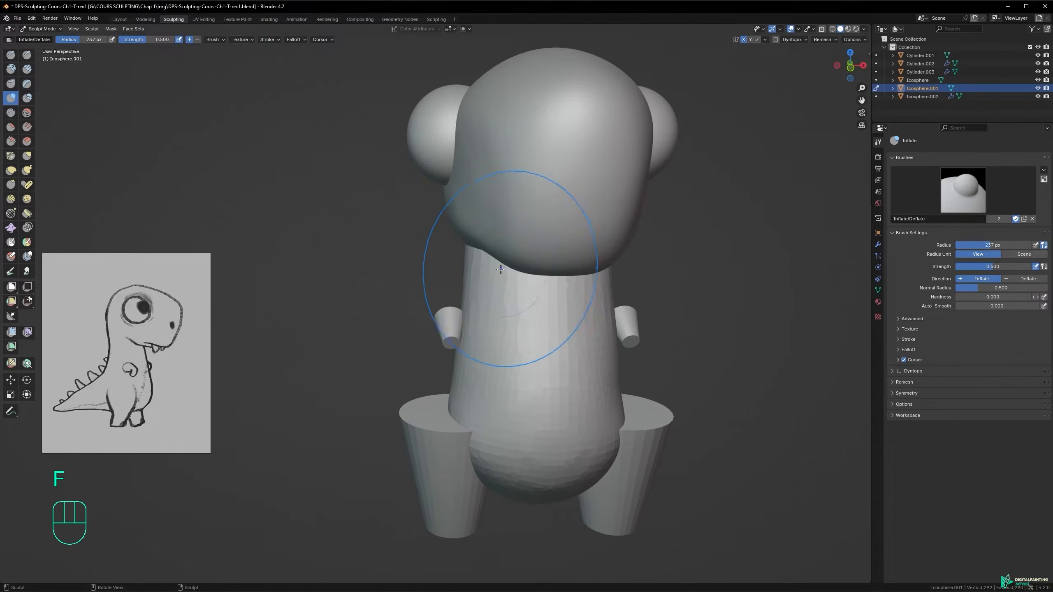
click(481, 260)
alt+middle_drag(474, 292, 452, 241)
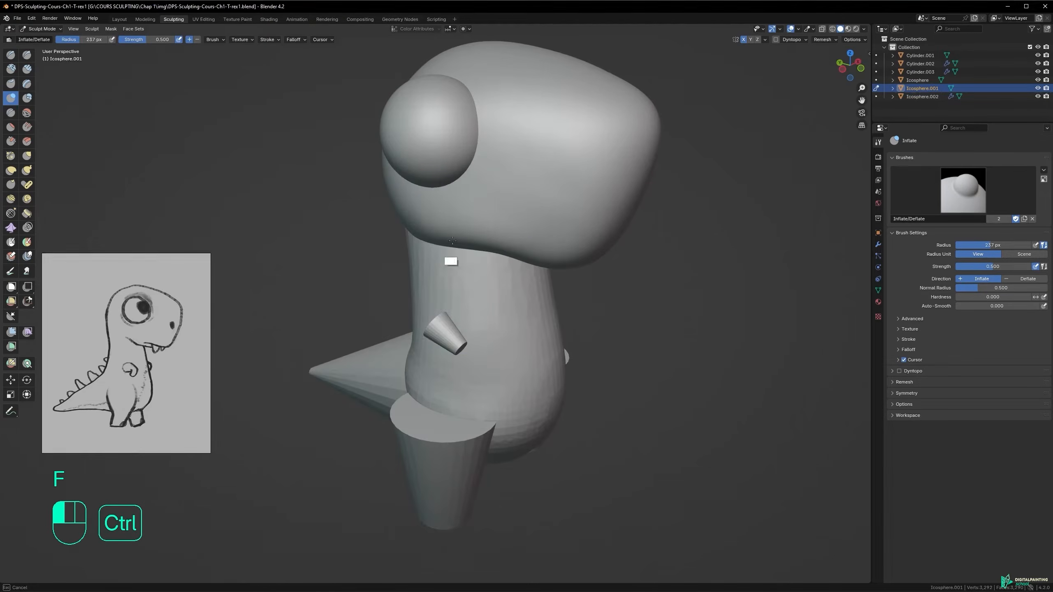
mouse_move(487, 279)
alt+middle_down()
mouse_move(482, 261)
mouse_move(391, 244)
mouse_move(481, 268)
alt+middle_up()
ctrl+drag(508, 286, 501, 307)
alt+middle_drag(476, 297, 523, 305)
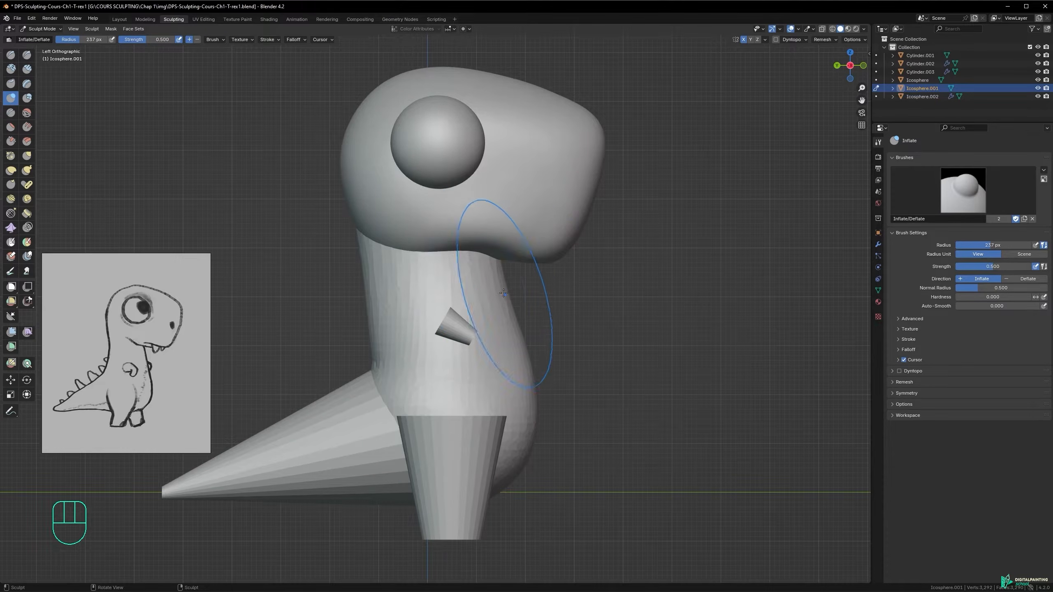
- Deflate the front of the neck in side view, reduce the brush radius to 181 px and undo the last stroke
mouse_move(492, 284)
ctrl+mouse_down()
mouse_move(493, 301)
mouse_move(470, 287)
ctrl+mouse_up()
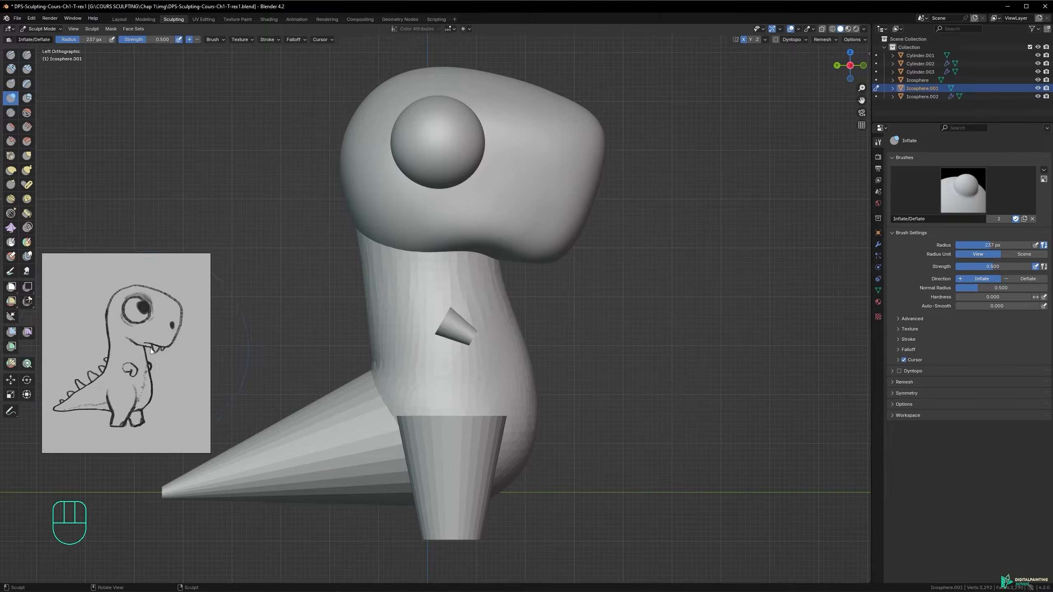
mouse_move(467, 288)
ctrl+mouse_down()
mouse_move(483, 236)
mouse_move(466, 247)
mouse_move(495, 239)
mouse_move(490, 253)
ctrl+mouse_up()
key(f)
click(565, 244)
key(ctrl+z)
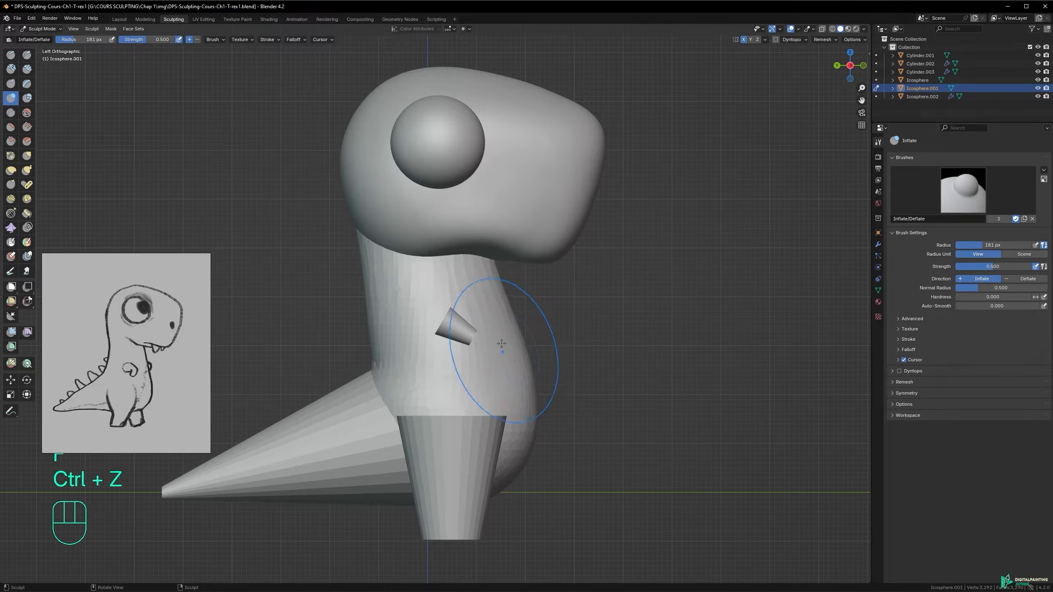
- Adjust the upper neck slightly in side view with the Grab brush at a 482 px radius
key(g)
key(f)
key(f)
click(436, 234)
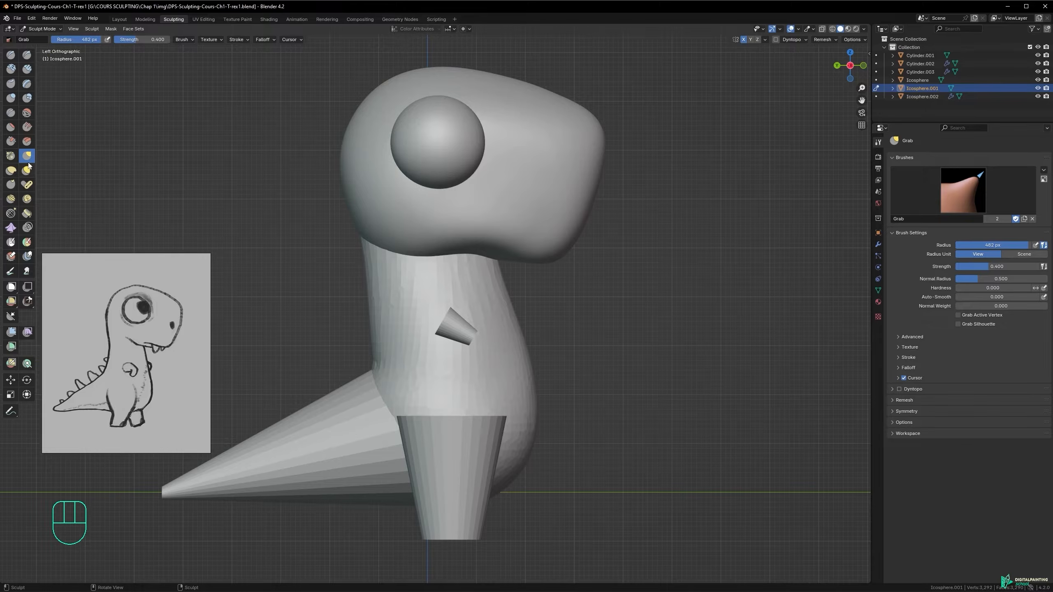
drag(417, 228, 422, 227)
- In Object Mode, select the eyes and head together and move them slightly forward over the neck, in two small moves
key(Tab)
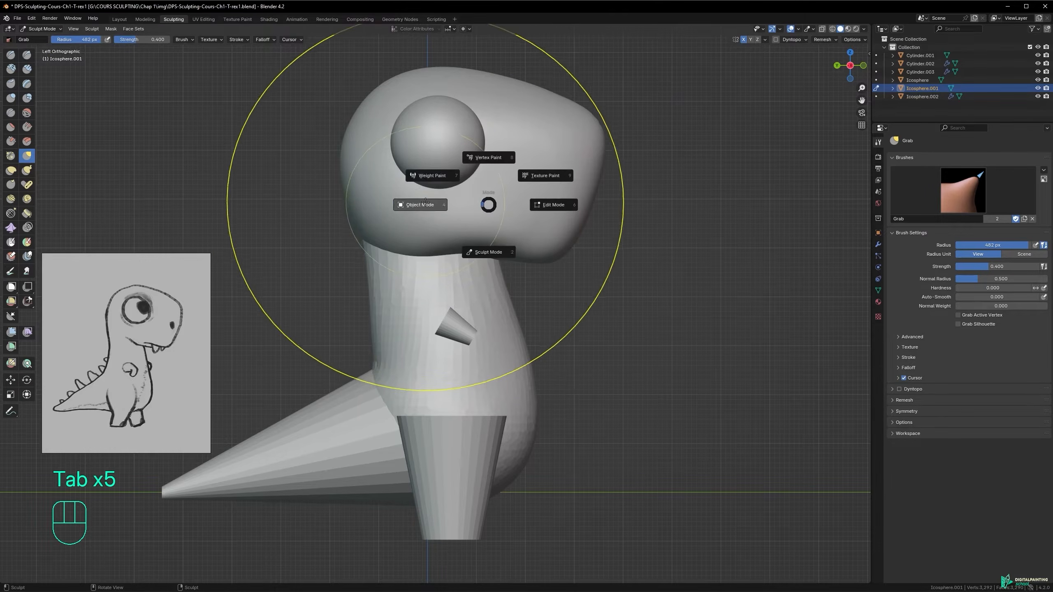
click(452, 155)
shift+click(516, 162)
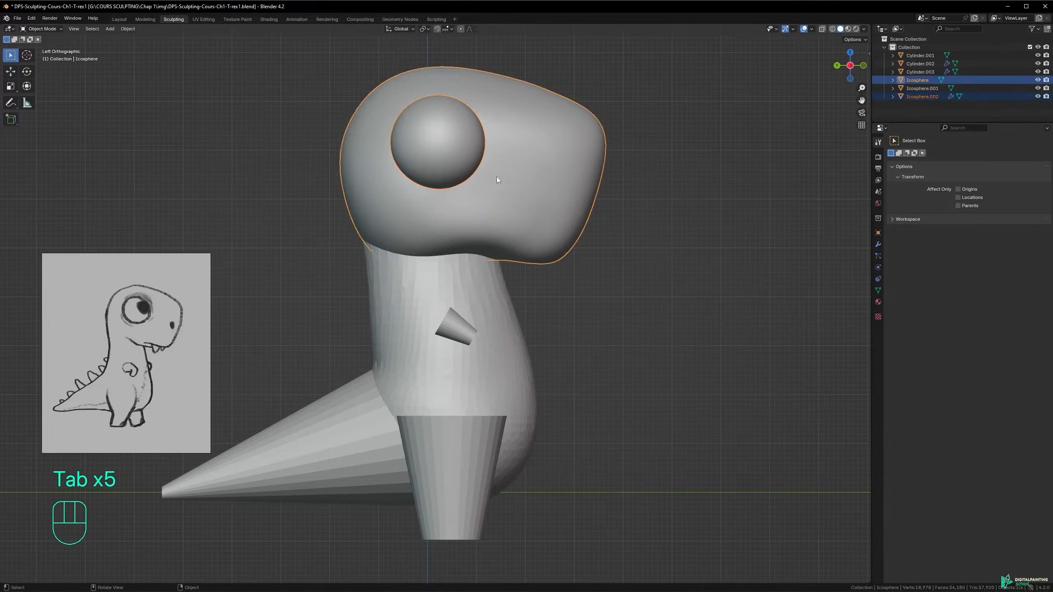
key(g)
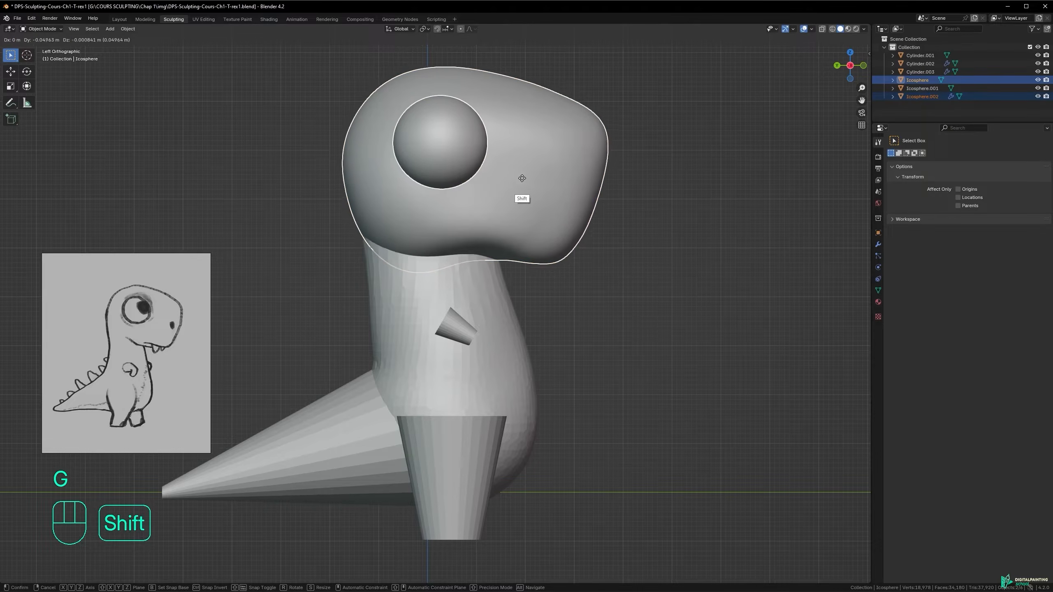
click(563, 187)
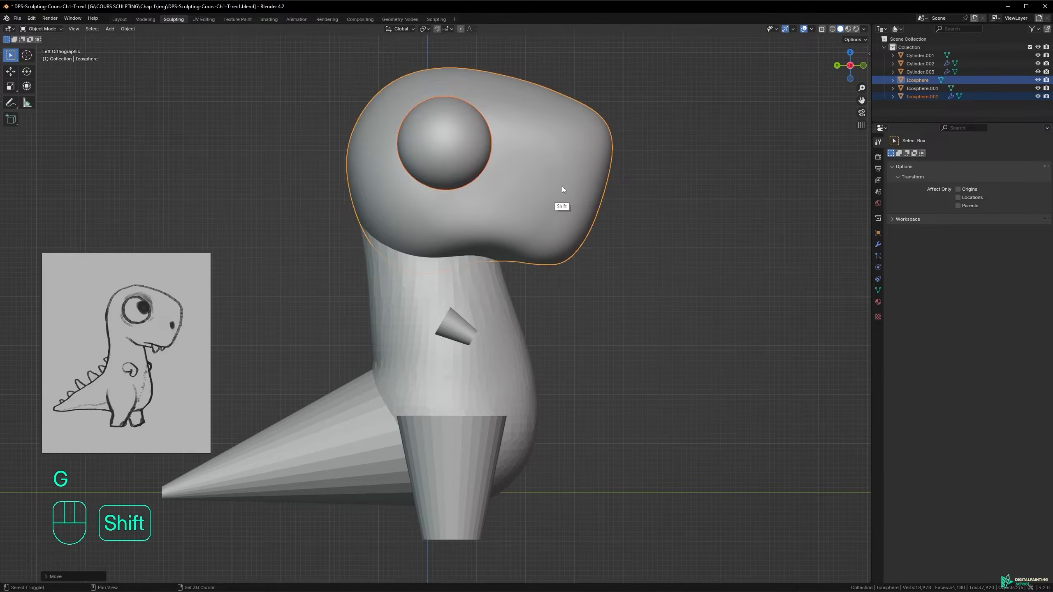
click(679, 167)
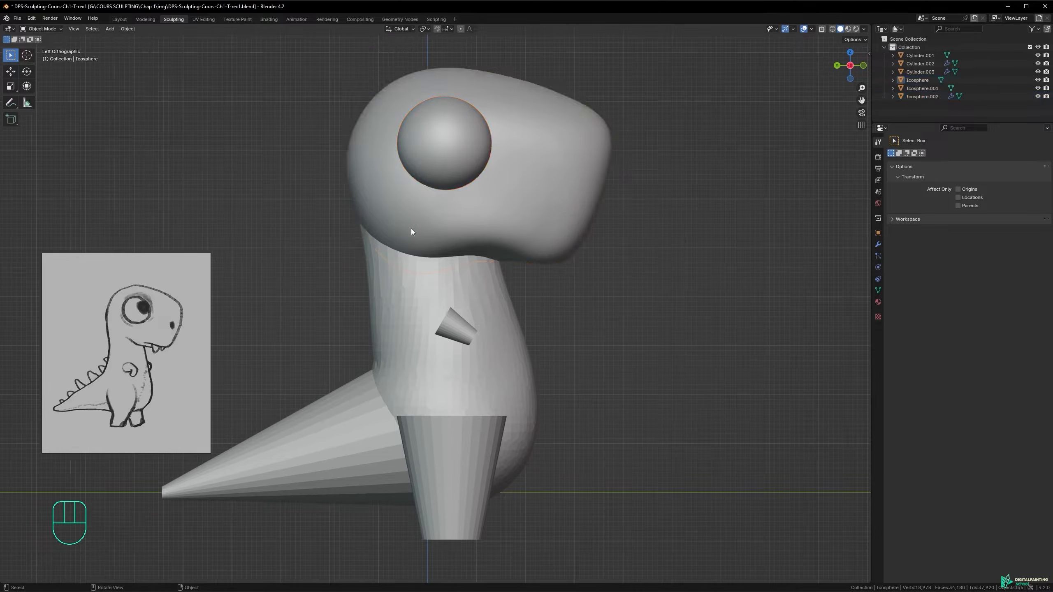
click(468, 151)
shift+click(521, 172)
key(g)
shift+click(591, 185)
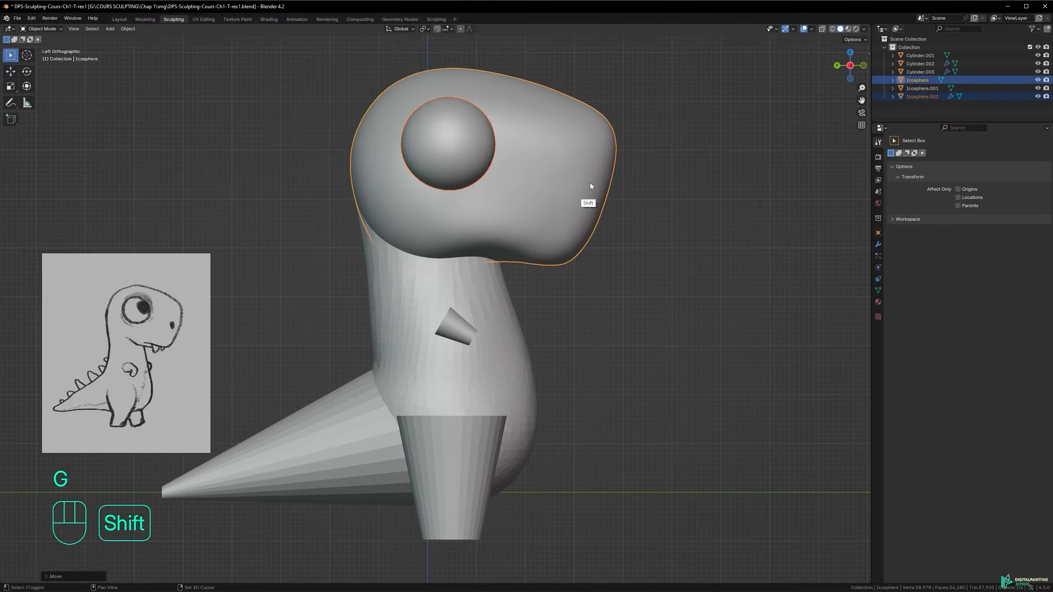
- Return to sculpting the body and pull the back of the neck inward with the Grab brush, reducing its radius to 213 px
click(495, 274)
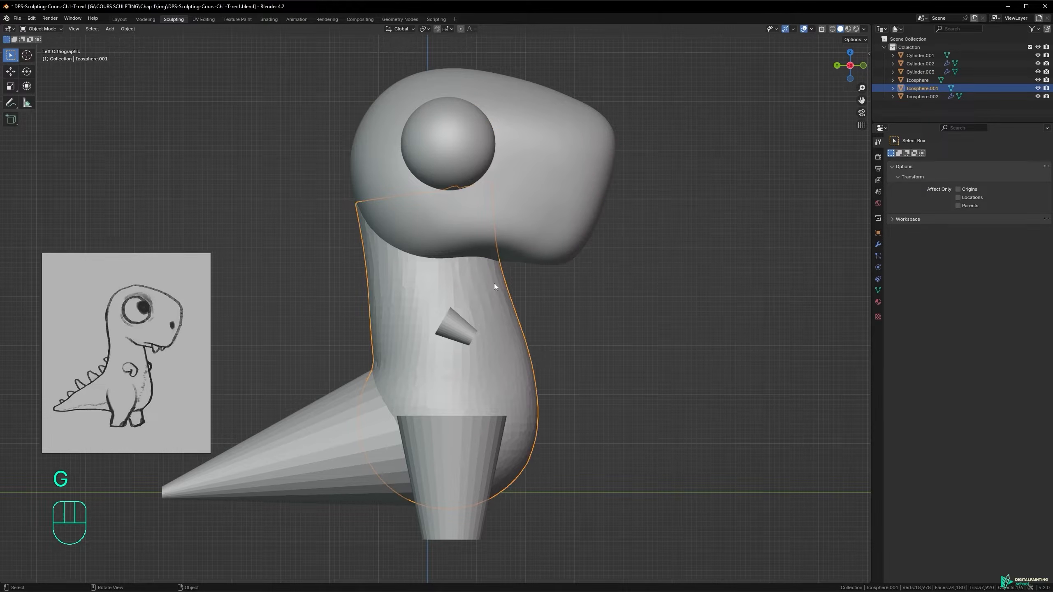
key(Tab)
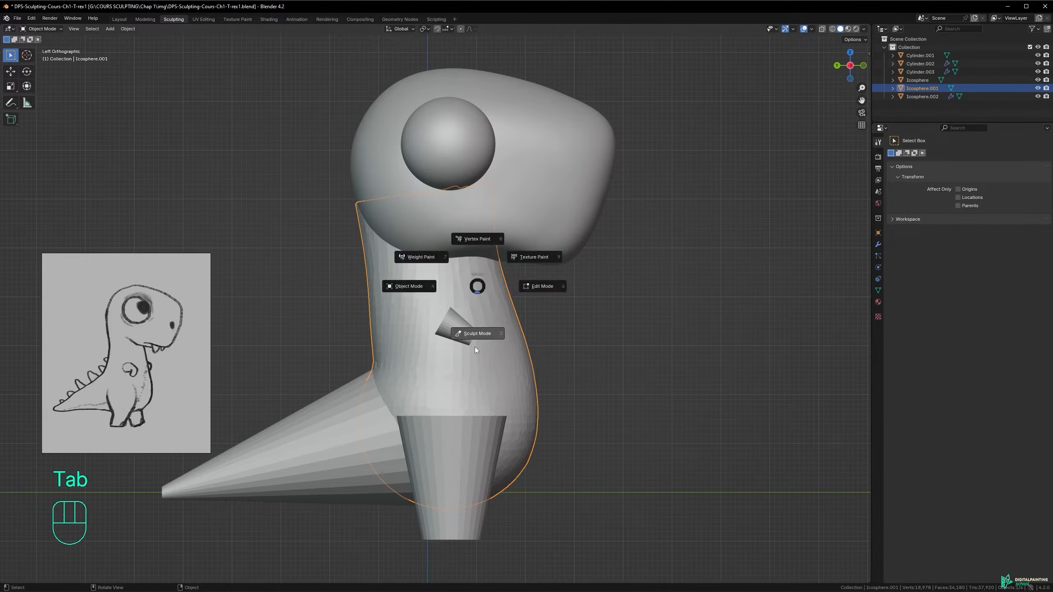
click(475, 348)
key(g)
key(f)
click(517, 238)
drag(359, 207, 361, 207)
key(f)
click(320, 283)
drag(369, 297, 378, 297)
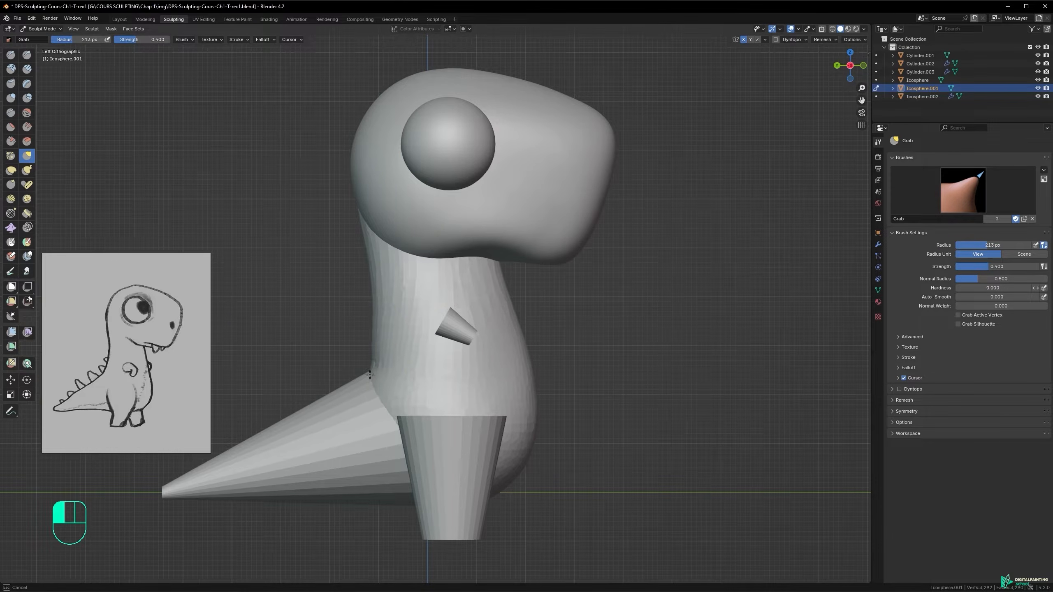
- Set the brush radius to 171 px, refine the curve of the back above the tail and smooth it
key(f)
click(376, 305)
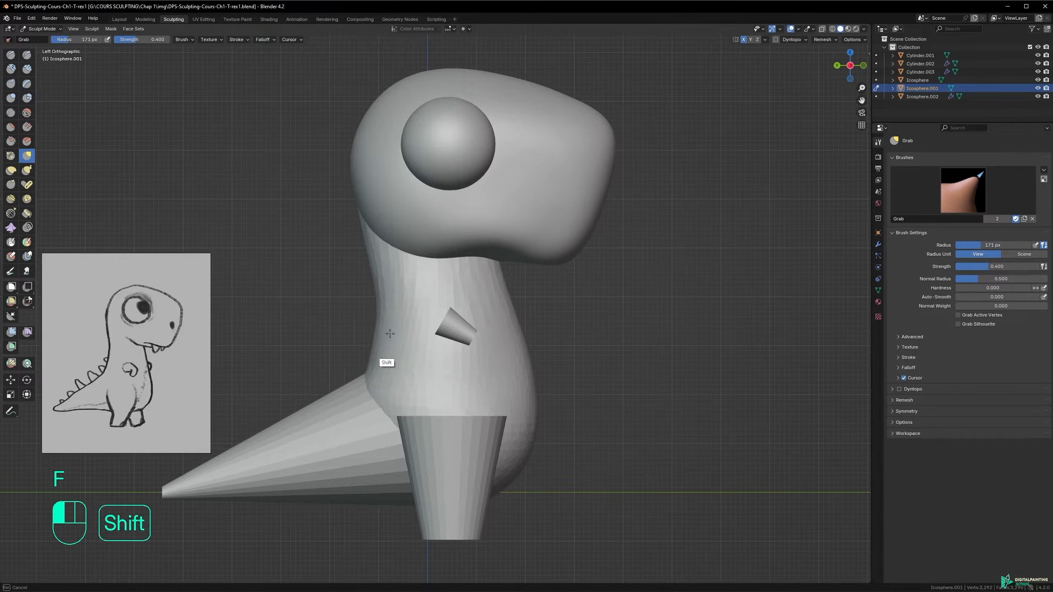
middle_drag(392, 322, 458, 352)
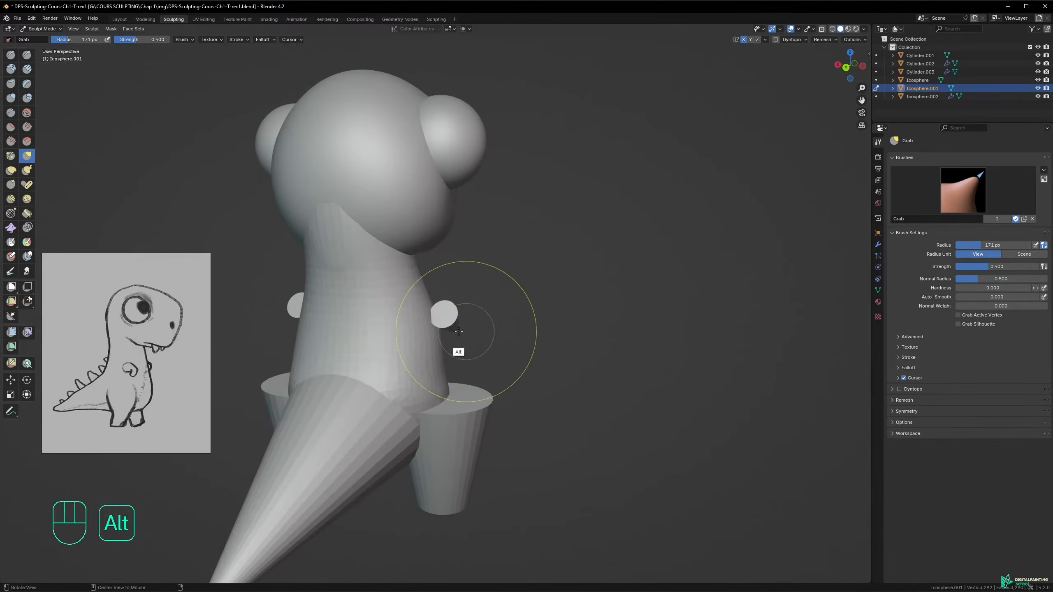
alt+middle_drag(323, 323, 418, 322)
mouse_move(304, 351)
shift+mouse_down()
mouse_move(308, 391)
mouse_move(300, 351)
shift+mouse_up()
- Set the Grab radius to 118 px and adjust the back of the upper neck where it meets the head
mouse_move(319, 340)
alt+middle_down()
mouse_move(279, 347)
mouse_move(365, 332)
mouse_move(308, 332)
mouse_move(362, 311)
mouse_move(366, 346)
mouse_move(334, 287)
alt+middle_up()
key(f)
click(341, 308)
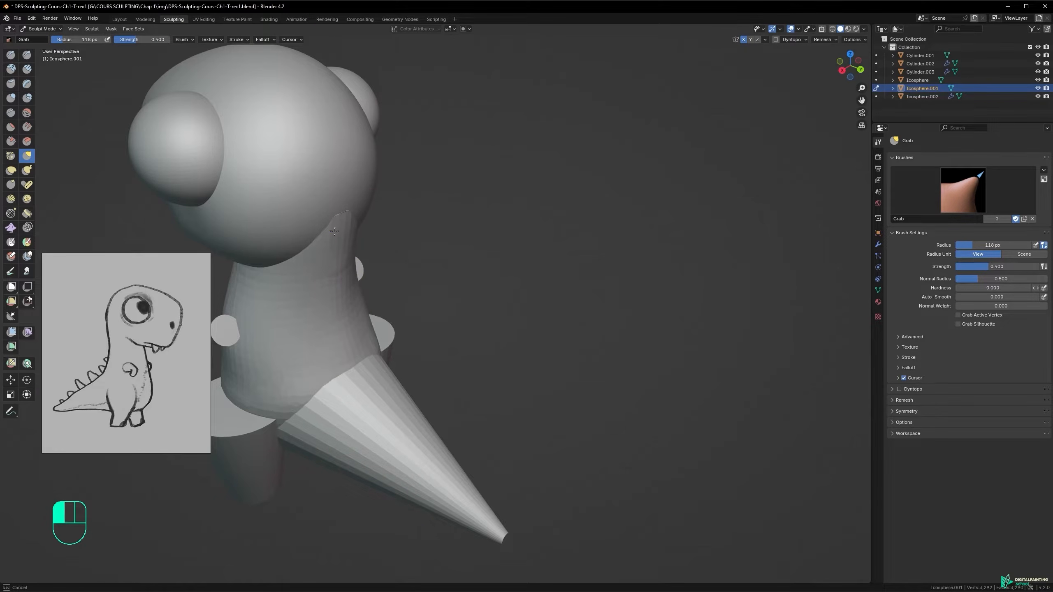
mouse_move(341, 313)
alt+middle_down()
mouse_move(275, 312)
mouse_move(329, 344)
alt+middle_up()
- Reshape the side of the body next to the tail with the Grab brush at 175 px and 134 px radii
key(f)
click(400, 361)
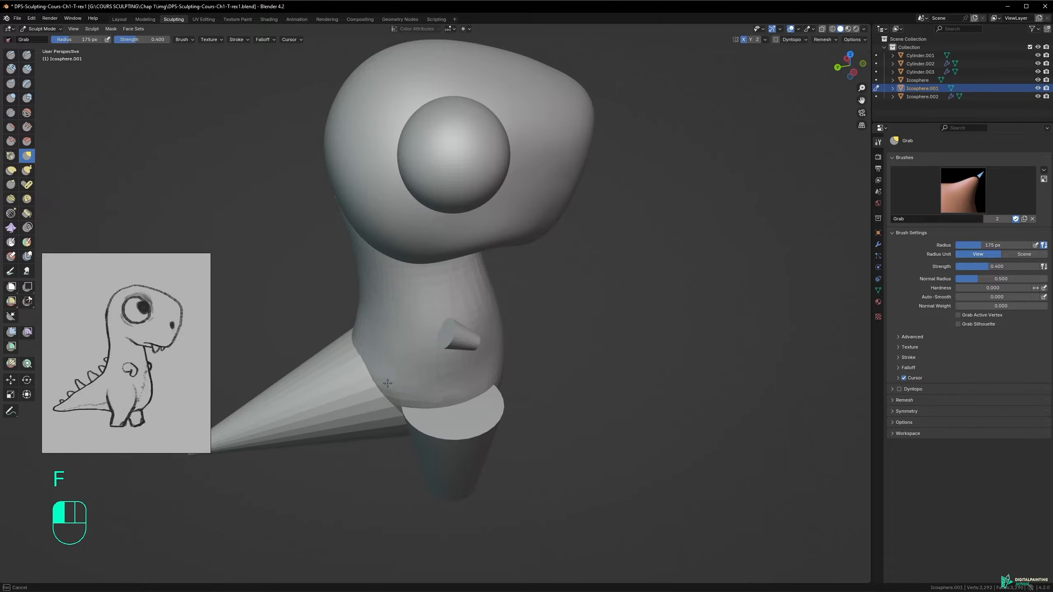
key(f)
click(382, 360)
alt+middle_drag(386, 363, 373, 374)
drag(380, 367, 388, 364)
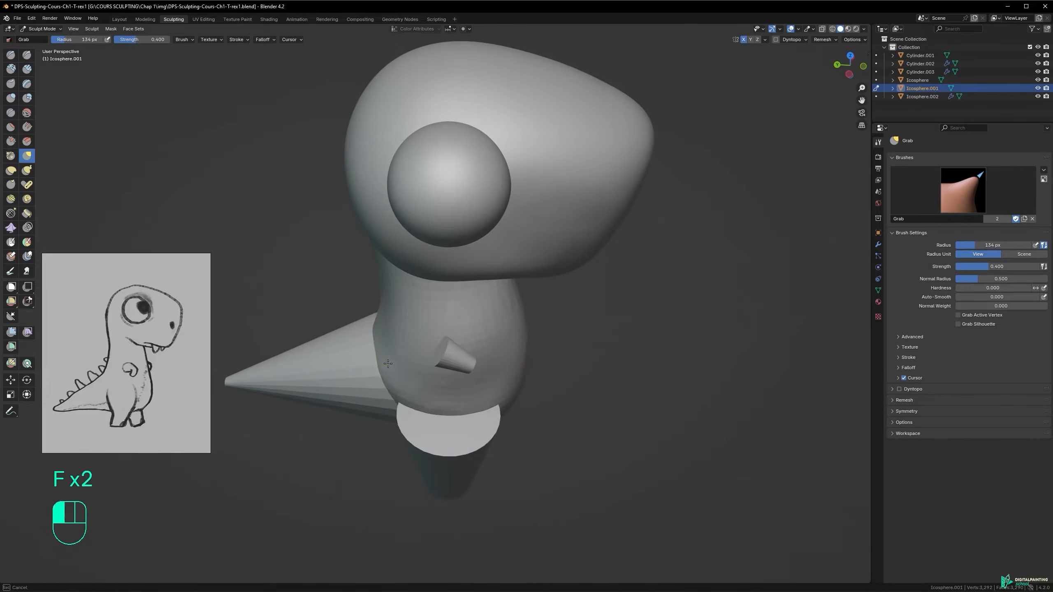
- Try to smooth the side of the body behind the arm
mouse_move(408, 350)
alt+middle_down()
mouse_move(397, 330)
mouse_move(415, 325)
alt+middle_up()
shift+drag(412, 359, 409, 362)
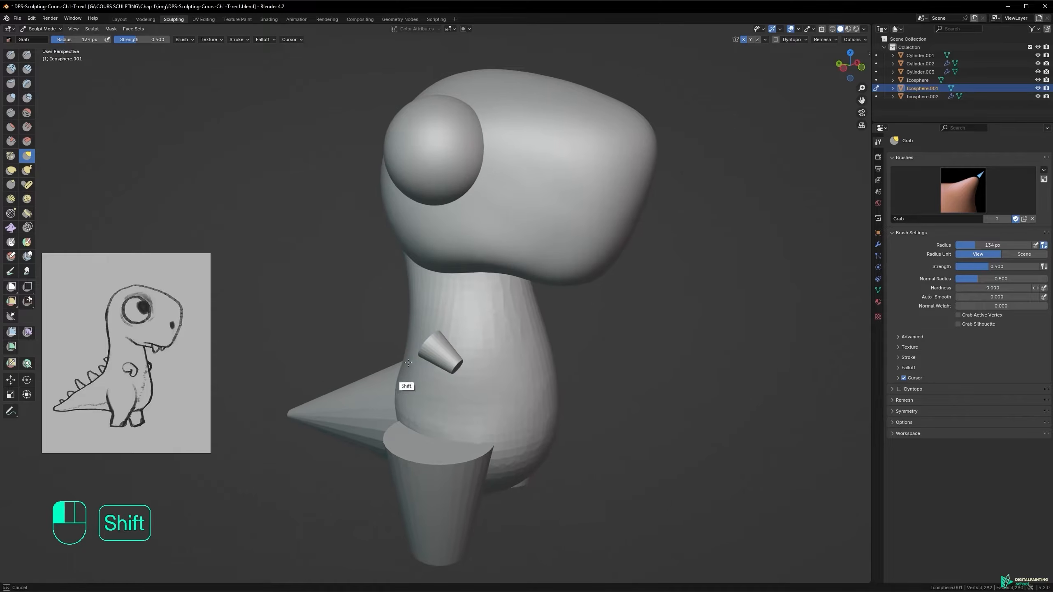
key(ctrl+z)
- Set the brush radius to 218 px and smooth the front of the neck and chest
alt+middle_drag(461, 412, 399, 379)
shift+middle_drag(469, 360, 412, 303)
key(f)
click(527, 312)
shift+drag(462, 320, 455, 287)
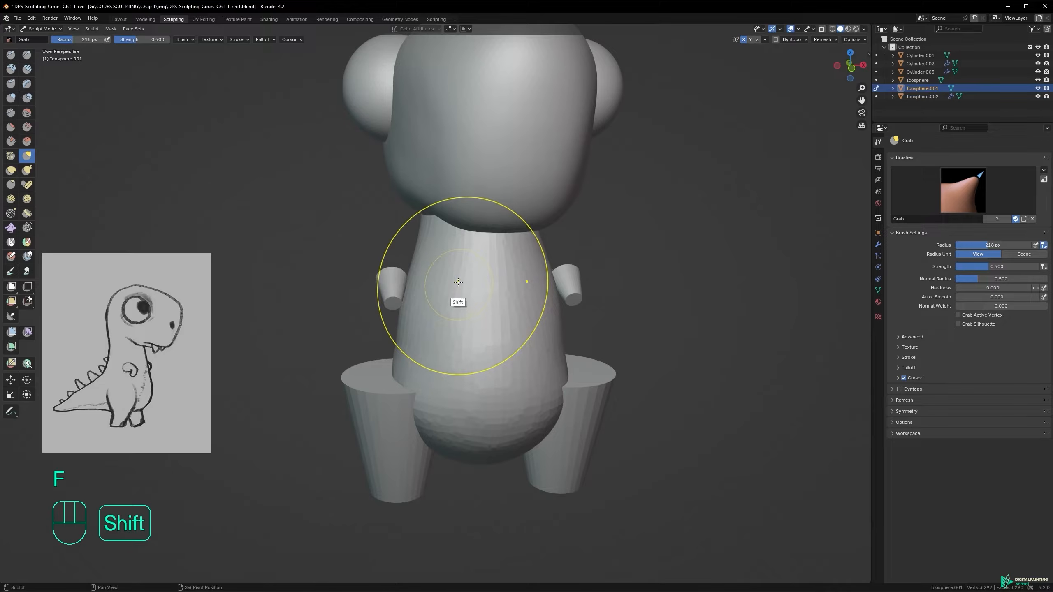
- Smooth the sides of the body and the lower belly, and save the file
mouse_move(438, 301)
alt+middle_down()
mouse_move(567, 296)
mouse_move(386, 307)
alt+middle_up()
shift+drag(387, 307, 386, 307)
mouse_move(418, 329)
alt+middle_down()
mouse_move(454, 294)
mouse_move(410, 298)
alt+middle_up()
shift+drag(456, 362, 454, 409)
mouse_move(381, 277)
alt+middle_down()
mouse_move(463, 280)
mouse_move(423, 348)
alt+middle_up()
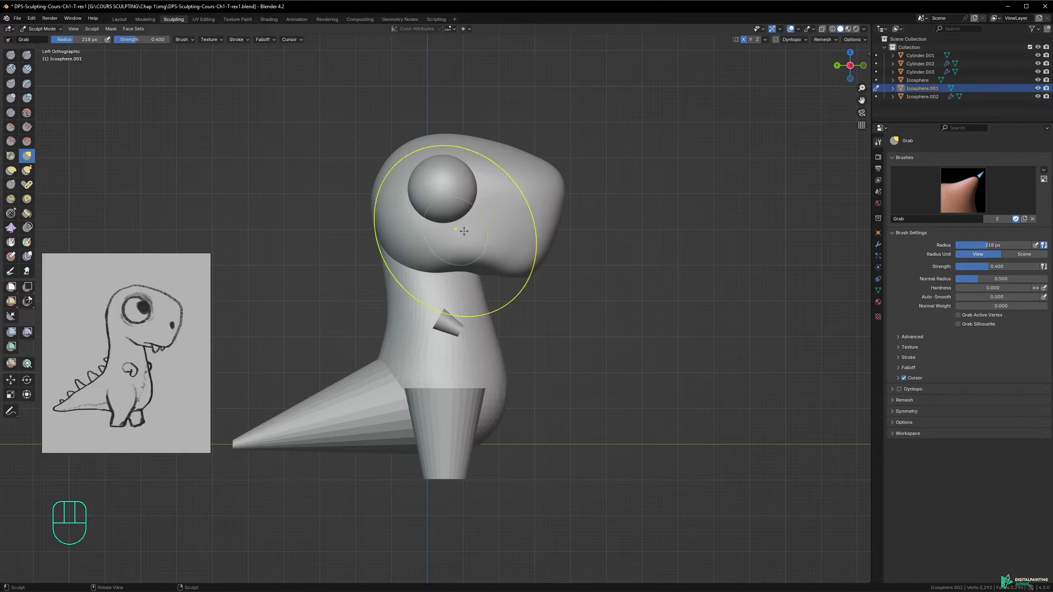
key(ctrl+s)
alt+shift+middle_drag(400, 349, 469, 282)
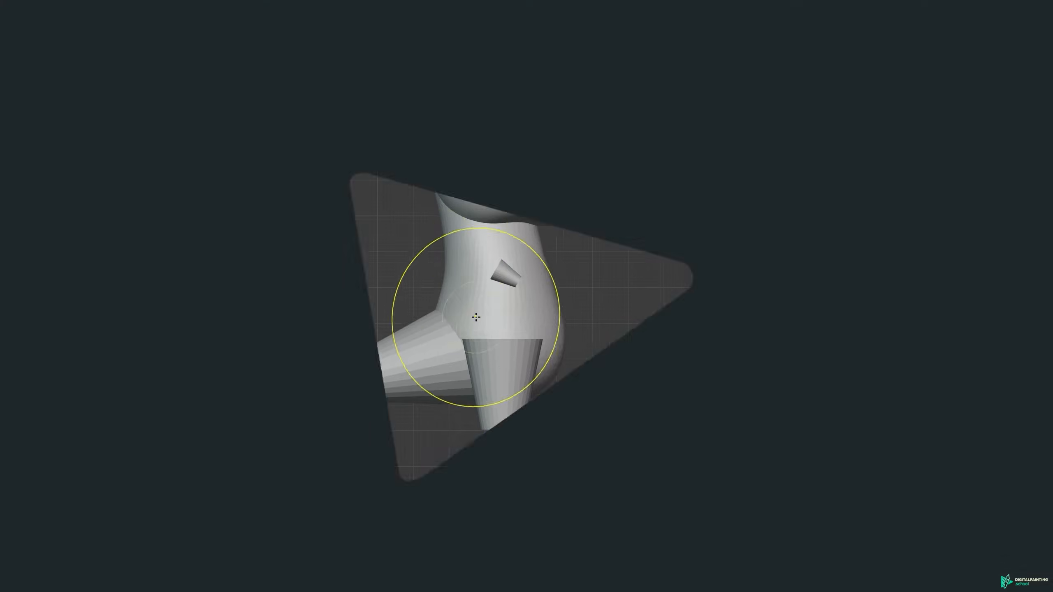
- Select the tail in Object Mode, reselect the body and return to Sculpt Mode
key(Tab)
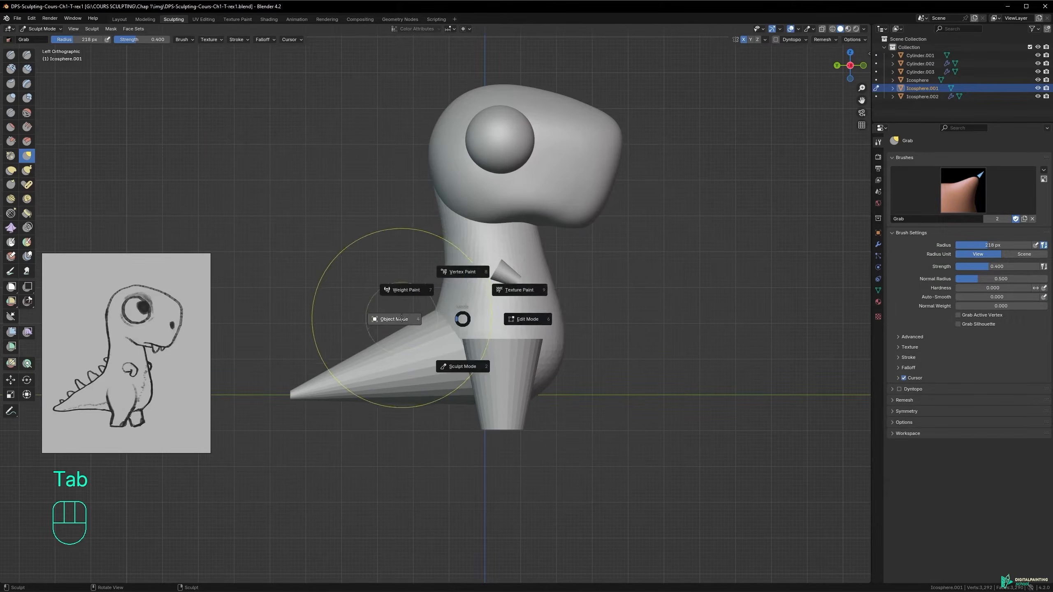
click(398, 319)
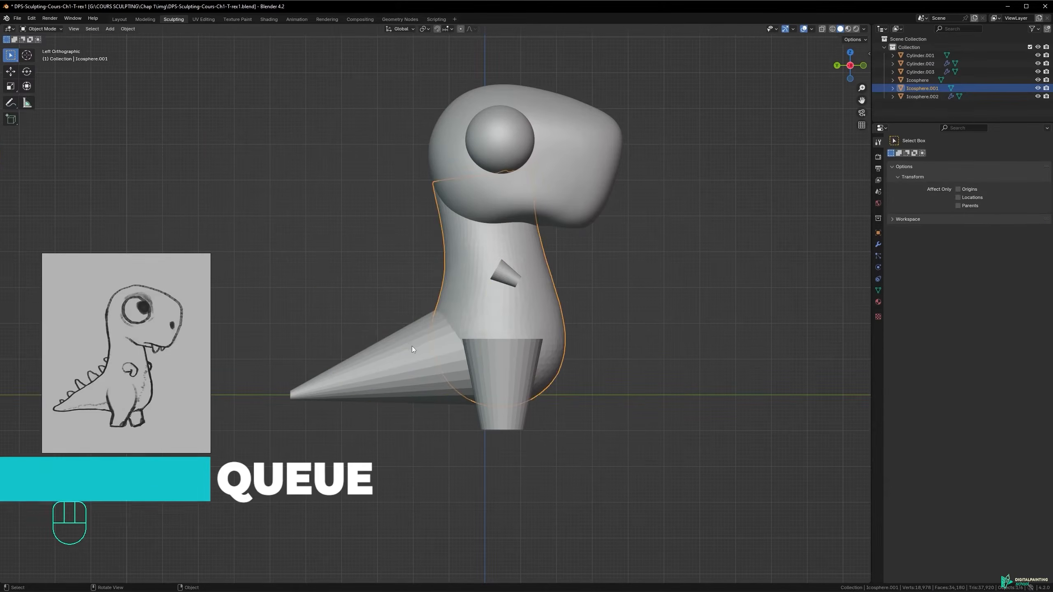
click(411, 346)
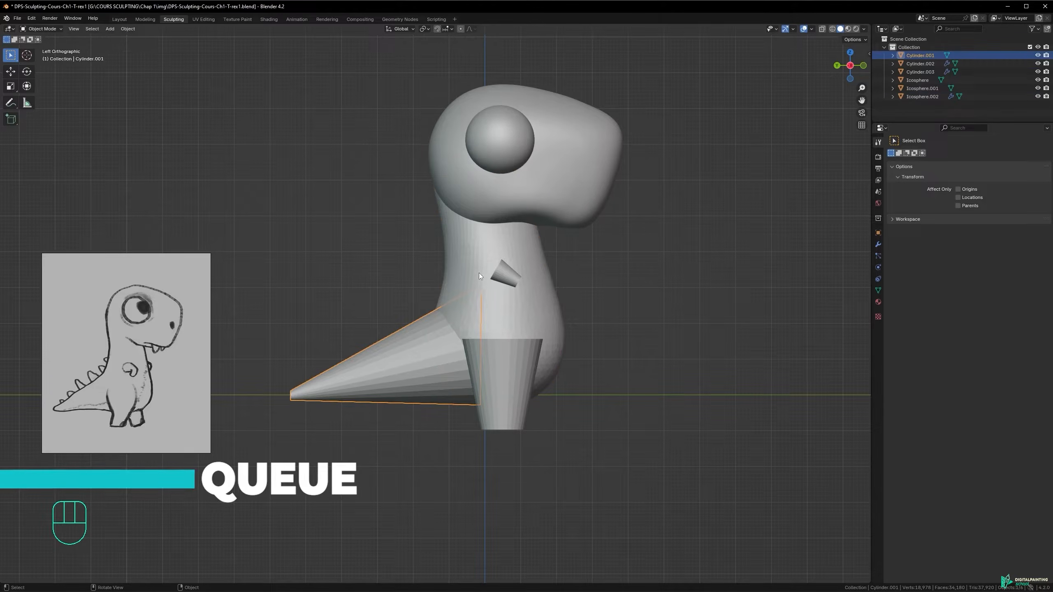
click(484, 261)
key(Tab)
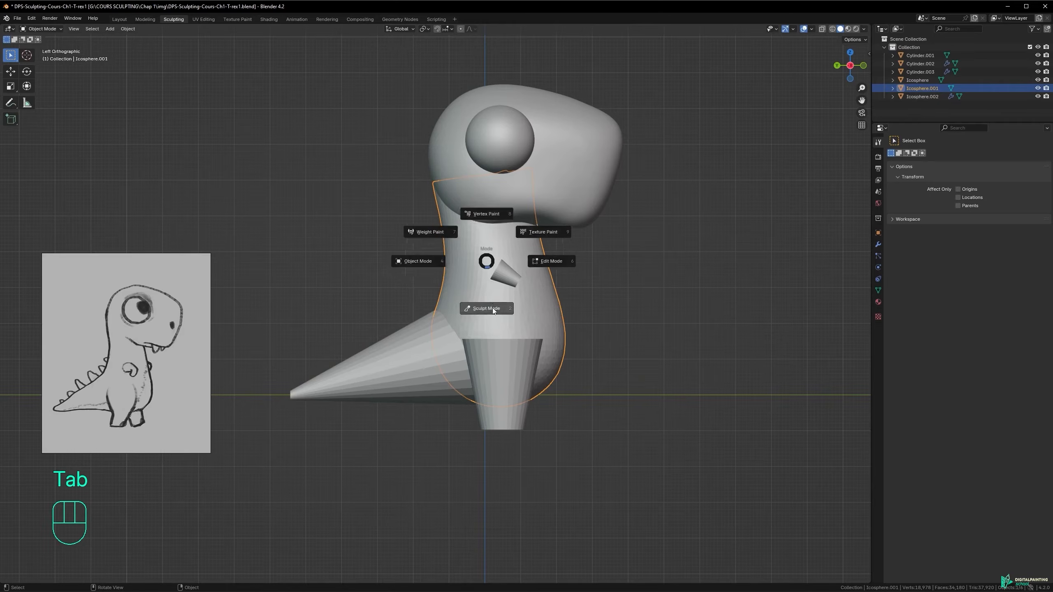
click(486, 325)
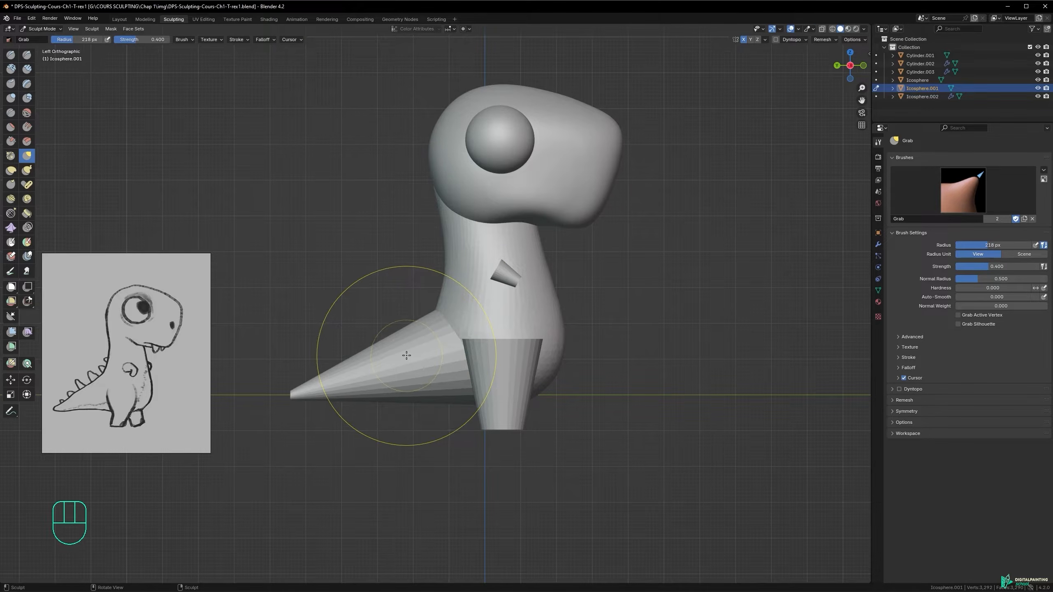
- Switch the sculpted mesh between the dinosaur's parts without leaving Sculpt Mode, finishing on the tail
key(alt+q)
key(alt+q)
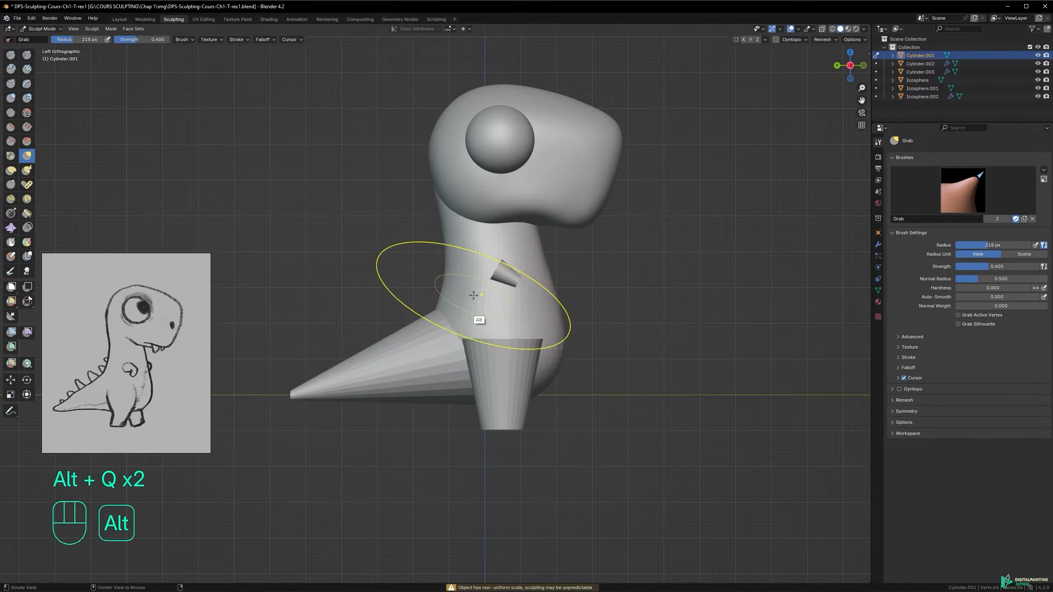
key(alt+q)
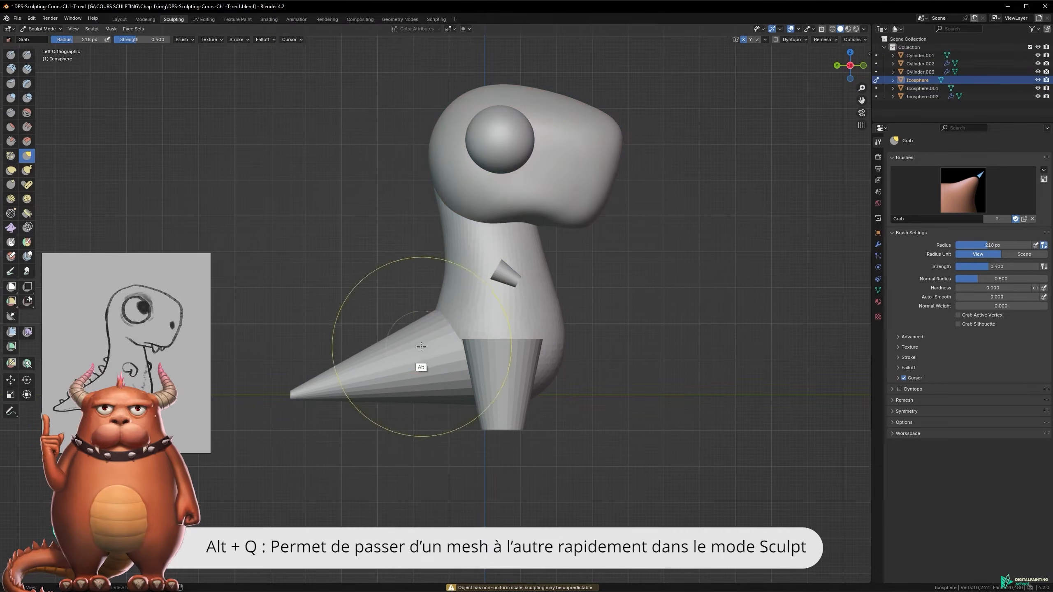
key(alt+q)
key(alt+q)
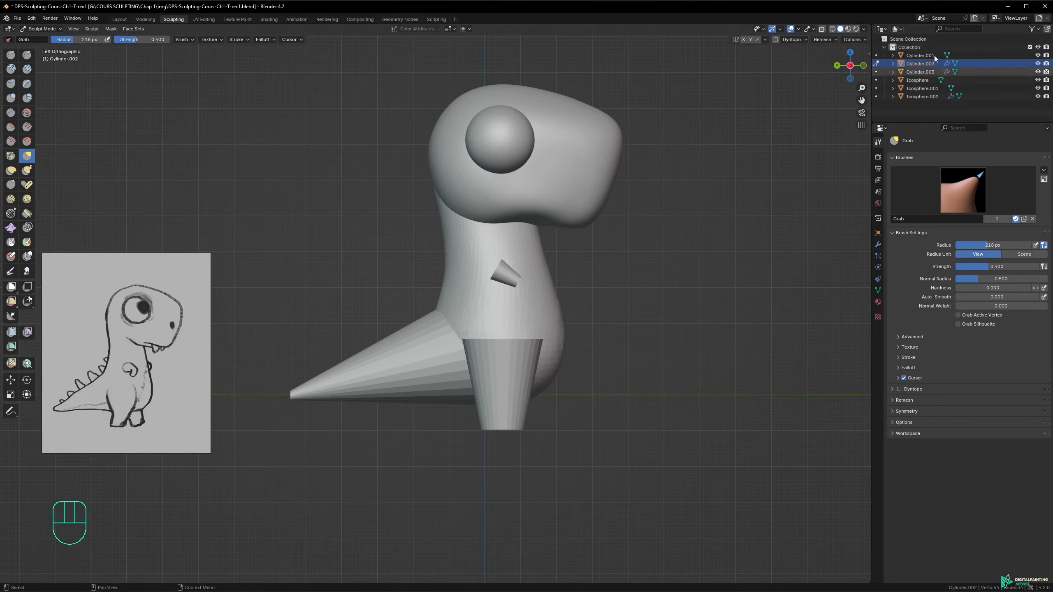
key(alt+q)
key(alt+q)
key(alt+q)
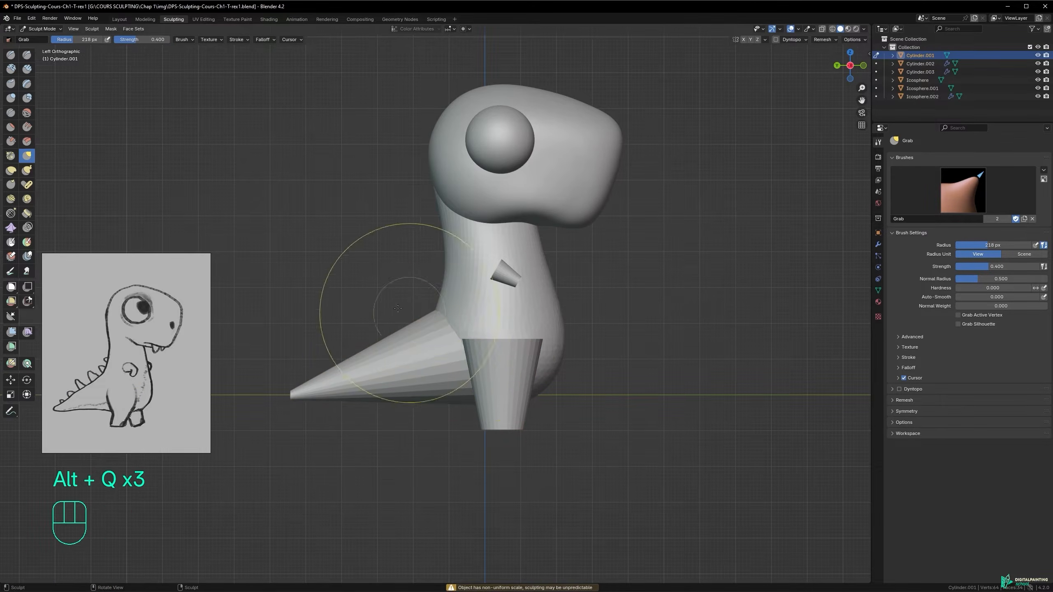
- Voxel-remesh the tail so it has enough geometry for sculpting
alt+middle_drag(404, 365, 376, 378)
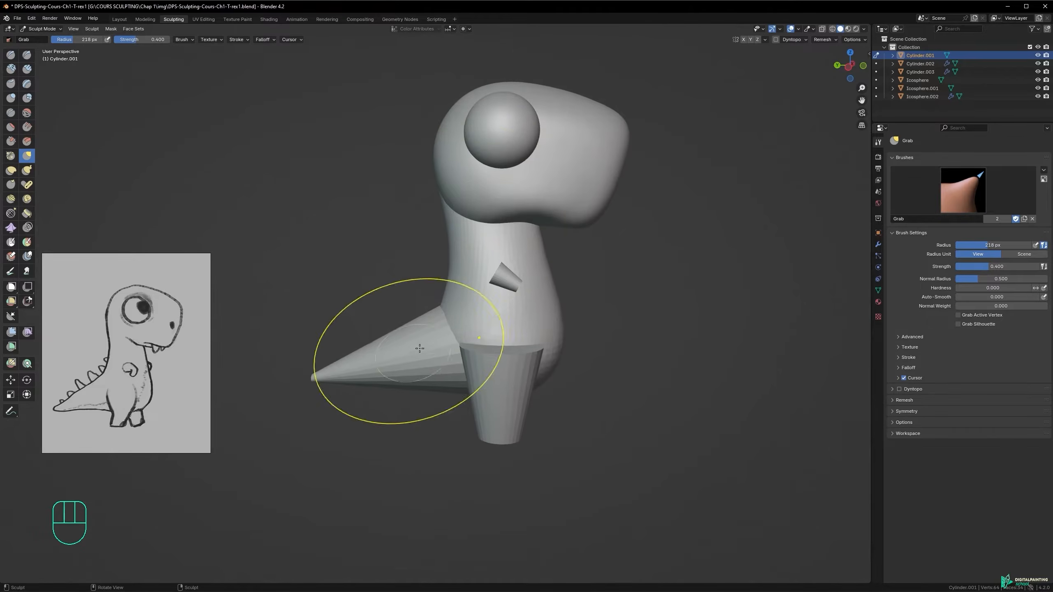
click(825, 40)
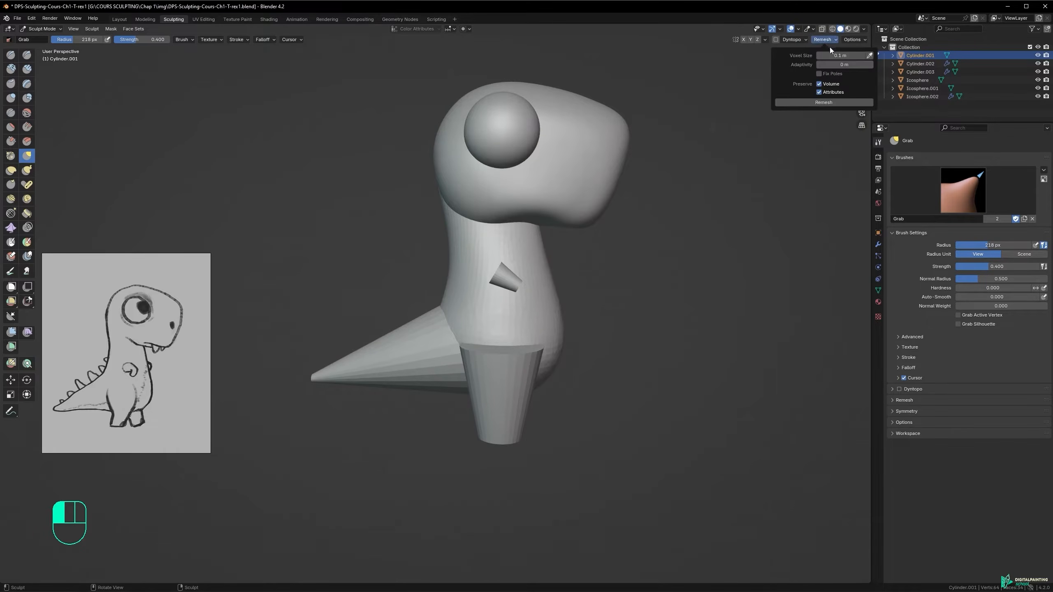
click(815, 102)
- Reshape the upper edge of the tail in the left view with the Grab brush, including strokes at a 128 px radius
mouse_move(417, 366)
middle_down()
mouse_move(446, 299)
mouse_move(488, 265)
mouse_move(502, 270)
middle_up()
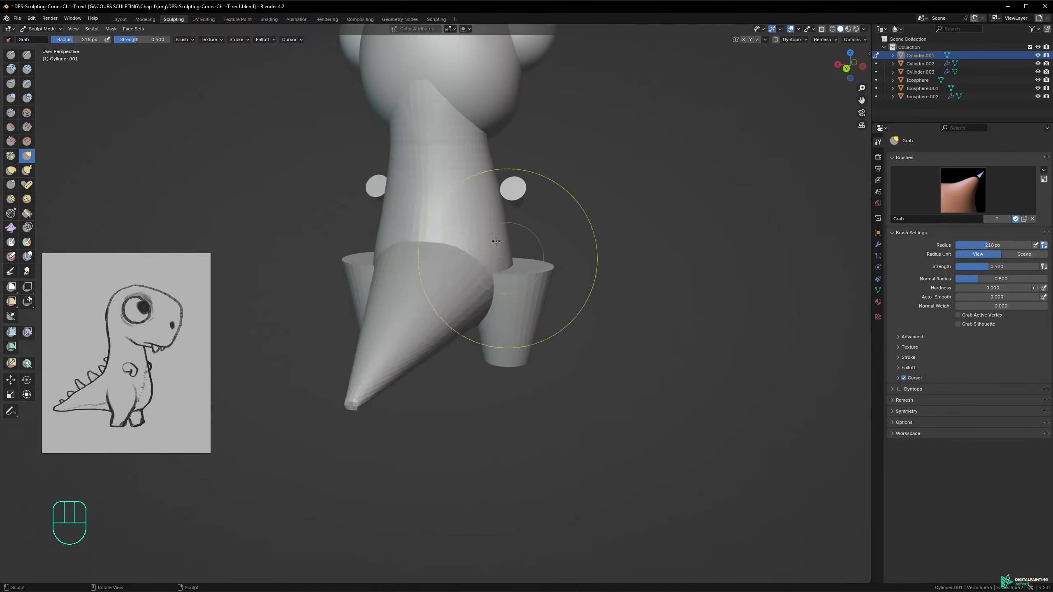
key(f)
click(414, 226)
alt+middle_drag(405, 270, 341, 278)
drag(376, 278, 382, 277)
key(f)
click(441, 245)
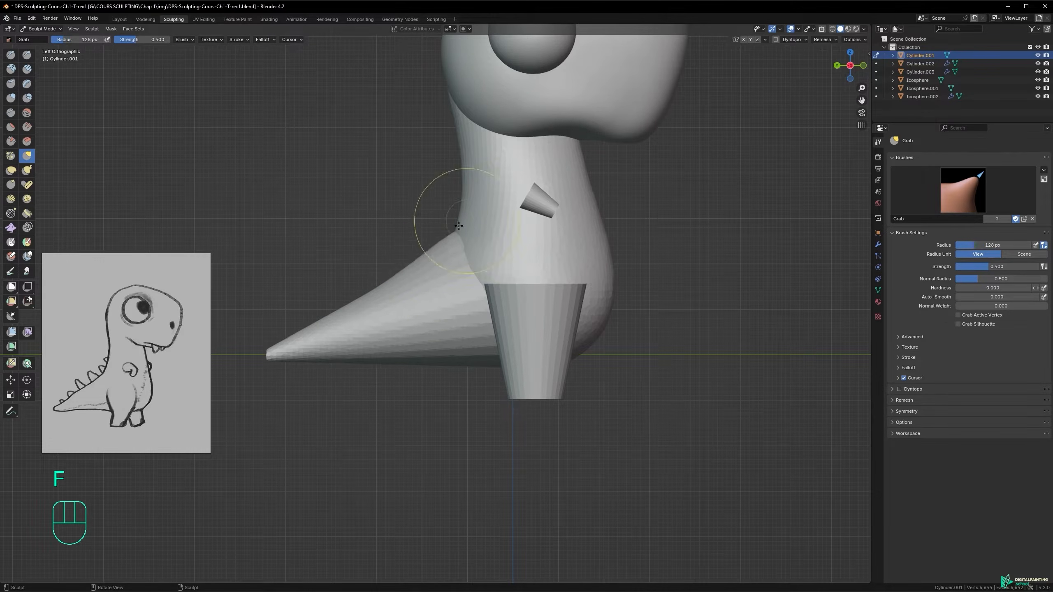
key(f)
click(431, 278)
mouse_move(379, 289)
mouse_down()
mouse_move(358, 305)
mouse_move(342, 295)
mouse_move(315, 324)
mouse_up()
- Set the brush radius to 132 px and smooth the tip of the tail
key(f)
click(322, 300)
key(f)
click(341, 305)
shift+drag(268, 353, 288, 355)
alt+middle_drag(289, 353, 353, 343)
shift+drag(269, 356, 267, 352)
alt+middle_drag(302, 355, 276, 355)
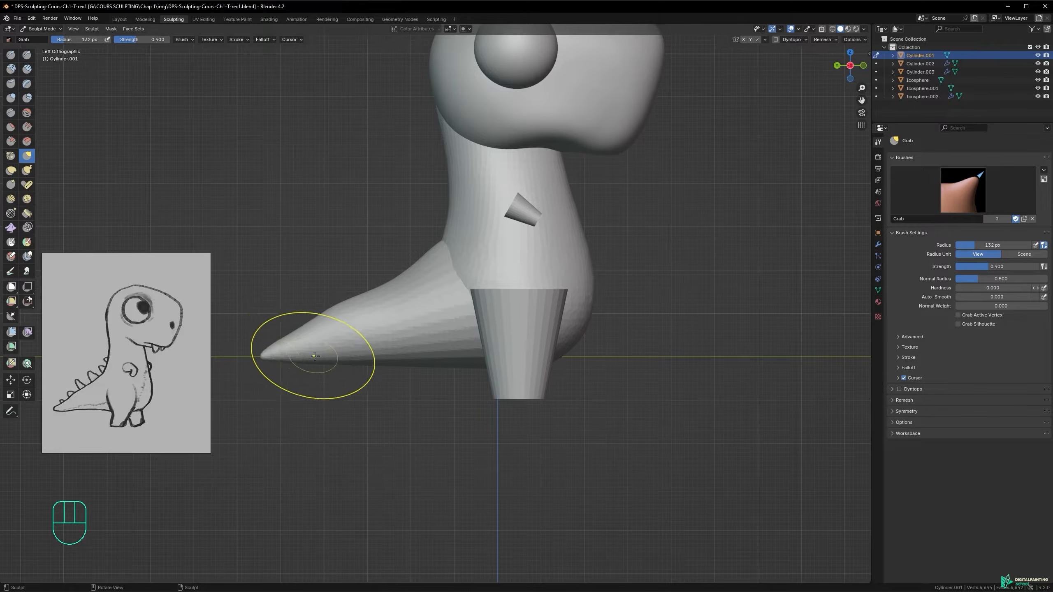
key(f)
click(386, 350)
key(f)
click(369, 350)
key(ctrl+z)
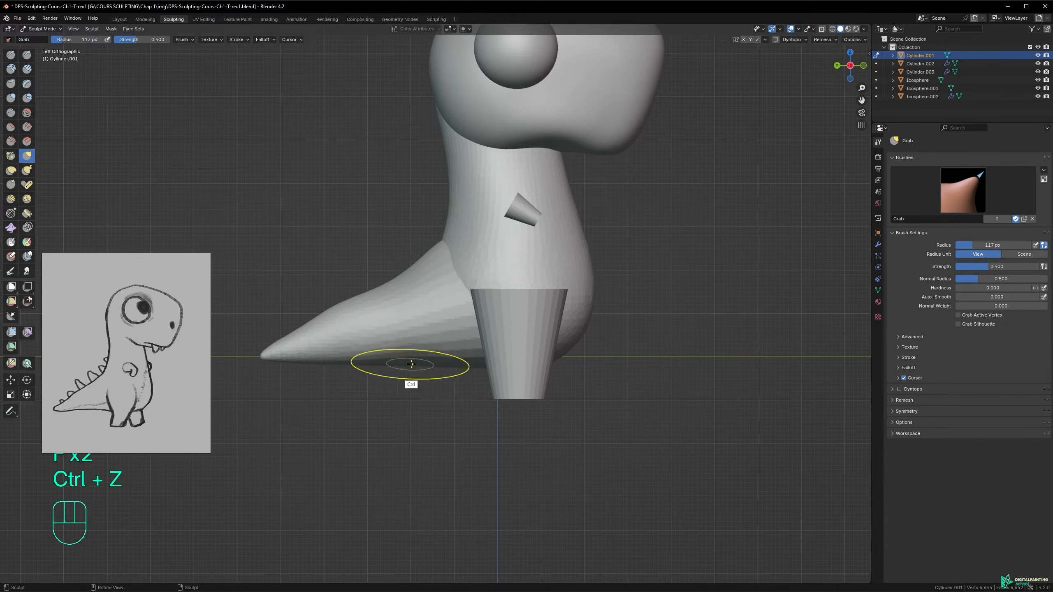
key(ctrl+z)
- Set the Grab brush radius to 192 px and lift the underside of the tail
key(f)
click(451, 361)
drag(412, 365, 413, 355)
drag(351, 366, 350, 364)
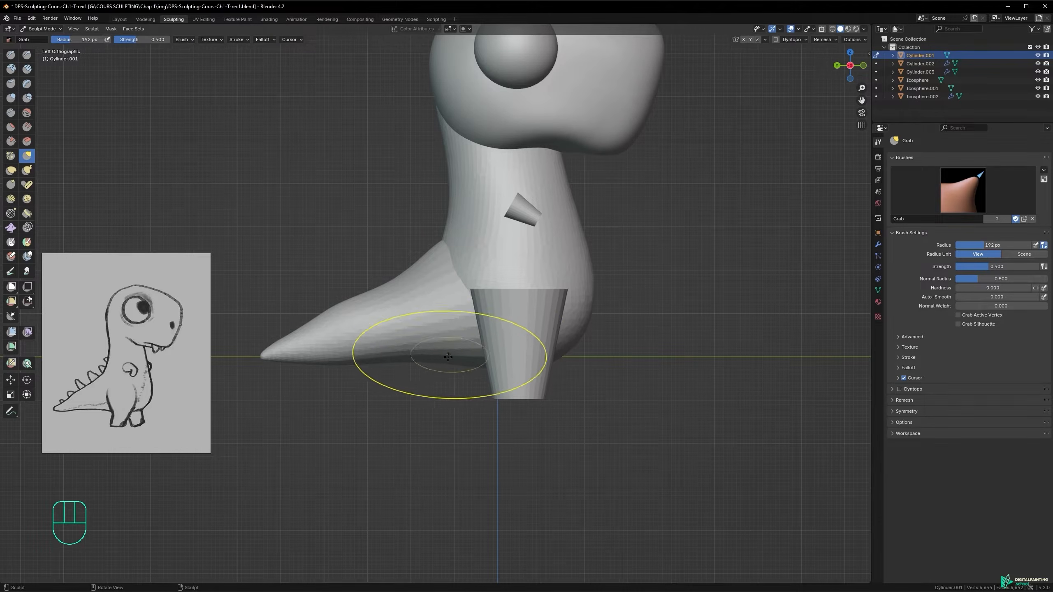
- Adjust the top of the tail's base, where it meets the back, with the Grab brush at a 123 px radius
alt+middle_drag(466, 277, 379, 243)
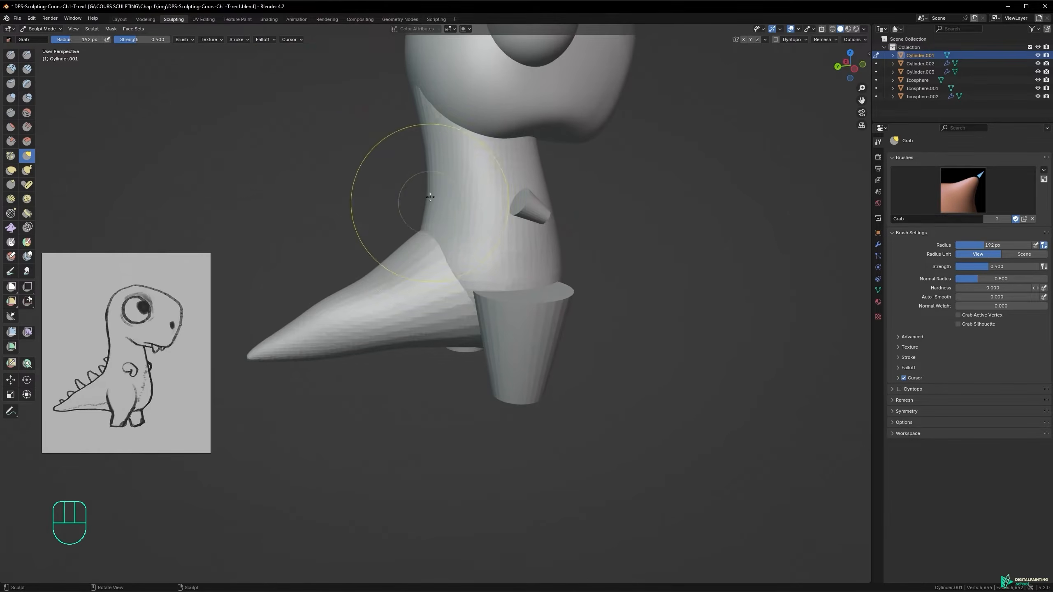
key(f)
click(413, 240)
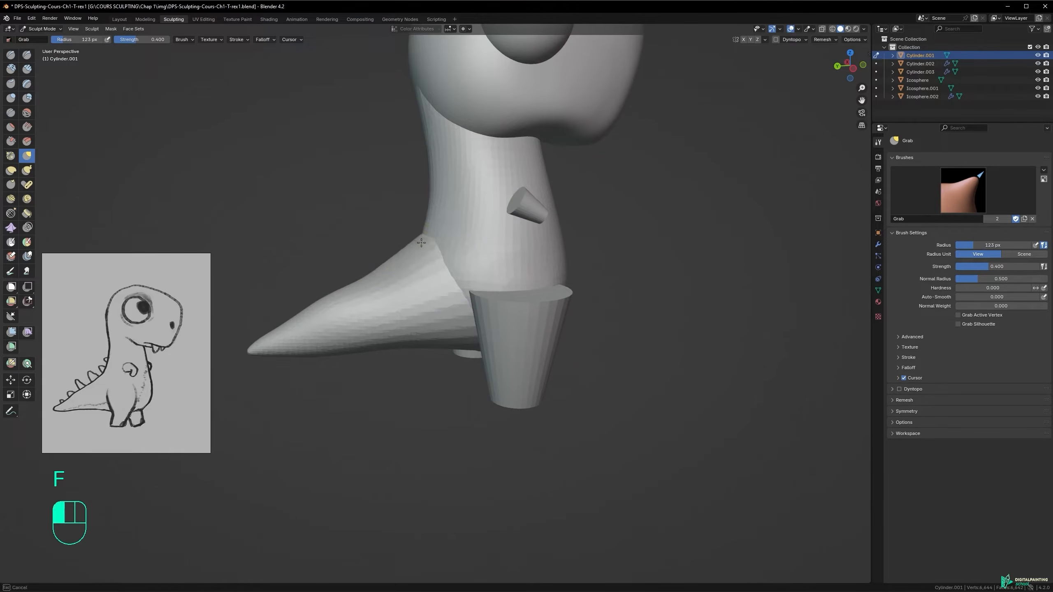
mouse_move(432, 258)
alt+middle_down()
mouse_move(404, 275)
mouse_move(426, 280)
mouse_move(411, 252)
mouse_move(443, 335)
mouse_move(470, 341)
mouse_move(352, 341)
mouse_move(364, 352)
mouse_move(339, 333)
mouse_move(336, 302)
mouse_move(440, 283)
mouse_move(409, 312)
mouse_move(424, 314)
mouse_move(425, 329)
alt+middle_up()
- Set the brush radius to 203 px and smooth the upper surface of the tail from the top view
key(f)
click(456, 330)
drag(456, 330, 458, 350)
key(ctrl+z)
mouse_move(452, 282)
alt+middle_down()
mouse_move(501, 249)
mouse_move(481, 287)
alt+middle_up()
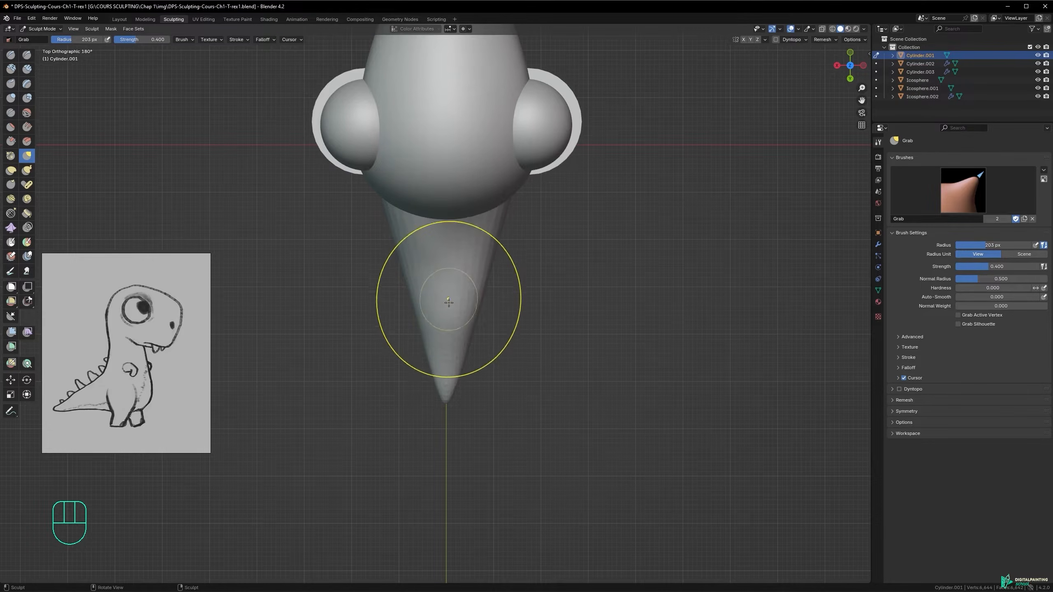
shift+drag(441, 300, 436, 309)
- Enable X-axis mirroring for the tail and symmetrize it from -X to +X
mouse_move(441, 390)
alt+middle_down()
mouse_move(439, 366)
mouse_move(449, 369)
mouse_move(419, 313)
mouse_move(431, 299)
mouse_move(447, 323)
mouse_move(468, 306)
mouse_move(461, 289)
mouse_move(465, 360)
alt+middle_up()
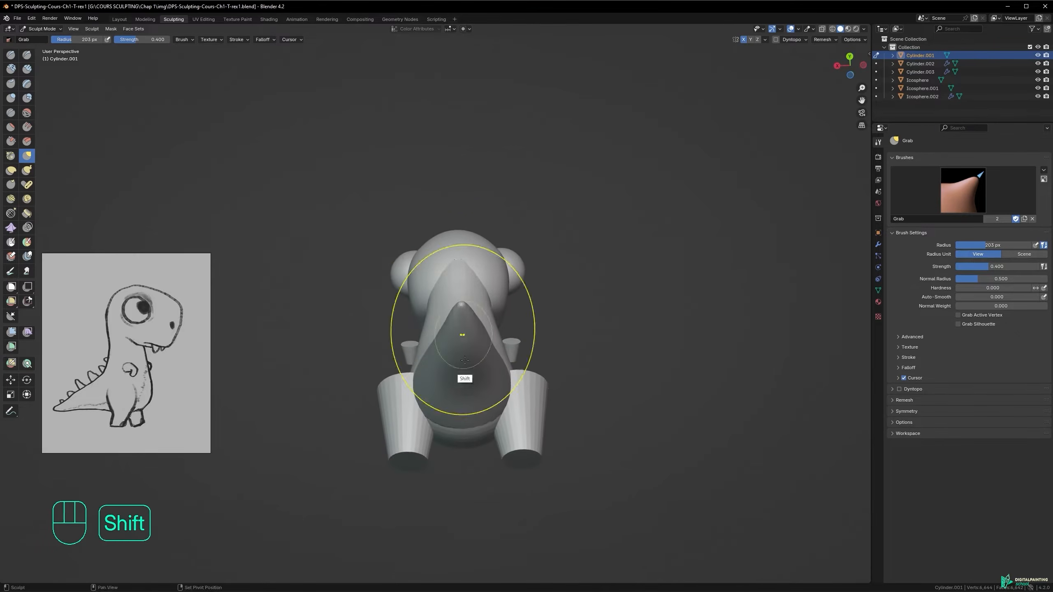
key(ctrl+z)
alt+middle_drag(474, 304, 476, 336)
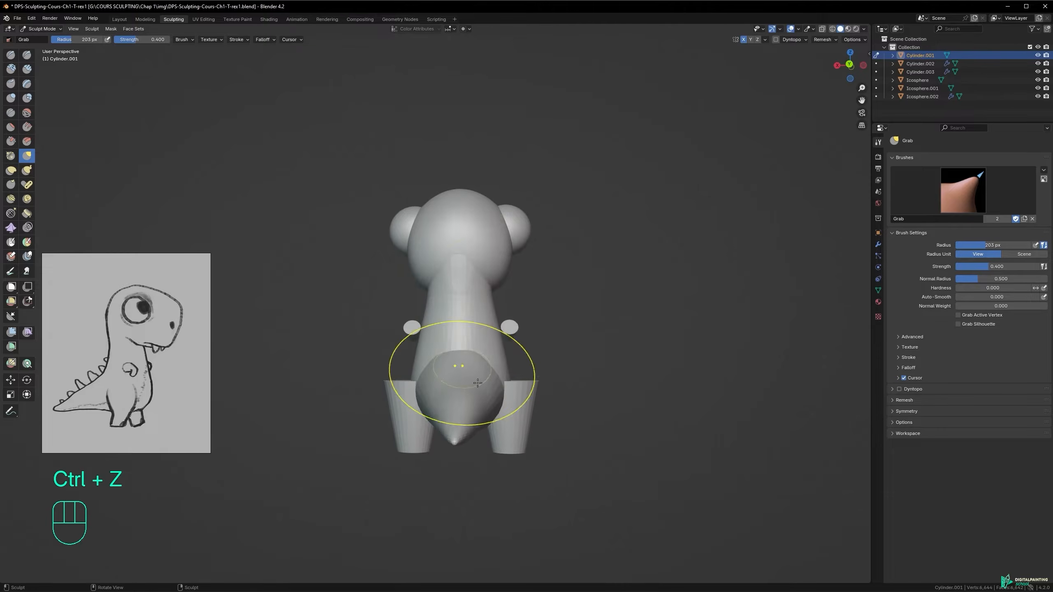
click(765, 40)
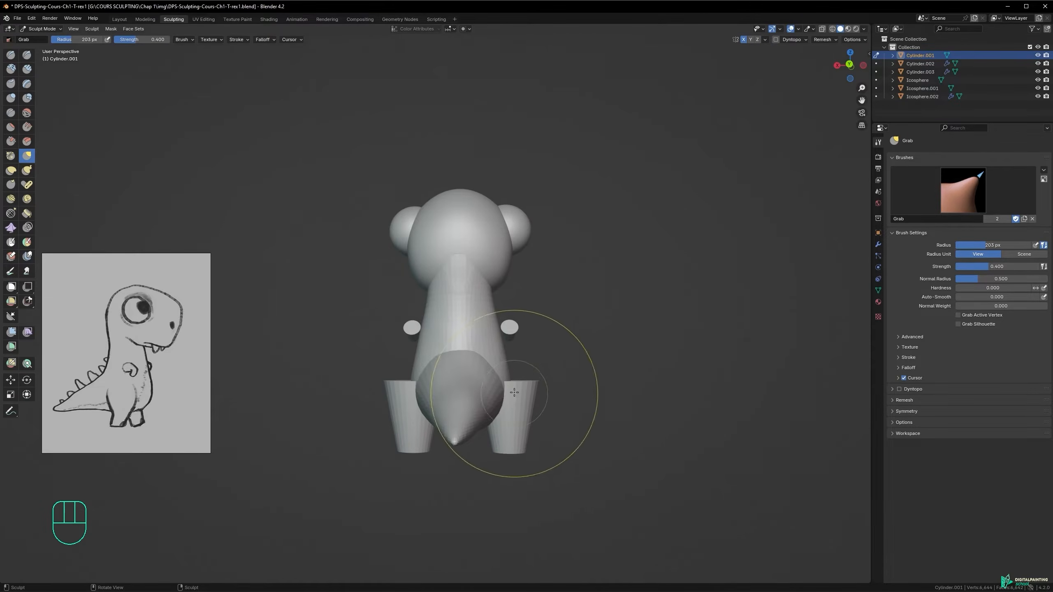
click(765, 39)
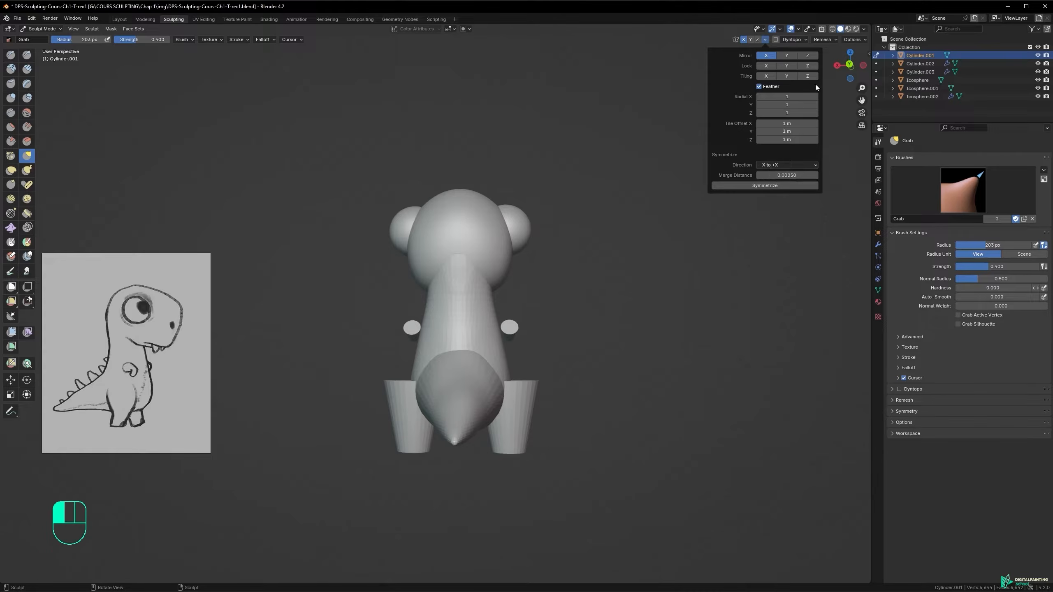
click(837, 67)
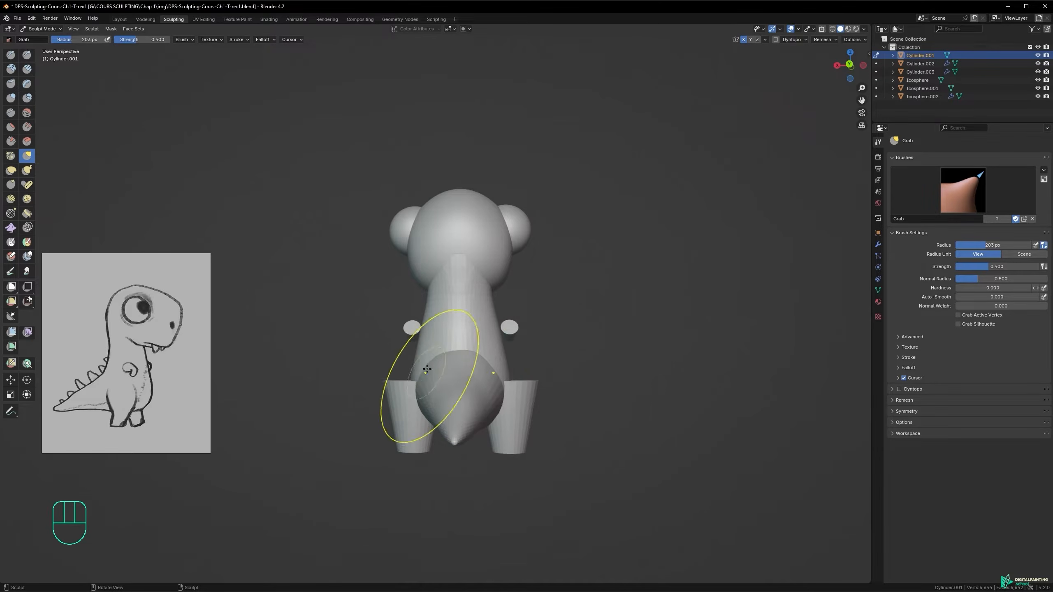
click(765, 40)
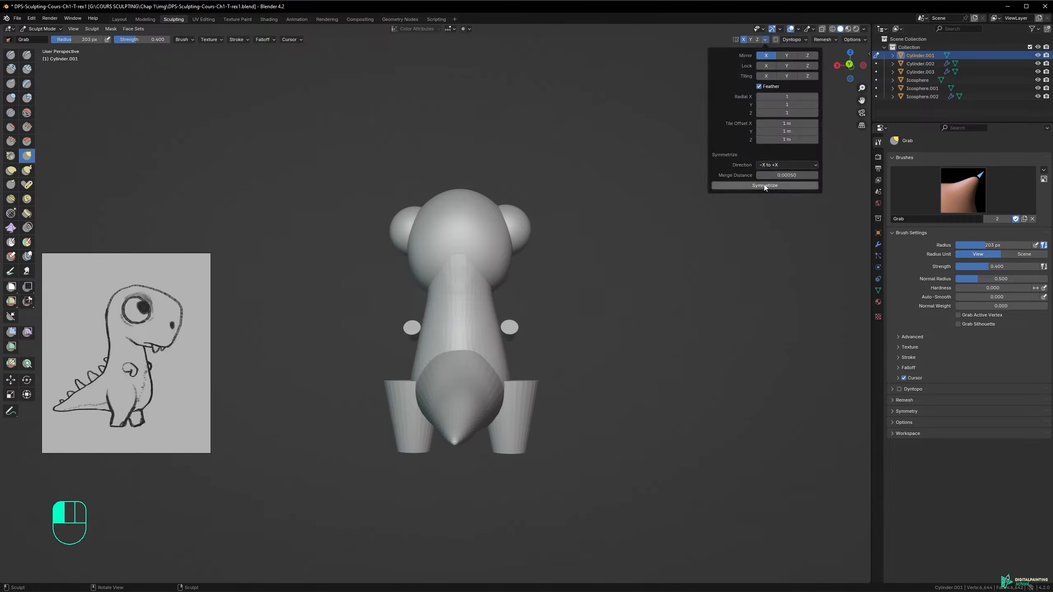
- Smooth the upper surface of the symmetrized tail
mouse_move(468, 356)
alt+middle_down()
mouse_move(409, 363)
mouse_move(409, 375)
mouse_move(503, 384)
mouse_move(453, 354)
mouse_move(487, 305)
alt+middle_up()
shift+drag(471, 357, 468, 368)
key(f)
click(540, 349)
- Slim the sides of the tail symmetrically with the Grab brush at a 130 px radius
mouse_move(487, 278)
middle_down()
mouse_move(470, 259)
mouse_move(437, 355)
mouse_move(411, 384)
mouse_move(493, 345)
mouse_move(483, 344)
mouse_move(501, 349)
mouse_move(491, 351)
middle_up()
key(f)
click(474, 347)
drag(475, 363, 488, 342)
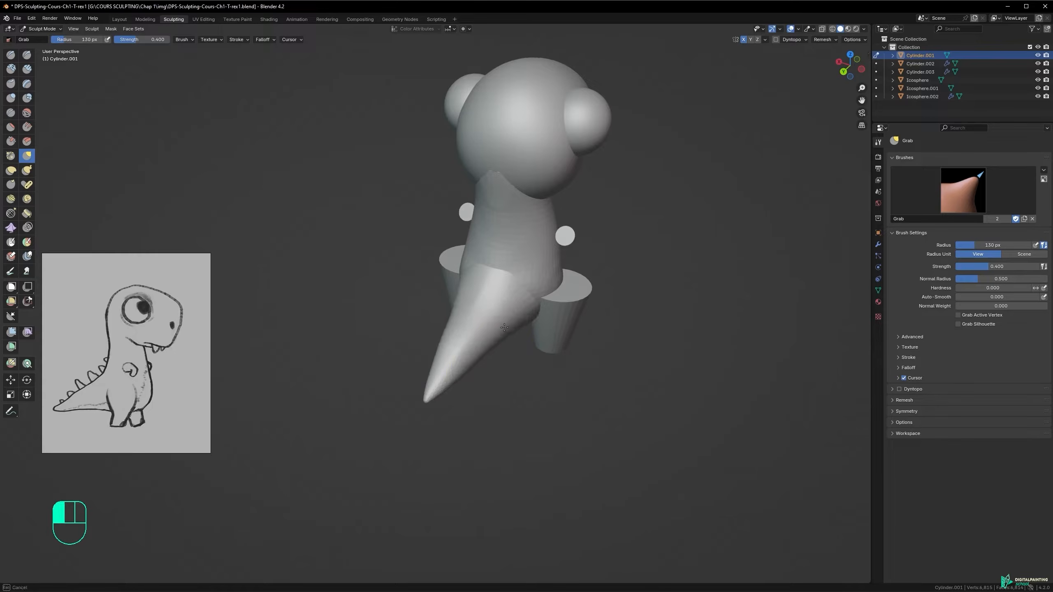
drag(509, 330, 469, 350)
- Try to refine the thin end of the tail with the Grab brush at 72 px and smooth its tip
key(f)
click(472, 362)
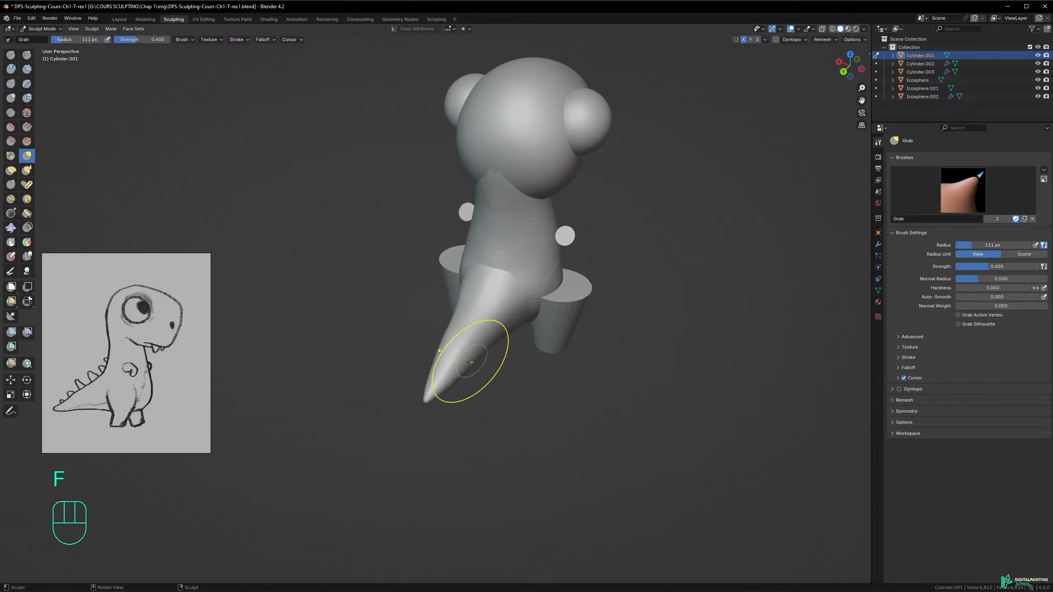
key(f)
click(446, 371)
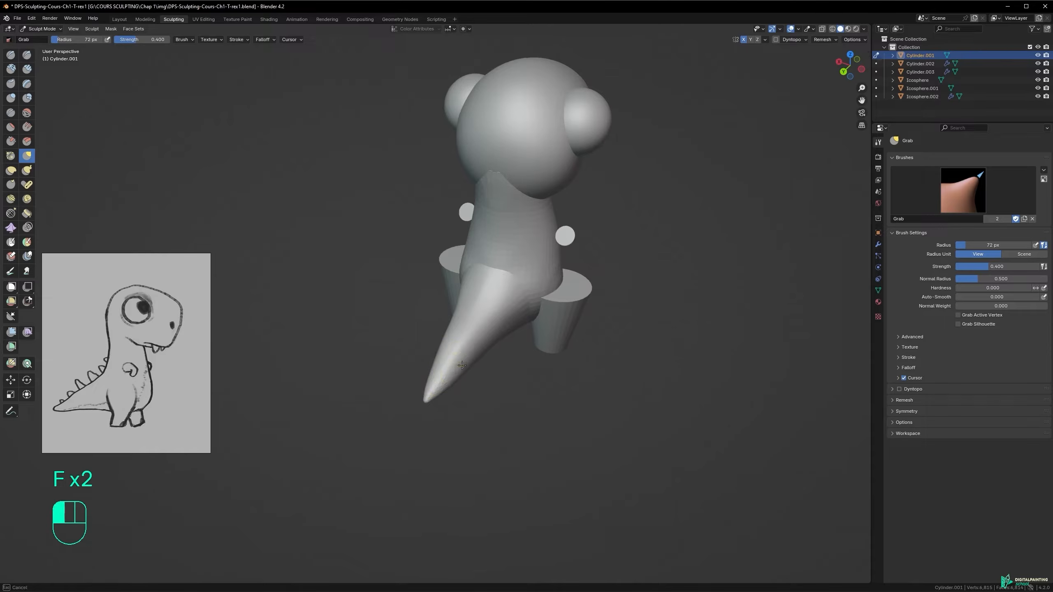
key(ctrl+z)
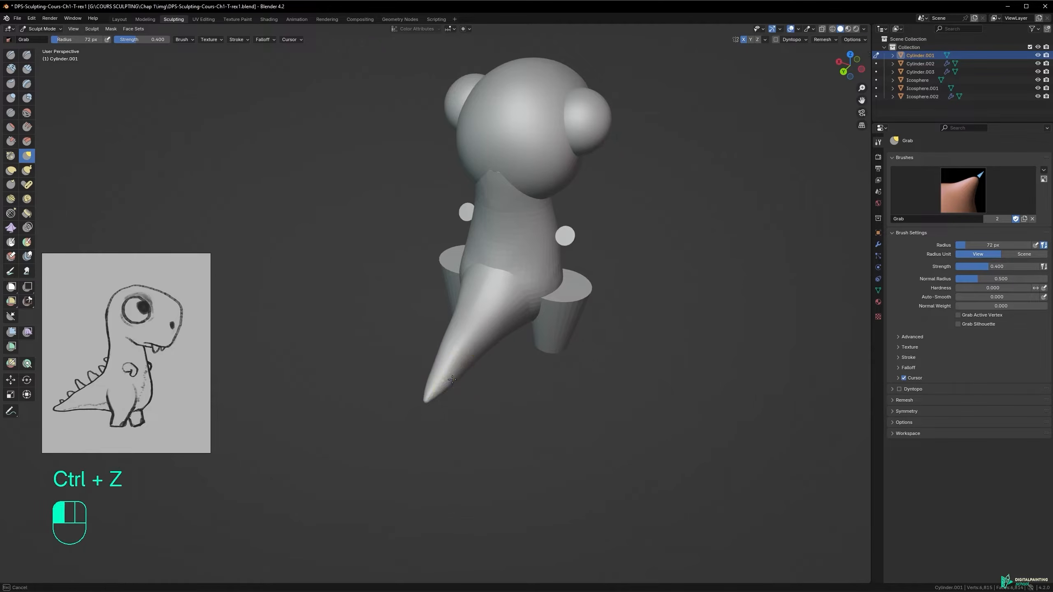
key(ctrl+z)
mouse_move(447, 386)
alt+middle_down()
mouse_move(475, 356)
mouse_move(519, 341)
mouse_move(510, 287)
mouse_move(444, 285)
mouse_move(432, 379)
alt+middle_up()
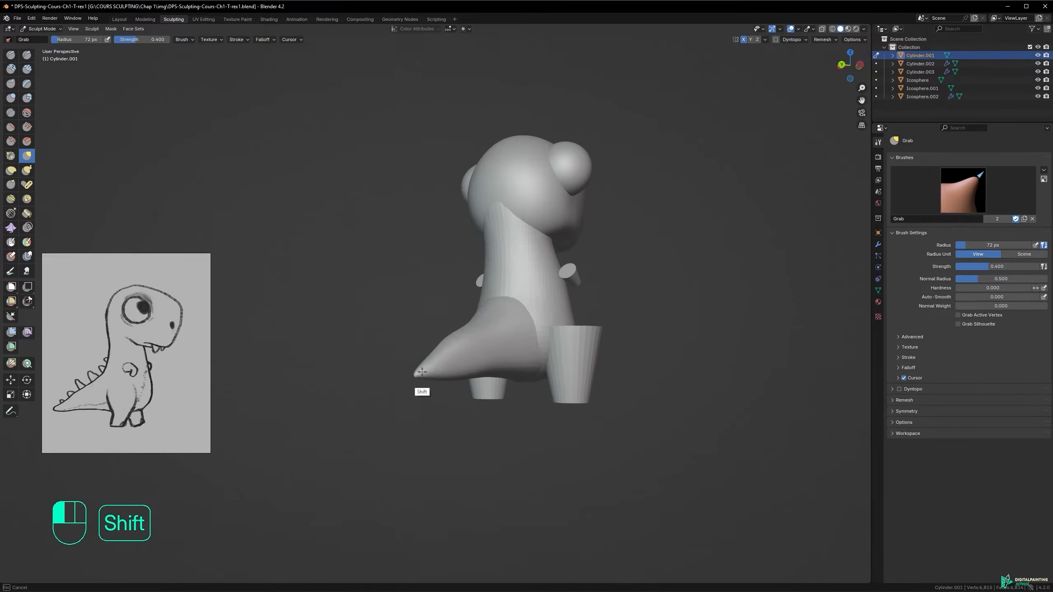
alt+middle_drag(449, 367, 398, 360)
key(ctrl+z)
key(ctrl+z)
- Set the Grab brush radius to 121 px and reshape the side of the tail
mouse_move(456, 311)
alt+middle_down()
mouse_move(540, 348)
mouse_move(481, 351)
mouse_move(536, 322)
mouse_move(576, 346)
mouse_move(538, 332)
alt+middle_up()
key(f)
click(554, 328)
mouse_move(523, 337)
mouse_down()
mouse_move(532, 337)
mouse_move(513, 349)
mouse_up()
alt+middle_drag(517, 314, 456, 306)
alt+shift+middle_drag(560, 290, 503, 298)
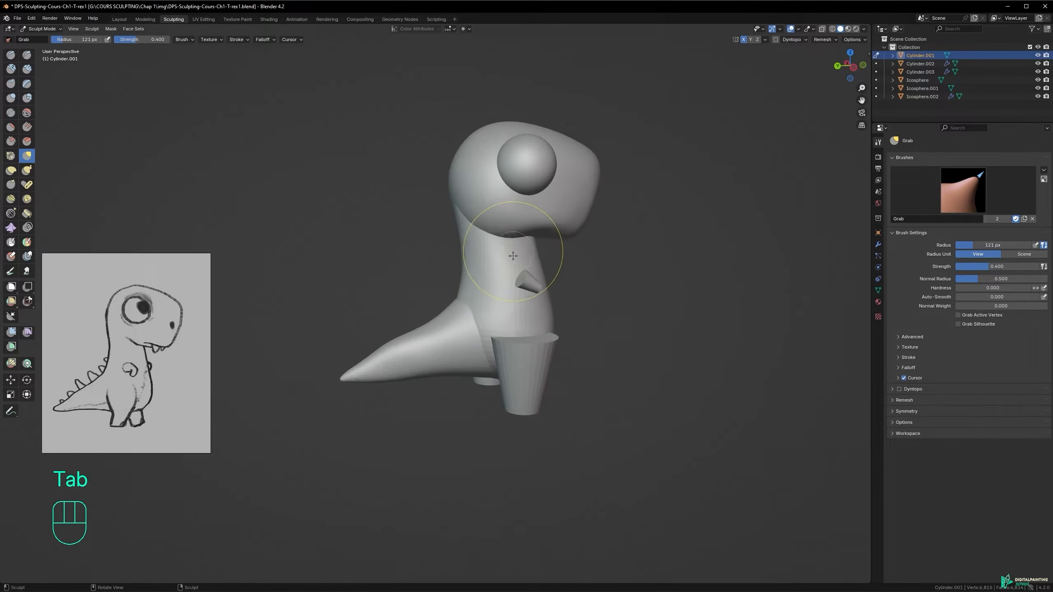
- Return to Object Mode, select the tail and the body, and join them into one object
key(Tab)
click(431, 262)
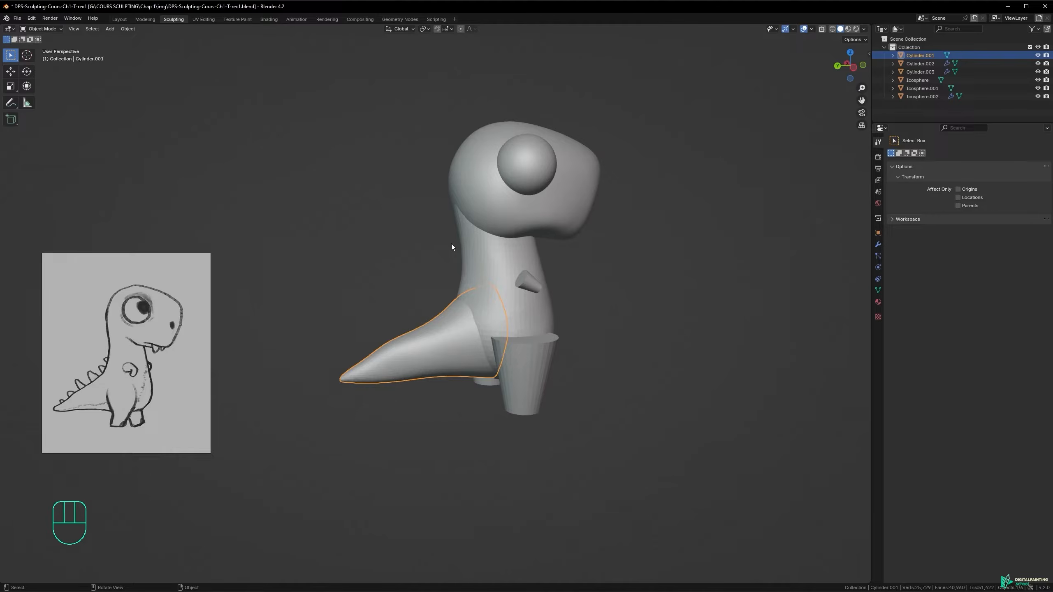
shift+click(498, 287)
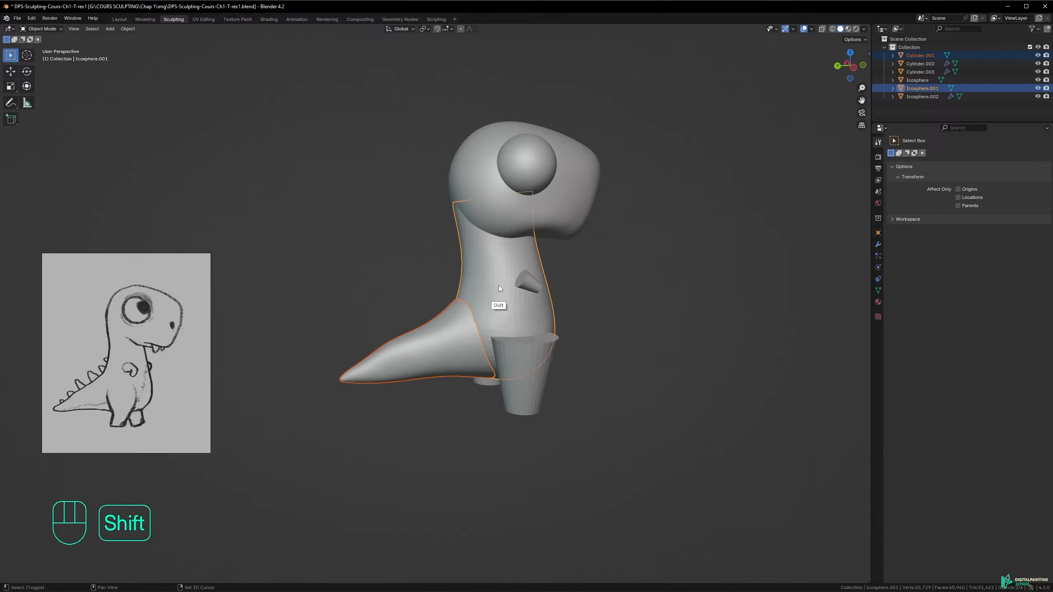
middle_drag(497, 293, 472, 311)
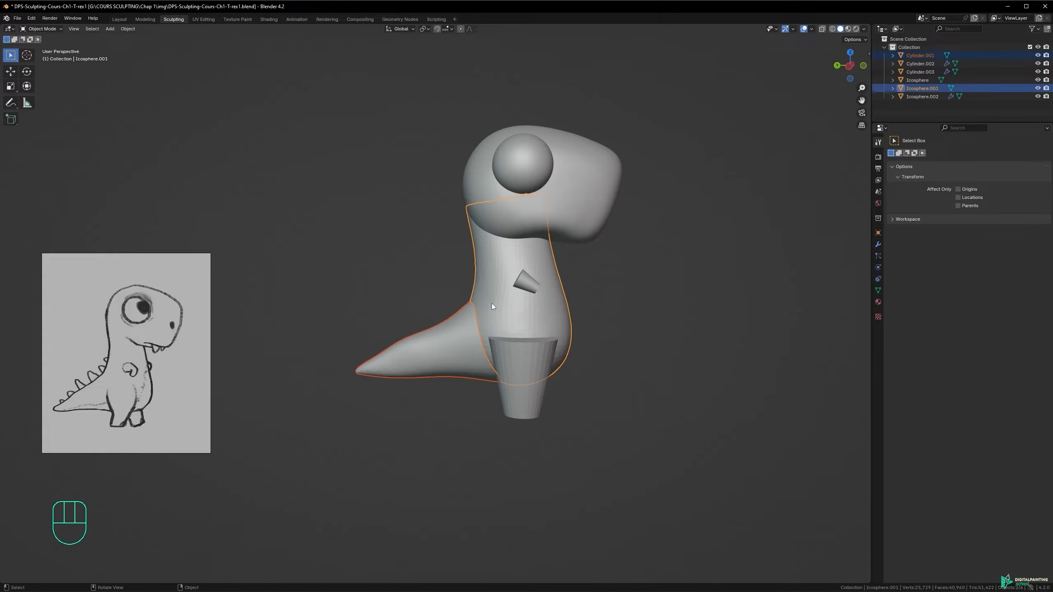
key(ctrl+j)
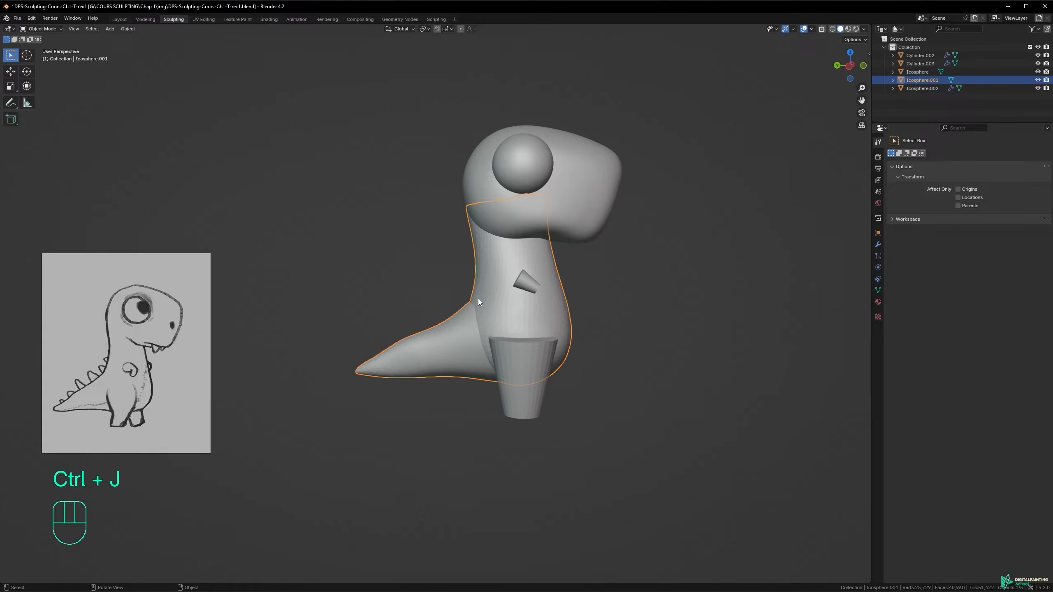
- Remesh the joined body and tail in Sculpt Mode with a voxel size of 0.0555 m
key(Tab)
click(503, 332)
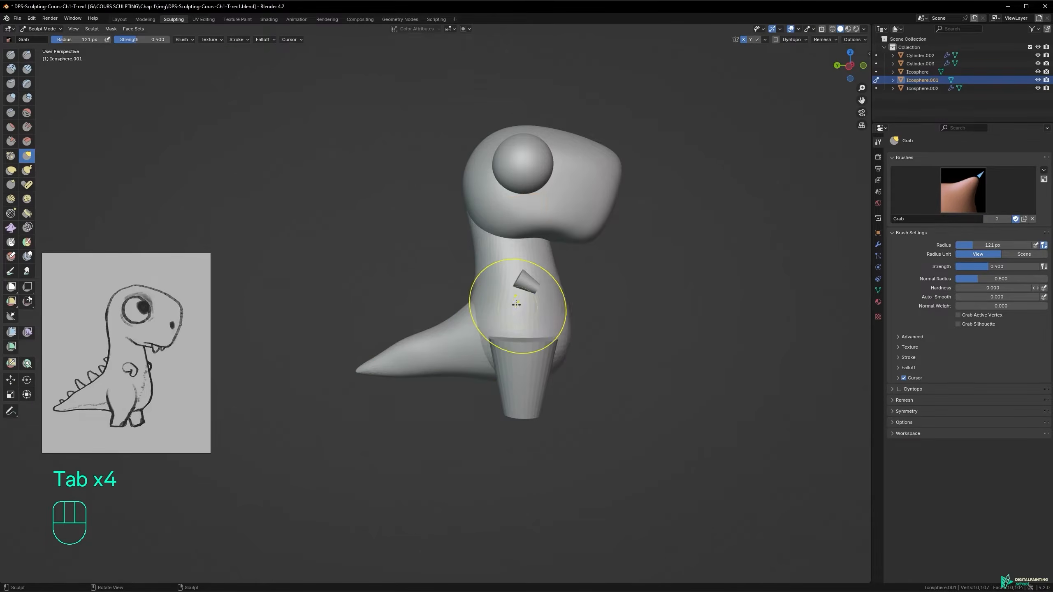
ctrl+alt+middle_drag(508, 294, 517, 265)
key(r)
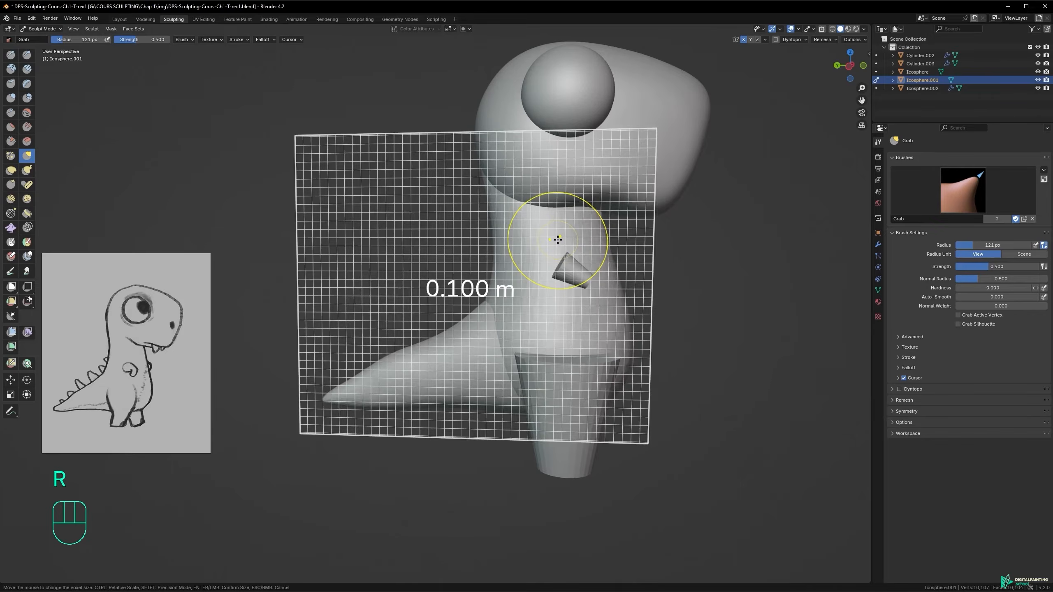
click(593, 244)
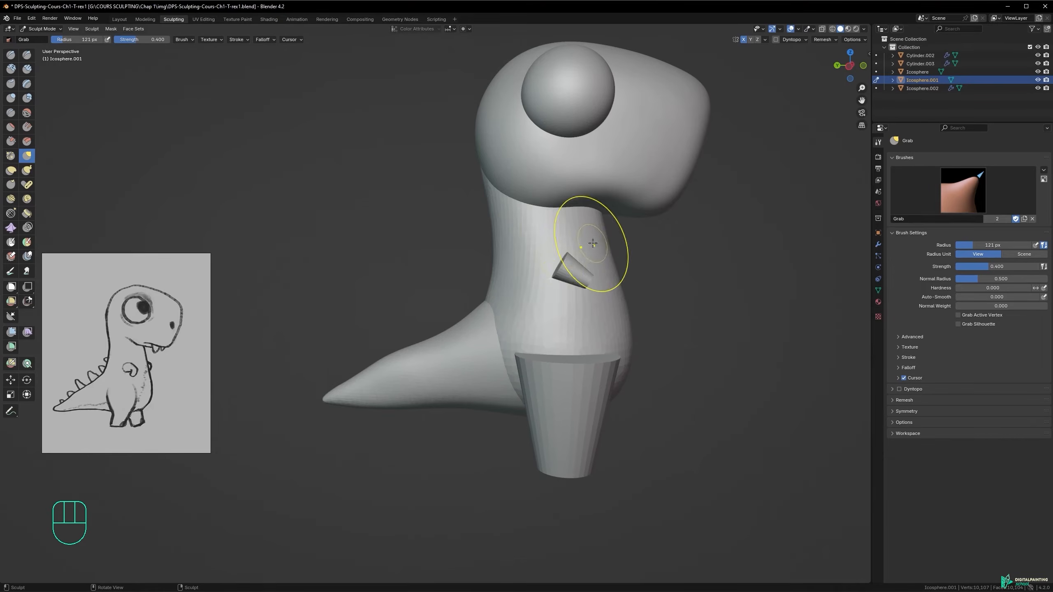
key(ctrl)
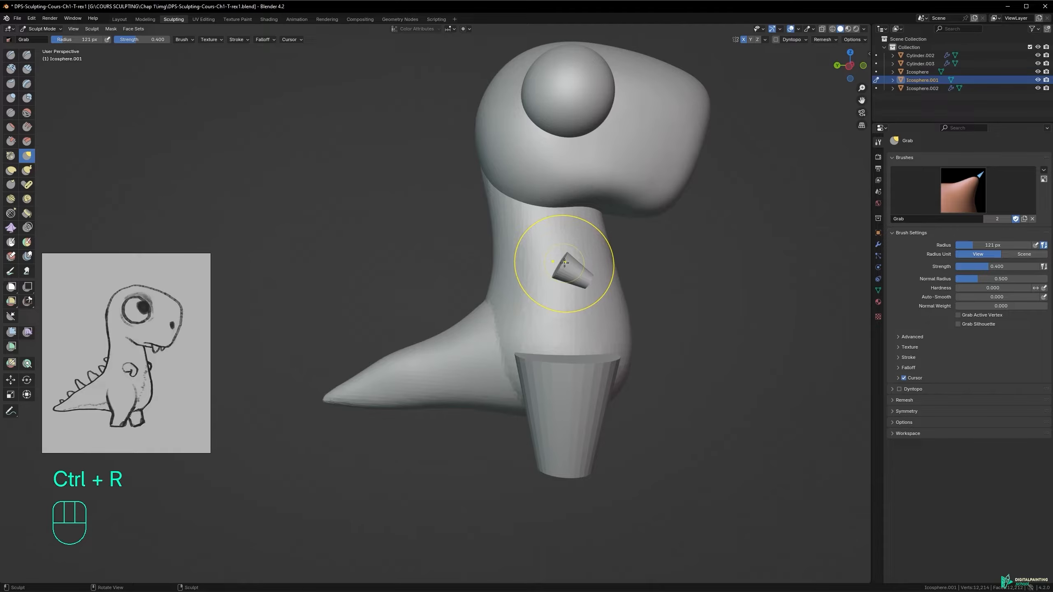
click(824, 41)
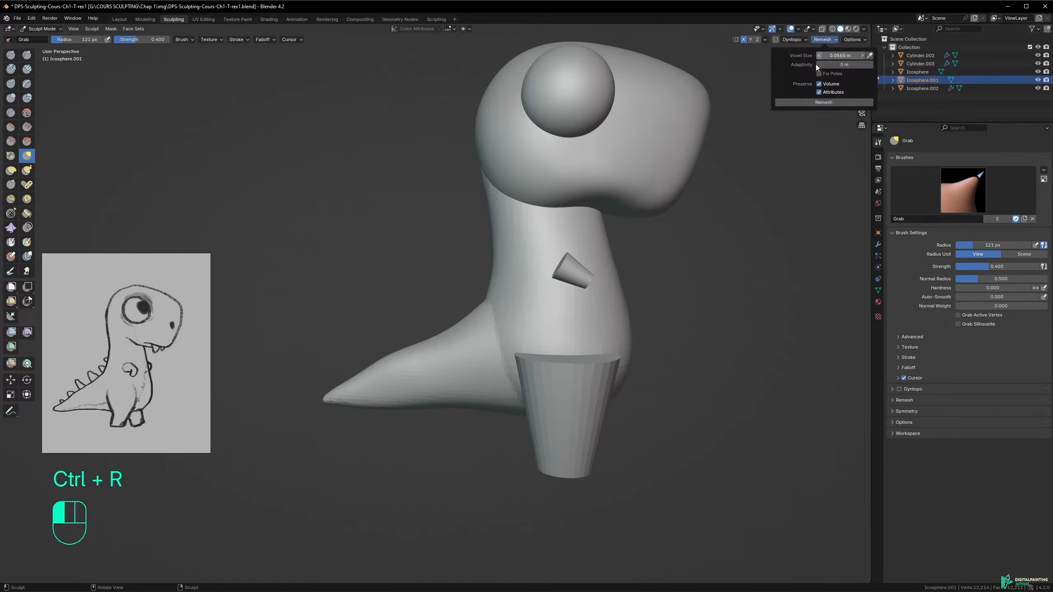
click(815, 103)
- Smooth the seam between the tail and the body all around
mouse_move(508, 280)
alt+middle_down()
mouse_move(572, 278)
mouse_move(543, 256)
mouse_move(524, 289)
mouse_move(556, 297)
mouse_move(547, 286)
alt+middle_up()
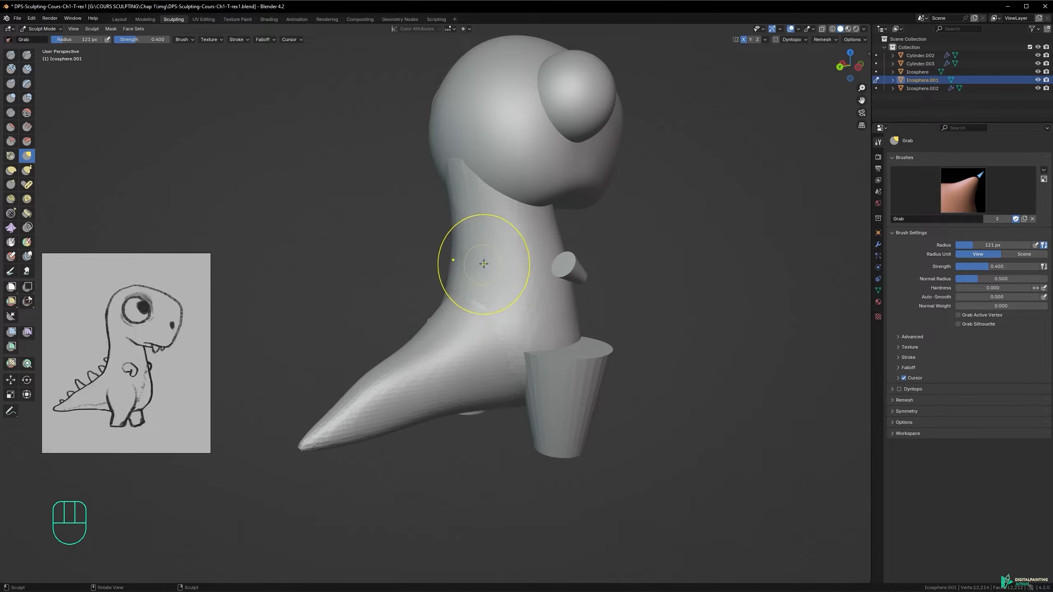
alt+middle_drag(467, 309, 527, 355)
mouse_move(415, 332)
alt+middle_down()
mouse_move(454, 320)
mouse_move(410, 325)
alt+middle_up()
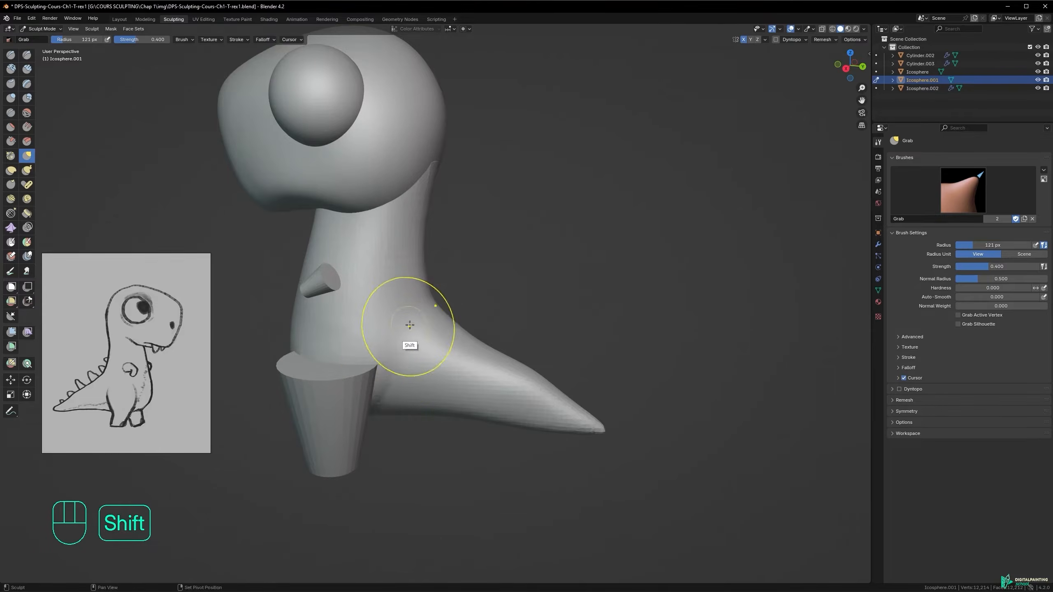
alt+middle_drag(392, 372, 368, 348)
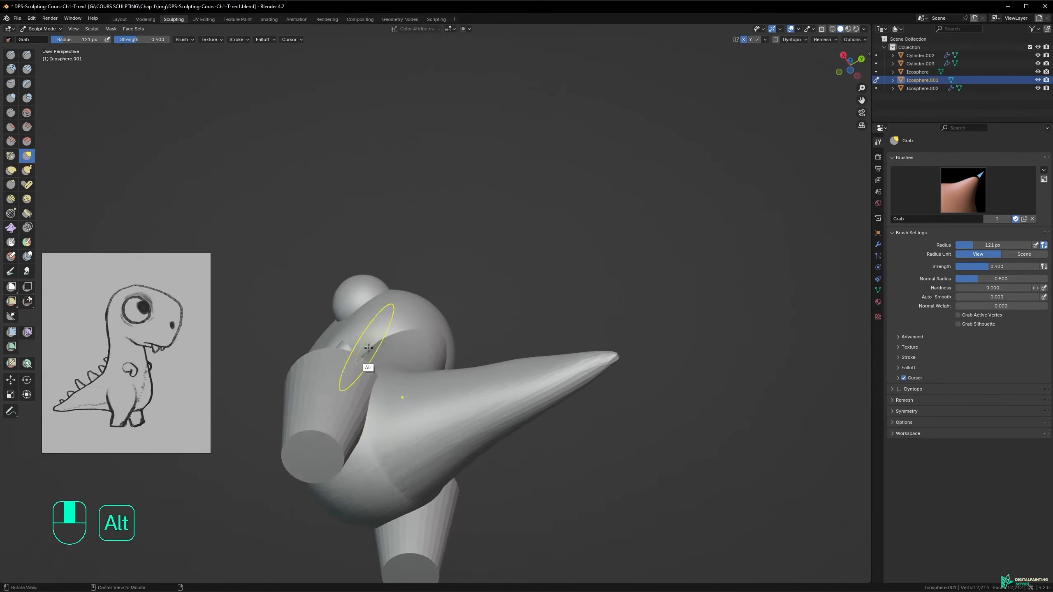
mouse_move(393, 405)
alt+middle_down()
mouse_move(457, 342)
mouse_move(430, 348)
mouse_move(471, 348)
mouse_move(421, 341)
mouse_move(459, 352)
mouse_move(464, 365)
mouse_move(436, 376)
mouse_move(480, 418)
mouse_move(435, 369)
mouse_move(536, 382)
mouse_move(515, 387)
alt+middle_up()
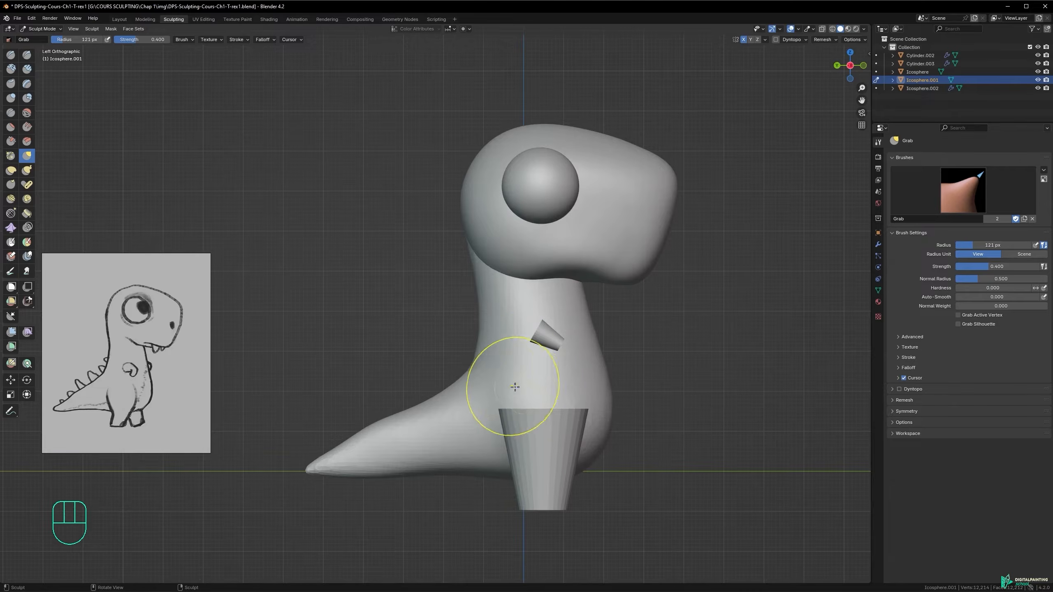
- Refine the back of the neck with the Grab brush at 156 px and the upper edge of the tail at 112 px
key(f)
click(469, 379)
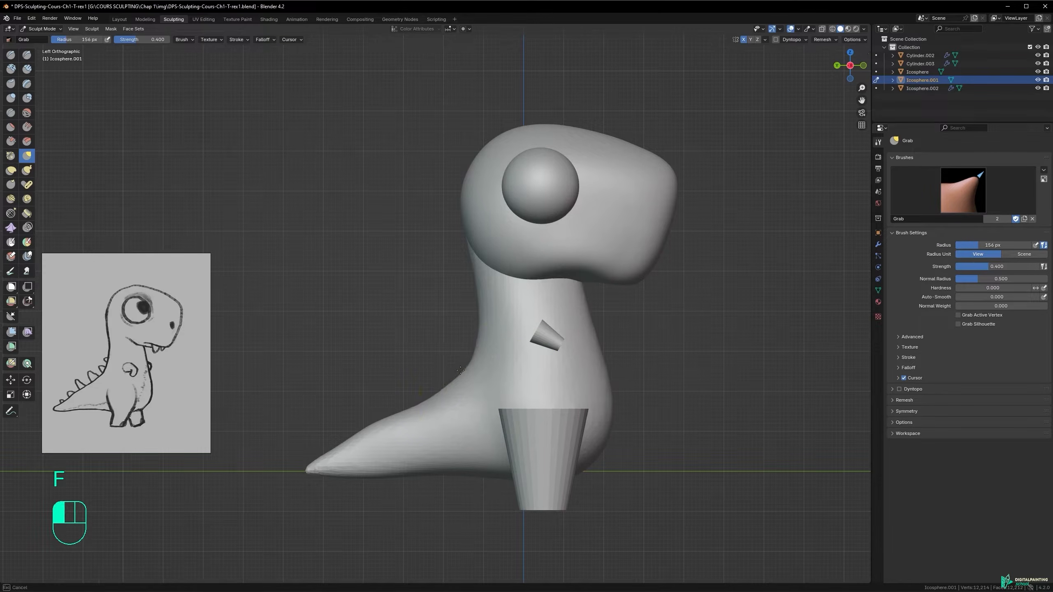
drag(482, 319, 489, 318)
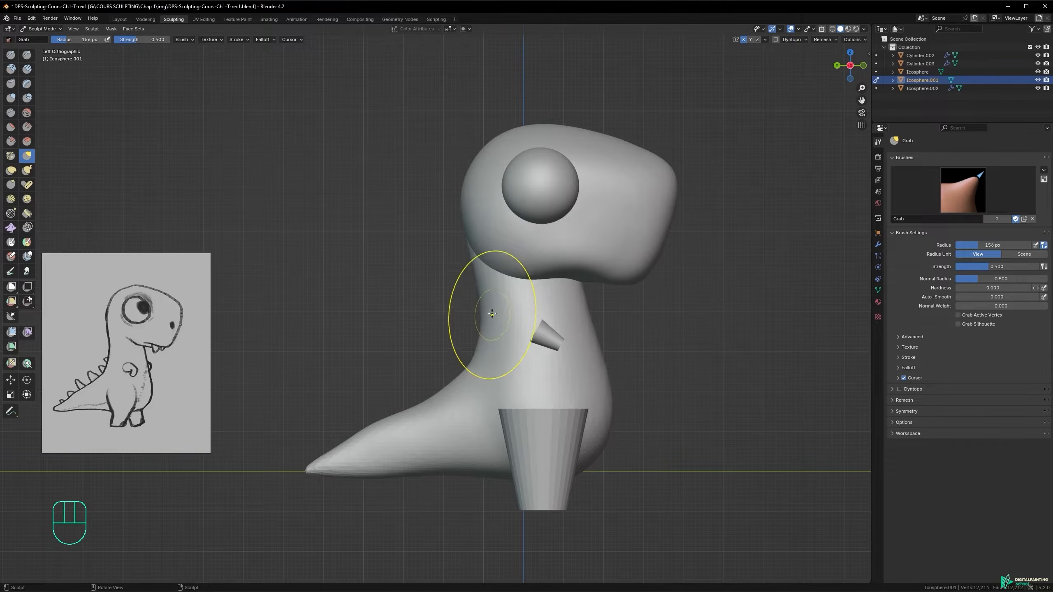
key(f)
drag(338, 445, 339, 451)
drag(380, 423, 432, 401)
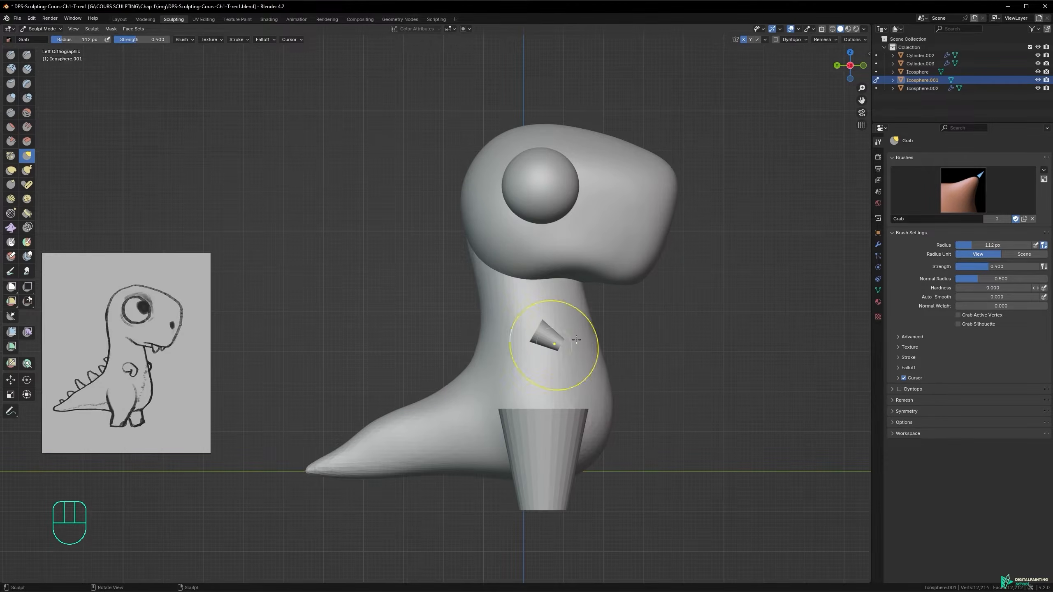
- Return to Object Mode, select the eyes and the head, and move them slightly upward along the Z axis
alt+shift+drag(552, 327, 497, 359)
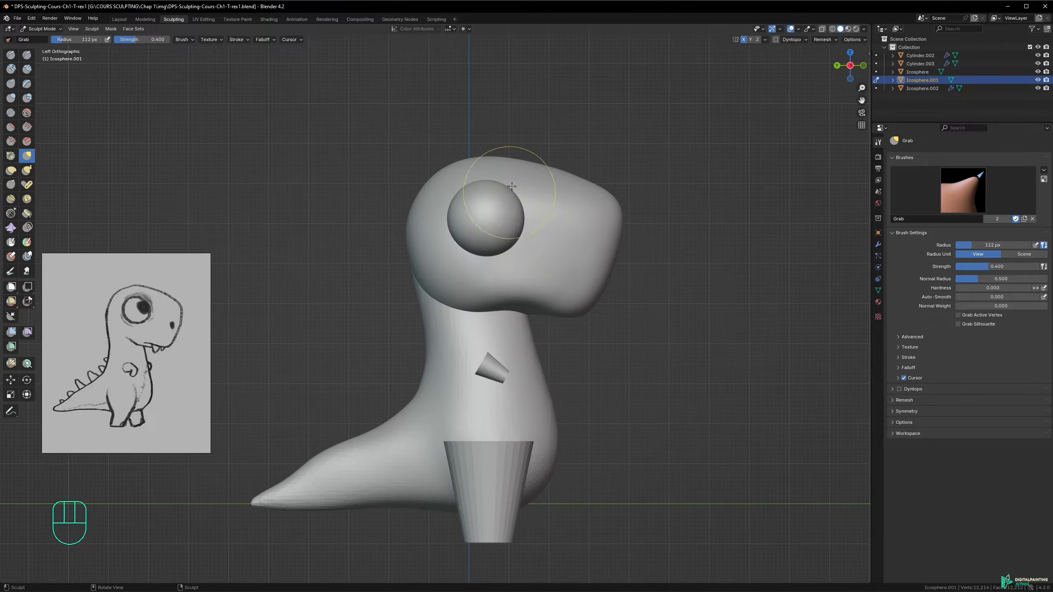
key(Tab)
click(468, 226)
click(558, 247)
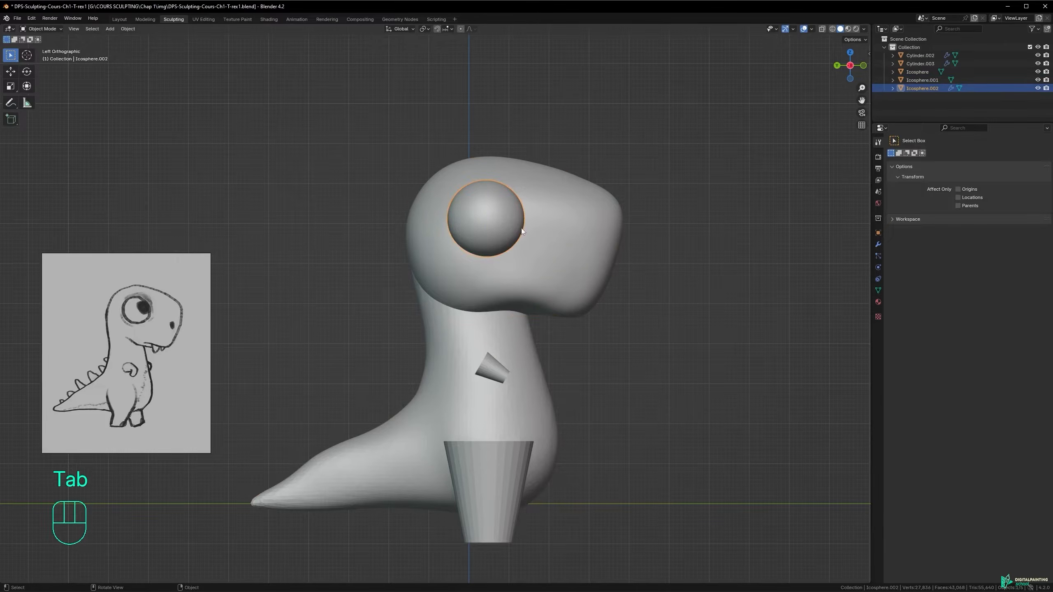
key(g)
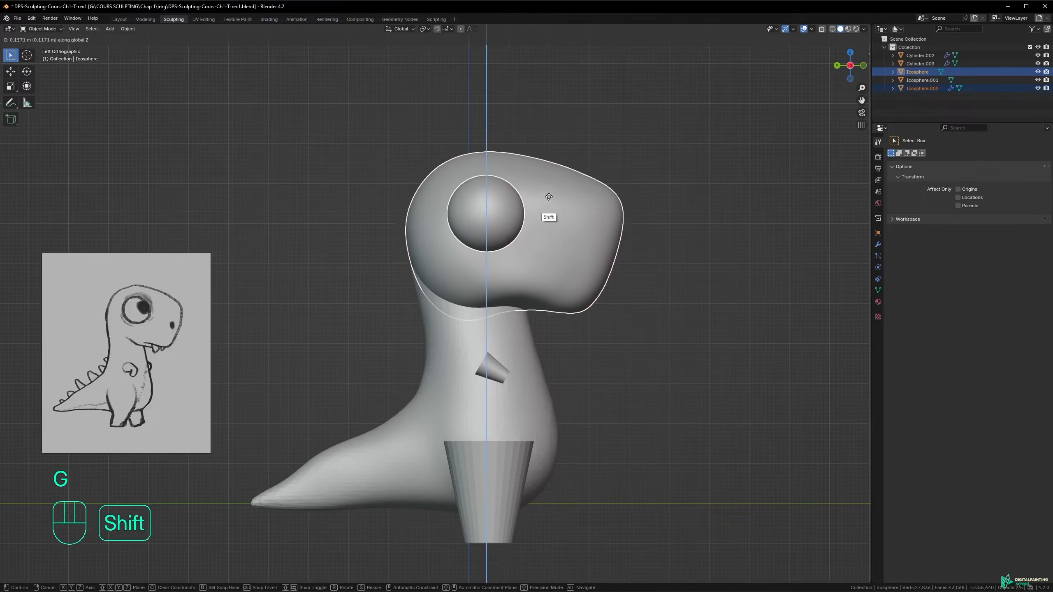
click(540, 169)
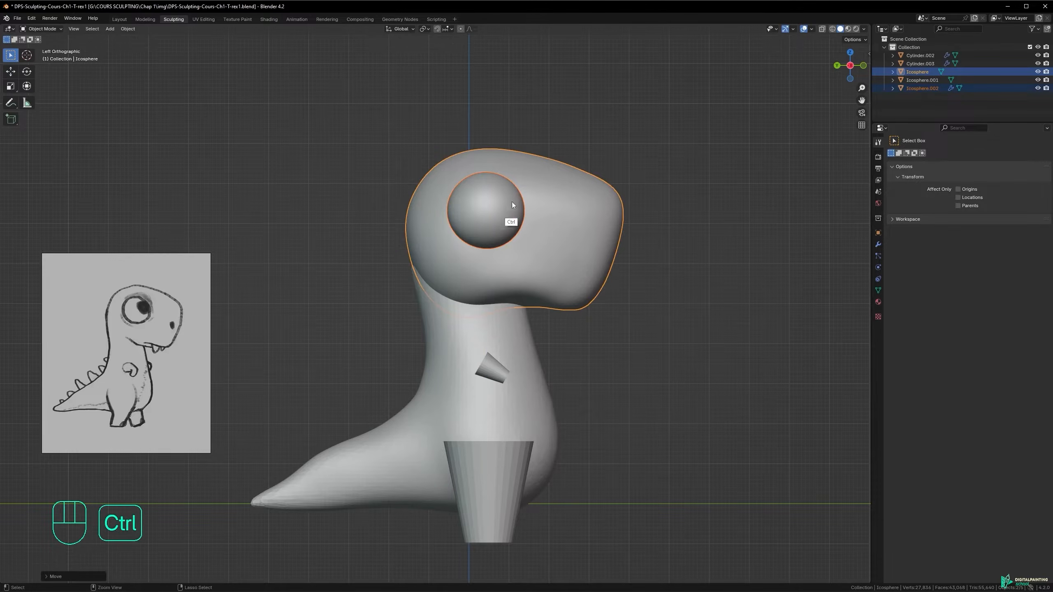
key(ctrl+z)
key(ctrl+shift+z)
- Move the head and eyes slightly backward along the Y axis, then deselect them
click(652, 170)
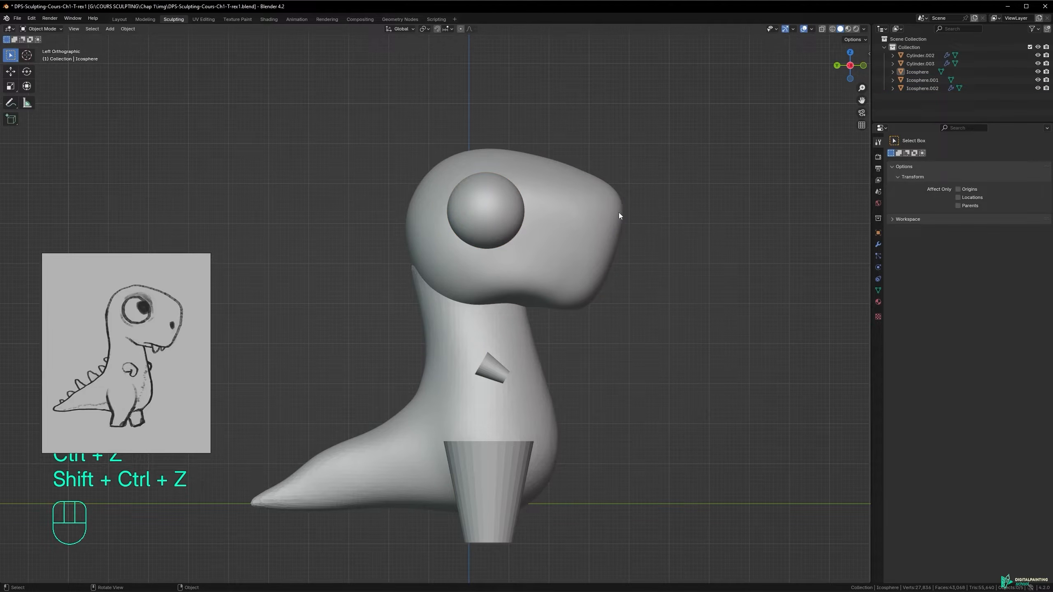
click(490, 218)
shift+click(543, 235)
key(g)
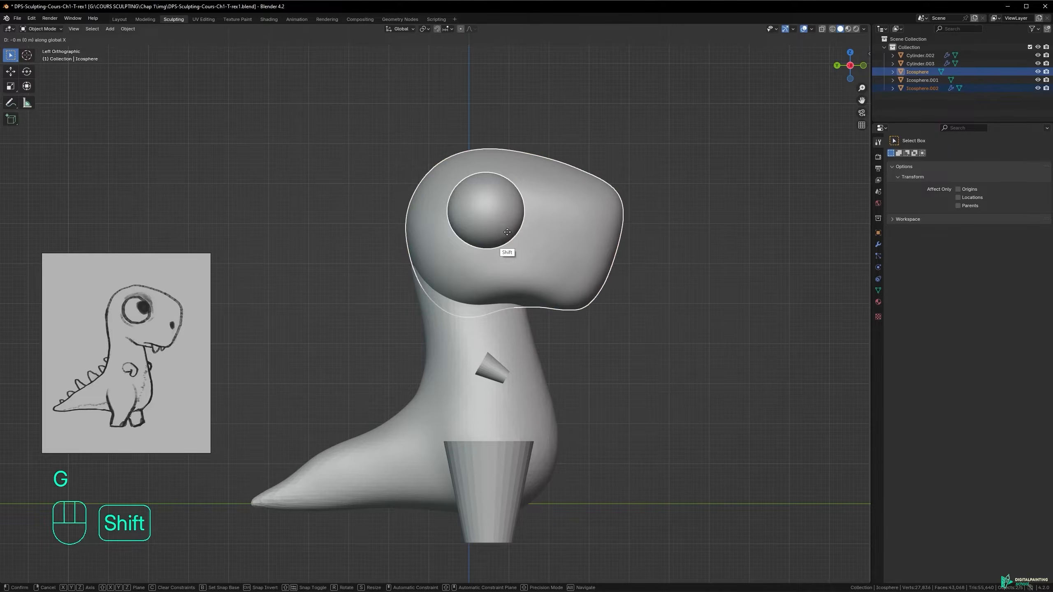
key(y)
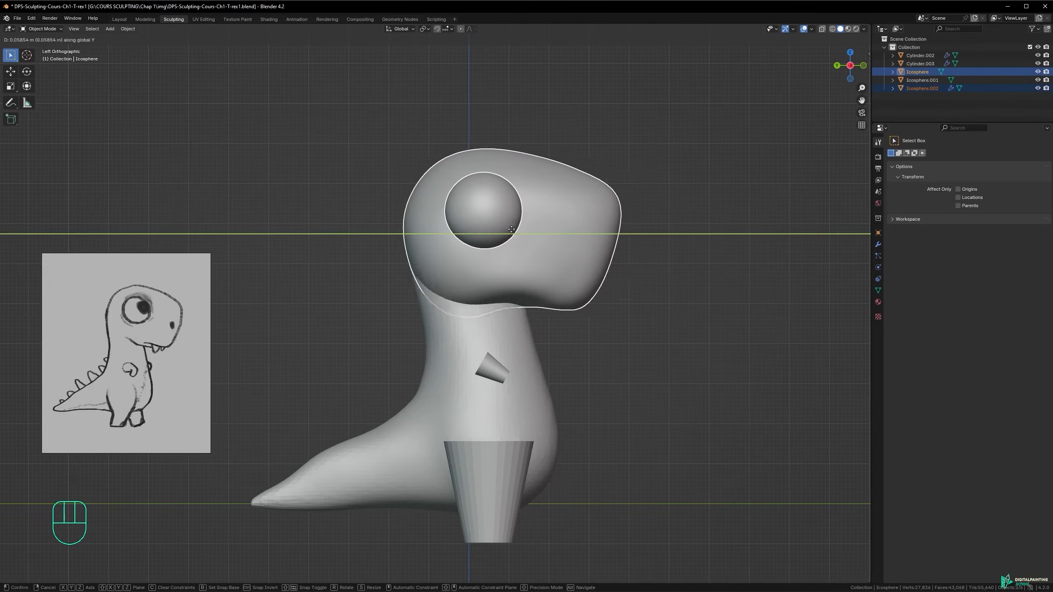
click(516, 231)
click(611, 153)
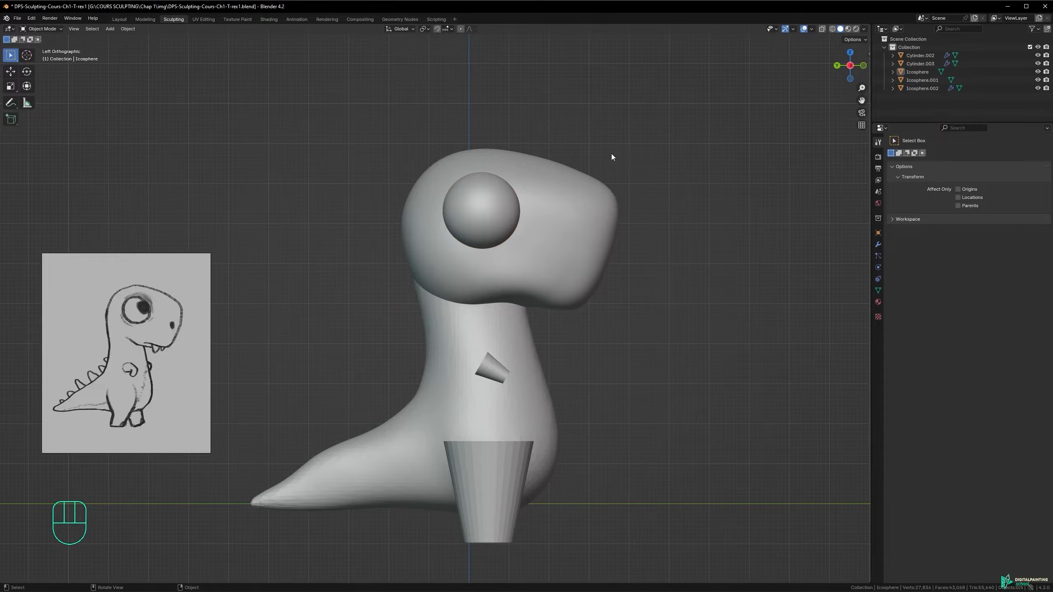
- Check the model from behind and save the file
alt+drag(445, 199, 445, 269)
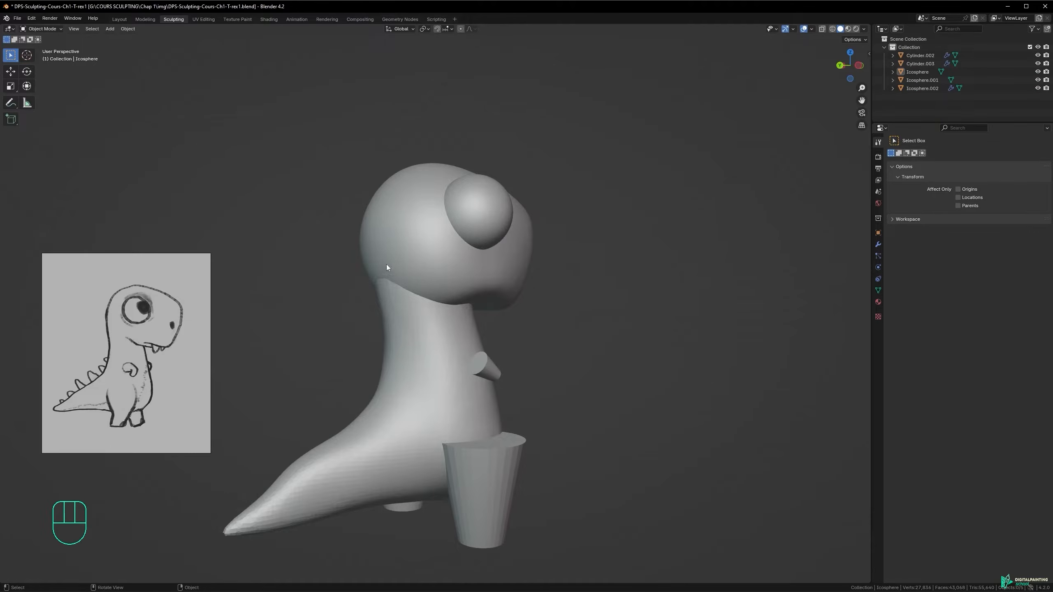
alt+middle_drag(449, 291, 411, 289)
alt+shift+middle_drag(490, 309, 429, 315)
key(ctrl+s)
- Add a UV sphere with 32 segments and 32 rings in the side view
mouse_move(429, 314)
alt+middle_down()
mouse_move(444, 292)
mouse_move(434, 308)
alt+middle_up()
middle_drag(441, 333, 460, 283)
key(Tab)
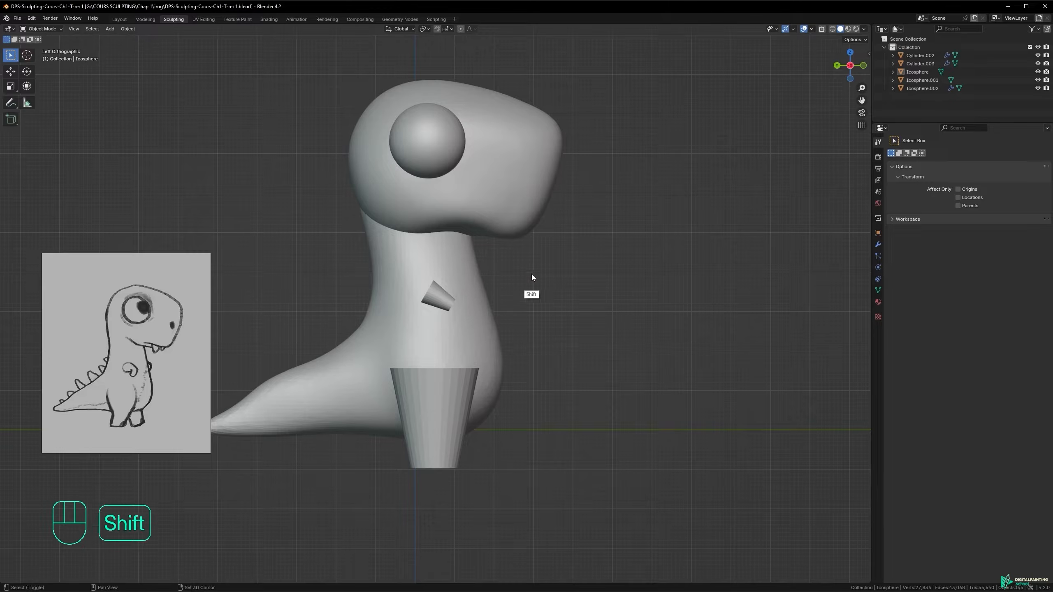
key(shift+a)
mouse_move(520, 275)
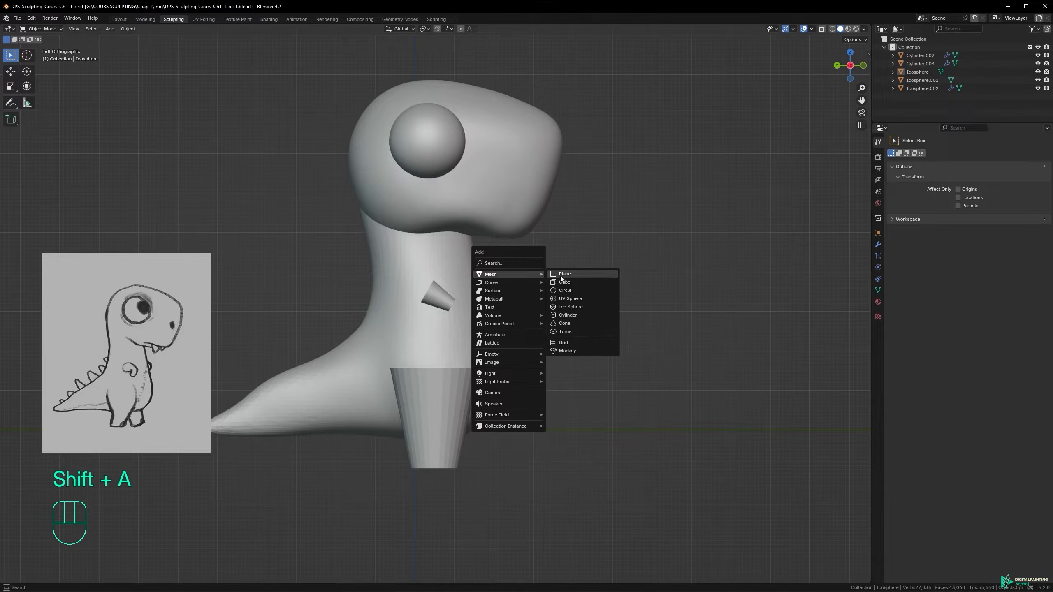
click(574, 299)
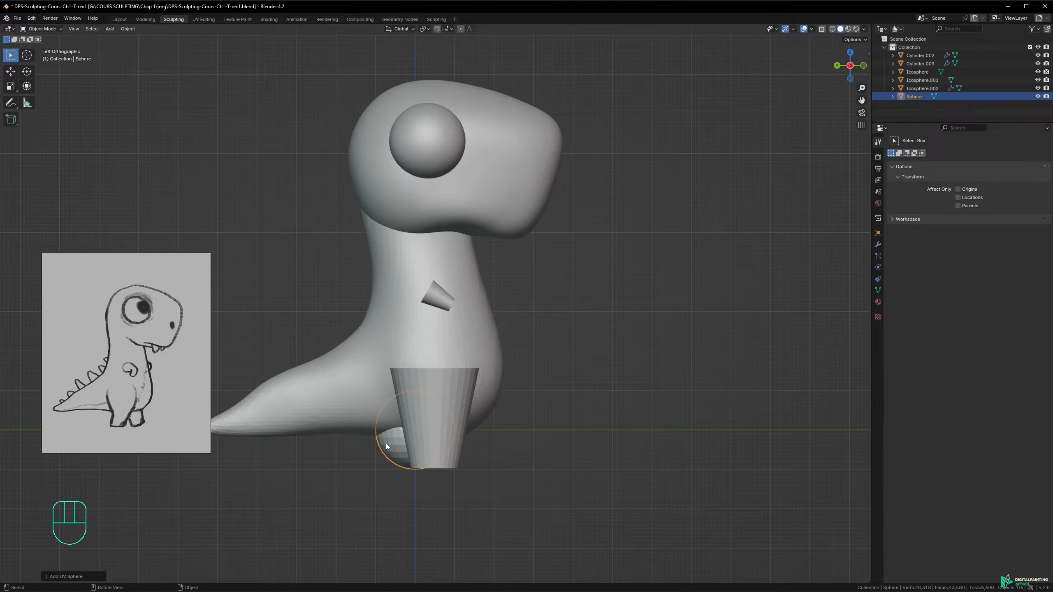
click(81, 576)
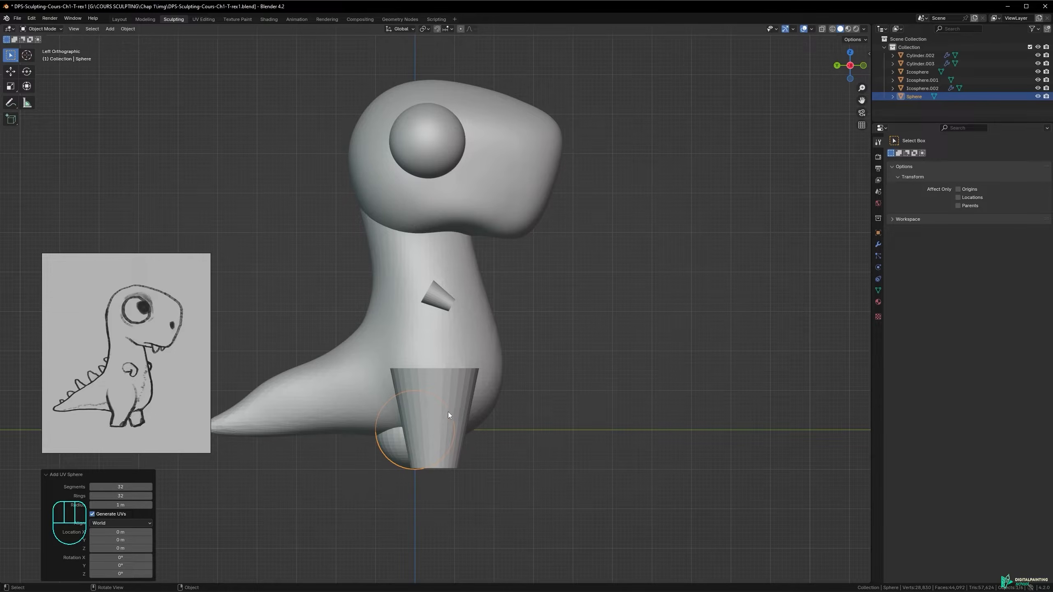
- Move the new sphere up into the underside of the head, below the snout
key(g)
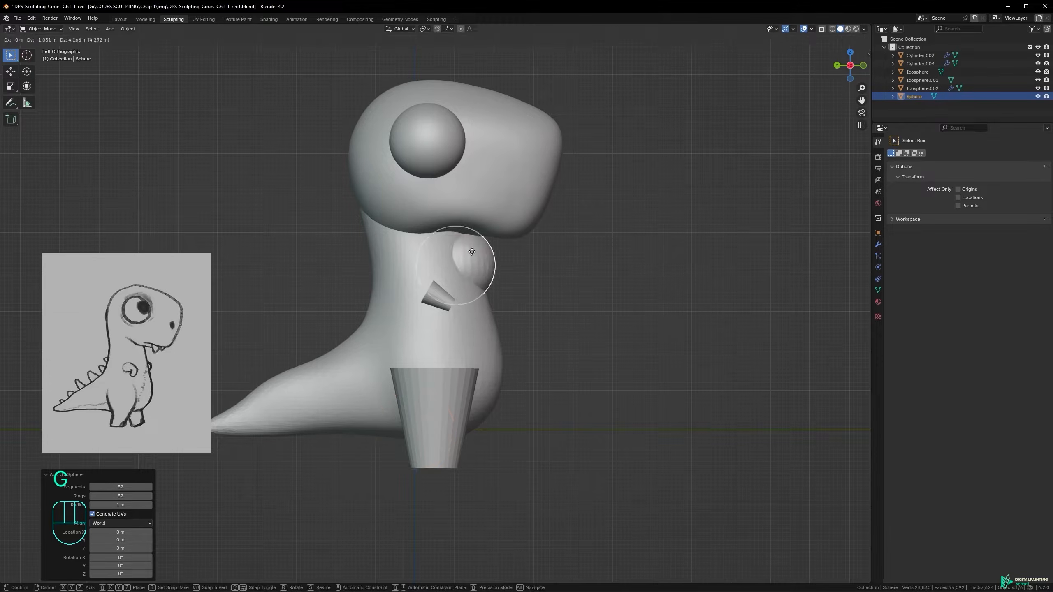
click(479, 215)
key(g)
click(486, 221)
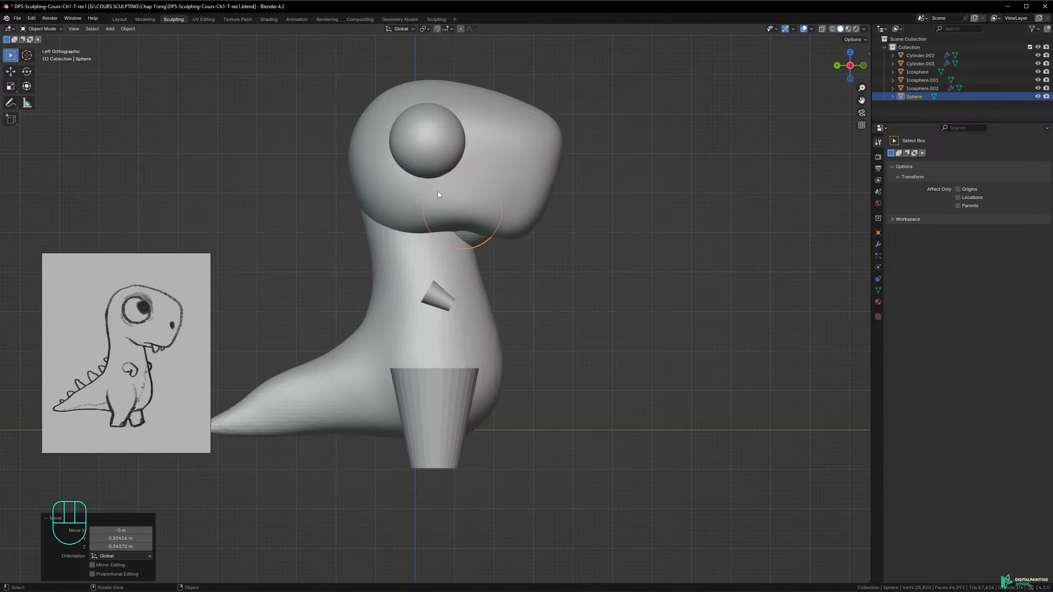
- Switch the sphere to Sculpt Mode, enable X symmetry and turn on X-ray to see it through the head
key(ctrl+Tab)
click(481, 274)
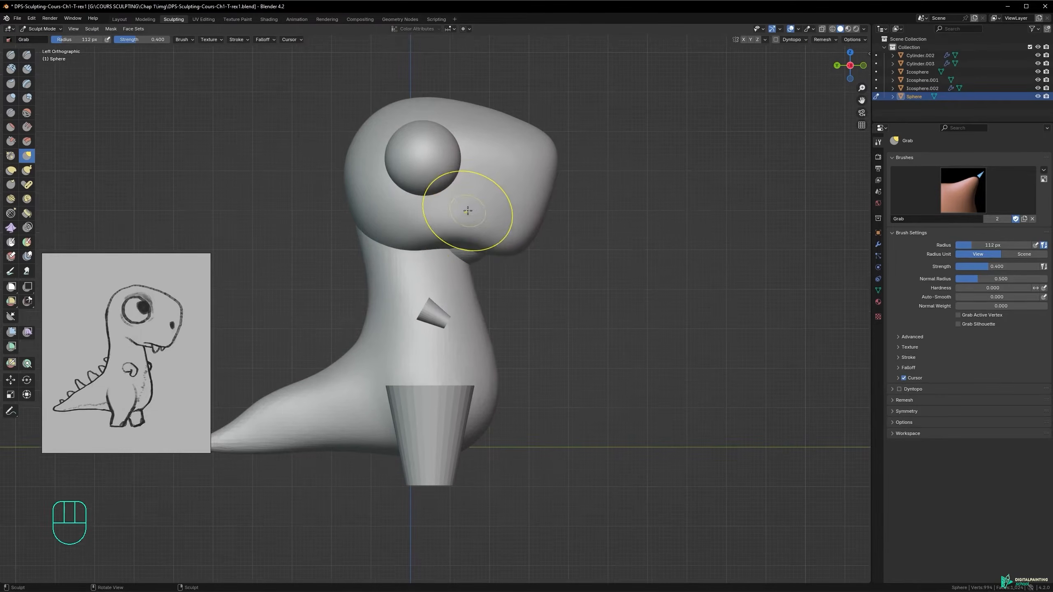
mouse_move(473, 213)
ctrl+middle_down()
mouse_move(489, 172)
mouse_move(464, 241)
ctrl+middle_up()
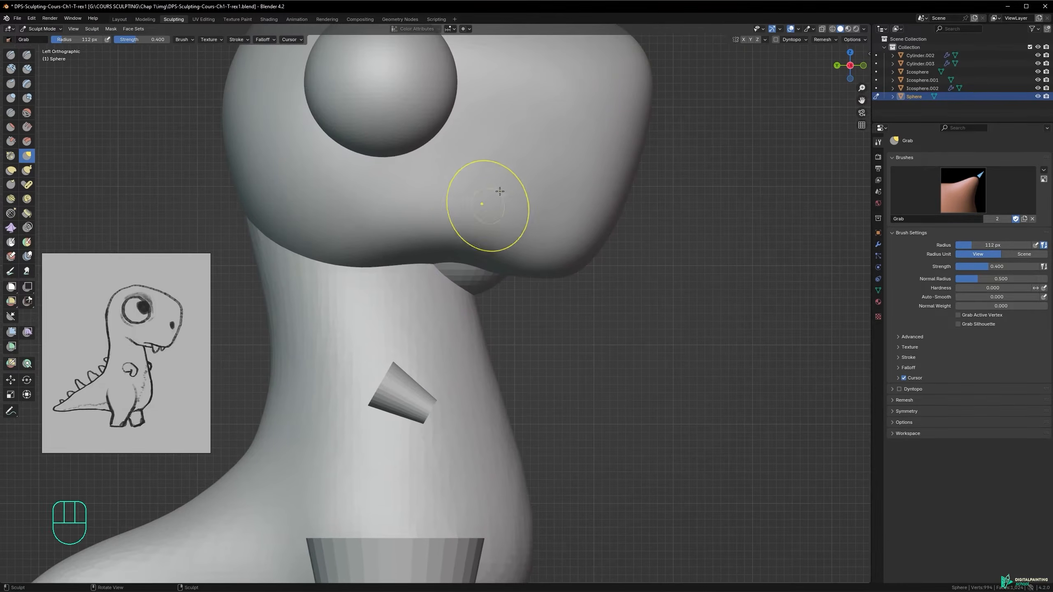
key(f)
click(472, 212)
drag(477, 195, 470, 211)
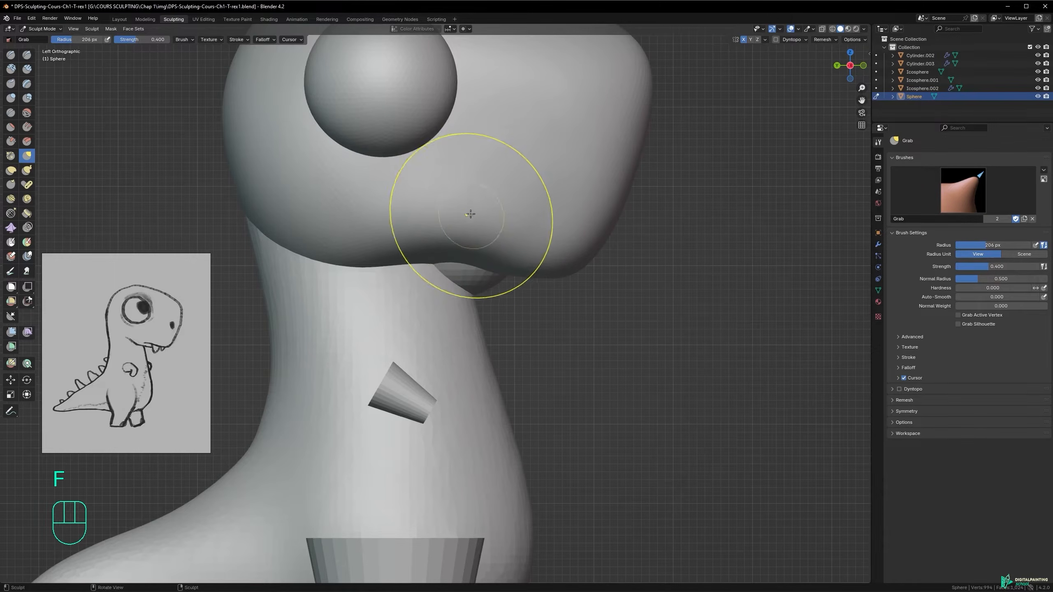
key(alt+z)
- Push down the top of the sphere with a large Grab brush, then reduce the radius to 162 px for its underside
key(f)
click(618, 165)
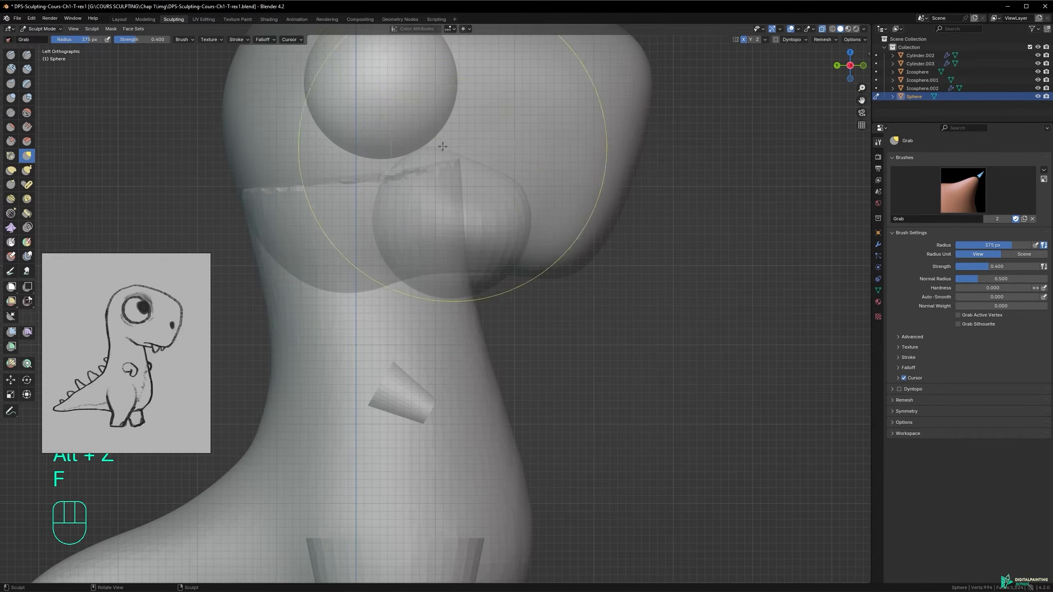
key(f)
click(439, 203)
mouse_move(508, 228)
mouse_down()
mouse_move(477, 275)
mouse_move(447, 288)
mouse_up()
key(f)
click(462, 298)
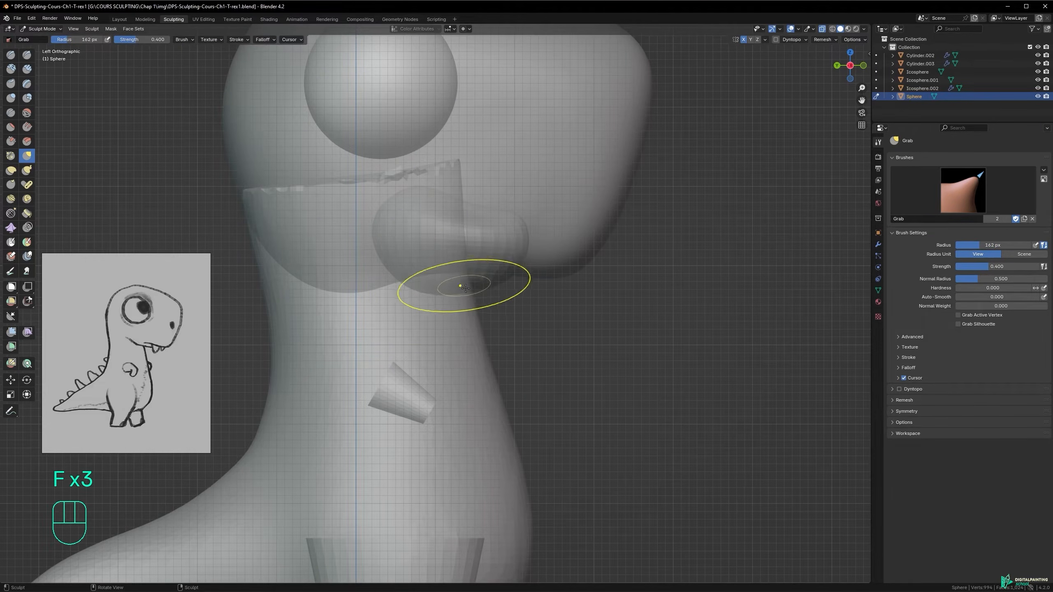
- Extend the back of the jaw sphere toward the neck and flatten its top in the side view using the Grab brush
key(f)
click(522, 293)
mouse_move(395, 267)
mouse_down()
mouse_move(377, 273)
mouse_move(366, 234)
mouse_up()
key(f)
click(481, 211)
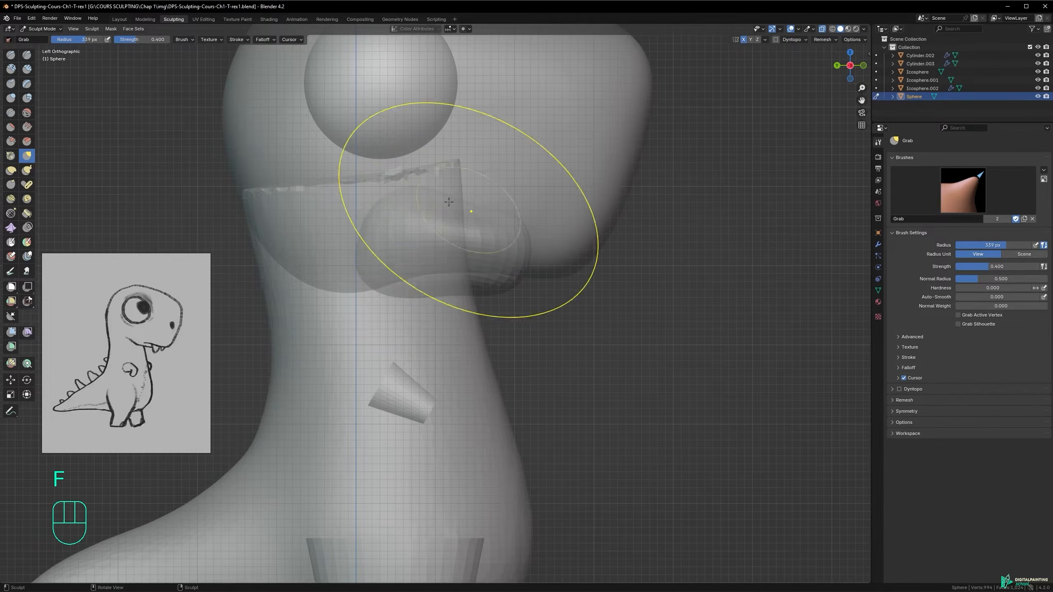
key(f)
click(444, 218)
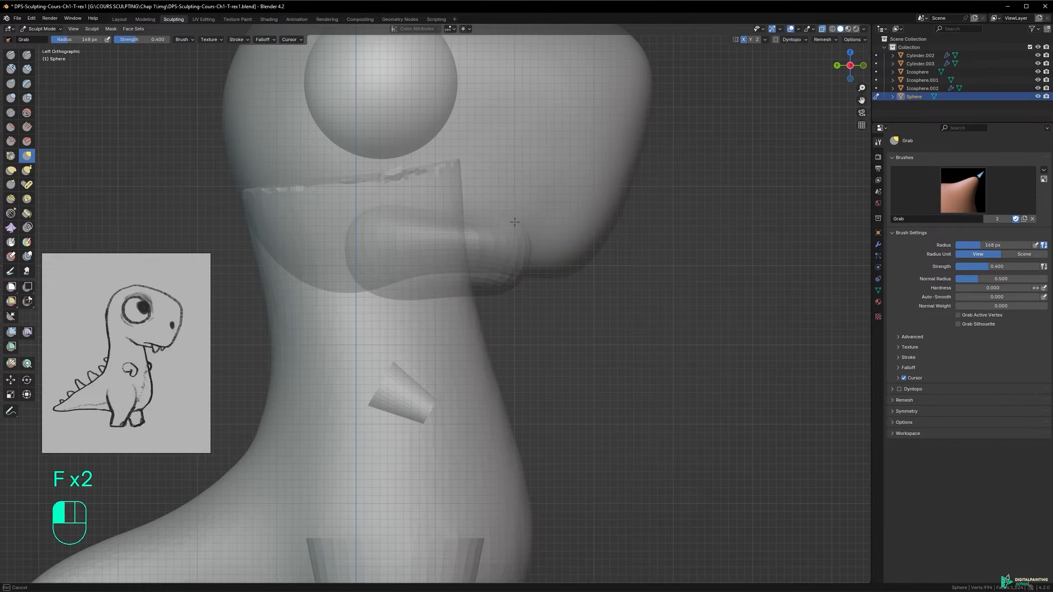
- Push the jaw's underside up with a 296 px Grab brush, then refine its front end with a 190 px radius
key(f)
click(477, 245)
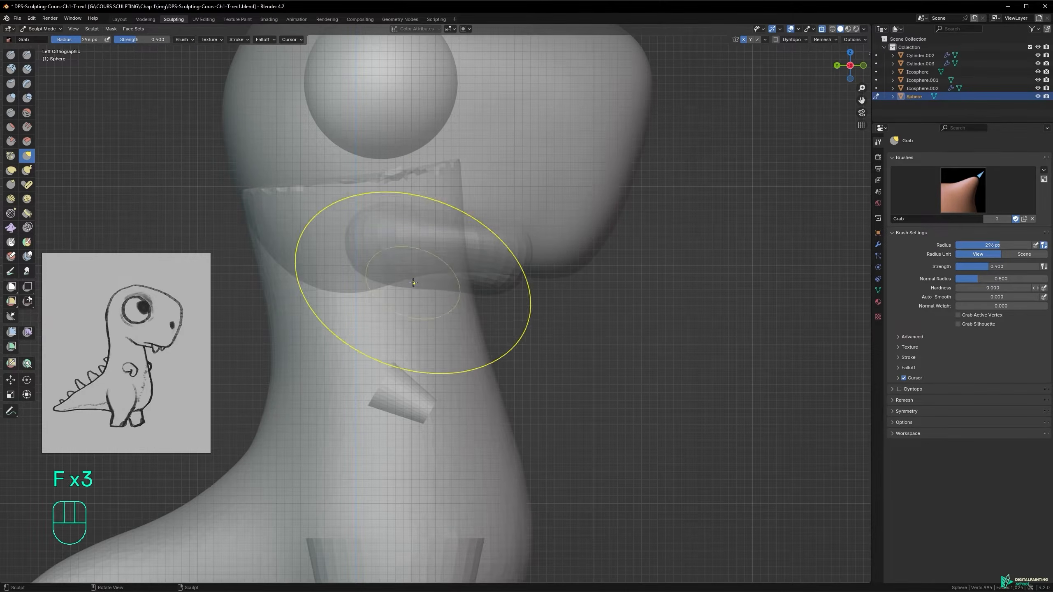
key(f)
click(494, 290)
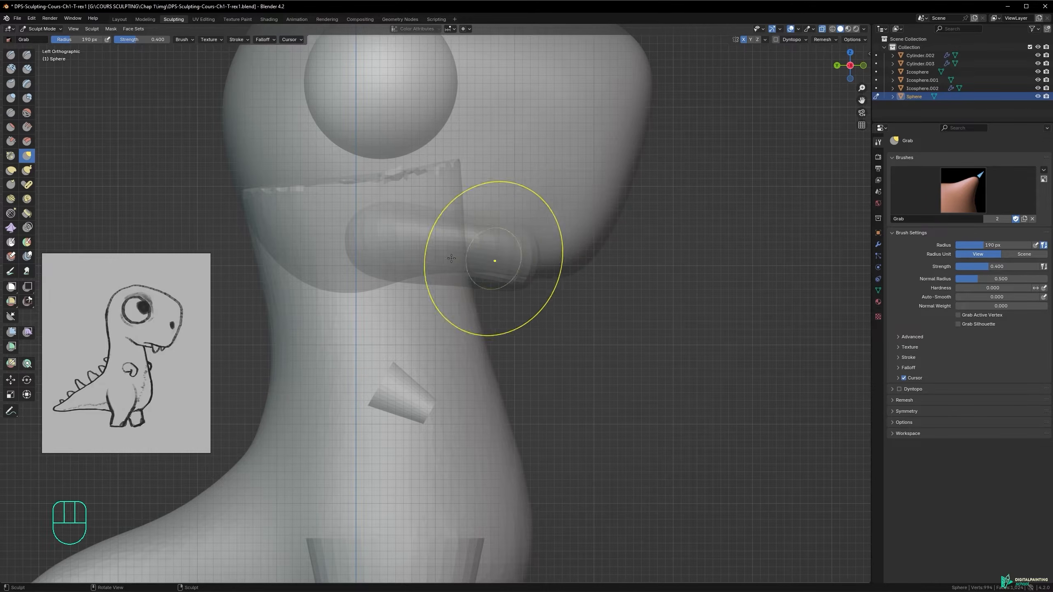
- Shape the sides of the jaw from the front view with a 309 px Grab brush
alt+middle_drag(461, 235, 556, 235)
key(f)
click(512, 231)
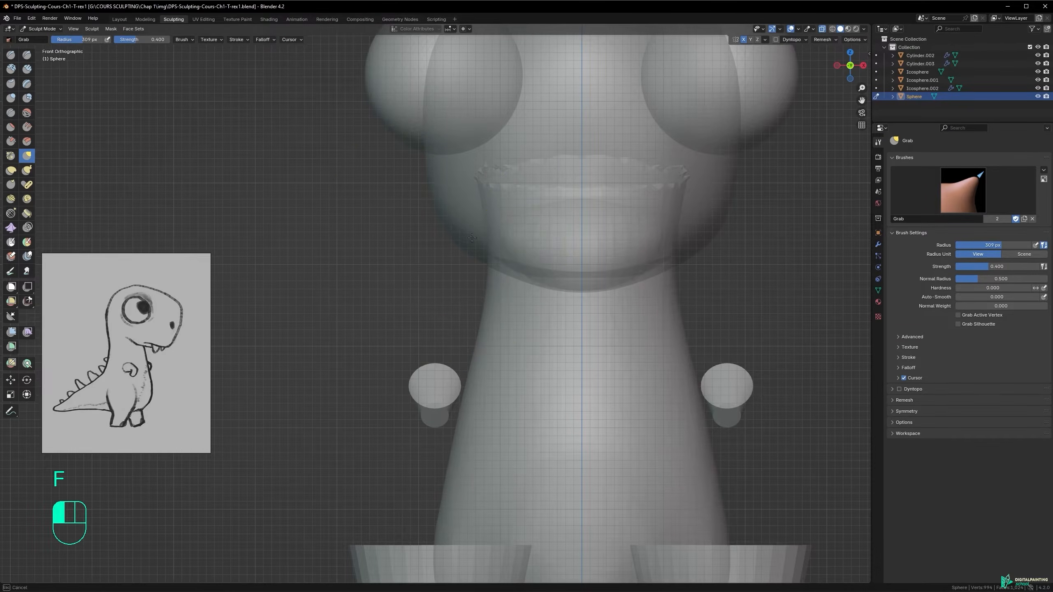
alt+middle_drag(447, 269, 555, 251)
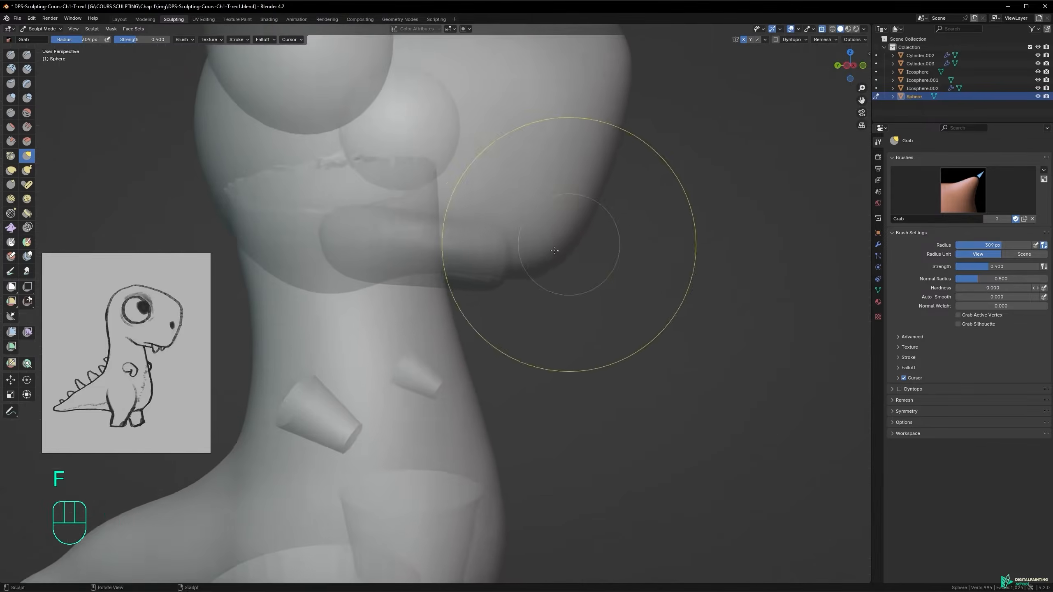
- Turn off X-ray and save the file
key(alt+z)
alt+middle_drag(438, 266, 442, 287)
key(ctrl+s)
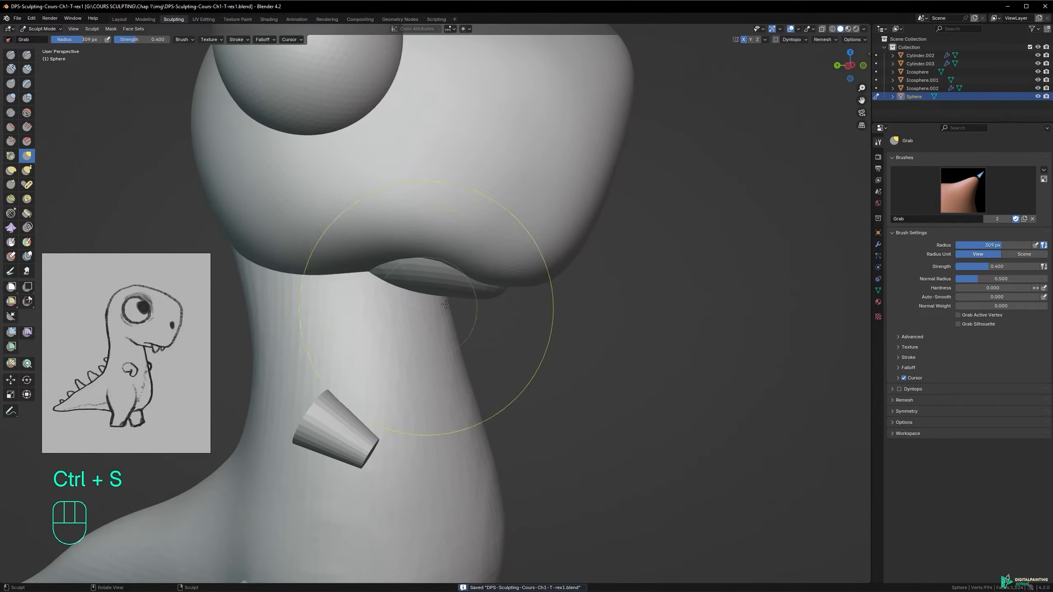
shift+middle_drag(423, 242, 517, 239)
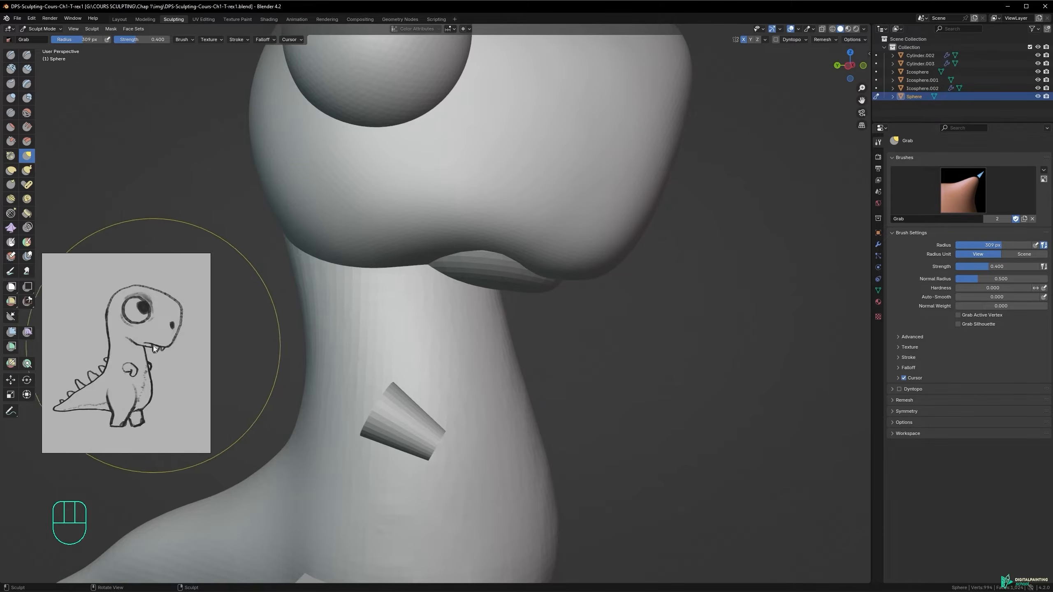
- Pull the jaw's side corners inward from below with a 244 px Grab brush to round its outline
mouse_move(472, 273)
alt+middle_down()
mouse_move(531, 220)
mouse_move(448, 199)
alt+middle_up()
key(f)
click(558, 252)
alt+middle_drag(515, 246, 471, 232)
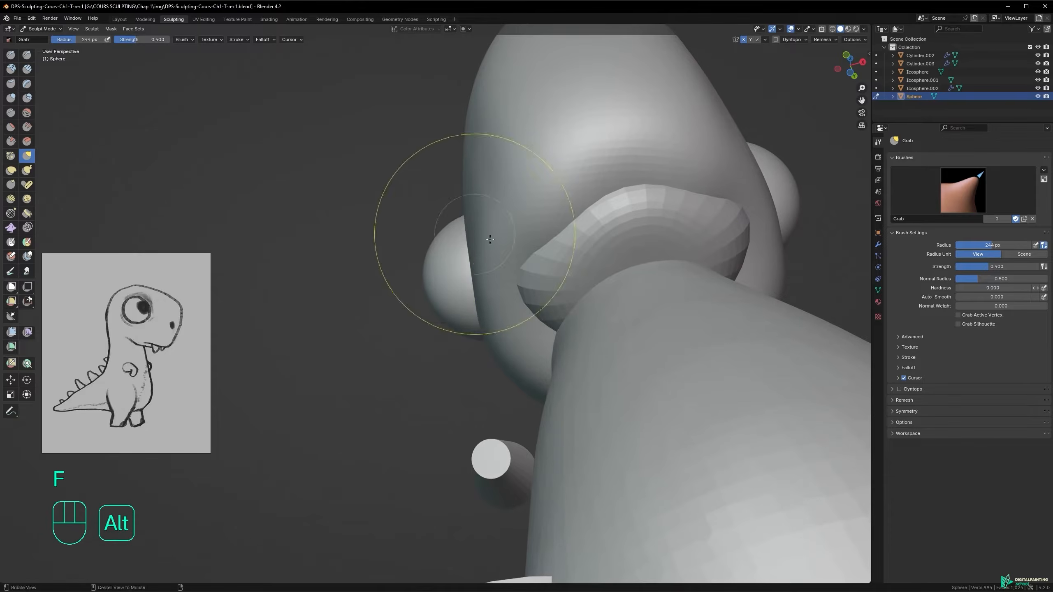
drag(530, 271, 560, 266)
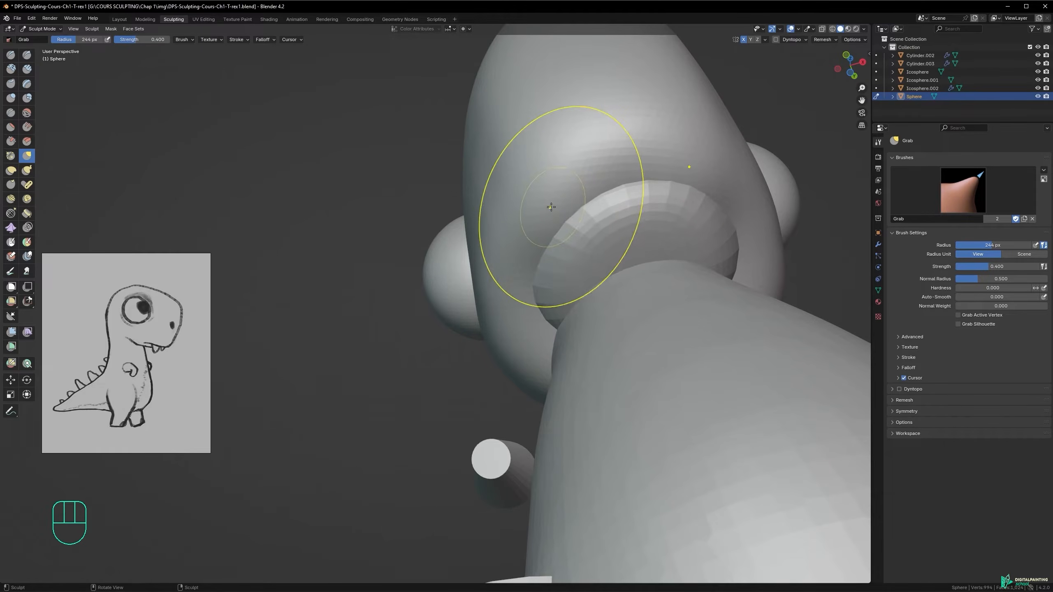
mouse_move(588, 200)
alt+middle_down()
mouse_move(643, 268)
mouse_move(666, 275)
alt+middle_up()
mouse_move(531, 225)
alt+middle_down()
mouse_move(589, 205)
mouse_move(536, 208)
alt+middle_up()
drag(536, 209, 535, 225)
- Refine the jaw's front edge and sides under the snout with a 186 px Grab brush
mouse_move(548, 236)
alt+middle_down()
mouse_move(400, 219)
mouse_move(679, 186)
alt+middle_up()
key(f)
click(654, 186)
drag(654, 186, 655, 168)
key(ctrl+z)
alt+middle_drag(653, 182, 653, 161)
drag(655, 177, 654, 176)
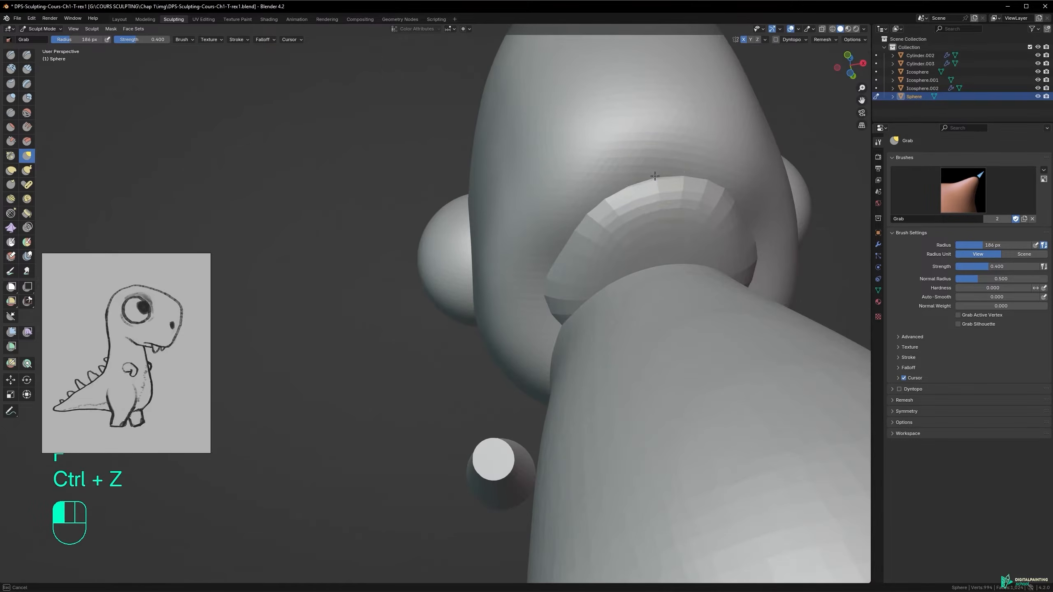
drag(562, 279, 567, 275)
drag(606, 227, 602, 223)
mouse_move(601, 230)
alt+middle_down()
mouse_move(687, 271)
mouse_move(501, 204)
alt+middle_up()
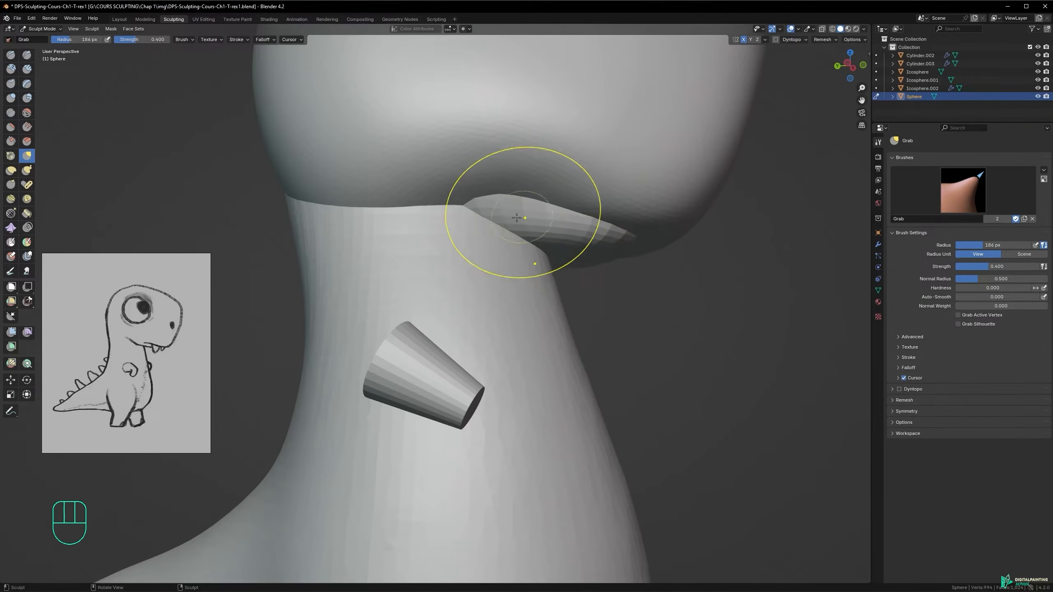
- Save the file and review the whole T-rex from the side and from other angles
mouse_move(576, 229)
alt+middle_down()
mouse_move(535, 249)
mouse_move(527, 226)
mouse_move(543, 232)
mouse_move(483, 270)
mouse_move(500, 335)
alt+middle_up()
key(ctrl+s)
alt+shift+middle_drag(478, 293, 560, 253)
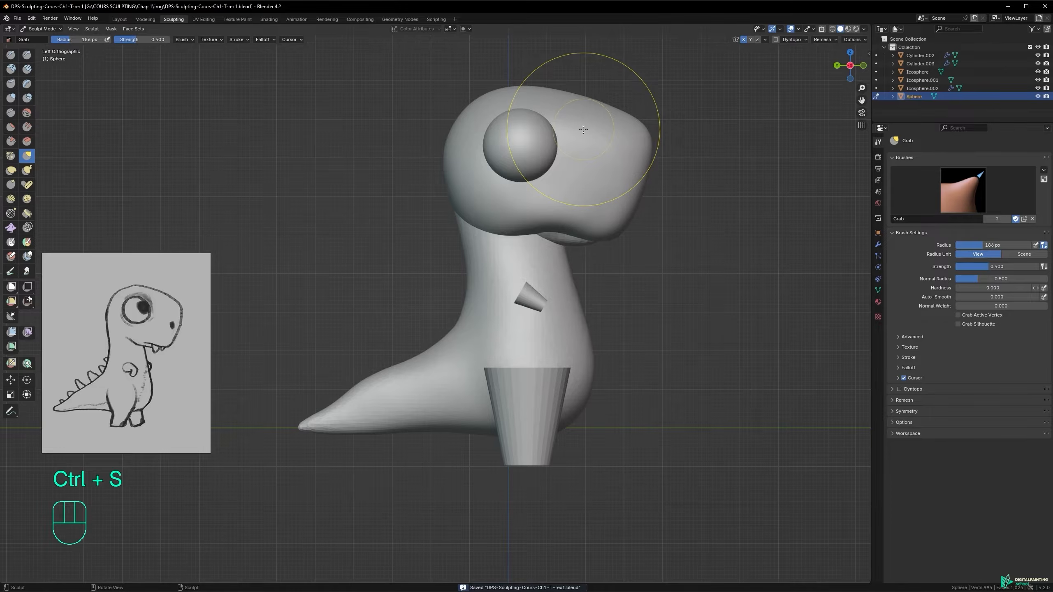
alt+middle_drag(568, 298, 464, 306)
alt+middle_drag(378, 305, 494, 302)
alt+shift+middle_drag(445, 242, 376, 222)
alt+middle_drag(376, 222, 439, 224)
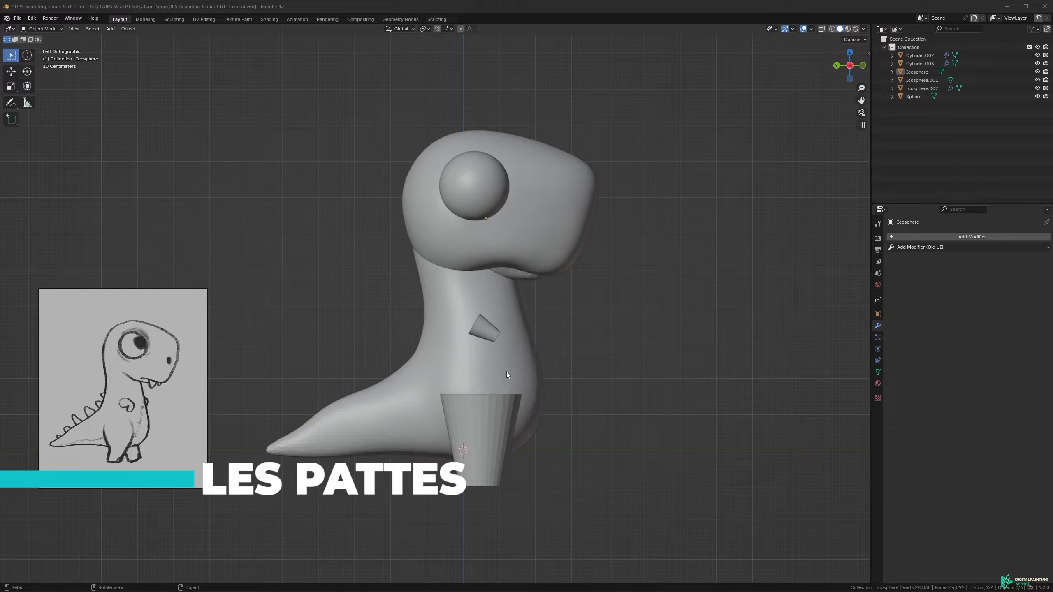
- Examine the mirrored leg cylinders' position against the body and the sketch from the front and side
click(490, 417)
middle_drag(488, 436, 411, 405)
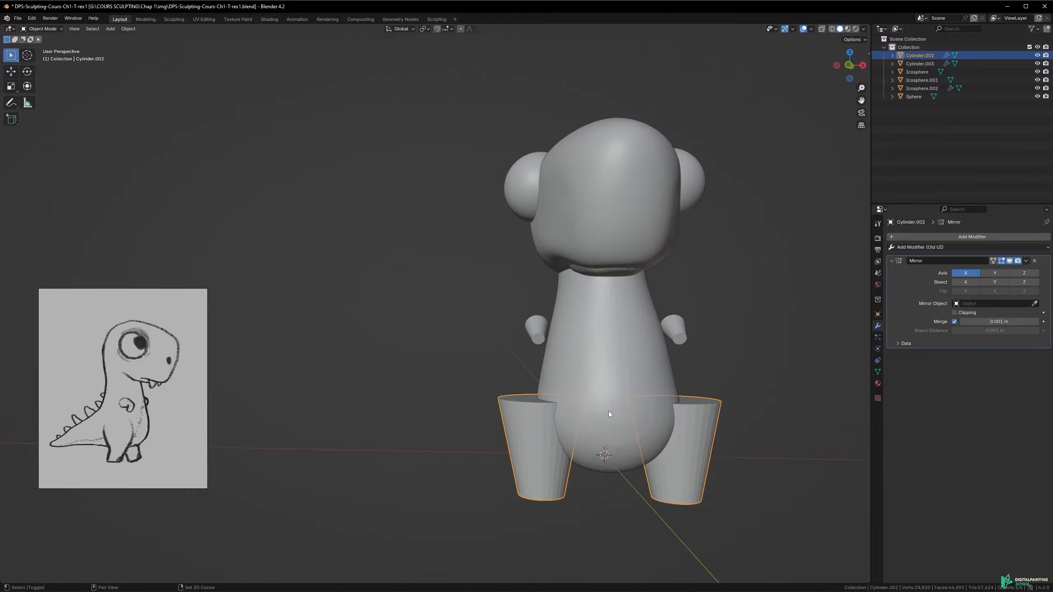
shift+middle_drag(609, 411, 468, 382)
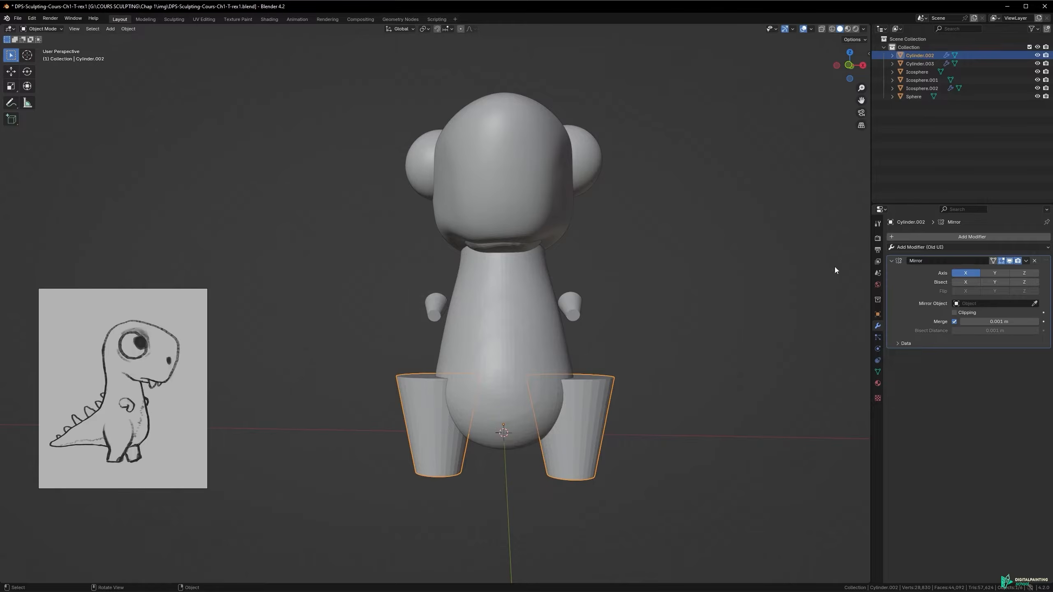
key(Tab)
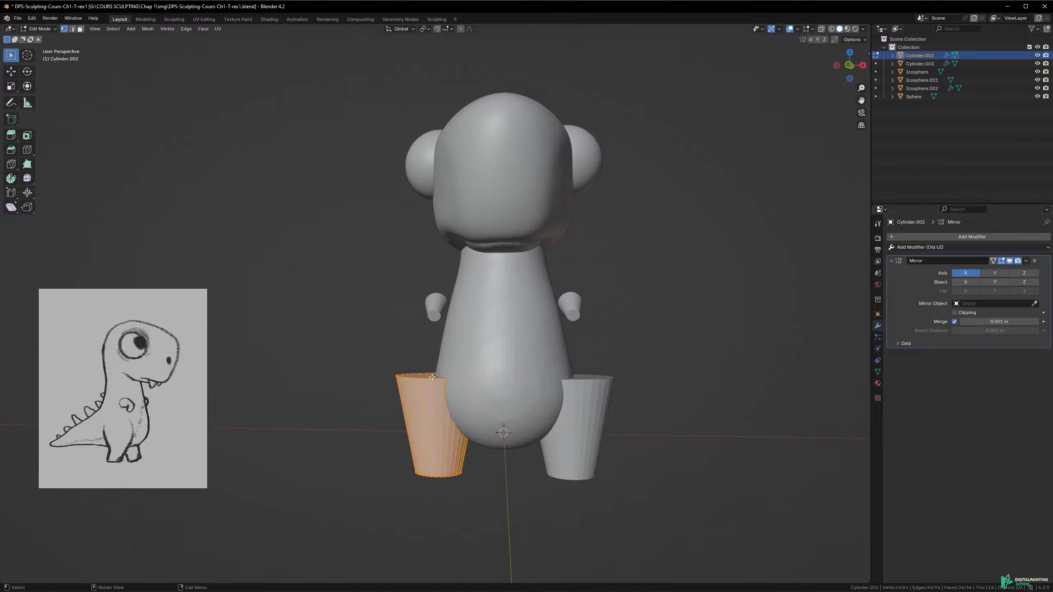
key(Tab)
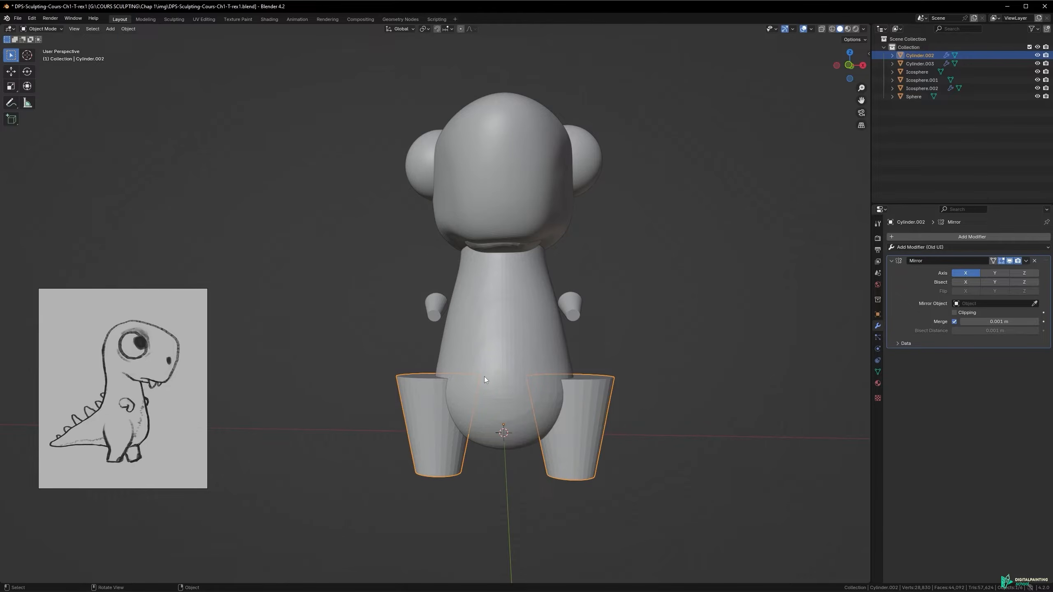
middle_drag(449, 385, 488, 384)
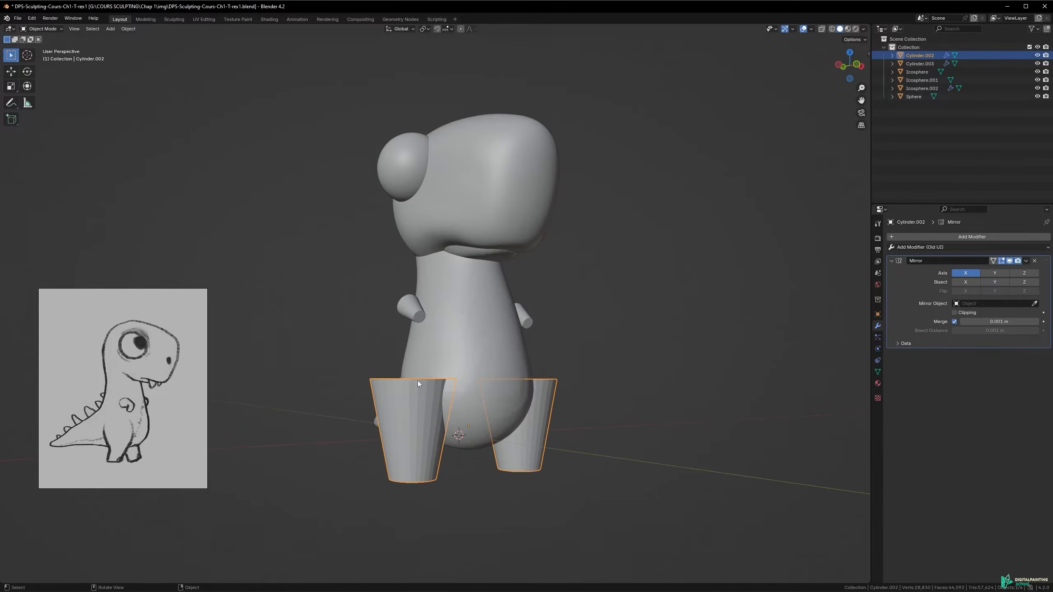
key(g)
right_click(400, 374)
middle_drag(415, 368, 446, 376)
click(500, 307)
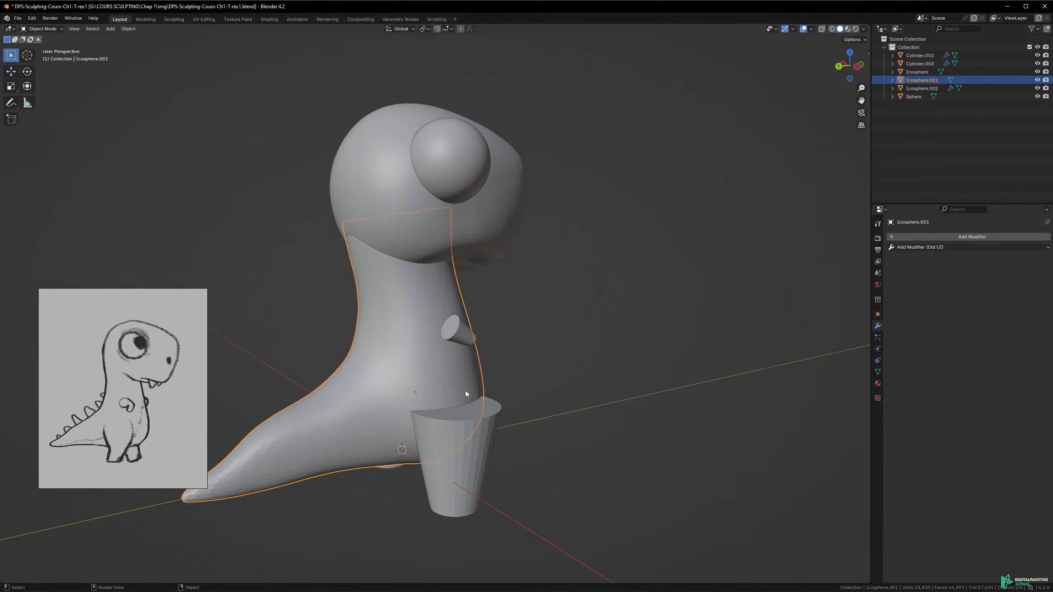
middle_drag(462, 392, 467, 414)
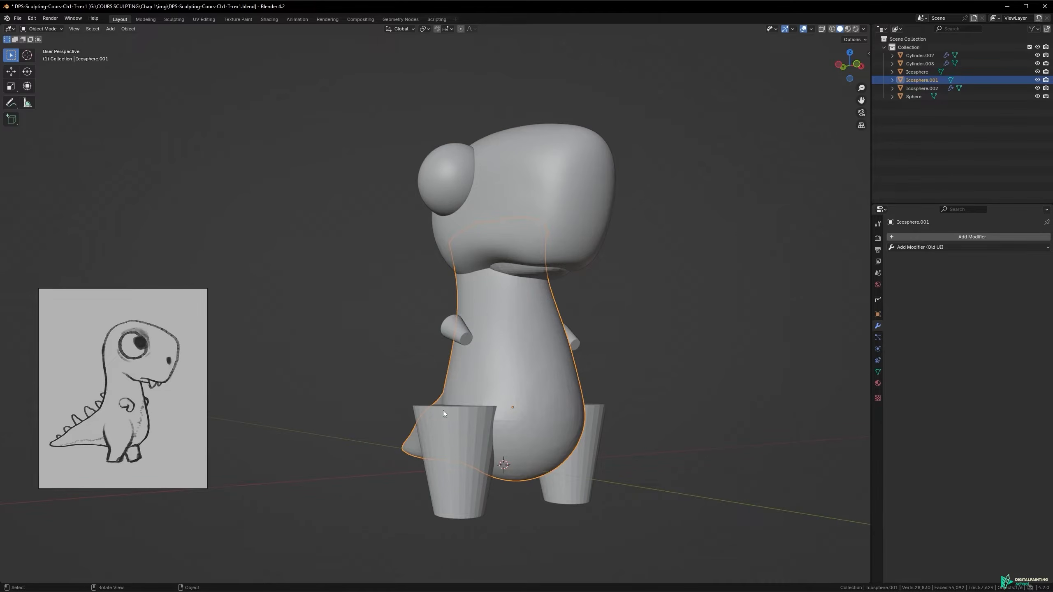
middle_drag(475, 440, 536, 351)
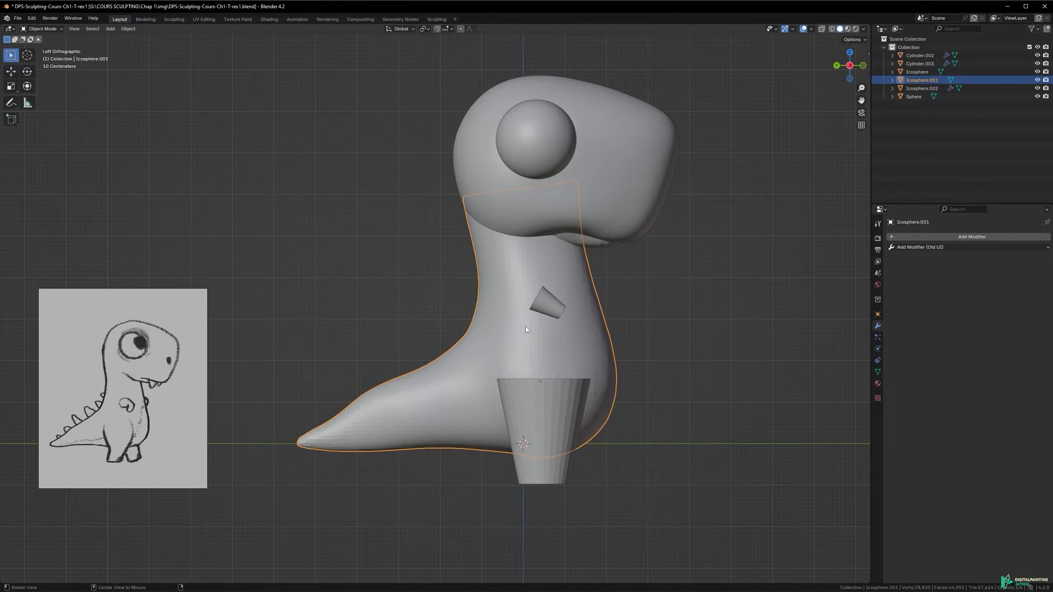
middle_drag(490, 336, 519, 320)
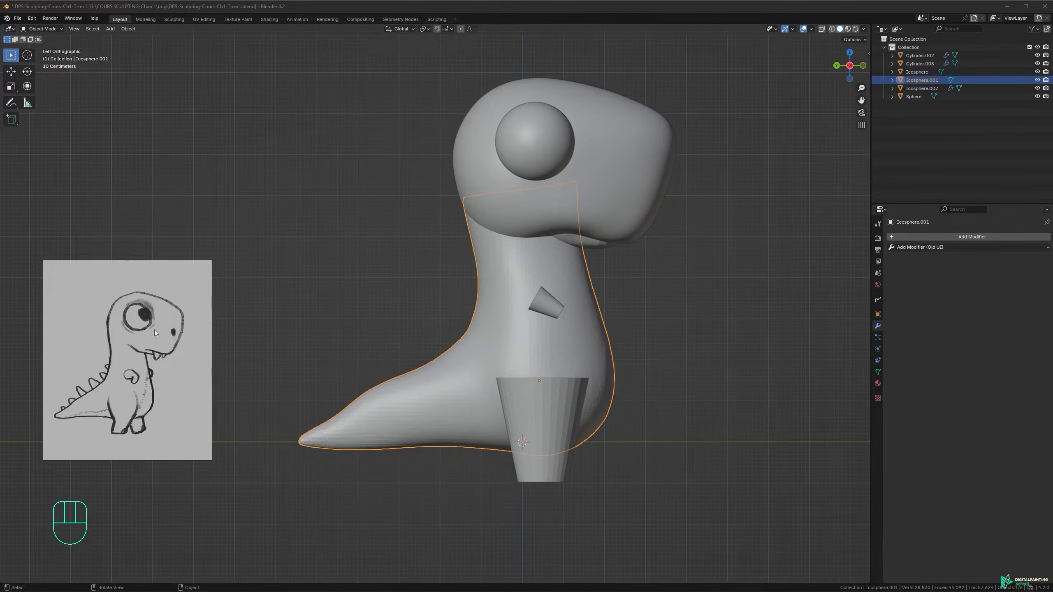
- Move the leg cylinders back toward the tail by about 0.25, 0.08 and 0.065 m along Y in the side view, and save the file
click(546, 421)
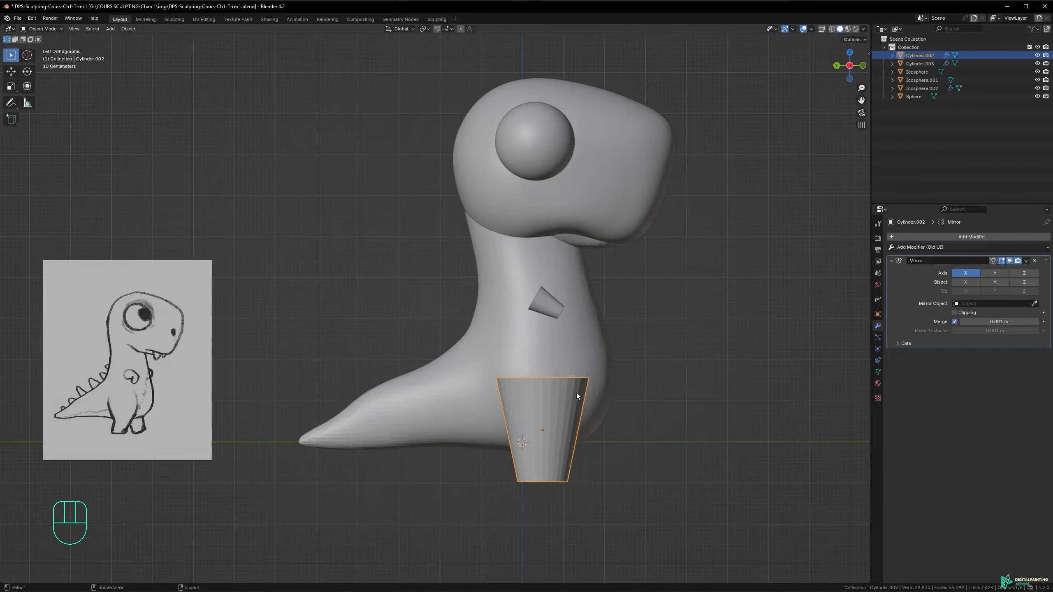
key(g)
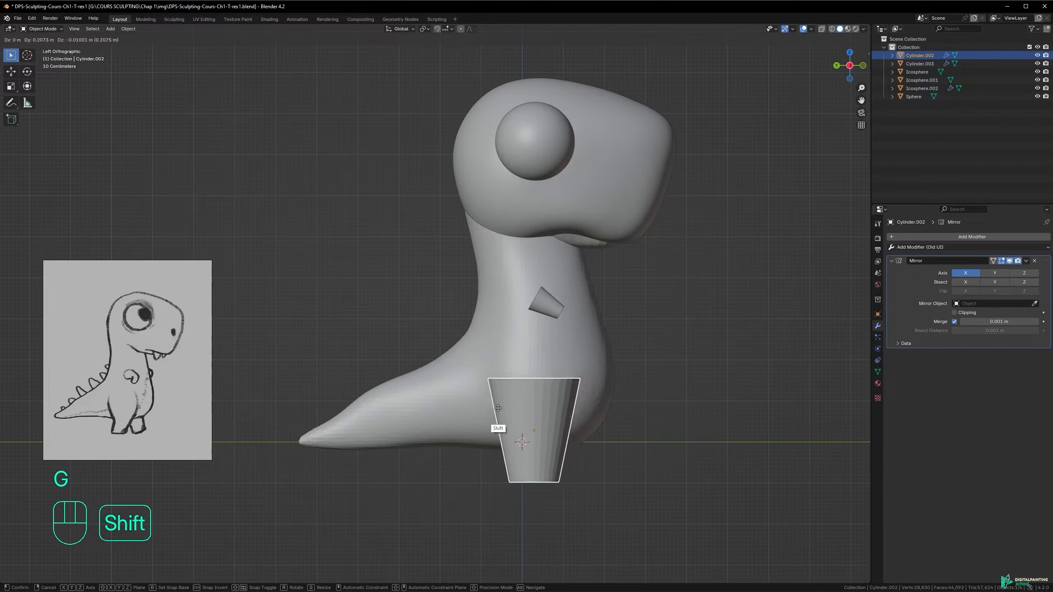
click(486, 402)
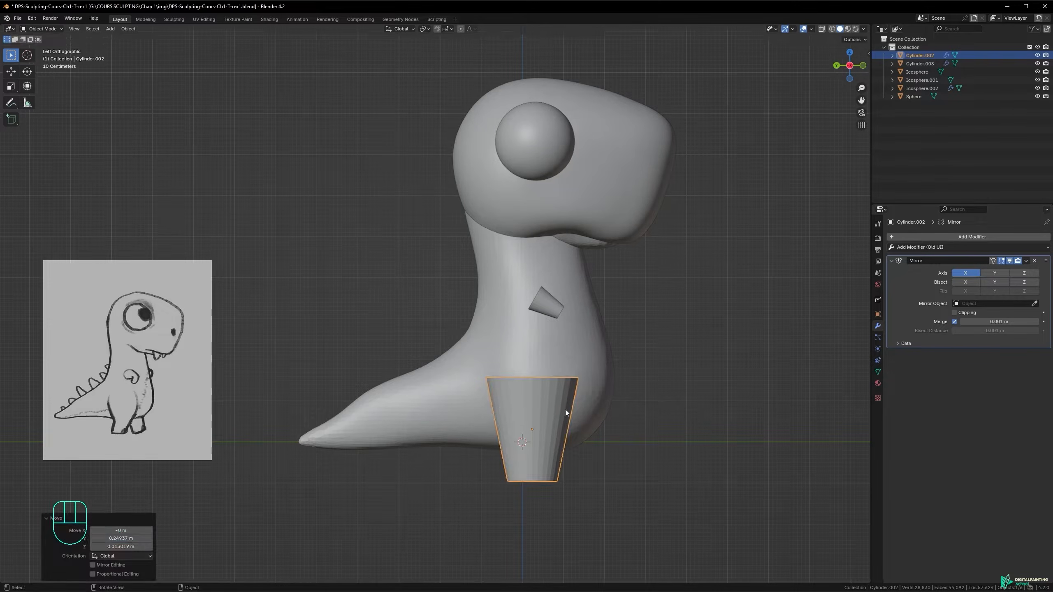
key(g)
click(532, 410)
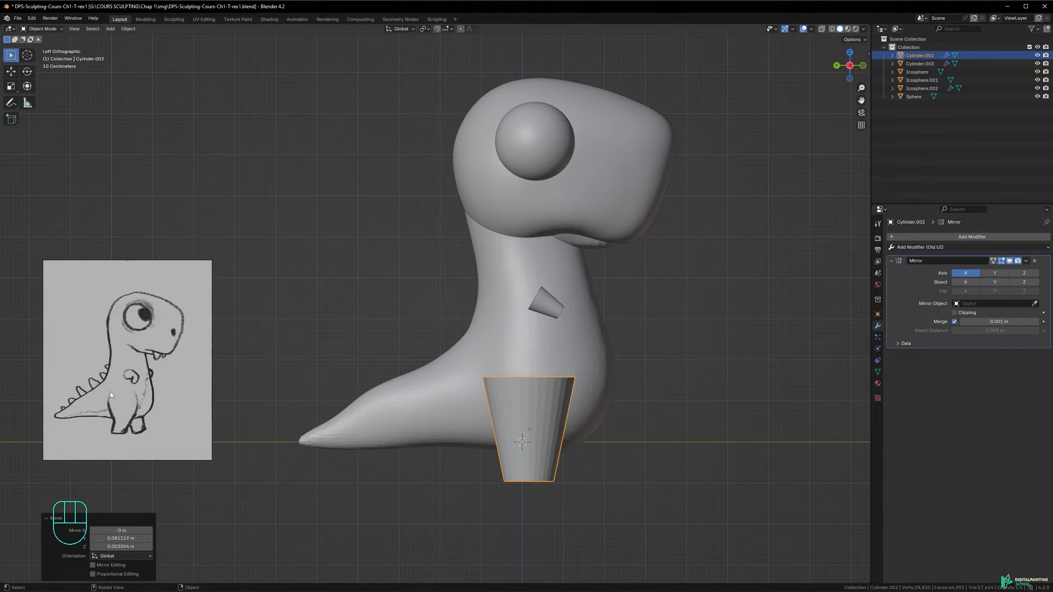
key(g)
click(549, 396)
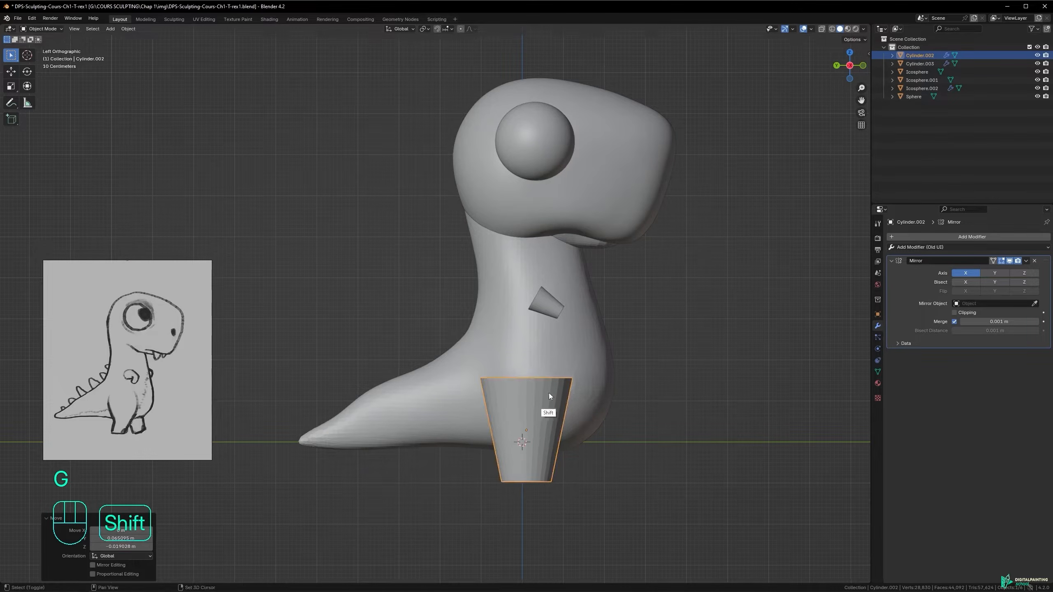
key(ctrl+s)
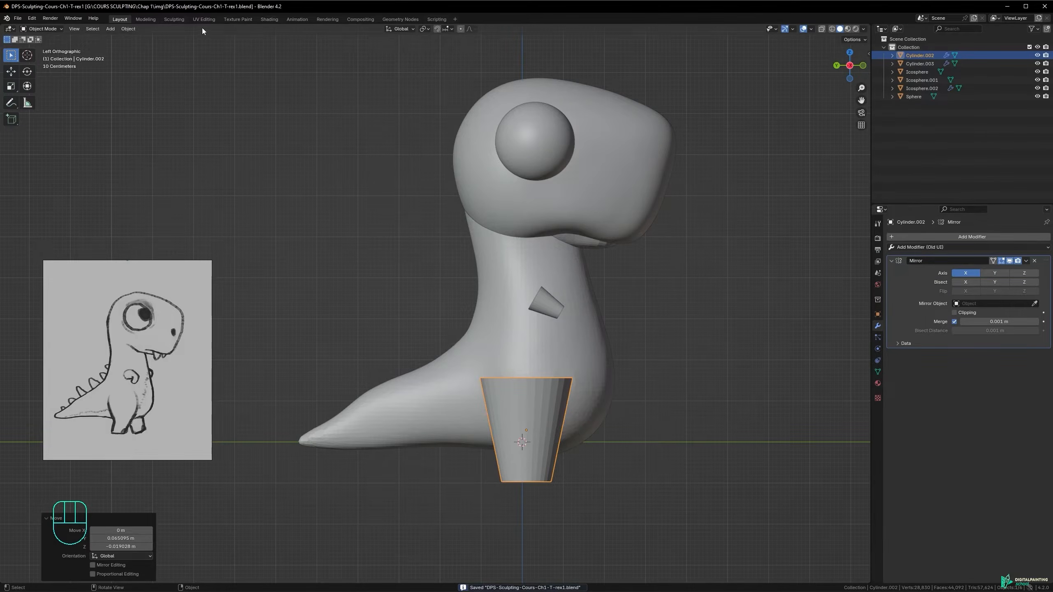
- Switch to the Sculpting workspace with the leg cylinder active and frame its top rim from above
click(174, 19)
mouse_move(506, 412)
middle_down()
mouse_move(421, 415)
mouse_move(492, 409)
middle_up()
alt+drag(492, 409, 519, 404)
alt+shift+drag(520, 367, 511, 302)
mouse_move(511, 348)
ctrl+alt+mouse_down()
mouse_move(528, 319)
mouse_move(471, 352)
mouse_move(536, 337)
ctrl+alt+mouse_up()
mouse_move(499, 336)
mouse_down()
mouse_move(508, 408)
mouse_move(522, 398)
mouse_move(486, 299)
mouse_move(484, 352)
mouse_move(541, 305)
mouse_move(504, 349)
mouse_up()
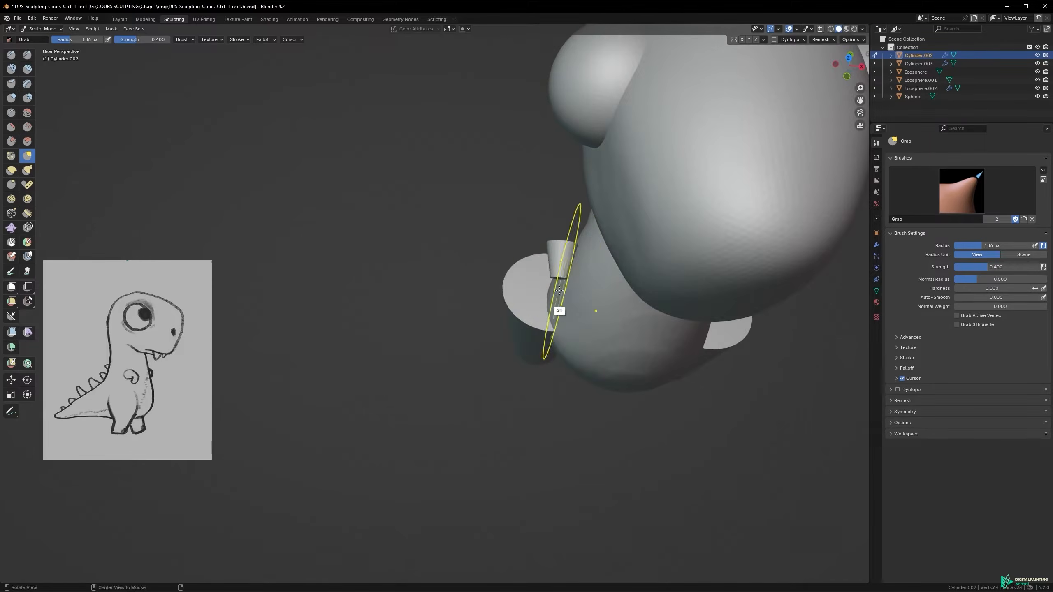
- Try to reshape the leg's top rim with the Grab brush at 186 px and 286 px, undoing both strokes
alt+drag(580, 302, 603, 284)
mouse_move(494, 308)
mouse_down()
mouse_move(520, 300)
mouse_move(515, 316)
mouse_up()
key(ctrl+z)
key(f)
click(565, 300)
mouse_move(516, 316)
alt+mouse_down()
mouse_move(515, 325)
mouse_move(502, 311)
mouse_move(524, 314)
mouse_move(532, 337)
alt+mouse_up()
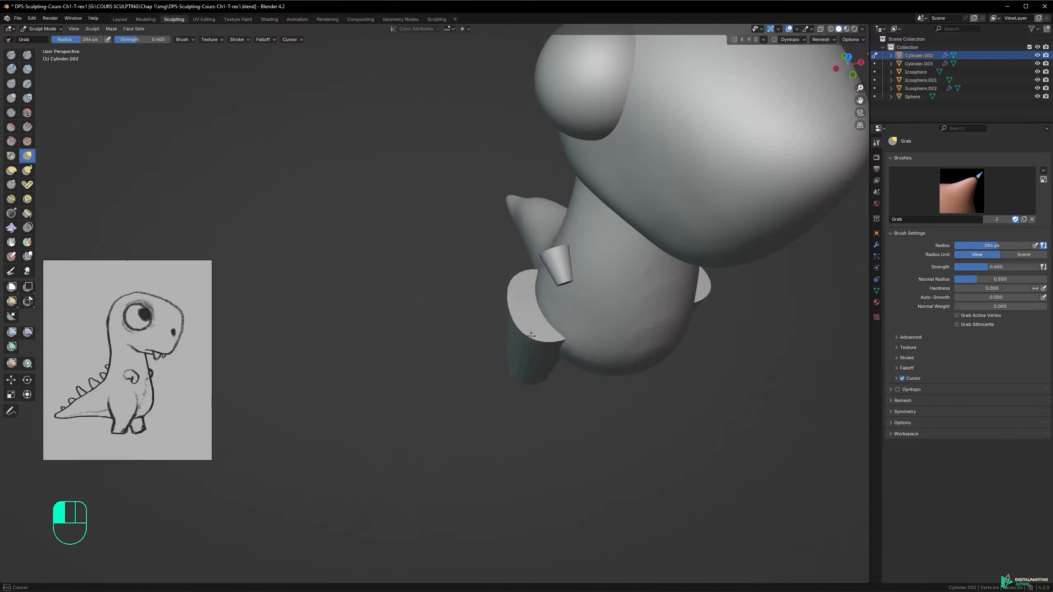
key(ctrl+z)
mouse_move(527, 320)
alt+middle_down()
mouse_move(513, 269)
mouse_move(522, 305)
alt+middle_up()
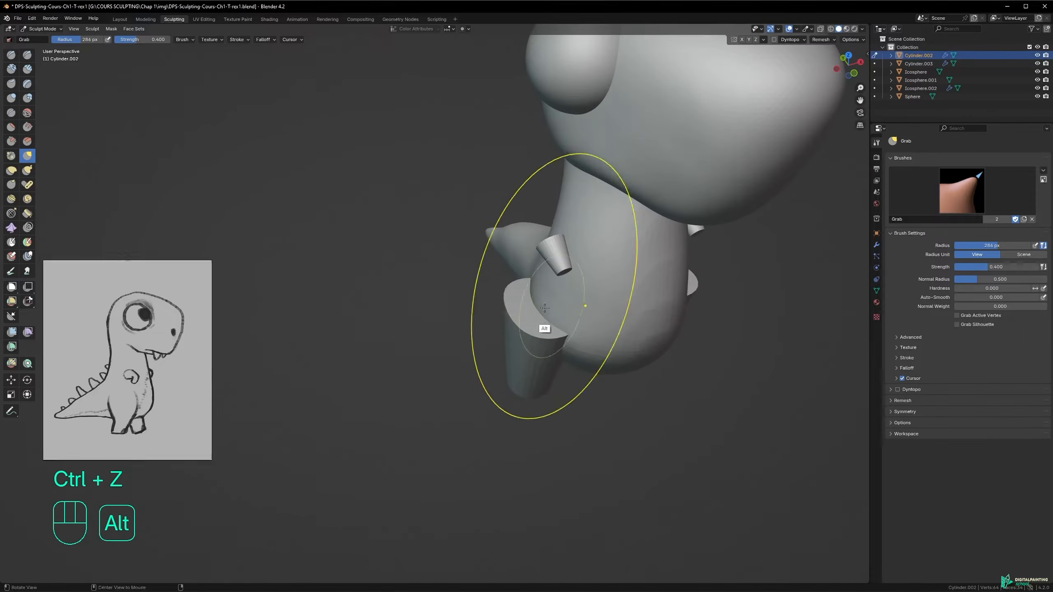
- Adjust the leg's upper rim where it meets the body with the Grab brush at 211 px, then at 198 px
key(f)
click(523, 301)
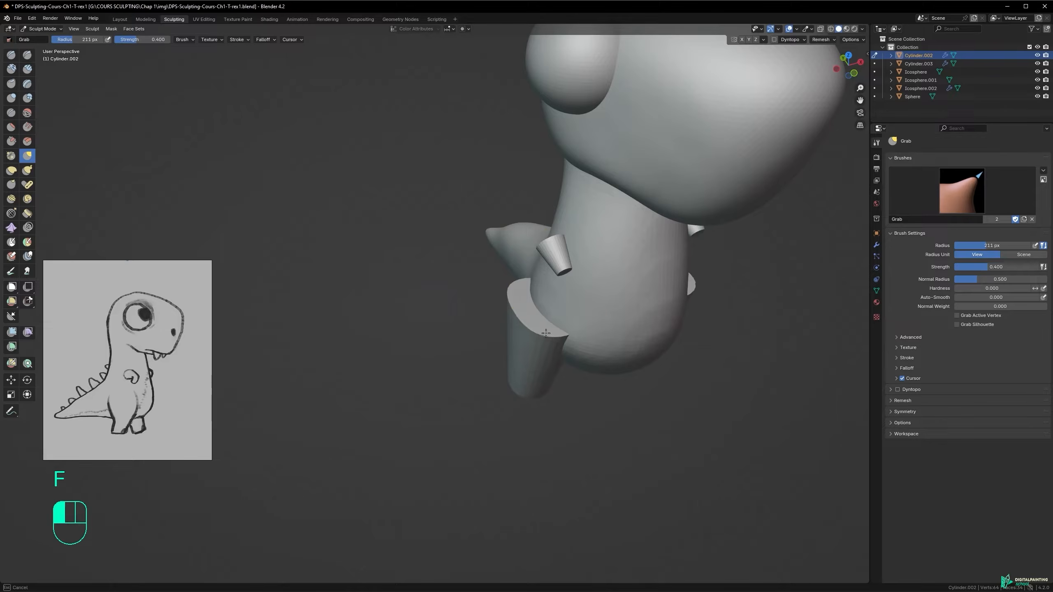
mouse_move(550, 330)
alt+middle_down()
mouse_move(523, 306)
mouse_move(618, 264)
mouse_move(661, 279)
mouse_move(520, 354)
mouse_move(713, 285)
mouse_move(577, 330)
alt+middle_up()
key(f)
click(590, 342)
key(f)
click(592, 342)
drag(592, 341, 579, 336)
mouse_move(586, 336)
alt+middle_down()
mouse_move(477, 348)
mouse_move(498, 325)
mouse_move(482, 313)
mouse_move(639, 270)
mouse_move(635, 285)
alt+middle_up()
alt+middle_drag(555, 333, 644, 337)
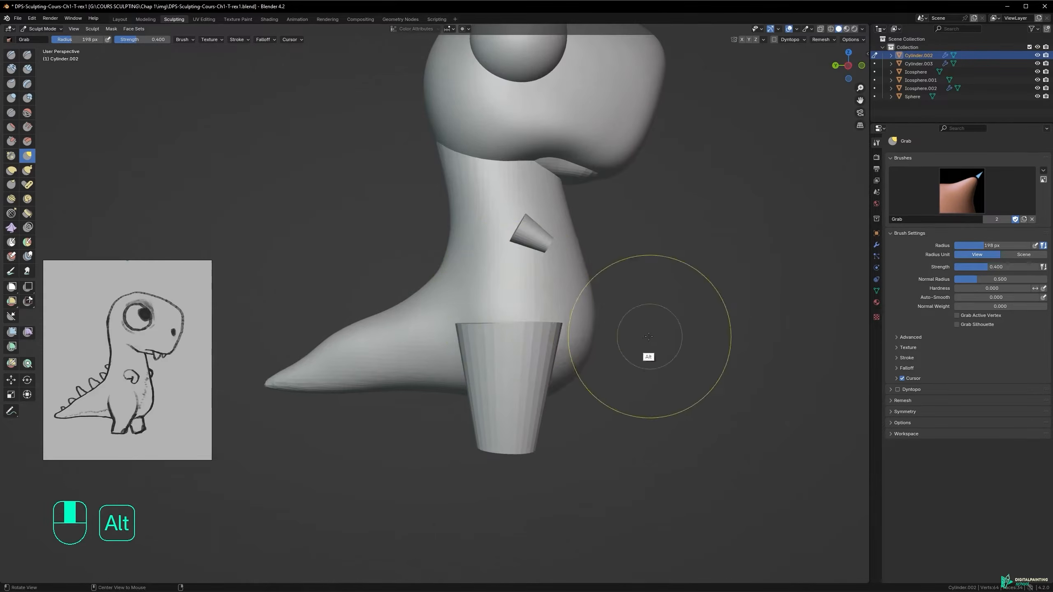
alt+middle_drag(515, 293, 548, 281)
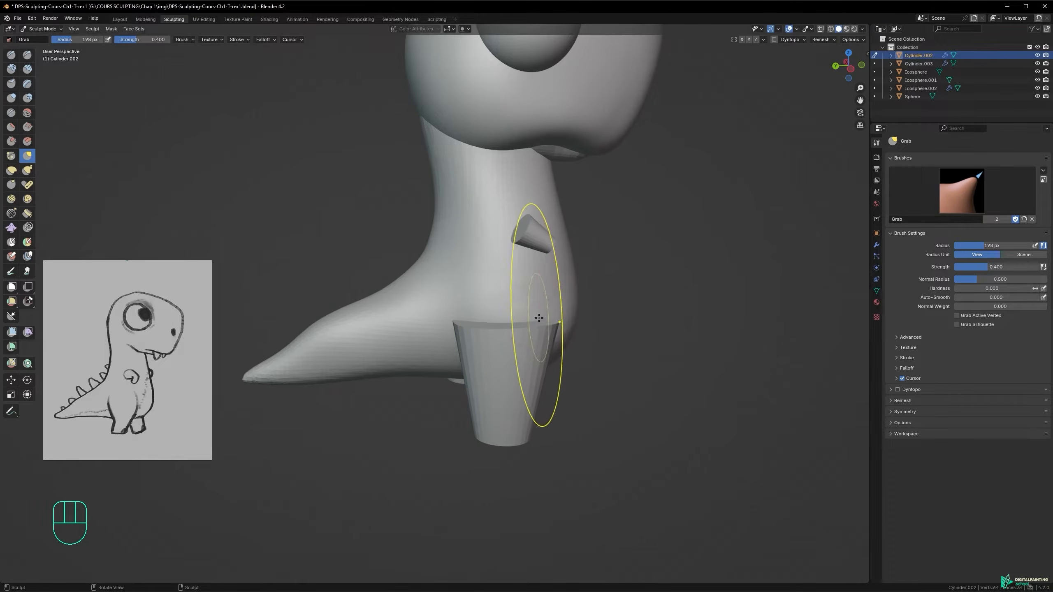
- Adjust the leg cylinder's voxel size and voxel-remesh it
key(r)
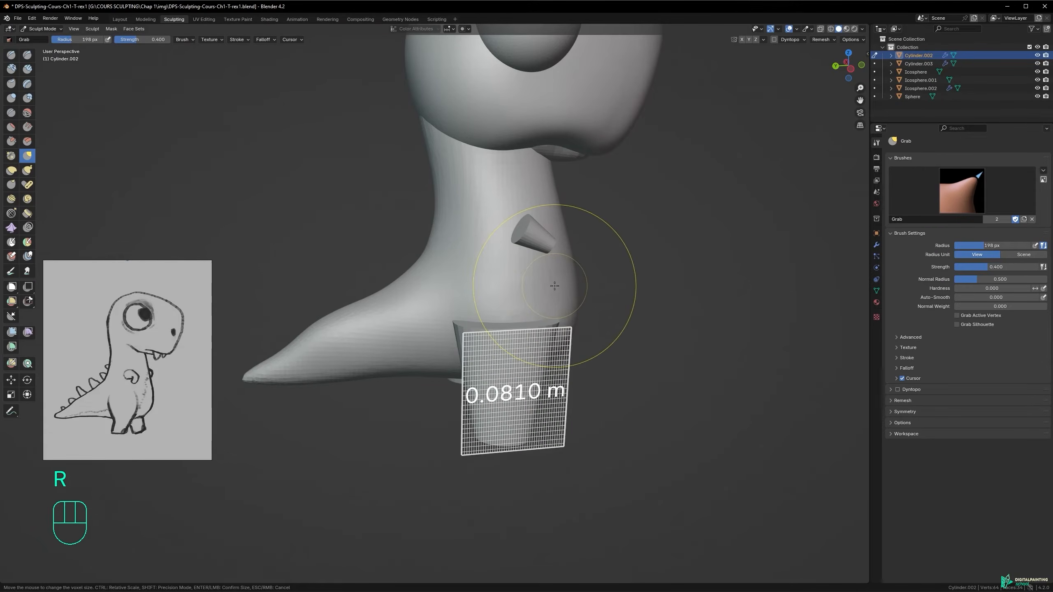
click(553, 288)
key(r)
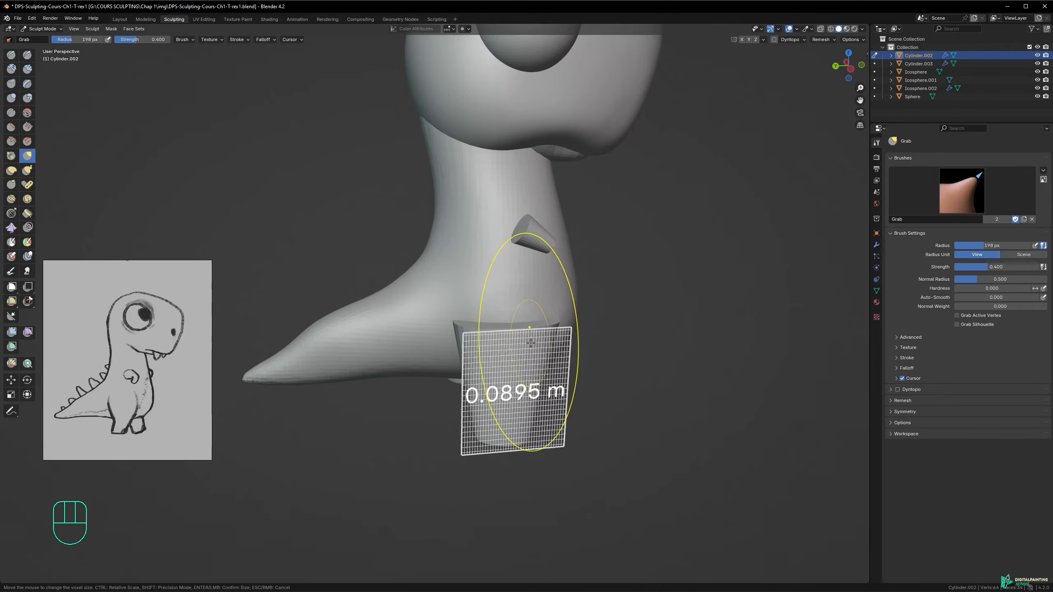
click(531, 342)
ctrl+alt+middle_drag(531, 341, 530, 266)
alt+shift+middle_drag(569, 386, 530, 306)
key(f)
click(507, 280)
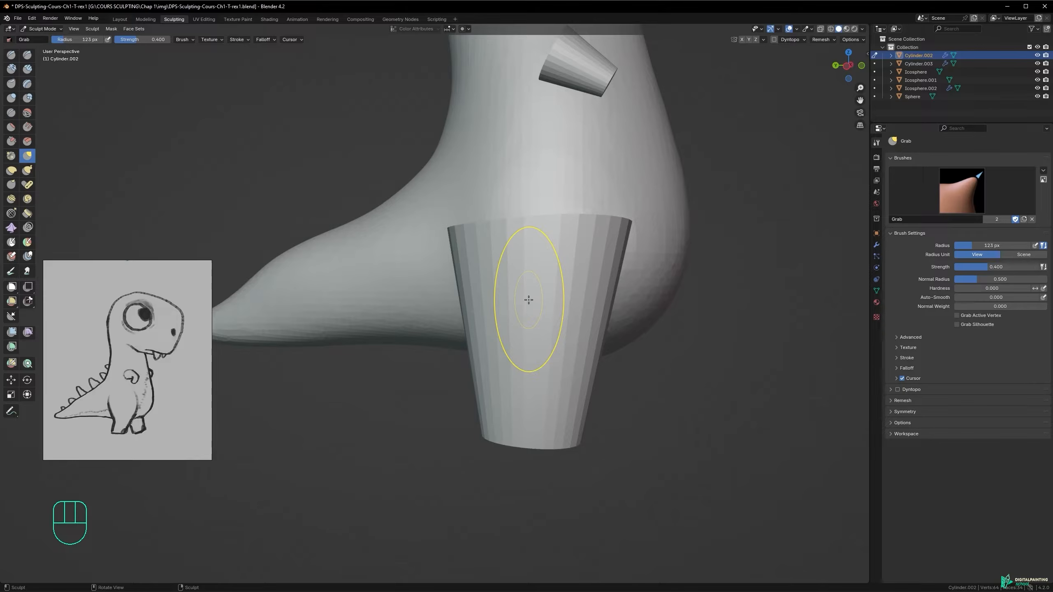
key(ctrl+r)
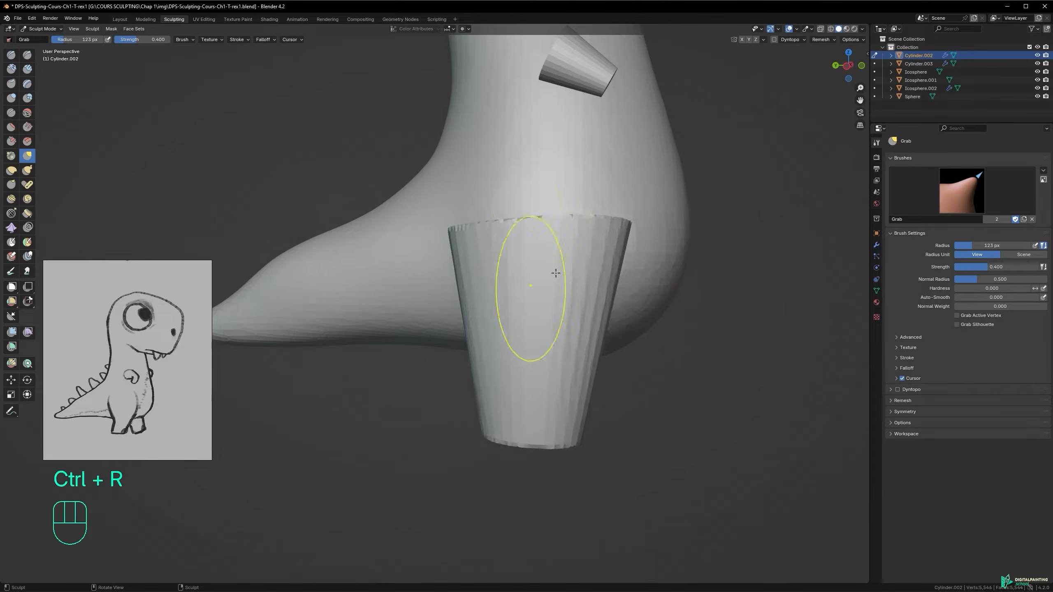
- Try Clay Strips strokes at 62 px on the outer and rear sides of the remeshed leg
click(27, 69)
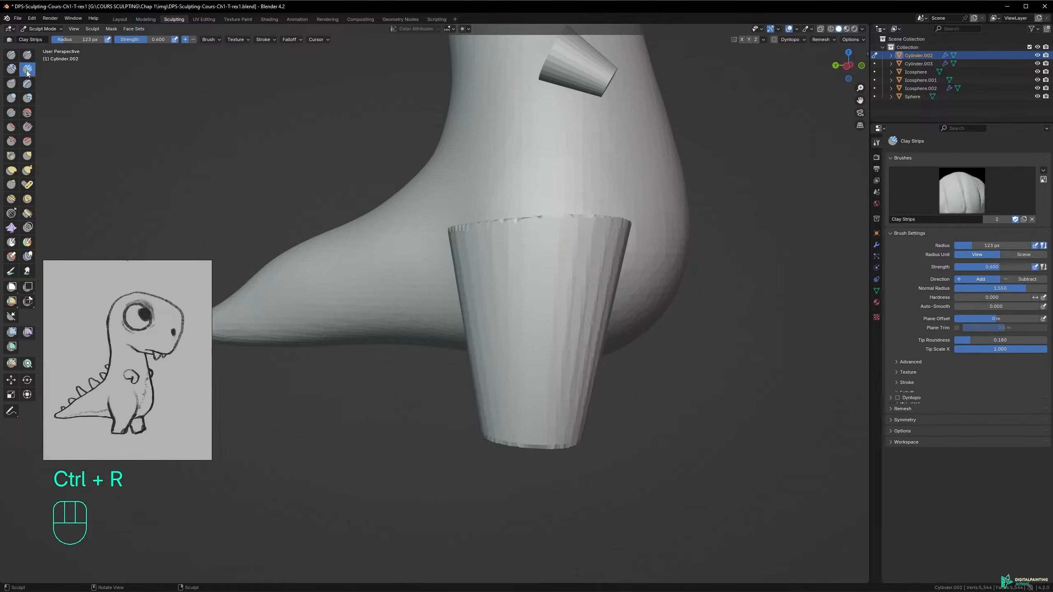
key(f)
click(523, 285)
mouse_move(523, 285)
mouse_down()
mouse_move(522, 357)
mouse_move(523, 257)
mouse_up()
mouse_move(574, 294)
mouse_down()
mouse_move(577, 270)
mouse_move(584, 298)
mouse_up()
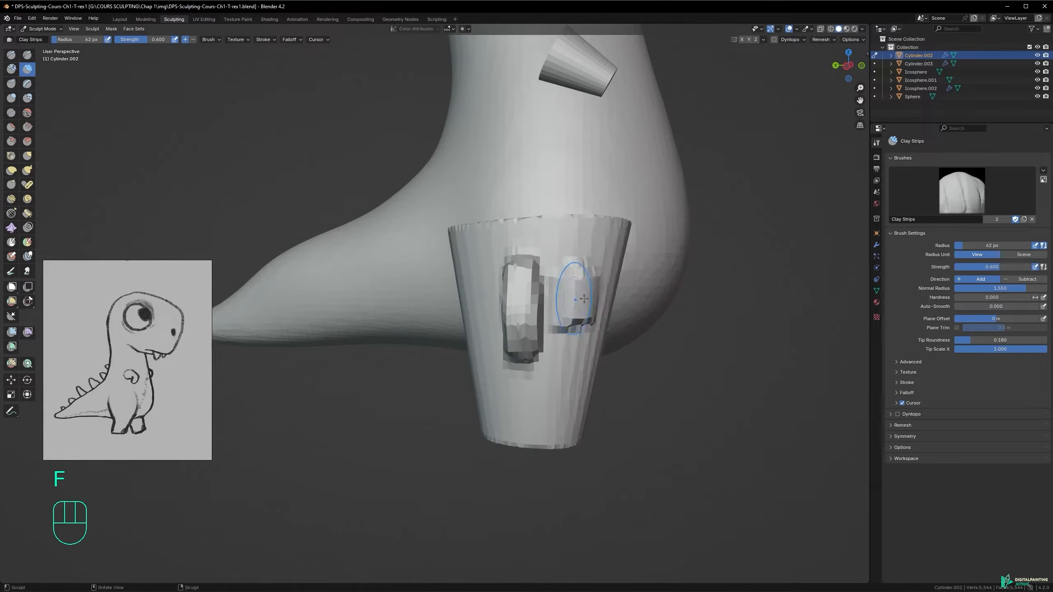
alt+middle_drag(584, 298, 558, 324)
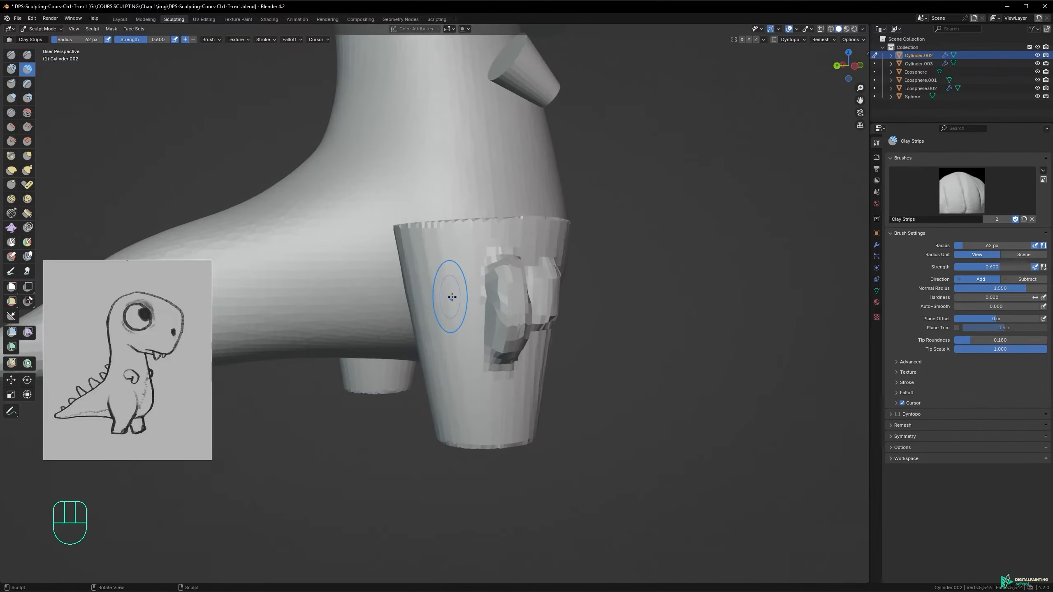
alt+middle_drag(452, 297, 482, 315)
drag(445, 276, 455, 390)
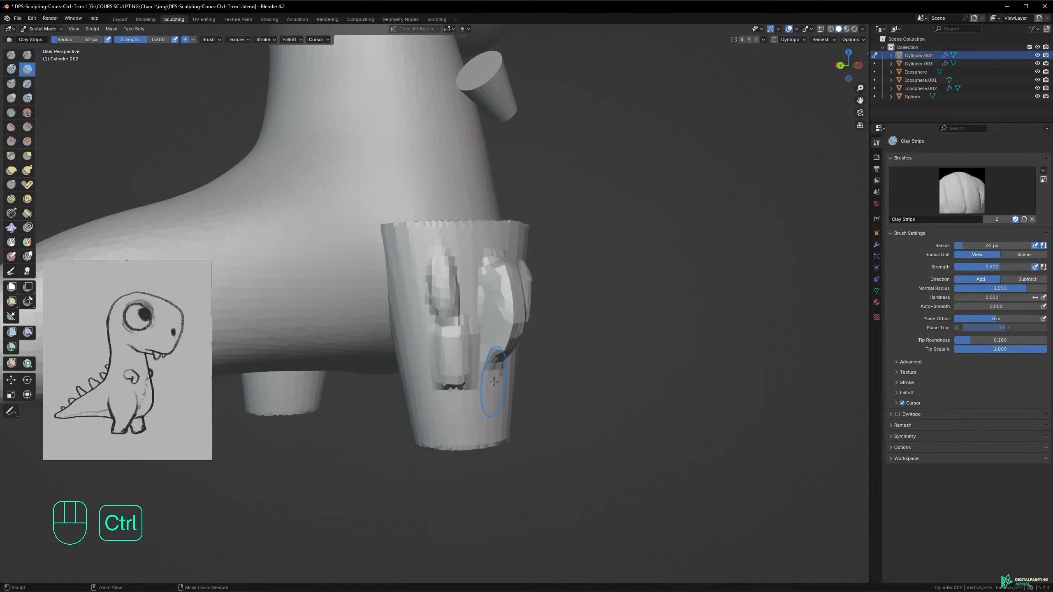
- Undo the Clay Strips strokes and the voxel remesh on the leg
key(ctrl+z)
key(ctrl+z)
key(ctrl+z)
key(ctrl+z)
alt+middle_drag(490, 440, 453, 256)
key(ctrl+z)
mouse_move(481, 301)
alt+middle_down()
mouse_move(508, 286)
mouse_move(510, 247)
mouse_move(423, 248)
alt+middle_up()
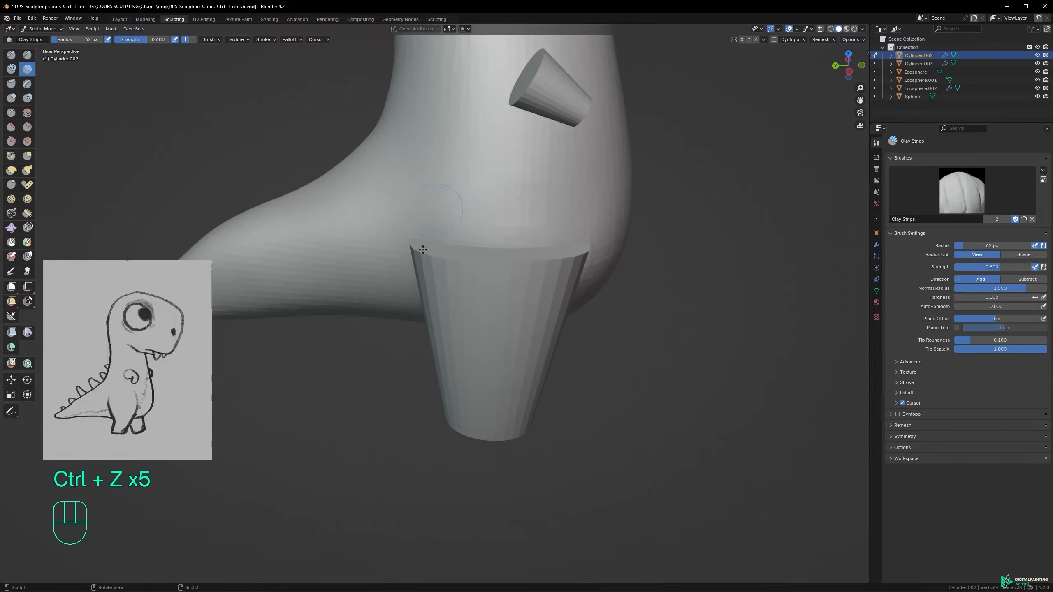
- In the Layout workspace, display the leg cylinder's transform values and apply all its transforms
click(121, 19)
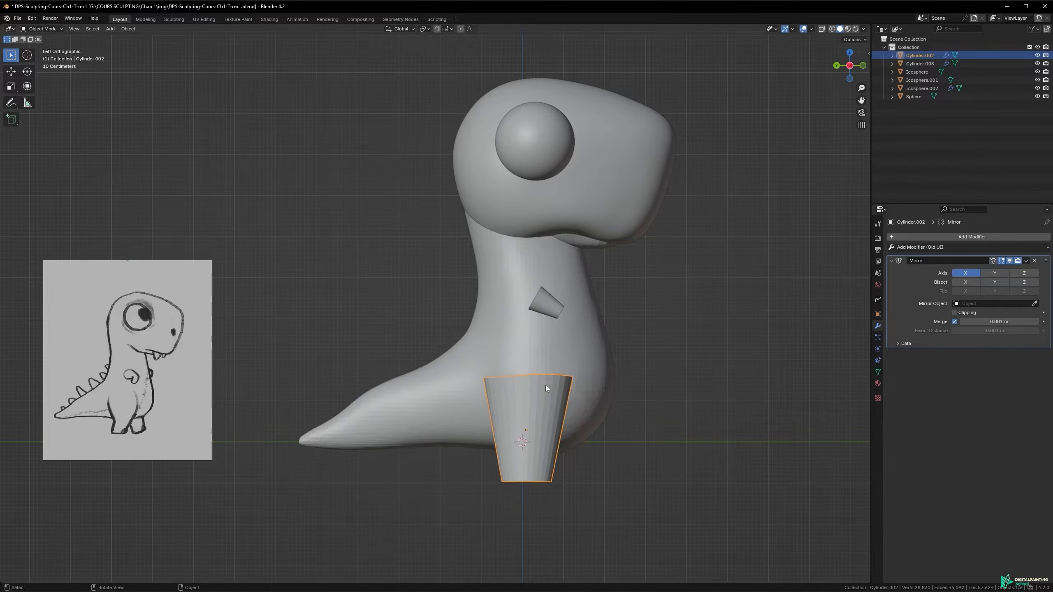
key(n)
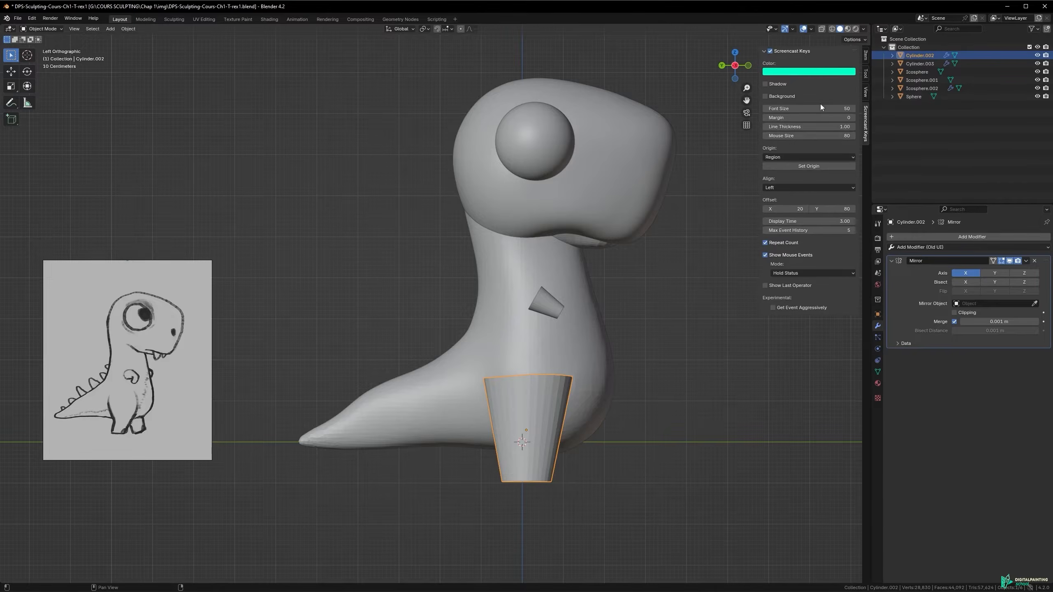
click(865, 57)
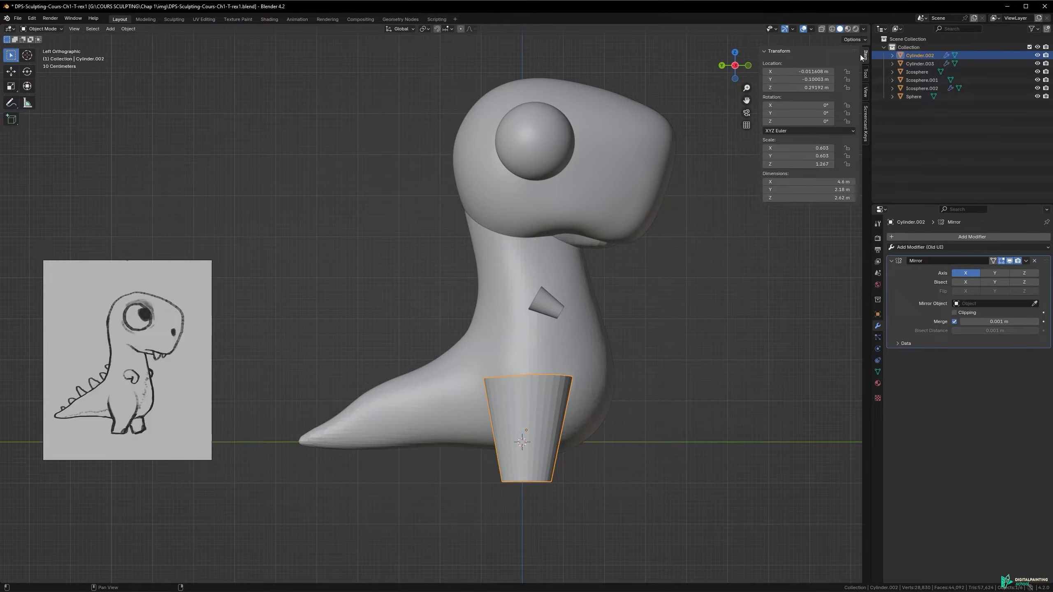
ctrl+middle_drag(563, 372, 478, 299)
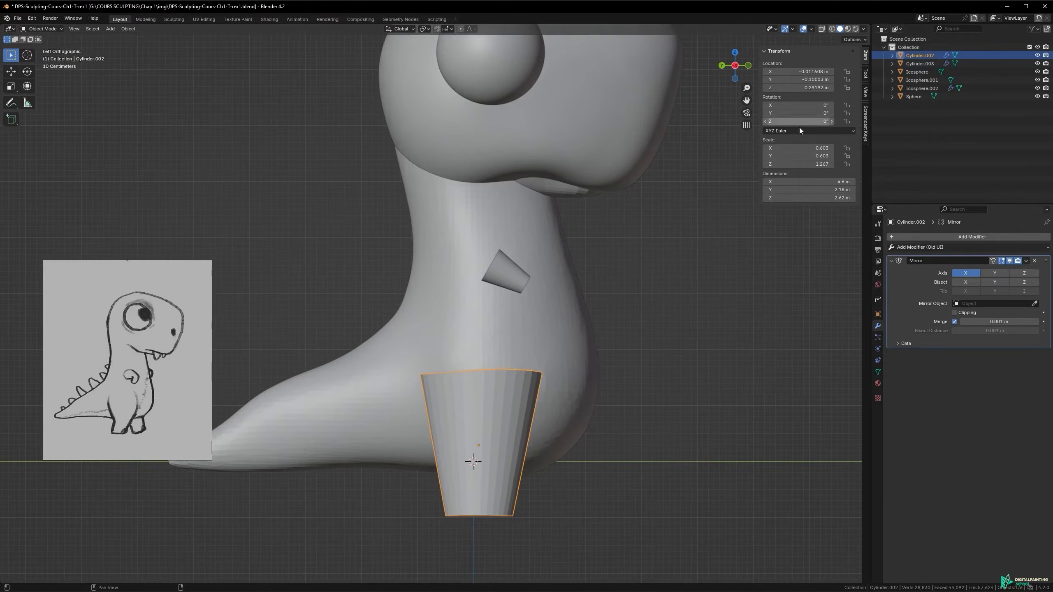
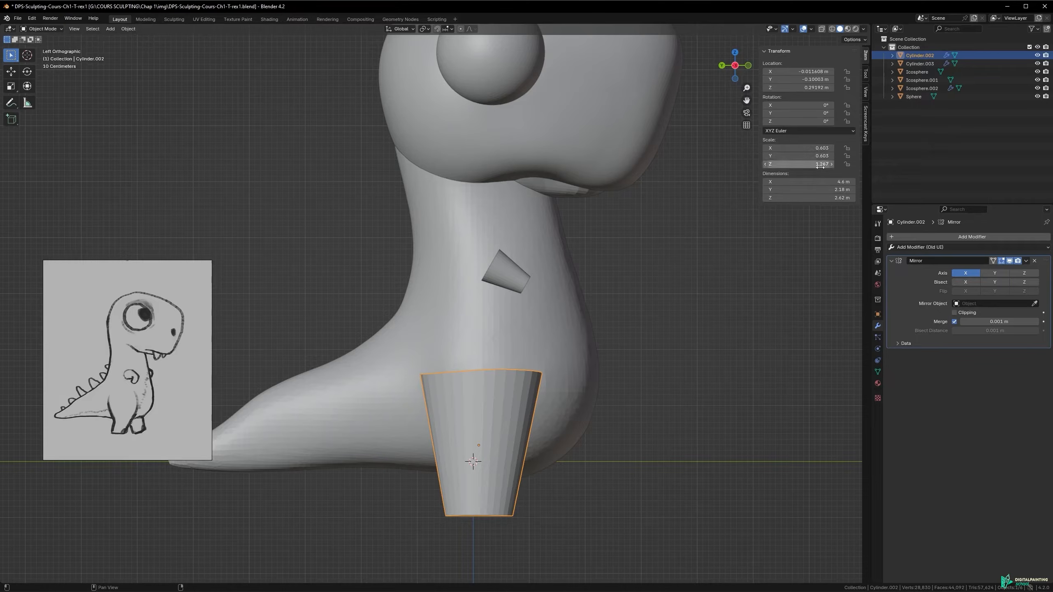
middle_drag(510, 392, 415, 397)
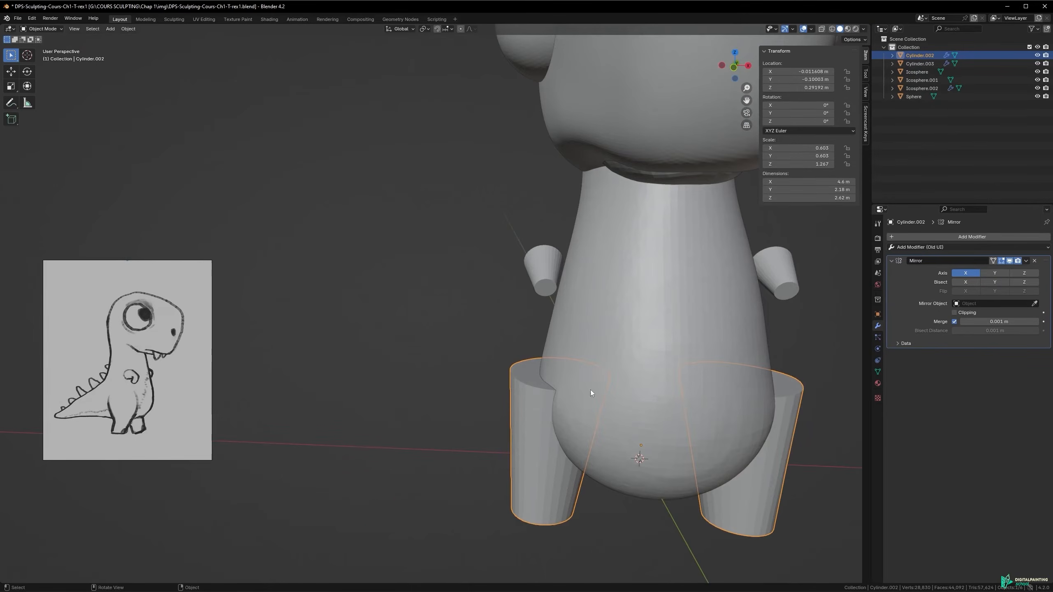
middle_drag(555, 404, 487, 306)
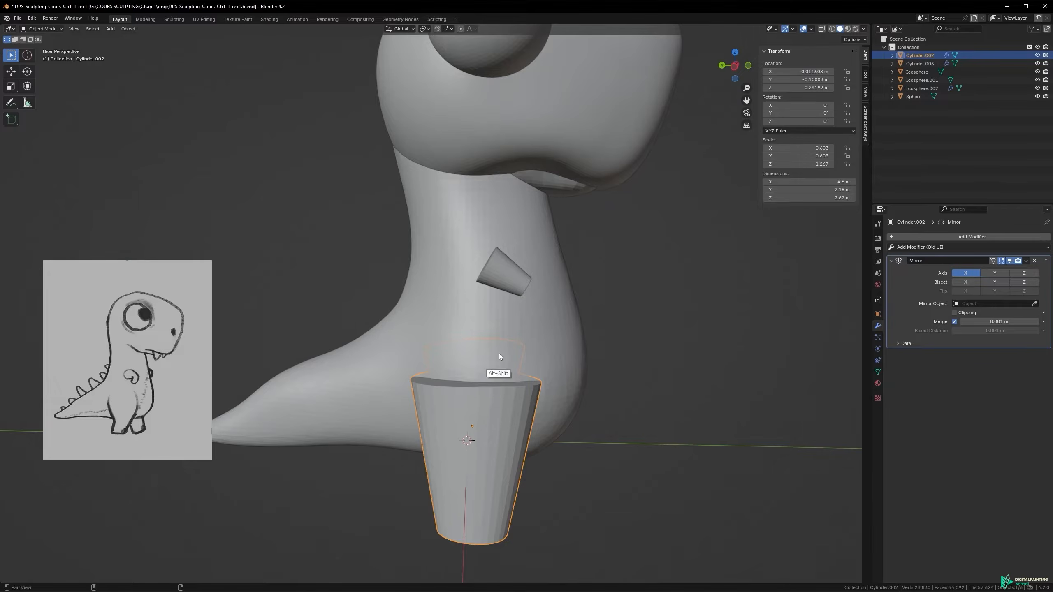
shift+middle_drag(499, 354, 481, 296)
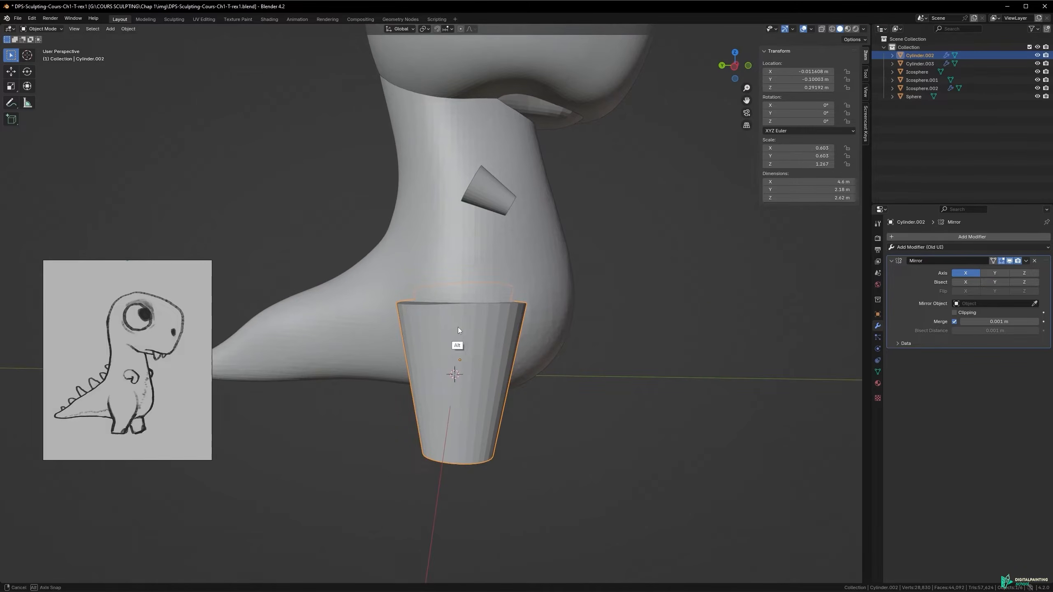
middle_drag(458, 330, 476, 311)
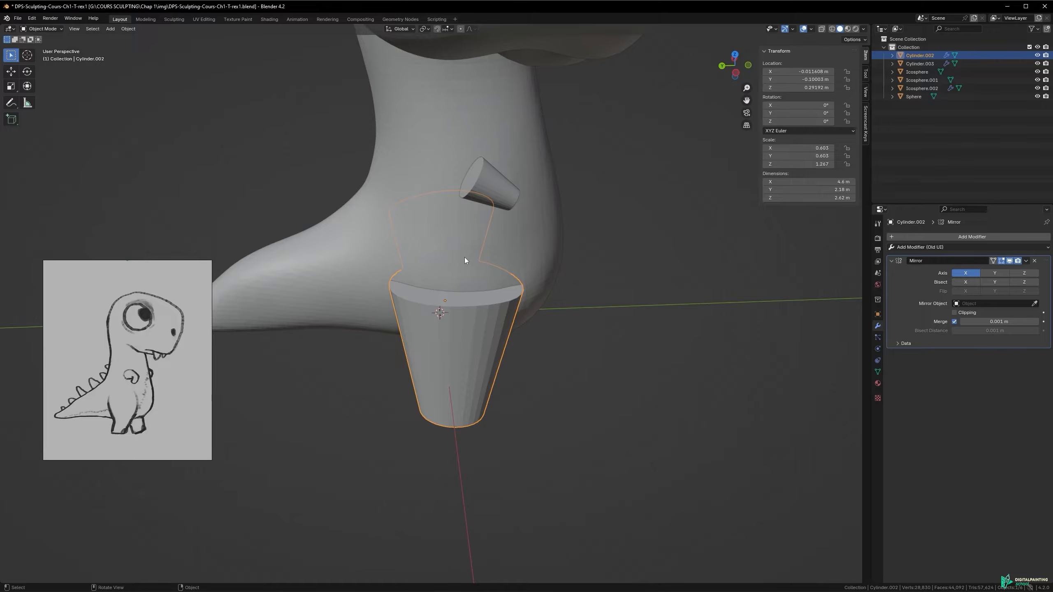
middle_drag(531, 263, 488, 300)
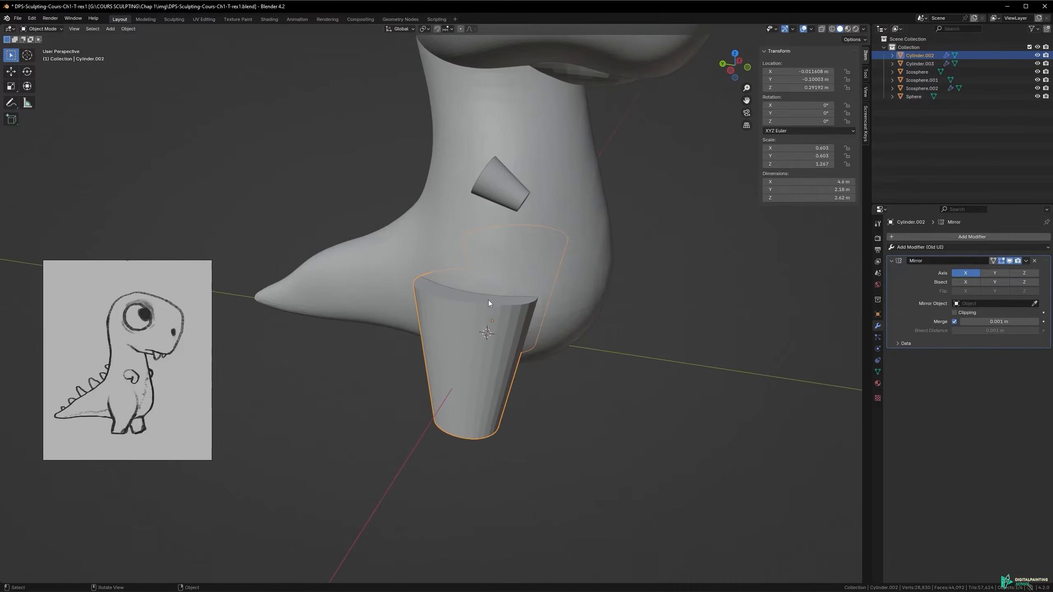
key(ctrl+a)
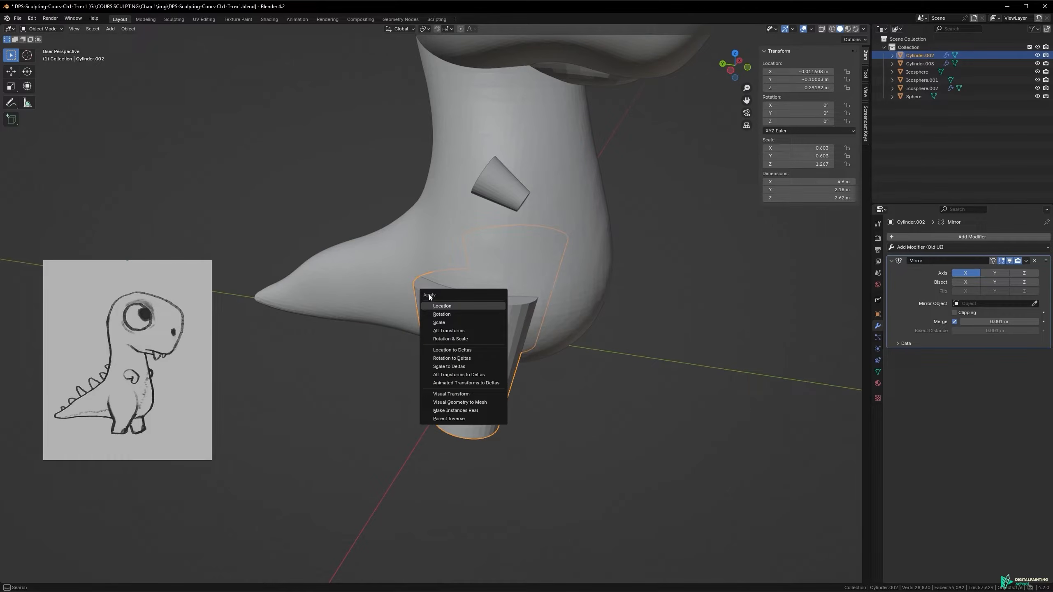
click(462, 332)
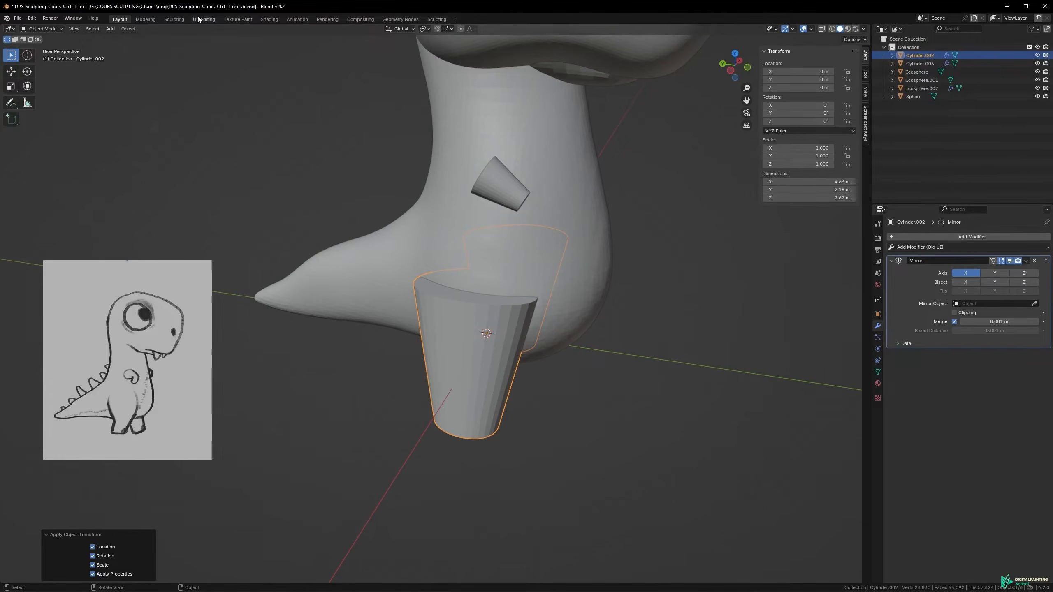
- Return to the Sculpting workspace and voxel-remesh the leg with its transforms applied
click(174, 19)
alt+middle_drag(490, 316, 498, 302)
key(ctrl+r)
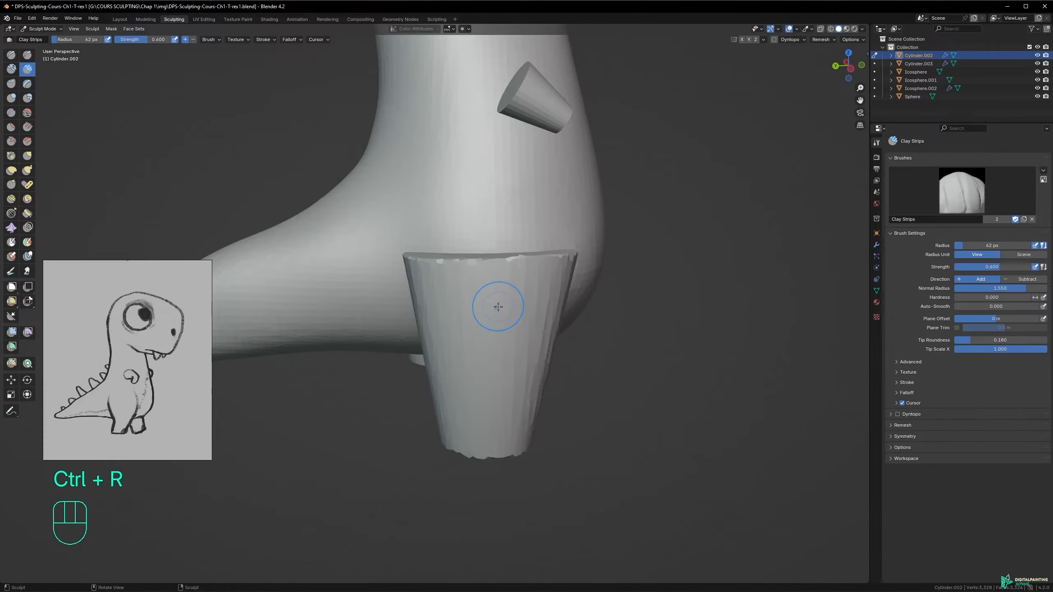
- Try several Clay Strips strokes at 62 px on the leg, then undo them together with the remesh
mouse_move(479, 317)
mouse_down()
mouse_move(466, 325)
mouse_move(473, 304)
mouse_up()
drag(477, 365, 500, 397)
alt+middle_drag(500, 396, 481, 351)
drag(547, 314, 543, 326)
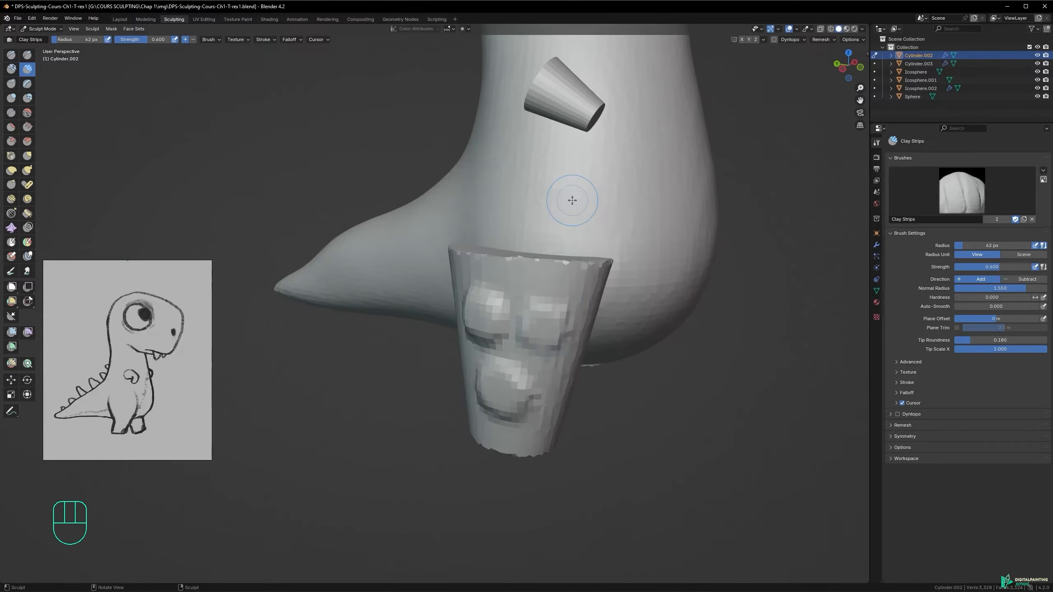
key(ctrl+z)
key(ctrl+z)
key(ctrl+z)
key(ctrl+z)
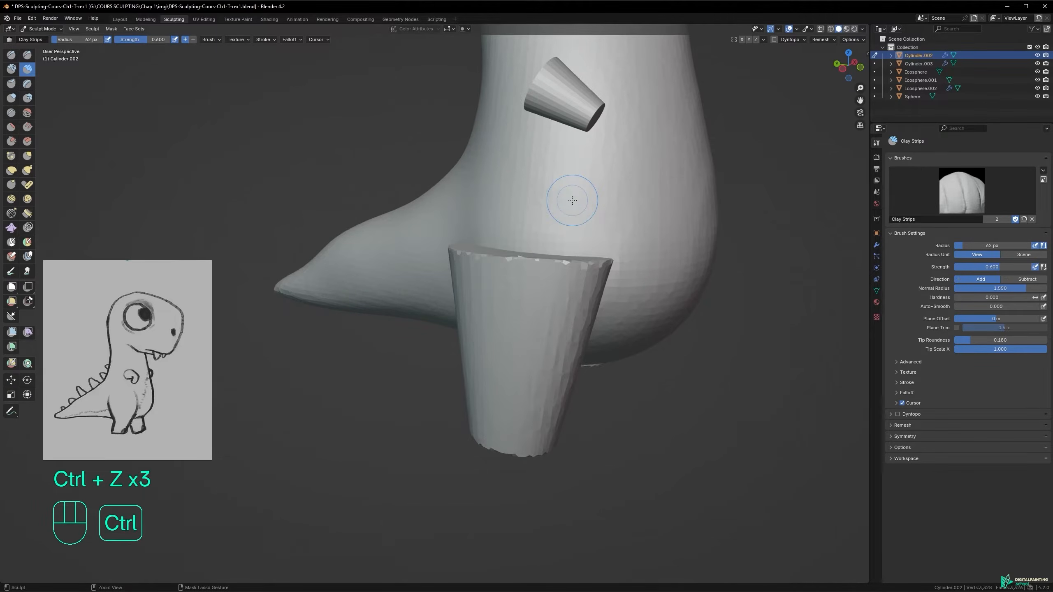
alt+middle_drag(496, 267, 544, 270)
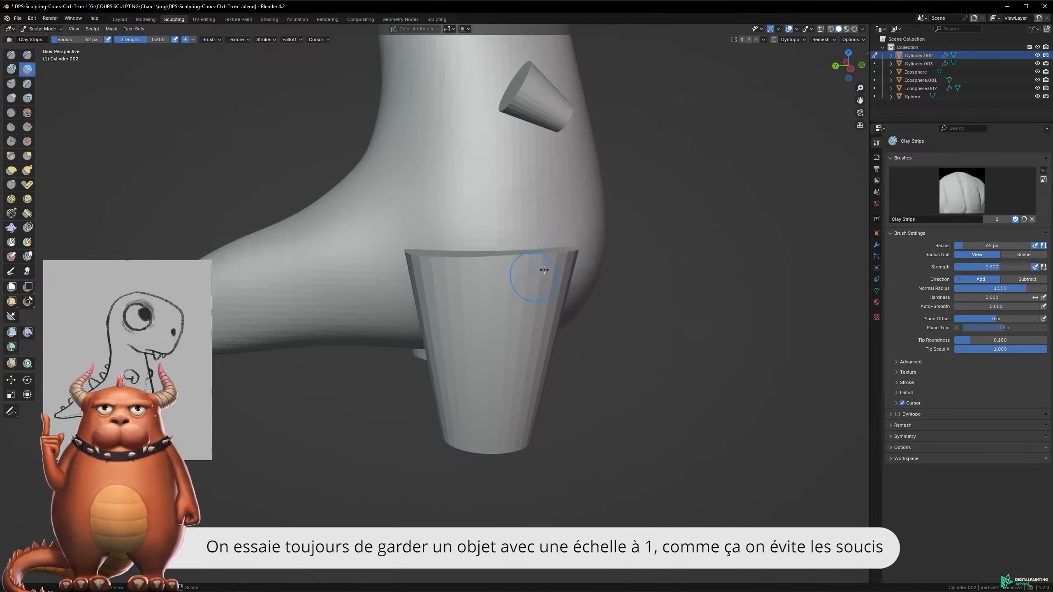
- Set a finer voxel size for the leg and voxel-remesh it
key(r)
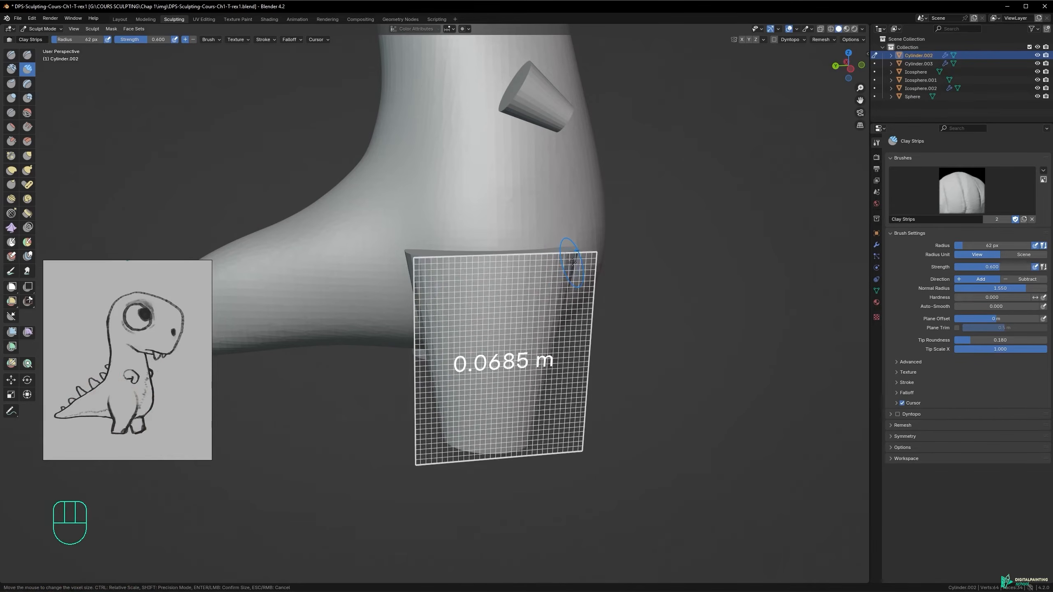
right_click(545, 264)
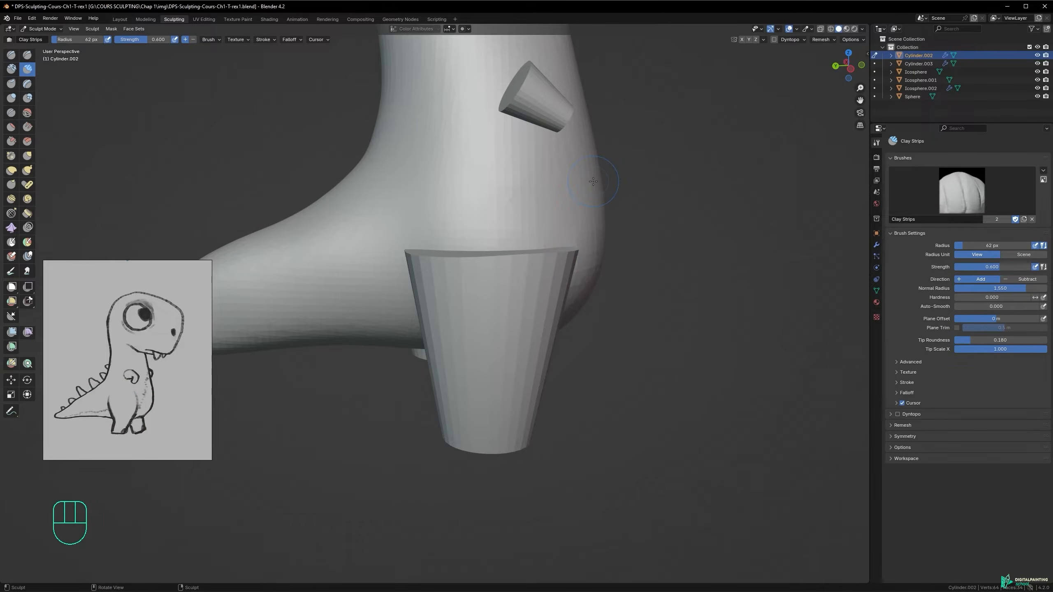
key(ctrl+r)
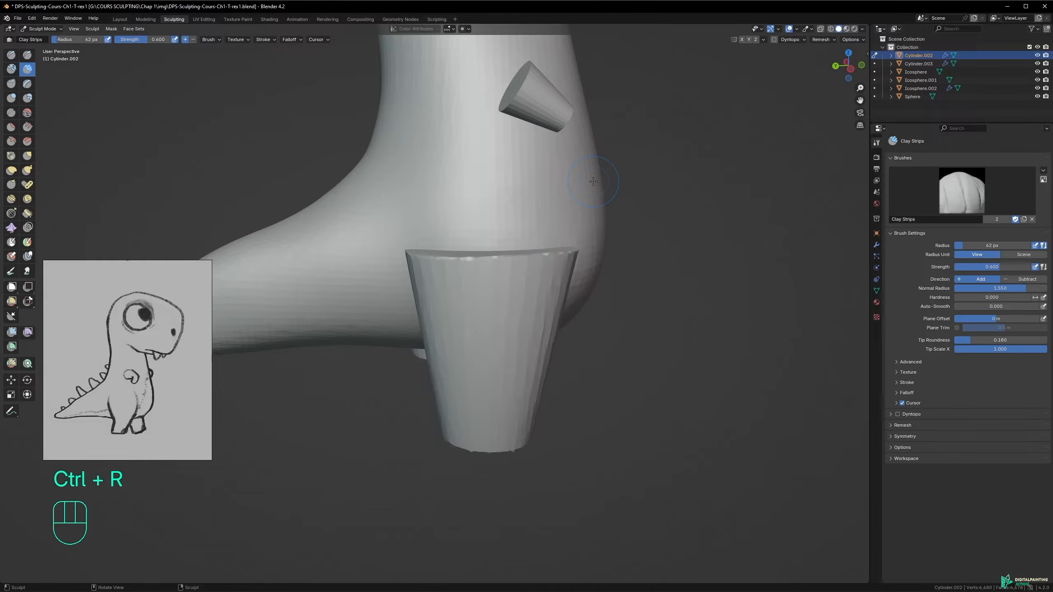
key(alt)
alt+drag(542, 289, 539, 336)
click(821, 39)
click(687, 133)
- Round out the back edge of the thigh in the left side view with the Grab brush at 196 px
key(f)
alt+drag(588, 300, 623, 305)
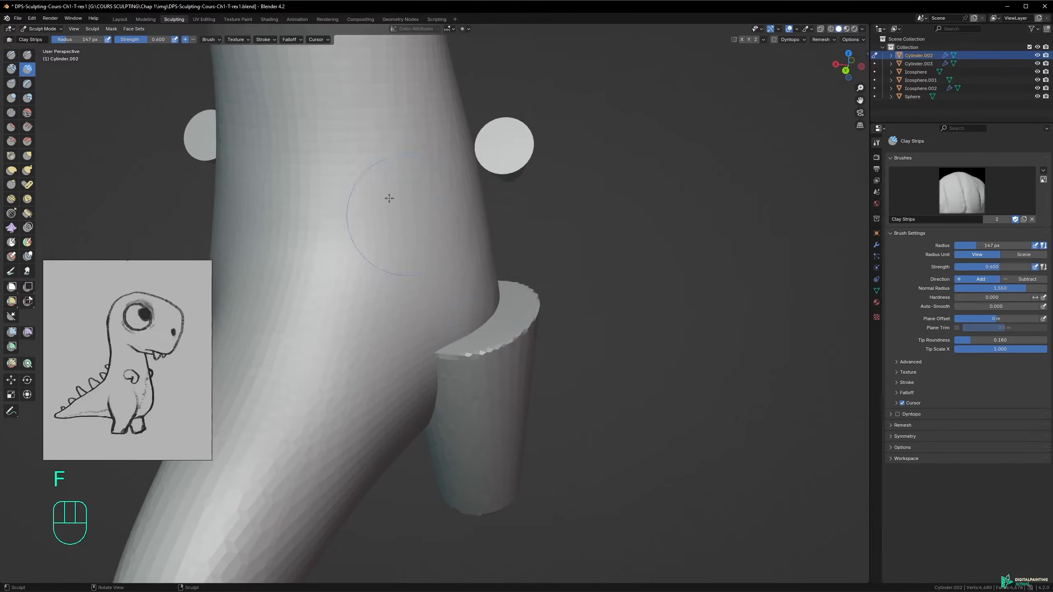
key(g)
mouse_move(463, 329)
alt+mouse_down()
mouse_move(472, 348)
mouse_move(479, 320)
mouse_move(414, 303)
alt+mouse_up()
key(f)
click(531, 325)
key(ctrl+z)
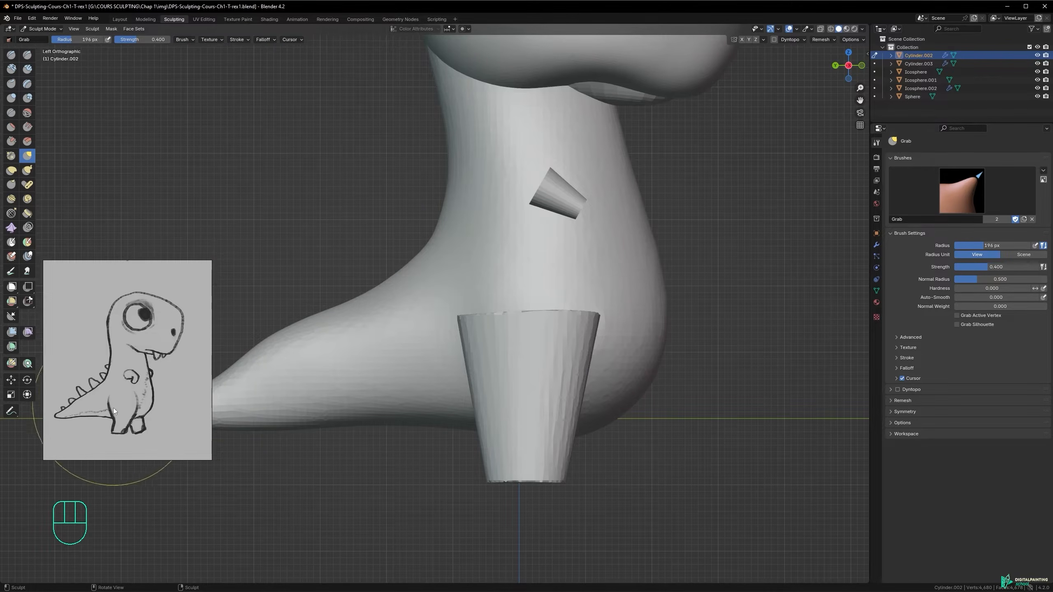
ctrl+alt+middle_drag(573, 335, 572, 319)
drag(463, 369, 471, 384)
drag(464, 338, 478, 402)
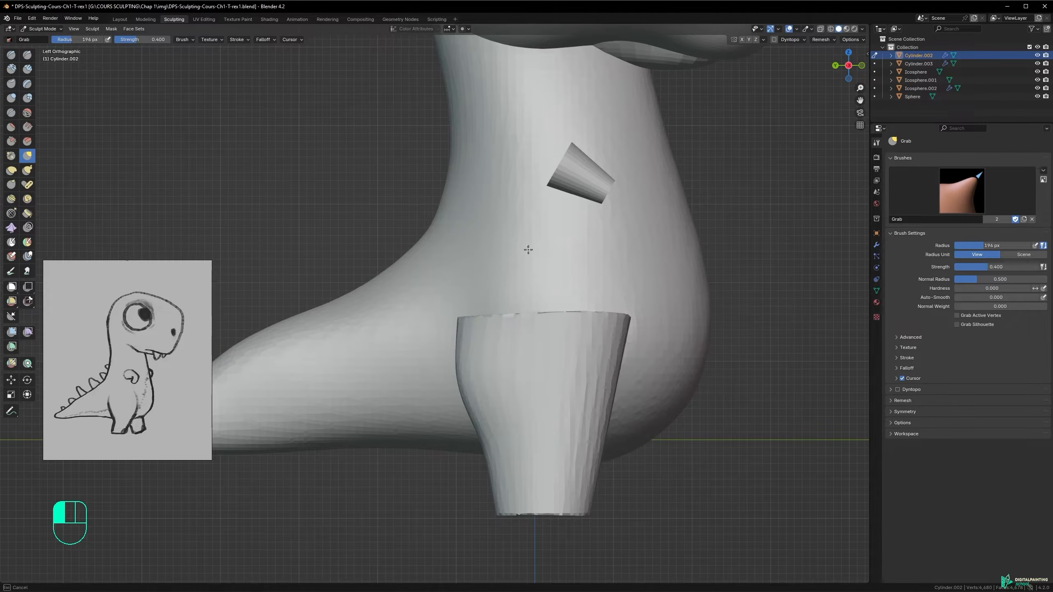
- Raise the leg's upper rim into a rounded arch with the Grab brush at 196 px
drag(533, 312, 526, 272)
drag(495, 306, 491, 279)
drag(579, 309, 598, 286)
- Pull the leg's front upper corner inward with the Grab brush at 216 px, undoing the first attempt
key(f)
click(581, 326)
drag(622, 320, 597, 289)
key(ctrl+z)
key(f)
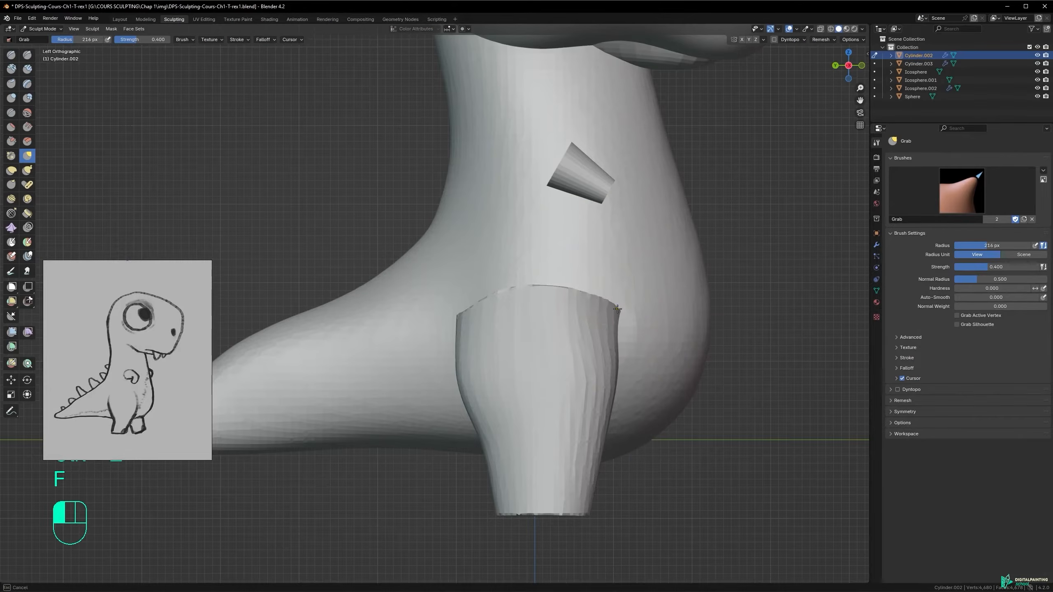
drag(617, 309, 610, 334)
- Pull the thigh's front upper corner inward with the Grab brush at 120 px and bulge its front edge at 211 px
key(f)
click(602, 323)
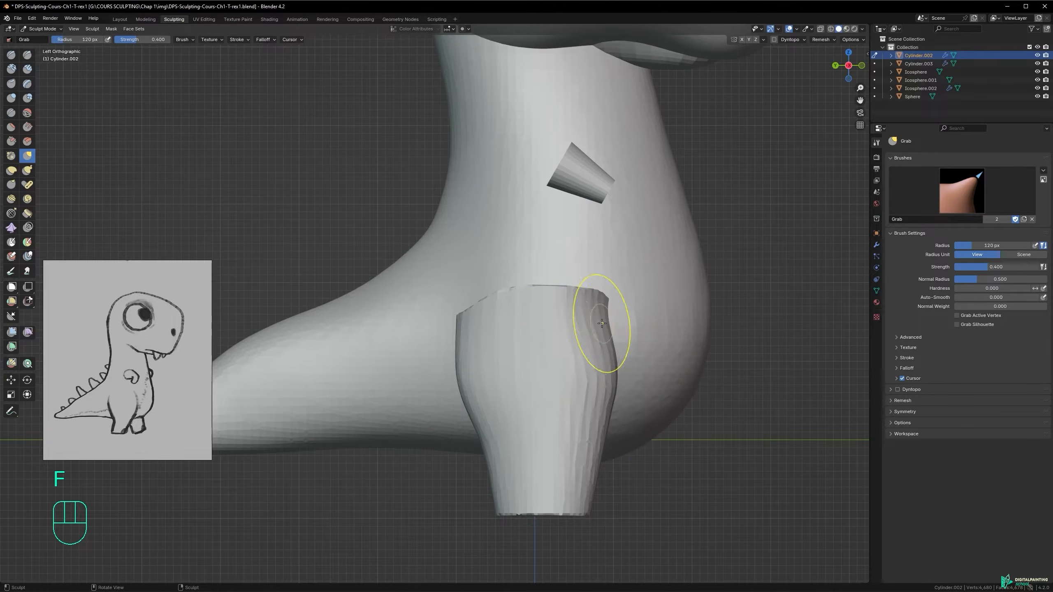
key(f)
click(625, 356)
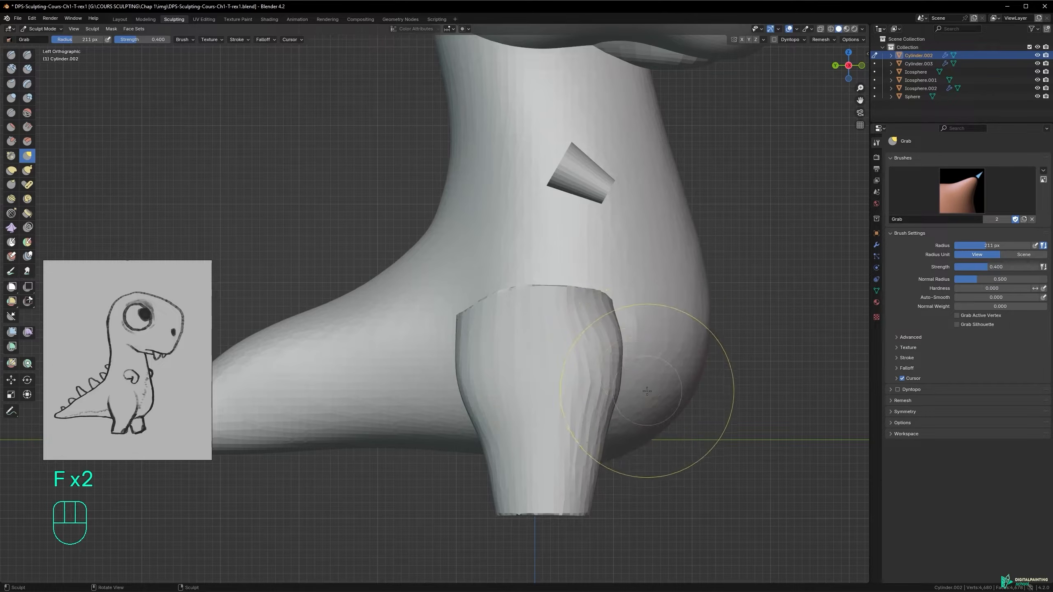
- Shift the lower leg toward the tail with the Grab brush, moving its front edge at 354 px and its back edge at 288 px
key(f)
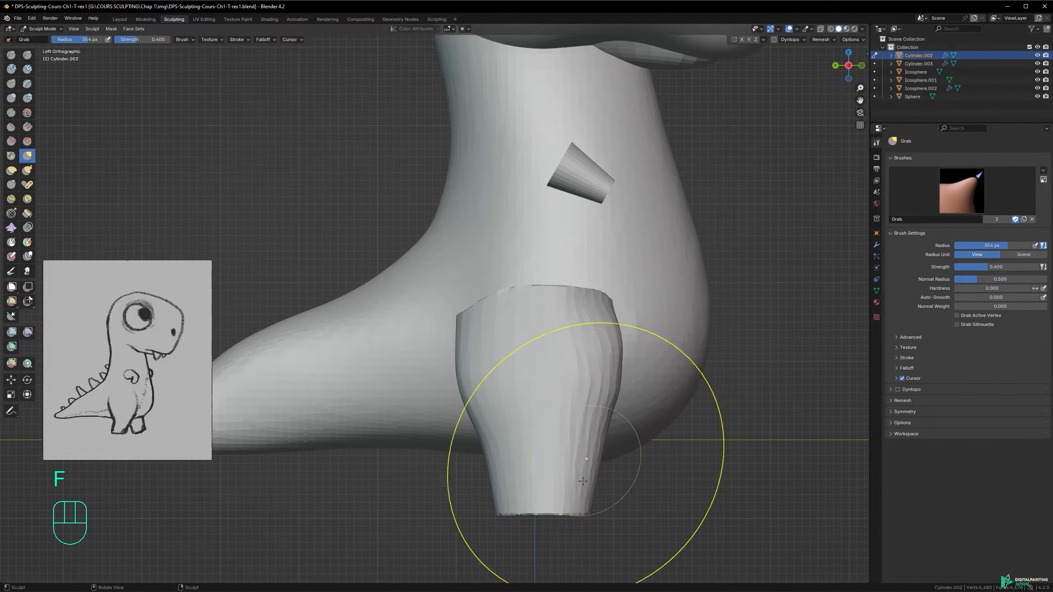
drag(584, 501, 566, 500)
key(f)
click(476, 497)
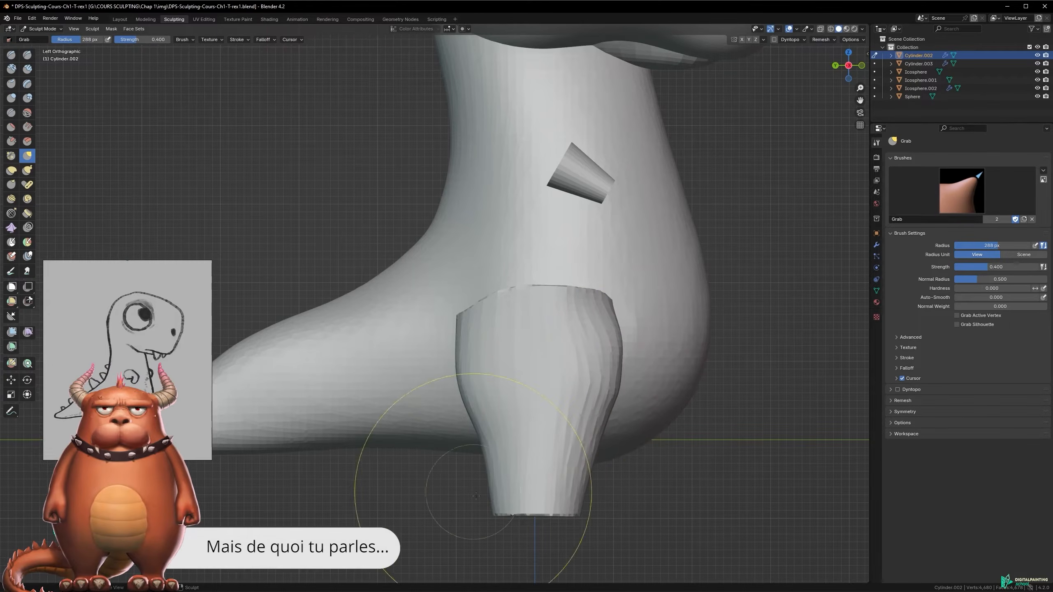
drag(476, 497, 464, 510)
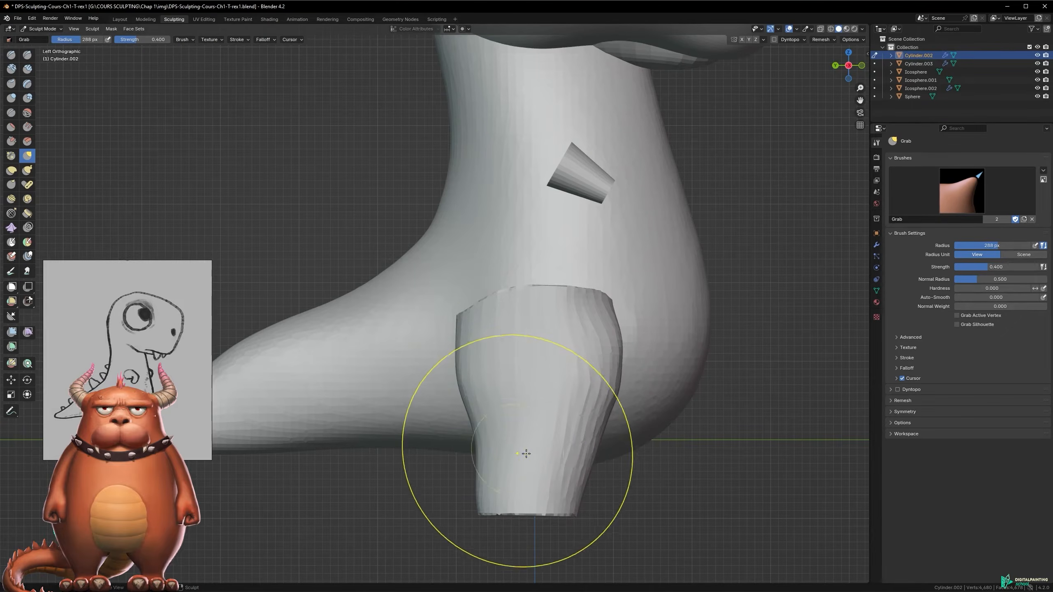
- Narrow the back of the ankle and adjust the leg's bottom edge in the left side view with the Grab brush at 179 px
key(f)
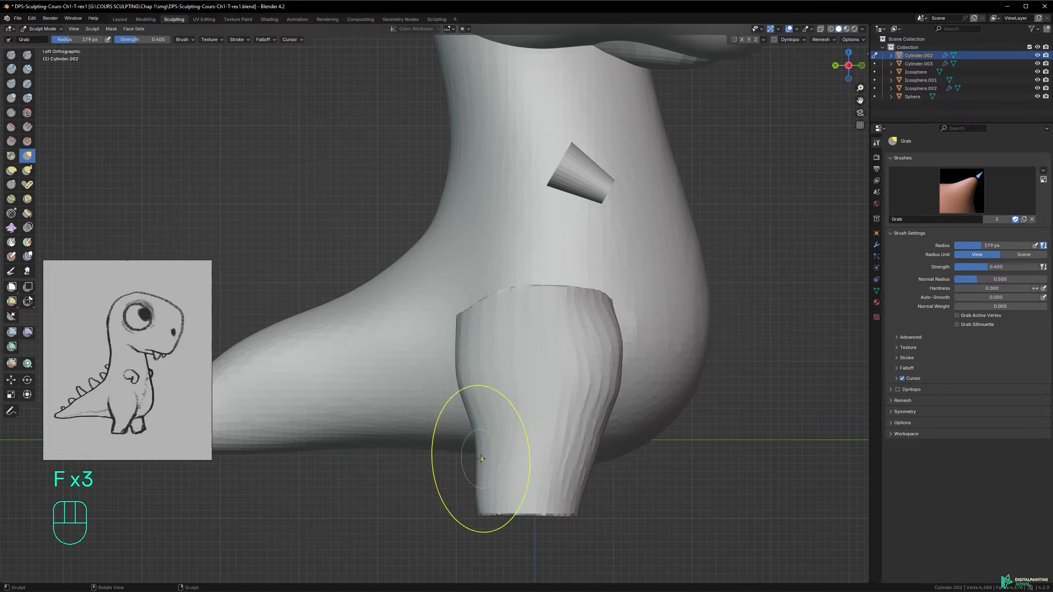
click(487, 455)
drag(487, 455, 490, 457)
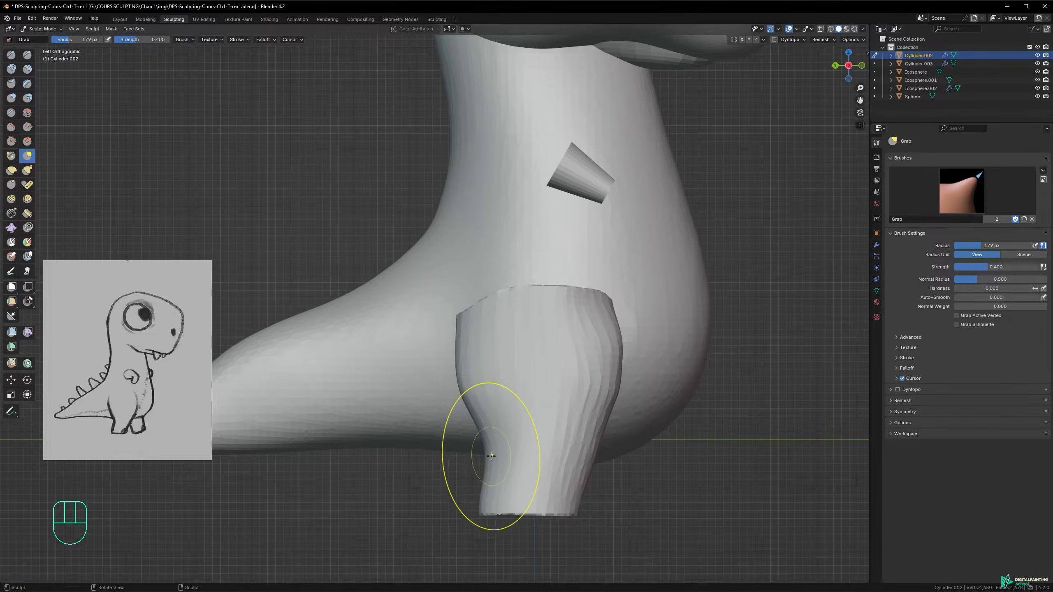
mouse_move(630, 381)
alt+middle_down()
mouse_move(516, 378)
mouse_move(580, 368)
mouse_move(615, 339)
mouse_move(599, 272)
alt+middle_up()
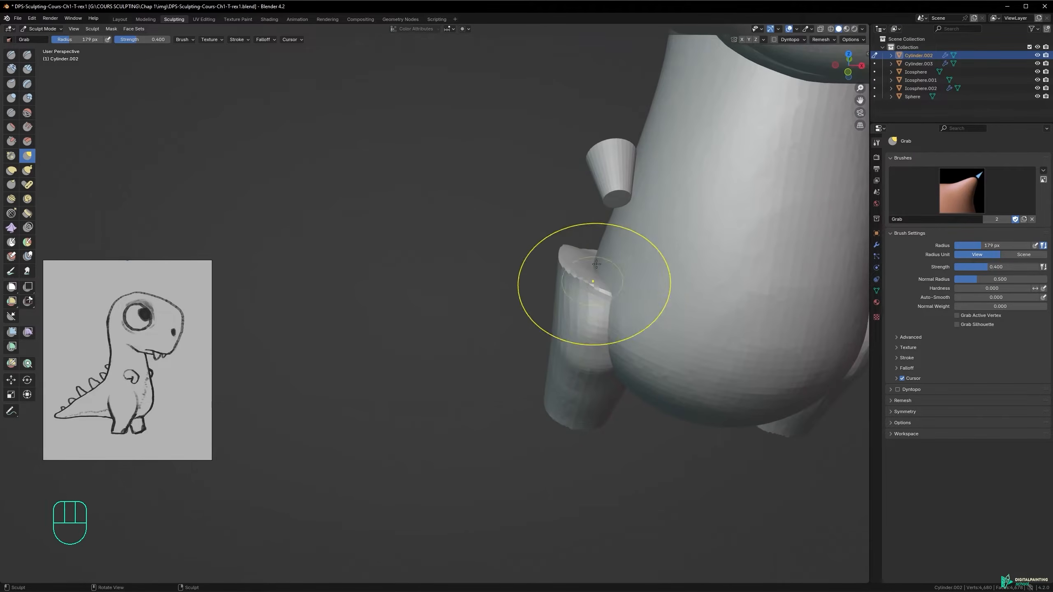
mouse_move(565, 375)
alt+middle_down()
mouse_move(627, 365)
mouse_move(646, 376)
alt+middle_up()
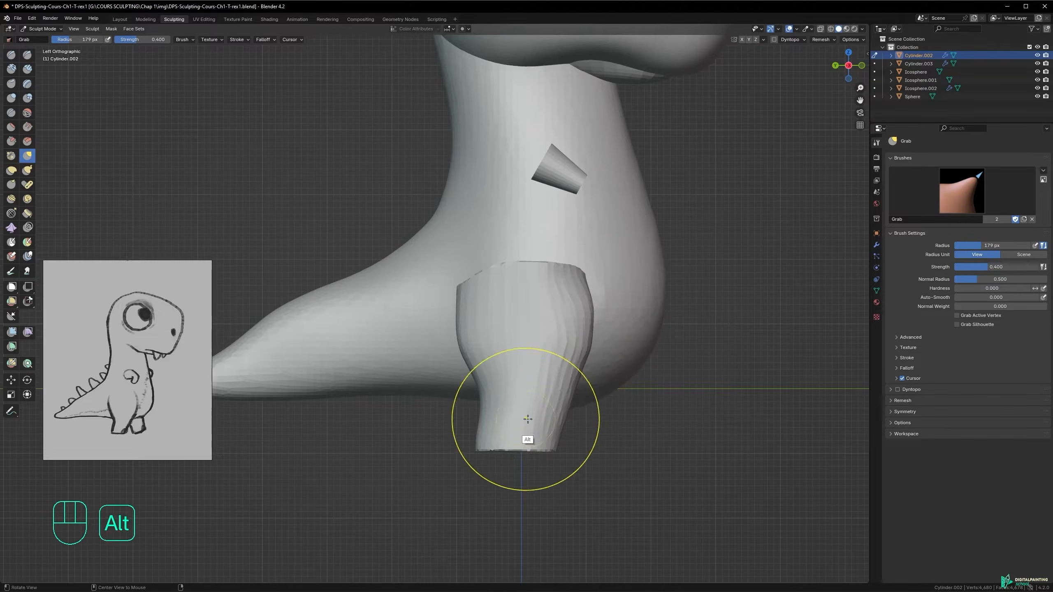
drag(534, 452, 510, 447)
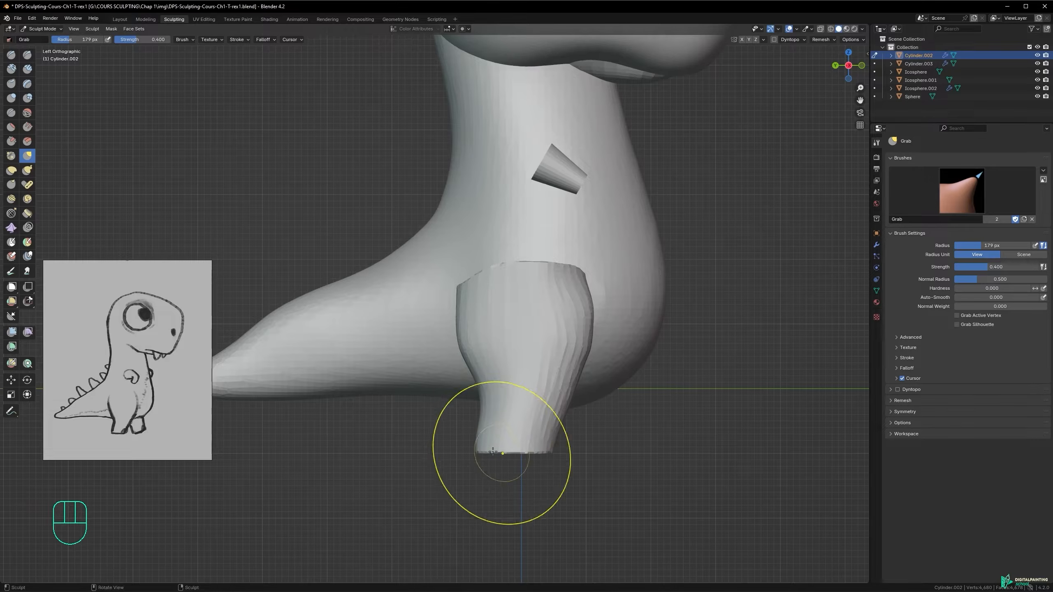
- Refine the leg's back profile with the Grab brush, using 137 px at the heel, 75 px at the ankle and 117 px at the thigh
key(f)
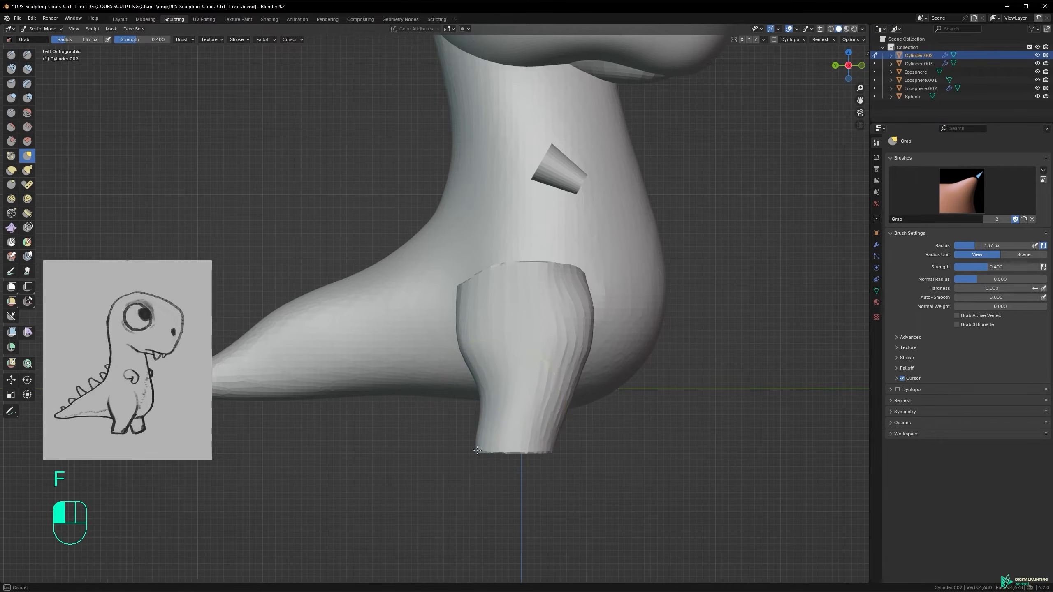
key(f)
click(478, 398)
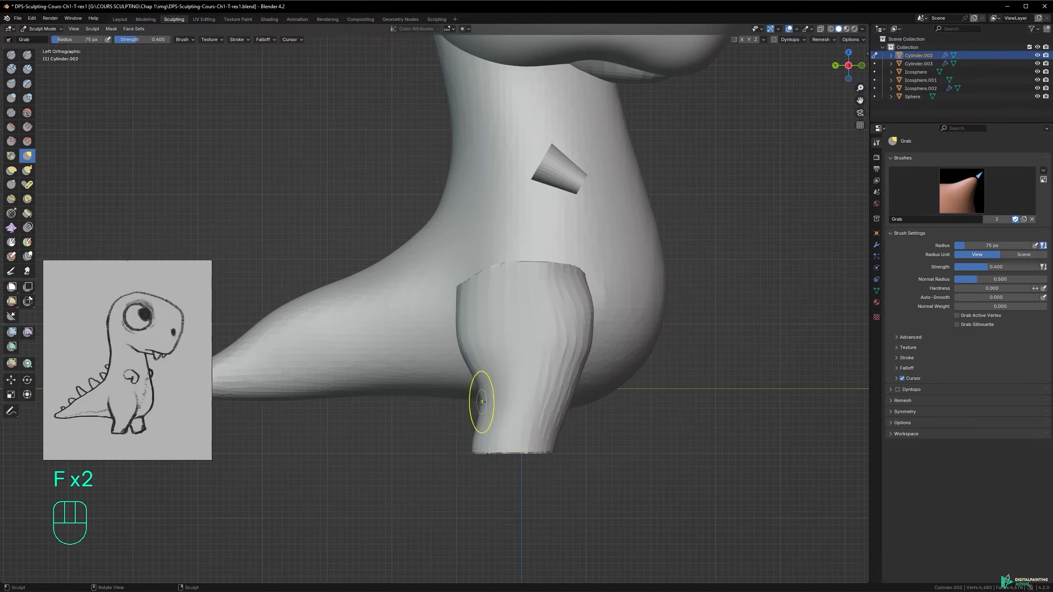
key(f)
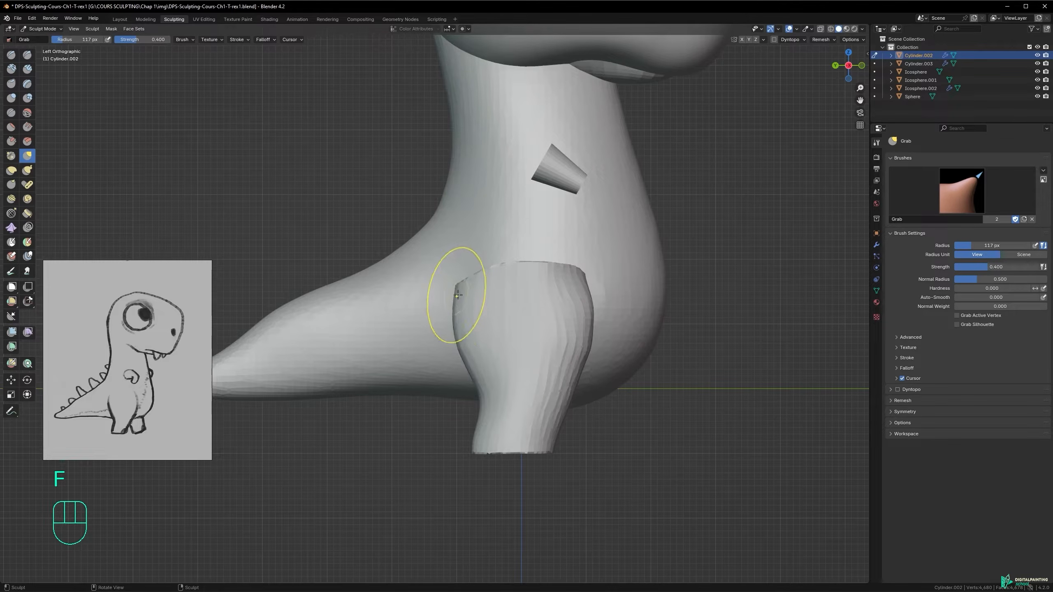
- Raise the arch of the thigh's upper rim and slim the front of the lower leg with the Grab brush at 209 px
key(f)
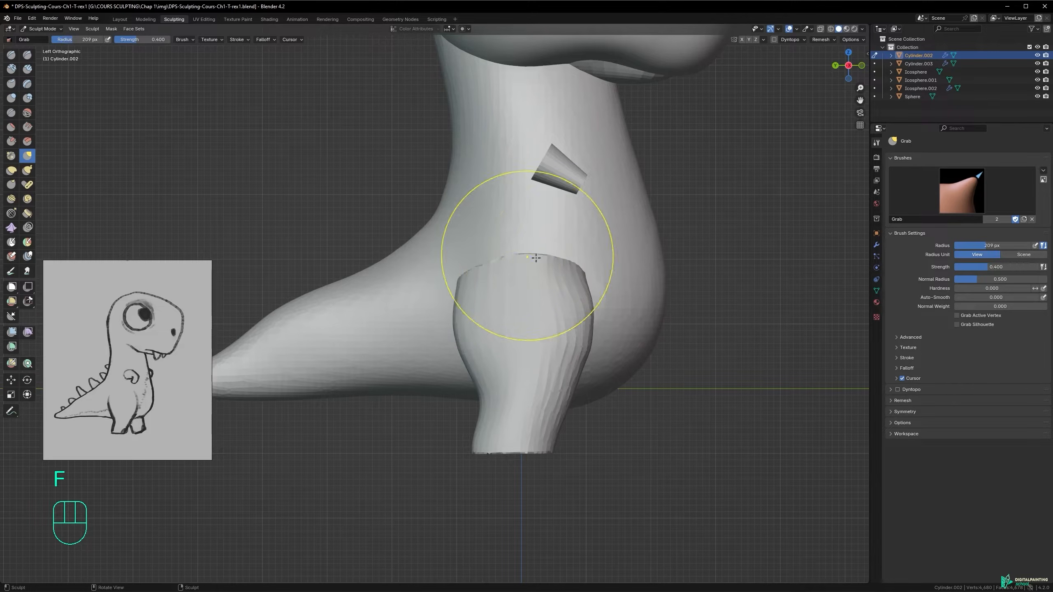
click(565, 293)
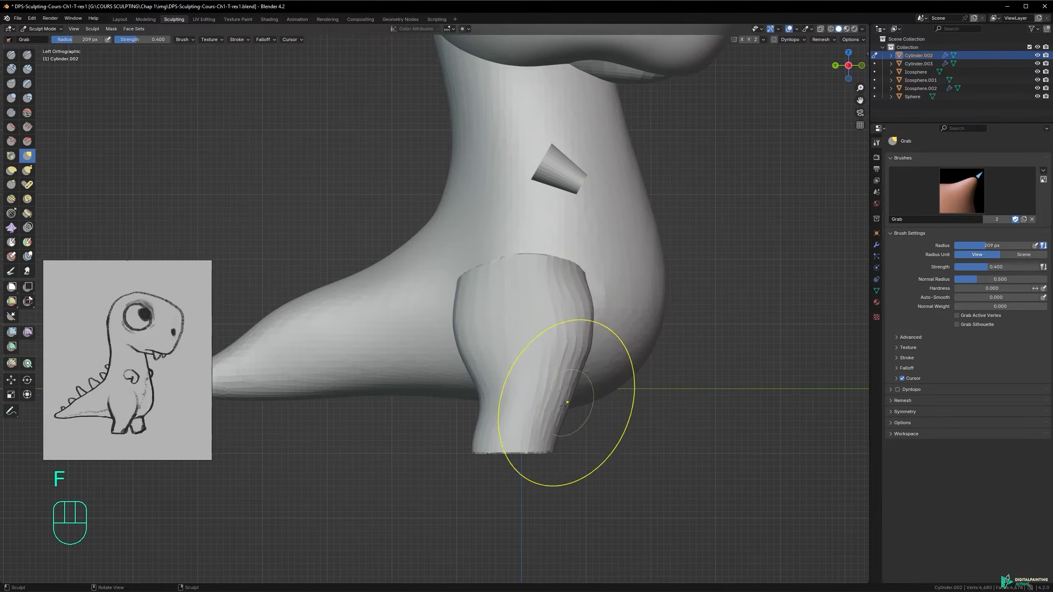
drag(561, 403, 549, 405)
drag(538, 442, 541, 458)
mouse_move(525, 272)
alt+middle_down()
mouse_move(593, 310)
mouse_move(522, 278)
mouse_move(446, 283)
mouse_move(498, 285)
mouse_move(503, 309)
mouse_move(519, 289)
mouse_move(508, 301)
alt+middle_up()
key(f)
click(512, 307)
key(alt+z)
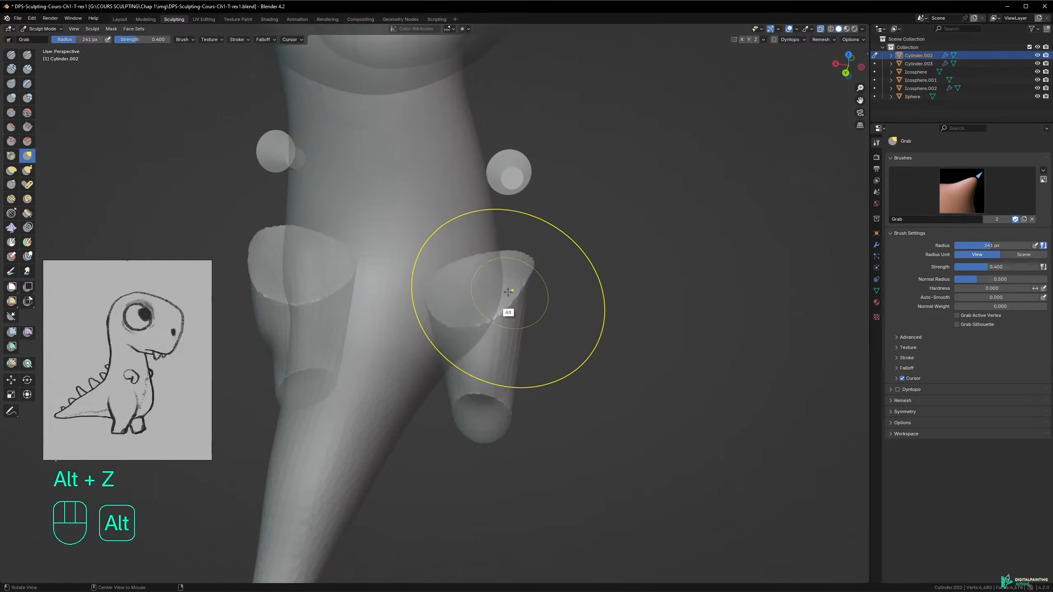
key(f)
click(445, 290)
mouse_move(445, 290)
mouse_down()
mouse_move(432, 257)
mouse_move(434, 267)
mouse_move(448, 248)
mouse_up()
key(ctrl+z)
key(f)
click(428, 286)
key(alt+z)
- Reshape the thigh's rear upper rim from behind with the Grab brush at 184 px
key(f)
click(458, 280)
drag(451, 285, 464, 275)
- Smooth the hard upper rim of the thigh, undoing the excess strokes
mouse_move(463, 275)
alt+middle_down()
mouse_move(414, 282)
mouse_move(588, 295)
alt+middle_up()
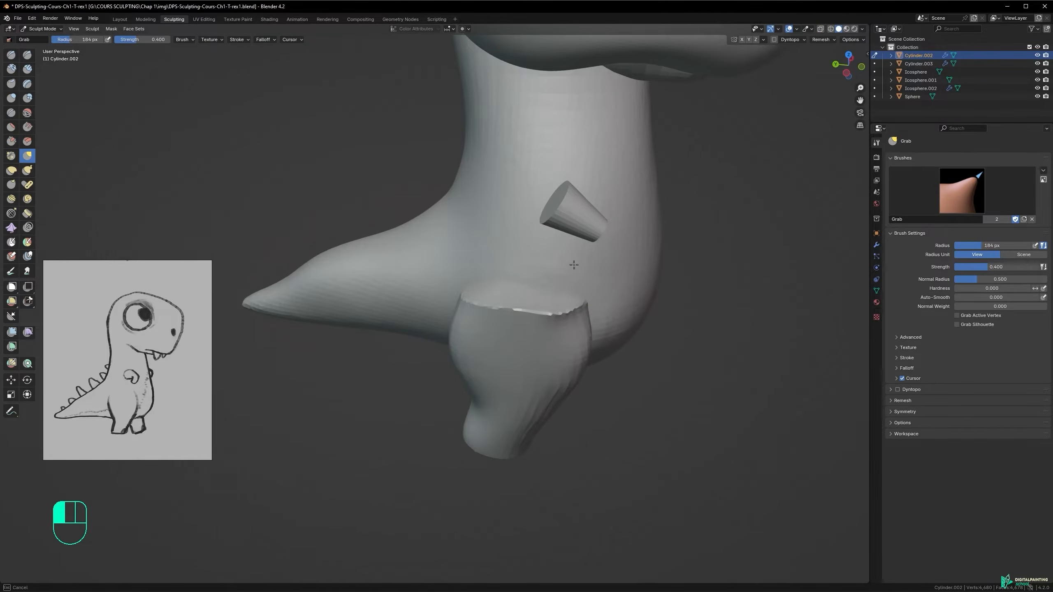
shift+drag(473, 300, 502, 306)
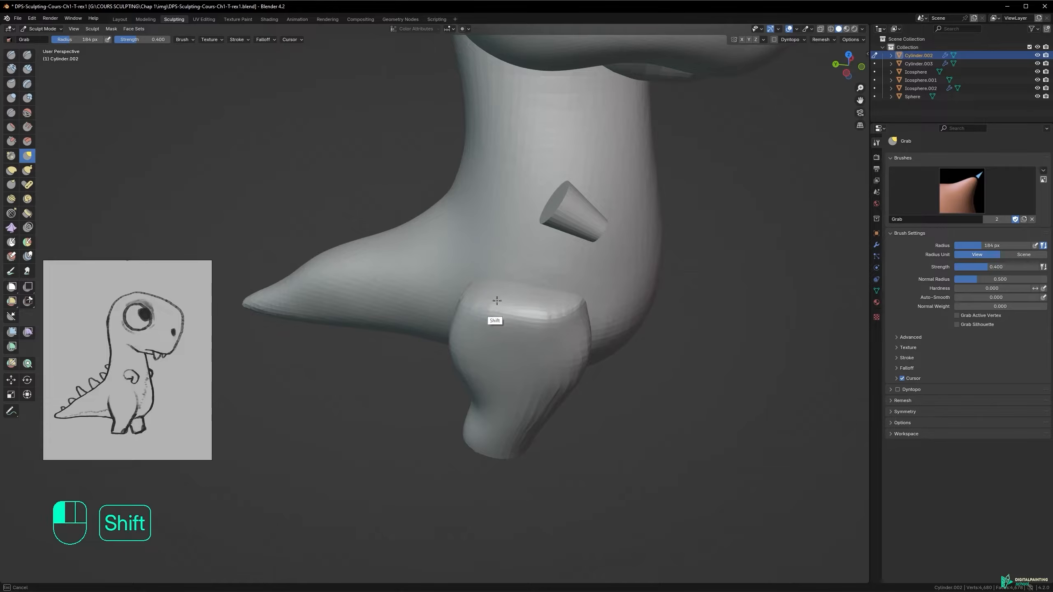
mouse_move(509, 291)
shift+mouse_down()
mouse_move(524, 308)
mouse_move(536, 292)
shift+mouse_up()
key(ctrl+z)
mouse_move(536, 292)
alt+middle_down()
mouse_move(489, 289)
mouse_move(498, 293)
mouse_move(487, 309)
mouse_move(435, 312)
mouse_move(495, 306)
alt+middle_up()
key(ctrl+z)
- Fit the top of the thigh against the body from the front and rear with the Grab brush at 206 px
key(f)
click(545, 308)
key(f)
click(481, 299)
key(f)
click(513, 286)
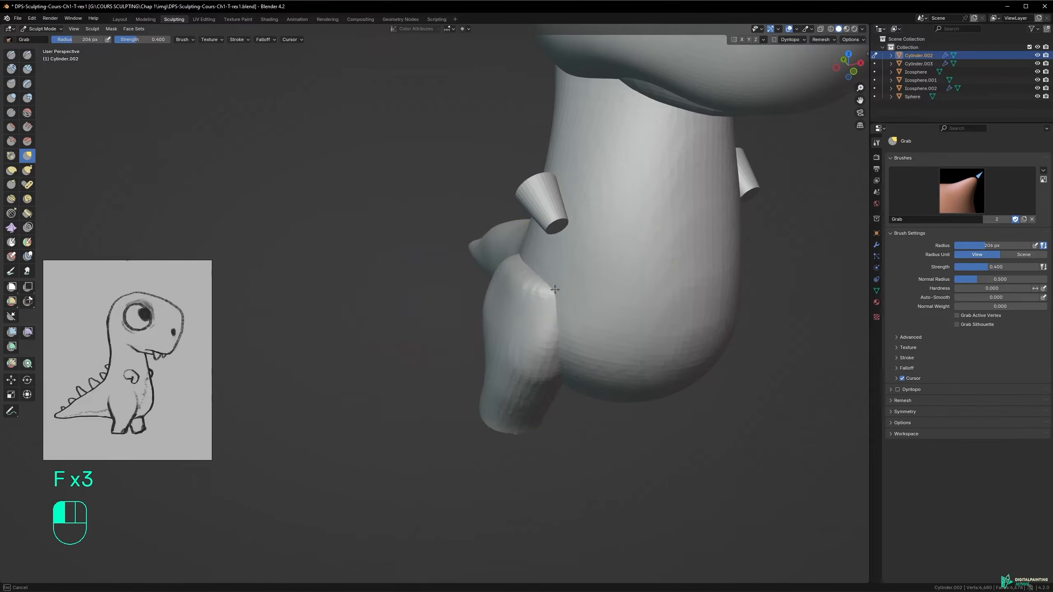
mouse_move(498, 285)
alt+middle_down()
mouse_move(601, 282)
mouse_move(470, 278)
mouse_move(501, 296)
alt+middle_up()
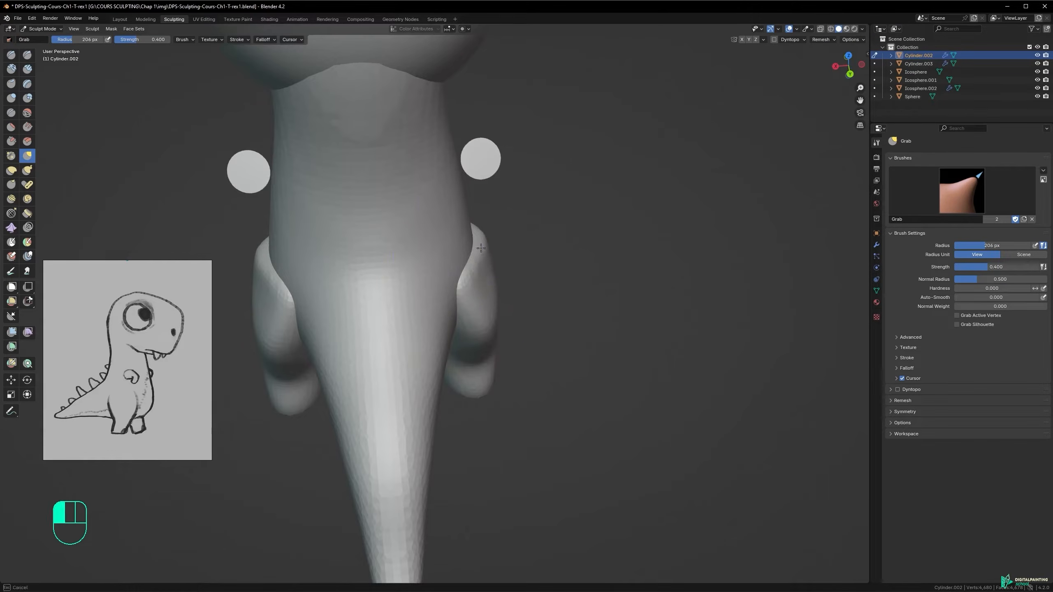
- Reshape the thigh's rear upper edge where it meets the tail base with the Grab brush at 167 px
mouse_move(484, 251)
alt+middle_down()
mouse_move(338, 254)
mouse_move(508, 248)
mouse_move(597, 266)
alt+middle_up()
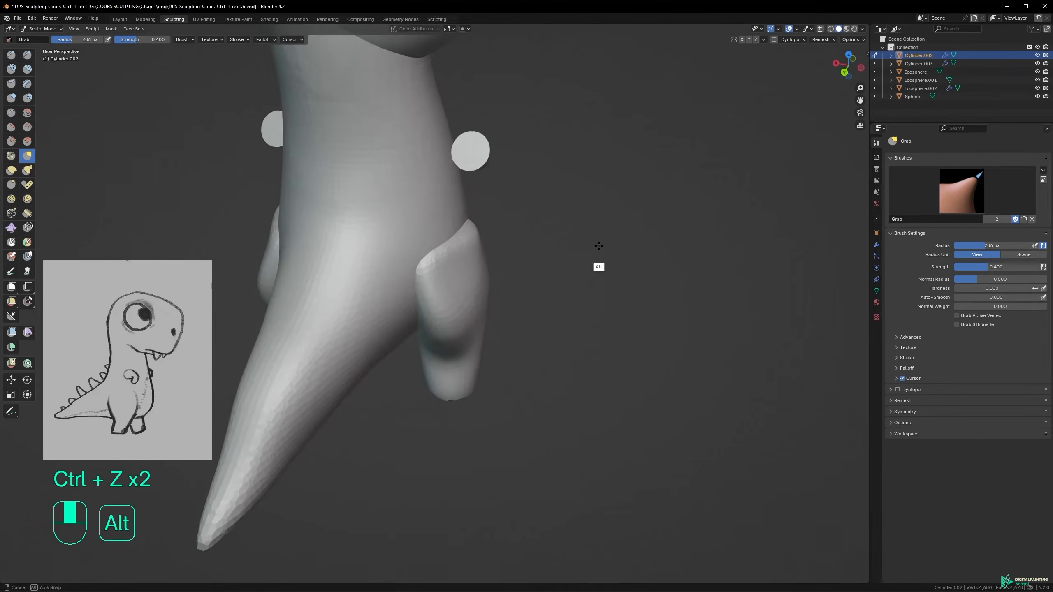
key(f)
click(454, 272)
alt+drag(468, 260, 446, 265)
alt+drag(488, 238, 488, 228)
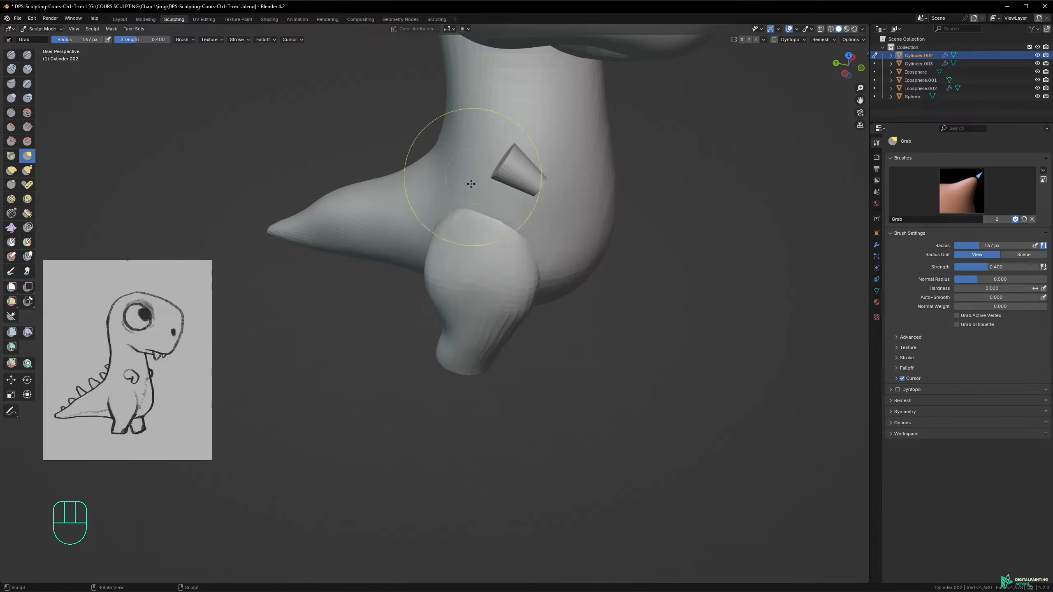
alt+drag(462, 219, 446, 224)
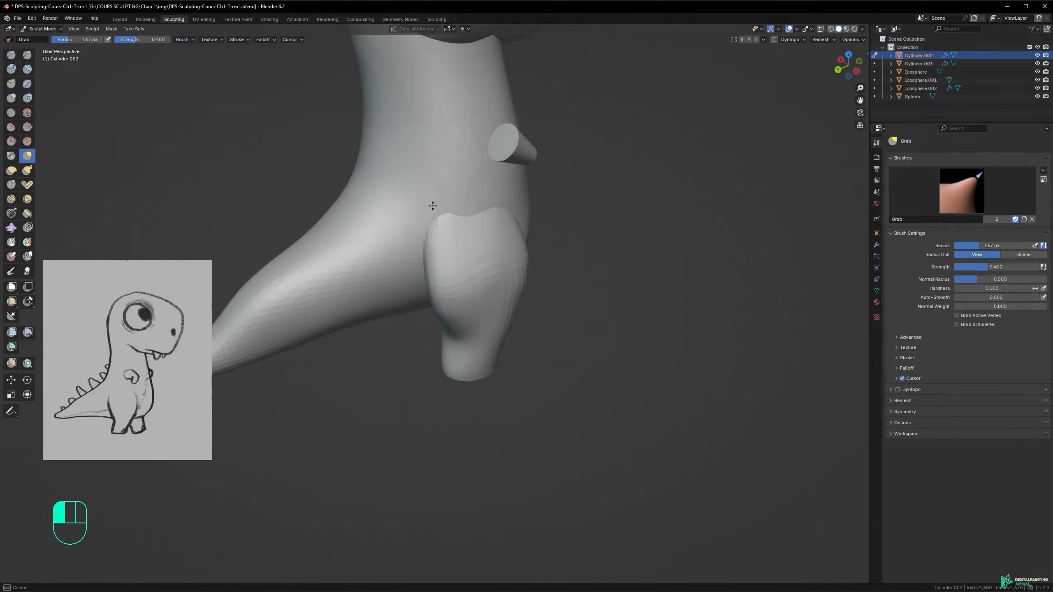
- Bulge the thigh's back edge slightly outward in the left side view with the Grab brush at 101 px
middle_drag(451, 253, 457, 227)
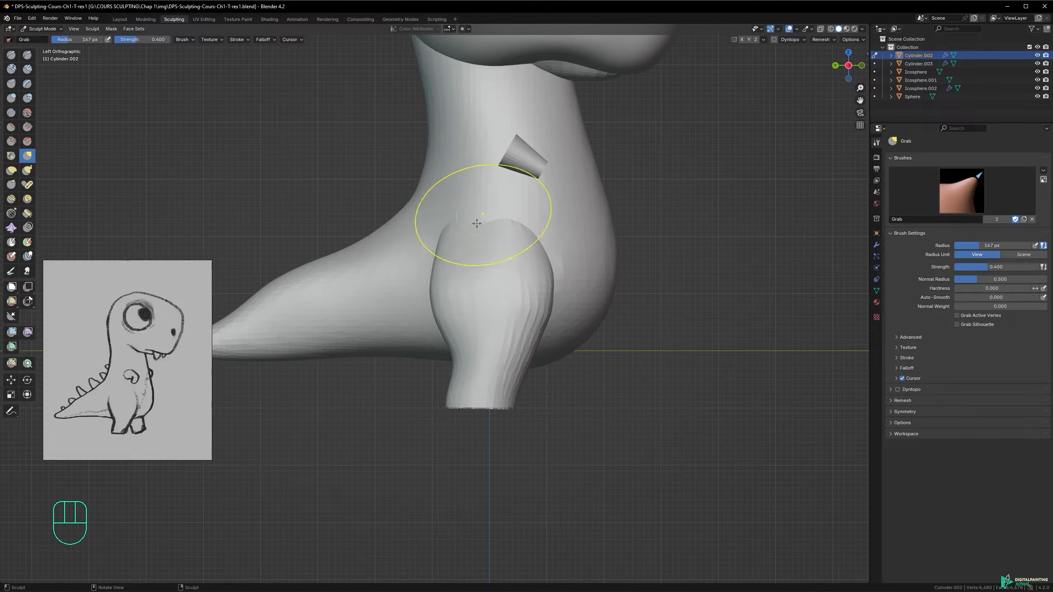
alt+shift+drag(499, 243, 437, 329)
key(f)
click(465, 318)
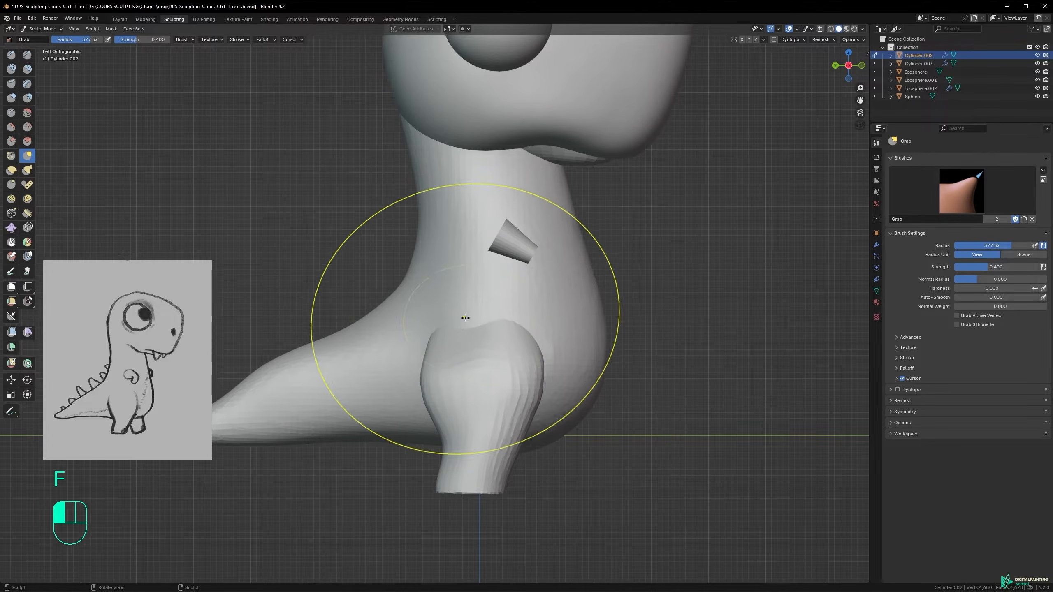
key(f)
click(445, 341)
key(f)
click(424, 359)
key(f)
click(416, 356)
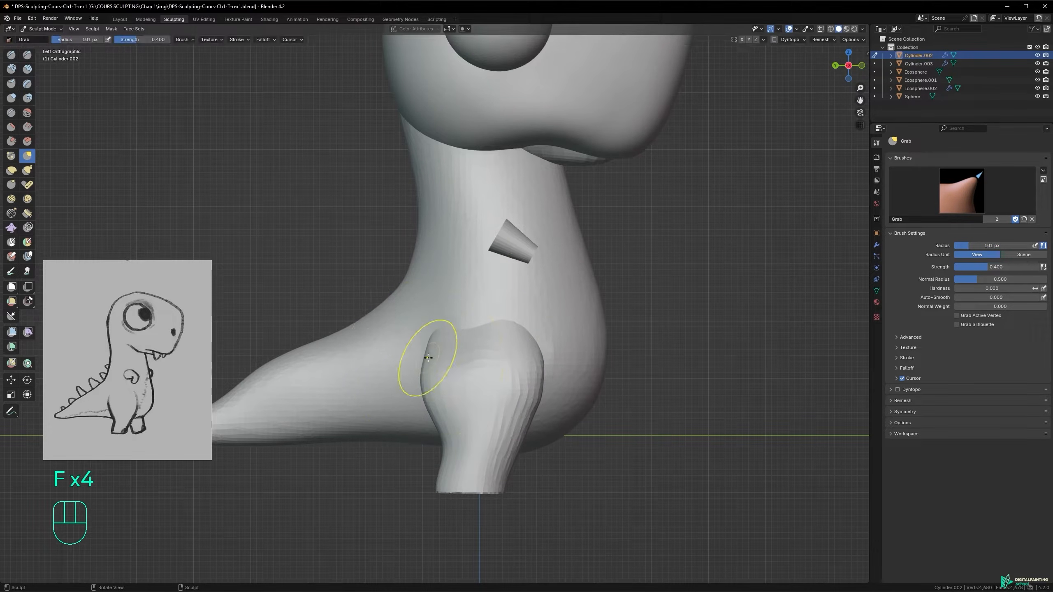
- Slim the front edge of the thigh and lower leg at 191 px, and pull the thigh's back edge outward at 133 px
key(f)
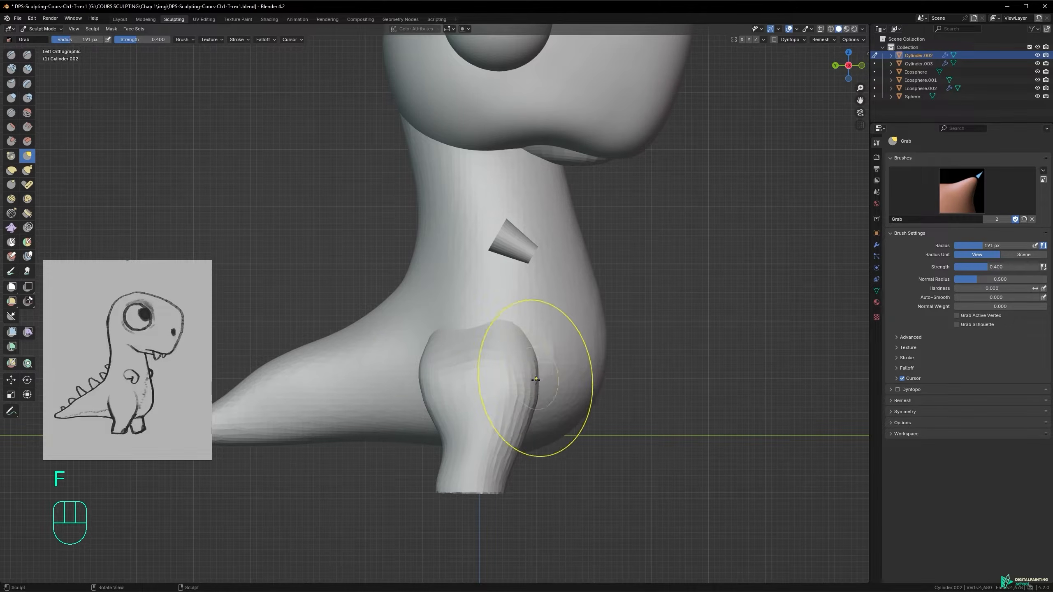
drag(535, 400, 528, 401)
drag(525, 444, 511, 447)
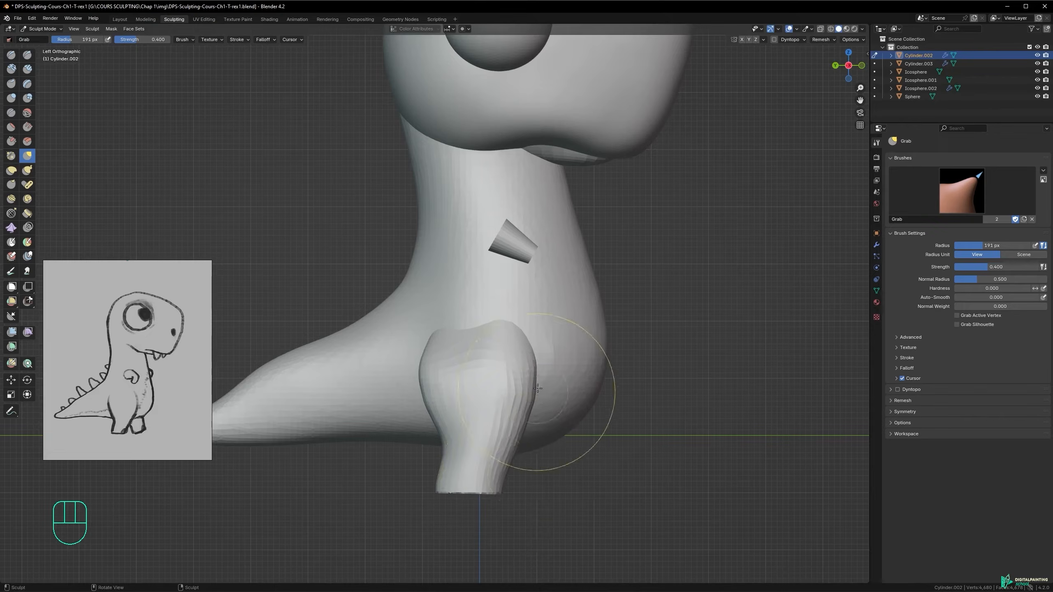
key(f)
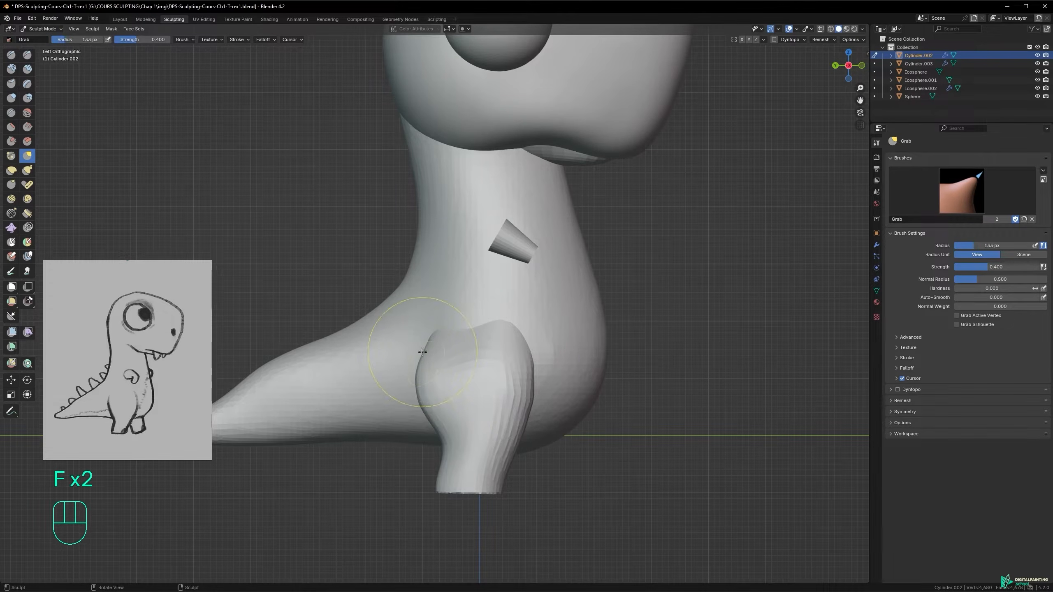
- Adjust the thigh's upper volume against the body from behind and above with the Grab brush at 133 px
alt+drag(455, 335, 459, 372)
alt+drag(395, 473, 460, 346)
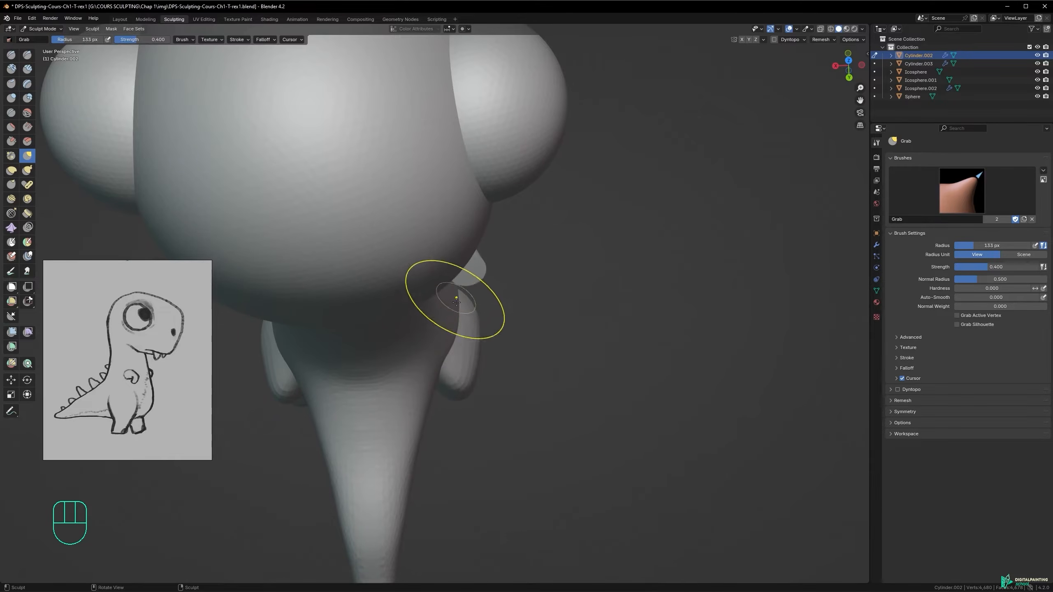
mouse_move(474, 338)
alt+mouse_down()
mouse_move(461, 357)
mouse_move(390, 360)
mouse_move(490, 346)
alt+mouse_up()
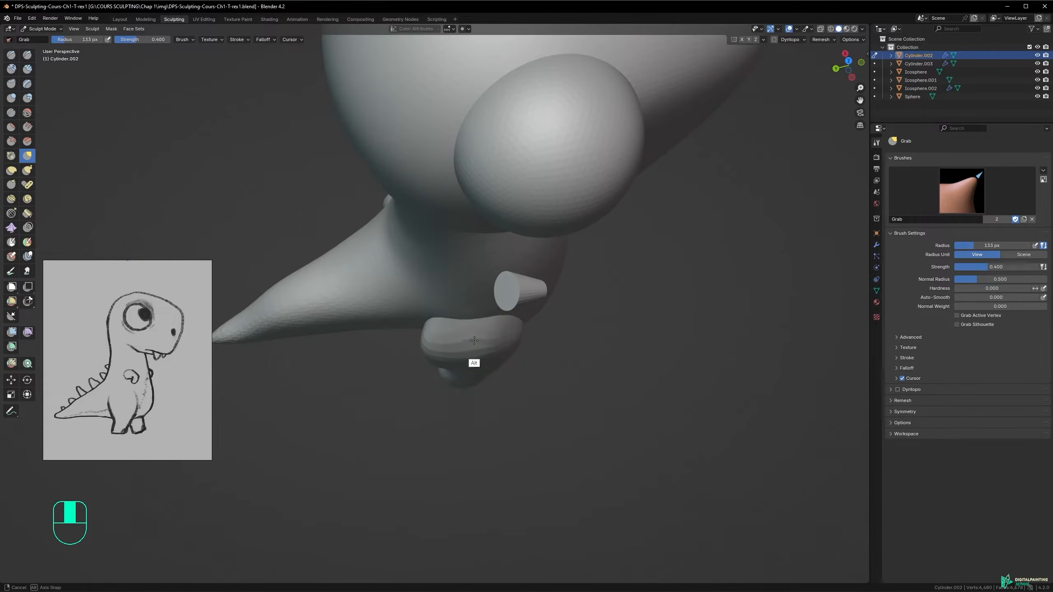
alt+drag(474, 340, 480, 364)
- Refine the back of the thigh with the Grab brush at 100 px, undoing the last stroke
key(f)
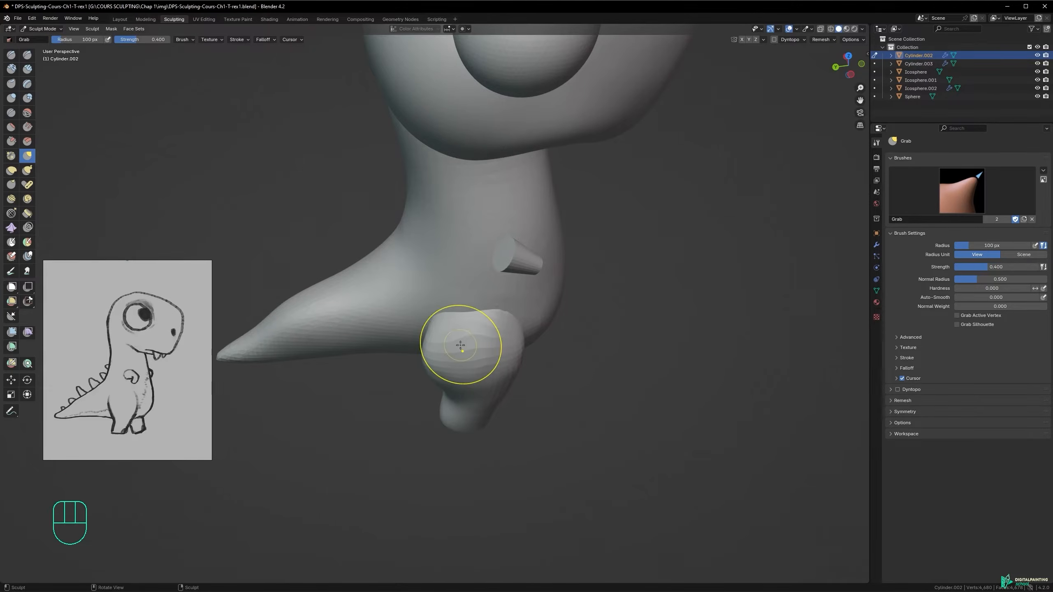
mouse_move(461, 345)
alt+mouse_down()
mouse_move(417, 328)
mouse_move(473, 308)
mouse_move(541, 318)
mouse_move(426, 349)
mouse_move(467, 331)
mouse_move(450, 308)
alt+mouse_up()
mouse_move(433, 375)
mouse_down()
mouse_move(424, 376)
mouse_move(439, 374)
mouse_up()
mouse_move(439, 373)
middle_down()
mouse_move(466, 342)
mouse_move(401, 336)
middle_up()
drag(496, 327, 460, 332)
key(ctrl+z)
- Nudge the leg's lower end inward in the front view with the Grab brush
mouse_move(460, 345)
alt+middle_down()
mouse_move(433, 342)
mouse_move(498, 322)
alt+middle_up()
shift+middle_drag(561, 307, 498, 265)
key(g)
key(f)
click(633, 327)
drag(482, 427, 490, 427)
- Straighten the inner edge of the lower leg in the front view with the Grab brush at 204 px
key(f)
click(466, 396)
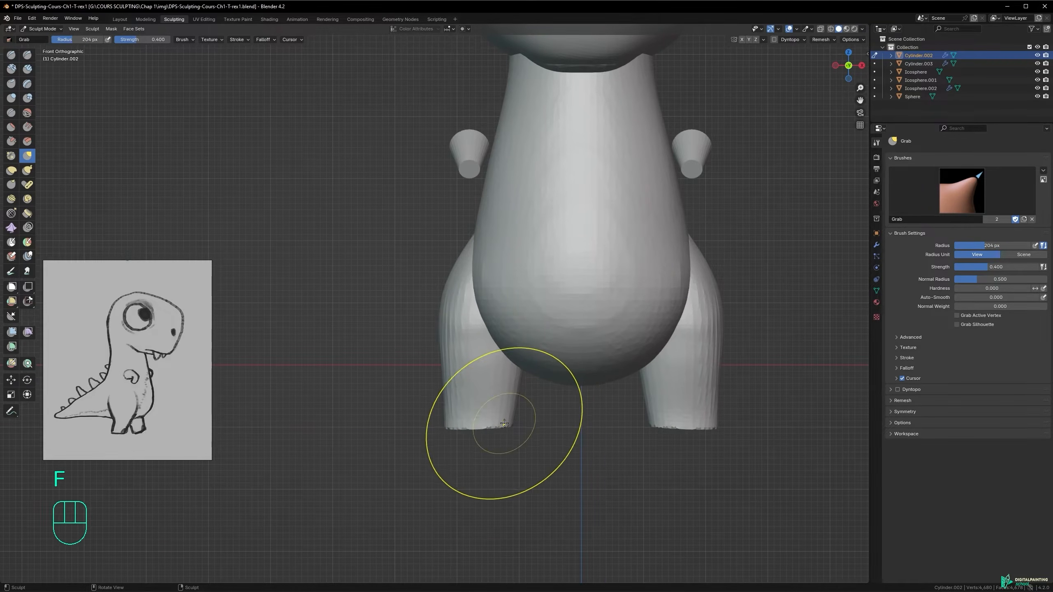
drag(518, 389, 514, 348)
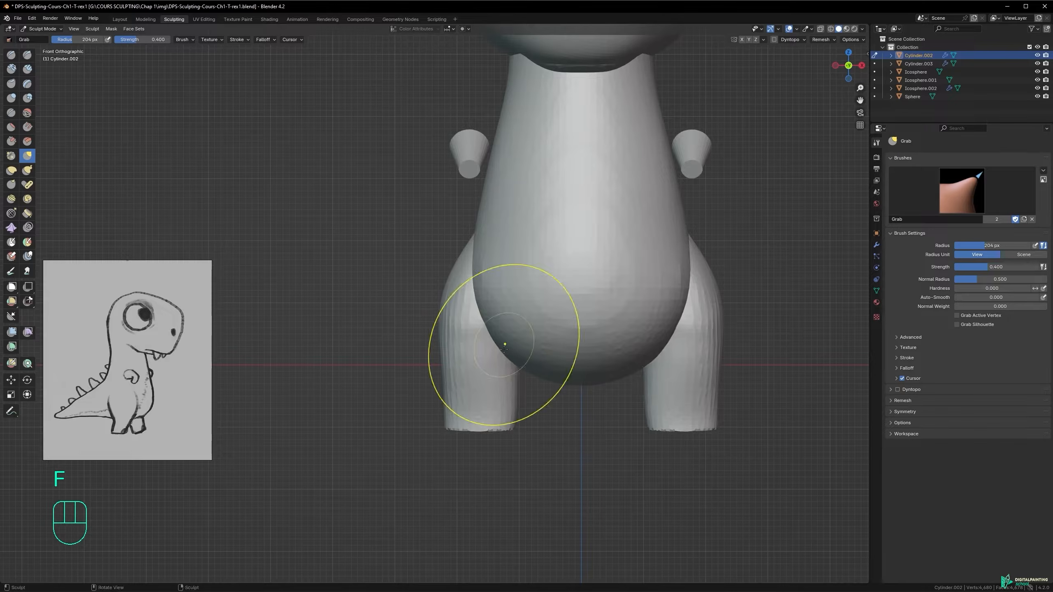
drag(504, 405, 528, 433)
- Adjust the thigh's outer contour from behind with the Elastic Deform brush at about 335 px
mouse_move(461, 323)
alt+middle_down()
mouse_move(487, 330)
mouse_move(548, 308)
mouse_move(552, 322)
alt+middle_up()
key(f)
click(551, 323)
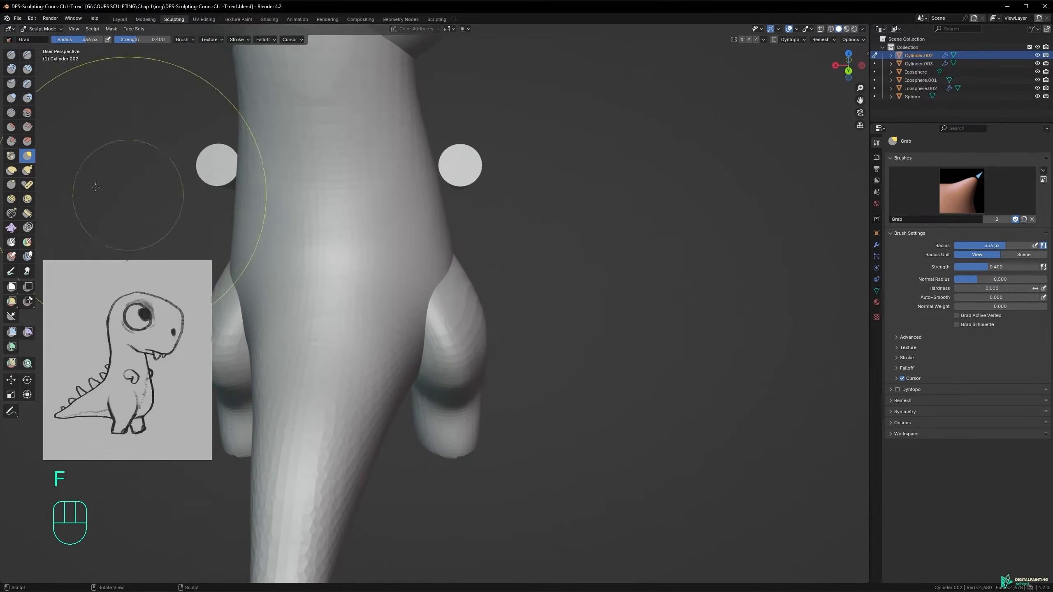
click(18, 171)
drag(486, 343, 471, 332)
mouse_move(471, 332)
alt+middle_down()
mouse_move(430, 336)
mouse_move(373, 307)
mouse_move(381, 300)
mouse_move(472, 353)
mouse_move(496, 286)
mouse_move(408, 261)
mouse_move(509, 274)
mouse_move(419, 260)
mouse_move(493, 334)
mouse_move(508, 261)
mouse_move(555, 404)
mouse_move(524, 320)
mouse_move(464, 283)
mouse_move(589, 327)
mouse_move(579, 315)
mouse_move(610, 315)
mouse_move(571, 311)
mouse_move(522, 329)
alt+middle_up()
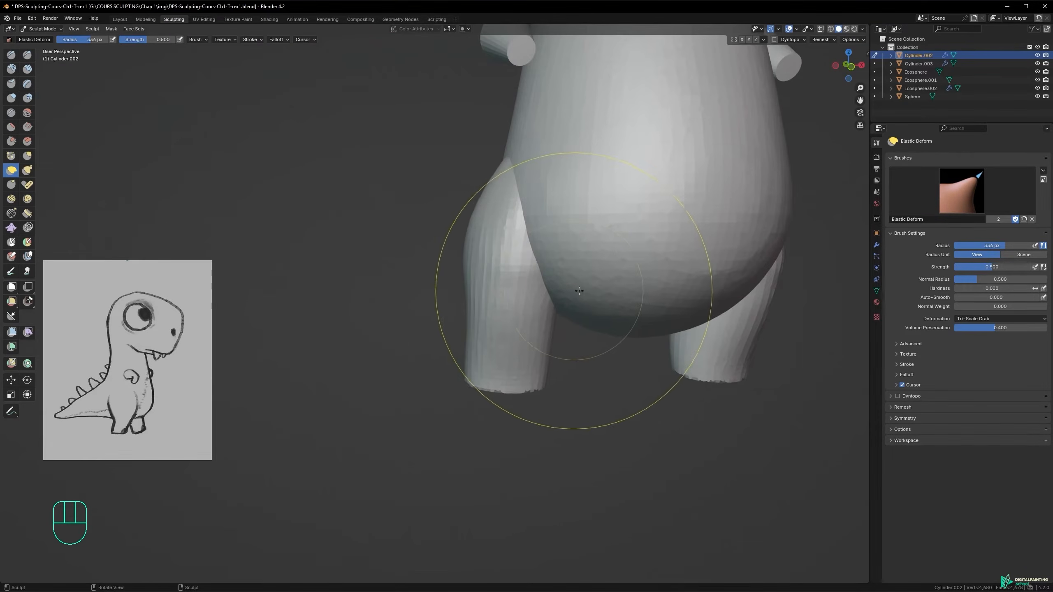
- Switch back to the Grab brush and adjust the leg's outline beside the belly with a smaller radius
key(space)
click(556, 278)
key(f)
click(475, 299)
middle_drag(476, 299, 480, 331)
drag(480, 331, 468, 341)
- Refine the front edge of the thigh from the side with the Grab brush at 135 px
mouse_move(464, 340)
alt+middle_down()
mouse_move(593, 365)
mouse_move(506, 330)
alt+middle_up()
key(f)
click(467, 332)
key(f)
click(466, 367)
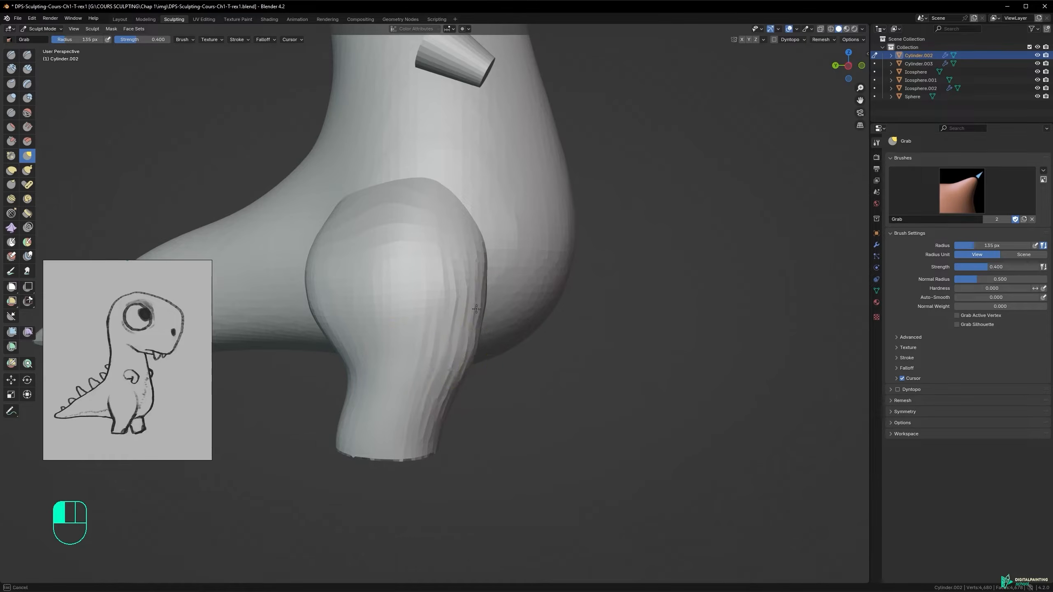
alt+middle_drag(481, 286, 383, 238)
- Adjust the front of the lower leg near the ankle from the side with the Grab brush
alt+middle_drag(495, 315, 473, 376)
key(f)
click(505, 494)
middle_drag(505, 494, 475, 399)
drag(492, 379, 497, 372)
mouse_move(497, 372)
alt+middle_down()
mouse_move(520, 379)
mouse_move(508, 388)
alt+middle_up()
- Try another Grab stroke on the lower leg at 183 px, undo it, and save the file
key(f)
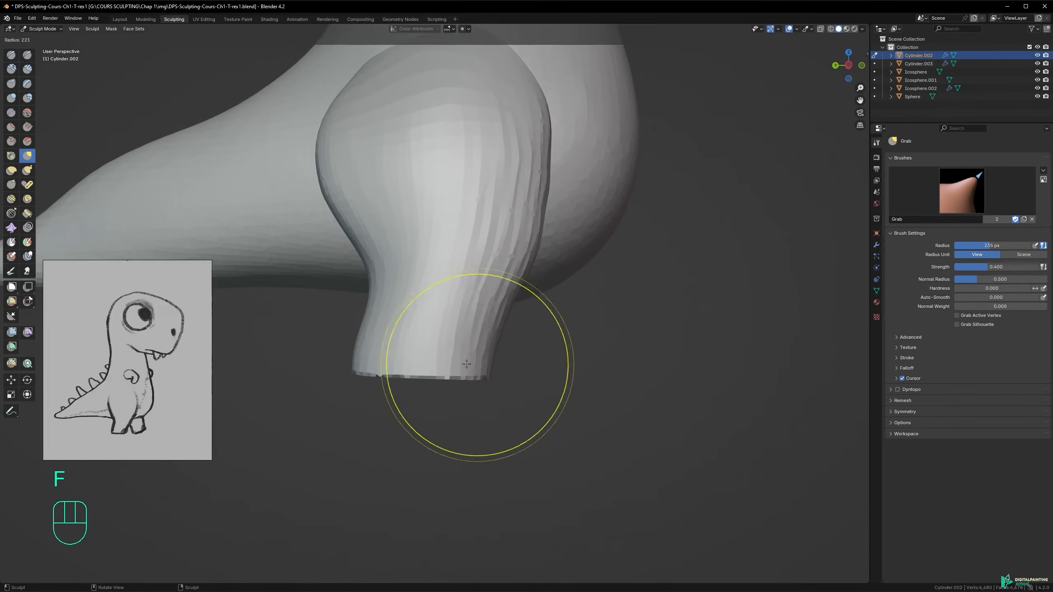
click(489, 355)
key(ctrl+z)
mouse_move(482, 235)
alt+middle_down()
mouse_move(480, 274)
mouse_move(472, 212)
mouse_move(498, 141)
mouse_move(518, 290)
mouse_move(506, 214)
mouse_move(501, 372)
alt+middle_up()
key(ctrl+s)
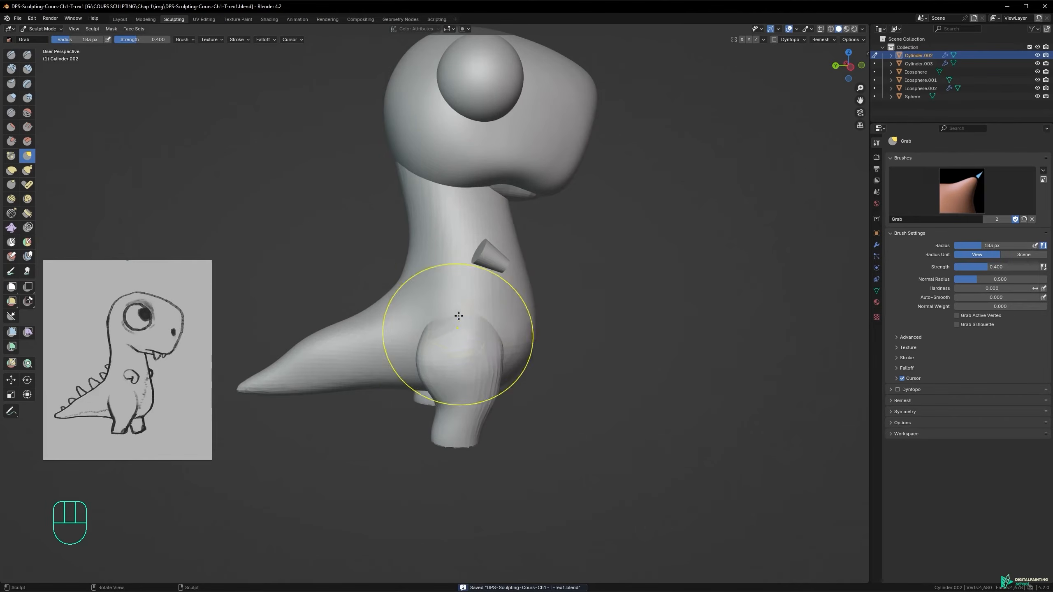
- Try to join the legs to the body in Object Mode, undo the join and clear the selection
key(Tab)
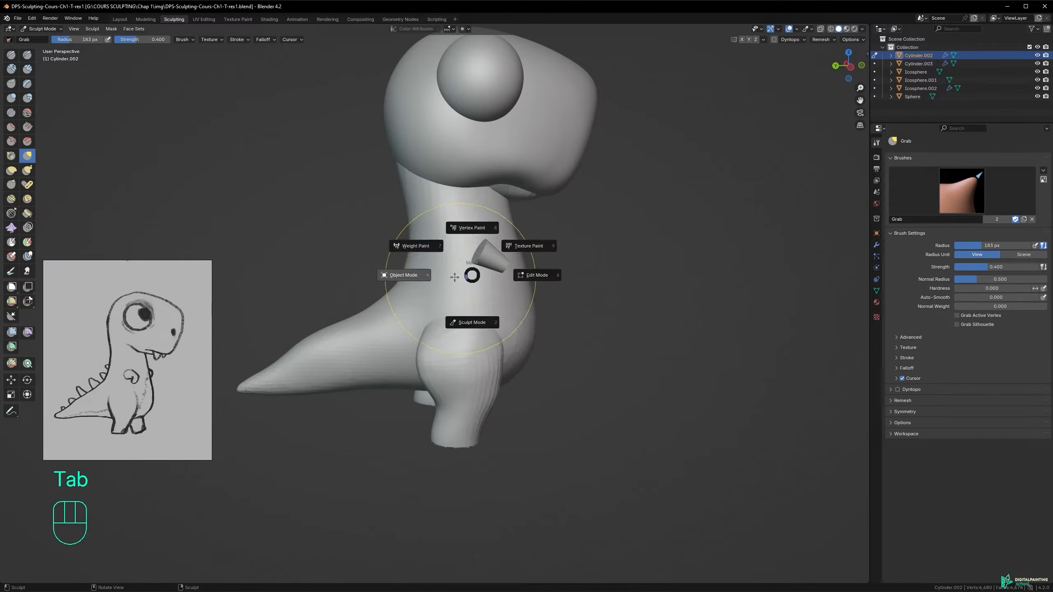
click(409, 275)
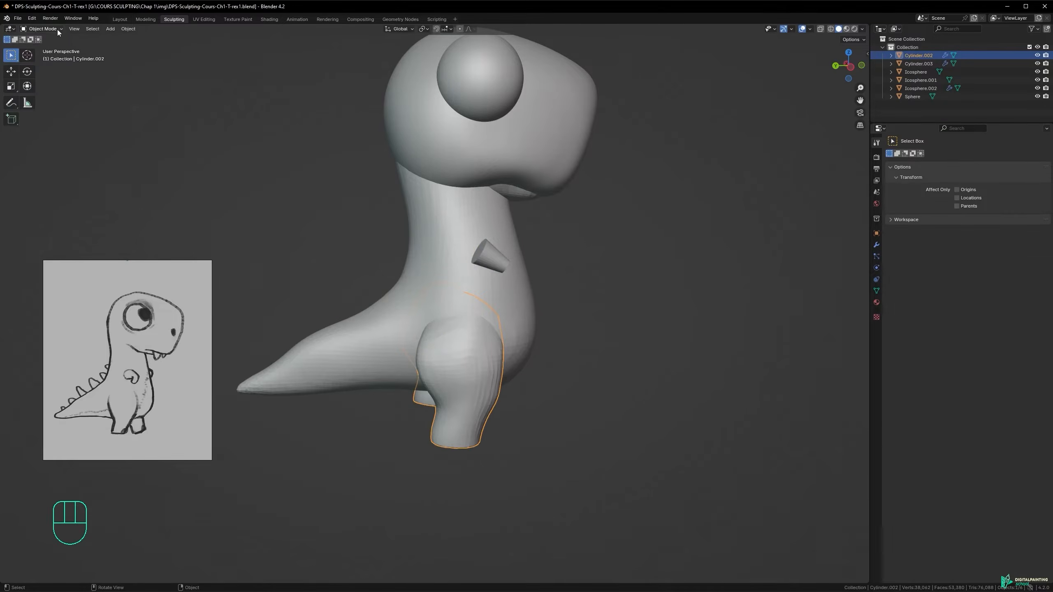
shift+click(461, 250)
alt+shift+middle_drag(461, 252, 512, 289)
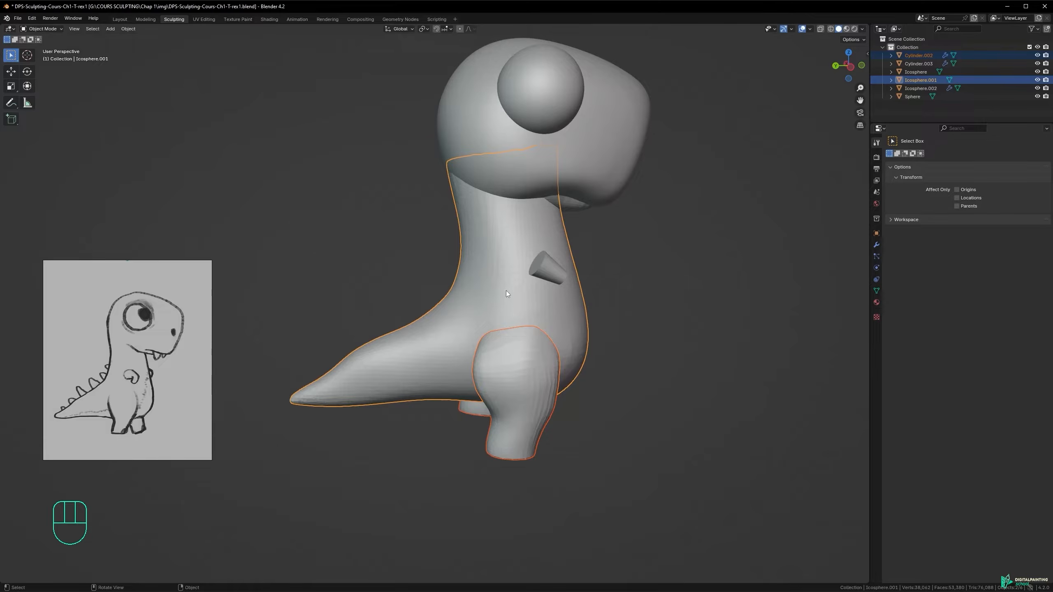
key(ctrl+j)
key(ctrl+z)
click(570, 263)
alt+middle_drag(548, 274, 547, 275)
shift+middle_drag(557, 271, 543, 339)
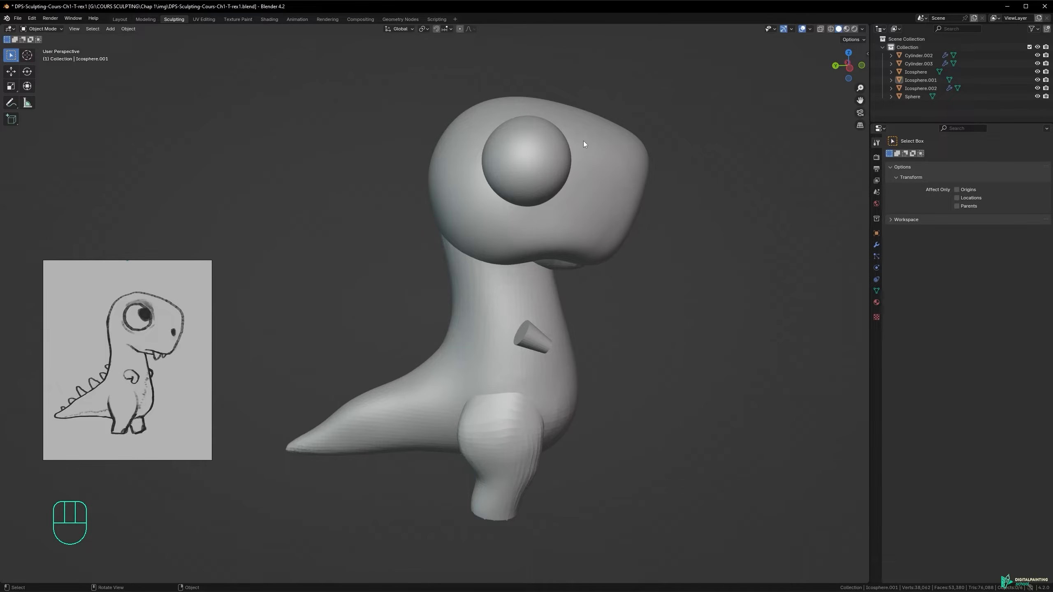
- Save the scene as a new incremented file named DPS-Sculpting-Cours-Ch1-T-rex2.blend
key(ctrl+shift+s)
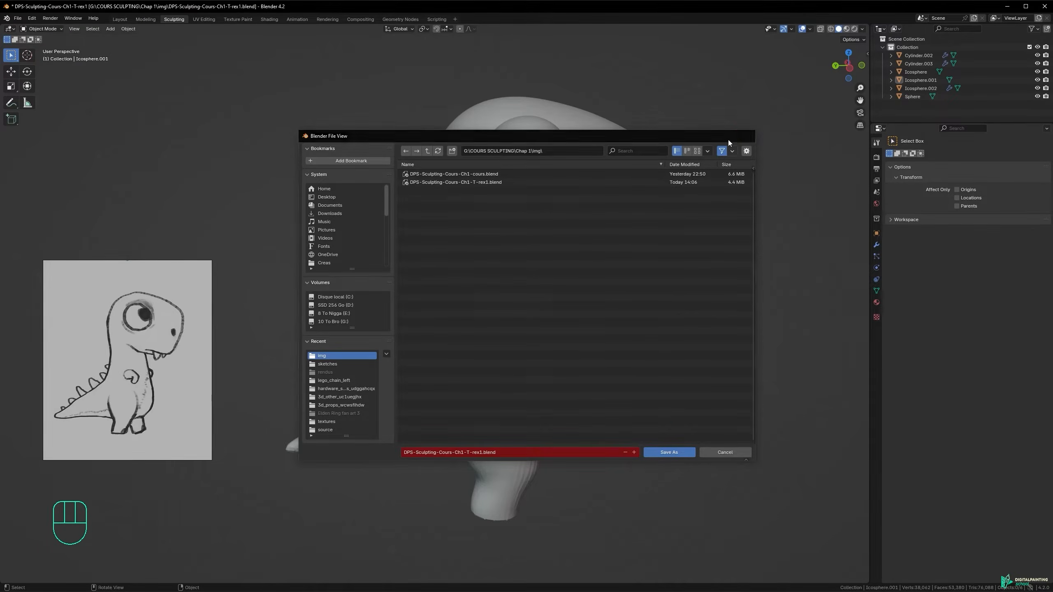
click(746, 136)
click(17, 19)
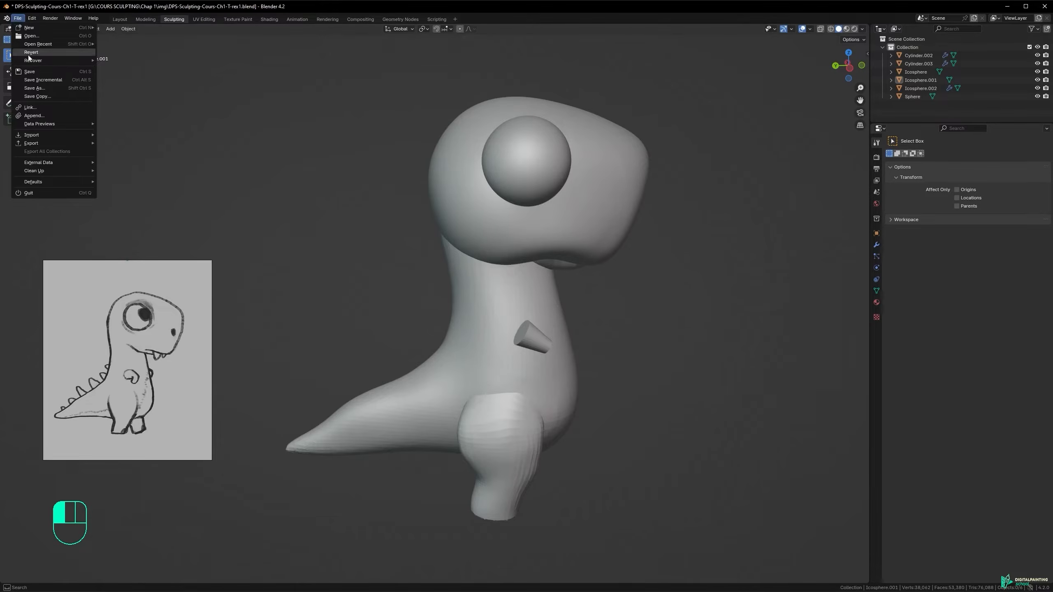
click(43, 88)
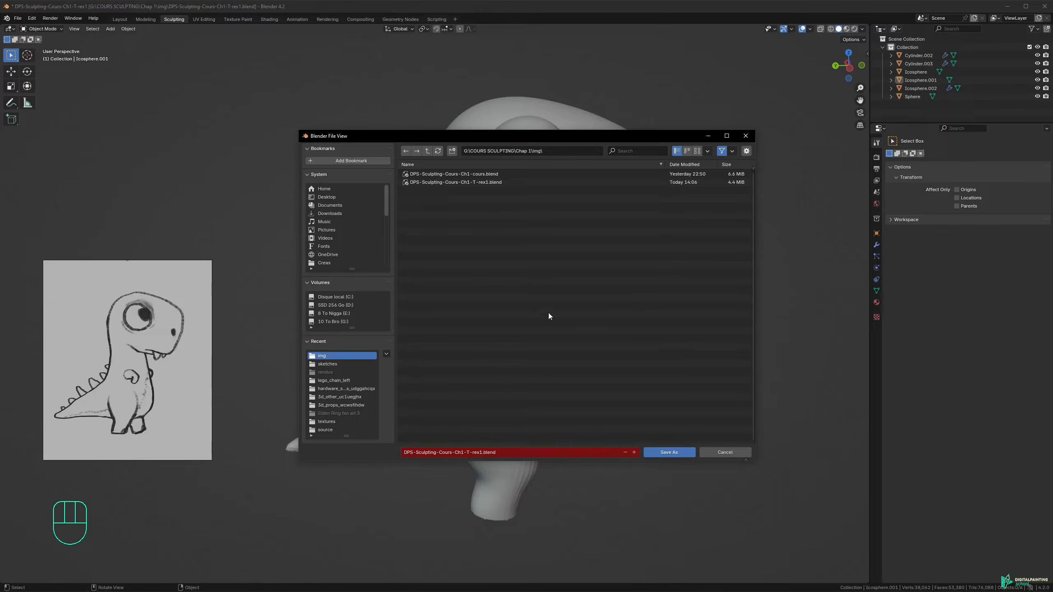
key(KP_Add)
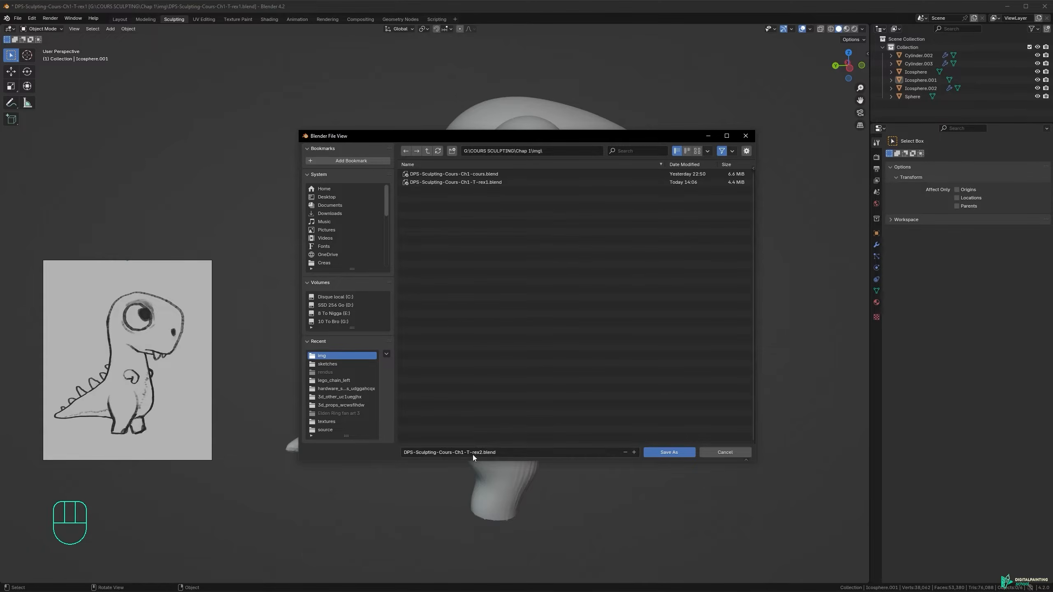
click(670, 453)
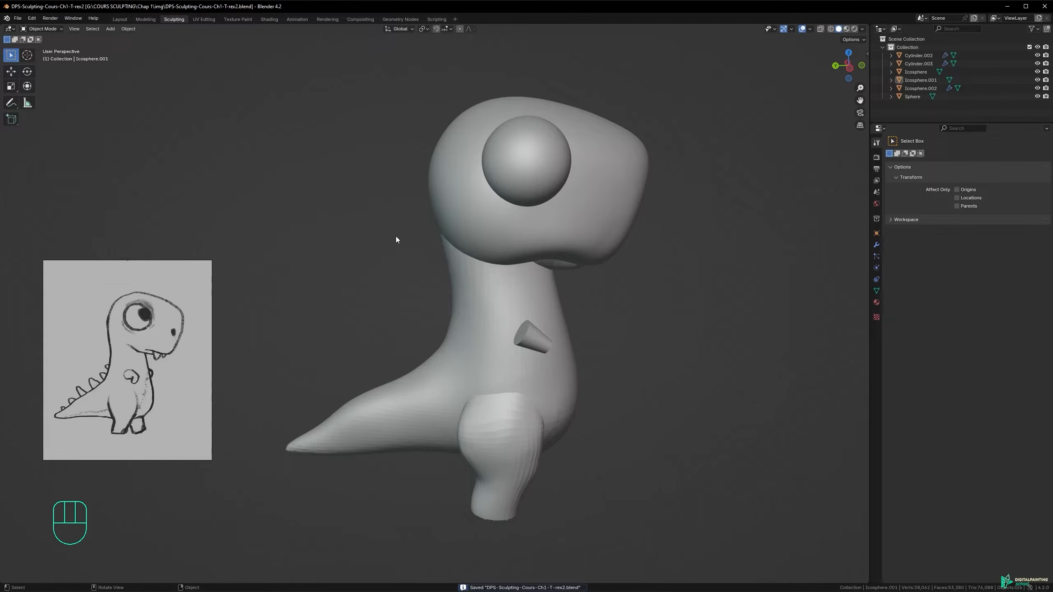
- Select the leg in the left side view and enter Sculpt Mode on it
click(505, 355)
alt+shift+middle_drag(504, 355, 495, 270)
mouse_move(545, 286)
alt+middle_down()
mouse_move(558, 288)
mouse_move(547, 291)
alt+middle_up()
key(alt+a)
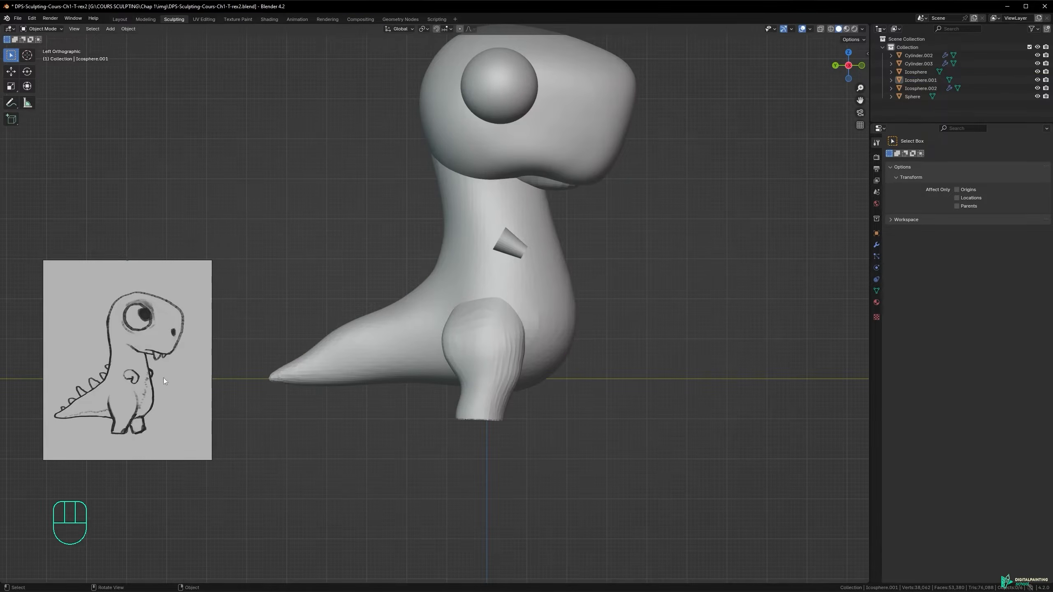
click(506, 328)
key(Tab)
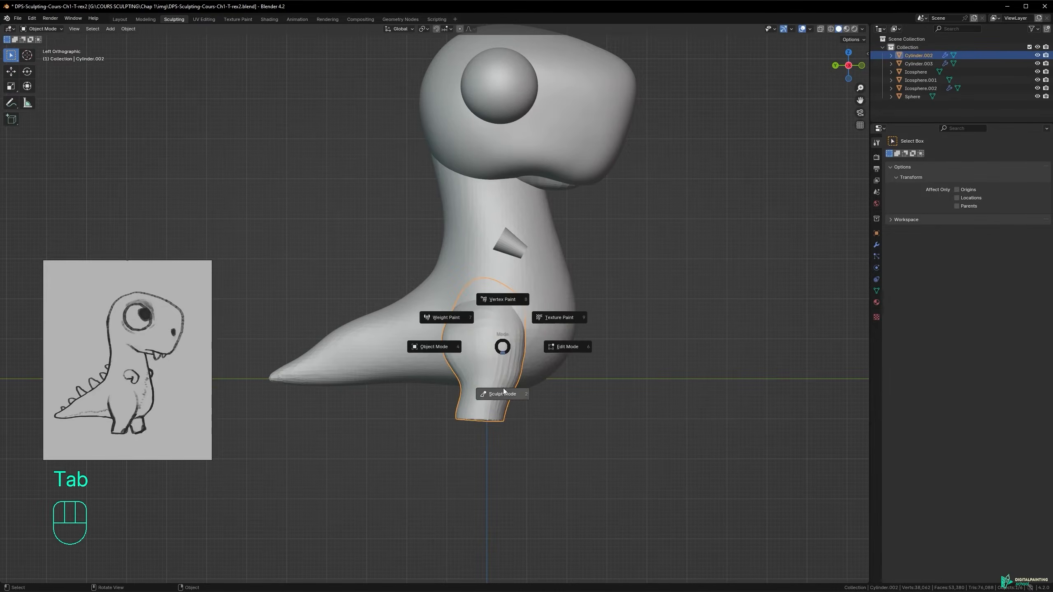
click(522, 349)
- Nudge the thigh's front edge slightly forward with the Grab brush, then save the file and return to Object Mode
key(g)
key(f)
click(516, 310)
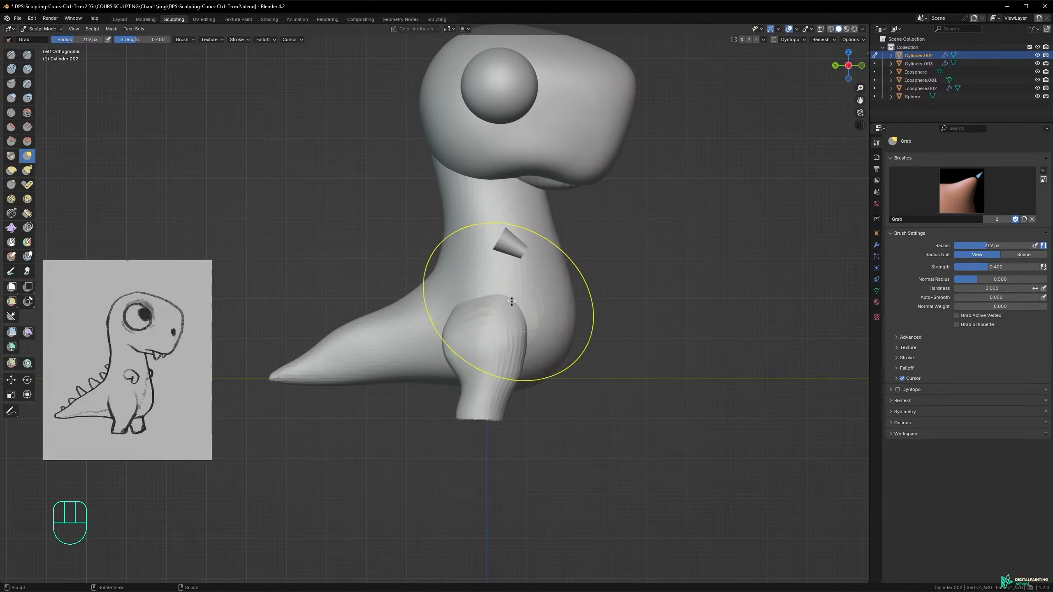
key(f)
key(f)
key(f)
click(506, 353)
key(ctrl+s)
key(Tab)
click(418, 308)
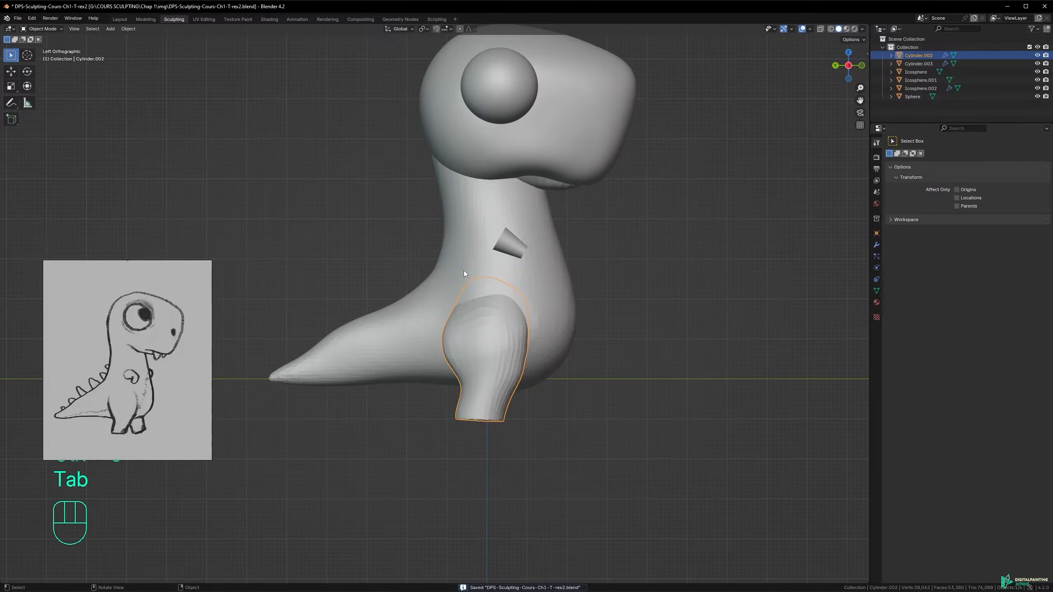
- Join the mirrored legs to the body with the body as the active object
shift+click(468, 255)
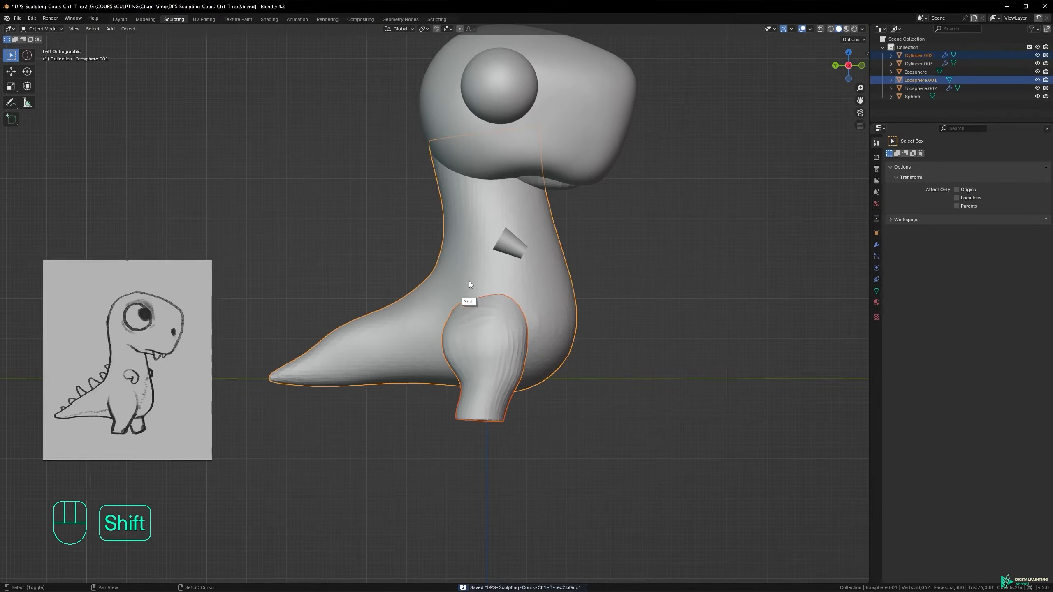
key(ctrl+j)
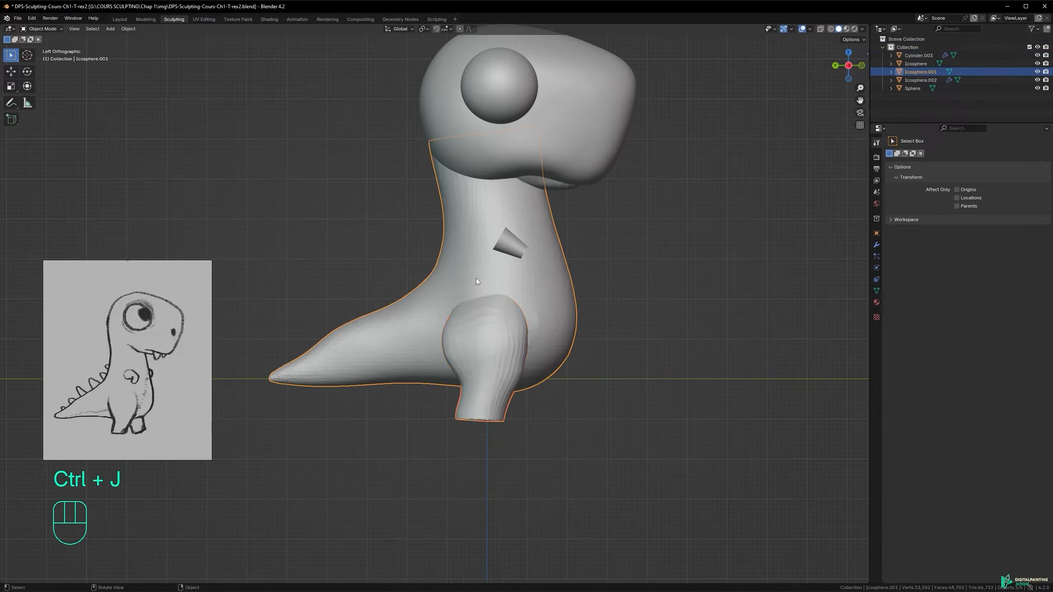
alt+middle_drag(498, 224, 494, 304)
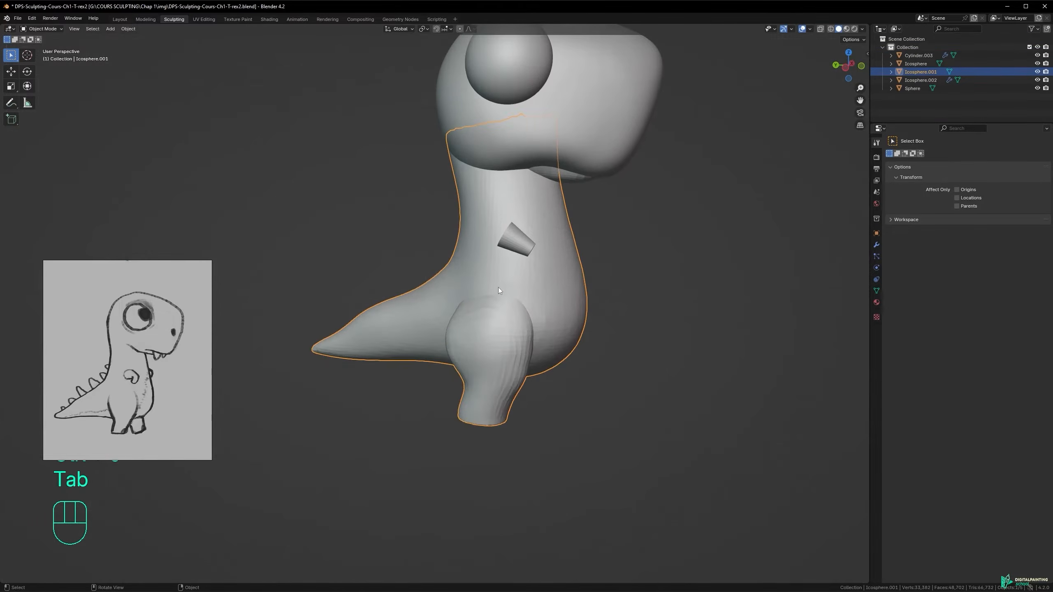
- Enter Sculpt Mode on the joined body and remesh it with a voxel size of about 0.0395 m
key(ctrl+Tab)
click(499, 348)
mouse_move(506, 289)
alt+shift+middle_down()
mouse_move(512, 357)
mouse_move(523, 357)
mouse_move(522, 332)
alt+shift+middle_up()
key(r)
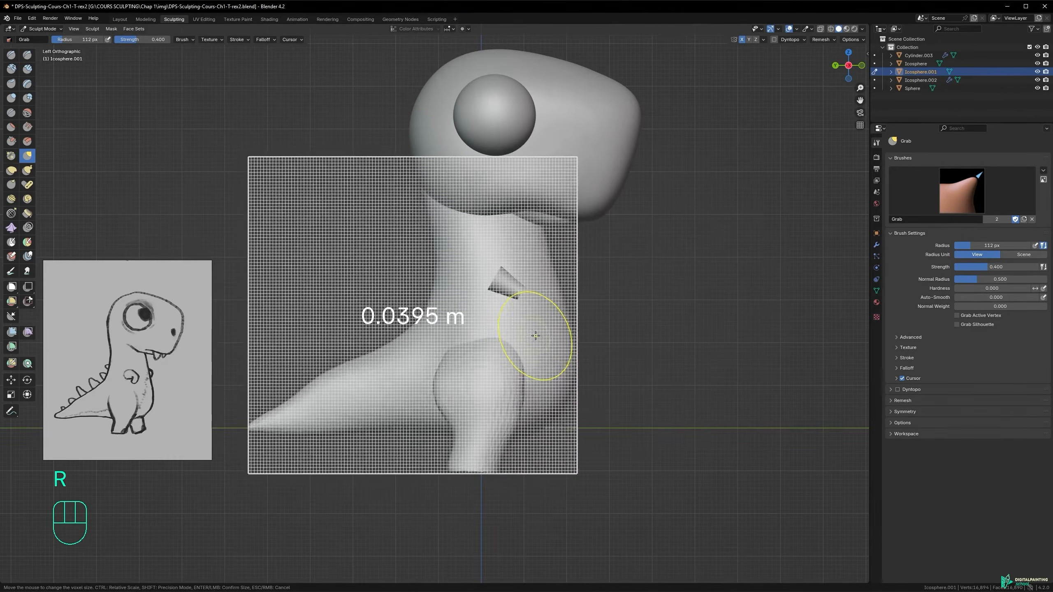
click(537, 337)
key(ctrl+r)
alt+middle_drag(495, 382, 599, 324)
alt+middle_drag(520, 307, 566, 309)
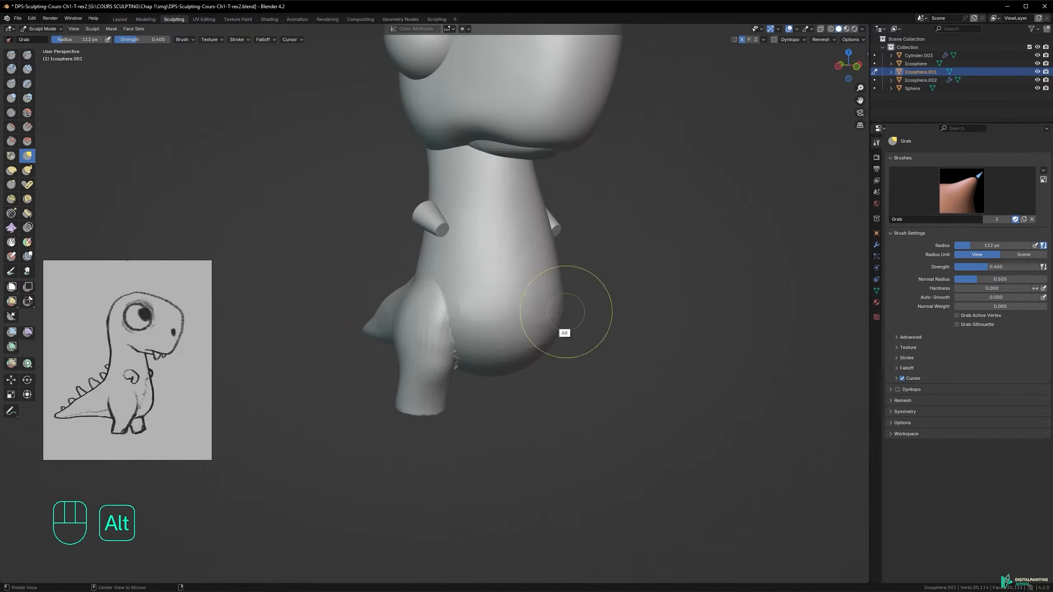
- Undo the remesh and the join to restore the legs as a separate mirrored object
key(ctrl+z)
key(ctrl+z)
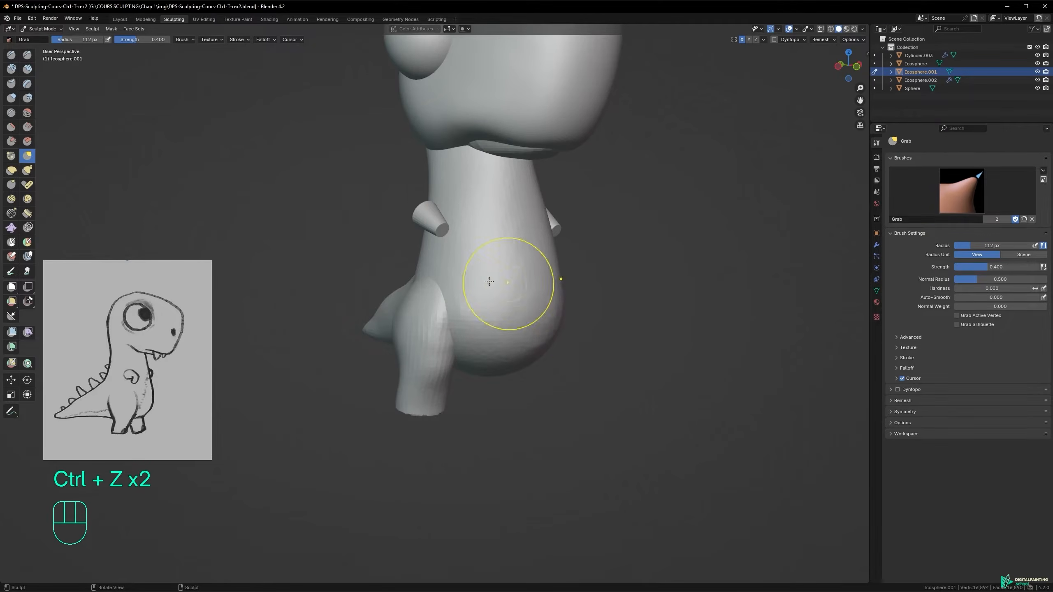
key(ctrl+z)
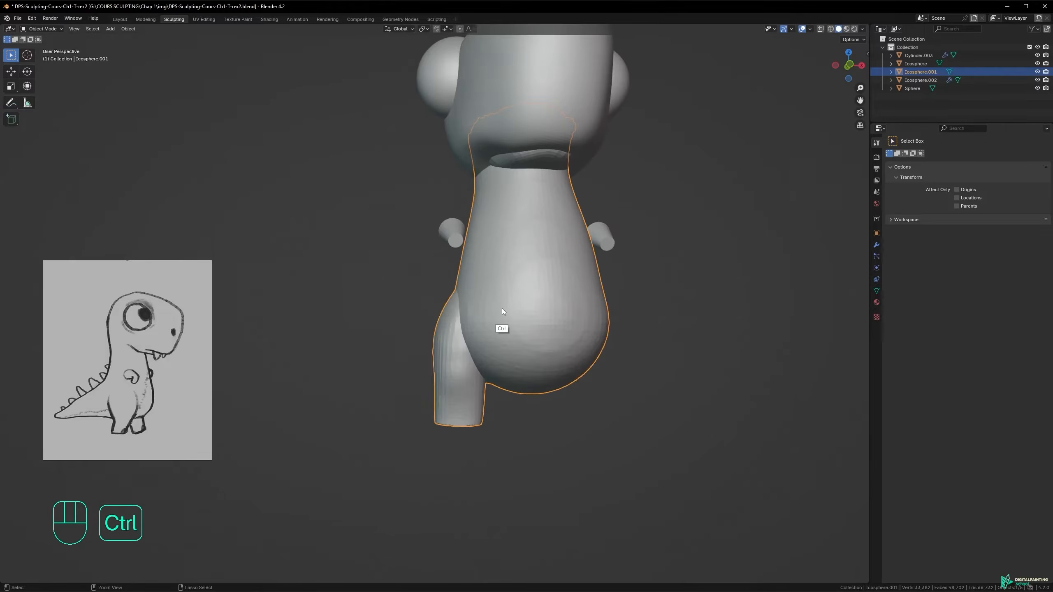
key(ctrl+z)
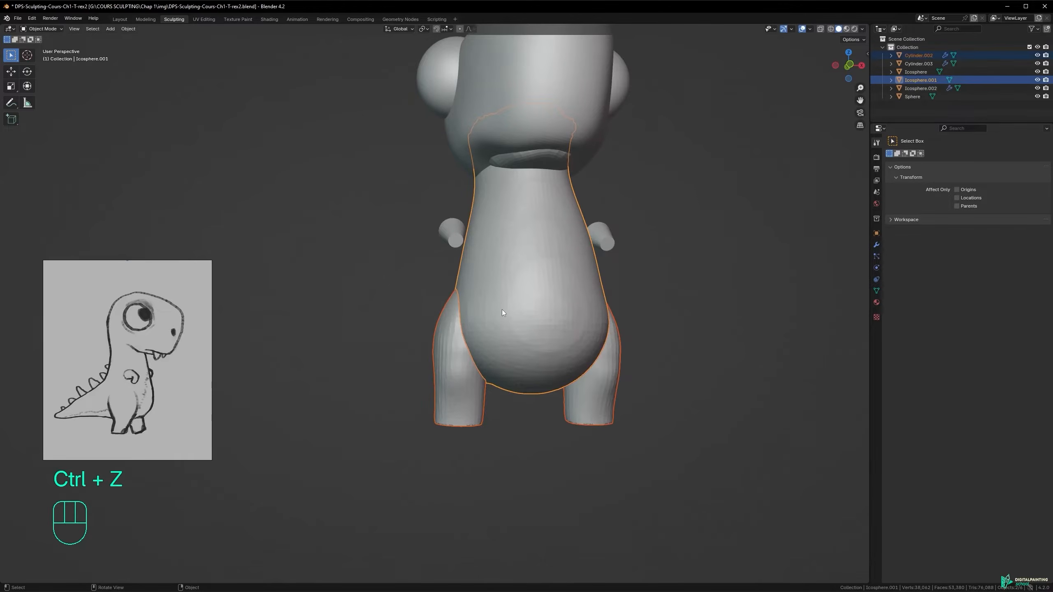
- Try joining the mirrored legs to the body again in the front view, undo the join and deselect everything
key(alt+a)
click(455, 336)
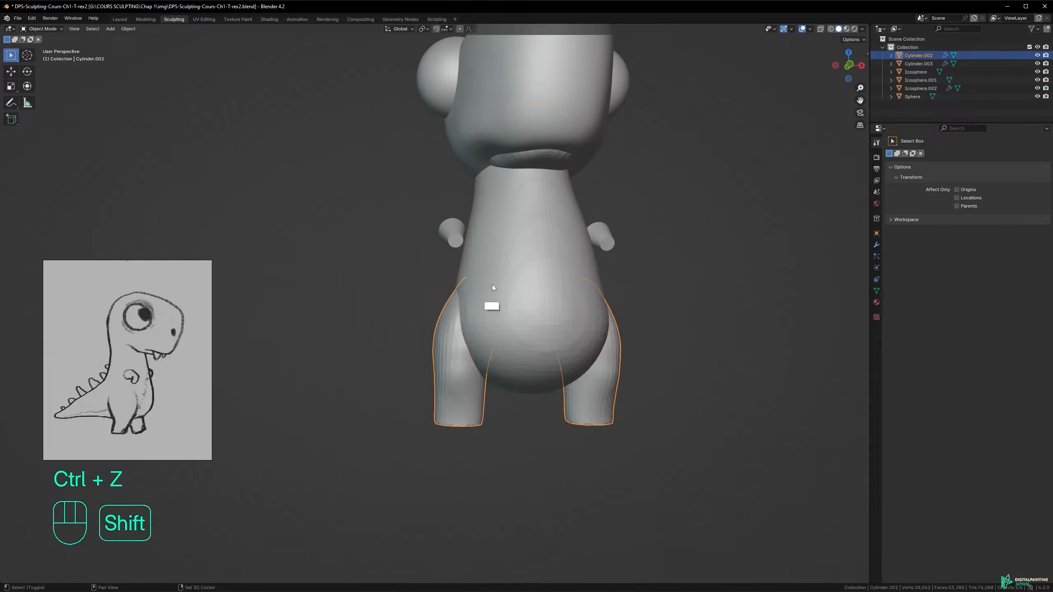
shift+click(515, 266)
key(ctrl+j)
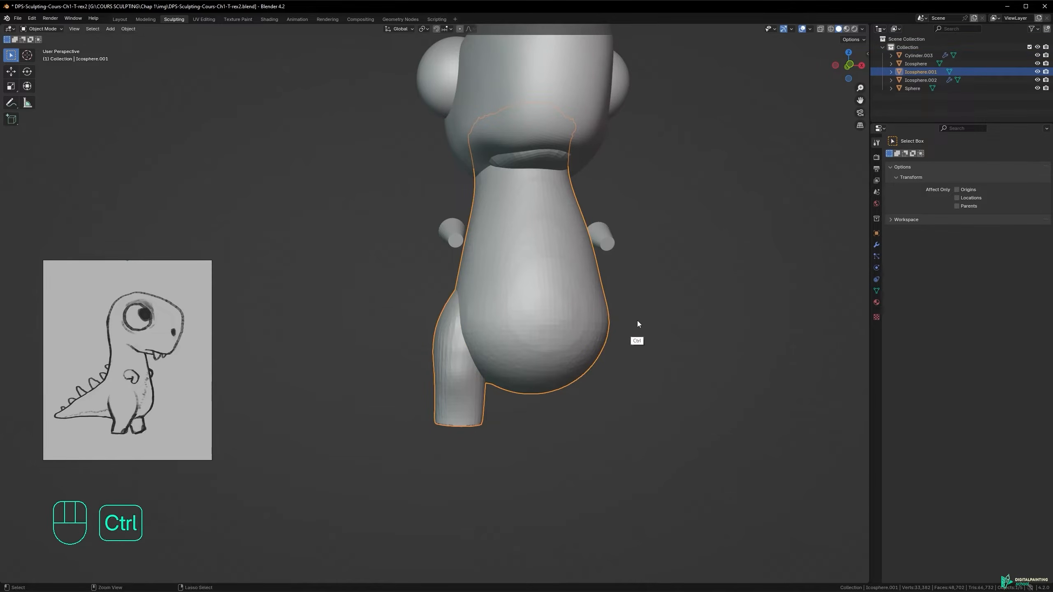
key(ctrl+z)
click(419, 319)
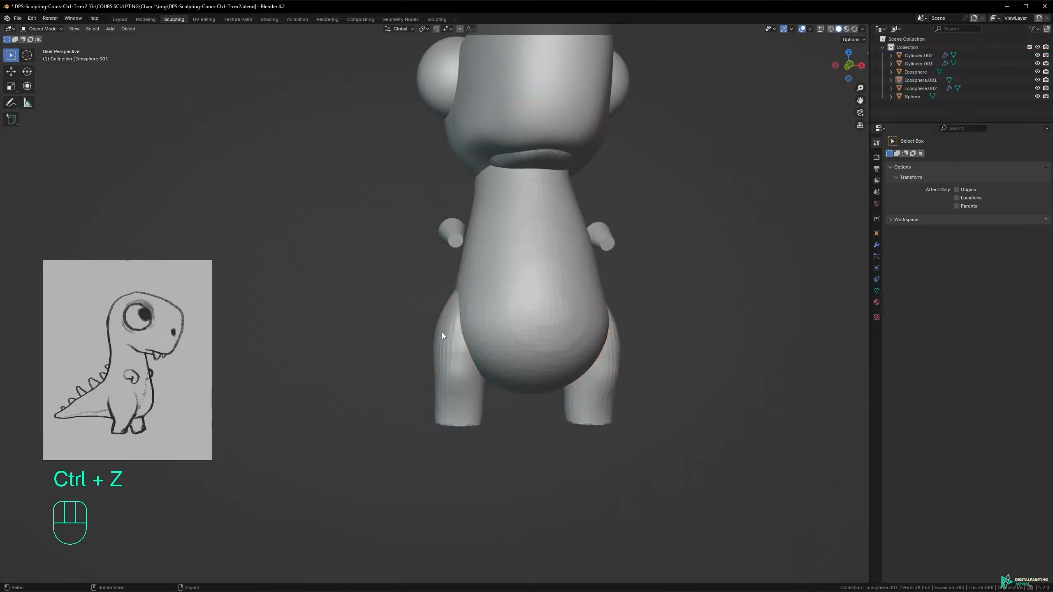
- Select the legs and show their modifier settings
click(441, 315)
alt+middle_drag(445, 333, 471, 341)
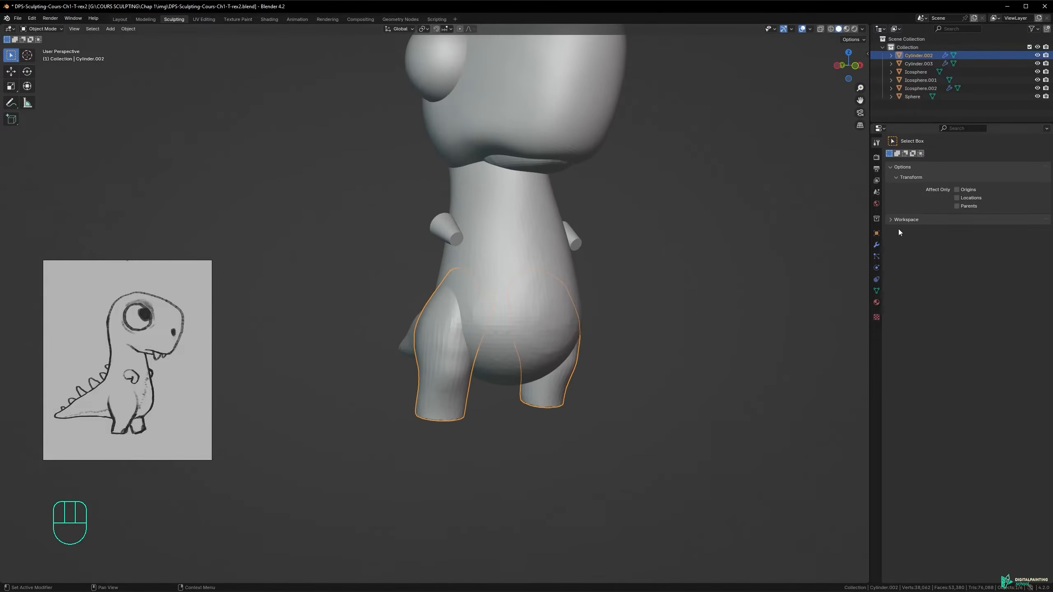
click(877, 245)
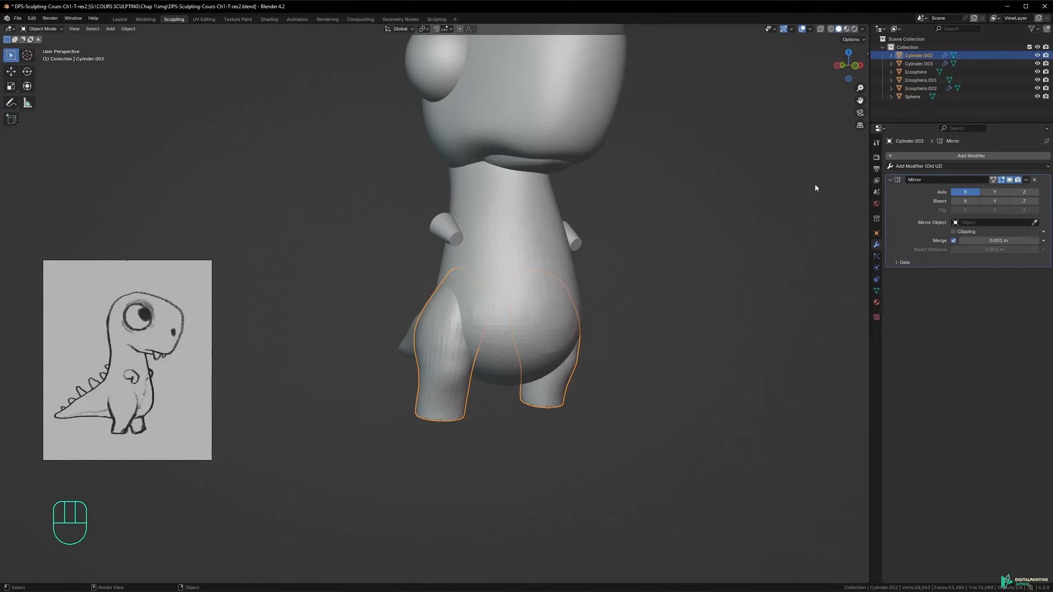
- Toggle the Mirror modifier's viewport display off and on to compare the legs with and without it
click(1009, 181)
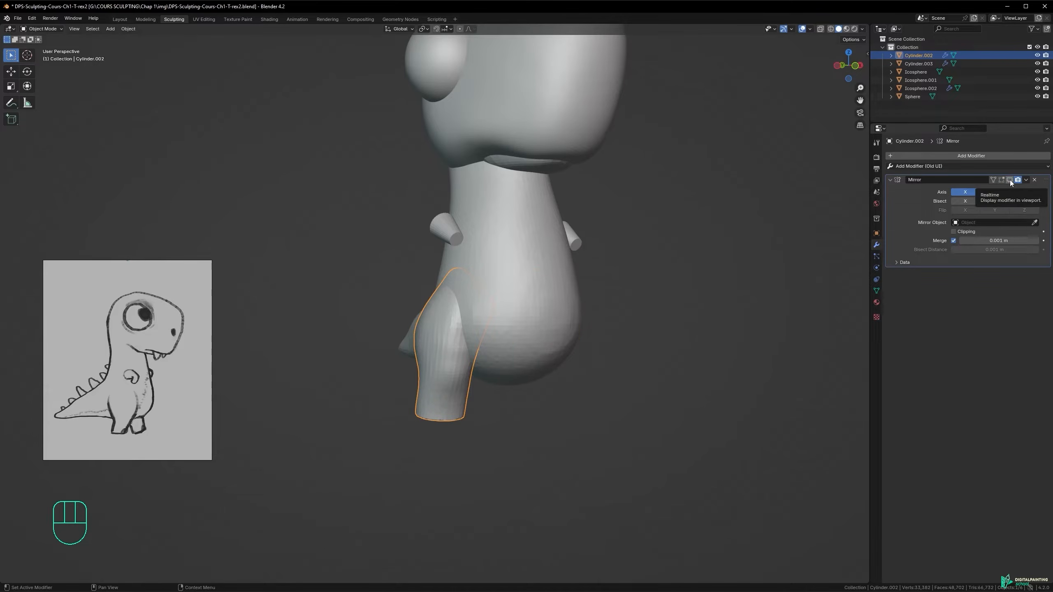
click(1011, 181)
click(1011, 181)
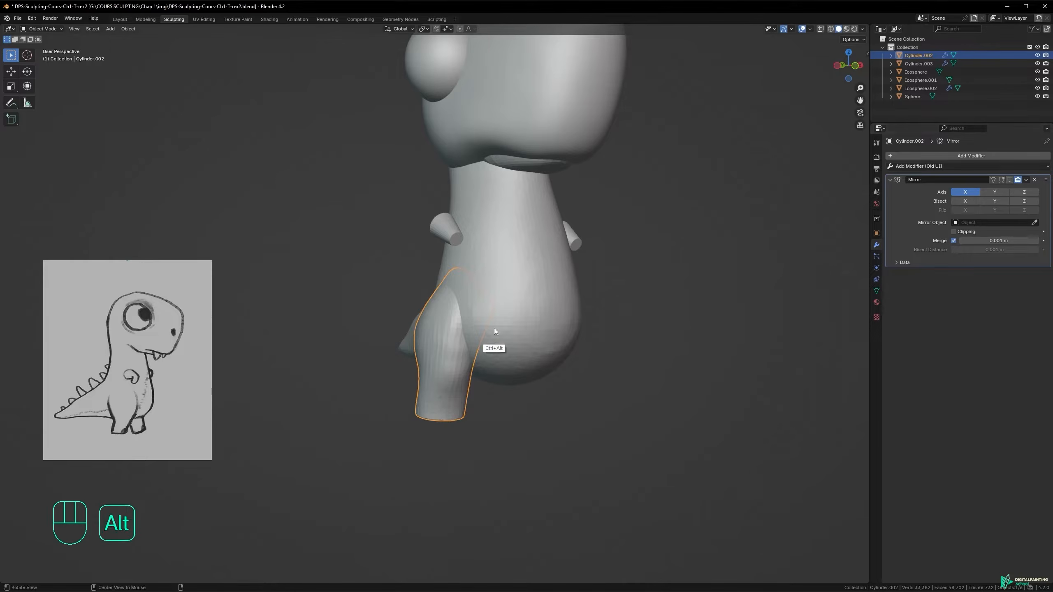
alt+drag(494, 329, 435, 332)
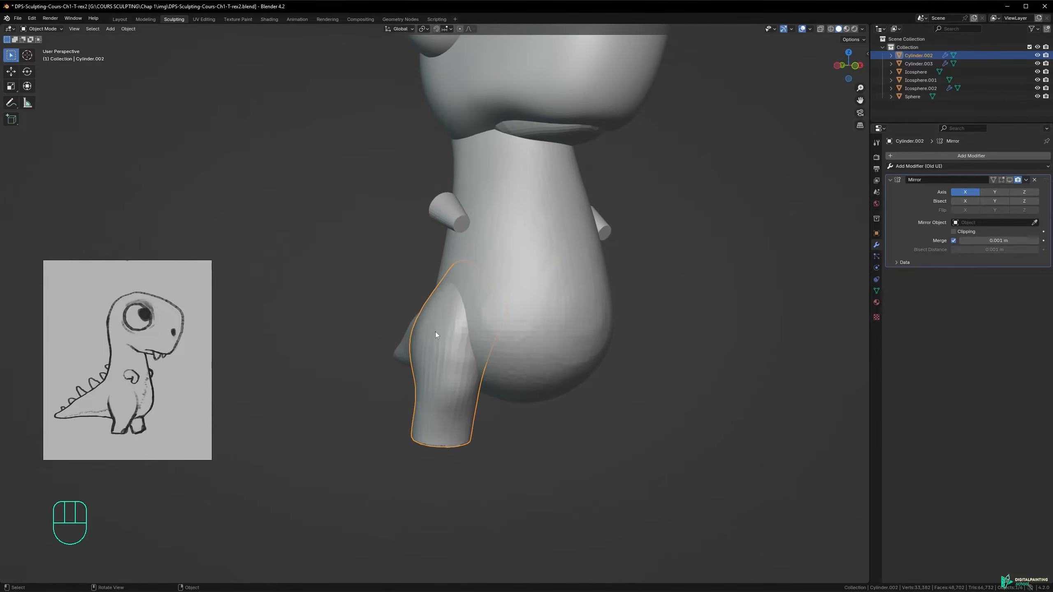
click(1010, 181)
- Apply the legs' Mirror modifier so the mirrored leg becomes real geometry
click(1026, 180)
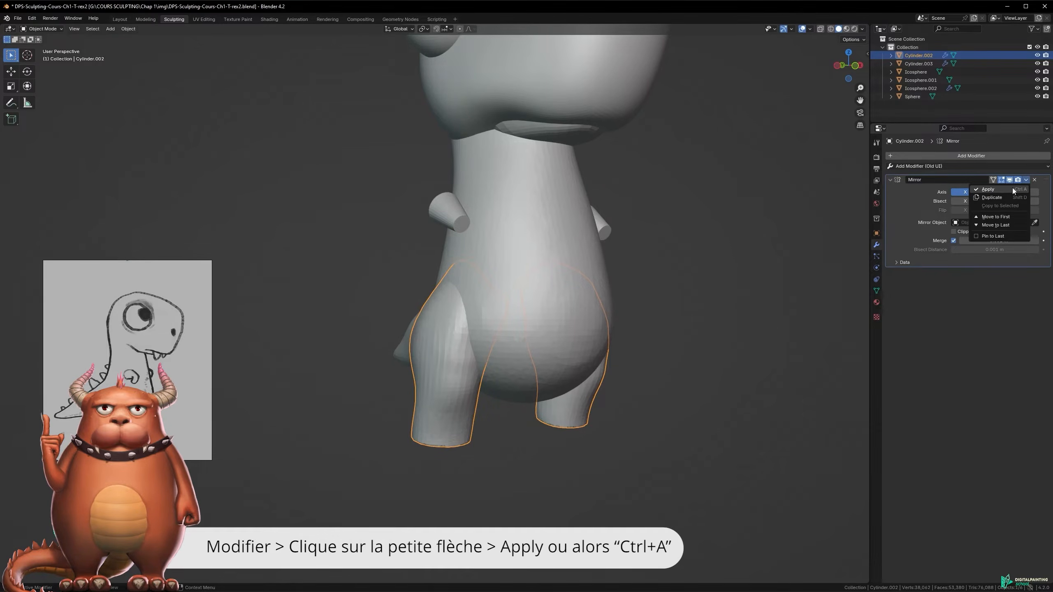
click(995, 189)
mouse_move(525, 324)
alt+mouse_down()
mouse_move(449, 337)
mouse_move(510, 335)
alt+mouse_up()
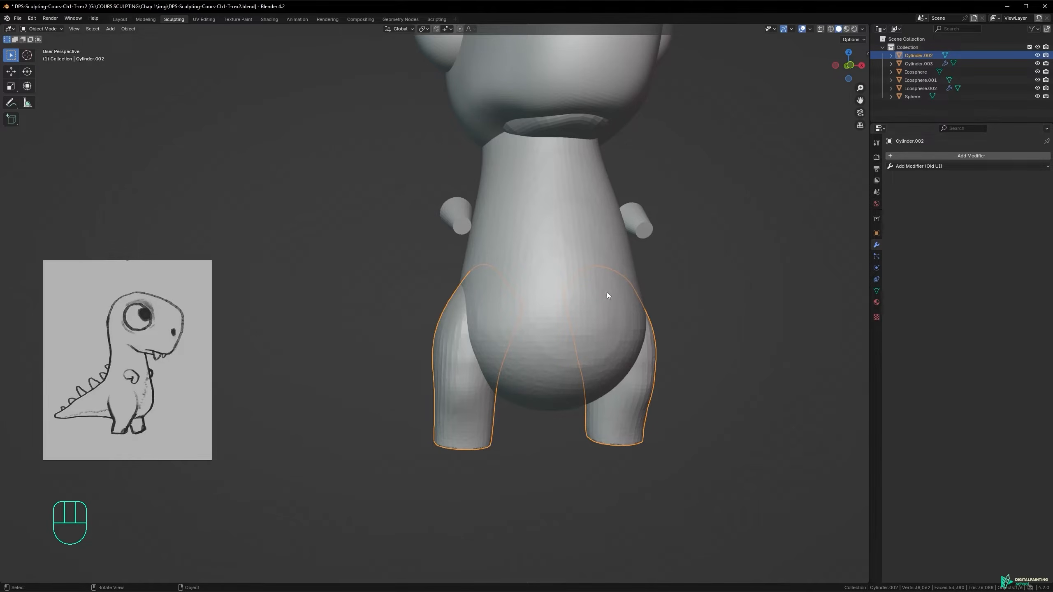
alt+drag(461, 332, 497, 318)
- Examine both legs' mesh in Edit Mode, then return to Object Mode
key(Tab)
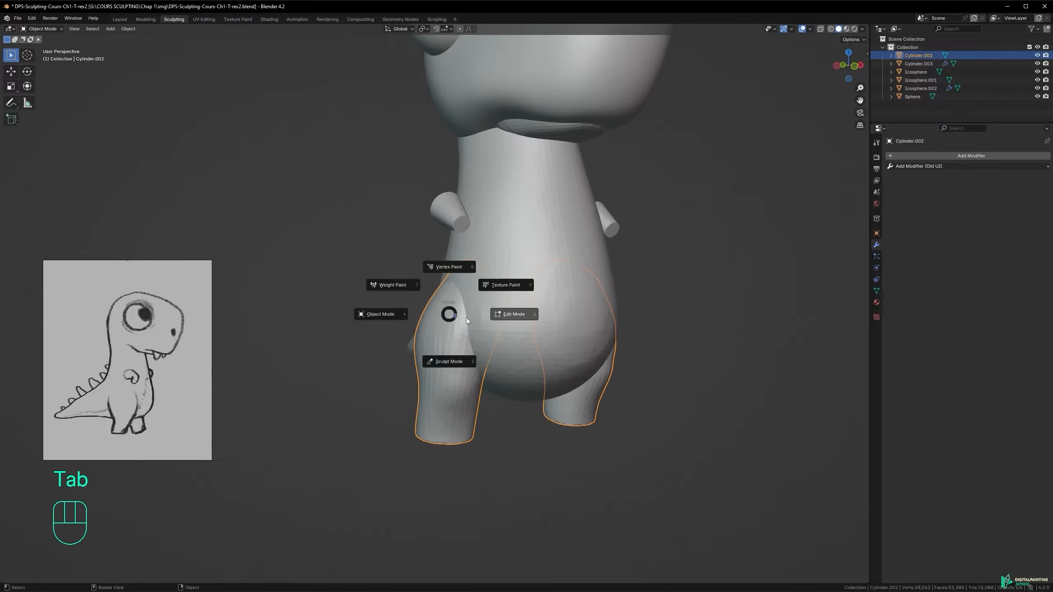
alt+drag(465, 356, 373, 332)
alt+shift+drag(493, 334, 417, 321)
alt+drag(379, 352, 420, 353)
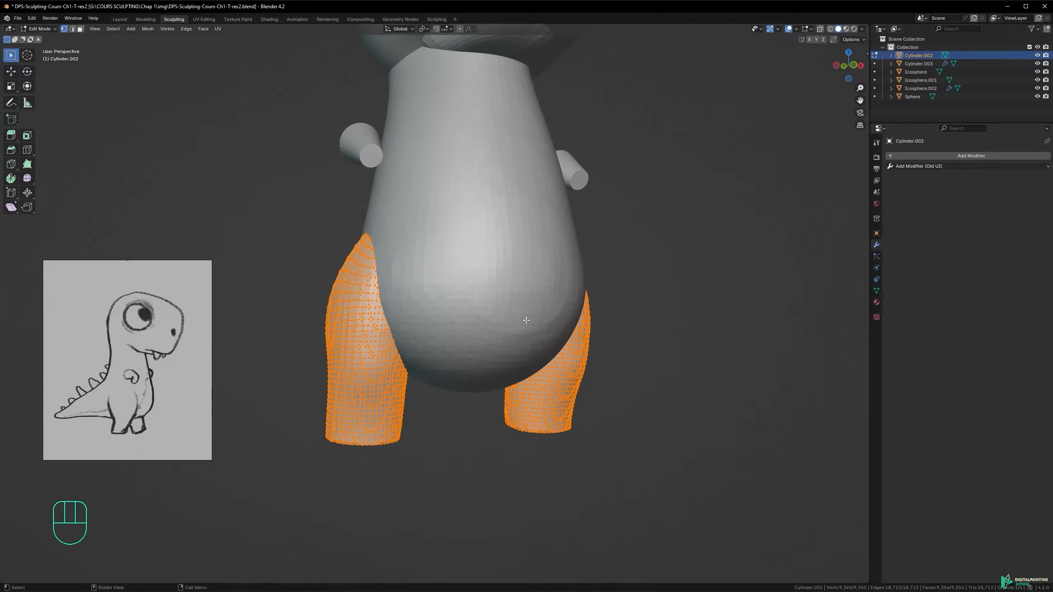
key(Tab)
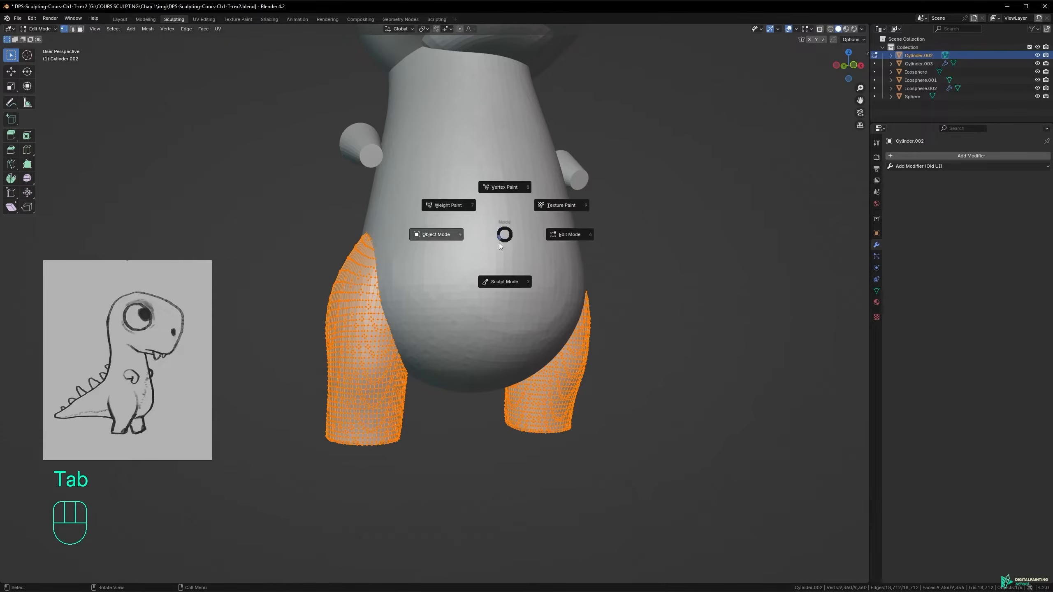
click(495, 280)
- Add the body to the leg selection and join the legs into the body object
shift+click(428, 200)
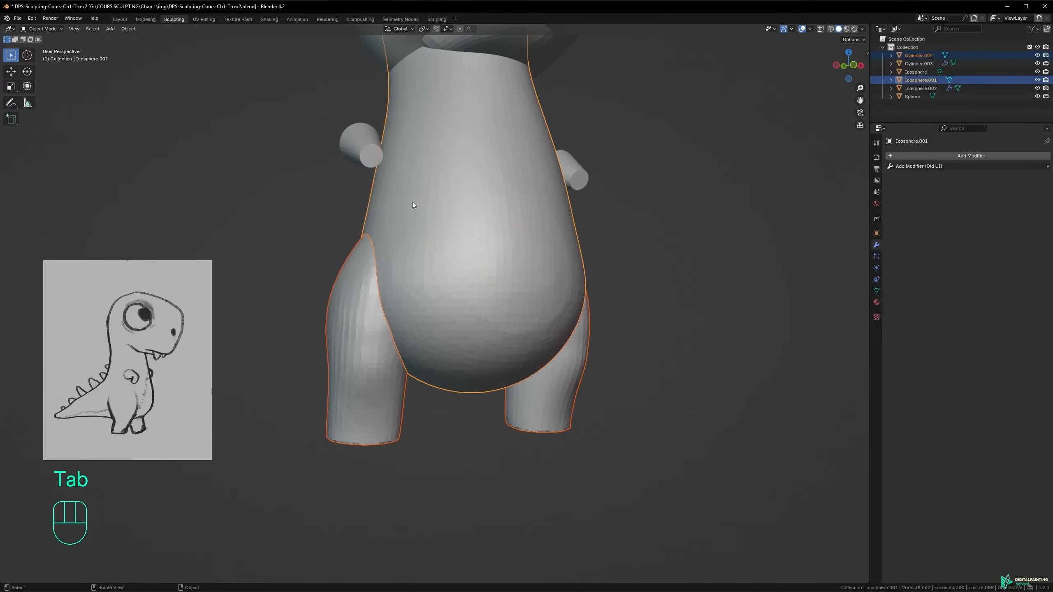
alt+drag(412, 202, 441, 232)
key(ctrl+j)
- Switch the joined body to Sculpt Mode, adjust the voxel size and remesh it to fuse the legs with the body
key(Tab)
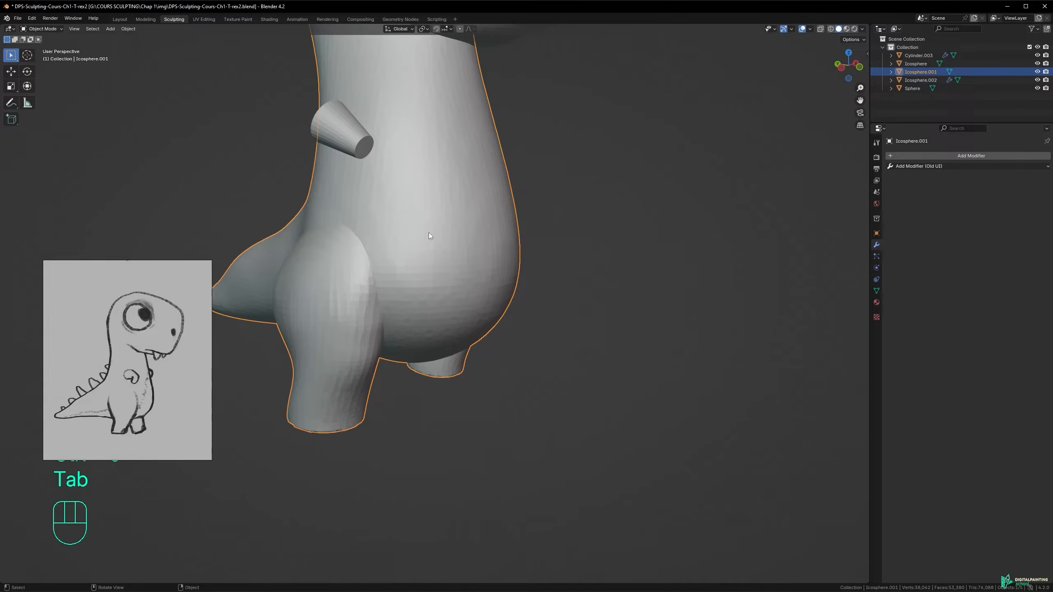
click(421, 296)
key(r)
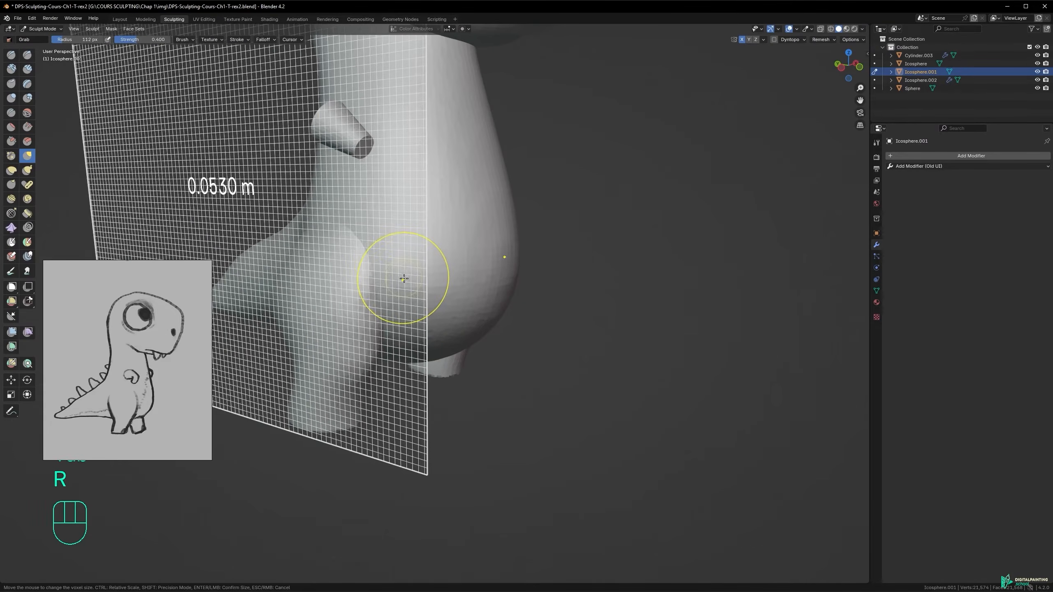
click(402, 276)
alt+middle_drag(402, 276, 401, 300)
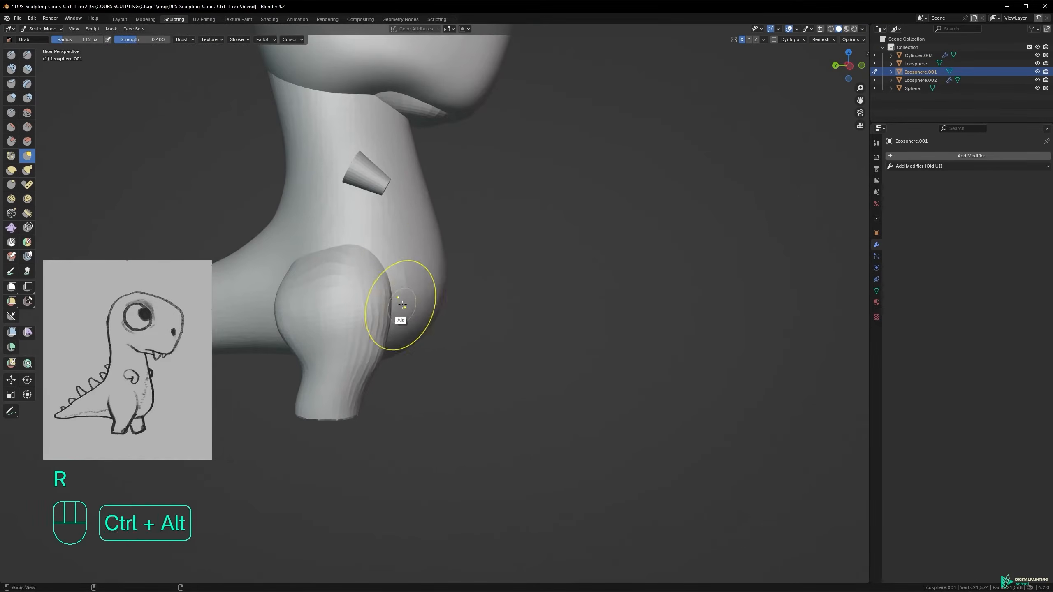
key(r)
click(400, 266)
mouse_move(391, 252)
shift+middle_down()
mouse_move(564, 317)
mouse_move(499, 276)
mouse_move(515, 296)
mouse_move(496, 292)
shift+middle_up()
key(ctrl+r)
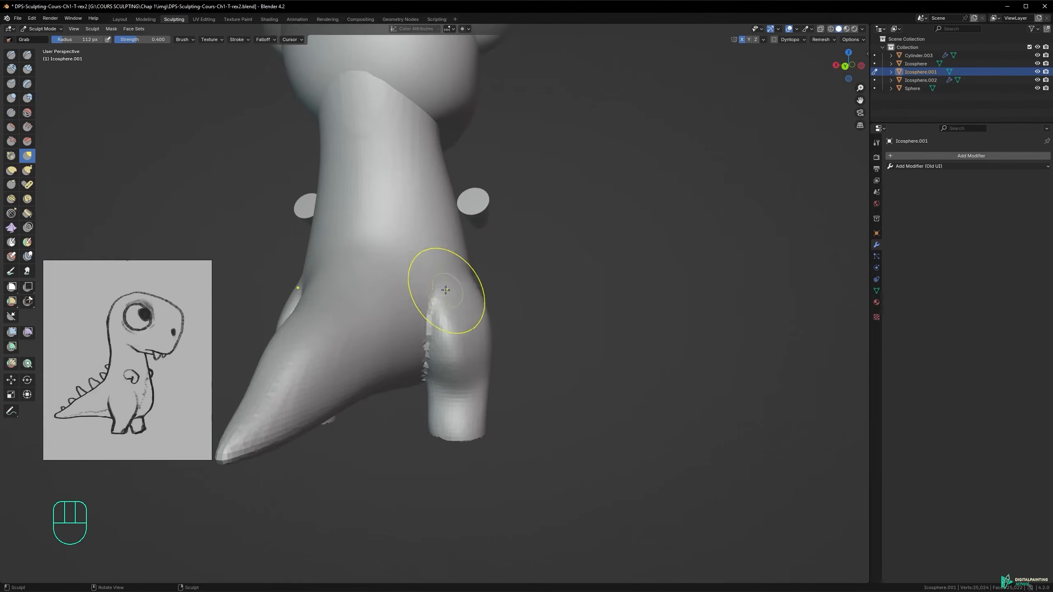
- Smooth the jagged seam between the back of the leg and the base of the tail, undoing the stray brush action
shift+drag(430, 302, 431, 357)
alt+middle_drag(432, 359, 440, 294)
key(f)
click(477, 343)
key(ctrl+z)
shift+drag(427, 338, 425, 367)
- Reduce the brush radius to 58 px and smooth the leg seam underneath, beside the tail base
key(f)
click(422, 365)
alt+middle_drag(422, 369, 440, 360)
shift+drag(425, 360, 415, 412)
alt+middle_drag(423, 393, 449, 373)
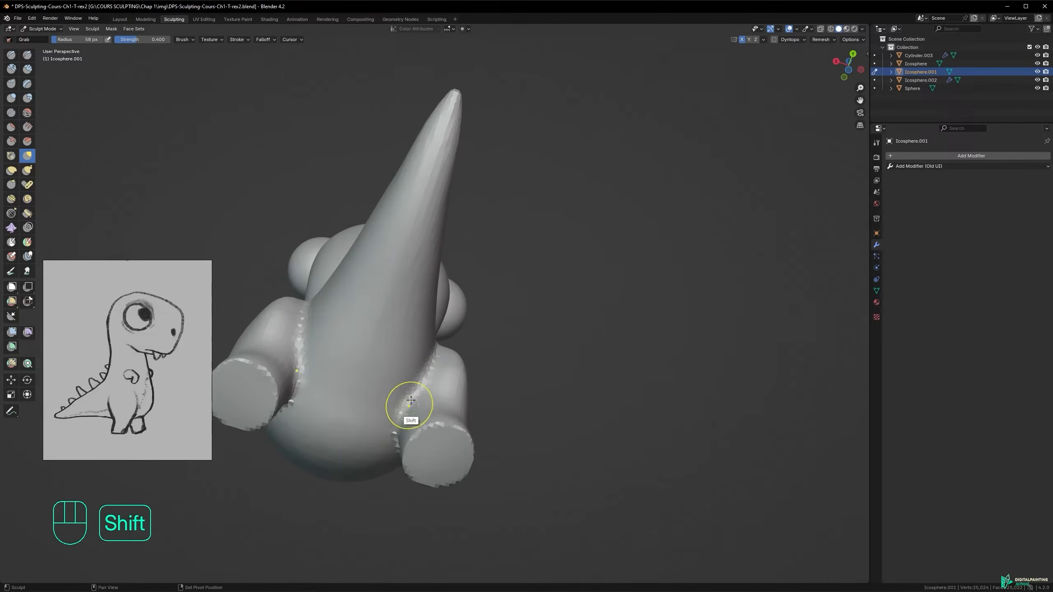
alt+middle_drag(402, 416, 320, 364)
shift+drag(320, 364, 355, 379)
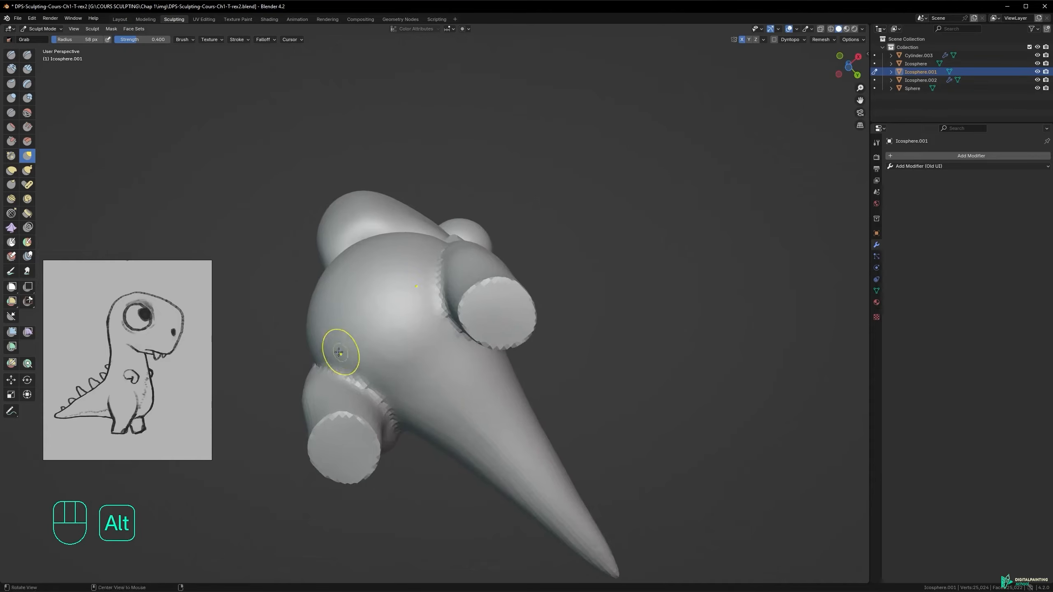
alt+middle_drag(345, 352, 433, 371)
key(ctrl+z)
- Reduce the brush radius to 38 px and smooth the seam where the front of the leg meets the belly
key(f)
click(314, 329)
shift+drag(313, 332, 310, 368)
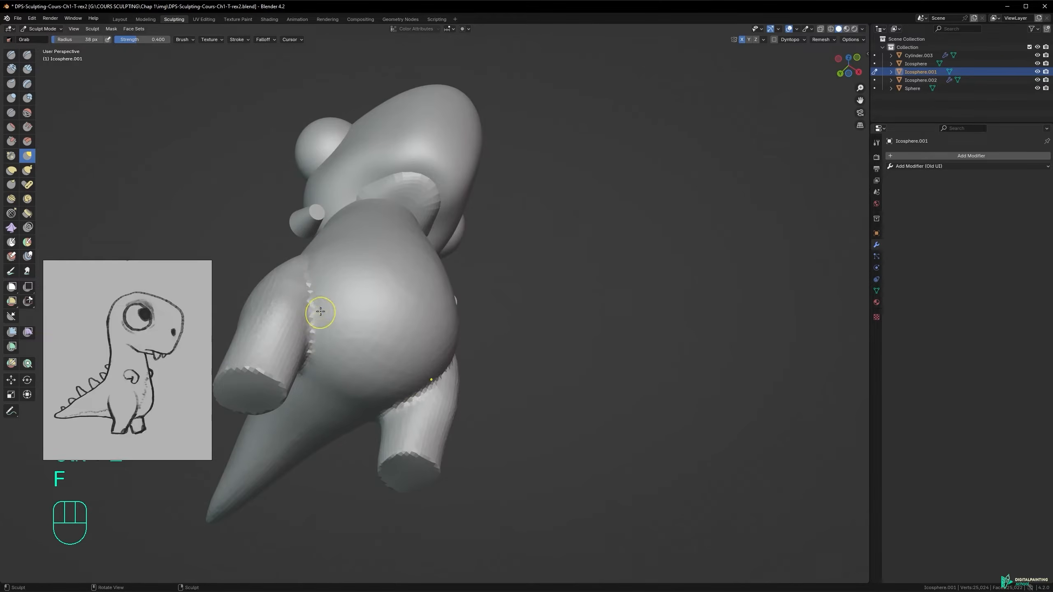
- Adjust the brush size and smooth the crease where the front and top of the thigh meet the body
alt+middle_drag(313, 271, 400, 325)
key(f)
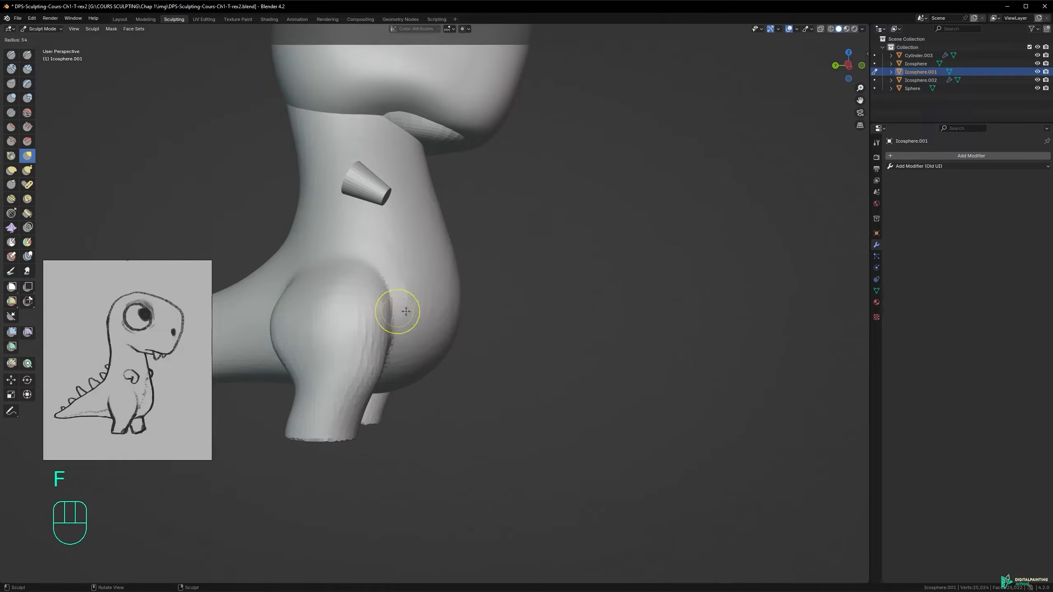
click(401, 308)
shift+drag(377, 282, 388, 304)
middle_drag(348, 282, 352, 286)
shift+drag(351, 284, 340, 262)
- Enlarge the brush and smooth the upper thigh to blend the hip broadly into the body and tail base
key(f)
click(312, 319)
mouse_move(312, 319)
shift+mouse_down()
mouse_move(285, 301)
mouse_move(325, 240)
shift+mouse_up()
mouse_move(319, 308)
alt+middle_down()
mouse_move(258, 301)
mouse_move(375, 322)
alt+middle_up()
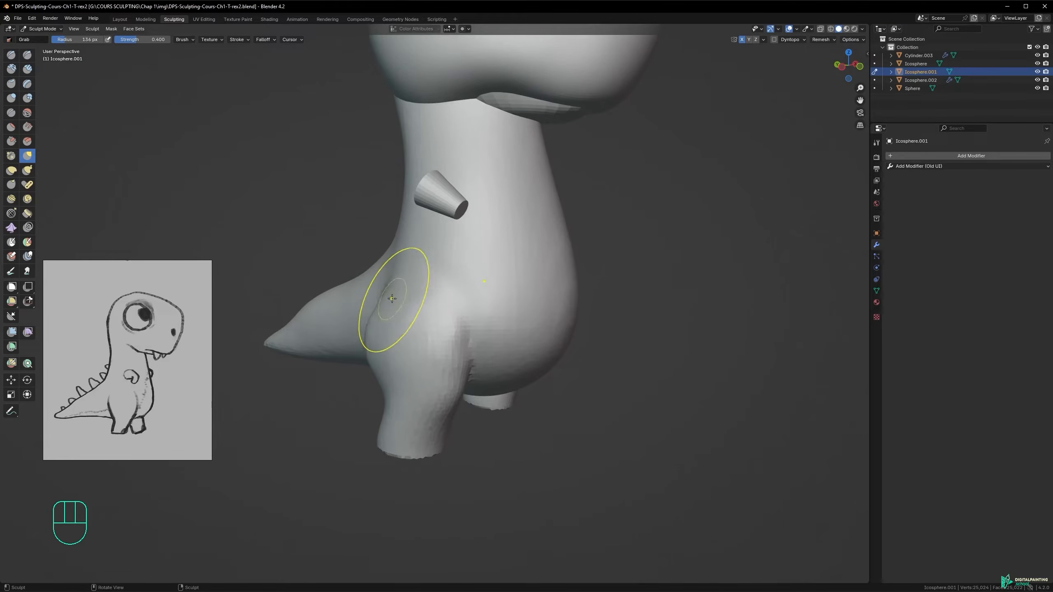
- Shape the crease between the thigh and the tail base with the Inflate/Deflate brush, and smooth the outer thigh
key(i)
mouse_move(378, 327)
ctrl+alt+middle_down()
mouse_move(391, 295)
mouse_move(390, 304)
ctrl+alt+middle_up()
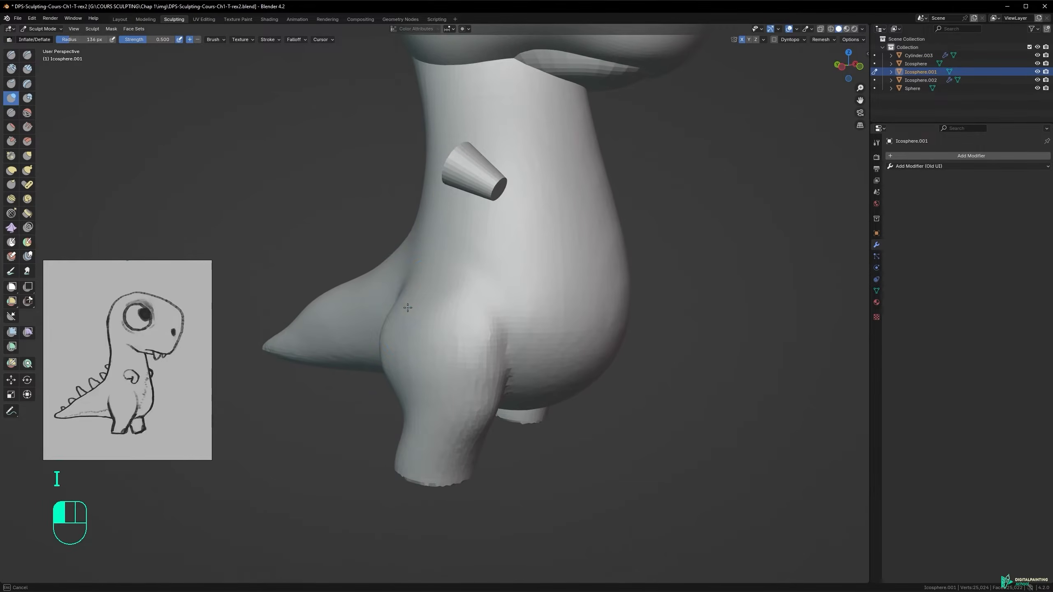
alt+drag(422, 299, 390, 299)
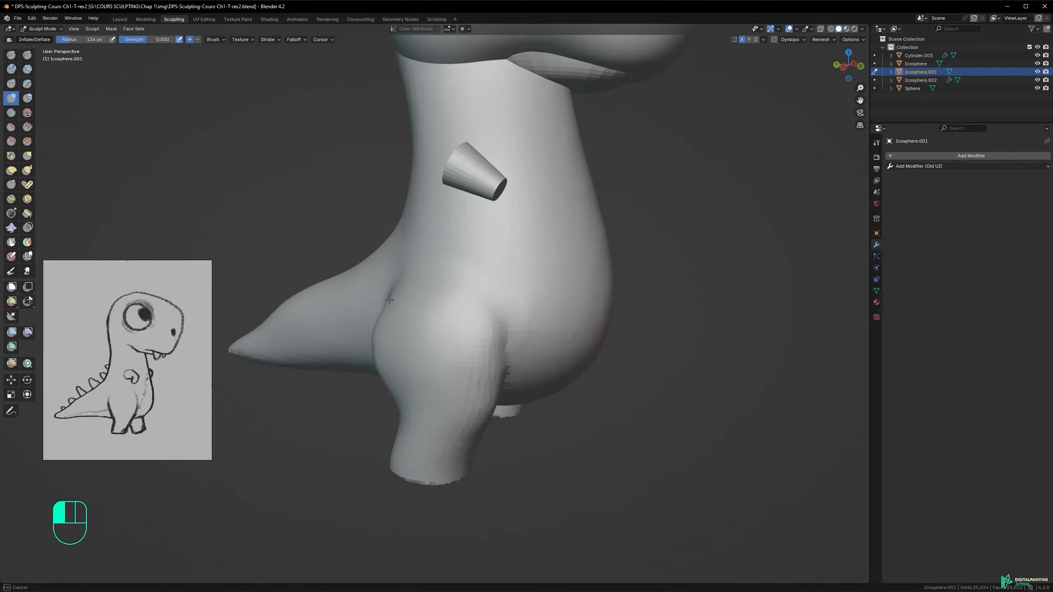
alt+middle_drag(415, 307, 435, 337)
shift+drag(434, 336, 434, 326)
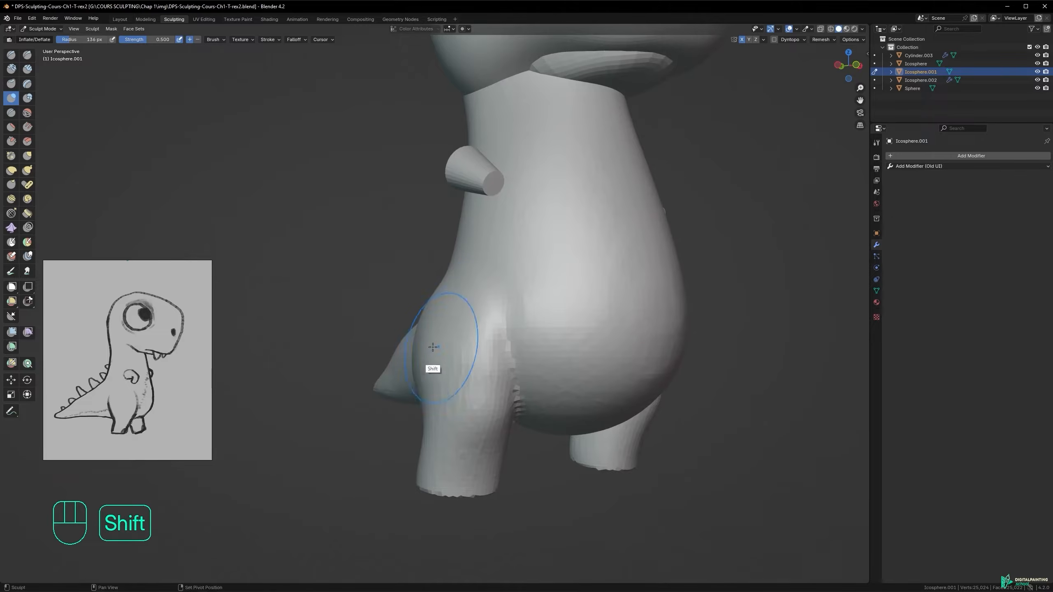
- Smooth the rear of the thigh where it bulges out beside the tail
middle_drag(432, 347, 442, 322)
mouse_move(389, 302)
alt+middle_down()
mouse_move(395, 334)
mouse_move(360, 327)
mouse_move(464, 342)
mouse_move(529, 337)
alt+middle_up()
shift+drag(401, 354, 405, 381)
key(ctrl+z)
mouse_move(412, 348)
alt+middle_down()
mouse_move(371, 376)
mouse_move(416, 388)
mouse_move(417, 352)
alt+middle_up()
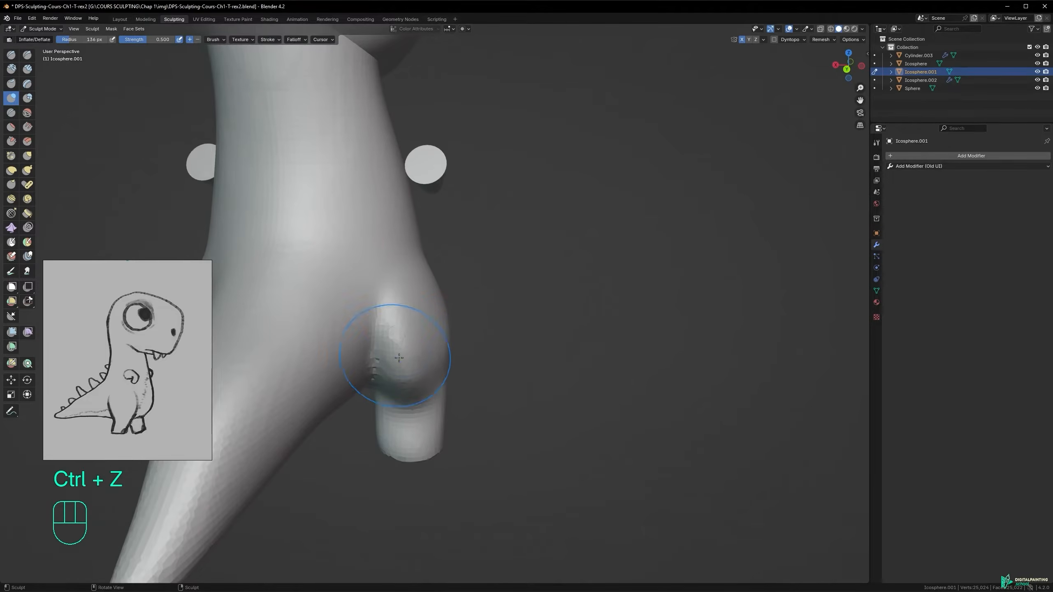
shift+drag(399, 358, 407, 379)
mouse_move(414, 381)
alt+middle_down()
mouse_move(348, 376)
mouse_move(414, 348)
alt+middle_up()
shift+drag(414, 351, 407, 390)
alt+middle_drag(407, 390, 351, 381)
- Smooth the back of the leg below the hip bulge and even out the lower leg's surface
key(ctrl+z)
key(ctrl+z)
key(ctrl+shift+z)
key(ctrl+shift+z)
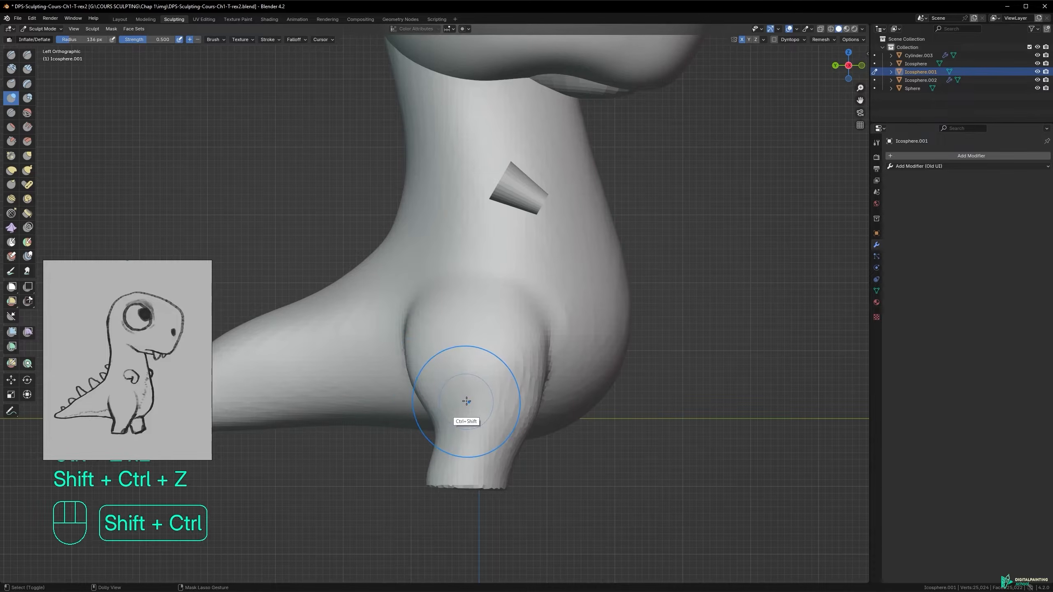
alt+middle_drag(423, 372, 477, 365)
shift+drag(418, 360, 417, 389)
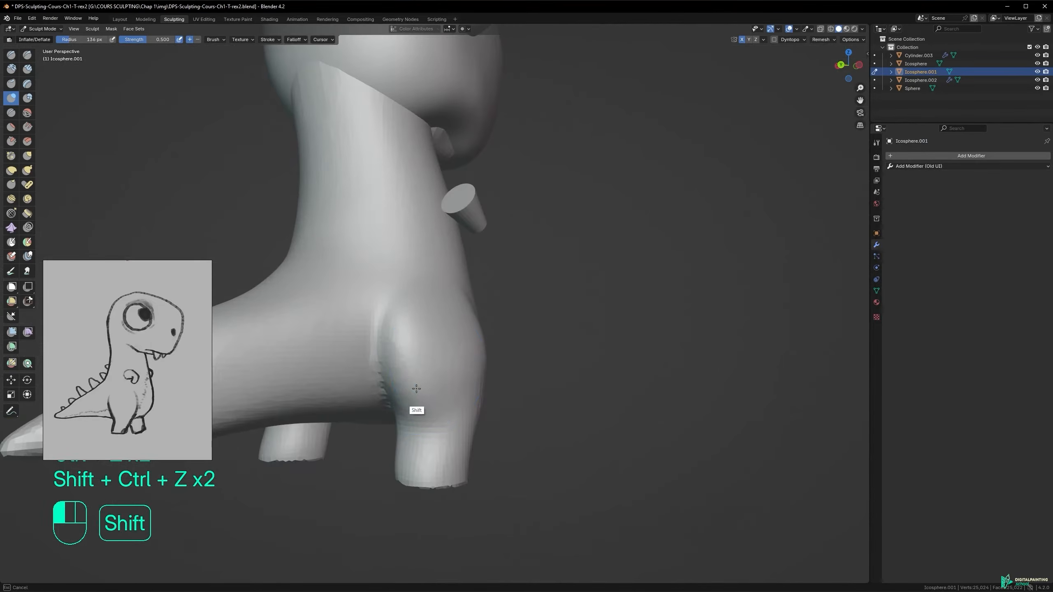
mouse_move(416, 357)
alt+middle_down()
mouse_move(372, 381)
mouse_move(423, 375)
alt+middle_up()
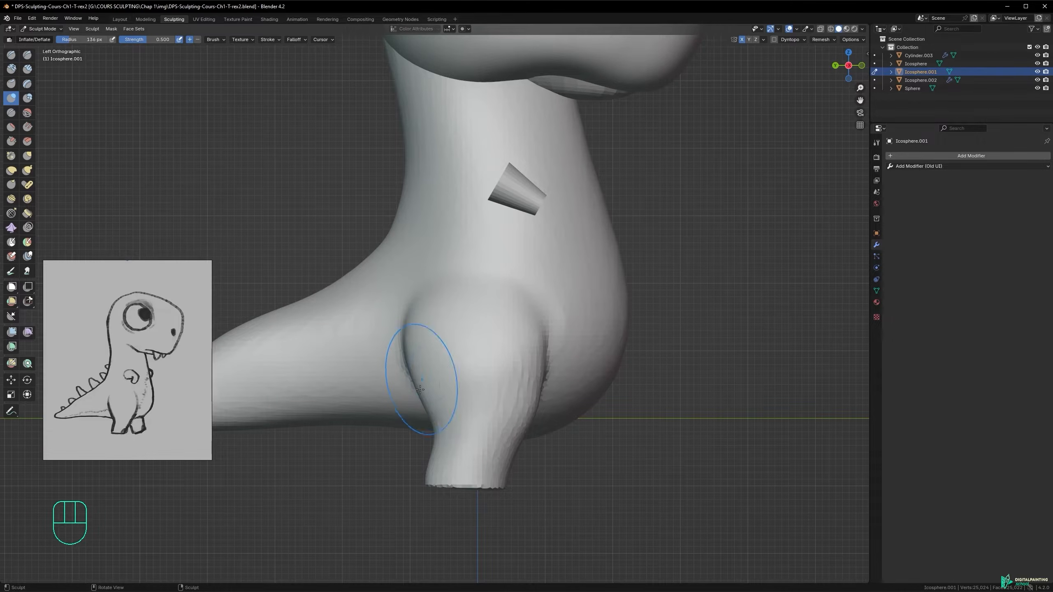
shift+drag(485, 437, 459, 440)
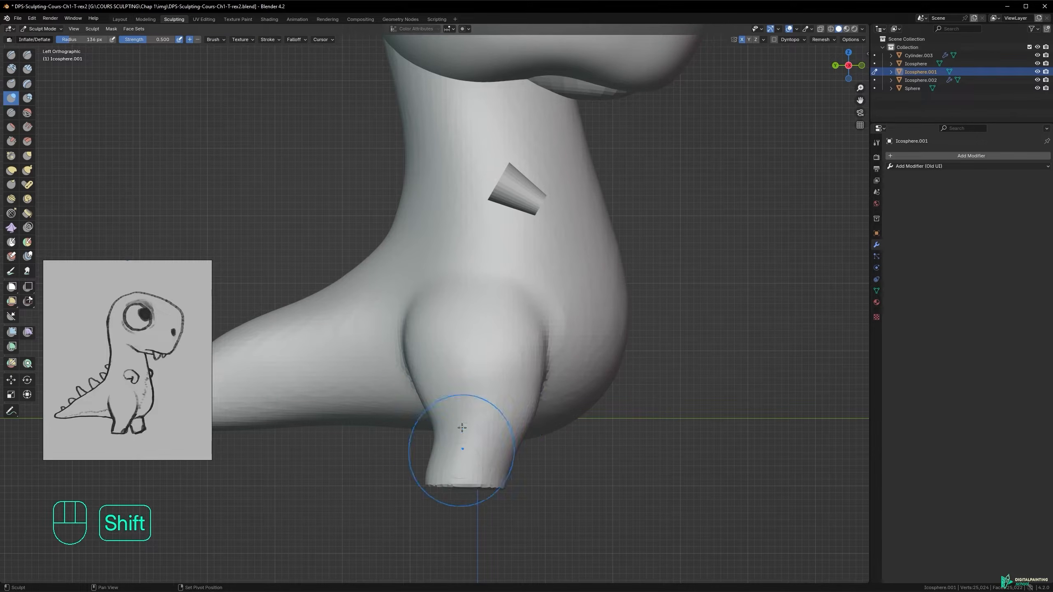
- Refine the rear contour of the thigh with the Grab brush, adjusting the brush radius as needed
key(g)
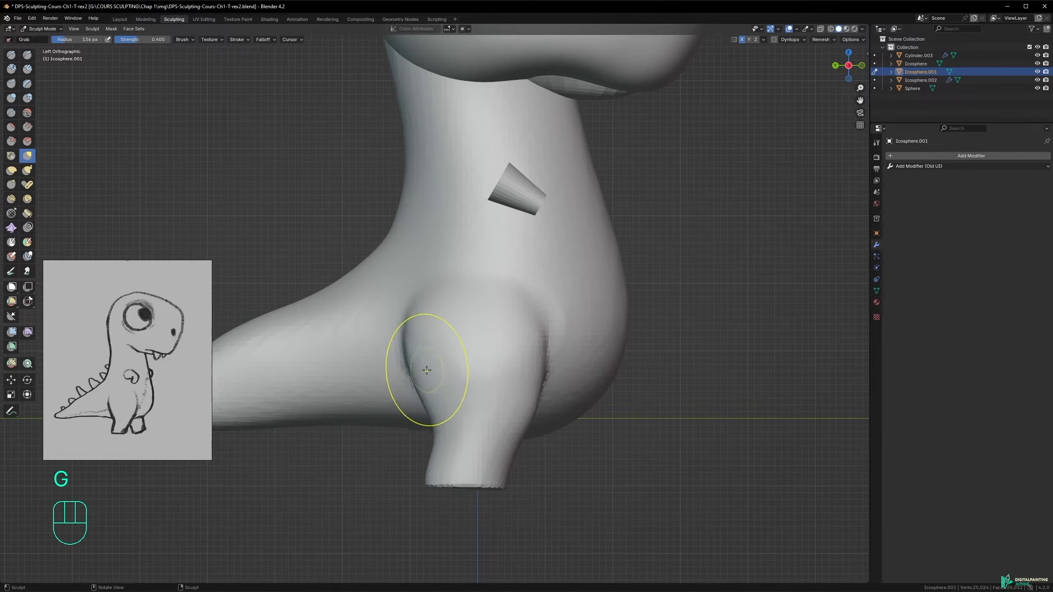
key(f)
click(424, 376)
mouse_move(425, 376)
alt+middle_down()
mouse_move(441, 376)
mouse_move(416, 384)
alt+middle_up()
drag(411, 386, 409, 384)
key(ctrl+z)
key(ctrl+z)
key(f)
click(398, 382)
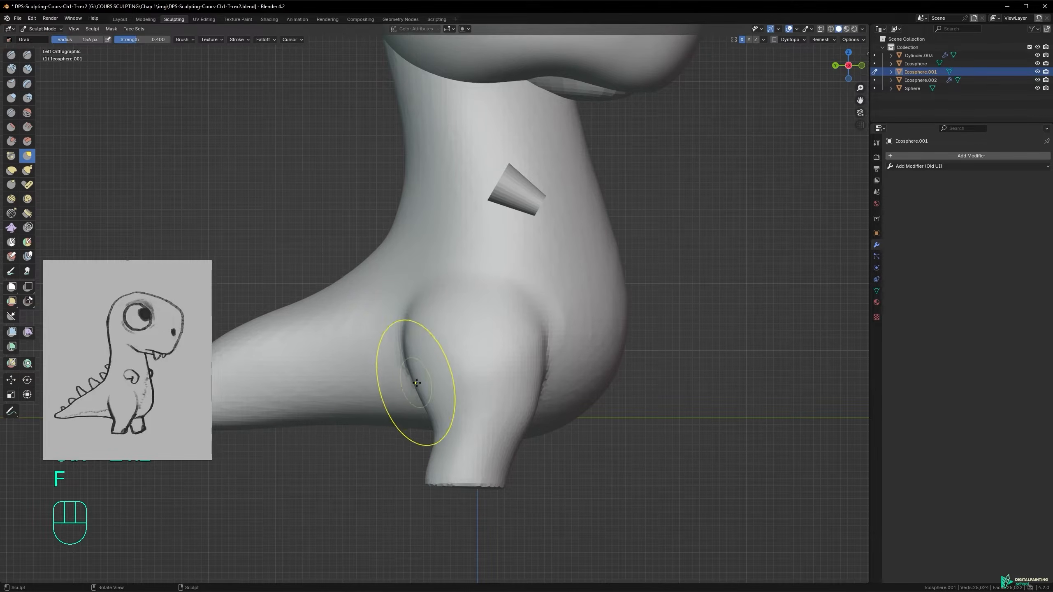
mouse_move(417, 404)
alt+middle_down()
mouse_move(515, 393)
mouse_move(376, 394)
mouse_move(430, 386)
mouse_move(423, 419)
mouse_move(426, 348)
alt+middle_up()
key(f)
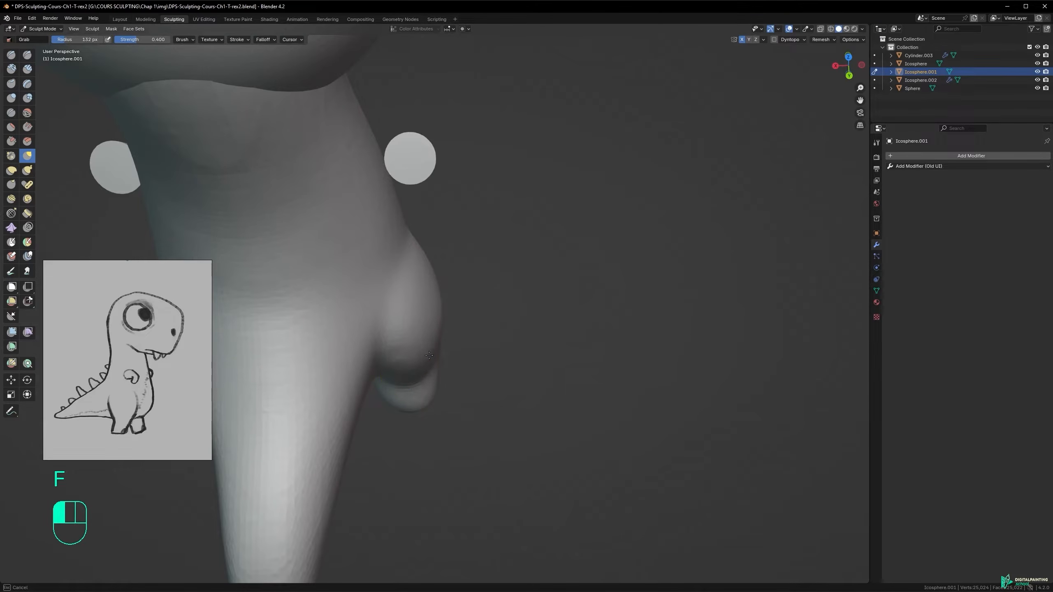
alt+middle_drag(405, 341, 510, 303)
- Try to smooth the jagged crease between the belly and the inner legs
key(f)
shift+click(590, 403)
alt+middle_drag(567, 276, 544, 281)
alt+shift+middle_drag(576, 237, 535, 289)
alt+middle_drag(576, 300, 499, 299)
alt+shift+middle_drag(602, 332, 514, 288)
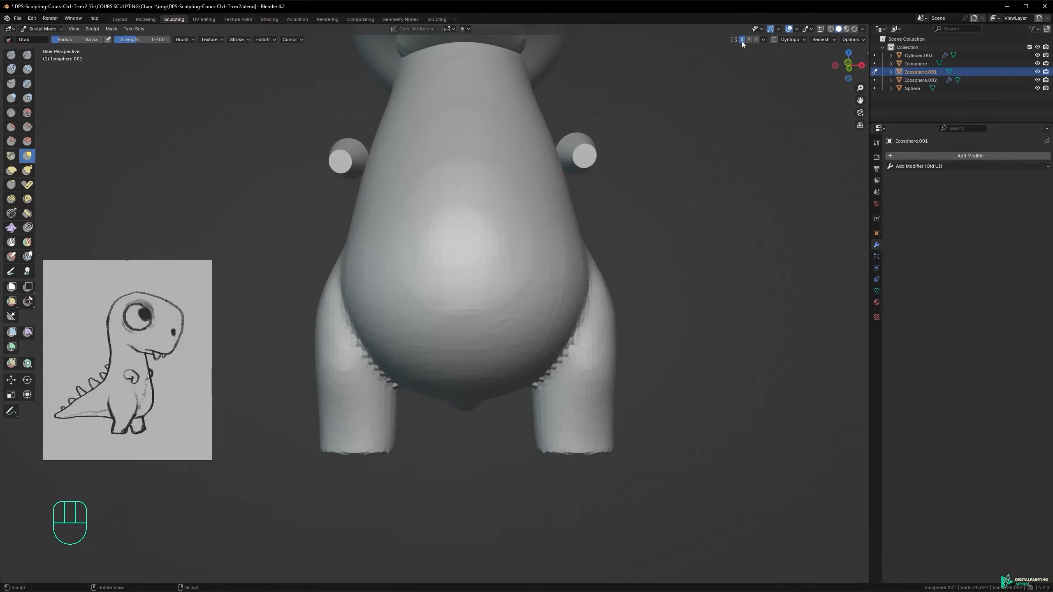
shift+drag(377, 365, 361, 353)
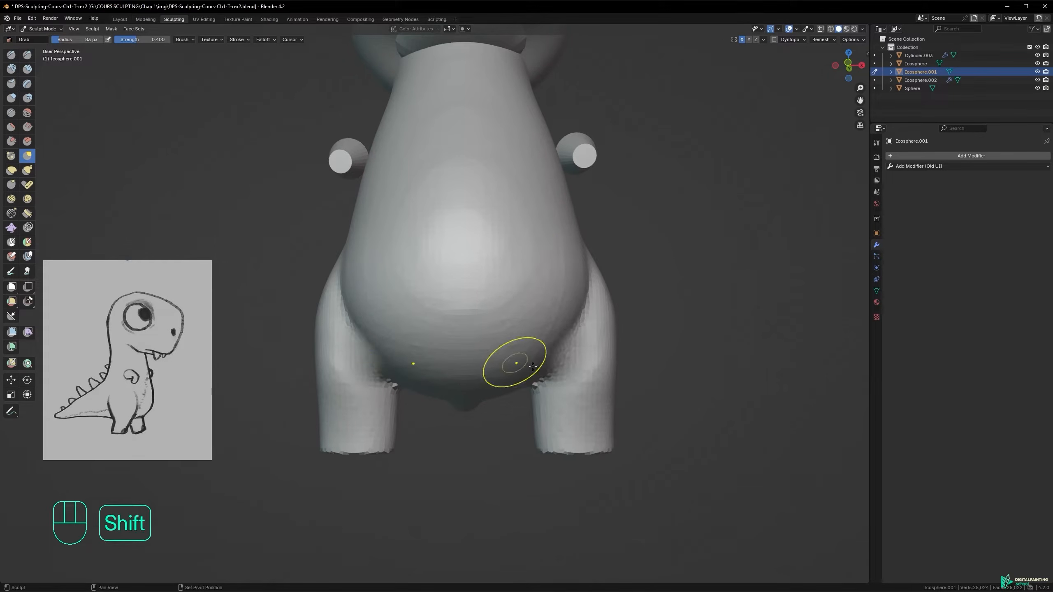
key(ctrl+z)
- Adjust the back contour above the tail with a resized Grab brush
mouse_move(581, 344)
alt+middle_down()
mouse_move(546, 357)
mouse_move(611, 354)
mouse_move(409, 317)
mouse_move(477, 310)
mouse_move(439, 306)
mouse_move(446, 227)
mouse_move(601, 376)
alt+middle_up()
alt+middle_drag(531, 287, 504, 297)
key(f)
click(546, 300)
key(f)
click(477, 339)
mouse_move(446, 345)
mouse_down()
mouse_move(462, 338)
mouse_move(447, 338)
mouse_up()
key(f)
click(447, 353)
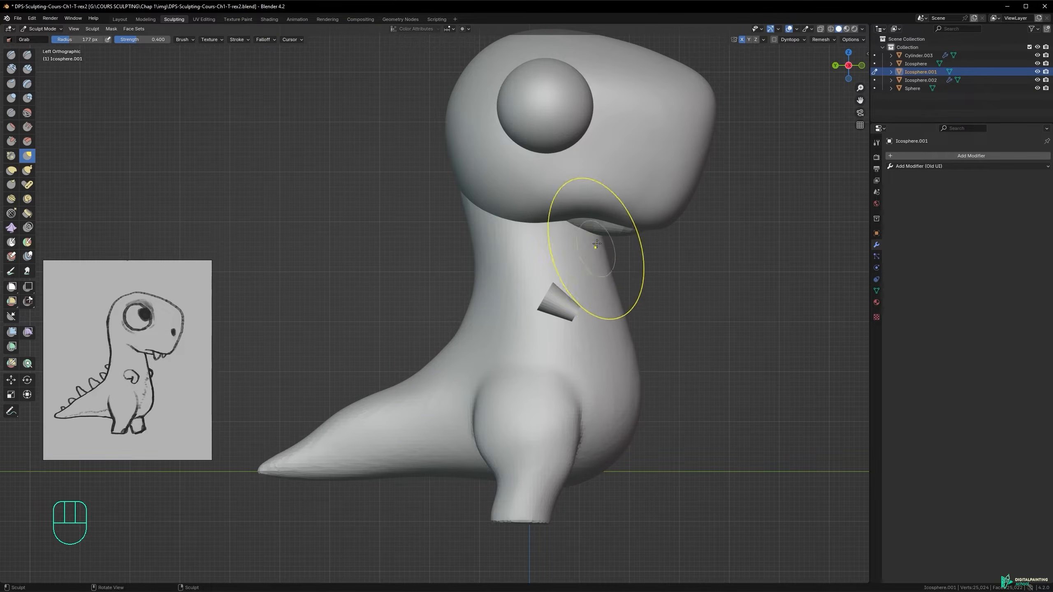
- Refine the front of the neck and chest profile with the Grab brush, and save the file
key(ctrl+z)
drag(600, 234, 595, 233)
drag(615, 291, 615, 295)
key(f)
click(639, 337)
key(ctrl+s)
- Switch the body to Object Mode and select the mirrored arm cylinder
mouse_move(523, 265)
alt+middle_down()
mouse_move(511, 301)
mouse_move(555, 341)
mouse_move(439, 275)
mouse_move(385, 261)
mouse_move(371, 268)
mouse_move(435, 258)
mouse_move(477, 283)
mouse_move(460, 274)
mouse_move(535, 291)
alt+middle_up()
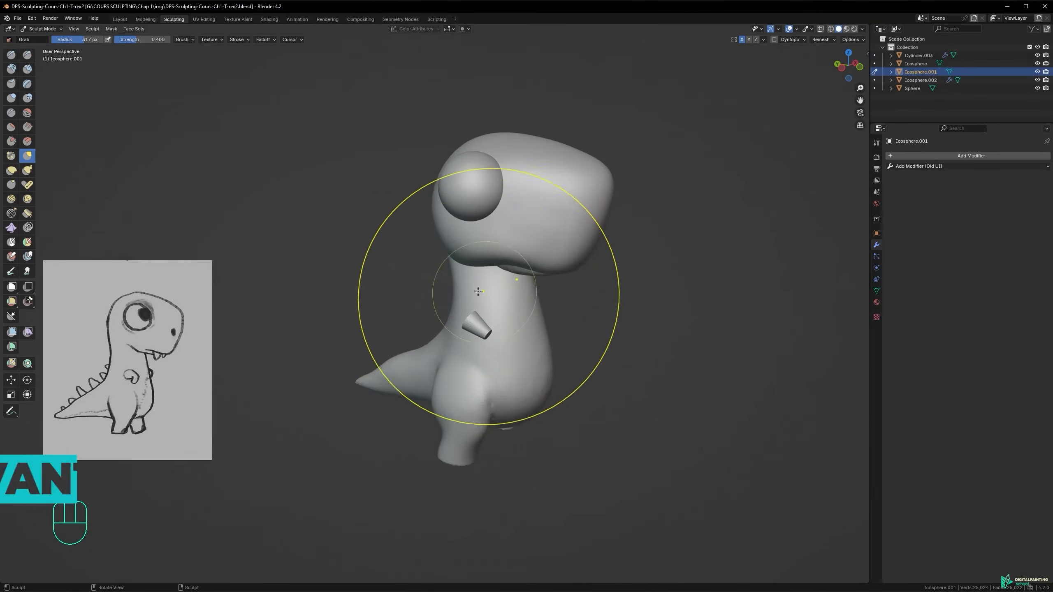
mouse_move(478, 292)
alt+middle_down()
mouse_move(470, 329)
mouse_move(439, 341)
mouse_move(488, 323)
mouse_move(494, 348)
mouse_move(489, 271)
mouse_move(510, 277)
mouse_move(446, 316)
mouse_move(404, 320)
mouse_move(419, 290)
alt+middle_up()
mouse_move(523, 323)
alt+middle_down()
mouse_move(582, 326)
mouse_move(628, 362)
alt+middle_up()
key(Tab)
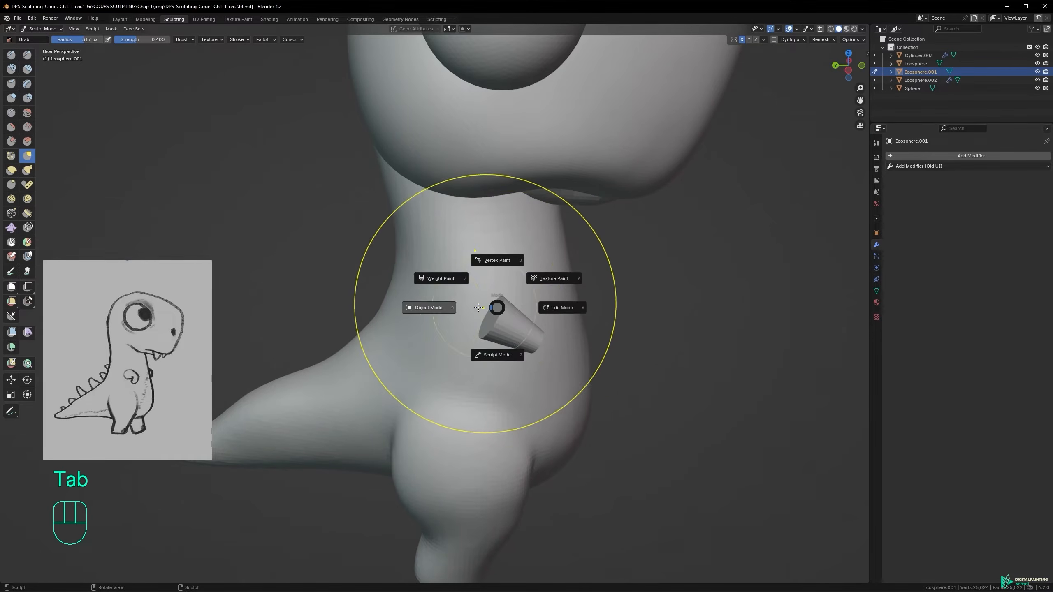
click(431, 307)
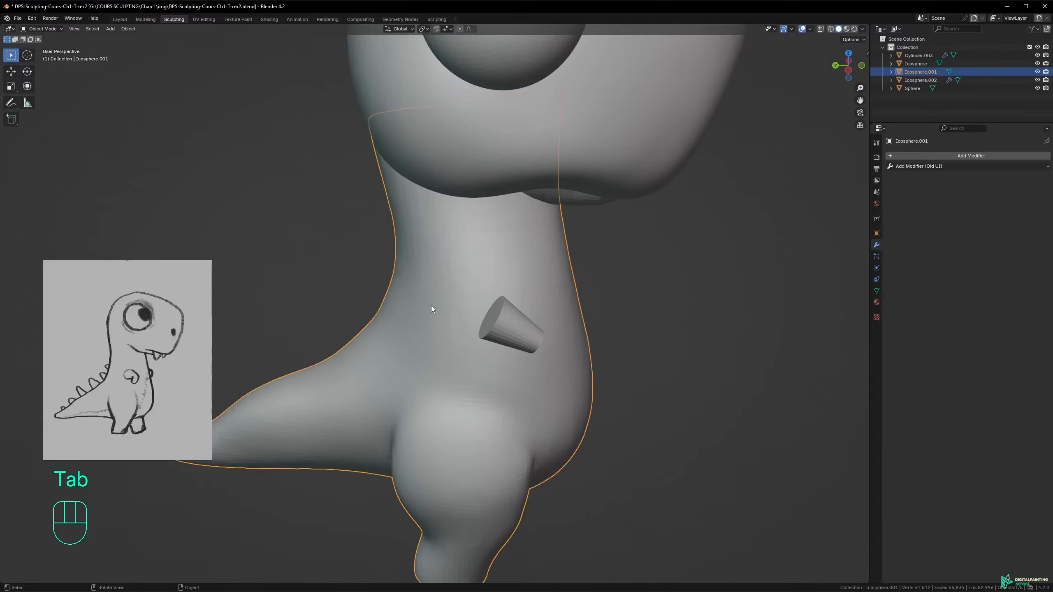
click(507, 312)
alt+middle_drag(512, 315, 460, 310)
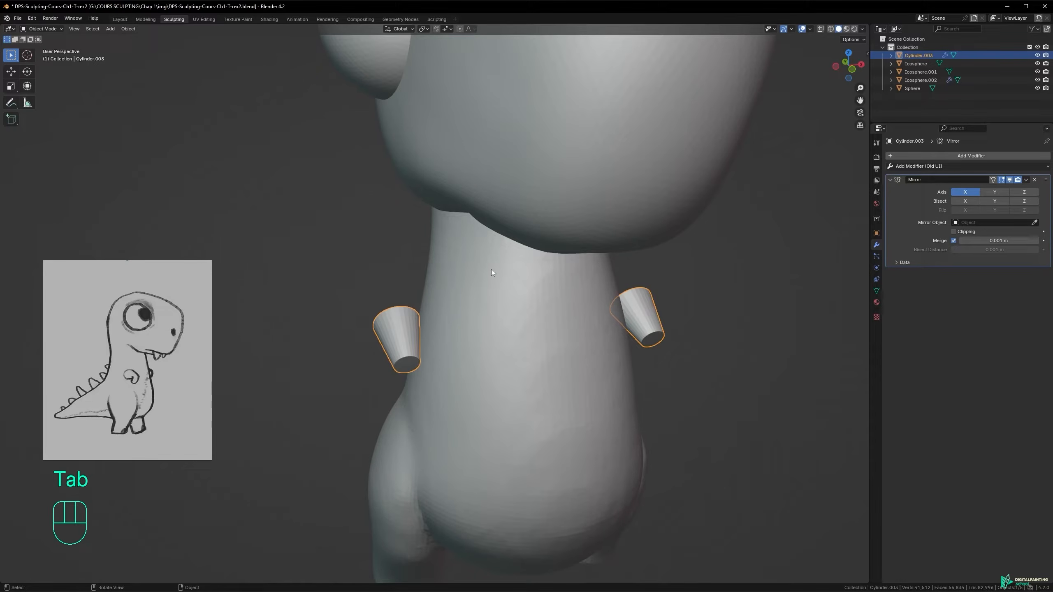
- Enter Edit Mode on the arm cylinder and rotate its whole mesh as seen from the side
key(Tab)
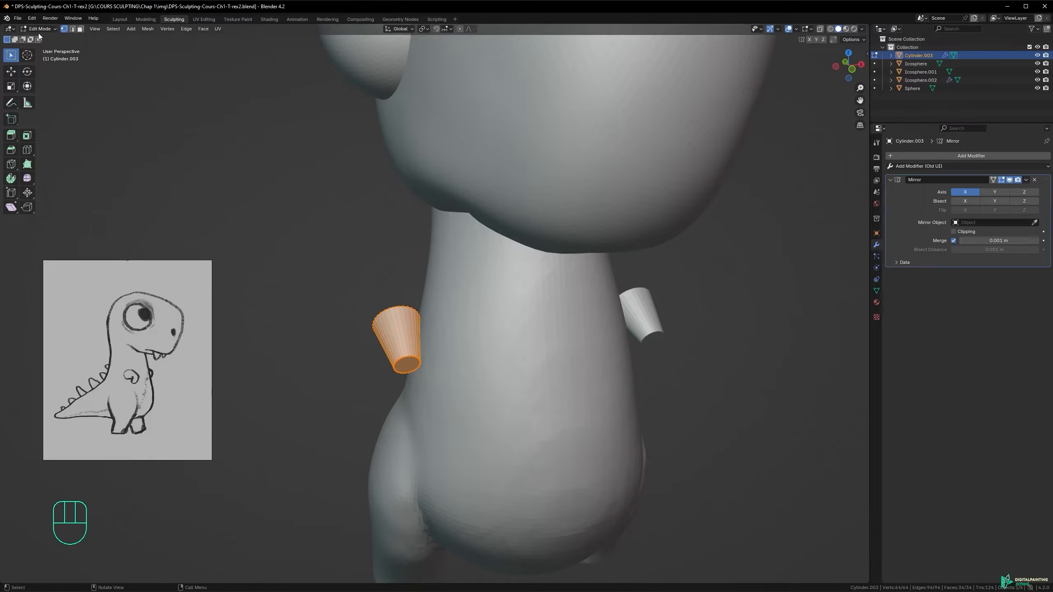
alt+middle_drag(432, 319, 396, 267)
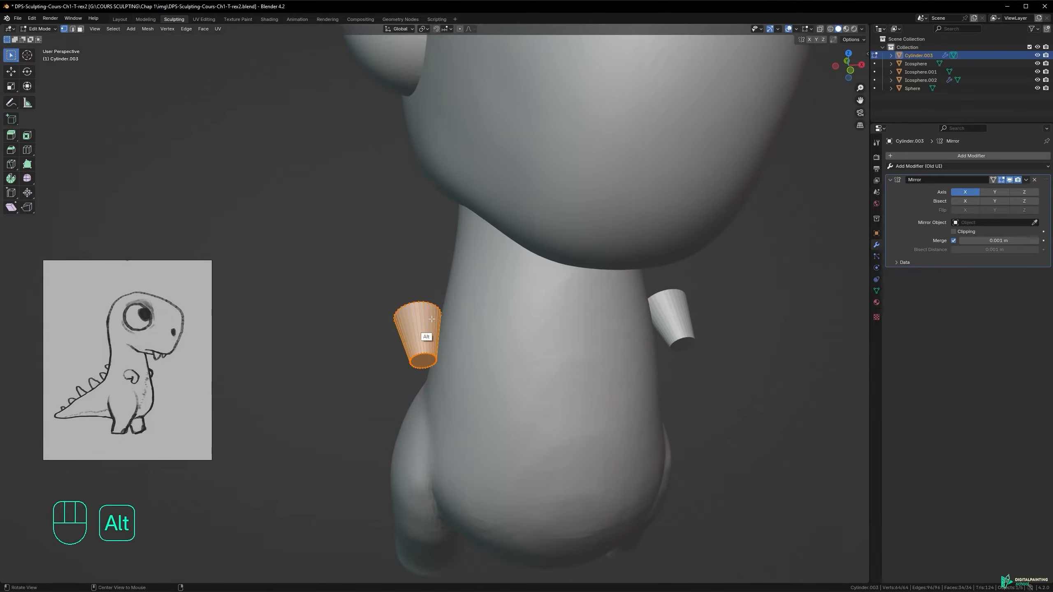
alt+middle_drag(432, 319, 519, 348)
key(r)
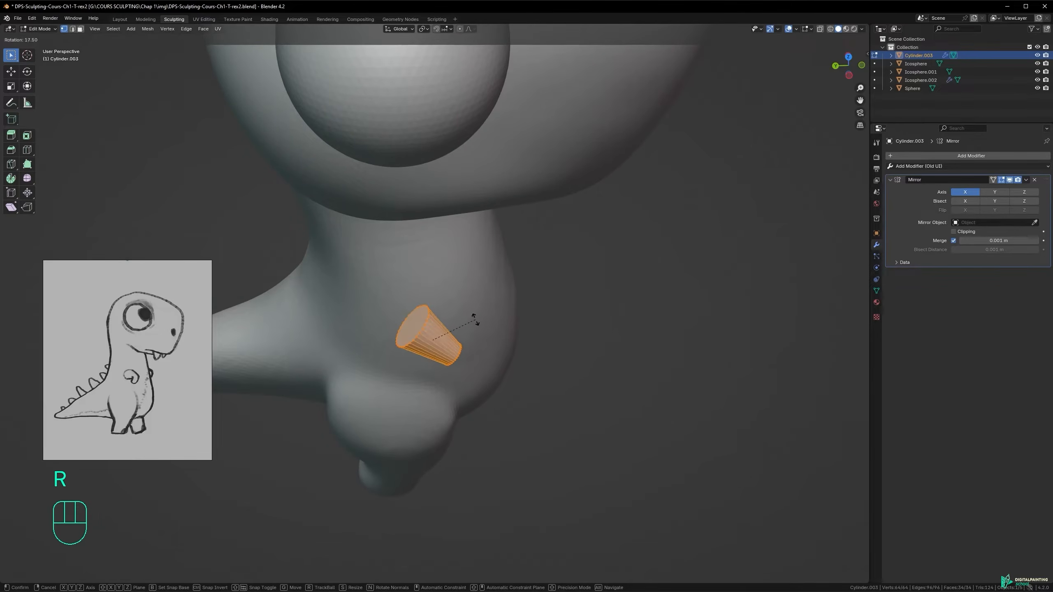
click(475, 319)
- Reorient the arm cylinder against the body, rotating it slightly around the global Z axis
alt+middle_drag(470, 324, 419, 271)
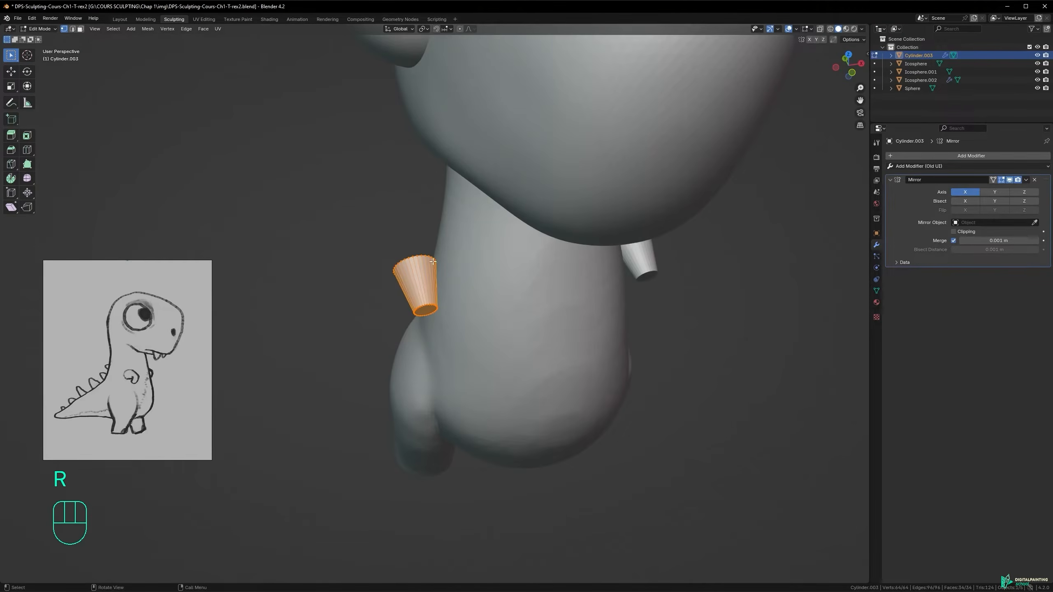
key(r)
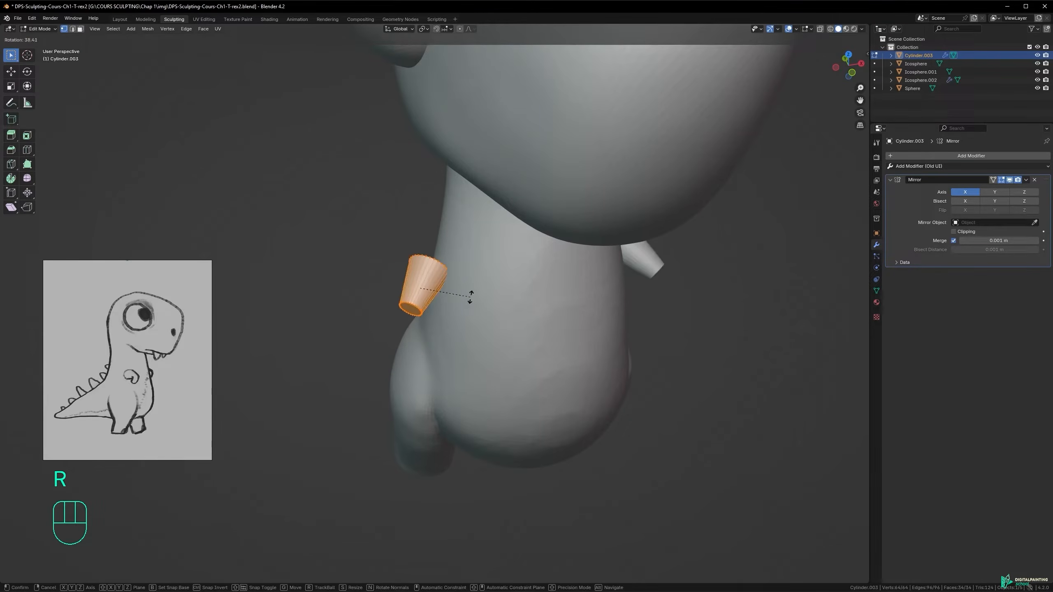
click(471, 295)
mouse_move(448, 272)
alt+middle_down()
mouse_move(421, 289)
mouse_move(444, 262)
alt+middle_up()
key(r)
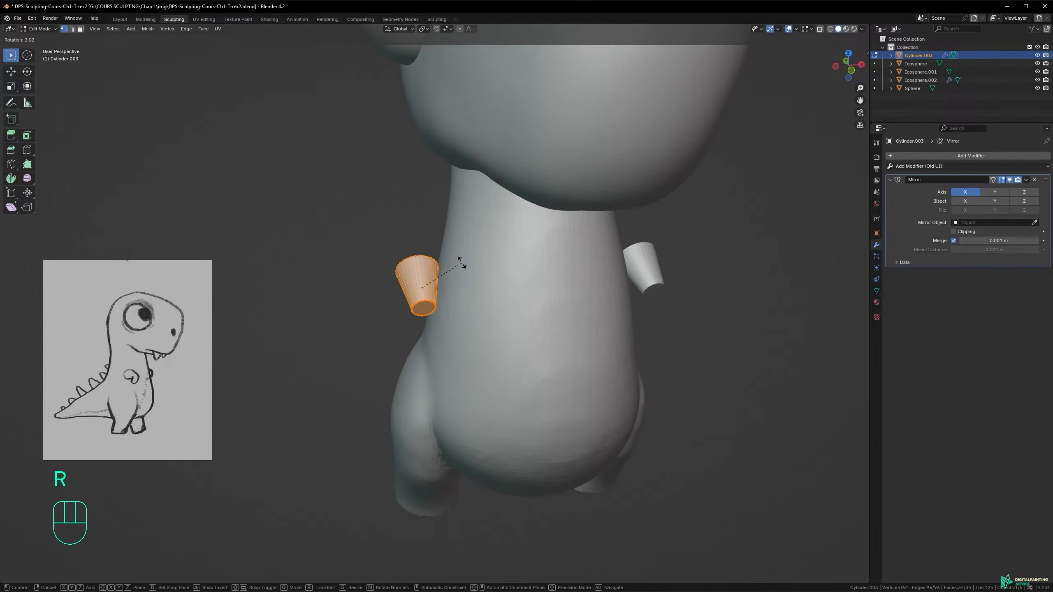
key(z)
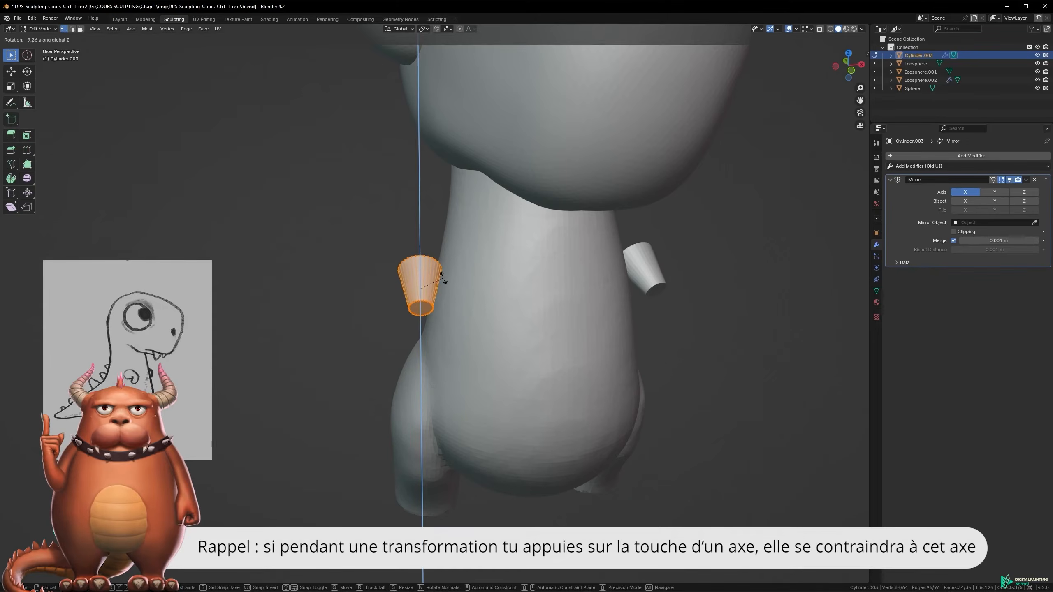
click(443, 279)
mouse_move(459, 277)
alt+mouse_down()
mouse_move(445, 273)
mouse_move(515, 326)
mouse_move(630, 309)
mouse_move(496, 268)
mouse_move(418, 282)
mouse_move(379, 259)
mouse_move(535, 260)
mouse_move(492, 270)
mouse_move(477, 291)
mouse_move(458, 285)
alt+mouse_up()
key(ctrl+z)
key(ctrl+shift+z)
- Adjust the overall size of the arm cylinder by scaling the mesh
key(s)
click(529, 265)
key(s)
click(493, 273)
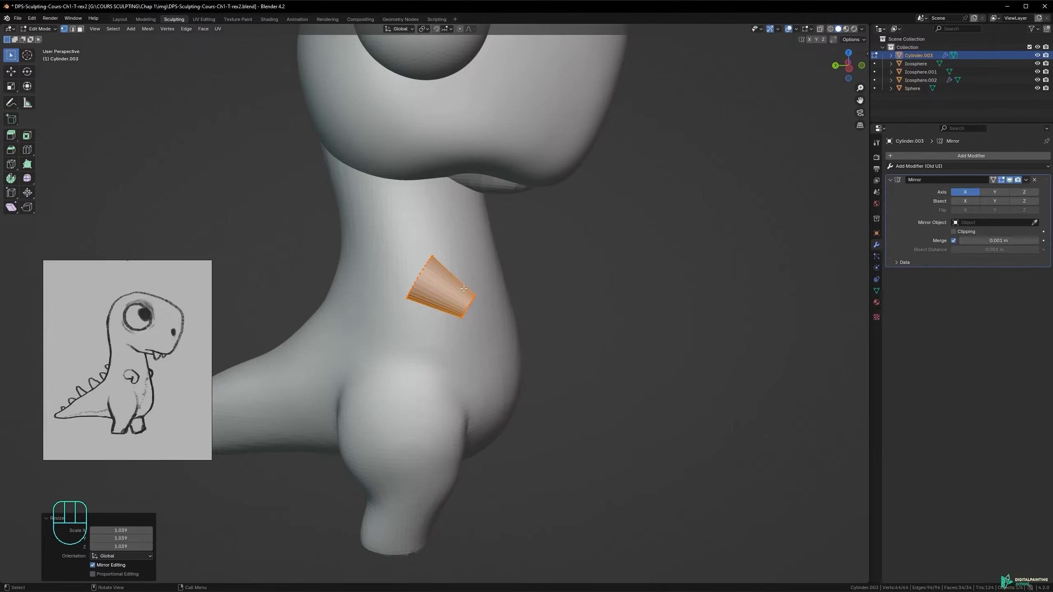
alt+drag(424, 262, 474, 324)
key(s)
click(493, 275)
- Extrude the arm cylinder's narrow end face about 0.29 m and rotate the new end face about 31°
click(462, 309)
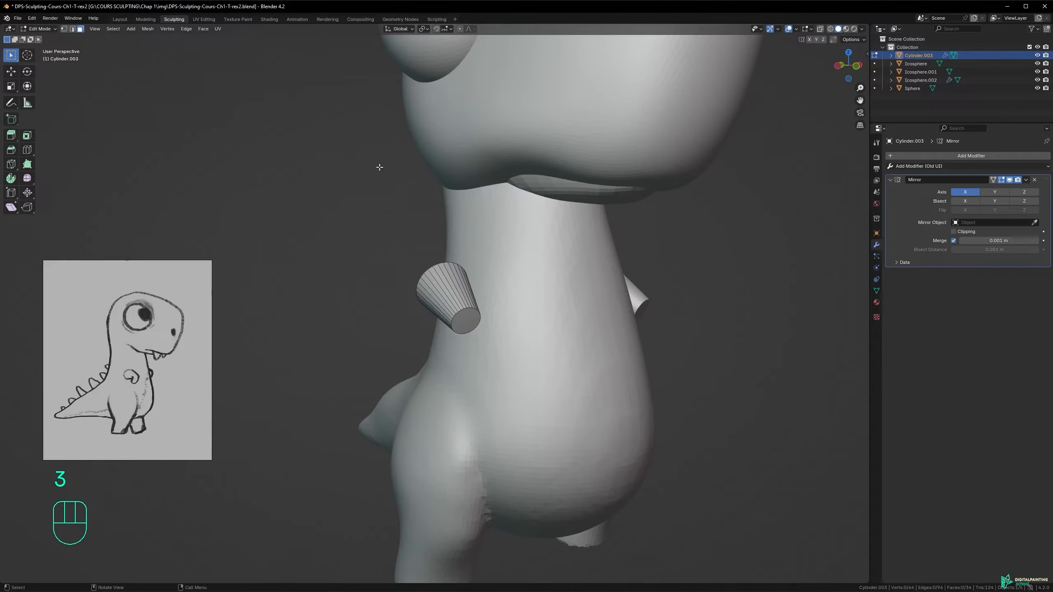
middle_drag(470, 330, 466, 276)
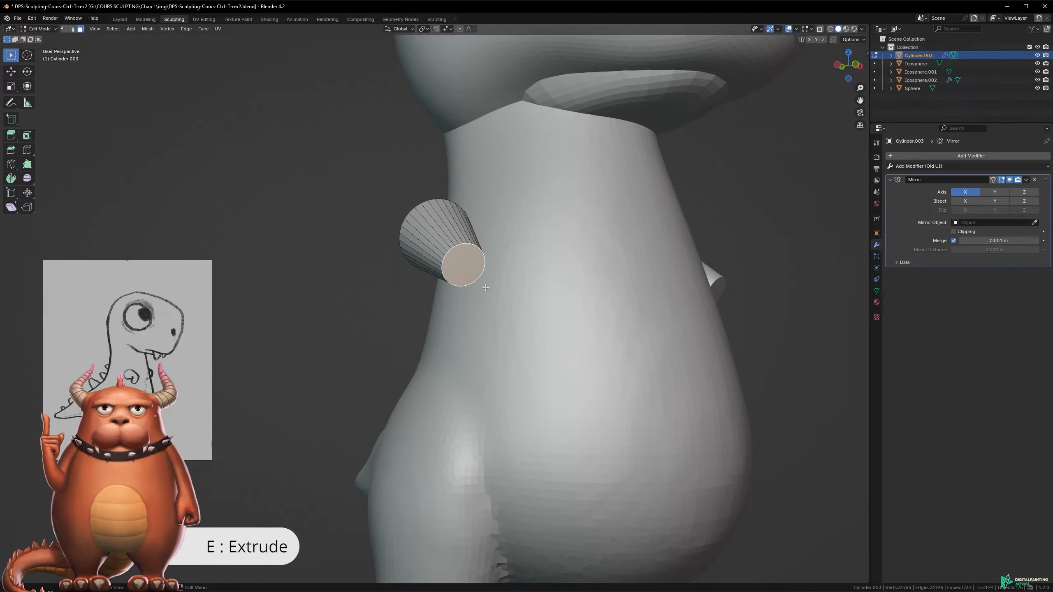
key(e)
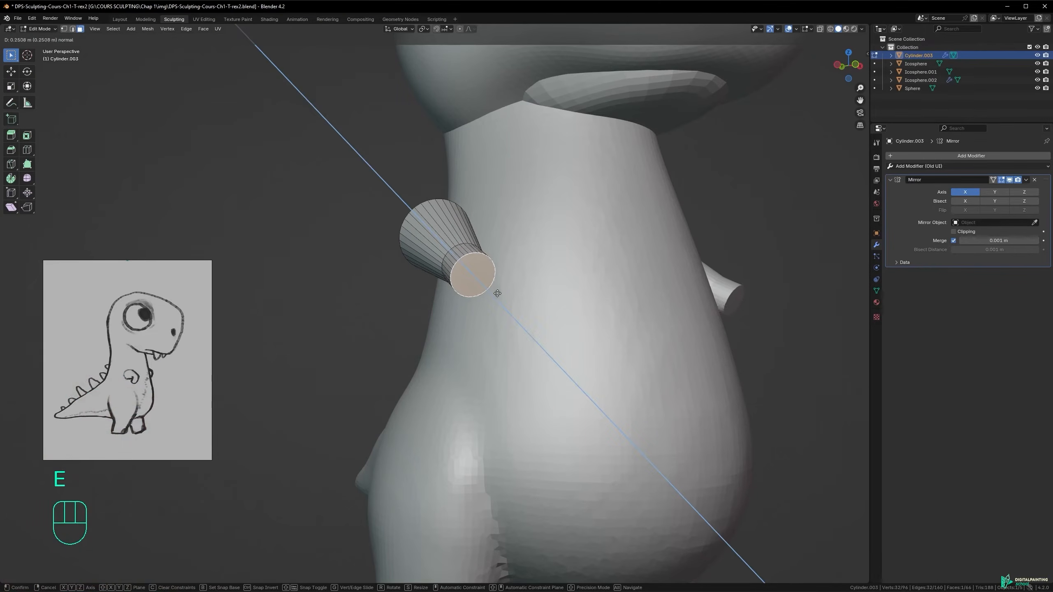
click(499, 293)
alt+middle_drag(473, 260, 521, 274)
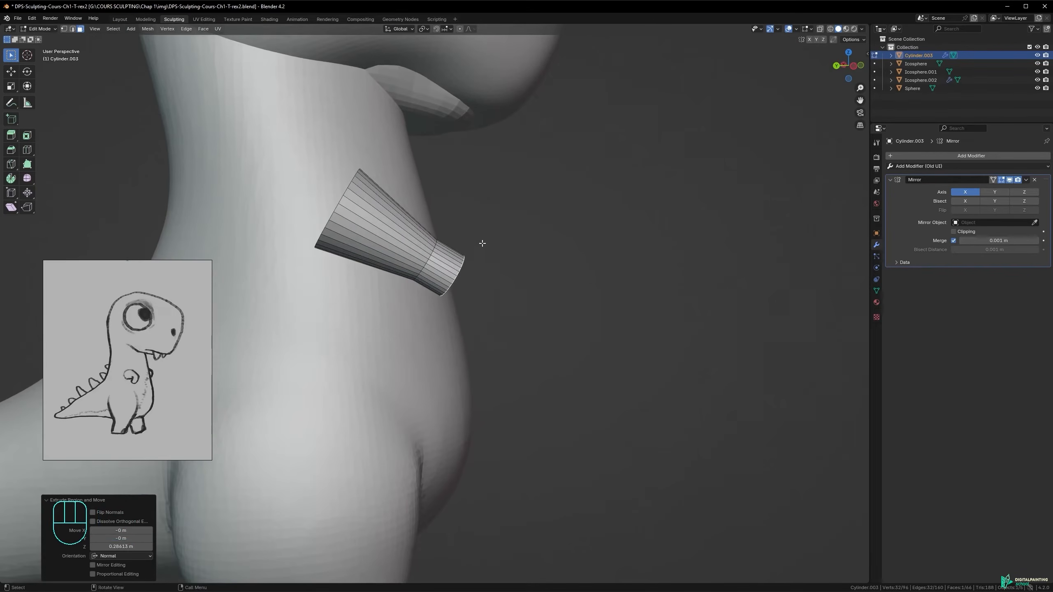
key(r)
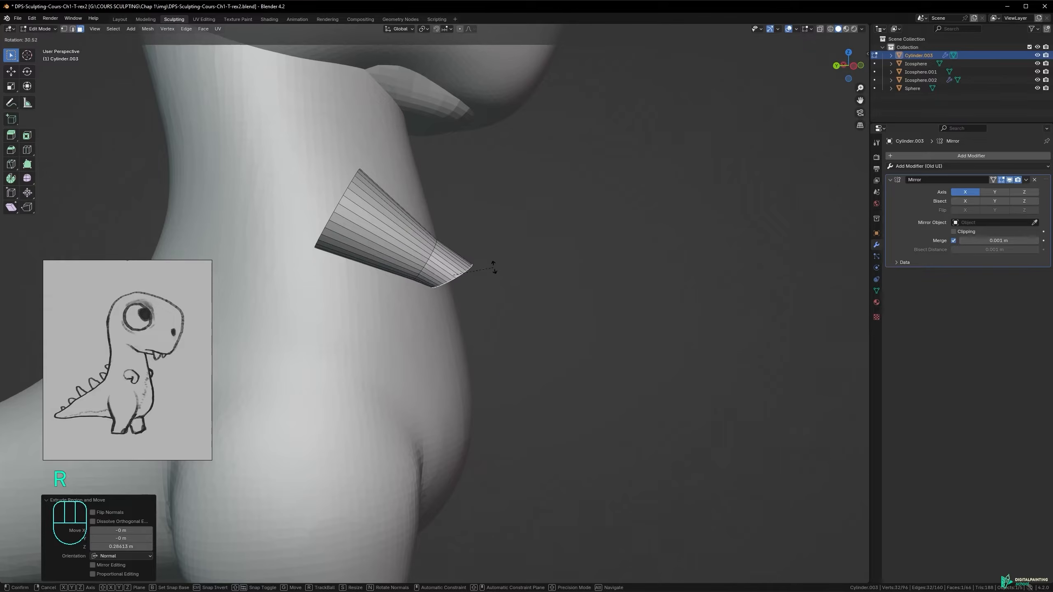
click(493, 266)
- Extrude a second short segment from the arm's end face and rotate it about 40° to bend the arm downward
key(e)
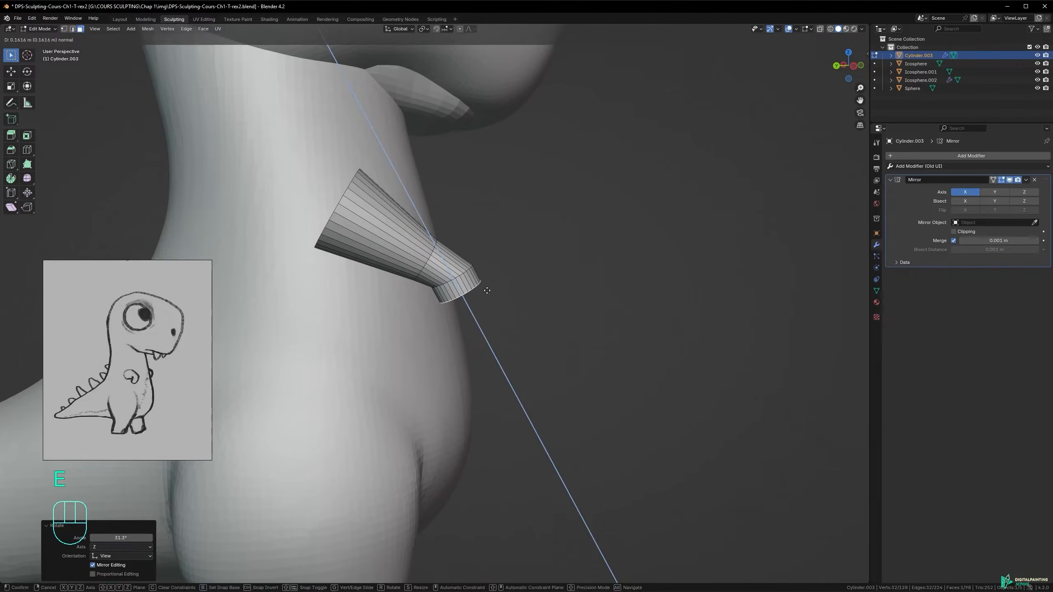
click(488, 291)
key(r)
click(491, 279)
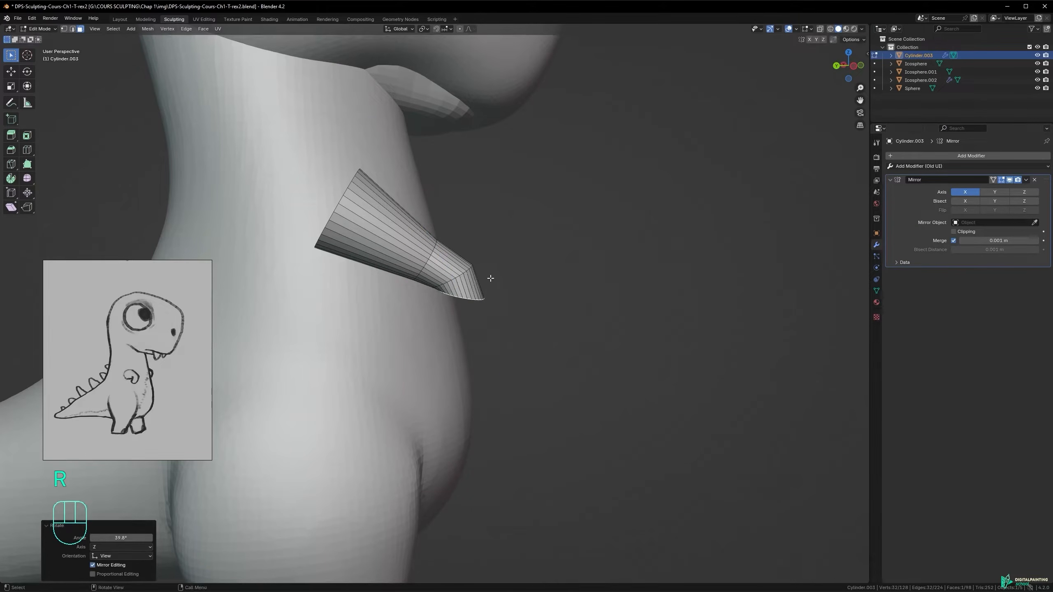
- Extrude a third segment to continue the arm's downward curl, adjusting the rotation and position of its end face
key(e)
click(481, 288)
key(r)
click(501, 287)
key(g)
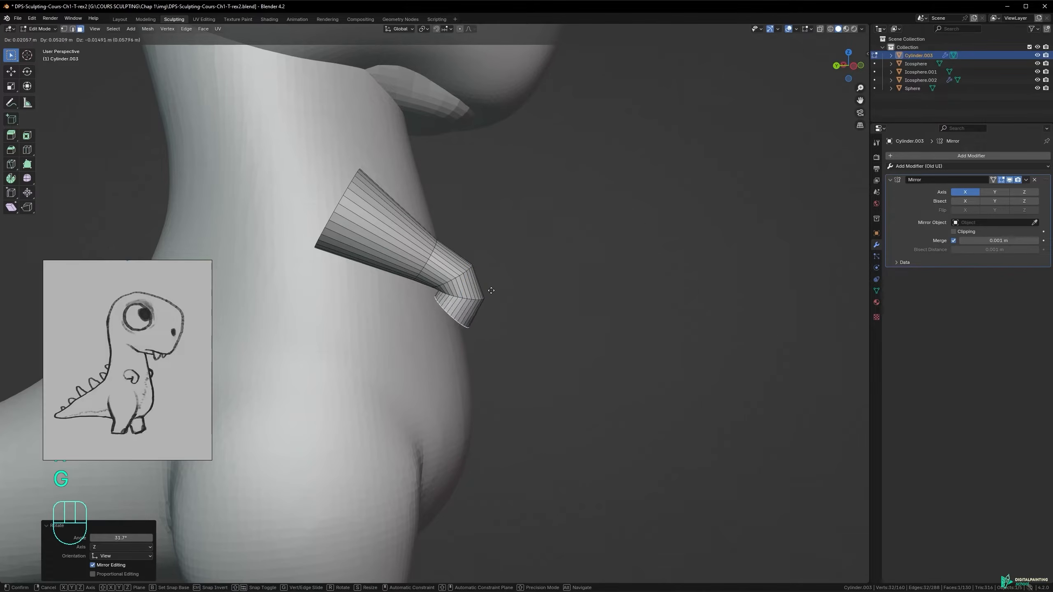
click(490, 292)
alt+middle_drag(480, 291, 455, 286)
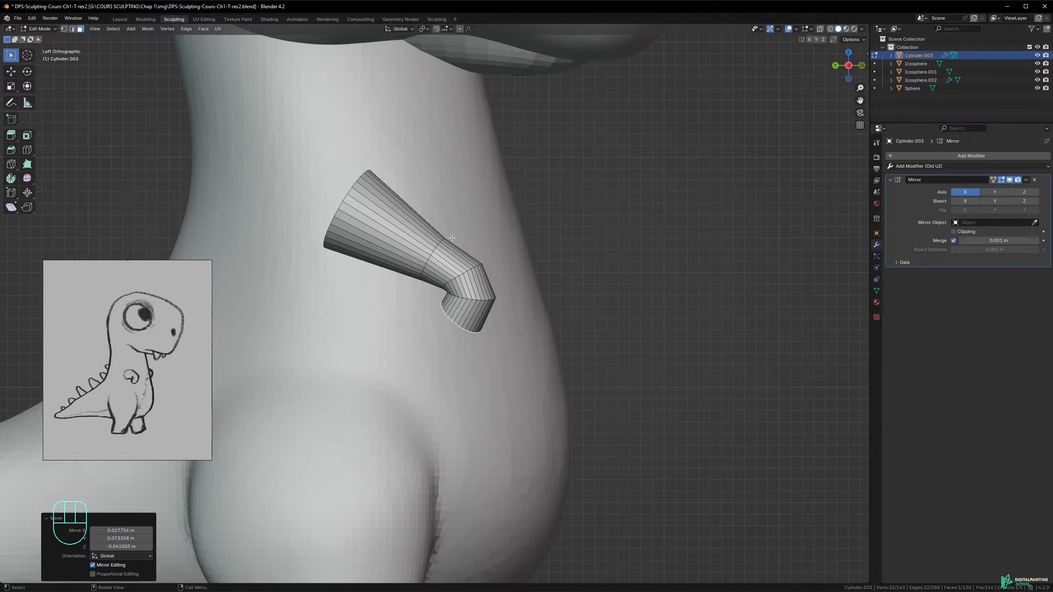
- Select the bent forearm's vertices through the mesh with X-ray and move them up and back toward the shoulder to shorten the upper arm
alt+middle_drag(453, 230, 442, 270)
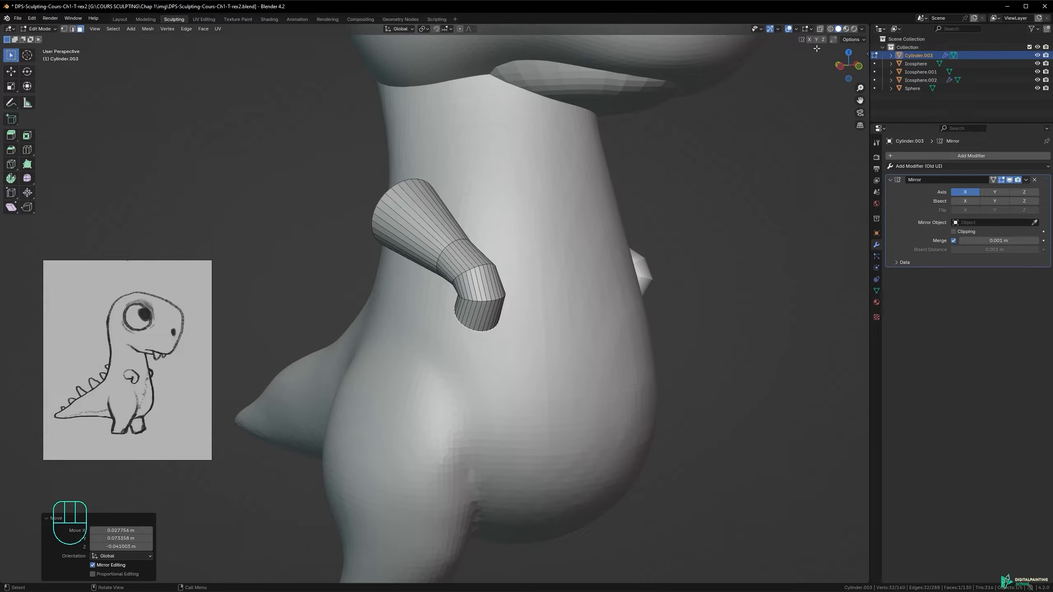
click(820, 29)
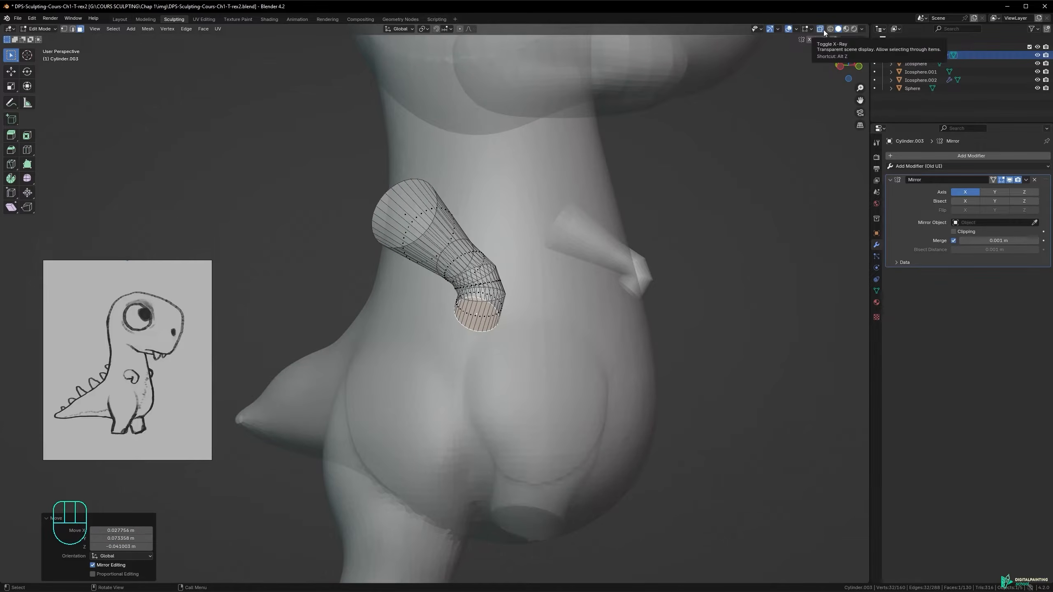
key(alt+z)
key(alt+z)
alt+middle_drag(495, 245, 507, 271)
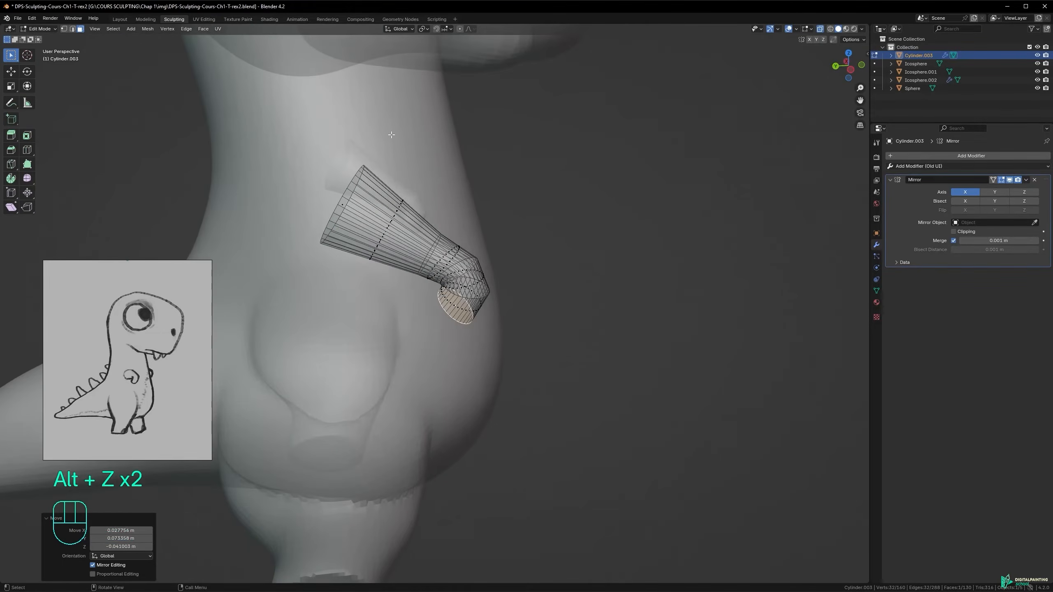
click(64, 29)
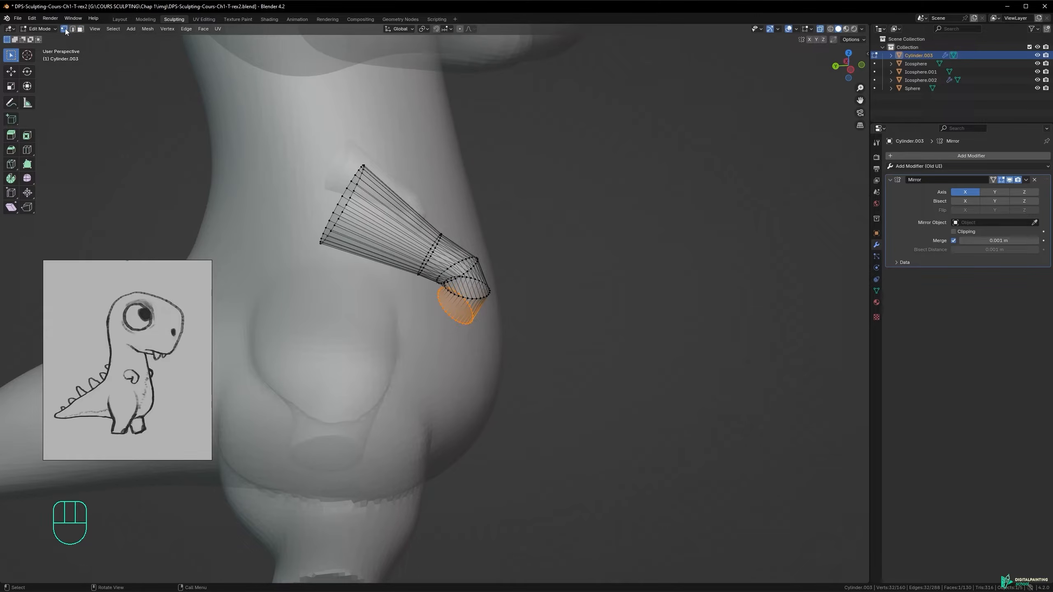
drag(402, 218, 546, 361)
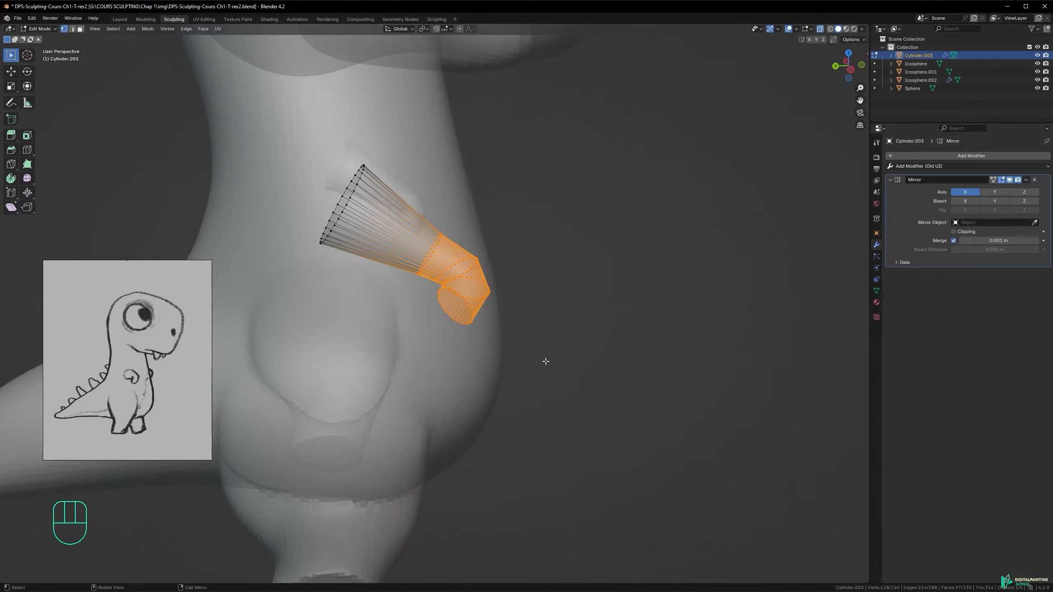
mouse_move(468, 276)
middle_down()
mouse_move(383, 291)
mouse_move(400, 258)
mouse_move(470, 286)
mouse_move(471, 268)
mouse_move(383, 277)
mouse_move(469, 261)
middle_up()
key(alt+z)
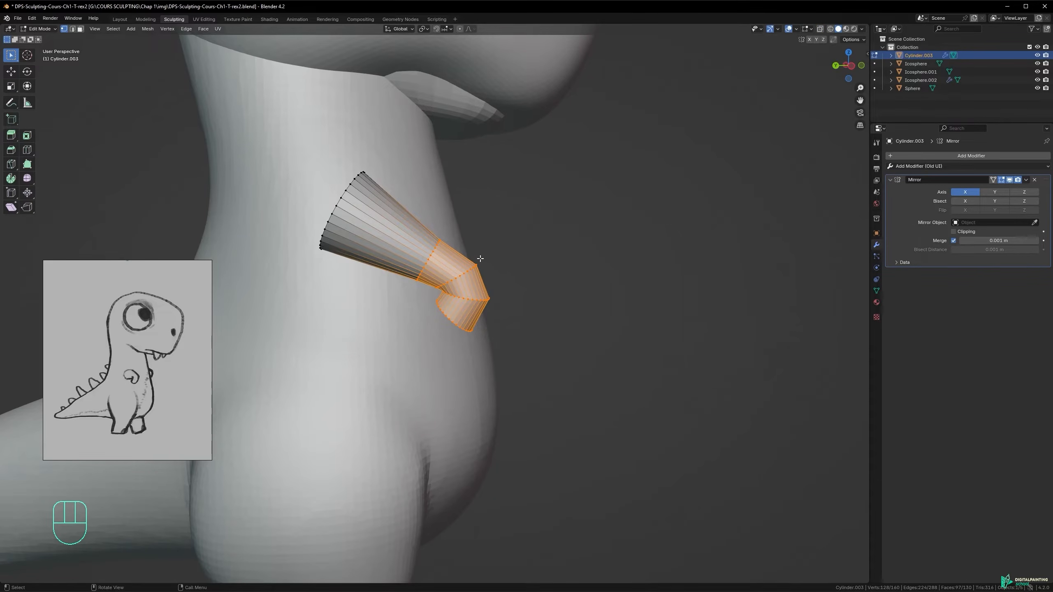
key(g)
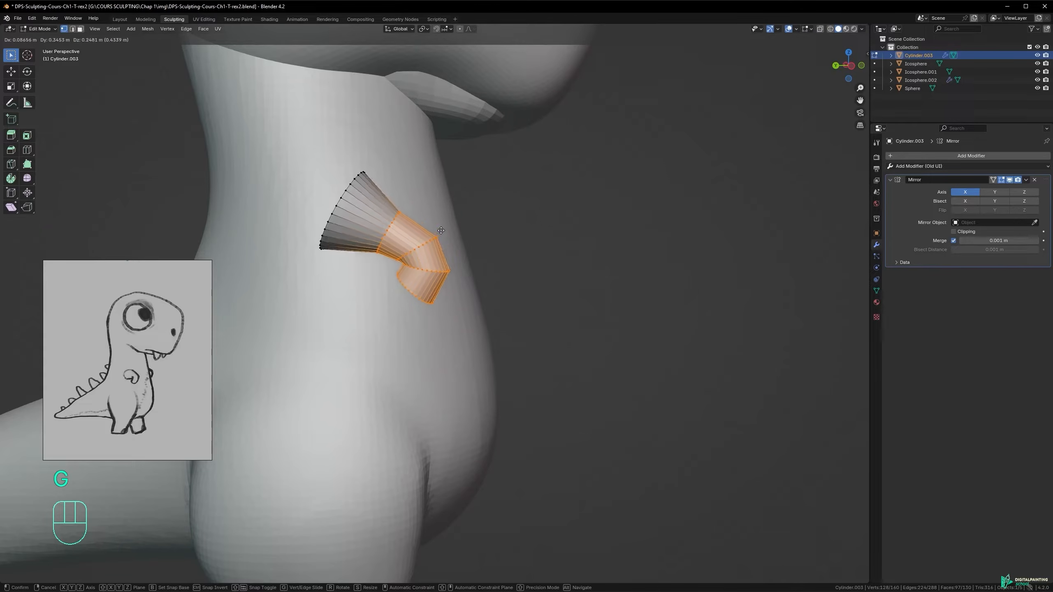
click(434, 229)
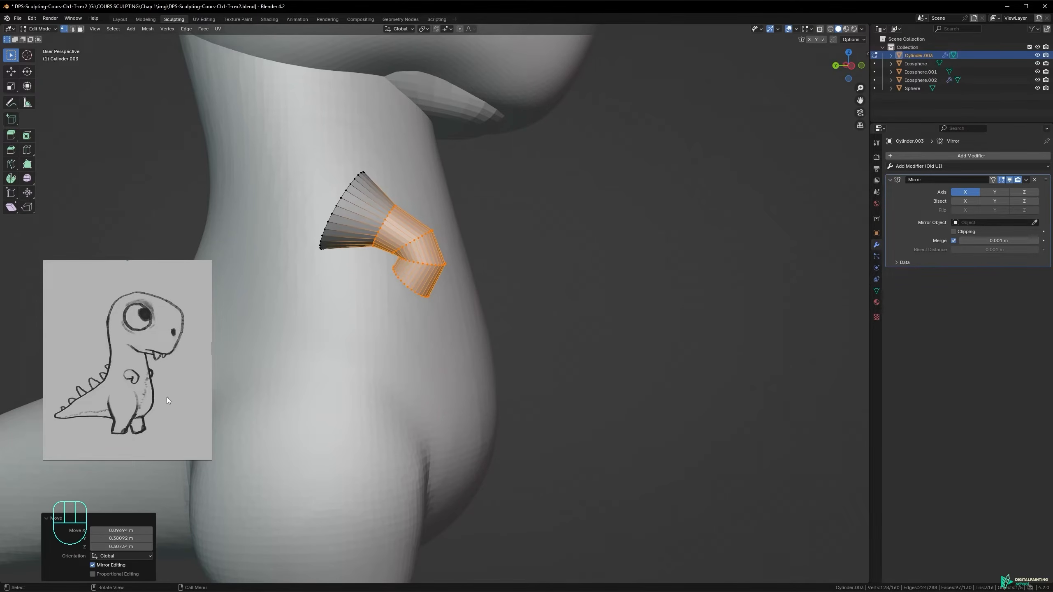
- Nudge the selected forearm vertices about 0.14 m forward in the side view, away from the shoulder
alt+middle_drag(347, 257, 487, 280)
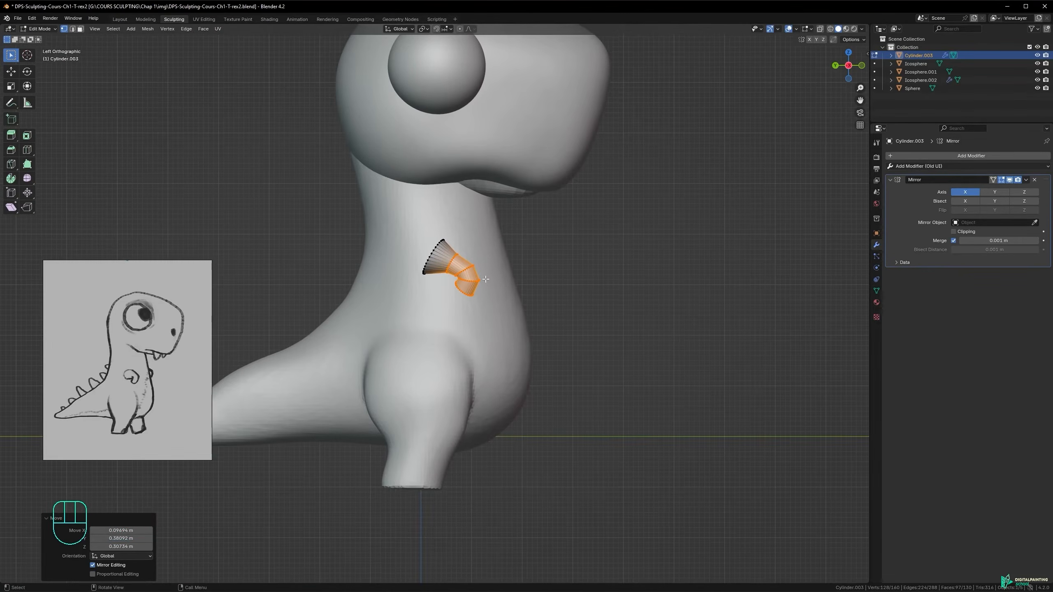
key(g)
click(501, 273)
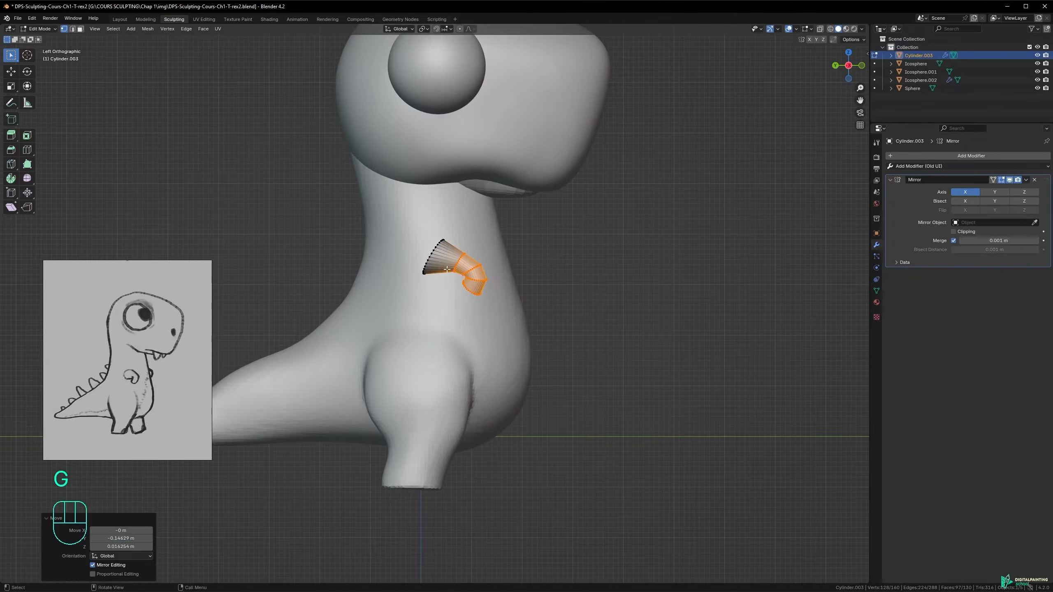
- Select the vertices on the underside of the upper arm's lower edge loop and move them slightly down along Z
ctrl+alt+middle_drag(461, 270, 489, 217)
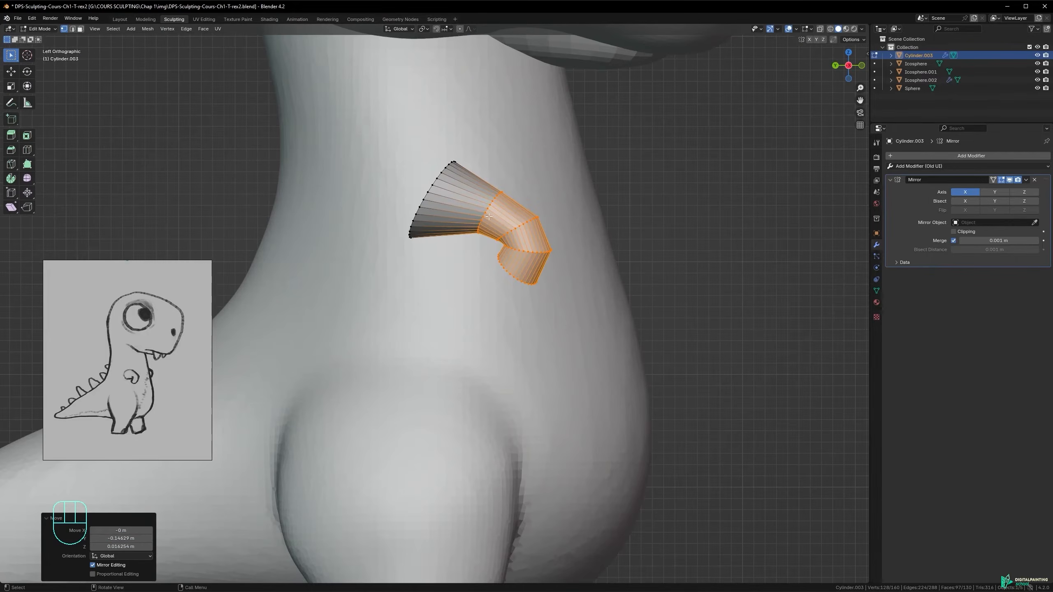
alt+click(482, 239)
alt+drag(488, 253, 481, 212)
mouse_move(490, 232)
alt+middle_down()
mouse_move(489, 273)
mouse_move(504, 235)
alt+middle_up()
key(g)
key(z)
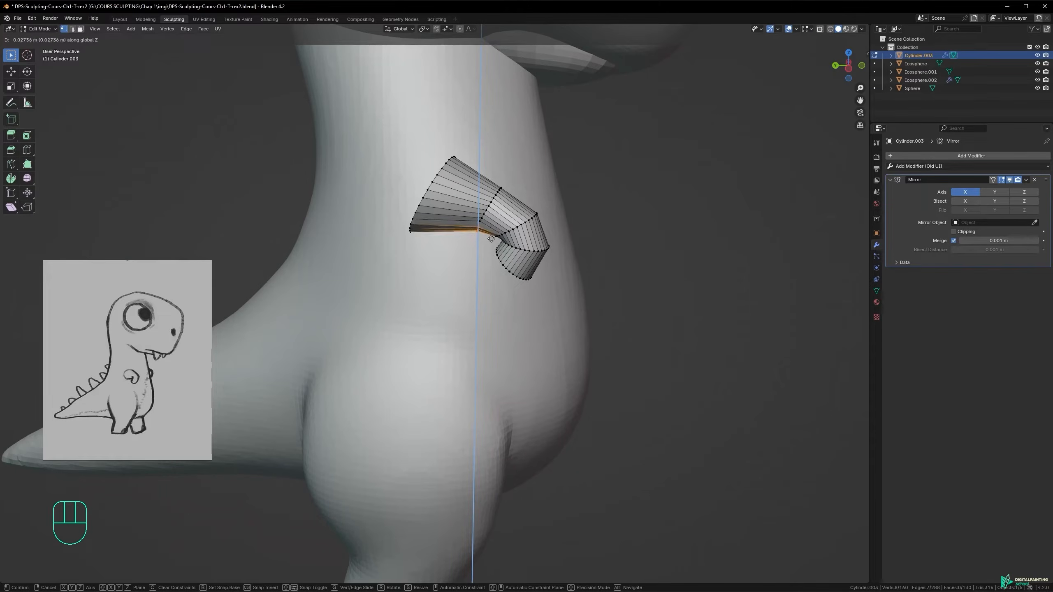
click(491, 241)
alt+middle_drag(498, 231, 455, 213)
- Return the arm to Object Mode and save the file
key(Tab)
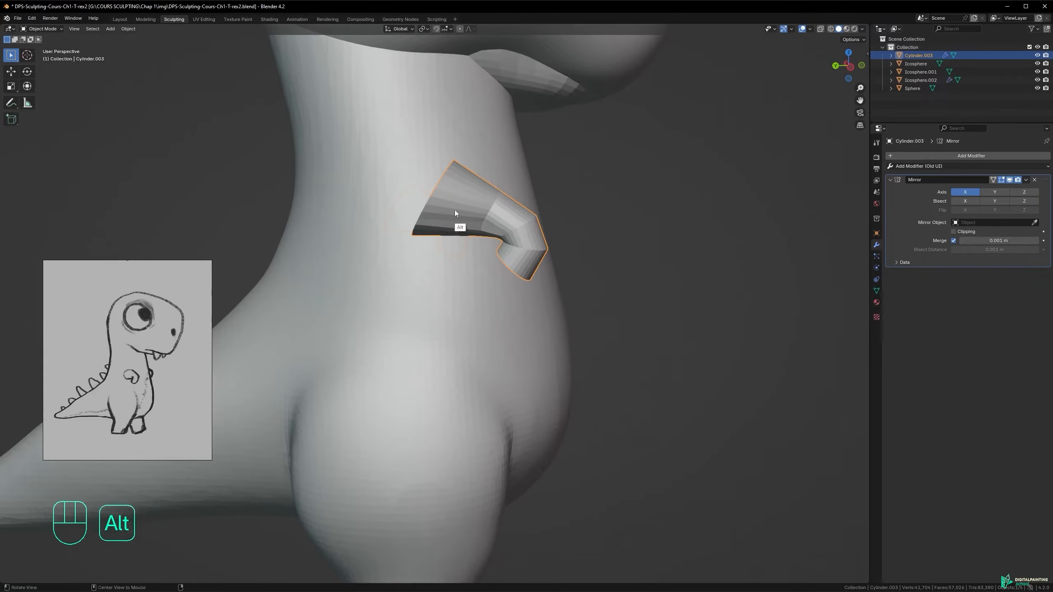
mouse_move(522, 242)
alt+middle_down()
mouse_move(490, 227)
mouse_move(434, 231)
mouse_move(510, 233)
alt+middle_up()
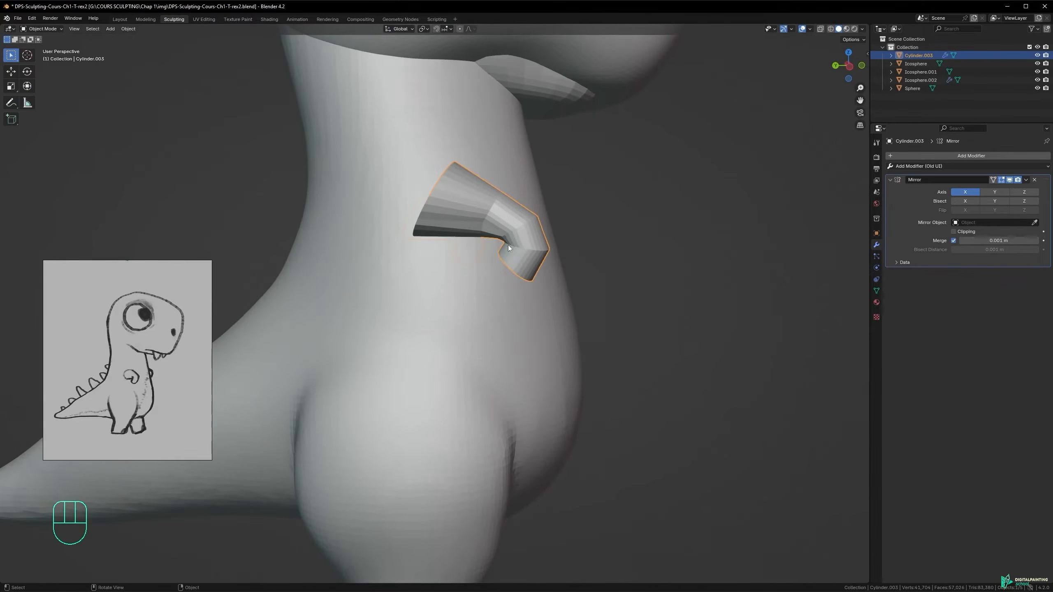
key(ctrl+s)
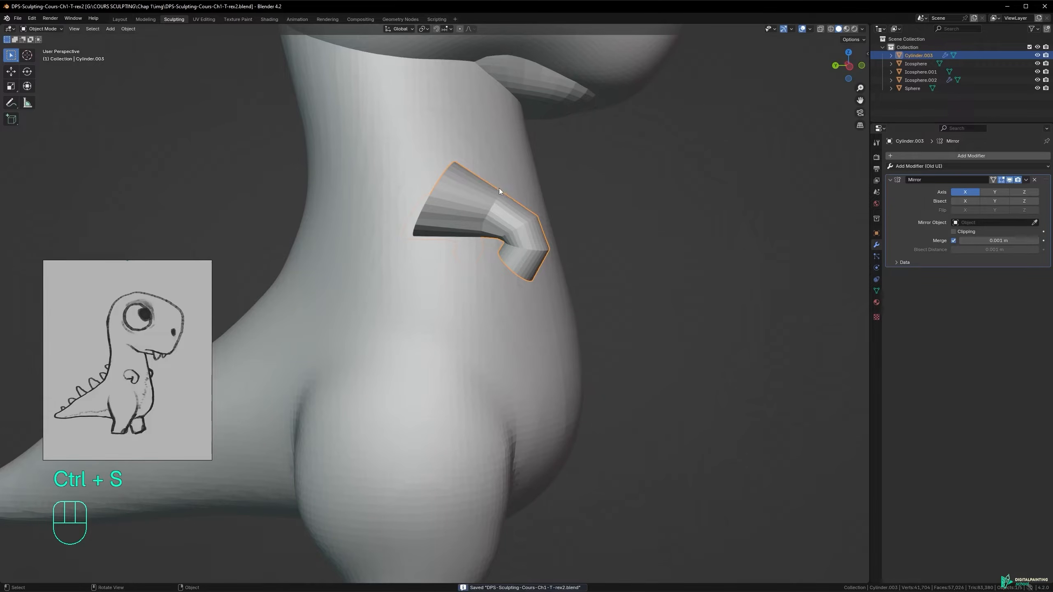
- Switch the arm to Sculpt Mode and reduce the Grab brush radius to 111 px
key(ctrl+Tab)
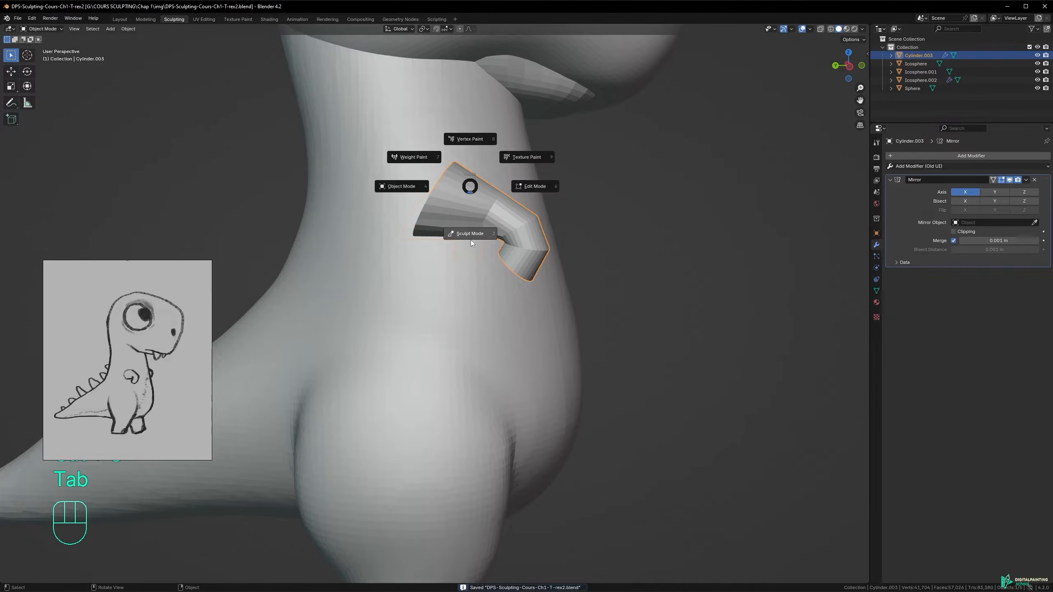
click(471, 241)
mouse_move(481, 239)
alt+middle_down()
mouse_move(466, 224)
mouse_move(524, 235)
alt+middle_up()
key(f)
click(466, 202)
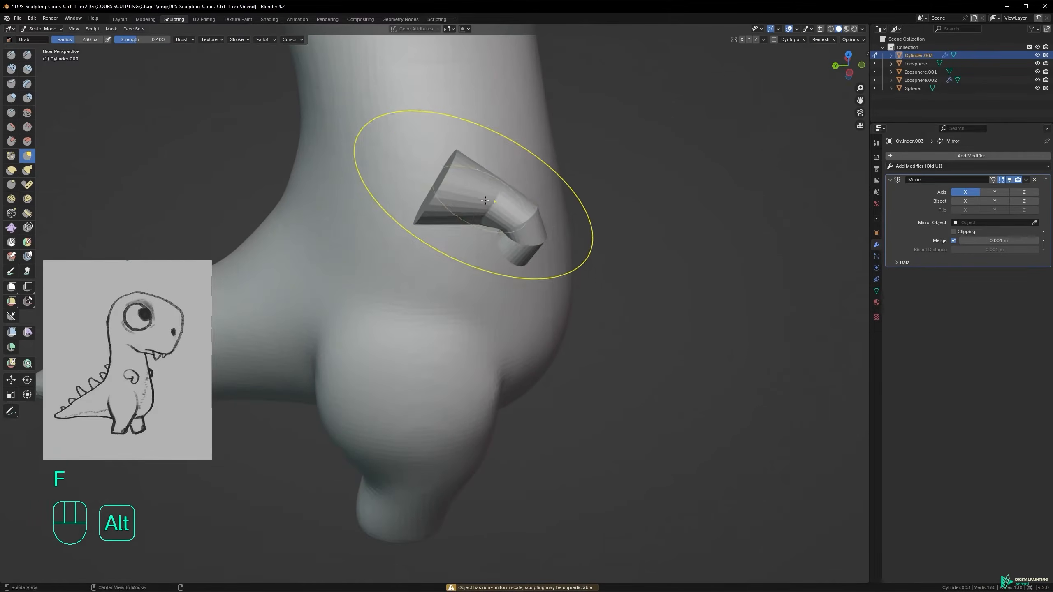
key(r)
click(505, 208)
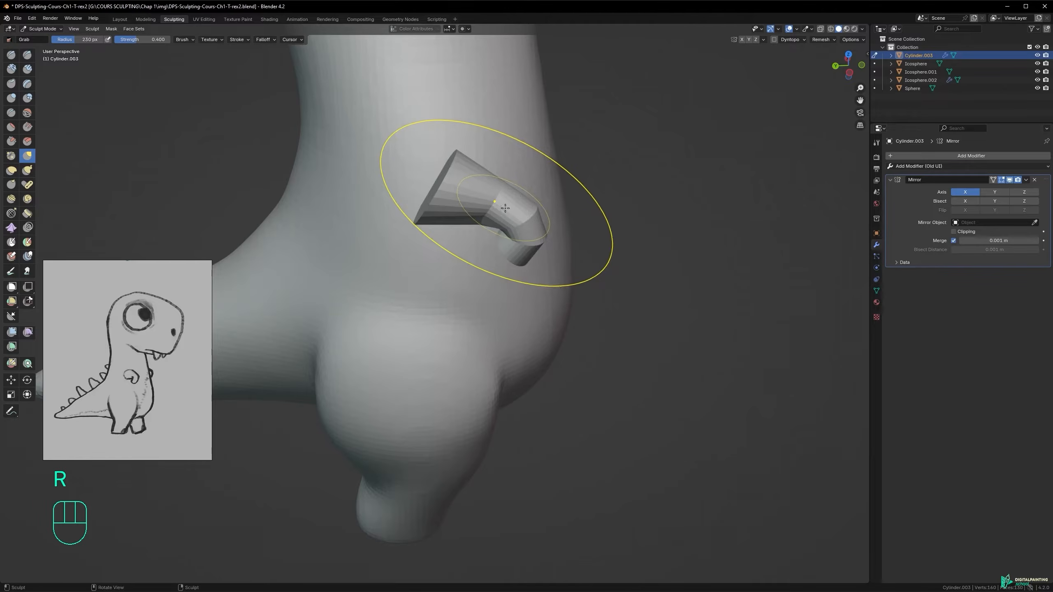
alt+middle_drag(505, 243, 513, 207)
key(f)
click(473, 209)
- Set the arm's remesh voxel size to about 0.054 m
mouse_move(483, 228)
alt+middle_down()
mouse_move(438, 229)
mouse_move(459, 223)
mouse_move(452, 236)
mouse_move(454, 206)
mouse_move(556, 191)
alt+middle_up()
key(r)
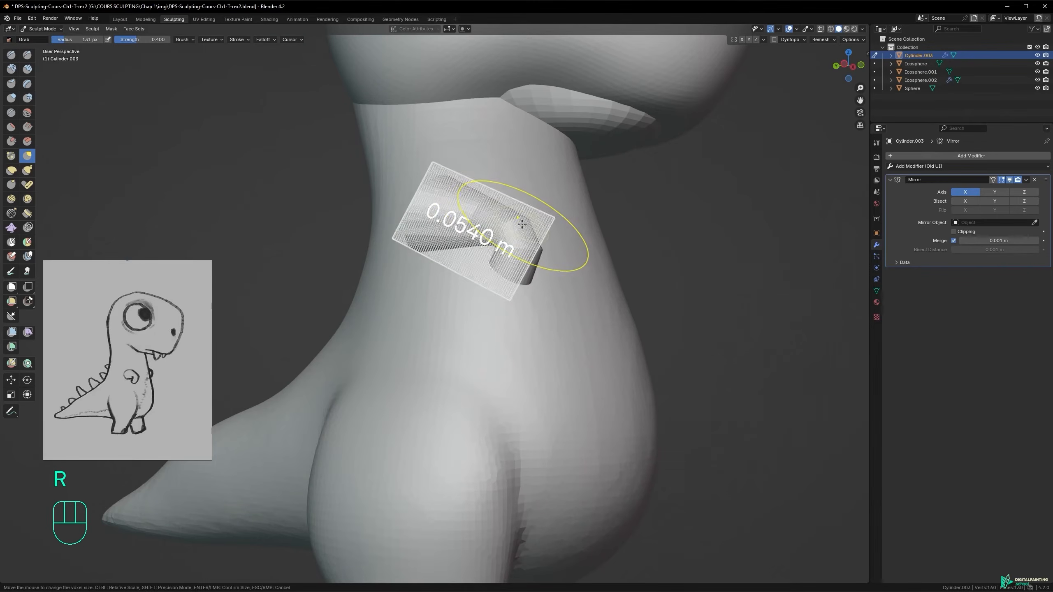
click(520, 223)
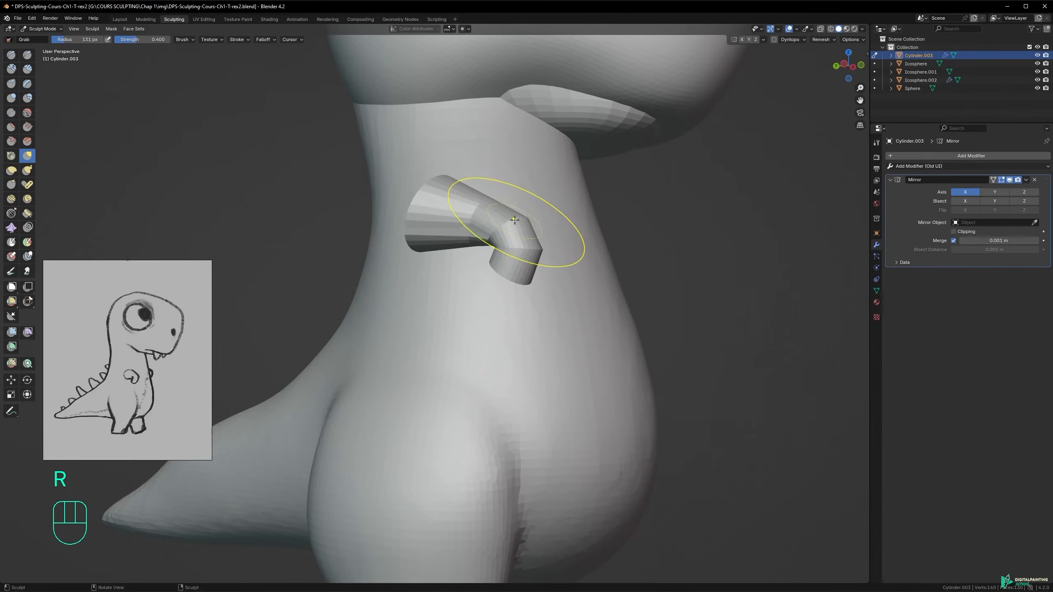
- Apply all transforms to the arm object in the Layout workspace
click(119, 20)
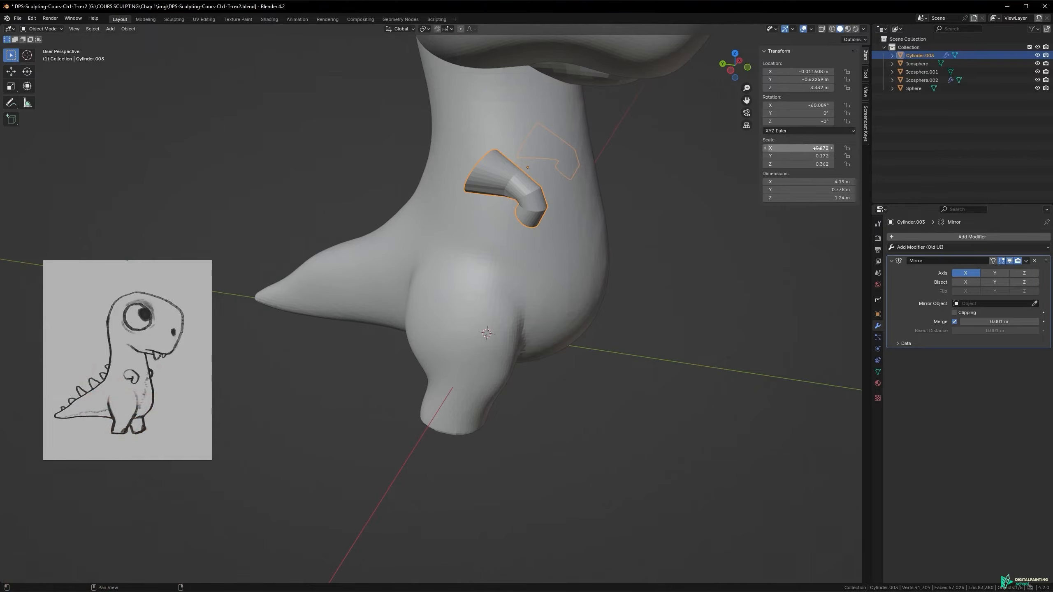
key(ctrl+a)
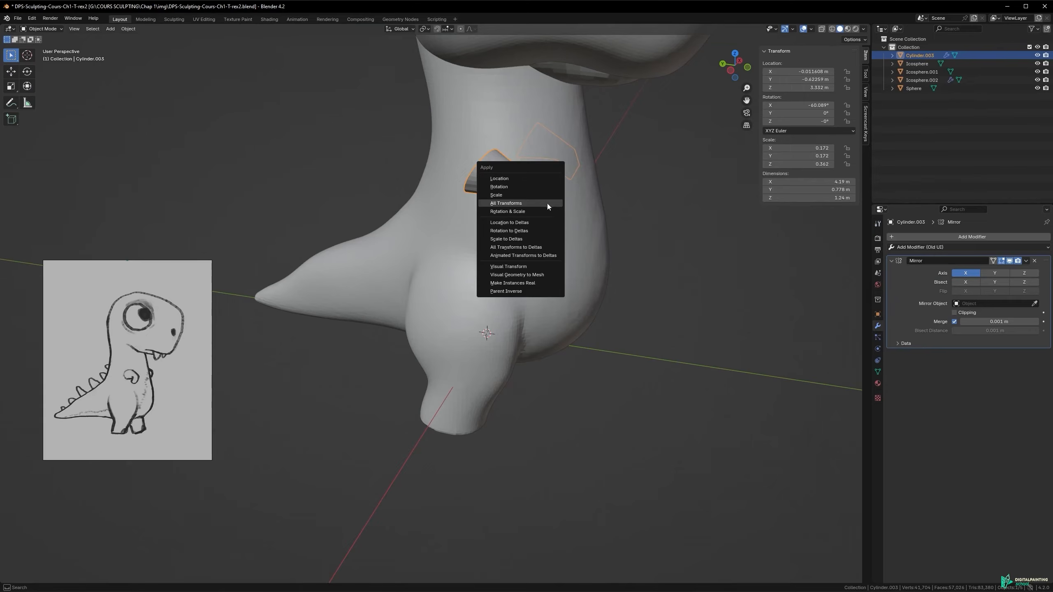
click(535, 206)
shift+middle_drag(541, 182, 499, 224)
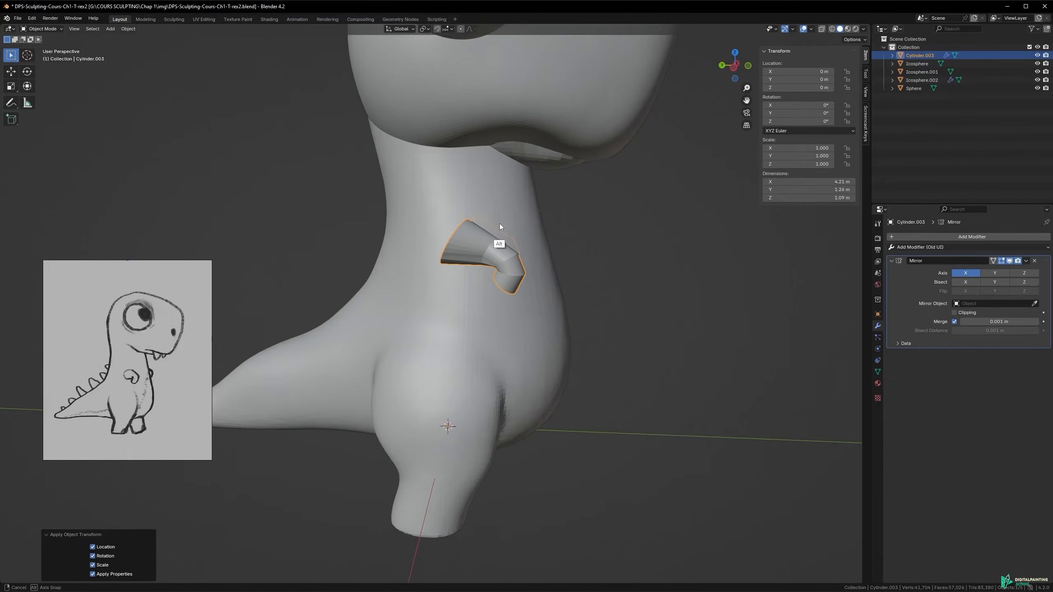
- Back in the Sculpting workspace, set the arm's voxel size to 0.024 m and remesh it
click(173, 19)
key(r)
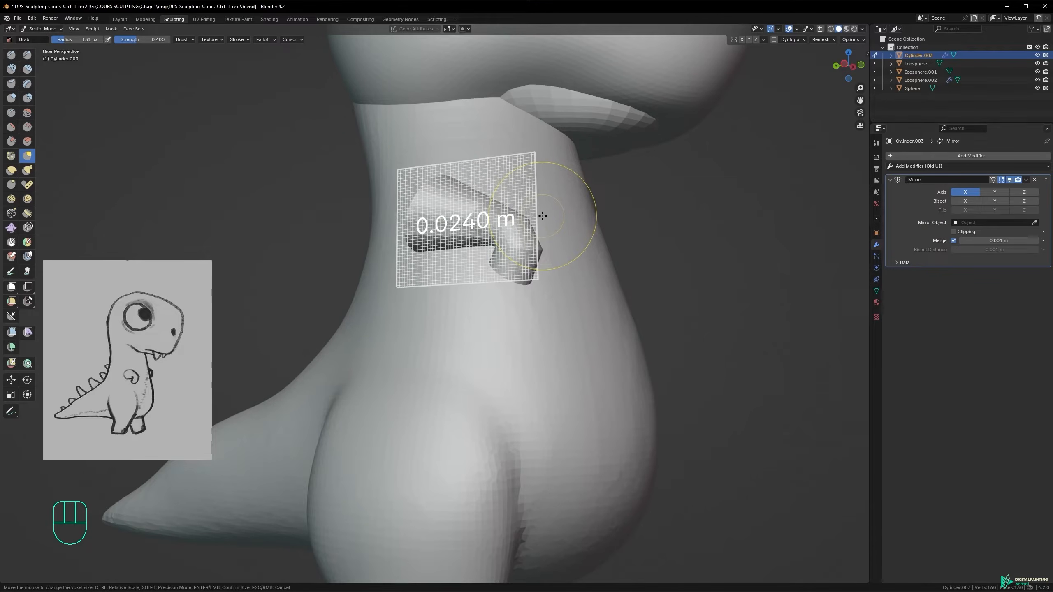
click(543, 216)
alt+drag(477, 219, 505, 231)
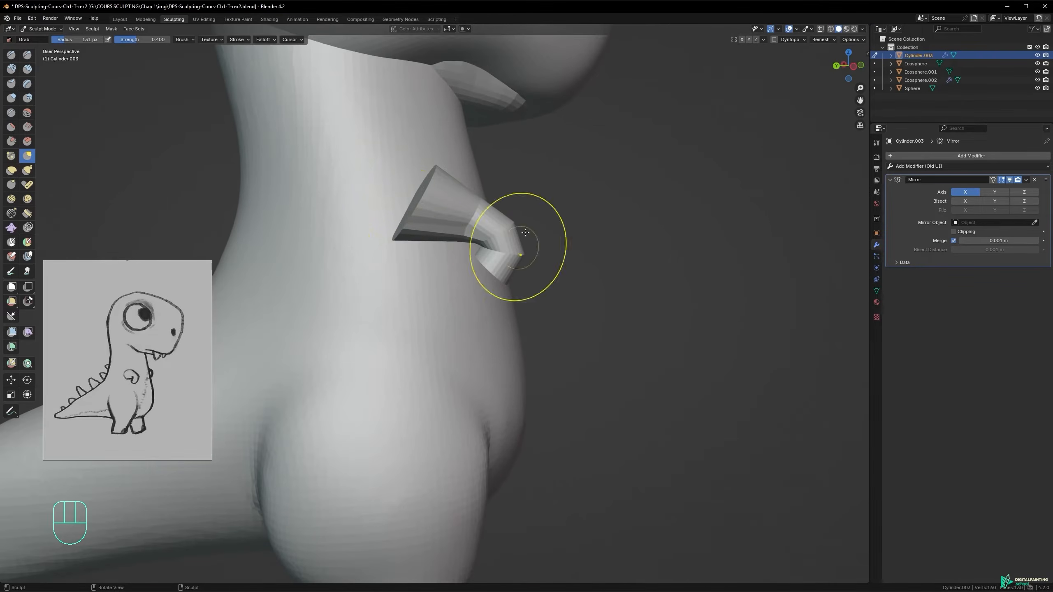
alt+middle_drag(461, 226, 531, 249)
key(ctrl+r)
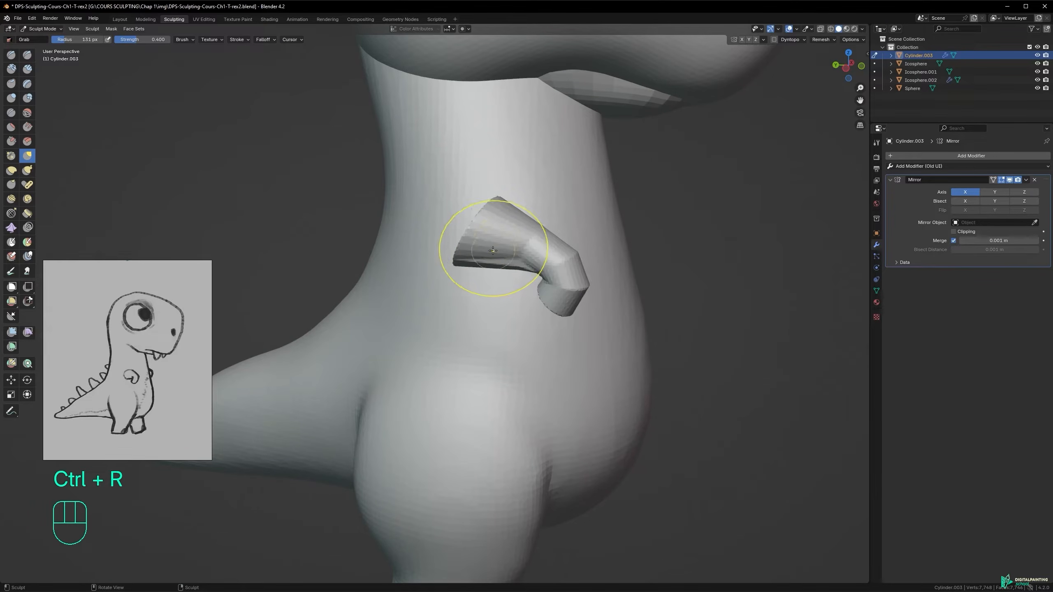
- Smooth the hard edges at the arm's bend and around the hand end
key(shift)
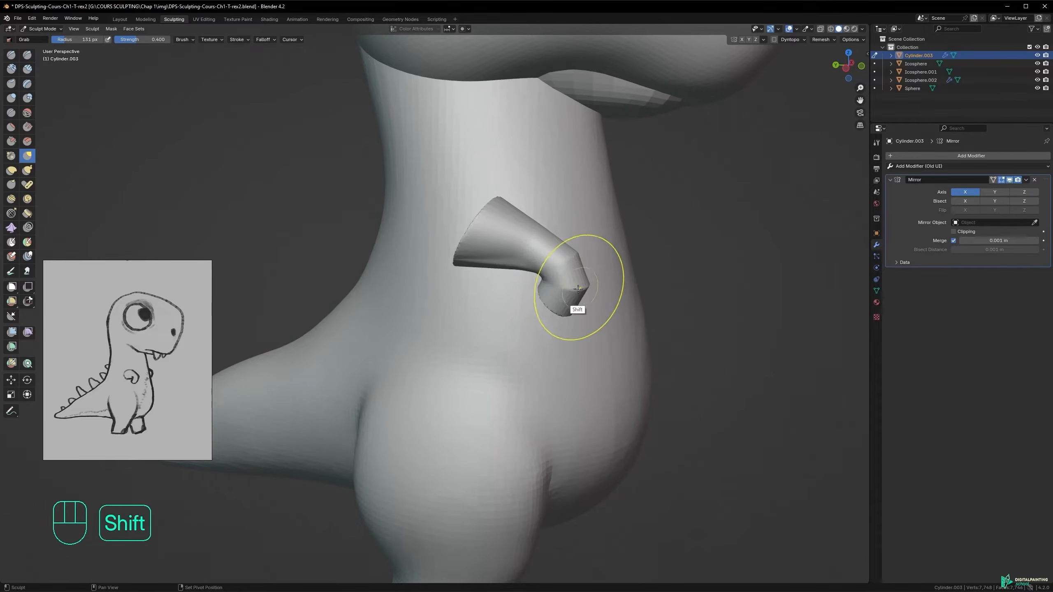
mouse_move(614, 298)
alt+middle_down()
mouse_move(509, 261)
mouse_move(602, 264)
mouse_move(610, 233)
mouse_move(609, 257)
alt+middle_up()
mouse_move(609, 260)
shift+mouse_down()
mouse_move(640, 267)
mouse_move(618, 271)
shift+mouse_up()
alt+middle_drag(585, 259, 686, 277)
- Smooth the upper arm and the rim of its shoulder end, reducing the brush radius to 88 px
mouse_move(483, 238)
shift+mouse_down()
mouse_move(489, 224)
mouse_move(515, 222)
shift+mouse_up()
alt+middle_drag(524, 226, 576, 259)
key(f)
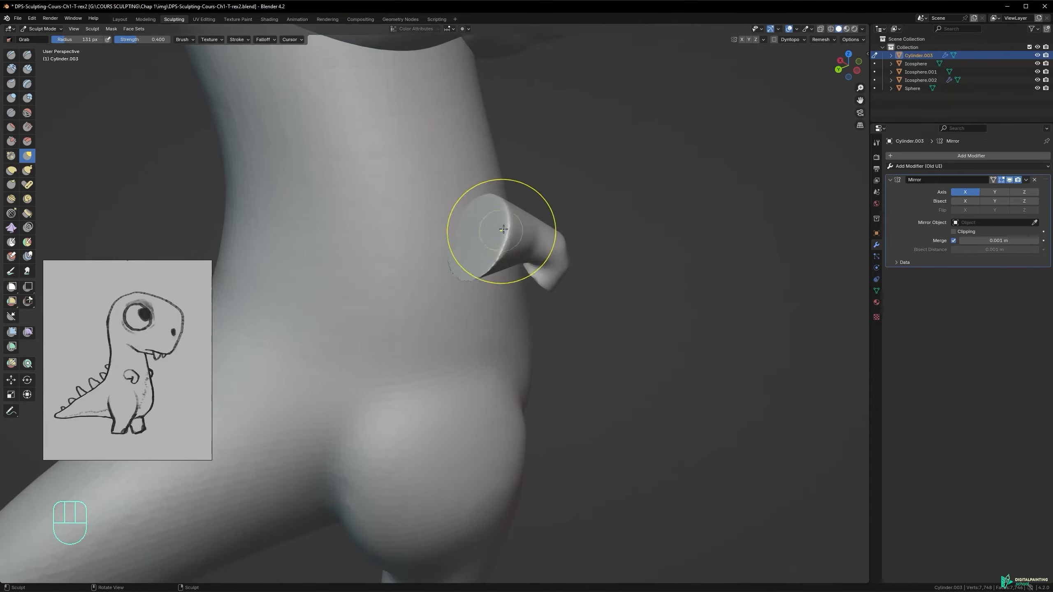
shift+drag(488, 267, 497, 258)
alt+middle_drag(506, 220, 493, 245)
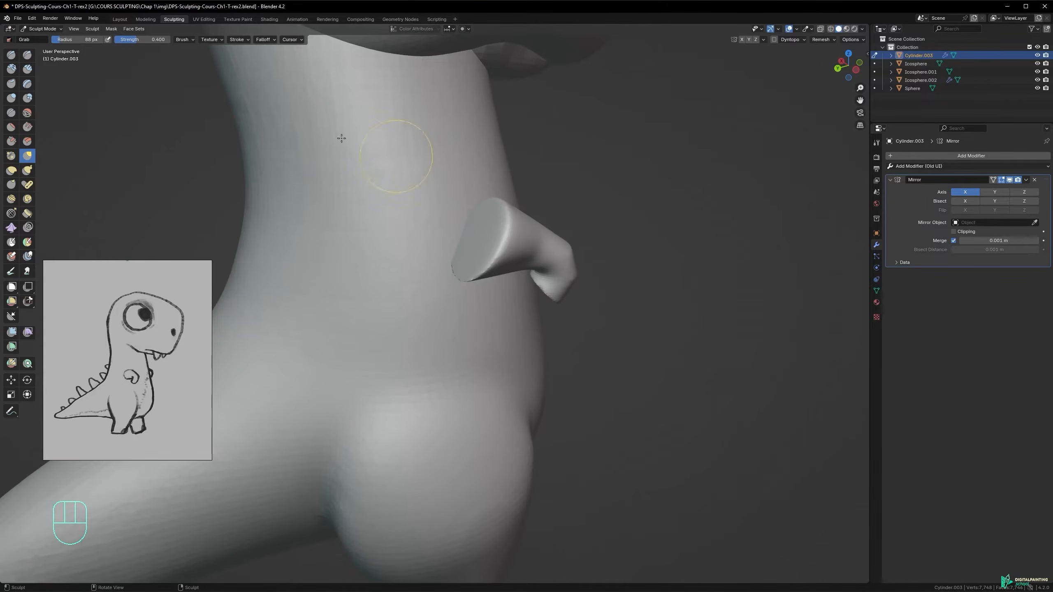
- Try the Flatten/Contrast brush on the edge of the arm's shoulder end, and undo the strokes
click(11, 128)
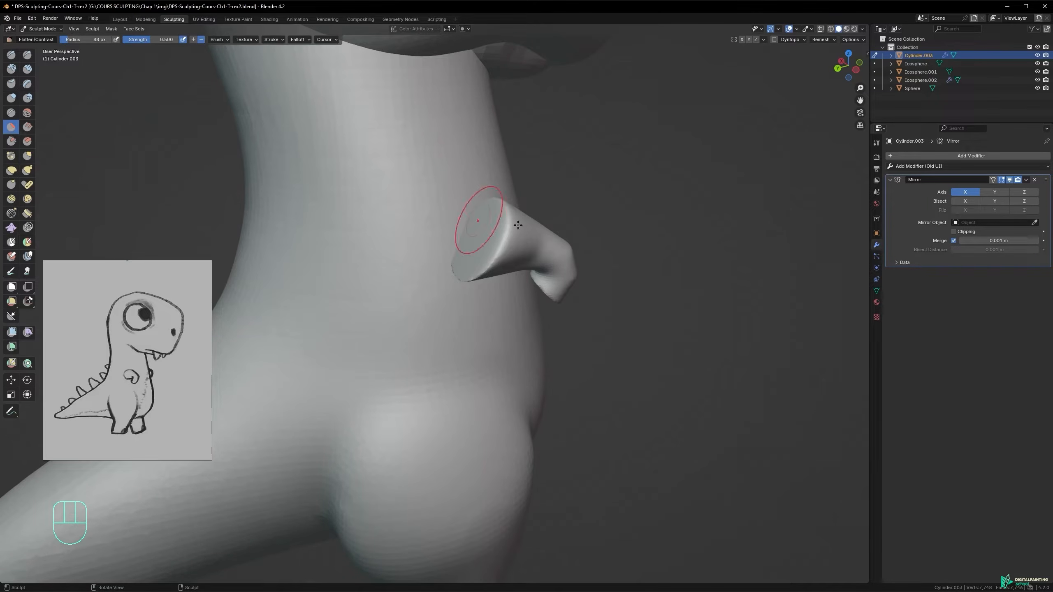
mouse_move(519, 236)
alt+middle_down()
mouse_move(440, 237)
mouse_move(517, 236)
alt+middle_up()
drag(518, 236, 522, 240)
mouse_move(522, 241)
alt+middle_down()
mouse_move(473, 256)
mouse_move(568, 214)
alt+middle_up()
key(ctrl+z)
key(ctrl+z)
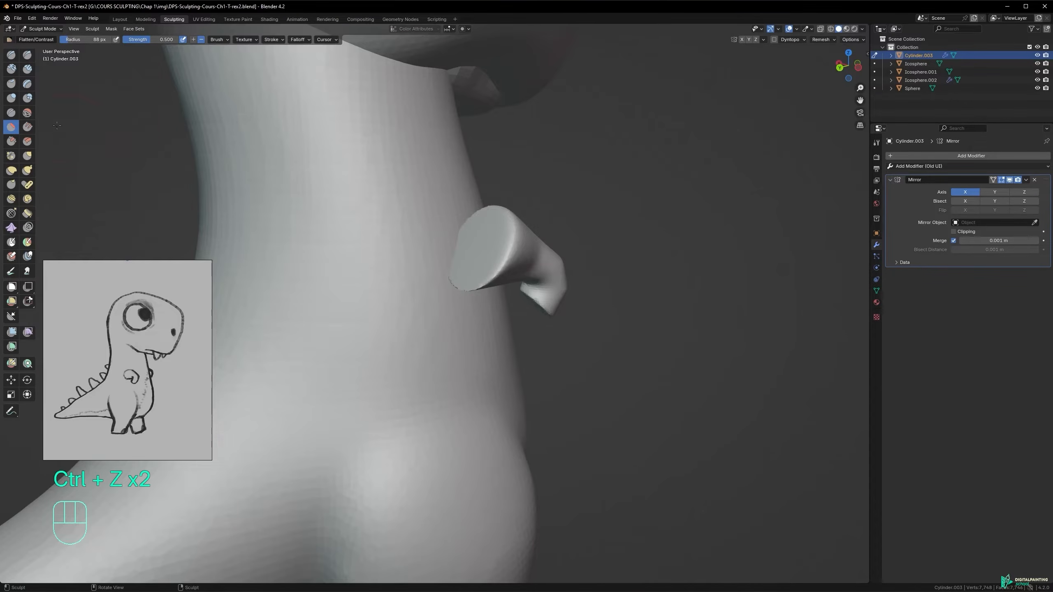
- Scrape down the outer edge of the arm's shoulder end with the Scrape/Peaks brush at strength 0.700
click(14, 141)
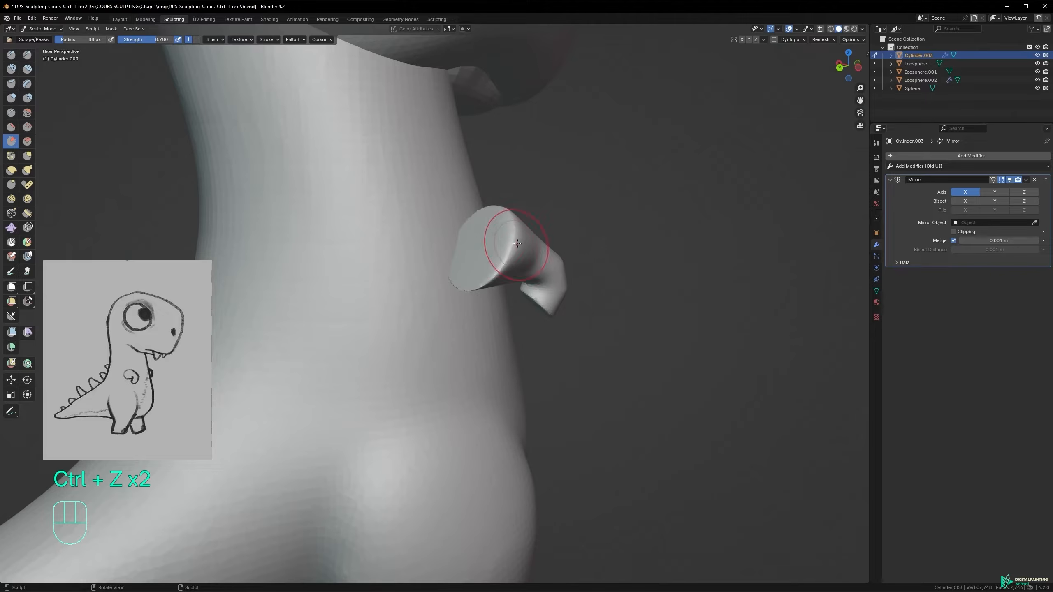
drag(513, 255, 514, 255)
mouse_move(513, 255)
alt+middle_down()
mouse_move(482, 275)
mouse_move(418, 266)
mouse_move(516, 244)
alt+middle_up()
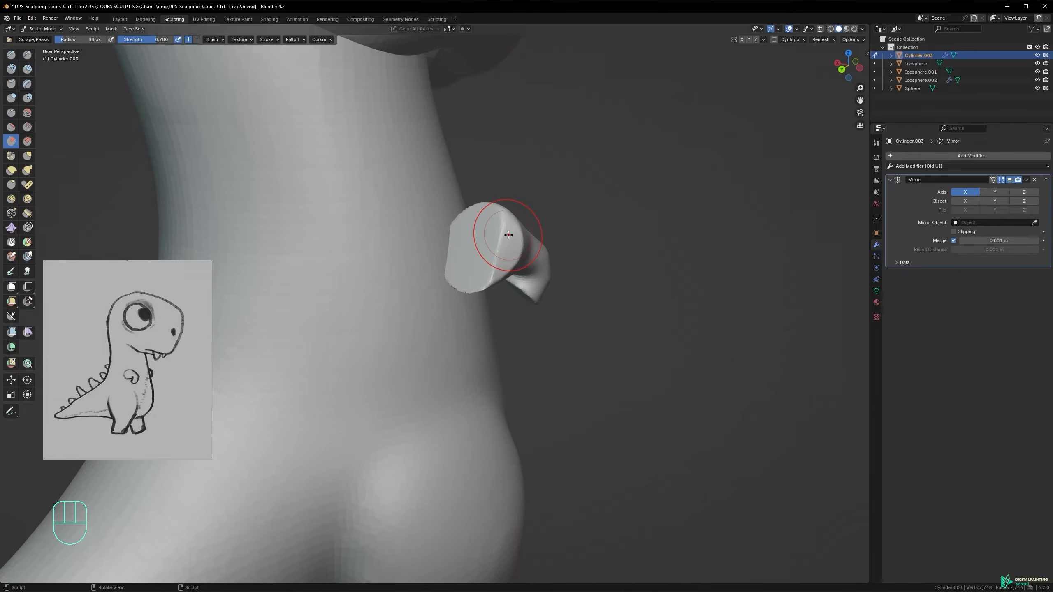
mouse_move(559, 244)
alt+middle_down()
mouse_move(478, 266)
mouse_move(496, 255)
alt+middle_up()
drag(496, 255, 515, 238)
mouse_move(515, 238)
alt+middle_down()
mouse_move(482, 268)
mouse_move(428, 266)
mouse_move(530, 242)
alt+middle_up()
- Round off the arm's shoulder end with the Scrape/Peaks brush at a 142 px radius and smooth its remaining edges
key(f)
click(530, 243)
drag(528, 240, 525, 238)
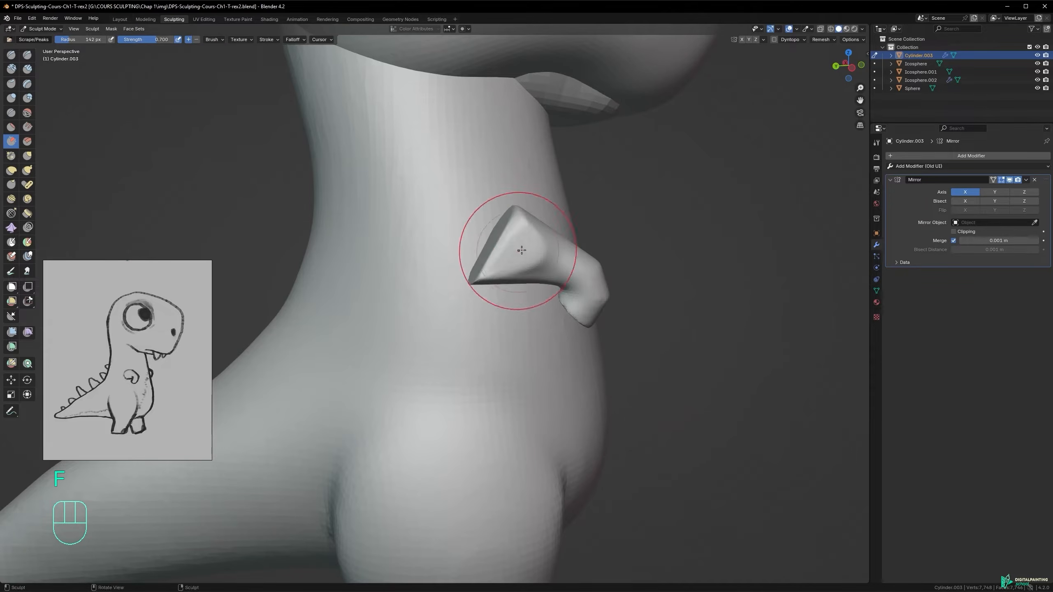
alt+middle_drag(537, 260, 525, 221)
key(ctrl+z)
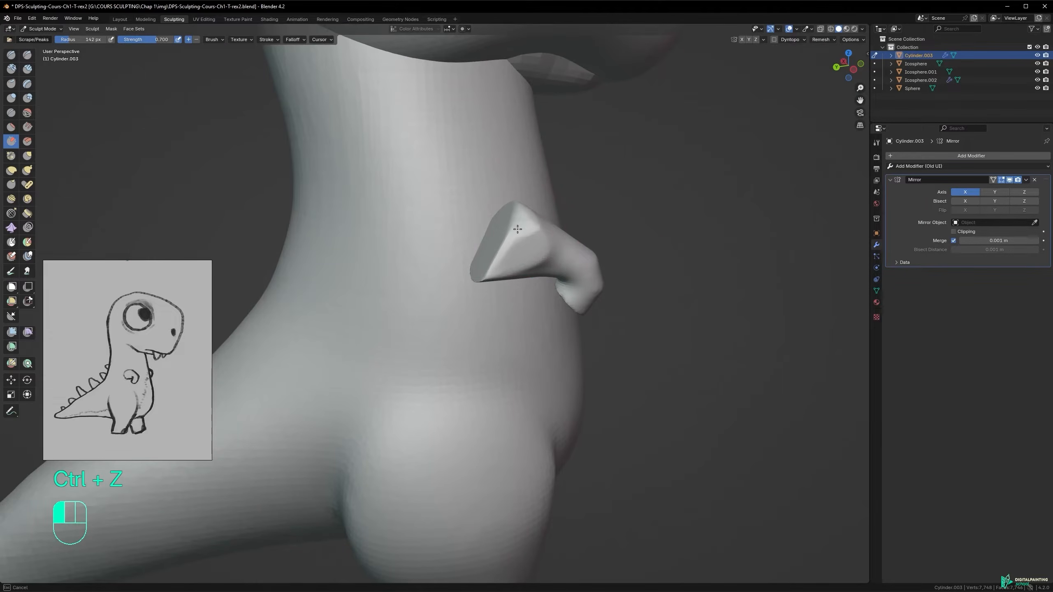
mouse_move(519, 246)
alt+mouse_down()
mouse_move(539, 198)
mouse_move(482, 274)
mouse_move(514, 259)
mouse_move(501, 305)
alt+mouse_up()
mouse_move(526, 217)
shift+mouse_down()
mouse_move(541, 249)
mouse_move(488, 231)
mouse_move(557, 245)
mouse_move(498, 275)
mouse_move(572, 253)
mouse_move(562, 214)
mouse_move(644, 212)
mouse_move(558, 215)
shift+mouse_up()
alt+drag(502, 345, 530, 226)
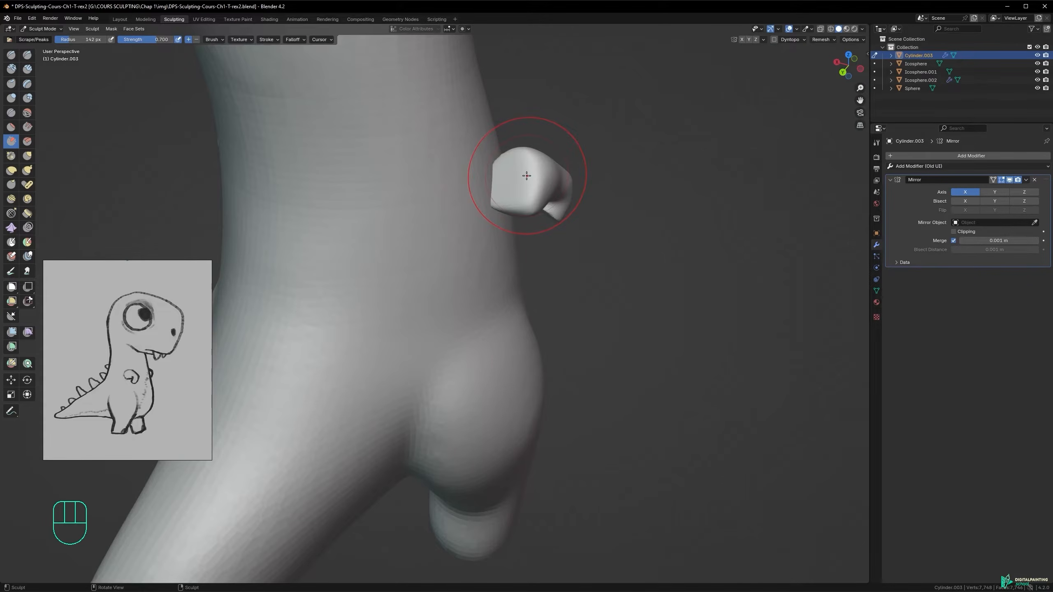
- Switch the sculpting brush to Clay Strips
key(g)
mouse_move(527, 175)
alt+middle_down()
mouse_move(550, 222)
mouse_move(549, 209)
mouse_move(511, 184)
mouse_move(413, 133)
mouse_move(359, 142)
mouse_move(541, 182)
mouse_move(517, 250)
mouse_move(531, 271)
mouse_move(635, 223)
mouse_move(561, 209)
alt+middle_up()
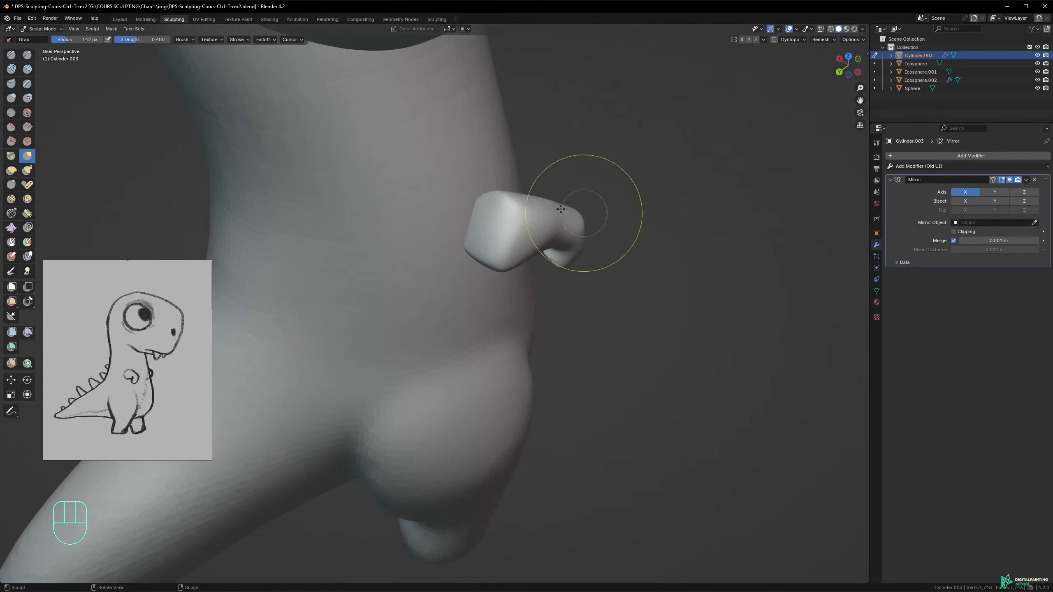
key(space)
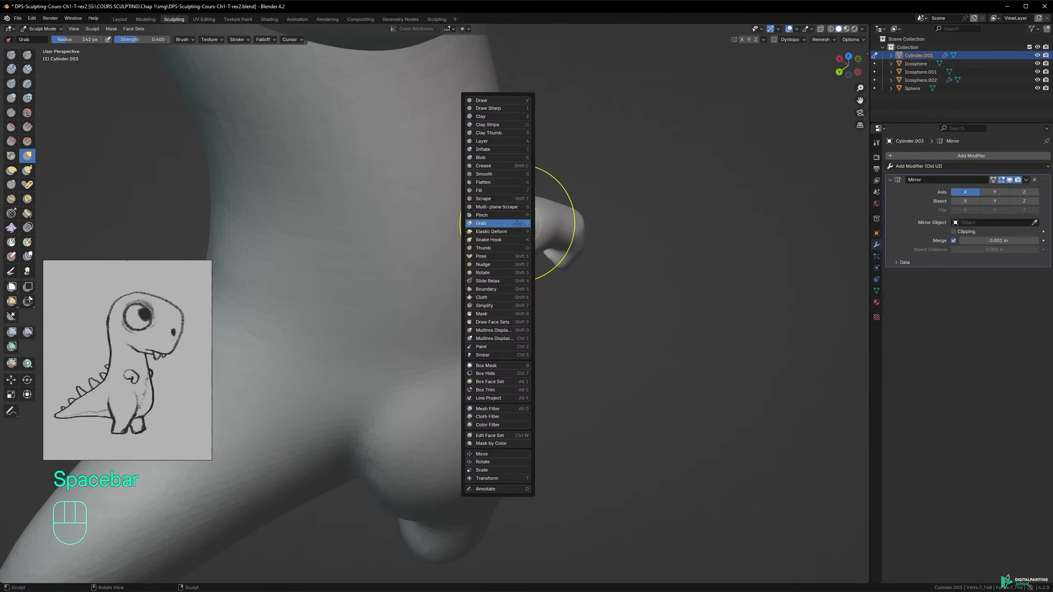
click(495, 124)
- Try adding volume to the shoulder end with Clay Strips at radii of 95 and 57 px, and undo the last stroke
key(f)
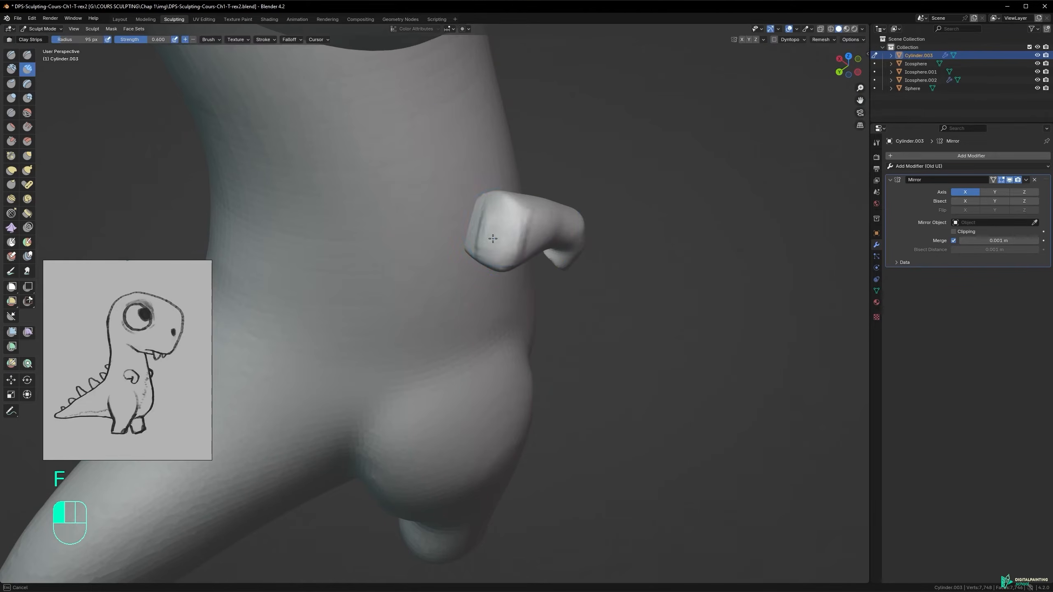
alt+middle_drag(493, 238, 523, 216)
key(f)
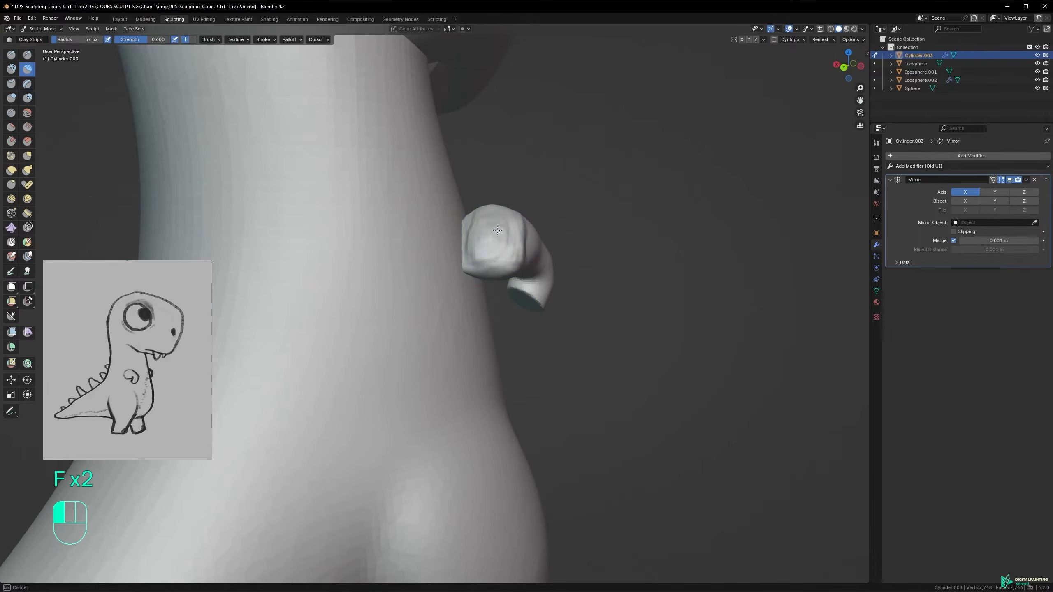
mouse_move(495, 234)
mouse_down()
mouse_move(484, 250)
mouse_move(468, 226)
mouse_move(493, 235)
mouse_up()
mouse_move(493, 236)
middle_down()
mouse_move(461, 223)
mouse_move(489, 189)
mouse_move(501, 305)
mouse_move(519, 307)
middle_up()
key(ctrl+z)
- Try building up and smoothing the shoulder end with Clay Strips at a 142 px radius, and undo the strokes
key(f)
click(541, 238)
mouse_move(497, 232)
shift+mouse_down()
mouse_move(480, 283)
mouse_move(468, 269)
mouse_move(558, 211)
mouse_move(571, 221)
mouse_move(564, 261)
shift+mouse_up()
mouse_move(550, 238)
ctrl+alt+middle_down()
mouse_move(532, 261)
mouse_move(498, 239)
ctrl+alt+middle_up()
mouse_move(493, 238)
mouse_down()
mouse_move(504, 265)
mouse_move(489, 245)
mouse_move(499, 253)
mouse_up()
mouse_move(504, 240)
mouse_down()
mouse_move(477, 269)
mouse_move(458, 237)
mouse_move(505, 259)
mouse_move(499, 247)
mouse_move(508, 290)
mouse_up()
key(ctrl+z)
key(ctrl+z)
key(ctrl+z)
mouse_move(510, 299)
alt+middle_down()
mouse_move(519, 236)
mouse_move(510, 165)
mouse_move(498, 332)
mouse_move(520, 347)
mouse_move(516, 331)
alt+middle_up()
key(ctrl+z)
key(ctrl+z)
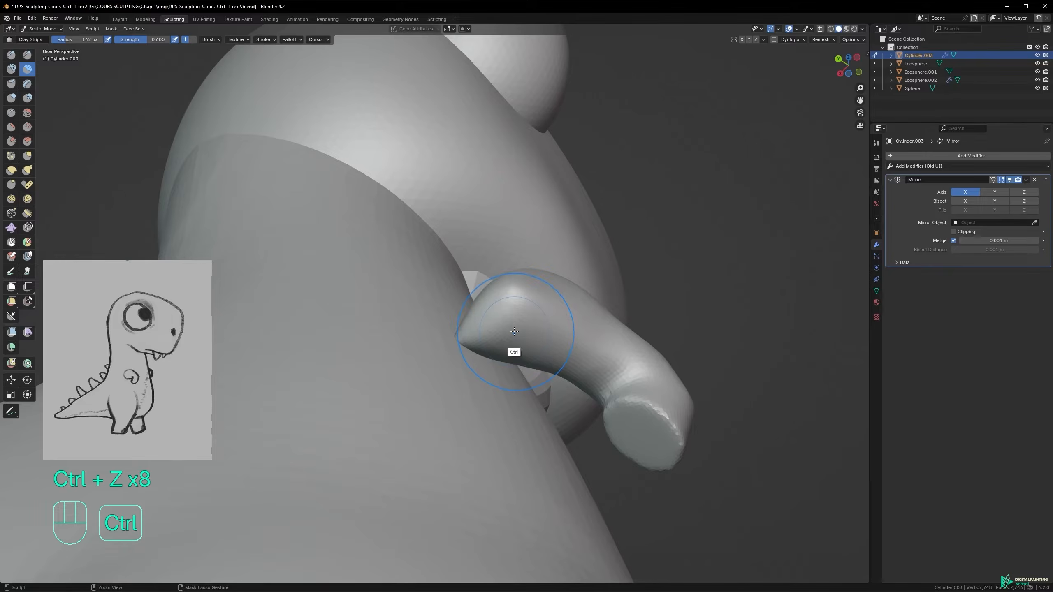
- Test more Clay Strips strokes across the outer face of the shoulder end, undoing each one
middle_drag(512, 295, 489, 311)
mouse_move(489, 312)
mouse_down()
mouse_move(518, 265)
mouse_move(487, 251)
mouse_up()
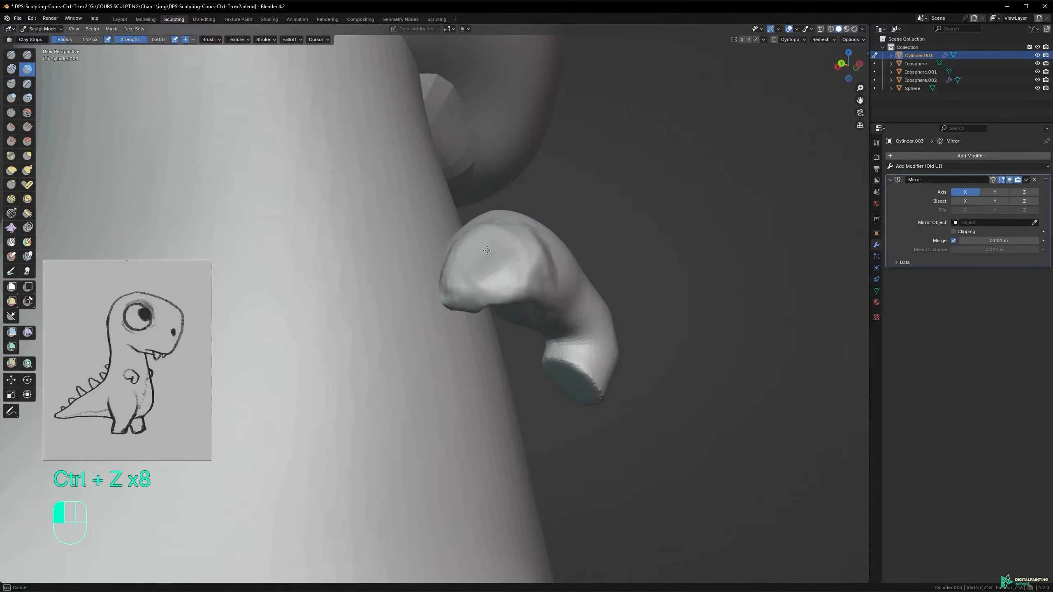
key(ctrl+z)
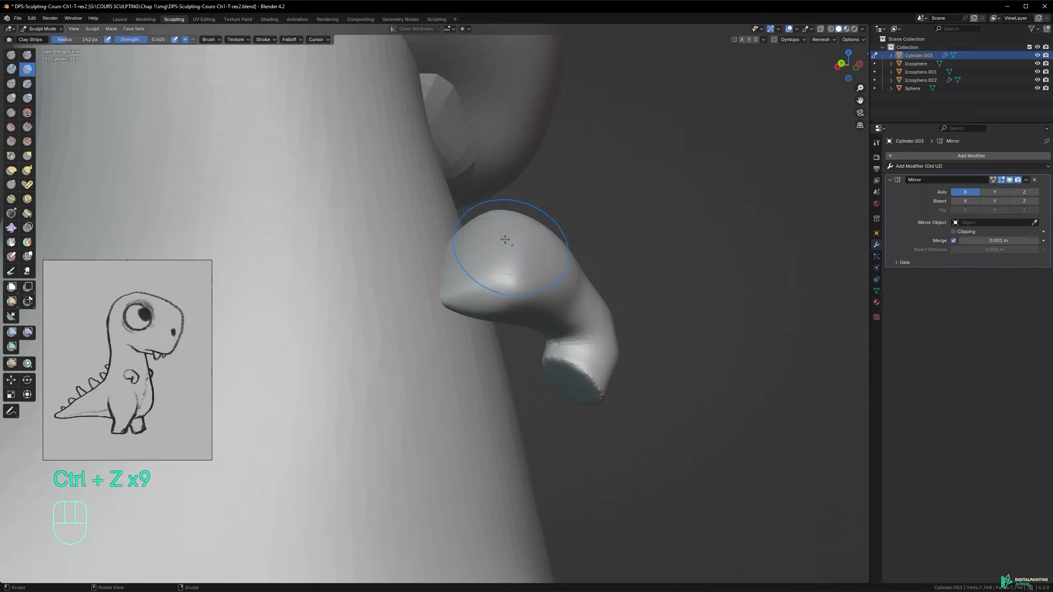
mouse_move(502, 252)
mouse_down()
mouse_move(494, 248)
mouse_move(508, 278)
mouse_up()
mouse_move(508, 278)
alt+middle_down()
mouse_move(474, 244)
mouse_move(576, 332)
mouse_move(541, 259)
alt+middle_up()
key(ctrl+z)
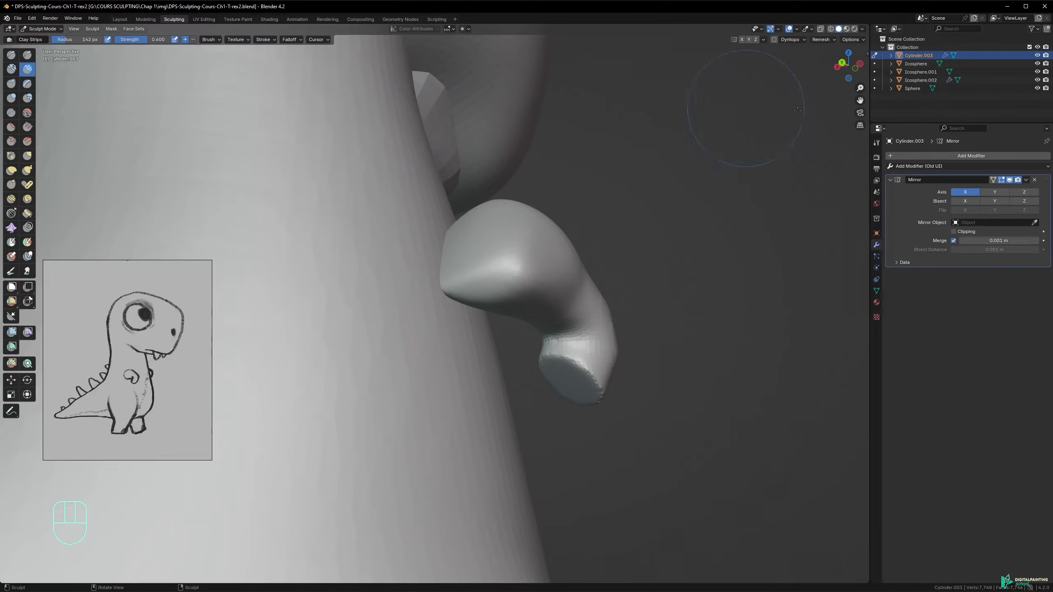
- Enable Front Faces Only in the advanced settings of the Clay Strips brush
click(877, 143)
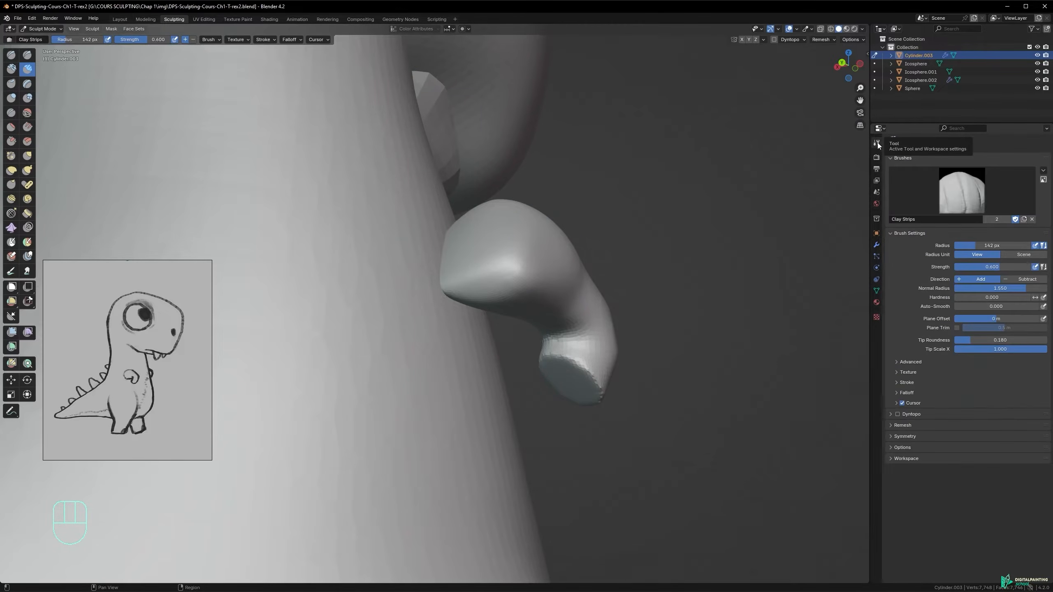
click(912, 362)
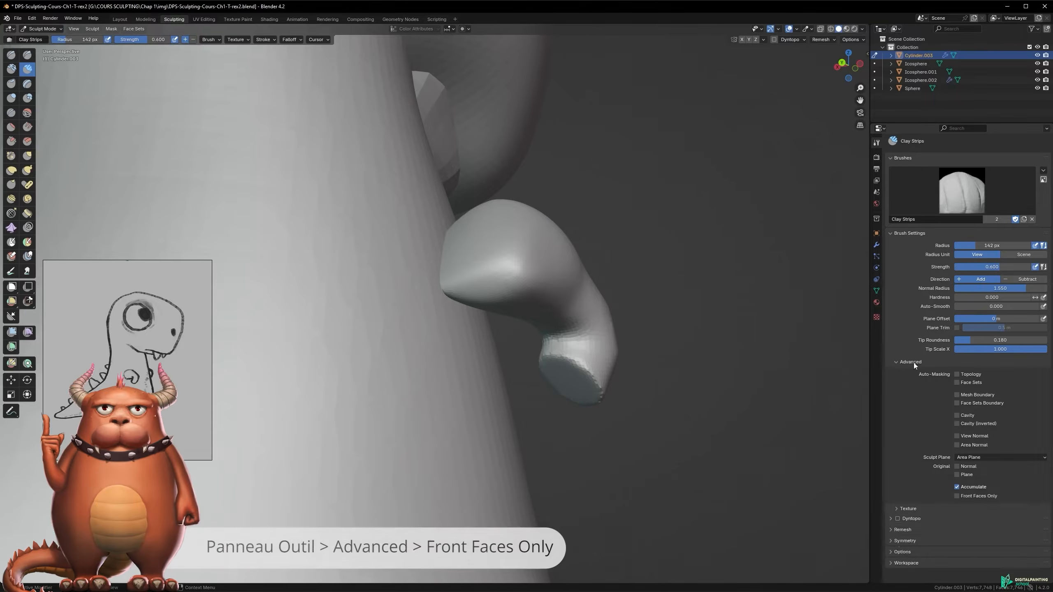
click(958, 498)
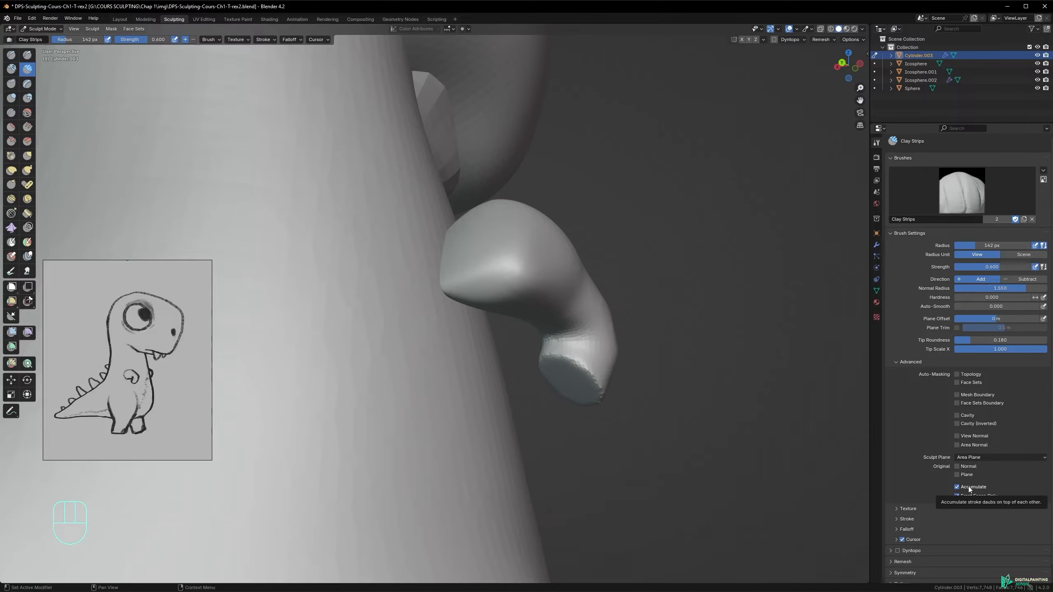
- Test Clay Strips with Front Faces Only on the arm's shoulder end, and undo the strokes
drag(484, 256, 494, 242)
key(ctrl+z)
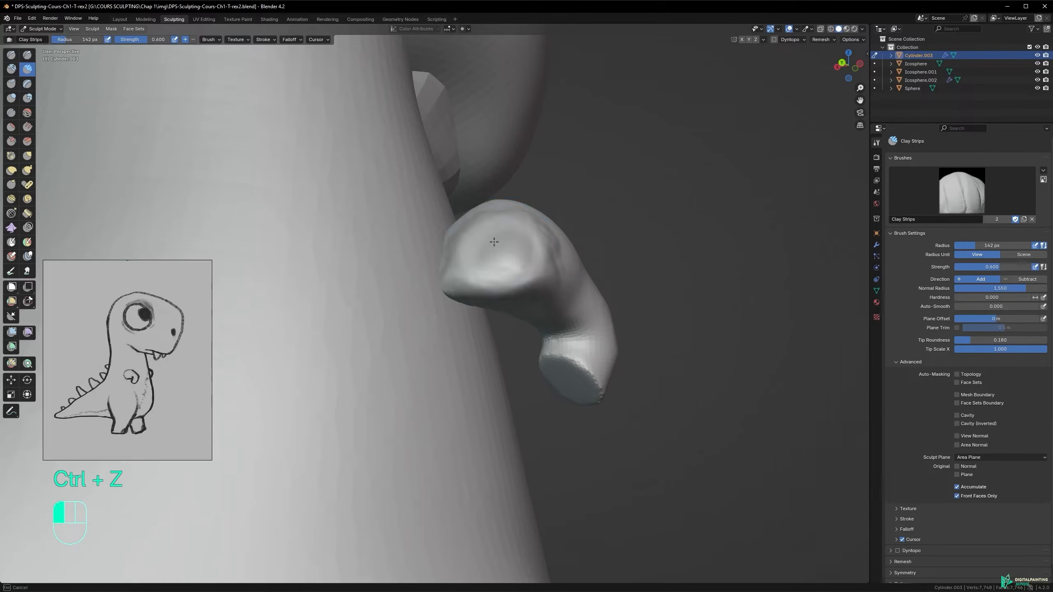
middle_drag(495, 248, 439, 217)
key(ctrl+z)
mouse_move(546, 247)
middle_down()
mouse_move(592, 275)
mouse_move(522, 227)
middle_up()
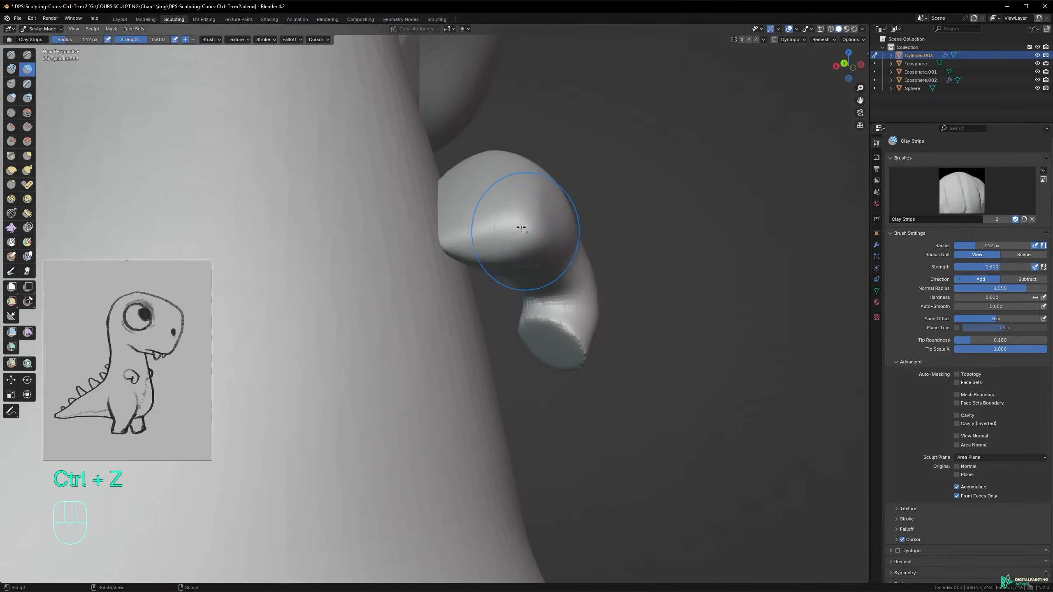
- Build up volume around the arm's shoulder end with Clay Strips at a 107 px radius
key(f)
click(503, 212)
mouse_move(496, 212)
mouse_down()
mouse_move(514, 232)
mouse_move(474, 195)
mouse_up()
mouse_move(504, 216)
alt+middle_down()
mouse_move(439, 169)
mouse_move(527, 226)
alt+middle_up()
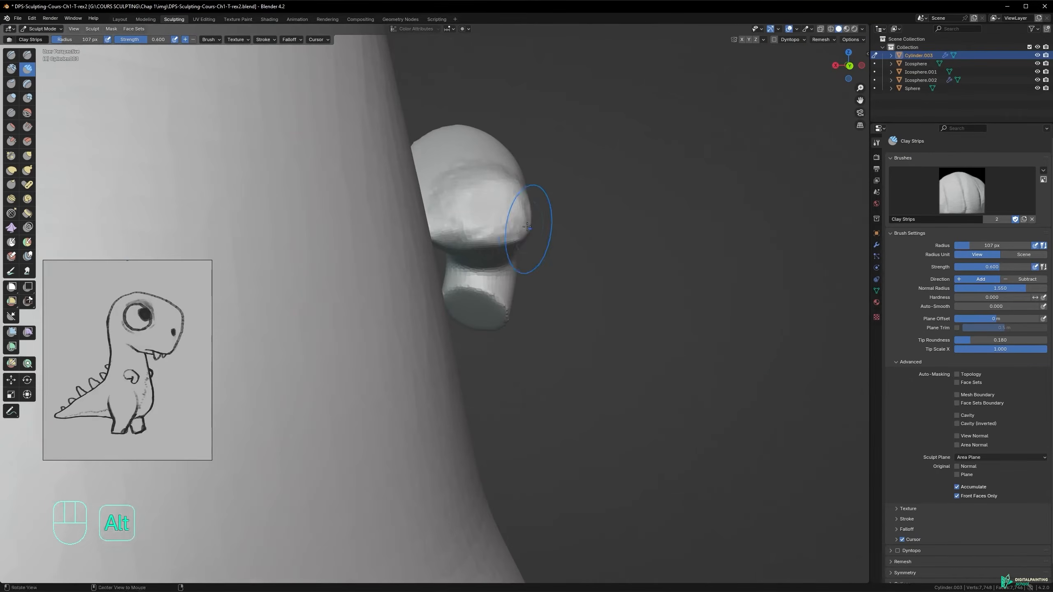
drag(478, 188, 493, 209)
mouse_move(502, 203)
alt+middle_down()
mouse_move(413, 179)
mouse_move(495, 214)
alt+middle_up()
drag(489, 213, 479, 179)
mouse_move(480, 179)
alt+middle_down()
mouse_move(418, 167)
mouse_move(396, 135)
alt+middle_up()
alt+middle_drag(534, 198, 487, 143)
mouse_move(488, 143)
mouse_down()
mouse_move(483, 160)
mouse_move(489, 133)
mouse_move(494, 143)
mouse_up()
- Try larger Clay Strips strokes at a 179 px radius on the shoulder end and upper arm, and undo them
key(f)
click(510, 132)
mouse_move(487, 135)
mouse_down()
mouse_move(472, 103)
mouse_move(500, 135)
mouse_up()
mouse_move(504, 145)
alt+middle_down()
mouse_move(428, 125)
mouse_move(425, 106)
mouse_move(513, 164)
mouse_move(493, 154)
alt+middle_up()
mouse_move(466, 160)
mouse_down()
mouse_move(446, 178)
mouse_move(464, 189)
mouse_move(379, 165)
mouse_up()
key(ctrl+z)
key(ctrl+z)
key(ctrl+z)
key(ctrl+z)
key(ctrl+z)
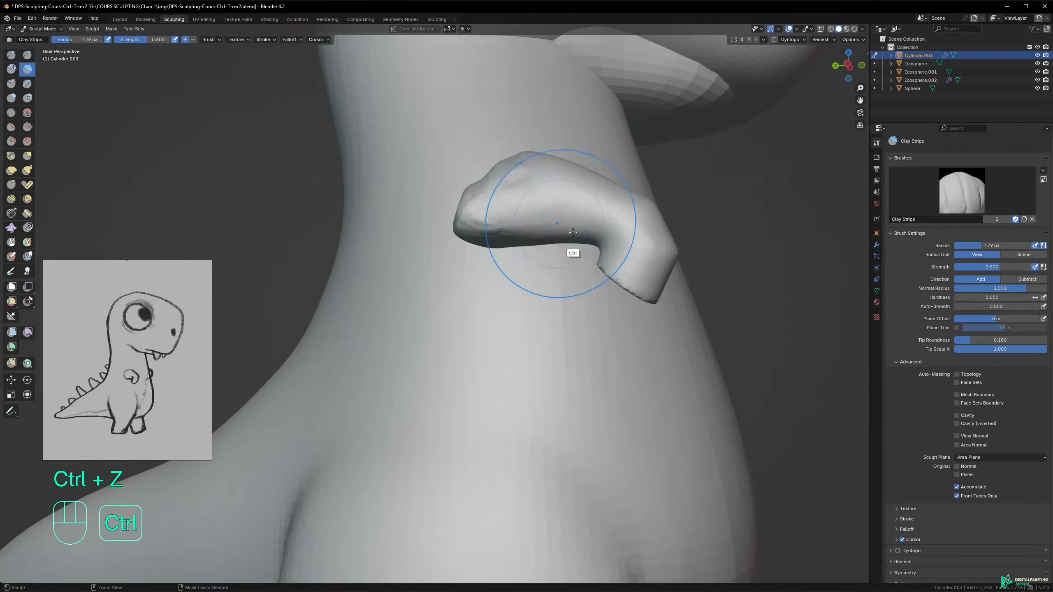
- Shape the shoulder end into a rounded dome with Clay Strips at radii of 85 and 59 px, and smooth it
alt+middle_drag(509, 196, 547, 221)
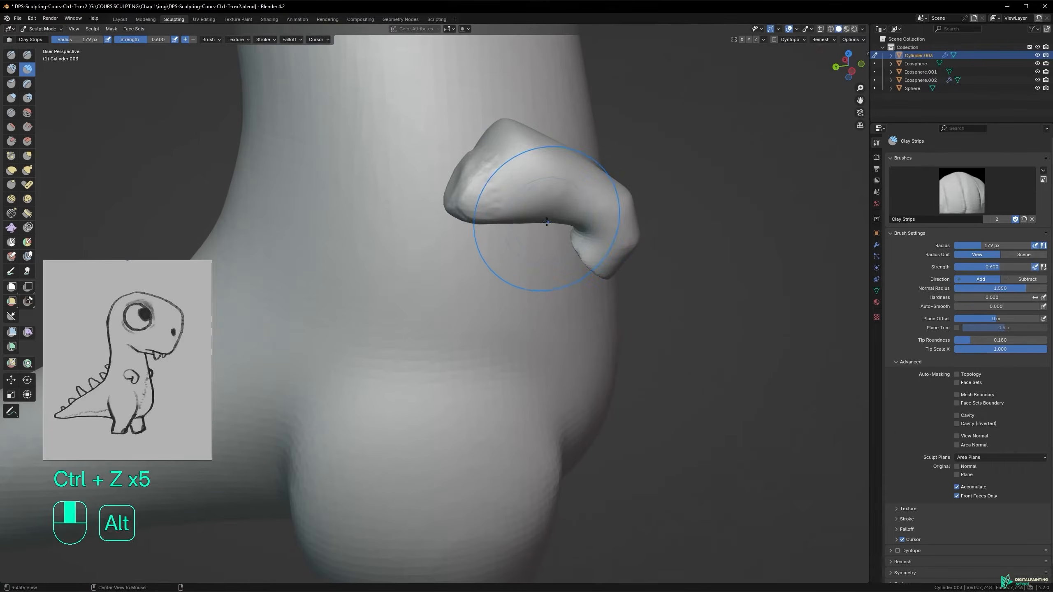
alt+drag(507, 168, 451, 156)
key(f)
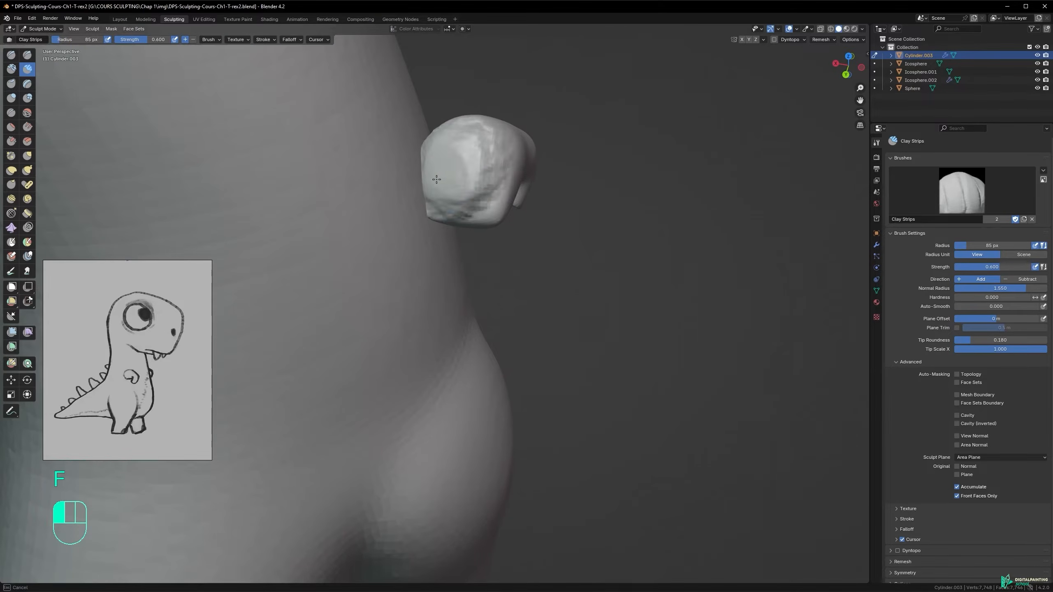
key(f)
click(449, 161)
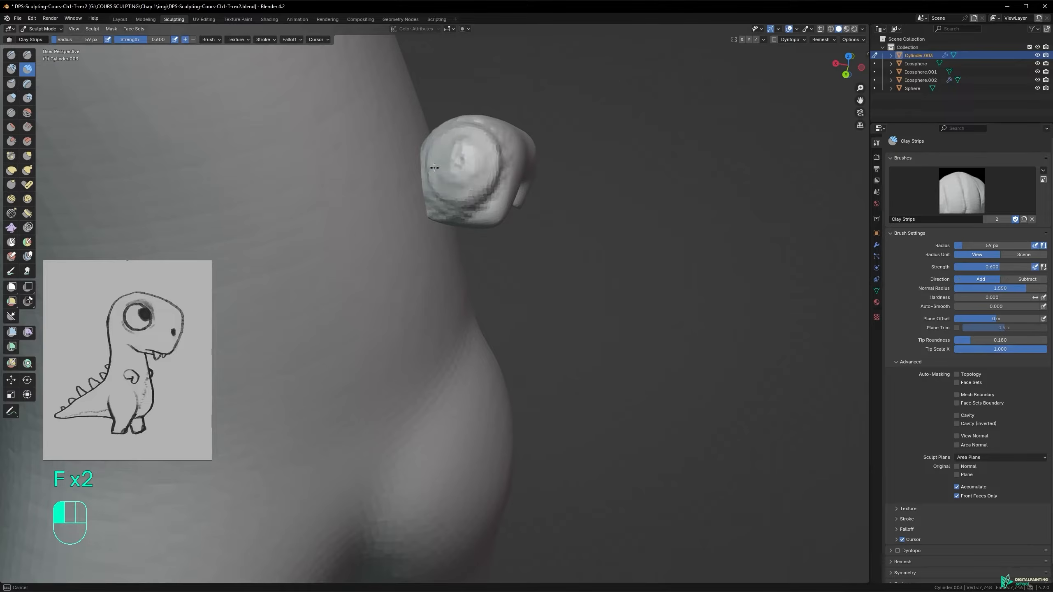
mouse_move(487, 166)
mouse_down()
mouse_move(429, 158)
mouse_move(452, 161)
mouse_move(449, 177)
mouse_move(516, 188)
mouse_up()
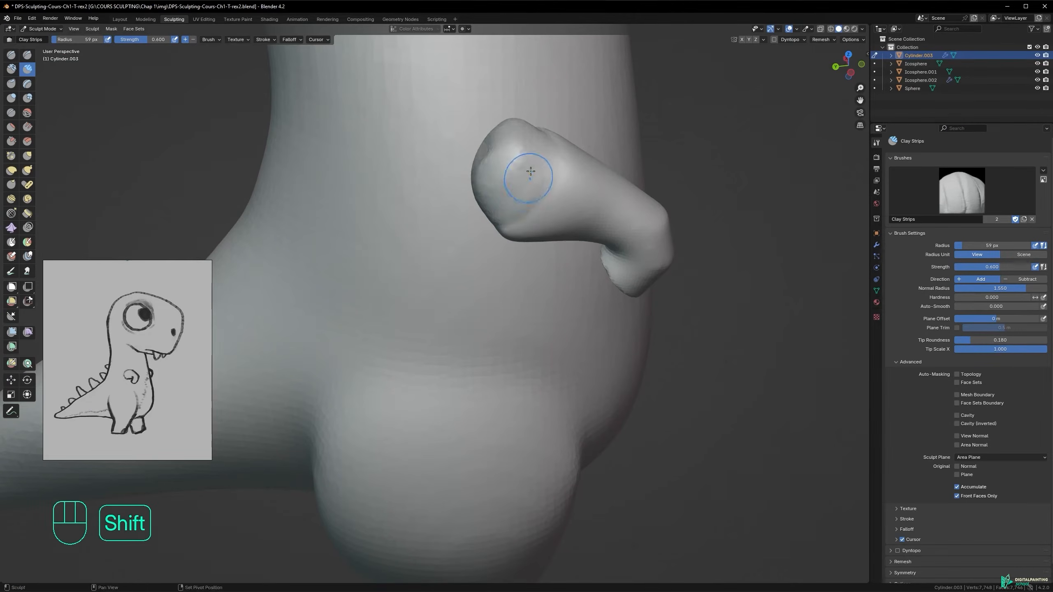
- Try pulling the upper inner corner of the shoulder toward the torso with the Grab brush at a 129 px radius
mouse_move(498, 117)
alt+middle_down()
mouse_move(517, 164)
mouse_move(602, 160)
alt+middle_up()
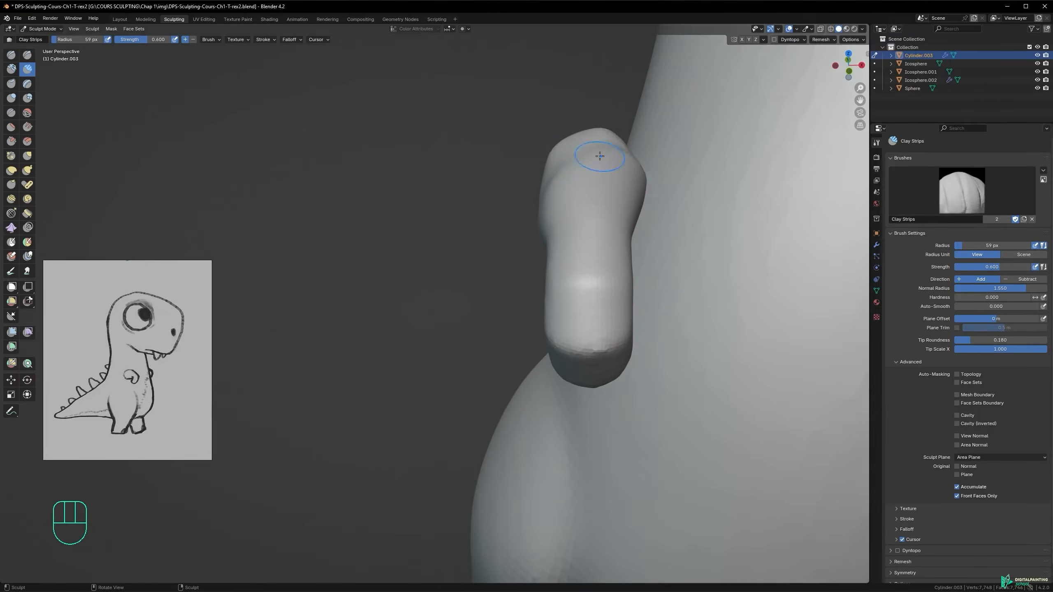
key(g)
key(f)
click(601, 139)
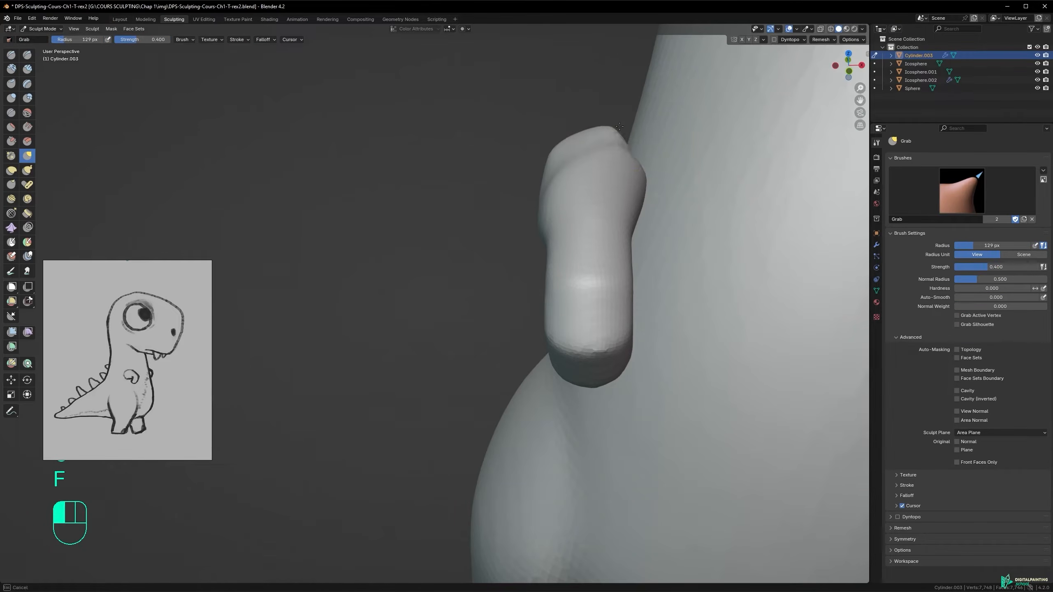
drag(624, 141, 622, 129)
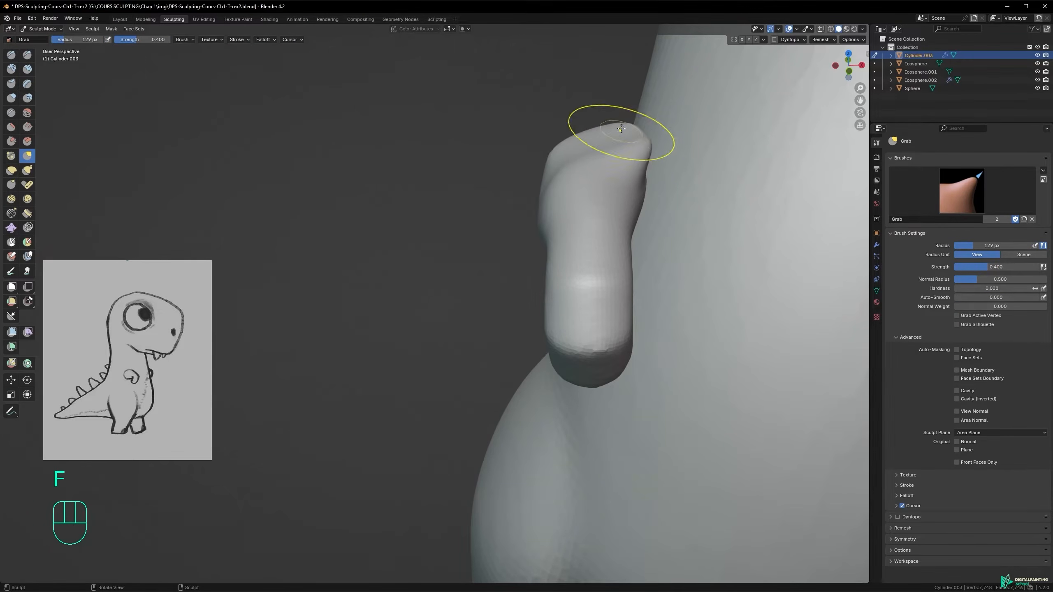
mouse_move(606, 150)
alt+middle_down()
mouse_move(626, 154)
mouse_move(570, 160)
mouse_move(601, 168)
alt+middle_up()
- Try reshaping the shoulder, upper arm and hand with the Grab brush at a 239 px radius
key(f)
click(650, 142)
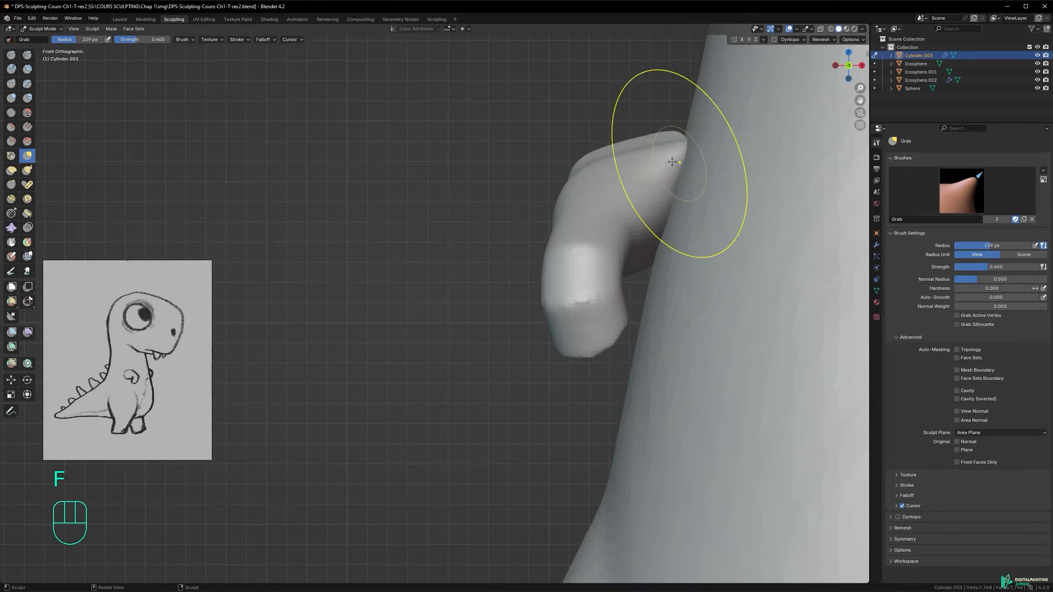
drag(594, 157, 611, 166)
drag(616, 245, 635, 255)
drag(619, 313, 623, 320)
key(ctrl+z)
mouse_move(575, 207)
mouse_down()
mouse_move(592, 211)
mouse_move(571, 236)
mouse_up()
mouse_move(571, 235)
alt+middle_down()
mouse_move(590, 249)
mouse_move(541, 240)
mouse_move(544, 284)
mouse_move(543, 186)
alt+middle_up()
mouse_move(543, 186)
mouse_down()
mouse_move(560, 184)
mouse_move(588, 261)
mouse_up()
- Undo the recent Grab strokes on the arm
key(ctrl+z)
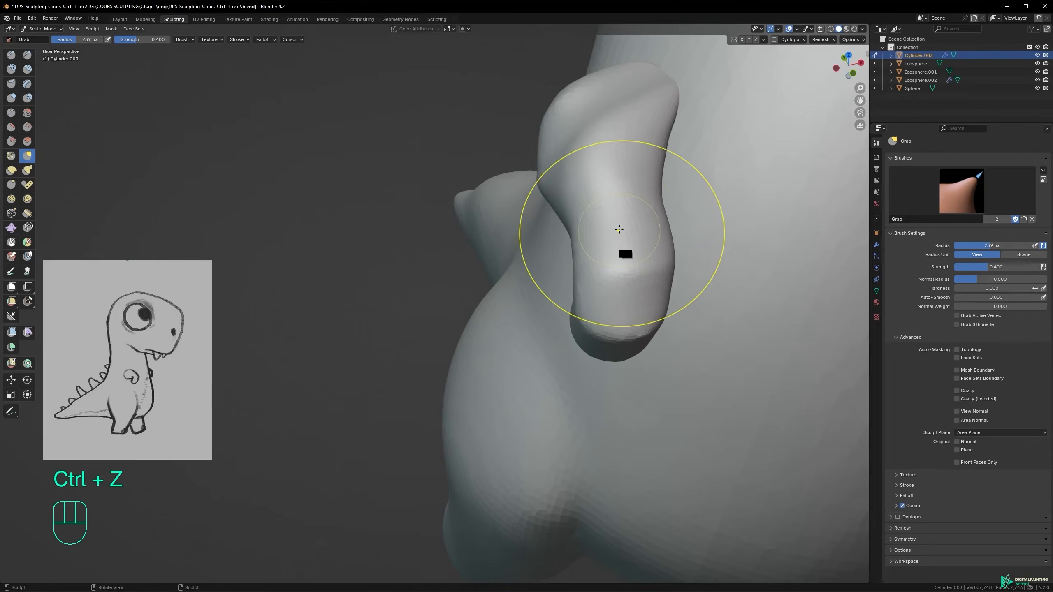
key(ctrl+z)
key(ctrl+z)
key(ctrl+z)
key(ctrl+z)
key(ctrl+z)
key(ctrl+z)
alt+middle_drag(620, 229, 589, 185)
key(ctrl+z)
key(ctrl+z)
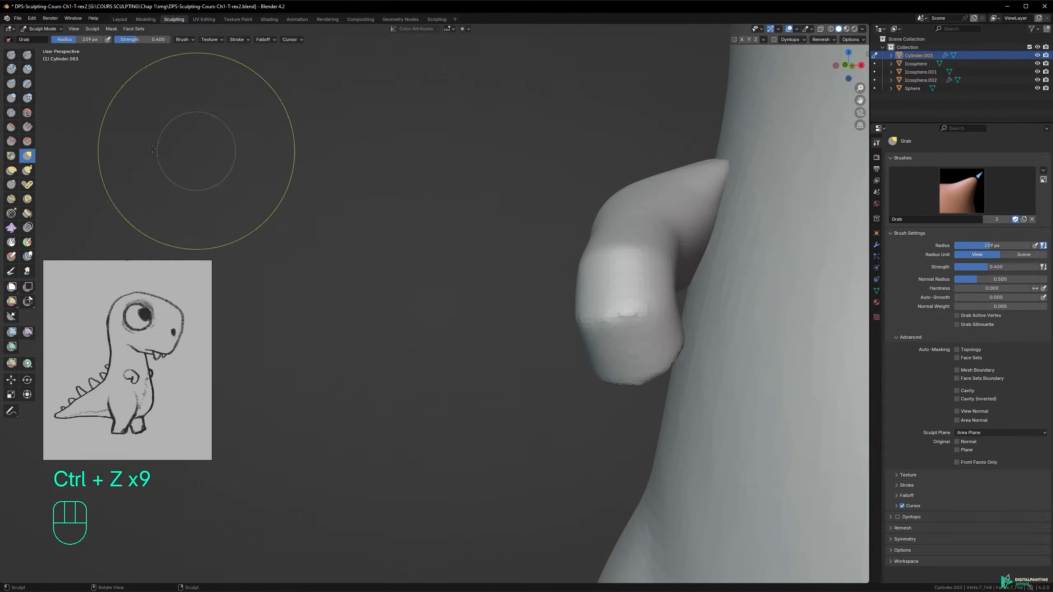
- Push the arm toward the torso and adjust its bend with the Elastic Deform brush, using a 317 px radius
click(11, 170)
alt+shift+middle_drag(589, 224, 486, 200)
drag(496, 223, 530, 223)
key(f)
click(541, 214)
drag(505, 192, 515, 195)
alt+middle_drag(523, 231, 539, 197)
drag(396, 247, 407, 247)
drag(394, 208, 427, 203)
mouse_move(452, 232)
alt+middle_down()
mouse_move(437, 295)
mouse_move(508, 269)
alt+middle_up()
drag(485, 193, 499, 189)
mouse_move(537, 195)
alt+middle_down()
mouse_move(541, 207)
mouse_move(571, 205)
mouse_move(528, 169)
mouse_move(601, 253)
mouse_move(595, 271)
alt+middle_up()
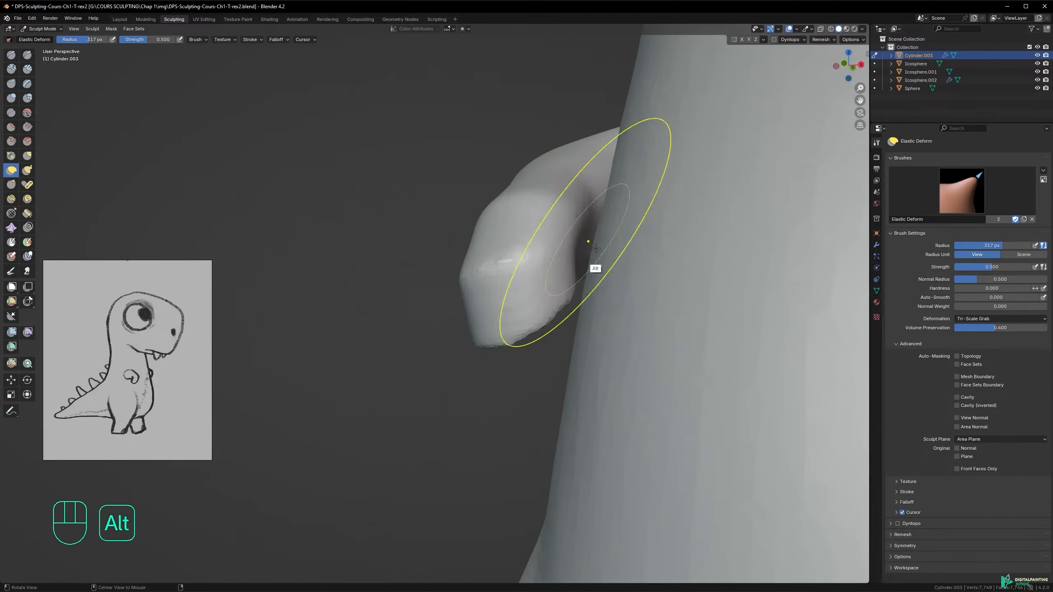
- Try Elastic Deform on the hand at a 273 px radius and on the upper arm at 197 px, undoing both strokes
key(f)
click(552, 276)
drag(557, 284, 550, 295)
key(ctrl+z)
alt+middle_drag(601, 273, 555, 186)
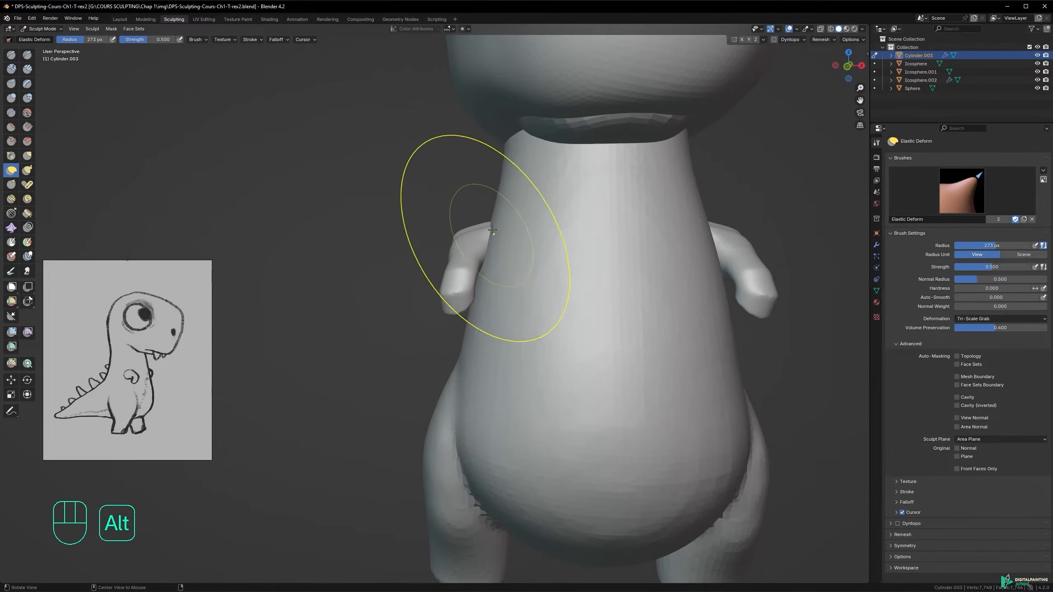
key(f)
click(452, 236)
alt+middle_drag(477, 252, 487, 289)
drag(458, 222, 478, 218)
key(ctrl+z)
- Reshape the arm's shoulder end against the torso with the Grab brush at a 94 px radius, smoothing the surface
key(space)
click(460, 211)
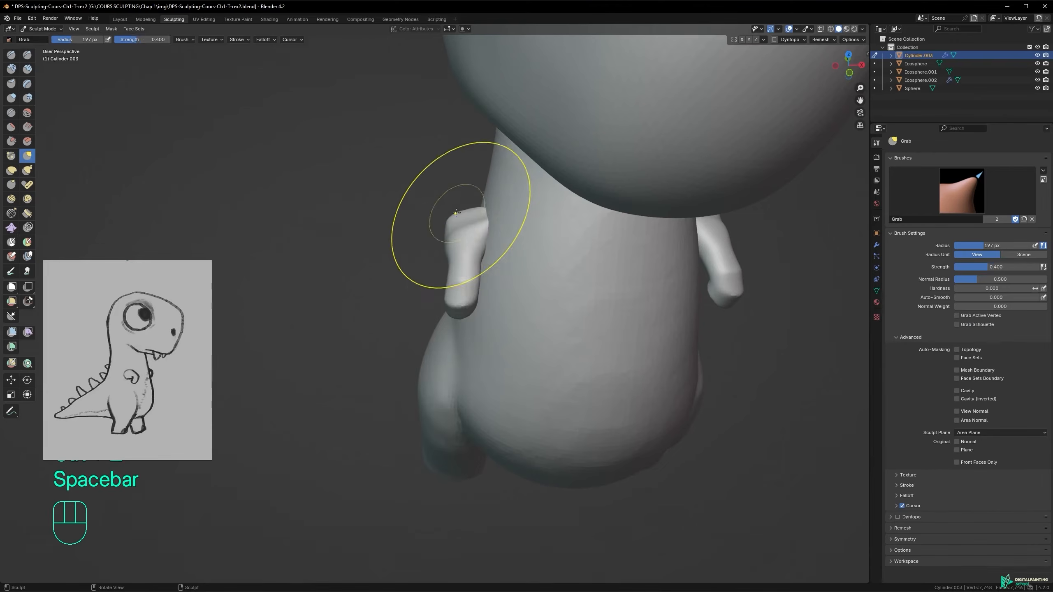
key(f)
click(461, 234)
mouse_move(462, 237)
alt+middle_down()
mouse_move(444, 214)
mouse_move(488, 235)
mouse_move(520, 215)
mouse_move(449, 216)
alt+middle_up()
mouse_move(449, 216)
shift+mouse_down()
mouse_move(444, 241)
mouse_move(461, 235)
shift+mouse_up()
mouse_move(462, 235)
alt+middle_down()
mouse_move(470, 242)
mouse_move(447, 236)
alt+middle_up()
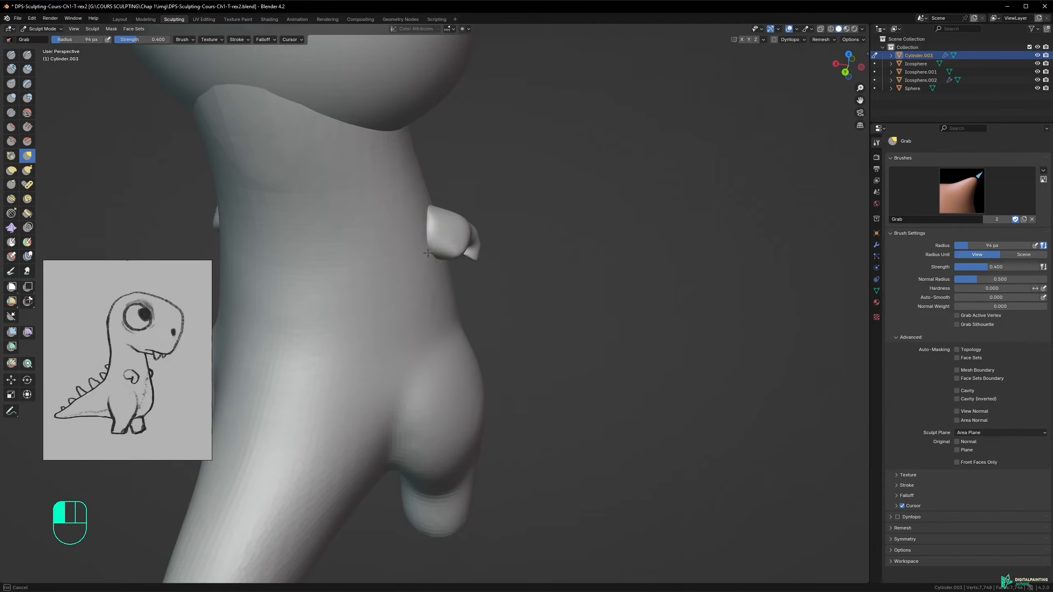
mouse_move(453, 246)
alt+middle_down()
mouse_move(442, 263)
mouse_move(400, 235)
mouse_move(364, 252)
mouse_move(460, 236)
alt+middle_up()
shift+drag(460, 237, 461, 238)
mouse_move(465, 237)
alt+middle_down()
mouse_move(431, 249)
mouse_move(460, 230)
mouse_move(452, 229)
mouse_move(498, 213)
mouse_move(432, 226)
mouse_move(440, 209)
alt+middle_up()
- Undo the last stroke and reshape the arm's shoulder end with the Grab brush at a 138 px radius
mouse_move(497, 228)
ctrl+alt+middle_down()
mouse_move(504, 197)
mouse_move(564, 156)
ctrl+alt+middle_up()
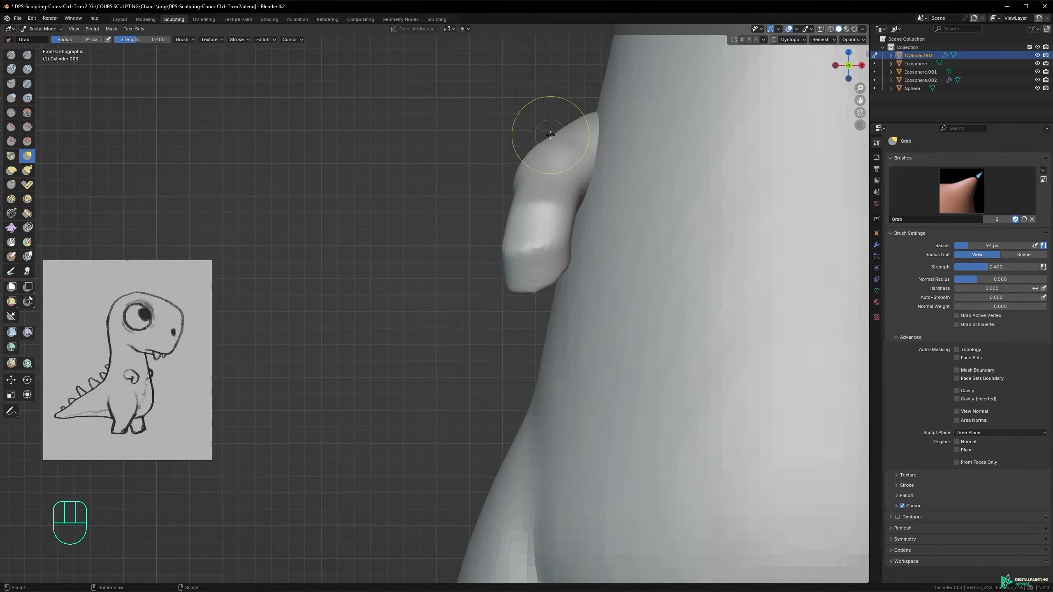
key(ctrl+z)
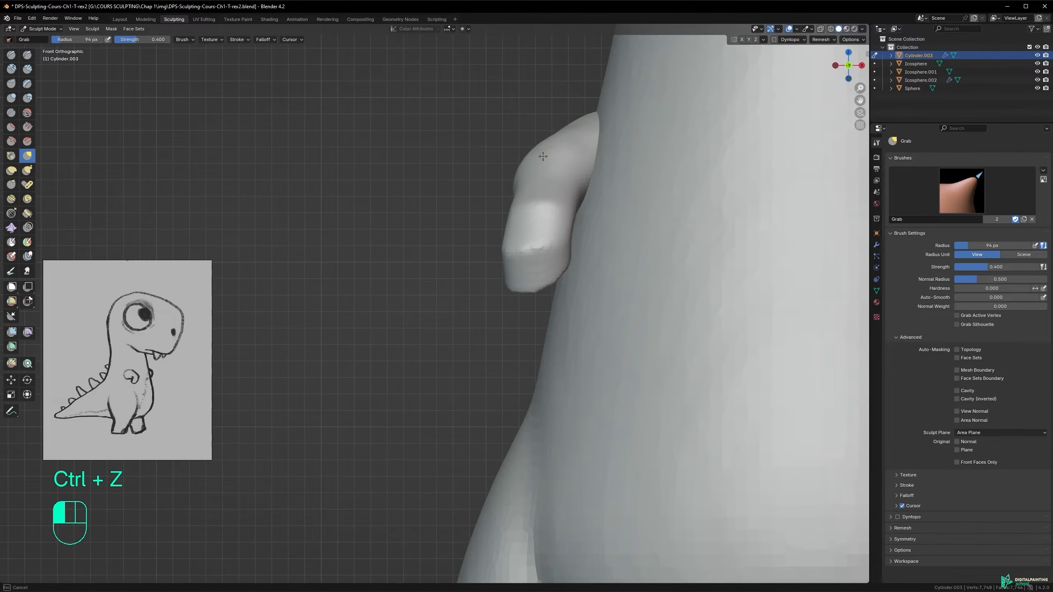
mouse_move(557, 151)
alt+middle_down()
mouse_move(607, 183)
mouse_move(497, 140)
mouse_move(557, 162)
alt+middle_up()
key(f)
click(537, 161)
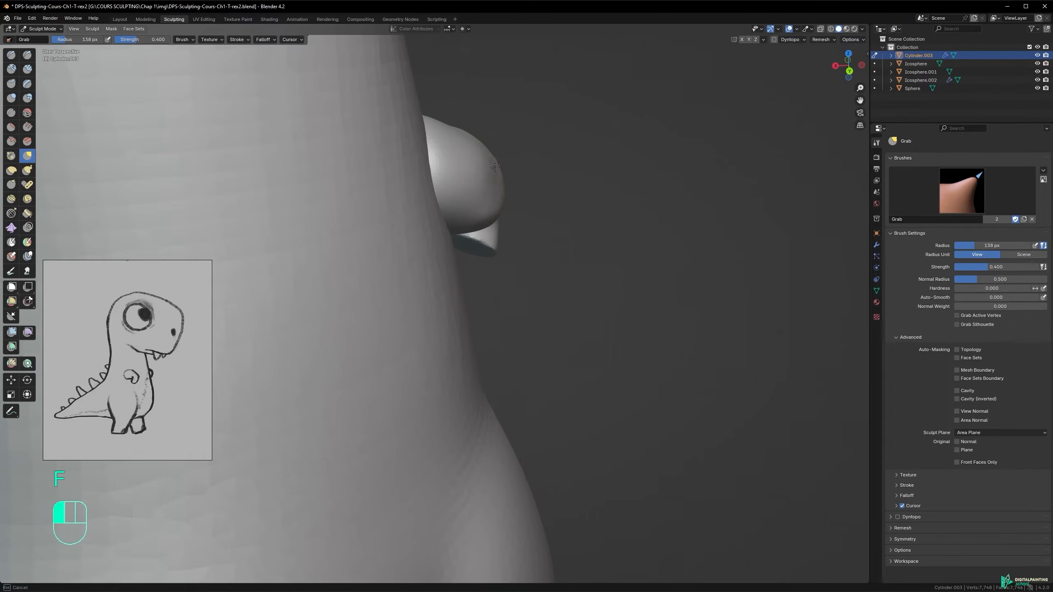
alt+middle_drag(476, 192, 509, 177)
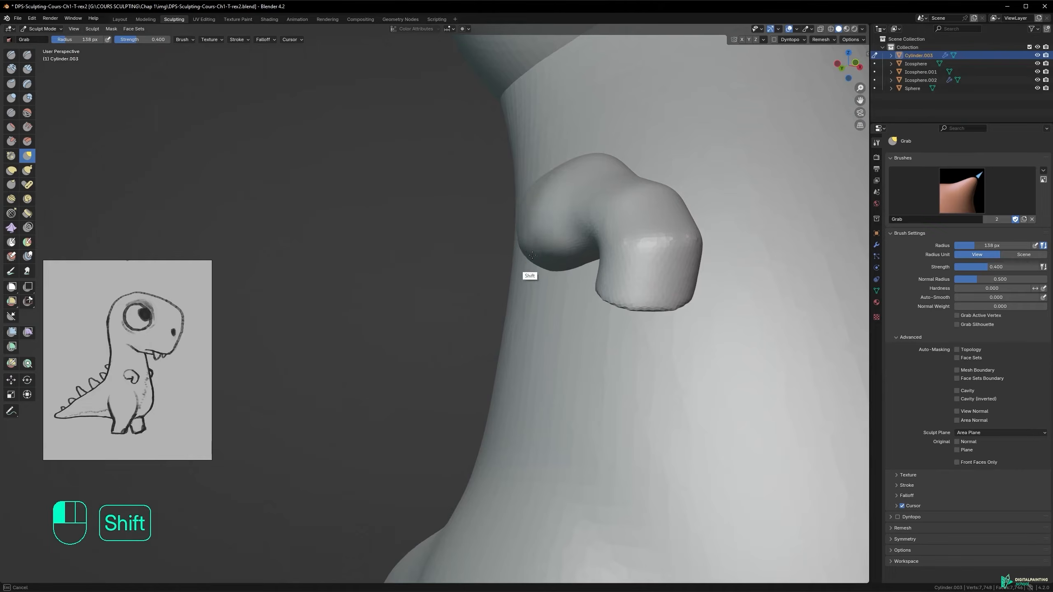
- Refine the bend of the upper arm with Grab strokes at a 249 px radius and save the file
alt+middle_drag(532, 239, 645, 228)
key(f)
click(513, 235)
mouse_move(449, 223)
alt+middle_down()
mouse_move(513, 242)
mouse_move(411, 191)
alt+middle_up()
drag(412, 191, 417, 200)
drag(398, 151, 463, 183)
mouse_move(463, 184)
alt+middle_down()
mouse_move(369, 200)
mouse_move(330, 185)
mouse_move(479, 157)
mouse_move(467, 184)
mouse_move(557, 144)
mouse_move(531, 146)
mouse_move(621, 132)
mouse_move(555, 284)
mouse_move(473, 299)
mouse_move(612, 295)
mouse_move(492, 259)
mouse_move(541, 218)
alt+middle_up()
key(ctrl+s)
- Adjust the forearm and hand beside the torso with further Grab strokes, undoing one of them
drag(550, 229, 576, 229)
mouse_move(572, 229)
alt+middle_down()
mouse_move(546, 249)
mouse_move(541, 235)
alt+middle_up()
drag(541, 236, 537, 248)
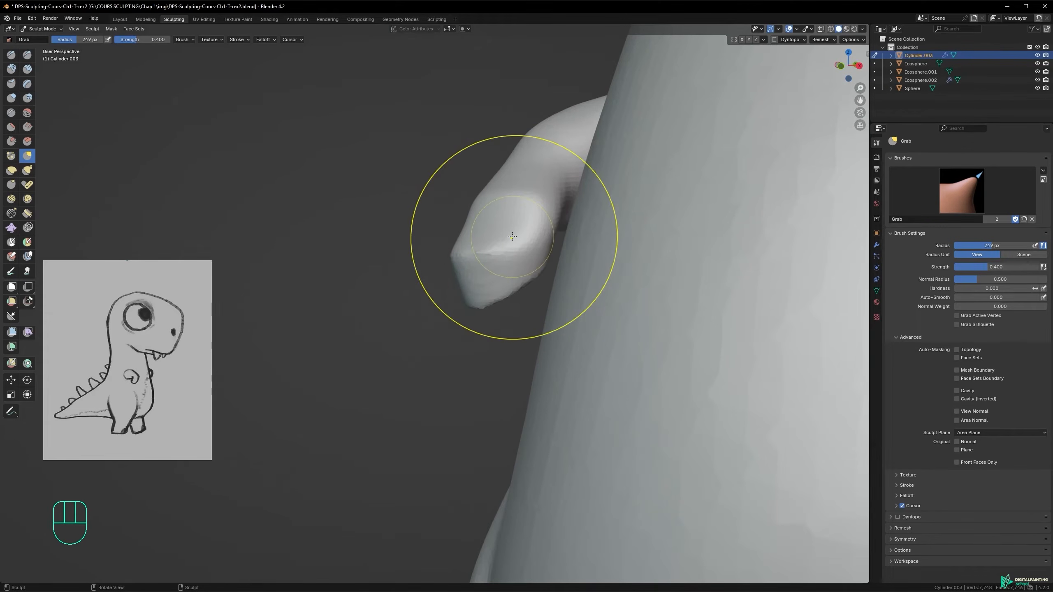
drag(513, 224, 498, 236)
key(ctrl+z)
alt+middle_drag(509, 223, 552, 219)
mouse_move(461, 241)
mouse_down()
mouse_move(469, 252)
mouse_move(507, 229)
mouse_up()
mouse_move(507, 229)
alt+middle_down()
mouse_move(462, 238)
mouse_move(464, 256)
mouse_move(478, 226)
alt+middle_up()
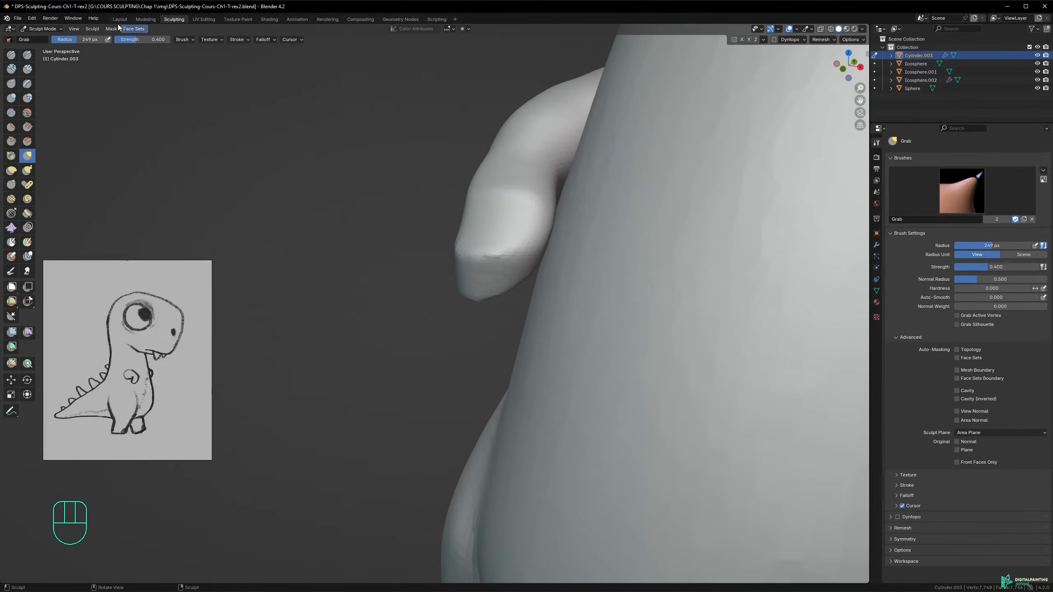
- Try joining the arm and the torso into one object and return to Sculpt Mode
key(Tab)
click(545, 209)
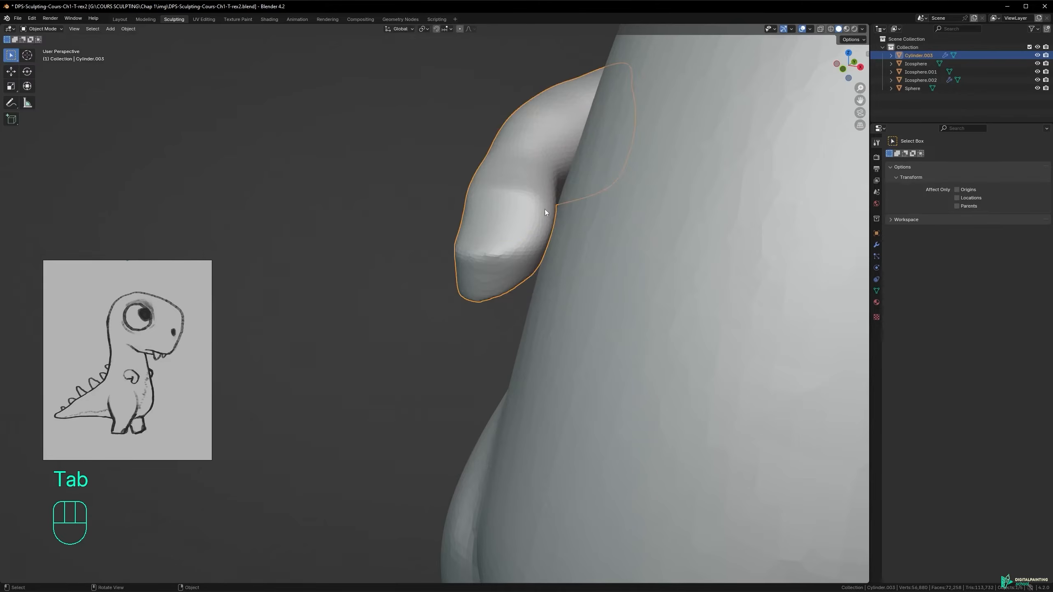
shift+click(546, 209)
mouse_move(532, 198)
alt+middle_down()
mouse_move(588, 178)
mouse_move(545, 240)
alt+middle_up()
key(ctrl+j)
key(Tab)
click(581, 243)
- Try voxel remeshing the joined body at a finer voxel size and smoothing the seam between arm and torso
key(r)
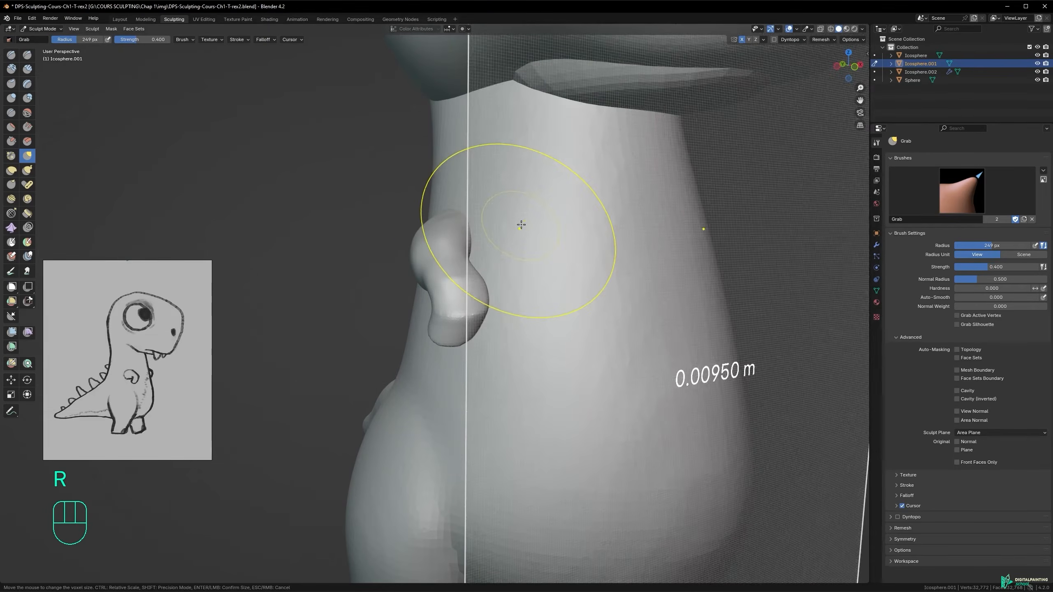
click(511, 224)
key(ctrl+r)
mouse_move(512, 225)
middle_down()
mouse_move(482, 277)
mouse_move(452, 274)
mouse_move(438, 255)
mouse_move(473, 264)
mouse_move(499, 199)
middle_up()
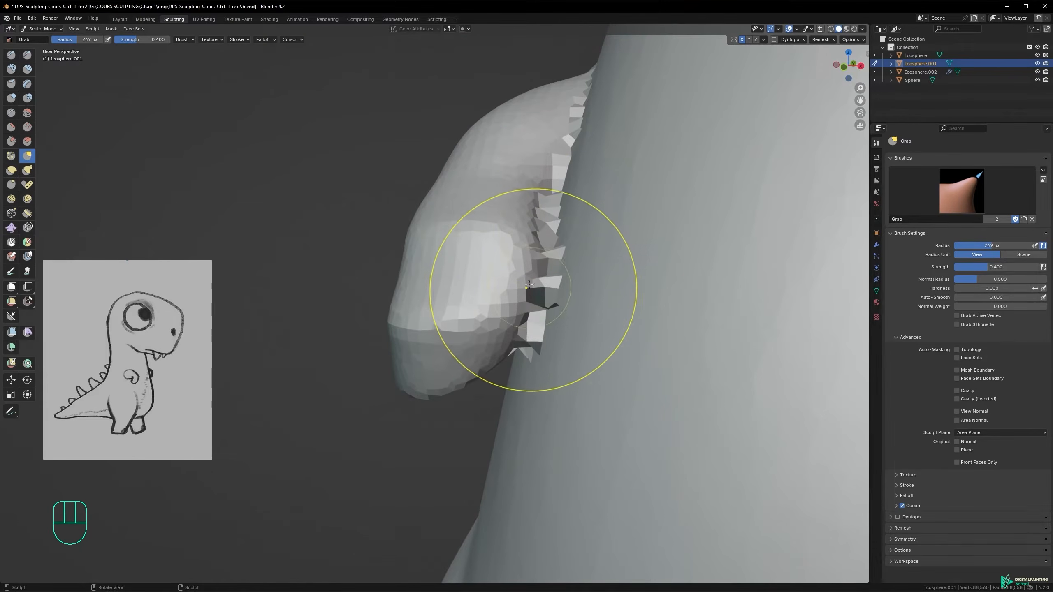
mouse_move(546, 259)
alt+middle_down()
mouse_move(532, 266)
mouse_move(536, 275)
alt+middle_up()
mouse_move(539, 288)
shift+mouse_down()
mouse_move(532, 232)
mouse_move(542, 263)
shift+mouse_up()
mouse_move(562, 278)
alt+middle_down()
mouse_move(547, 254)
mouse_move(570, 252)
alt+middle_up()
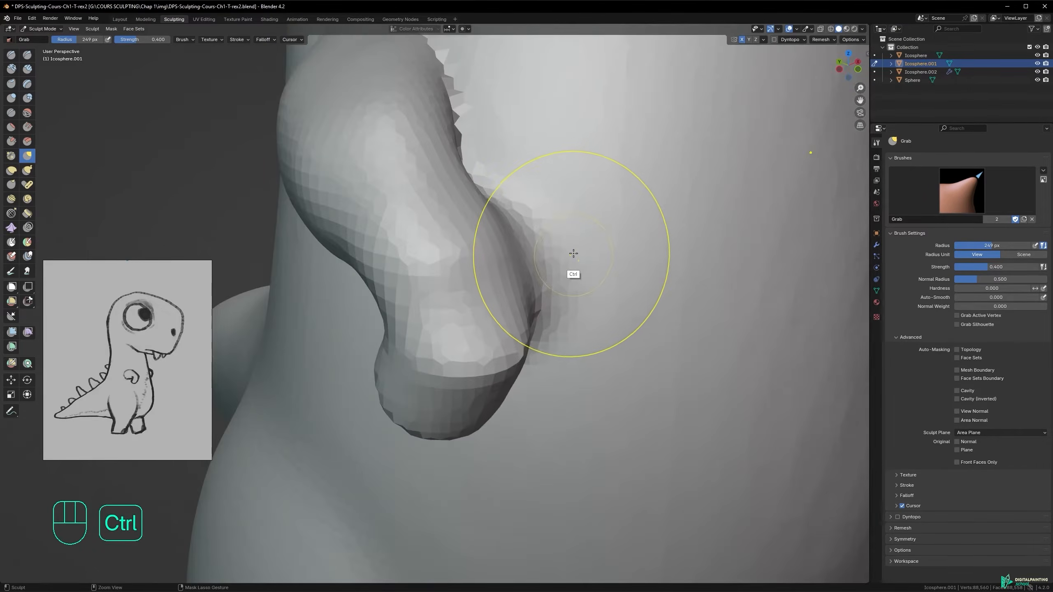
- Undo the seam smoothing, the remesh and the joining of arm and torso, stepping back through recent strokes and redoing one change
key(ctrl+z)
key(ctrl+z)
alt+middle_drag(546, 178, 505, 226)
key(ctrl+z)
key(ctrl+z)
key(ctrl+z)
key(ctrl+z)
key(ctrl+z)
key(ctrl+z)
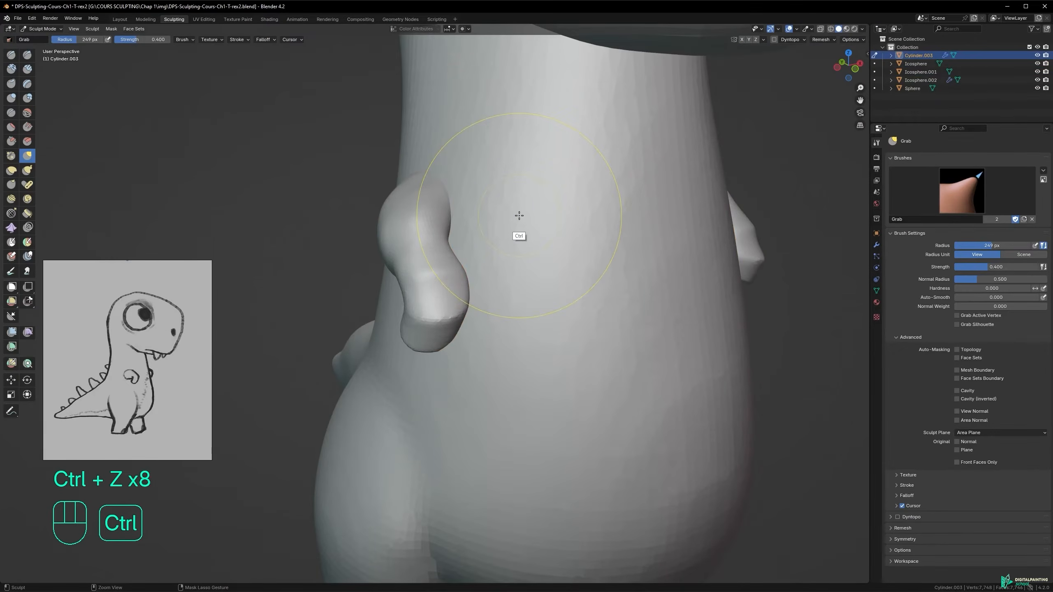
key(ctrl+z)
key(ctrl+z)
key(ctrl+z)
key(ctrl+z)
mouse_move(492, 254)
alt+middle_down()
mouse_move(453, 251)
mouse_move(449, 292)
alt+middle_up()
key(ctrl+shift+z)
- Try a Grab stroke on the hand at a 209 px radius and undo it
key(f)
click(446, 301)
drag(447, 302, 438, 305)
key(ctrl+z)
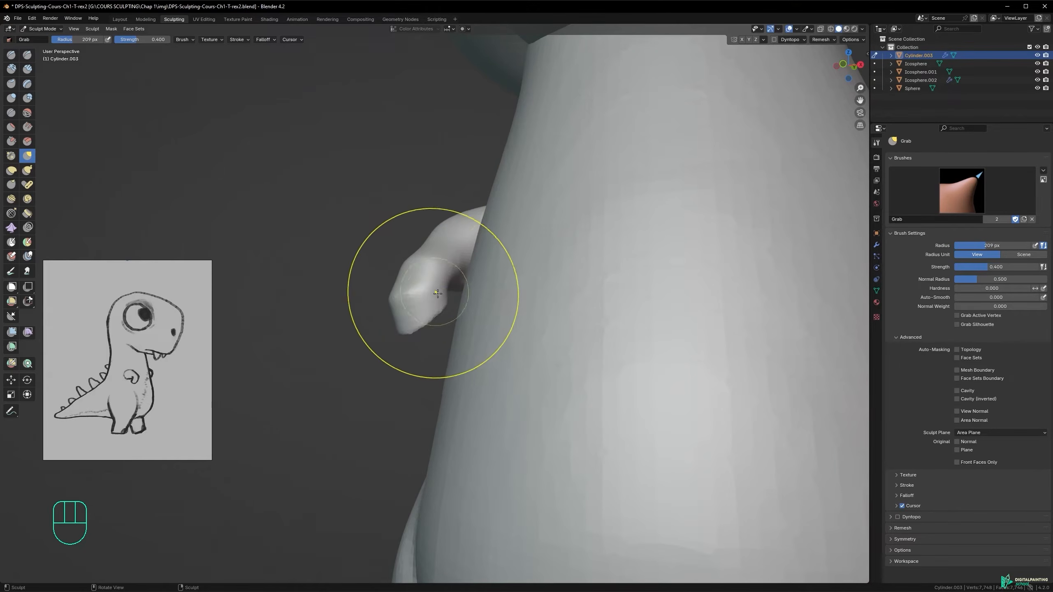
- Reshape the arm's upper contour and wrist with the Grab brush, reducing its radius to 103 px
mouse_move(411, 315)
alt+middle_down()
mouse_move(501, 287)
mouse_move(423, 298)
mouse_move(404, 278)
alt+middle_up()
key(f)
click(411, 233)
drag(428, 228, 431, 220)
key(f)
click(414, 216)
key(f)
click(430, 225)
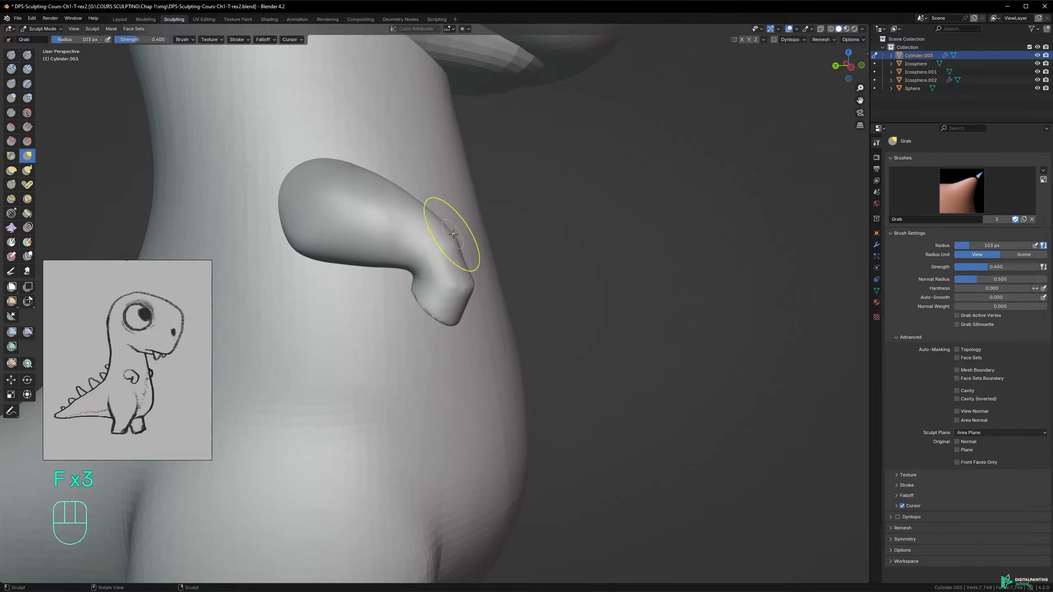
drag(468, 254, 470, 261)
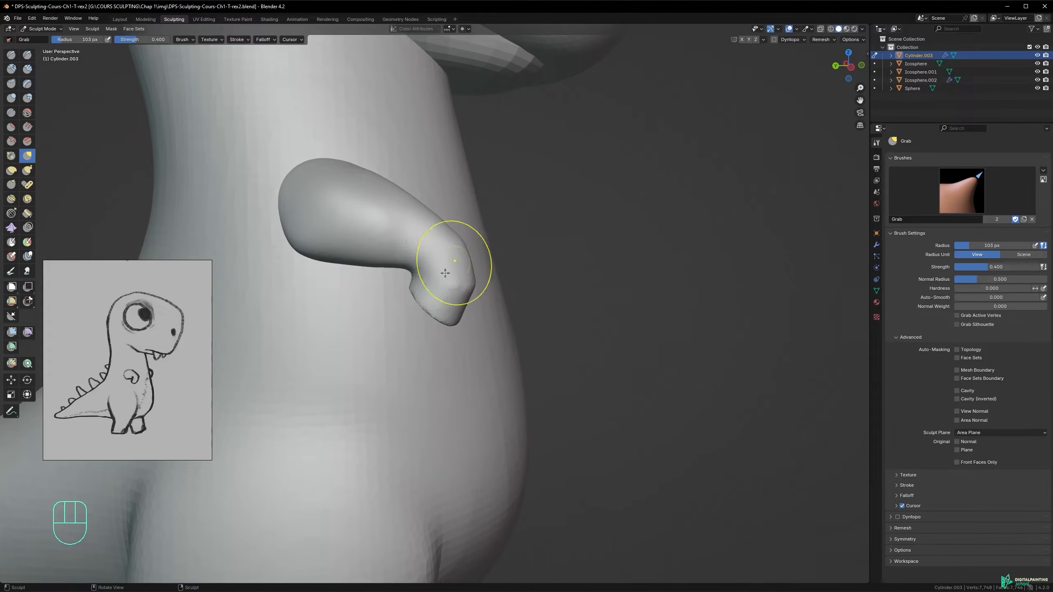
- Set the brush radius to 146 px and smooth the hand's surface
key(f)
click(470, 296)
alt+middle_drag(440, 278, 487, 249)
mouse_move(414, 302)
shift+mouse_down()
mouse_move(426, 309)
mouse_move(412, 315)
mouse_move(416, 294)
shift+mouse_up()
alt+middle_drag(416, 295, 440, 299)
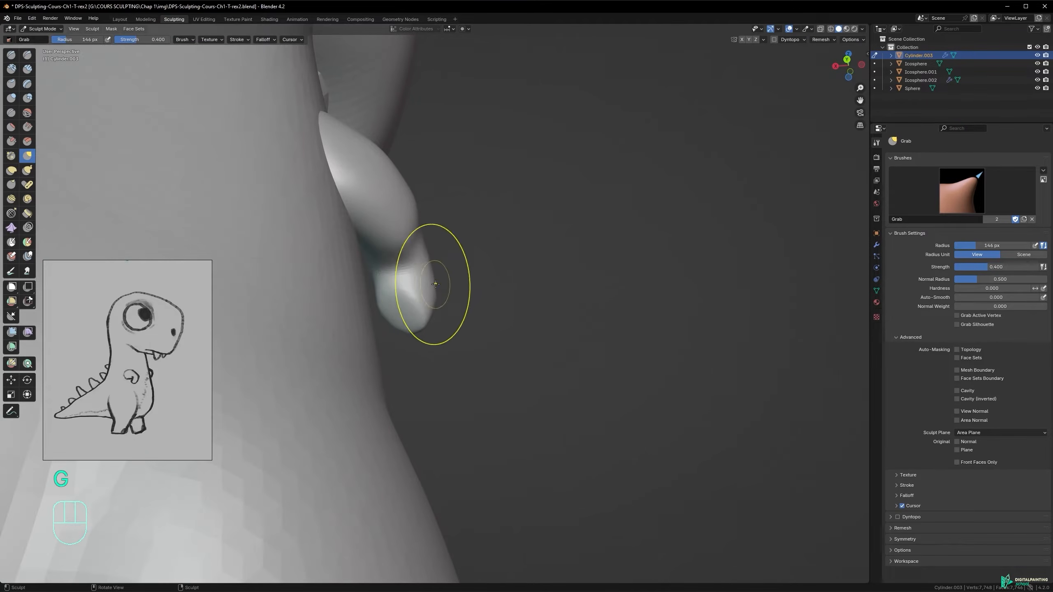
- Push the outer side of the hand inward with the Grab brush at a 157 px radius
key(f)
click(423, 288)
key(f)
click(402, 296)
drag(435, 295, 428, 293)
drag(432, 293, 428, 295)
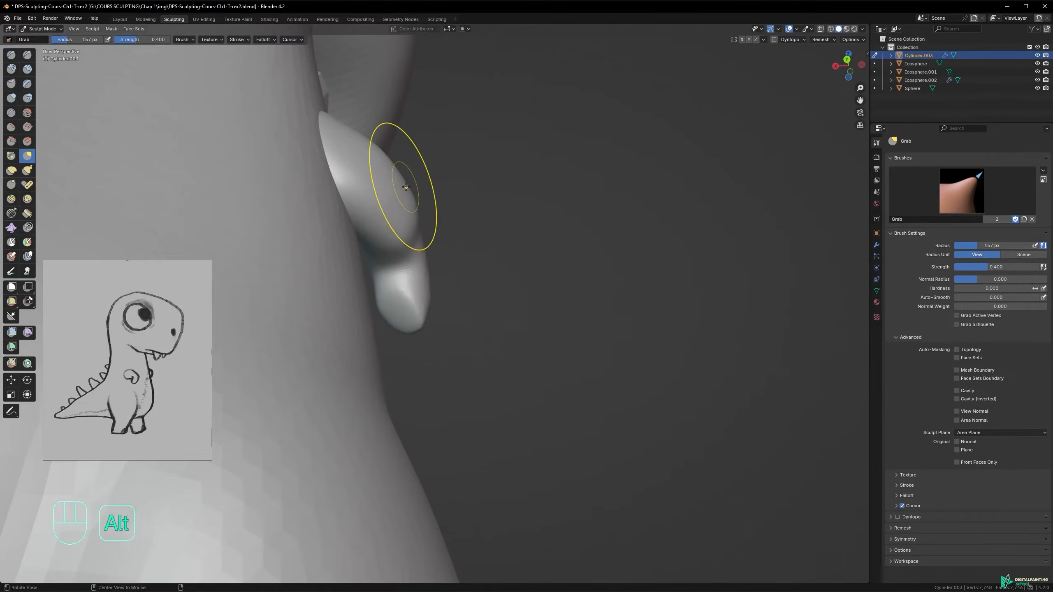
- Check the leg against the arm and smooth the forearm's surface
ctrl+alt+drag(406, 315, 416, 456)
alt+shift+drag(394, 344, 416, 246)
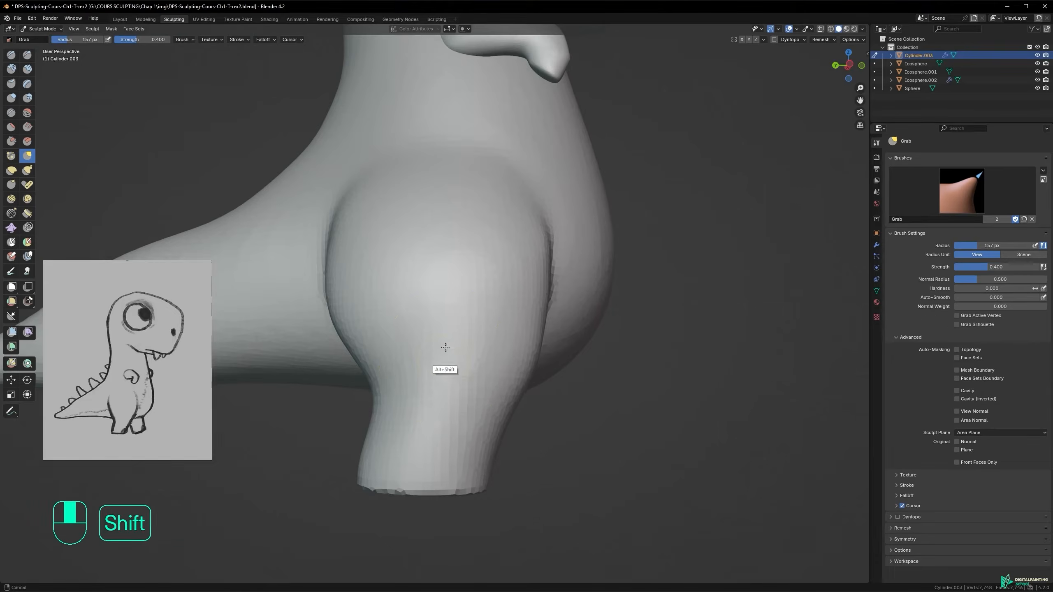
shift+middle_drag(447, 364, 466, 262)
alt+shift+drag(477, 153, 414, 353)
mouse_move(490, 269)
alt+mouse_down()
mouse_move(447, 296)
mouse_move(501, 270)
mouse_move(491, 258)
mouse_move(458, 277)
mouse_move(495, 286)
mouse_move(453, 245)
alt+mouse_up()
mouse_move(452, 241)
shift+mouse_down()
mouse_move(465, 295)
mouse_move(538, 275)
mouse_move(442, 297)
mouse_move(453, 229)
shift+mouse_up()
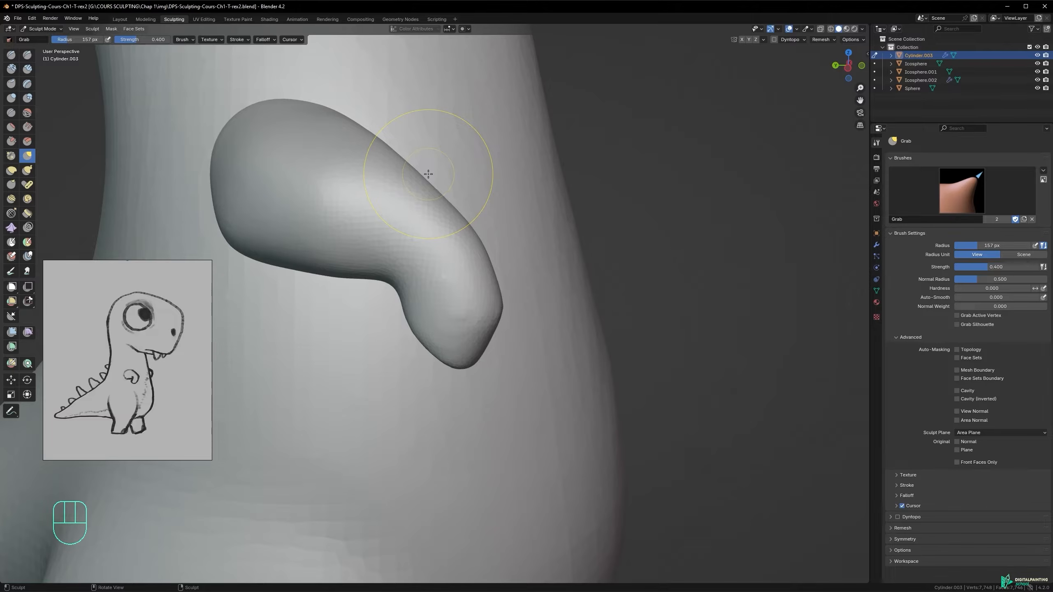
- Pull the outer curve of the forearm outward with the Grab brush at a 234 px radius
key(f)
click(509, 213)
mouse_move(452, 206)
mouse_down()
mouse_move(465, 181)
mouse_move(471, 201)
mouse_up()
alt+drag(423, 236, 374, 287)
alt+drag(416, 245, 439, 236)
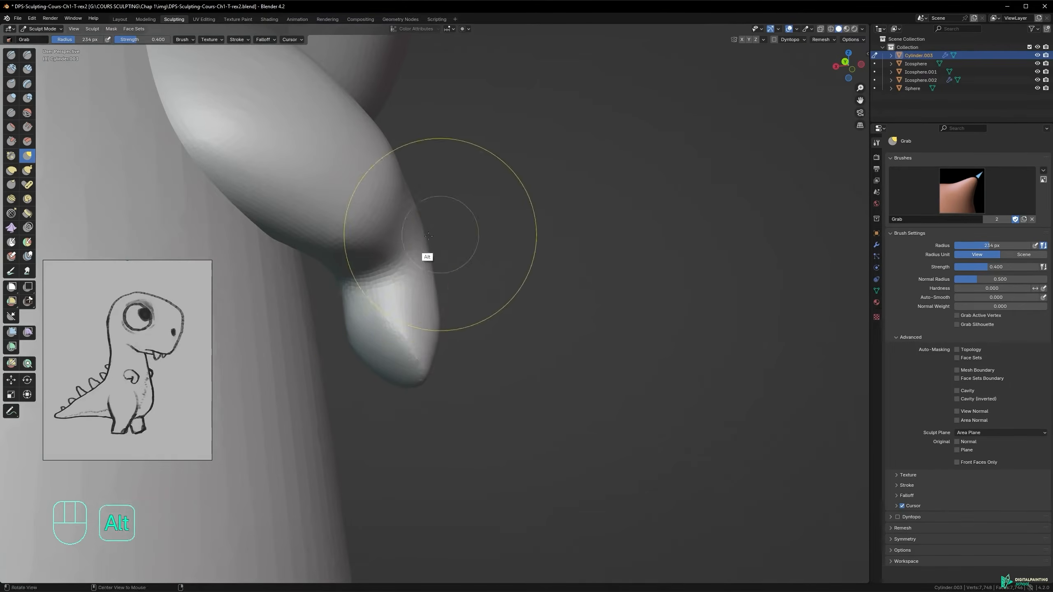
alt+drag(422, 294, 387, 278)
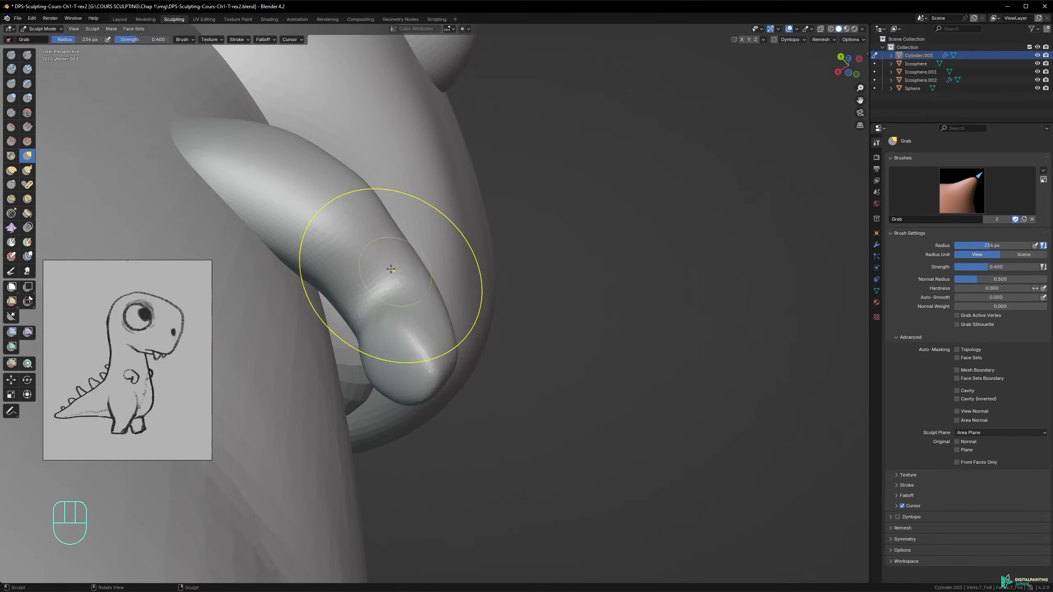
- Flatten the end of the hand with the Scrape brush at a 169 px radius and smooth it
click(11, 142)
key(f)
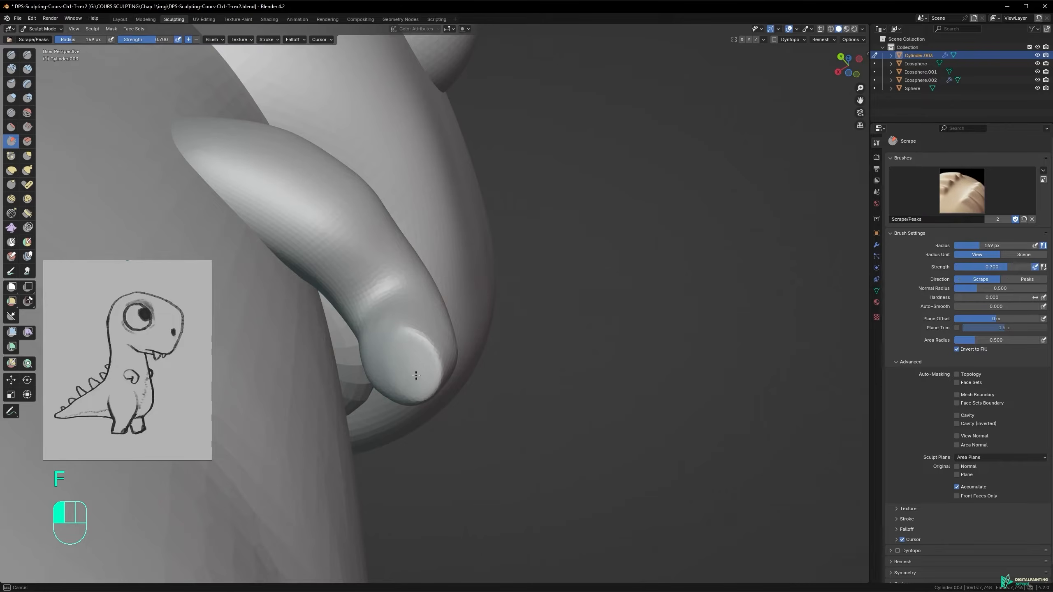
mouse_move(407, 361)
alt+mouse_down()
mouse_move(345, 396)
mouse_move(414, 375)
mouse_move(407, 352)
mouse_move(424, 349)
mouse_move(392, 302)
mouse_move(437, 306)
mouse_move(455, 354)
mouse_move(435, 384)
alt+mouse_up()
shift+drag(436, 384, 439, 357)
mouse_move(440, 357)
alt+middle_down()
mouse_move(366, 421)
mouse_move(404, 404)
mouse_move(452, 437)
mouse_move(423, 292)
mouse_move(513, 270)
mouse_move(437, 297)
mouse_move(515, 233)
alt+middle_up()
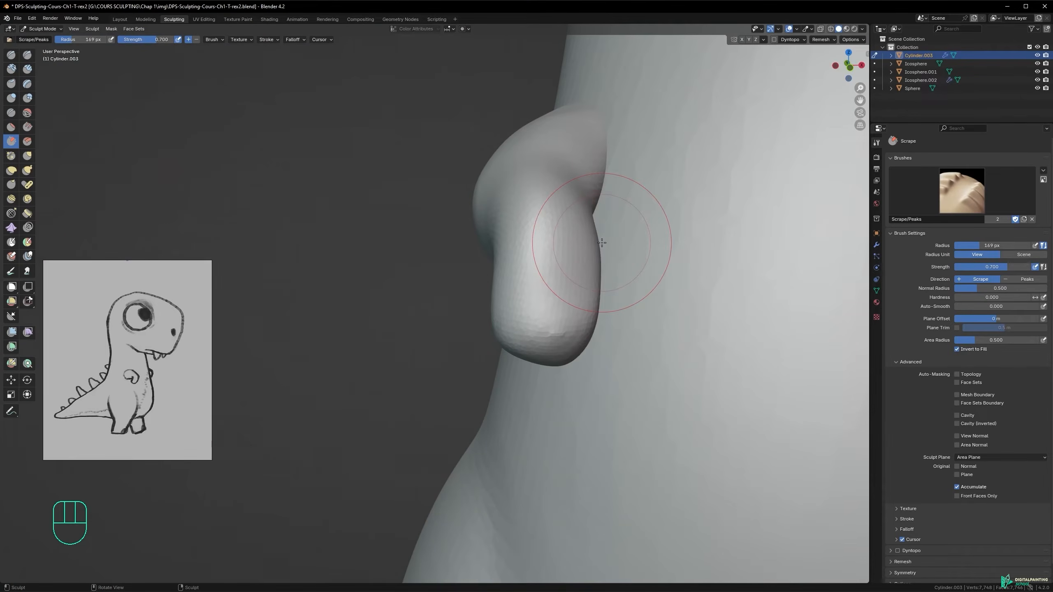
alt+middle_drag(513, 264, 487, 260)
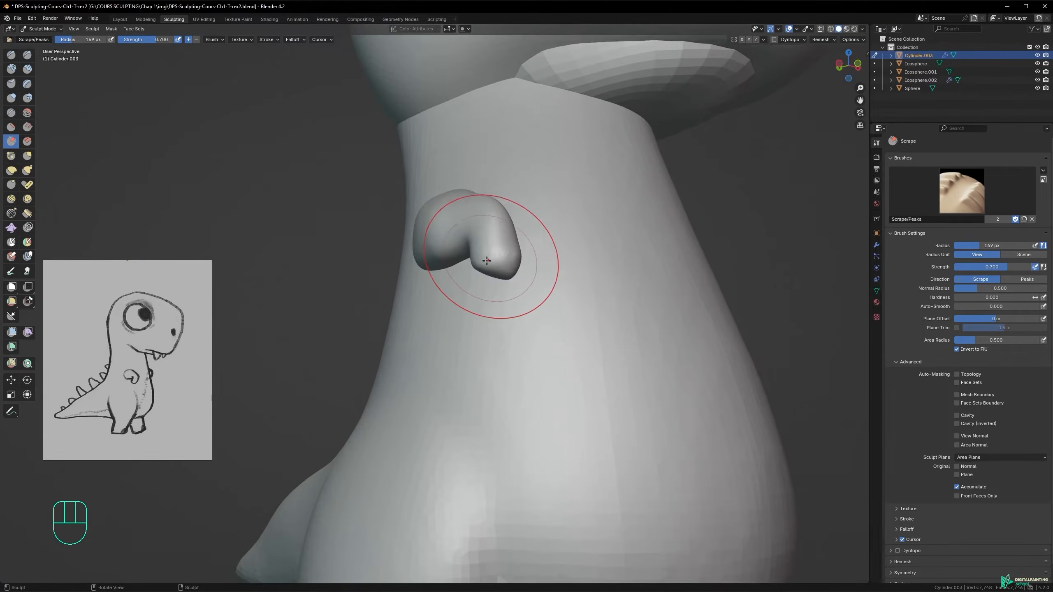
key(space)
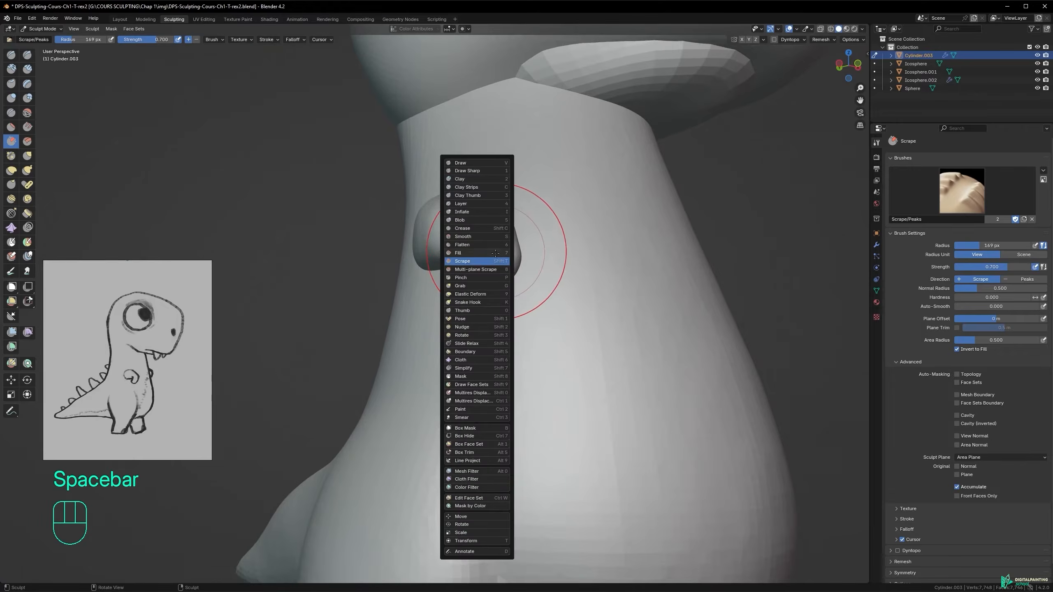
click(475, 295)
ctrl+alt+middle_drag(494, 247, 502, 228)
key(f)
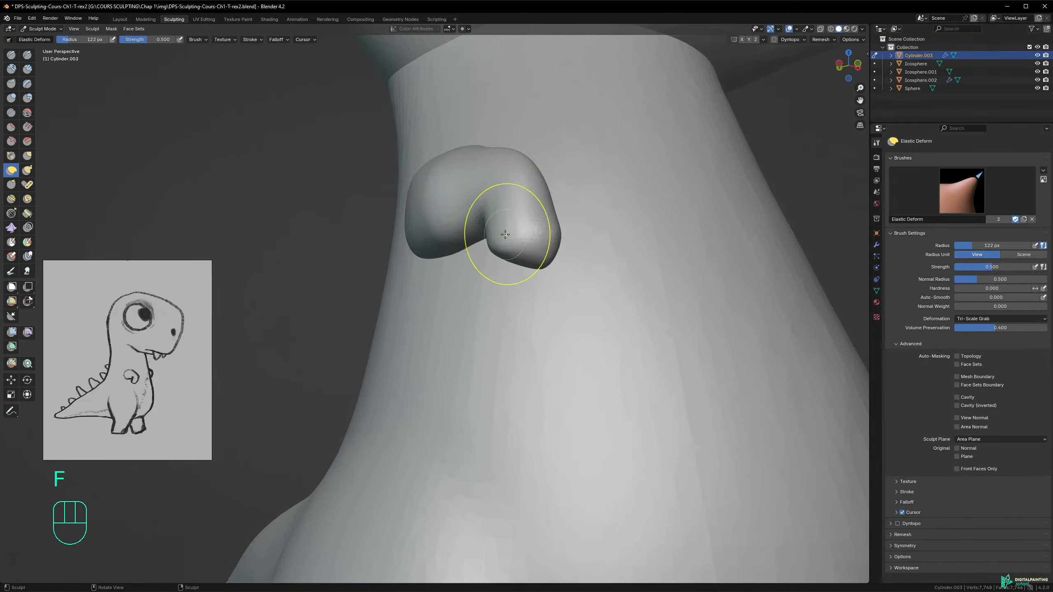
- Pull small fingers out of the hand's tip with the Snake Hook brush at a 101 px radius
key(space)
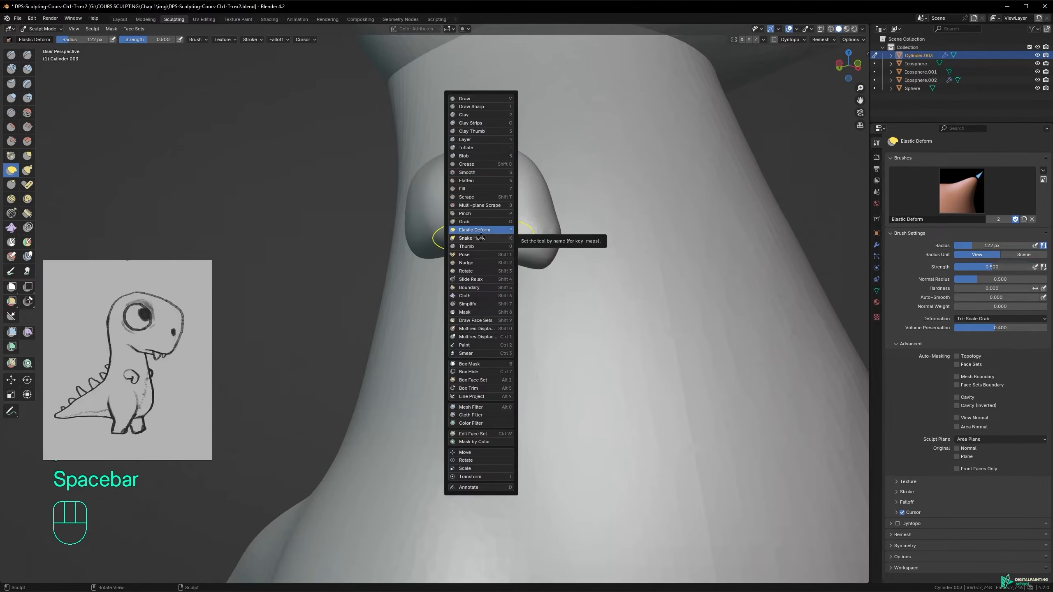
click(481, 238)
alt+middle_drag(510, 237, 488, 242)
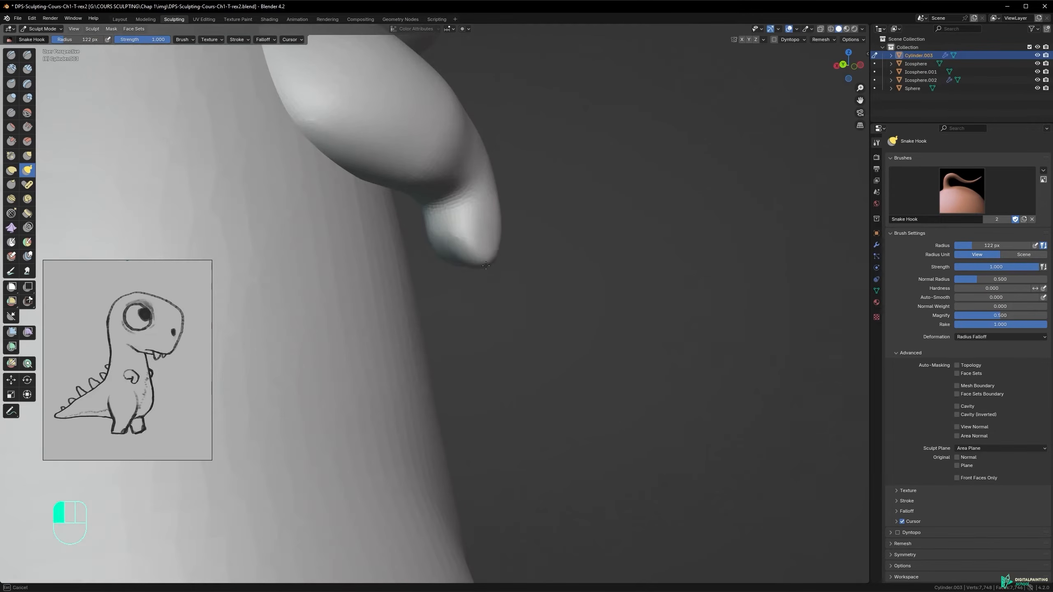
key(f)
click(437, 270)
mouse_move(473, 253)
alt+middle_down()
mouse_move(457, 259)
mouse_move(526, 247)
mouse_move(460, 247)
mouse_move(336, 183)
alt+middle_up()
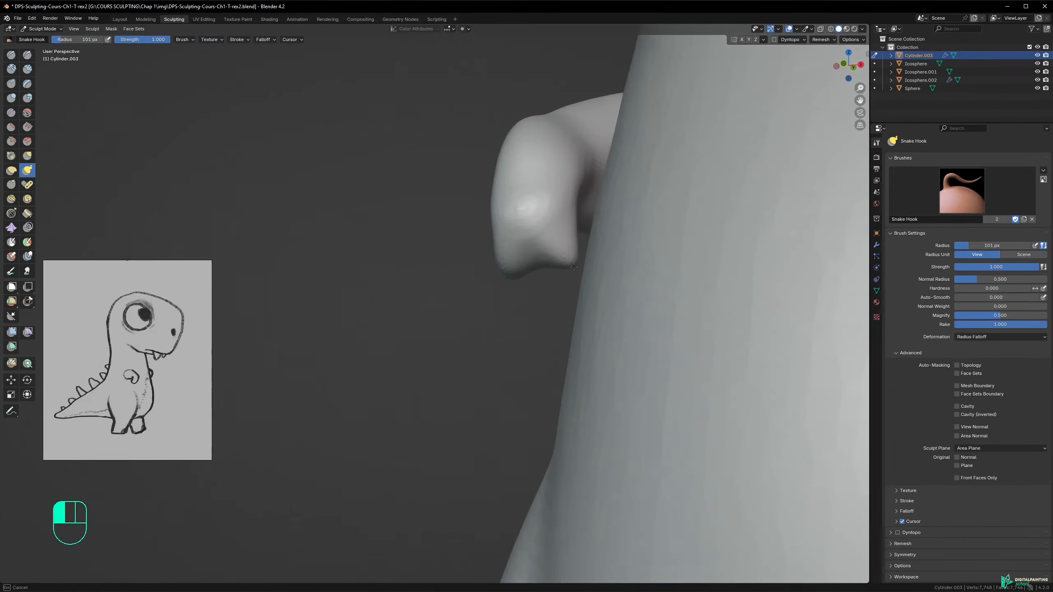
alt+middle_drag(545, 240, 582, 144)
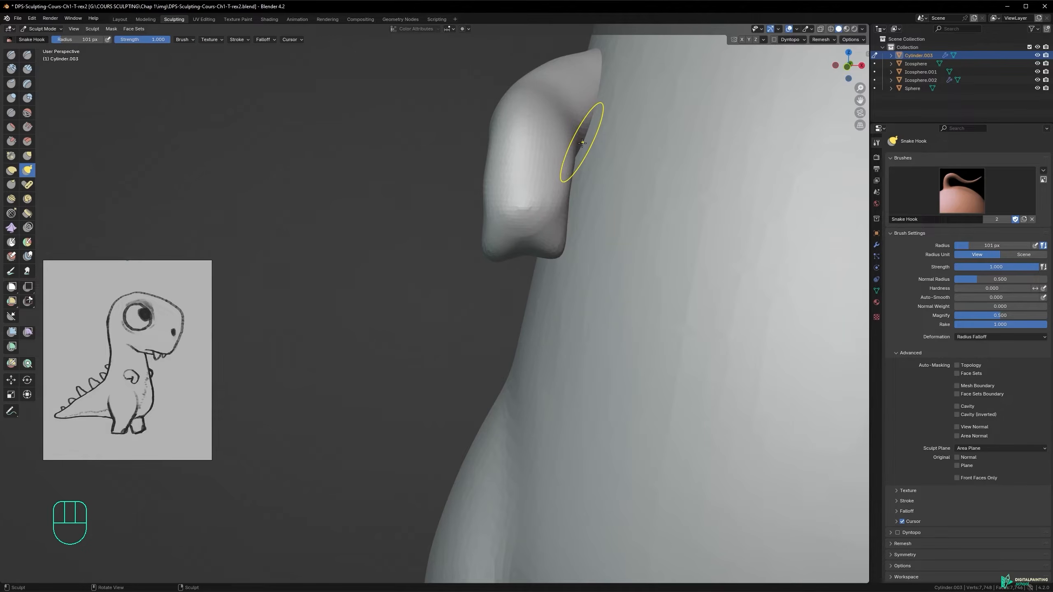
shift+middle_drag(582, 143, 571, 166)
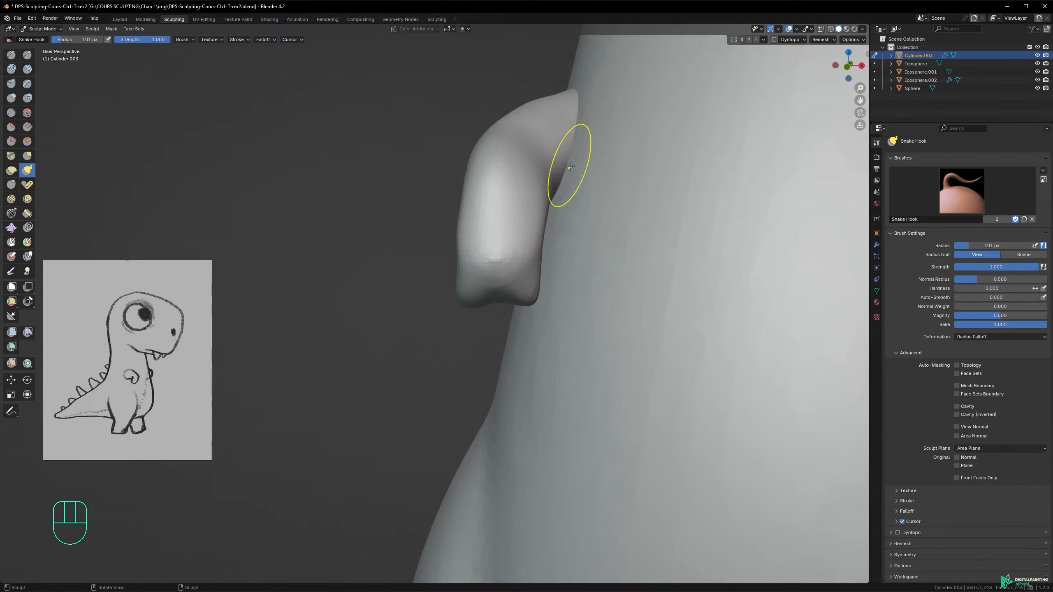
alt+middle_drag(501, 265, 607, 247)
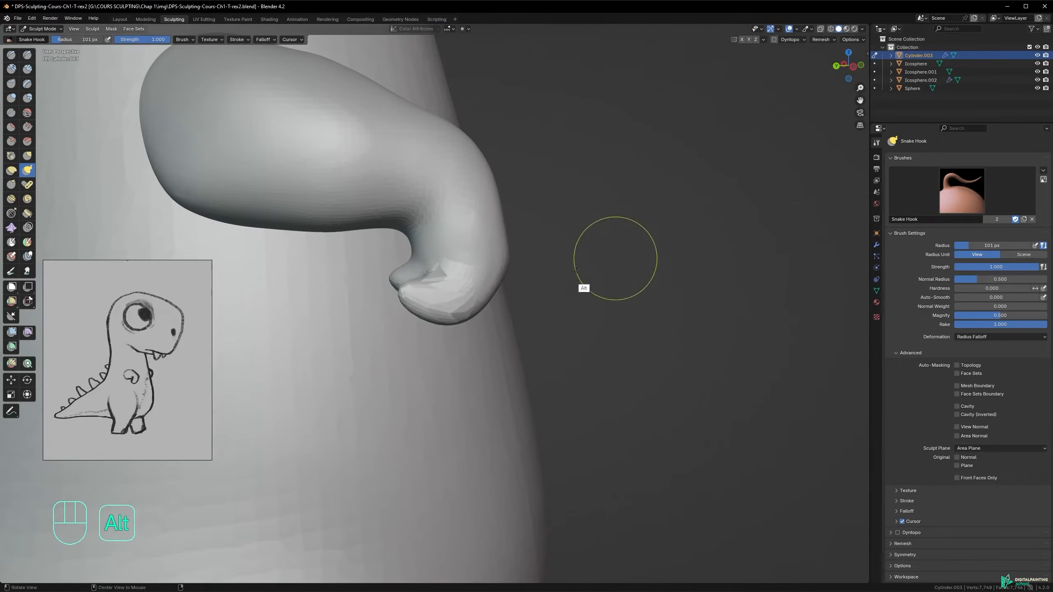
- Reduce the arm's voxel size to about 0.01 m and remesh the arm
alt+shift+middle_drag(459, 252, 512, 289)
ctrl+alt+middle_drag(499, 338, 523, 232)
alt+middle_drag(581, 386, 586, 365)
ctrl+alt+middle_drag(552, 294, 536, 399)
alt+middle_drag(513, 255, 450, 224)
ctrl+alt+middle_drag(498, 258, 497, 319)
key(r)
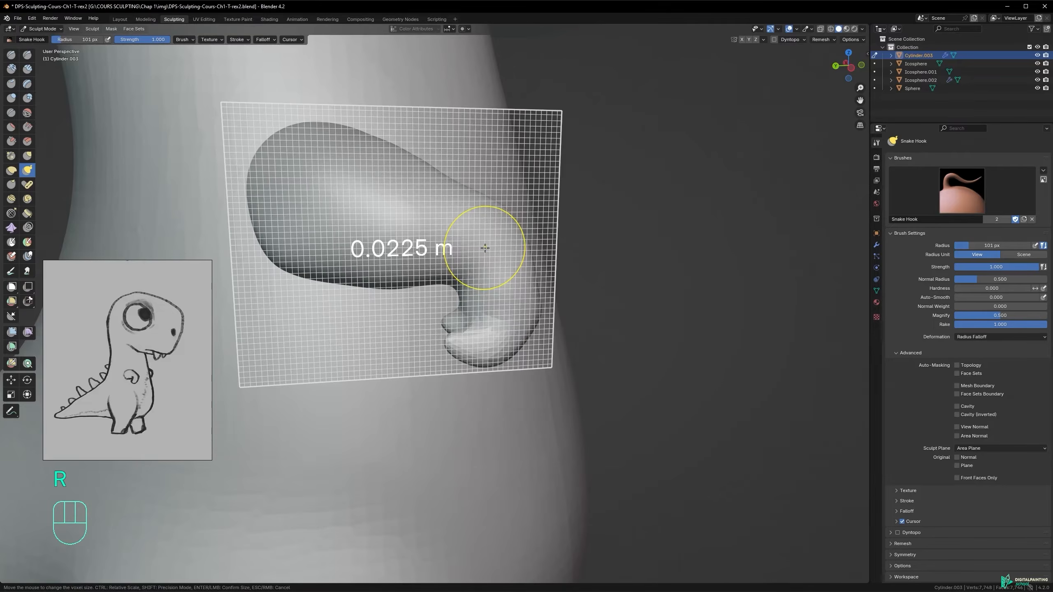
click(484, 247)
key(r)
shift+click(483, 234)
key(r)
shift+click(524, 236)
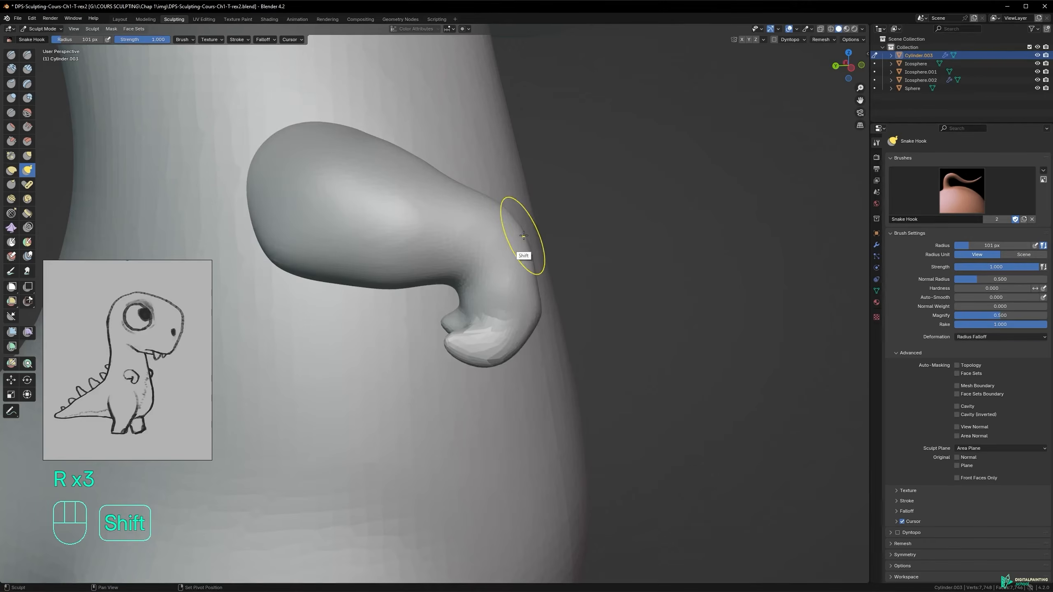
click(822, 39)
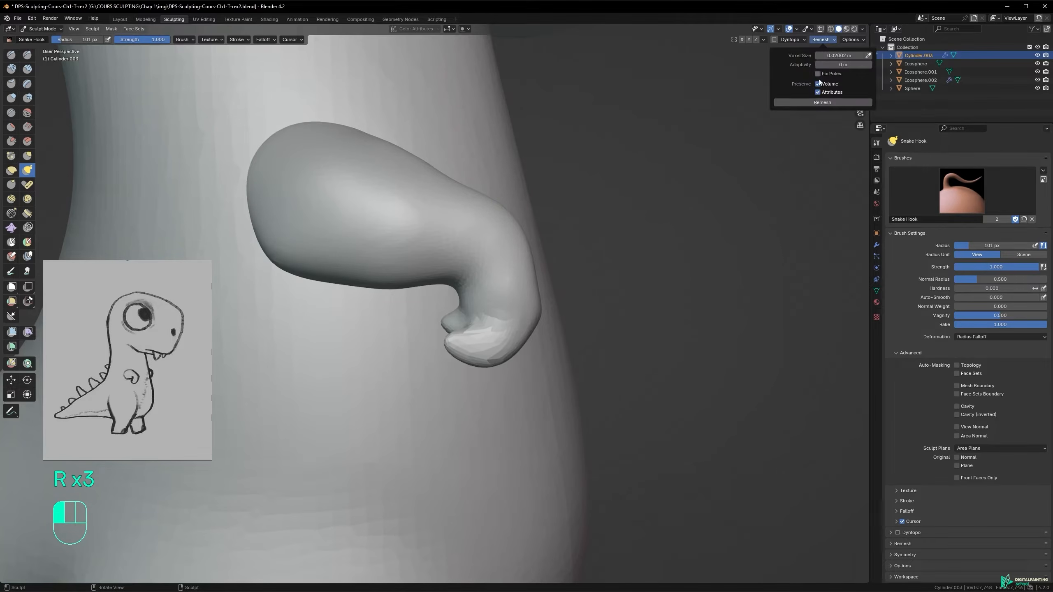
click(808, 102)
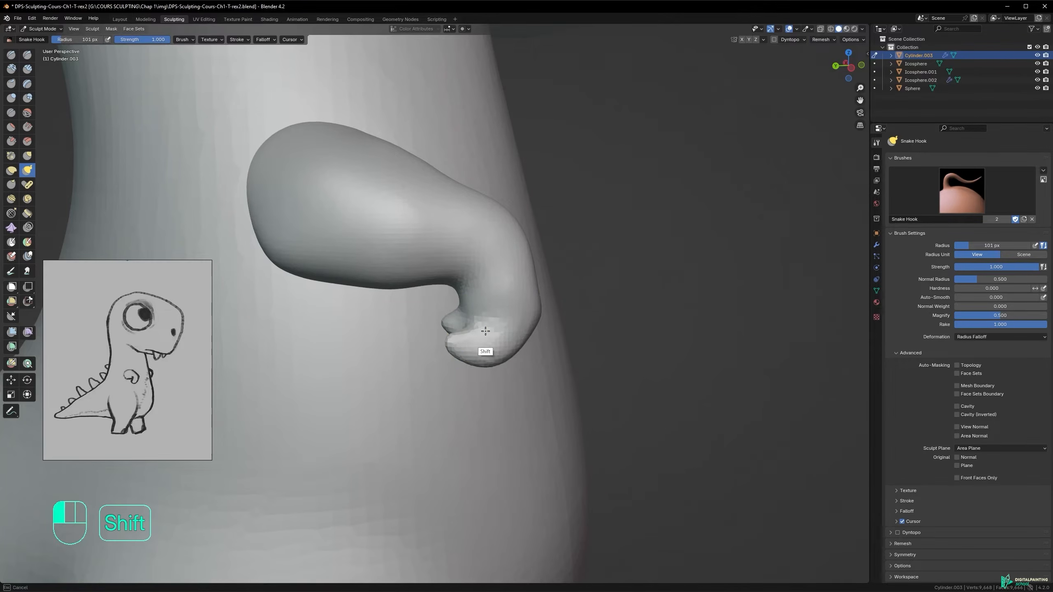
- Pull the two small fingers further out of the hand and curl them toward the forearm with the Snake Hook brush at a 101 px radius
mouse_move(455, 214)
alt+middle_down()
mouse_move(447, 240)
mouse_move(560, 259)
mouse_move(493, 288)
mouse_move(498, 275)
alt+middle_up()
scroll(465, 305, up, 2)
key(ctrl+z)
mouse_move(458, 315)
alt+middle_down()
mouse_move(477, 296)
mouse_move(464, 365)
mouse_move(477, 388)
mouse_move(543, 365)
mouse_move(537, 340)
mouse_move(463, 380)
mouse_move(488, 326)
alt+middle_up()
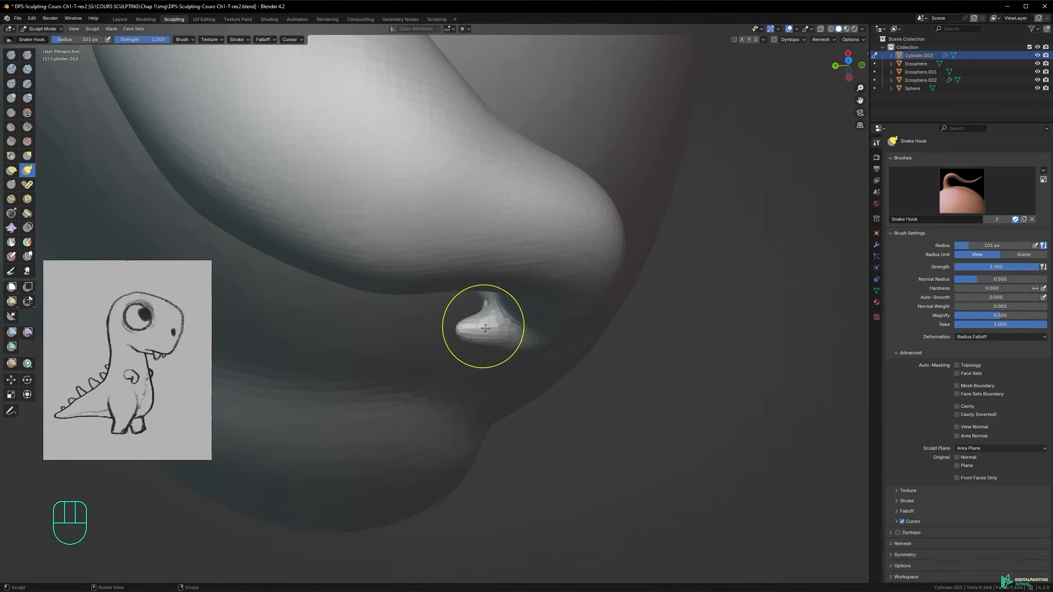
mouse_move(471, 320)
alt+middle_down()
mouse_move(492, 275)
mouse_move(473, 343)
alt+middle_up()
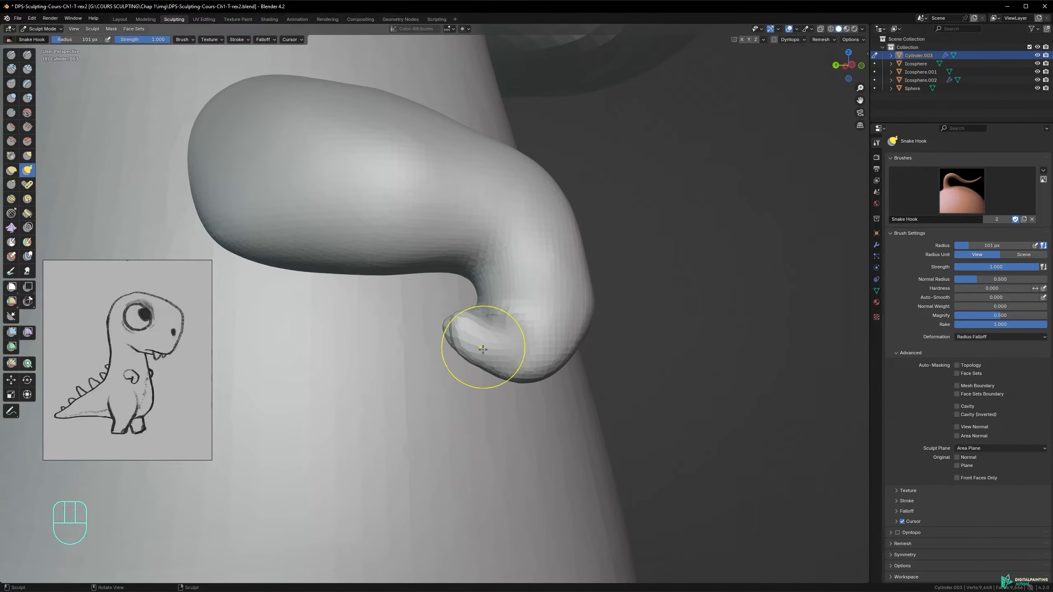
alt+middle_drag(463, 312, 435, 318)
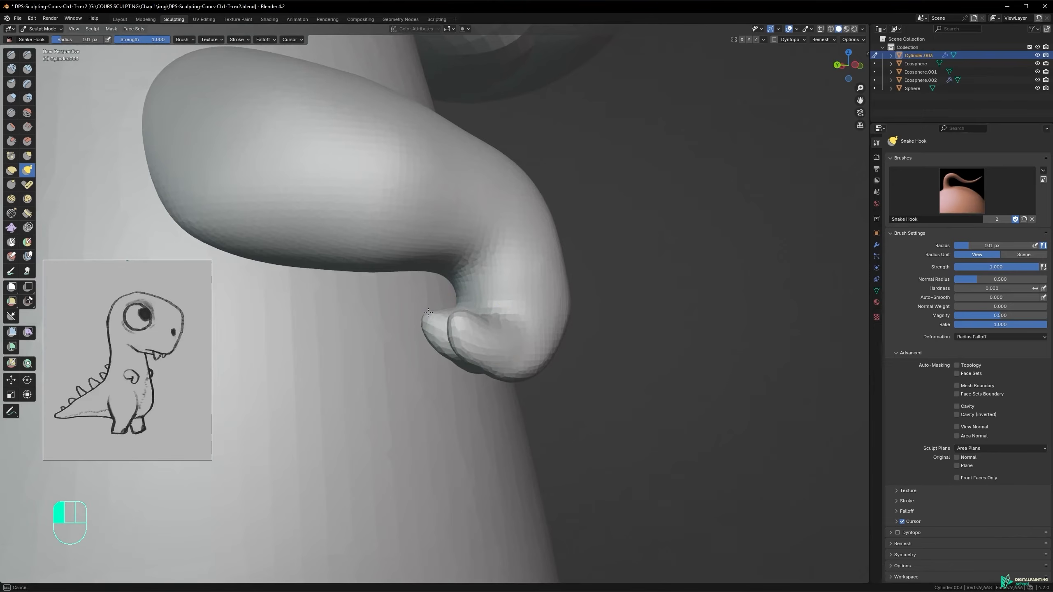
ctrl+alt+drag(478, 320, 468, 423)
alt+drag(392, 325, 475, 339)
mouse_move(482, 299)
alt+mouse_down()
mouse_move(423, 301)
mouse_move(454, 266)
mouse_move(509, 310)
mouse_move(470, 281)
mouse_move(482, 287)
mouse_move(449, 299)
mouse_move(486, 298)
mouse_move(464, 278)
mouse_move(482, 284)
mouse_move(446, 330)
mouse_move(429, 303)
mouse_move(443, 319)
alt+mouse_up()
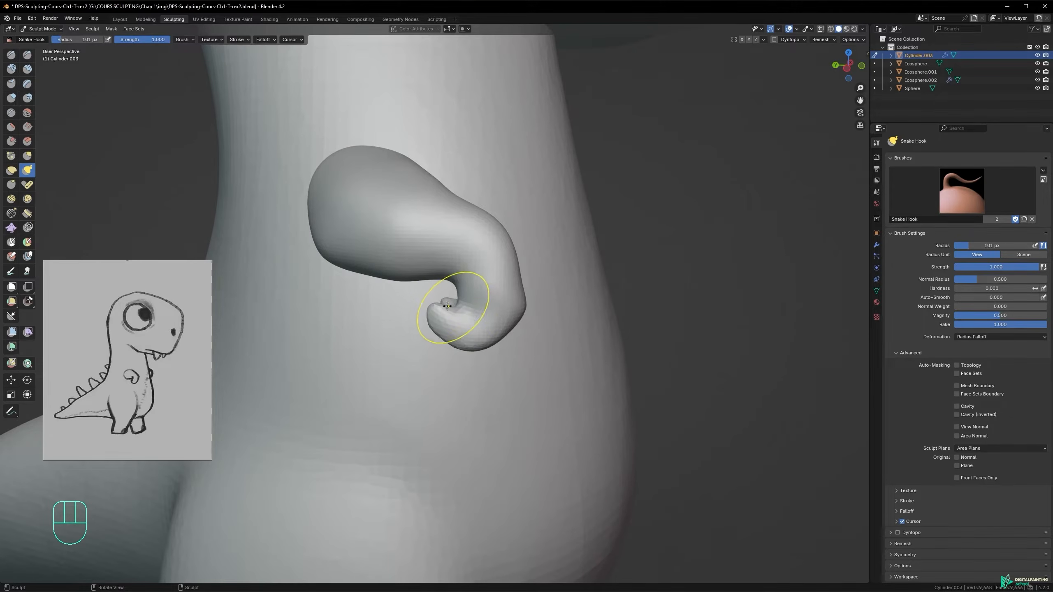
alt+middle_drag(483, 285, 503, 270)
key(ctrl+z)
mouse_move(482, 303)
alt+middle_down()
mouse_move(496, 296)
mouse_move(545, 330)
mouse_move(530, 299)
mouse_move(433, 331)
mouse_move(446, 317)
alt+middle_up()
- Build up the palm below the gap between the two fingers with the Clay Strips brush at a 36 px radius
key(space)
click(423, 167)
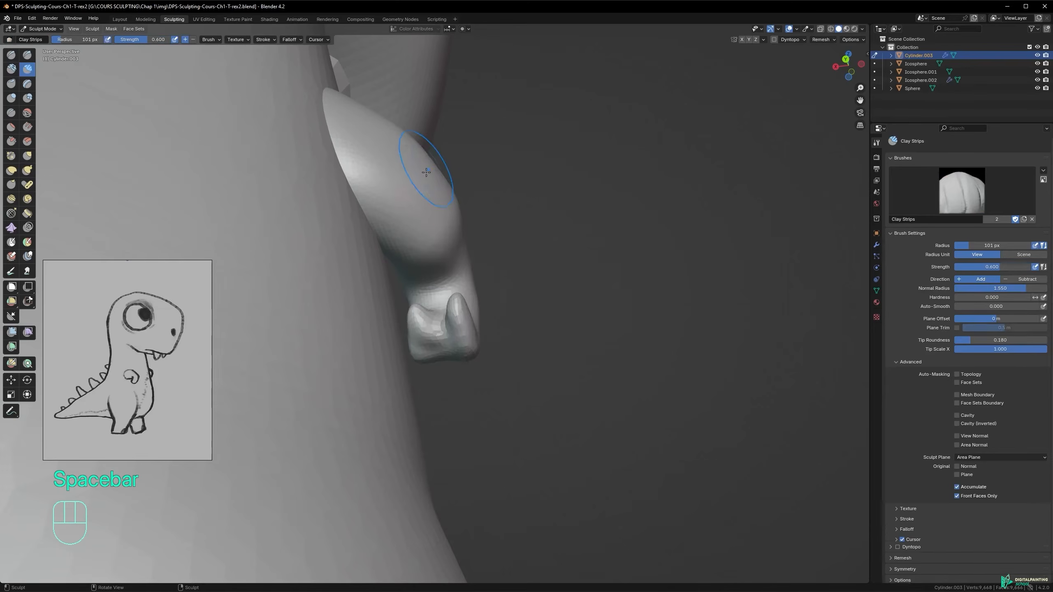
key(f)
click(416, 331)
ctrl+alt+middle_drag(416, 331, 424, 309)
drag(416, 366, 415, 367)
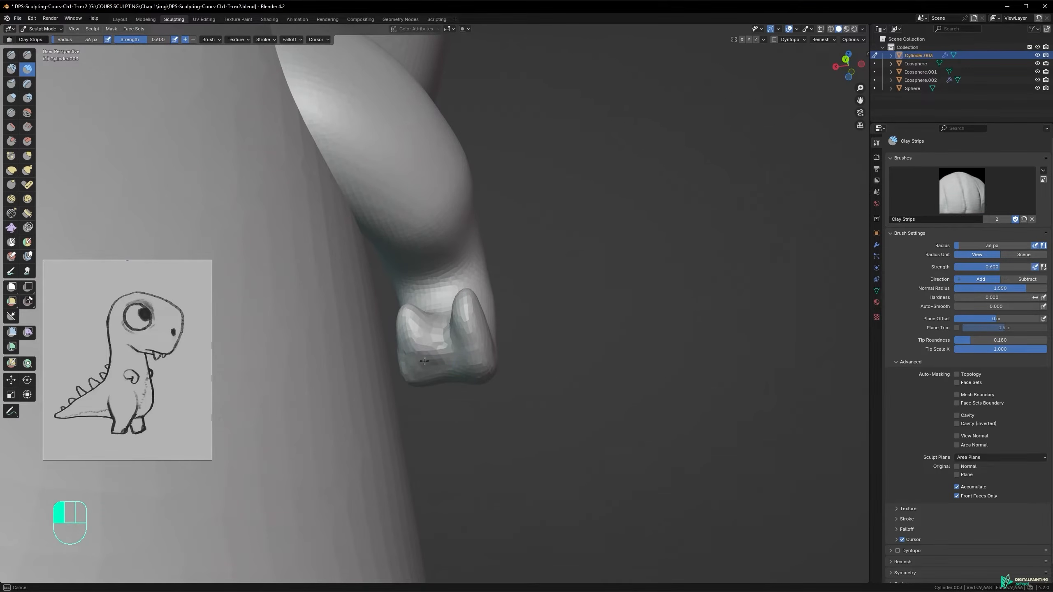
alt+middle_drag(440, 334, 440, 332)
- Carve the separation between the two fingers with the Crease brush at a 36 px radius
key(space)
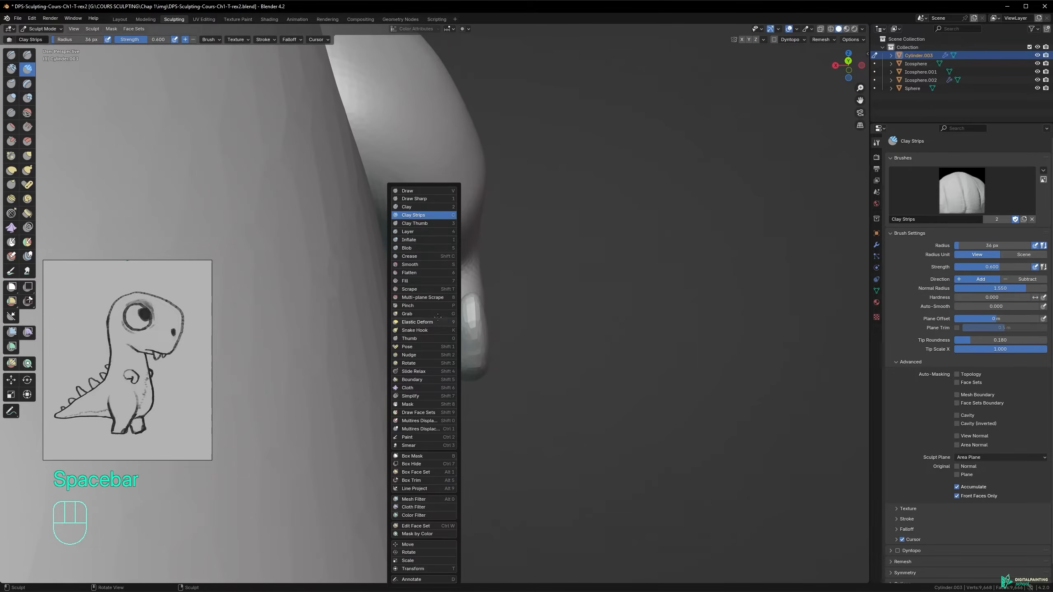
click(413, 256)
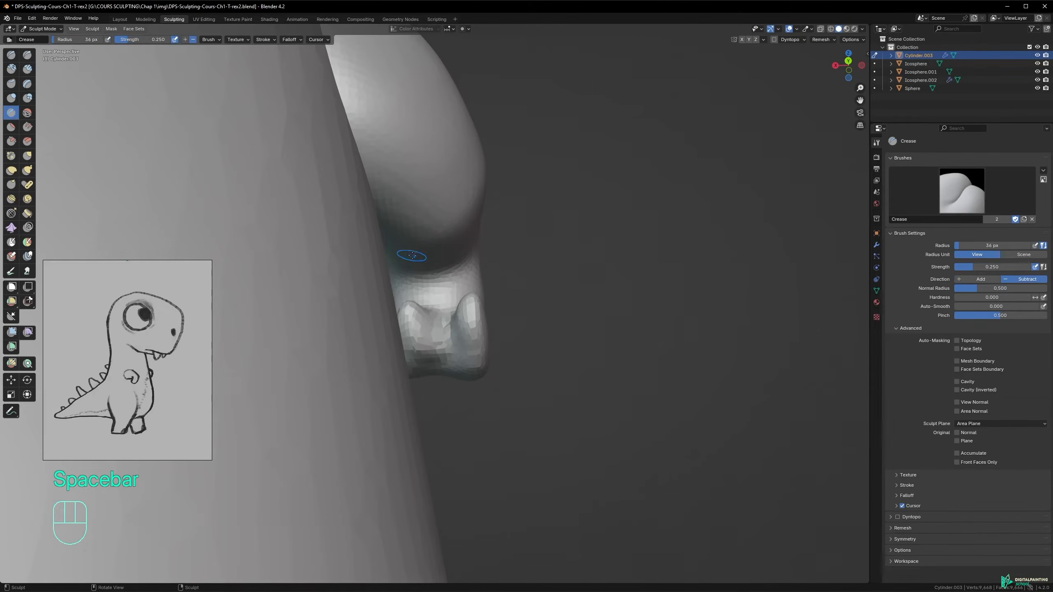
alt+middle_drag(442, 339, 432, 376)
key(ctrl+z)
key(ctrl+shift+z)
mouse_move(458, 330)
alt+middle_down()
mouse_move(451, 318)
mouse_move(445, 328)
mouse_move(449, 313)
mouse_move(440, 364)
mouse_move(473, 328)
alt+middle_up()
- Remesh the arm with a finer voxel size and smooth the fingers and palm at a 100 px radius
key(r)
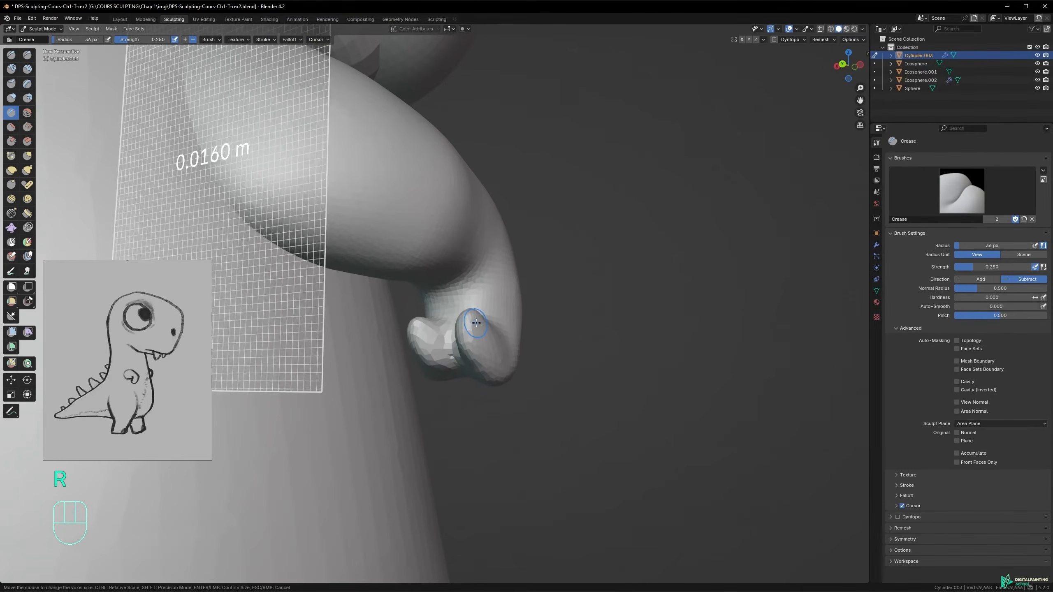
click(481, 320)
key(ctrl+r)
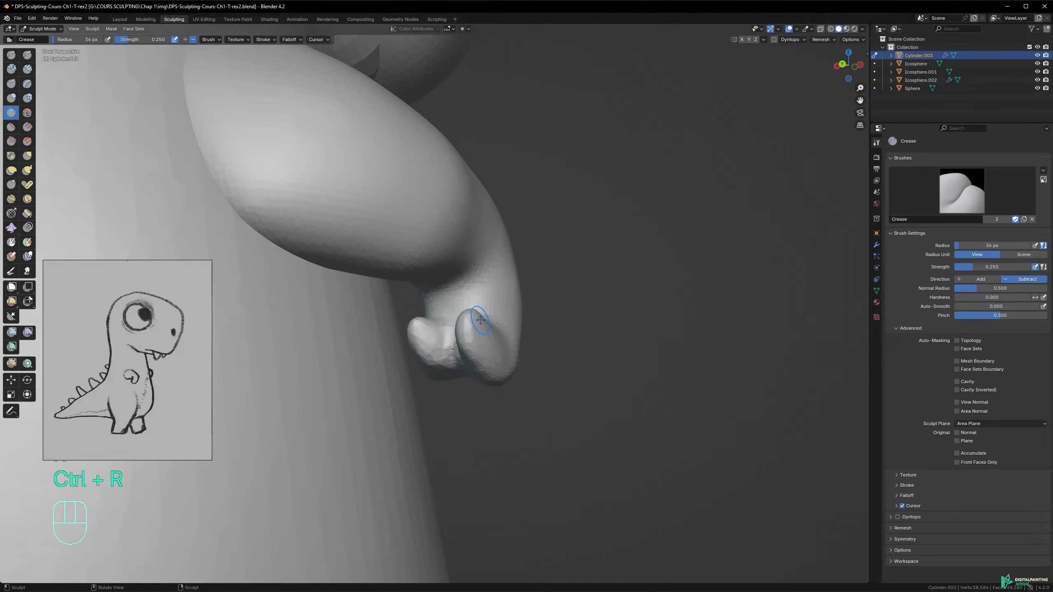
key(f)
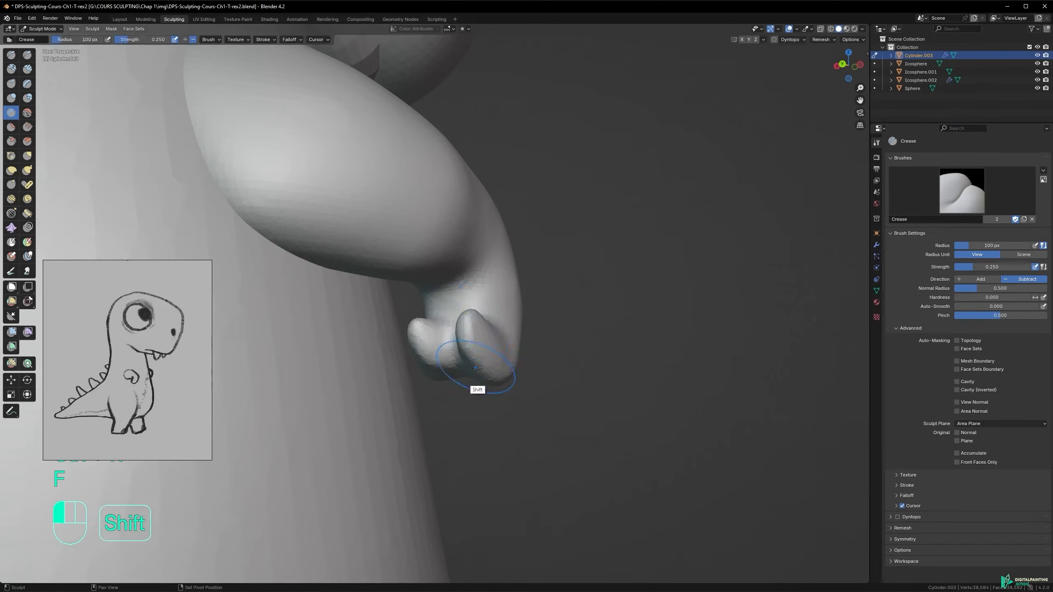
mouse_move(462, 326)
alt+mouse_down()
mouse_move(490, 325)
mouse_move(417, 347)
alt+mouse_up()
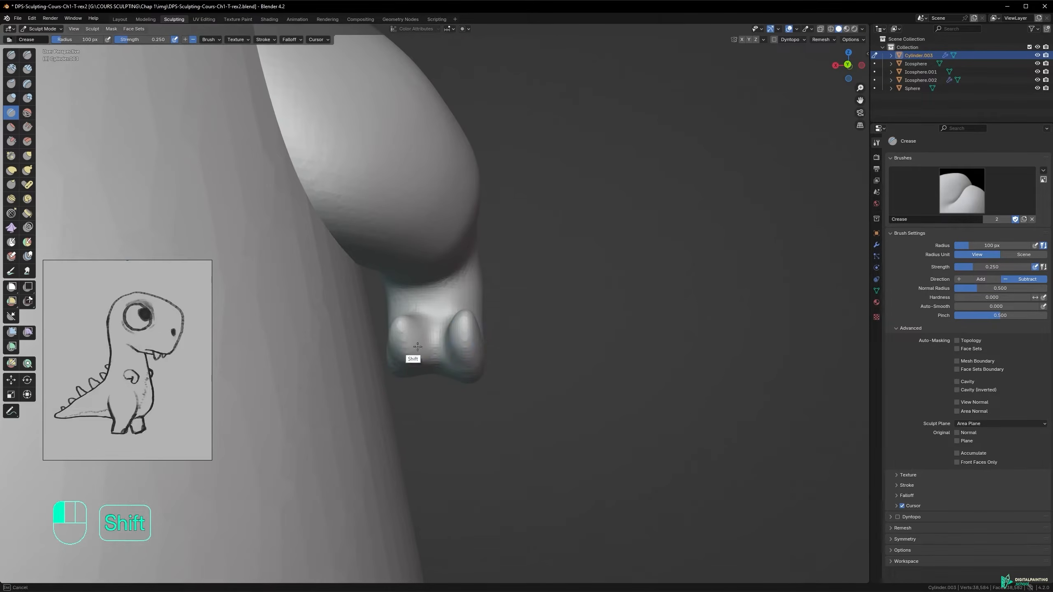
alt+middle_drag(466, 320, 447, 293)
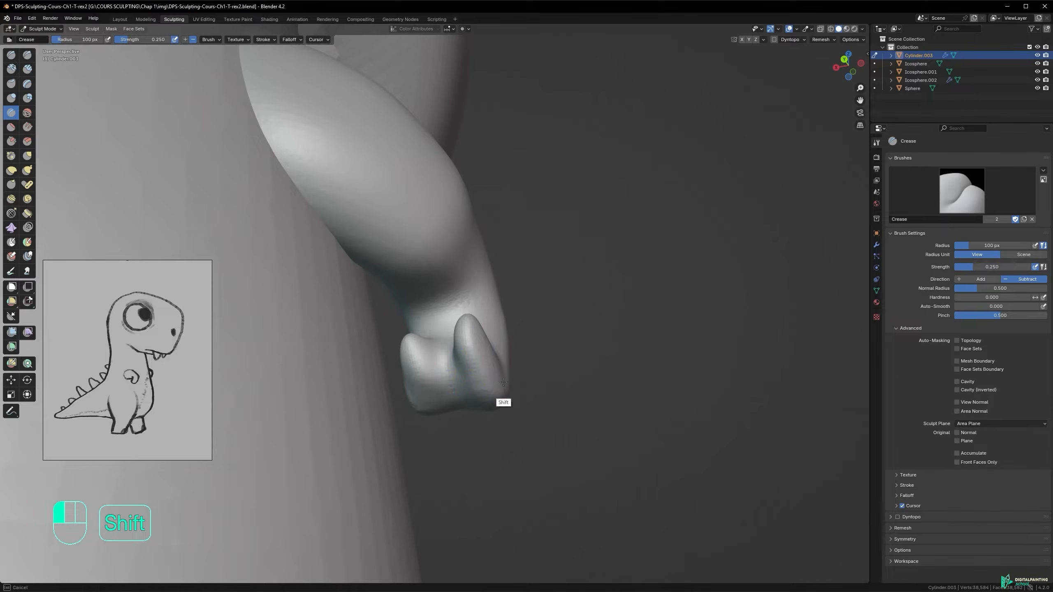
- Refine the gap between the fingers using the Crease brush at a 100 px radius, smoothing the palm and the fingers' bases
key(space)
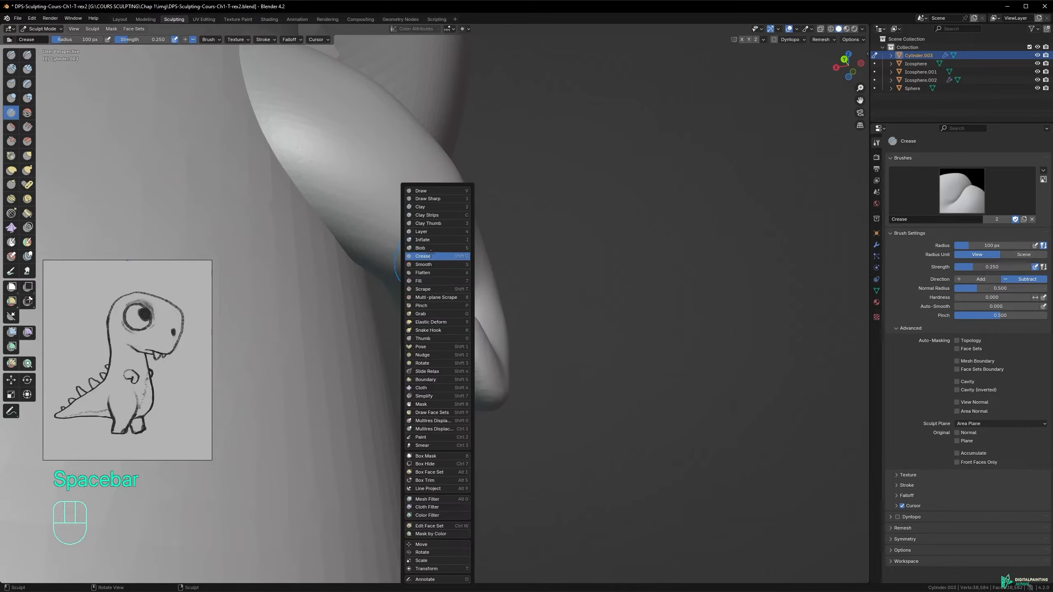
click(437, 256)
mouse_move(423, 266)
alt+mouse_down()
mouse_move(464, 374)
mouse_move(446, 365)
alt+mouse_up()
mouse_move(442, 344)
alt+middle_down()
mouse_move(409, 328)
mouse_move(403, 343)
mouse_move(452, 332)
mouse_move(410, 311)
mouse_move(402, 351)
mouse_move(461, 308)
mouse_move(459, 332)
alt+middle_up()
key(ctrl+z)
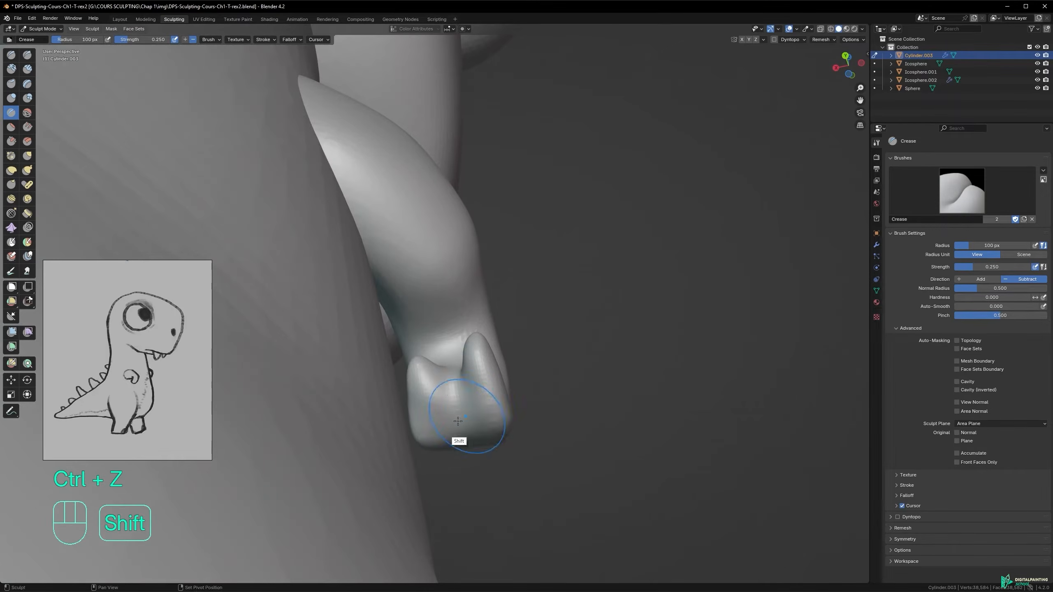
mouse_move(470, 433)
alt+middle_down()
mouse_move(431, 407)
mouse_move(483, 430)
mouse_move(448, 385)
mouse_move(520, 369)
mouse_move(446, 375)
alt+middle_up()
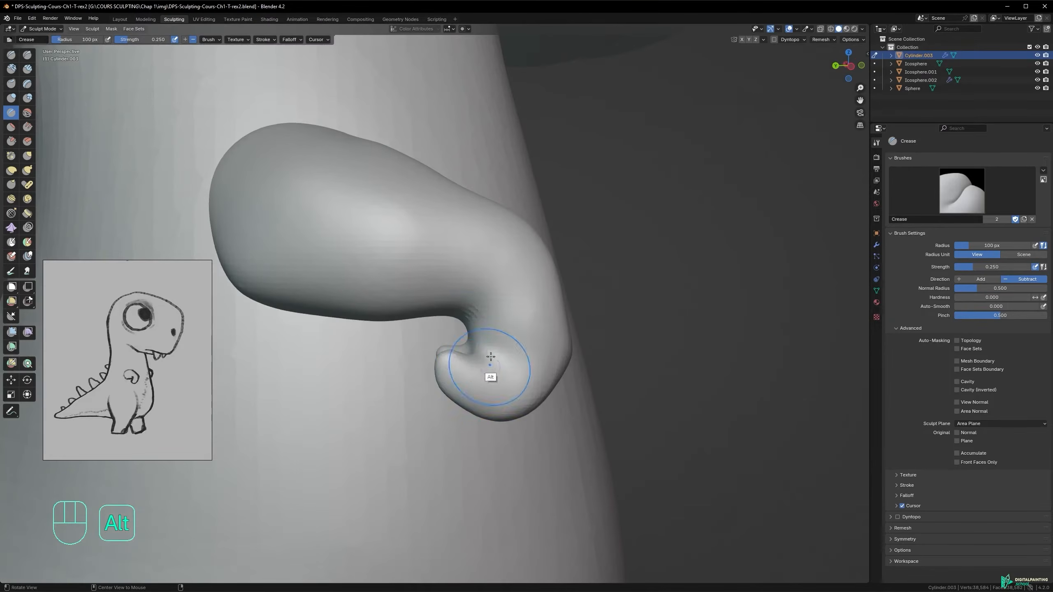
alt+middle_drag(501, 299, 462, 303)
alt+middle_drag(477, 265, 529, 258)
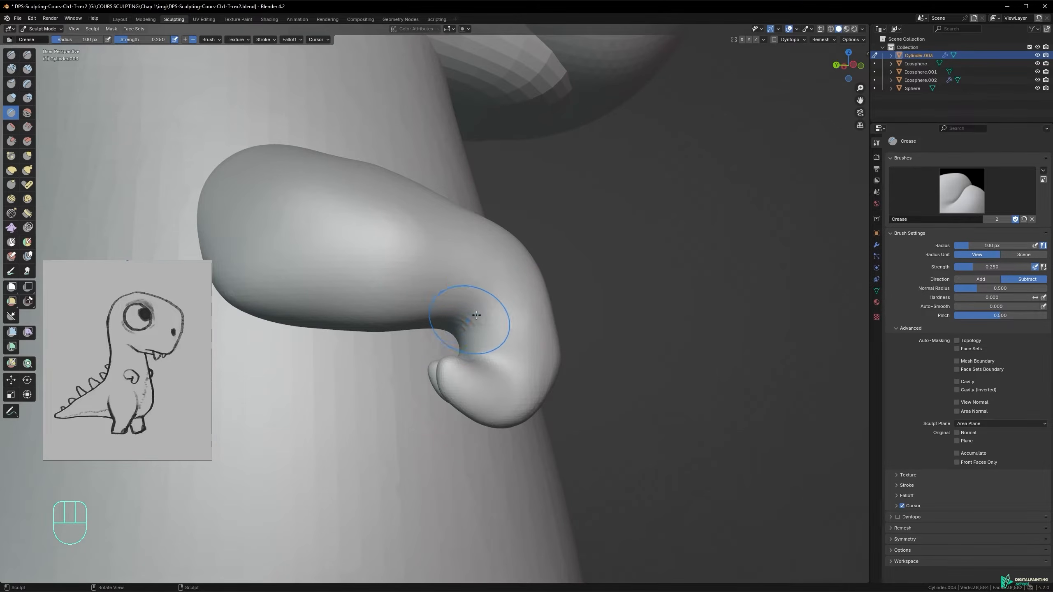
mouse_move(475, 308)
alt+middle_down()
mouse_move(435, 323)
mouse_move(461, 287)
mouse_move(492, 273)
mouse_move(475, 276)
mouse_move(459, 308)
alt+middle_up()
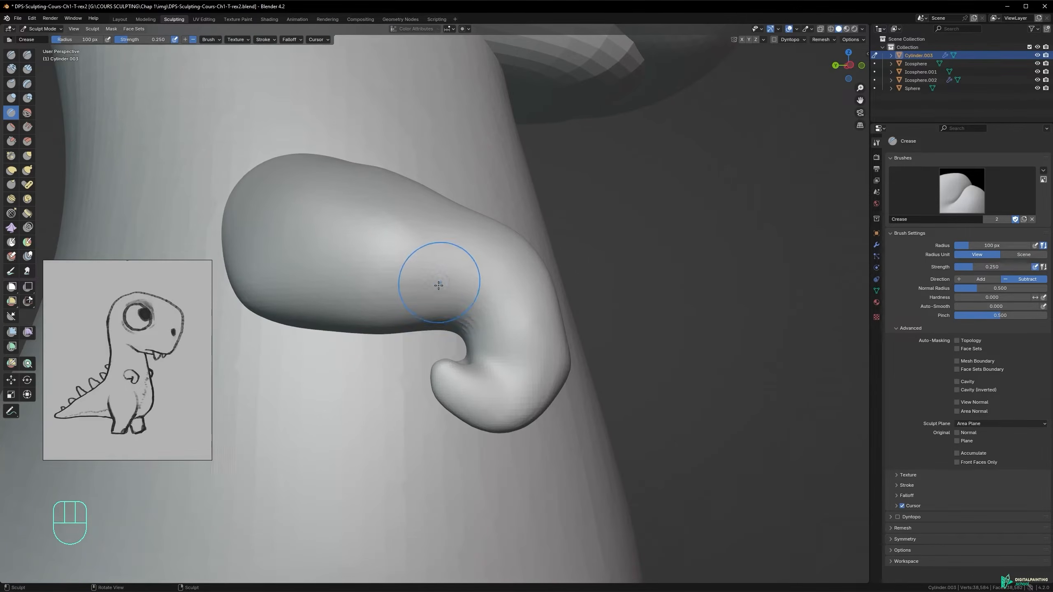
alt+middle_drag(464, 346, 482, 291)
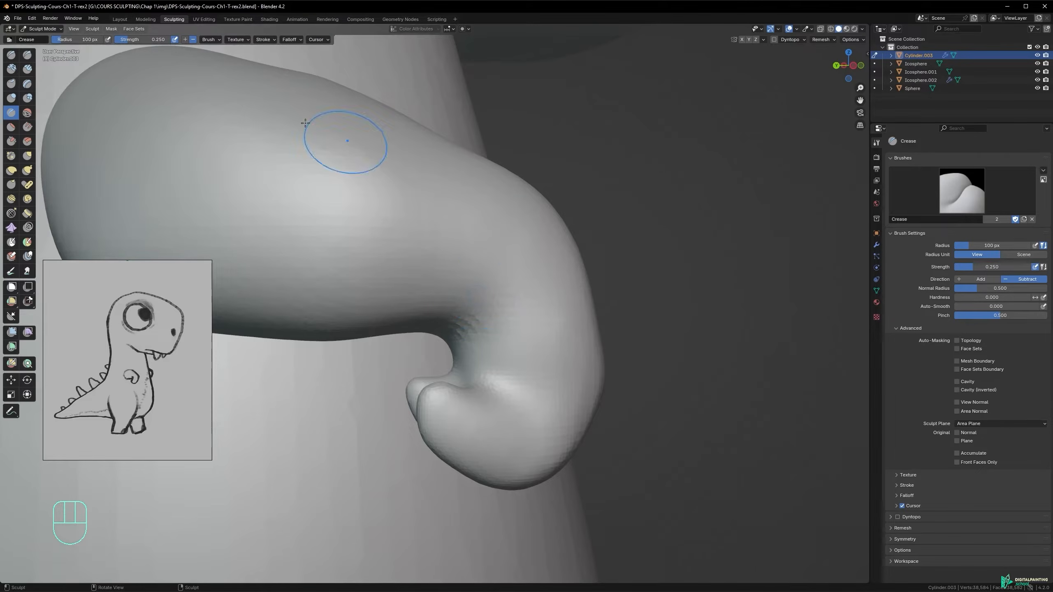
- Set the Draw brush to a 28 px radius and try adding and subtracting strokes near the elbow, undoing both
click(12, 55)
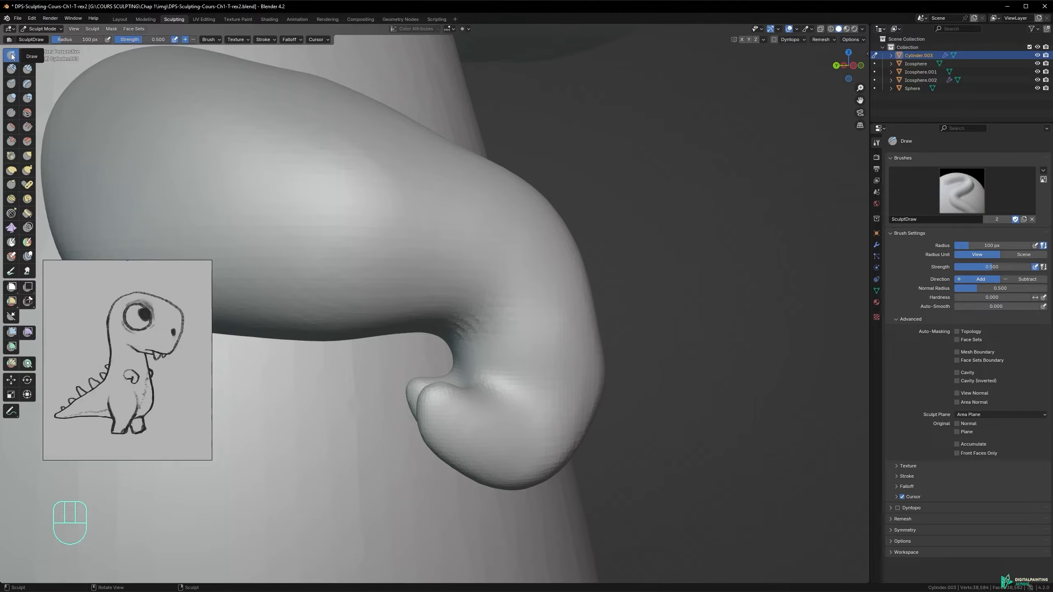
key(f)
click(442, 326)
key(f)
click(463, 326)
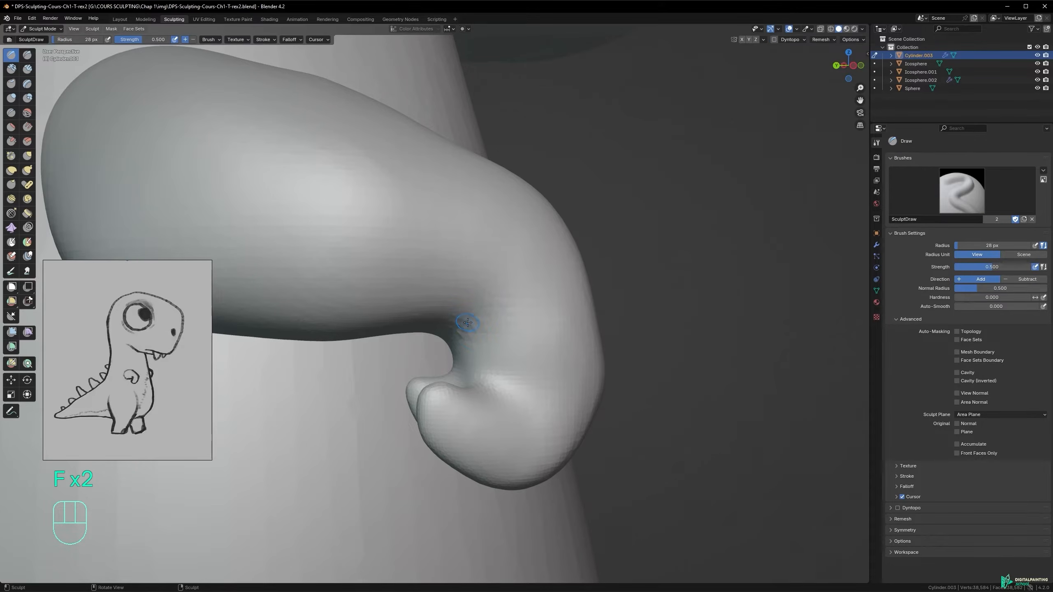
drag(454, 272, 485, 234)
key(ctrl+z)
mouse_move(470, 276)
ctrl+mouse_down()
mouse_move(447, 282)
mouse_move(465, 276)
ctrl+mouse_up()
key(ctrl+z)
- Carve a crease across the inside of the elbow with subtracting Draw strokes at a 28 px radius
ctrl+drag(471, 323, 436, 337)
middle_drag(458, 317, 526, 274)
ctrl+drag(454, 323, 397, 340)
alt+middle_drag(415, 315, 436, 302)
ctrl+drag(434, 345, 401, 340)
alt+middle_drag(401, 341, 389, 332)
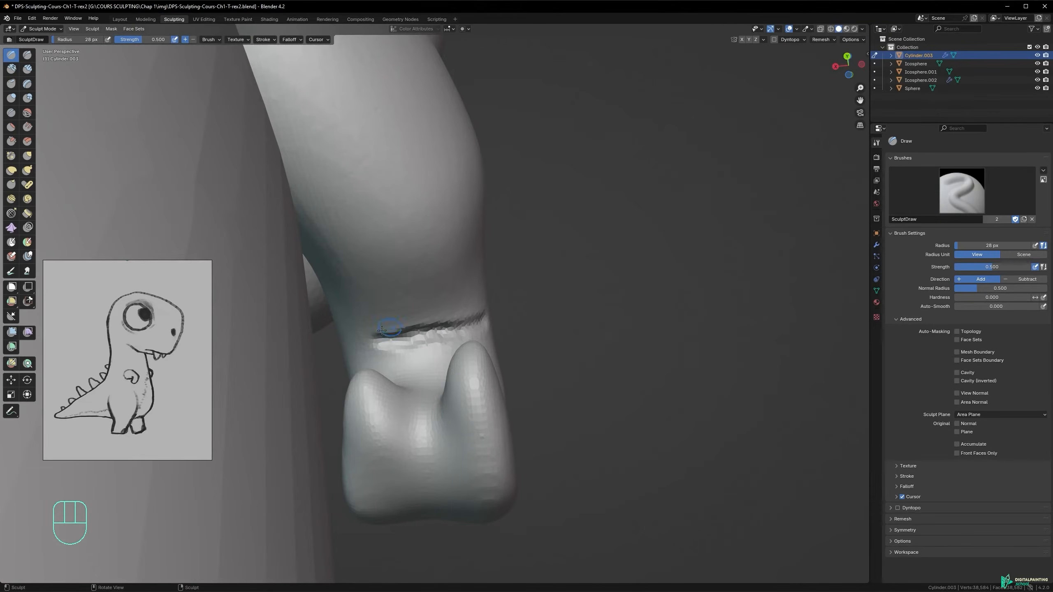
- Turn on X-ray and continue the elbow crease around the arm's torso-facing side with subtracting Draw strokes
key(alt+z)
mouse_move(383, 336)
alt+middle_down()
mouse_move(392, 348)
mouse_move(395, 328)
alt+middle_up()
shift+drag(365, 342, 360, 346)
key(ctrl+z)
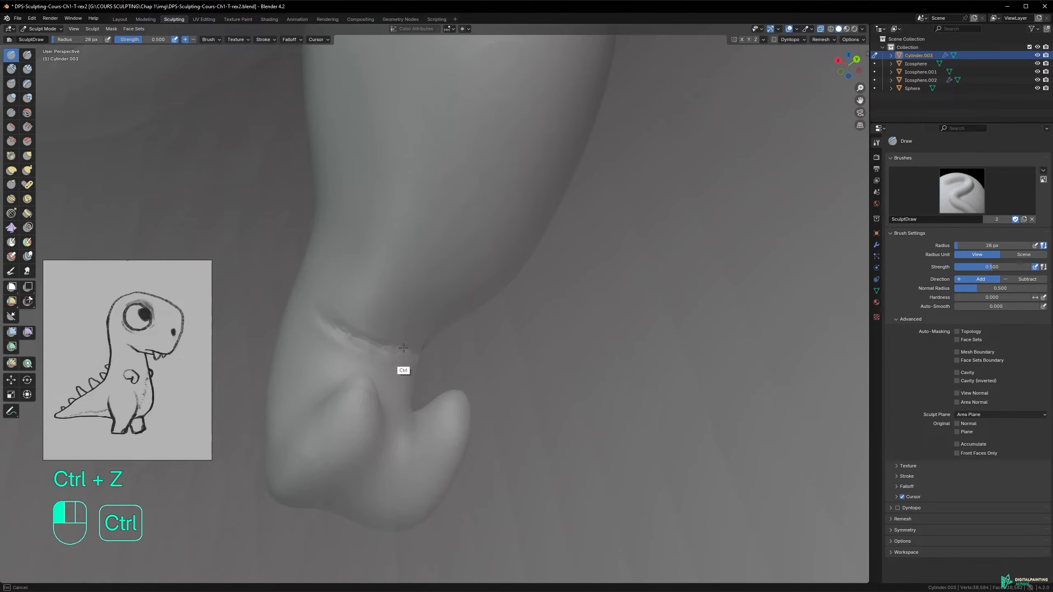
alt+middle_drag(362, 296, 412, 304)
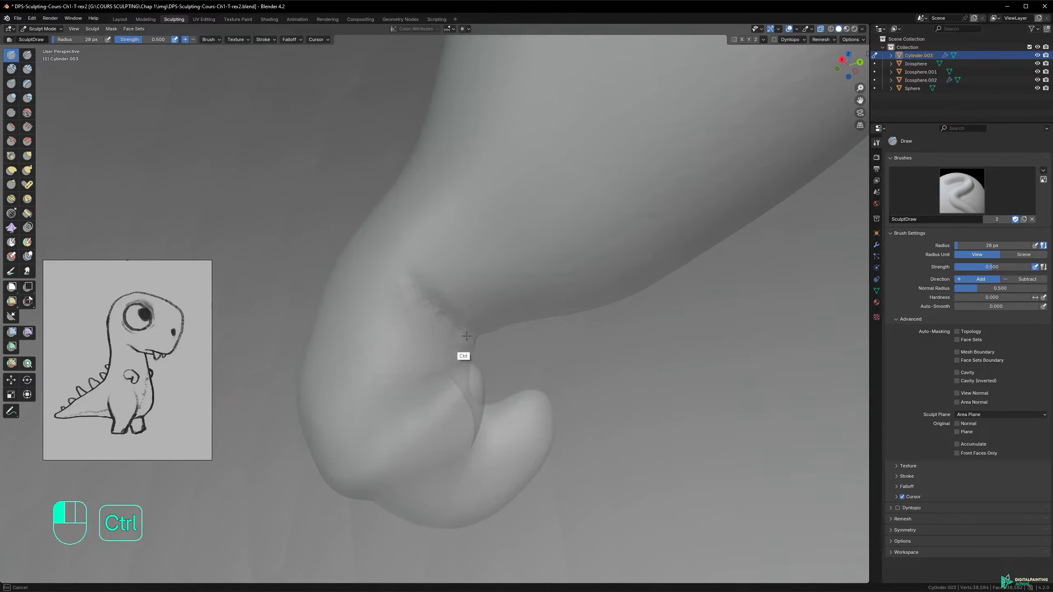
alt+middle_drag(479, 266, 589, 237)
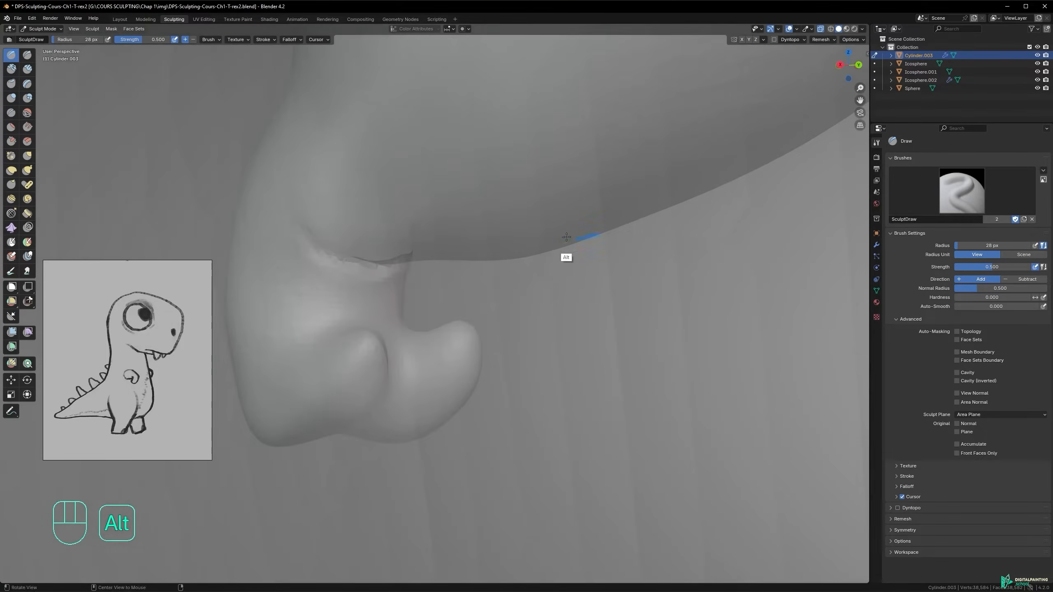
alt+shift+middle_drag(381, 207, 466, 228)
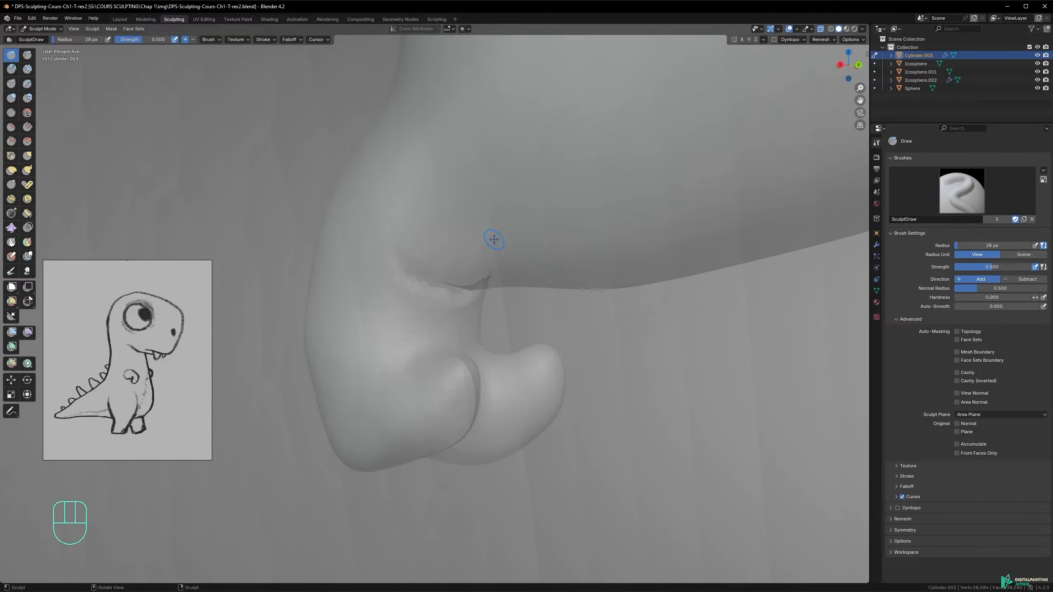
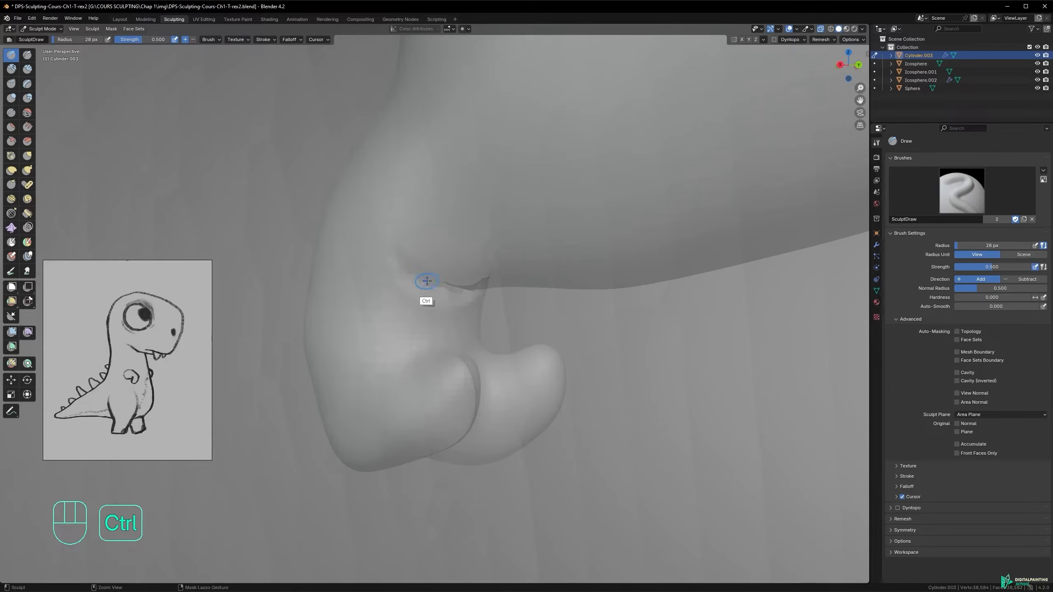
- Deepen the crease across the front of the elbow up to its outer side, and turn off X-ray
alt+middle_drag(454, 292, 604, 281)
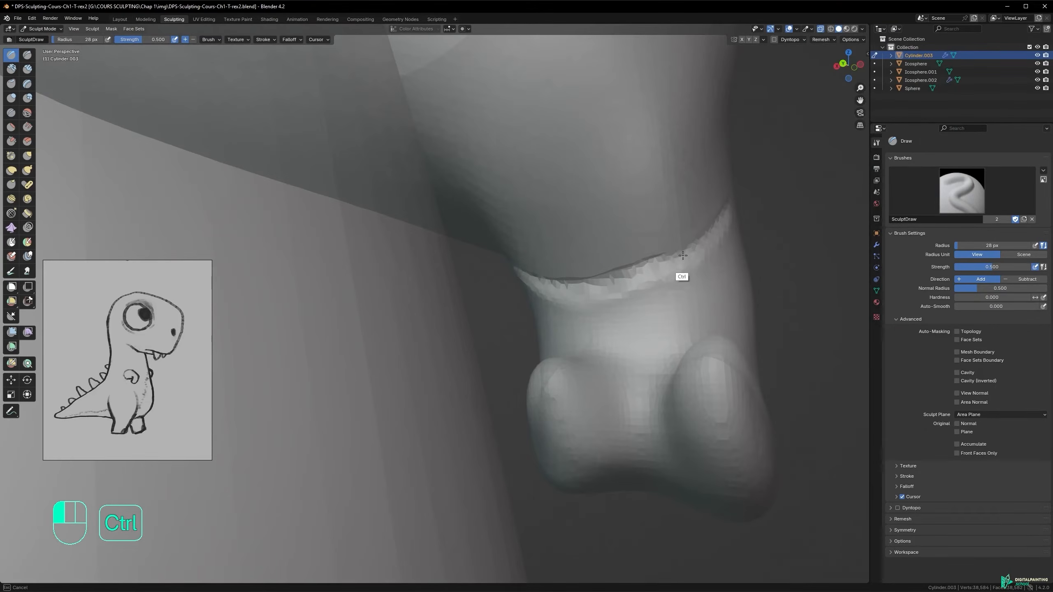
alt+middle_drag(655, 254, 734, 228)
key(alt+a)
click(731, 210)
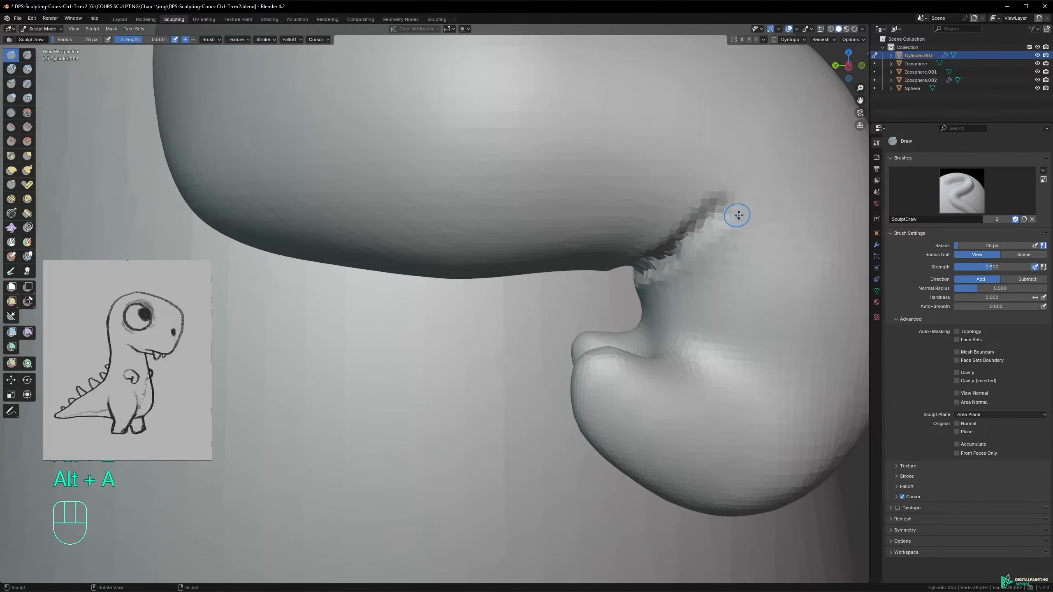
mouse_move(669, 233)
alt+shift+middle_down()
mouse_move(524, 252)
mouse_move(520, 224)
mouse_move(545, 228)
mouse_move(537, 221)
mouse_move(520, 226)
mouse_move(505, 254)
mouse_move(538, 231)
alt+shift+middle_up()
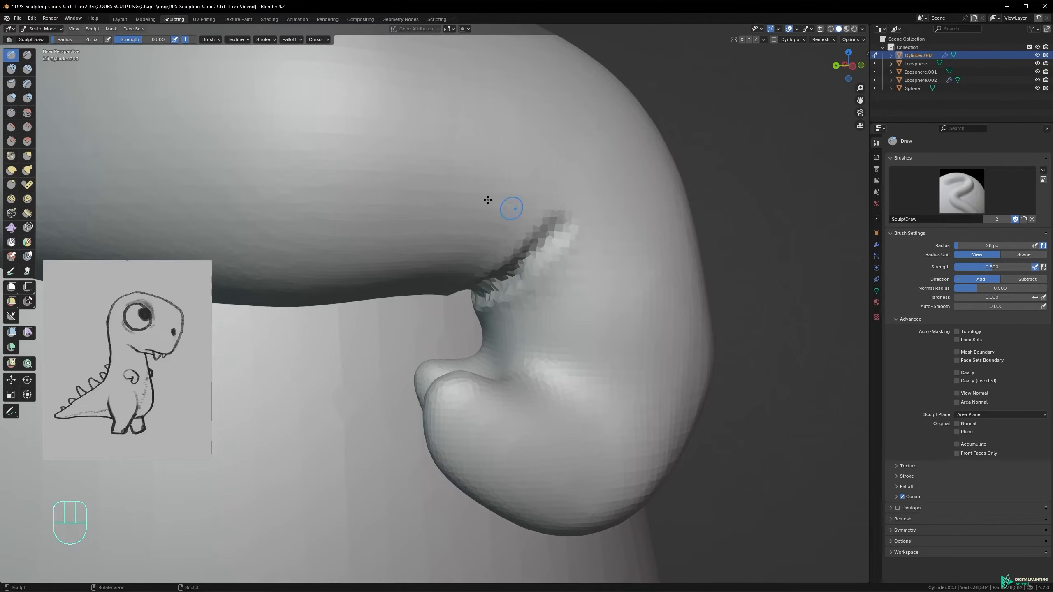
- Tighten the elbow crease along its length with the Pinch brush at a 264 px radius
click(11, 156)
key(f)
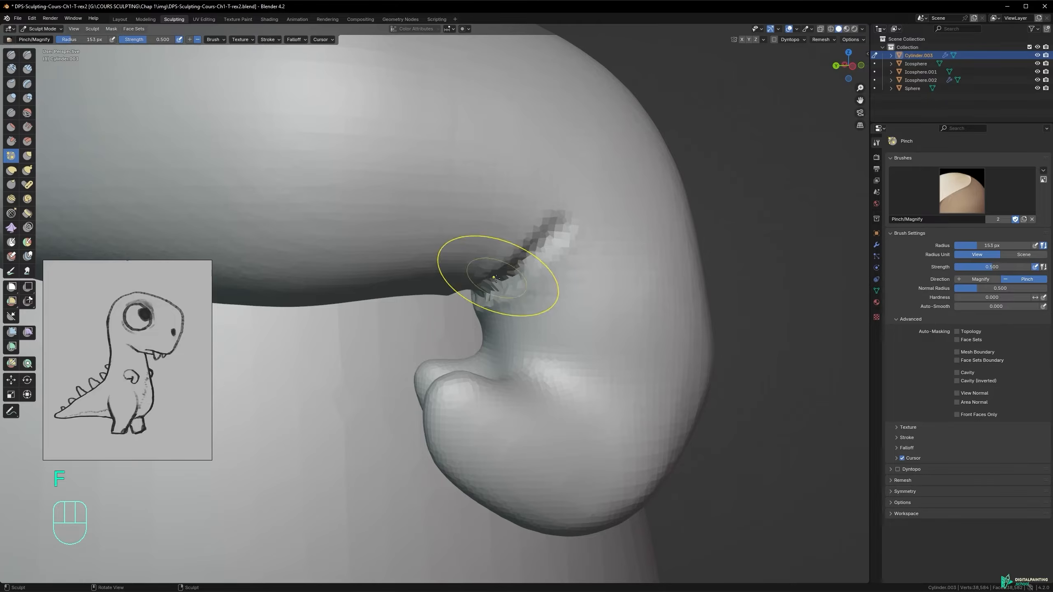
key(ctrl+z)
key(f)
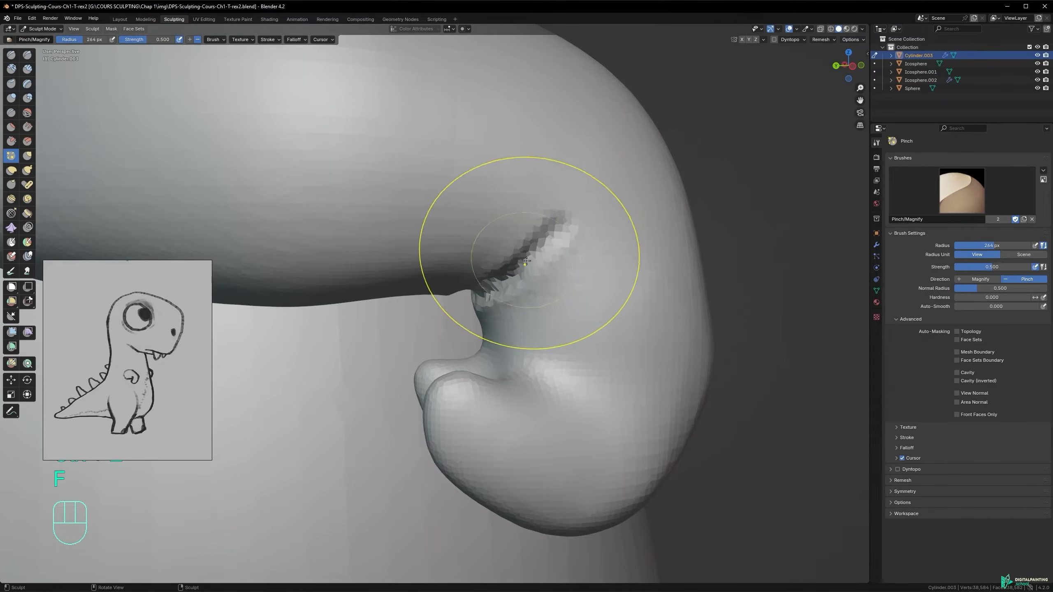
drag(554, 230, 537, 238)
mouse_move(514, 287)
alt+middle_down()
mouse_move(539, 281)
mouse_move(541, 261)
alt+middle_up()
drag(446, 303, 442, 316)
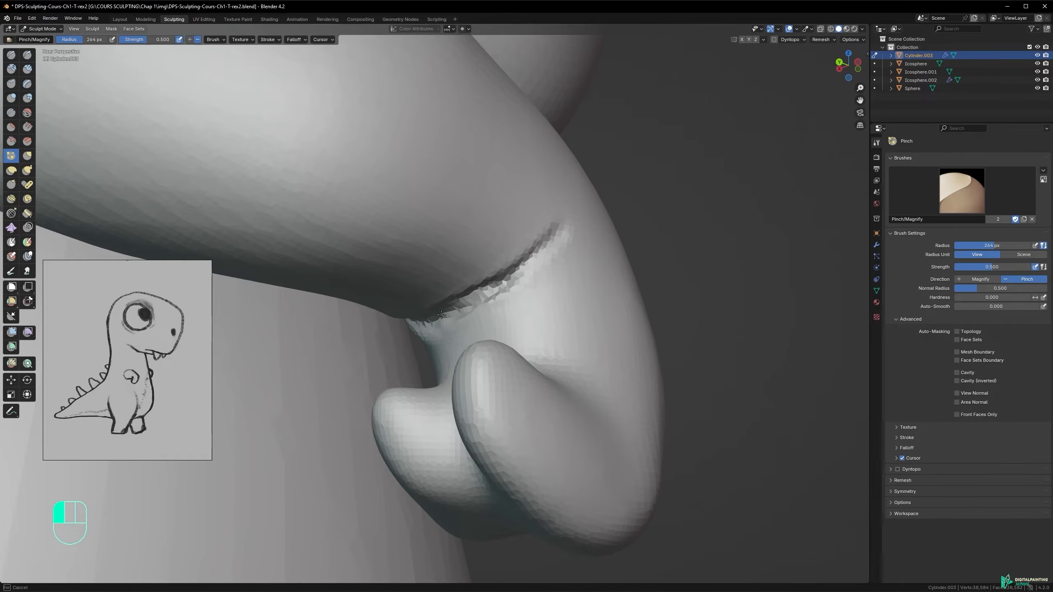
drag(520, 266, 519, 268)
- Reduce the Pinch brush radius to 175 px and undo the last two pinch strokes on the elbow crease
mouse_move(518, 267)
alt+middle_down()
mouse_move(501, 299)
mouse_move(515, 291)
alt+middle_up()
key(ctrl+z)
key(ctrl+z)
key(ctrl+shift+z)
key(ctrl+shift+z)
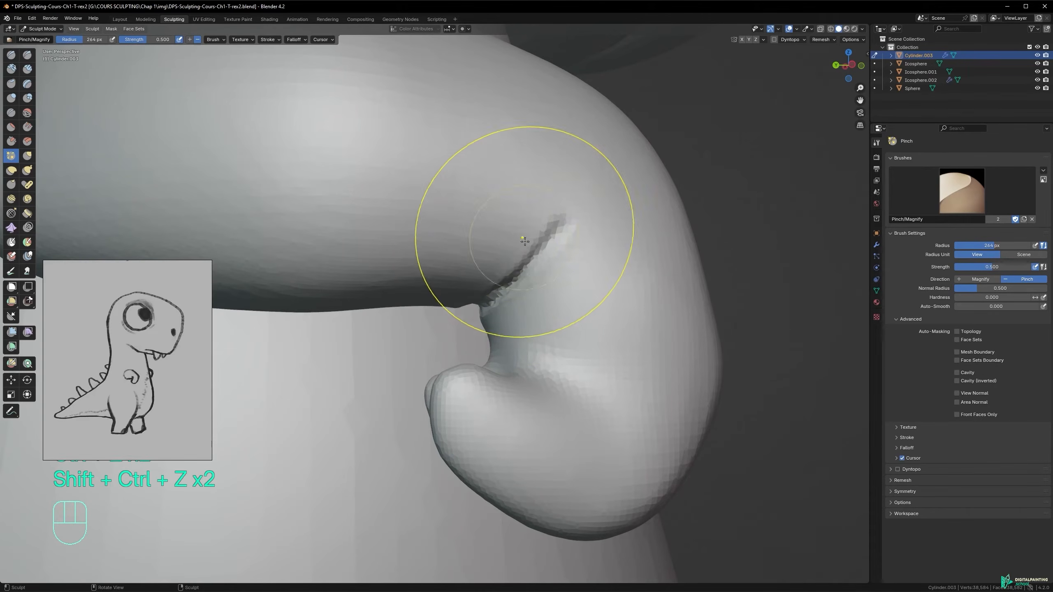
key(f)
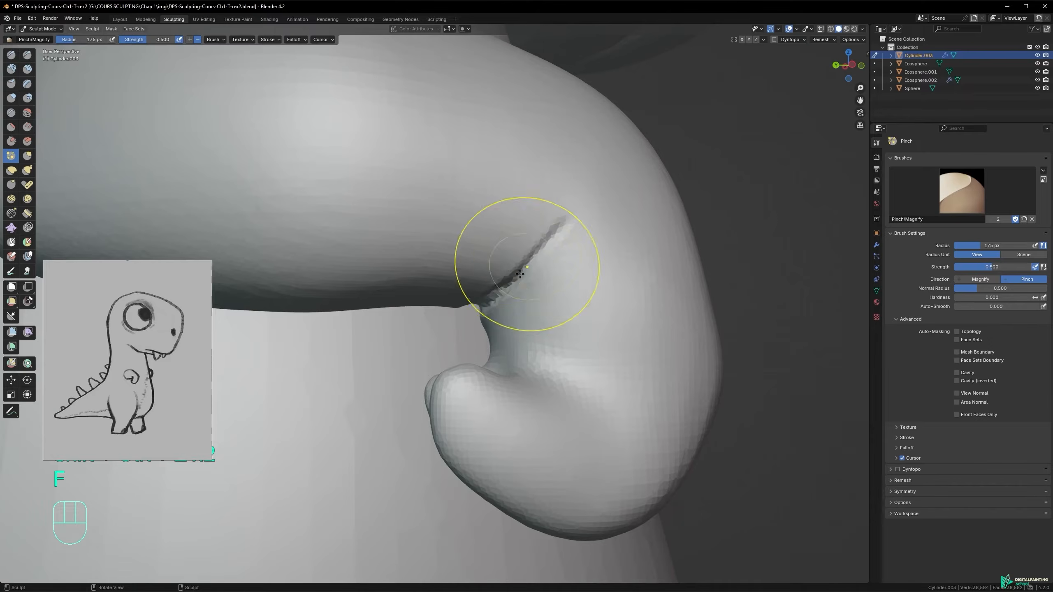
key(ctrl+z)
key(ctrl+z)
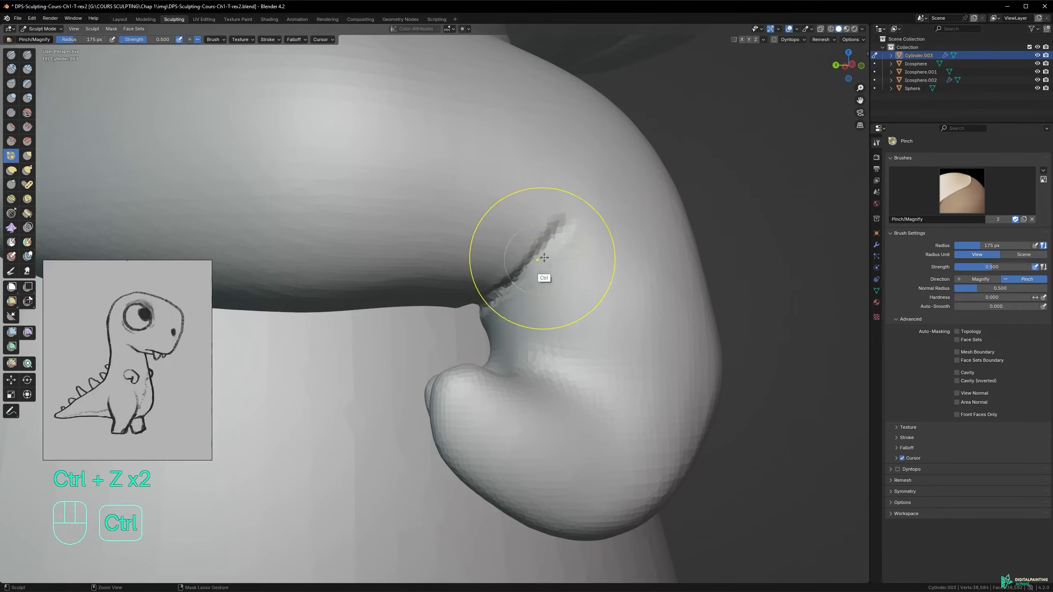
- Tighten the elbow crease around its front and torso-facing side with Pinch strokes at a 175 px radius, using X-ray temporarily
drag(516, 281, 498, 295)
alt+middle_drag(509, 299, 574, 278)
drag(380, 296, 400, 298)
click(397, 300)
mouse_move(396, 301)
alt+middle_down()
mouse_move(418, 323)
mouse_move(428, 308)
alt+middle_up()
key(alt+z)
drag(377, 304, 403, 309)
alt+middle_drag(477, 332, 529, 302)
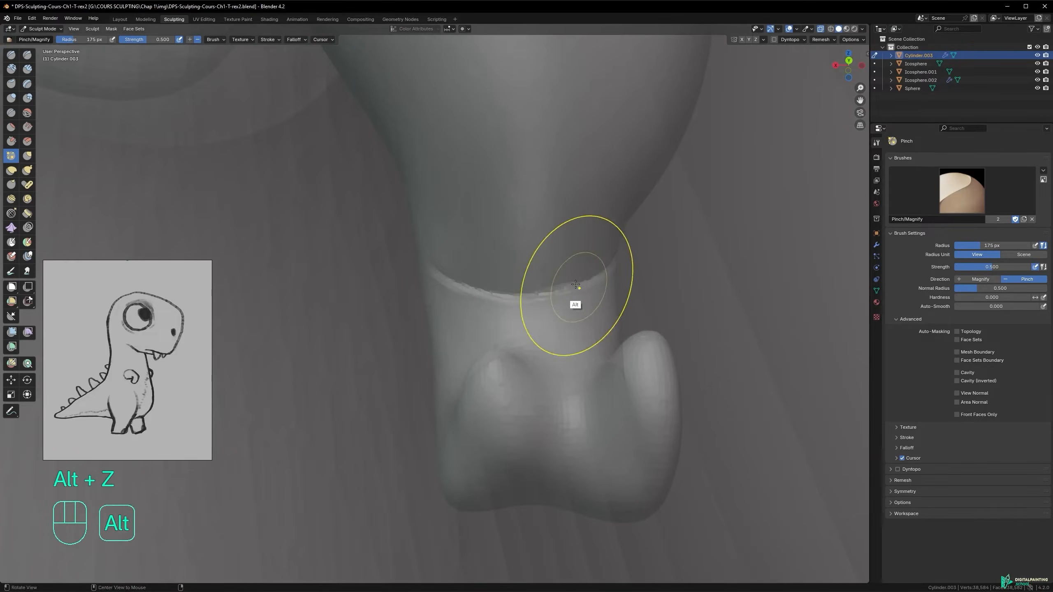
alt+drag(576, 285, 503, 303)
alt+shift+drag(703, 224, 548, 292)
key(alt+z)
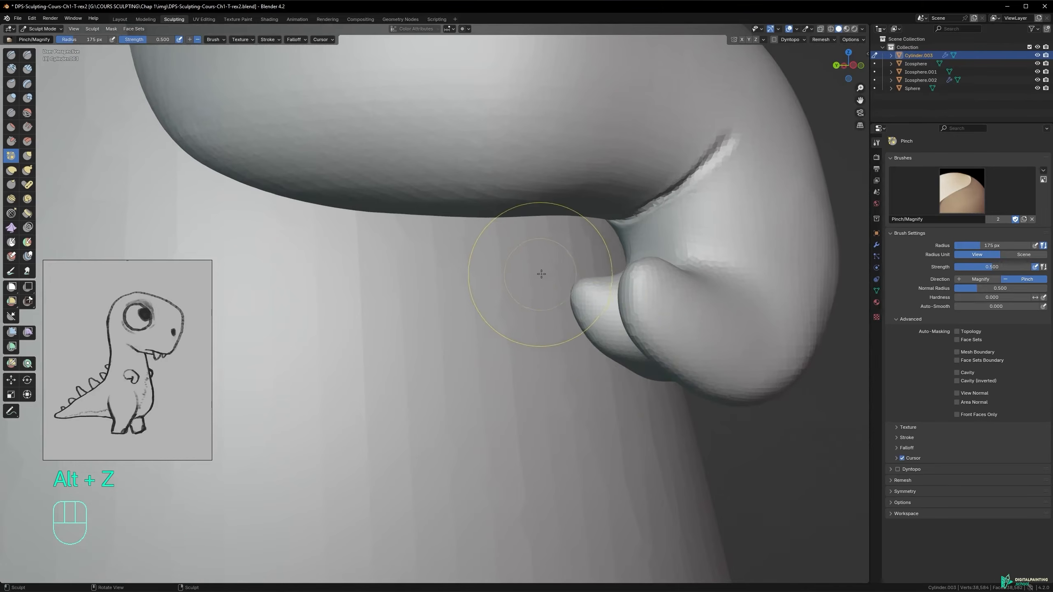
- Set the Pinch brush radius to 138 px and smooth the jagged outer half of the elbow crease
mouse_move(532, 277)
ctrl+alt+middle_down()
mouse_move(538, 367)
mouse_move(529, 306)
mouse_move(520, 414)
mouse_move(521, 261)
mouse_move(496, 422)
mouse_move(512, 270)
mouse_move(496, 413)
mouse_move(505, 292)
mouse_move(498, 384)
ctrl+alt+middle_up()
mouse_move(538, 250)
alt+shift+middle_down()
mouse_move(461, 288)
mouse_move(490, 250)
mouse_move(467, 235)
alt+shift+middle_up()
key(f)
click(426, 264)
alt+middle_drag(441, 268, 436, 259)
shift+drag(423, 280, 416, 288)
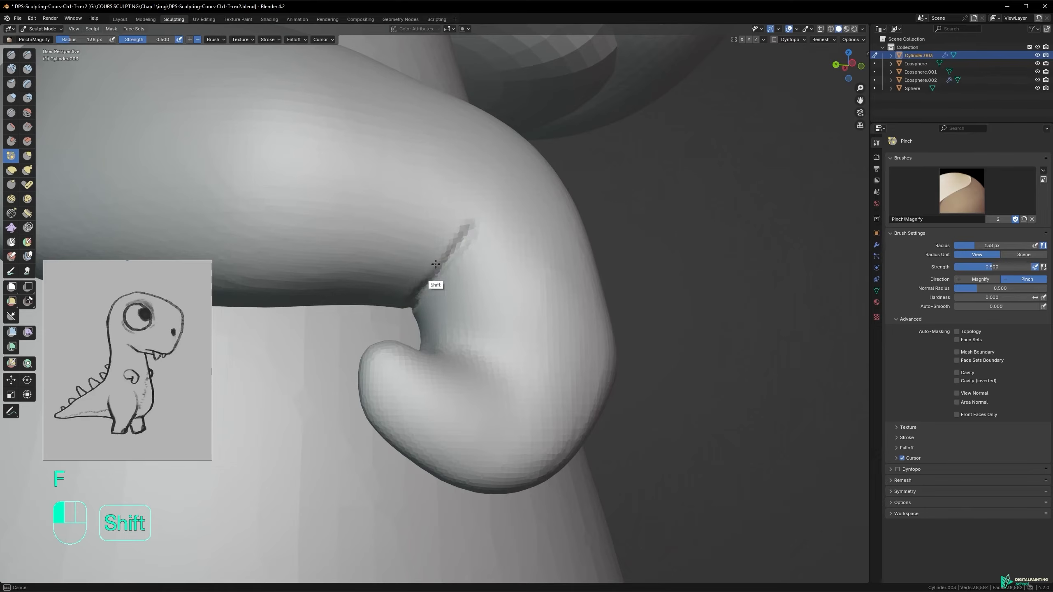
shift+drag(468, 227, 422, 288)
alt+middle_drag(464, 274, 480, 261)
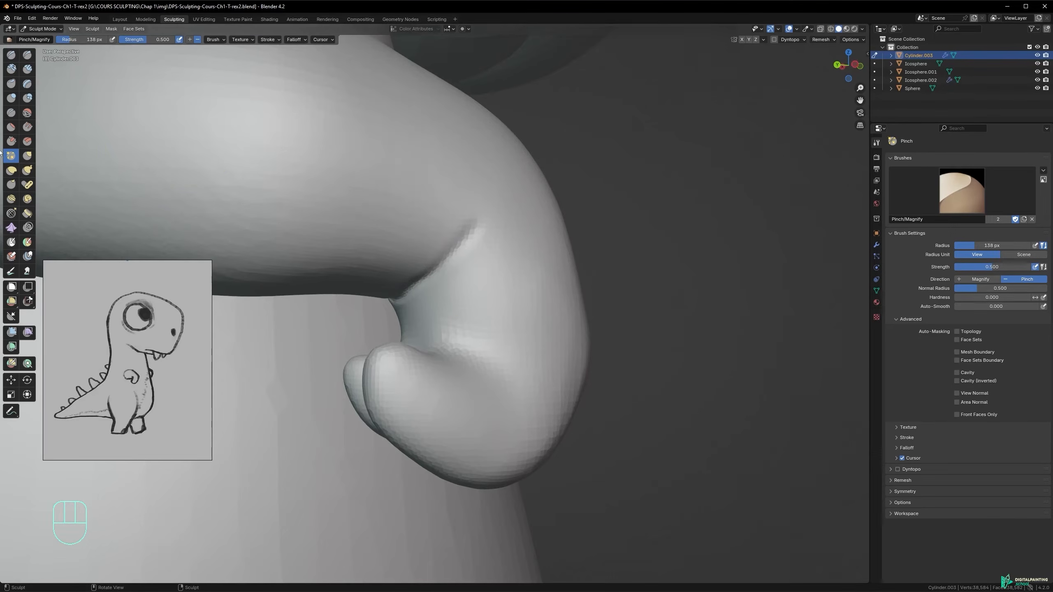
- Switch to the subtracting Crease brush and sharpen the outer part of the elbow crease at a 266 px radius, discarding a 136 px test stroke
click(10, 115)
key(f)
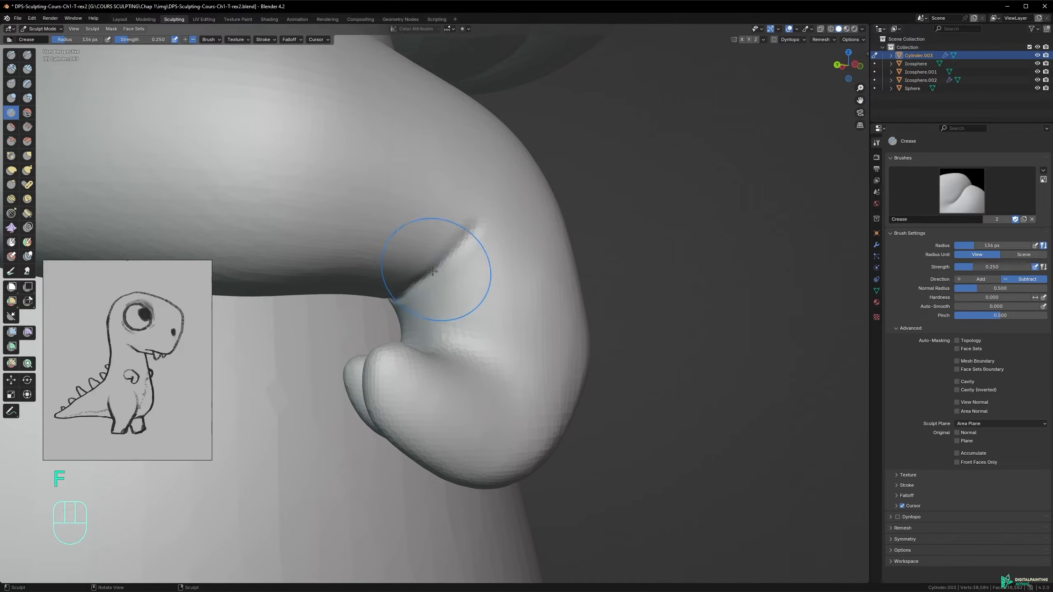
drag(391, 298, 461, 242)
key(ctrl+z)
mouse_move(431, 285)
alt+middle_down()
mouse_move(453, 269)
mouse_move(439, 269)
alt+middle_up()
key(f)
click(508, 262)
drag(402, 289, 385, 292)
mouse_move(441, 268)
alt+middle_down()
mouse_move(403, 276)
mouse_move(440, 268)
alt+middle_up()
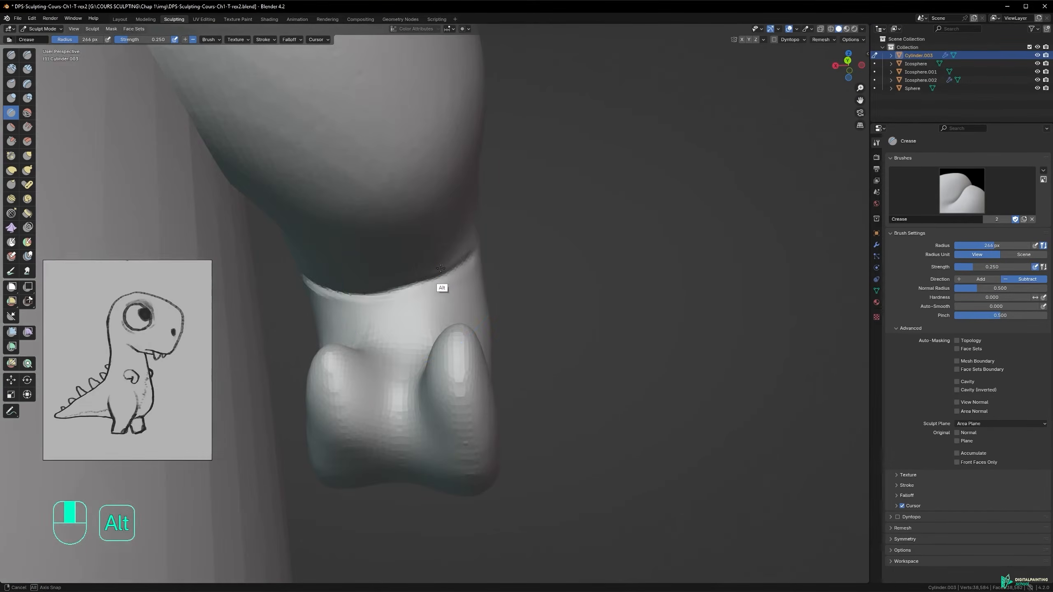
- Run a subtracting Crease stroke with a resized brush across the front of the elbow fold, and undo the smoothing stroke above it
key(f)
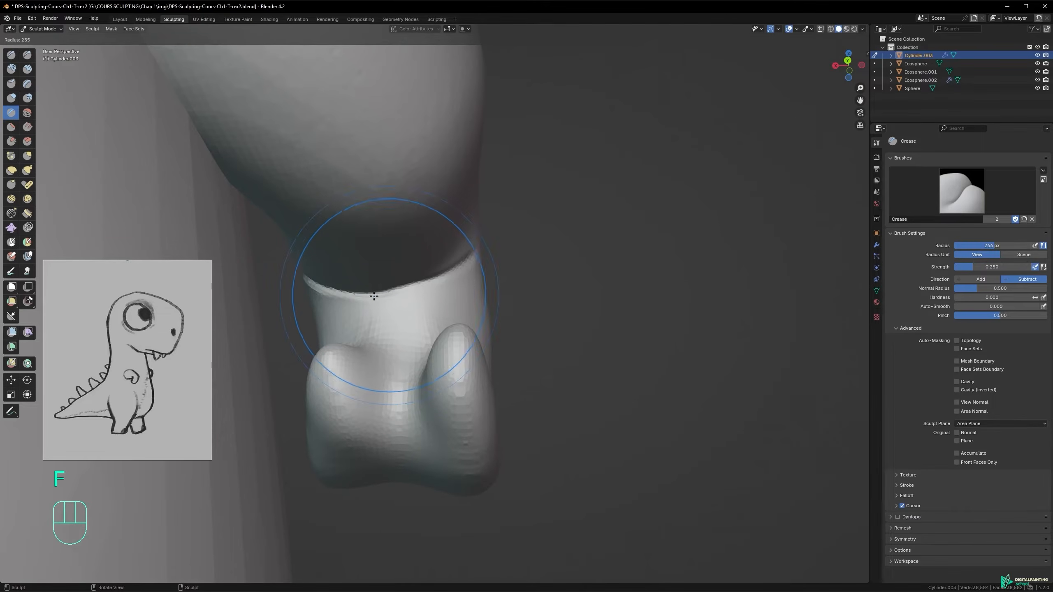
click(353, 295)
mouse_move(310, 280)
mouse_down()
mouse_move(354, 296)
mouse_move(450, 274)
mouse_up()
mouse_move(451, 275)
alt+middle_down()
mouse_move(378, 300)
mouse_move(432, 273)
alt+middle_up()
mouse_move(452, 251)
shift+mouse_down()
mouse_move(493, 199)
mouse_move(496, 160)
shift+mouse_up()
key(ctrl+z)
- Reshape the torso-facing side of the hand from above with the Grab brush at a 122 px radius, undoing the last stroke
mouse_move(496, 160)
alt+middle_down()
mouse_move(425, 228)
mouse_move(528, 224)
alt+middle_up()
ctrl+alt+middle_drag(473, 259, 445, 316)
mouse_move(435, 306)
alt+middle_down()
mouse_move(401, 306)
mouse_move(431, 295)
mouse_move(481, 314)
mouse_move(467, 344)
mouse_move(353, 330)
mouse_move(315, 339)
mouse_move(311, 362)
mouse_move(493, 291)
alt+middle_up()
key(f)
click(488, 289)
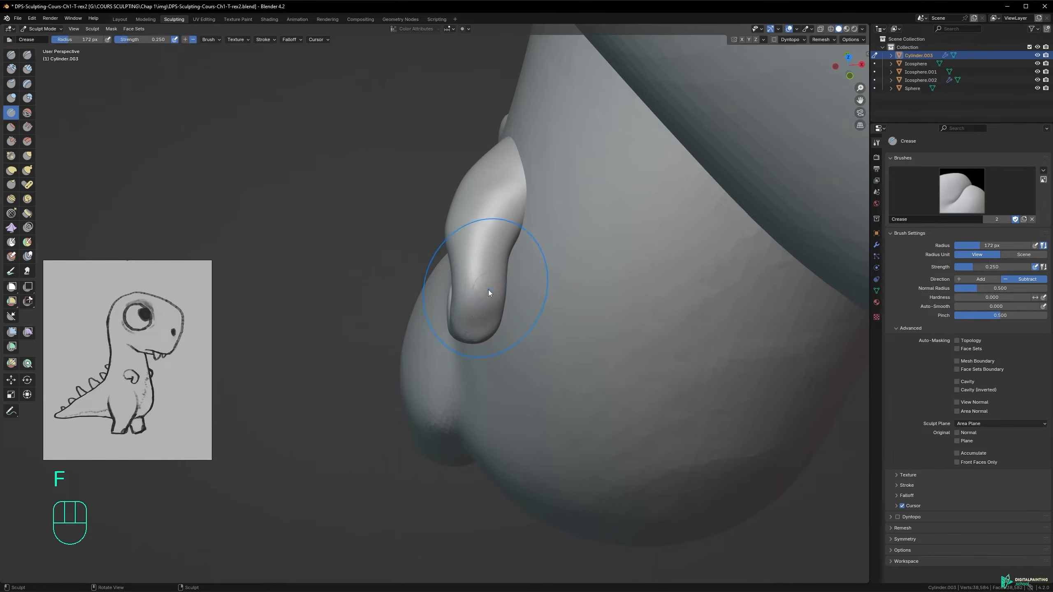
key(g)
key(f)
click(483, 282)
mouse_move(477, 280)
alt+shift+middle_down()
mouse_move(426, 283)
mouse_move(428, 257)
mouse_move(403, 287)
mouse_move(479, 268)
mouse_move(379, 319)
mouse_move(512, 227)
mouse_move(486, 295)
mouse_move(461, 313)
mouse_move(462, 291)
alt+shift+middle_up()
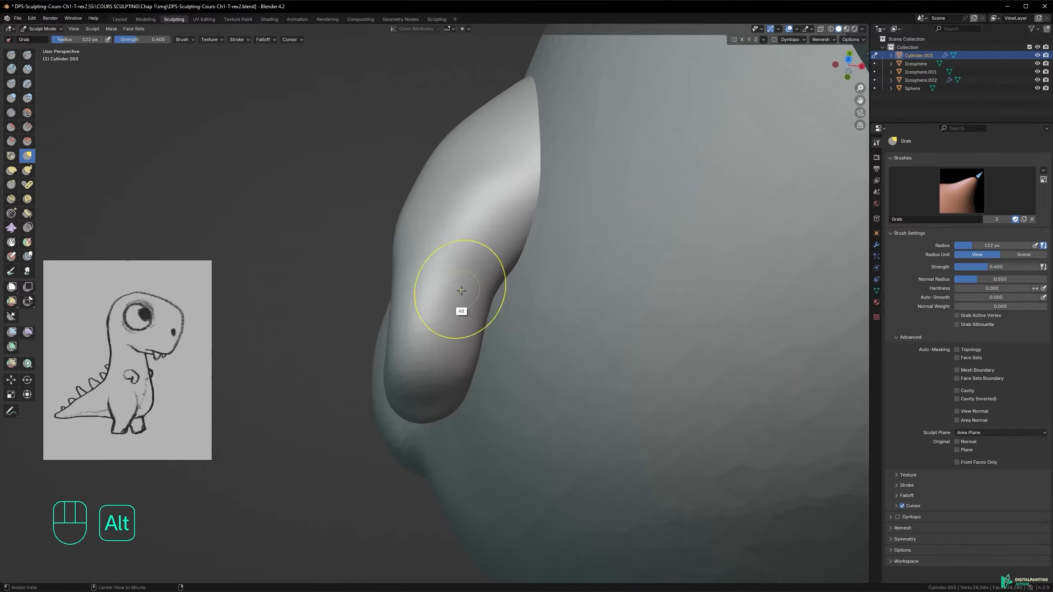
drag(459, 371, 457, 389)
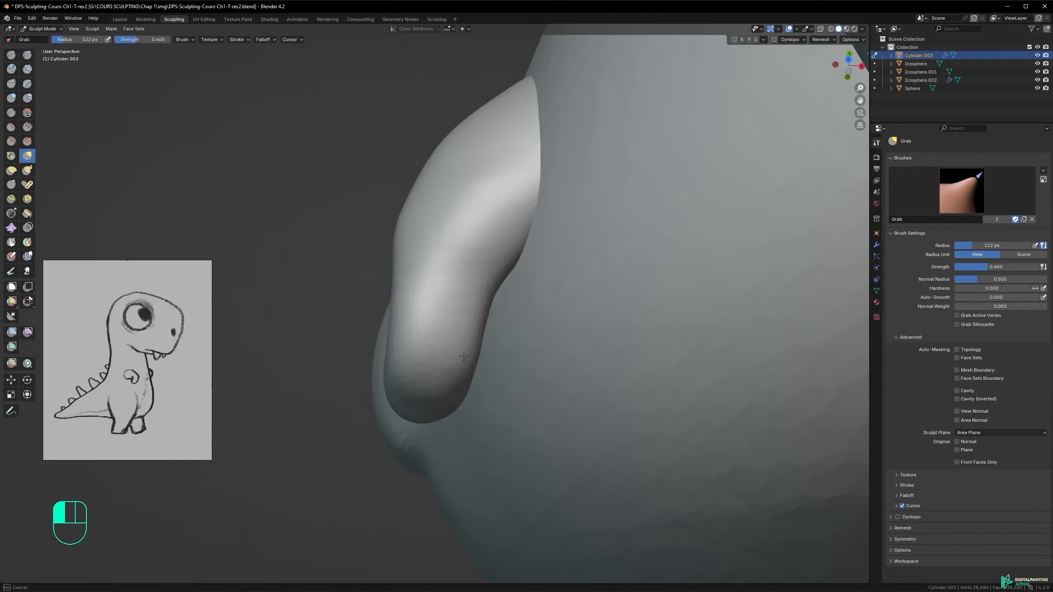
drag(460, 379, 457, 380)
mouse_move(457, 380)
alt+middle_down()
mouse_move(414, 330)
mouse_move(455, 407)
alt+middle_up()
key(ctrl+z)
- Push in the end of the hand and move the torso-facing elbow contour away from the body with resized Grab strokes
key(f)
click(521, 411)
drag(452, 425, 452, 415)
key(f)
click(549, 320)
drag(496, 316, 480, 297)
mouse_move(478, 286)
alt+middle_down()
mouse_move(502, 227)
mouse_move(491, 199)
alt+middle_up()
mouse_move(430, 282)
alt+middle_down()
mouse_move(499, 307)
mouse_move(531, 353)
mouse_move(442, 349)
mouse_move(469, 271)
alt+middle_up()
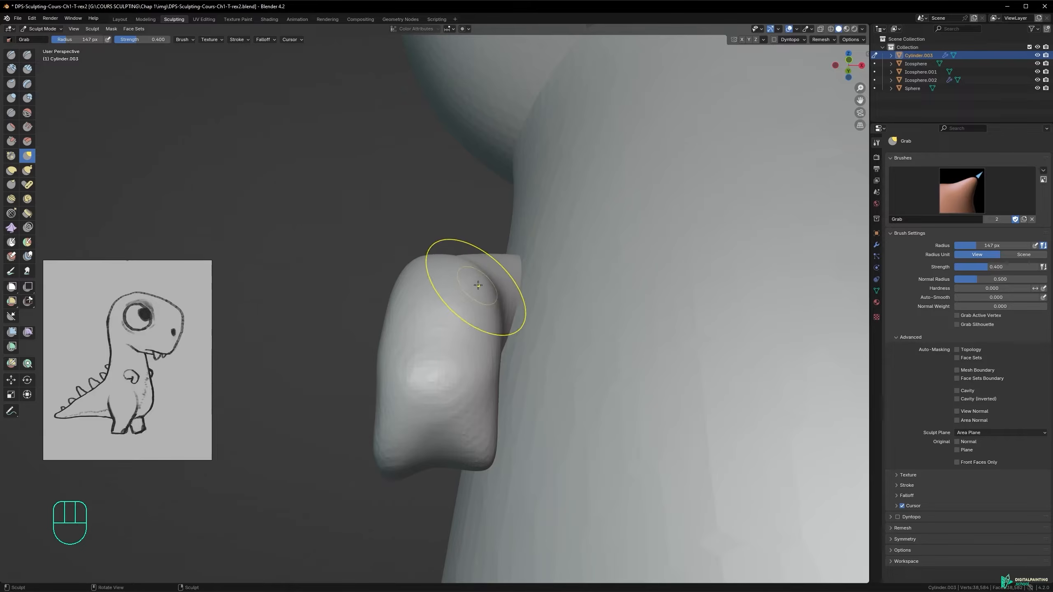
- Round and smooth the back of the elbow, with the Grab brush at 113 px and then 156 px radius
key(f)
click(461, 277)
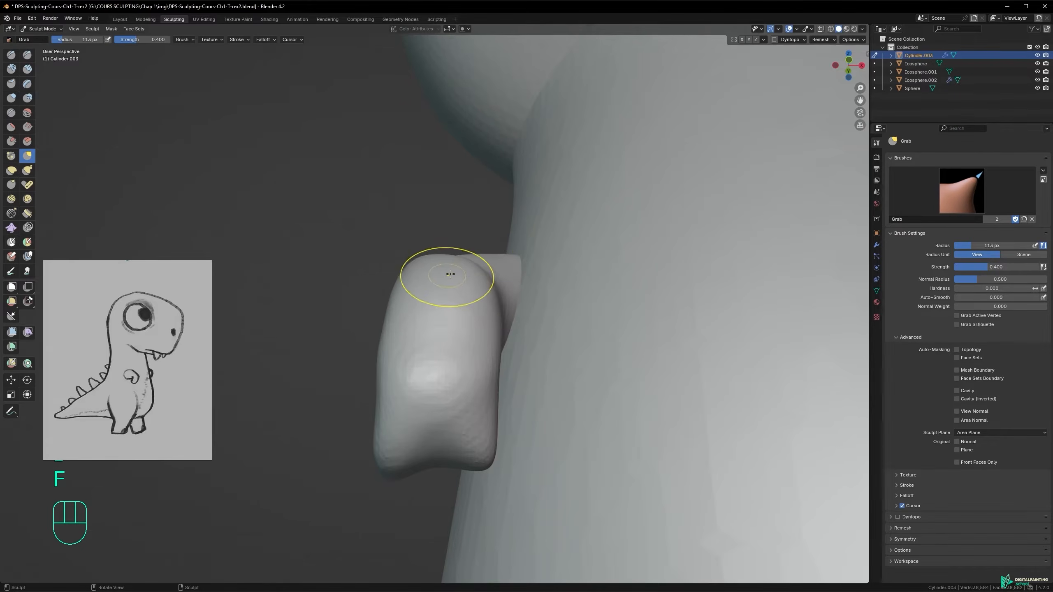
alt+middle_drag(461, 277, 459, 277)
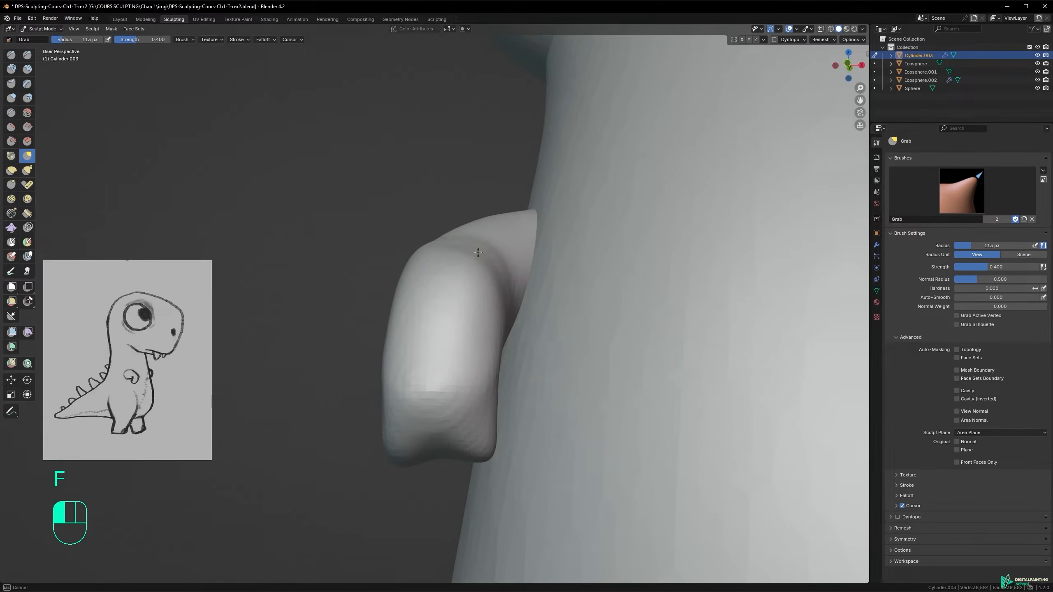
shift+drag(483, 249, 459, 273)
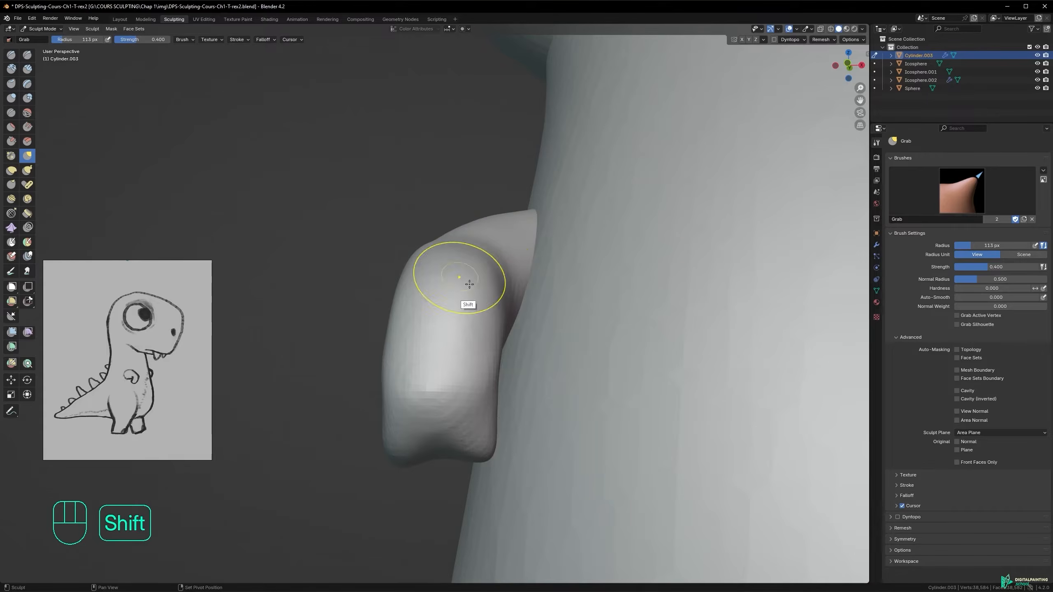
middle_drag(469, 285, 465, 275)
mouse_move(481, 238)
alt+middle_down()
mouse_move(478, 218)
mouse_move(467, 254)
mouse_move(437, 282)
mouse_move(420, 270)
mouse_move(429, 285)
alt+middle_up()
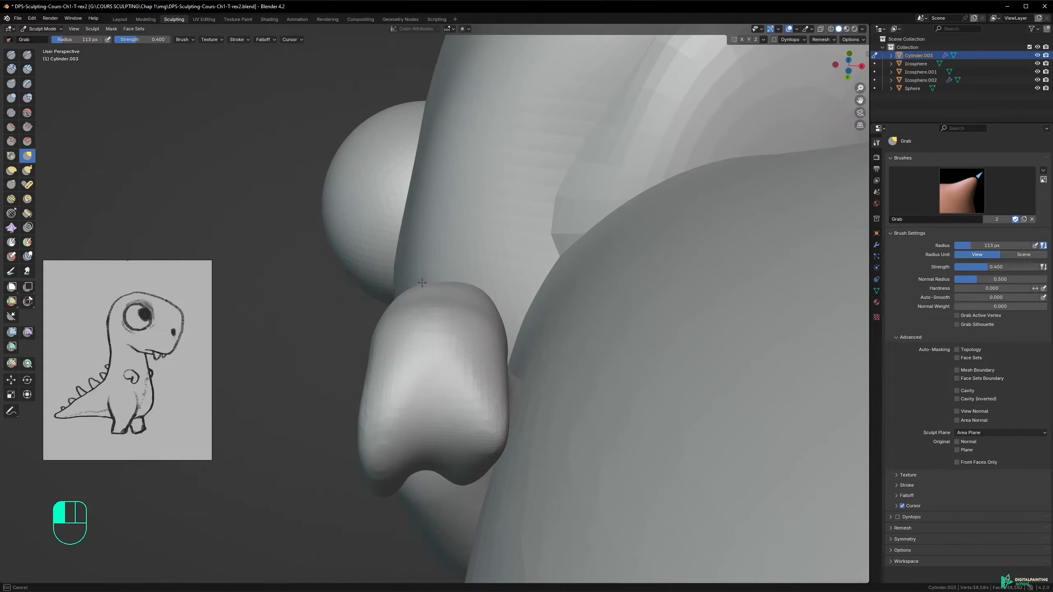
key(f)
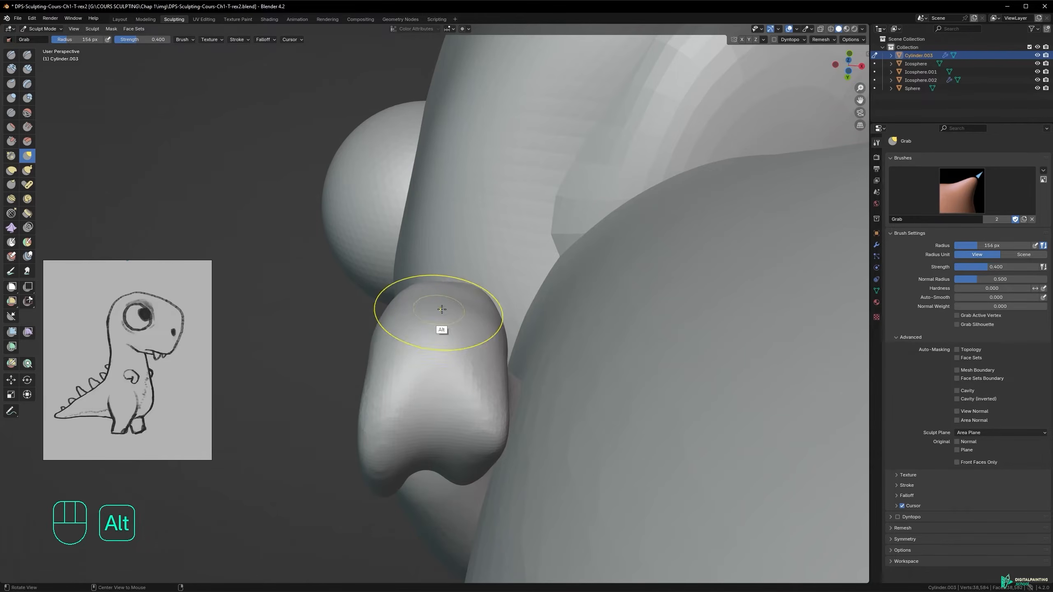
mouse_move(447, 301)
ctrl+middle_down()
mouse_move(431, 299)
mouse_move(501, 303)
mouse_move(504, 321)
ctrl+middle_up()
shift+drag(401, 229, 402, 228)
mouse_move(423, 247)
alt+middle_down()
mouse_move(454, 251)
mouse_move(410, 209)
mouse_move(418, 228)
mouse_move(351, 231)
alt+middle_up()
- Refine the elbow's outer contour with the Grab brush at a 135 px radius, then reduce the radius to 104 px
key(f)
mouse_move(442, 212)
alt+middle_down()
mouse_move(395, 223)
mouse_move(442, 189)
alt+middle_up()
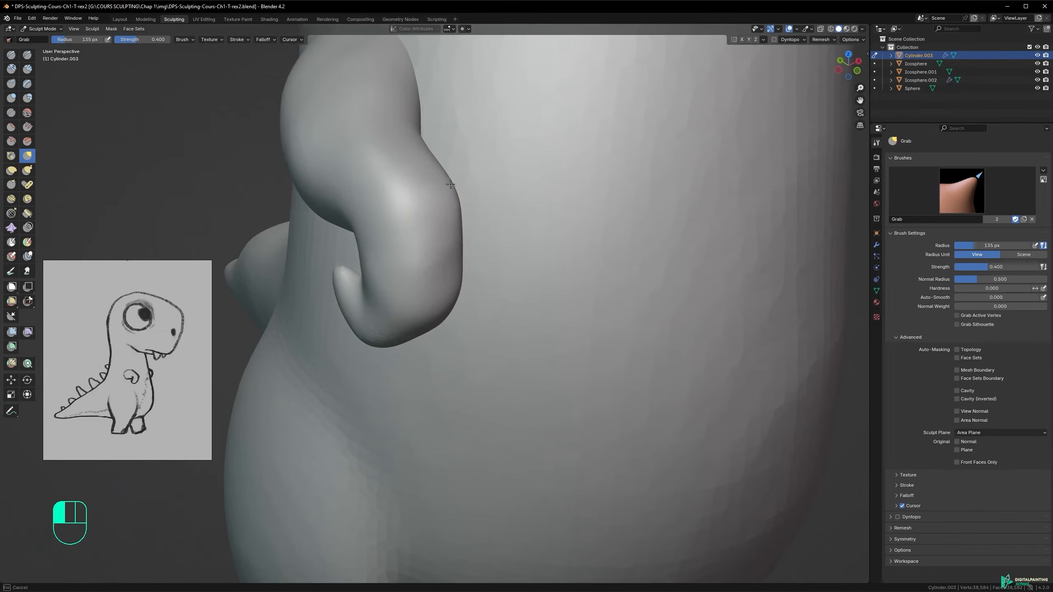
mouse_move(414, 230)
alt+middle_down()
mouse_move(454, 228)
mouse_move(412, 228)
alt+middle_up()
drag(412, 229, 402, 213)
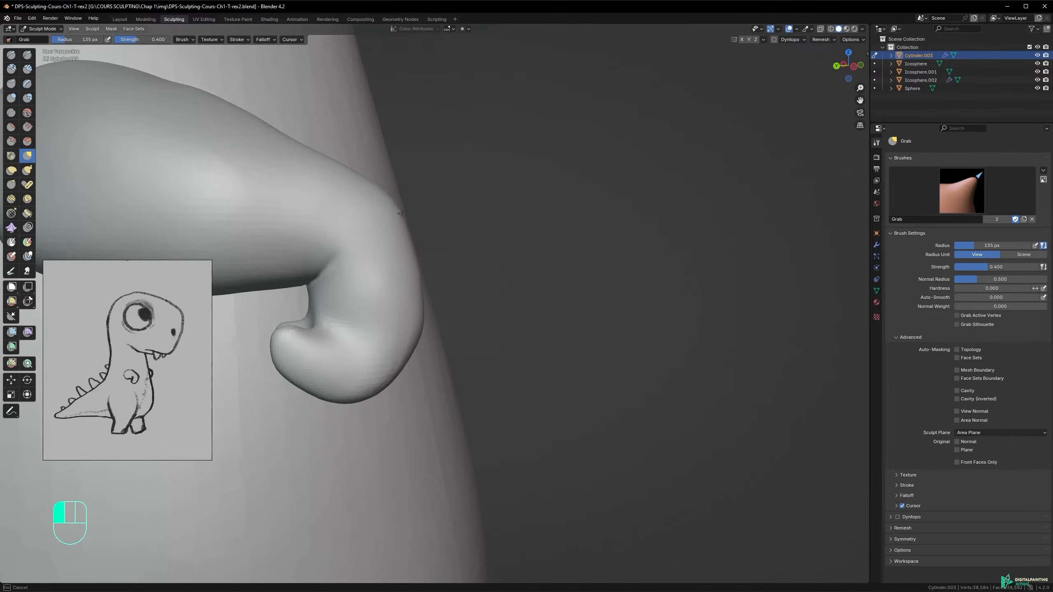
mouse_move(391, 226)
alt+middle_down()
mouse_move(408, 231)
mouse_move(275, 249)
mouse_move(271, 219)
mouse_move(337, 228)
mouse_move(281, 231)
mouse_move(464, 202)
mouse_move(478, 238)
mouse_move(517, 228)
mouse_move(527, 243)
mouse_move(418, 297)
mouse_move(446, 255)
mouse_move(430, 323)
mouse_move(404, 283)
mouse_move(462, 289)
mouse_move(414, 297)
alt+middle_up()
mouse_move(413, 297)
ctrl+alt+mouse_down()
mouse_move(419, 281)
mouse_move(408, 283)
ctrl+alt+mouse_up()
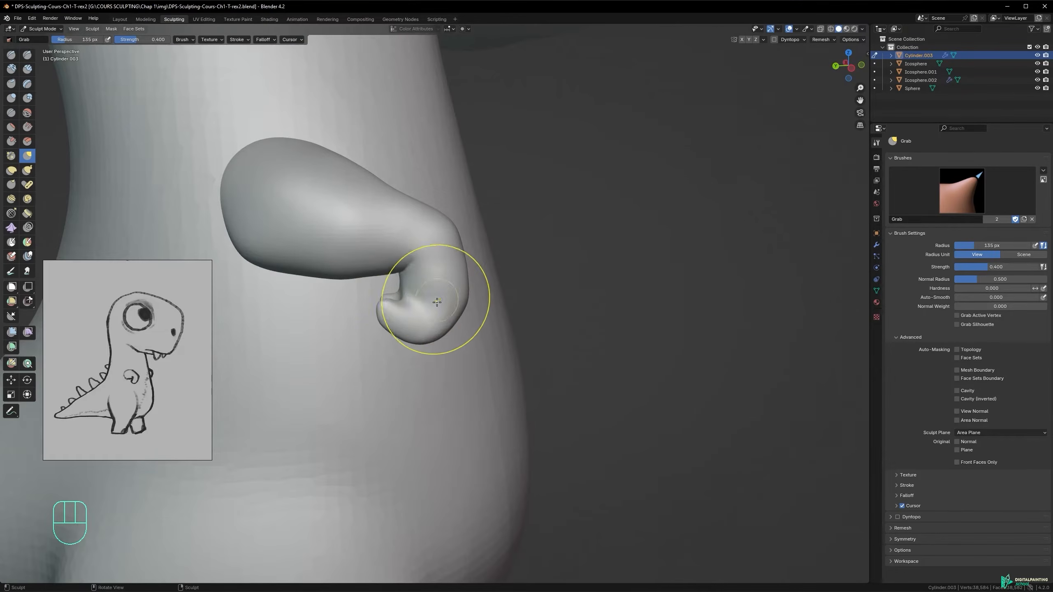
mouse_move(430, 235)
alt+middle_down()
mouse_move(436, 277)
mouse_move(480, 265)
mouse_move(366, 337)
mouse_move(421, 324)
mouse_move(421, 342)
mouse_move(396, 329)
alt+middle_up()
key(f)
click(380, 337)
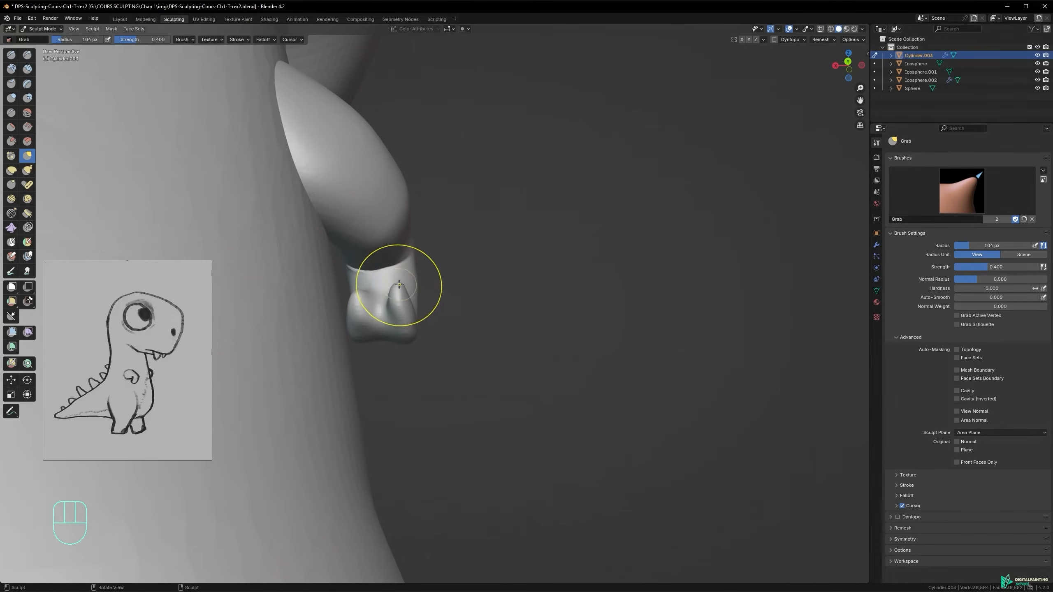
alt+middle_drag(415, 291, 322, 299)
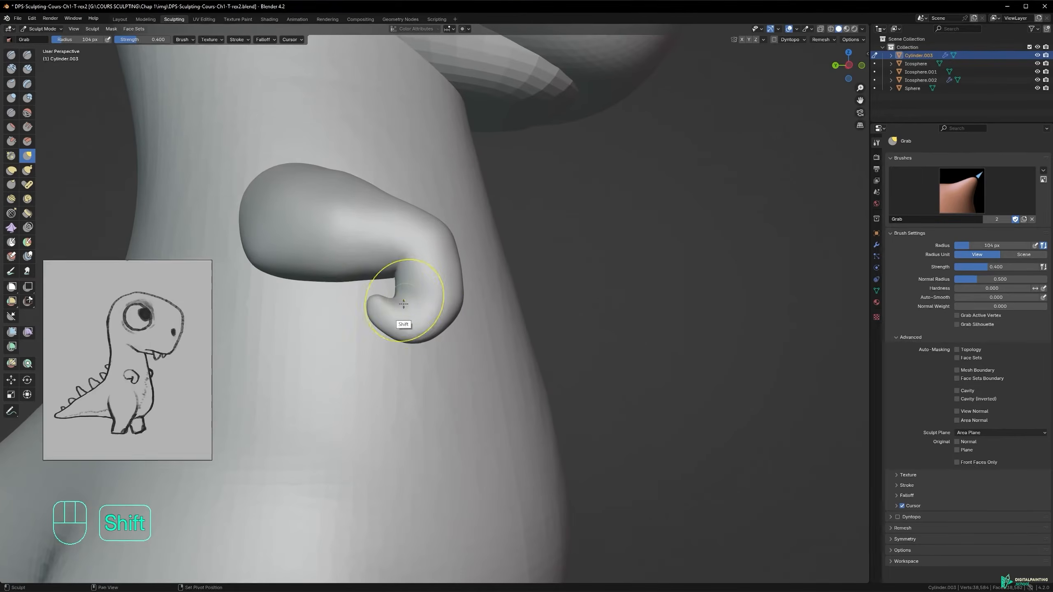
- Turn on X-ray in front view and pull the arm's shoulder end upward inside the torso with a 162 px Grab brush
alt+drag(348, 201, 322, 207)
mouse_move(400, 166)
alt+middle_down()
mouse_move(360, 236)
mouse_move(381, 218)
mouse_move(469, 242)
alt+middle_up()
key(f)
click(468, 246)
key(alt+z)
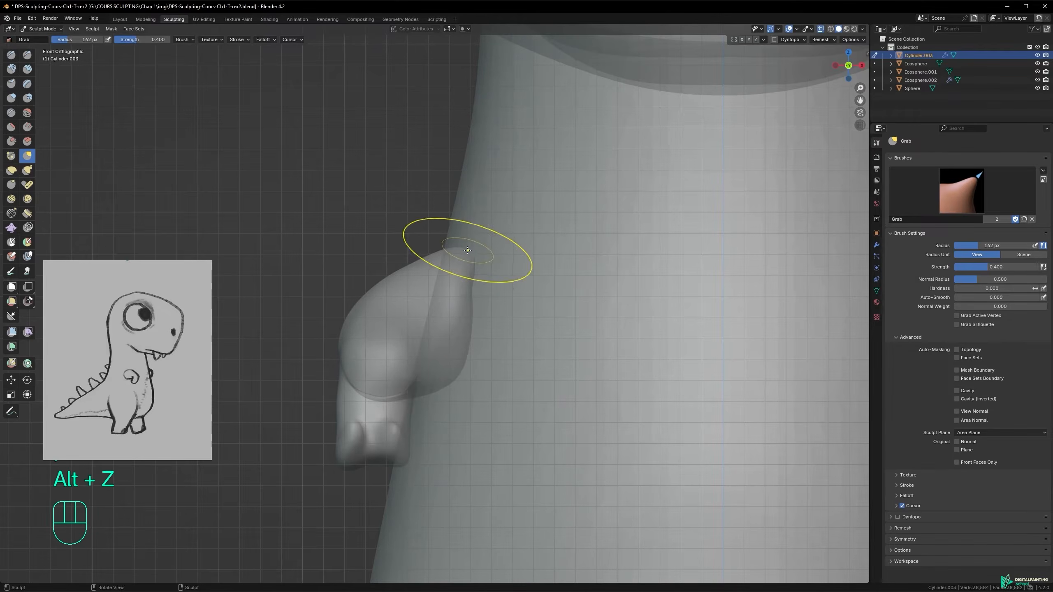
drag(470, 252, 473, 236)
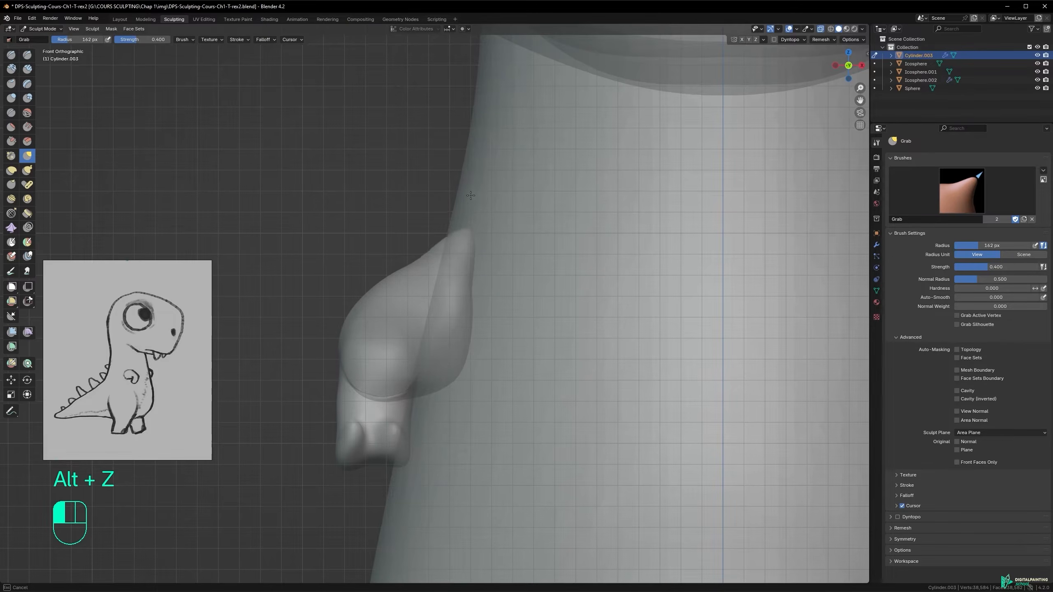
drag(471, 196, 471, 196)
- Shape the upper contour of the embedded shoulder tip with Grab strokes at 112 px and 236 px radii, undoing the last stroke
key(f)
click(433, 246)
drag(441, 252, 443, 251)
mouse_move(452, 249)
ctrl+alt+middle_down()
mouse_move(488, 154)
mouse_move(459, 382)
ctrl+alt+middle_up()
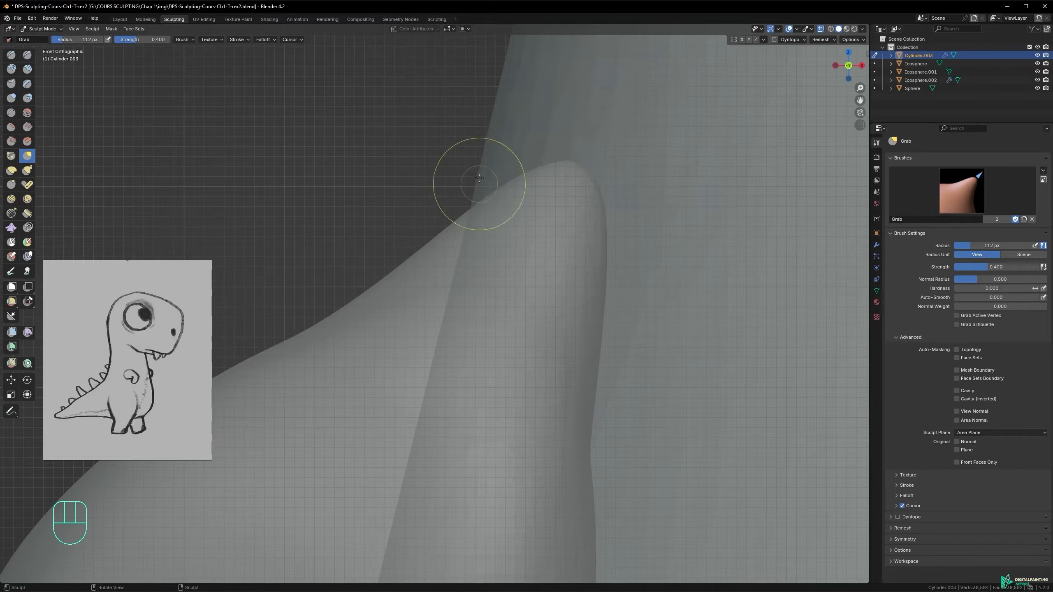
key(f)
click(480, 196)
drag(534, 133, 532, 132)
drag(506, 189, 479, 164)
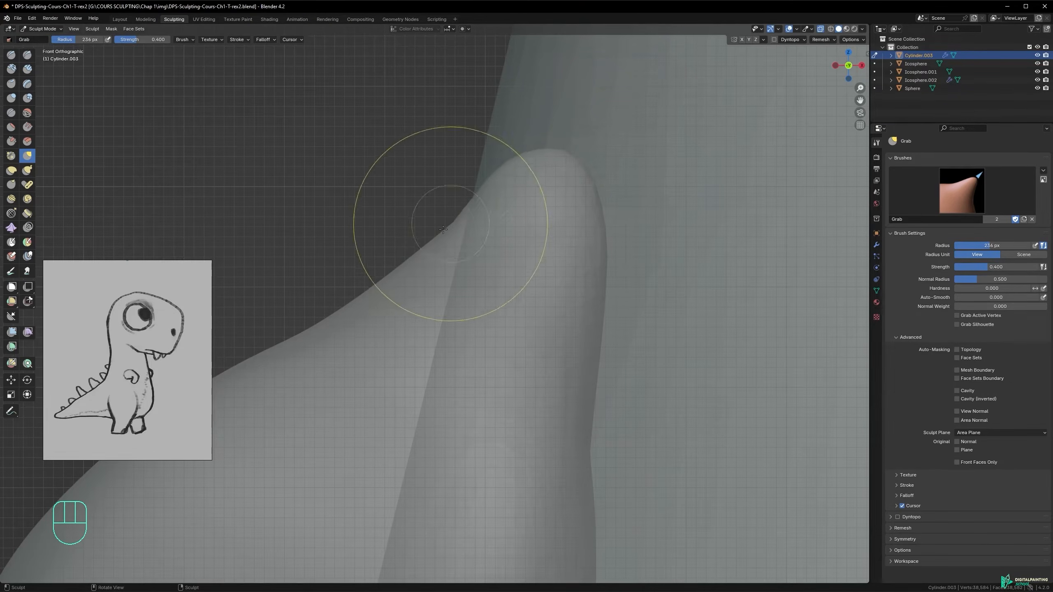
drag(446, 231, 422, 246)
key(ctrl+z)
- Turn off X-ray and smooth the top of the shoulder where the arm meets the torso
key(alt+z)
mouse_move(441, 263)
alt+middle_down()
mouse_move(492, 266)
mouse_move(486, 238)
alt+middle_up()
mouse_move(483, 232)
shift+mouse_down()
mouse_move(472, 253)
mouse_move(470, 231)
shift+mouse_up()
mouse_move(470, 231)
alt+middle_down()
mouse_move(433, 217)
mouse_move(477, 198)
mouse_move(504, 207)
mouse_move(395, 261)
mouse_move(482, 228)
mouse_move(569, 216)
alt+middle_up()
alt+middle_drag(416, 245, 458, 285)
- Turn X-ray back on and adjust the shoulder tip inside the torso with Grab strokes at a 236 px radius
key(alt+z)
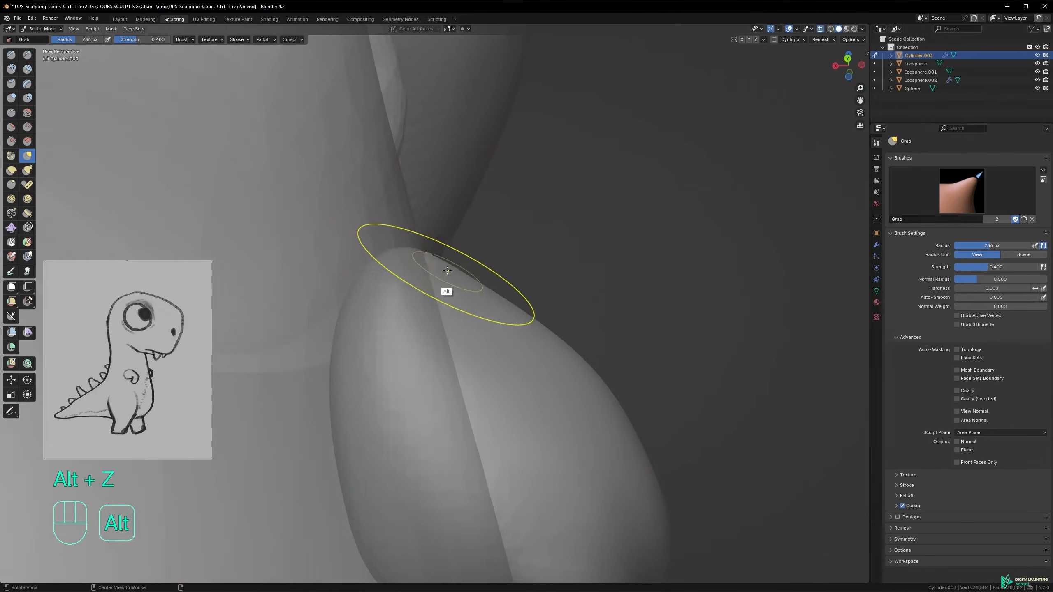
drag(397, 259, 391, 220)
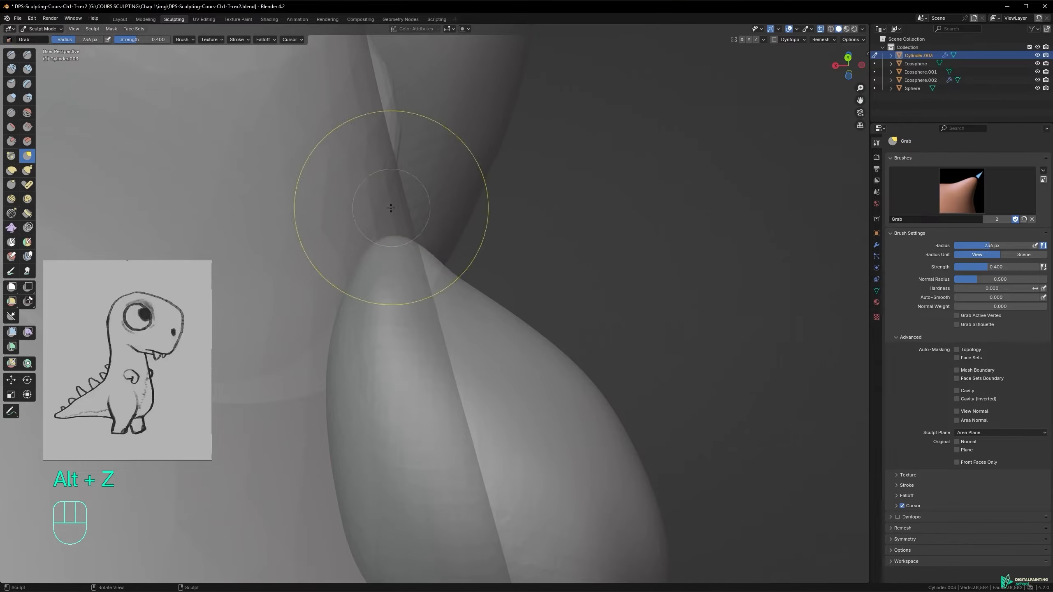
mouse_move(394, 287)
alt+middle_down()
mouse_move(392, 265)
mouse_move(397, 305)
alt+middle_up()
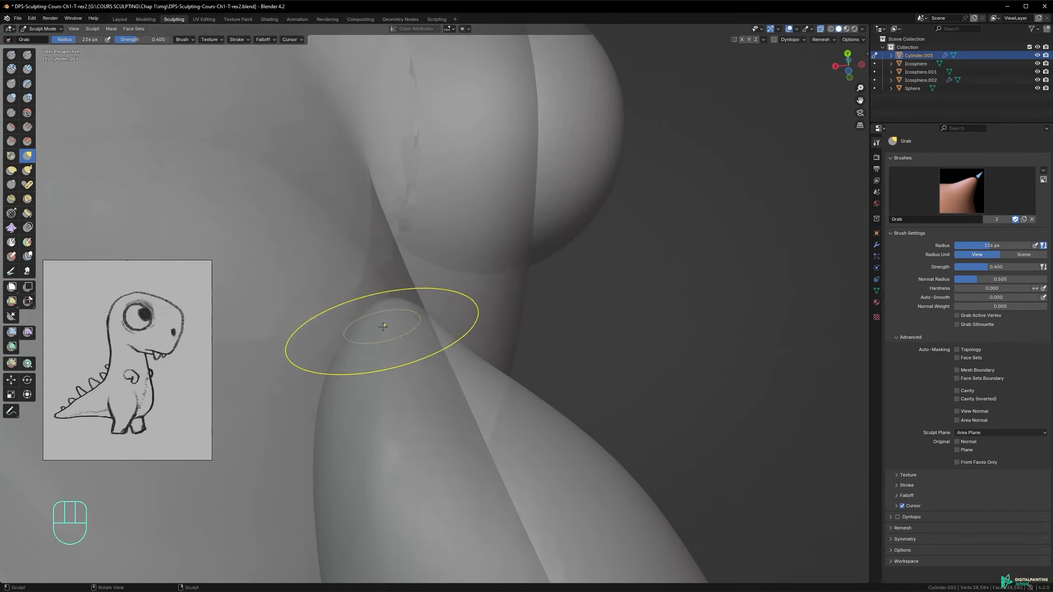
drag(378, 278, 404, 298)
mouse_move(418, 304)
alt+middle_down()
mouse_move(426, 352)
mouse_move(424, 342)
alt+middle_up()
mouse_move(459, 218)
alt+shift+middle_down()
mouse_move(418, 276)
mouse_move(348, 273)
mouse_move(466, 315)
alt+shift+middle_up()
- Turn off X-ray, smooth the shoulder and upper arm surface, and save the file
key(alt+z)
mouse_move(411, 249)
shift+mouse_down()
mouse_move(514, 206)
mouse_move(547, 209)
shift+mouse_up()
alt+middle_drag(510, 260, 453, 293)
shift+drag(592, 212, 631, 262)
mouse_move(639, 272)
ctrl+alt+middle_down()
mouse_move(608, 334)
mouse_move(538, 336)
mouse_move(522, 235)
mouse_move(449, 197)
ctrl+alt+middle_up()
key(ctrl+s)
- Build up the forearm surface just below the inner elbow crease using Clay strokes at a 40 px radius
mouse_move(527, 234)
alt+middle_down()
mouse_move(558, 238)
mouse_move(467, 367)
mouse_move(397, 271)
mouse_move(439, 264)
mouse_move(480, 283)
mouse_move(416, 265)
mouse_move(441, 301)
mouse_move(346, 278)
alt+middle_up()
mouse_move(454, 299)
alt+middle_down()
mouse_move(493, 262)
mouse_move(464, 284)
mouse_move(482, 219)
mouse_move(444, 229)
alt+middle_up()
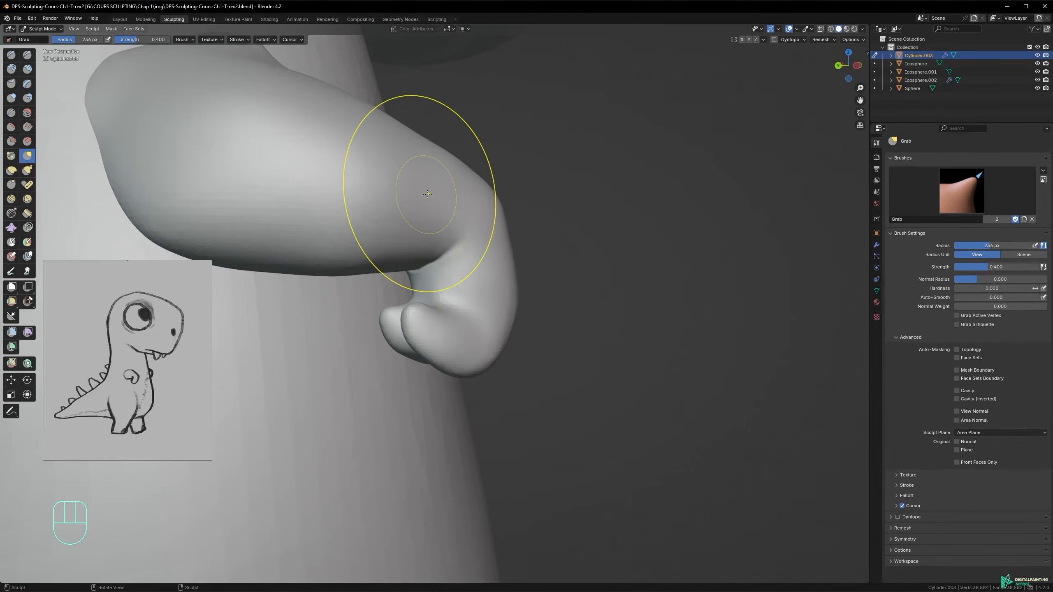
alt+middle_drag(475, 255, 479, 252)
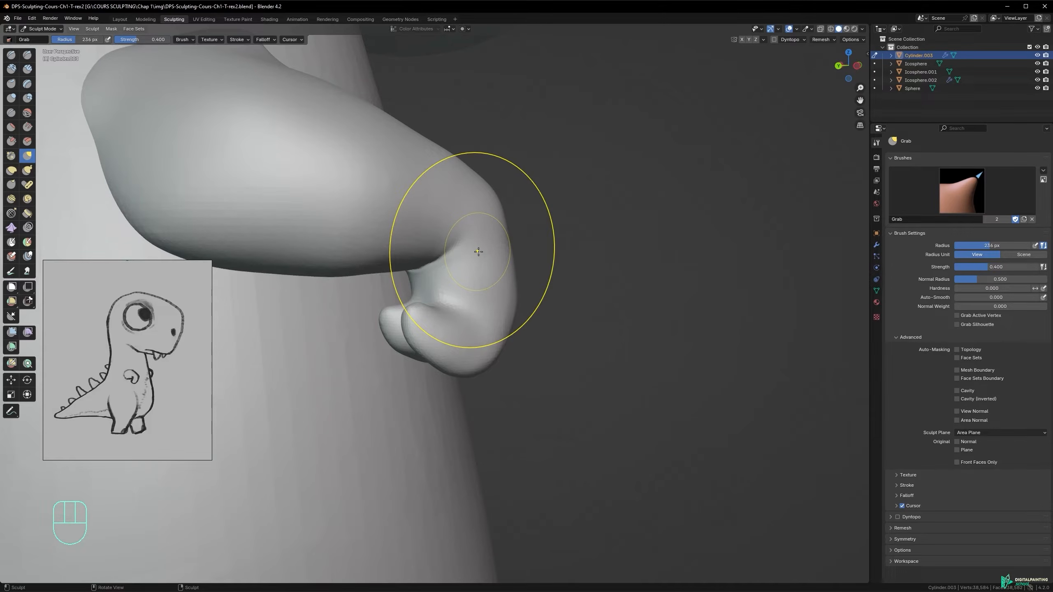
ctrl+middle_drag(461, 254, 414, 232)
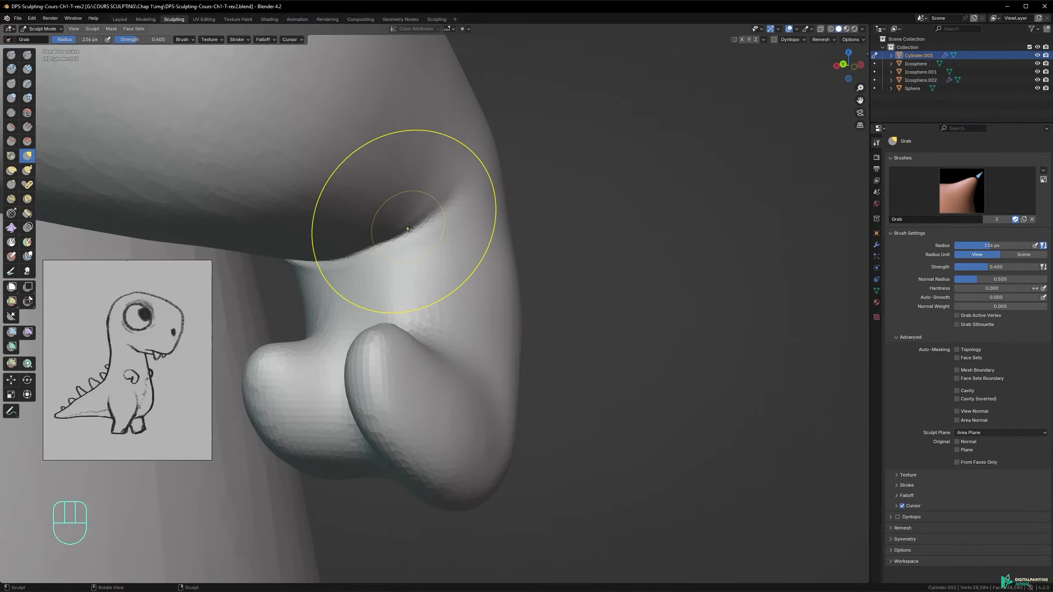
key(space)
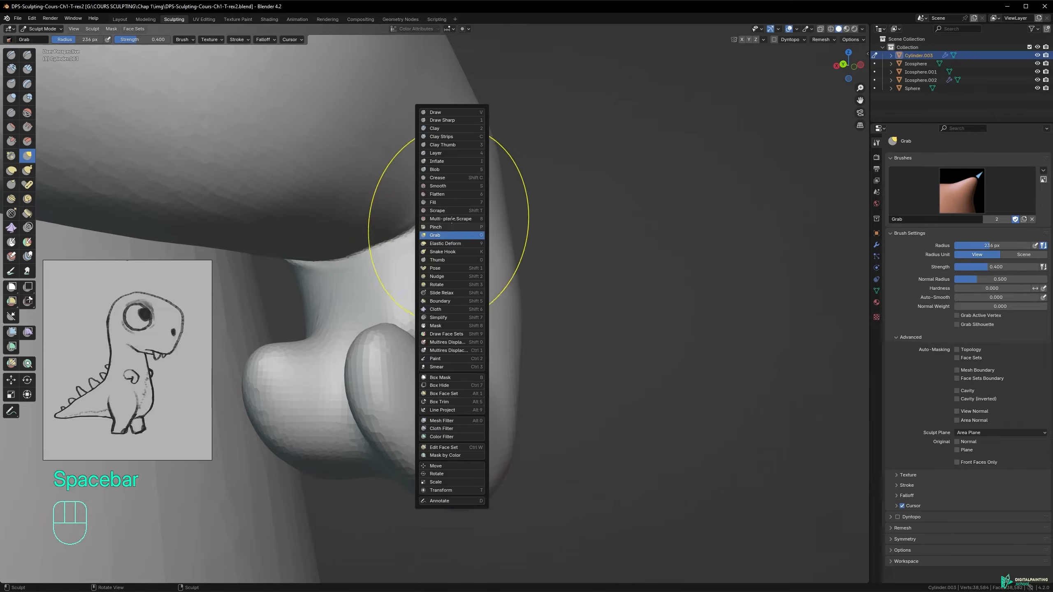
click(438, 130)
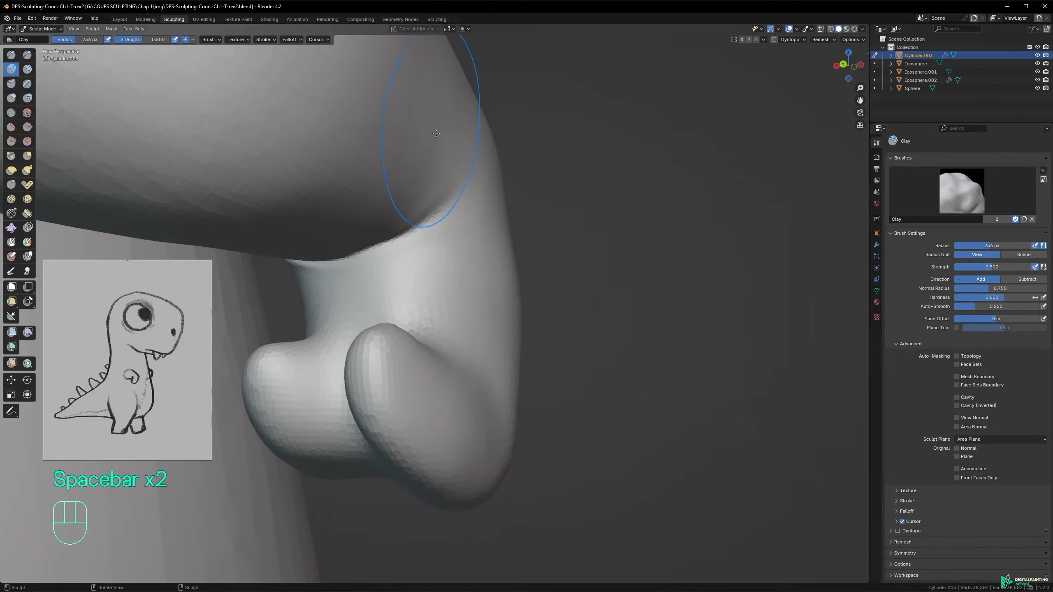
key(f)
click(339, 265)
key(f)
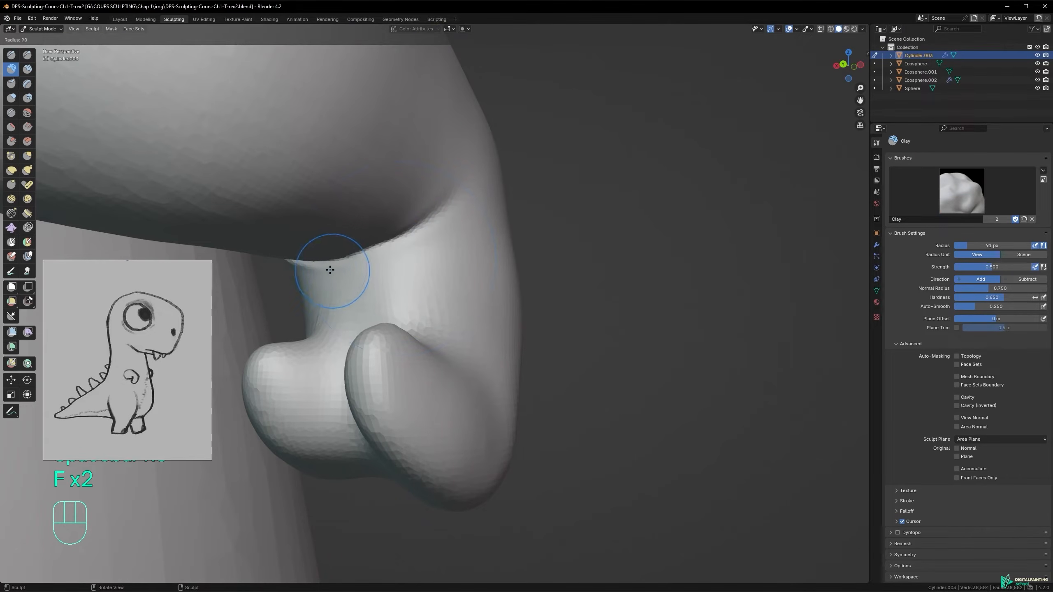
click(315, 272)
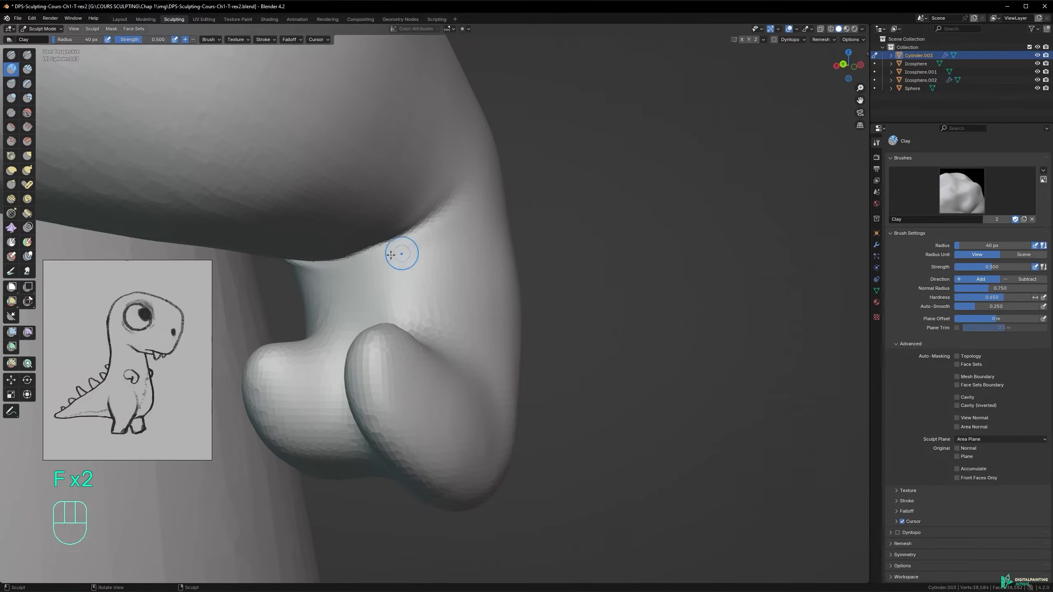
mouse_move(409, 252)
middle_down()
mouse_move(346, 294)
mouse_move(385, 253)
middle_up()
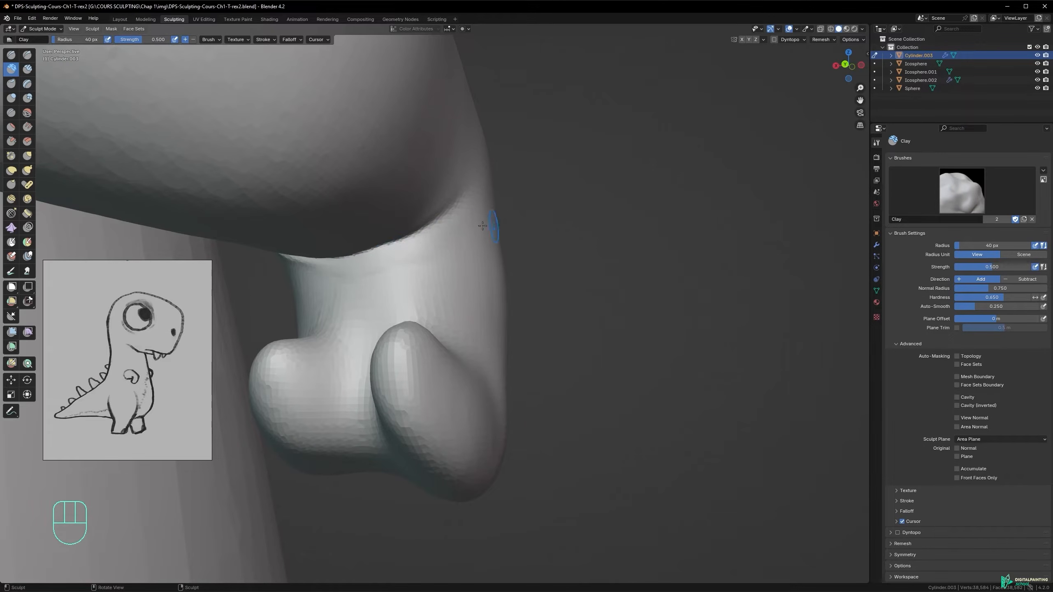
mouse_move(409, 234)
alt+middle_down()
mouse_move(501, 278)
mouse_move(263, 277)
alt+middle_up()
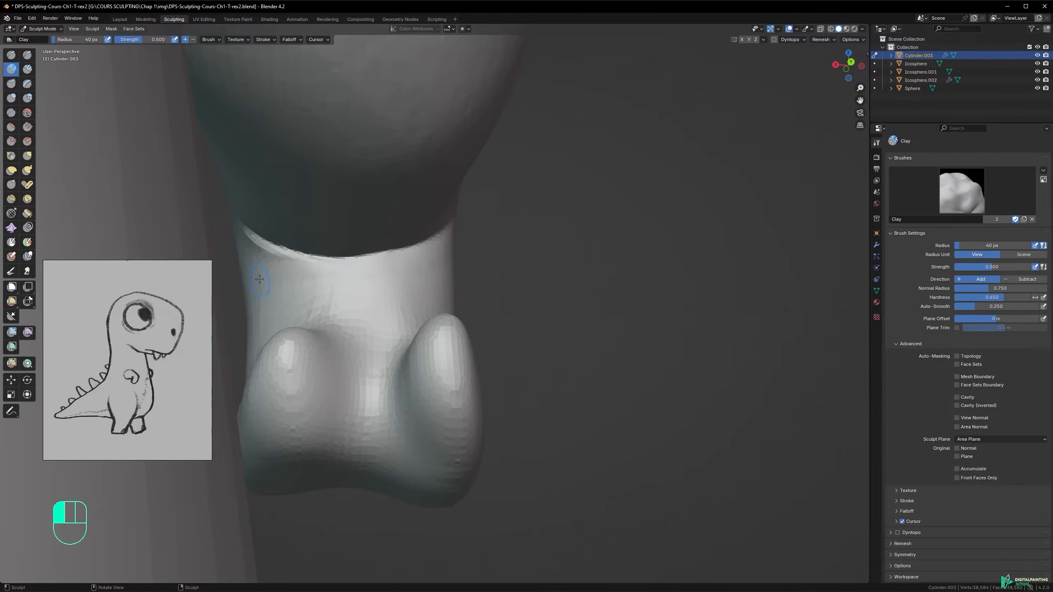
mouse_move(475, 256)
alt+middle_down()
mouse_move(329, 282)
mouse_move(345, 294)
mouse_move(383, 271)
alt+middle_up()
- Switch to Draw Sharp at a 22 px radius and try a fold stroke below the elbow crease, undoing it
key(f)
click(391, 266)
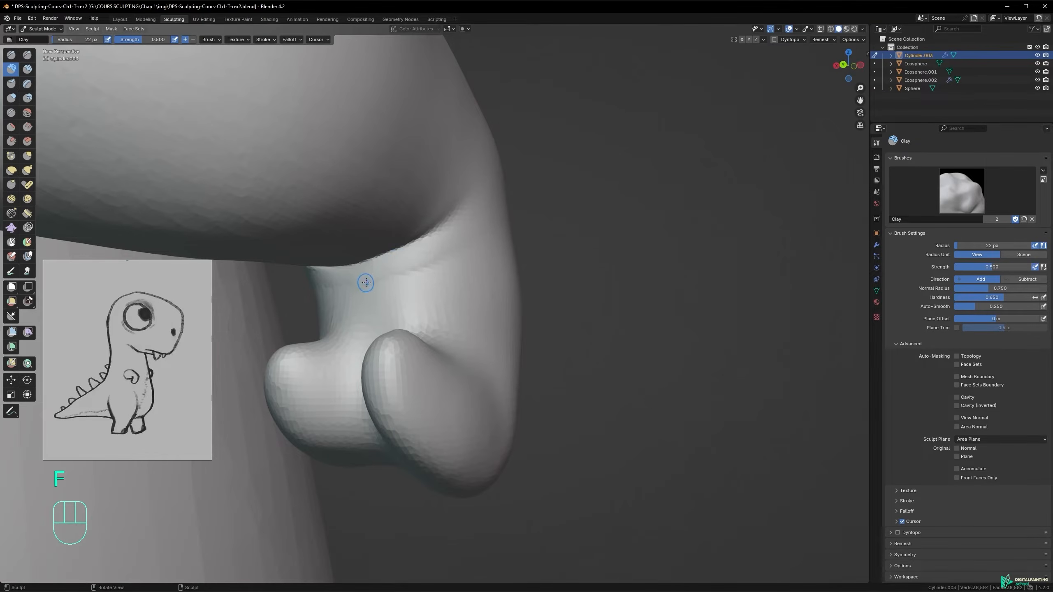
key(space)
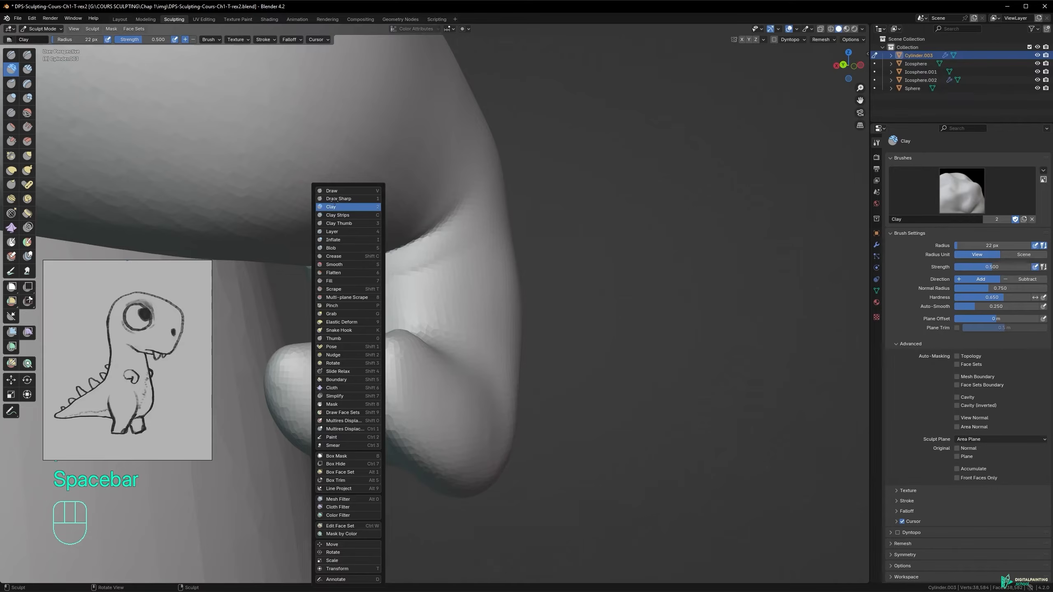
click(336, 191)
click(28, 55)
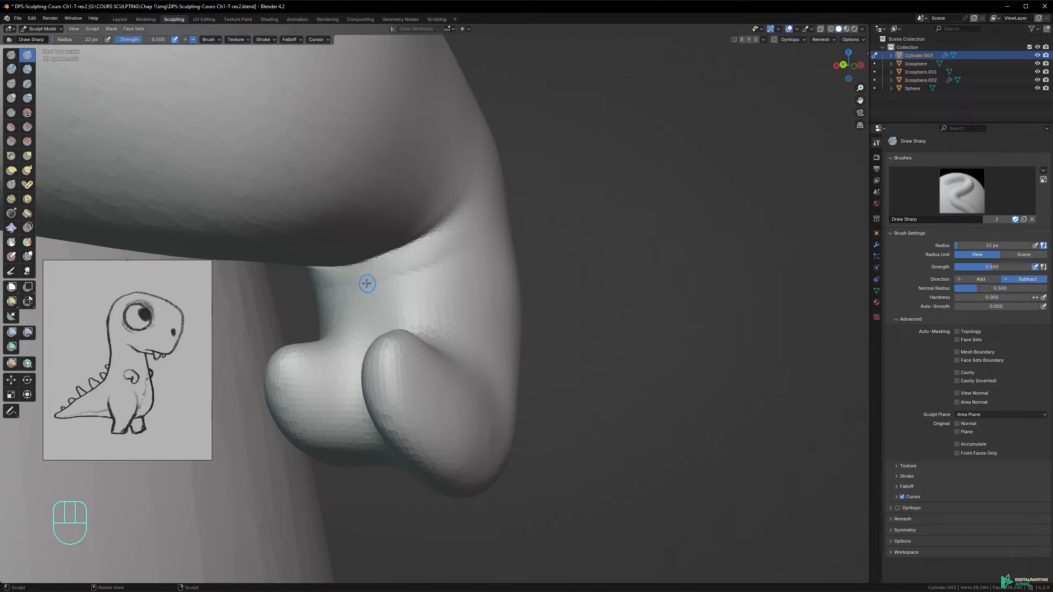
drag(389, 276, 446, 282)
key(ctrl+z)
key(ctrl+z)
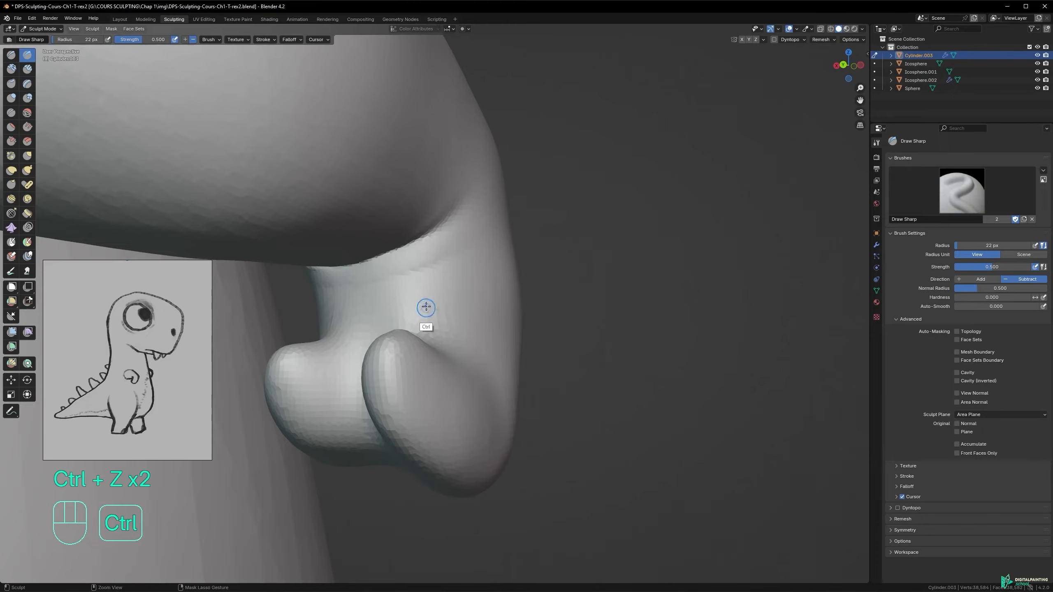
- Carve a thin fold line around the forearm just below the elbow crease with Draw Sharp, undoing the stray strokes
mouse_move(355, 279)
mouse_down()
mouse_move(419, 274)
mouse_move(341, 301)
mouse_move(430, 284)
mouse_move(322, 280)
mouse_move(430, 264)
mouse_up()
key(ctrl+z)
mouse_move(415, 292)
alt+mouse_down()
mouse_move(483, 296)
mouse_move(331, 274)
alt+mouse_up()
key(ctrl+z)
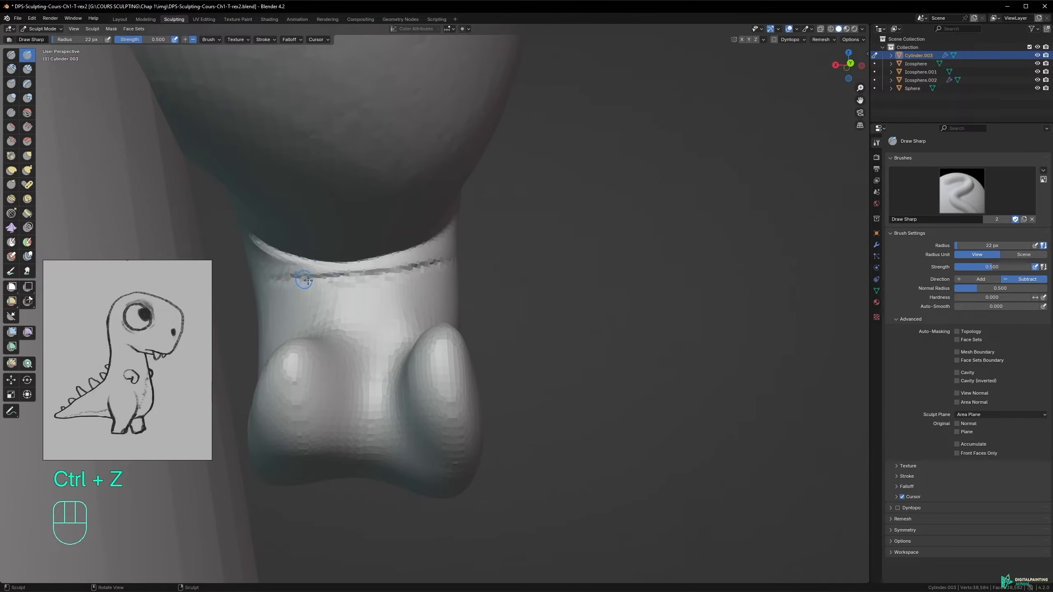
mouse_move(298, 275)
alt+mouse_down()
mouse_move(376, 296)
mouse_move(430, 263)
mouse_move(423, 299)
mouse_move(423, 269)
alt+mouse_up()
key(ctrl+z)
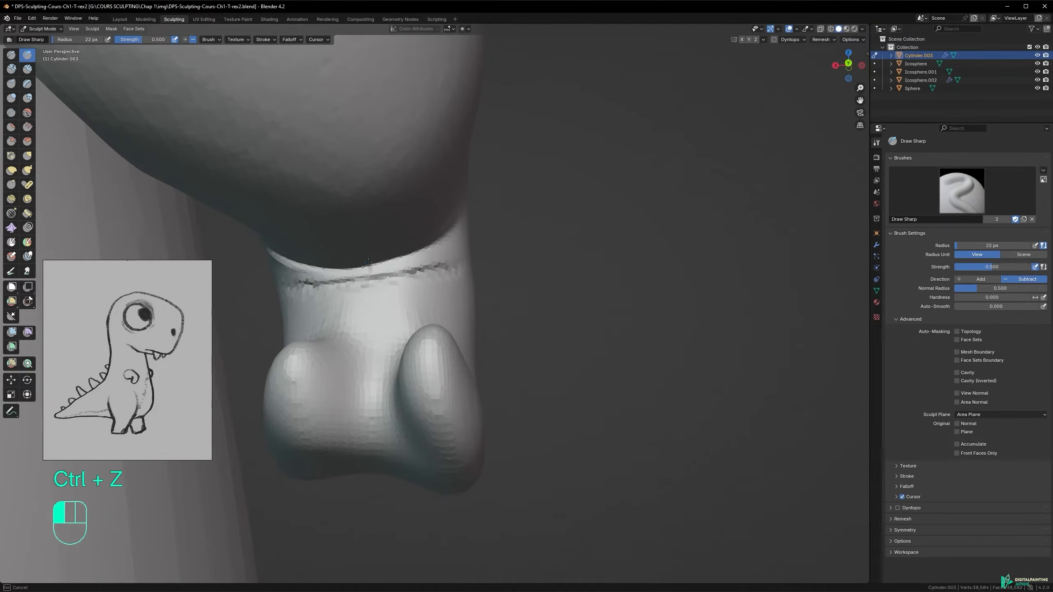
key(ctrl+z)
mouse_move(368, 272)
alt+mouse_down()
mouse_move(343, 310)
mouse_move(375, 282)
mouse_move(360, 281)
alt+mouse_up()
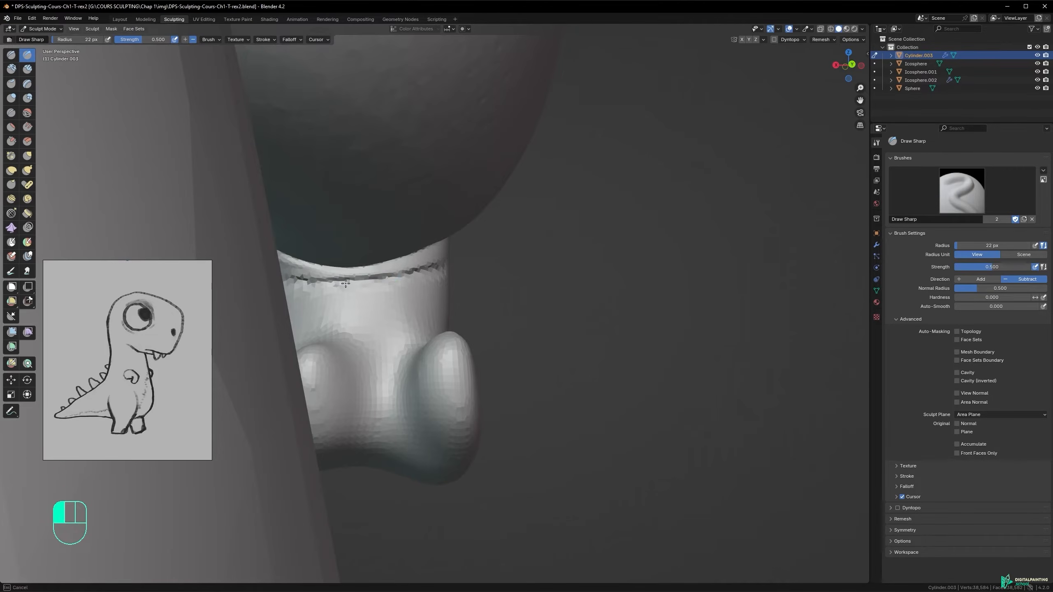
mouse_move(418, 256)
alt+mouse_down()
mouse_move(358, 299)
mouse_move(348, 294)
alt+mouse_up()
- Enlarge the brush radius to about 42 px and smooth the carved fold line along the side and inner forearm
key(f)
click(415, 286)
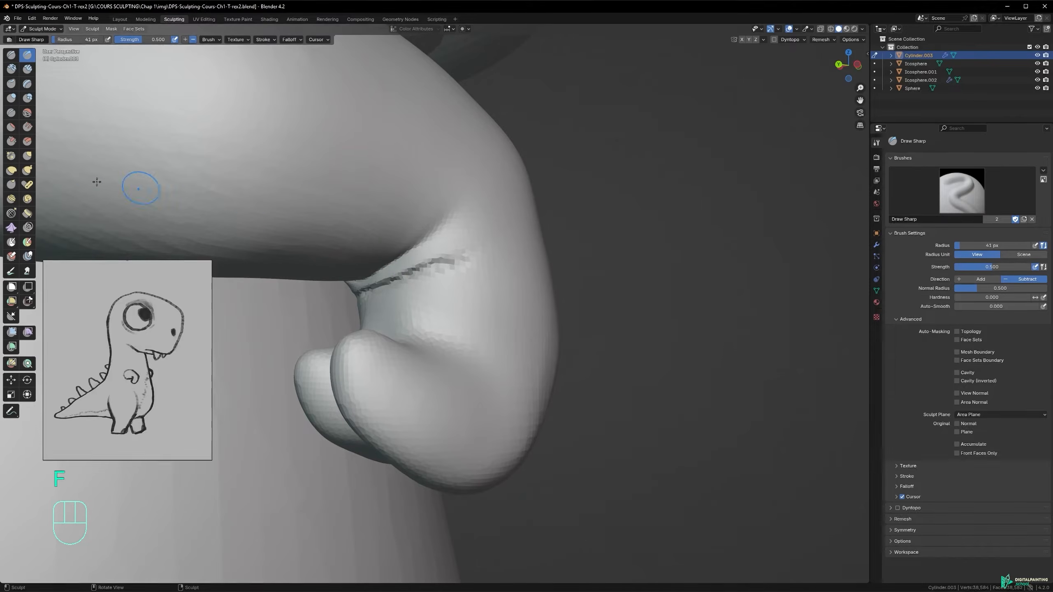
shift+drag(438, 267, 486, 260)
key(ctrl+z)
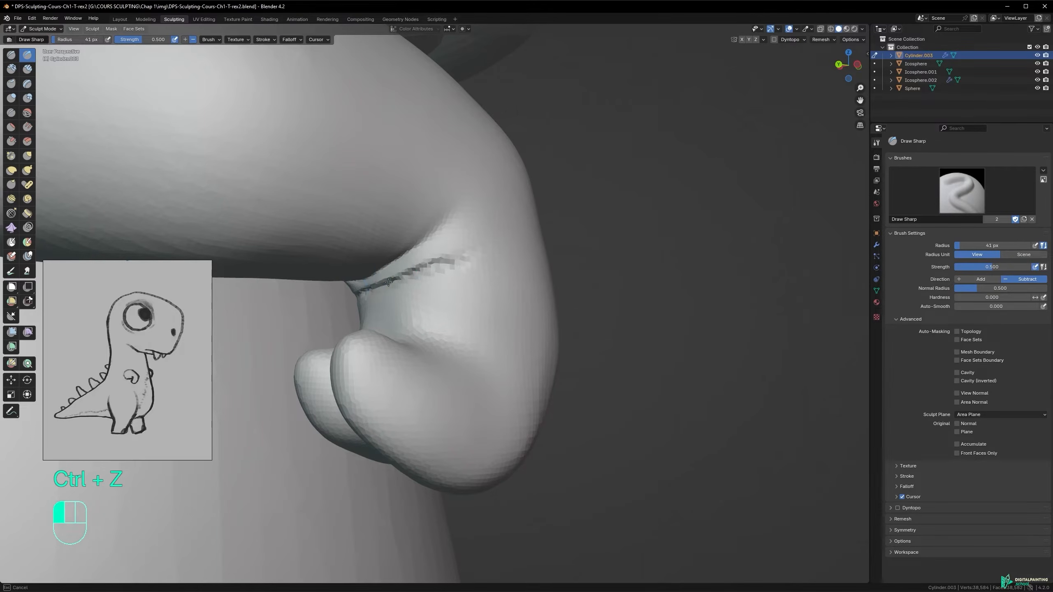
drag(456, 265, 461, 265)
key(ctrl+z)
shift+drag(387, 287, 471, 266)
mouse_move(380, 291)
alt+middle_down()
mouse_move(420, 296)
mouse_move(355, 298)
alt+middle_up()
shift+drag(305, 293, 382, 287)
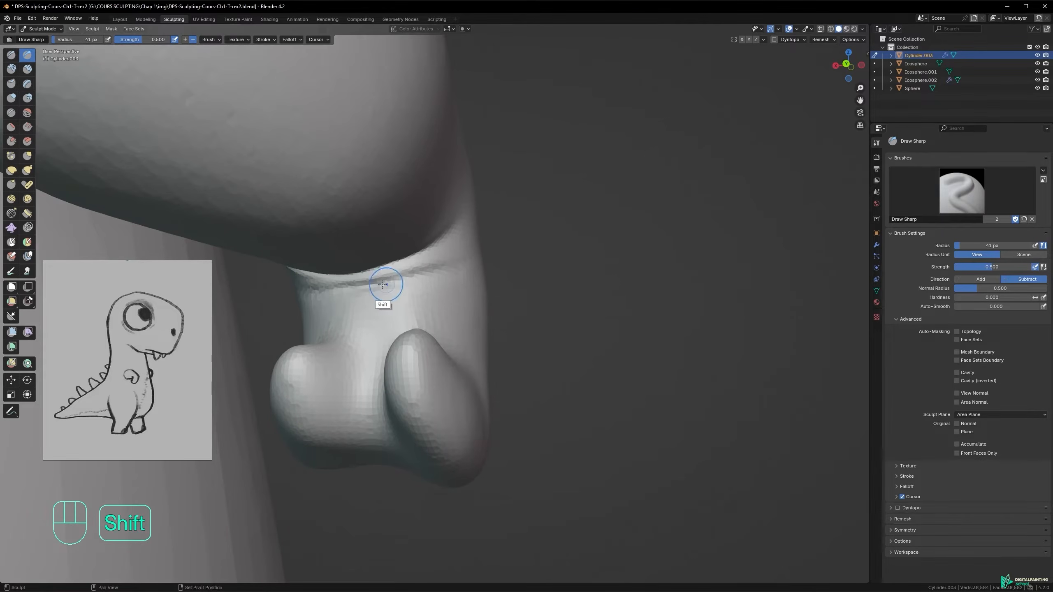
- Tighten the forearm fold with Pinch/Magnify at a 42 px radius and deepen it with Crease at 59 px
click(10, 156)
key(f)
key(f)
click(314, 290)
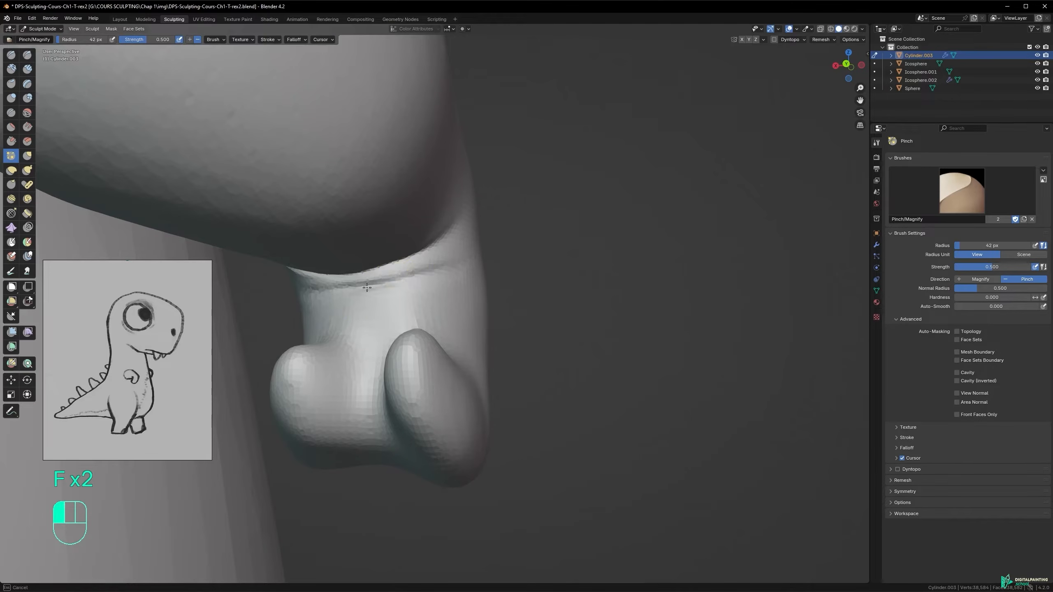
click(11, 113)
key(f)
click(368, 299)
alt+middle_drag(350, 314, 365, 316)
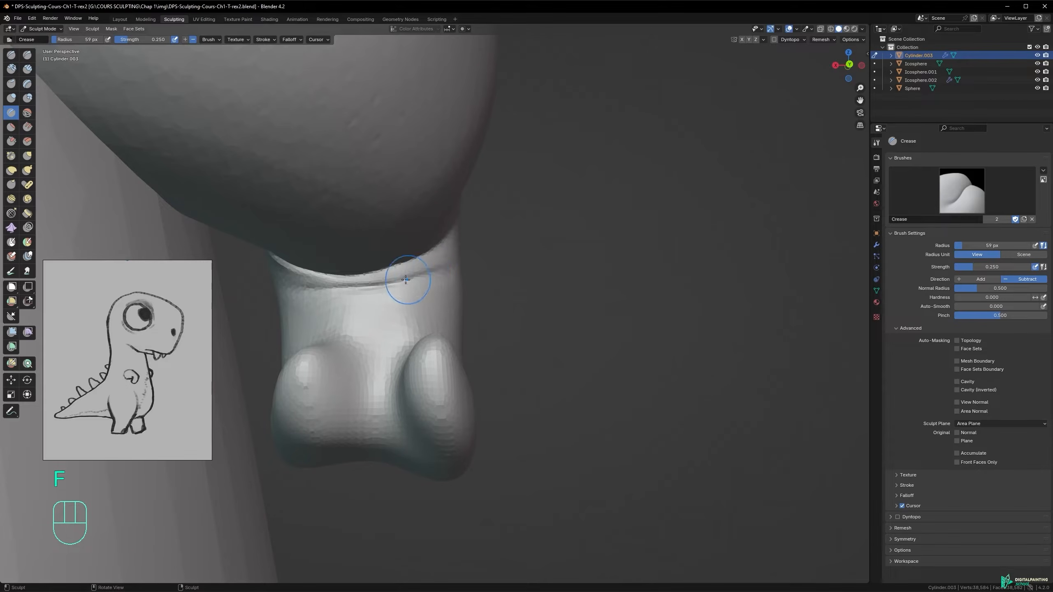
drag(341, 283, 397, 284)
middle_drag(469, 261, 446, 270)
- Build up the skin beside the elbow fold with Clay Strips at a 22 px radius, undoing the first strokes
key(space)
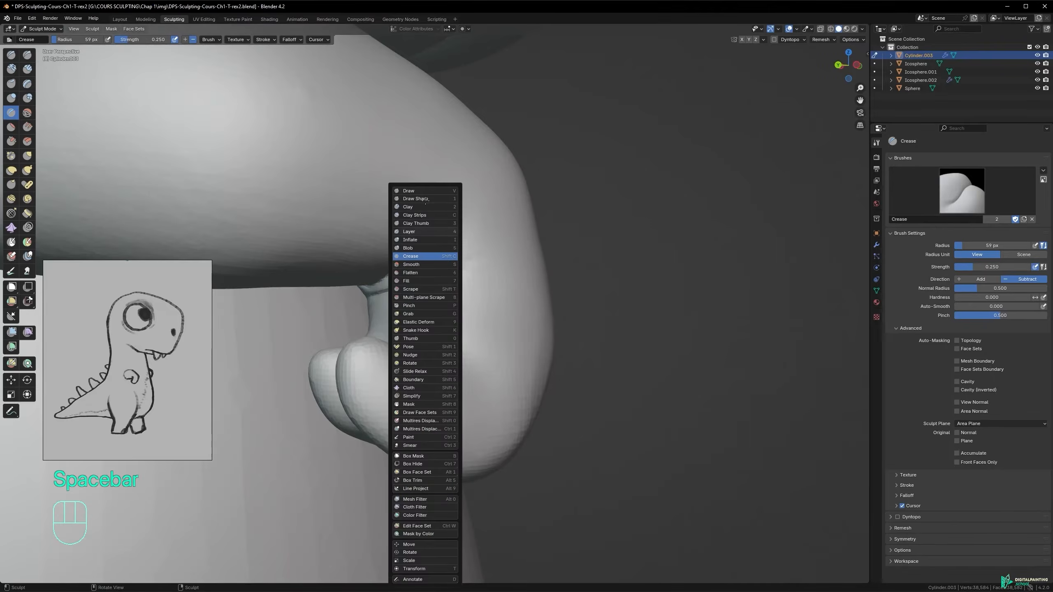
click(421, 216)
key(f)
click(443, 258)
middle_drag(438, 283, 430, 275)
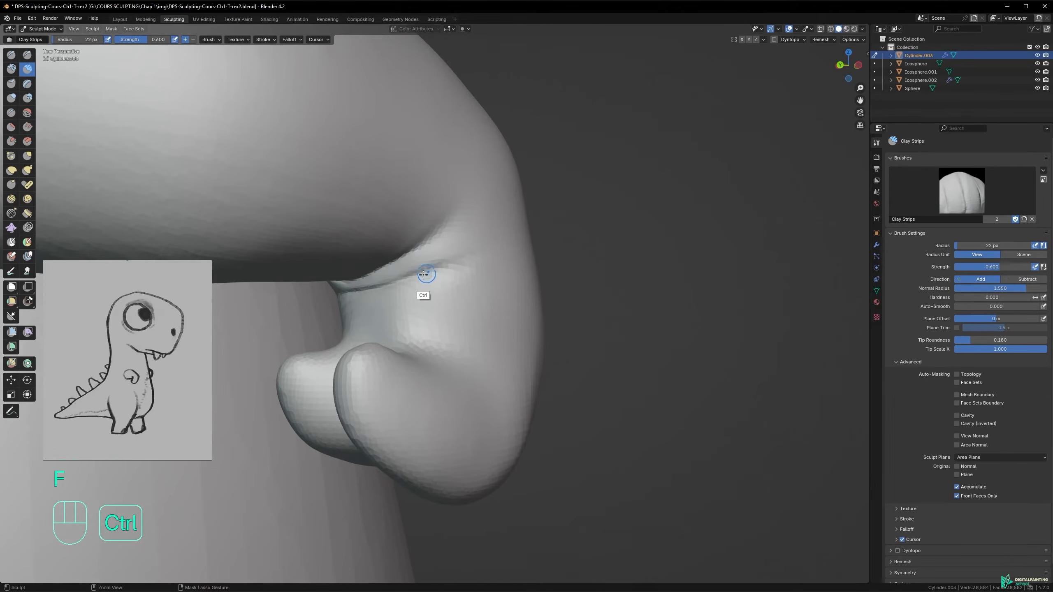
key(ctrl+z)
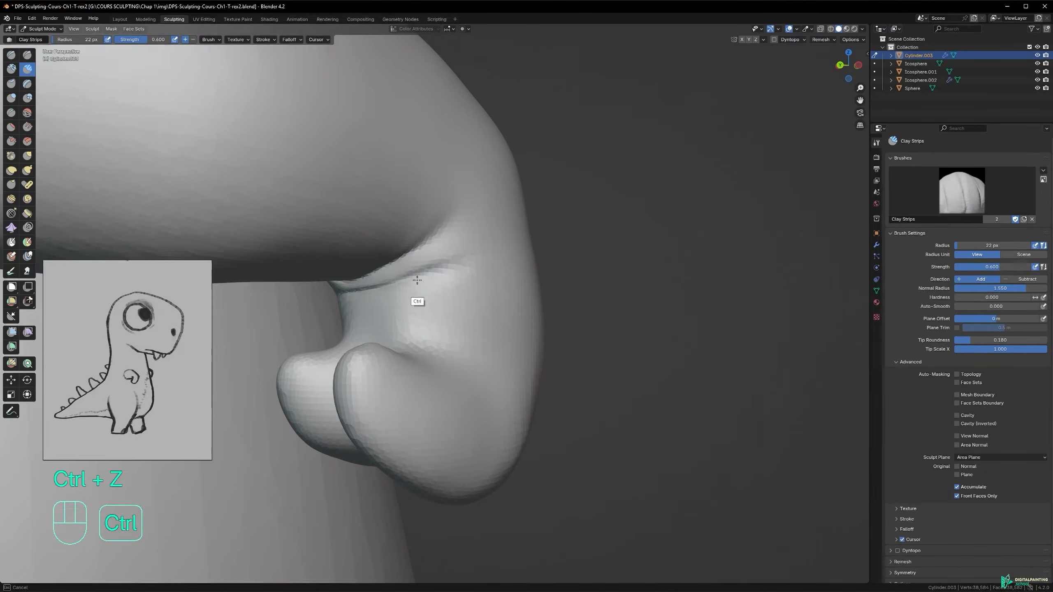
key(ctrl+z)
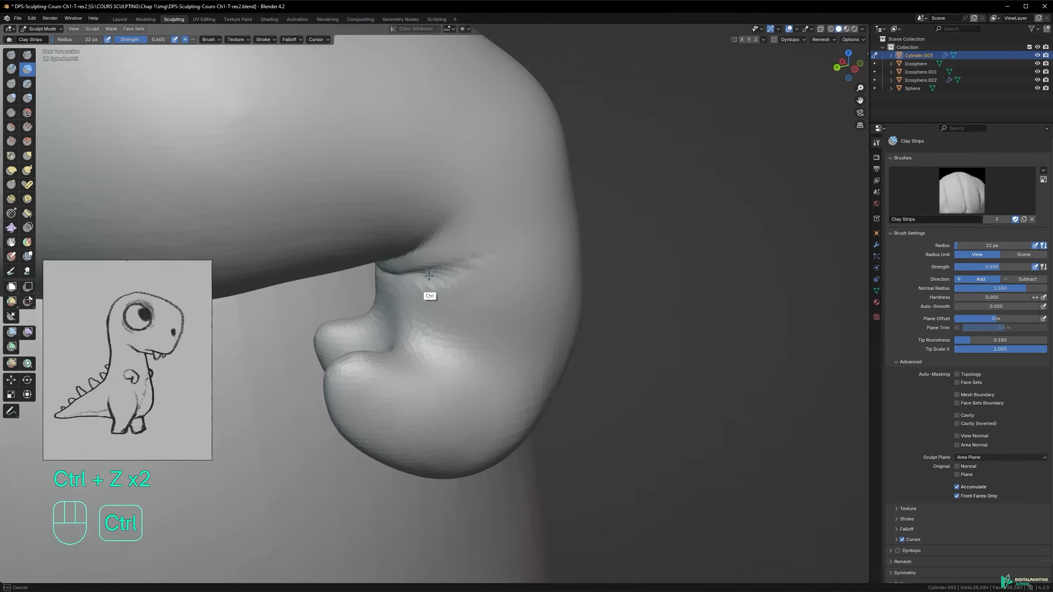
ctrl+drag(480, 271, 482, 271)
alt+middle_drag(428, 277, 423, 294)
ctrl+drag(407, 280, 414, 280)
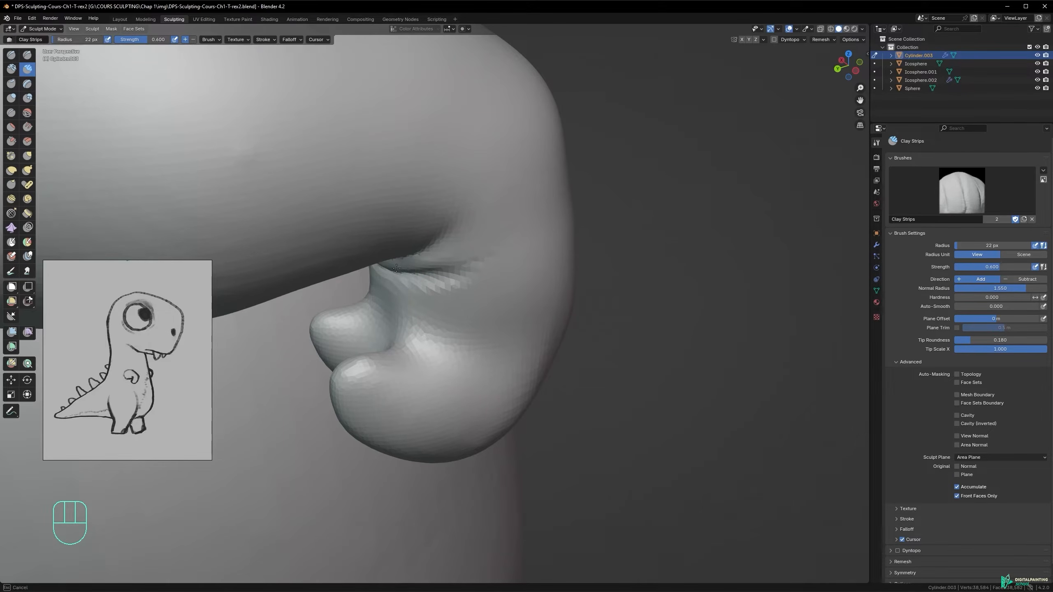
alt+middle_drag(427, 262, 437, 267)
drag(437, 267, 462, 245)
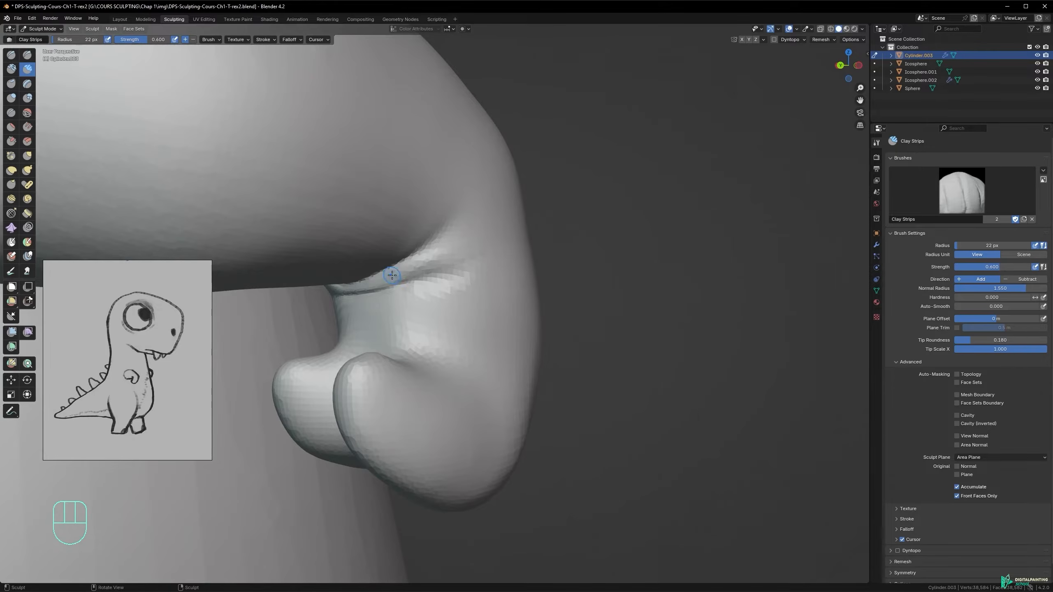
- Continue the Clay Strips build-up around the inner forearm along the fold, undoing the last smoothing stroke
alt+middle_drag(372, 299, 398, 272)
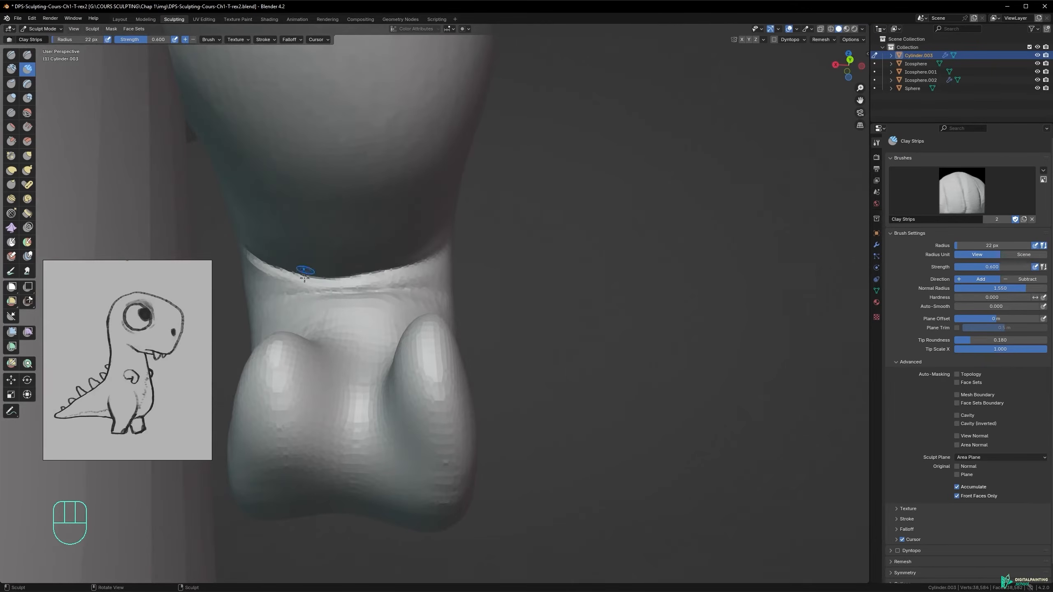
mouse_move(253, 281)
alt+middle_down()
mouse_move(372, 298)
mouse_move(447, 285)
mouse_move(452, 296)
alt+middle_up()
drag(452, 296, 449, 267)
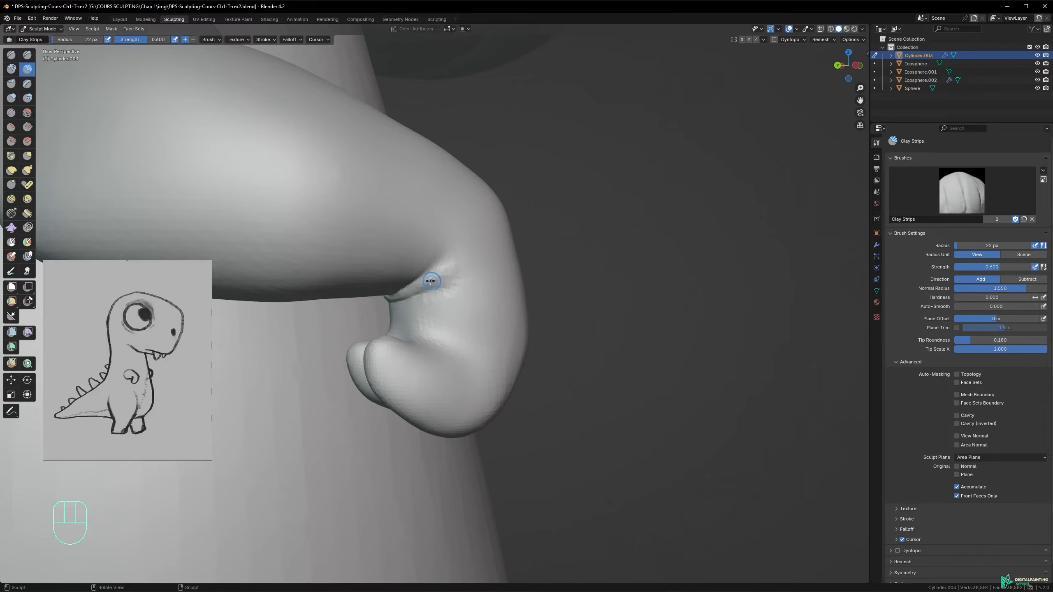
shift+drag(443, 291, 438, 270)
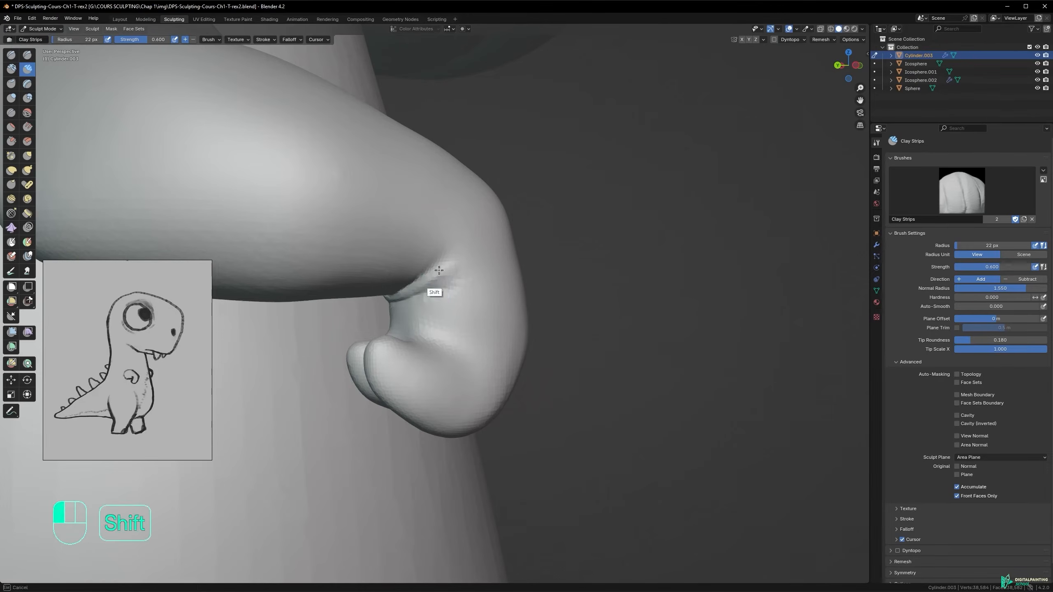
key(ctrl+z)
- Set the brush to a 52 px radius and 0.361 strength, and smooth the fold around the inner elbow
scroll(454, 277, up, 3)
key(f)
click(473, 246)
drag(129, 42, 119, 42)
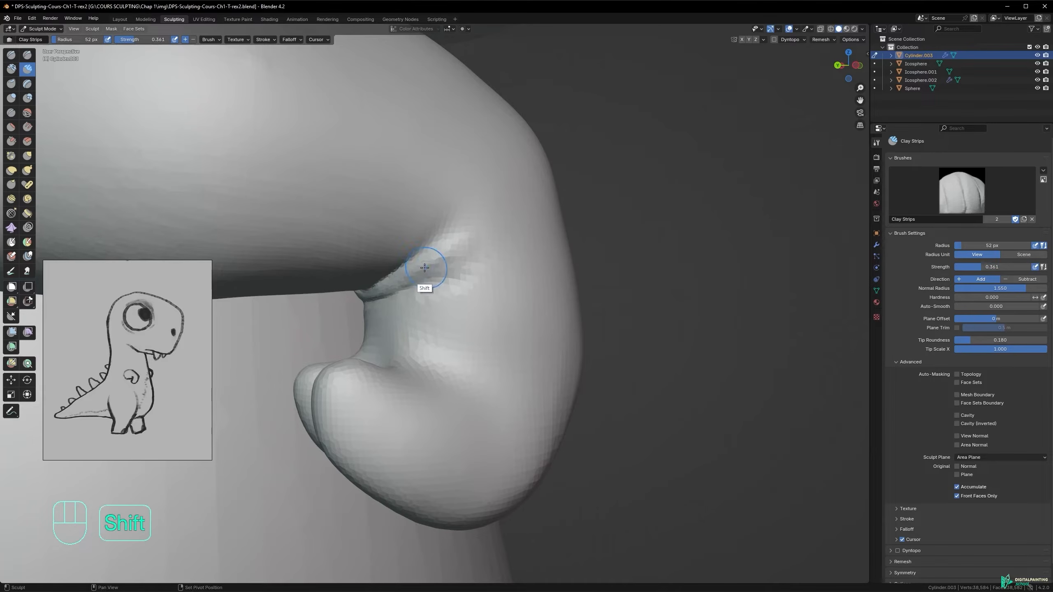
shift+drag(439, 250, 472, 239)
mouse_move(411, 294)
shift+mouse_down()
mouse_move(482, 285)
mouse_move(494, 265)
shift+mouse_up()
ctrl+middle_drag(465, 263, 424, 305)
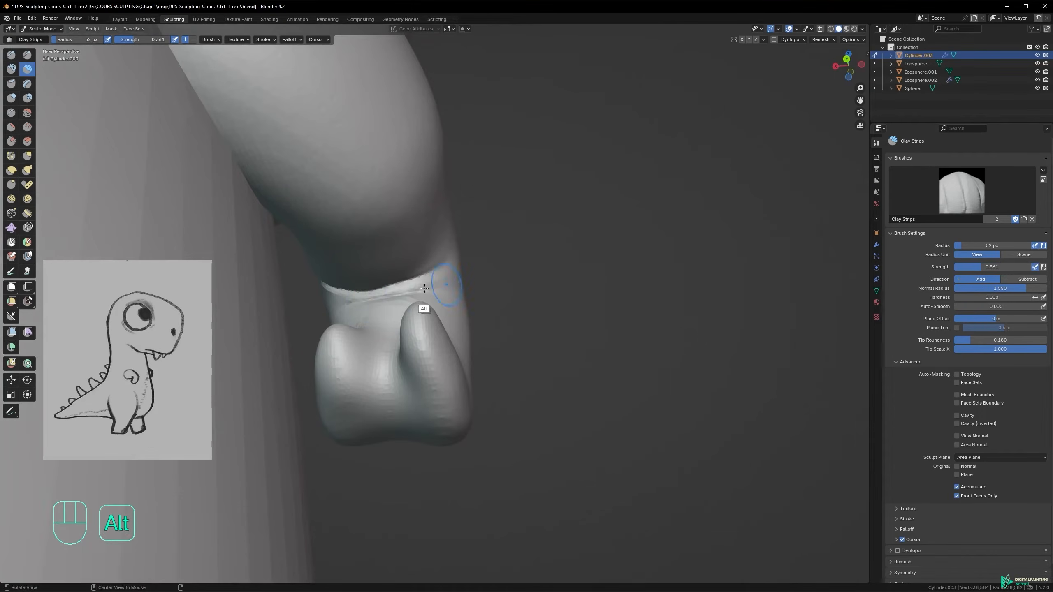
mouse_move(357, 294)
shift+mouse_down()
mouse_move(413, 299)
mouse_move(348, 302)
shift+mouse_up()
mouse_move(446, 293)
alt+middle_down()
mouse_move(404, 330)
mouse_move(433, 401)
mouse_move(431, 330)
mouse_move(455, 318)
mouse_move(459, 178)
alt+middle_up()
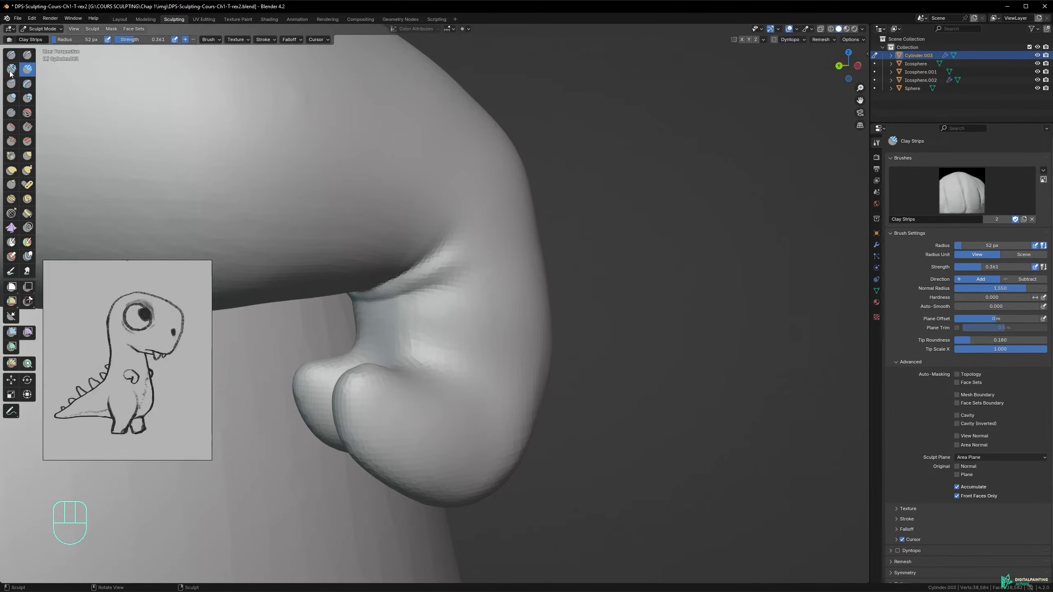
- Deepen the inner elbow fold with Crease at a 51 px radius, undoing the first stroke, and save the file
click(11, 112)
key(f)
click(372, 300)
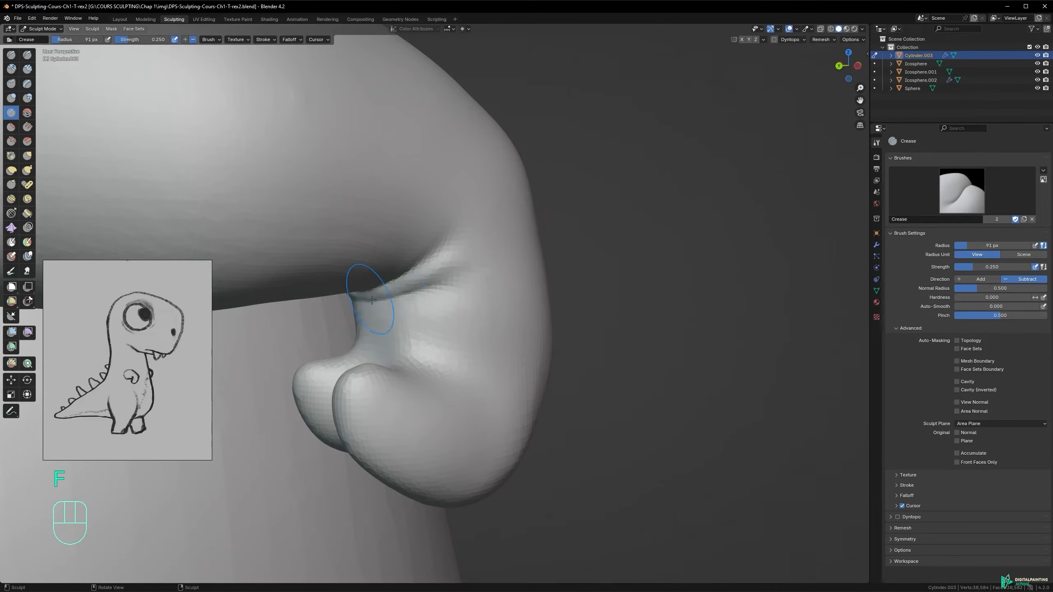
mouse_move(465, 293)
alt+middle_down()
mouse_move(416, 307)
mouse_move(428, 285)
alt+middle_up()
drag(447, 227, 403, 280)
key(ctrl+z)
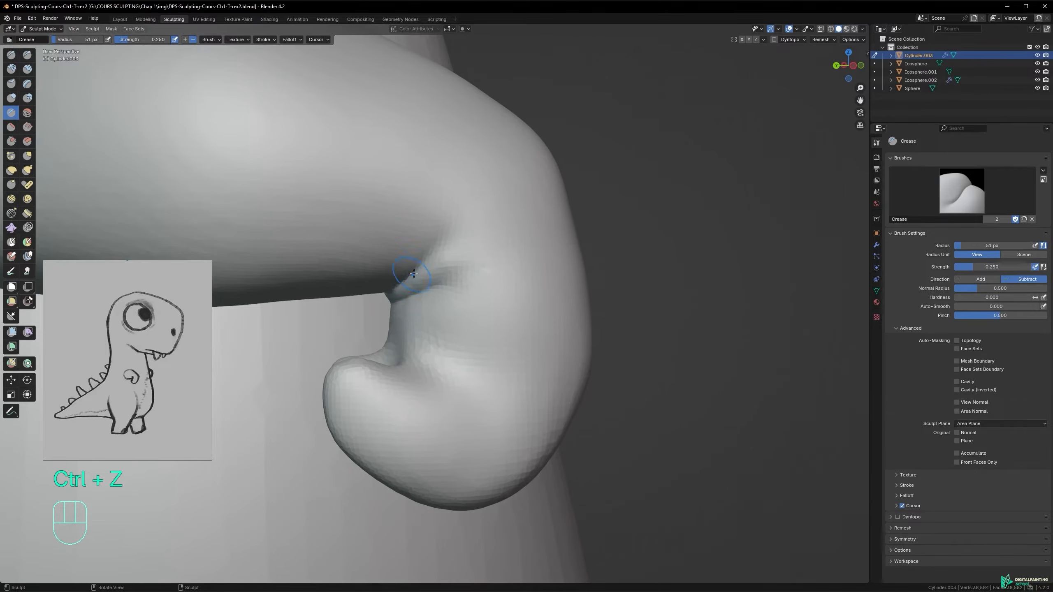
ctrl+alt+middle_drag(431, 274, 448, 406)
ctrl+alt+middle_drag(450, 301, 451, 356)
mouse_move(462, 310)
alt+middle_down()
mouse_move(365, 312)
mouse_move(429, 278)
mouse_move(433, 343)
alt+middle_up()
drag(423, 334, 406, 320)
ctrl+alt+middle_drag(407, 320, 425, 344)
key(ctrl+s)
- Return to Object Mode and apply the Mirror modifier on the arms
mouse_move(433, 282)
alt+middle_down()
mouse_move(371, 261)
mouse_move(397, 254)
mouse_move(463, 297)
alt+middle_up()
key(Tab)
click(415, 263)
ctrl+alt+middle_drag(414, 263, 461, 322)
alt+middle_drag(638, 296, 474, 309)
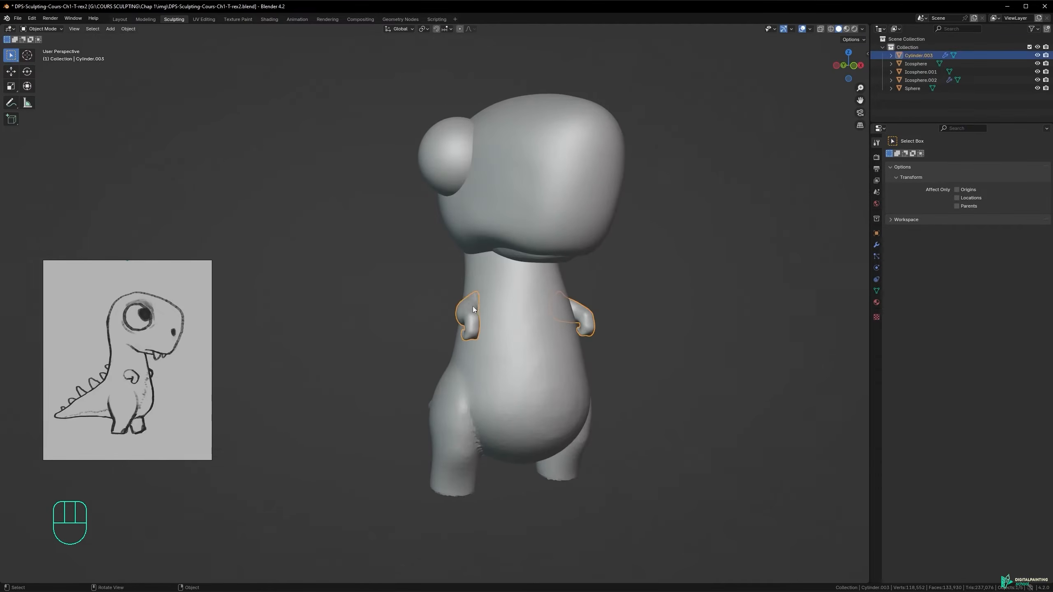
click(876, 245)
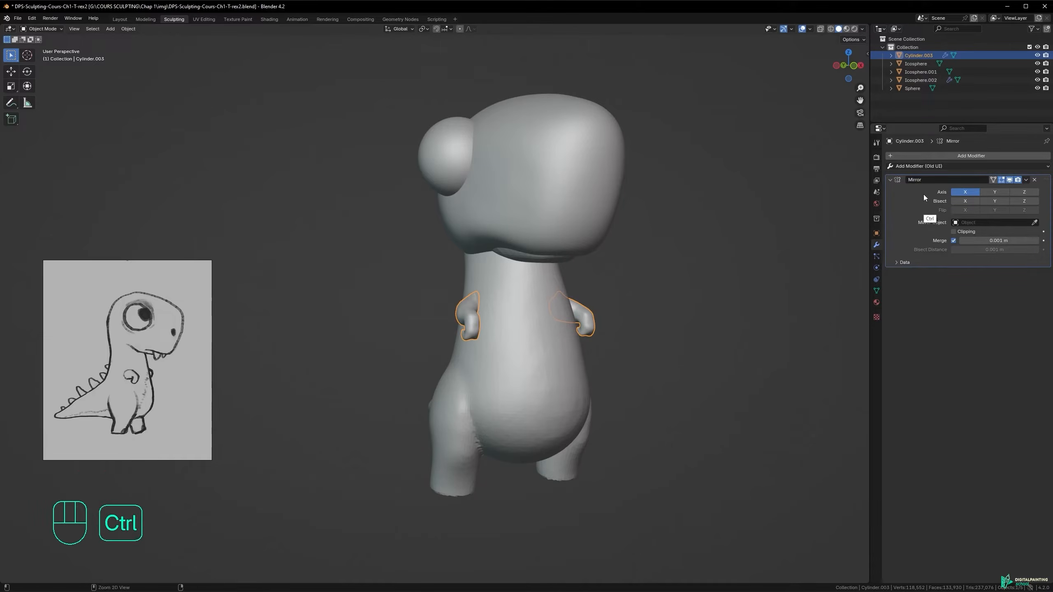
key(ctrl+a)
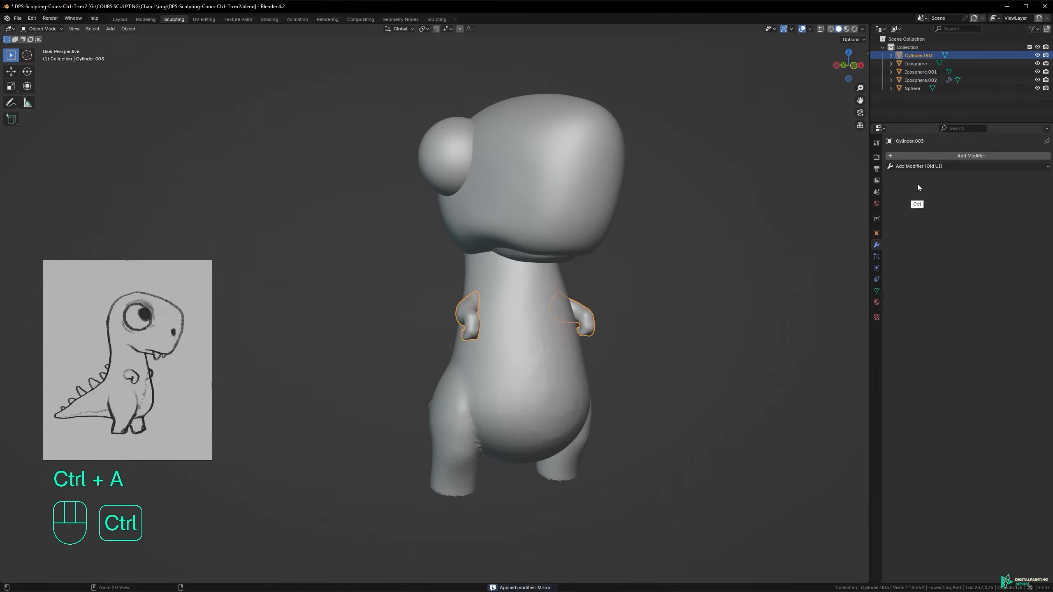
key(ctrl+z)
click(1027, 180)
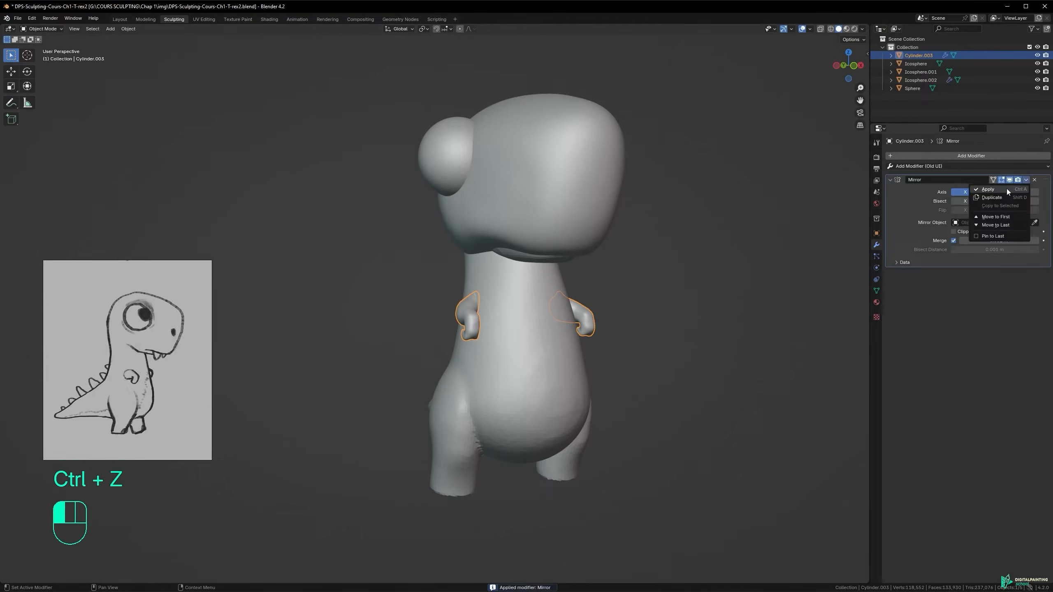
click(1007, 189)
mouse_move(544, 306)
alt+middle_down()
mouse_move(494, 314)
mouse_move(538, 293)
alt+middle_up()
key(ctrl+Tab)
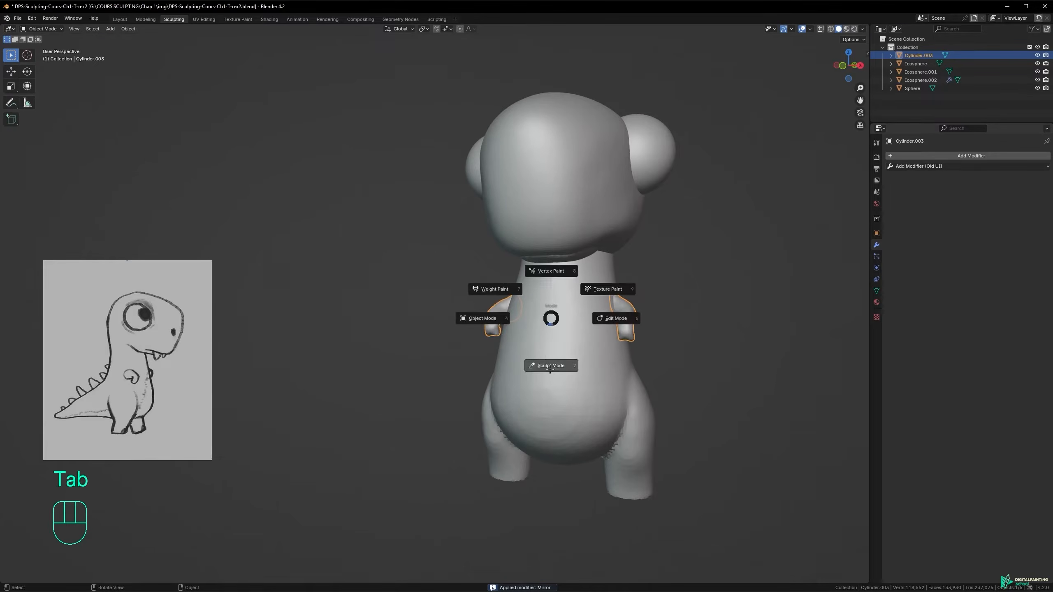
click(550, 365)
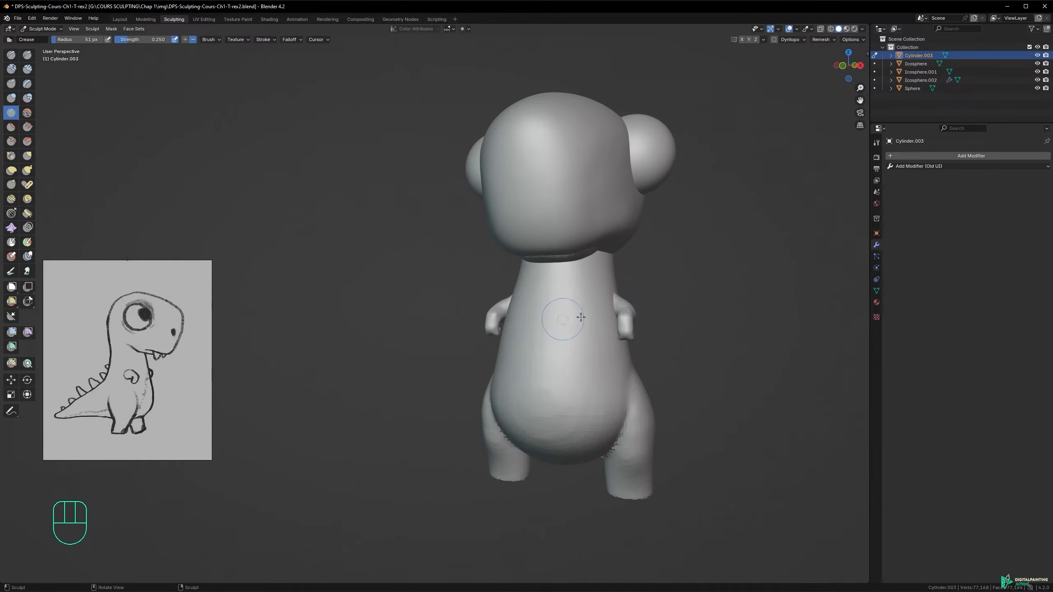
key(Tab)
click(538, 291)
alt+middle_drag(539, 292, 574, 307)
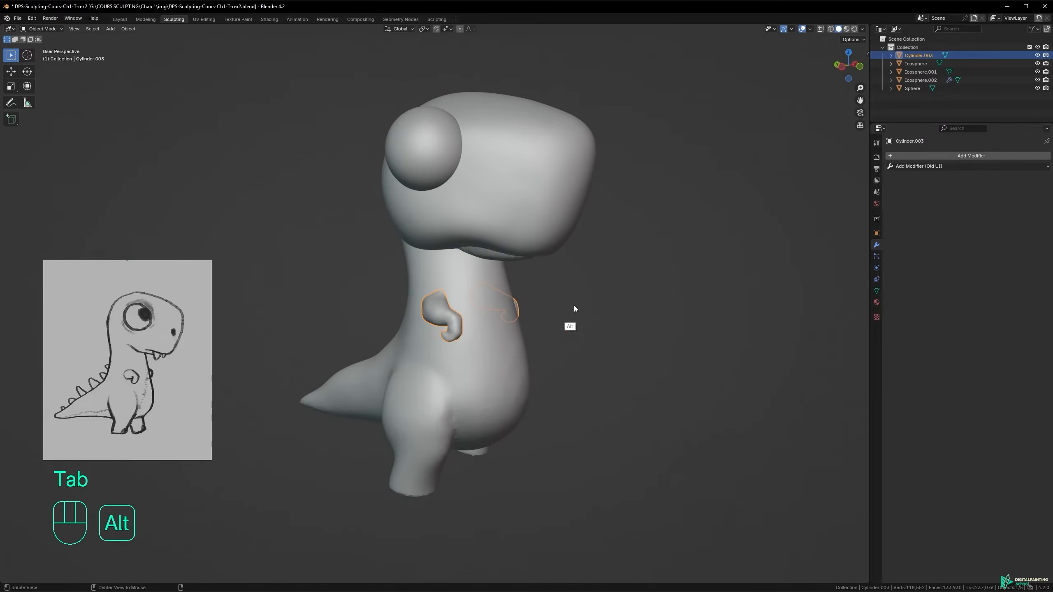
- Select the body together with the arms and save the project as DPS-Sculpting-Cours-Ch1-T-rex3.blend
shift+click(481, 320)
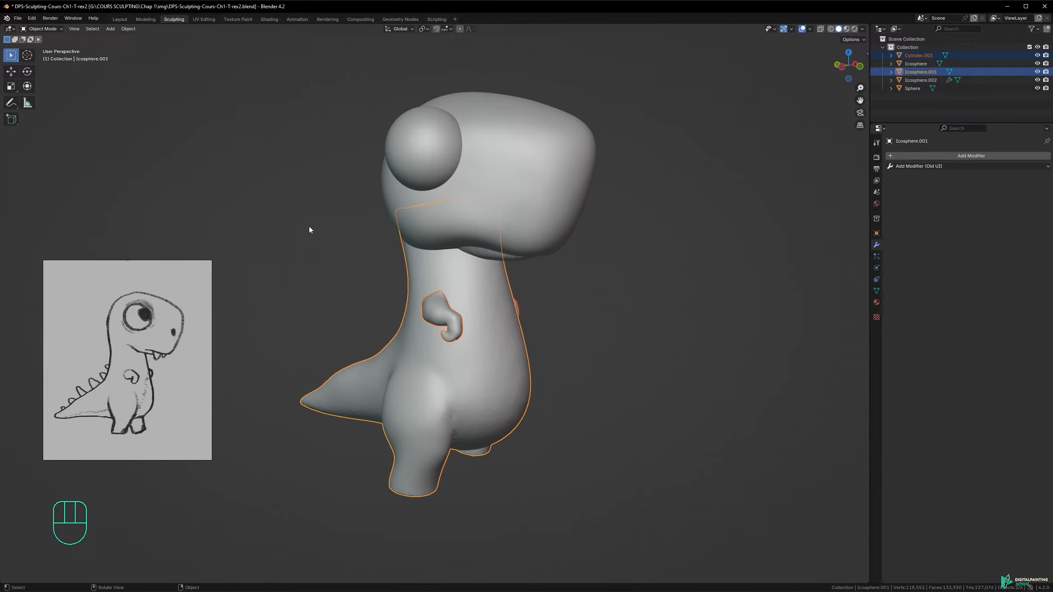
key(ctrl+shift+s)
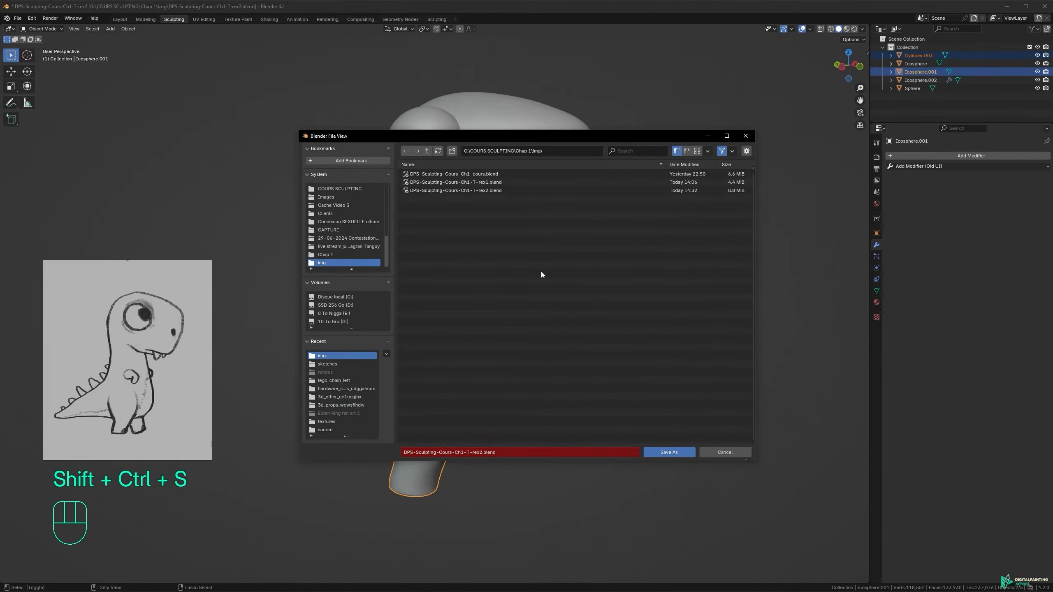
key(KP_Add)
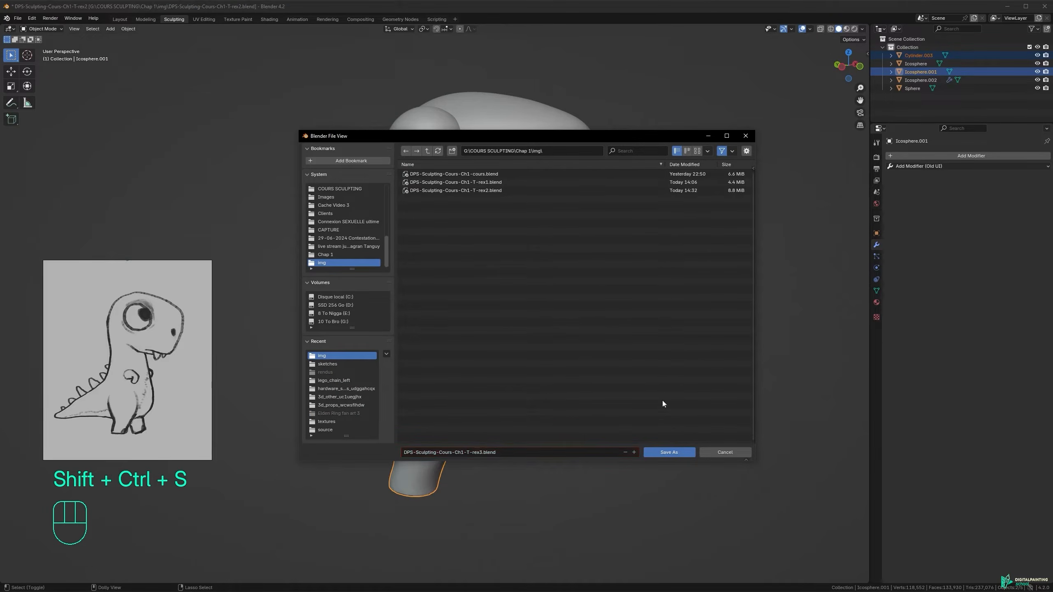
click(680, 453)
- Restore the selection of arms and body, join the arms into the body object, and enter Sculpt Mode
click(532, 289)
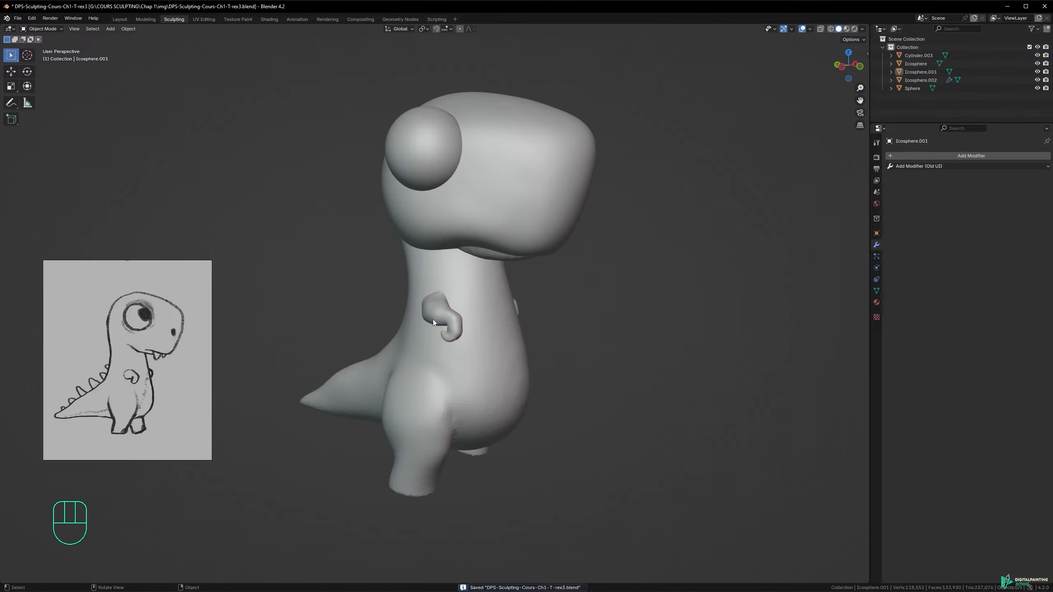
key(ctrl+z)
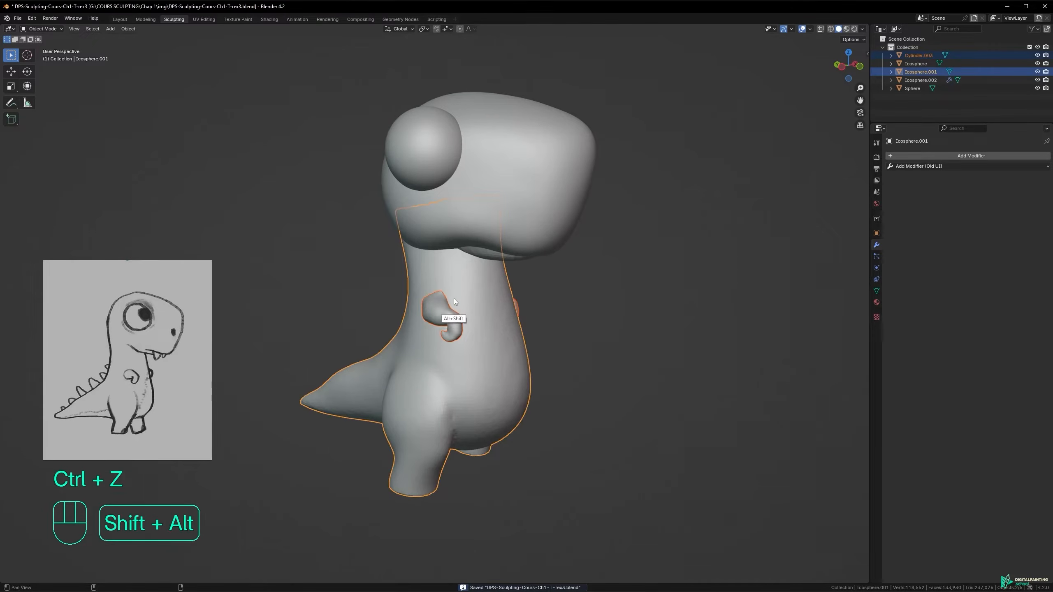
shift+middle_drag(454, 298, 501, 308)
key(ctrl+j)
key(Tab)
ctrl+middle_drag(501, 305, 535, 286)
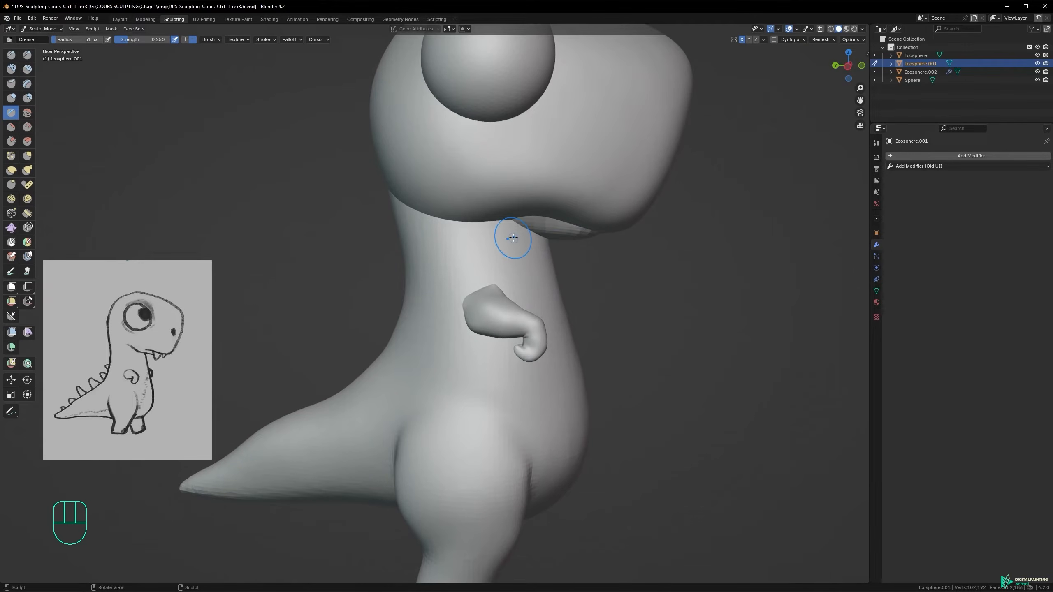
- Try to fuse the arms with the body by voxel remesh, sizing the voxels against the preview grid
click(822, 39)
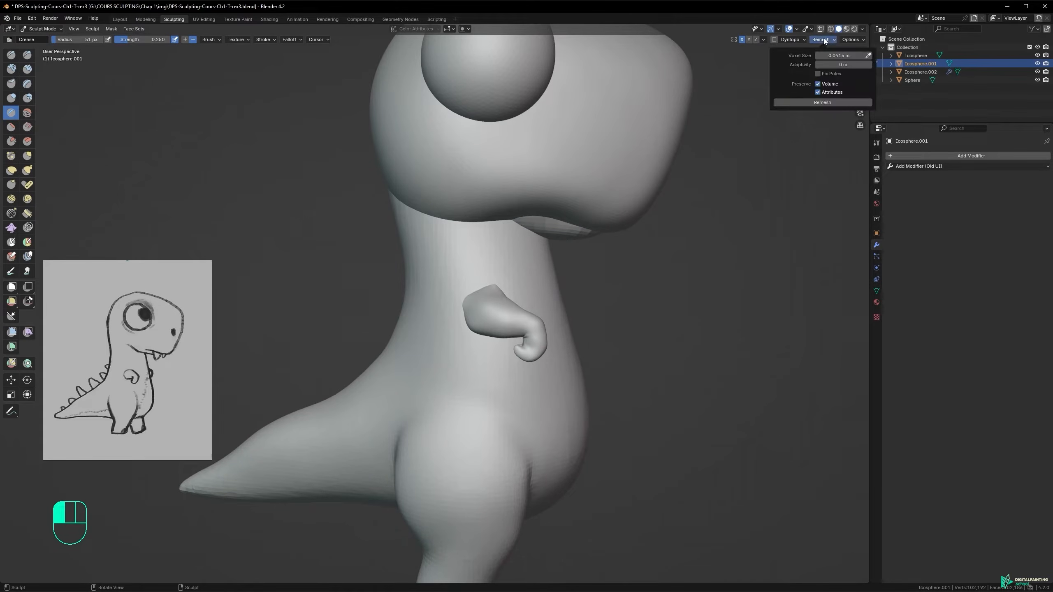
key(r)
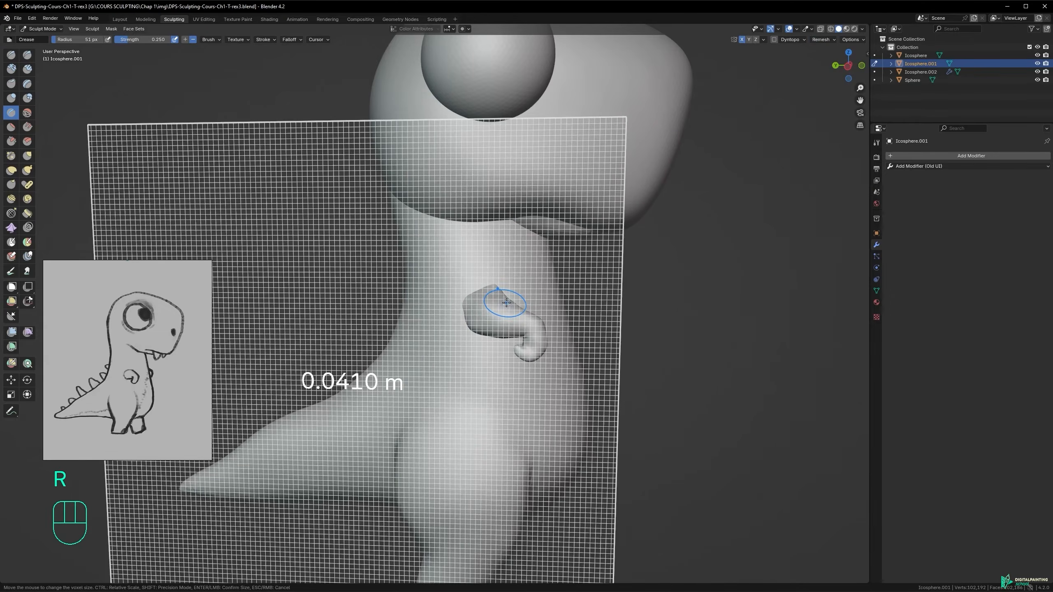
key(shift)
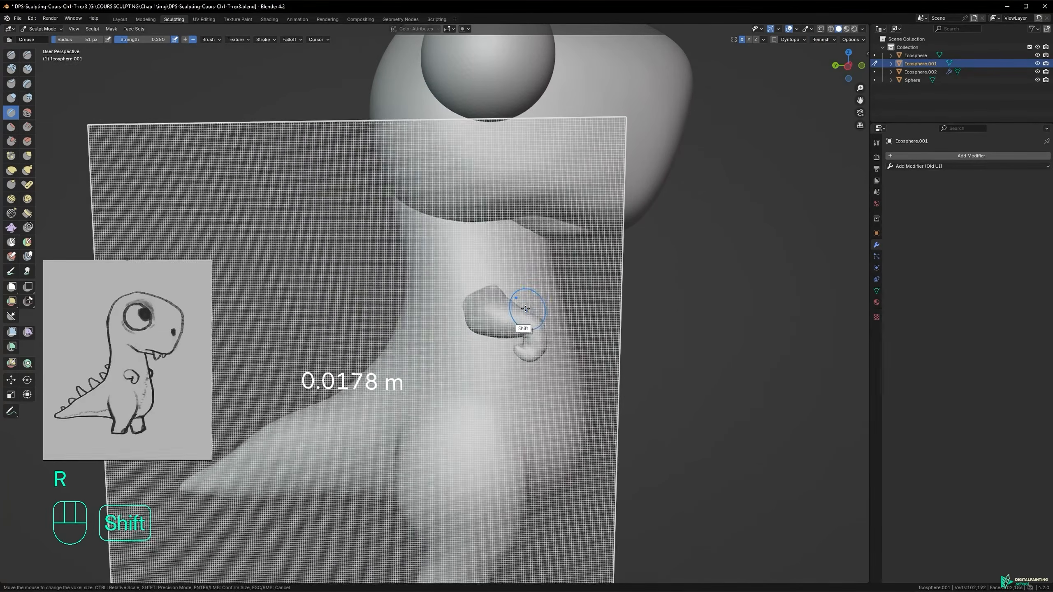
click(389, 270)
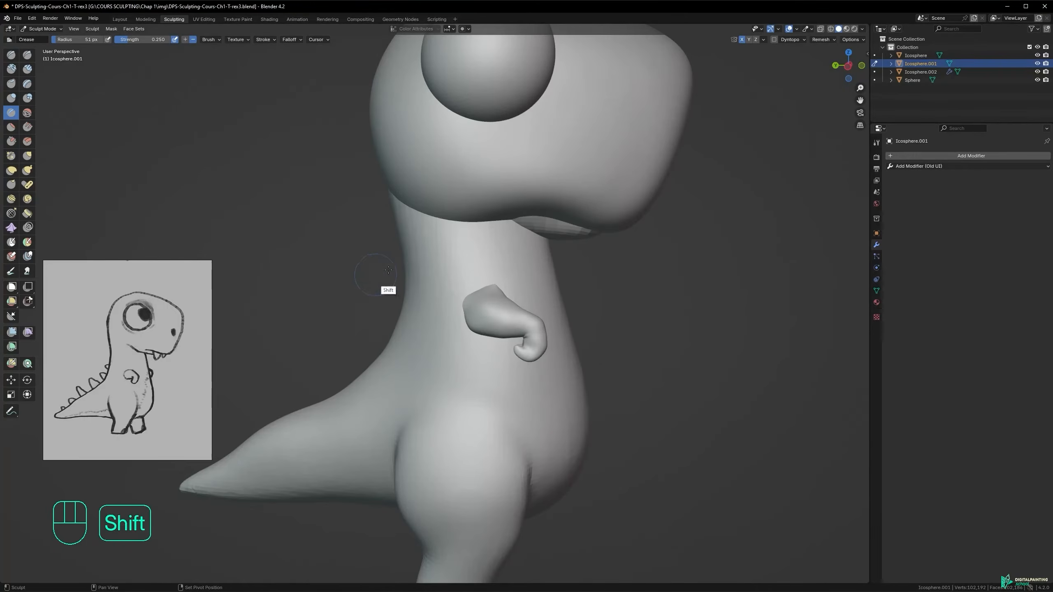
key(ctrl+r)
ctrl+alt+middle_drag(532, 339, 558, 213)
alt+shift+middle_drag(555, 290, 462, 209)
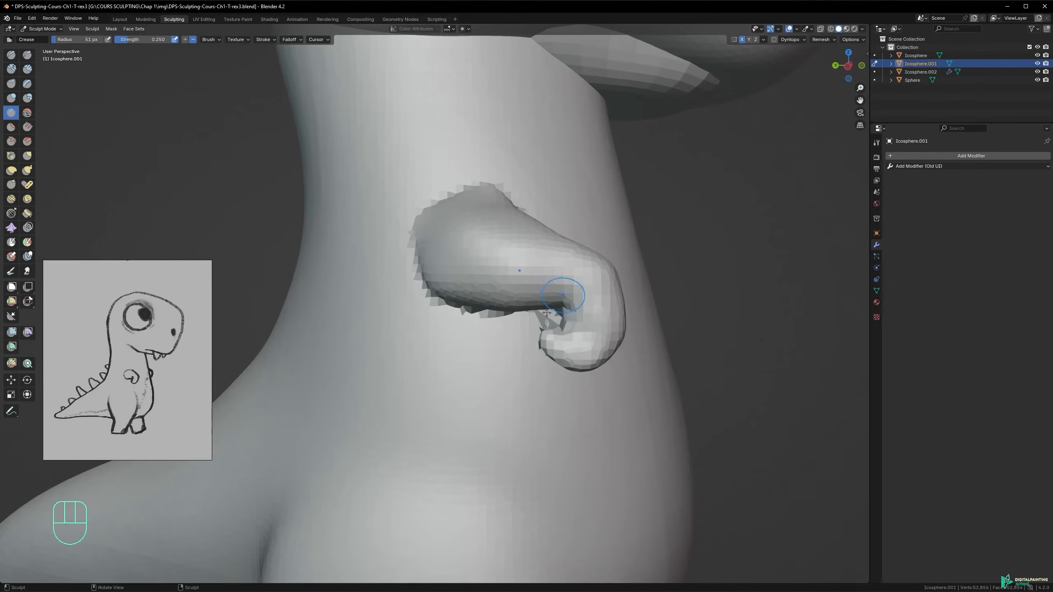
- Compare the arm's detail with and without the coarse remesh, and leave the remesh undone
key(ctrl+z)
key(ctrl+z)
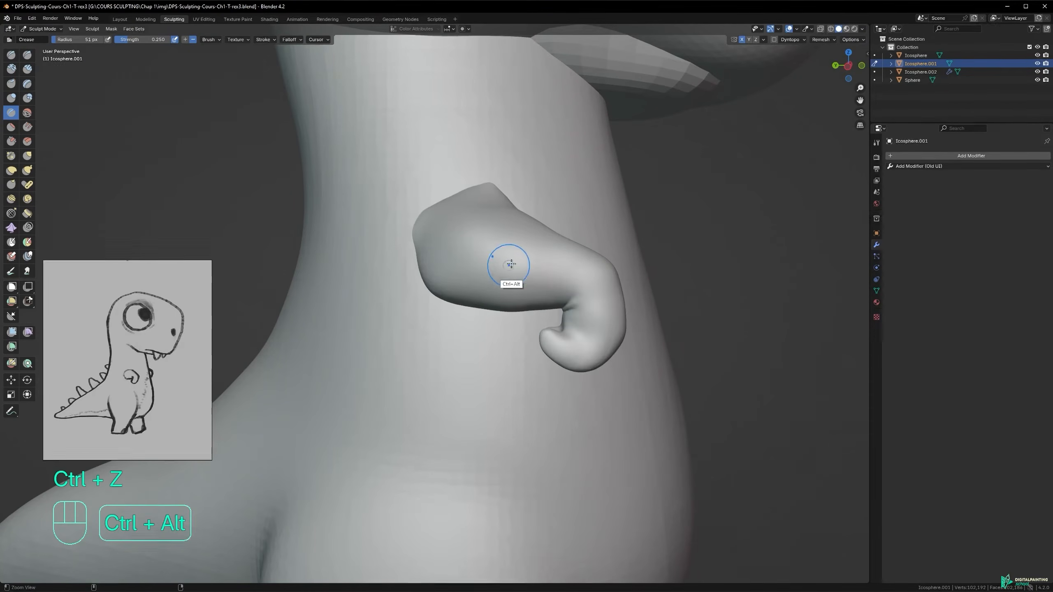
key(ctrl+shift+z)
key(ctrl+shift+z)
alt+middle_drag(553, 278, 631, 334)
alt+middle_drag(580, 301, 618, 344)
key(ctrl+z)
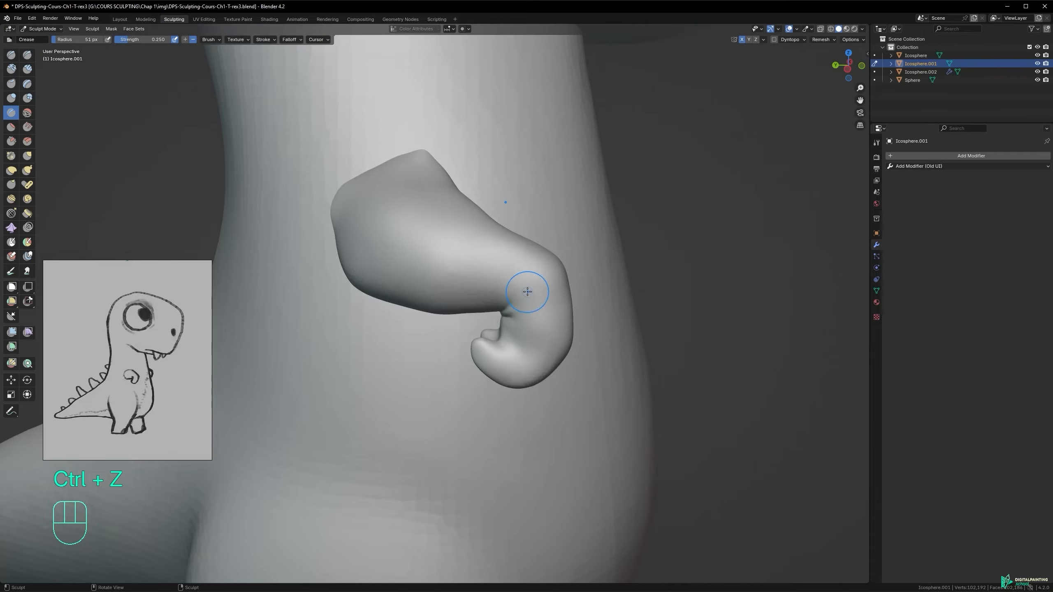
ctrl+alt+middle_drag(529, 291, 482, 289)
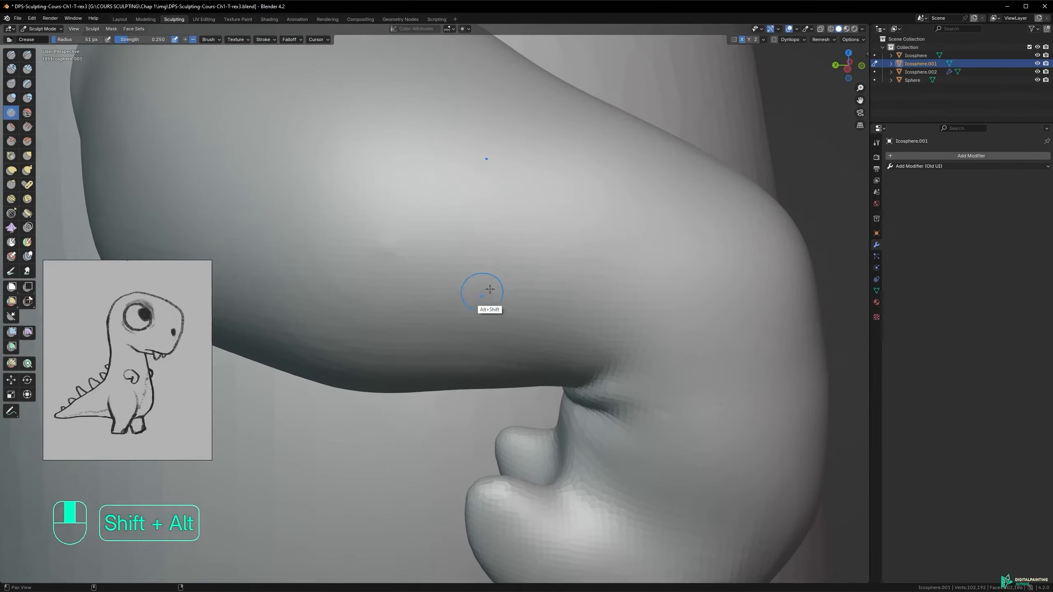
ctrl+alt+middle_drag(560, 266, 534, 314)
alt+shift+middle_drag(489, 343, 520, 330)
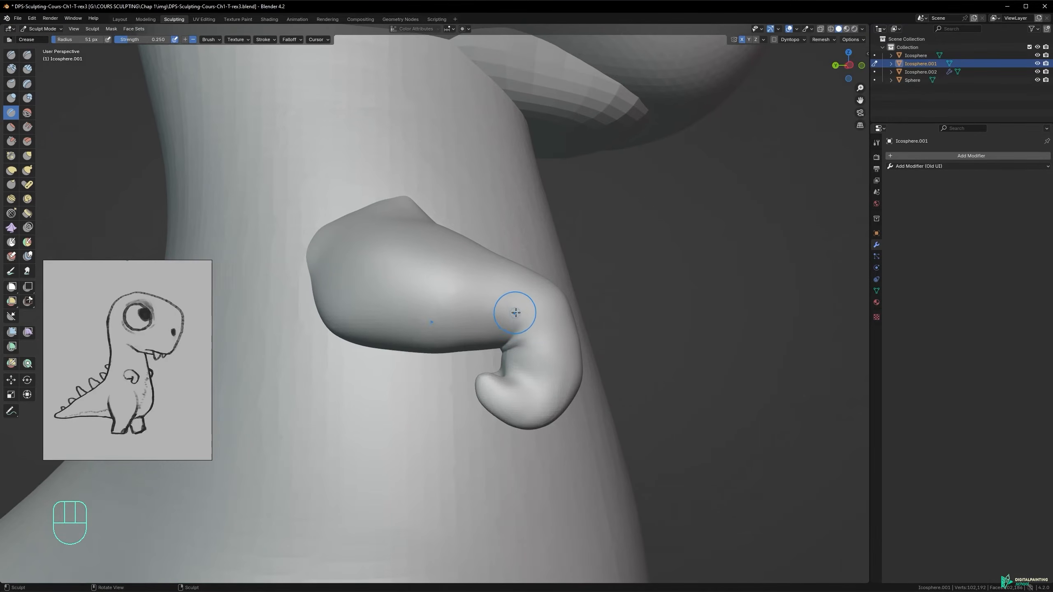
- Try a finer voxel remesh of the joined body and arms with a much smaller voxel size
key(r)
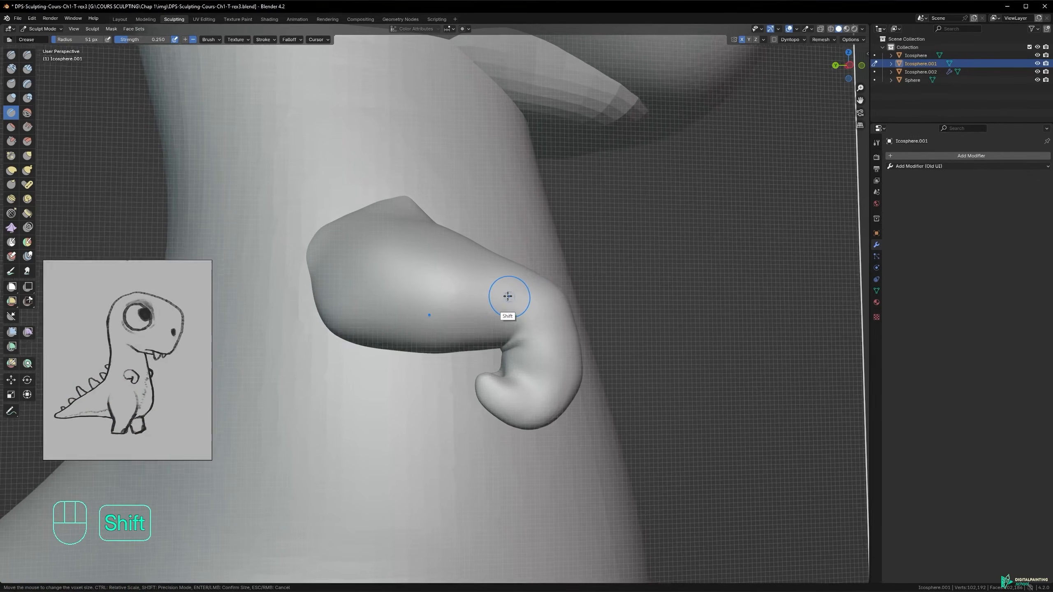
click(535, 293)
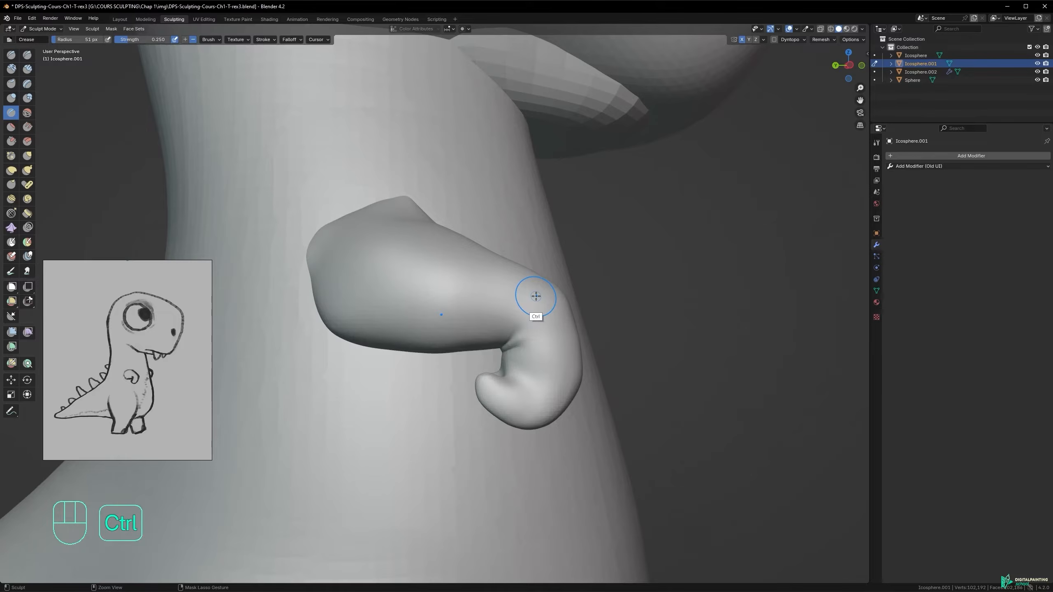
key(ctrl+r)
middle_drag(535, 295, 495, 300)
- Compare the elbow fold and shoulder joint before and after the finer remesh, and undo that remesh
key(ctrl+z)
key(ctrl+shift+z)
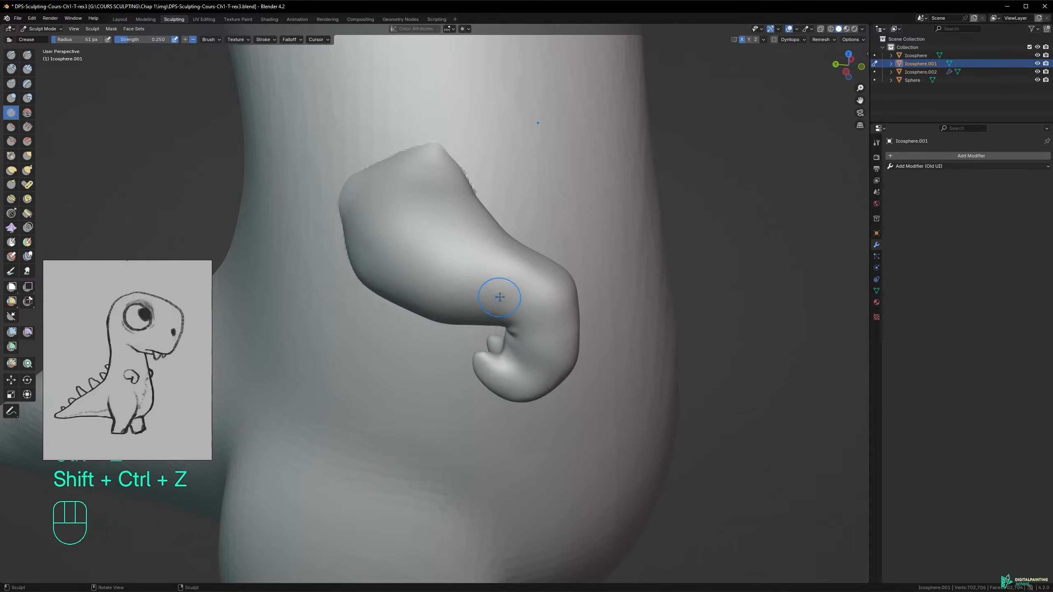
key(ctrl+z)
key(ctrl+shift+z)
middle_drag(522, 296, 530, 349)
key(ctrl+z)
key(ctrl+shift+z)
mouse_move(550, 365)
ctrl+middle_down()
mouse_move(564, 341)
mouse_move(558, 416)
mouse_move(536, 369)
ctrl+middle_up()
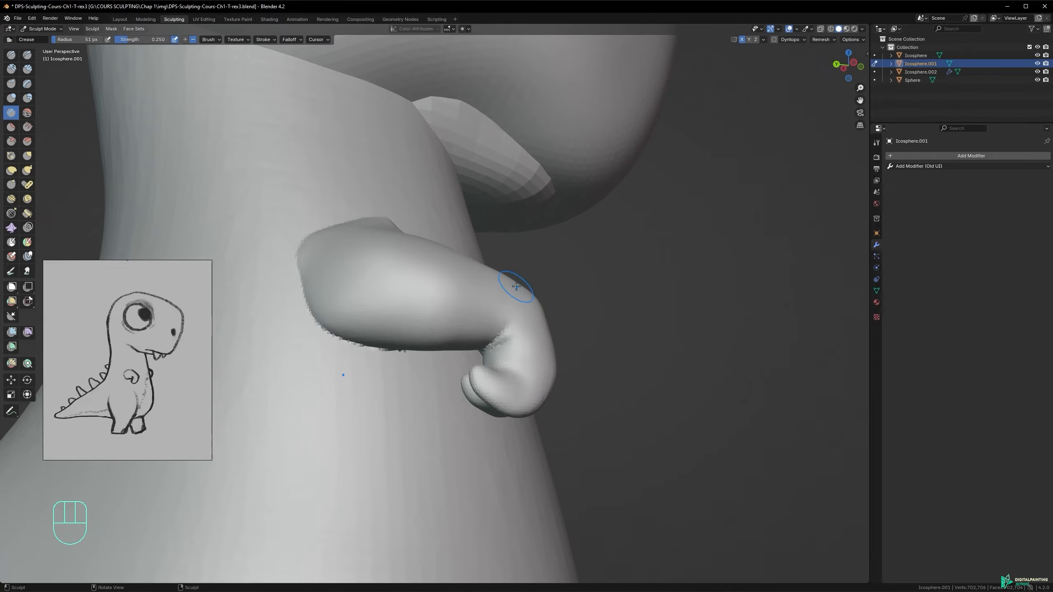
key(ctrl+z)
key(ctrl+z)
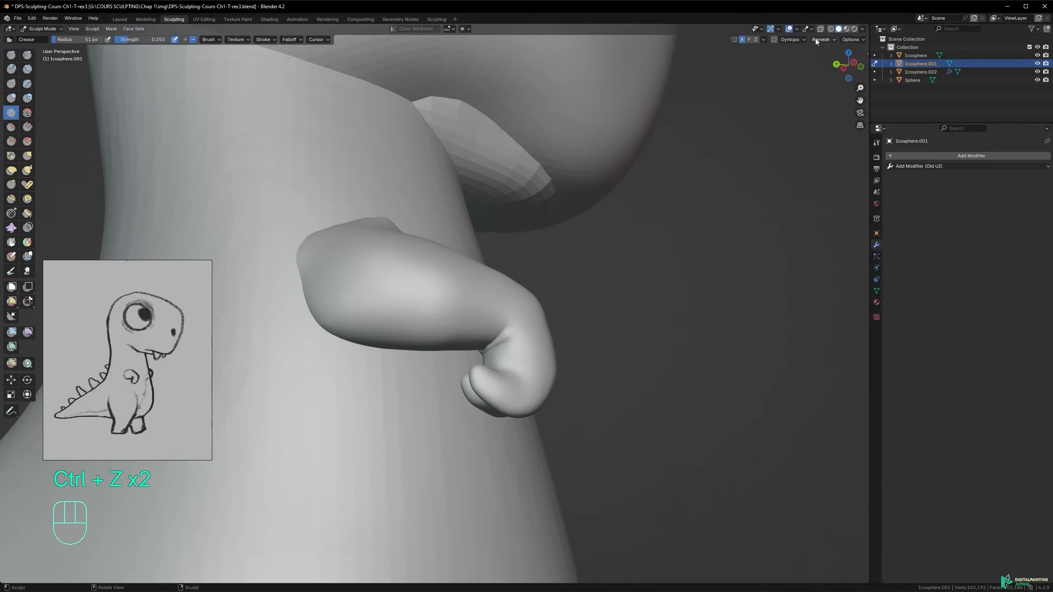
- Try remeshing with a 0.005 m voxel size, compare the elbow fold with the original mesh, and undo it
click(817, 40)
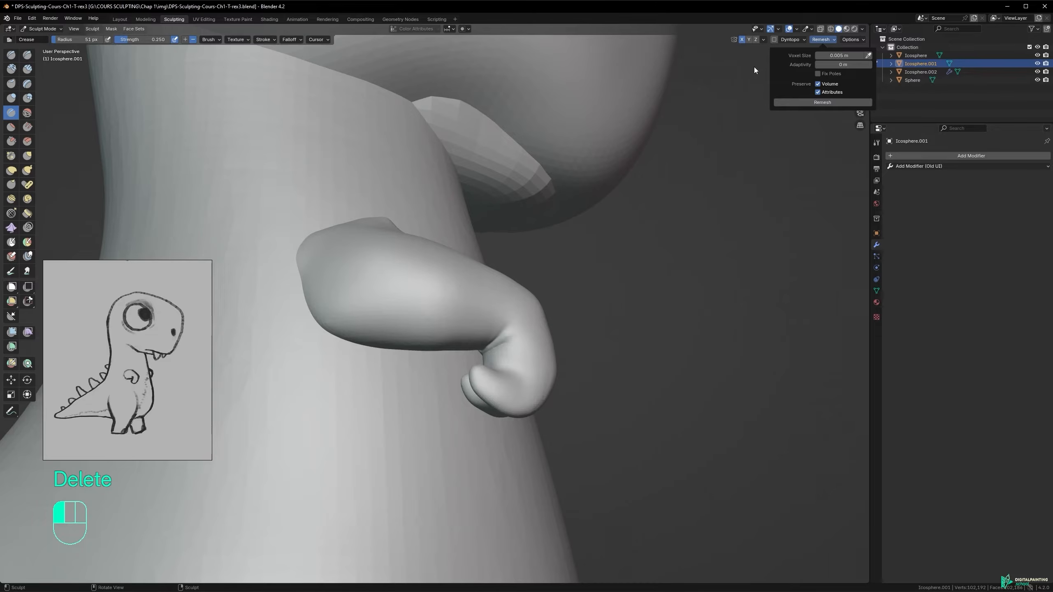
click(818, 102)
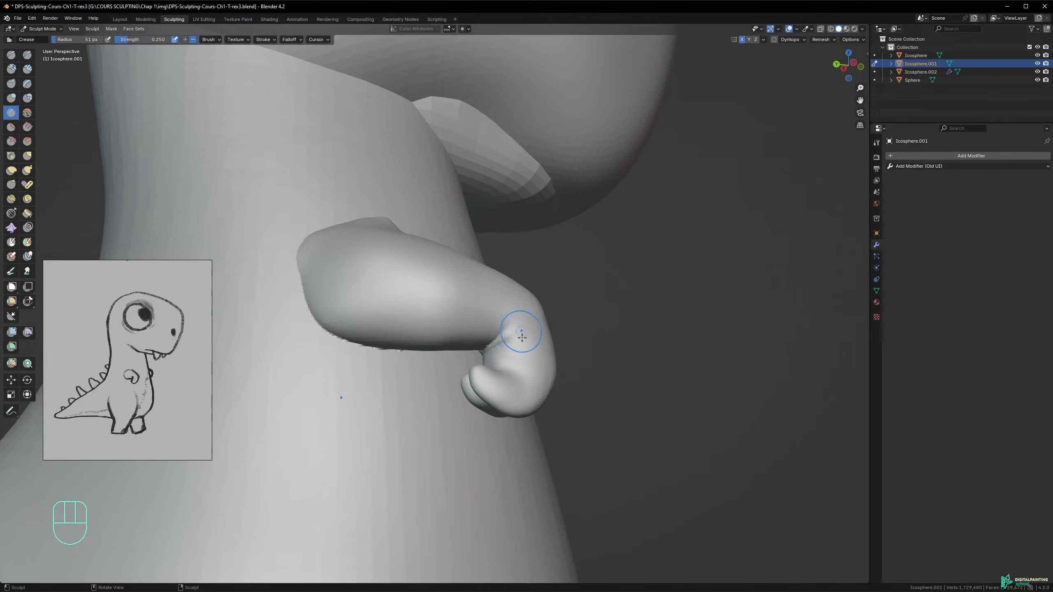
key(ctrl+z)
key(ctrl+shift+z)
ctrl+middle_drag(520, 349, 522, 284)
alt+shift+middle_drag(541, 324, 531, 269)
key(ctrl+z)
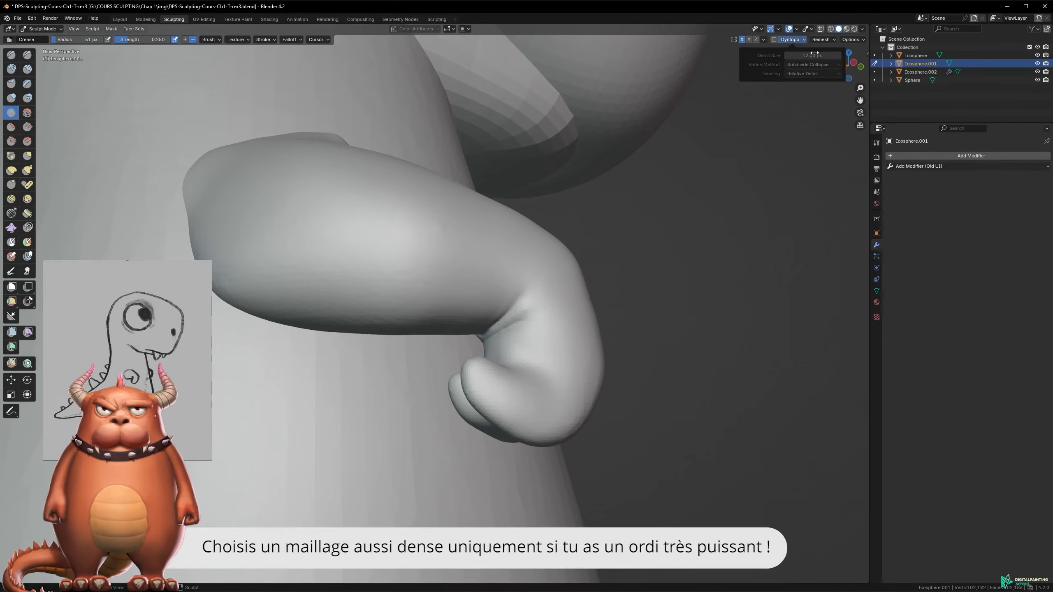
- Set the remesh voxel size to 0.004 m and remesh the body and arms into one surface
click(819, 40)
click(834, 55)
drag(829, 55, 944, 64)
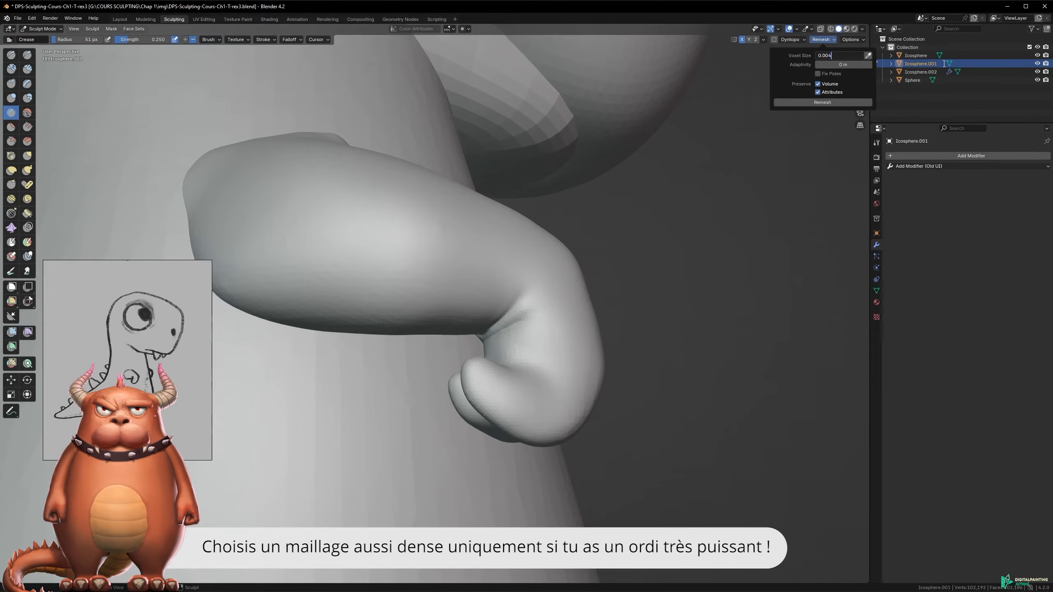
click(820, 103)
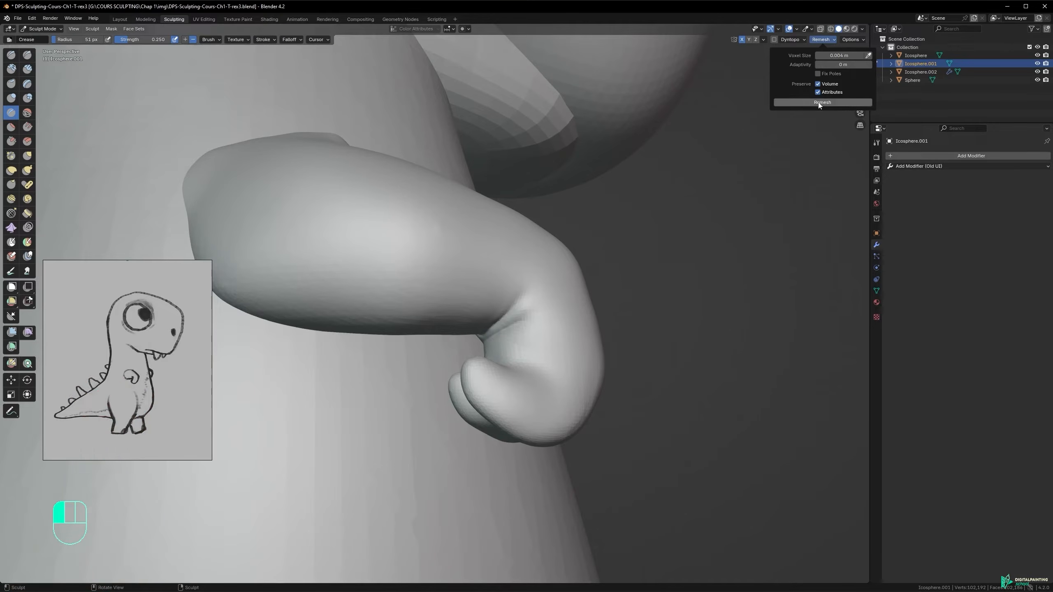
click(826, 104)
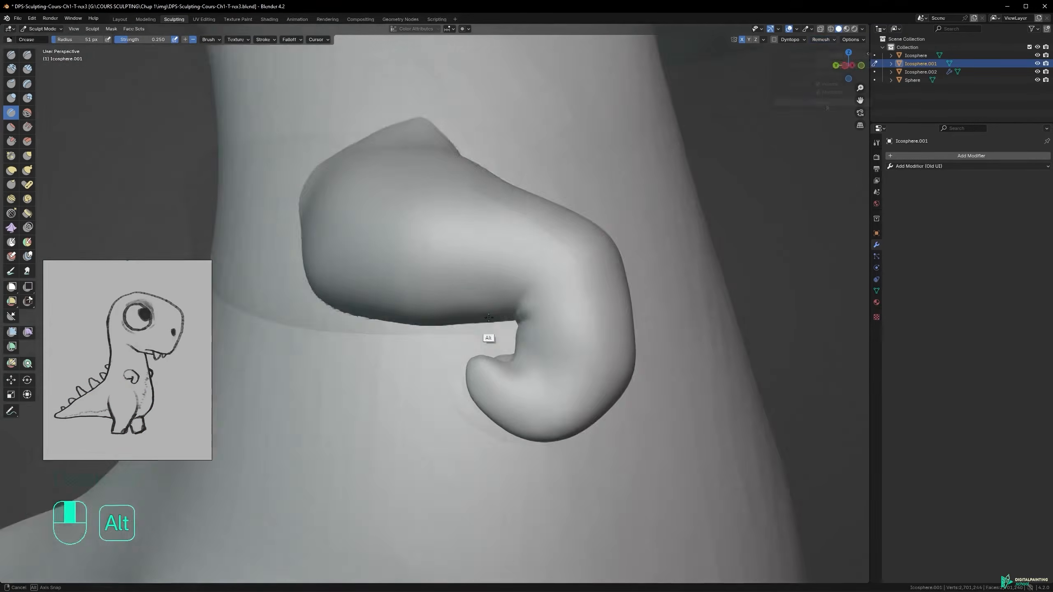
- Switch to the Clay Strips brush with a 71 px radius and smooth the seam between the upper arm's underside and the body
mouse_move(486, 339)
alt+middle_down()
mouse_move(538, 330)
mouse_move(515, 345)
mouse_move(494, 335)
mouse_move(540, 323)
mouse_move(533, 313)
mouse_move(556, 328)
mouse_move(518, 311)
alt+middle_up()
key(c)
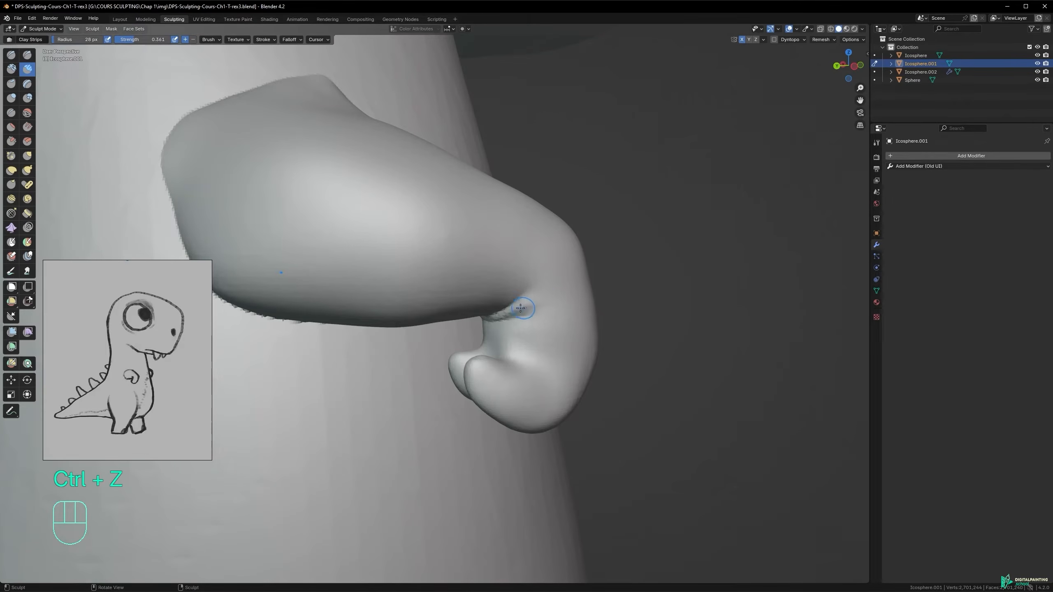
ctrl+alt+middle_drag(359, 215, 378, 242)
mouse_move(352, 200)
alt+shift+middle_down()
mouse_move(457, 241)
mouse_move(425, 257)
alt+shift+middle_up()
key(f)
click(422, 249)
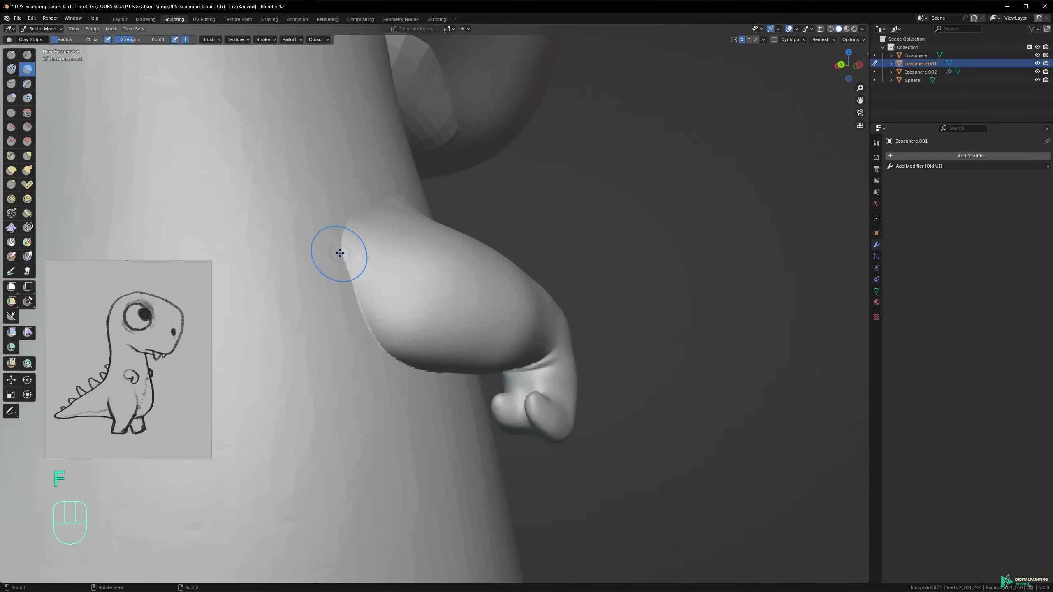
alt+middle_drag(385, 312, 371, 269)
shift+drag(424, 370, 435, 388)
alt+middle_drag(478, 384, 480, 401)
- Smooth the seam along the front and top of the shoulder where the arm joins the body
alt+middle_drag(543, 365, 664, 312)
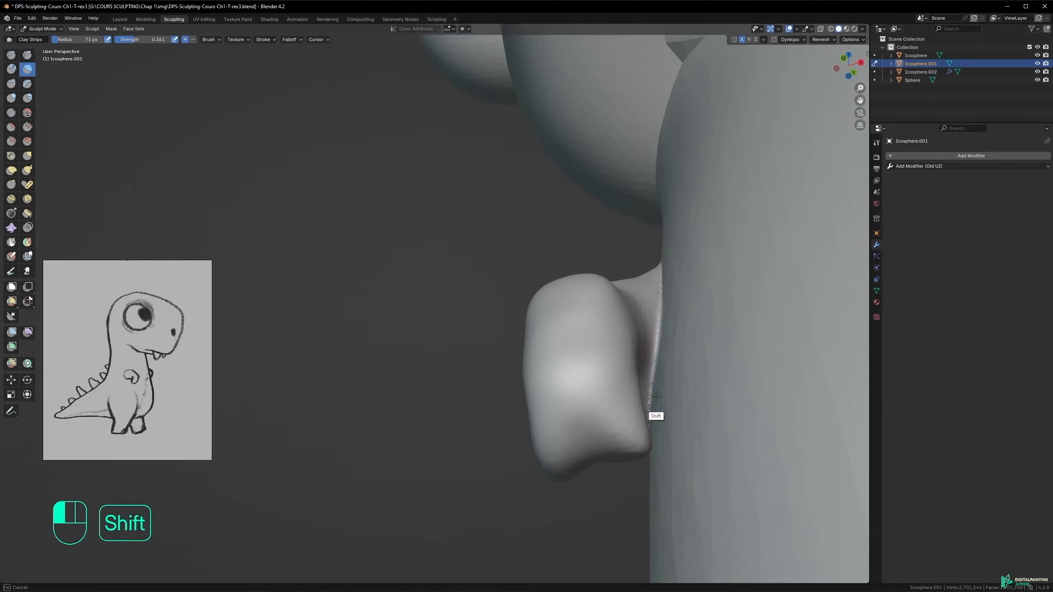
alt+middle_drag(650, 364, 668, 317)
alt+middle_drag(641, 427, 667, 328)
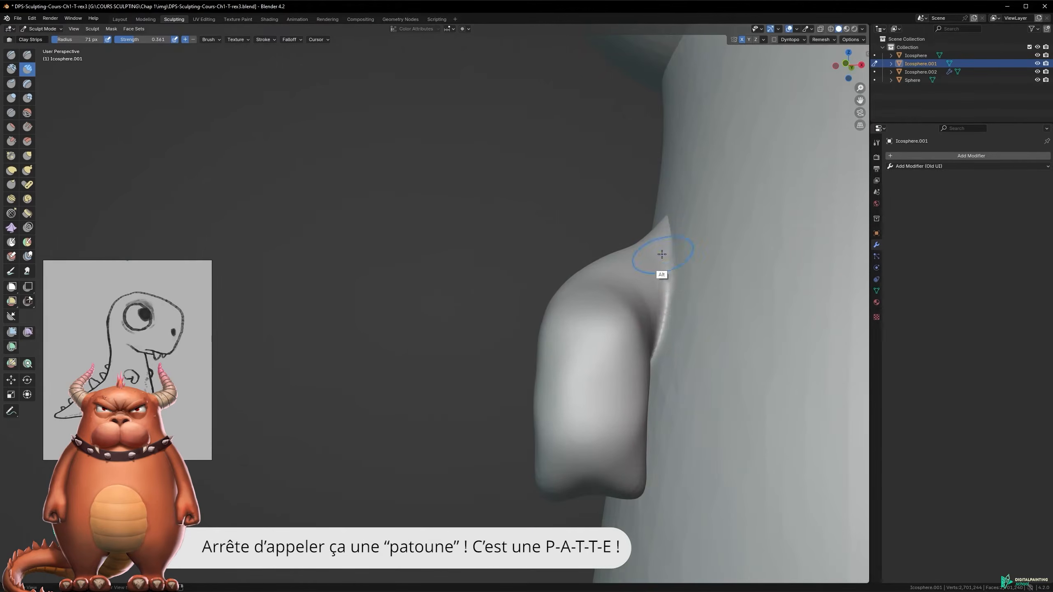
alt+middle_drag(662, 254, 666, 252)
mouse_move(665, 250)
shift+mouse_down()
mouse_move(650, 207)
mouse_move(646, 214)
shift+mouse_up()
alt+middle_drag(647, 216, 684, 223)
shift+drag(635, 207, 561, 223)
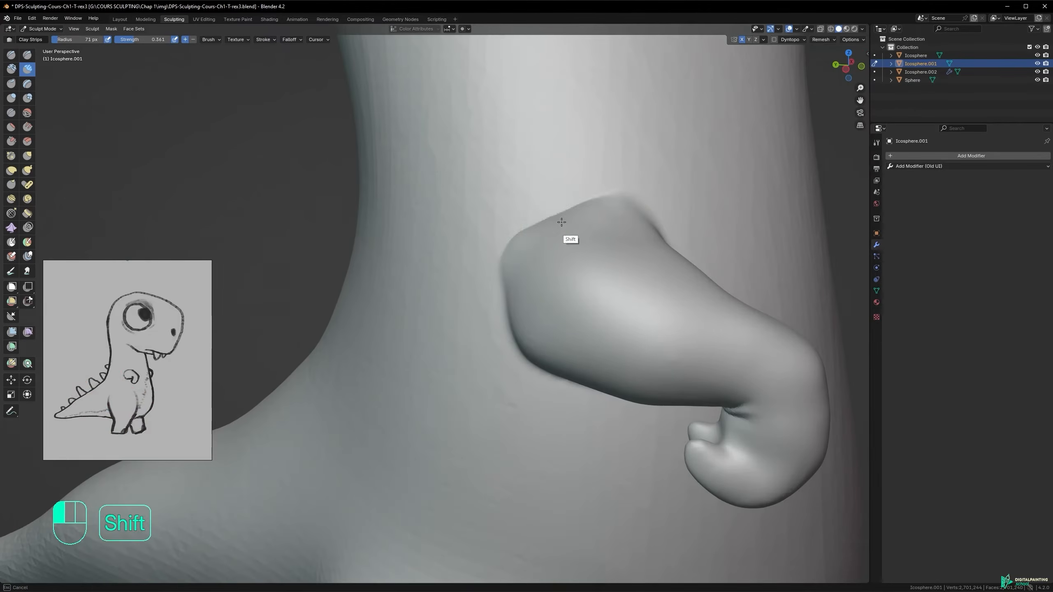
- Enlarge the brush to a 160 px radius and blend the top and back of the shoulder into the body
key(f)
click(580, 235)
mouse_move(581, 235)
alt+middle_down()
mouse_move(635, 250)
mouse_move(512, 235)
alt+middle_up()
key(ctrl+z)
shift+drag(530, 231, 525, 232)
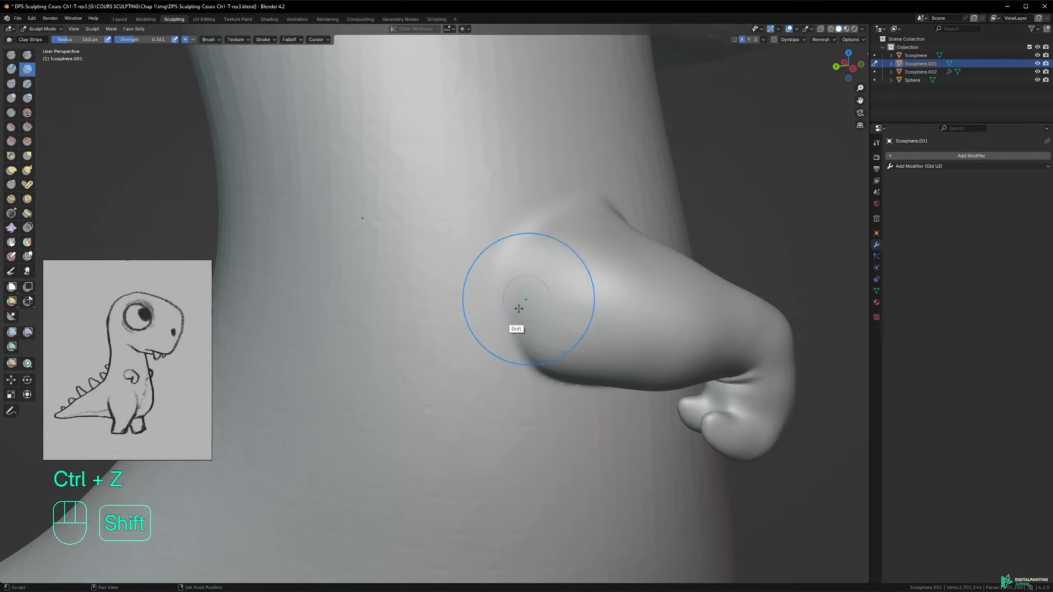
alt+middle_drag(554, 235, 647, 241)
shift+drag(646, 241, 646, 241)
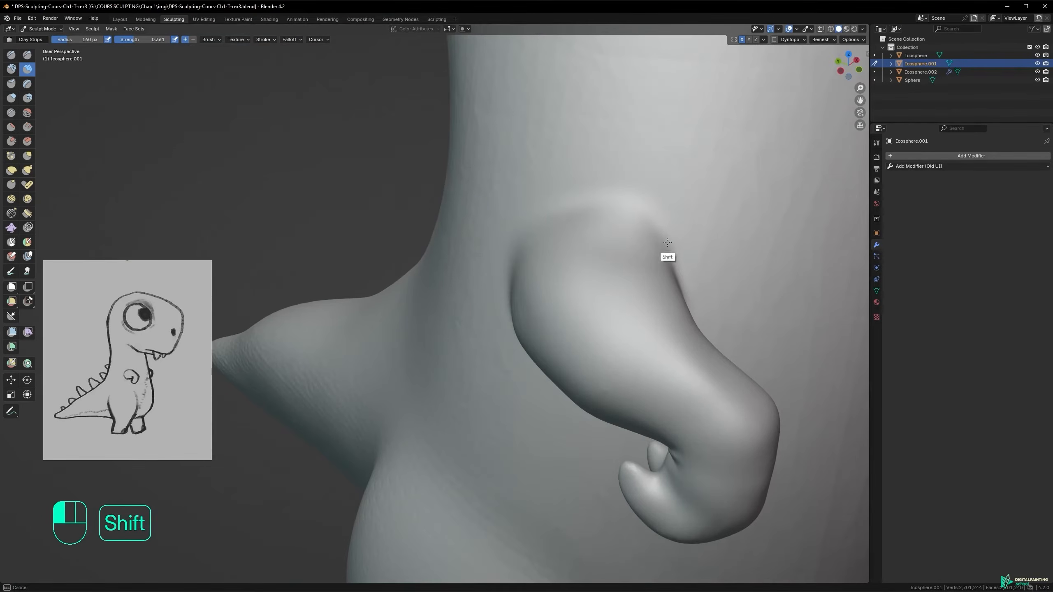
shift+drag(529, 228, 539, 231)
mouse_move(552, 233)
alt+middle_down()
mouse_move(666, 233)
mouse_move(660, 199)
alt+middle_up()
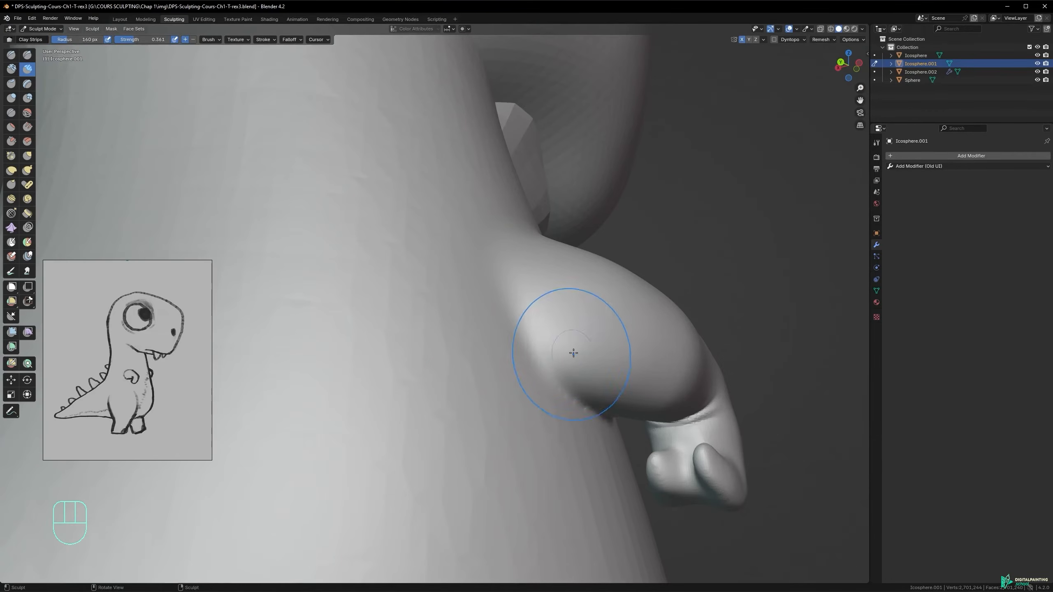
- Switch to the Inflate/Deflate brush with a 129 px radius and smooth the front seam between the arm and chest
ctrl+middle_drag(600, 347, 605, 235)
alt+middle_drag(546, 251, 646, 259)
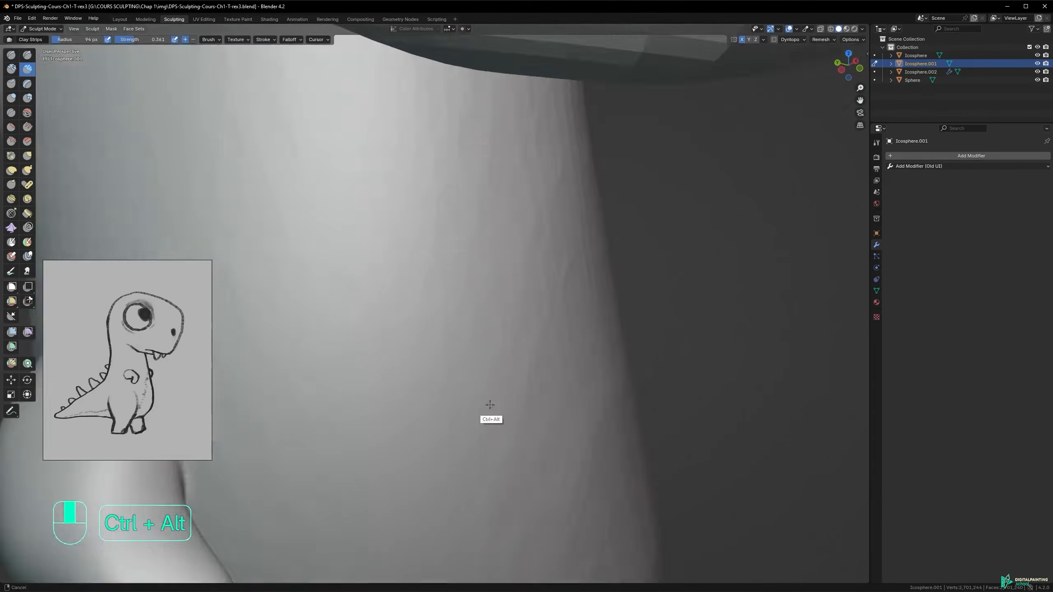
mouse_move(489, 398)
ctrl+middle_down()
mouse_move(435, 308)
mouse_move(425, 337)
mouse_move(405, 342)
mouse_move(522, 237)
mouse_move(548, 261)
mouse_move(513, 242)
mouse_move(480, 261)
mouse_move(437, 254)
mouse_move(436, 237)
mouse_move(569, 274)
mouse_move(490, 239)
mouse_move(495, 281)
mouse_move(518, 220)
mouse_move(473, 252)
mouse_move(552, 234)
mouse_move(489, 236)
ctrl+middle_up()
key(i)
key(i)
mouse_move(566, 255)
alt+middle_down()
mouse_move(571, 278)
mouse_move(567, 244)
alt+middle_up()
key(f)
click(574, 244)
ctrl+alt+middle_drag(583, 248, 547, 237)
key(f)
click(555, 242)
mouse_move(579, 253)
alt+mouse_down()
mouse_move(541, 282)
mouse_move(552, 296)
mouse_move(513, 320)
mouse_move(527, 245)
mouse_move(526, 254)
alt+mouse_up()
alt+middle_drag(516, 286, 543, 287)
shift+drag(519, 252, 518, 260)
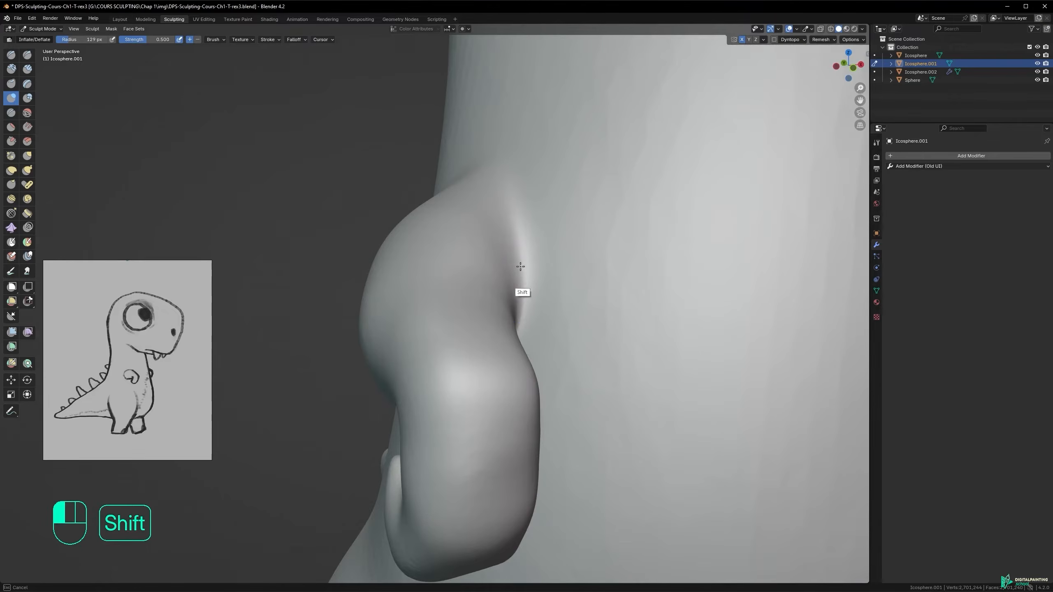
- Smooth the ridge beneath the armpit, undoing one stroke and going over it again
alt+middle_drag(474, 231, 444, 203)
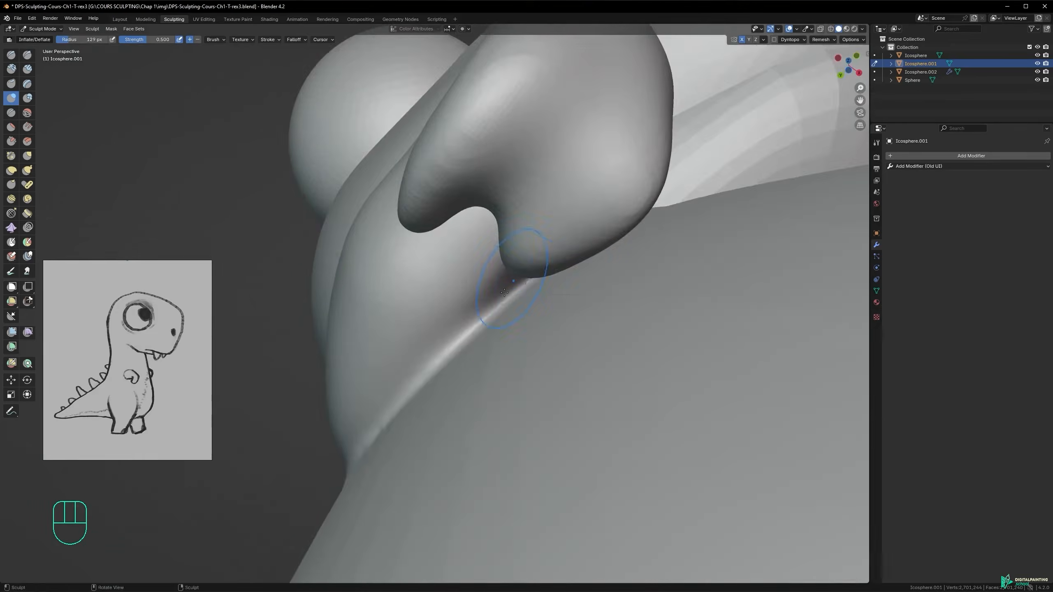
alt+middle_drag(508, 295, 504, 299)
alt+middle_drag(504, 299, 507, 281)
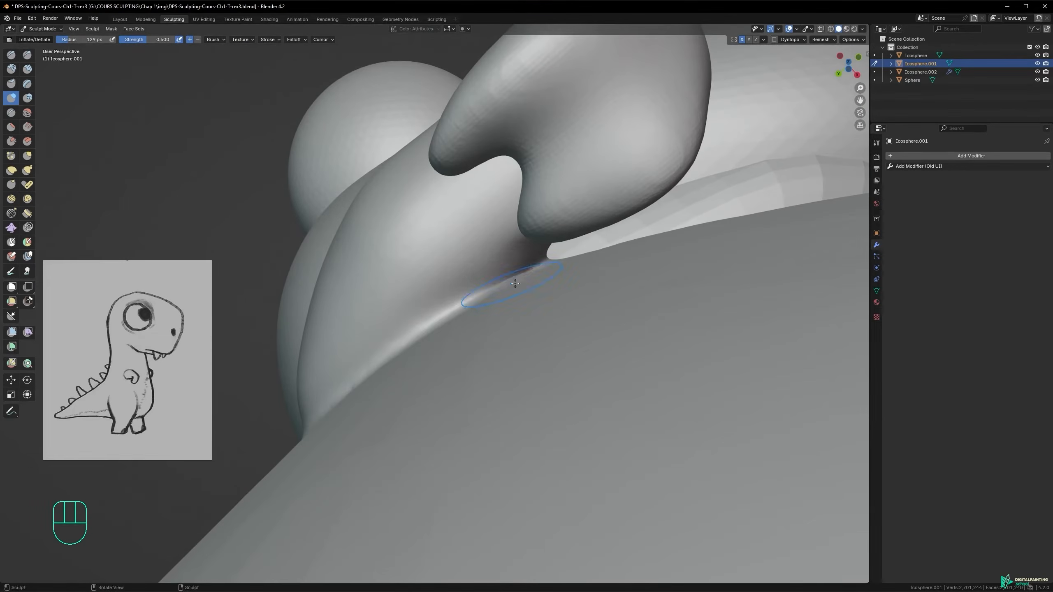
key(ctrl+z)
shift+drag(516, 283, 459, 307)
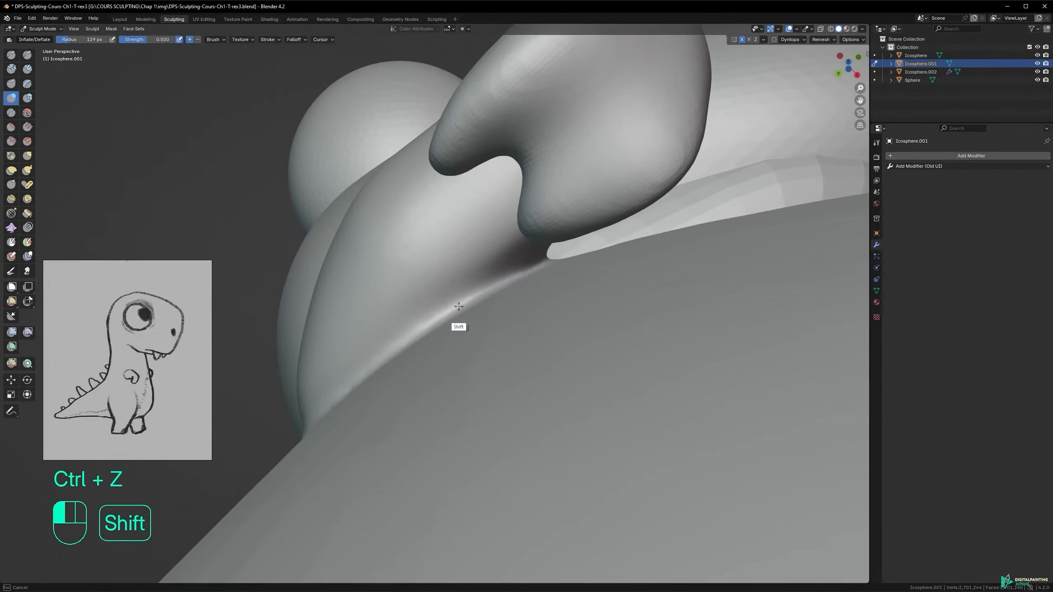
- Save the file and soften the back of the shoulder where it meets the torso
alt+middle_drag(526, 314, 483, 239)
ctrl+alt+middle_drag(483, 238, 470, 324)
key(ctrl+s)
shift+drag(404, 222, 405, 247)
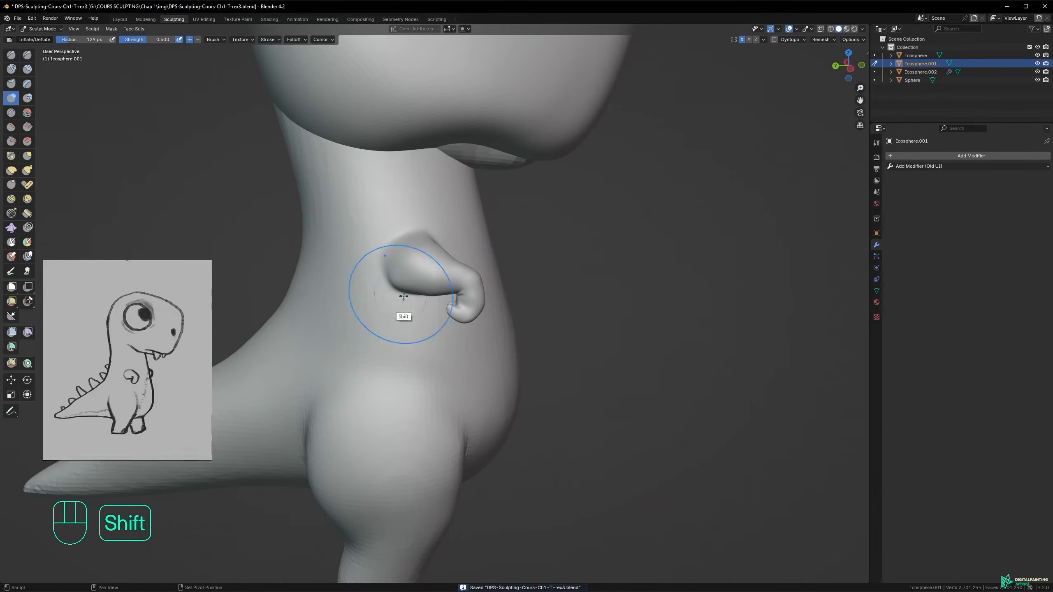
- Switch to the Grab brush, refine the arm against the whole figure, and reduce the brush radius to 95 px
key(g)
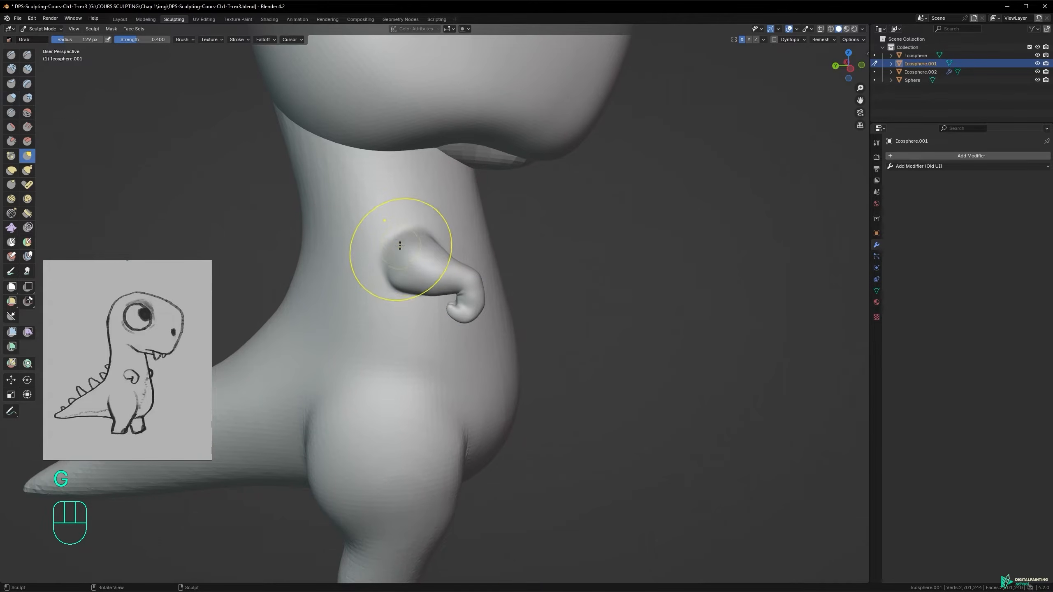
mouse_move(411, 270)
alt+middle_down()
mouse_move(338, 264)
mouse_move(406, 264)
alt+middle_up()
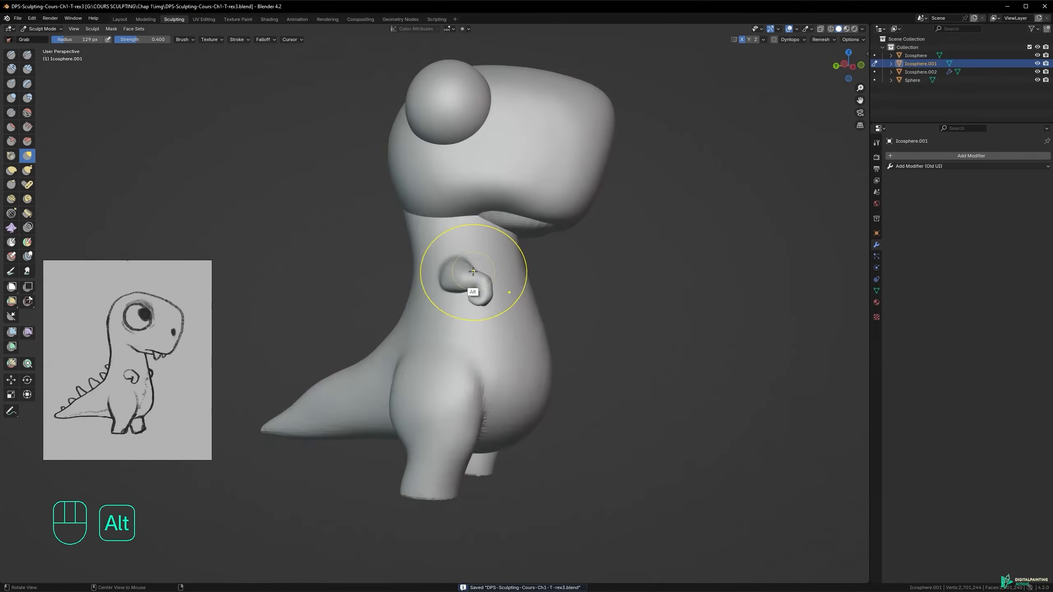
alt+middle_drag(473, 275, 442, 305)
key(f)
click(522, 400)
alt+middle_drag(507, 338, 495, 301)
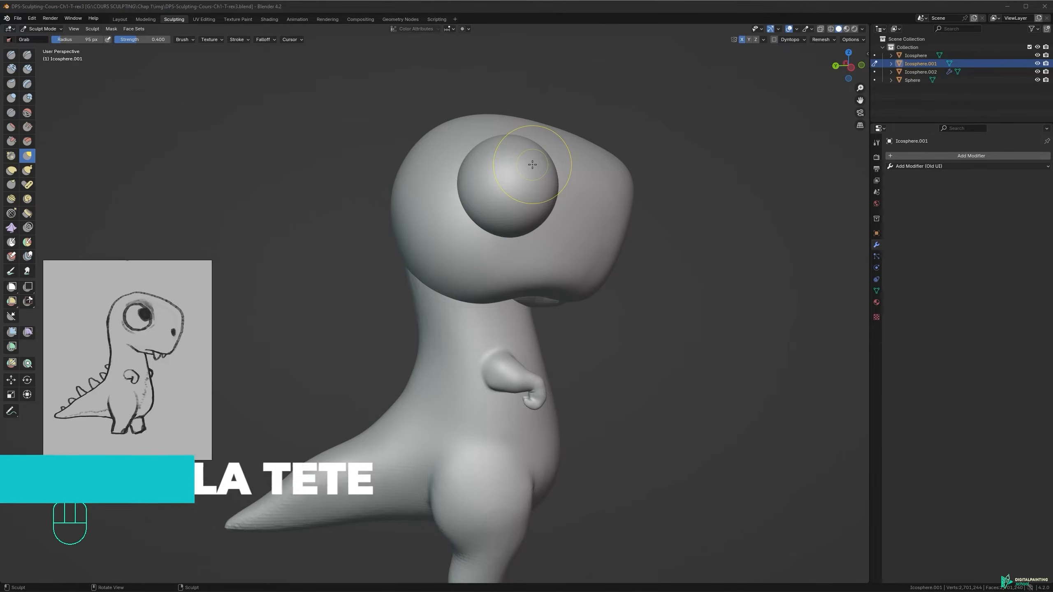
- Switch sculpting from the body to the head and start reshaping the muzzle's side with a 147 px Grab brush
alt+middle_drag(565, 226, 538, 231)
mouse_move(450, 251)
alt+middle_down()
mouse_move(477, 261)
mouse_move(459, 263)
mouse_move(467, 251)
alt+middle_up()
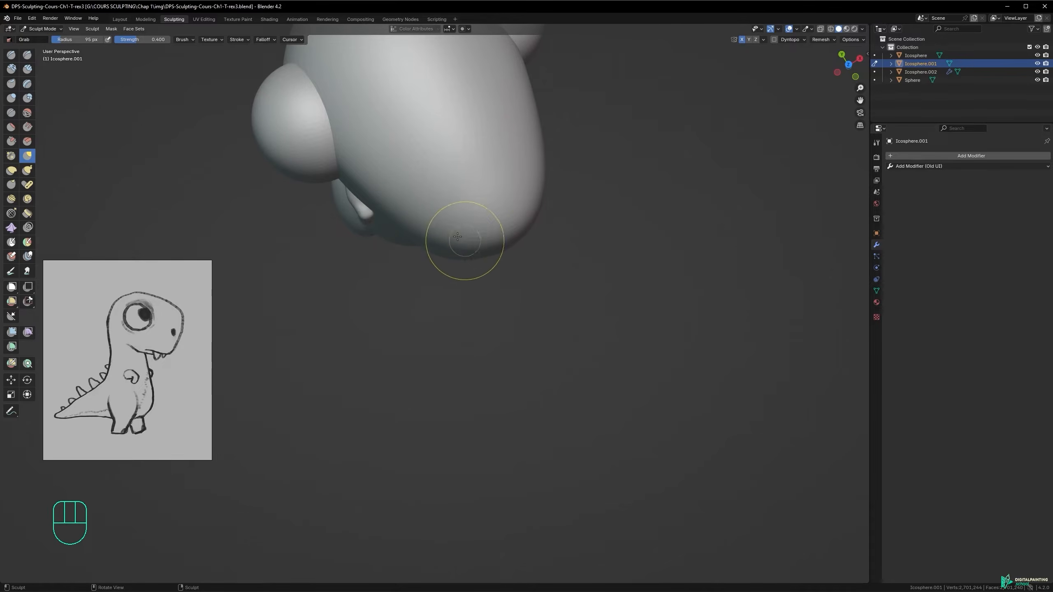
middle_drag(488, 246, 384, 165)
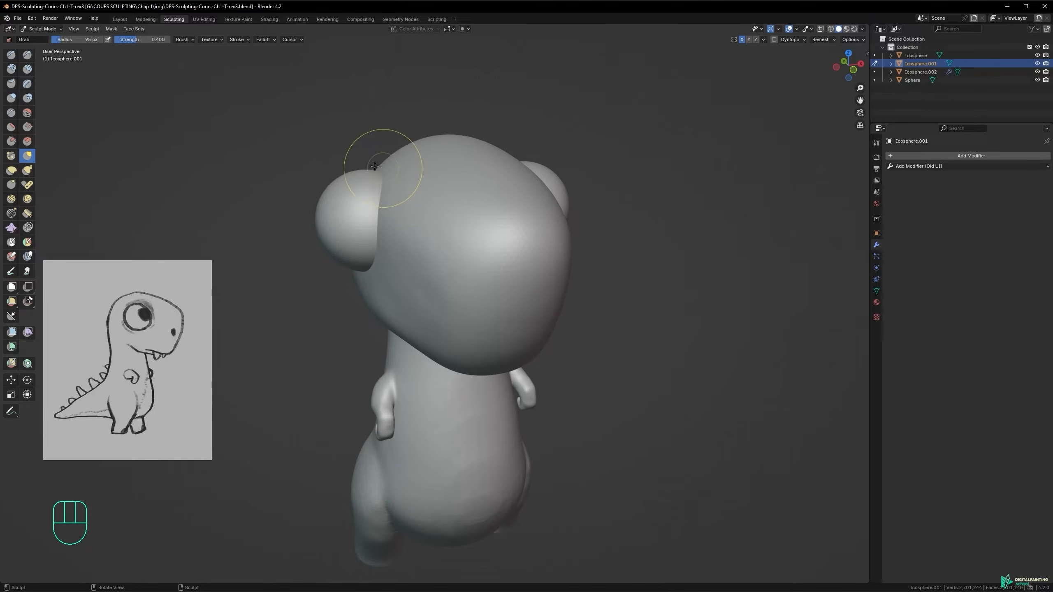
alt+middle_drag(395, 216, 481, 227)
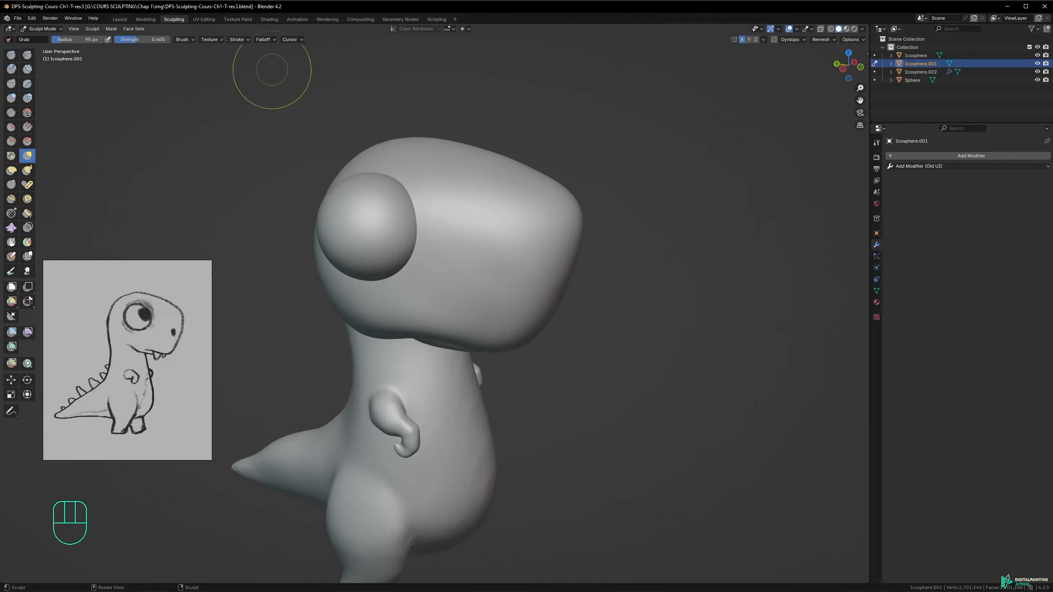
mouse_move(365, 424)
mouse_down()
mouse_move(387, 387)
mouse_move(377, 440)
mouse_move(418, 421)
mouse_move(387, 383)
mouse_move(369, 431)
mouse_up()
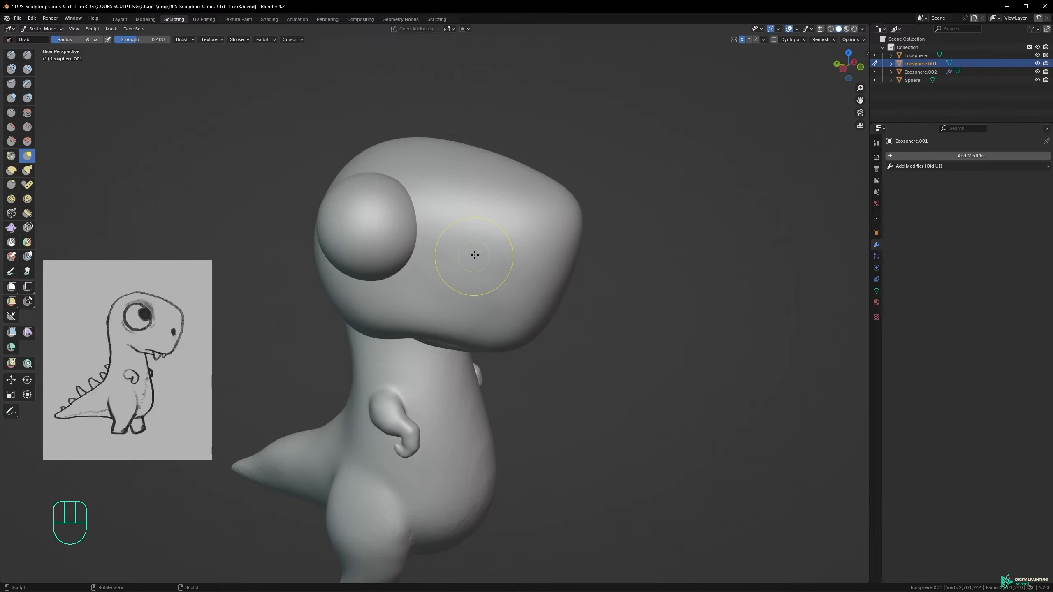
key(alt+q)
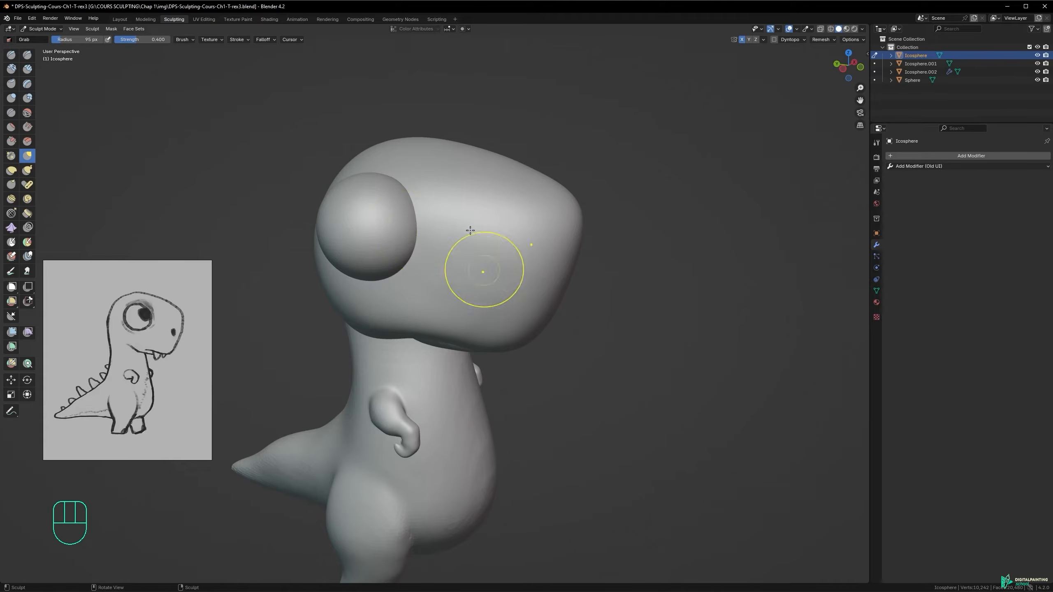
key(f)
click(539, 240)
mouse_move(539, 241)
alt+middle_down()
mouse_move(513, 278)
mouse_move(469, 296)
mouse_move(510, 258)
mouse_move(475, 280)
mouse_move(477, 301)
mouse_move(481, 269)
alt+middle_up()
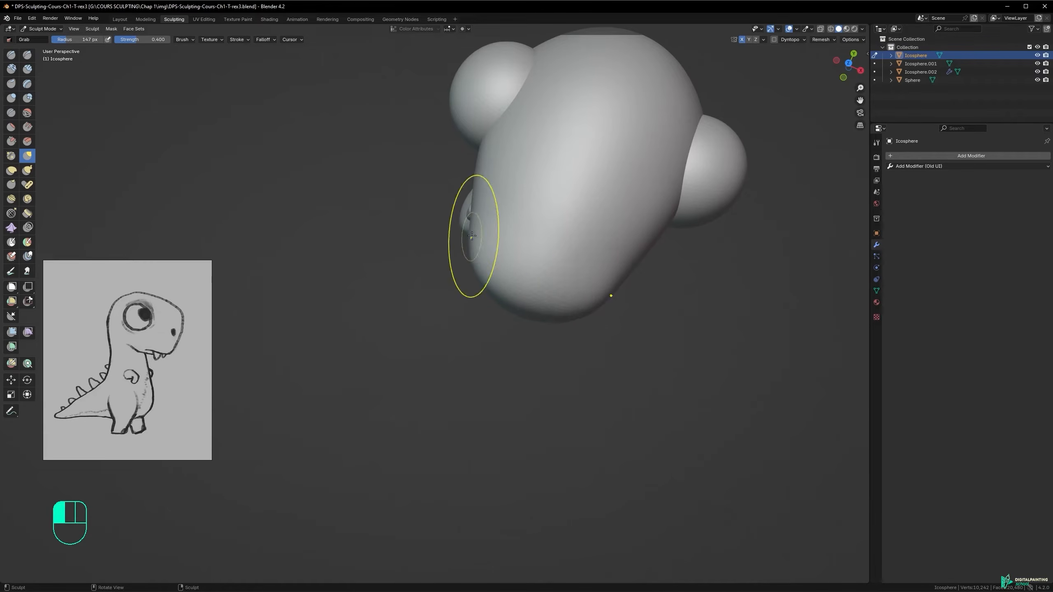
- Refine the sides and front of the muzzle with the Grab brush at 114 px and 156 px, and smooth it
mouse_move(495, 233)
alt+middle_down()
mouse_move(520, 236)
mouse_move(604, 198)
mouse_move(627, 163)
mouse_move(584, 156)
mouse_move(615, 163)
mouse_move(625, 215)
alt+middle_up()
key(f)
click(532, 224)
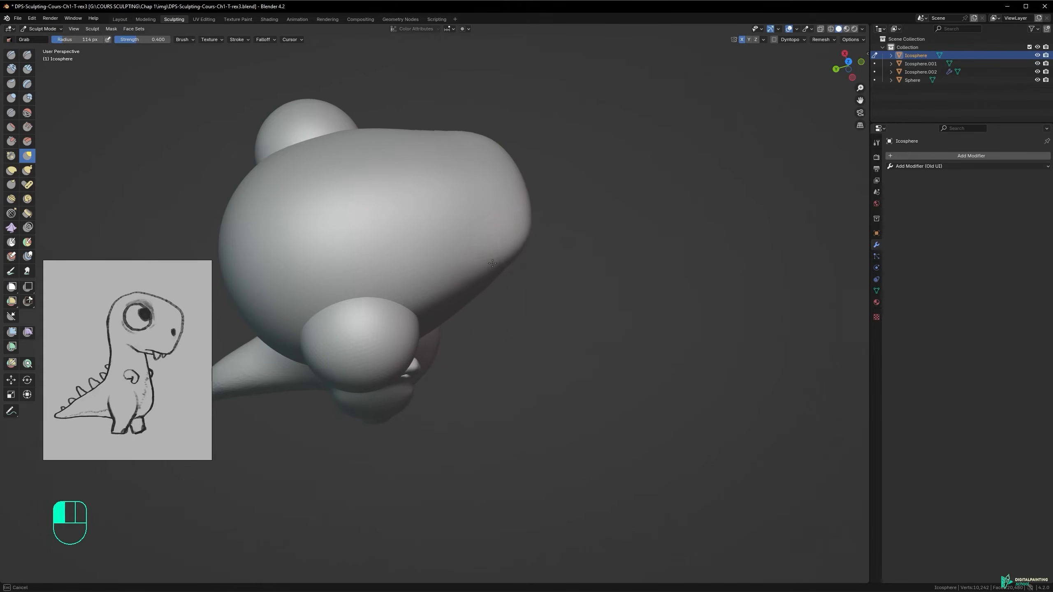
mouse_move(482, 267)
alt+middle_down()
mouse_move(409, 236)
mouse_move(334, 169)
alt+middle_up()
key(f)
alt+middle_drag(453, 338, 533, 307)
shift+drag(483, 332, 480, 333)
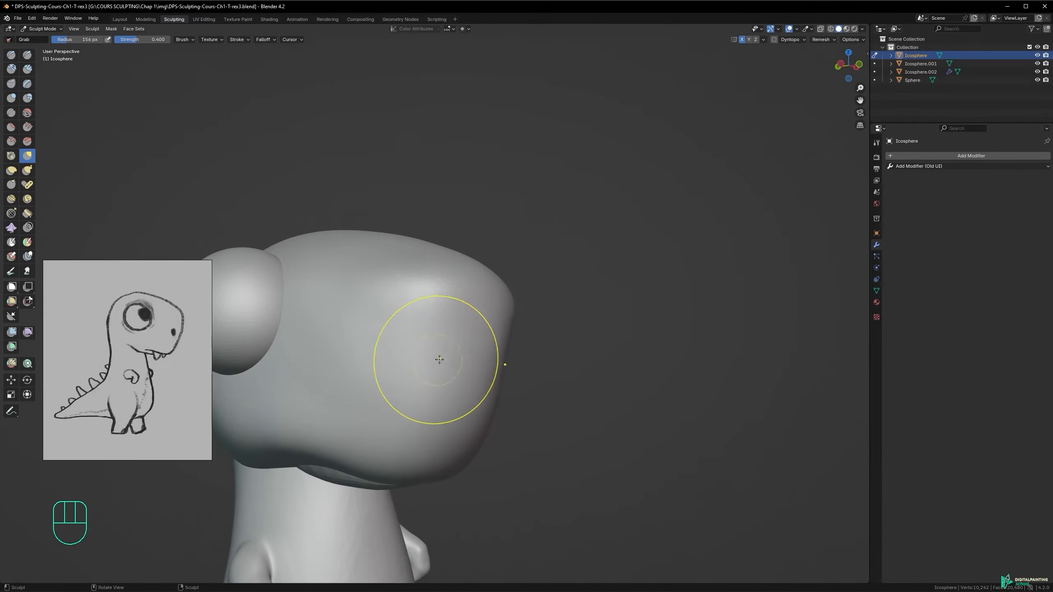
mouse_move(499, 400)
alt+middle_down()
mouse_move(419, 323)
mouse_move(367, 343)
mouse_move(318, 286)
mouse_move(436, 309)
mouse_move(392, 327)
mouse_move(399, 316)
alt+middle_up()
- Enlarge the Grab brush to 183 px and reshape the sides and back of the head around the eyes
key(f)
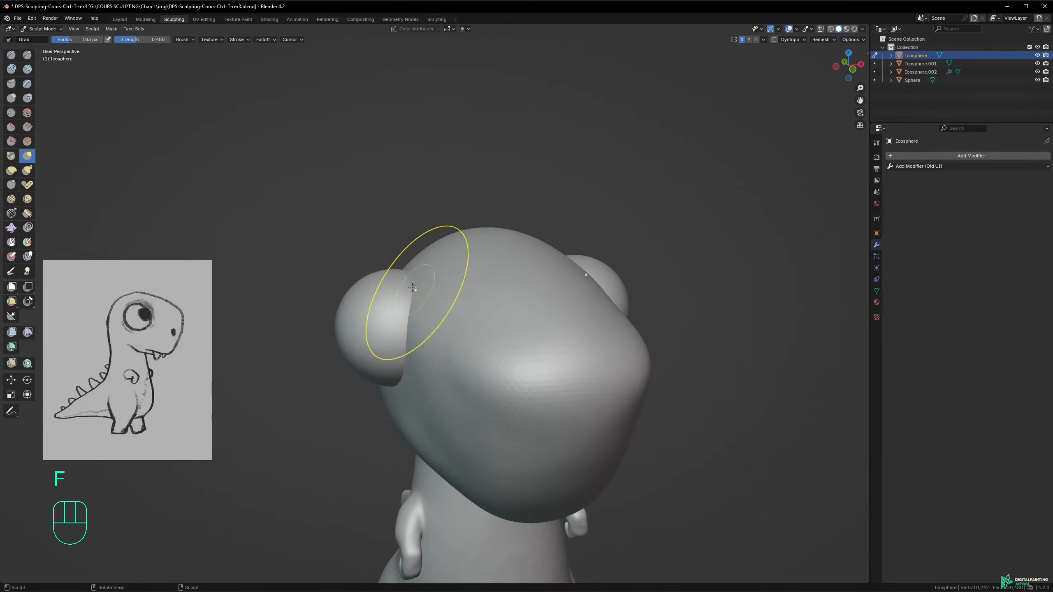
alt+middle_drag(410, 275, 398, 309)
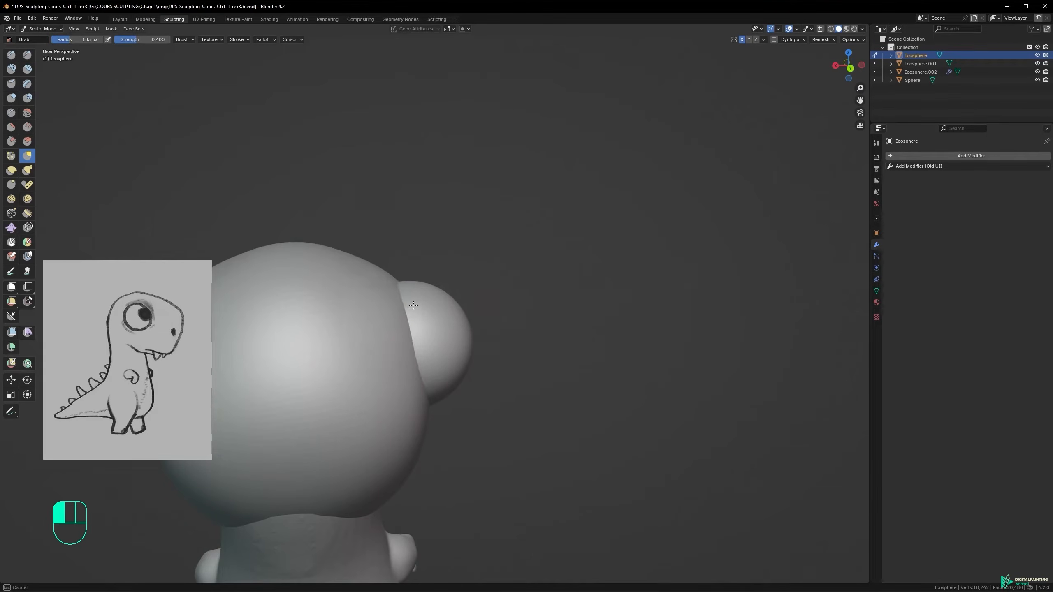
mouse_move(430, 364)
alt+middle_down()
mouse_move(407, 352)
mouse_move(426, 384)
alt+middle_up()
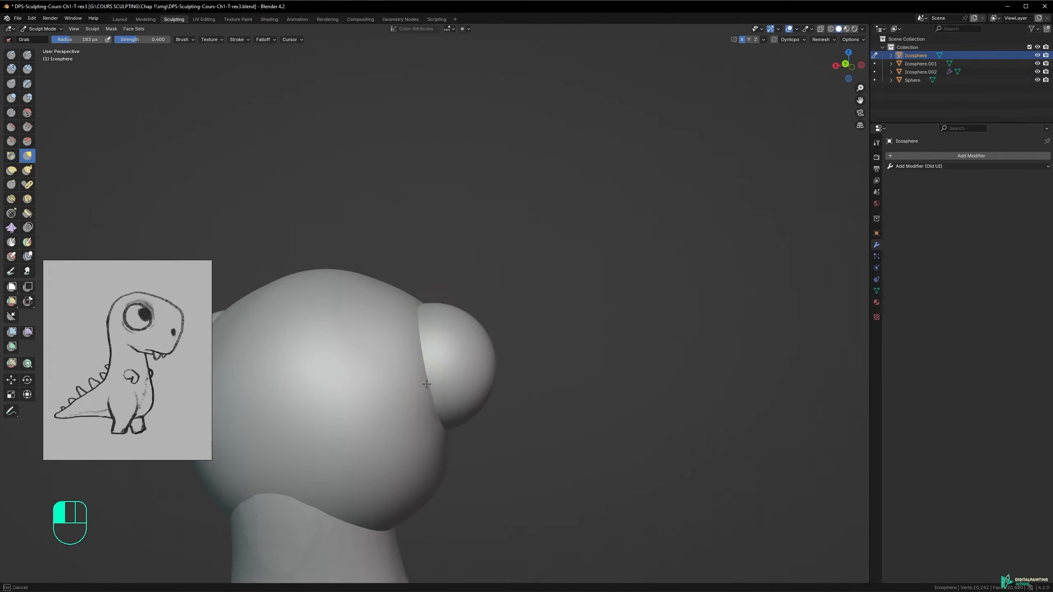
mouse_move(418, 304)
alt+middle_down()
mouse_move(355, 358)
mouse_move(452, 294)
alt+middle_up()
mouse_move(478, 299)
alt+middle_down()
mouse_move(425, 350)
mouse_move(475, 286)
alt+middle_up()
- Try hollowing the head around the eyes with the Grab brush, and undo the last two strokes
mouse_move(437, 282)
alt+mouse_down()
mouse_move(497, 298)
mouse_move(435, 300)
alt+mouse_up()
mouse_move(401, 314)
alt+middle_down()
mouse_move(419, 341)
mouse_move(393, 298)
alt+middle_up()
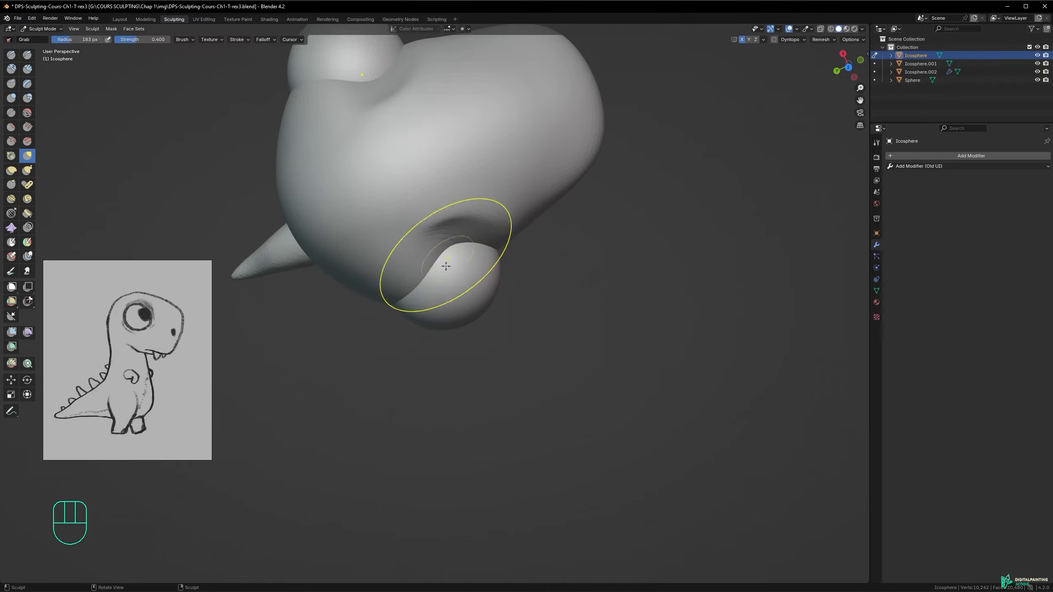
key(ctrl+z)
key(ctrl+z)
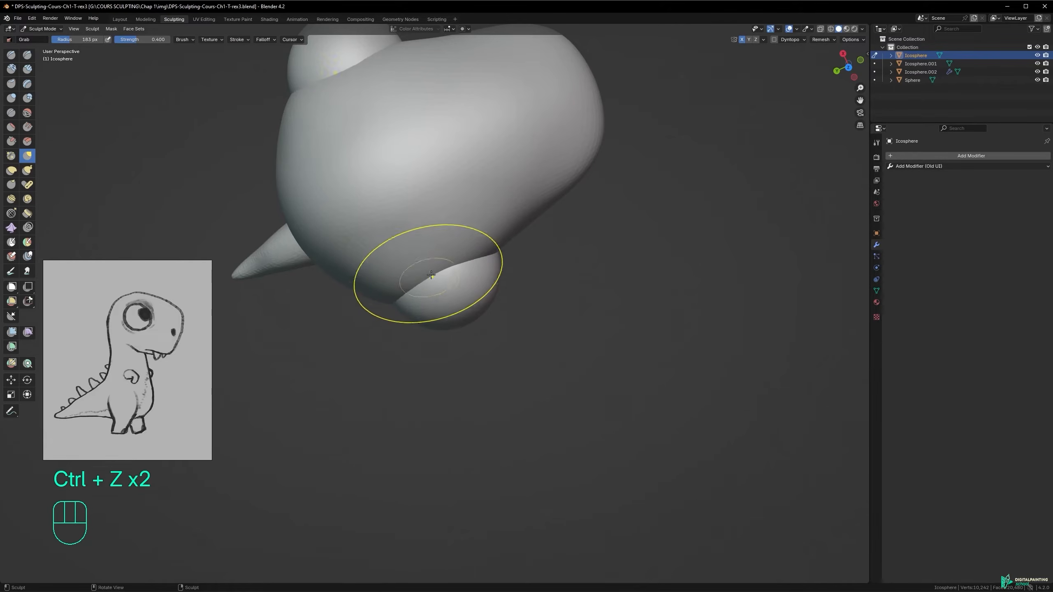
- Reshape the head beside the eyes and along the muzzle with the Grab brush at 152 px and 160 px
key(f)
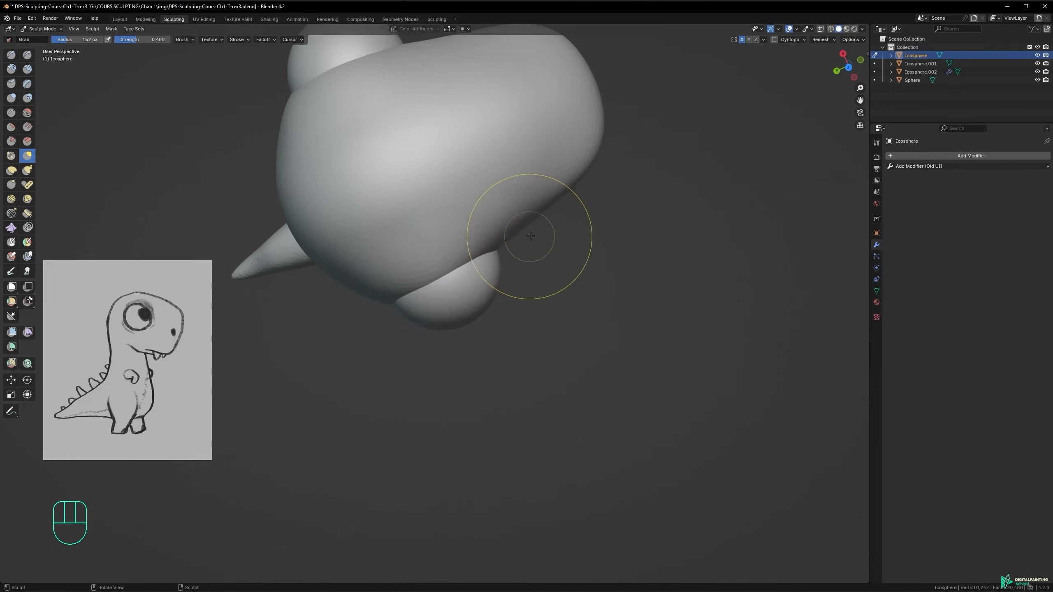
alt+middle_drag(501, 249, 577, 180)
key(f)
alt+middle_drag(477, 311, 461, 296)
drag(461, 296, 456, 345)
mouse_move(450, 365)
alt+middle_down()
mouse_move(477, 377)
mouse_move(416, 301)
mouse_move(402, 264)
mouse_move(461, 287)
mouse_move(482, 327)
mouse_move(463, 353)
alt+middle_up()
key(f)
click(491, 384)
drag(463, 353, 439, 278)
alt+middle_drag(437, 296, 455, 247)
- Switch to the Scrape brush with a 377 px radius and flatten the side of the muzzle
key(space)
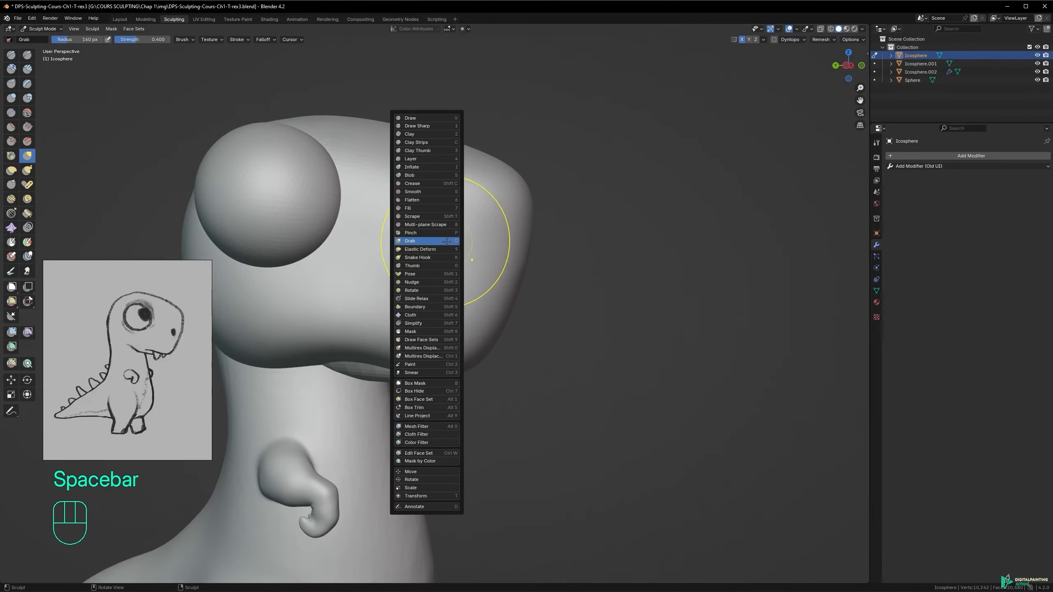
click(426, 216)
key(f)
key(f)
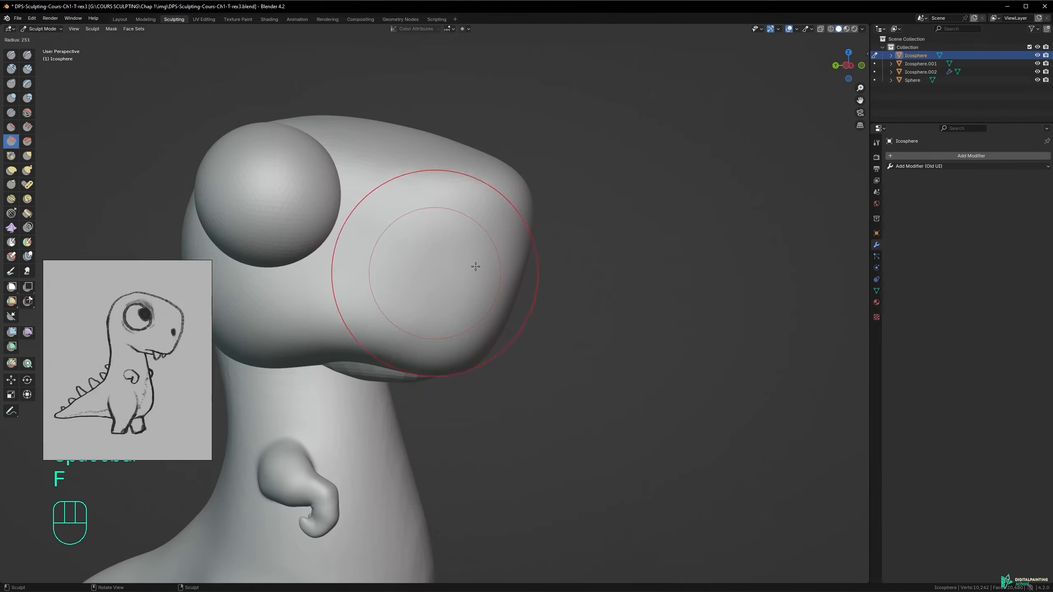
click(402, 278)
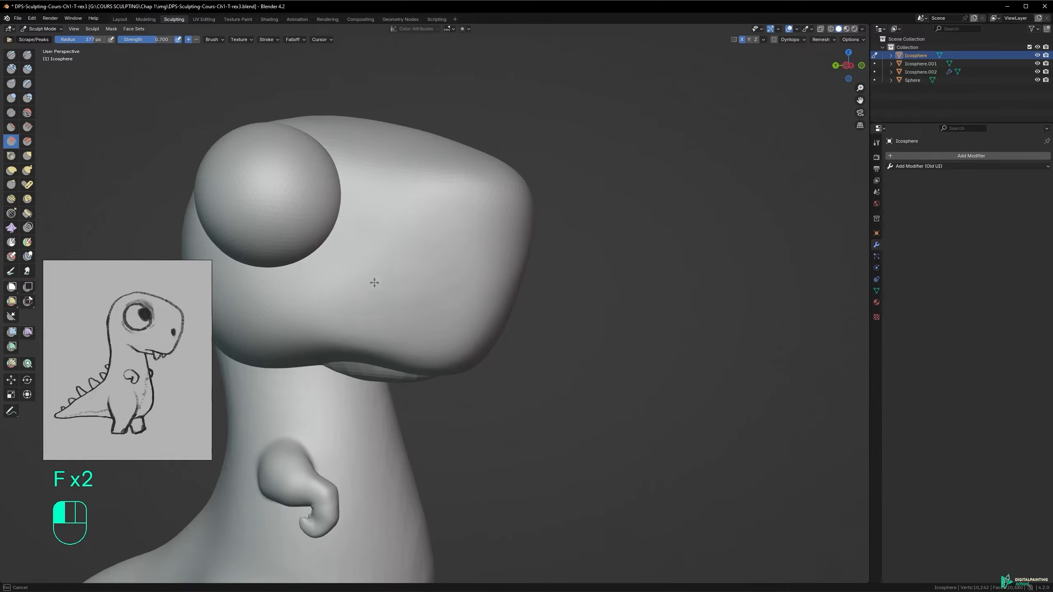
alt+middle_drag(373, 318, 543, 275)
- Compare the muzzle with and without the last scrape stroke, and leave that stroke undone
key(ctrl+z)
key(ctrl+shift+z)
key(ctrl+z)
key(ctrl+shift+z)
key(ctrl+z)
mouse_move(461, 255)
alt+middle_down()
mouse_move(400, 198)
mouse_move(387, 231)
mouse_move(438, 262)
alt+middle_up()
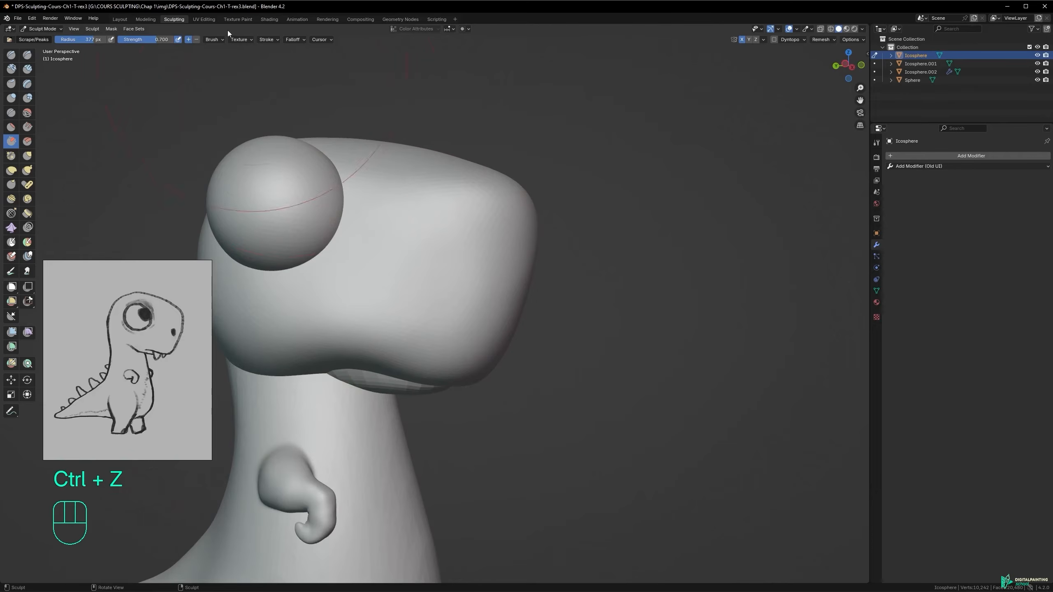
- Set the Scrape brush strength to 0.5, flatten the muzzle with it, and save the file
click(167, 40)
text(0.5)
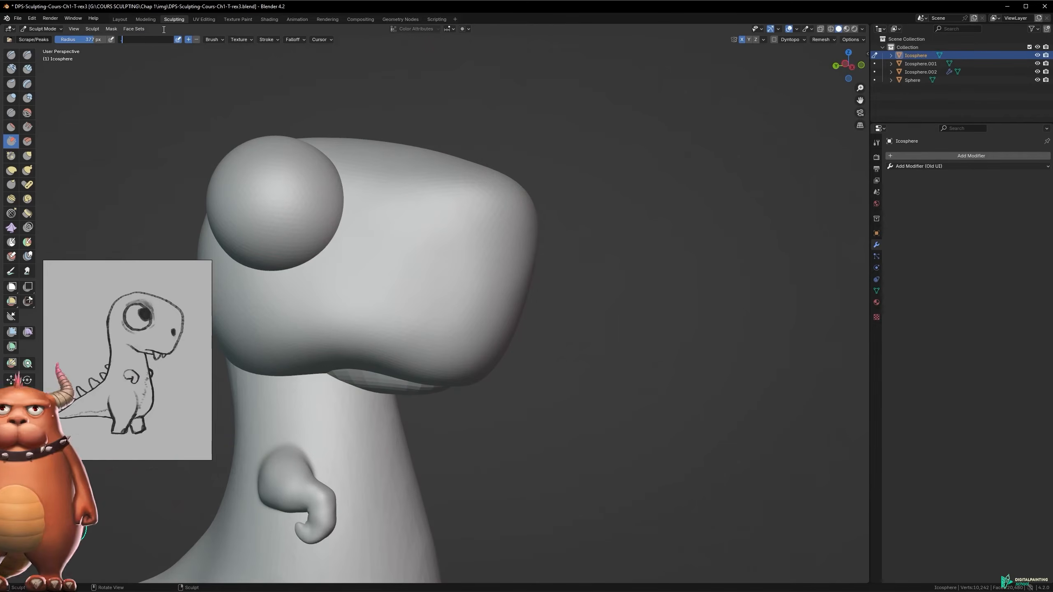
key(Return)
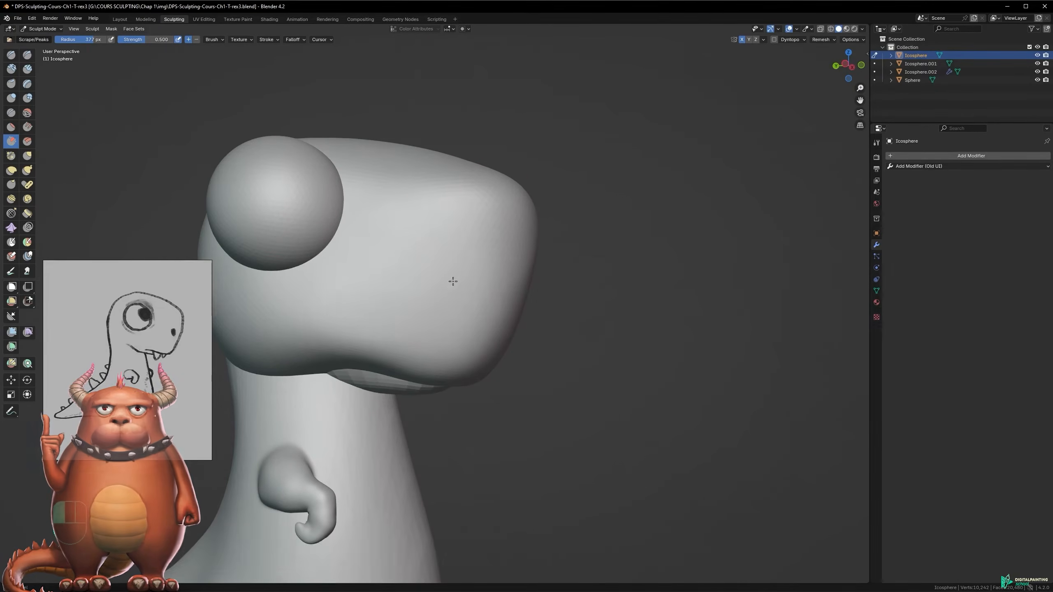
mouse_move(431, 309)
alt+middle_down()
mouse_move(428, 282)
mouse_move(365, 308)
mouse_move(461, 306)
mouse_move(419, 285)
mouse_move(377, 284)
mouse_move(472, 251)
mouse_move(541, 287)
mouse_move(482, 207)
mouse_move(515, 224)
mouse_move(555, 204)
mouse_move(617, 202)
mouse_move(609, 151)
mouse_move(533, 137)
mouse_move(474, 168)
mouse_move(470, 205)
mouse_move(485, 191)
alt+middle_up()
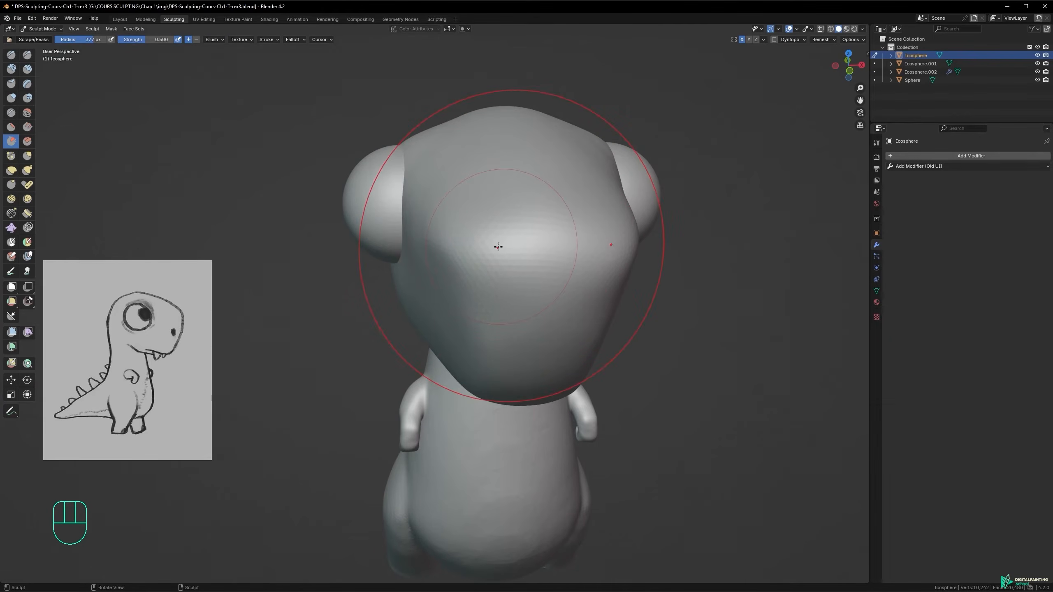
alt+shift+middle_drag(477, 241, 498, 274)
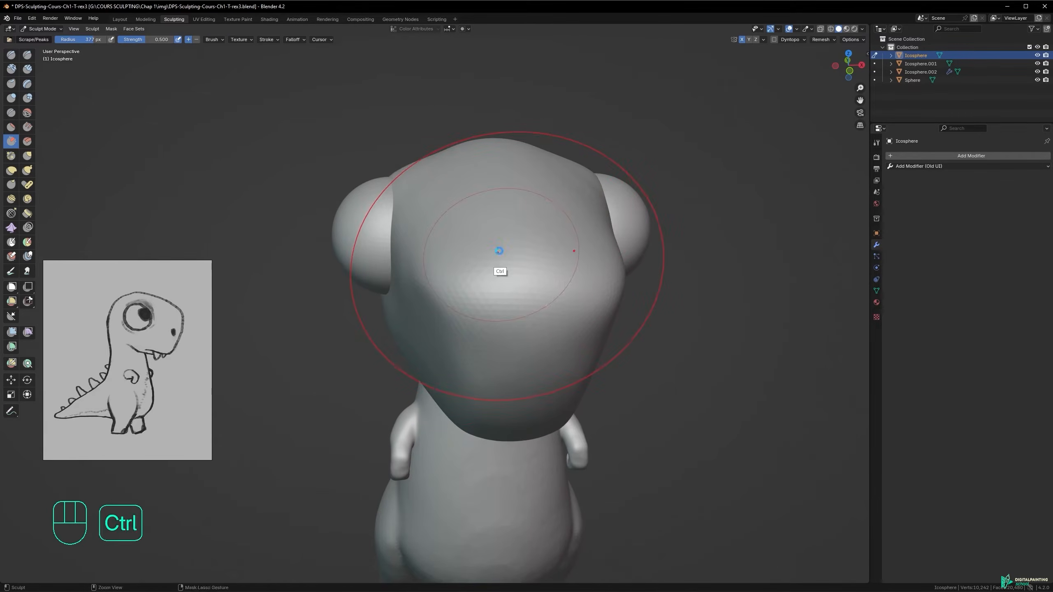
key(ctrl+s)
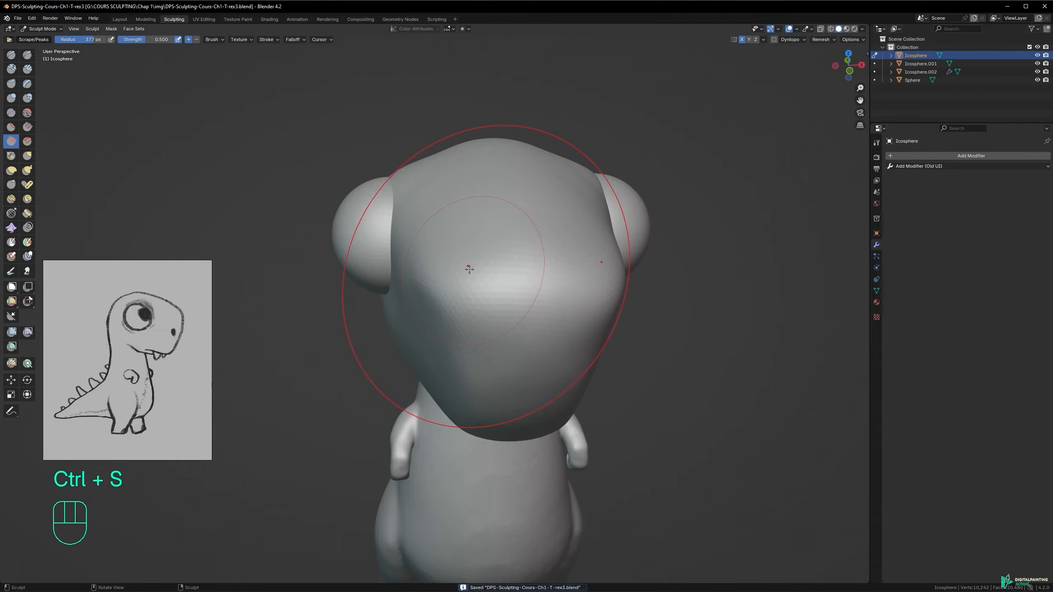
- Switch to the Grab brush with a 139 px radius and reshape the top of the head above the eyes
mouse_move(497, 190)
alt+shift+middle_down()
mouse_move(431, 313)
mouse_move(461, 277)
mouse_move(487, 285)
mouse_move(478, 309)
mouse_move(466, 313)
mouse_move(460, 276)
alt+shift+middle_up()
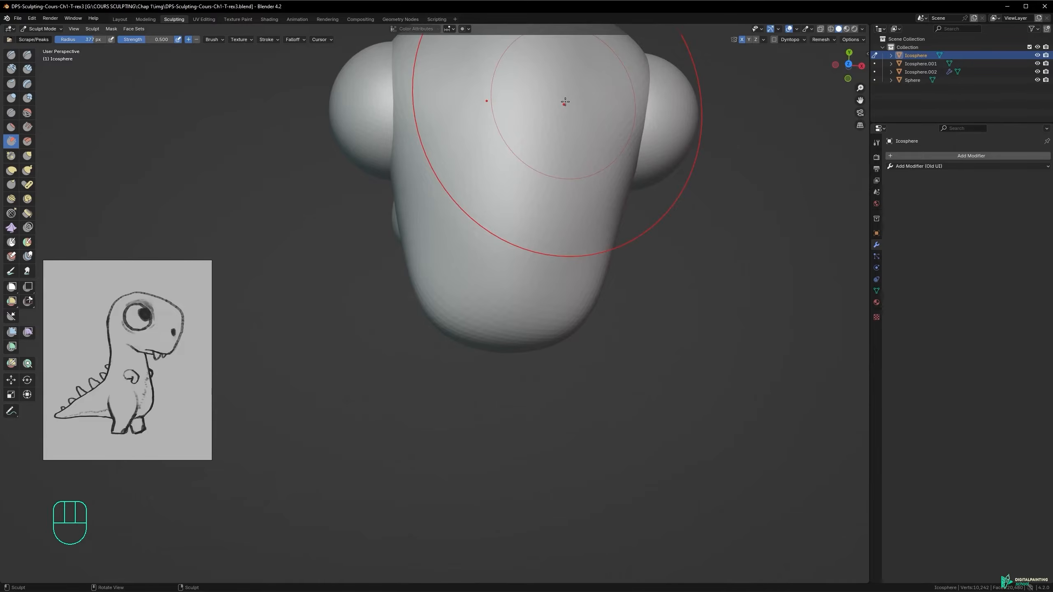
alt+shift+middle_drag(565, 101, 601, 125)
mouse_move(537, 225)
ctrl+alt+middle_down()
mouse_move(537, 292)
mouse_move(491, 280)
mouse_move(512, 281)
mouse_move(519, 259)
mouse_move(433, 257)
mouse_move(504, 257)
ctrl+alt+middle_up()
key(f)
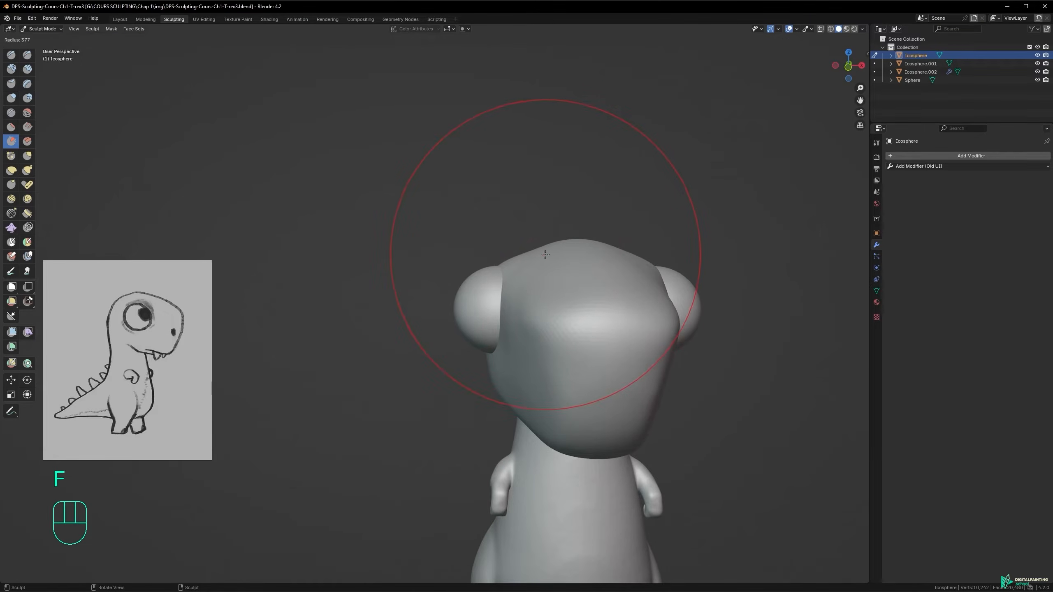
click(541, 256)
key(g)
key(f)
click(541, 257)
key(f)
click(497, 251)
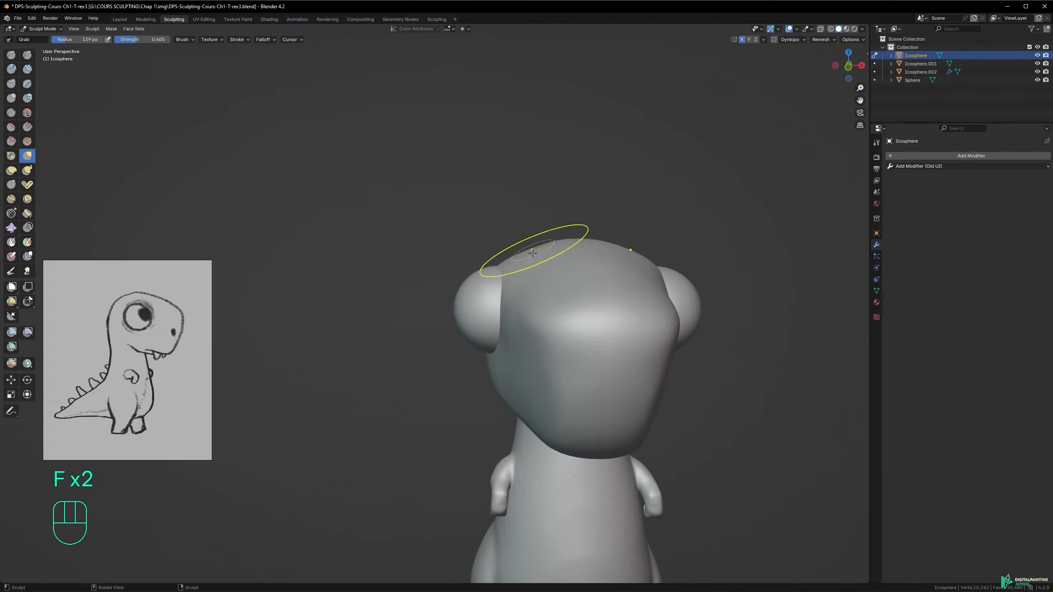
mouse_move(536, 264)
alt+middle_down()
mouse_move(537, 250)
mouse_move(574, 272)
mouse_move(452, 238)
alt+middle_up()
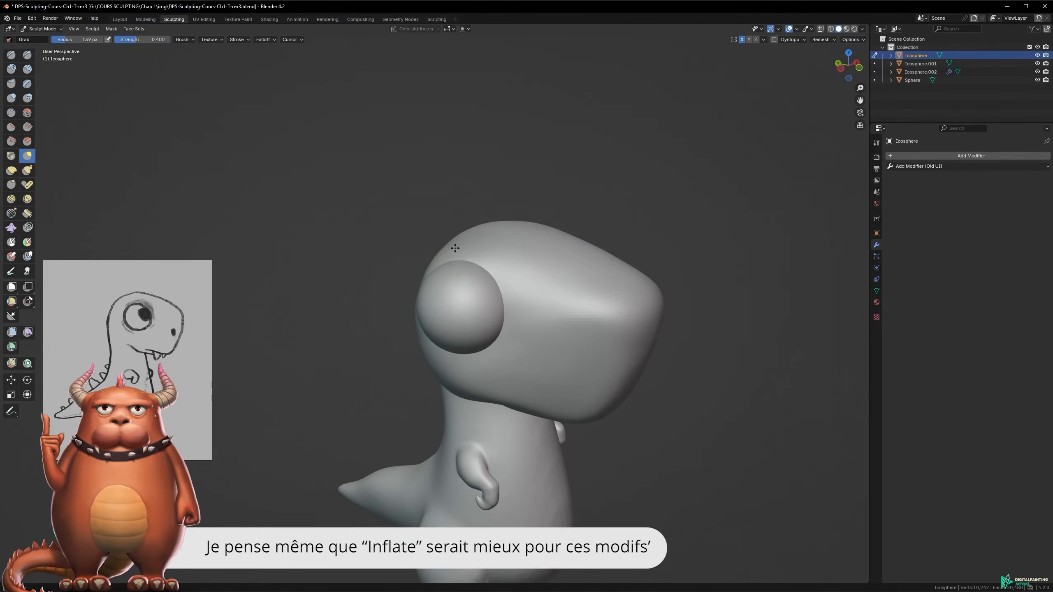
alt+middle_drag(473, 254, 506, 274)
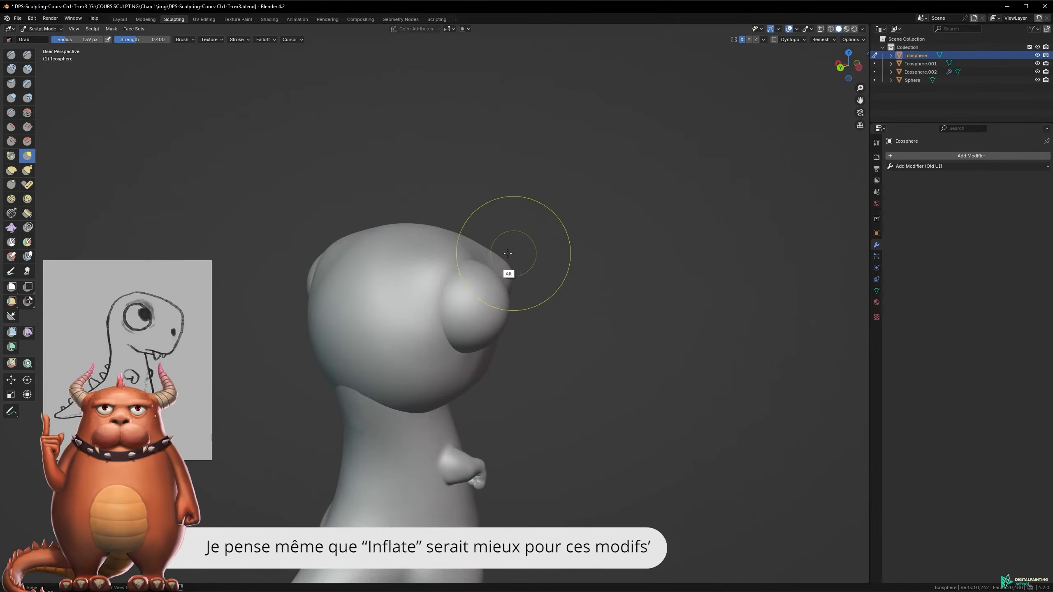
- Refine the back and lower edge of the head with the Grab brush, and save the file
mouse_move(426, 301)
alt+middle_down()
mouse_move(432, 348)
mouse_move(411, 302)
mouse_move(419, 278)
mouse_move(437, 291)
mouse_move(377, 278)
alt+middle_up()
mouse_move(512, 278)
alt+middle_down()
mouse_move(557, 282)
mouse_move(449, 323)
alt+middle_up()
drag(446, 344, 454, 352)
alt+middle_drag(473, 361, 479, 323)
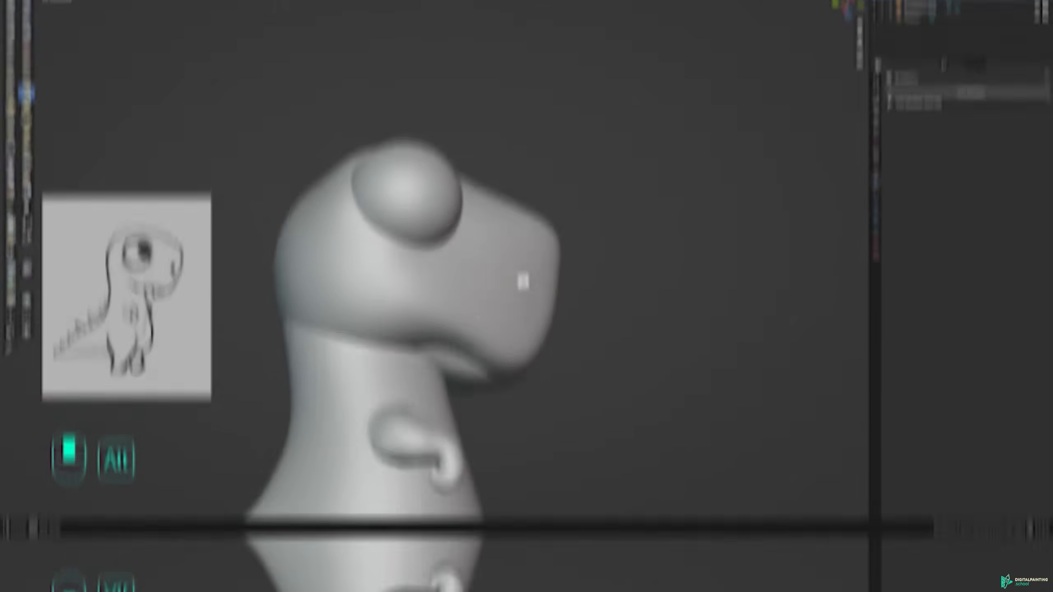
key(ctrl+s)
- Switch sculpting to the lower jaw sphere and voxel-remesh it at a finer resolution
alt+shift+middle_drag(458, 423, 451, 334)
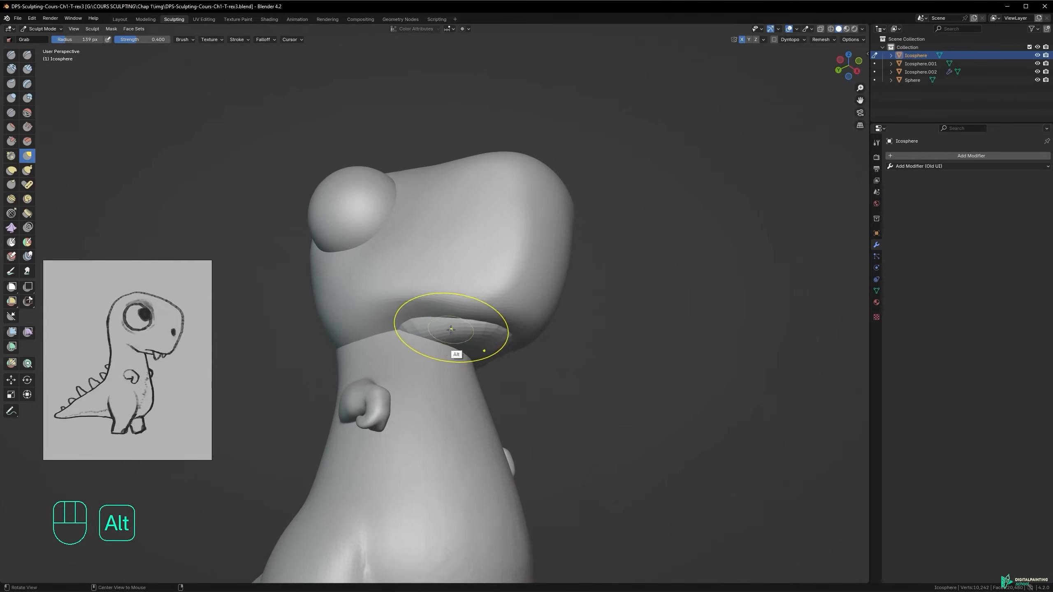
key(alt+q)
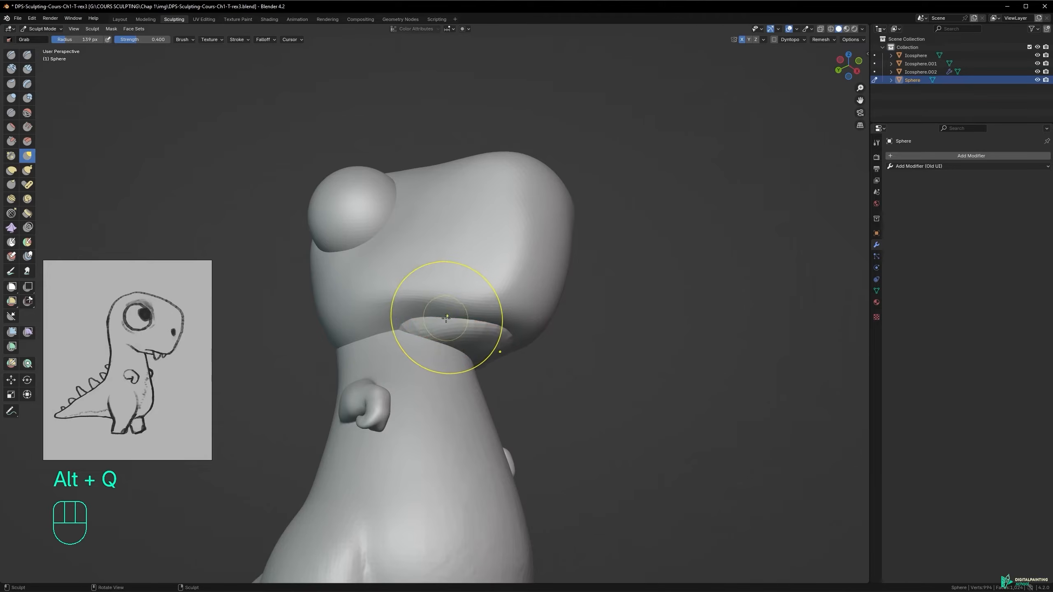
key(r)
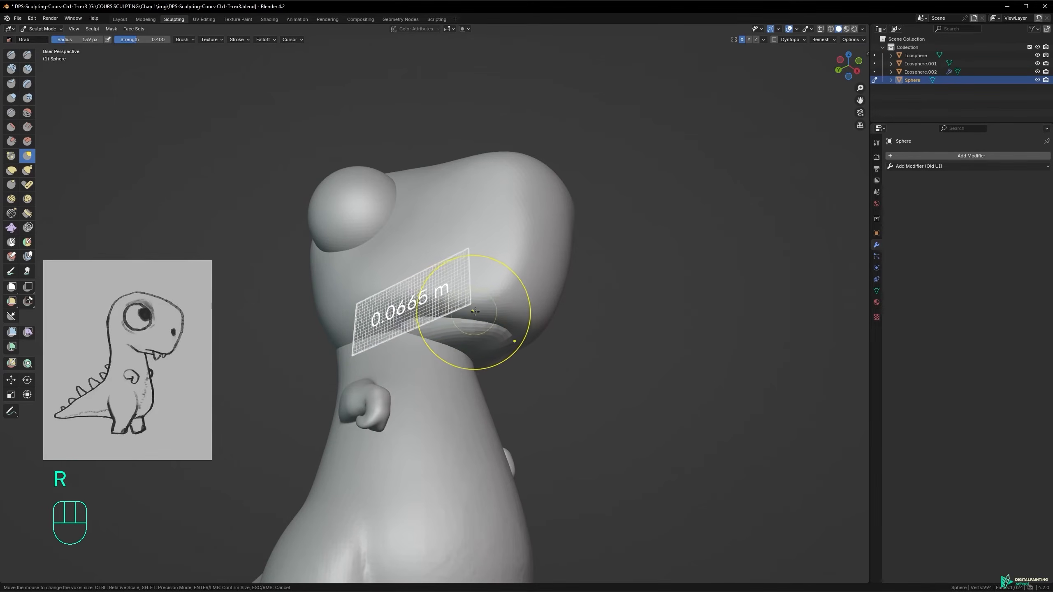
click(484, 309)
- Pull the lower jaw into shape under the muzzle with the Grab brush at 197 px and 148 px
mouse_move(446, 332)
alt+middle_down()
mouse_move(472, 336)
mouse_move(504, 287)
mouse_move(437, 287)
mouse_move(461, 278)
alt+middle_up()
key(f)
click(500, 271)
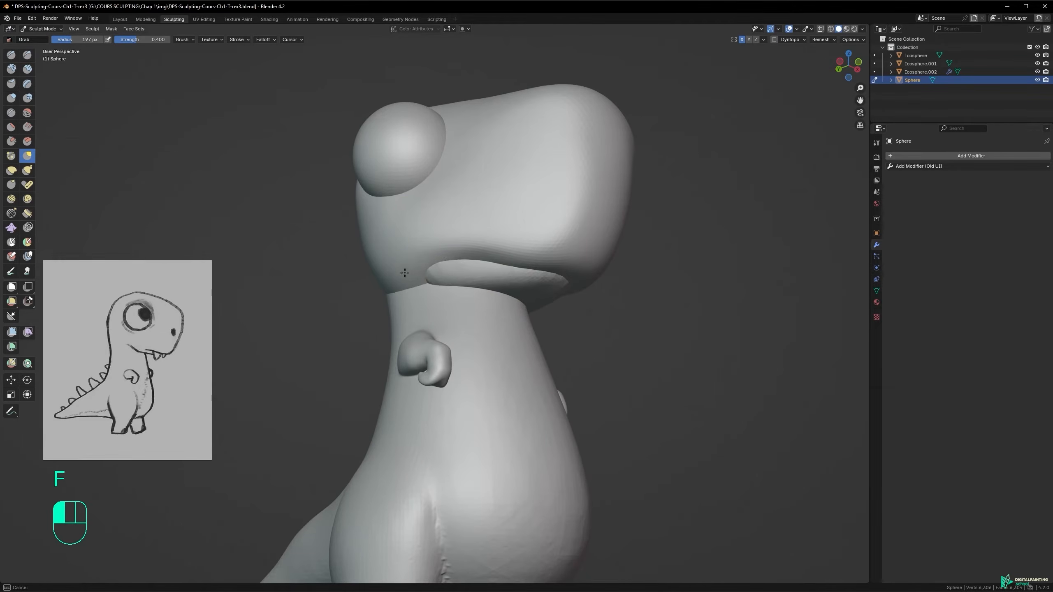
mouse_move(468, 266)
alt+middle_down()
mouse_move(411, 249)
mouse_move(489, 242)
alt+middle_up()
key(f)
click(475, 243)
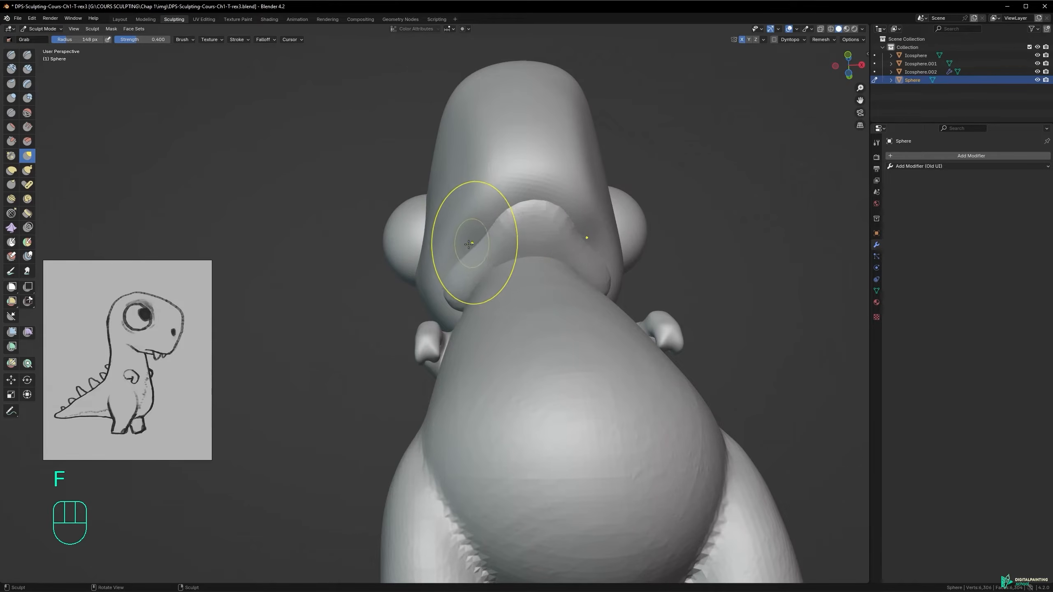
- Adjust the corners and front tip of the lower jaw with the Grab brush at 148 px
alt+middle_drag(468, 239, 537, 271)
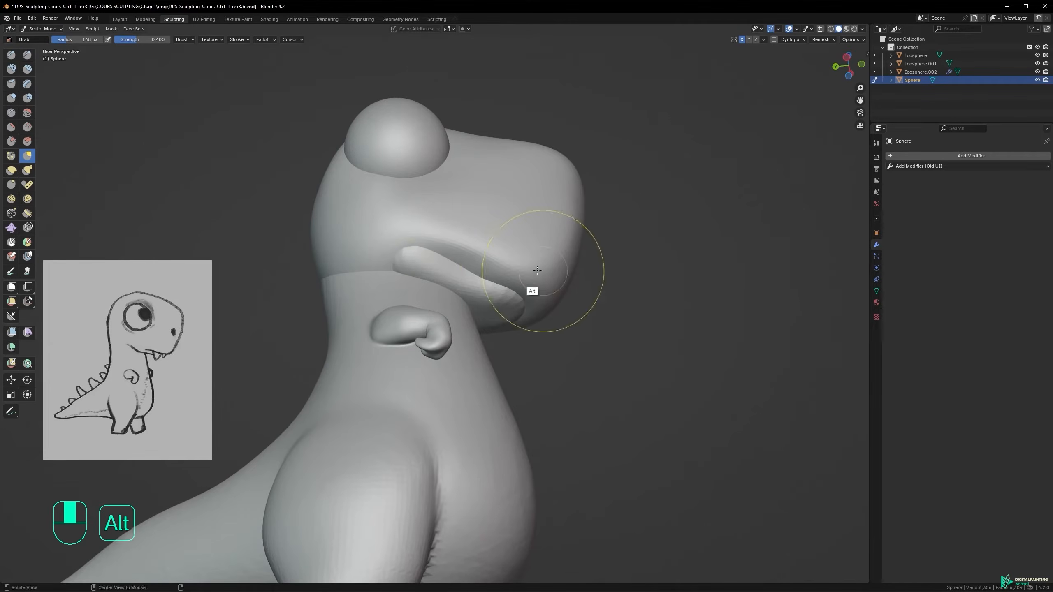
mouse_move(428, 252)
alt+middle_down()
mouse_move(404, 273)
mouse_move(303, 264)
alt+middle_up()
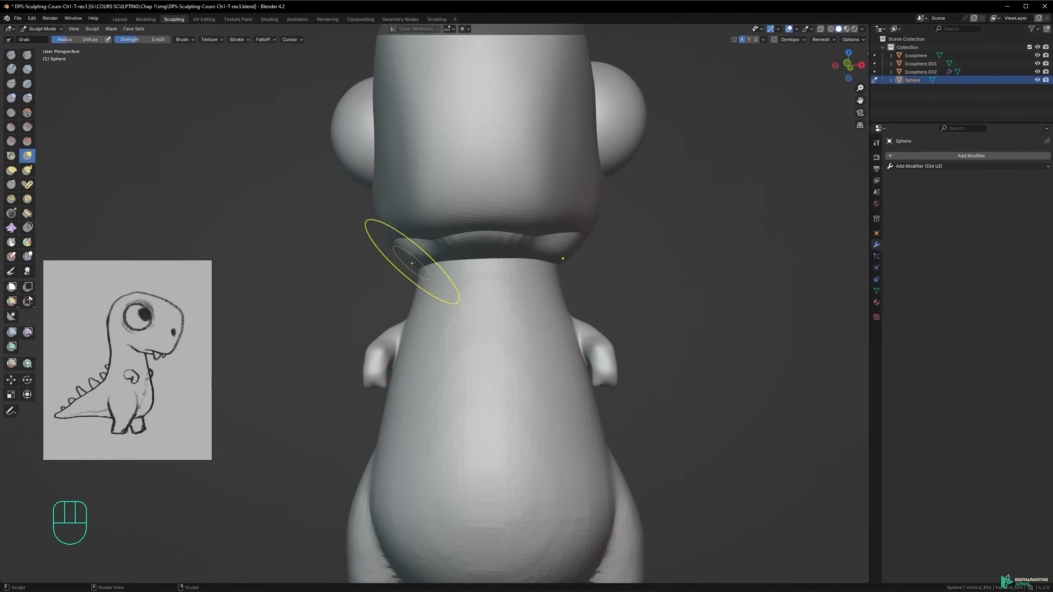
alt+middle_drag(407, 259, 376, 263)
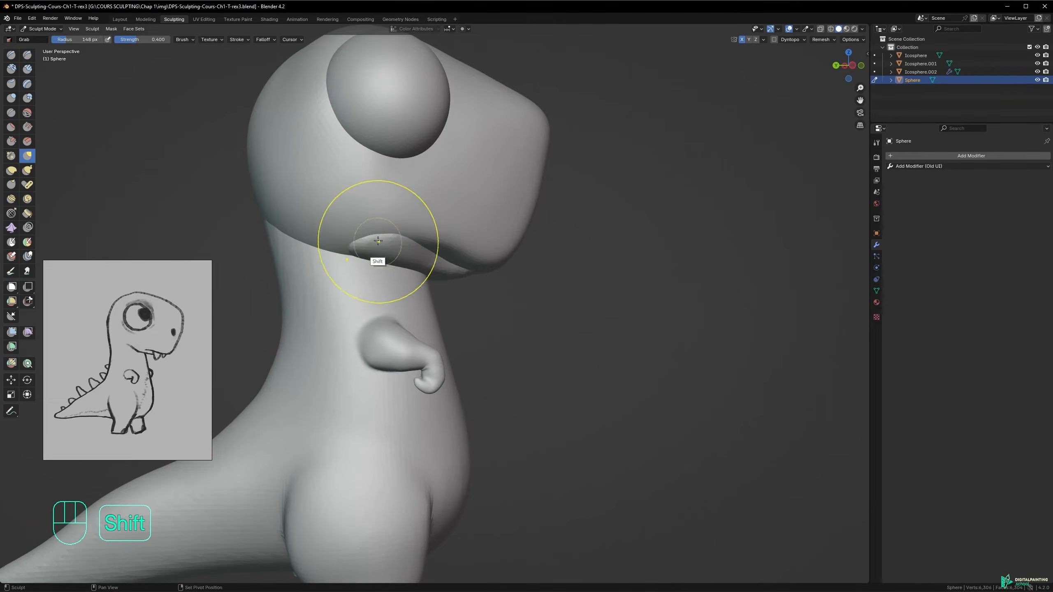
alt+middle_drag(430, 244, 491, 175)
drag(535, 230, 512, 246)
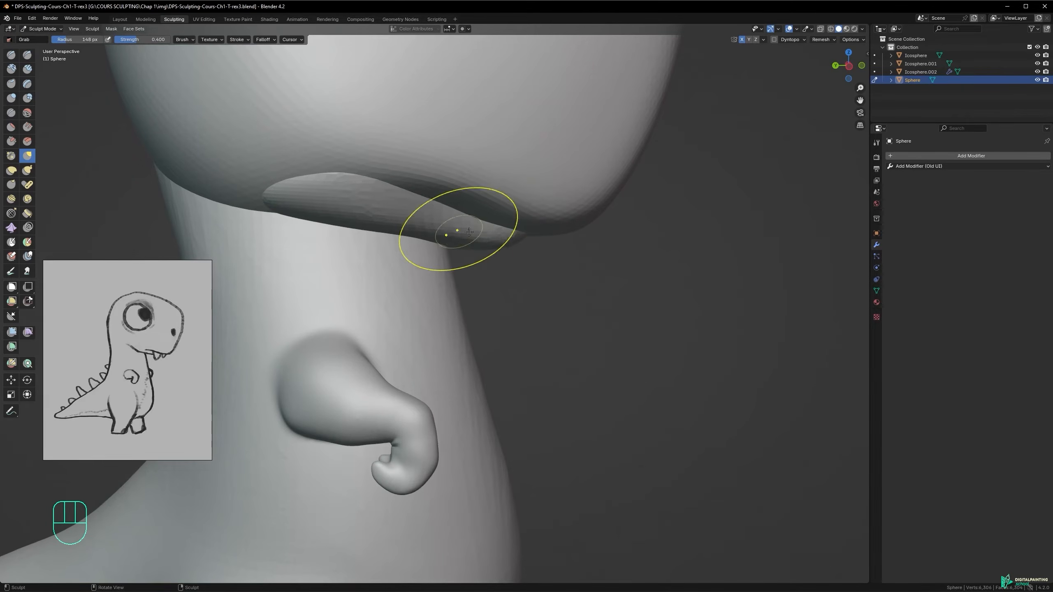
- Refine the lower jaw's outline with the Grab brush at a 91 px radius, and save the file
ctrl+alt+middle_drag(469, 232, 487, 314)
mouse_move(439, 247)
alt+middle_down()
mouse_move(416, 235)
mouse_move(386, 188)
mouse_move(464, 253)
mouse_move(484, 249)
mouse_move(454, 276)
mouse_move(492, 252)
mouse_move(487, 236)
mouse_move(511, 189)
mouse_move(508, 278)
alt+middle_up()
key(f)
click(459, 265)
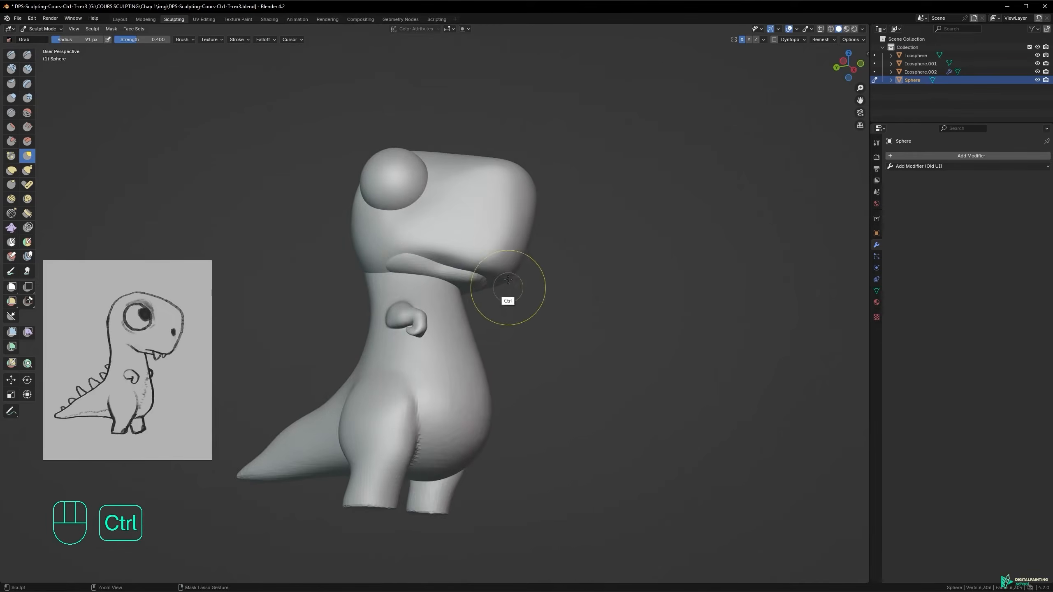
key(ctrl+s)
mouse_move(470, 223)
alt+middle_down()
mouse_move(498, 238)
mouse_move(499, 251)
mouse_move(482, 211)
mouse_move(482, 229)
mouse_move(461, 229)
alt+middle_up()
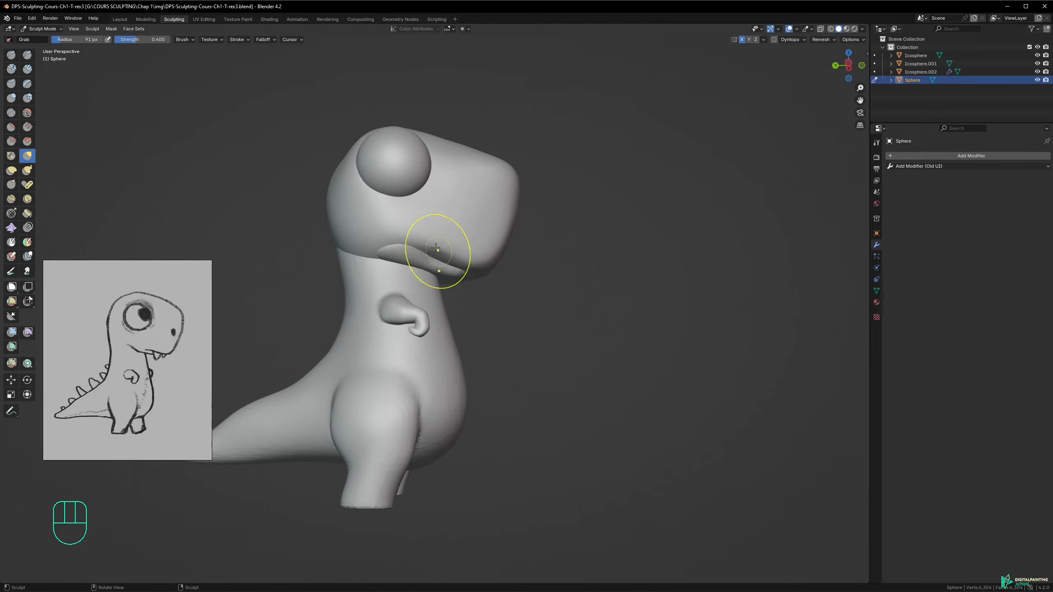
alt+middle_drag(425, 230, 423, 241)
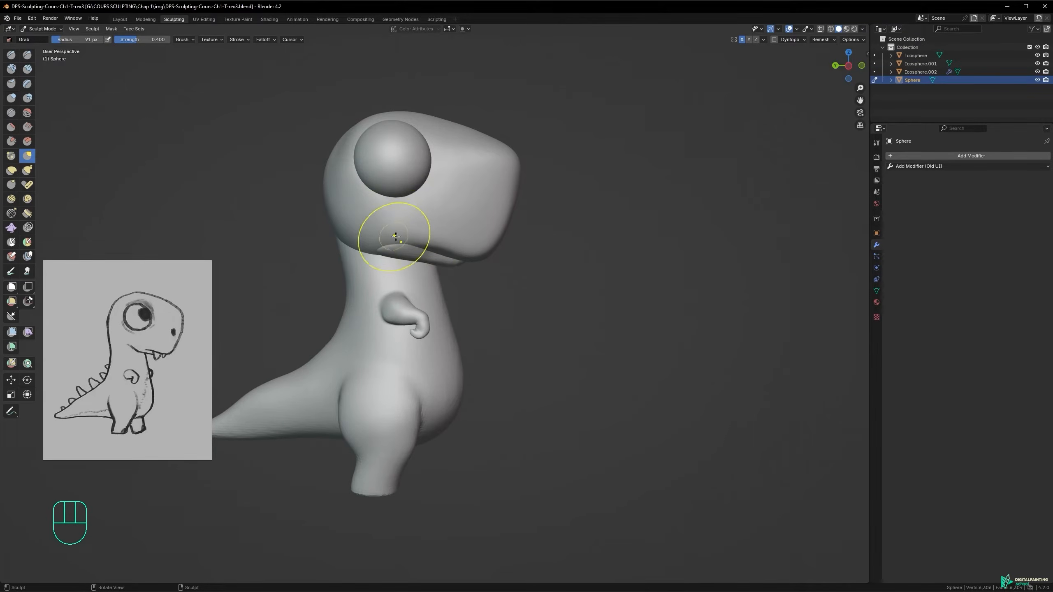
alt+middle_drag(420, 230, 416, 209)
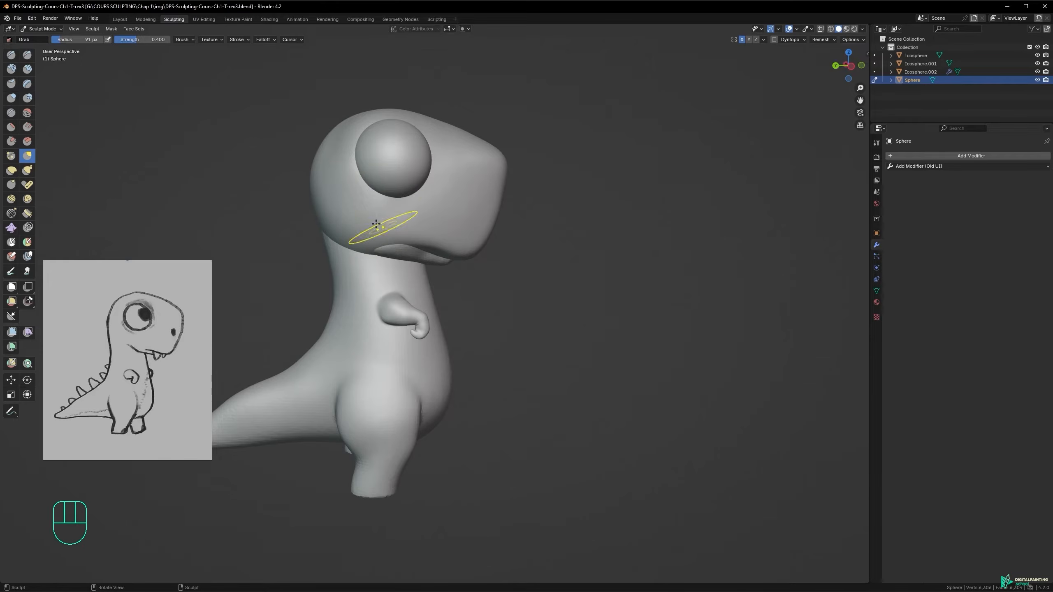
- Switch sculpting to the head and raise its rear lower edge around the mouth corner with the Grab brush at 179 px and 149 px
ctrl+alt+middle_drag(390, 227, 409, 177)
alt+shift+middle_drag(402, 204, 450, 294)
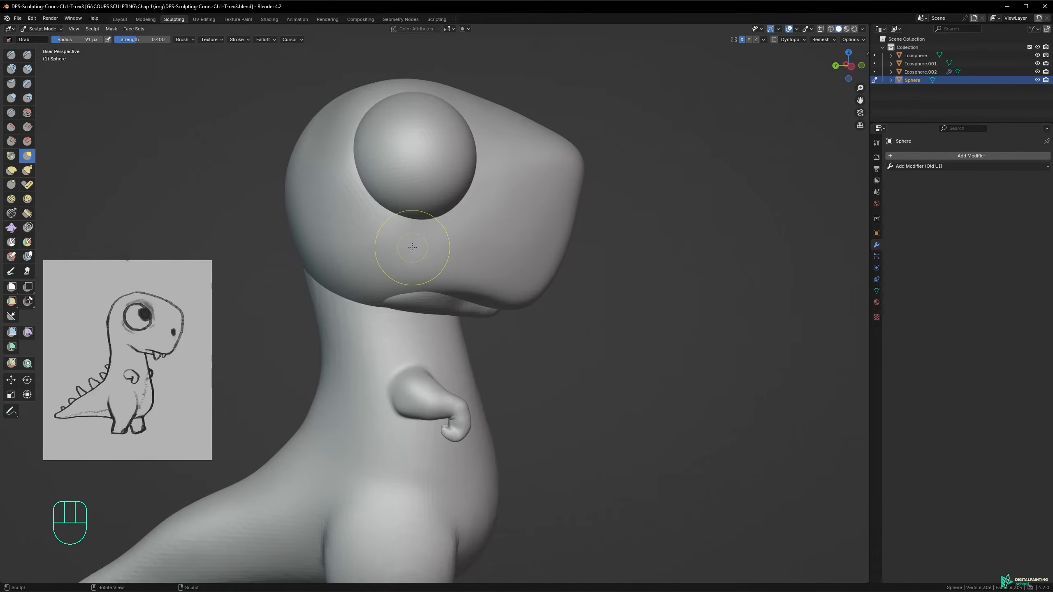
key(alt+q)
key(f)
click(471, 249)
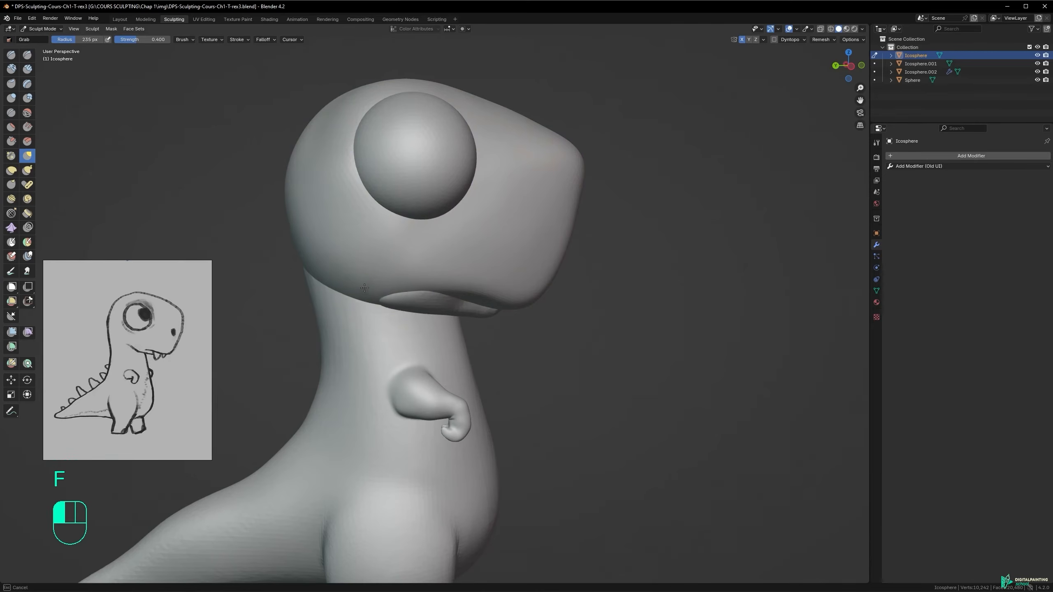
key(f)
click(356, 272)
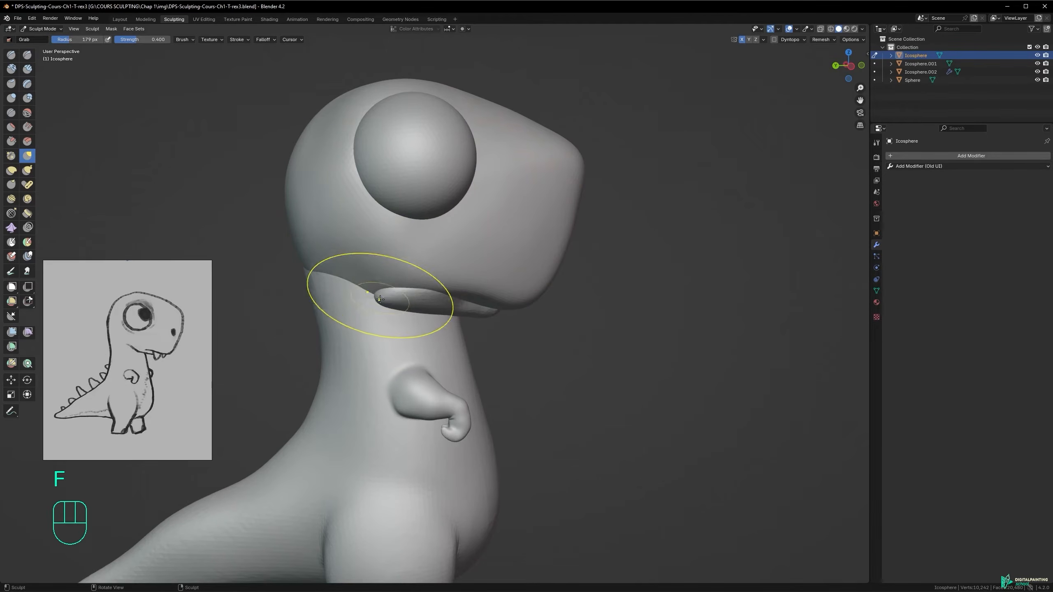
mouse_move(439, 247)
alt+middle_down()
mouse_move(461, 250)
mouse_move(323, 264)
mouse_move(393, 299)
alt+middle_up()
key(f)
click(374, 252)
- Switch sculpting to the lower jaw and reshape its rear corners against the head with the Grab brush at 149 px
key(alt+q)
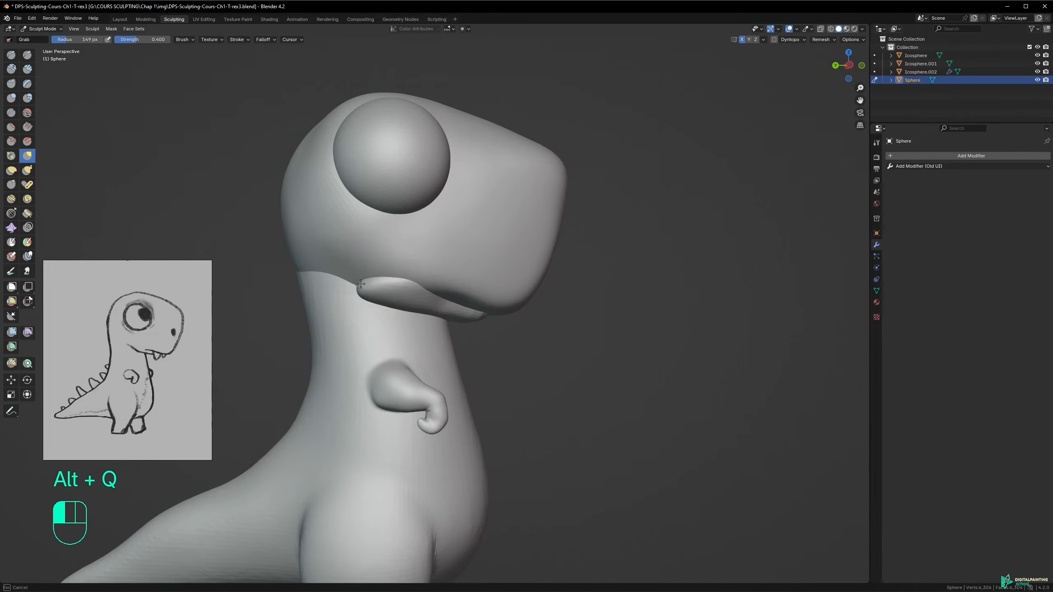
alt+middle_drag(369, 266, 339, 286)
drag(413, 283, 405, 261)
mouse_move(404, 261)
alt+middle_down()
mouse_move(477, 261)
mouse_move(376, 263)
mouse_move(371, 250)
mouse_move(331, 251)
alt+middle_up()
ctrl+alt+middle_drag(460, 162, 454, 226)
- Smooth the lower jaw from several angles and save the file
mouse_move(454, 226)
shift+mouse_down()
mouse_move(444, 268)
mouse_move(444, 220)
mouse_move(457, 235)
shift+mouse_up()
alt+middle_drag(456, 234, 466, 224)
shift+drag(467, 224, 470, 219)
alt+middle_drag(463, 220, 490, 208)
shift+drag(403, 251, 427, 278)
alt+middle_drag(423, 278, 373, 278)
shift+middle_drag(369, 235, 392, 291)
mouse_move(392, 291)
alt+middle_down()
mouse_move(404, 273)
mouse_move(398, 282)
alt+middle_up()
ctrl+alt+middle_drag(397, 282, 444, 233)
key(ctrl+s)
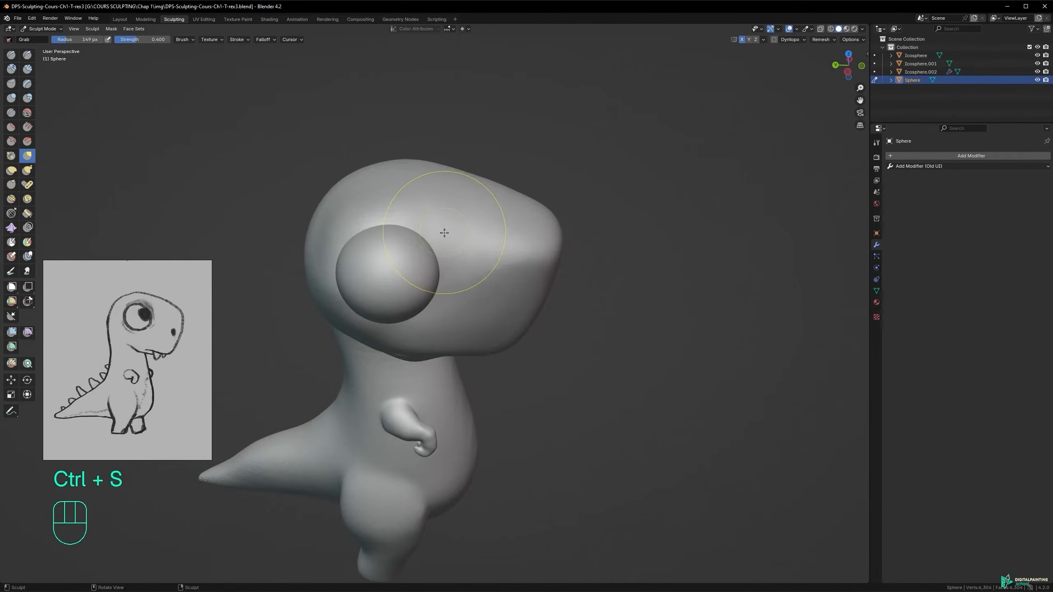
- Switch sculpting to the head and set the Clay Strips brush radius to 203 px
key(alt+q)
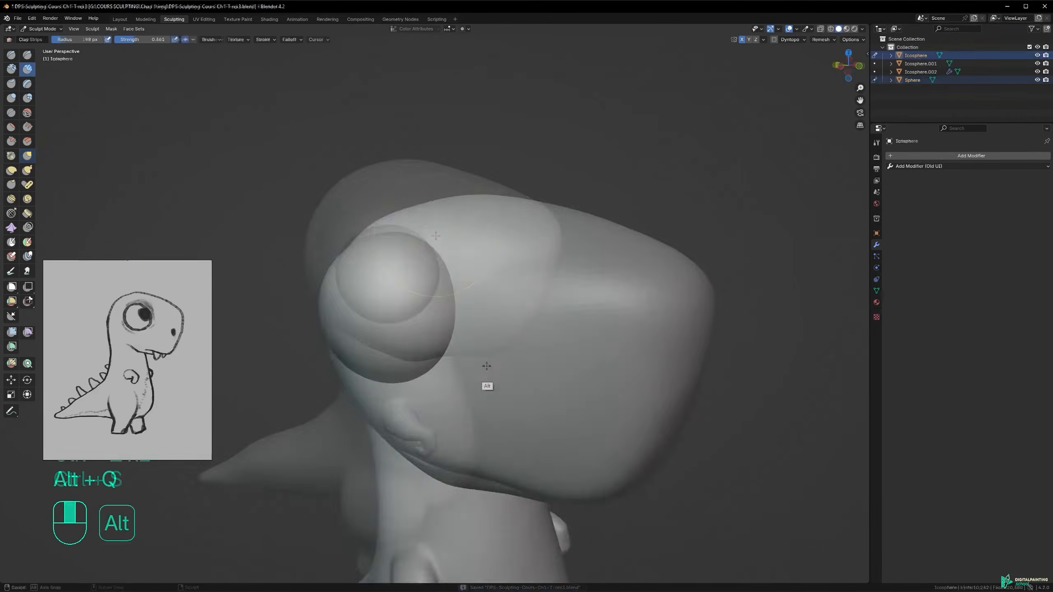
alt+middle_drag(486, 368, 519, 332)
ctrl+alt+middle_drag(519, 332, 552, 345)
key(f)
click(590, 336)
- Try smoothing the head surface, and undo the stroke
alt+shift+middle_drag(524, 298, 476, 213)
shift+drag(502, 244, 491, 286)
key(ctrl+z)
mouse_move(477, 251)
alt+middle_down()
mouse_move(515, 240)
mouse_move(388, 238)
alt+middle_up()
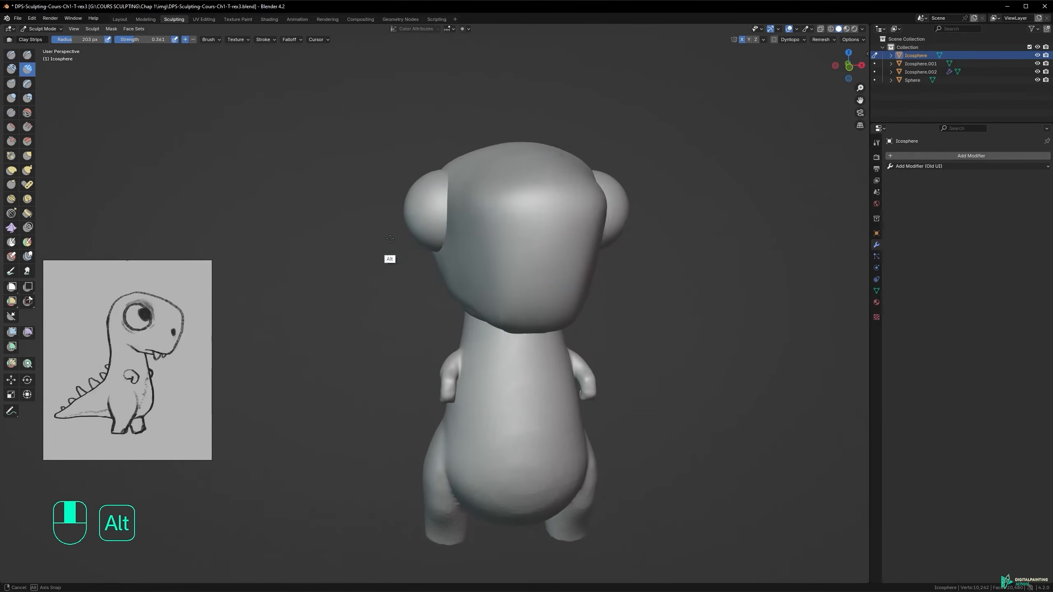
- Flatten the top and sides of the head with the Scrape brush at 203 px radius and 0.500 strength
mouse_move(553, 199)
alt+middle_down()
mouse_move(514, 180)
mouse_move(515, 161)
mouse_move(531, 193)
mouse_move(489, 216)
alt+middle_up()
key(space)
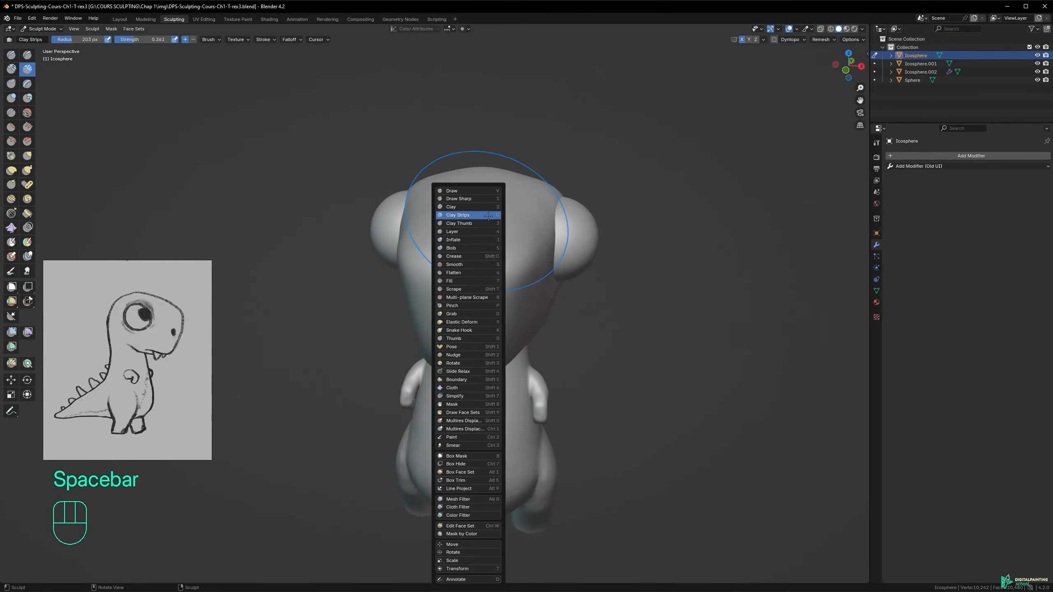
click(463, 273)
key(space)
click(456, 282)
alt+middle_drag(457, 283, 475, 199)
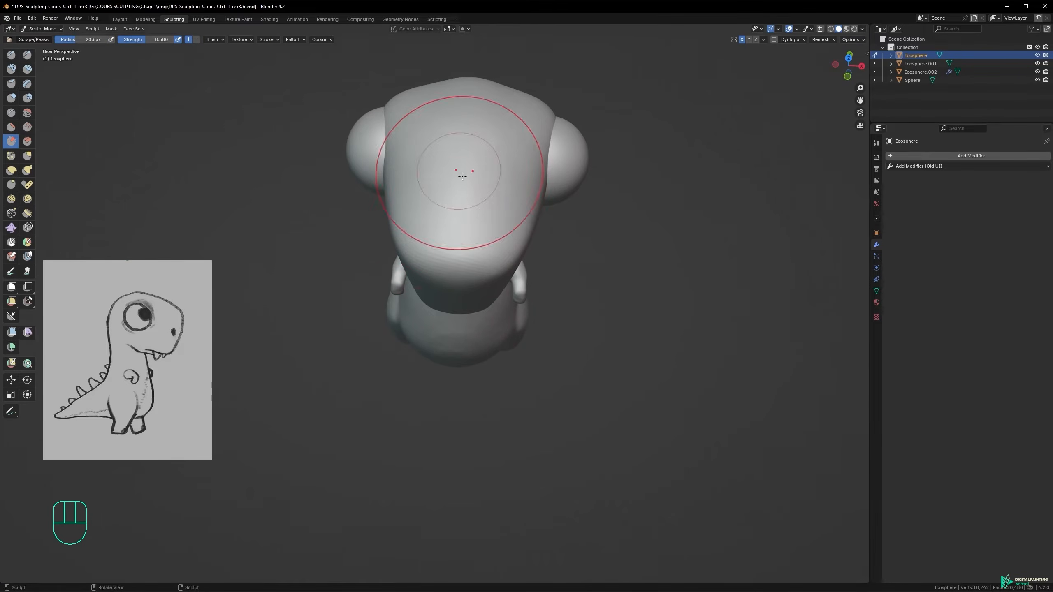
mouse_move(451, 235)
alt+middle_down()
mouse_move(456, 155)
mouse_move(468, 192)
mouse_move(498, 207)
mouse_move(430, 172)
alt+middle_up()
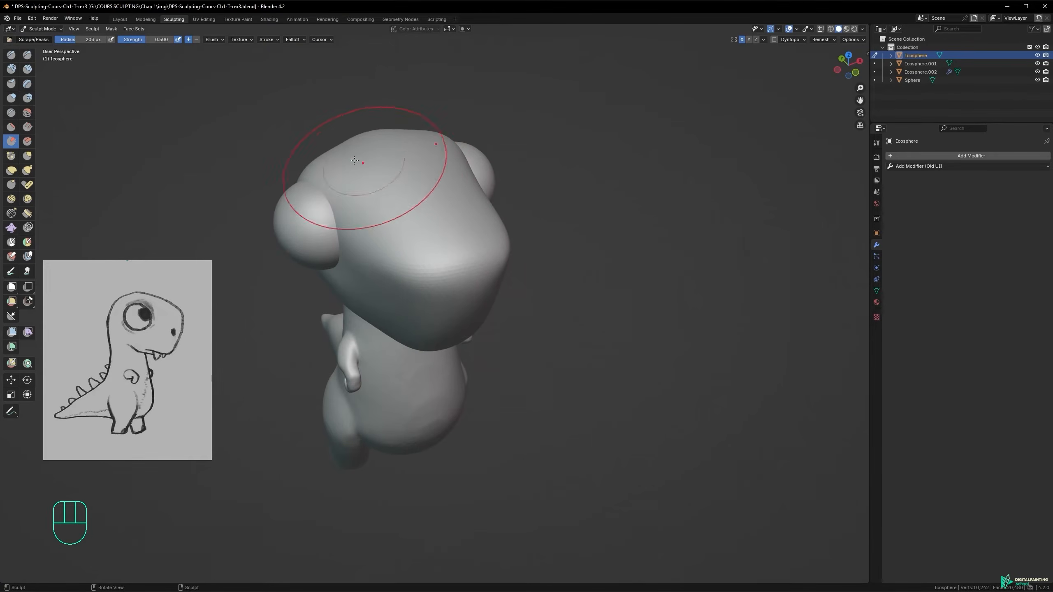
alt+middle_drag(360, 140, 375, 176)
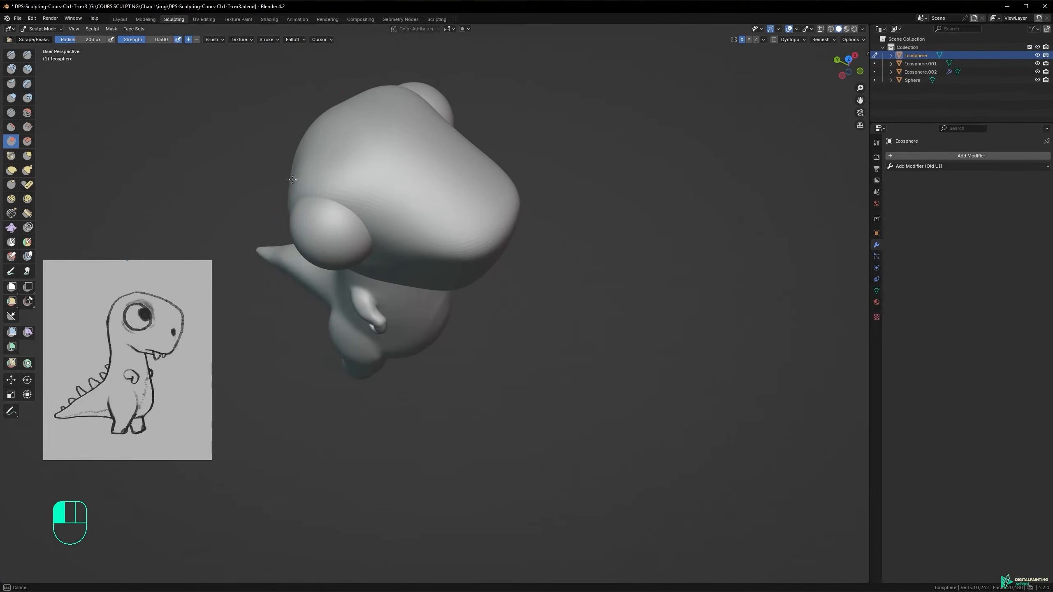
alt+middle_drag(387, 211, 445, 184)
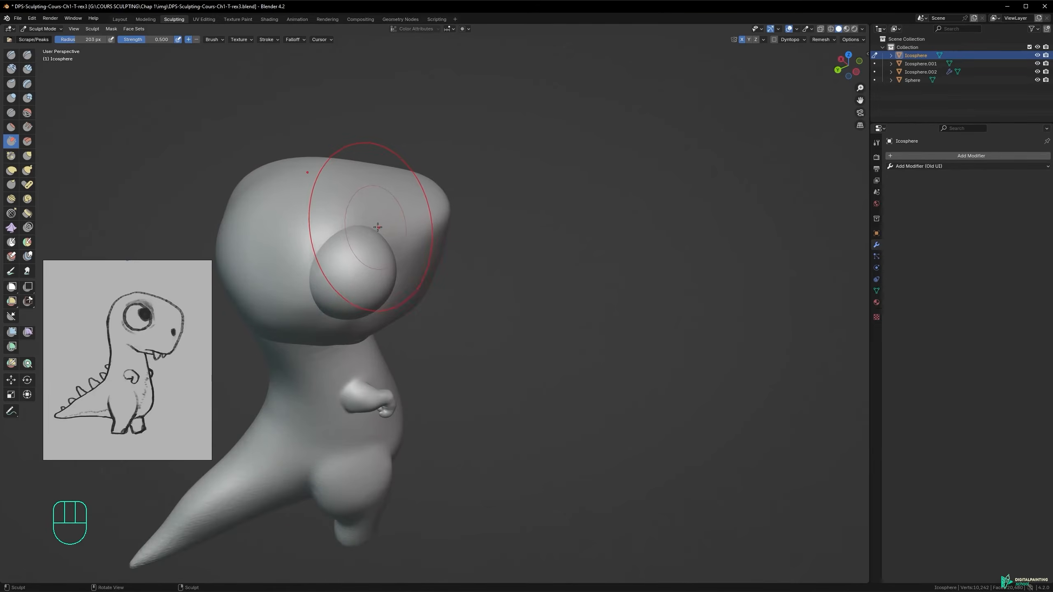
- Set the head's voxel size to about 0.0225 m and remesh it with volume and attributes preserved
key(r)
click(430, 228)
alt+middle_drag(405, 249, 362, 233)
key(r)
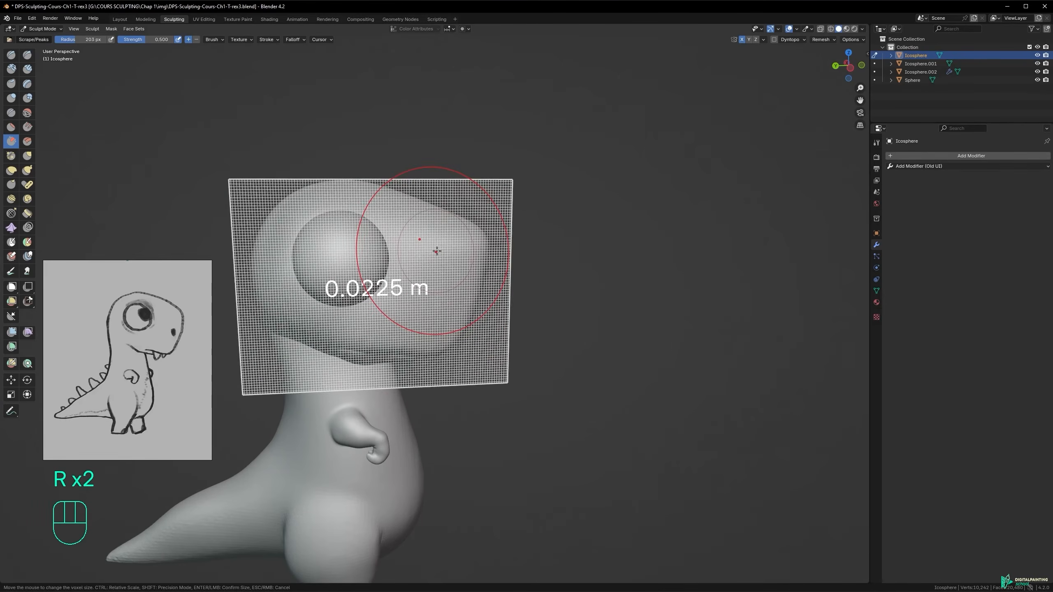
click(433, 248)
alt+middle_drag(425, 249, 405, 226)
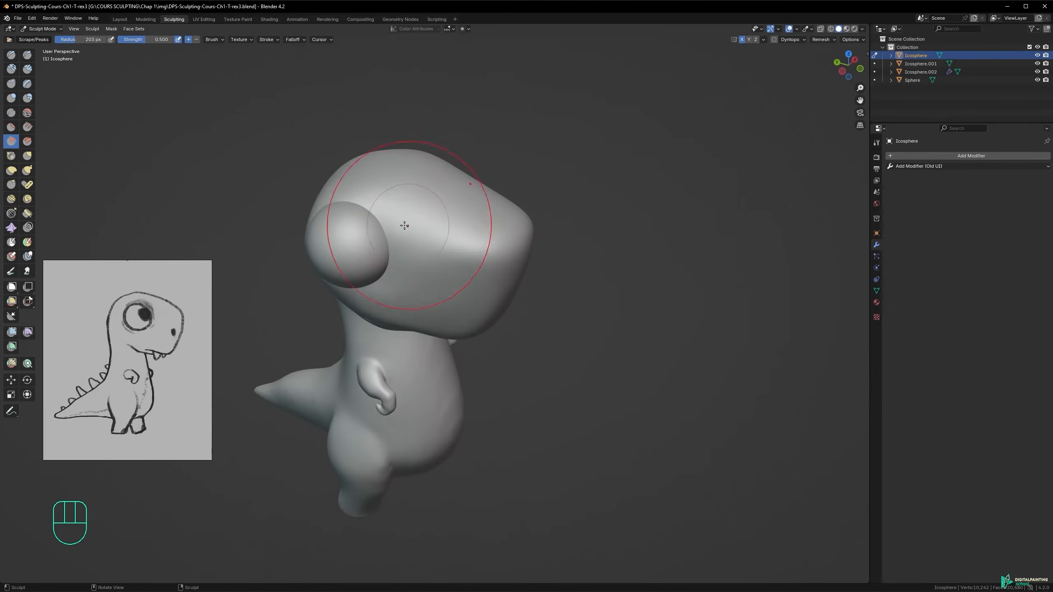
click(822, 40)
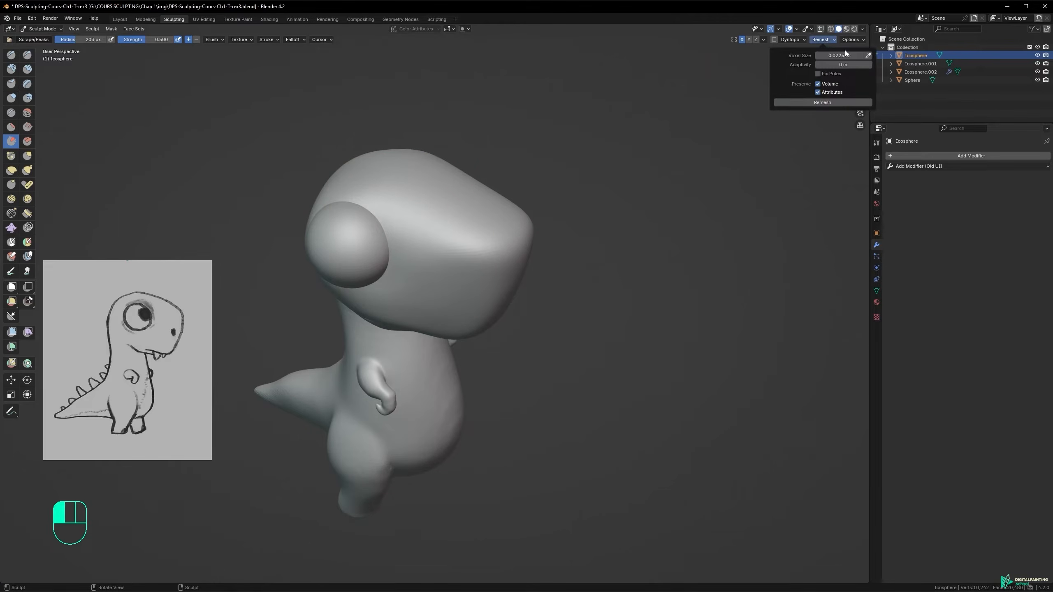
click(823, 103)
- Try a Clay Strips stroke beside the eye with a 31 px radius, and undo it
alt+middle_drag(400, 228, 459, 274)
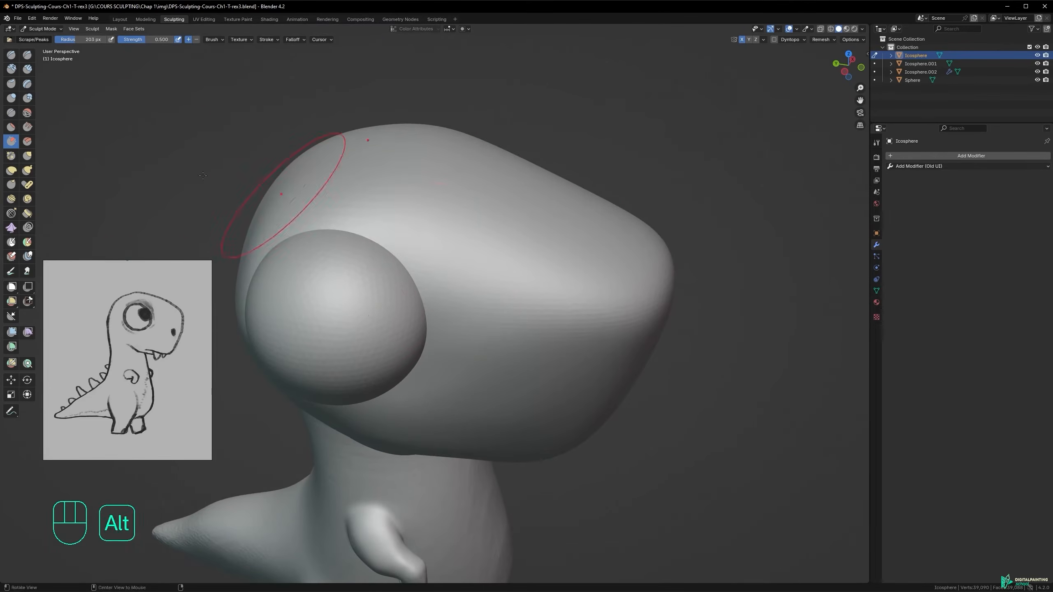
click(27, 68)
key(f)
click(321, 233)
mouse_move(438, 299)
mouse_down()
mouse_move(576, 292)
mouse_move(431, 288)
mouse_up()
key(ctrl+z)
alt+middle_drag(568, 328, 505, 309)
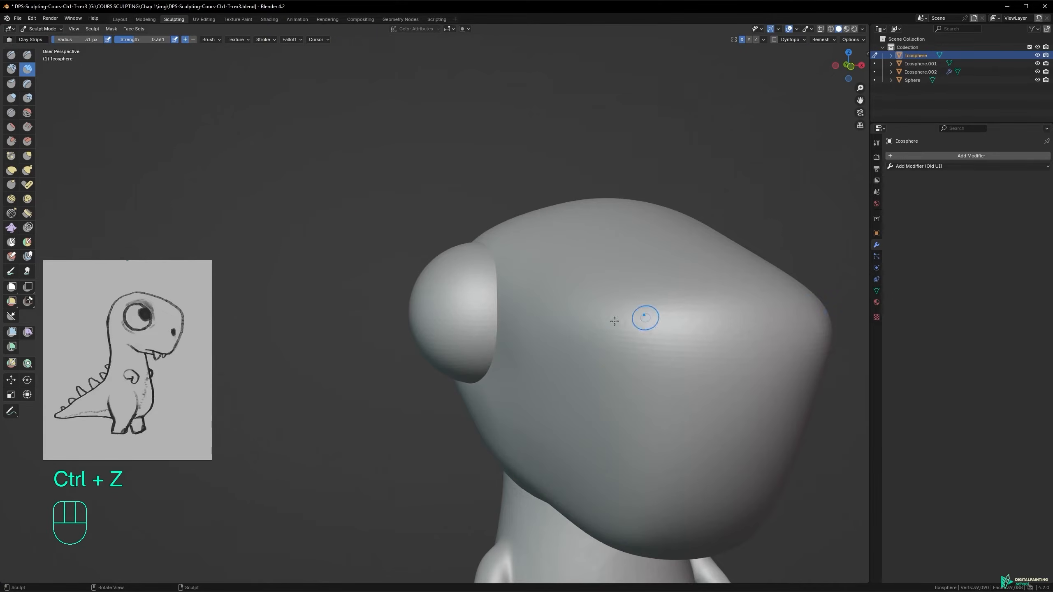
- Build up an eyelid rim along the front and top of the eye with the Draw brush at 54 px radius
mouse_move(510, 258)
alt+middle_down()
mouse_move(531, 279)
mouse_move(523, 259)
alt+middle_up()
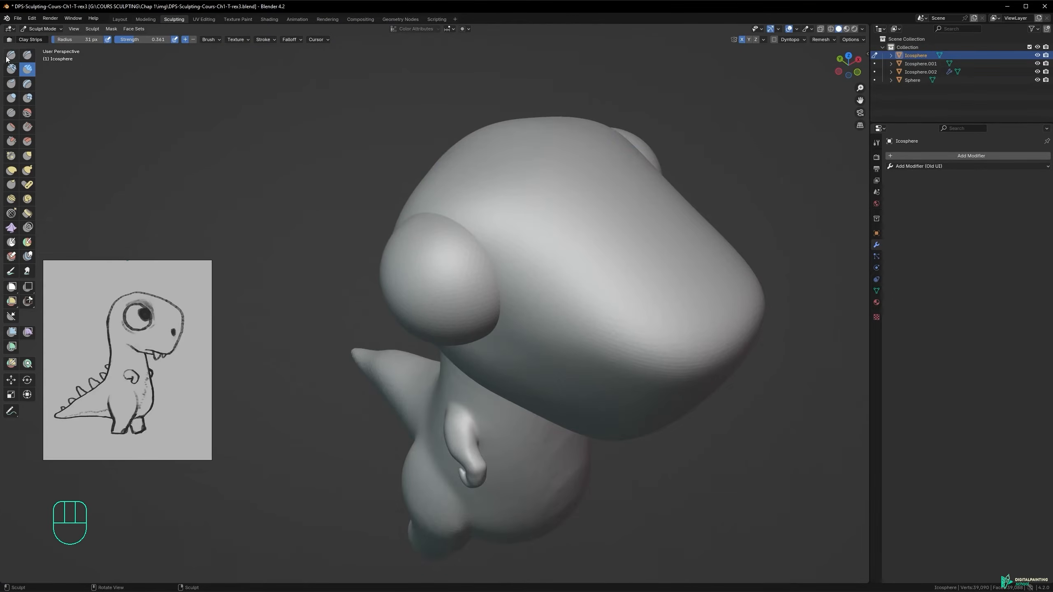
alt+shift+middle_drag(482, 254, 429, 236)
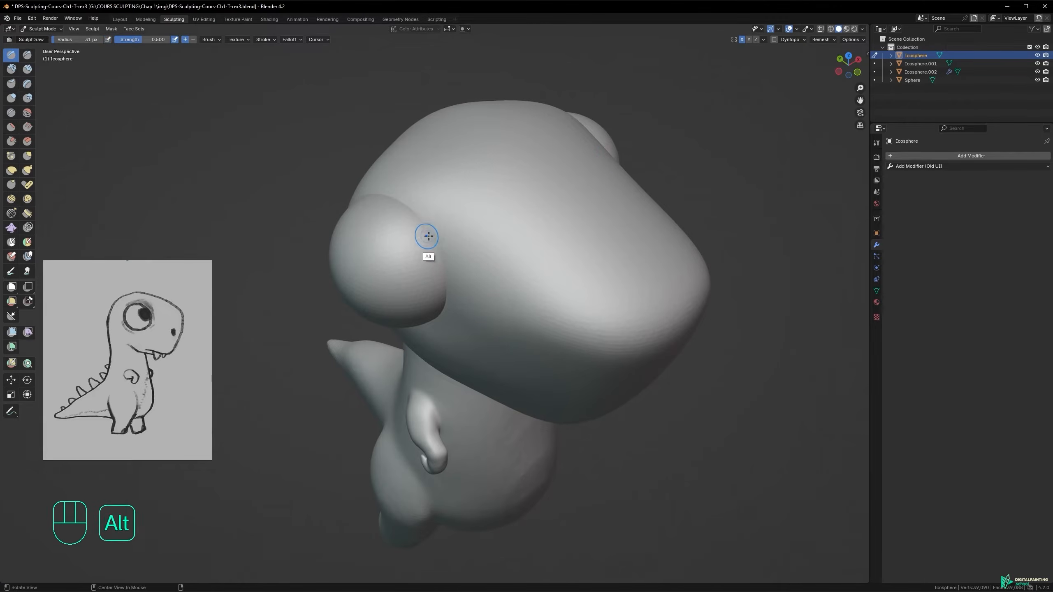
key(f)
click(442, 232)
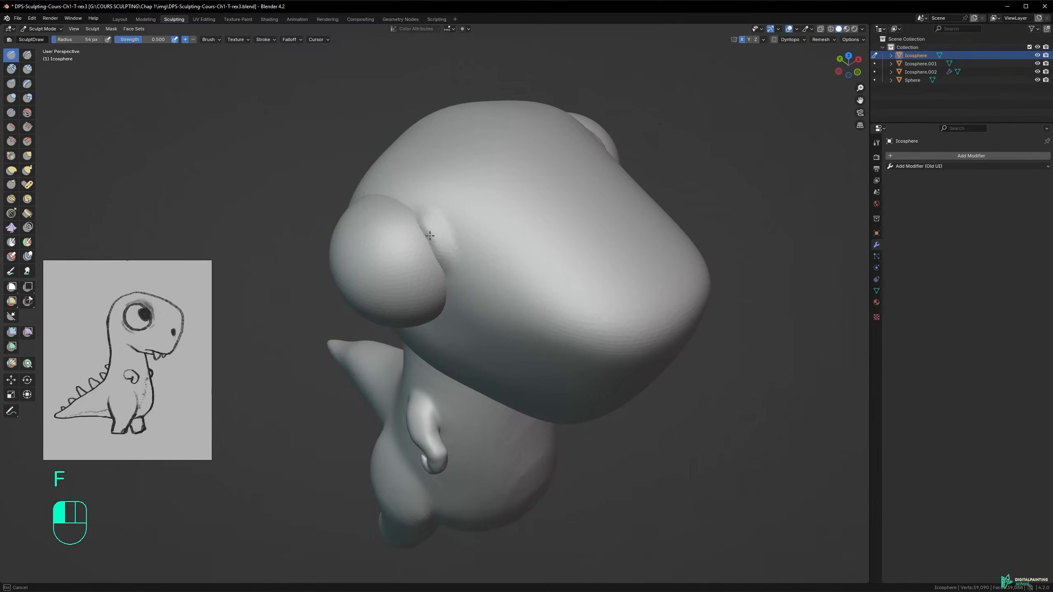
key(ctrl+z)
alt+middle_drag(430, 254, 447, 228)
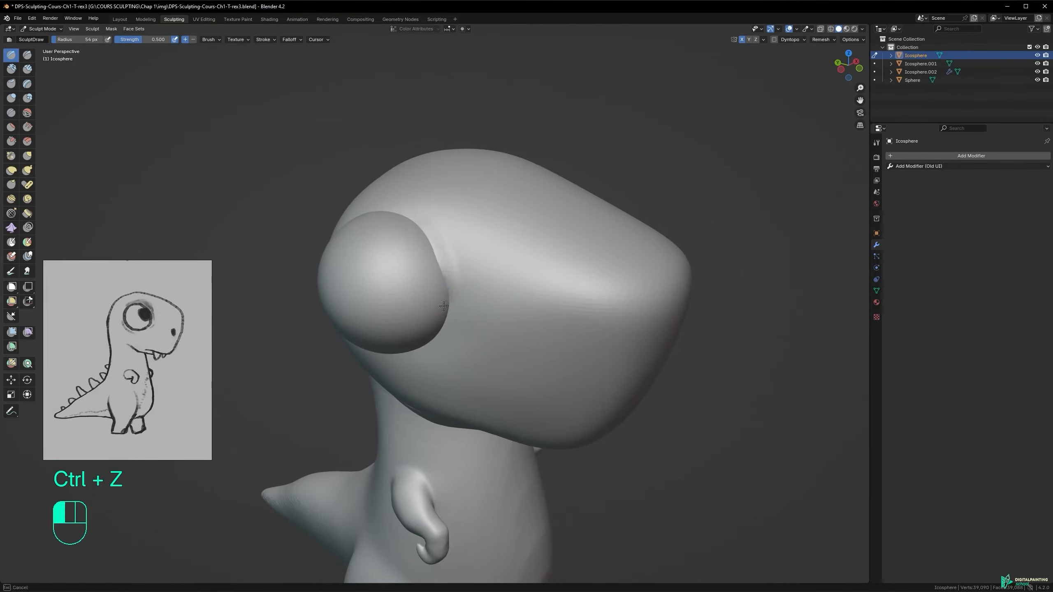
alt+middle_drag(412, 235, 422, 235)
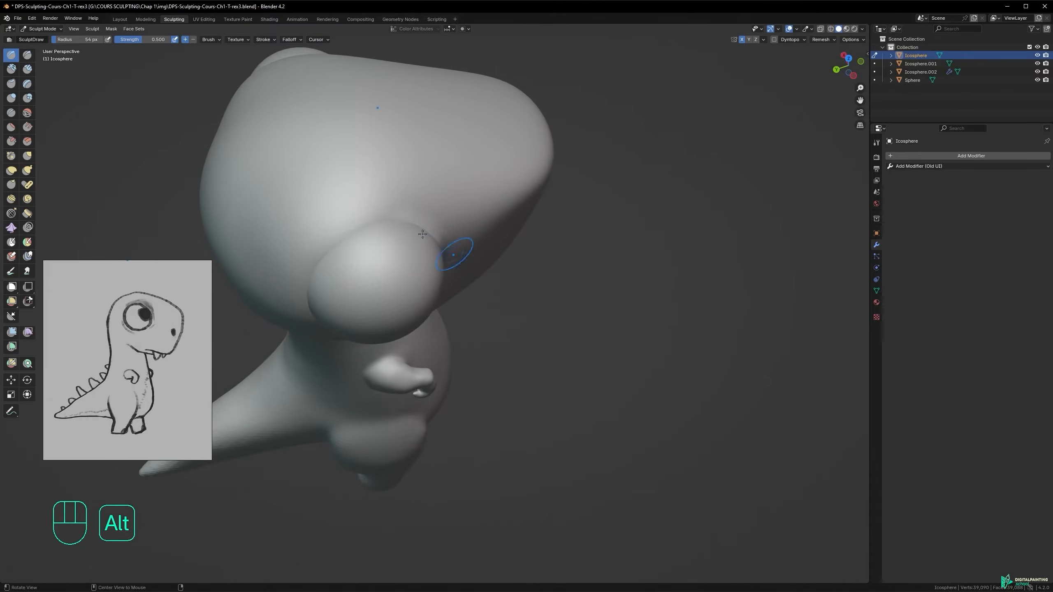
drag(377, 225, 393, 224)
- Continue the raised eyelid rim behind and beneath the eye with the Draw brush
alt+middle_drag(344, 272, 321, 280)
alt+middle_drag(341, 344, 312, 230)
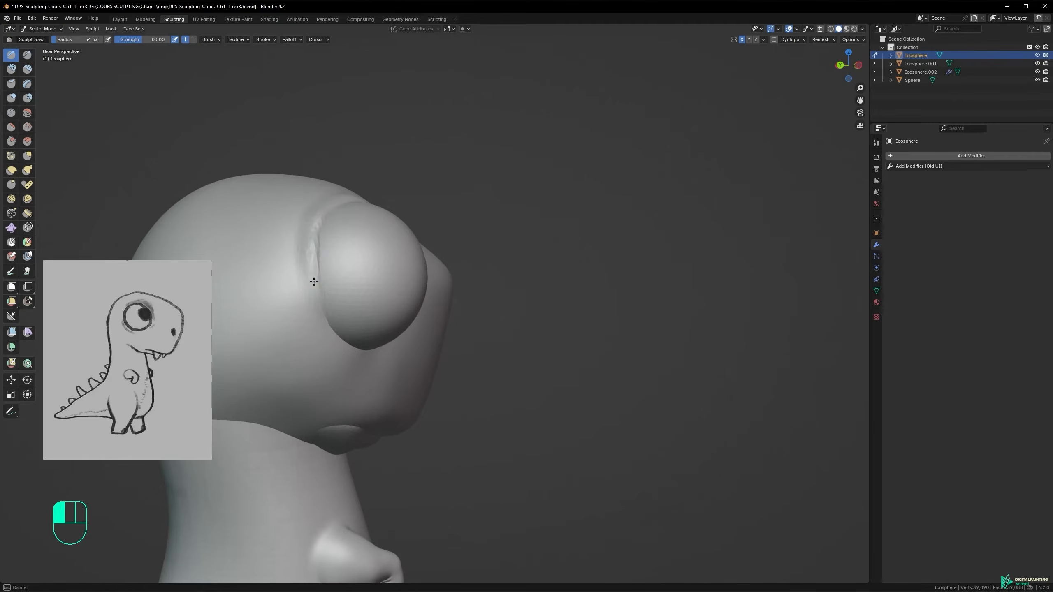
alt+middle_drag(339, 309, 344, 321)
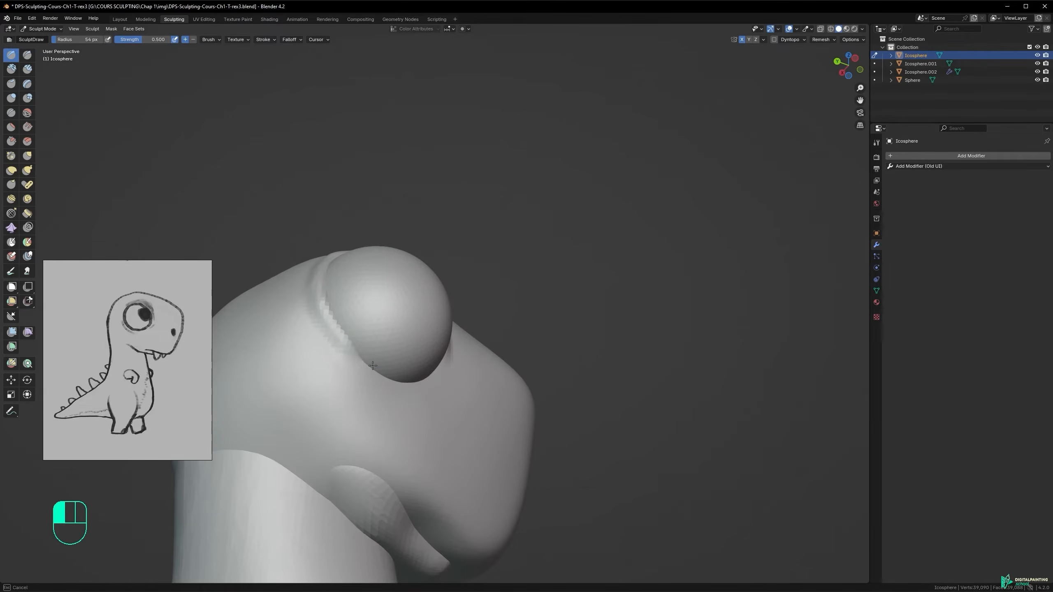
mouse_move(390, 349)
alt+middle_down()
mouse_move(322, 328)
mouse_move(470, 364)
mouse_move(434, 358)
alt+middle_up()
key(ctrl+z)
mouse_move(457, 324)
alt+middle_down()
mouse_move(440, 359)
mouse_move(473, 334)
alt+middle_up()
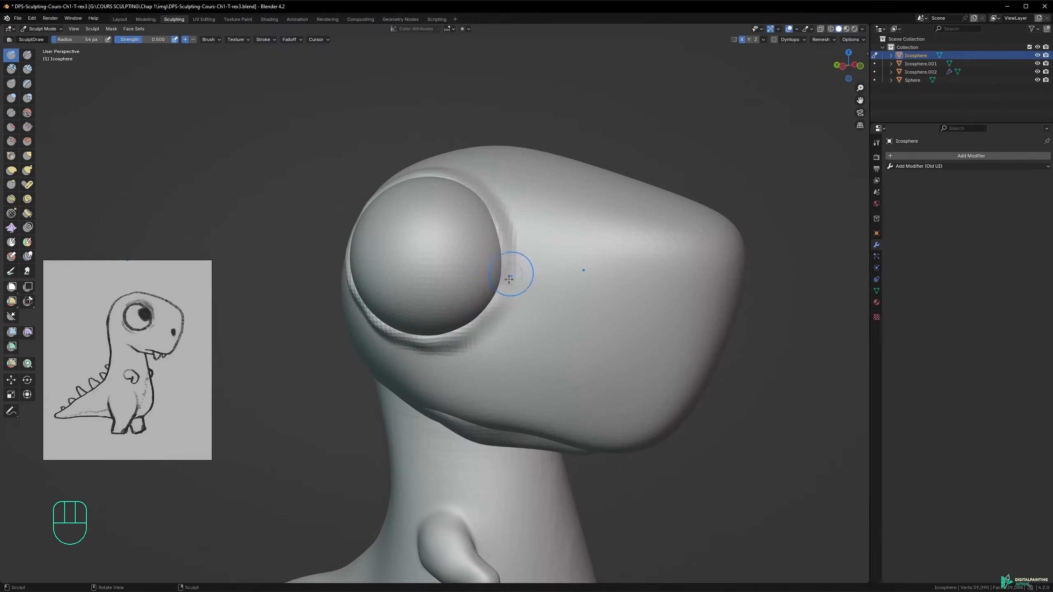
- Thicken the front and upper front of the eyelid rim with more Draw strokes
mouse_move(493, 297)
mouse_down()
mouse_move(514, 207)
mouse_move(485, 215)
mouse_up()
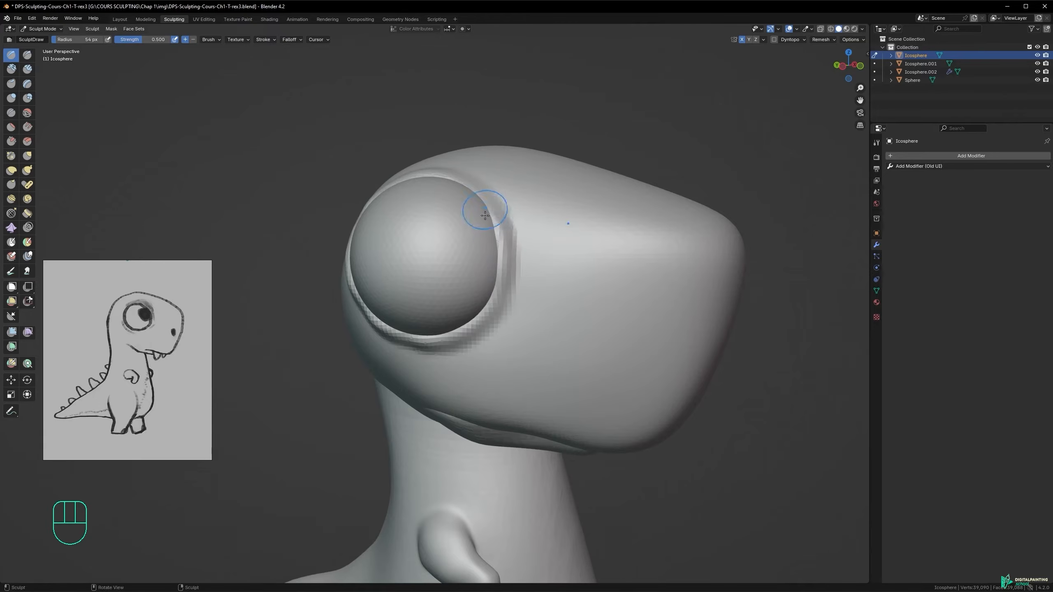
alt+middle_drag(504, 236, 498, 169)
drag(498, 169, 493, 192)
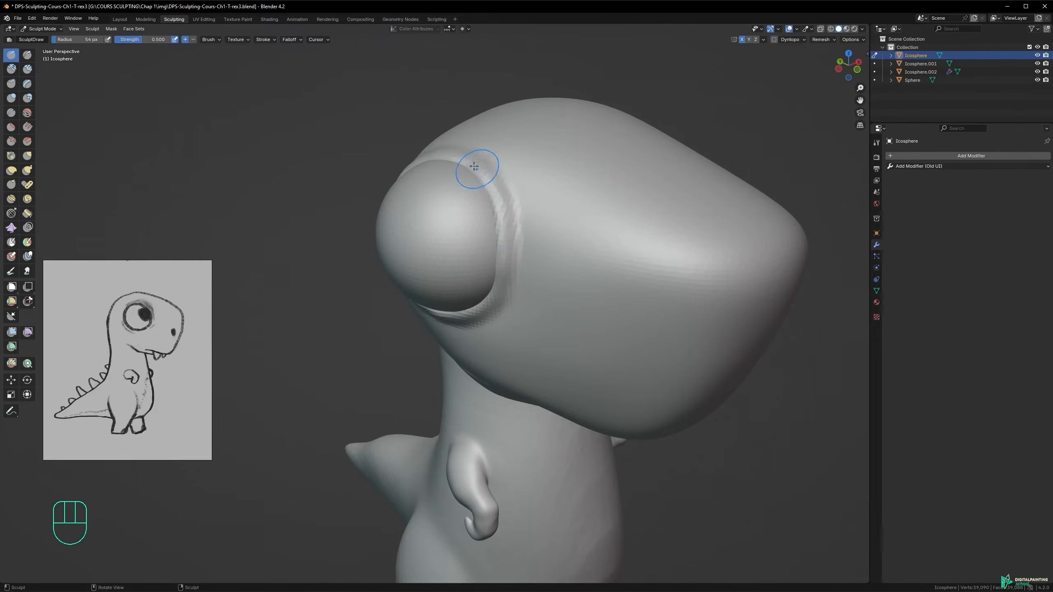
alt+middle_drag(493, 179, 350, 270)
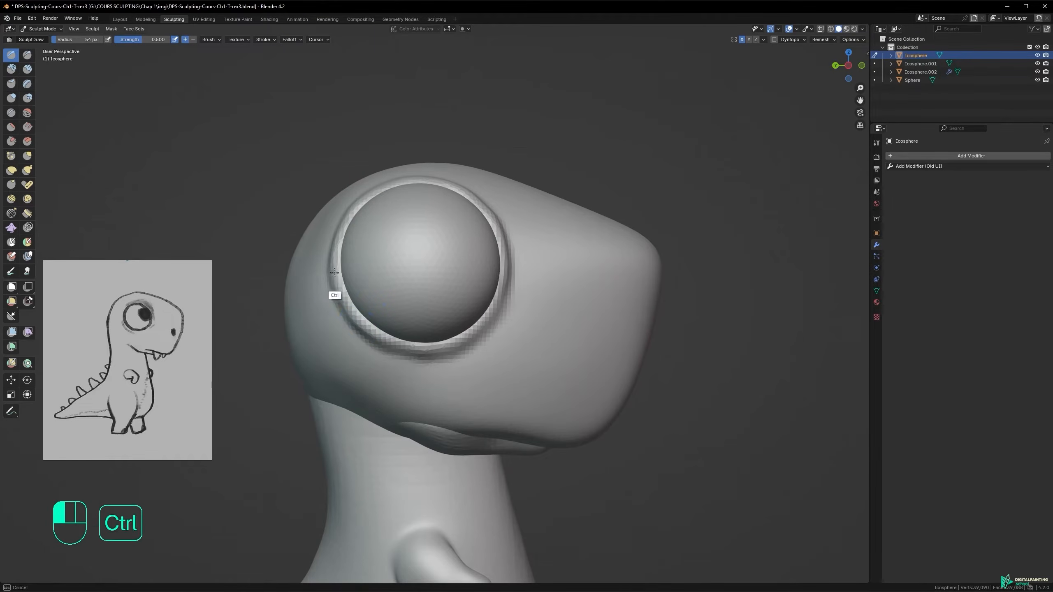
- Try carving a groove along the rear edge of the eyelid rim, and undo the strokes
key(ctrl+z)
ctrl+drag(329, 259, 329, 264)
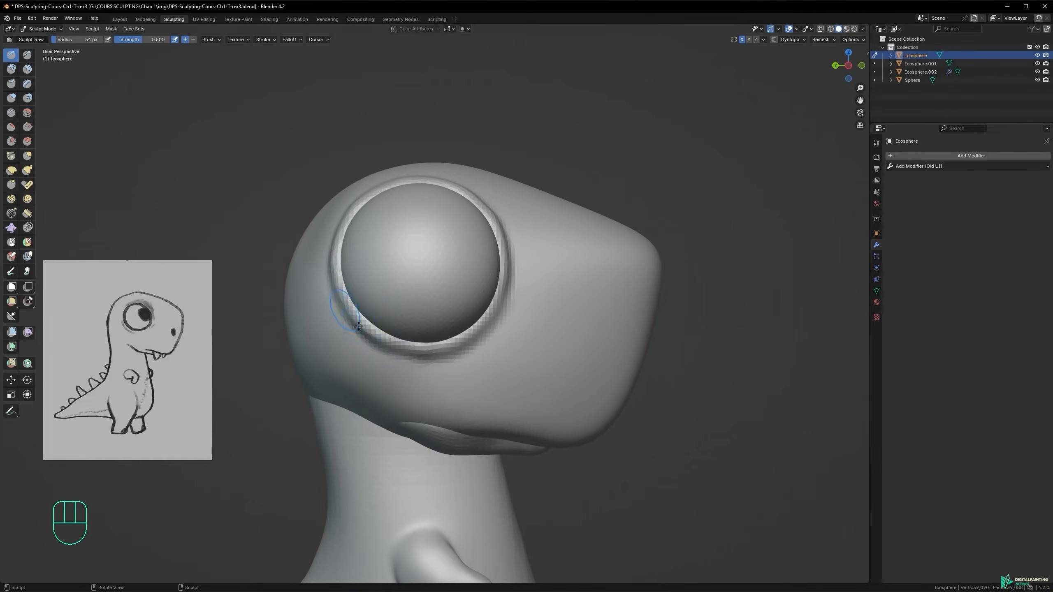
key(ctrl+z)
ctrl+drag(343, 296, 356, 322)
key(ctrl+z)
- Refine the rear of the eyelid rim by adding volume along its edge and carving in beside it with the Draw brush
alt+middle_drag(362, 244, 396, 254)
drag(338, 205, 333, 210)
mouse_move(409, 173)
alt+middle_down()
mouse_move(405, 239)
mouse_move(442, 255)
mouse_move(447, 225)
mouse_move(415, 220)
alt+middle_up()
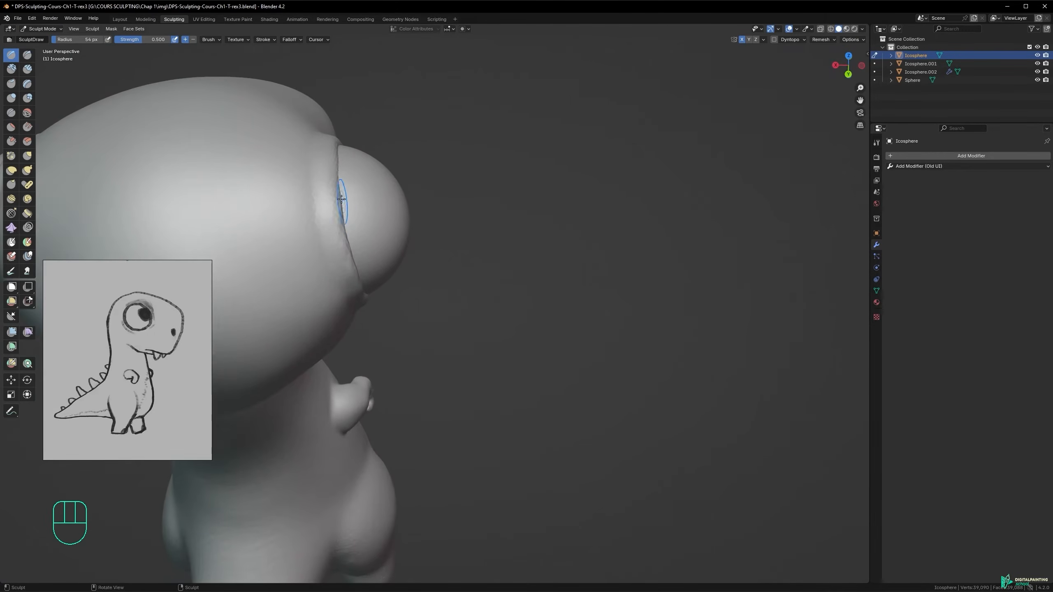
key(ctrl+z)
drag(341, 193, 338, 189)
mouse_move(345, 186)
alt+middle_down()
mouse_move(348, 214)
mouse_move(390, 249)
alt+middle_up()
ctrl+drag(377, 187, 383, 244)
alt+middle_drag(384, 239, 300, 168)
alt+middle_drag(473, 238, 378, 275)
drag(458, 187, 470, 227)
key(ctrl+z)
alt+middle_drag(443, 161, 395, 305)
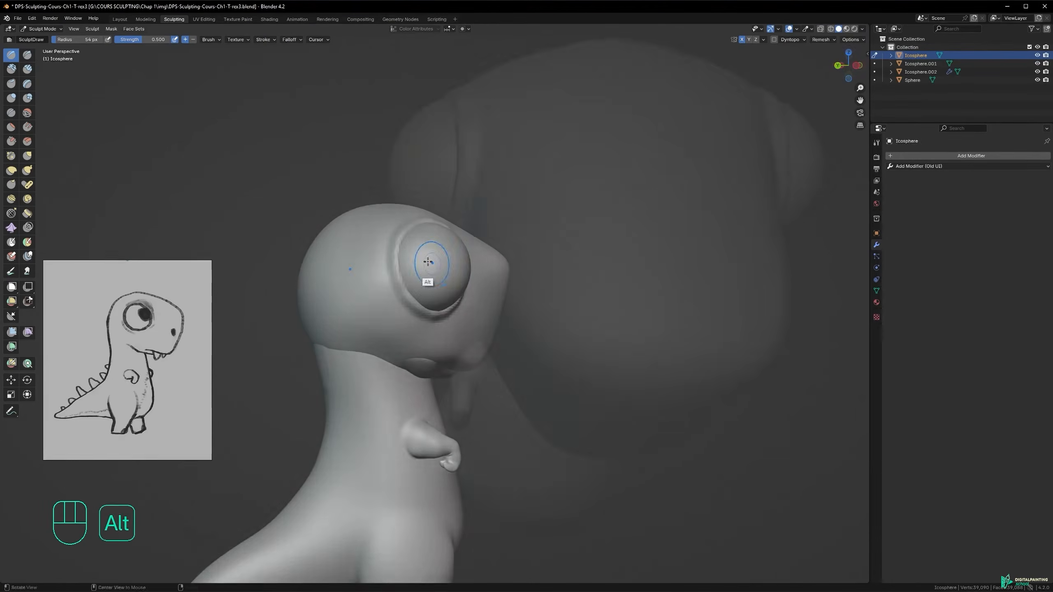
- Smooth the eyelid rim all around the eye so it blends into the head
mouse_move(428, 261)
alt+middle_down()
mouse_move(475, 287)
mouse_move(376, 260)
mouse_move(475, 282)
mouse_move(409, 266)
mouse_move(430, 272)
alt+middle_up()
alt+shift+middle_drag(451, 235, 508, 251)
shift+drag(500, 227, 483, 292)
alt+middle_drag(471, 248, 524, 256)
shift+drag(472, 224, 414, 274)
mouse_move(414, 274)
alt+middle_down()
mouse_move(415, 258)
mouse_move(418, 287)
alt+middle_up()
shift+drag(487, 305, 453, 308)
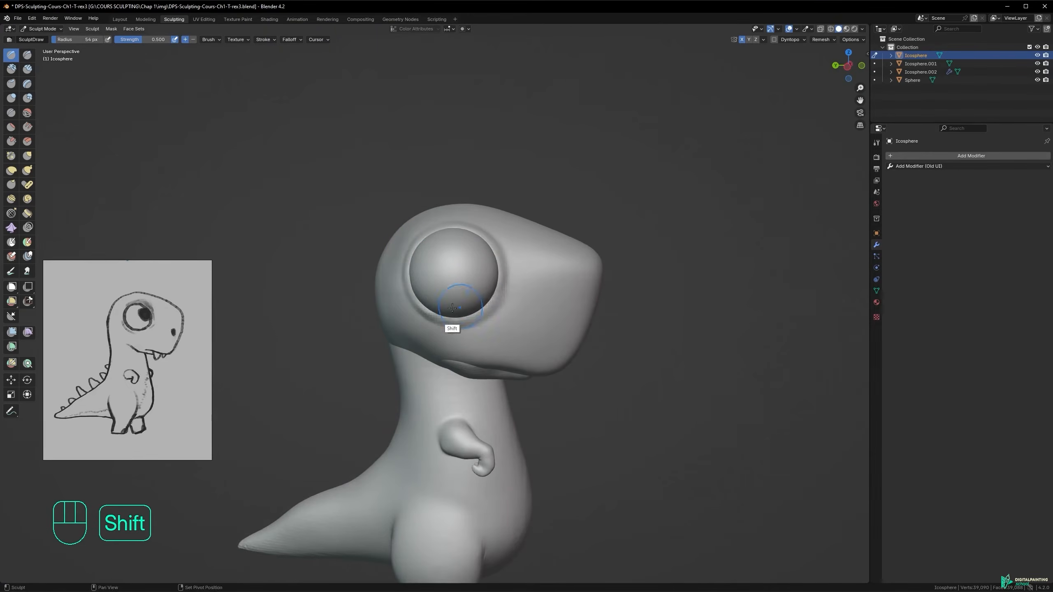
- Save the file and remesh the head with a finer voxel size of about 0.0065 m
alt+middle_drag(481, 269, 380, 260)
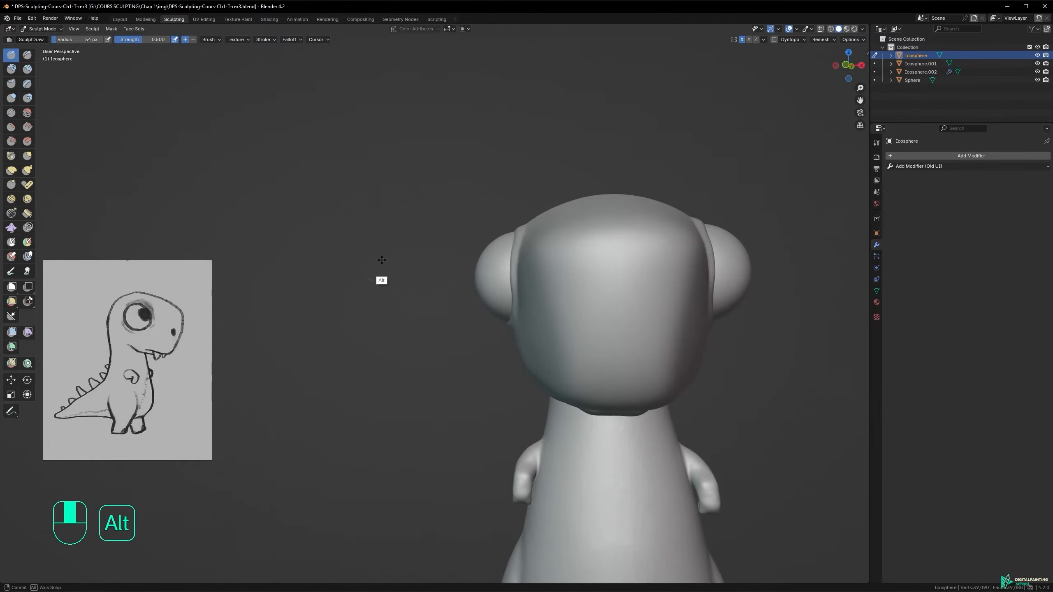
alt+shift+middle_drag(514, 260, 483, 239)
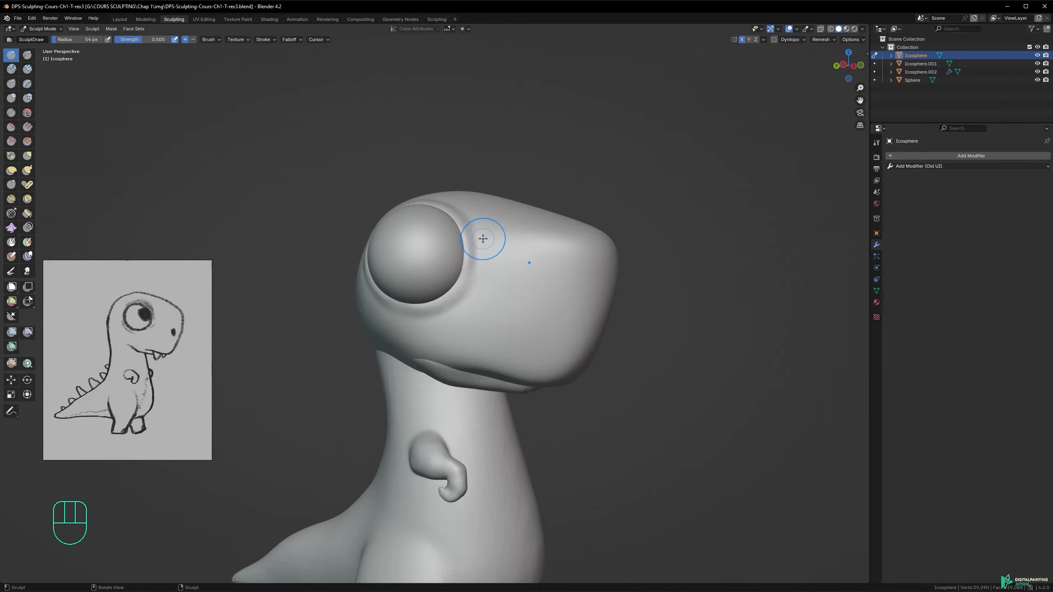
ctrl+alt+middle_drag(483, 239, 464, 225)
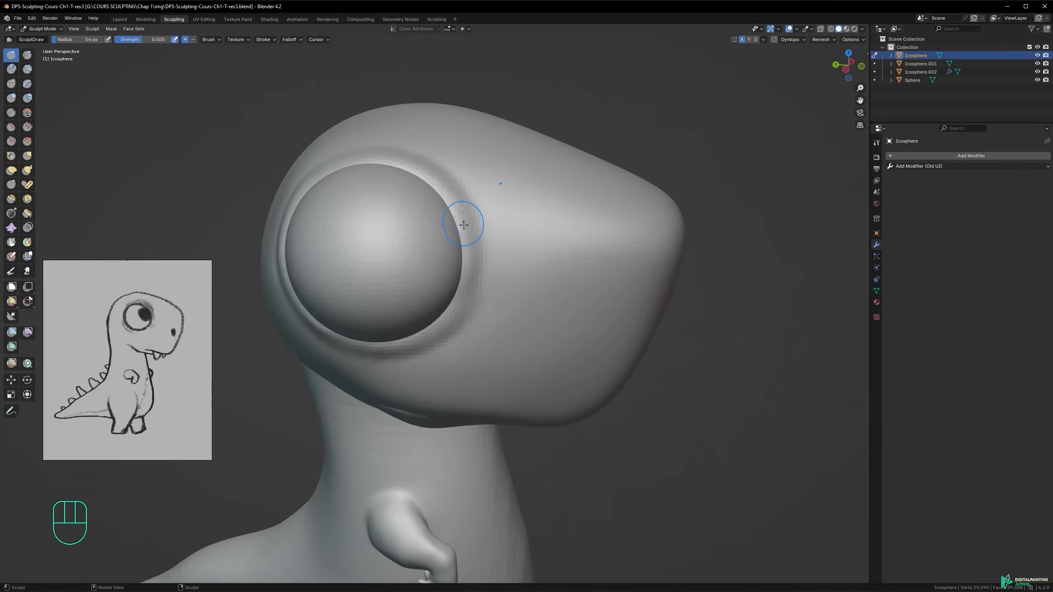
key(r)
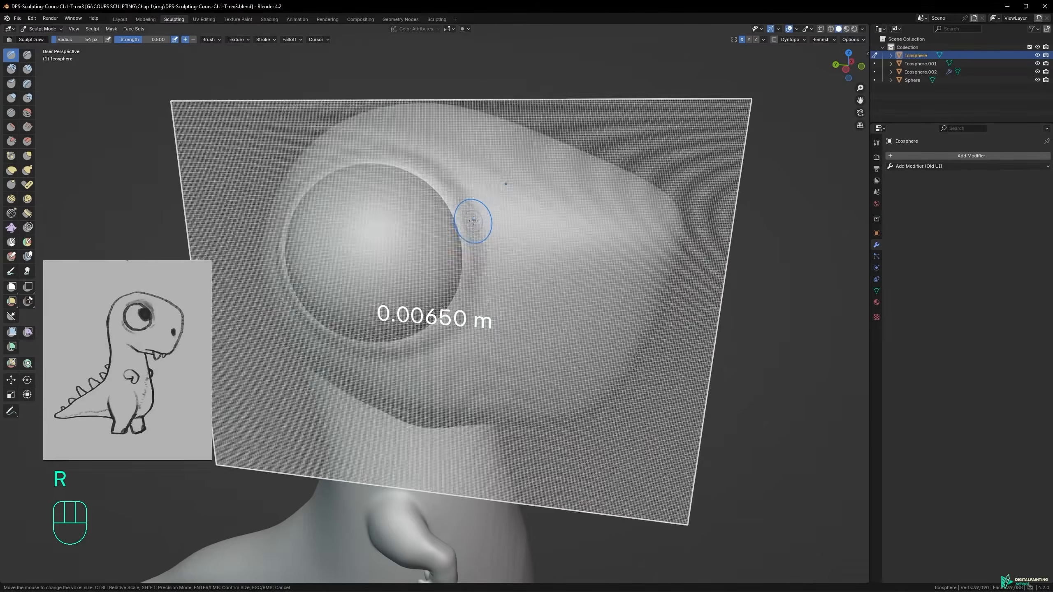
click(470, 223)
key(ctrl+r)
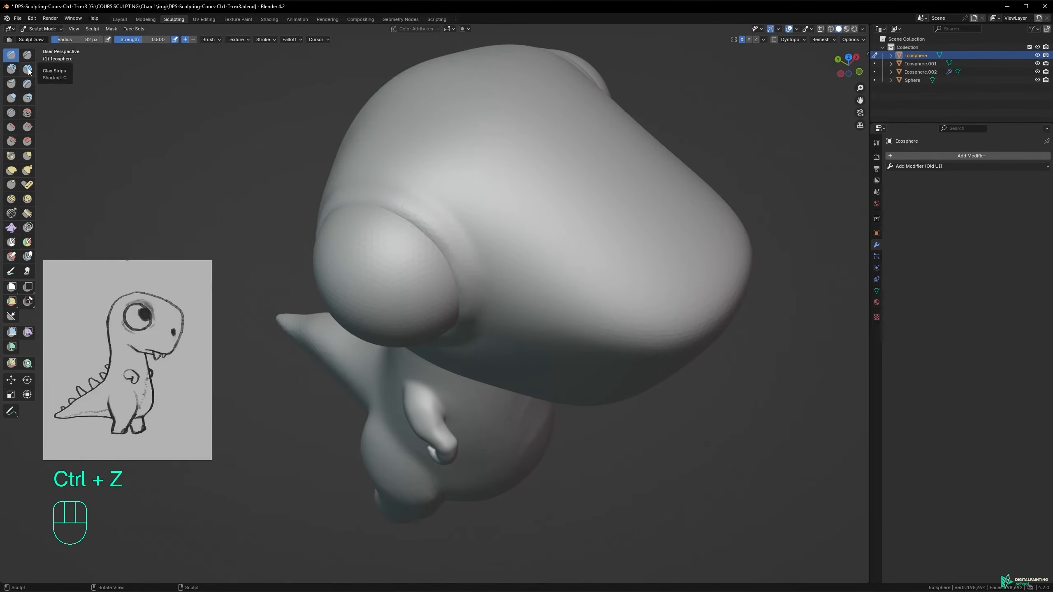
- Add volume to the head around the eyelid rim using Clay Strips at 51 px radius and 0.500 strength
click(27, 69)
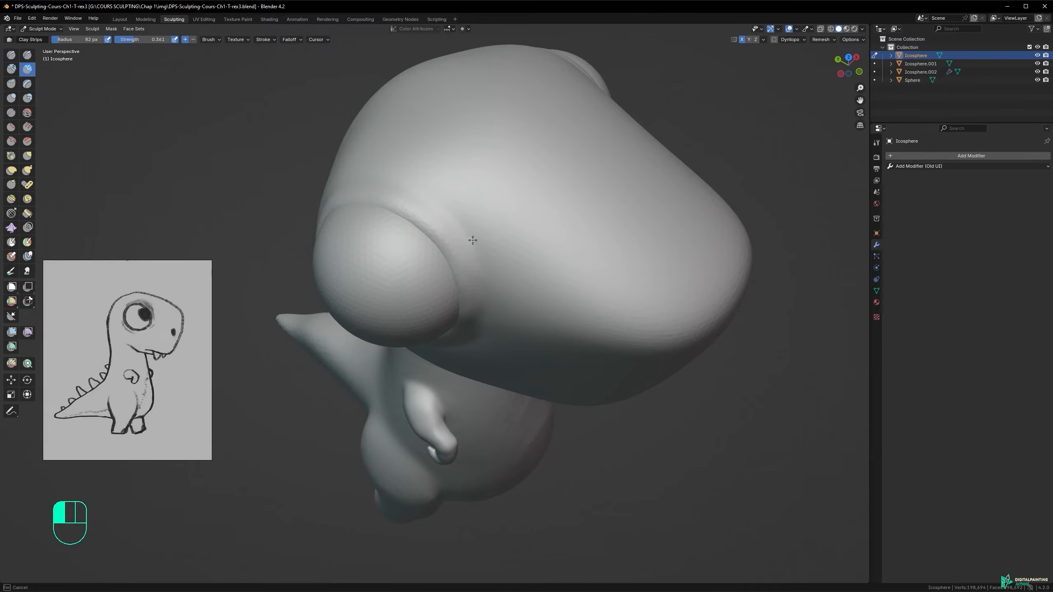
mouse_move(447, 212)
alt+middle_down()
mouse_move(479, 268)
mouse_move(549, 250)
mouse_move(435, 207)
alt+middle_up()
key(f)
click(461, 217)
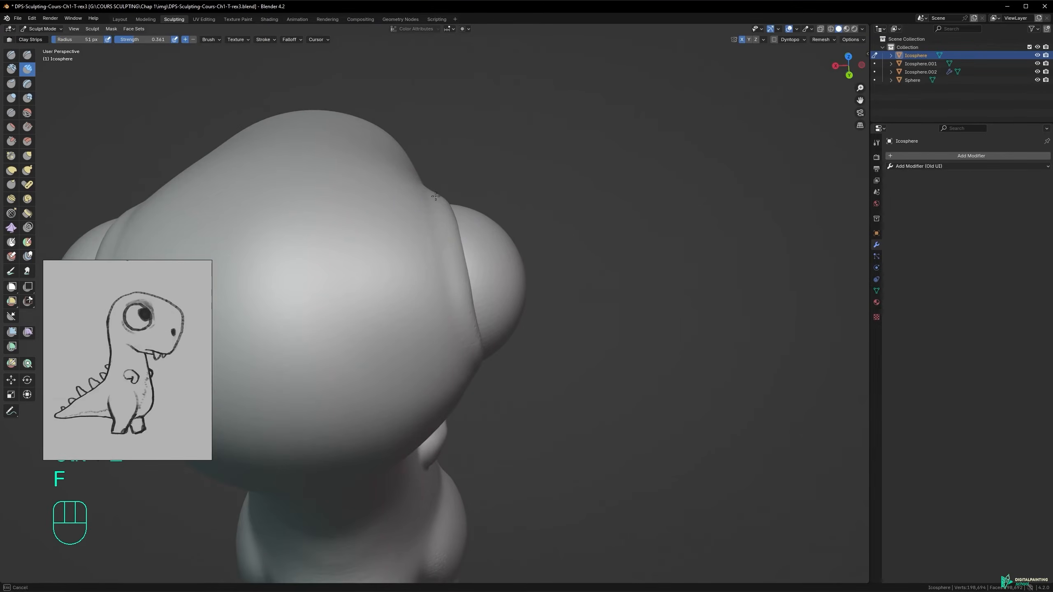
alt+middle_drag(470, 337, 428, 273)
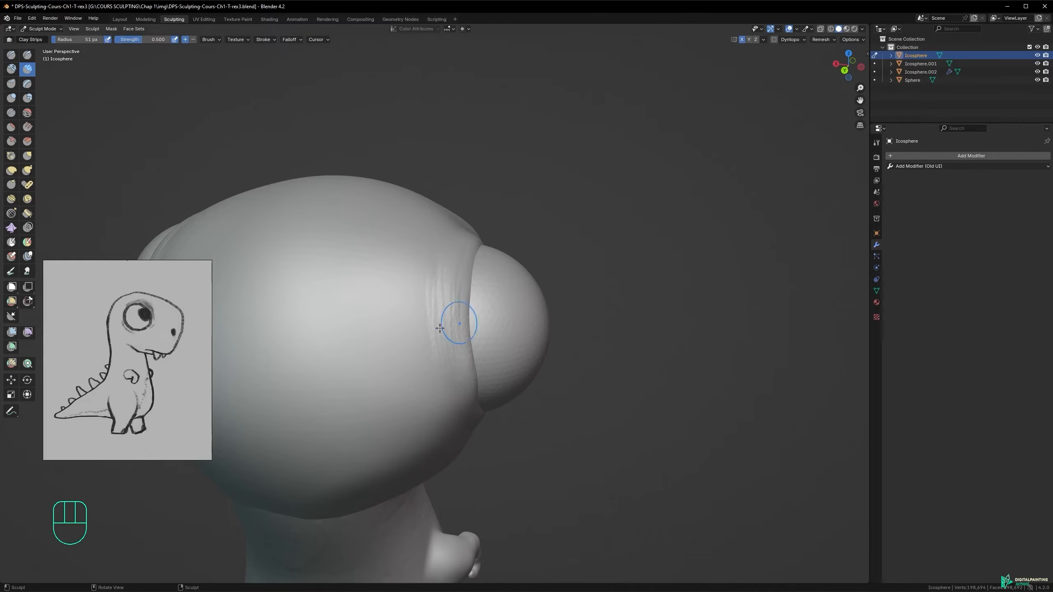
mouse_move(478, 239)
alt+middle_down()
mouse_move(442, 342)
mouse_move(501, 174)
mouse_move(428, 228)
mouse_move(495, 233)
alt+middle_up()
alt+middle_drag(540, 283, 489, 207)
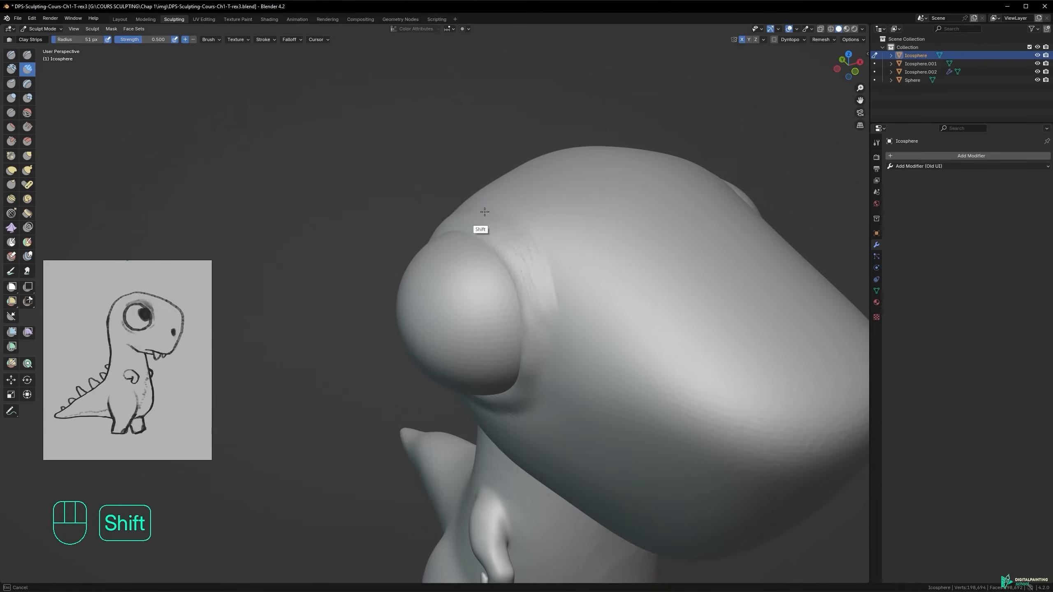
- Smooth the clay strokes in front of, above and behind the eye into the head
shift+drag(512, 229, 549, 306)
alt+middle_drag(481, 219, 559, 219)
mouse_move(476, 217)
shift+mouse_down()
mouse_move(395, 287)
mouse_move(398, 307)
shift+mouse_up()
shift+drag(440, 239, 421, 322)
shift+drag(434, 257, 418, 337)
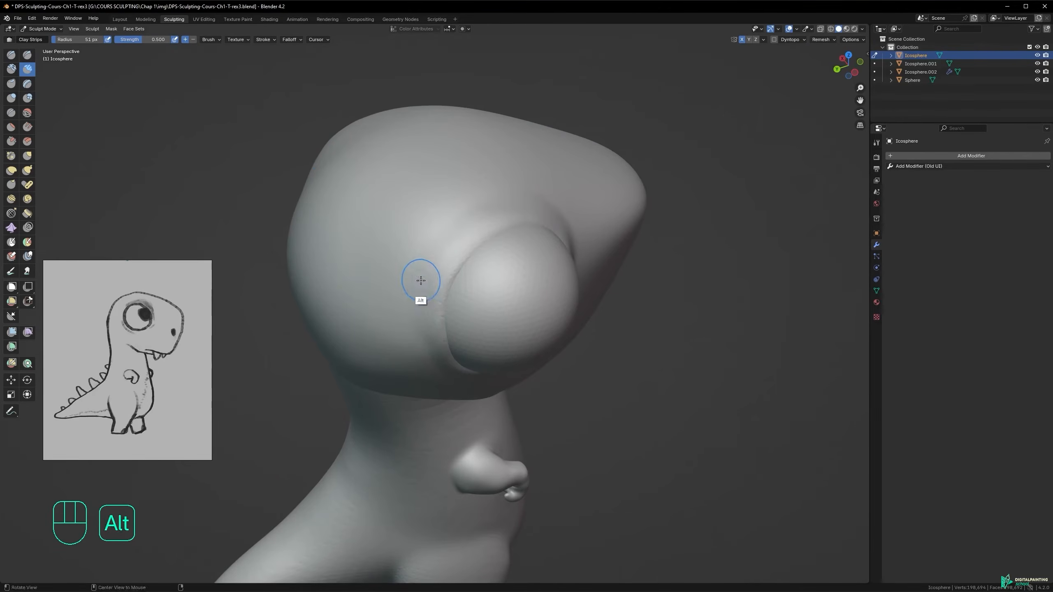
- Raise a thin eyelid rim along the upper rear edge of the eye with the Draw brush at 39 px radius and 0.500 strength
alt+middle_drag(421, 281, 422, 242)
alt+middle_drag(494, 234, 488, 267)
key(ctrl+z)
key(ctrl+shift+z)
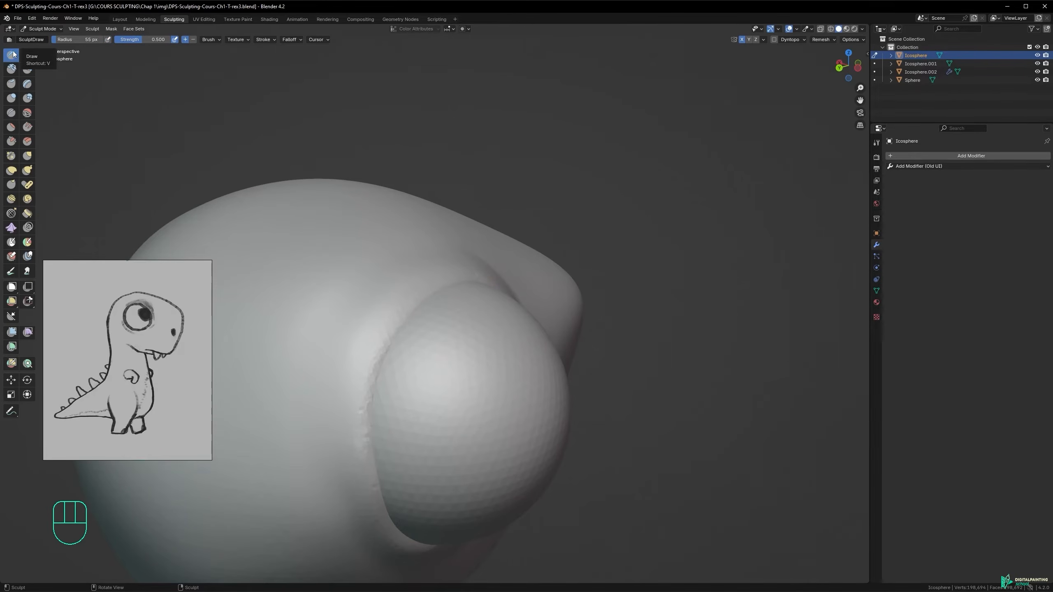
click(405, 316)
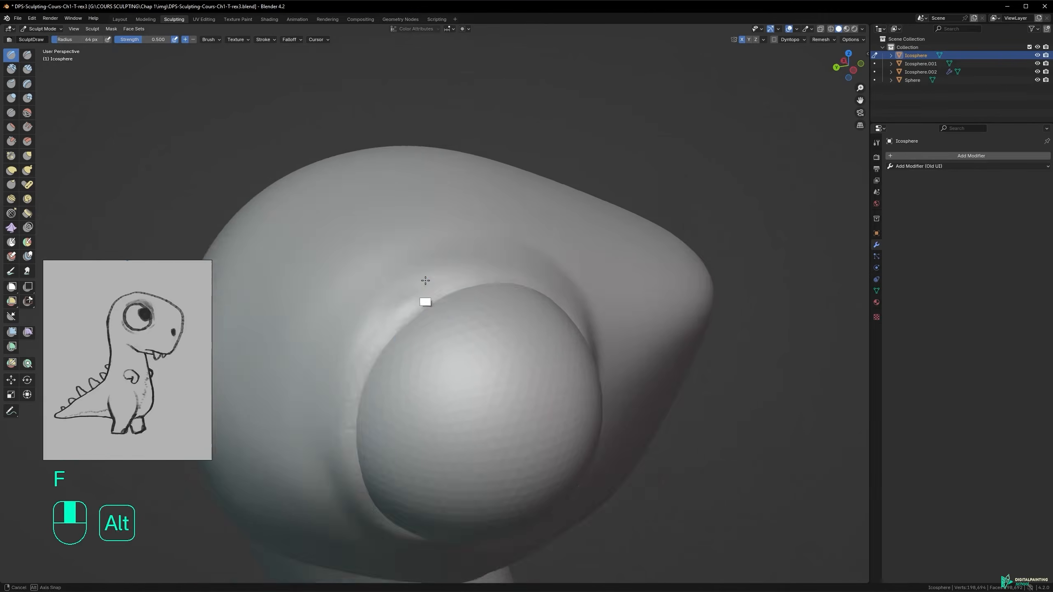
alt+middle_drag(426, 281, 437, 308)
key(ctrl+z)
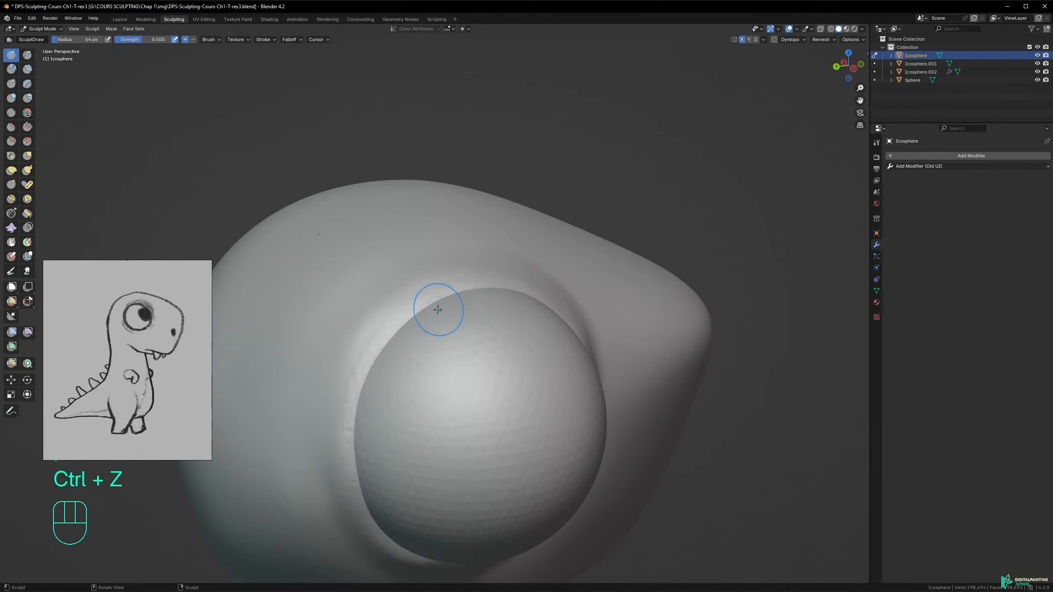
drag(420, 305, 388, 332)
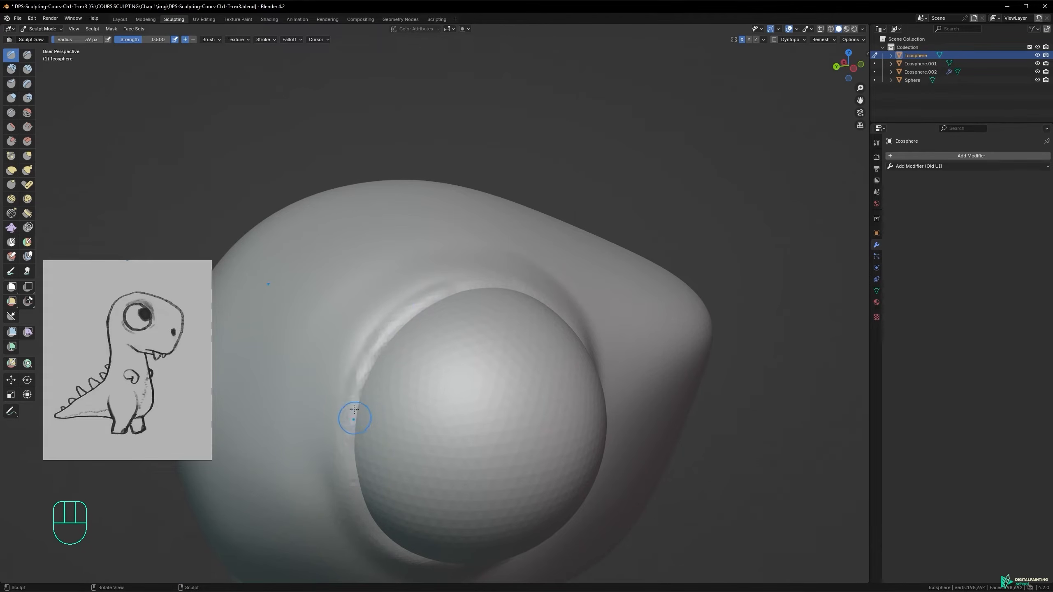
alt+middle_drag(418, 337, 374, 371)
alt+middle_drag(420, 309, 394, 341)
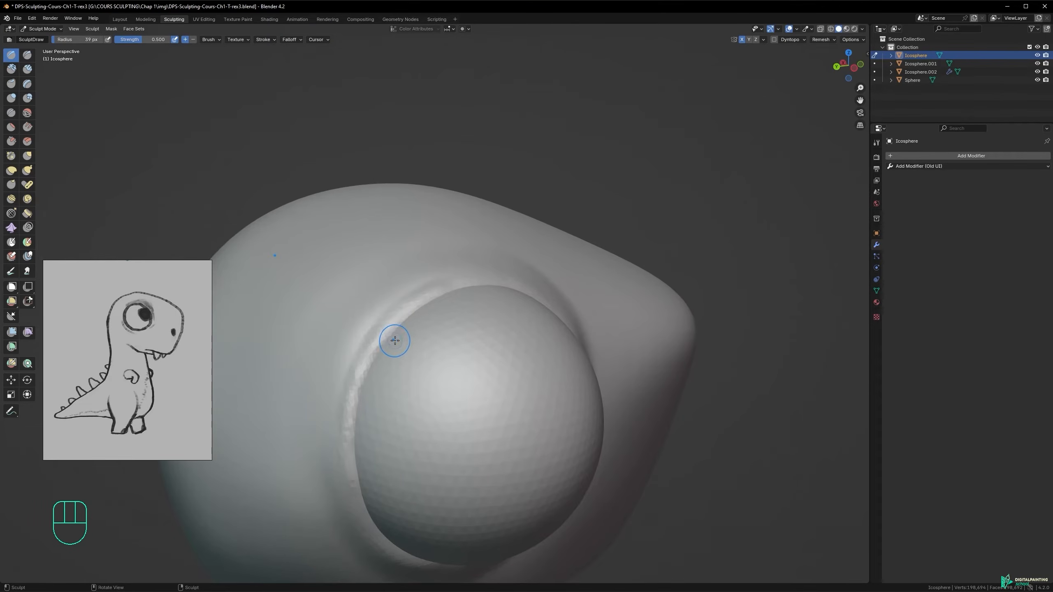
- Carve a crisp inner edge between the rear eyelid rim and the eyeball with the inverted Draw brush
key(ctrl)
ctrl+drag(384, 357, 387, 352)
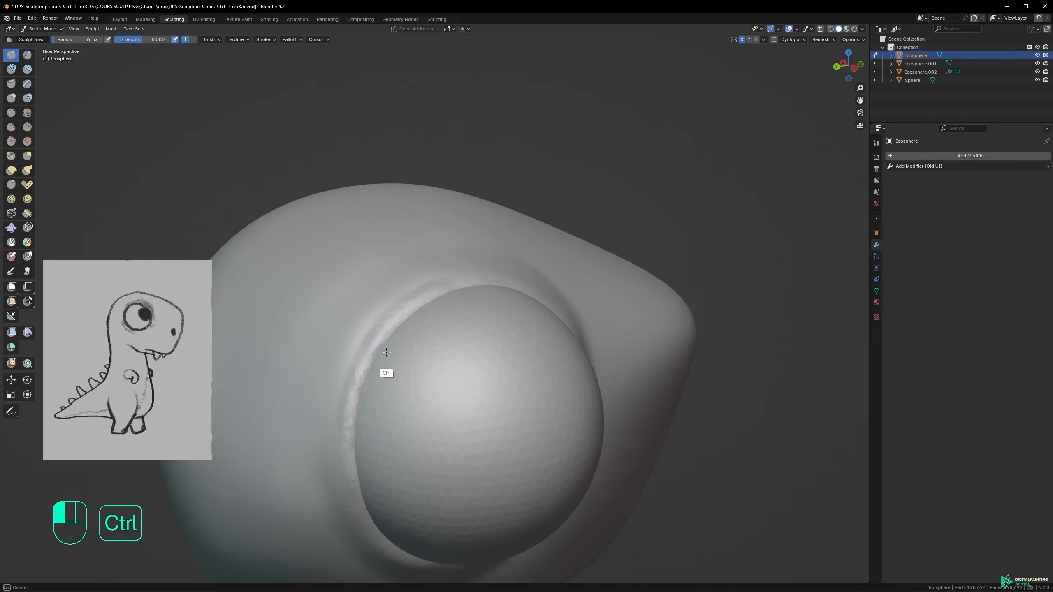
mouse_move(416, 318)
ctrl+mouse_down()
mouse_move(405, 352)
mouse_move(370, 382)
mouse_move(365, 436)
ctrl+mouse_up()
mouse_move(405, 369)
alt+middle_down()
mouse_move(332, 405)
mouse_move(407, 369)
mouse_move(364, 369)
alt+middle_up()
- Extend the raised eyelid rim over the top of the eye towards the snout, using a 71 px brush radius
key(f)
click(367, 350)
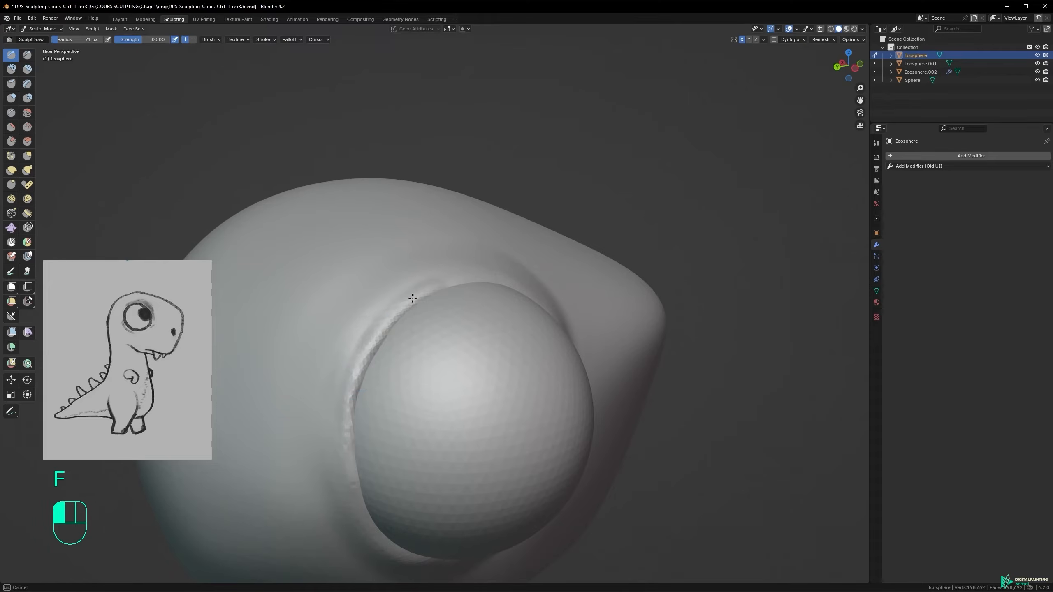
mouse_move(450, 295)
alt+middle_down()
mouse_move(348, 346)
mouse_move(458, 288)
mouse_move(513, 301)
mouse_move(457, 300)
alt+middle_up()
mouse_move(458, 300)
mouse_down()
mouse_move(487, 303)
mouse_move(606, 368)
mouse_move(599, 358)
mouse_up()
key(ctrl+z)
shift+middle_drag(598, 357, 558, 294)
click(559, 295)
mouse_move(510, 265)
alt+middle_down()
mouse_move(437, 282)
mouse_move(445, 289)
alt+middle_up()
ctrl+drag(442, 274, 441, 276)
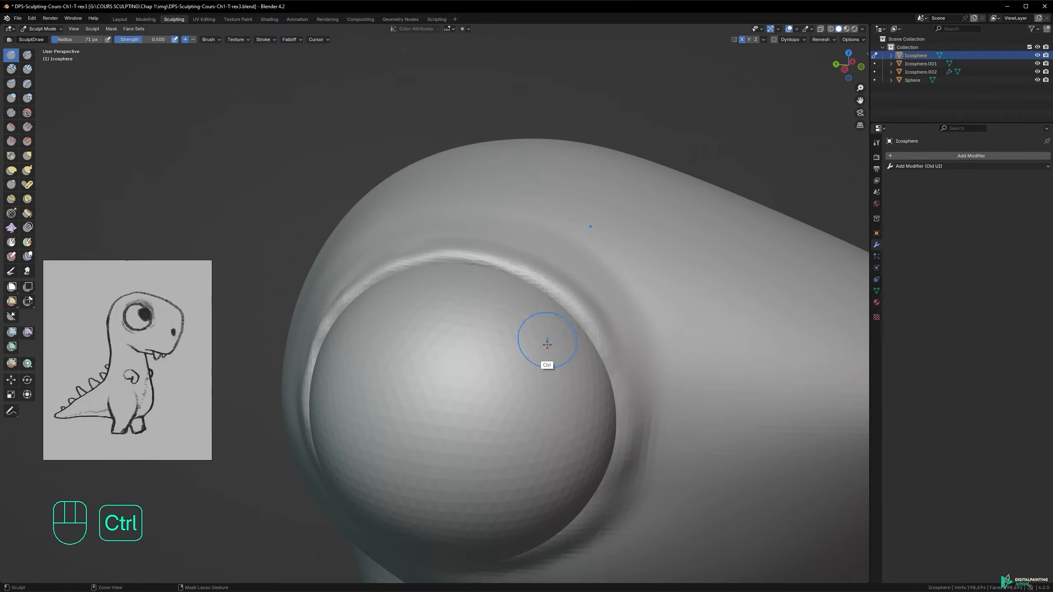
- Build the eyelid rim down the front edge of the eye and carve along its inner side
ctrl+drag(570, 346, 564, 346)
mouse_move(564, 346)
middle_down()
mouse_move(466, 337)
mouse_move(464, 313)
mouse_move(518, 301)
mouse_move(502, 261)
middle_up()
mouse_move(582, 314)
alt+shift+middle_down()
mouse_move(446, 238)
mouse_move(456, 271)
alt+shift+middle_up()
drag(524, 305, 533, 402)
ctrl+drag(514, 272, 530, 390)
key(ctrl+z)
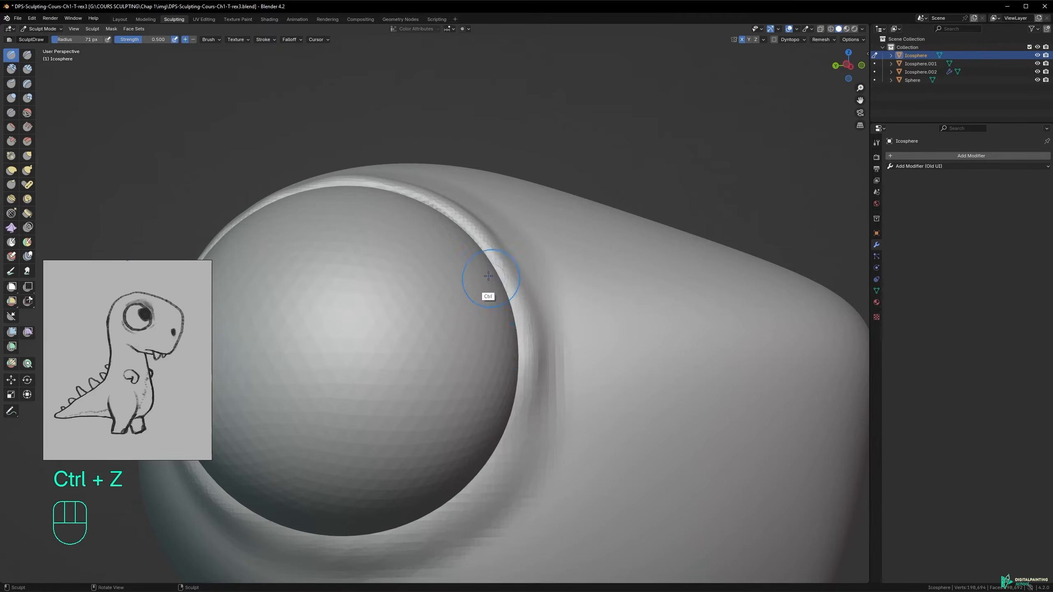
ctrl+drag(489, 287, 469, 250)
alt+middle_drag(469, 250, 412, 283)
key(ctrl+z)
mouse_move(483, 300)
alt+middle_down()
mouse_move(470, 311)
mouse_move(513, 357)
mouse_move(536, 353)
mouse_move(596, 311)
mouse_move(495, 303)
mouse_move(551, 286)
alt+middle_up()
key(f)
click(471, 429)
ctrl+drag(540, 274, 539, 217)
- Raise the rim down the lower rear edge of the eye at 57 px and 39 px radius and carve its inner side
ctrl+middle_drag(498, 339, 555, 235)
key(f)
click(285, 124)
alt+shift+middle_drag(299, 151, 338, 211)
key(f)
click(319, 161)
alt+middle_drag(315, 165, 336, 175)
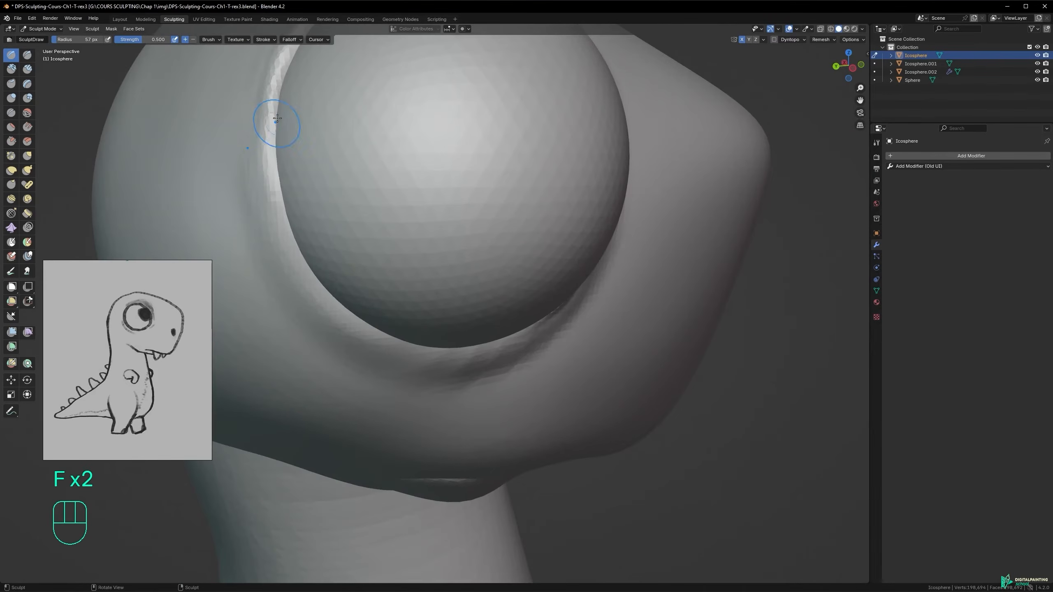
drag(284, 185, 316, 279)
drag(282, 228, 344, 299)
drag(294, 262, 335, 319)
key(f)
click(336, 285)
drag(286, 211, 365, 342)
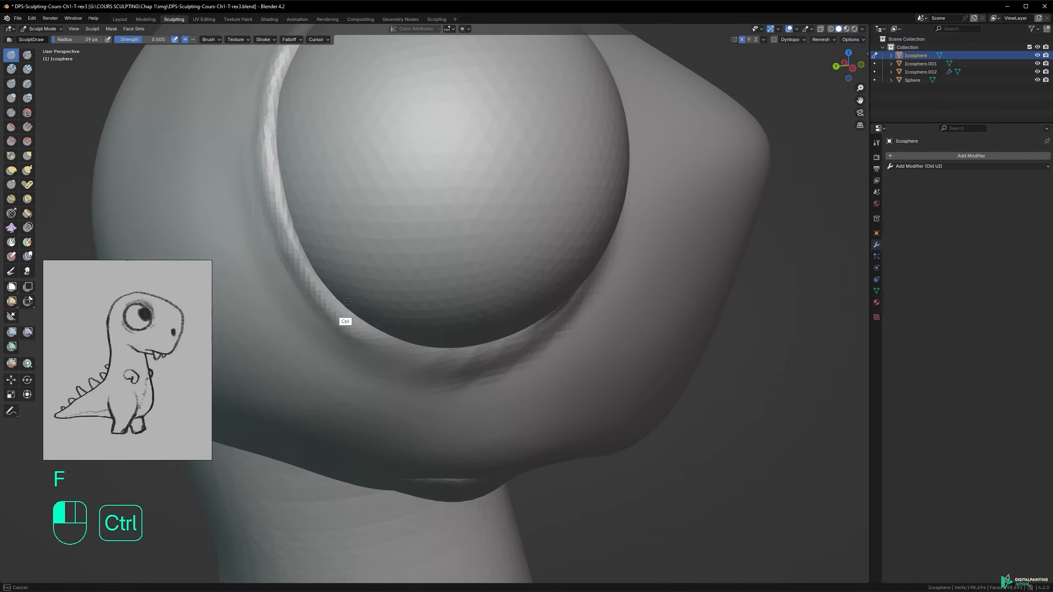
ctrl+drag(296, 160, 309, 249)
- Connect the eyelid rim beneath the eye with Draw strokes at 39 px radius
alt+middle_drag(336, 275, 361, 286)
mouse_move(360, 326)
mouse_down()
mouse_move(404, 370)
mouse_move(442, 380)
mouse_up()
alt+shift+middle_drag(391, 331, 357, 263)
key(ctrl+z)
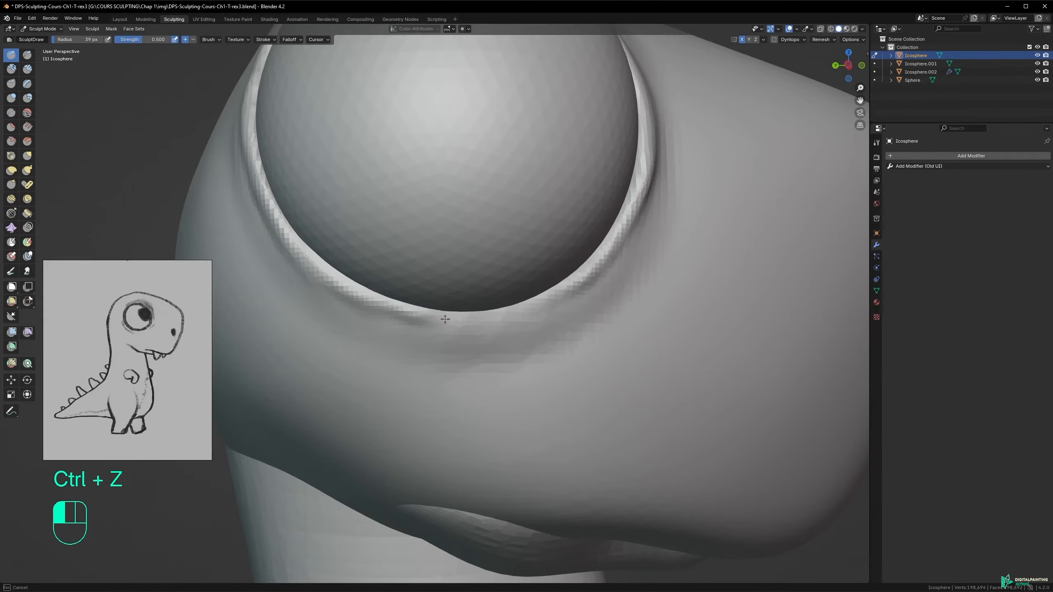
drag(393, 302, 505, 302)
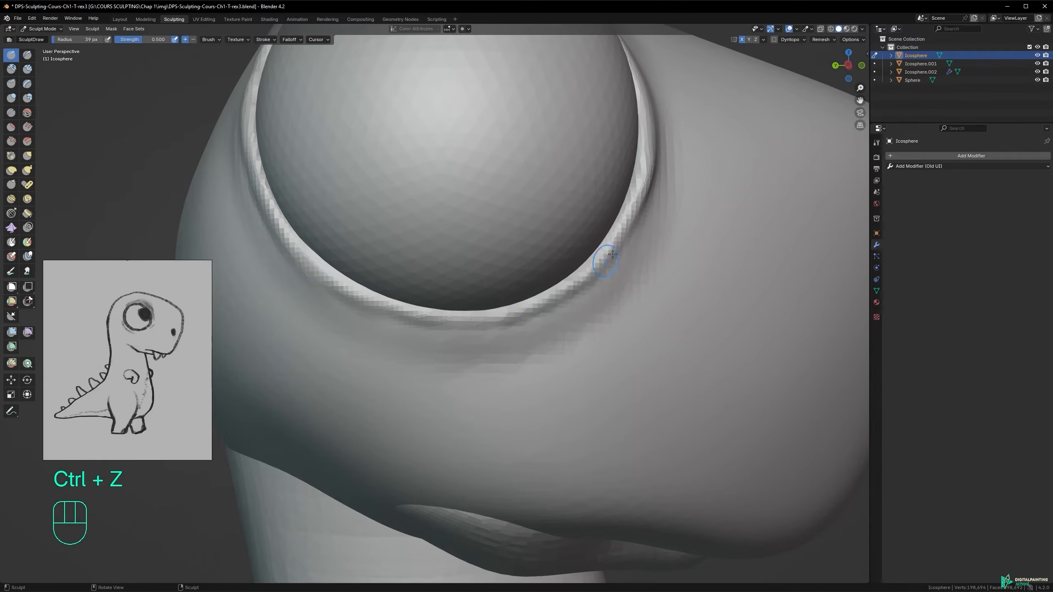
alt+middle_drag(427, 320, 367, 319)
drag(438, 322, 444, 332)
alt+middle_drag(453, 265, 520, 293)
drag(344, 306, 469, 325)
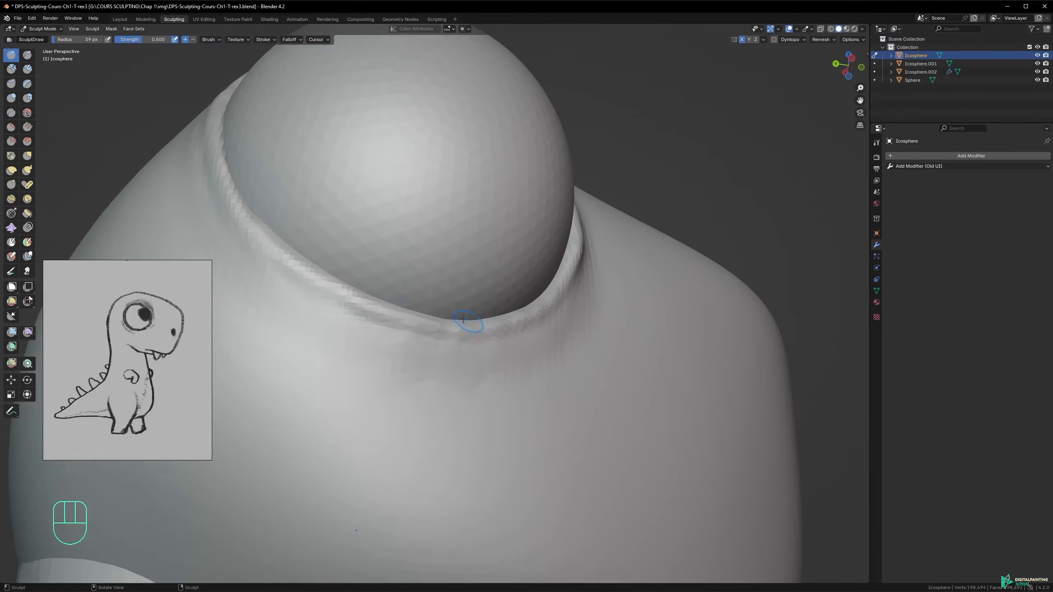
- Reinforce the lower rear rim and carve its inner edge beneath and in front of the eye, using 66 px and 42 px brush radii
mouse_move(557, 313)
alt+middle_down()
mouse_move(550, 327)
mouse_move(349, 344)
alt+middle_up()
mouse_move(290, 298)
alt+middle_down()
mouse_move(394, 307)
mouse_move(349, 290)
alt+middle_up()
drag(347, 293, 405, 355)
ctrl+drag(357, 291, 431, 347)
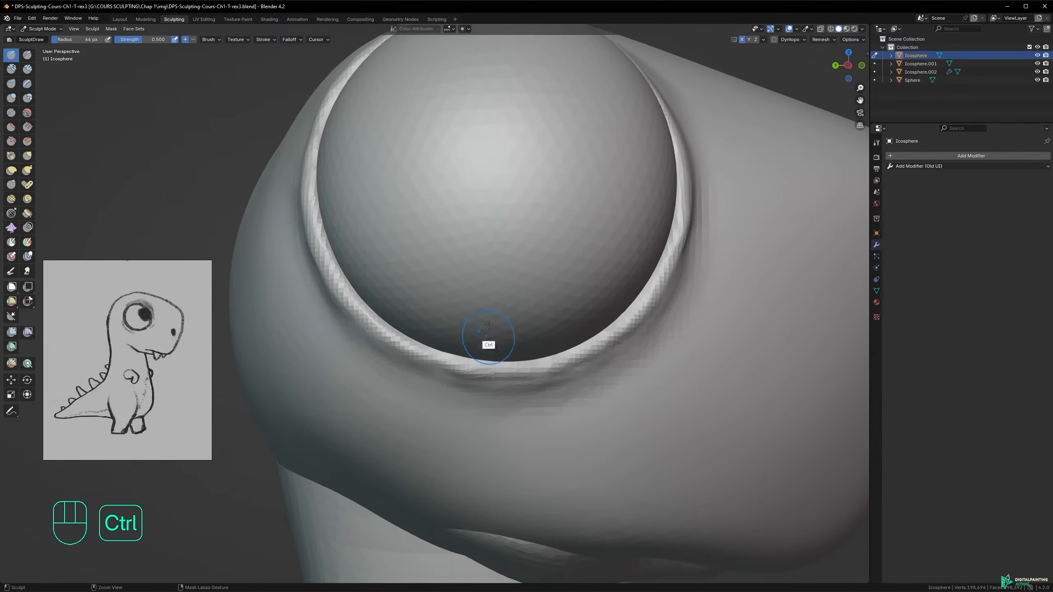
alt+middle_drag(477, 326, 453, 328)
key(f)
click(442, 327)
ctrl+drag(448, 343, 506, 352)
mouse_move(589, 298)
alt+middle_down()
mouse_move(508, 316)
mouse_move(547, 319)
alt+middle_up()
ctrl+drag(629, 317, 679, 269)
- Thicken the rear, lower and front parts of the eyelid rim with Inflate/Deflate at 42 px radius and 0.500 strength
mouse_move(682, 218)
alt+middle_down()
mouse_move(604, 219)
mouse_move(707, 226)
mouse_move(635, 225)
mouse_move(635, 253)
mouse_move(536, 246)
mouse_move(510, 287)
mouse_move(559, 288)
alt+middle_up()
alt+middle_drag(423, 299, 601, 286)
alt+shift+middle_drag(413, 277, 463, 228)
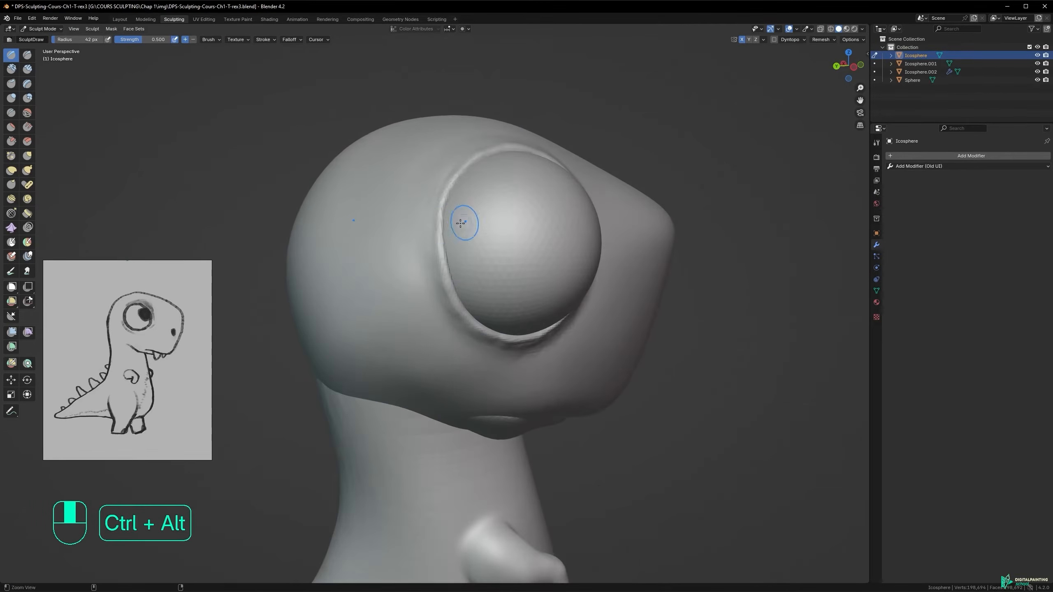
key(i)
key(ctrl+z)
key(ctrl+z)
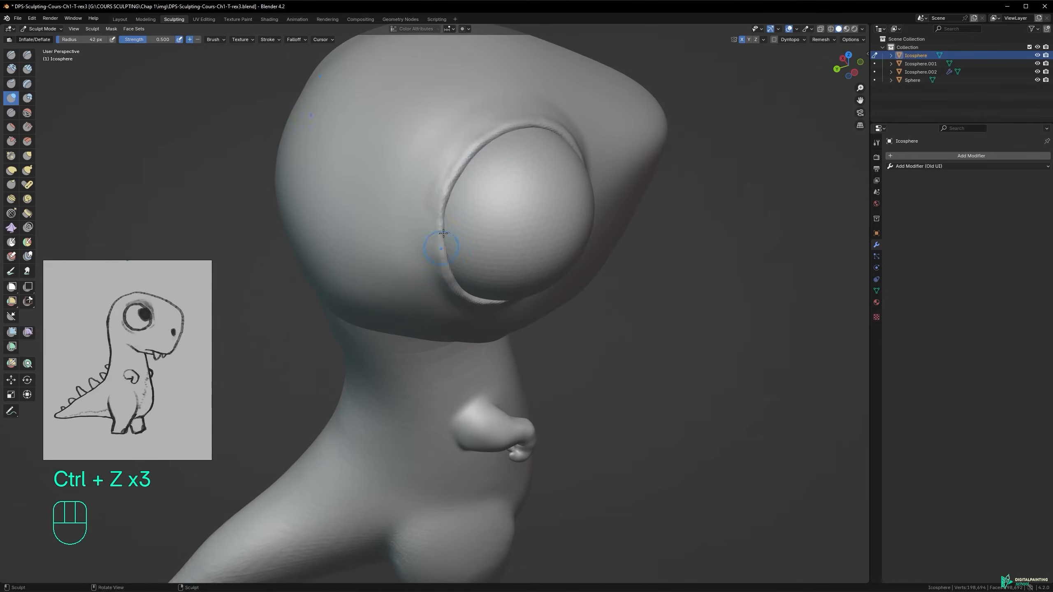
alt+drag(443, 233, 499, 322)
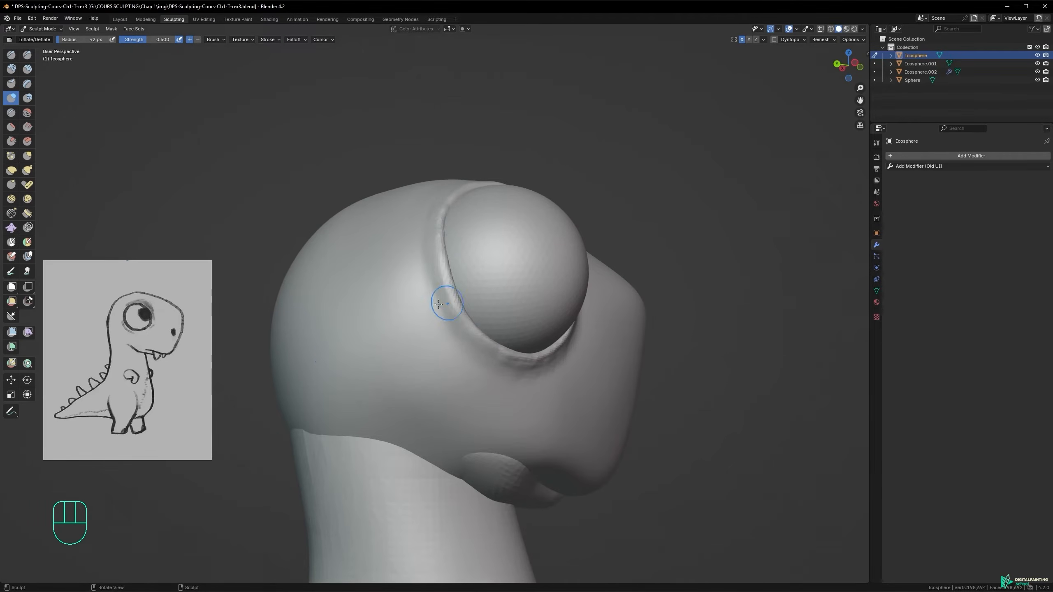
alt+drag(511, 278, 532, 356)
alt+drag(640, 344, 631, 258)
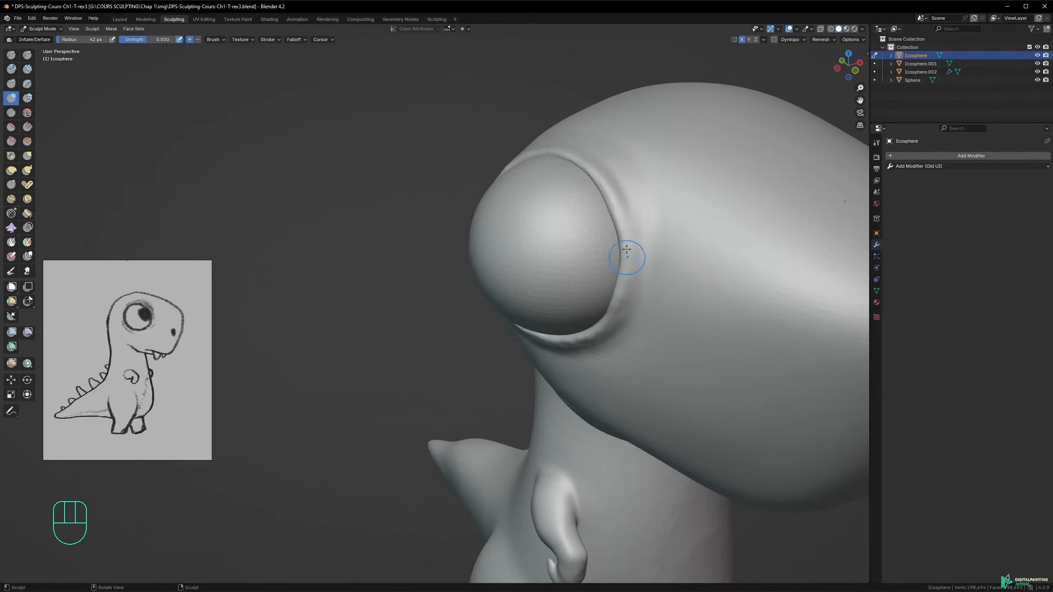
- Even out the upper part of the eyelid rim with Inflate/Deflate strokes, undoing the unwanted ones
alt+drag(582, 165, 557, 231)
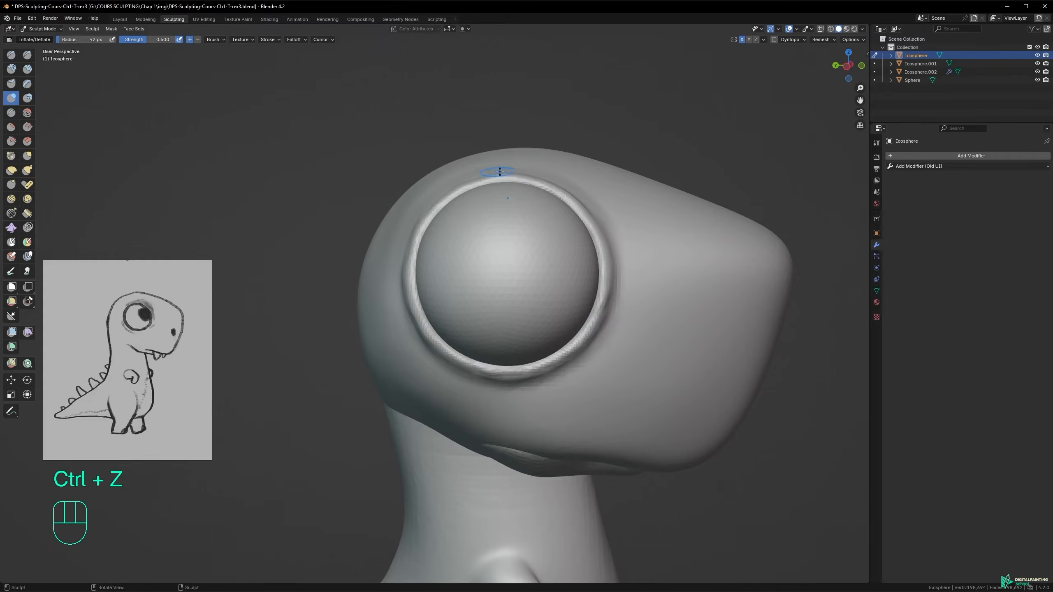
alt+drag(497, 171, 491, 192)
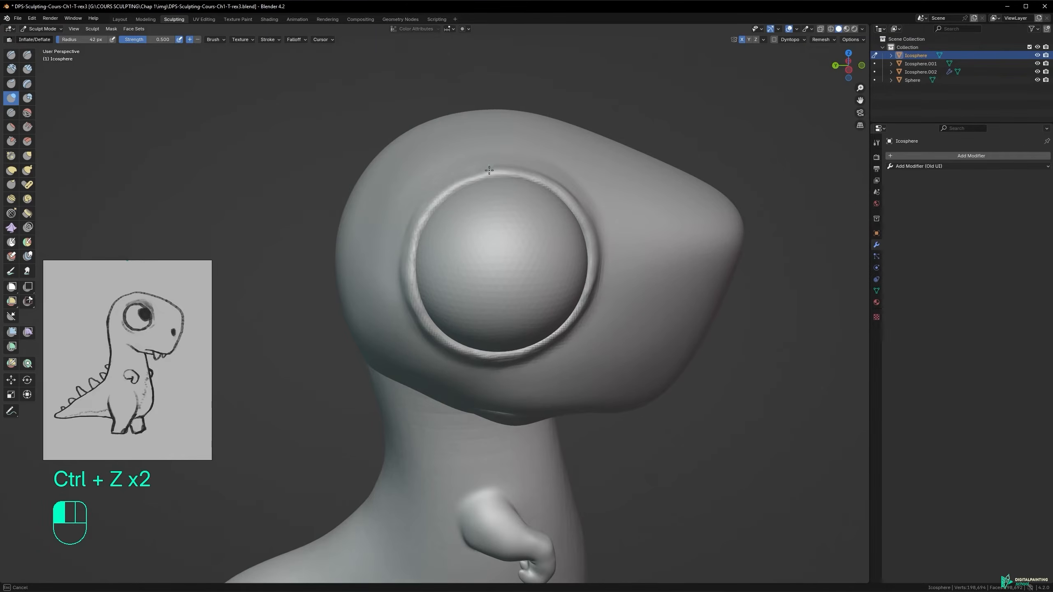
alt+drag(427, 209, 470, 231)
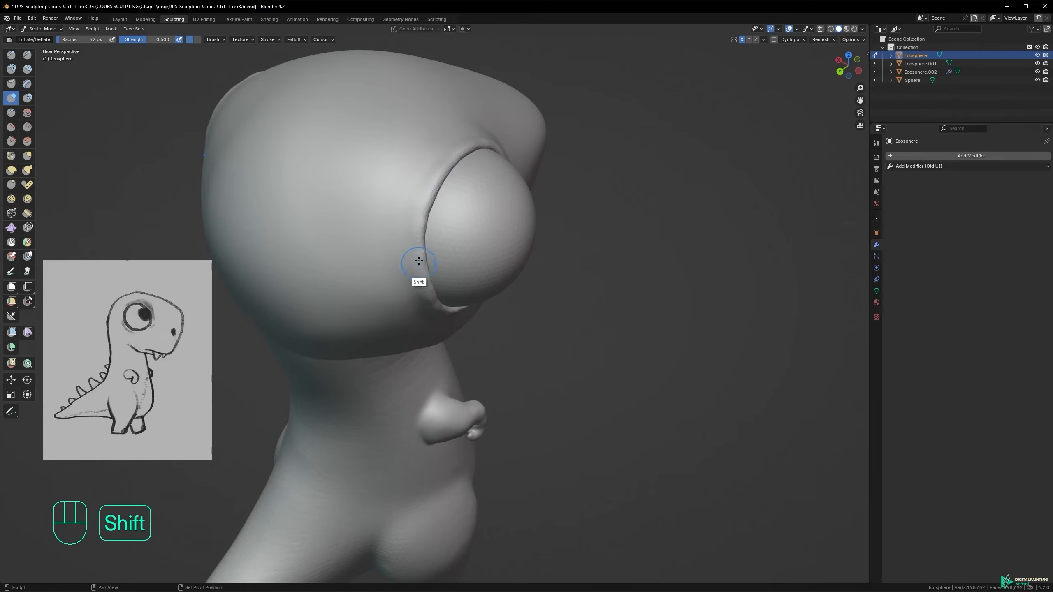
- Smooth the eyelid rim all around the eye, setting the brush radius to 47 px
alt+drag(423, 296, 411, 266)
alt+drag(430, 305, 488, 364)
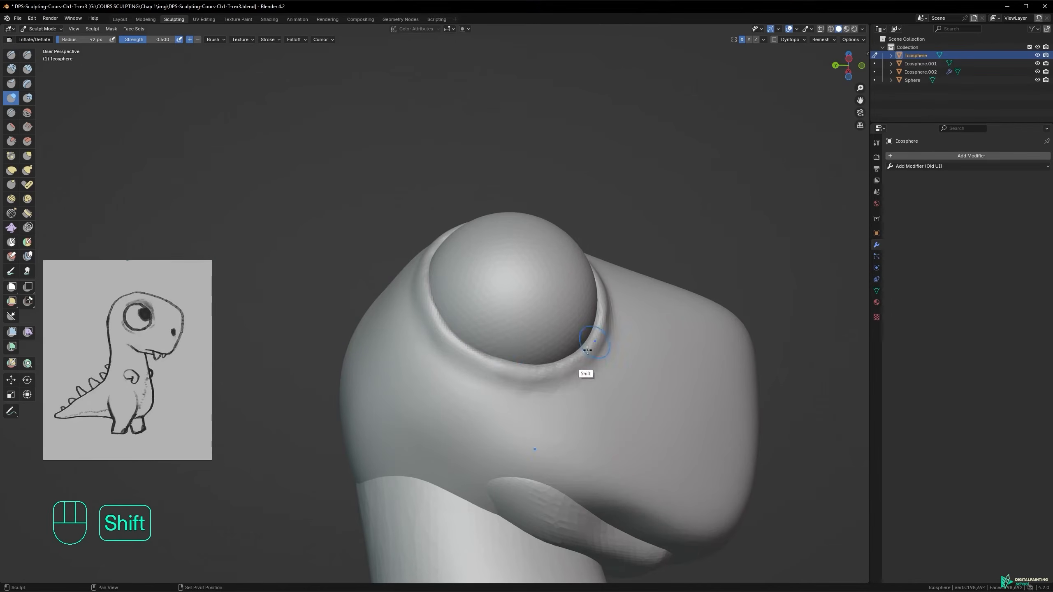
alt+drag(623, 363, 605, 344)
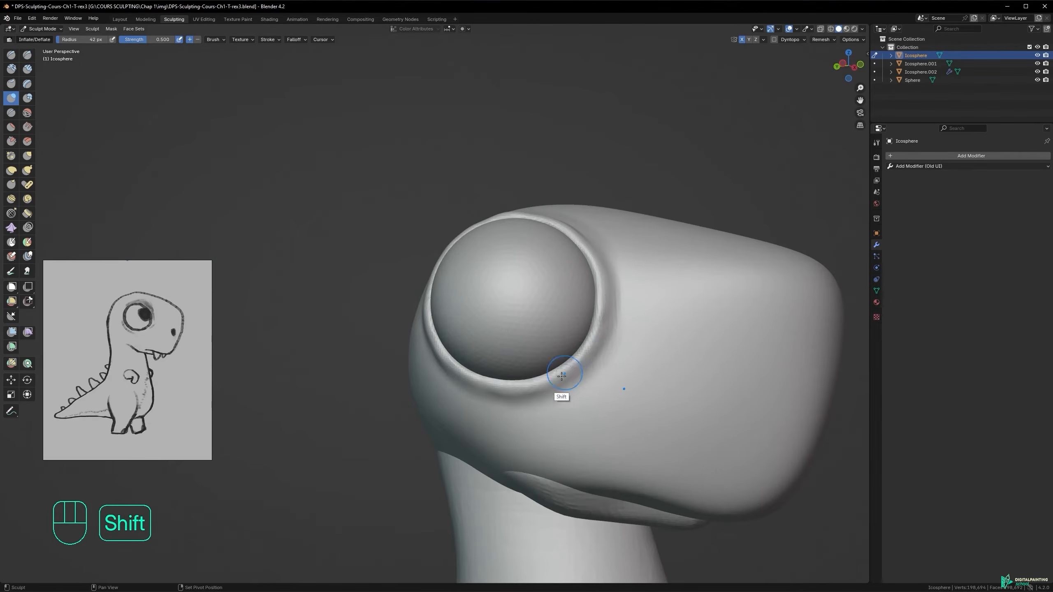
alt+drag(562, 215, 515, 169)
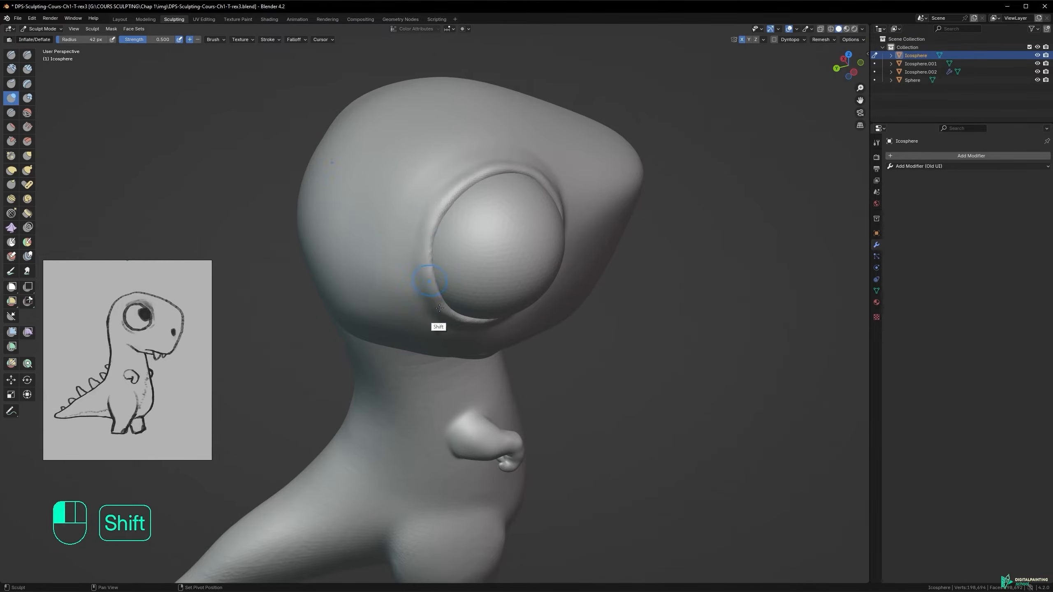
alt+drag(437, 287, 428, 245)
key(f)
alt+drag(452, 242, 431, 232)
- Smooth the transition between the upper eyelid rim and the top of the head, undoing unwanted strokes
alt+middle_drag(462, 248, 348, 322)
middle_drag(343, 358, 363, 337)
alt+middle_drag(357, 398, 322, 402)
alt+shift+middle_drag(449, 318, 510, 236)
key(ctrl+z)
mouse_move(522, 305)
alt+middle_down()
mouse_move(545, 289)
mouse_move(513, 319)
alt+middle_up()
alt+middle_drag(551, 268, 530, 211)
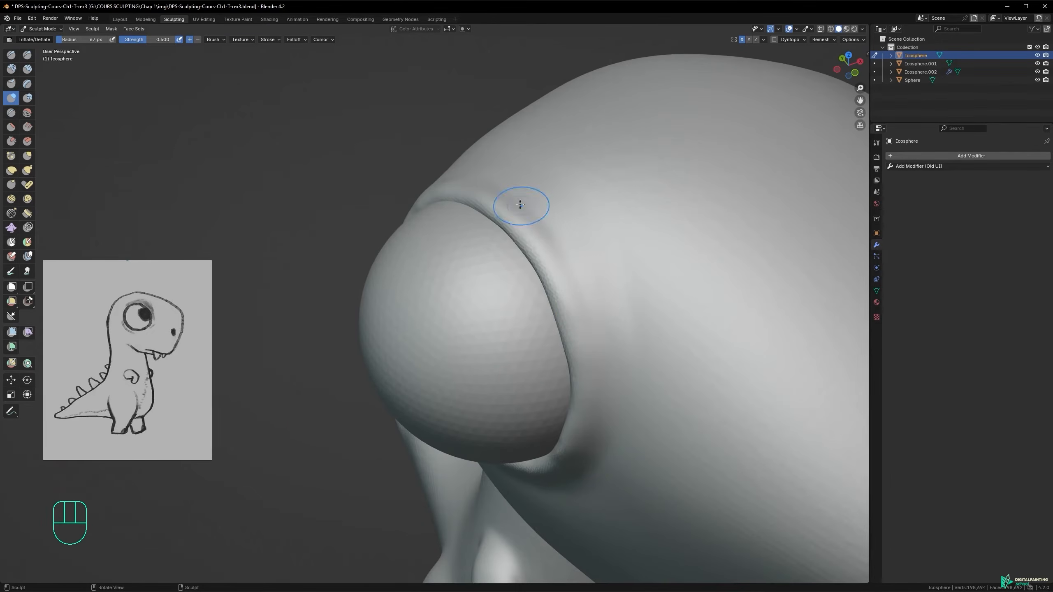
shift+drag(529, 203, 581, 265)
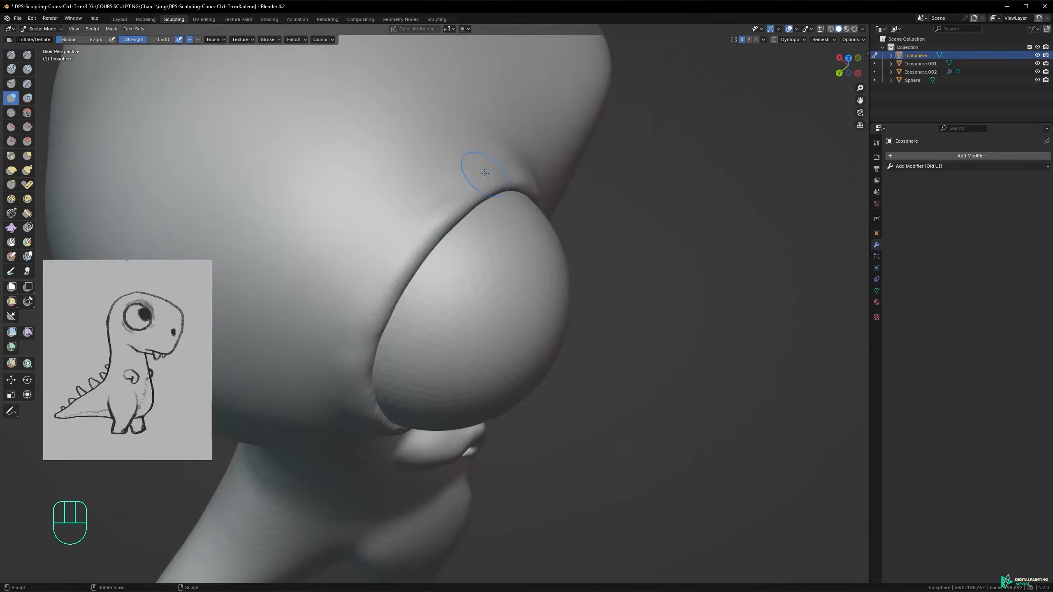
alt+middle_drag(484, 169, 469, 249)
alt+shift+middle_drag(512, 305, 427, 257)
alt+middle_drag(439, 322, 383, 302)
mouse_move(597, 286)
alt+middle_down()
mouse_move(541, 295)
mouse_move(510, 261)
mouse_move(569, 277)
alt+middle_up()
key(f)
key(ctrl+z)
- Adjust the shape of the eyelid area with a resized Grab brush and save the file
key(g)
key(f)
click(501, 274)
mouse_move(597, 332)
alt+middle_down()
mouse_move(543, 322)
mouse_move(519, 290)
alt+middle_up()
alt+middle_drag(468, 272, 410, 266)
drag(464, 298, 460, 297)
alt+middle_drag(462, 226, 404, 456)
click(404, 492)
ctrl+alt+middle_drag(404, 492, 527, 238)
key(ctrl+s)
- Carve a small nostril hollow into the side of the snout with the Clay Strips brush at 15 px
alt+shift+middle_drag(558, 299, 404, 198)
key(f)
click(429, 265)
ctrl+middle_drag(491, 266, 515, 291)
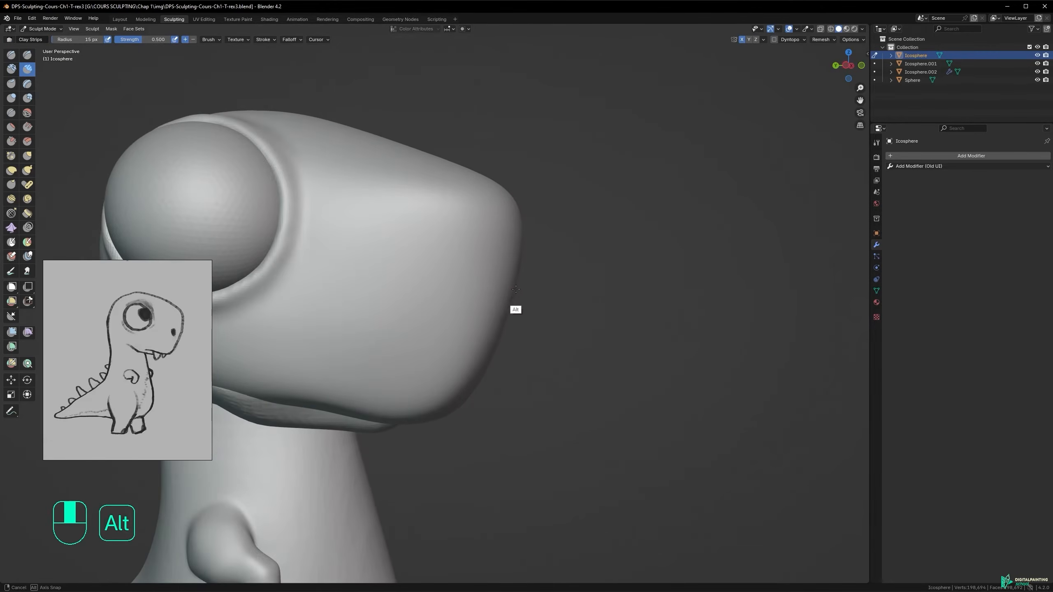
ctrl+drag(479, 291, 477, 292)
mouse_move(479, 296)
alt+middle_down()
mouse_move(441, 304)
mouse_move(488, 283)
alt+middle_up()
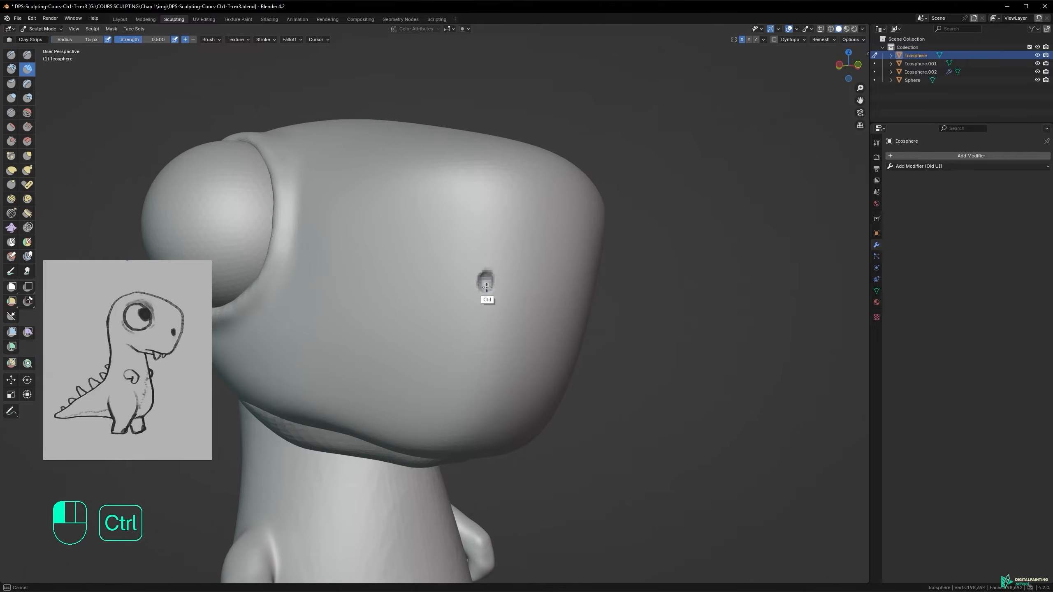
ctrl+drag(489, 286, 489, 290)
- Enlarge the nostril downward into an oval by carving with the Clay Strips brush at 23 px
ctrl+alt+middle_drag(510, 287, 515, 277)
key(f)
click(517, 277)
ctrl+drag(499, 278, 499, 286)
key(ctrl+z)
alt+middle_drag(495, 279, 520, 282)
ctrl+drag(496, 269, 498, 289)
alt+middle_drag(494, 289, 525, 295)
ctrl+drag(495, 274, 498, 292)
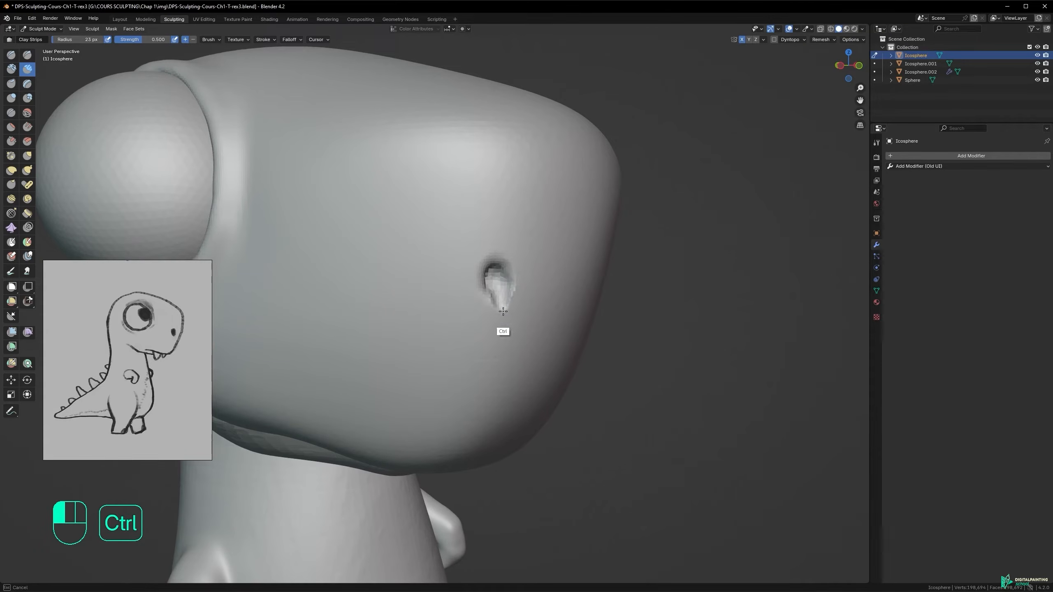
- Smooth the nostril's edge at 46 px and carve its interior deeper with Clay Strips at 24 px
key(f)
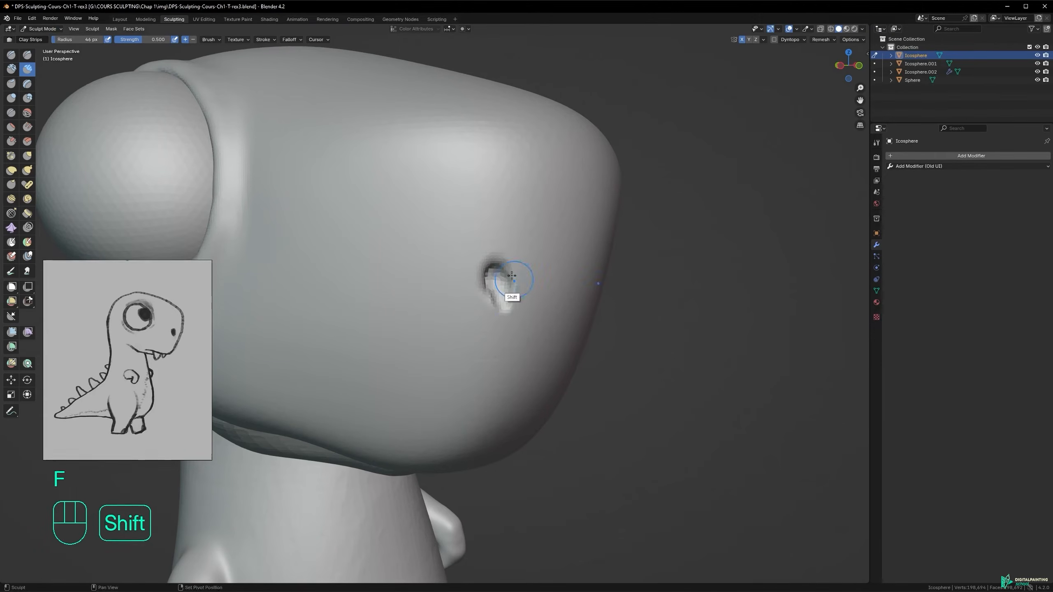
alt+middle_drag(477, 302, 517, 267)
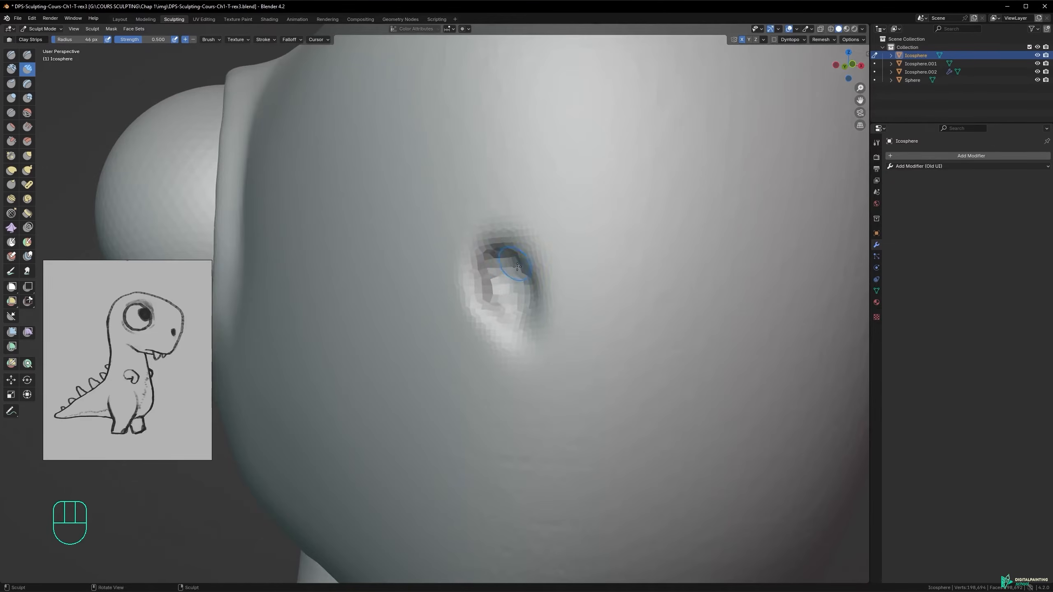
key(ctrl+z)
key(f)
click(501, 283)
mouse_move(501, 281)
ctrl+mouse_down()
mouse_move(503, 291)
mouse_move(511, 274)
ctrl+mouse_up()
mouse_move(510, 275)
alt+middle_down()
mouse_move(527, 273)
mouse_move(508, 259)
alt+middle_up()
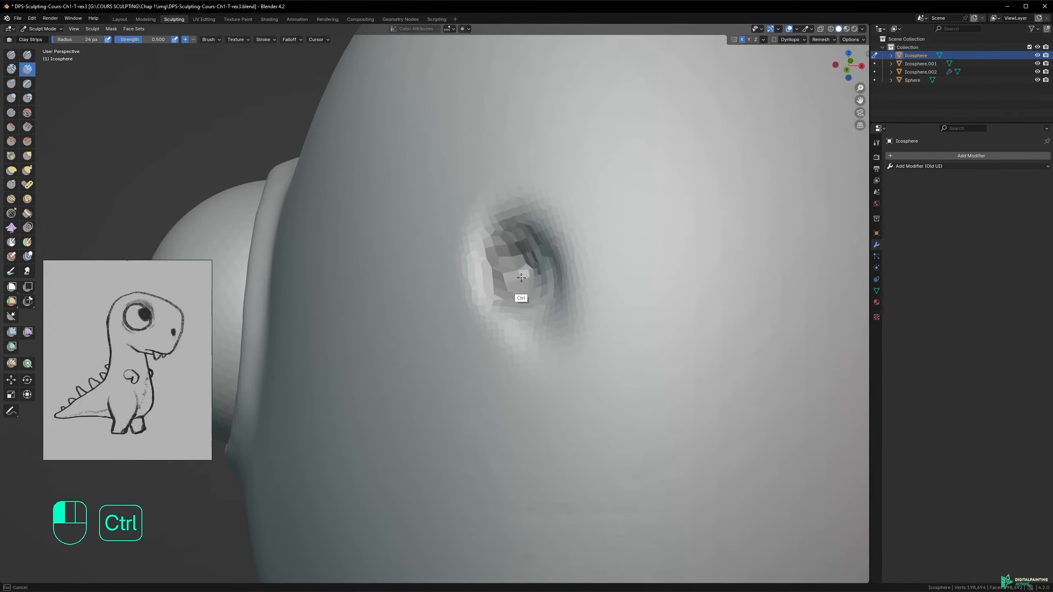
mouse_move(520, 256)
alt+mouse_down()
mouse_move(558, 306)
mouse_move(572, 298)
mouse_move(506, 278)
mouse_move(523, 263)
mouse_move(515, 299)
mouse_move(559, 339)
mouse_move(536, 317)
alt+mouse_up()
alt+middle_drag(555, 308, 529, 386)
mouse_move(529, 386)
ctrl+alt+middle_down()
mouse_move(527, 440)
mouse_move(515, 364)
mouse_move(491, 364)
mouse_move(513, 365)
mouse_move(506, 339)
mouse_move(496, 364)
mouse_move(490, 340)
mouse_move(522, 273)
mouse_move(531, 278)
ctrl+alt+middle_up()
- Reshape the nostril's outline with the Grab brush at a radius of 107 px
key(g)
key(f)
click(507, 292)
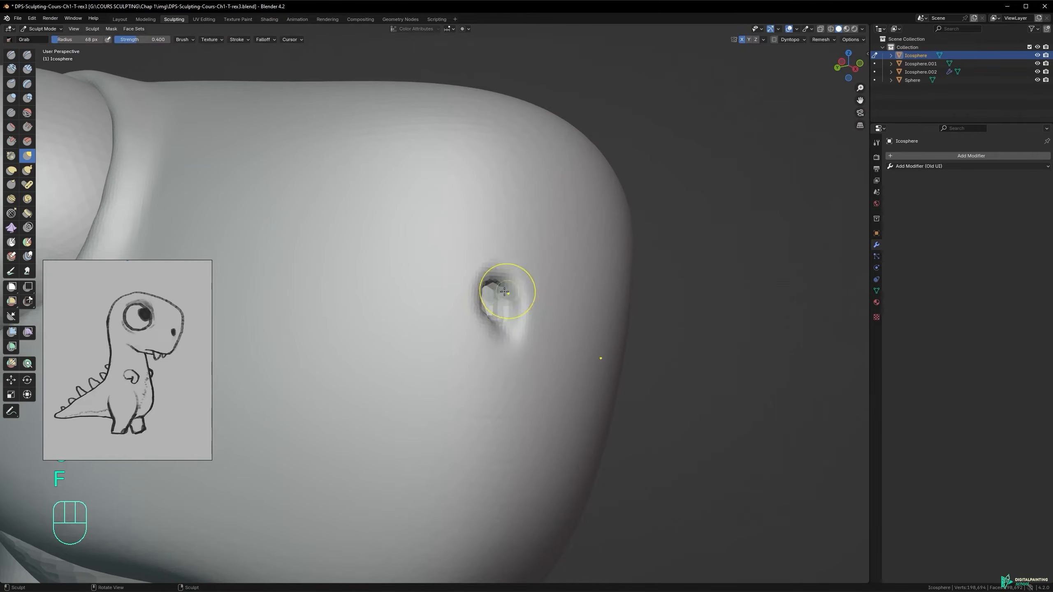
key(f)
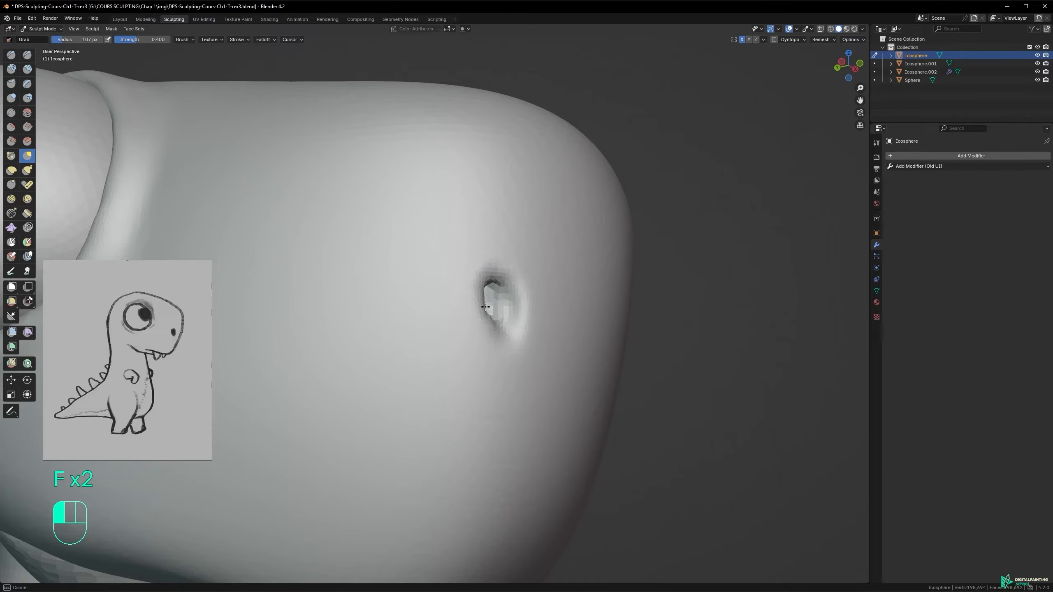
mouse_move(498, 301)
ctrl+alt+middle_down()
mouse_move(502, 327)
mouse_move(425, 346)
mouse_move(514, 359)
ctrl+alt+middle_up()
- Smooth the edges of the nostril and save the file
mouse_move(482, 317)
shift+mouse_down()
mouse_move(479, 286)
mouse_move(483, 299)
shift+mouse_up()
alt+middle_drag(476, 319, 450, 320)
shift+drag(473, 302, 488, 311)
ctrl+alt+middle_drag(497, 322, 516, 268)
key(ctrl+s)
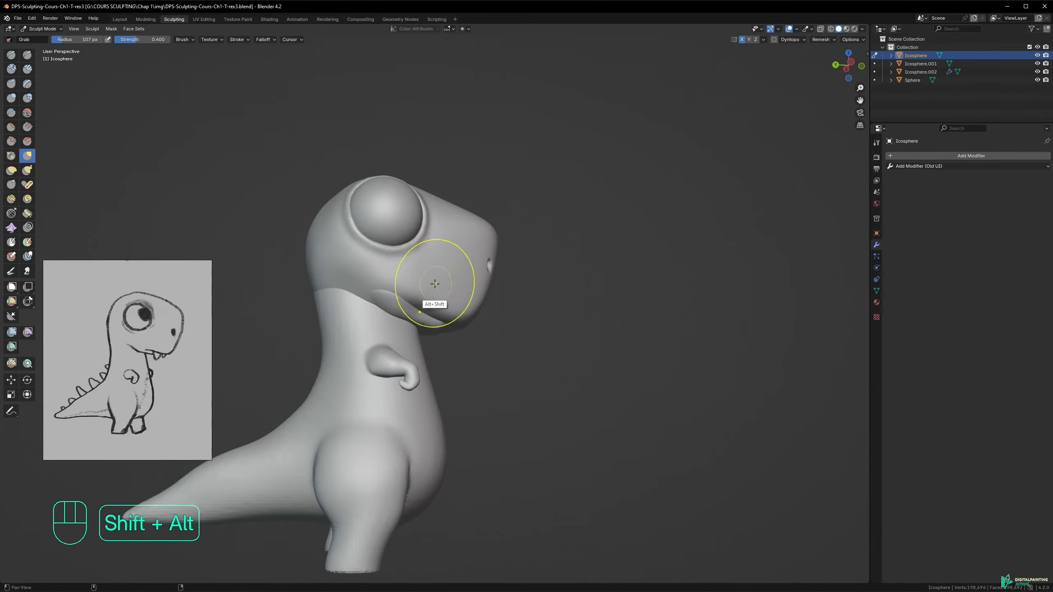
- Examine the whole dinosaur from several angles against the reference sketch and save the file
alt+shift+middle_drag(435, 282, 490, 258)
mouse_move(425, 242)
alt+middle_down()
mouse_move(409, 287)
mouse_move(413, 252)
alt+middle_up()
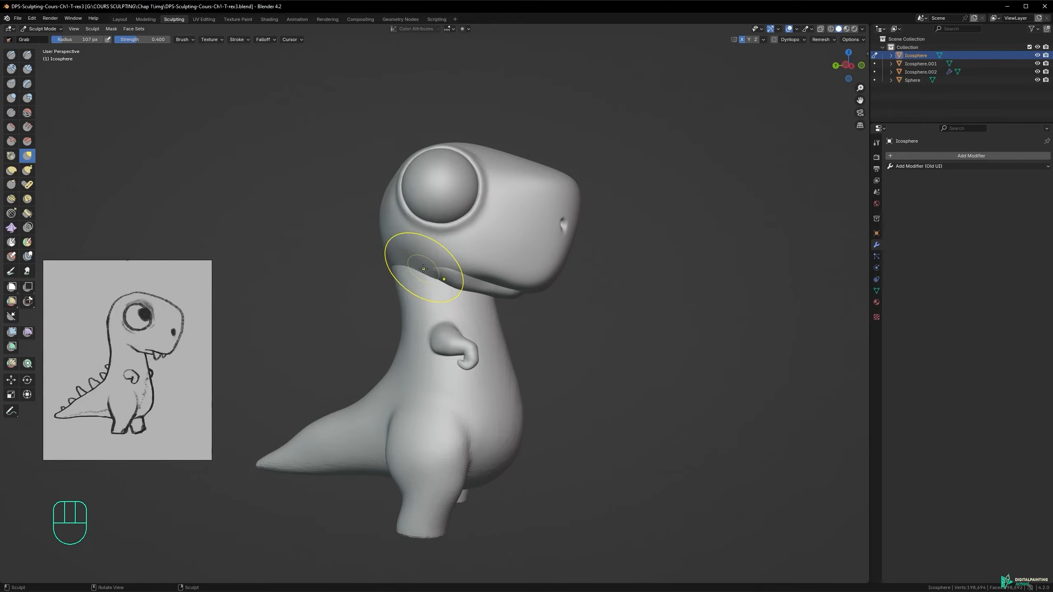
alt+middle_drag(502, 282, 463, 252)
alt+shift+middle_drag(569, 290, 430, 215)
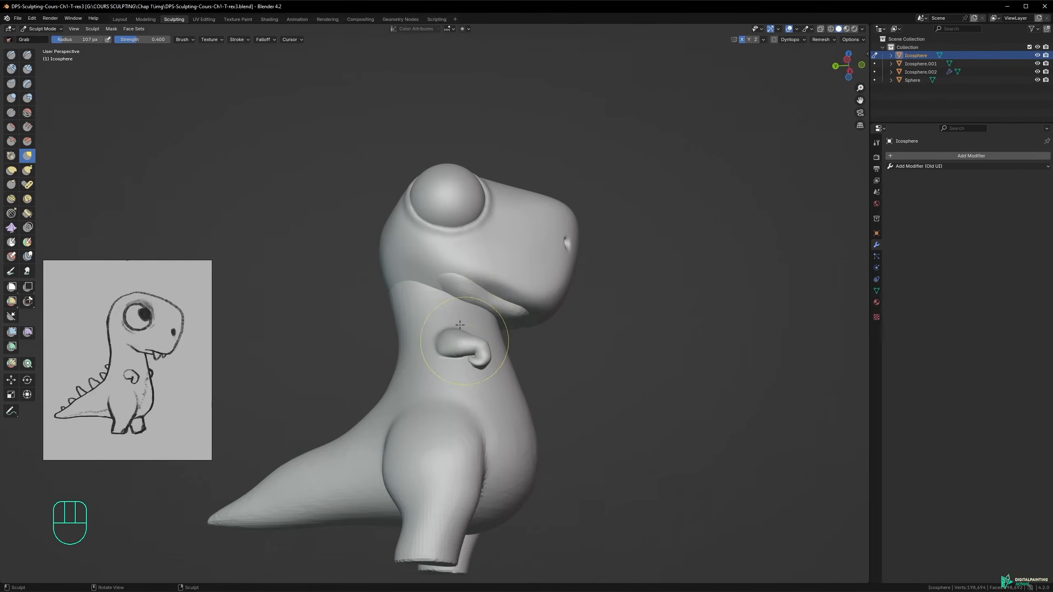
alt+middle_drag(460, 325, 450, 306)
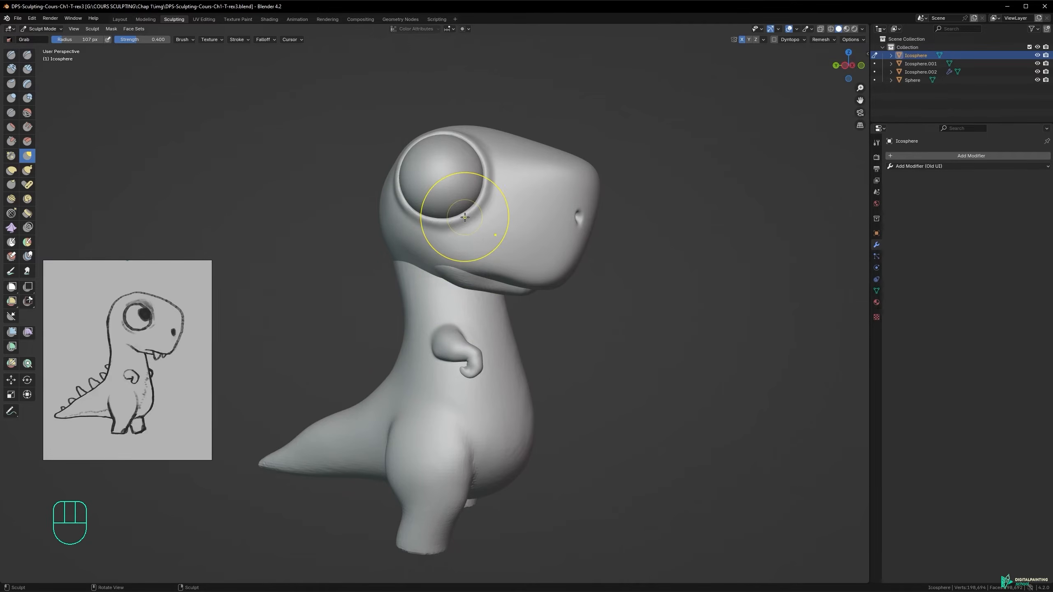
key(ctrl+s)
alt+middle_drag(524, 227, 506, 226)
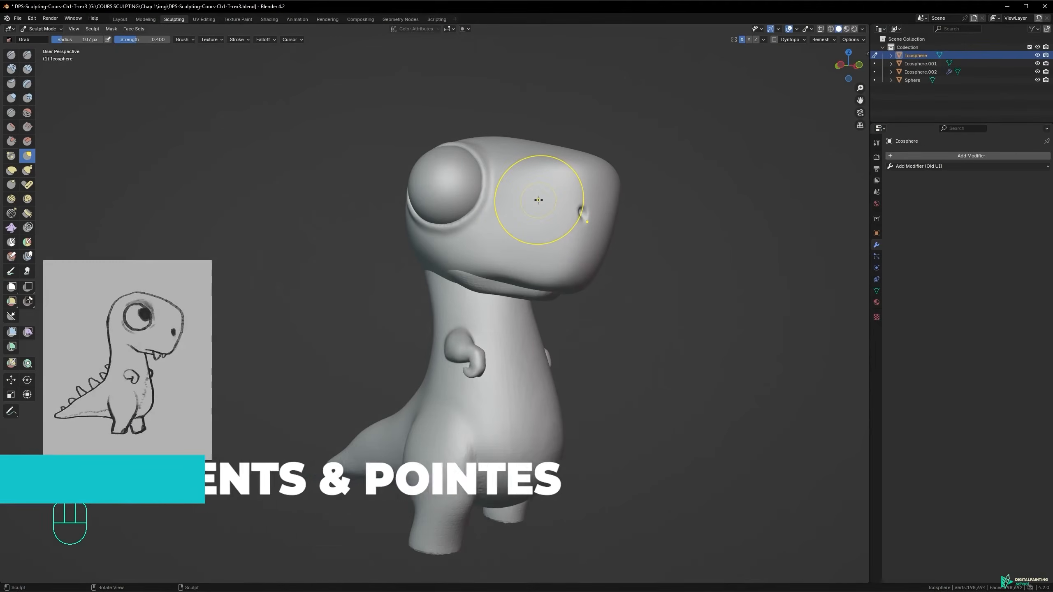
- Save the scene as a new version named DPS-Sculpting-Cours-Ch1-T-rex4.blend
key(ctrl+shift+s)
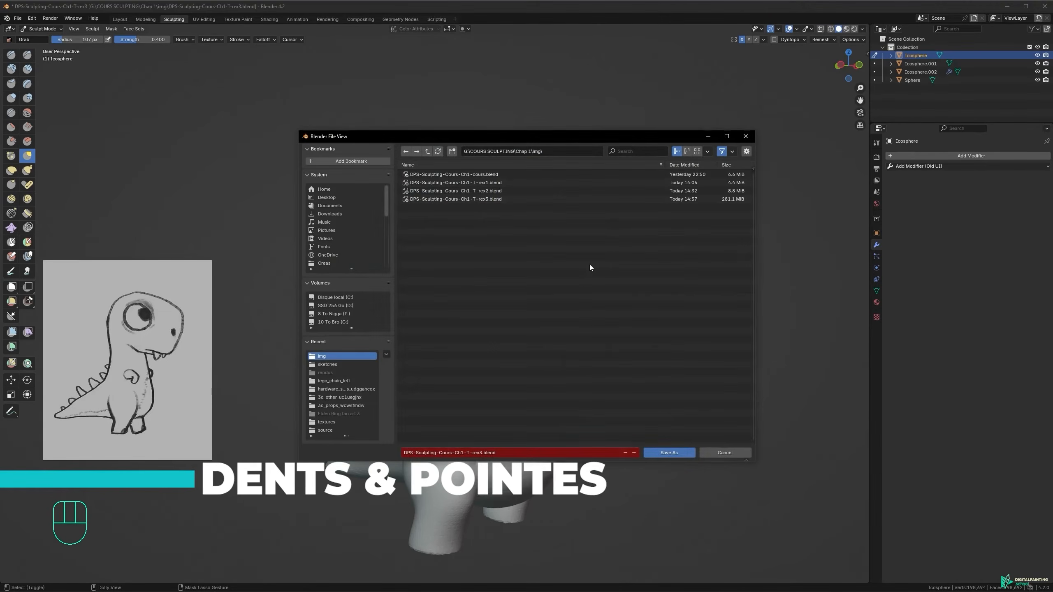
key(KP_Add)
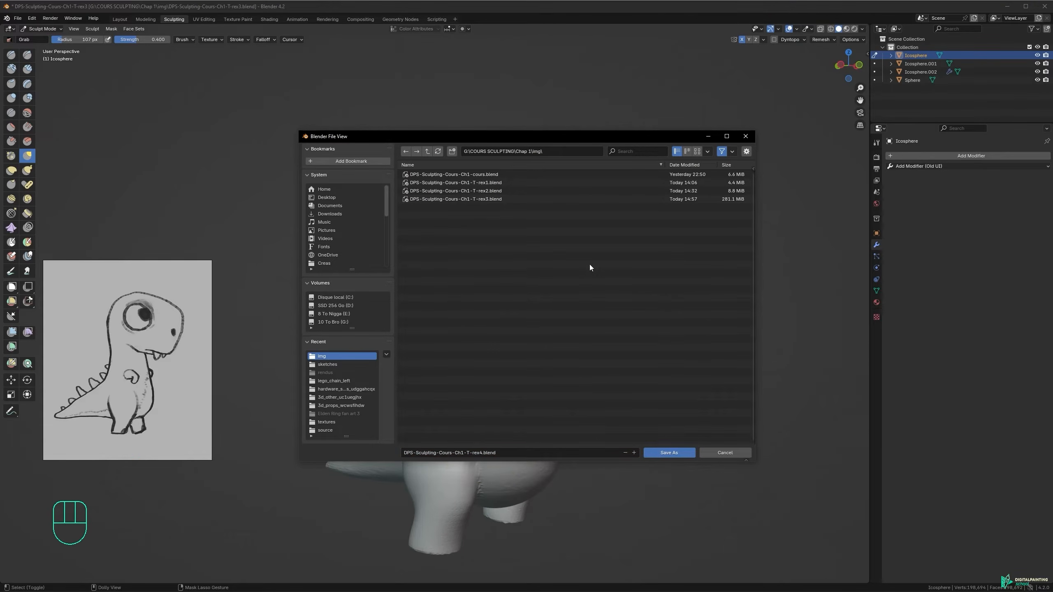
click(652, 454)
- Switch to Object Mode, deselect everything and add a cone mesh for the back spikes
mouse_move(462, 235)
alt+mouse_down()
mouse_move(514, 264)
mouse_move(491, 283)
mouse_move(506, 243)
mouse_move(497, 240)
alt+mouse_up()
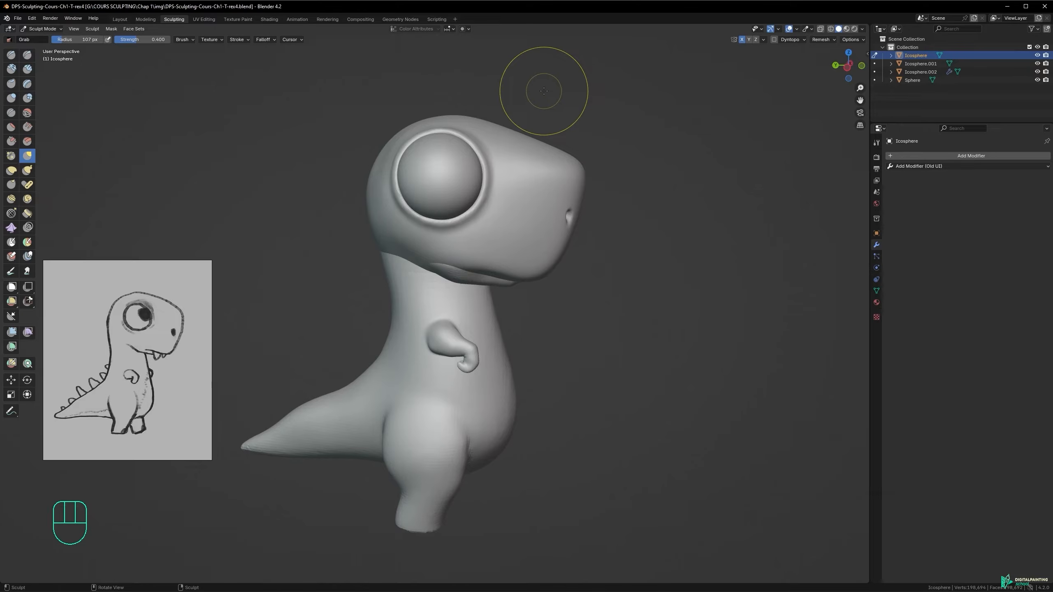
key(Tab)
click(436, 219)
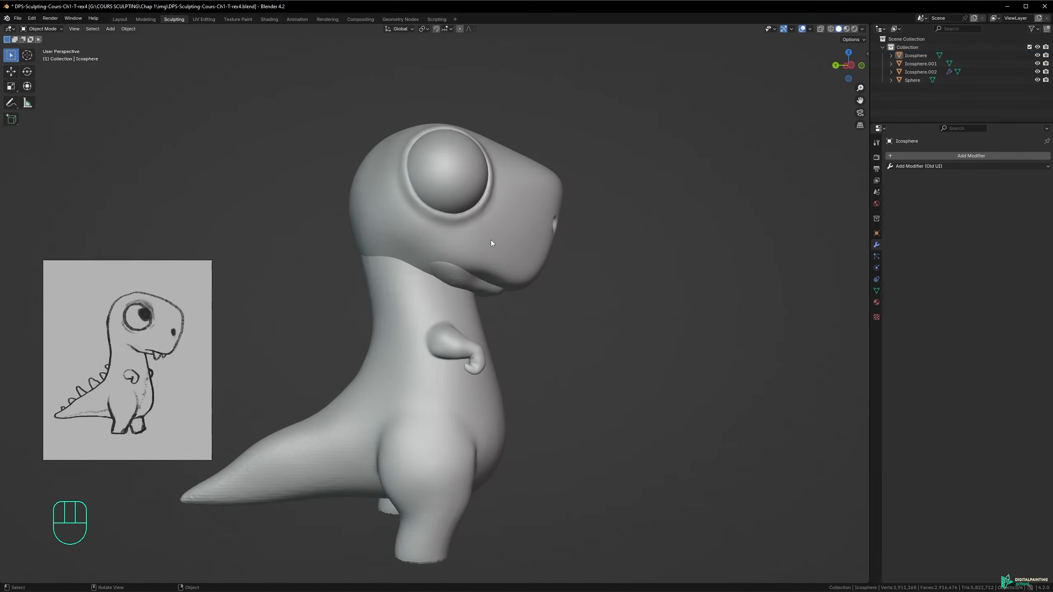
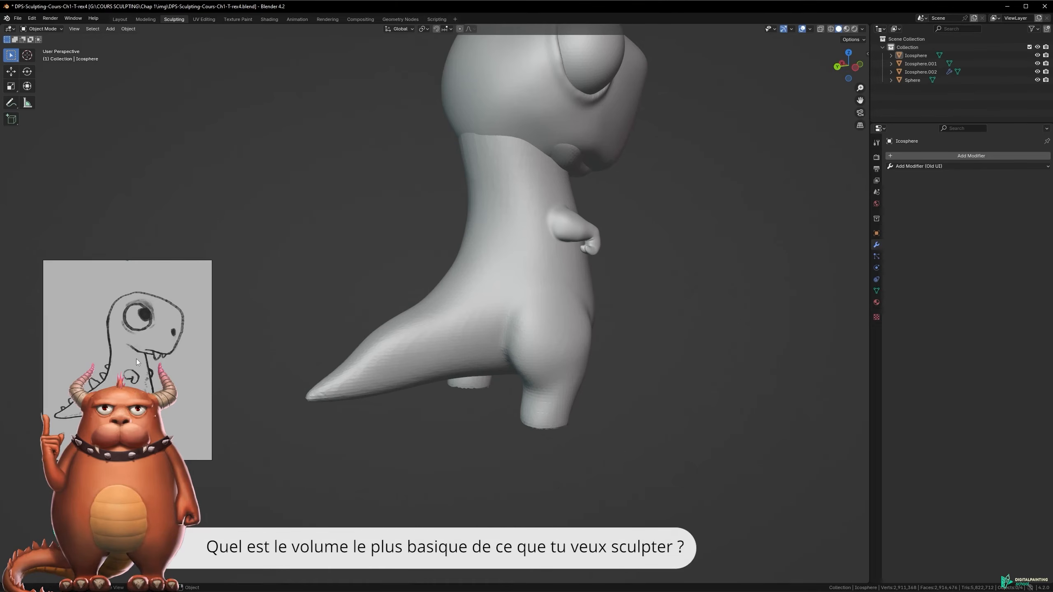
mouse_move(518, 265)
middle_down()
mouse_move(530, 263)
mouse_move(512, 274)
middle_up()
key(shift+a)
mouse_move(506, 282)
click(548, 330)
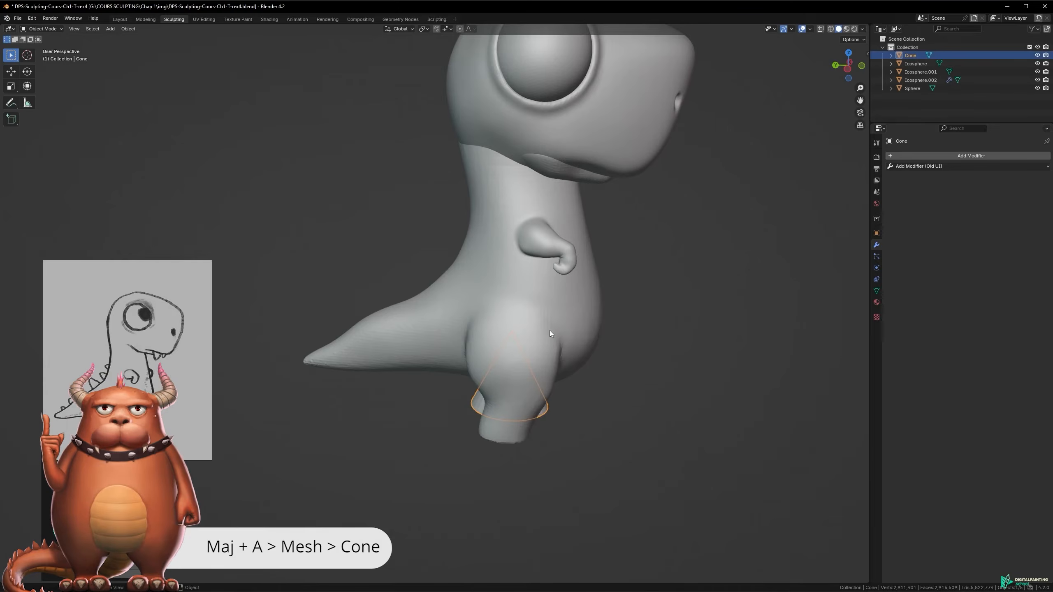
- Try placing the cone above the base of the tail in left orthographic view, tilting it backward about 39°
middle_drag(497, 320, 418, 279)
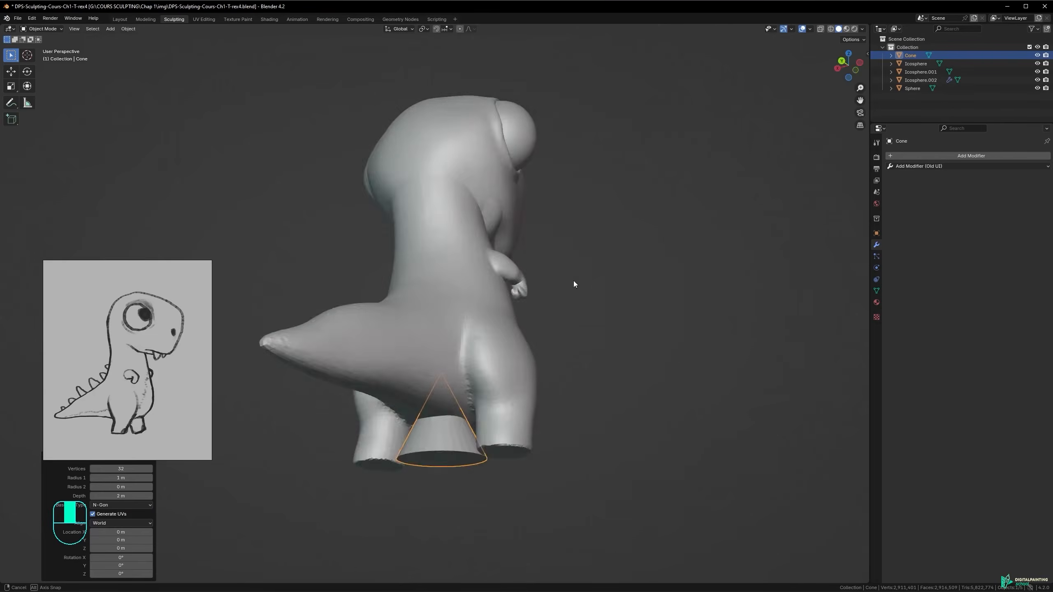
middle_drag(574, 287, 503, 296)
alt+shift+middle_drag(522, 198, 509, 351)
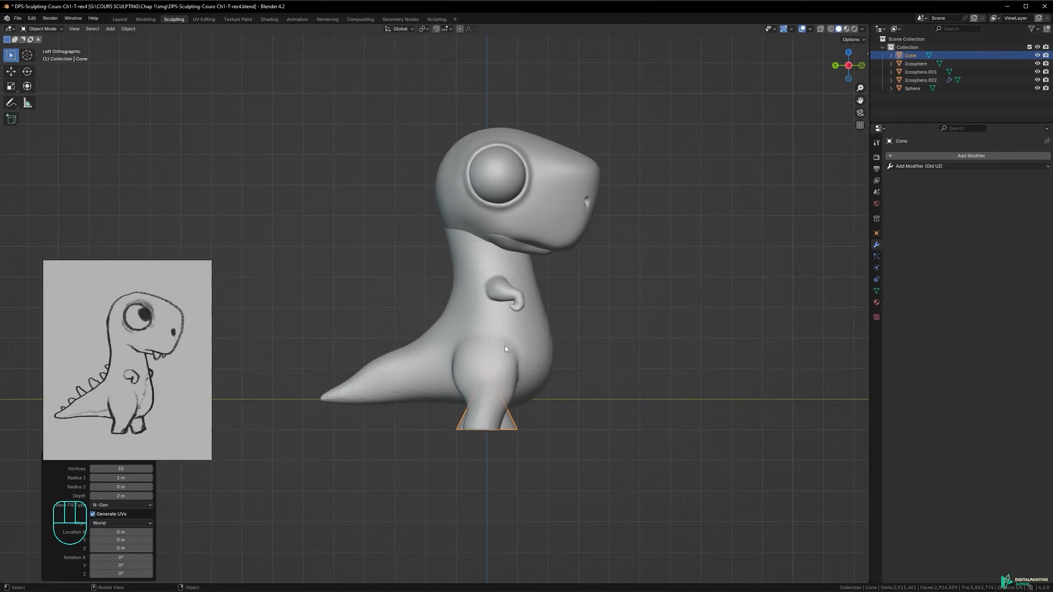
key(g)
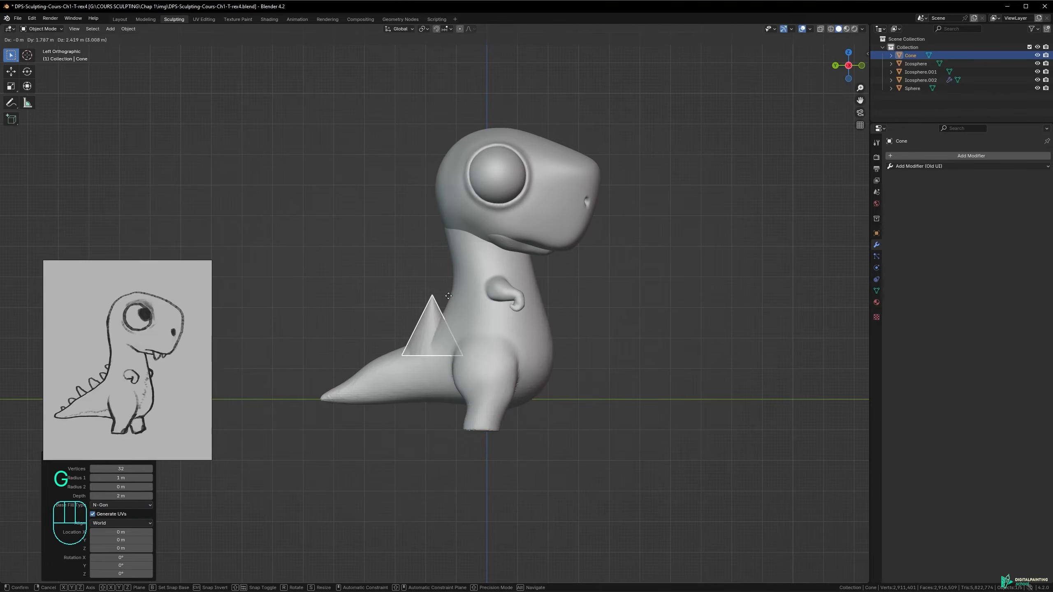
click(442, 297)
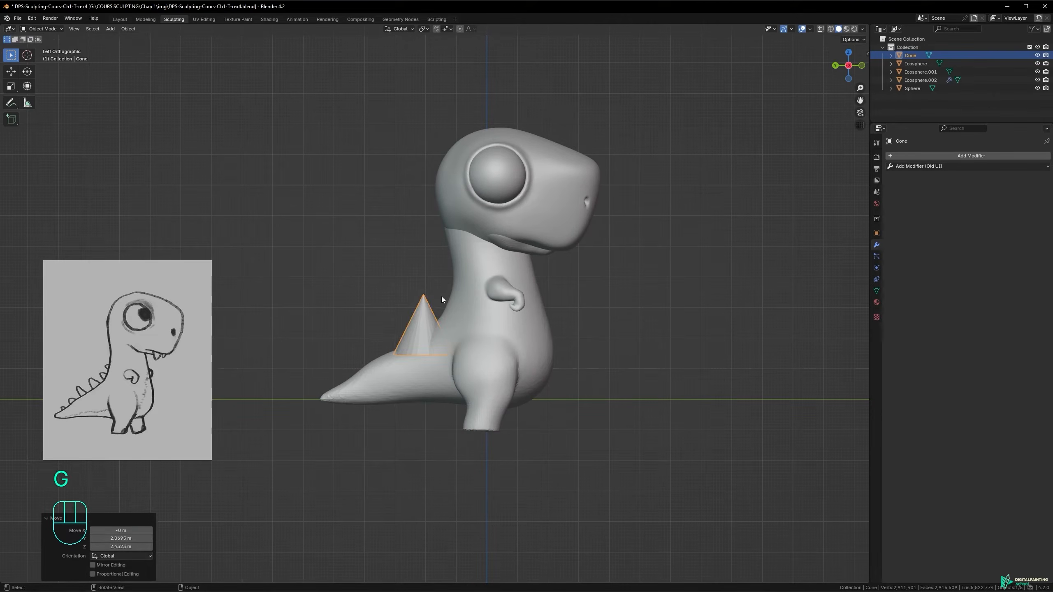
key(r)
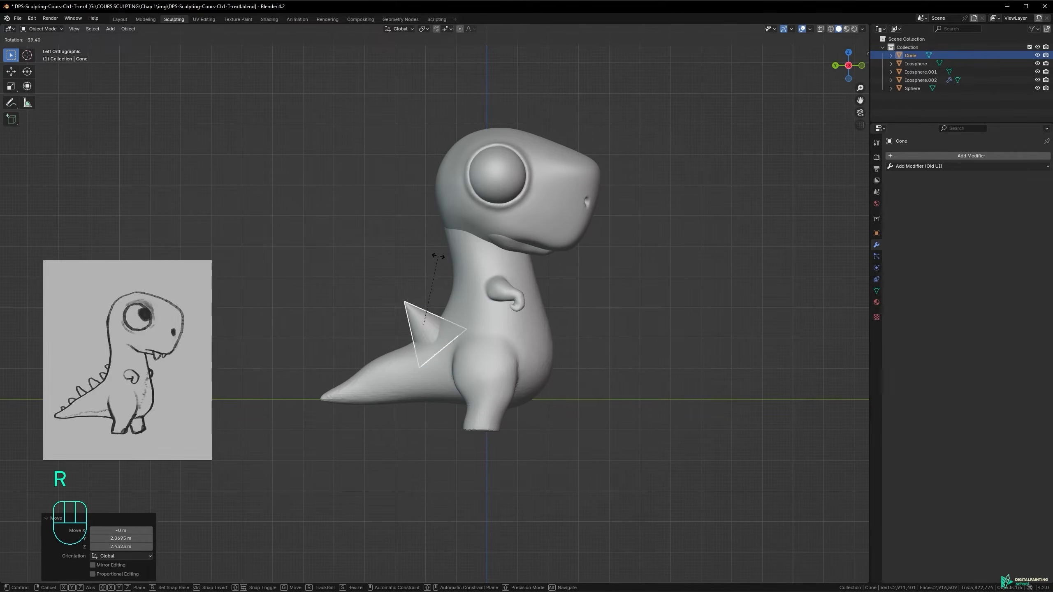
click(440, 258)
key(g)
click(451, 272)
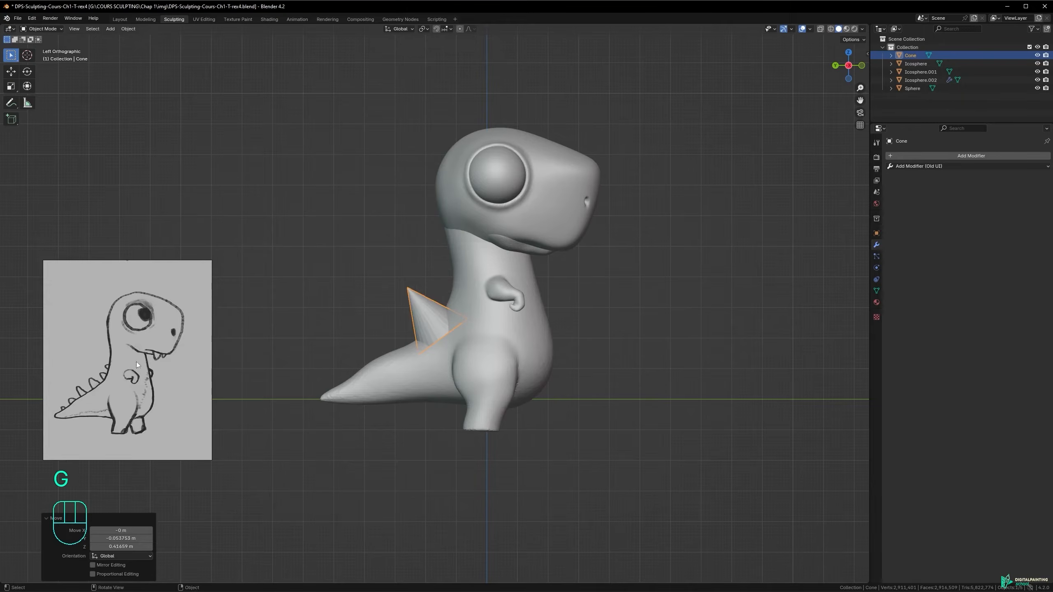
key(g)
click(478, 279)
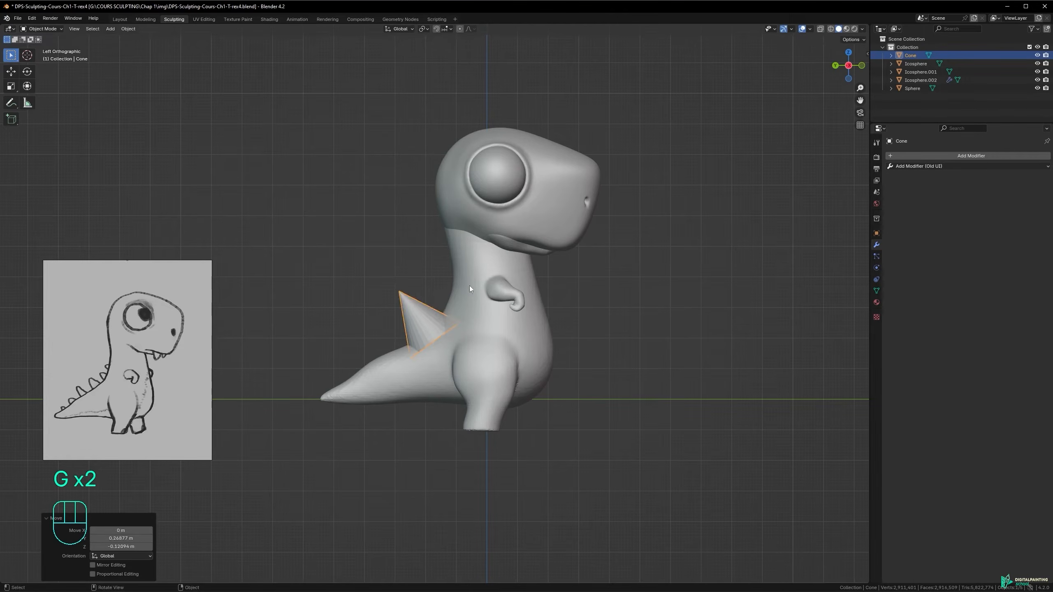
mouse_move(471, 277)
alt+middle_down()
mouse_move(558, 308)
mouse_move(534, 319)
mouse_move(499, 299)
mouse_move(504, 290)
mouse_move(468, 292)
mouse_move(476, 278)
alt+middle_up()
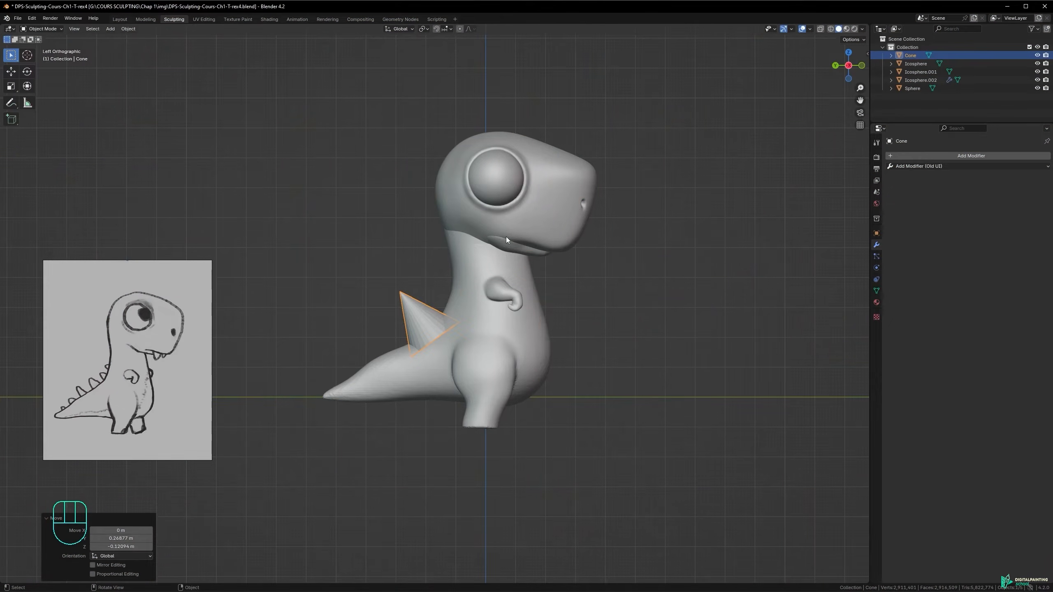
- Undo the cone's moves and rotation
middle_drag(506, 238, 412, 303)
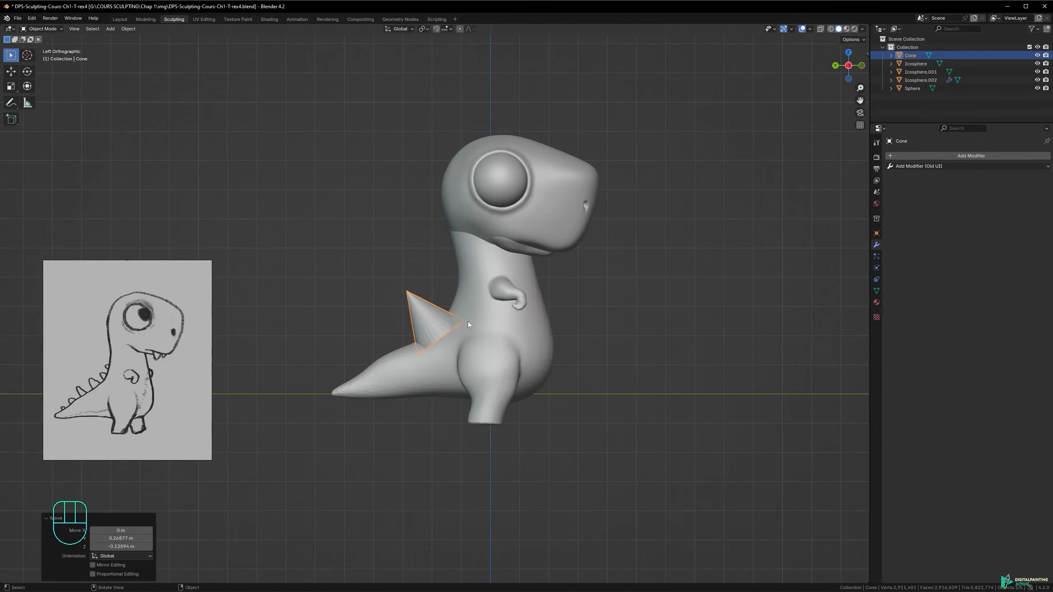
middle_drag(469, 325, 505, 330)
middle_drag(441, 316, 405, 274)
key(ctrl+z)
key(ctrl+z)
key(ctrl+z)
key(ctrl+z)
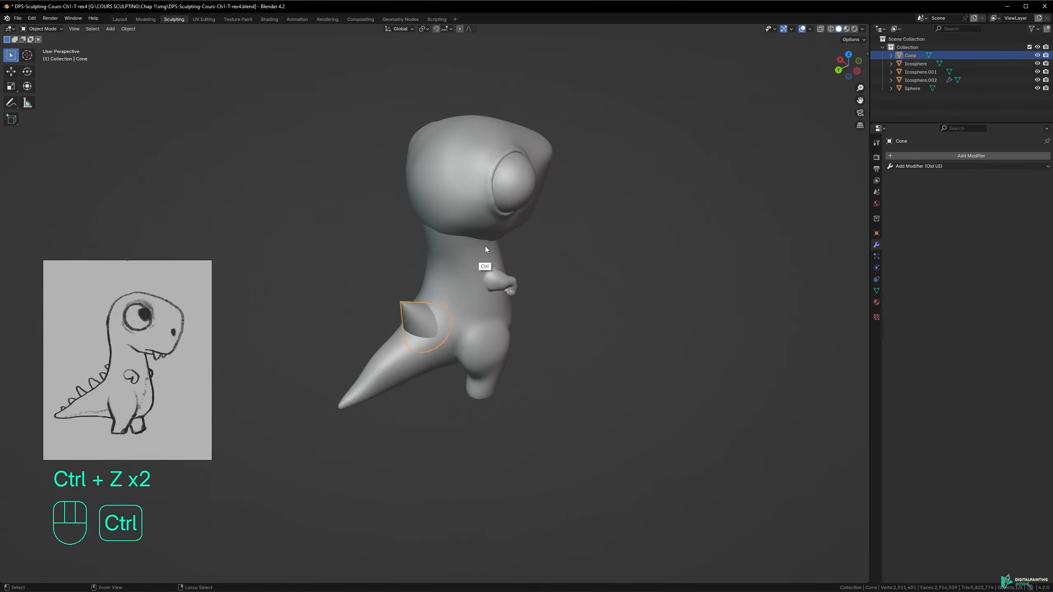
- Move the cone from the body toward the base of the tail, keeping its X position locked
mouse_move(463, 321)
alt+middle_down()
mouse_move(473, 300)
mouse_move(474, 316)
alt+middle_up()
key(g)
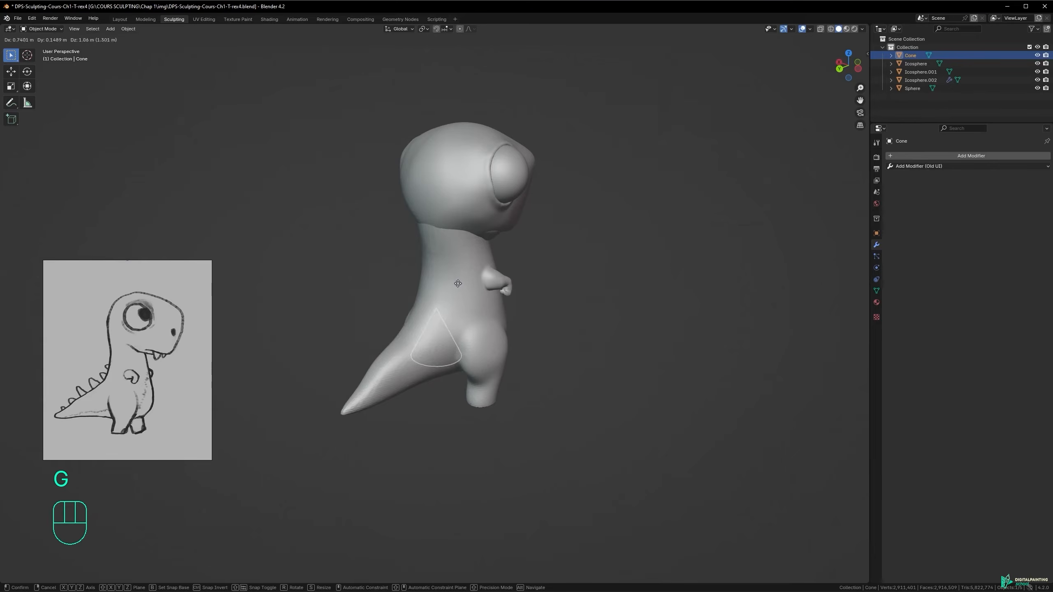
shift+middle_drag(460, 287, 460, 289)
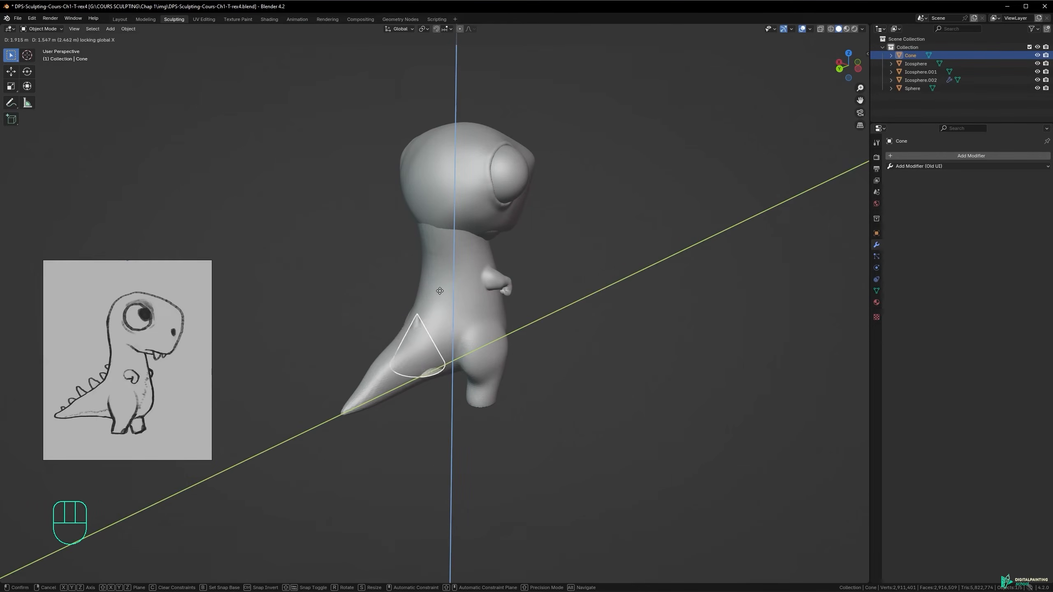
click(440, 269)
- Tilt the cone backward and seat it on the back above the tail base in left orthographic view
middle_drag(439, 270, 432, 296)
key(r)
click(446, 240)
key(g)
click(447, 270)
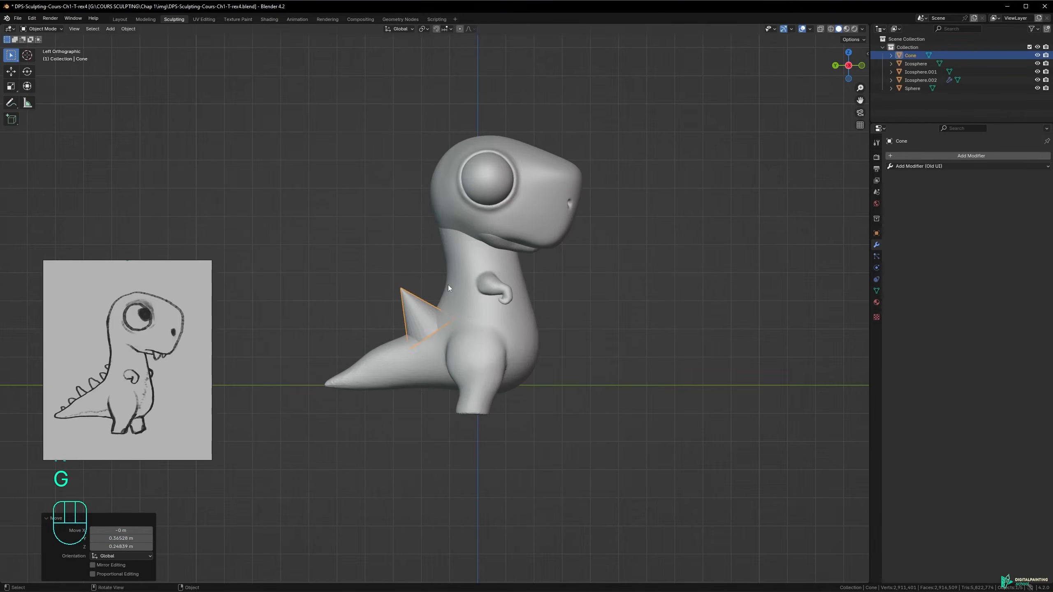
- Enter Edit Mode on the cone and show the axis lines in the viewport overlays
middle_drag(437, 317, 393, 255)
middle_drag(444, 314, 461, 165)
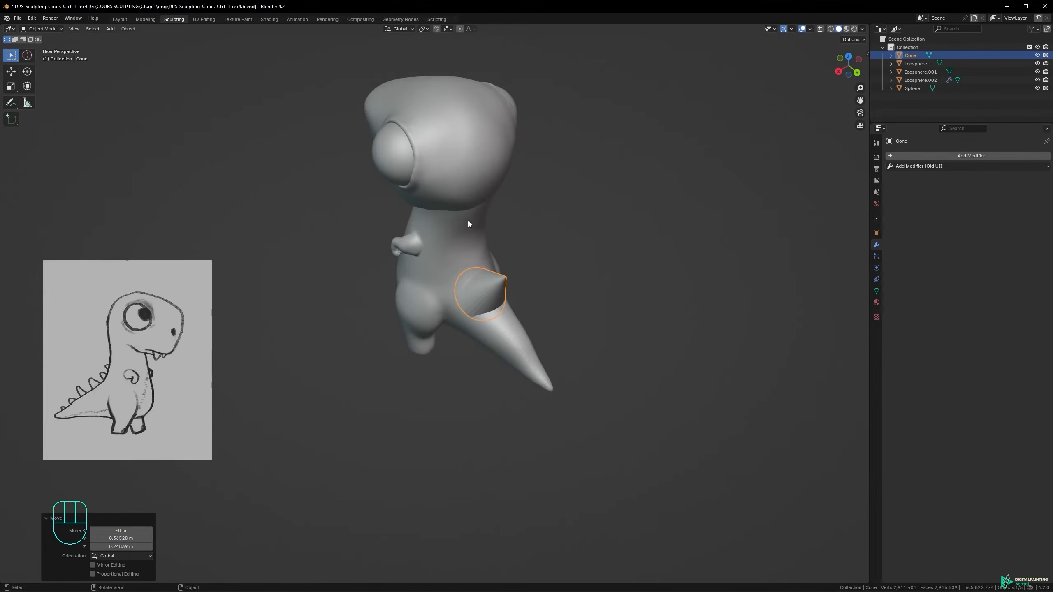
mouse_move(472, 262)
middle_down()
mouse_move(418, 244)
mouse_move(469, 250)
mouse_move(467, 263)
middle_up()
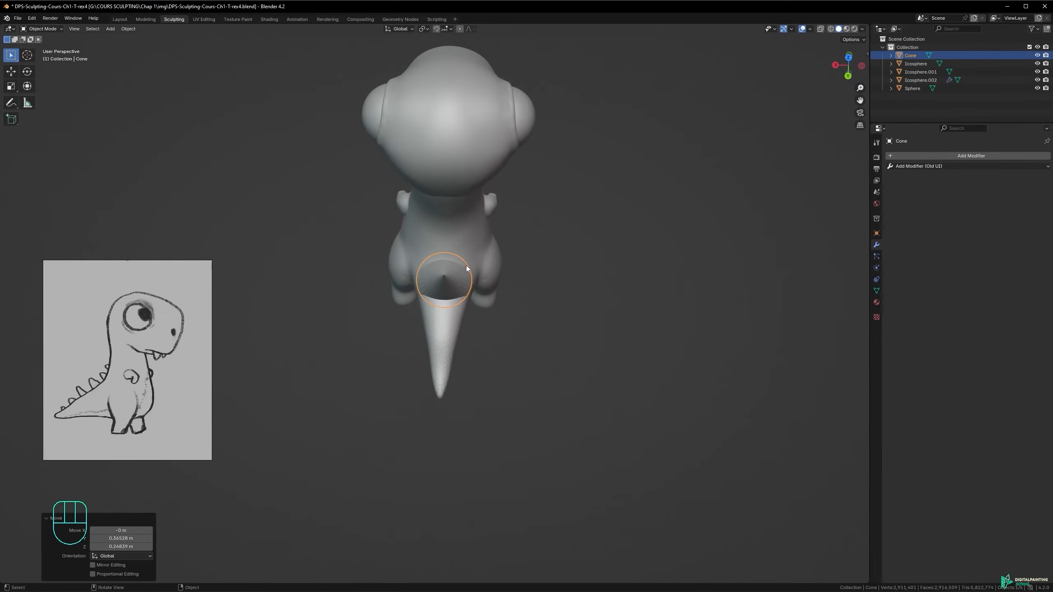
key(Tab)
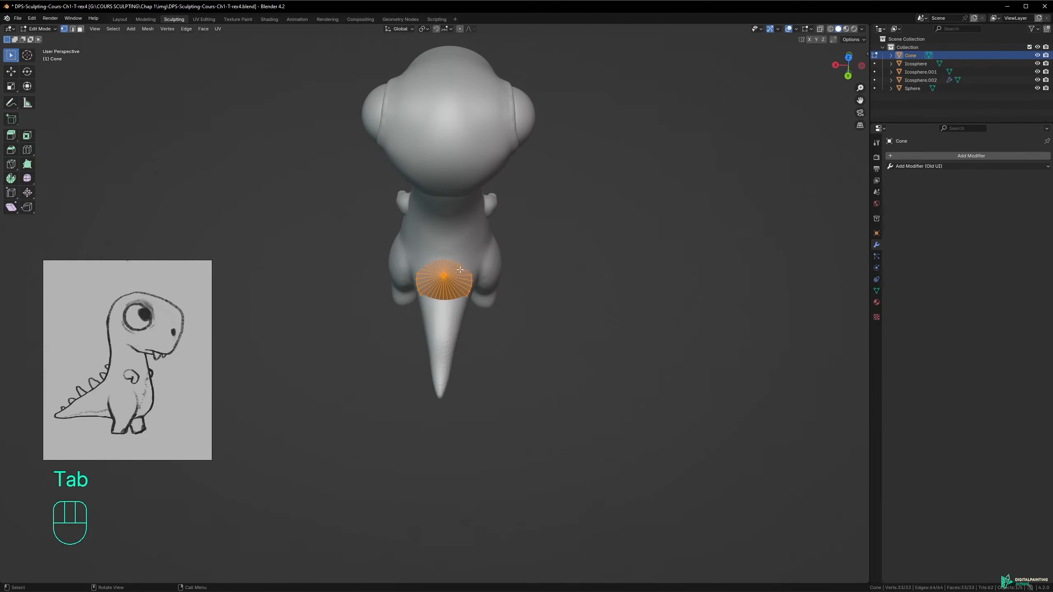
middle_drag(461, 279, 418, 241)
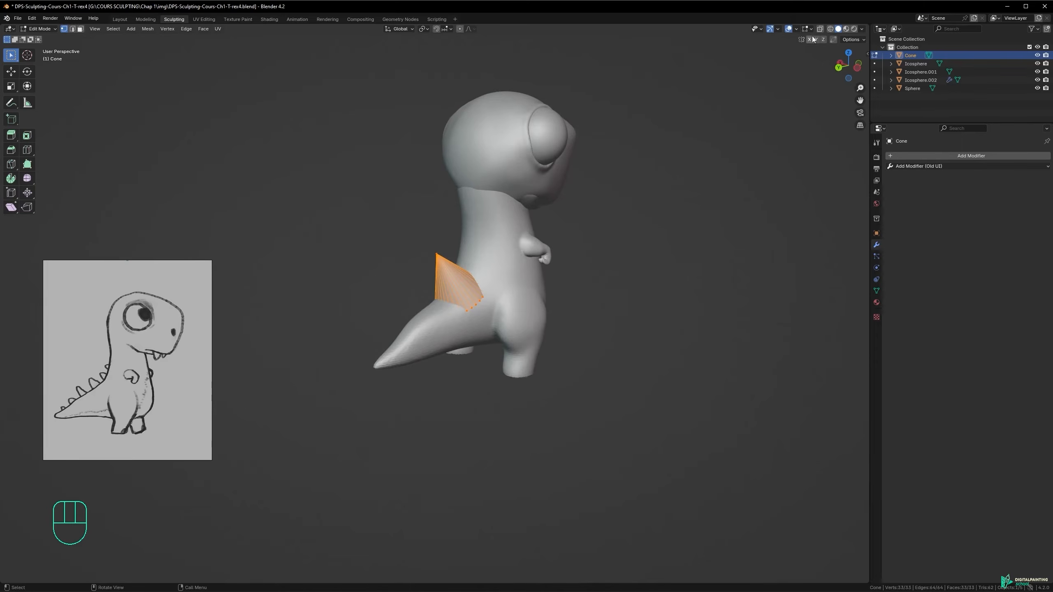
click(796, 29)
- Narrow the cone by scaling its mesh along the global X axis, viewed from behind
alt+middle_drag(476, 252, 491, 278)
alt+middle_drag(527, 277, 461, 294)
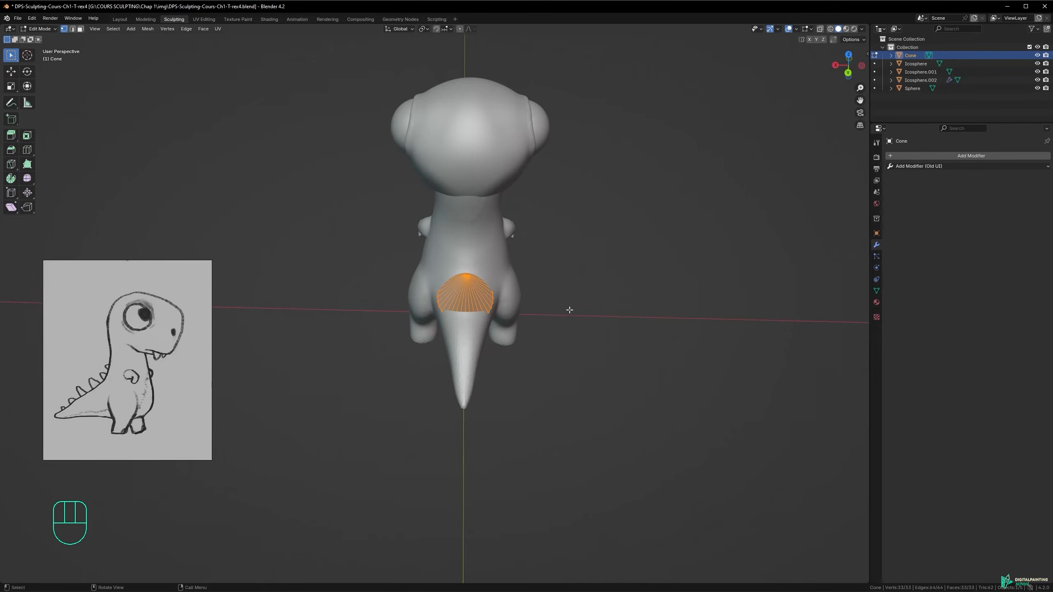
key(s)
key(x)
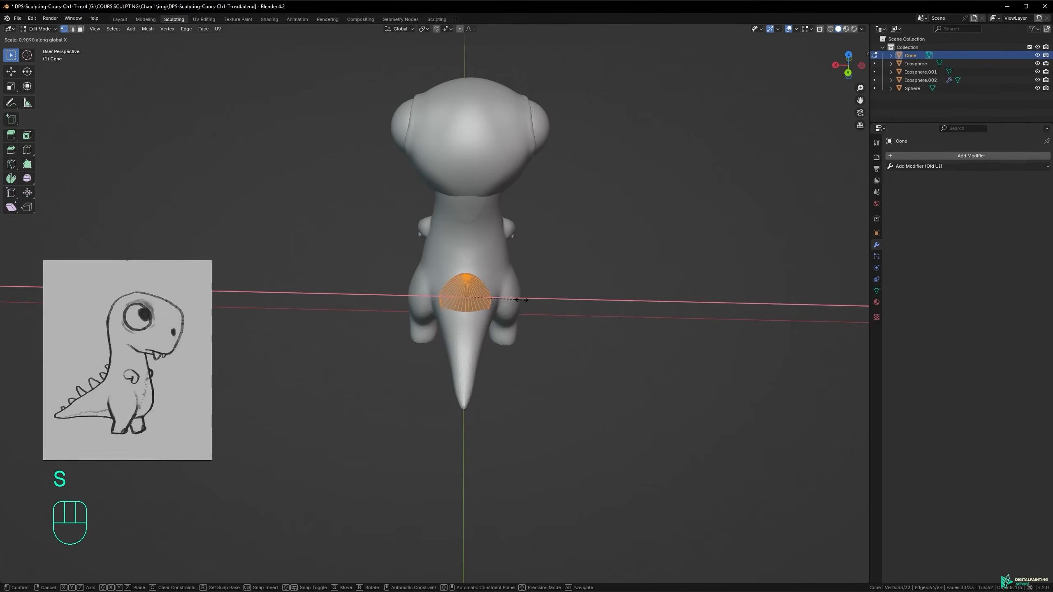
click(503, 296)
- Scale the whole cone mesh to about 0.702 and move it back against the tail base in left view
alt+middle_drag(503, 297, 399, 271)
alt+middle_drag(463, 275, 530, 293)
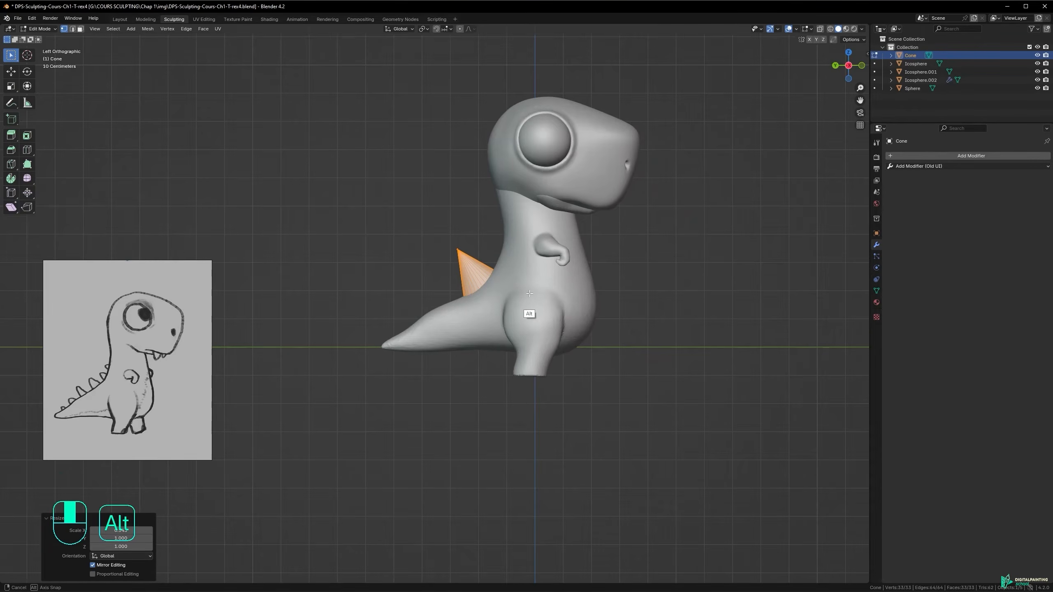
key(s)
click(525, 270)
key(g)
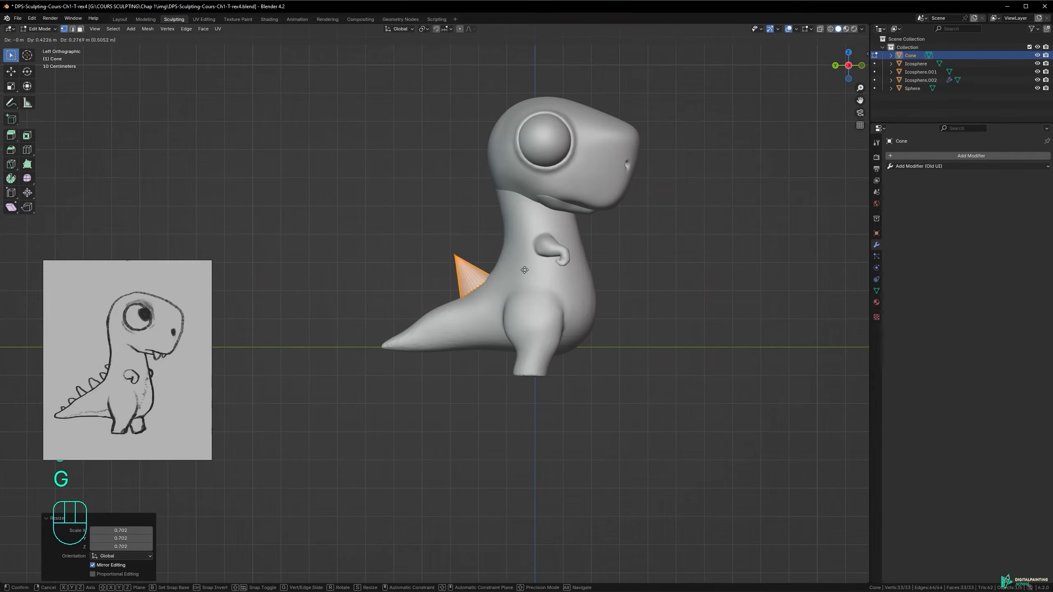
click(524, 253)
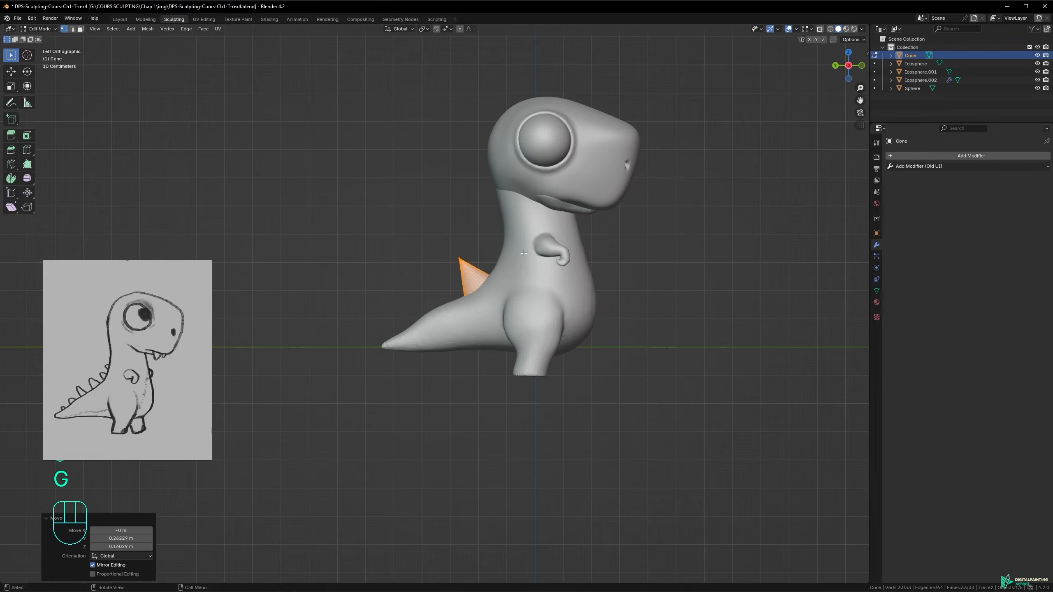
- Adjust the cone's rotation and move it slightly up the back so its base meets the body
key(ctrl+s)
key(r)
click(546, 254)
key(r)
click(534, 276)
key(g)
click(533, 271)
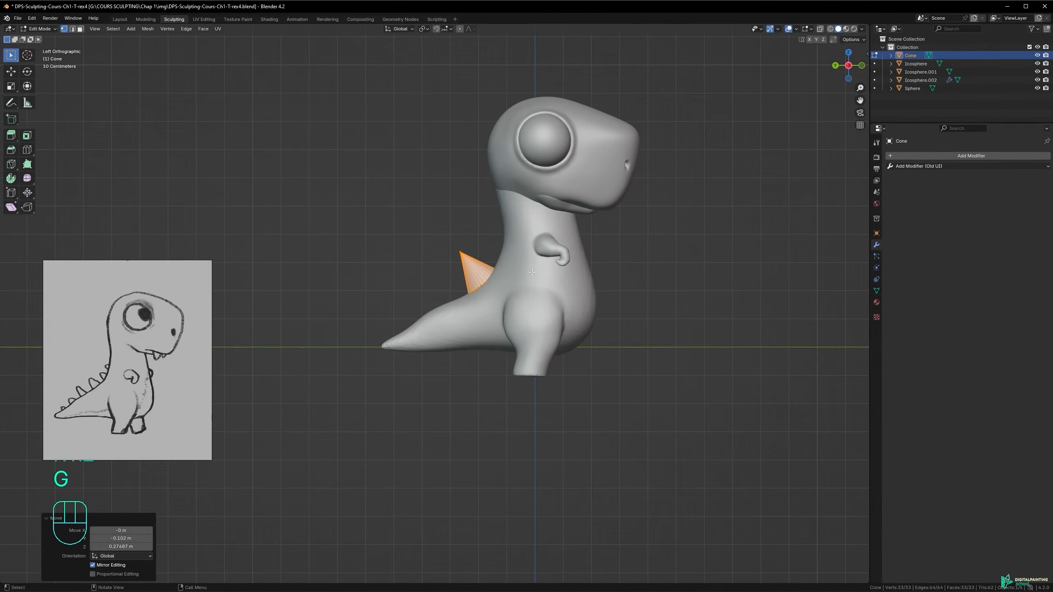
- Switch the cone to Sculpt Mode and voxel-remesh it with a finer voxel size
key(Tab)
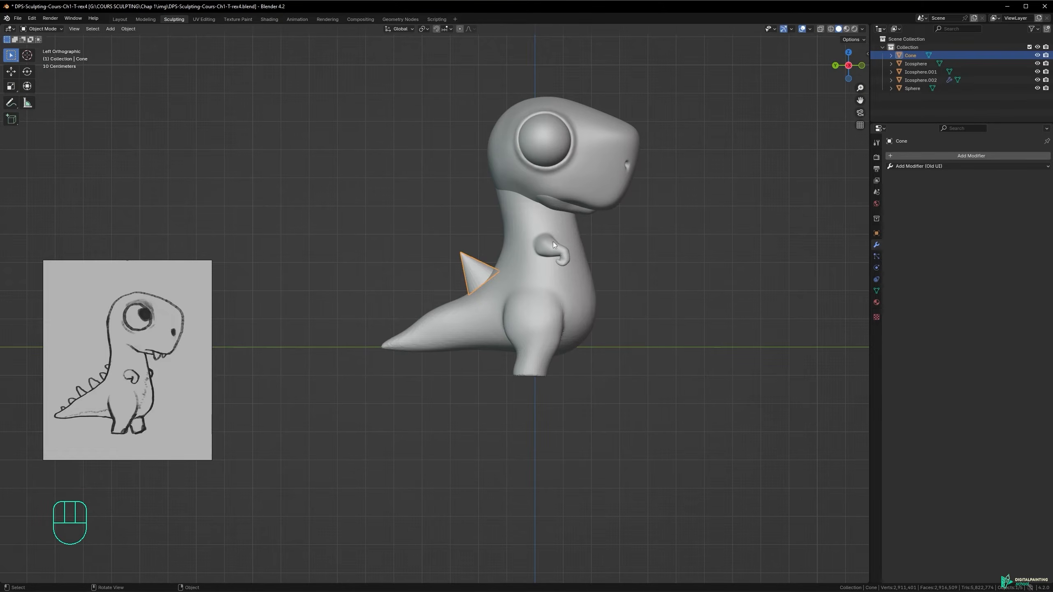
key(Tab)
click(556, 316)
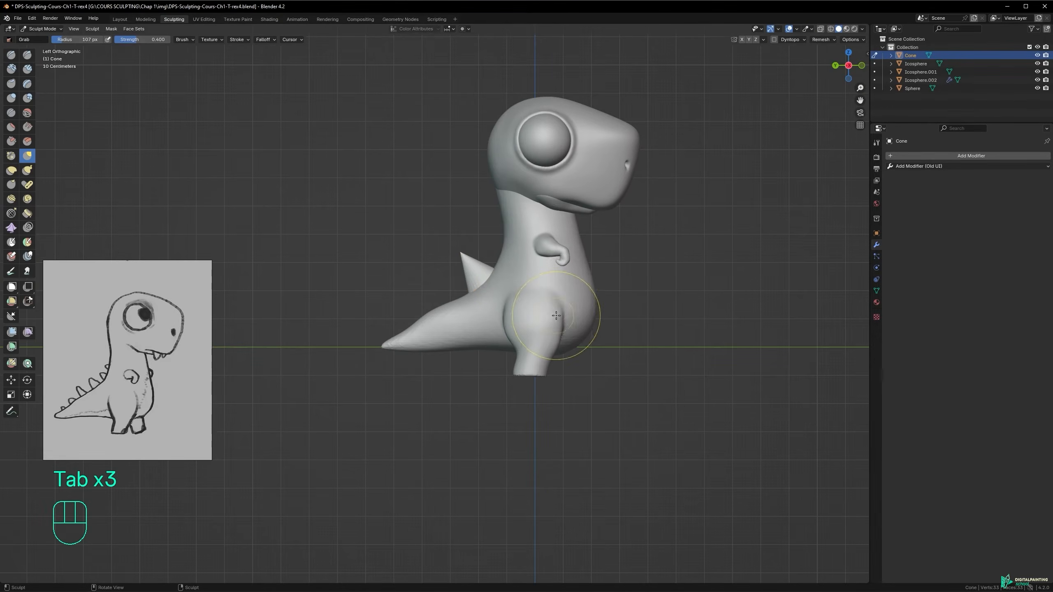
mouse_move(539, 303)
alt+middle_down()
mouse_move(504, 300)
mouse_move(515, 224)
mouse_move(463, 276)
mouse_move(520, 253)
mouse_move(484, 273)
mouse_move(485, 296)
mouse_move(502, 310)
mouse_move(519, 296)
mouse_move(493, 297)
mouse_move(501, 267)
mouse_move(499, 288)
alt+middle_up()
key(r)
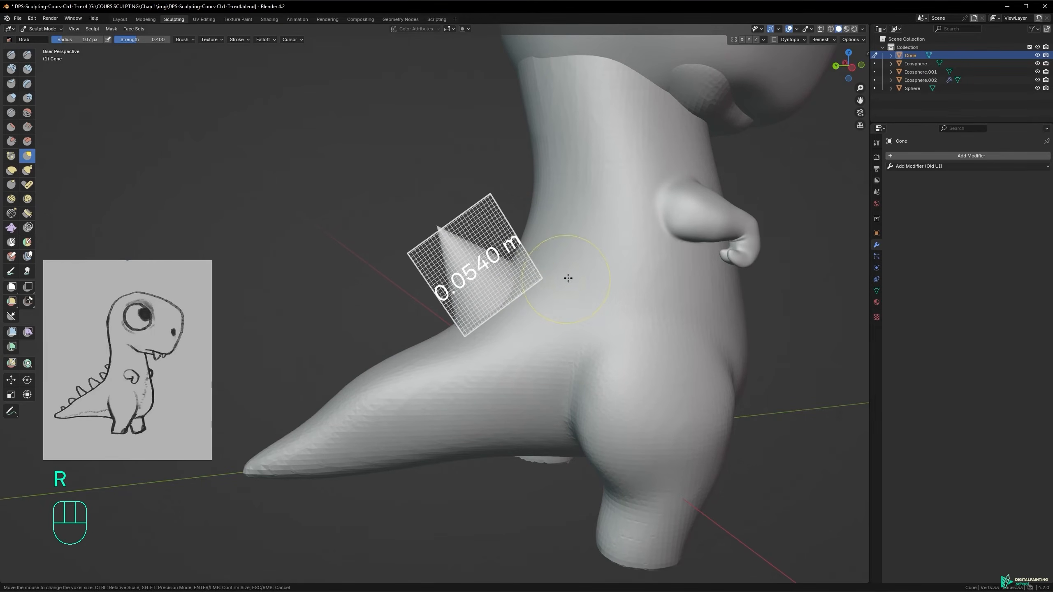
click(585, 268)
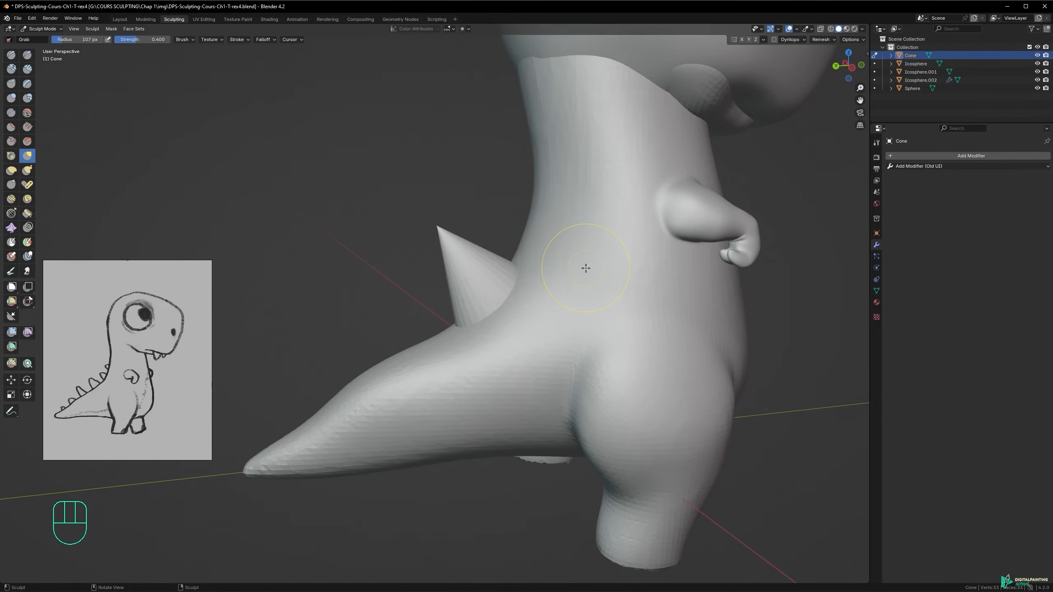
key(ctrl+r)
- Try smoothing the cone's tip and sides, undoing the smoothing strokes
mouse_move(458, 251)
shift+mouse_down()
mouse_move(479, 315)
mouse_move(455, 313)
mouse_move(436, 231)
mouse_move(452, 306)
mouse_move(435, 312)
shift+mouse_up()
key(ctrl+z)
middle_drag(436, 312, 192, 331)
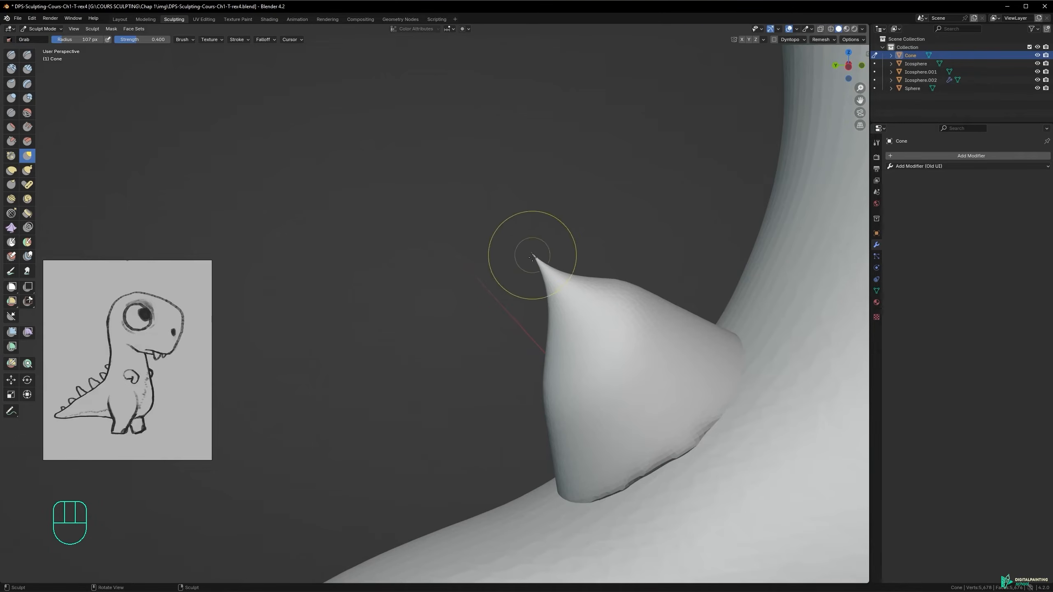
key(ctrl+z)
key(ctrl+z)
shift+drag(517, 237, 527, 255)
shift+drag(528, 300, 537, 270)
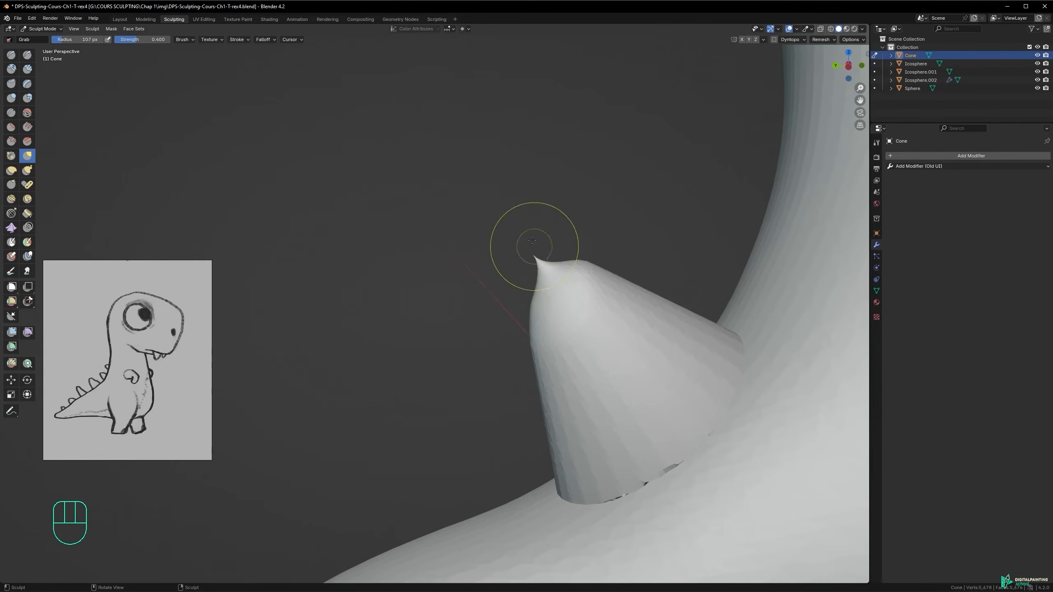
key(ctrl+z)
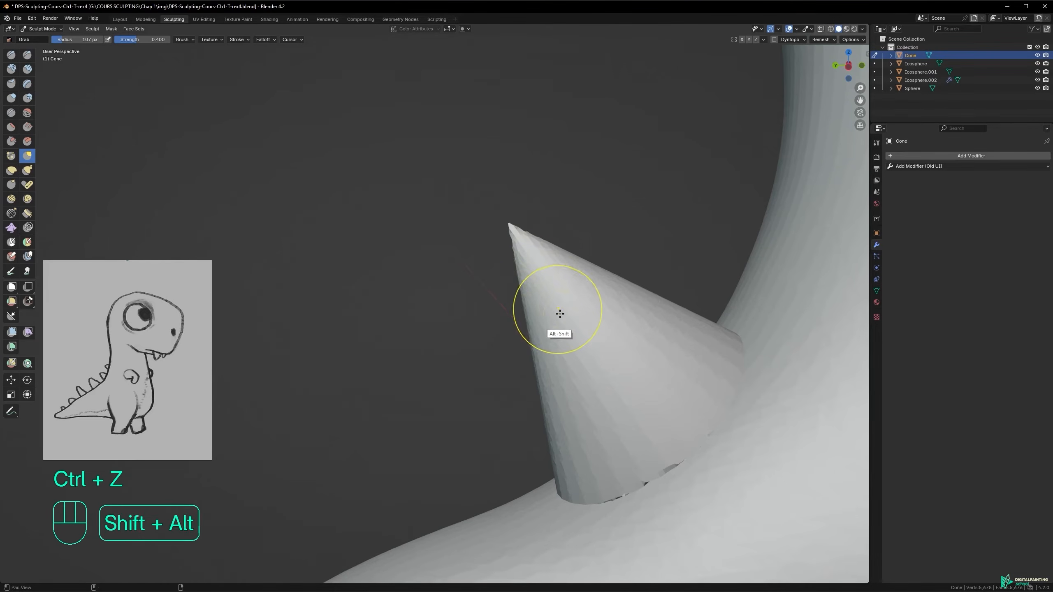
- Move the T-rex reference sketch clear of the trim tools
alt+shift+middle_drag(548, 301, 486, 299)
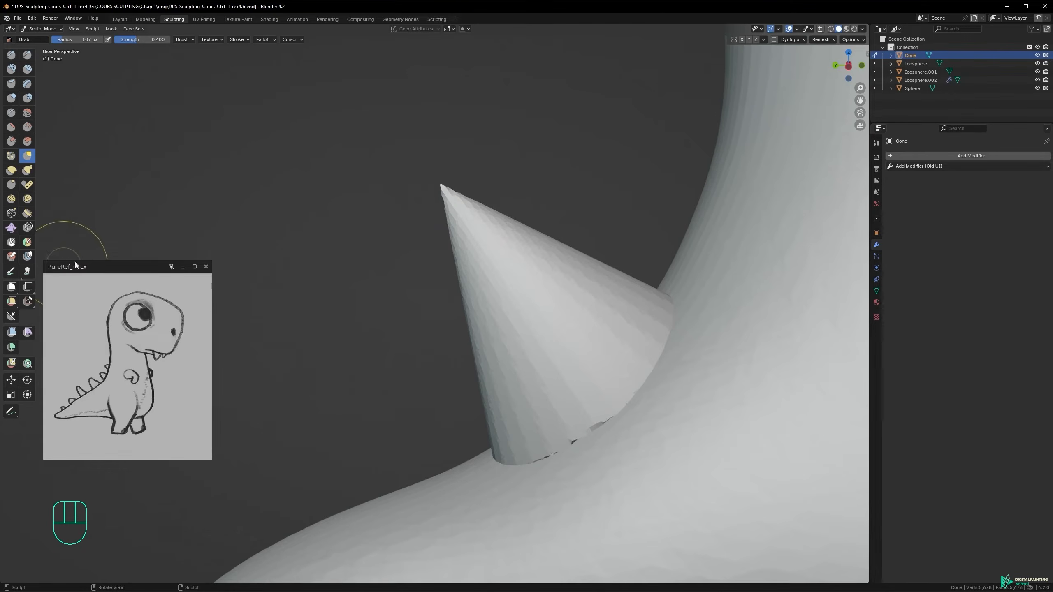
drag(105, 280, 119, 83)
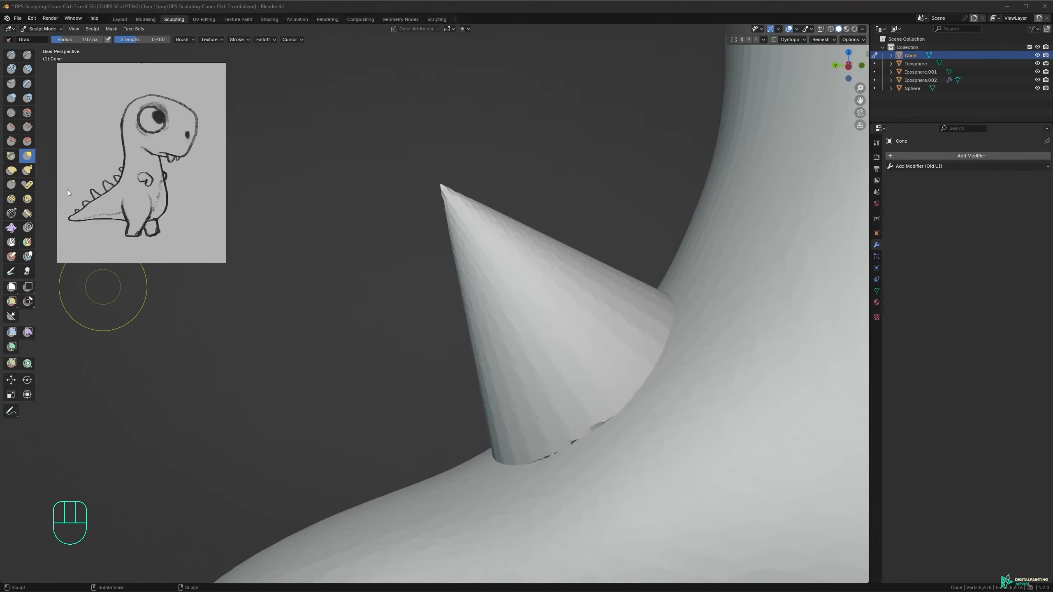
- Try cutting off the cone's tip with Box Trim and remeshing the result, undoing the remesh
click(28, 305)
drag(419, 158, 489, 243)
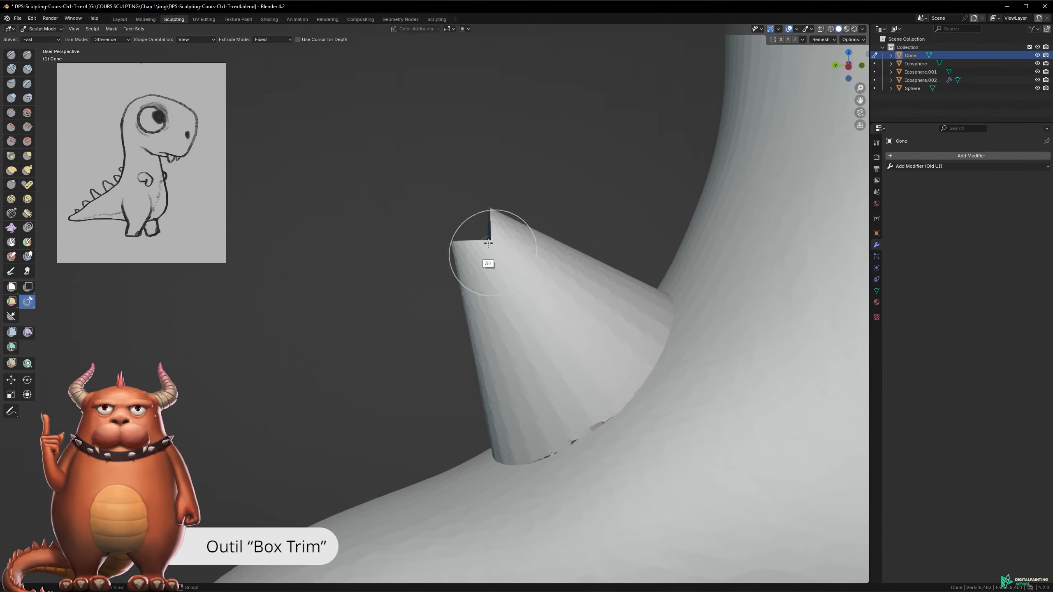
alt+middle_drag(495, 257, 474, 246)
key(ctrl+r)
key(ctrl+z)
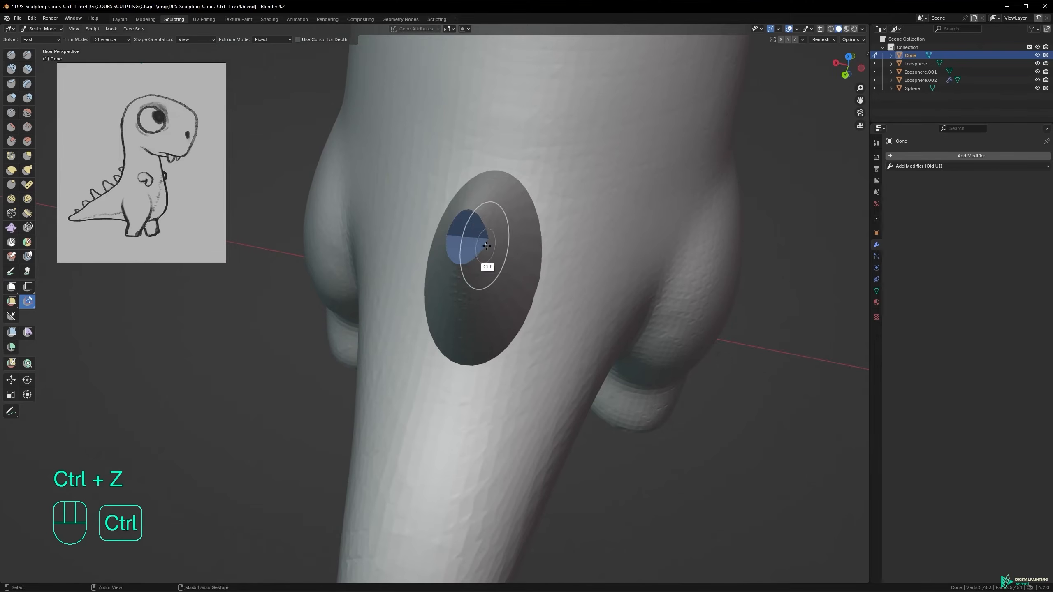
- Inspect the trimmed cone's wireframe around the cut in Edit Mode and return to Sculpt Mode
key(Tab)
key(Tab)
key(Tab)
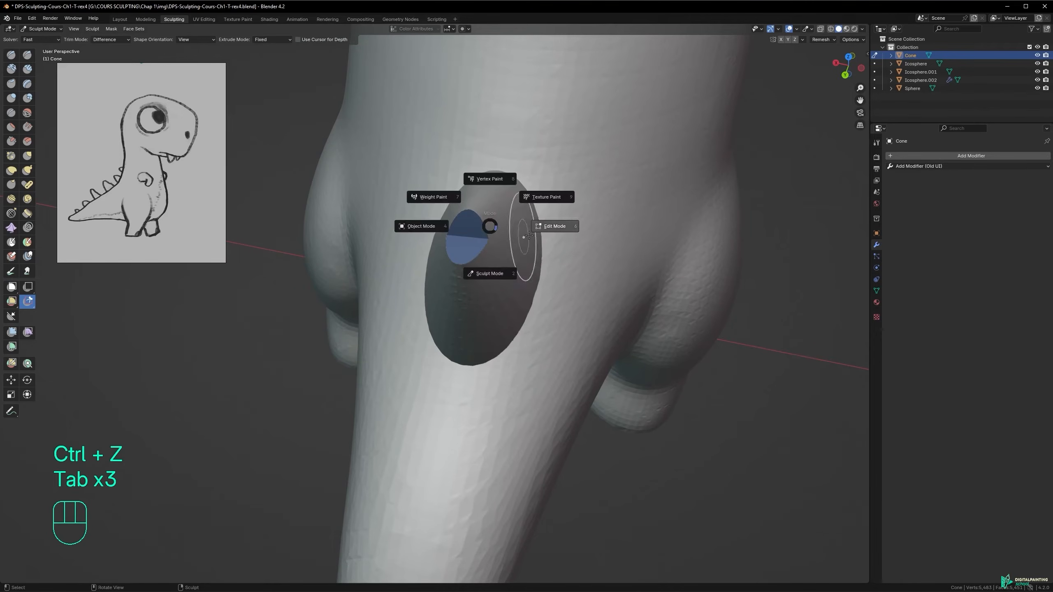
ctrl+alt+middle_drag(520, 232, 449, 133)
alt+middle_drag(554, 203, 435, 235)
key(Tab)
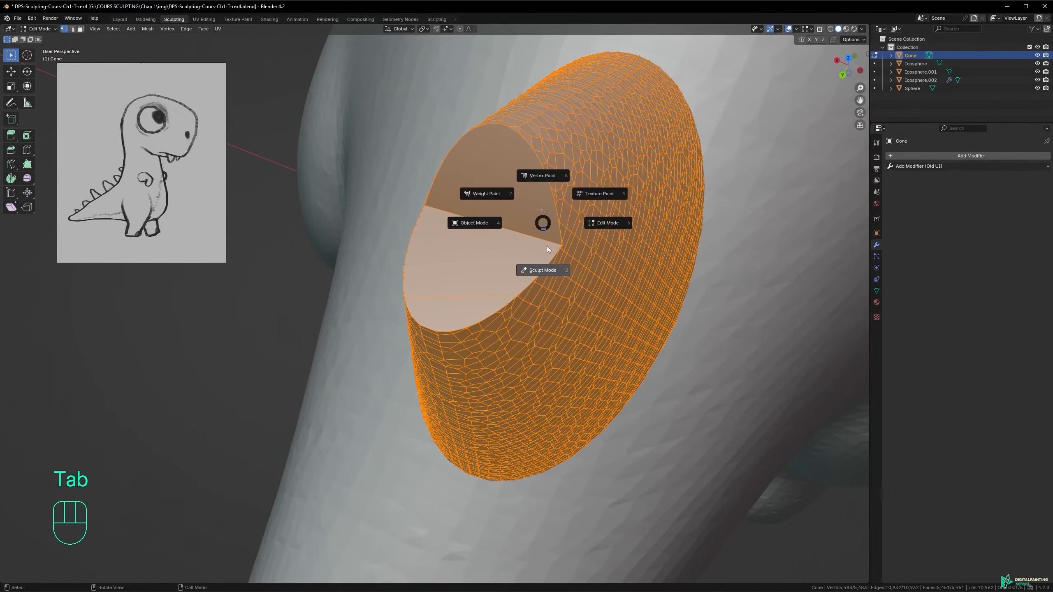
click(545, 242)
- Try a small Box Trim notch and smoothing strokes with the Blob brush on the cut edge, undoing both
drag(529, 150, 540, 168)
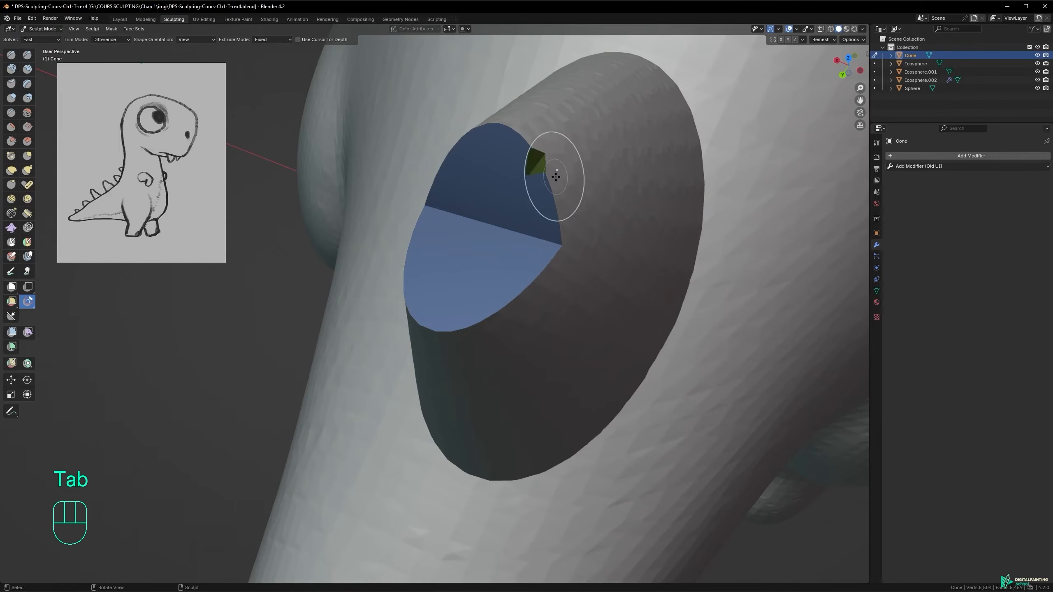
key(ctrl+z)
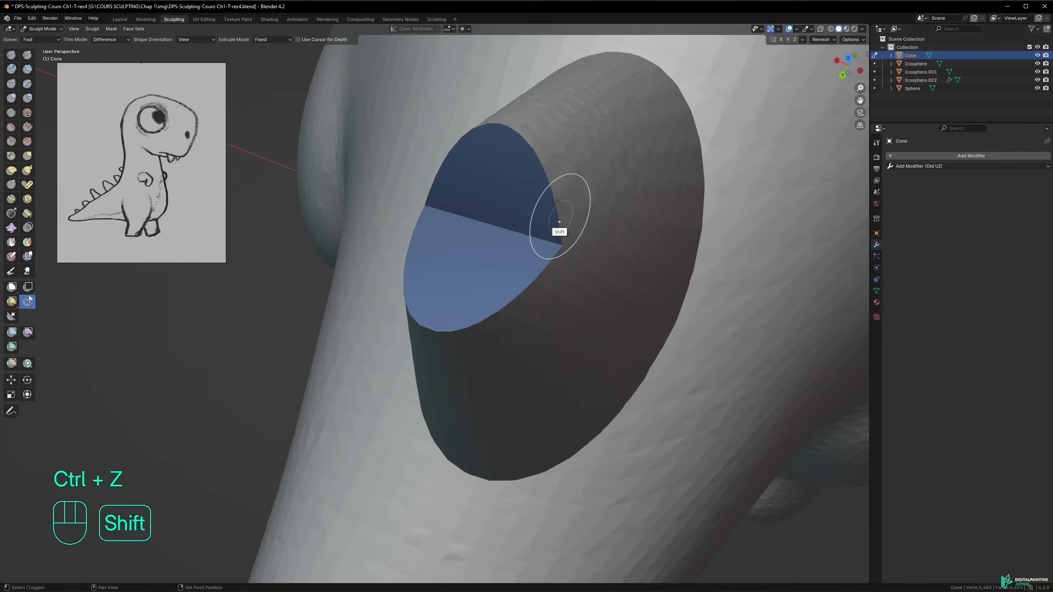
key(space)
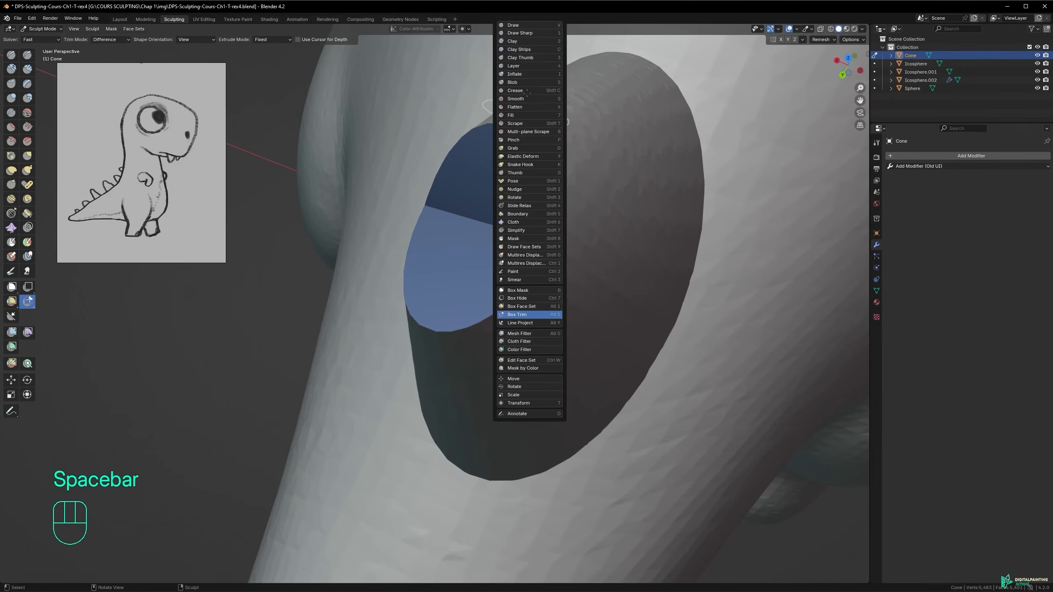
click(531, 82)
shift+drag(537, 174, 524, 141)
mouse_move(560, 189)
alt+middle_down()
mouse_move(545, 183)
mouse_move(551, 157)
alt+middle_up()
shift+drag(550, 157, 423, 225)
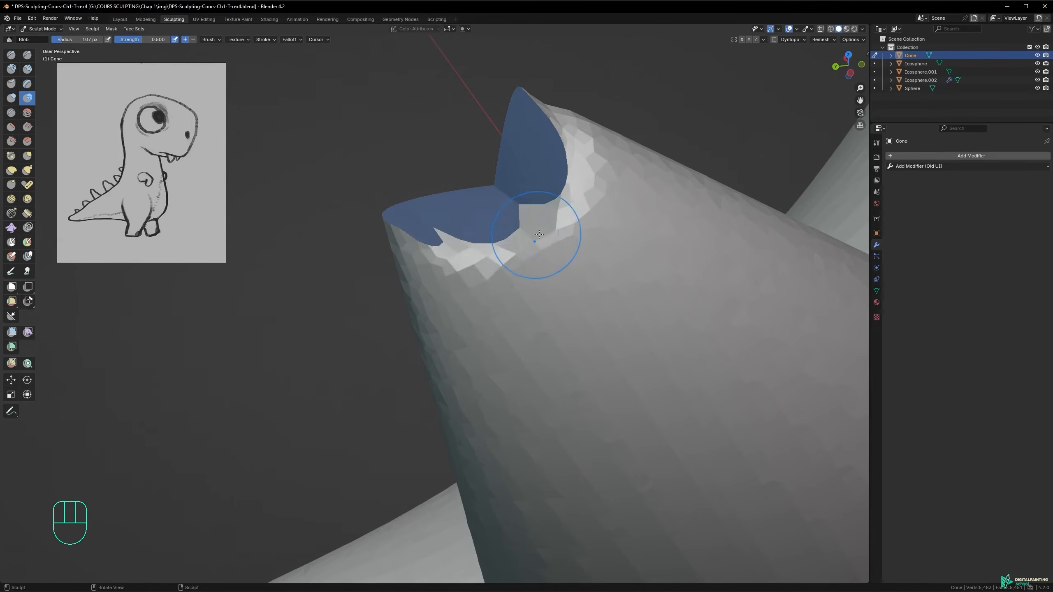
key(ctrl+z)
key(ctrl+z)
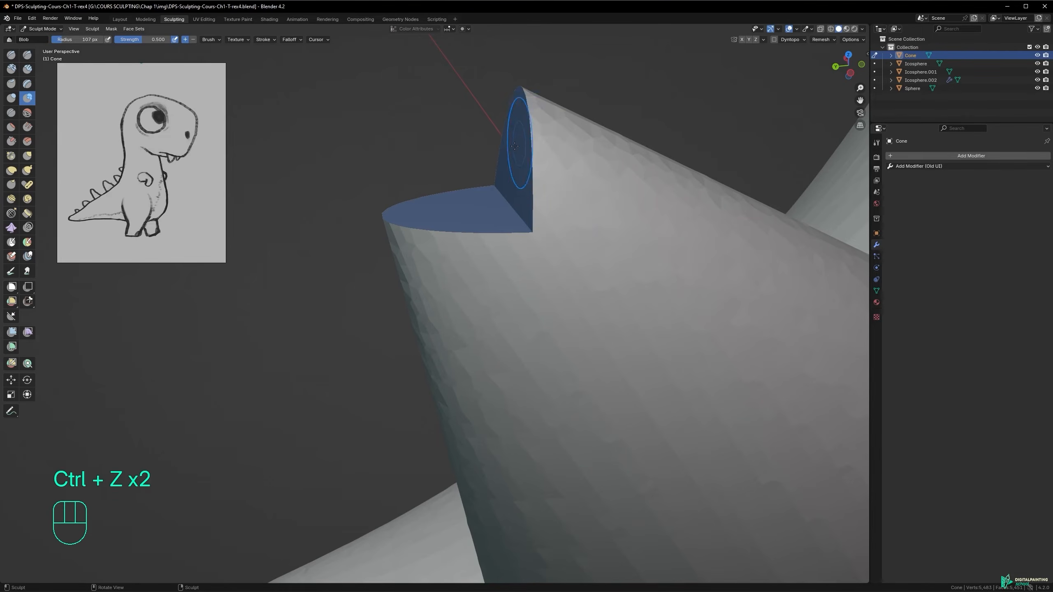
- Try remeshing the trimmed cone and smoothing along its cut edge
alt+middle_drag(515, 207, 556, 224)
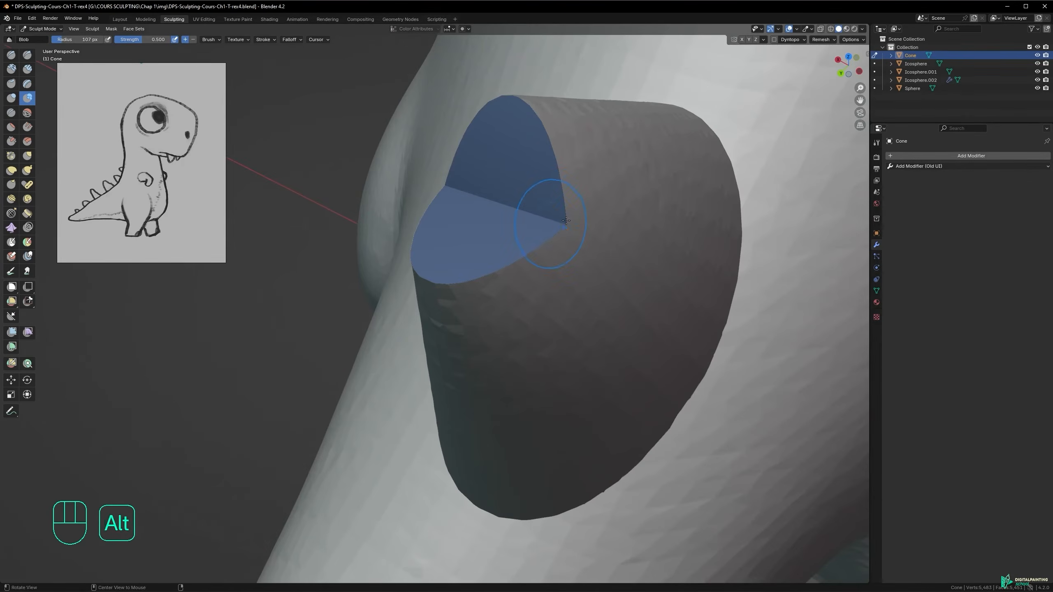
key(ctrl+r)
mouse_move(543, 155)
shift+mouse_down()
mouse_move(572, 235)
mouse_move(470, 269)
mouse_move(537, 207)
shift+mouse_up()
alt+middle_drag(536, 207, 465, 196)
- Undo the trimming and smoothing to restore the full remeshed cone
key(ctrl+z)
key(ctrl+z)
key(ctrl+z)
key(ctrl+z)
key(ctrl+z)
key(ctrl+z)
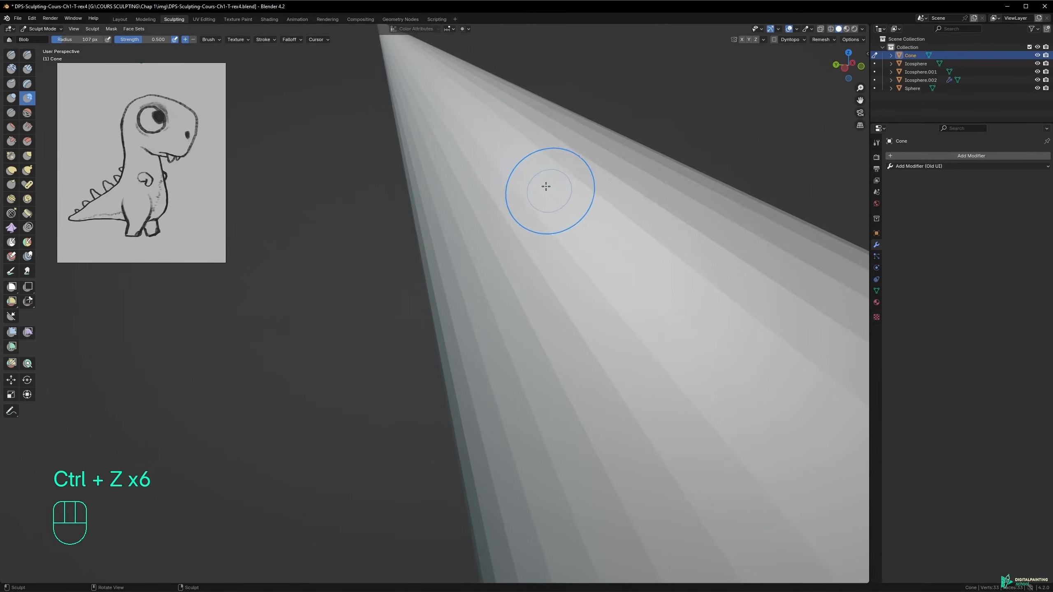
key(ctrl+shift+z)
ctrl+alt+middle_drag(515, 179, 526, 336)
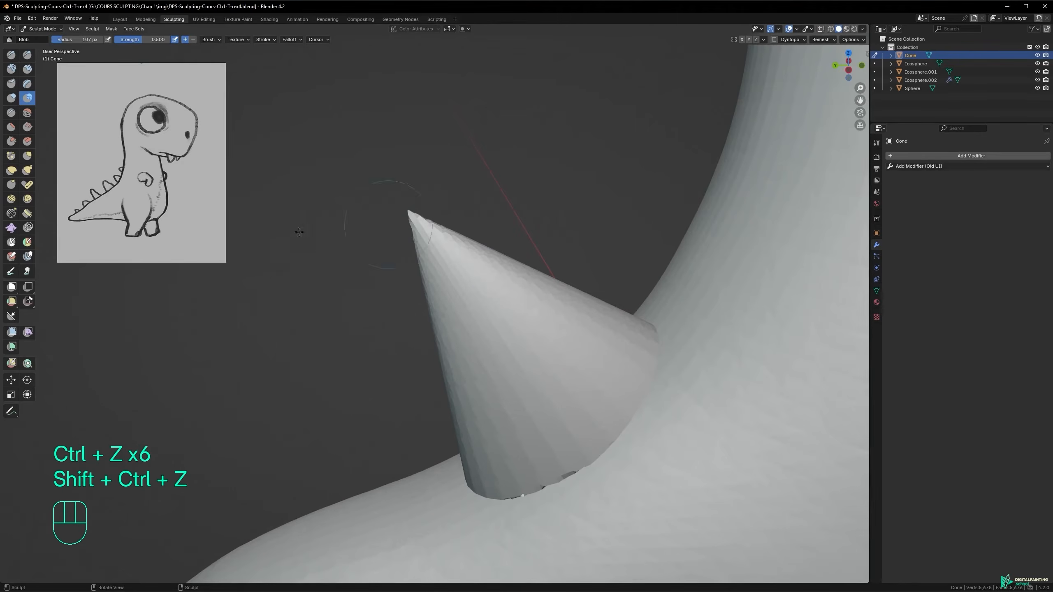
- Cut off the cone's pointed tip with a Polyline Trim outline in the left view and remesh the cone
click(28, 302)
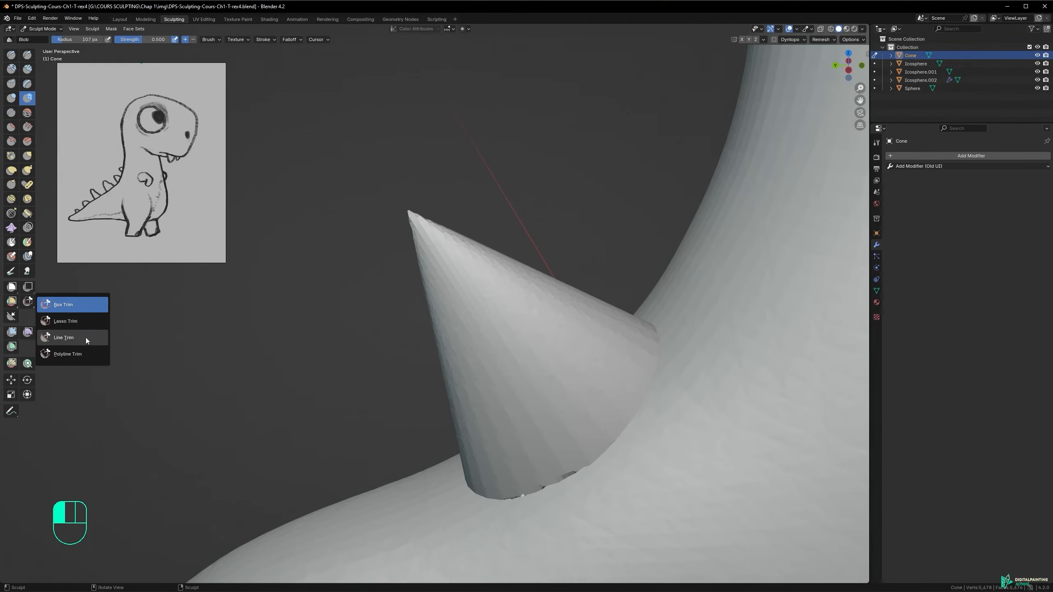
click(53, 355)
mouse_move(423, 241)
alt+middle_down()
mouse_move(446, 265)
mouse_move(459, 262)
alt+middle_up()
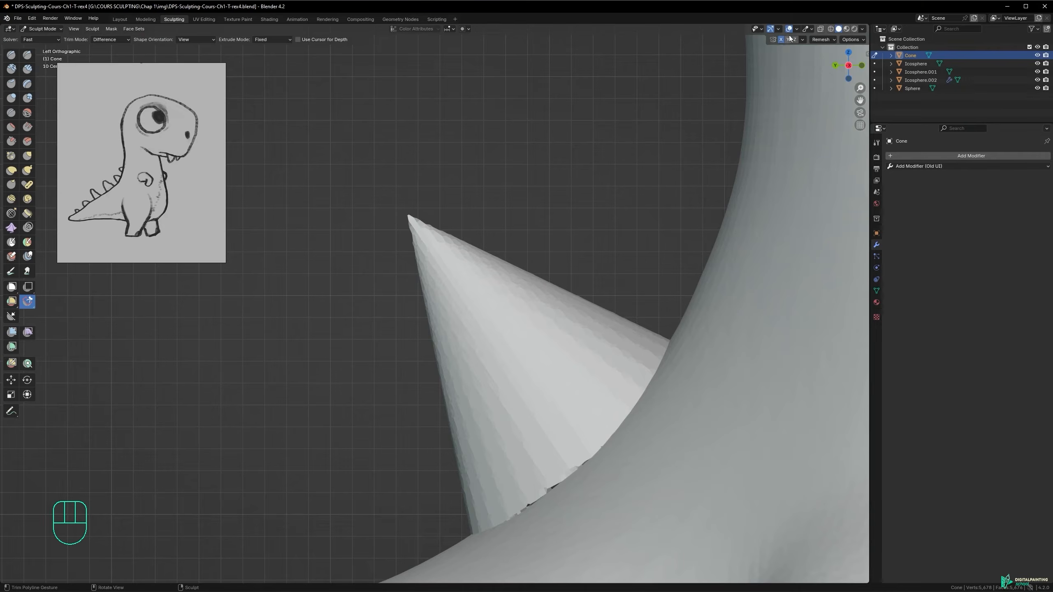
click(386, 296)
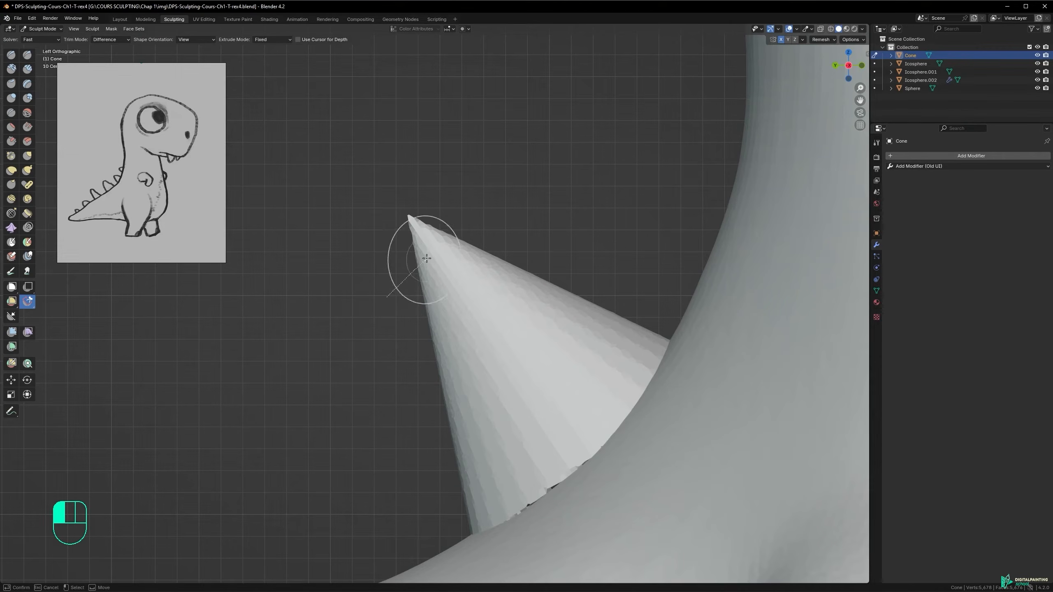
click(474, 194)
click(375, 131)
click(338, 191)
click(386, 297)
middle_drag(421, 349, 505, 306)
key(ctrl+r)
alt+middle_drag(429, 260, 386, 250)
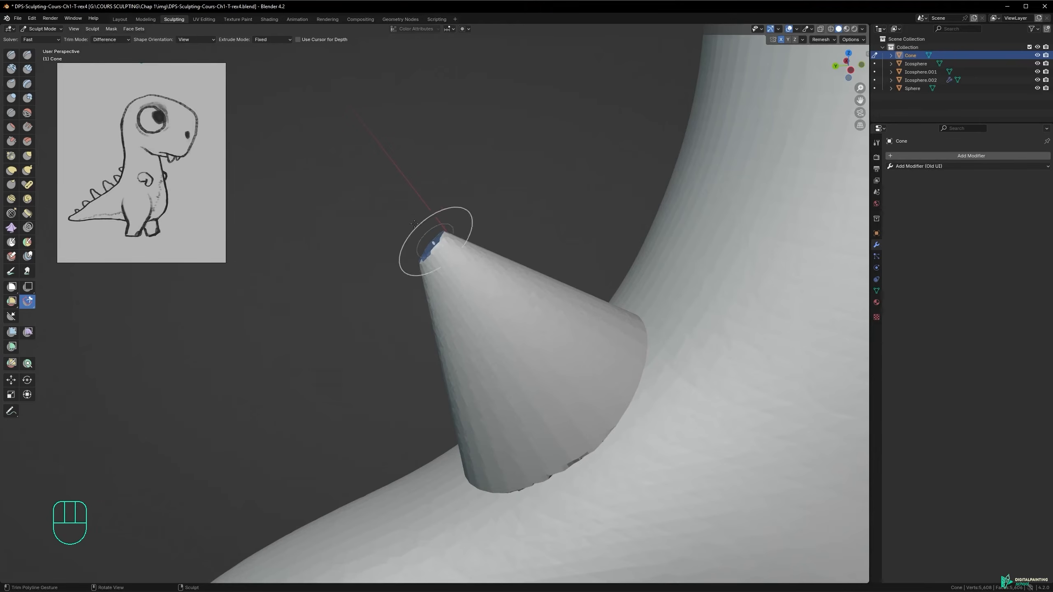
- Smooth the cone's cut tip into a blunt rounded point and move the reference sketch further down in the viewport
click(27, 85)
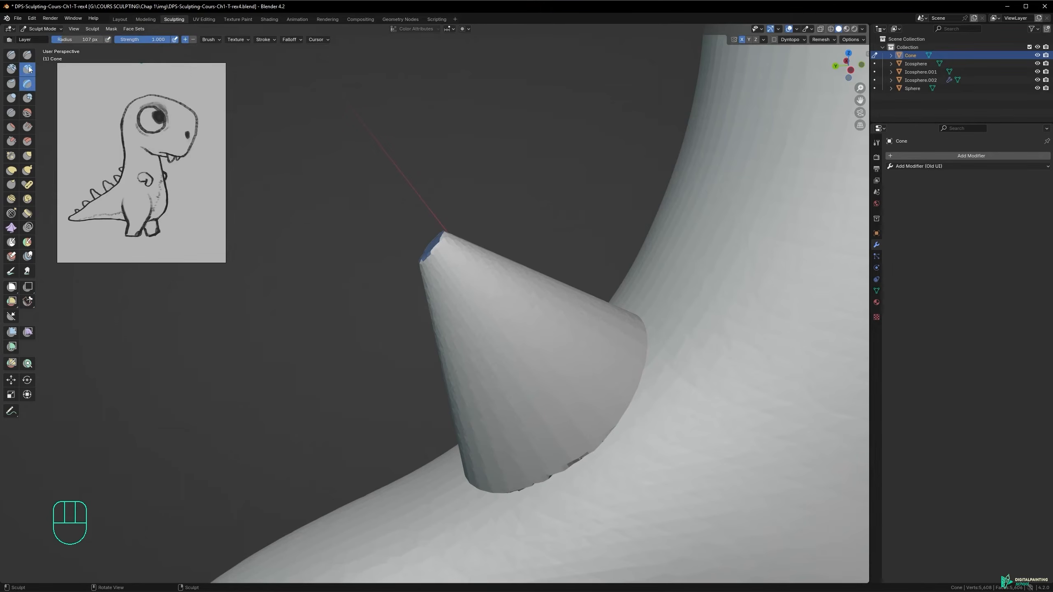
alt+middle_drag(448, 250, 465, 265)
shift+drag(428, 261, 427, 260)
mouse_move(439, 273)
alt+middle_down()
mouse_move(369, 224)
mouse_move(465, 249)
mouse_move(505, 381)
alt+middle_up()
alt+middle_drag(475, 300, 488, 300)
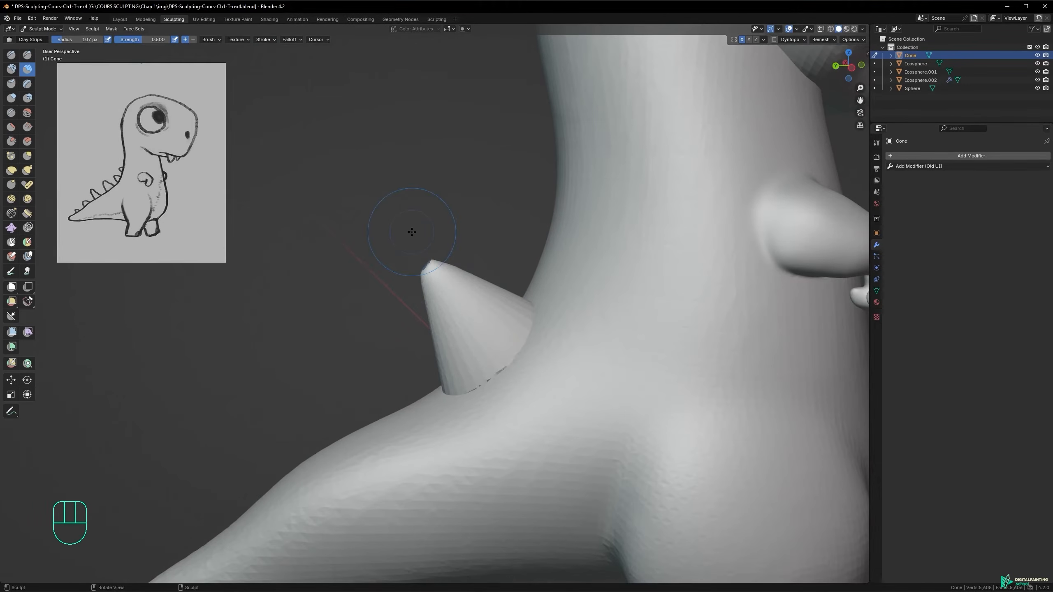
drag(122, 109, 110, 302)
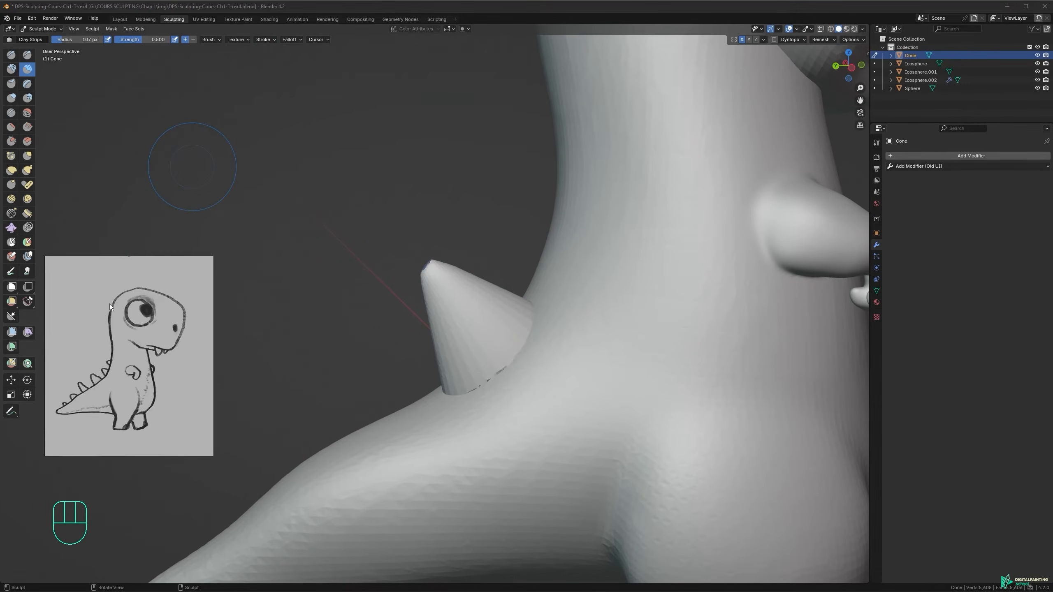
- Pull the cone's base into the dinosaur's back with the Grab brush at a 190 px radius
middle_drag(493, 317, 469, 303)
key(f)
click(533, 292)
alt+middle_drag(517, 339, 513, 335)
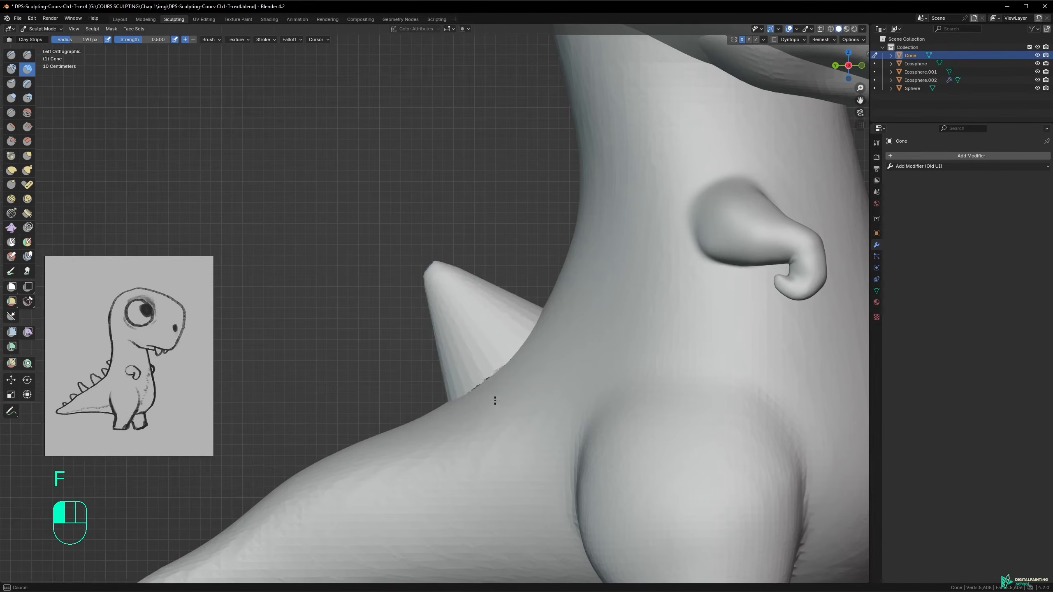
key(g)
drag(485, 375, 494, 392)
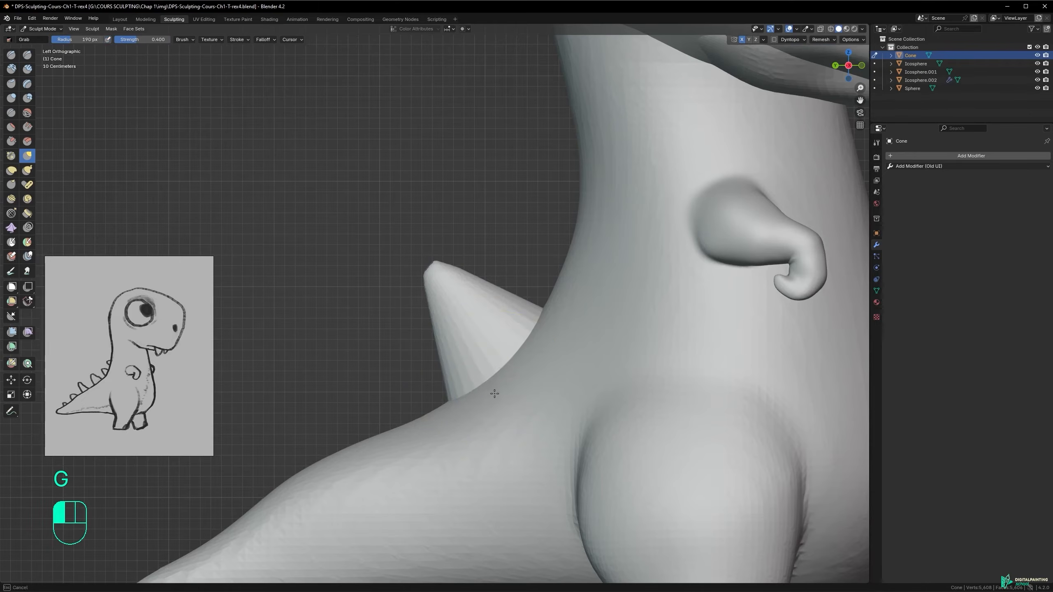
drag(523, 350, 534, 336)
- Reshape the cone's side and tip with progressively smaller Grab strokes, ending at an 89 px brush radius
key(f)
click(485, 325)
key(f)
click(441, 290)
drag(445, 338, 440, 334)
key(f)
click(420, 272)
drag(431, 276, 424, 273)
- Merge the coloured patch on the cone's tip into one face set using Face Set from Visible
alt+middle_drag(442, 299, 534, 304)
ctrl+alt+middle_drag(438, 277, 467, 162)
mouse_move(458, 272)
alt+shift+middle_down()
mouse_move(477, 328)
mouse_move(503, 279)
mouse_move(444, 280)
alt+shift+middle_up()
ctrl+alt+middle_drag(453, 272, 466, 239)
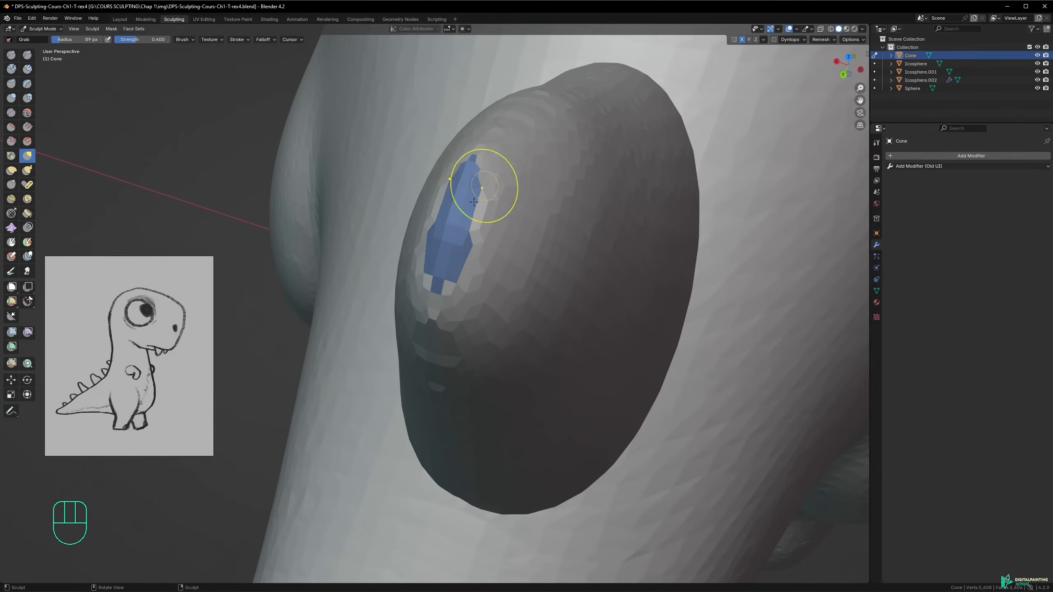
click(135, 29)
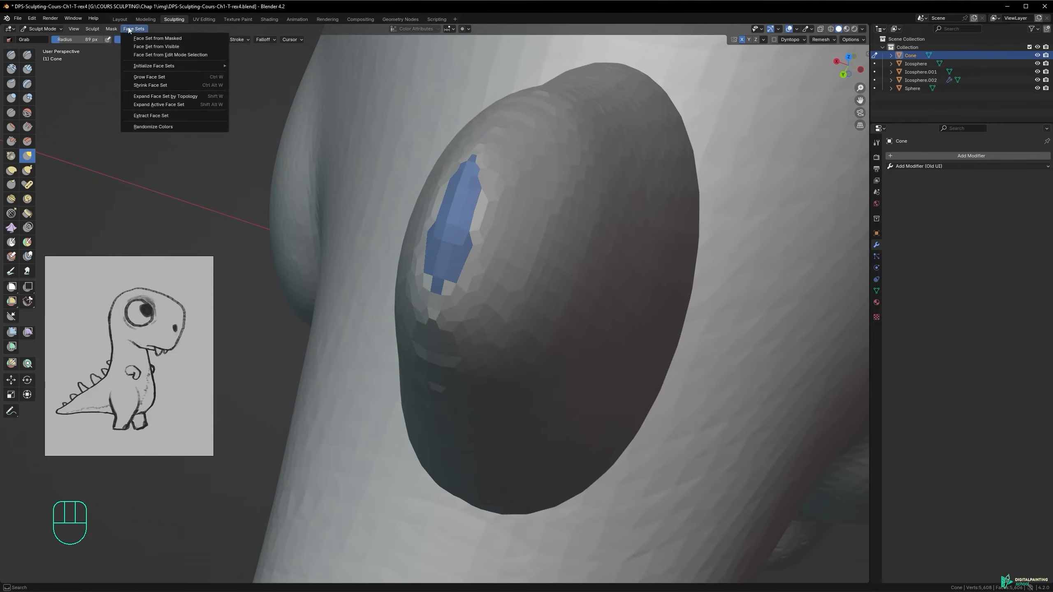
click(196, 47)
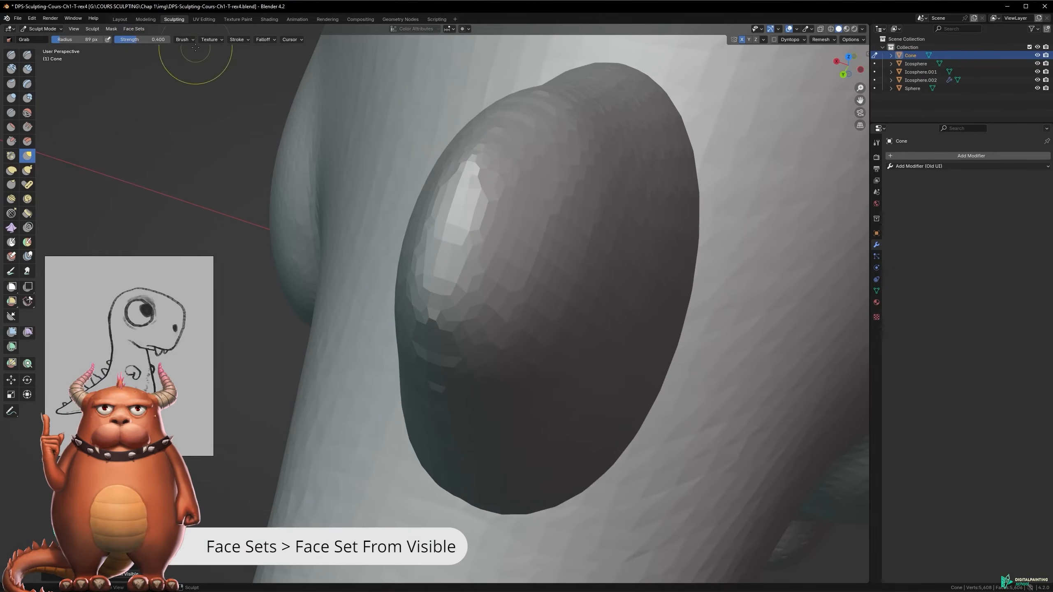
- Examine the rounded spike's shape against the dinosaur's back and tail from several angles
middle_drag(546, 259, 498, 270)
middle_drag(502, 317, 489, 302)
mouse_move(527, 336)
ctrl+alt+middle_down()
mouse_move(515, 401)
mouse_move(493, 356)
mouse_move(582, 344)
mouse_move(543, 379)
mouse_move(554, 344)
ctrl+alt+middle_up()
key(f)
click(477, 311)
ctrl+alt+middle_drag(498, 330, 519, 401)
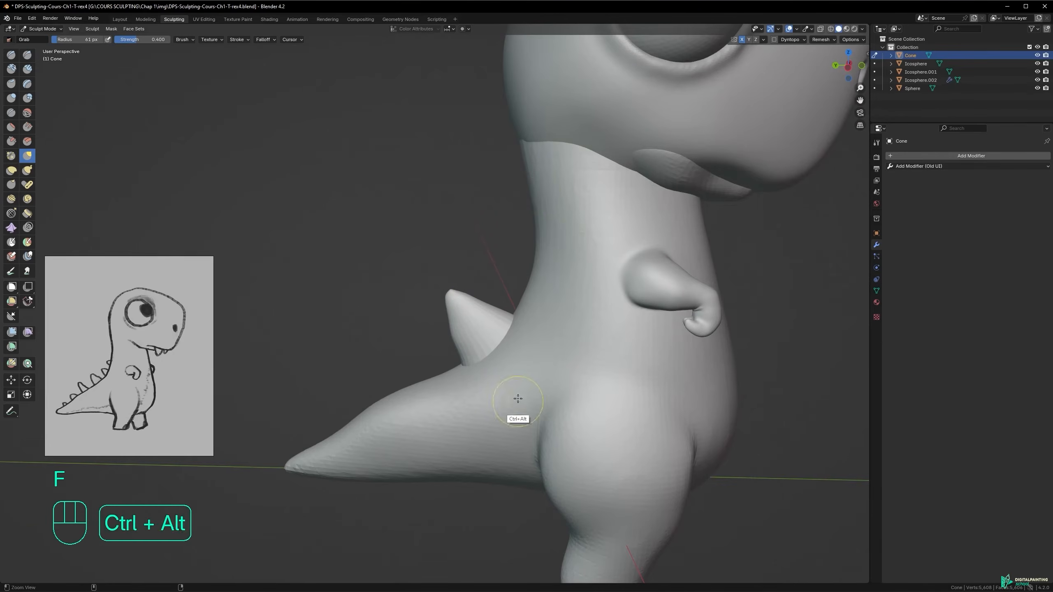
alt+shift+middle_drag(578, 209, 547, 265)
alt+middle_drag(437, 408, 458, 328)
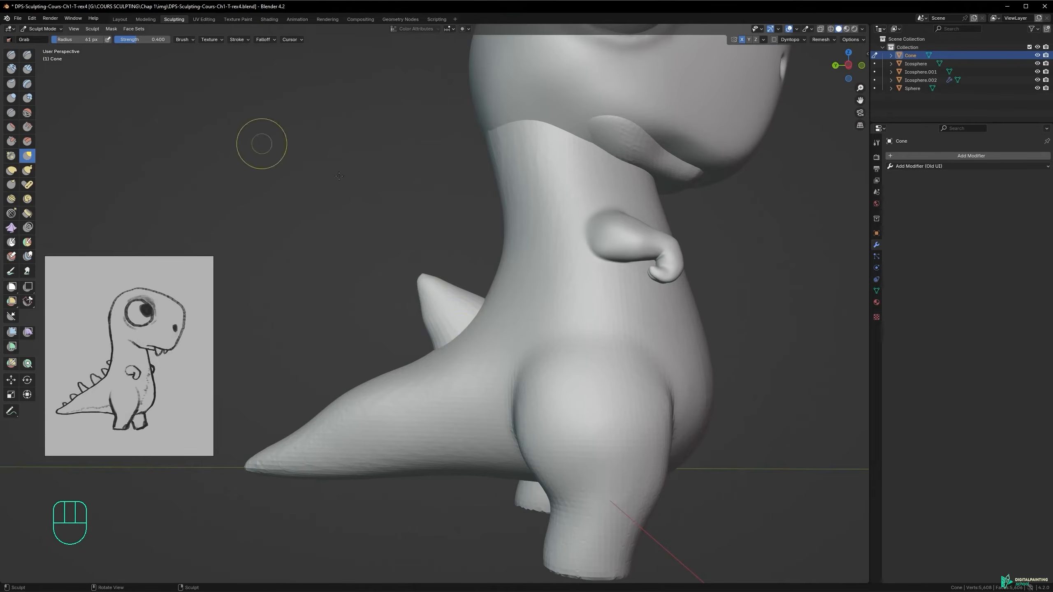
- Switch to Object Mode, check the spike's placement from behind, and return to the left orthographic view
key(ctrl+Tab)
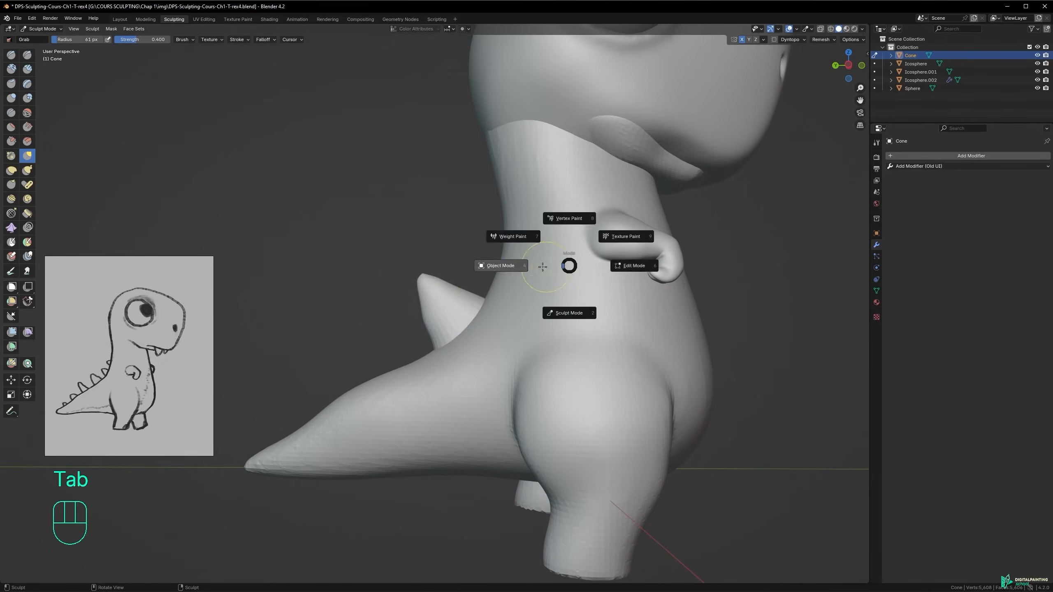
click(513, 266)
middle_drag(454, 314, 545, 304)
middle_drag(452, 219, 431, 192)
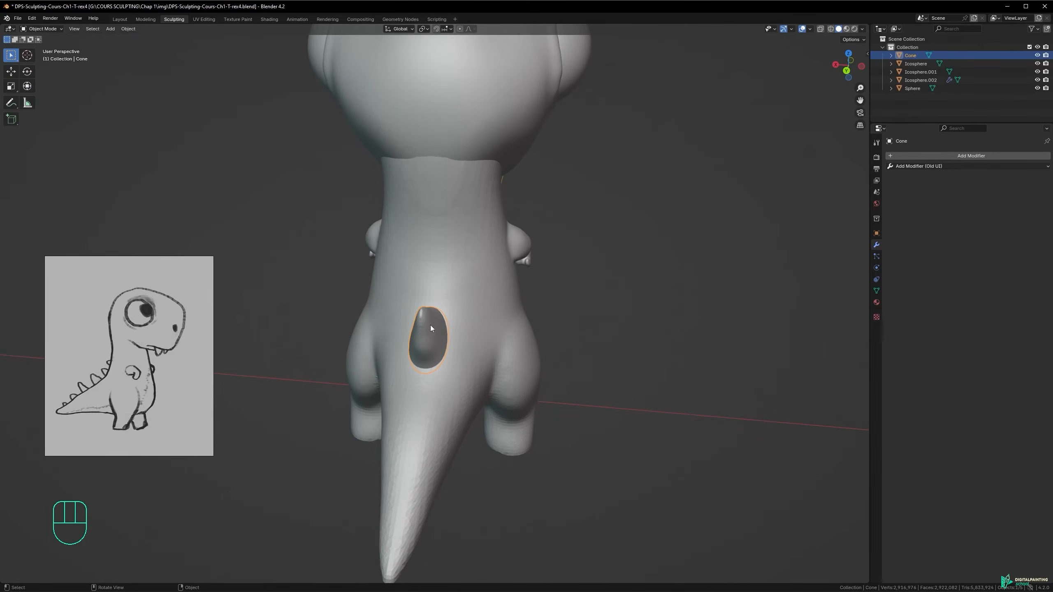
alt+middle_drag(431, 288, 392, 280)
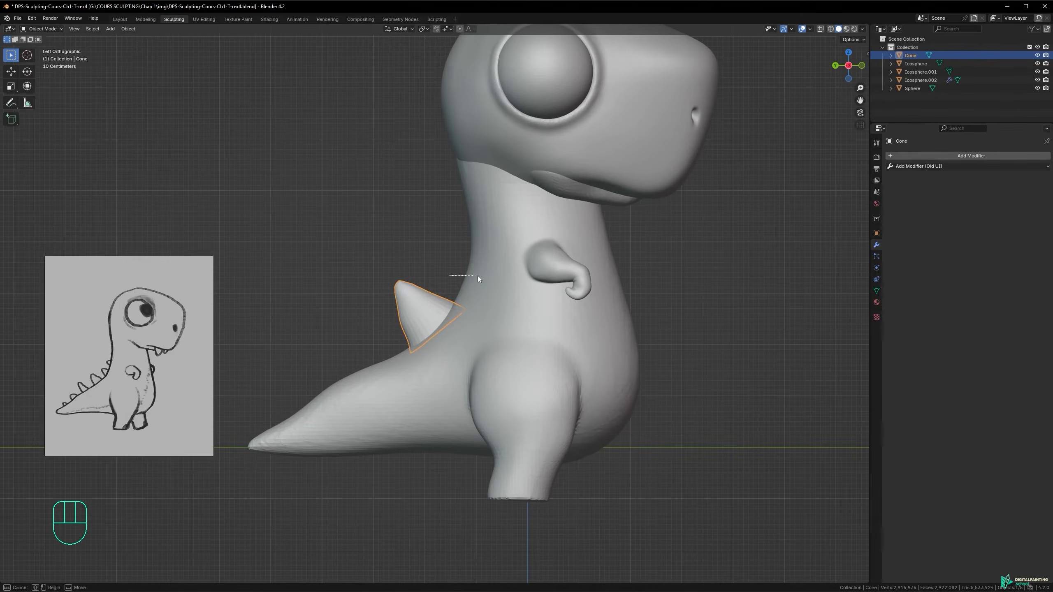
middle_drag(432, 248, 588, 164)
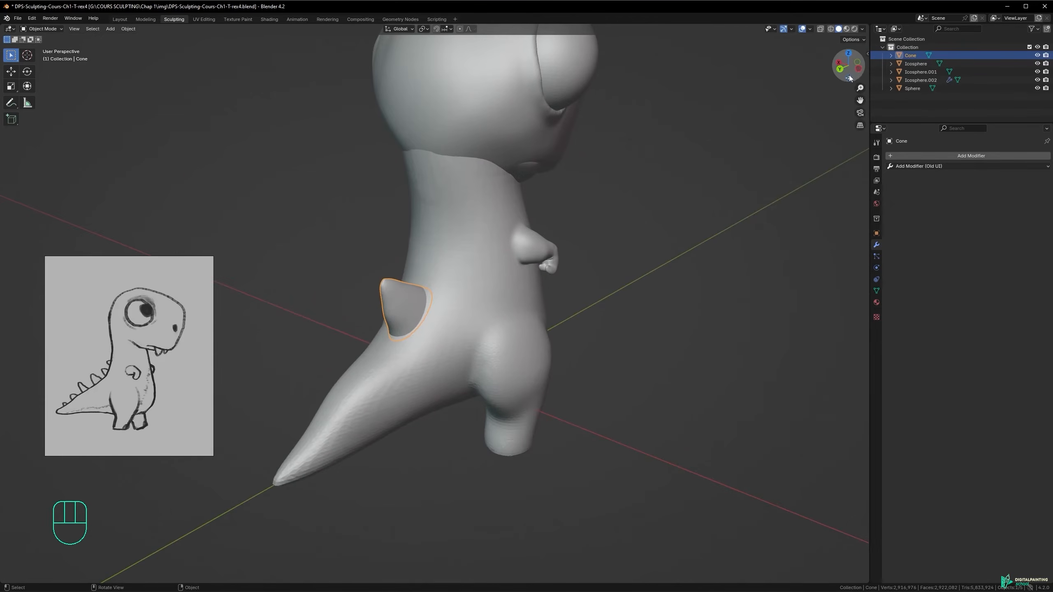
click(857, 68)
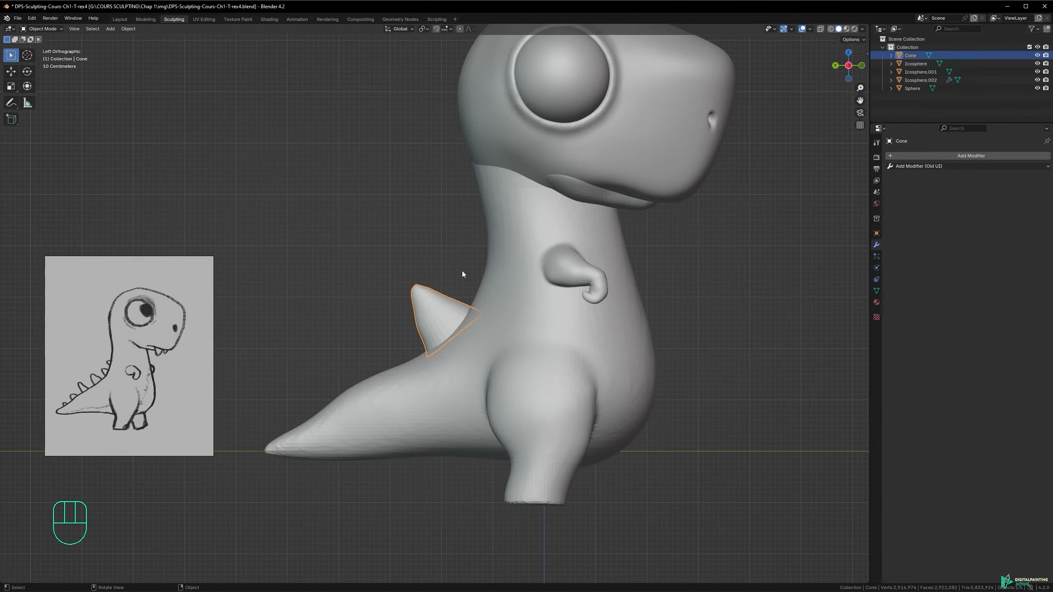
- Duplicate the spike further down the back, rotate the copy about 14.5°, and move it onto the surface
key(shift+d)
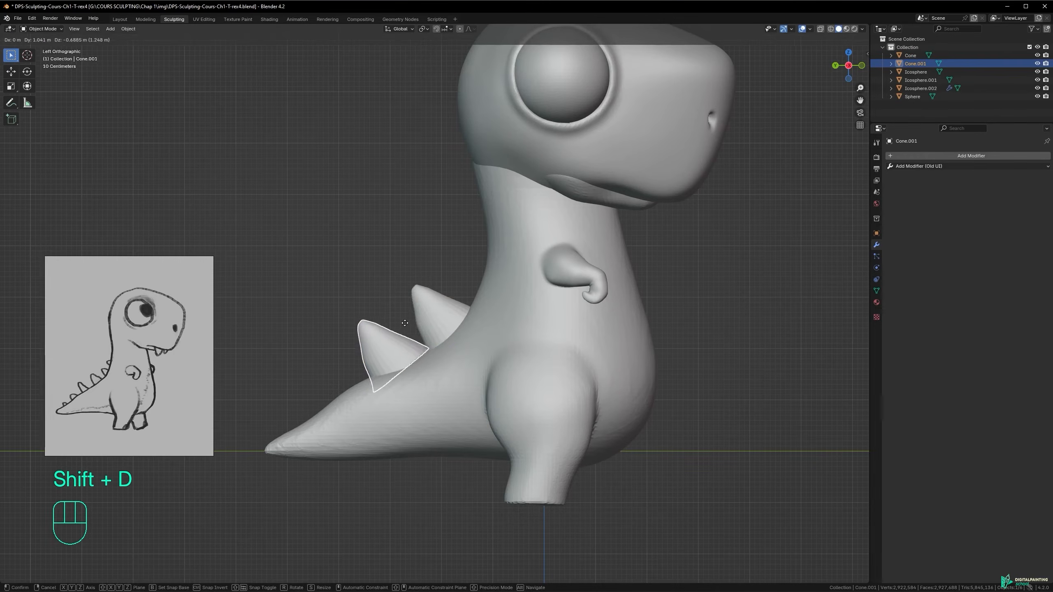
click(405, 331)
key(r)
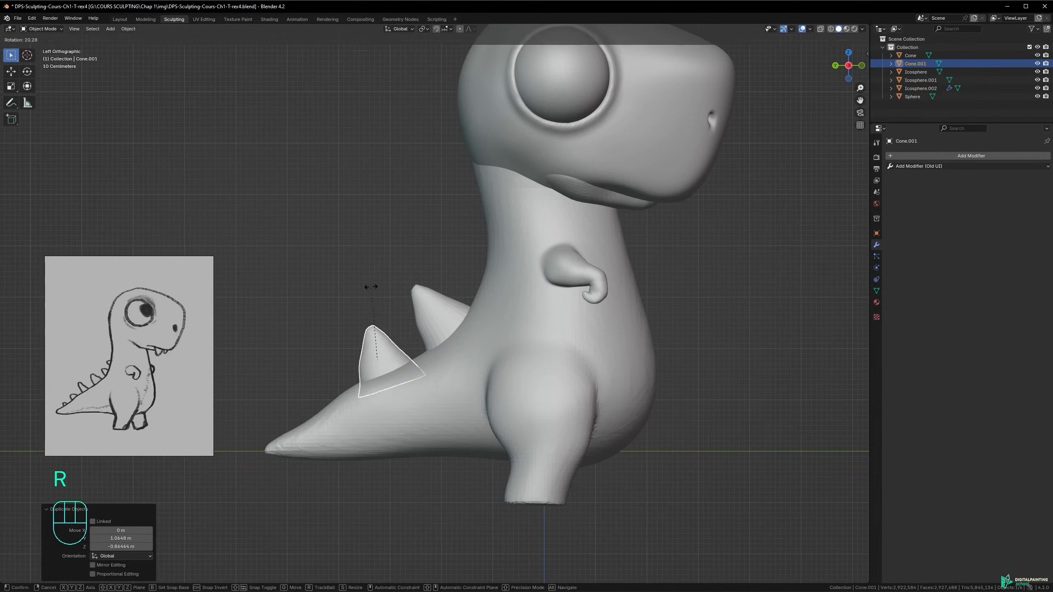
click(387, 298)
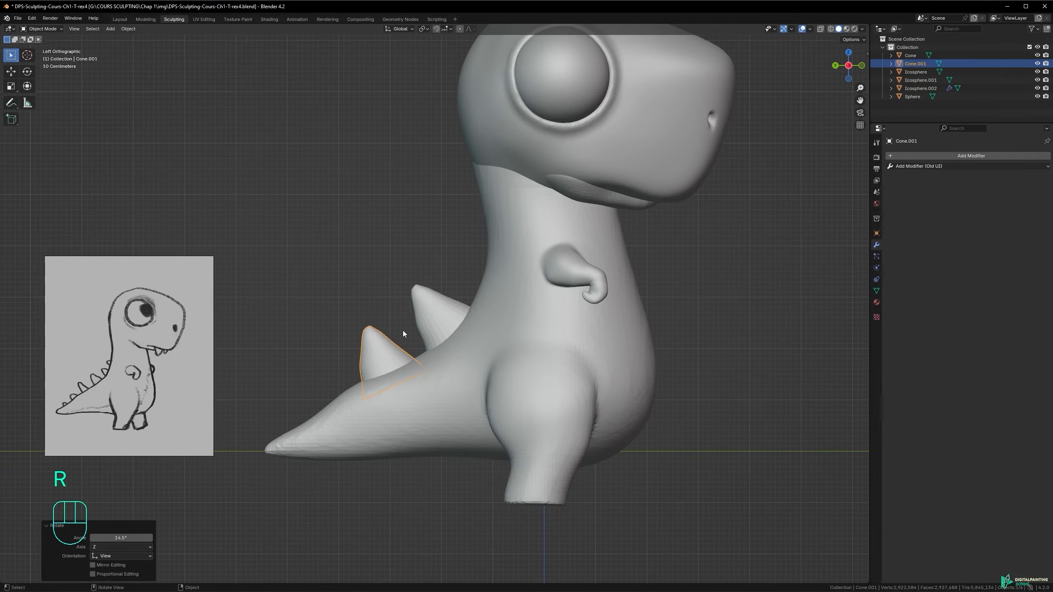
key(g)
click(411, 323)
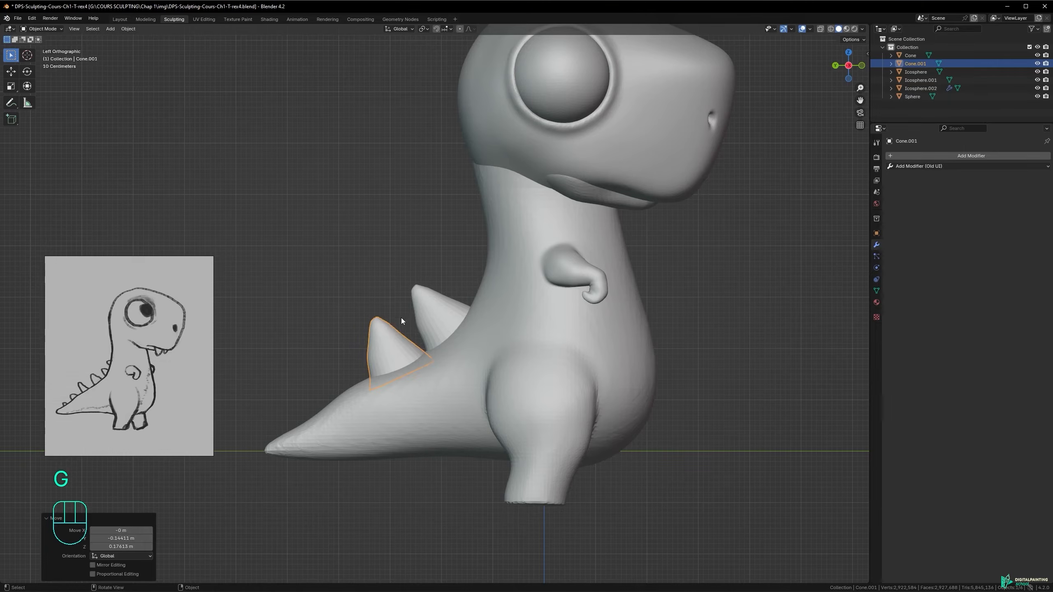
- Duplicate the second spike onto the tail and scale the copy down slightly
key(shift+d)
click(338, 374)
key(s)
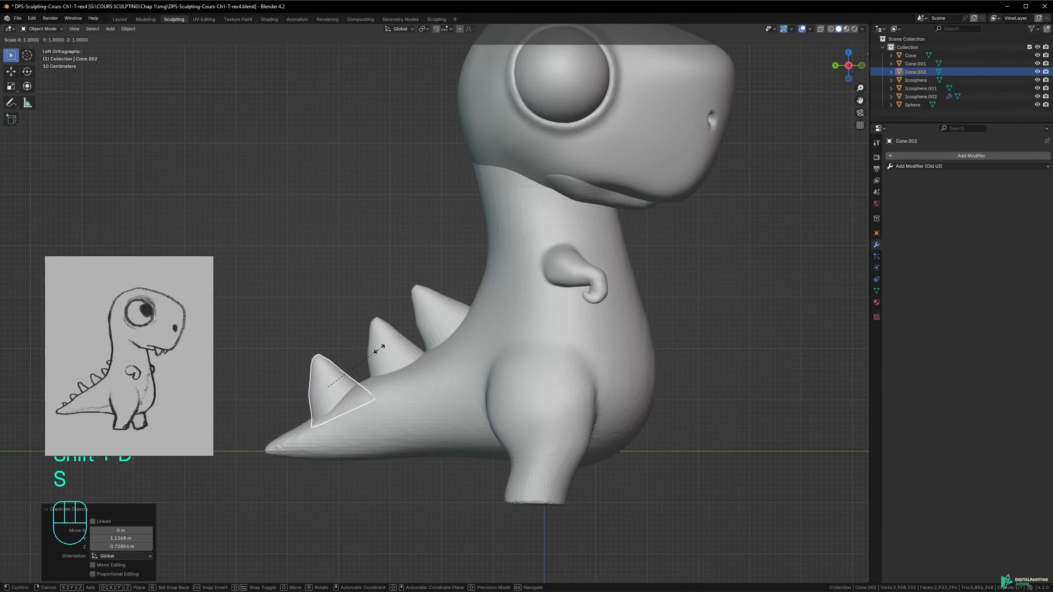
click(378, 349)
- Scale the second back spike down to about 0.85 of its size
click(382, 347)
key(s)
click(424, 311)
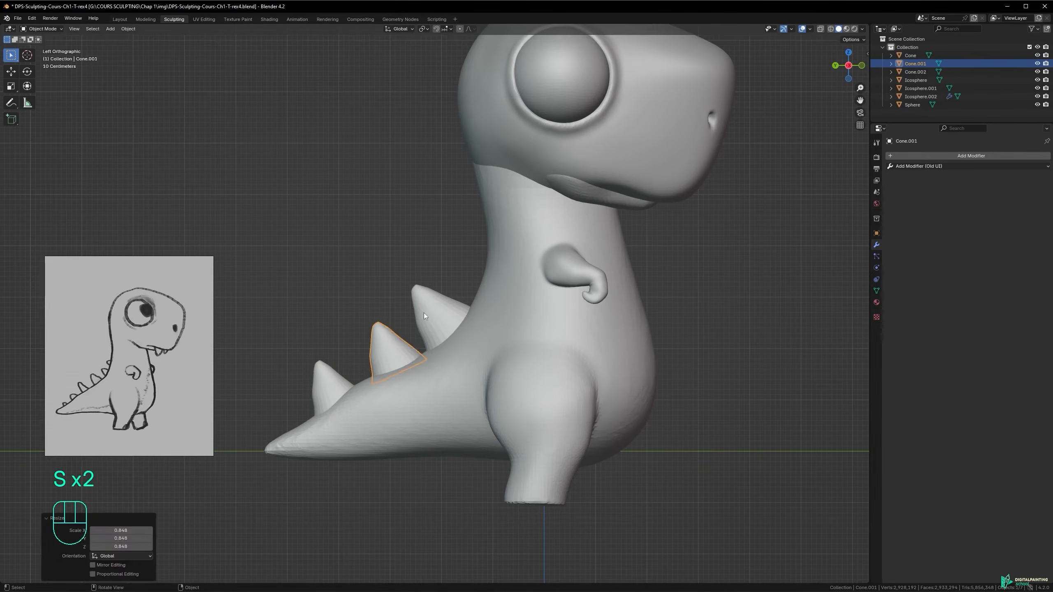
- Scale the third spike to about 0.65, move it closer to the second spike, and tilt it along the tail
click(330, 368)
key(s)
click(347, 359)
key(g)
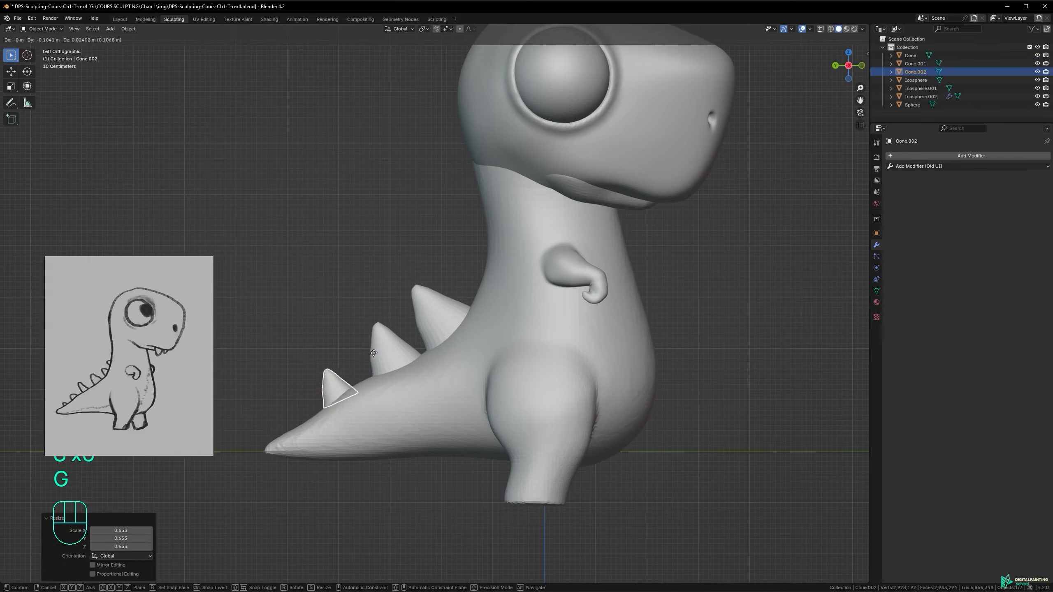
click(380, 338)
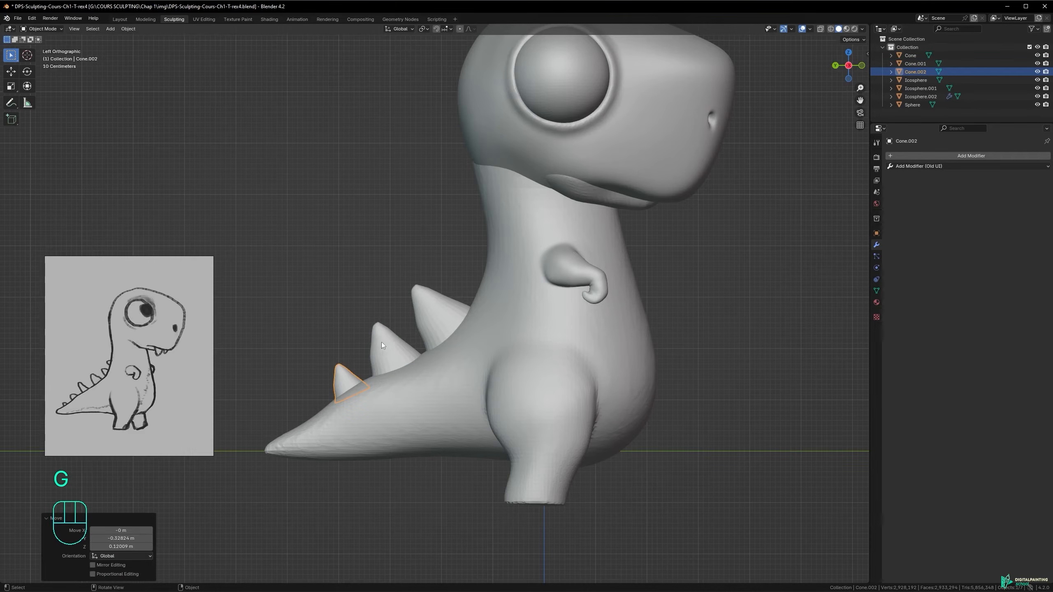
key(r)
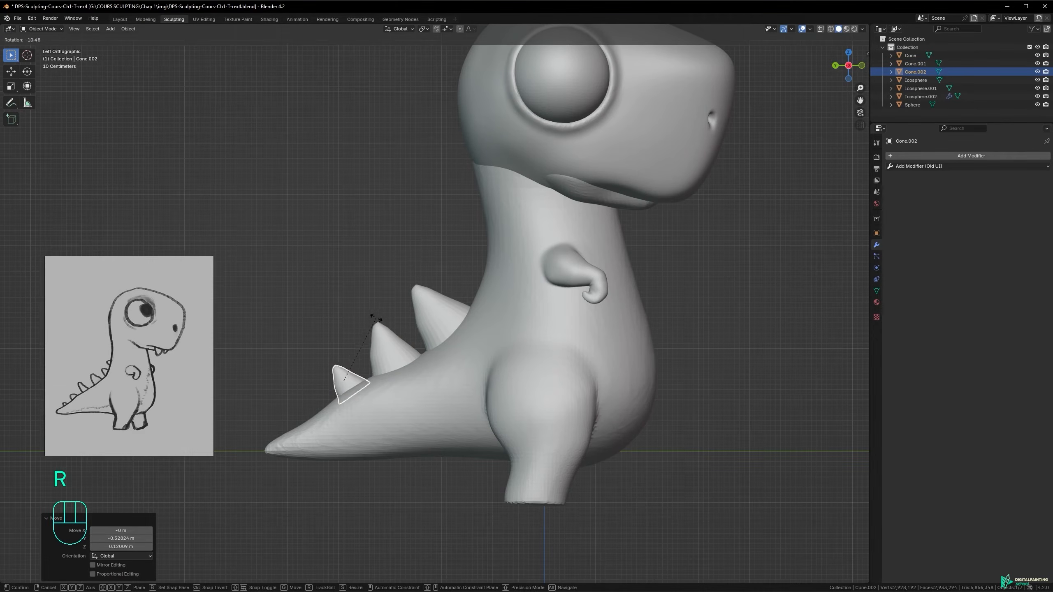
click(377, 319)
- Duplicate the third spike near the tail tip, rotate the copy about -20.6°, and sink it into the tail
key(shift+d)
click(352, 339)
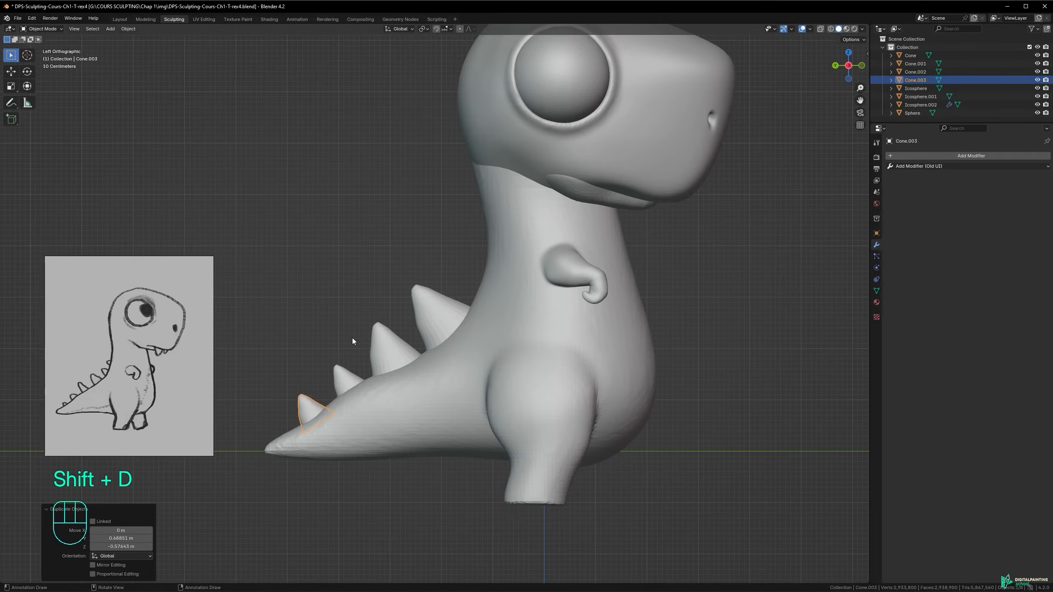
key(r)
click(316, 332)
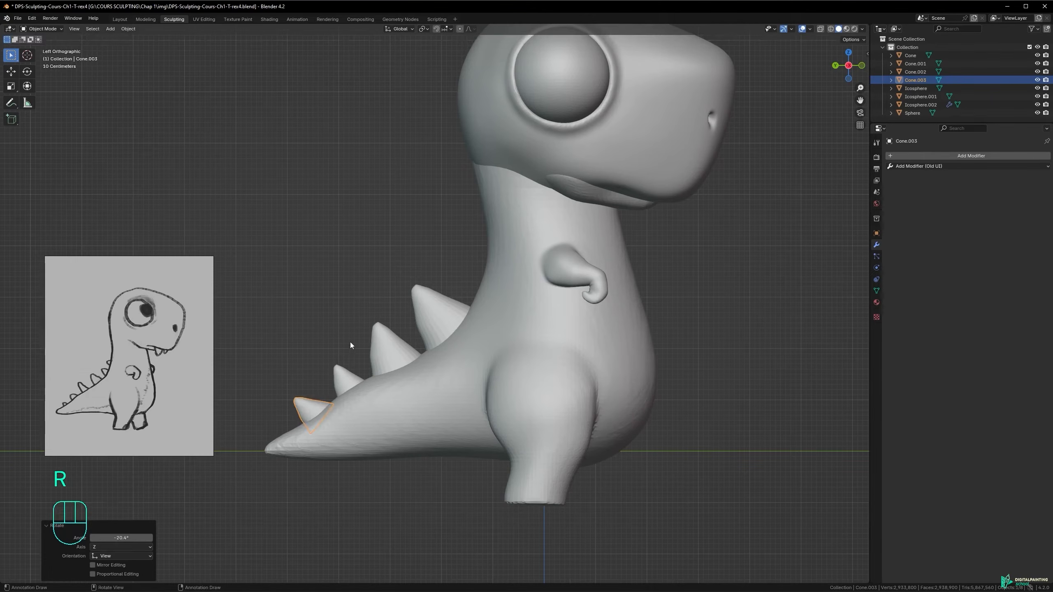
key(g)
click(355, 353)
key(g)
click(355, 355)
- Duplicate the second spike above the largest one at the base of the neck and rotate it about -31.1°
click(442, 311)
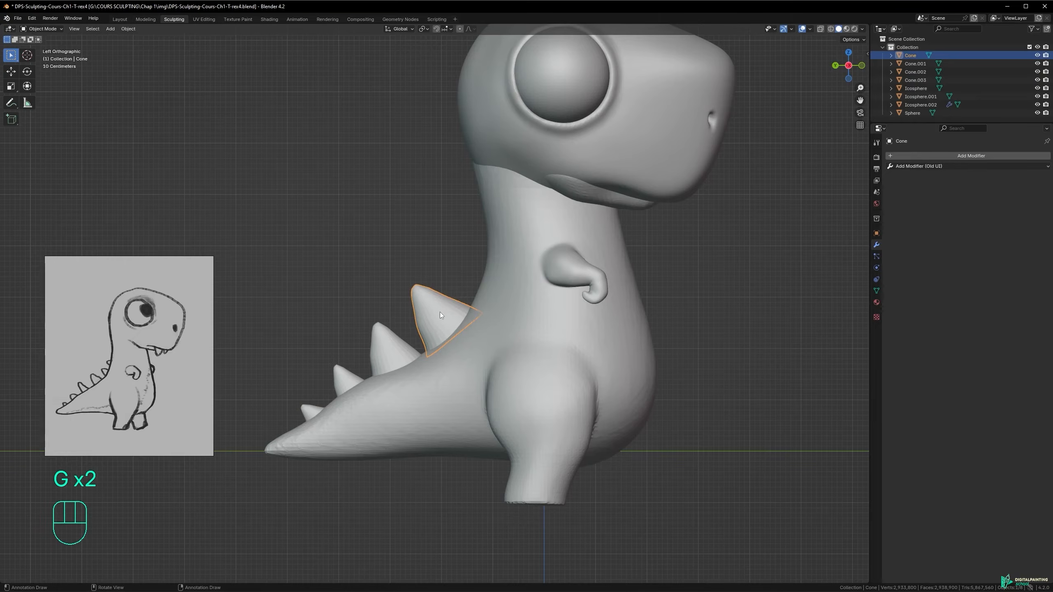
click(397, 335)
key(shift+d)
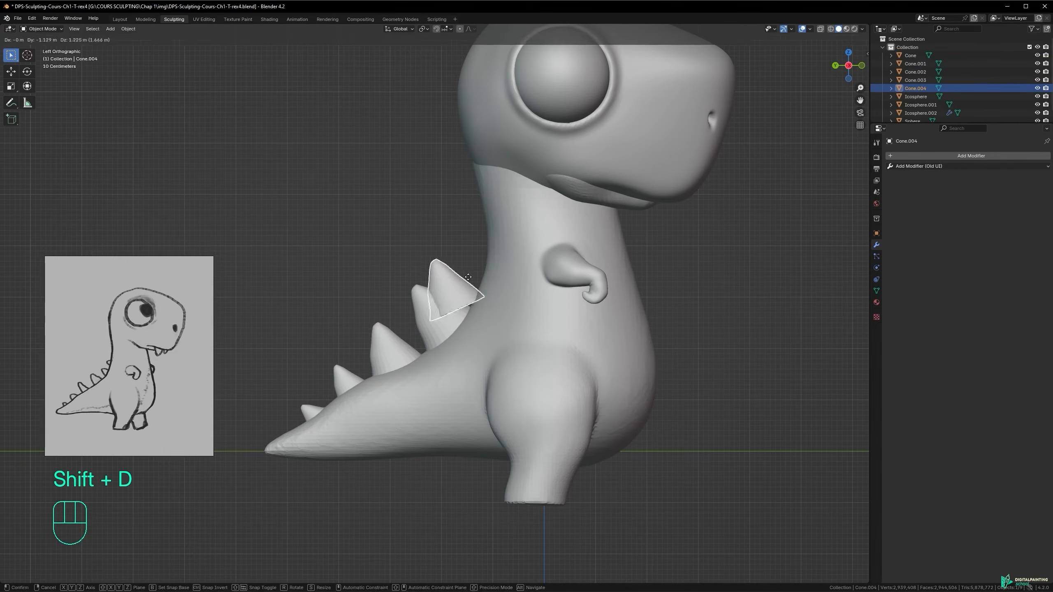
click(503, 258)
key(r)
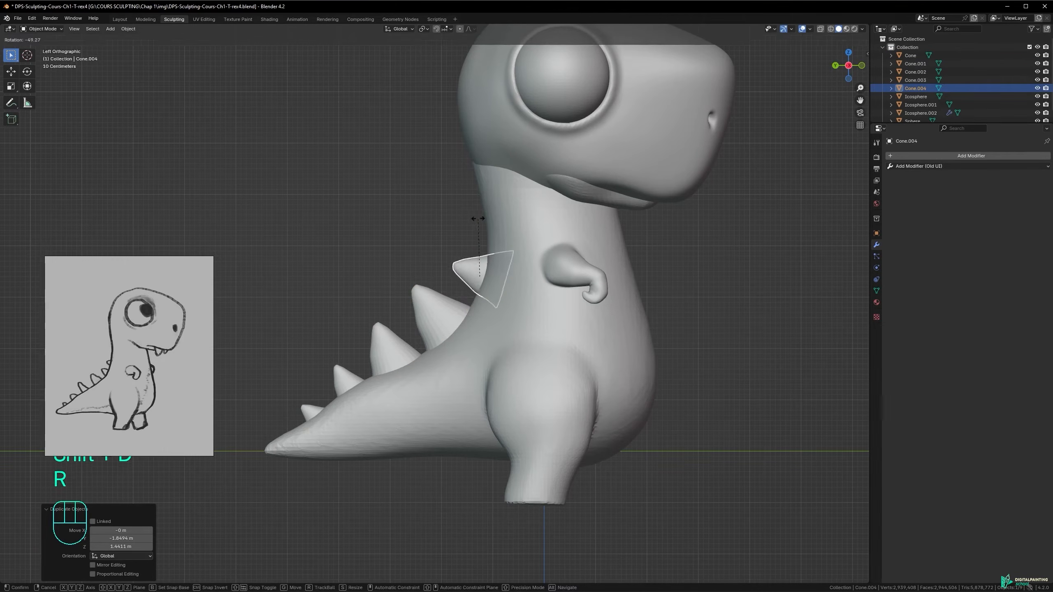
click(501, 233)
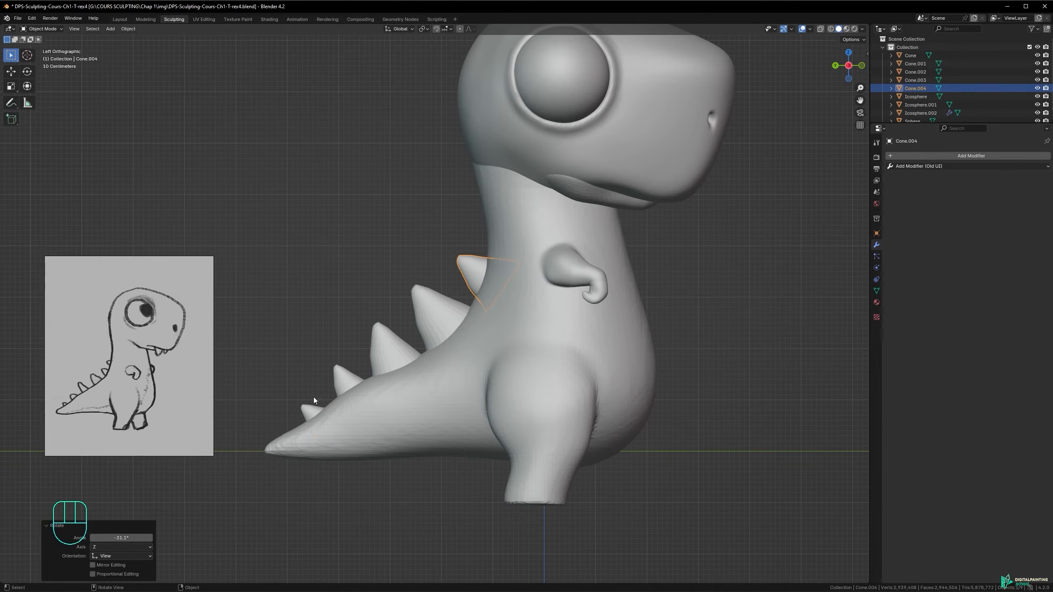
- Move the three tail spikes together down along the tail, away from the largest spike
click(319, 412)
shift+click(349, 376)
shift+click(392, 346)
key(g)
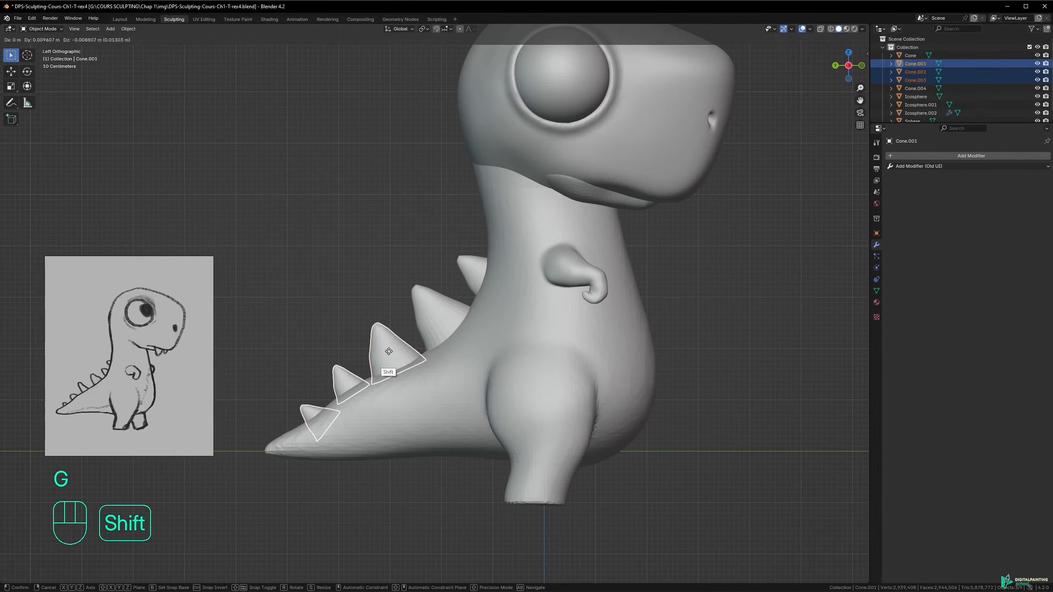
click(298, 404)
key(g)
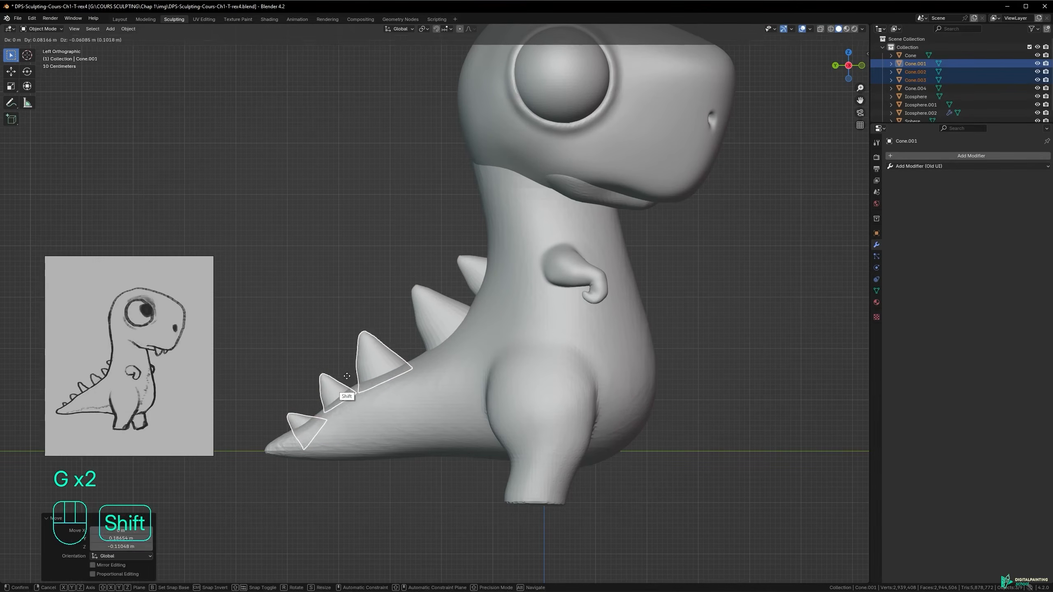
click(348, 376)
- Sink the smallest tail spike deeper into the tail and adjust its tilt
click(300, 422)
key(g)
click(309, 418)
key(r)
click(332, 392)
key(r)
- Lower the largest spike along the back, evening out its spacing with the two spikes behind it
click(448, 306)
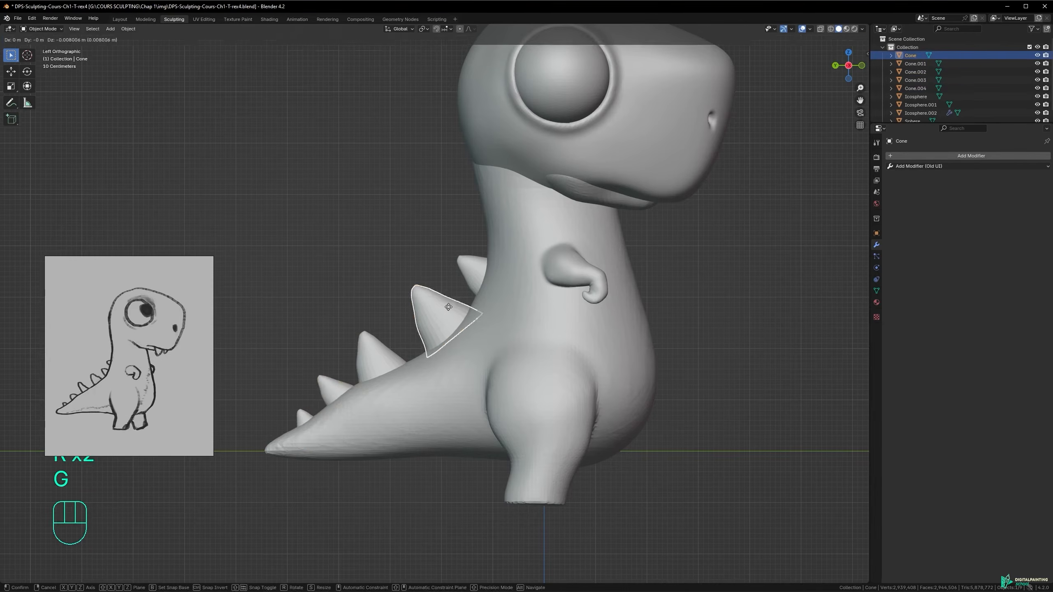
key(g)
shift+click(410, 354)
click(470, 270)
click(382, 351)
shift+click(339, 390)
key(g)
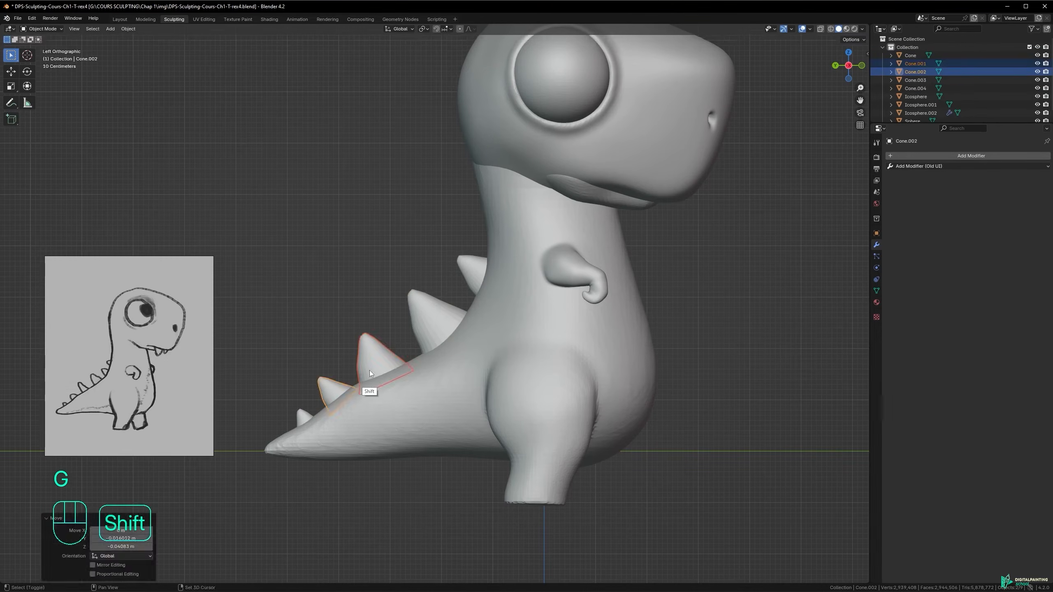
shift+click(370, 374)
click(428, 322)
key(g)
shift+click(375, 367)
- Move the spike at the base of the neck down toward the largest spike and rotate it 11°
click(476, 269)
key(g)
click(457, 280)
key(r)
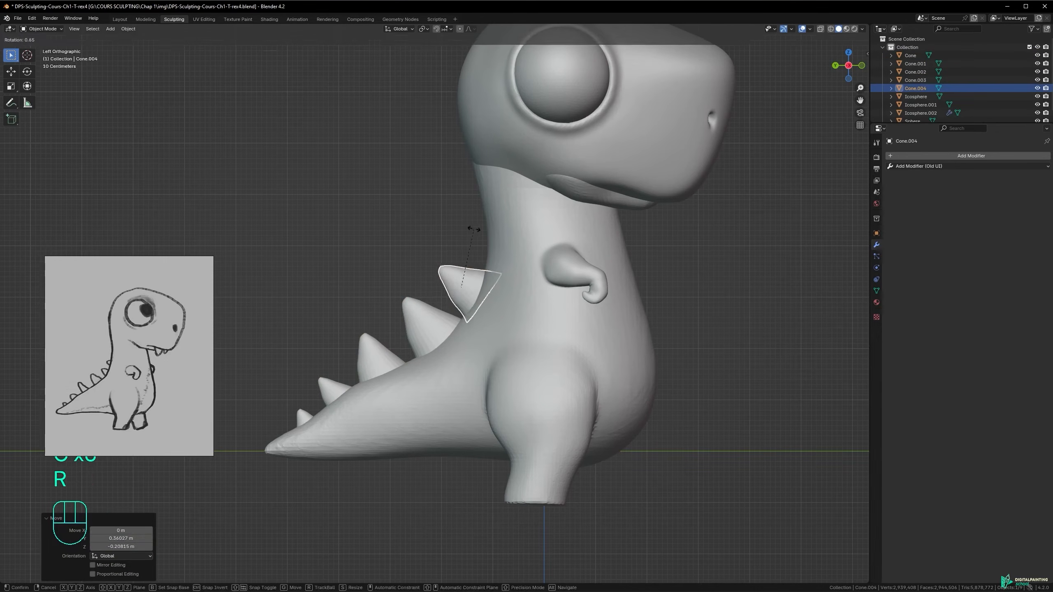
click(465, 238)
key(g)
key(r)
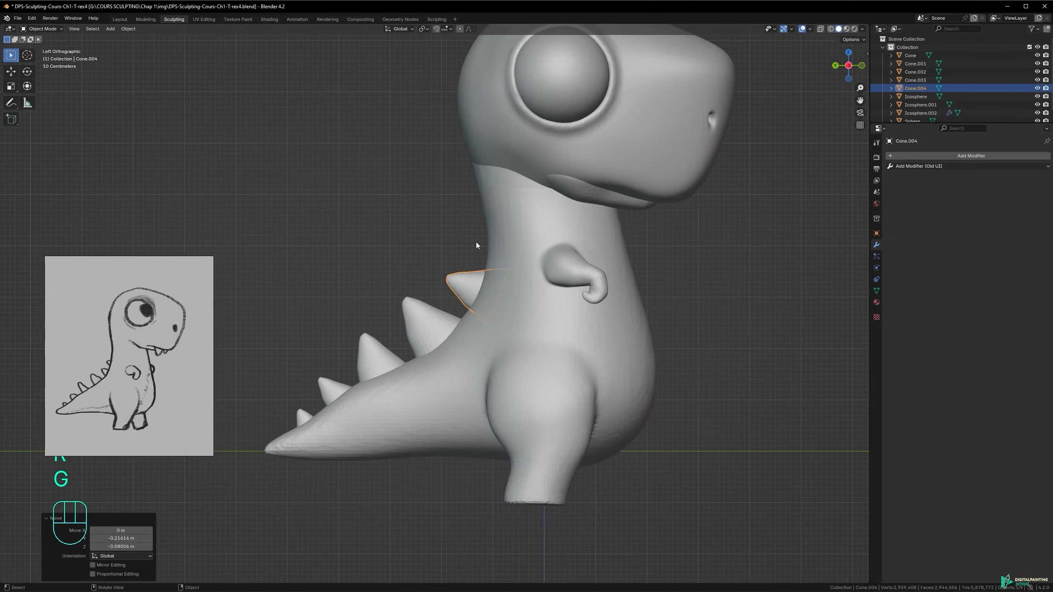
click(462, 238)
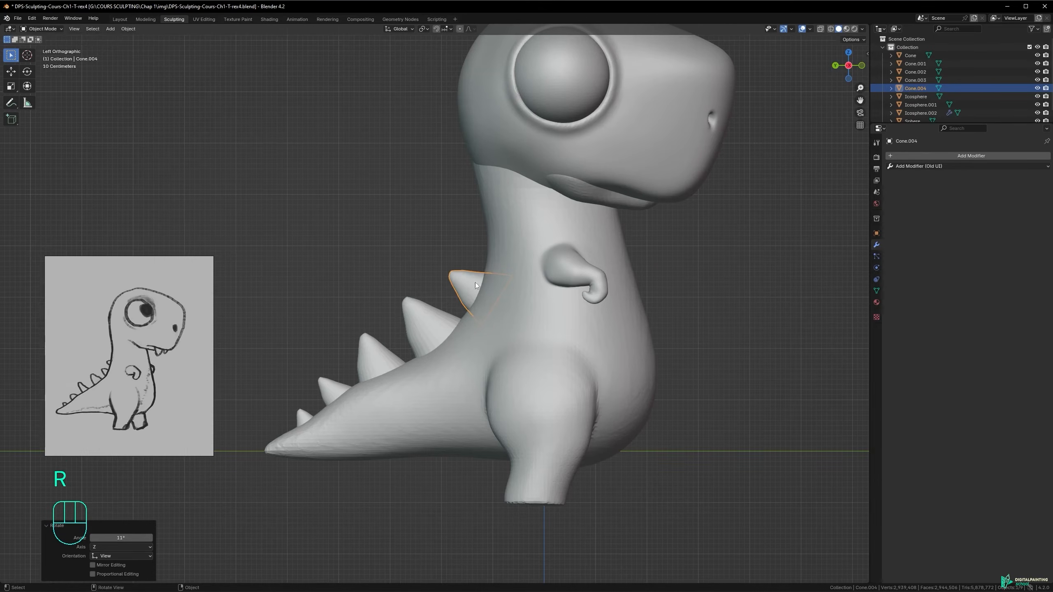
- Duplicate the neck-base spike higher up the neck, rotate the copy, scale it to 0.818, and sink it into the neck
key(shift+d)
click(492, 245)
key(r)
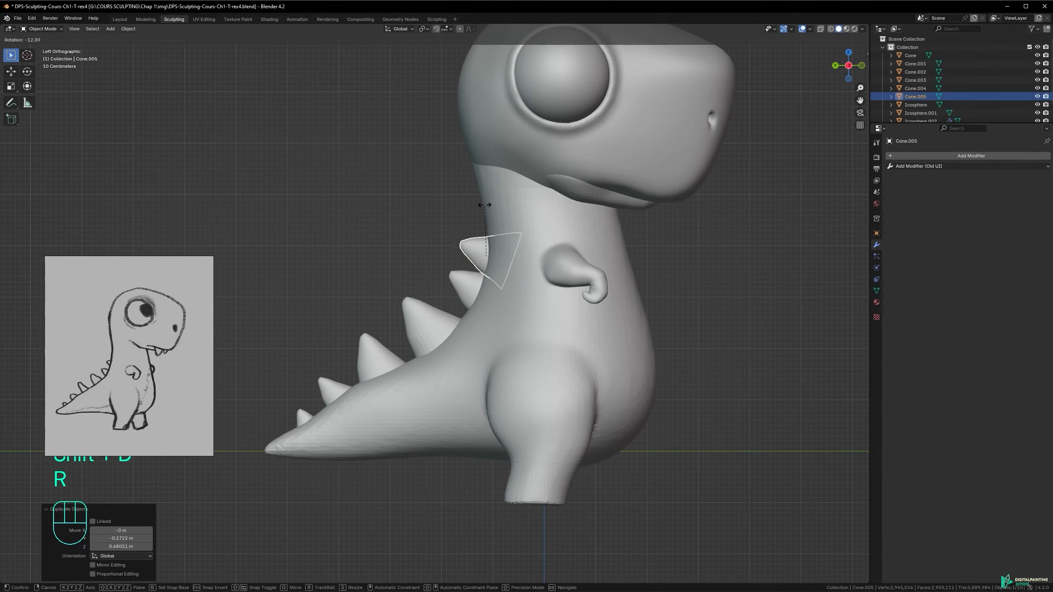
click(493, 204)
key(s)
click(499, 213)
key(g)
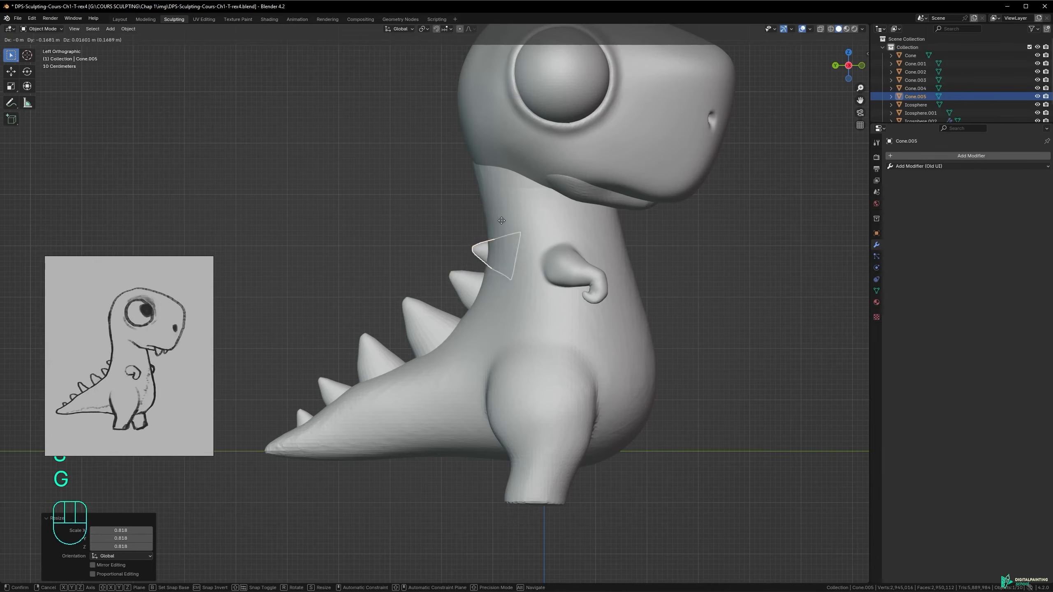
click(505, 219)
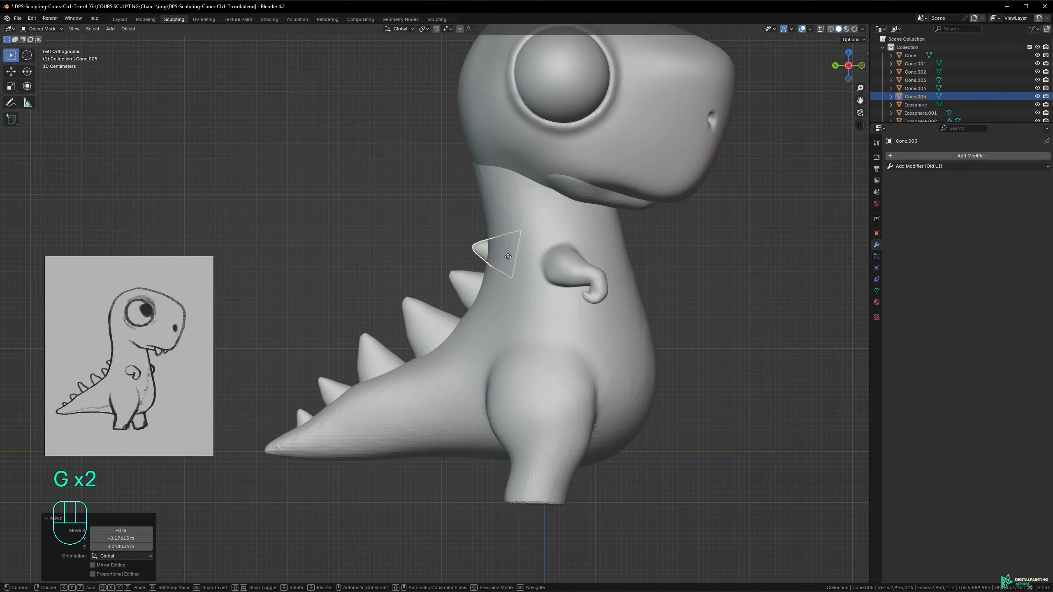
key(g)
click(471, 281)
- Lower the spike at the base of the neck slightly to close the gap to the largest spike
click(472, 281)
key(g)
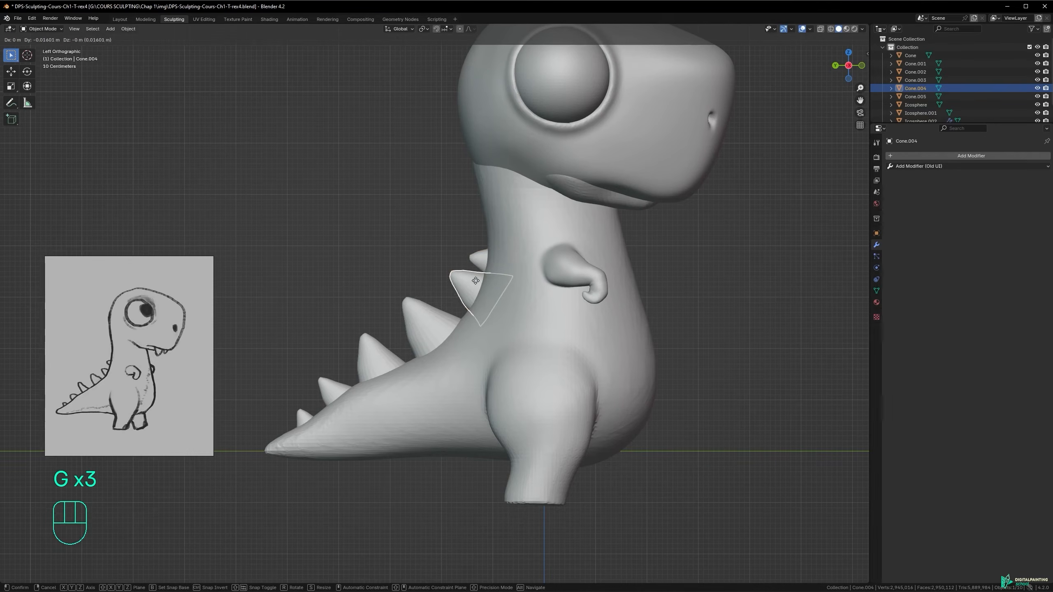
click(474, 286)
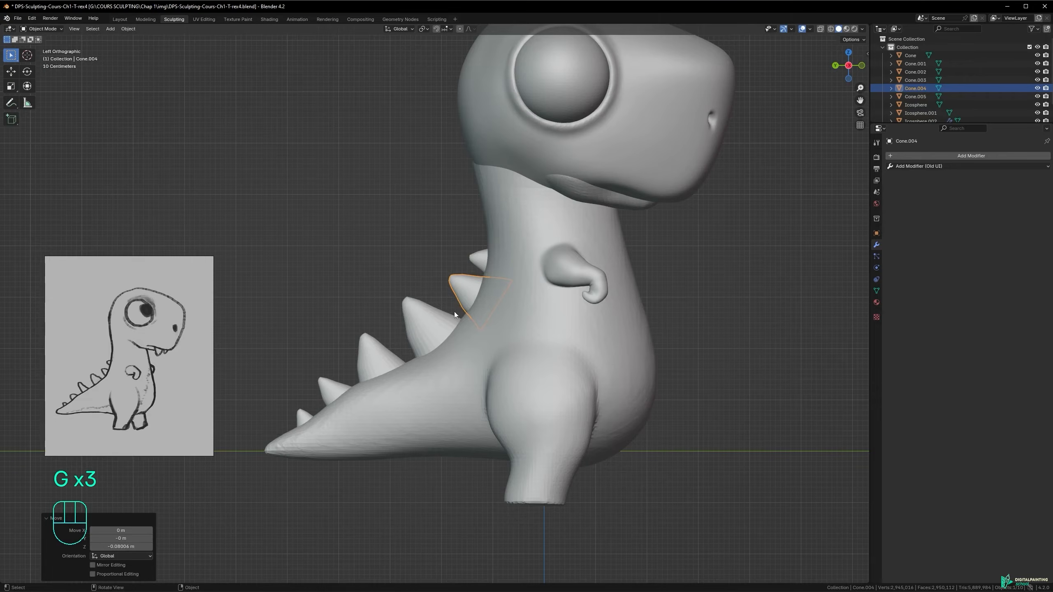
key(g)
click(493, 280)
key(g)
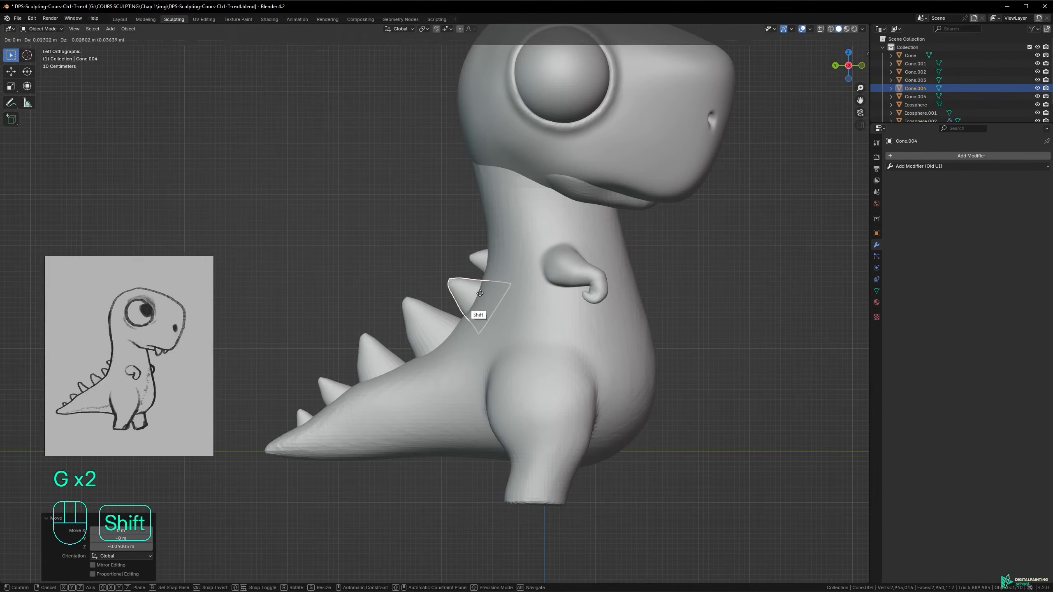
shift+click(482, 311)
- Fine-tune the position of the topmost neck spike and save the file
click(482, 258)
key(g)
shift+click(481, 272)
key(g)
shift+click(525, 209)
key(ctrl+s)
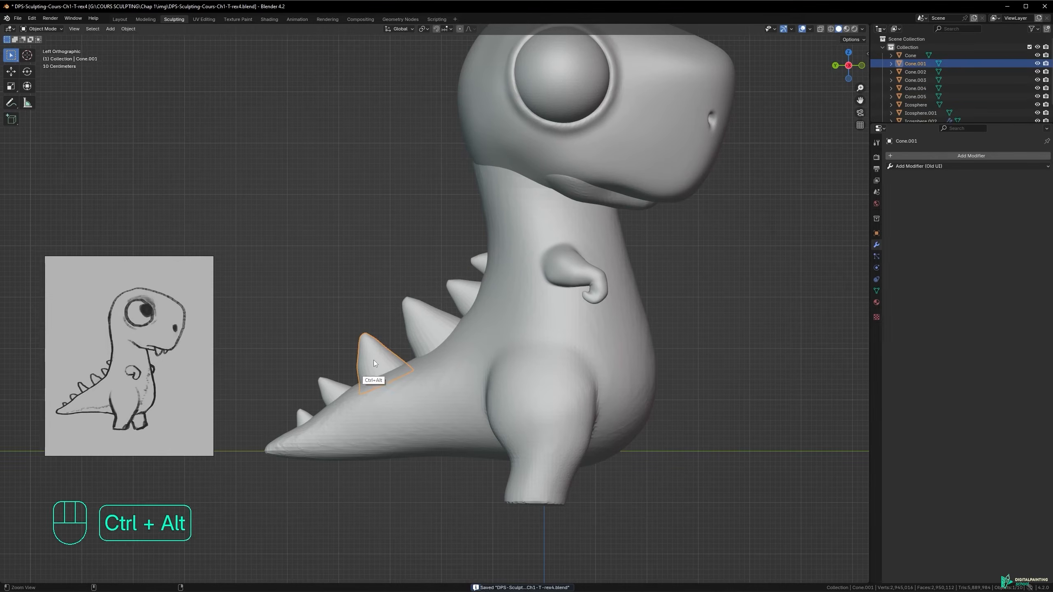
- Sculpt the spike behind the largest one with a 111 px Grab brush, adjusting its base and pulling its tip outward
scroll(373, 360, up, 3)
click(372, 366)
key(Tab)
click(369, 434)
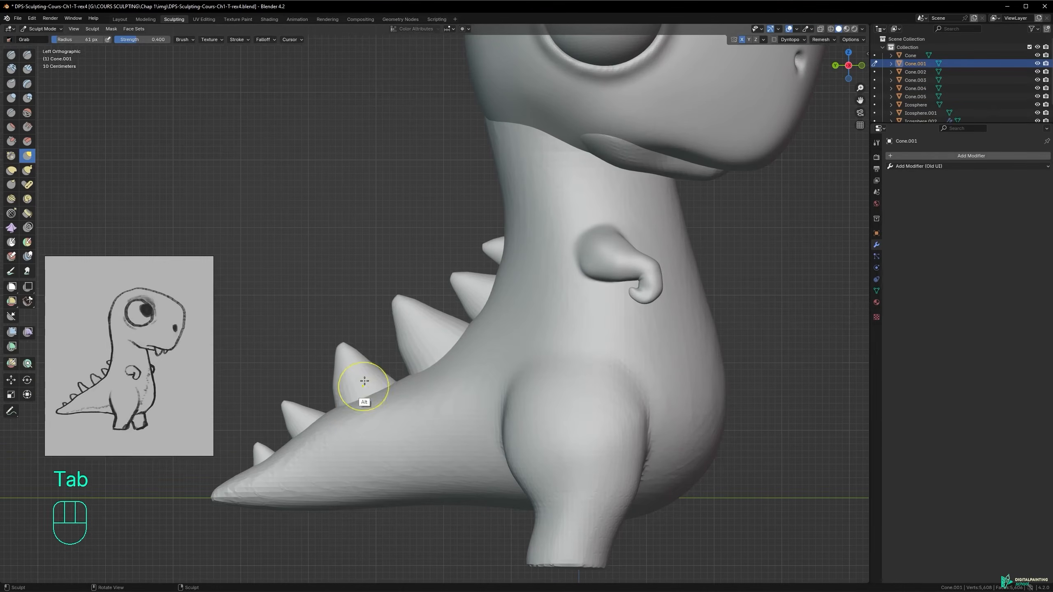
alt+shift+drag(365, 392, 423, 350)
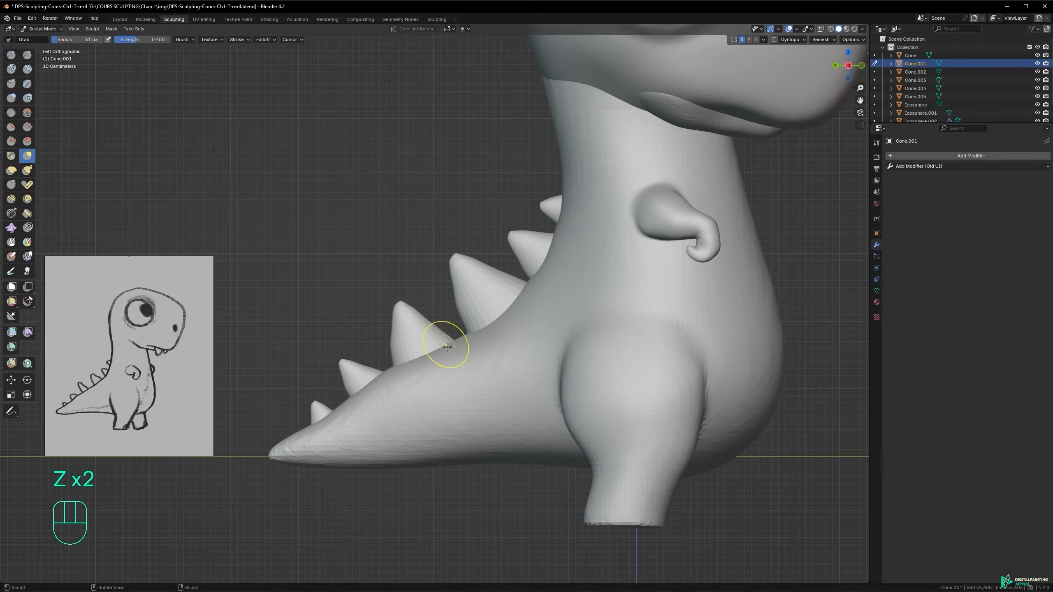
ctrl+middle_drag(428, 349, 436, 308)
key(f)
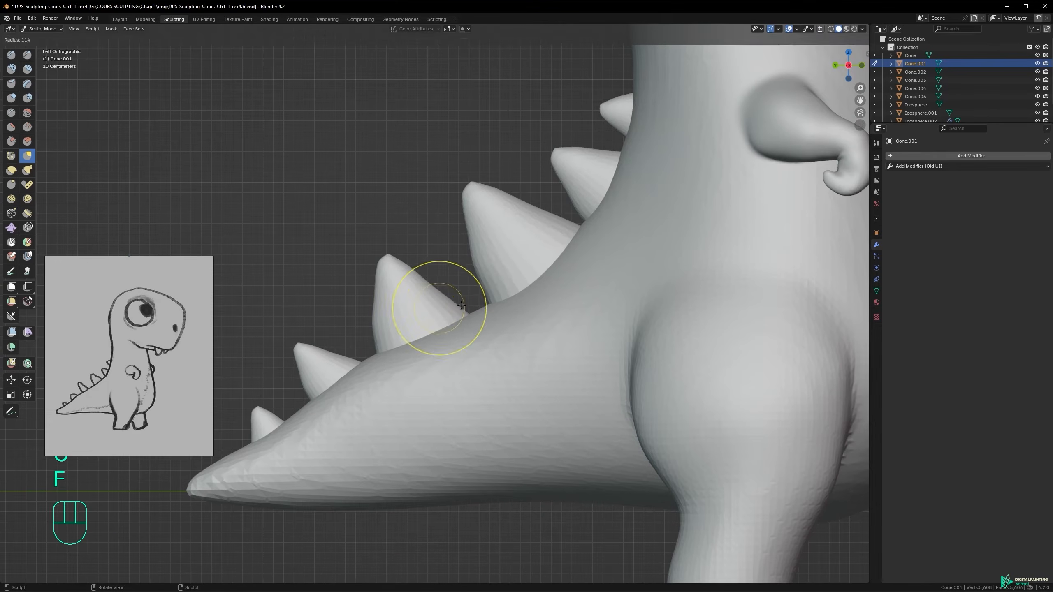
drag(468, 316, 459, 321)
drag(375, 339, 384, 331)
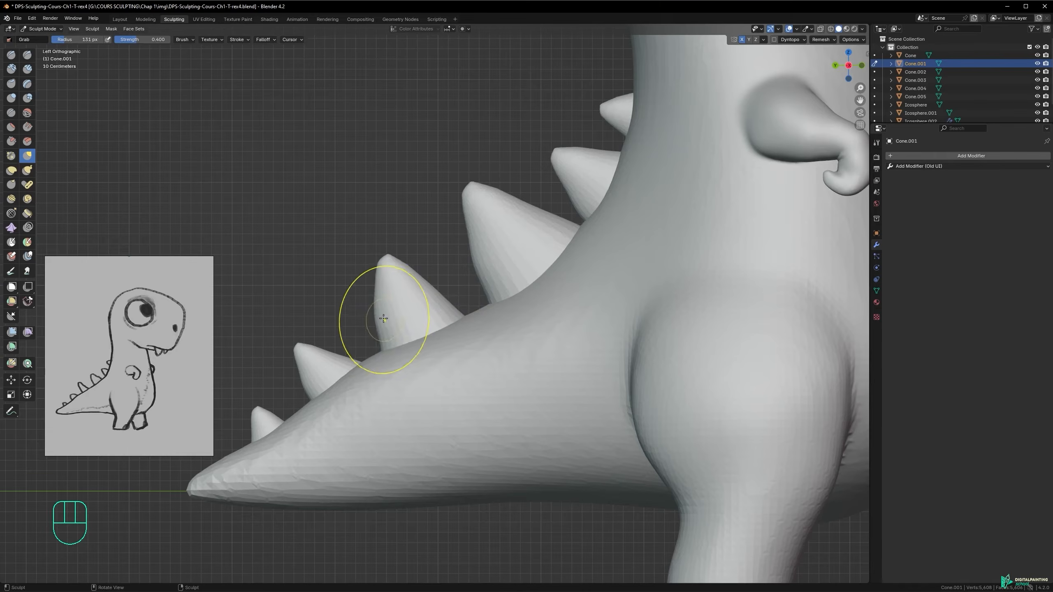
drag(386, 256, 381, 253)
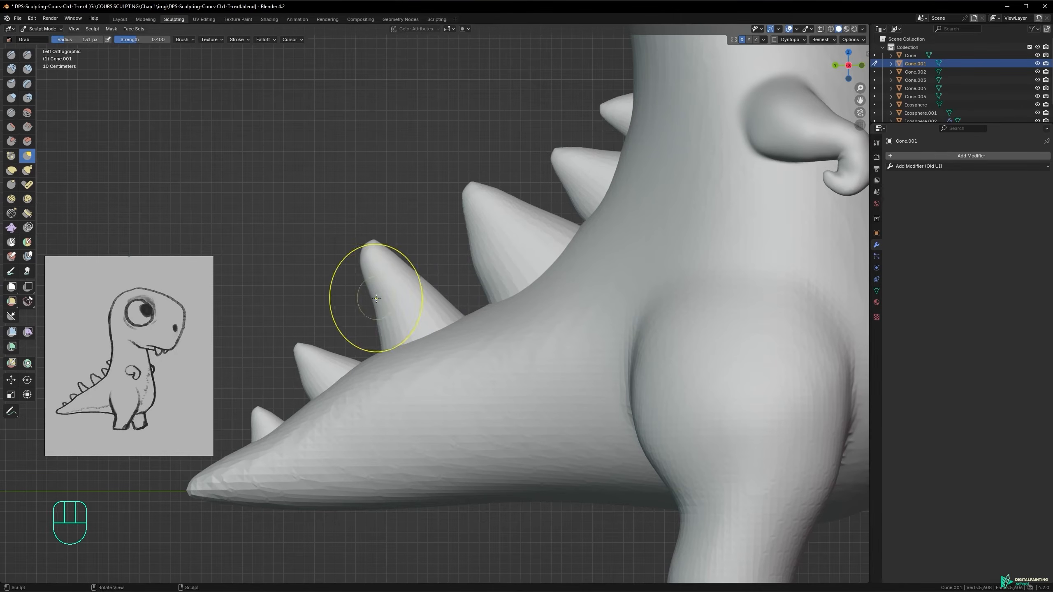
shift+middle_drag(405, 328, 494, 299)
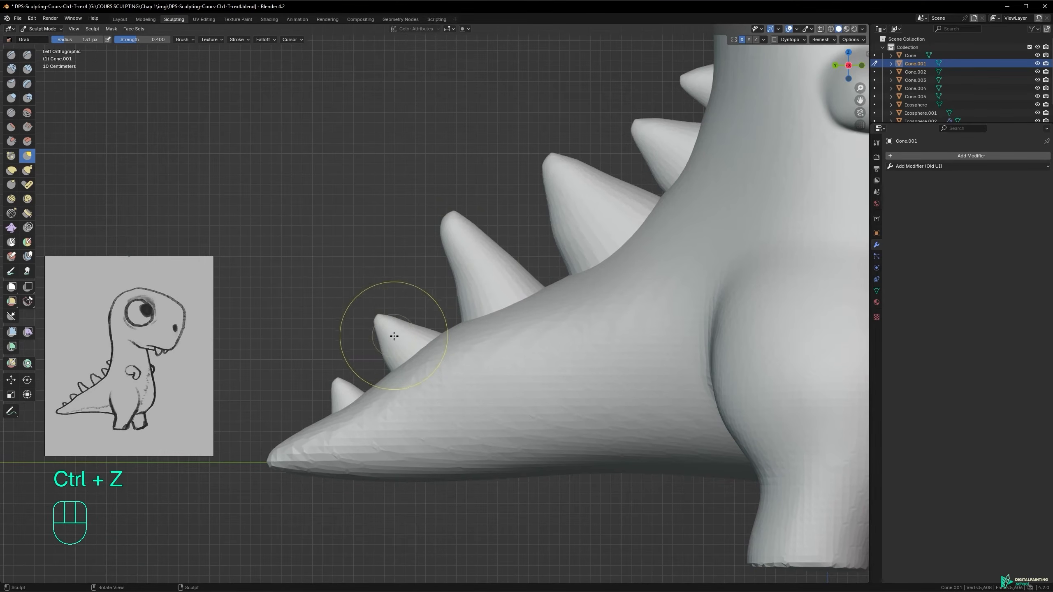
- Switch sculpting to the next smaller tail spike and reshape its profile, undoing the unwanted stroke
key(alt+q)
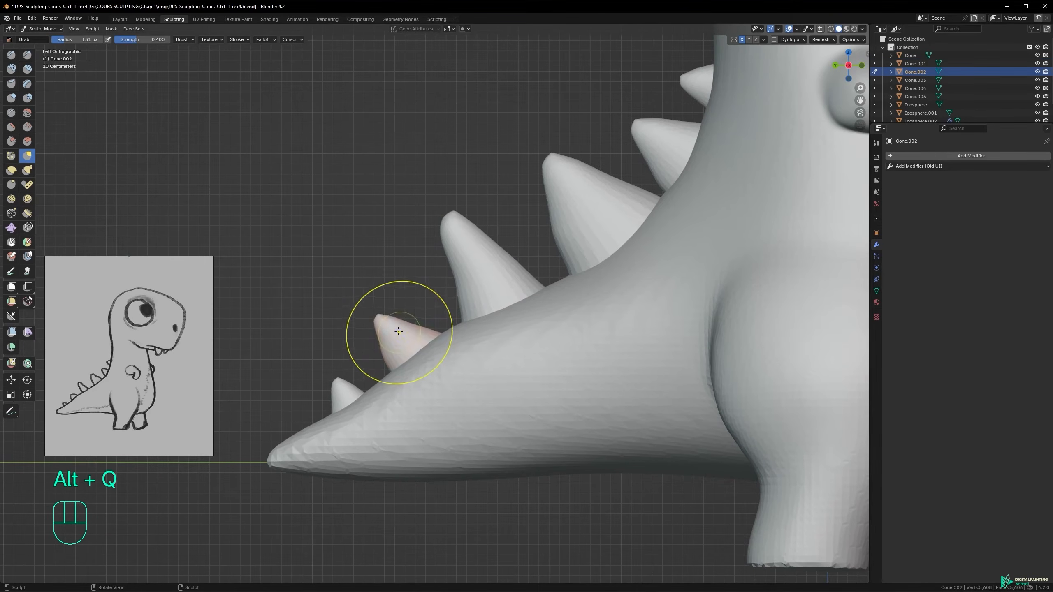
mouse_move(387, 322)
shift+mouse_down()
mouse_move(377, 323)
mouse_move(400, 333)
mouse_move(386, 326)
mouse_move(404, 360)
mouse_move(383, 323)
mouse_move(435, 352)
mouse_move(488, 348)
mouse_move(472, 349)
shift+mouse_up()
key(ctrl+z)
alt+middle_drag(410, 337, 405, 245)
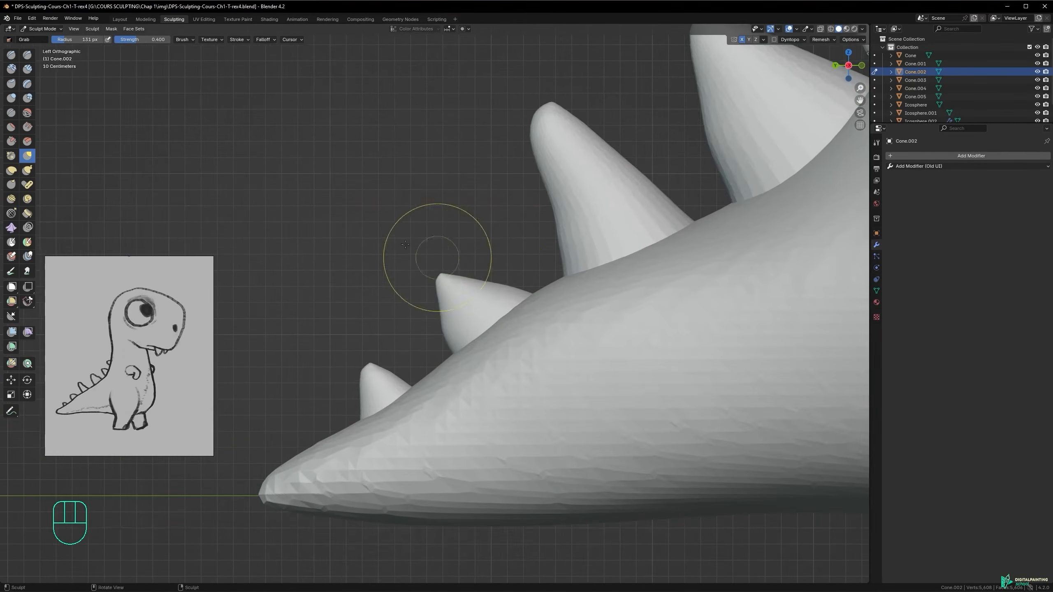
- Cut off the pointed tip of this tail spike with Polyline Trim and remesh it
click(28, 302)
click(415, 317)
click(476, 262)
click(426, 245)
click(415, 318)
key(ctrl+r)
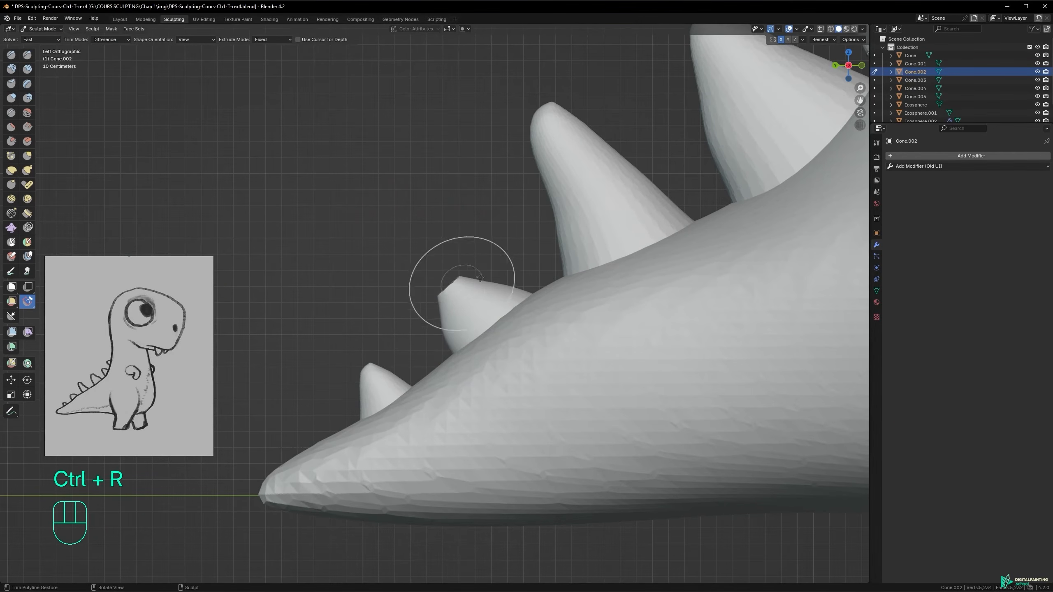
- Smooth the flat cut on the trimmed tail spike into a rounded tip
middle_drag(446, 301, 40, 80)
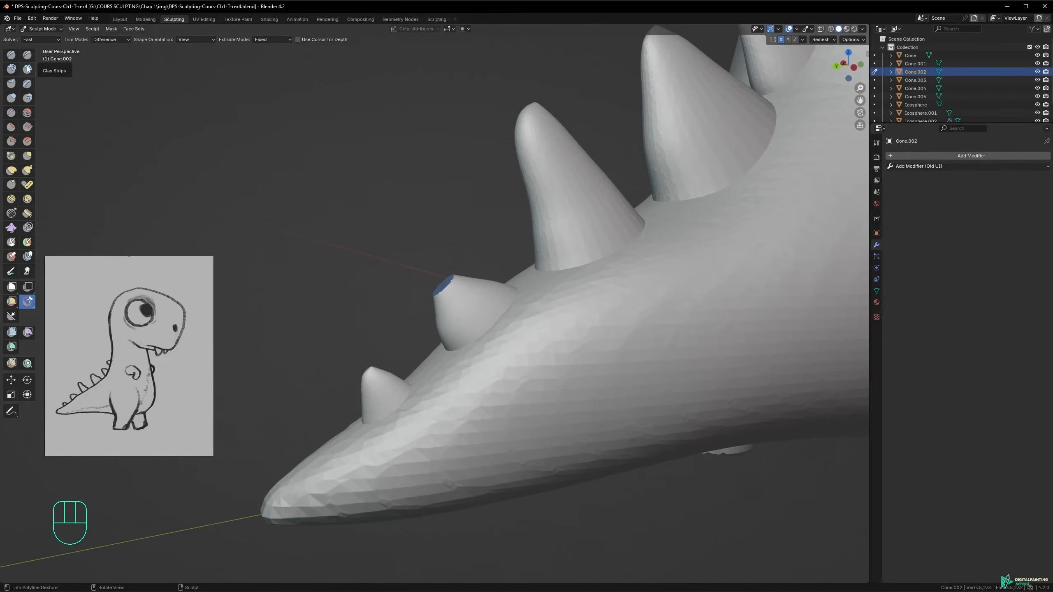
click(28, 69)
mouse_move(447, 312)
shift+mouse_down()
mouse_move(459, 288)
mouse_move(482, 313)
shift+mouse_up()
mouse_move(482, 313)
alt+middle_down()
mouse_move(447, 312)
mouse_move(466, 306)
alt+middle_up()
- Refine the trimmed spike's outline with the Grab brush, adjusting the brush size between strokes
key(g)
drag(505, 298, 497, 302)
key(f)
click(468, 293)
key(ctrl+z)
key(f)
click(500, 292)
key(f)
click(521, 306)
- Switch sculpting to the smallest tail spike and soften and adjust its tip
key(alt+q)
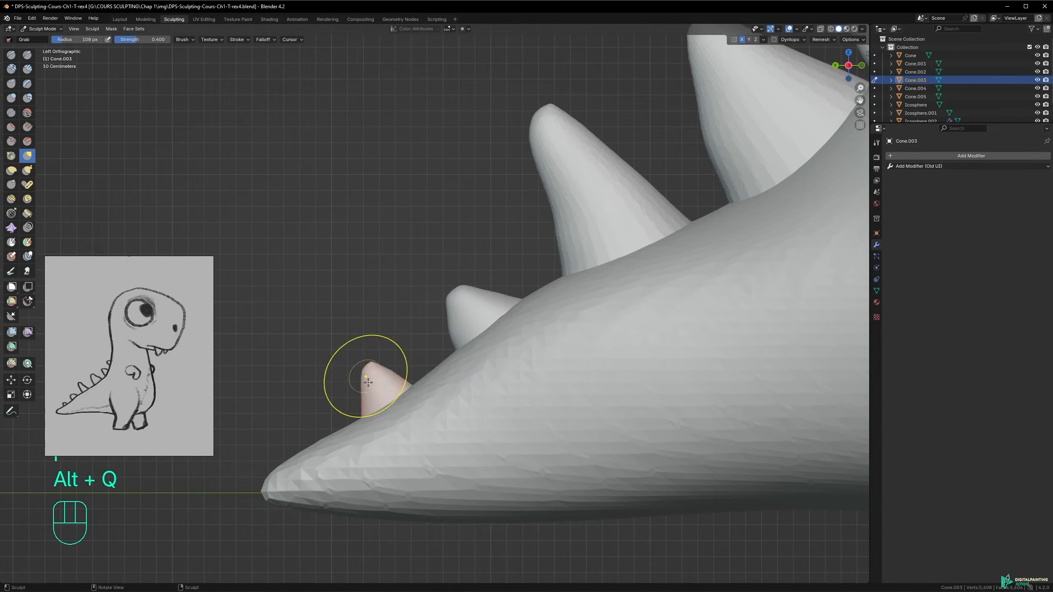
key(shift)
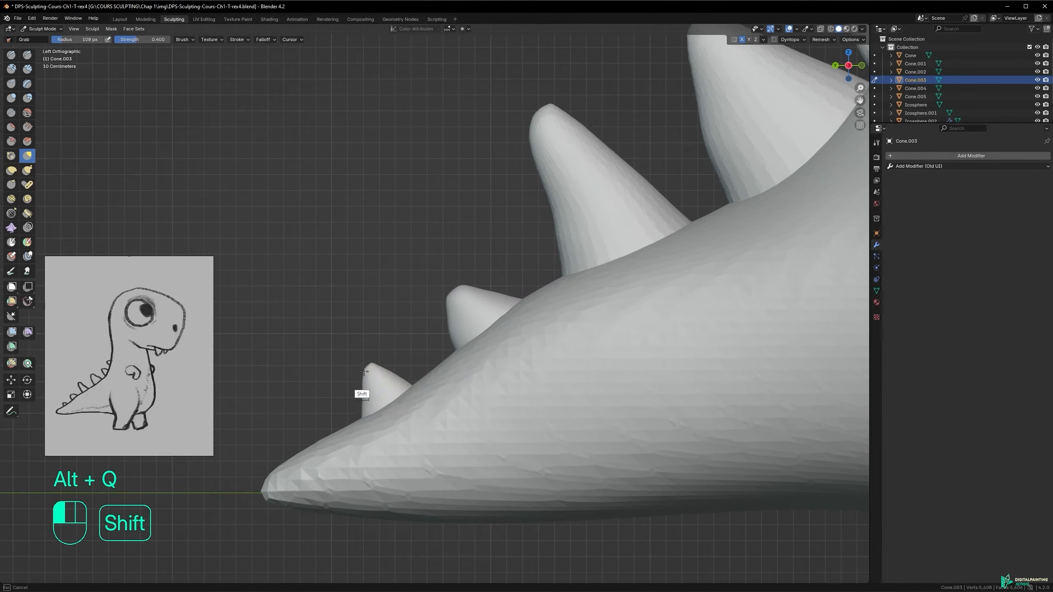
mouse_move(372, 365)
mouse_down()
mouse_move(419, 418)
mouse_move(377, 376)
mouse_move(394, 377)
mouse_up()
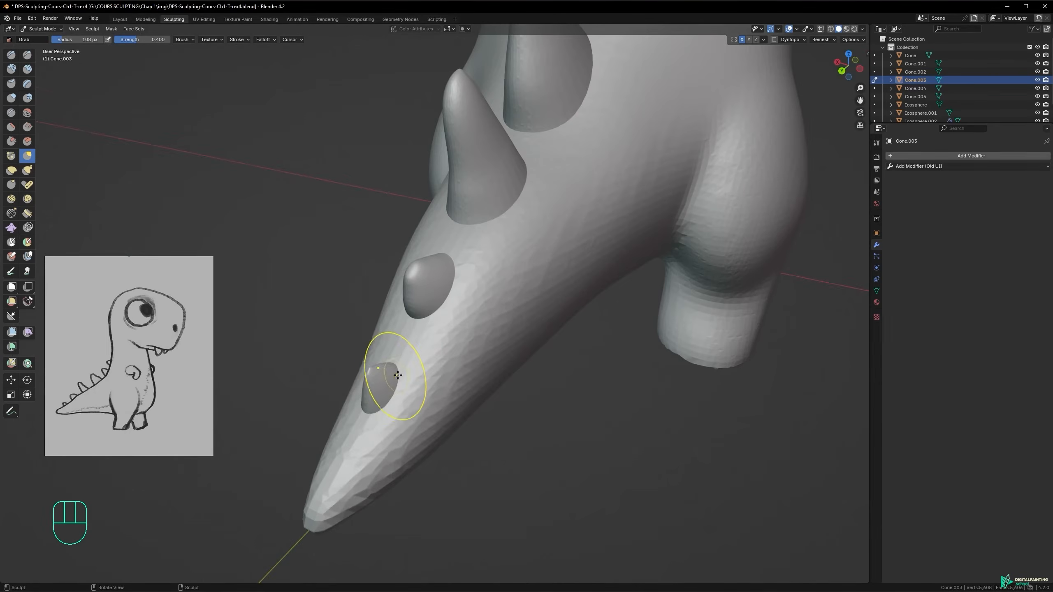
- Flatten the sides of the smallest tail spike with the Scrape brush
key(space)
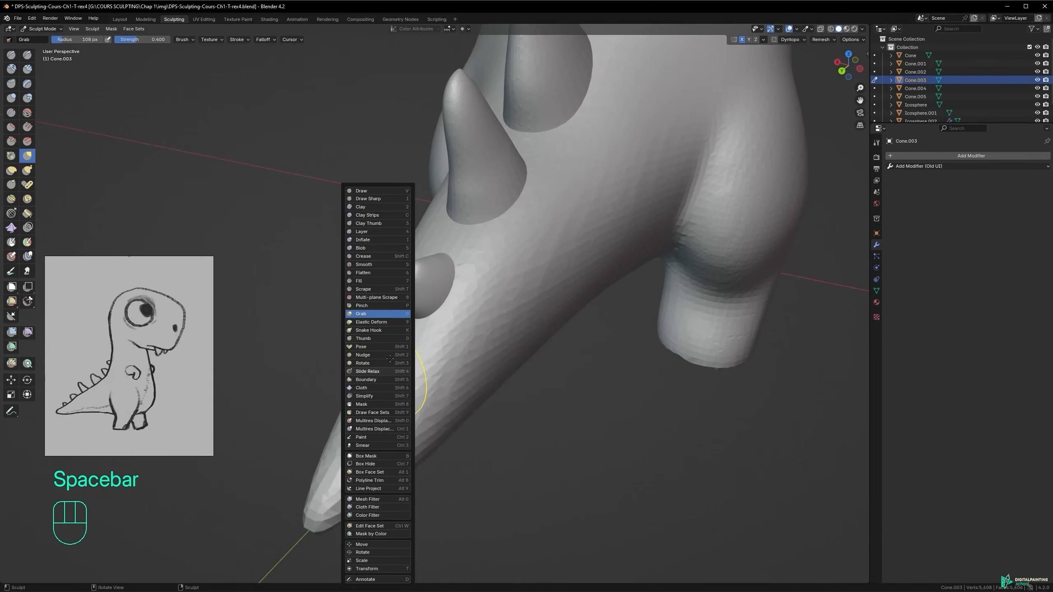
click(364, 289)
drag(363, 377, 363, 376)
alt+middle_drag(402, 382, 376, 307)
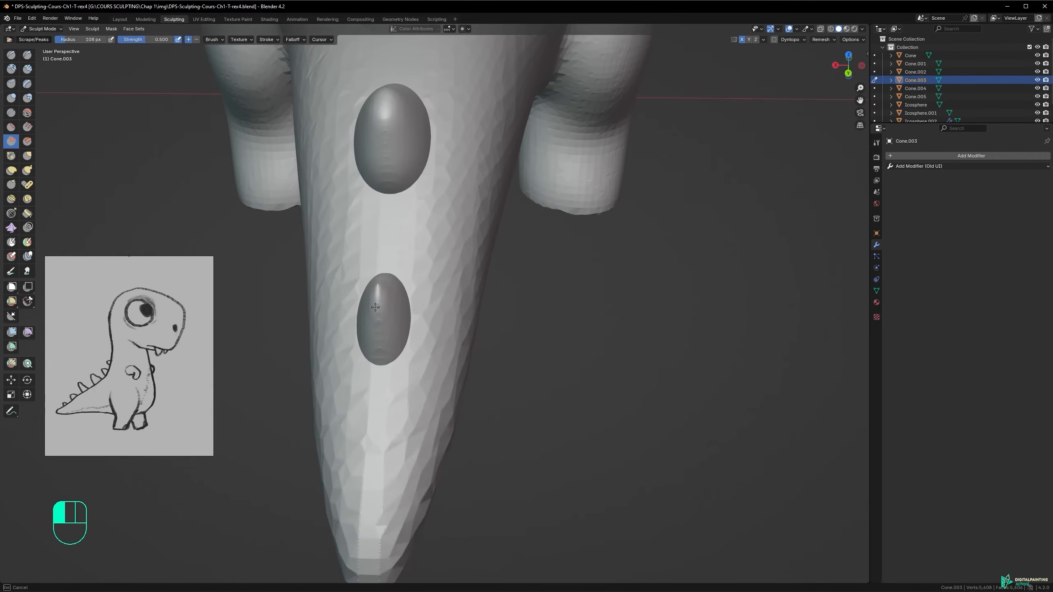
mouse_move(386, 330)
alt+mouse_down()
mouse_move(299, 301)
mouse_move(383, 306)
mouse_move(369, 337)
mouse_move(390, 329)
mouse_move(419, 293)
mouse_move(454, 433)
mouse_move(559, 236)
mouse_move(461, 311)
alt+mouse_up()
- Switch sculpting to the spike at the base of the neck and reshape its contour with a resized Grab brush
mouse_move(532, 248)
alt+mouse_down()
mouse_move(550, 234)
mouse_move(505, 288)
mouse_move(478, 299)
mouse_move(478, 332)
mouse_move(526, 195)
alt+mouse_up()
key(alt+q)
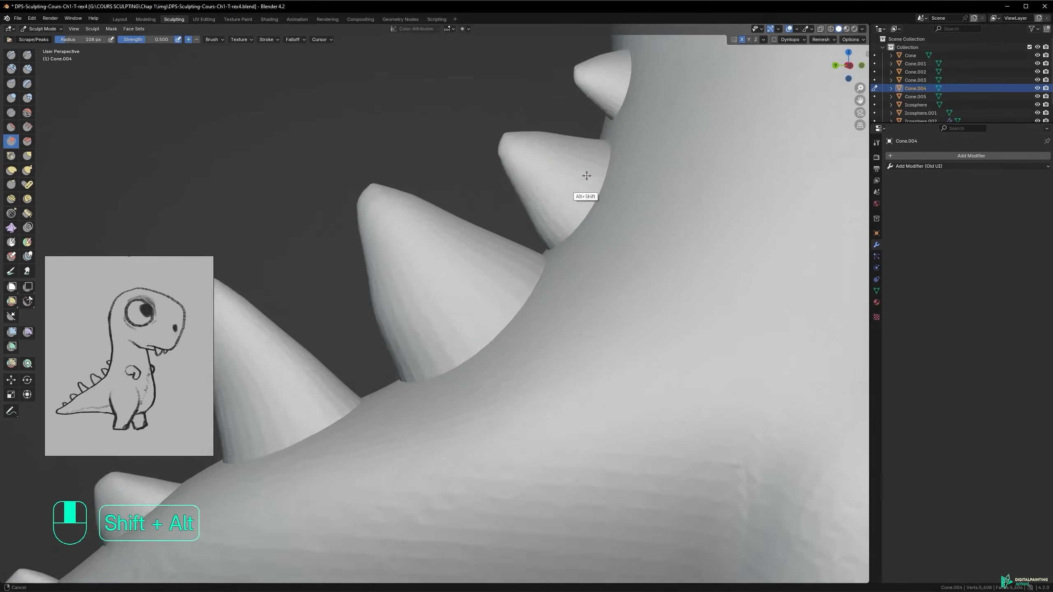
key(g)
key(f)
click(550, 262)
mouse_move(543, 262)
alt+mouse_down()
mouse_move(518, 275)
mouse_move(539, 276)
alt+mouse_up()
alt+drag(539, 275, 514, 285)
key(f)
click(574, 211)
alt+drag(574, 209, 562, 211)
- Switch sculpting to the topmost neck spike, scrape and smooth its sides, and undo the unwanted stroke
mouse_move(542, 261)
alt+mouse_down()
mouse_move(522, 177)
mouse_move(540, 188)
mouse_move(505, 177)
alt+mouse_up()
key(alt+q)
key(space)
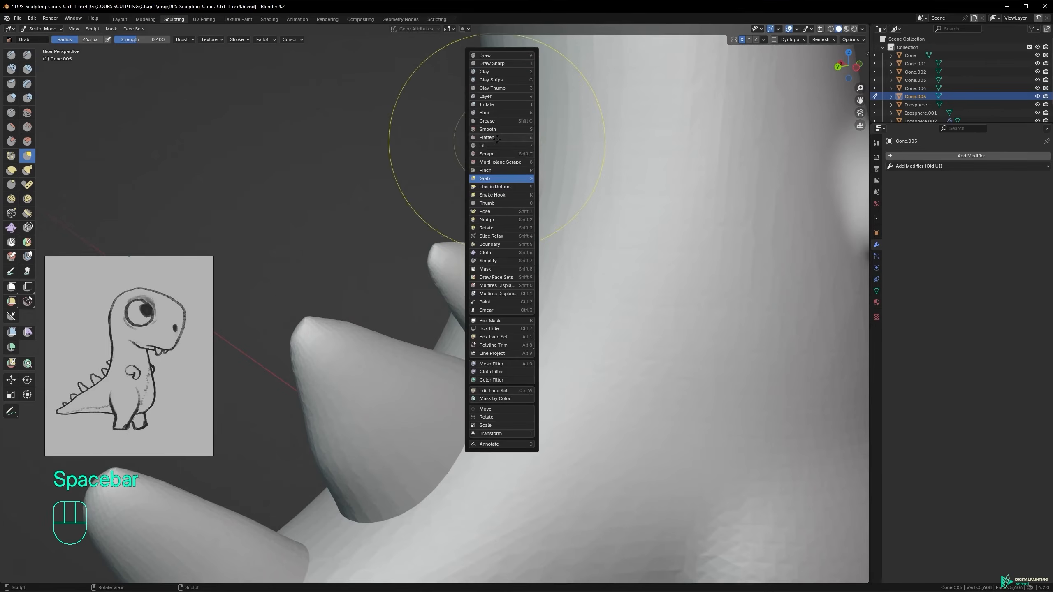
click(494, 154)
key(f)
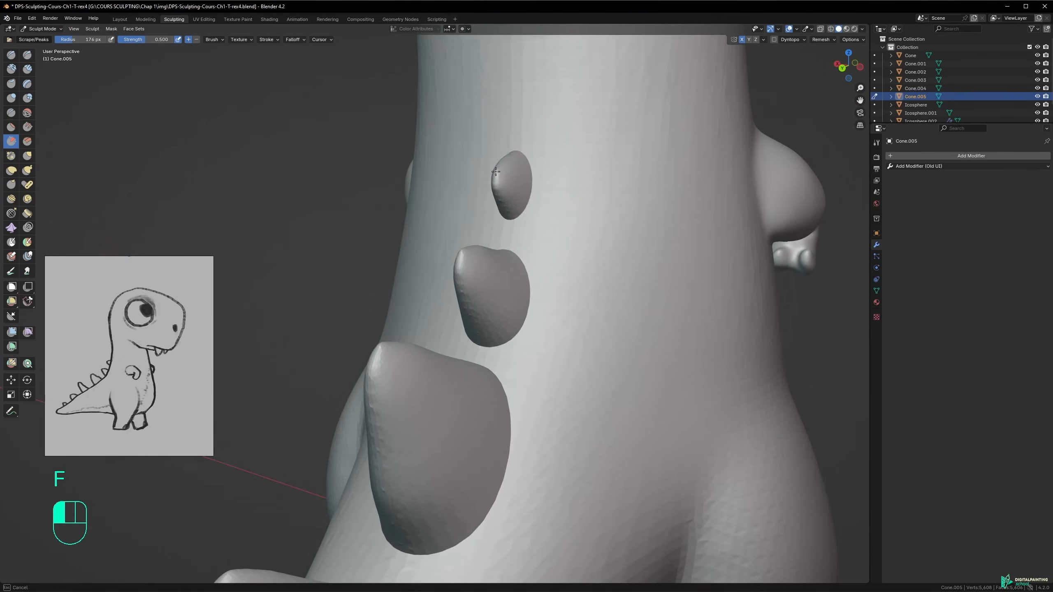
alt+middle_drag(509, 177, 460, 171)
alt+middle_drag(489, 204, 515, 161)
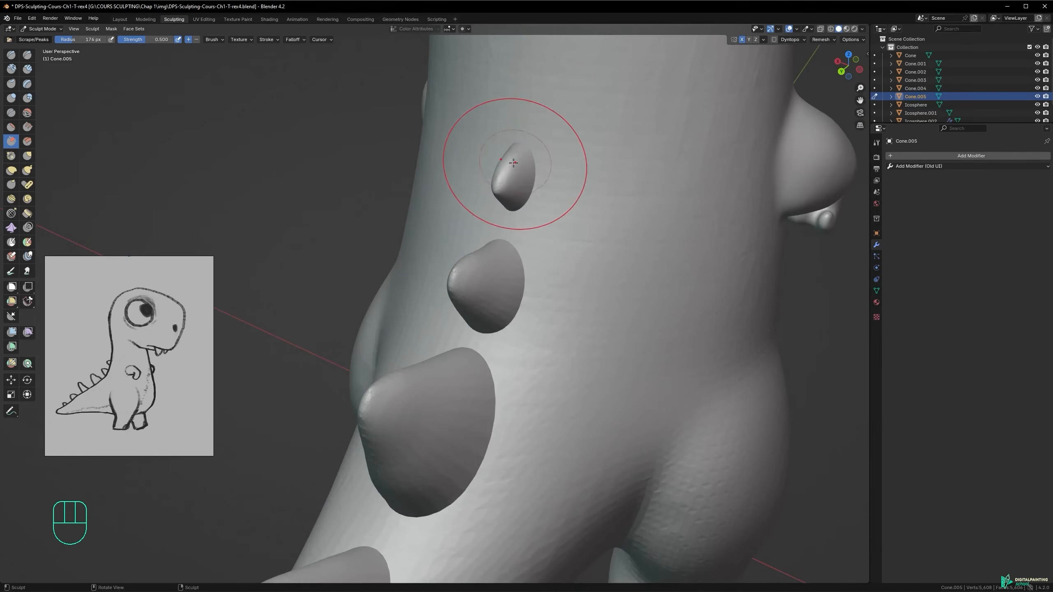
mouse_move(518, 166)
shift+mouse_down()
mouse_move(498, 180)
mouse_move(514, 183)
shift+mouse_up()
mouse_move(531, 182)
alt+middle_down()
mouse_move(487, 162)
mouse_move(539, 157)
alt+middle_up()
key(ctrl+z)
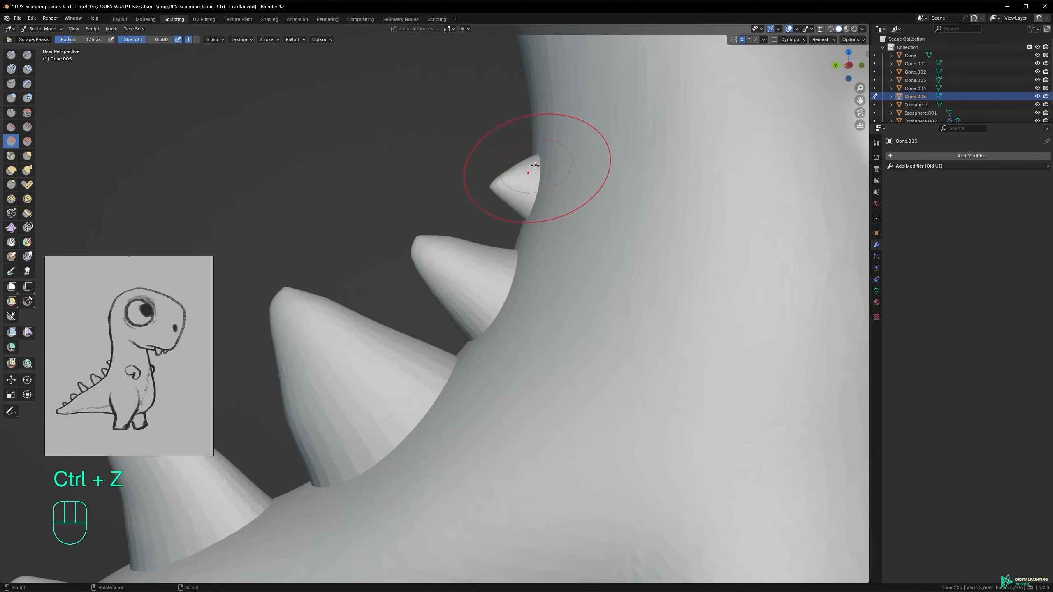
- Adjust the upper edge of the topmost neck spike with the Grab brush
key(g)
drag(539, 157, 539, 155)
alt+middle_drag(514, 184, 551, 194)
- Flatten the side of the topmost neck spike using the Scrape brush at a 62 px radius
key(f)
click(552, 185)
key(space)
click(480, 159)
key(f)
click(484, 182)
alt+middle_drag(484, 183, 492, 184)
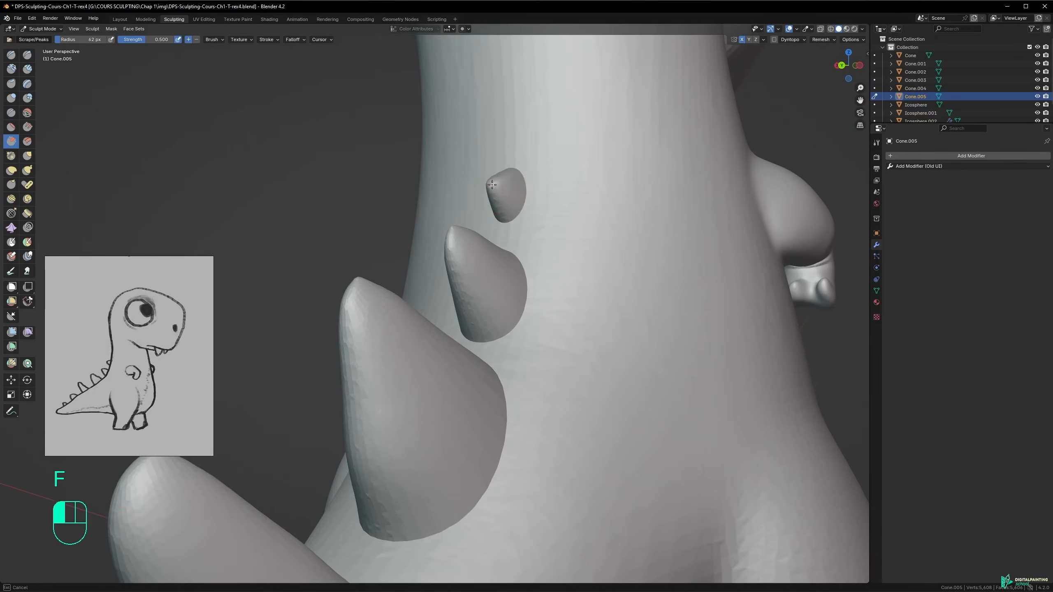
drag(489, 192, 492, 199)
mouse_move(497, 191)
alt+middle_down()
mouse_move(481, 197)
mouse_move(498, 308)
mouse_move(515, 282)
alt+middle_up()
- Return to Object Mode, frame the whole dinosaur, and save the file
key(Tab)
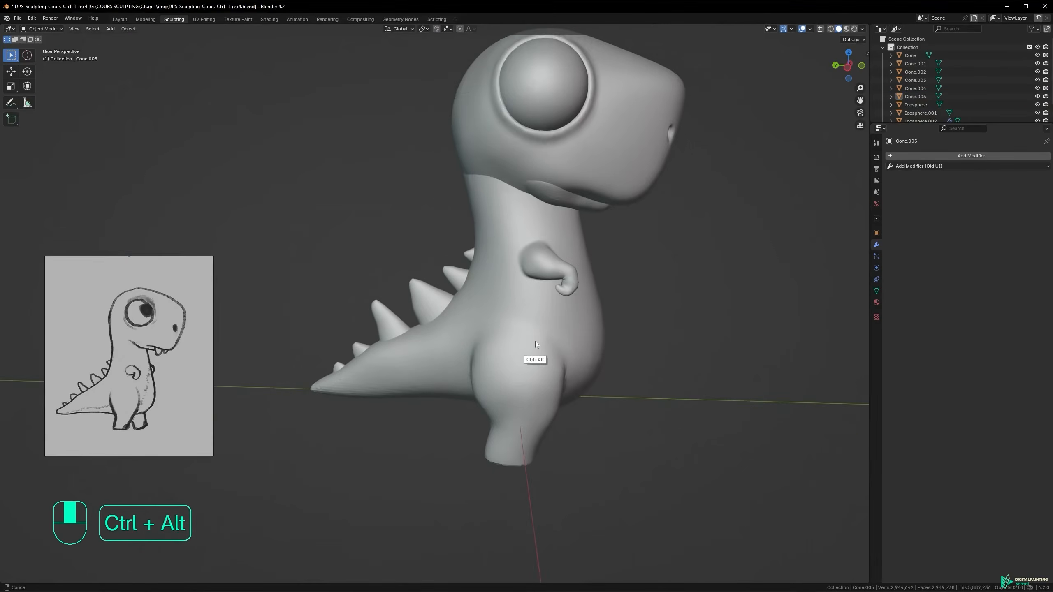
mouse_move(534, 341)
alt+middle_down()
mouse_move(497, 273)
mouse_move(537, 271)
mouse_move(485, 290)
mouse_move(484, 304)
mouse_move(553, 232)
mouse_move(503, 255)
mouse_move(535, 216)
mouse_move(456, 237)
mouse_move(505, 240)
alt+middle_up()
key(ctrl+s)
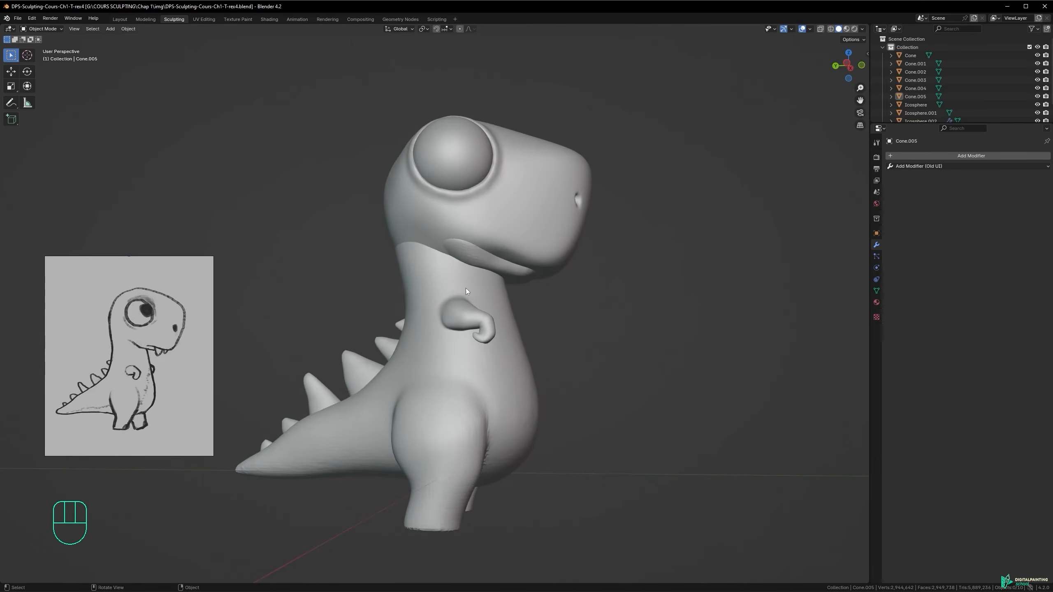
mouse_move(481, 287)
alt+middle_down()
mouse_move(498, 279)
mouse_move(483, 282)
alt+middle_up()
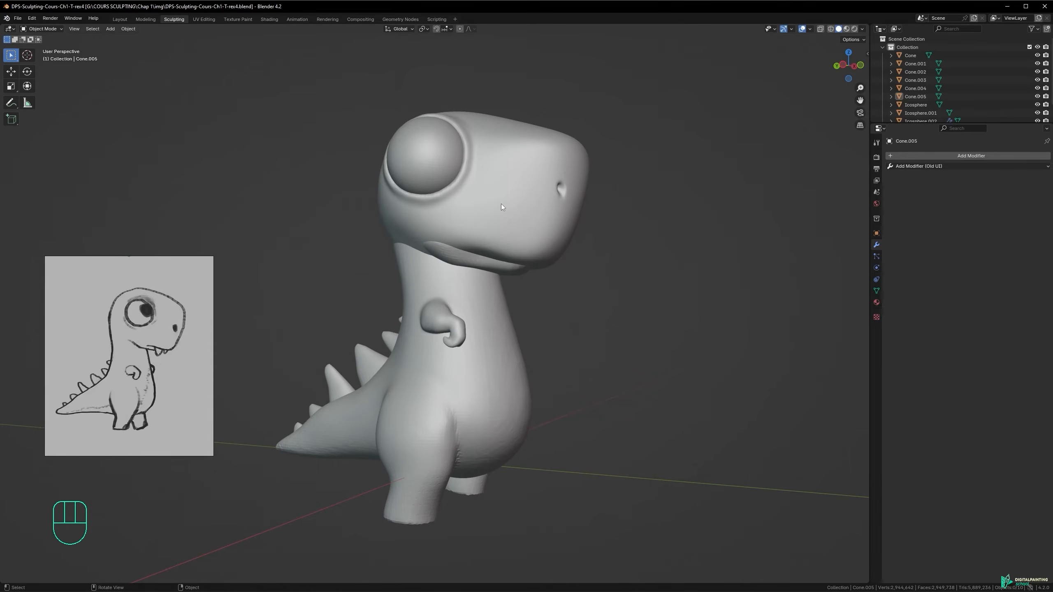
- Add a cone mesh and rotate it about -191° in the left side view so its tip points down
key(shift+a)
mouse_move(505, 299)
click(540, 349)
alt+shift+middle_drag(468, 330, 486, 297)
key(r)
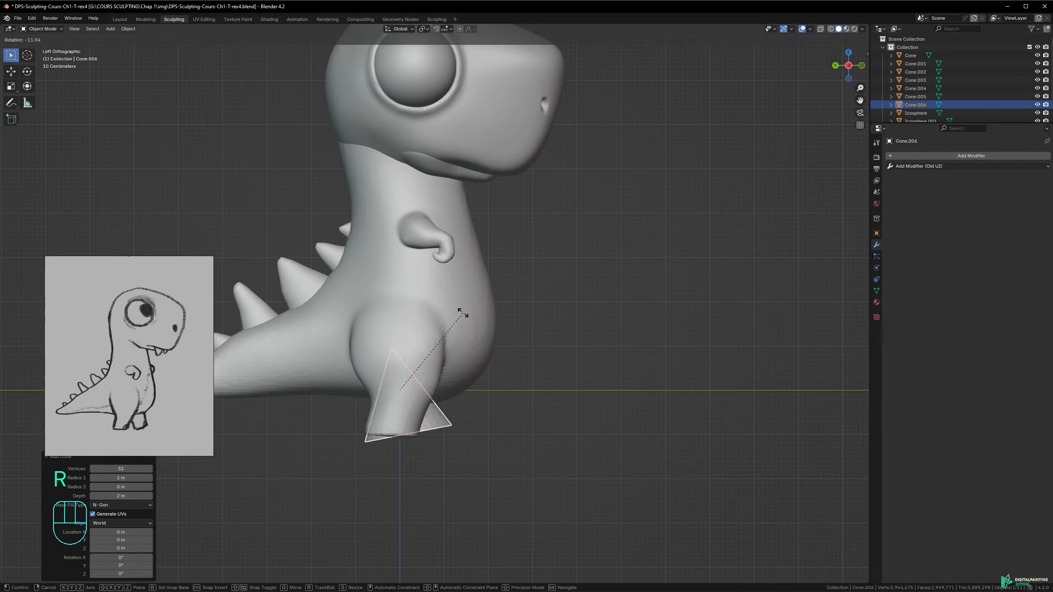
click(394, 395)
- Place the cone below the snout, tilt it about 24.7°, and scale it to roughly half size
key(g)
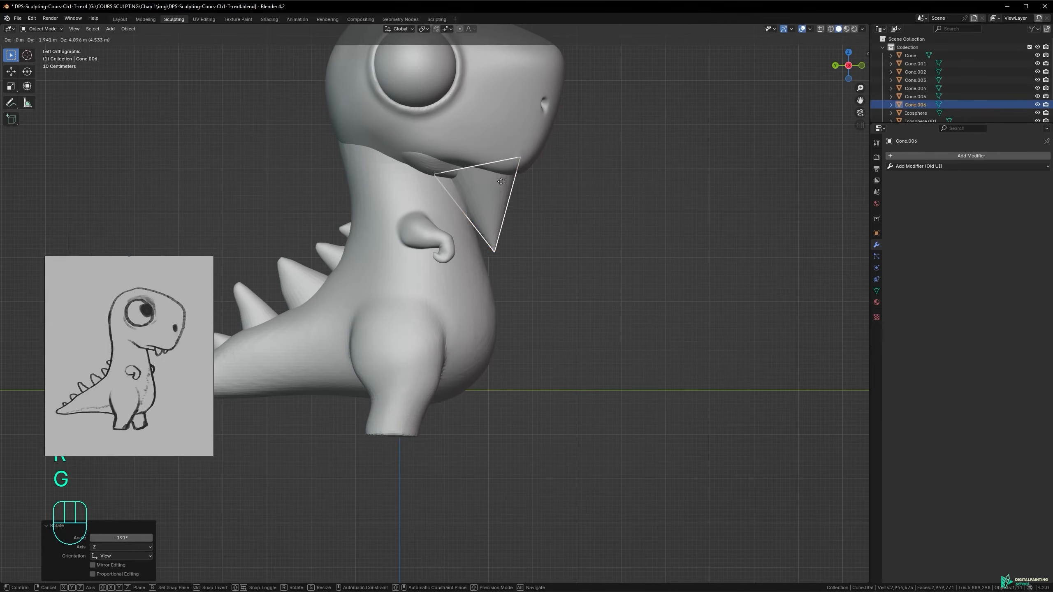
click(509, 236)
key(r)
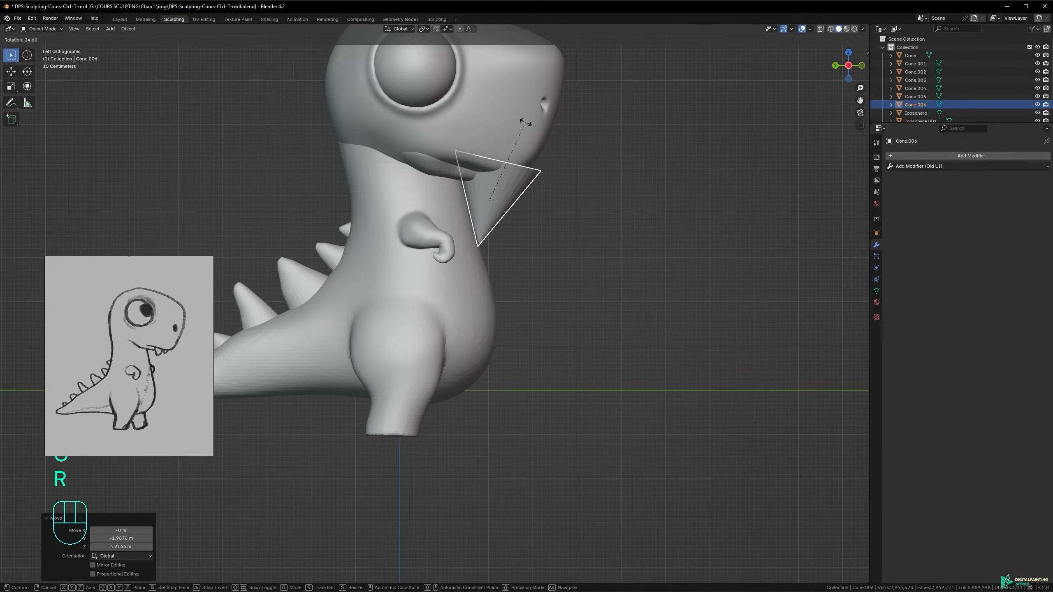
click(526, 122)
key(s)
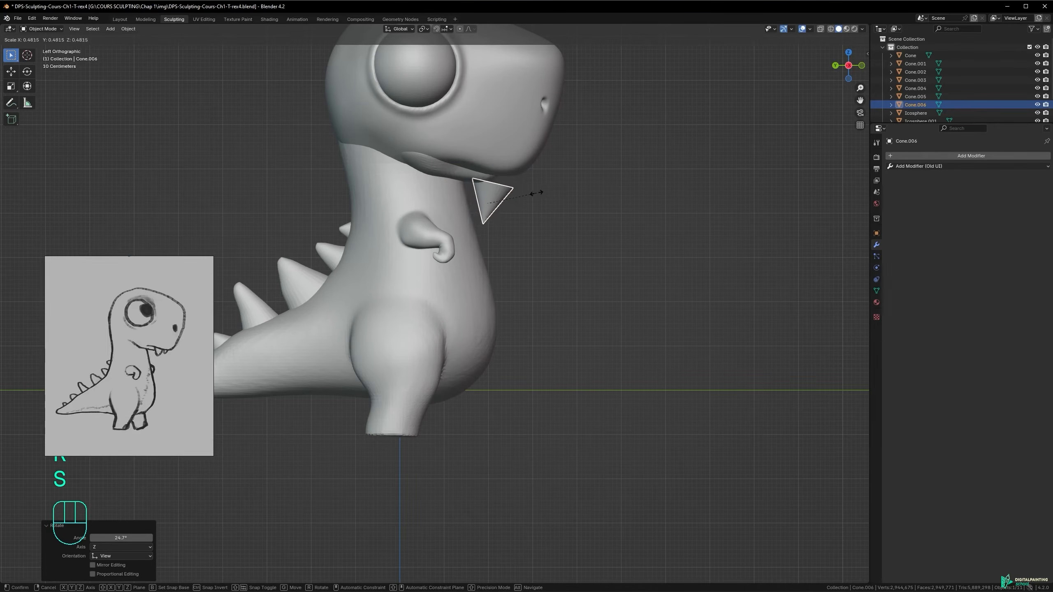
click(525, 190)
- Move the cone up into the front of the upper lip so only its tip protrudes as a tooth
key(g)
click(524, 163)
ctrl+alt+middle_drag(527, 181, 484, 323)
key(g)
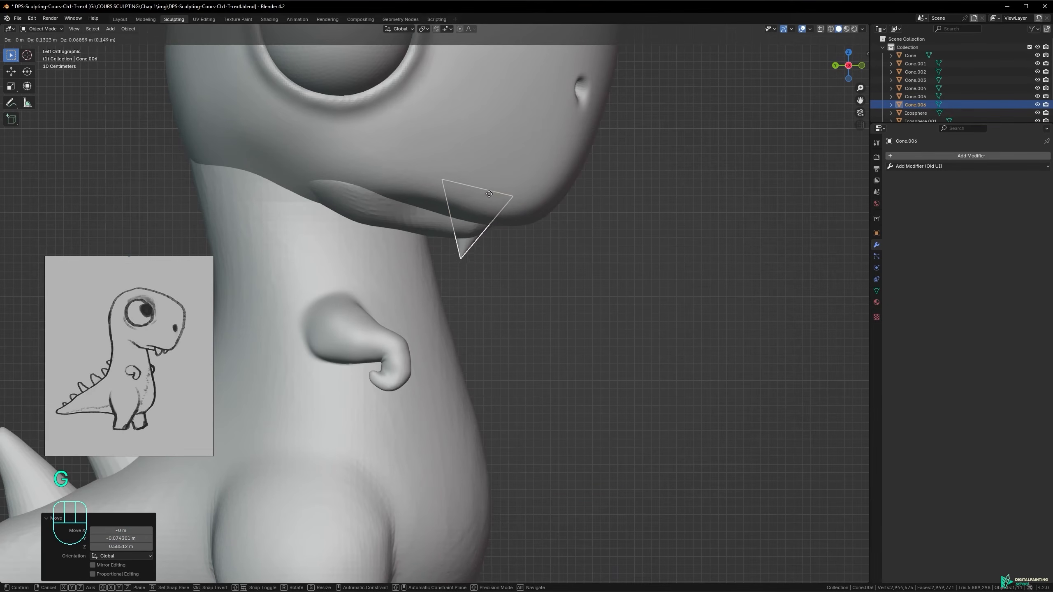
click(489, 202)
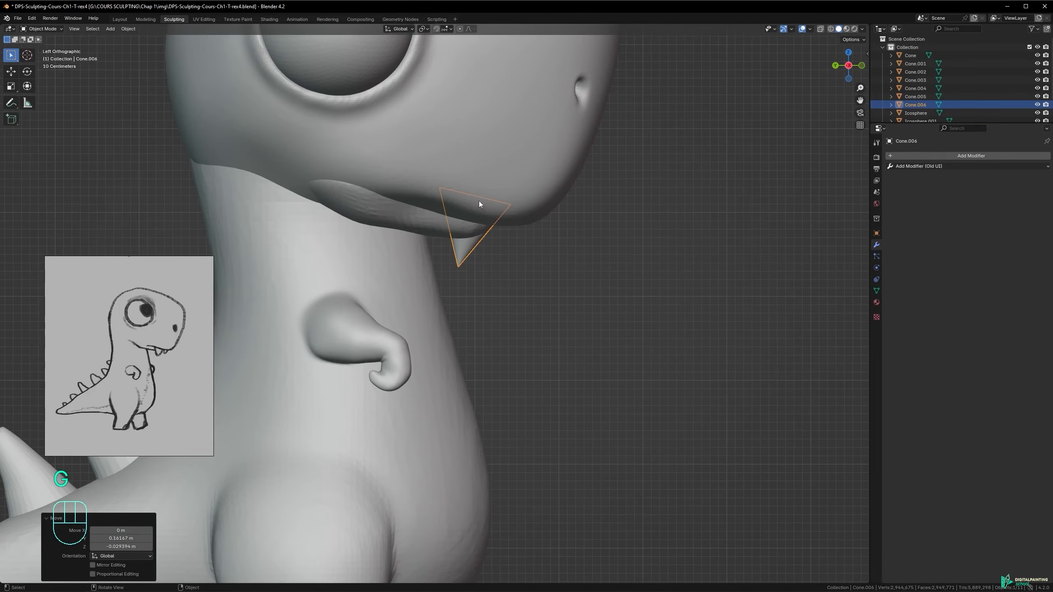
- Add a Mirror modifier on the X axis to the tooth cone
alt+middle_drag(493, 213, 472, 227)
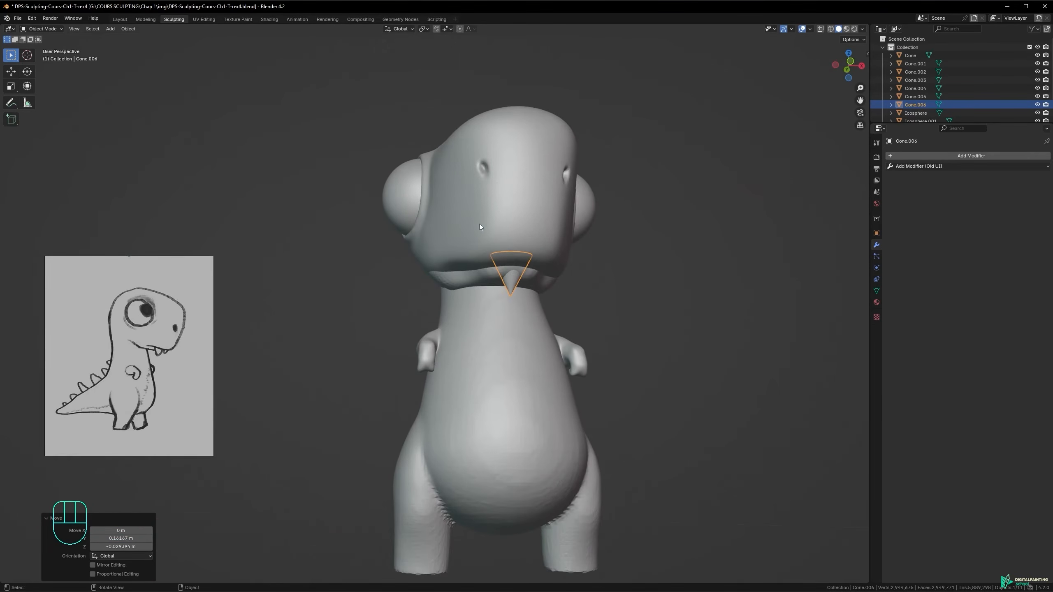
drag(928, 156, 878, 245)
click(938, 156)
mouse_move(927, 183)
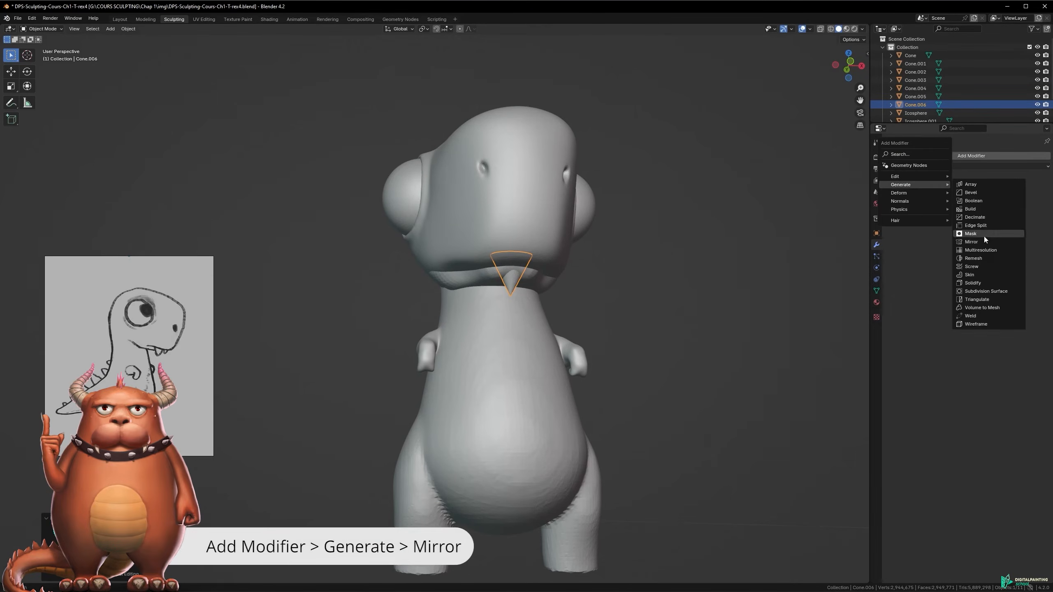
click(1004, 242)
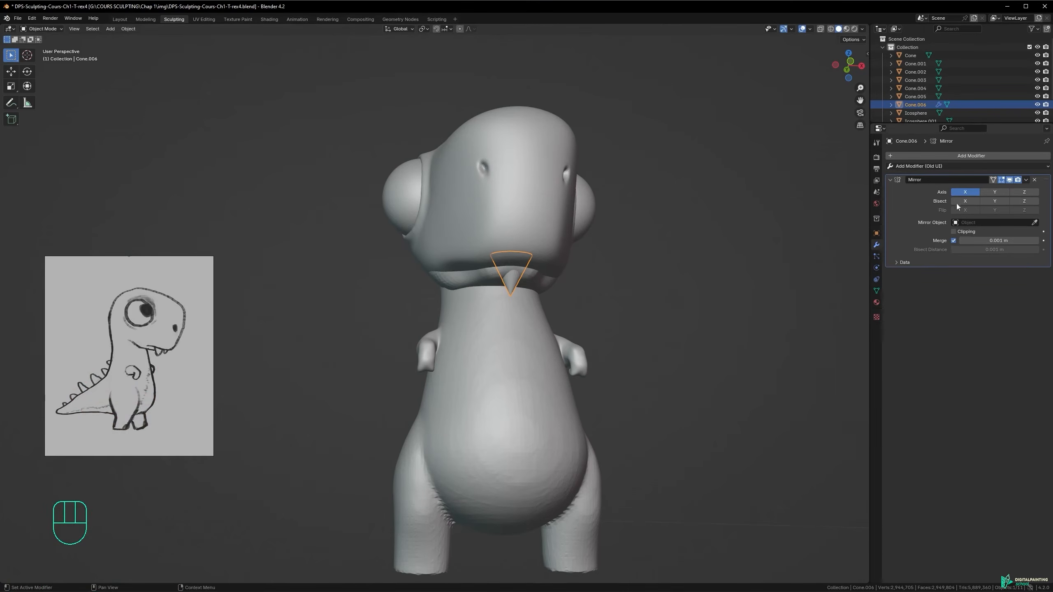
- In Edit Mode, move the tooth's mesh along X to one side of the mouth to separate the mirrored pair
alt+shift+drag(459, 244, 413, 242)
ctrl+alt+drag(481, 277, 495, 216)
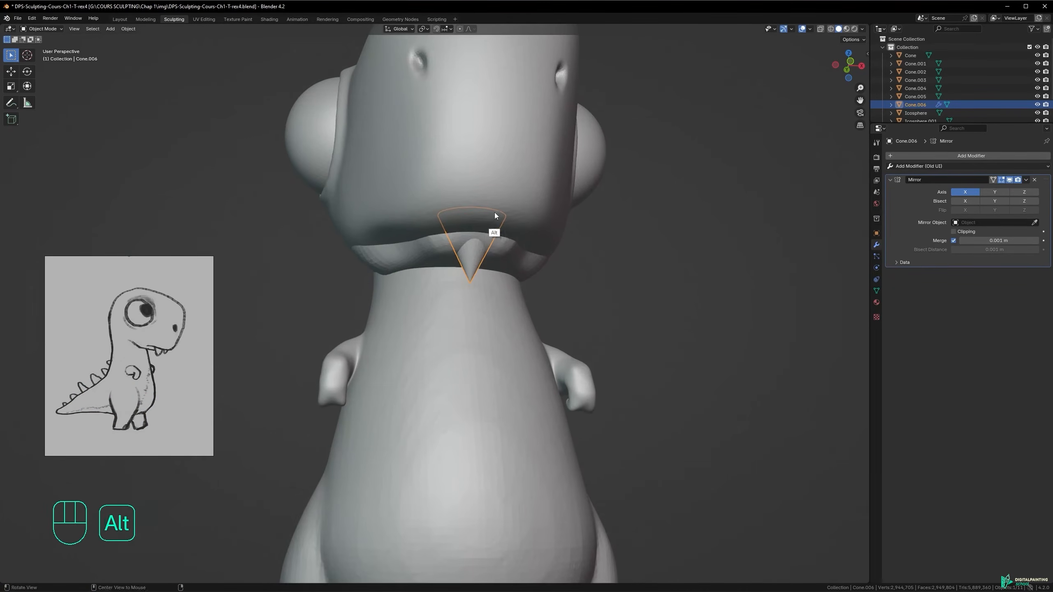
alt+shift+middle_drag(477, 236, 519, 238)
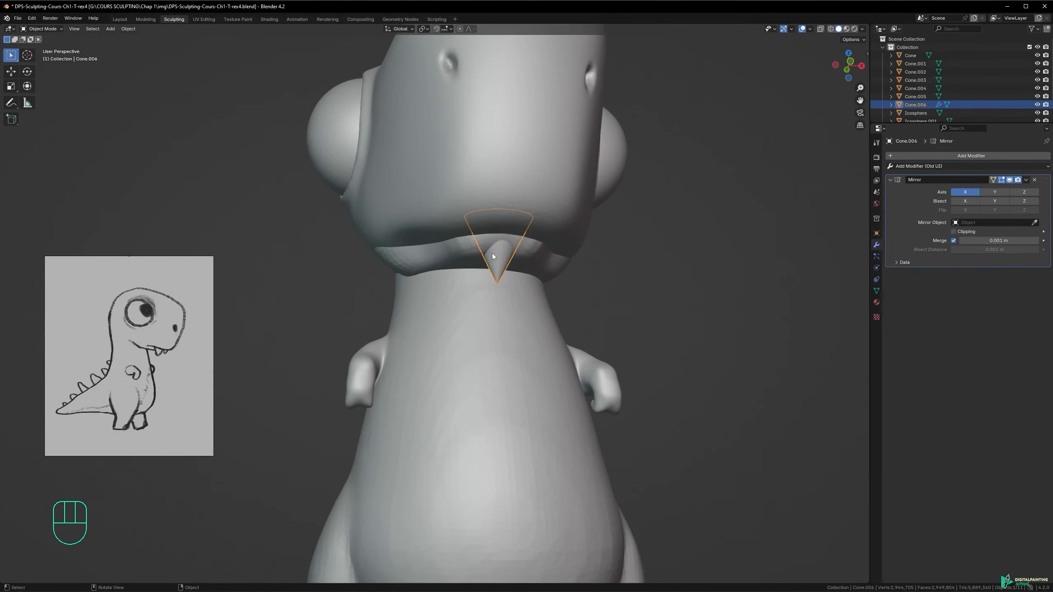
mouse_move(502, 237)
alt+middle_down()
mouse_move(483, 246)
mouse_move(510, 225)
mouse_move(519, 256)
mouse_move(509, 248)
alt+middle_up()
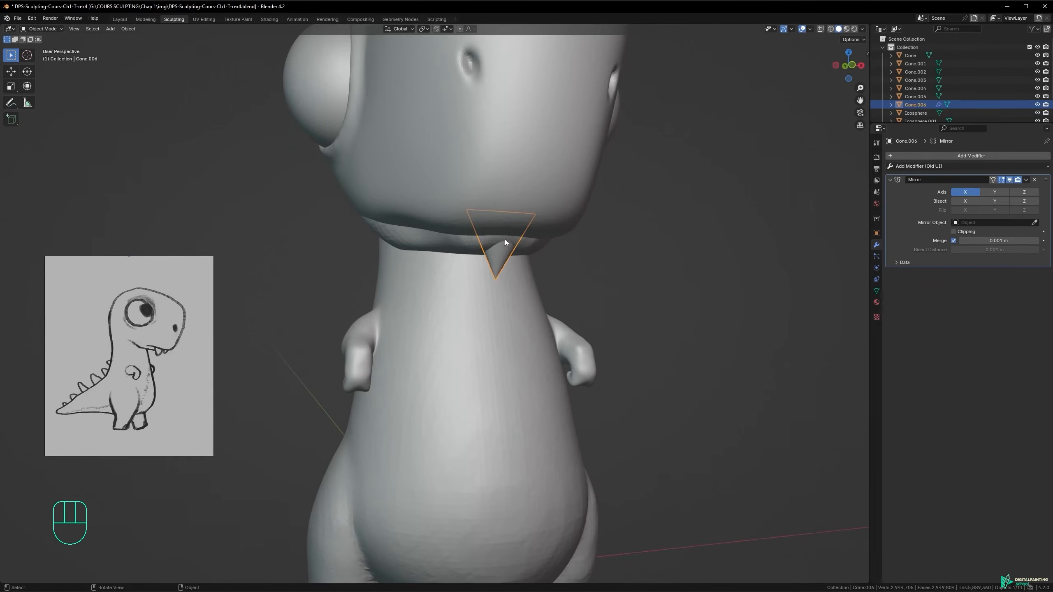
key(Tab)
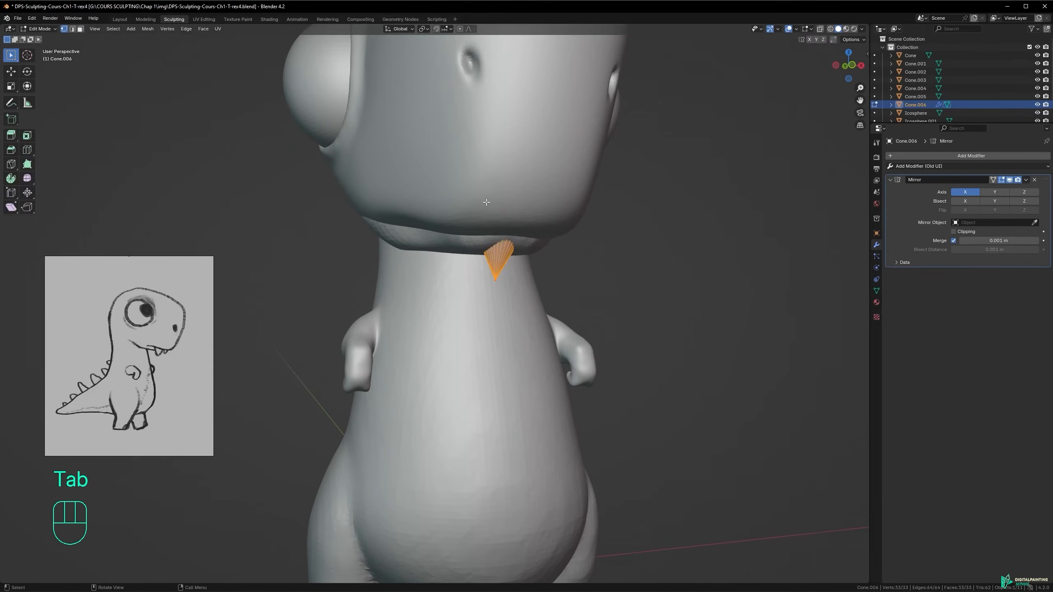
key(g)
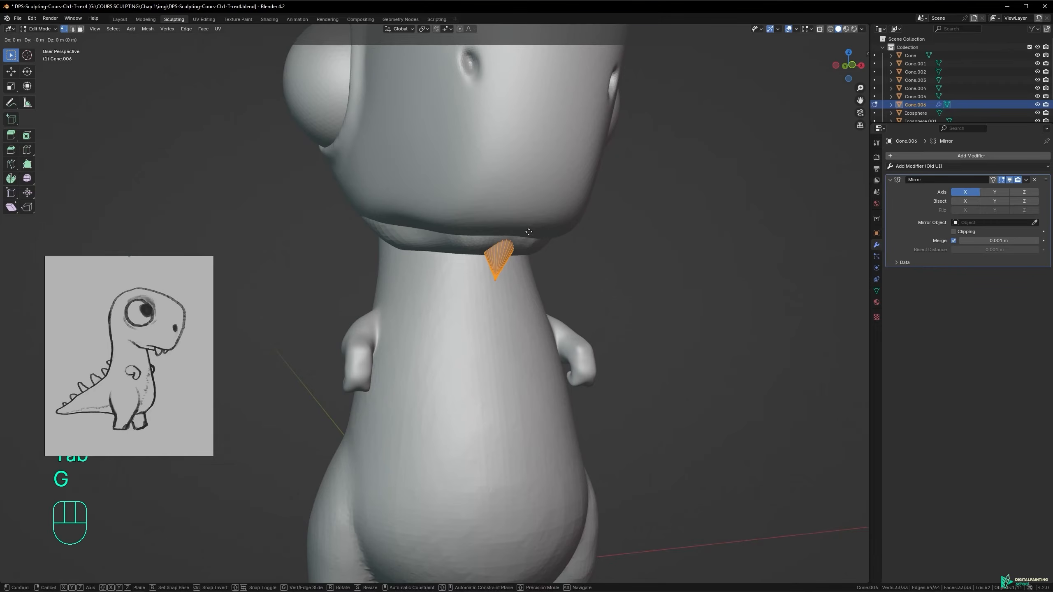
key(x)
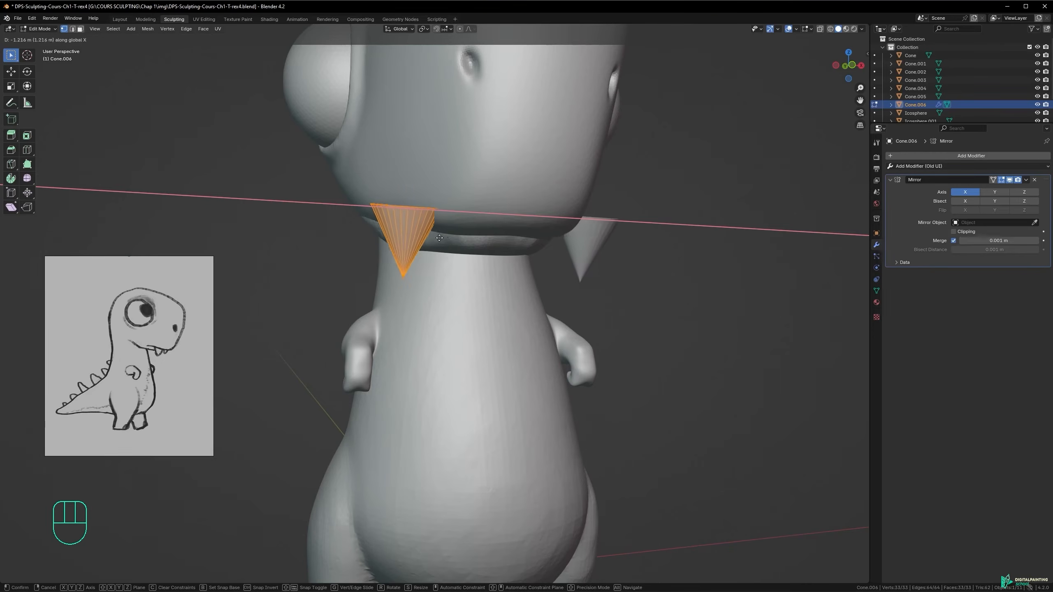
click(479, 238)
alt+middle_drag(479, 237, 504, 218)
key(g)
key(x)
click(492, 233)
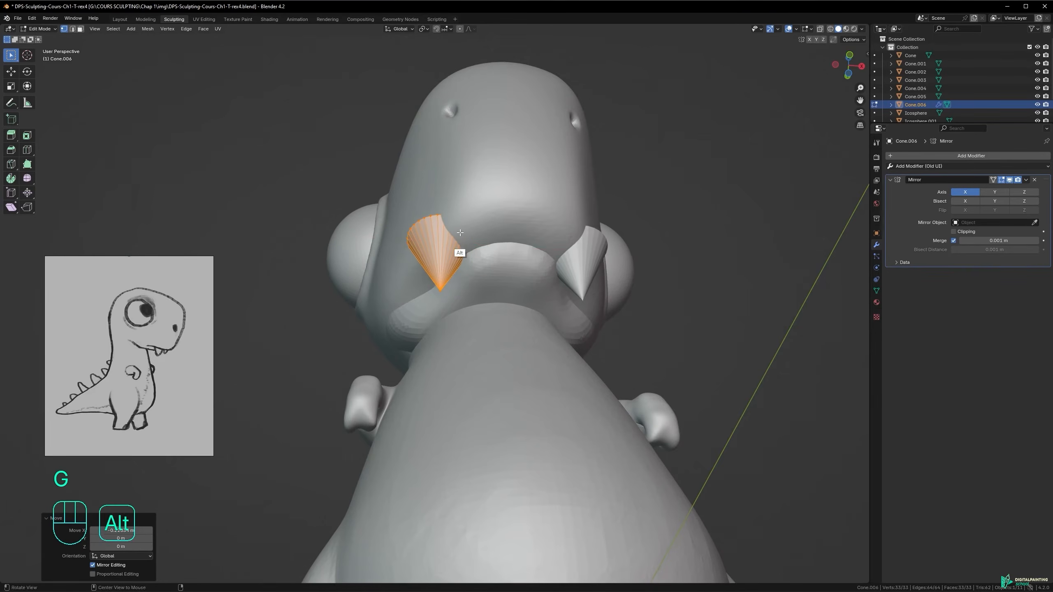
- Narrow the tooth's mesh by scaling it along X to 0.588
alt+middle_drag(460, 233, 463, 233)
key(s)
key(x)
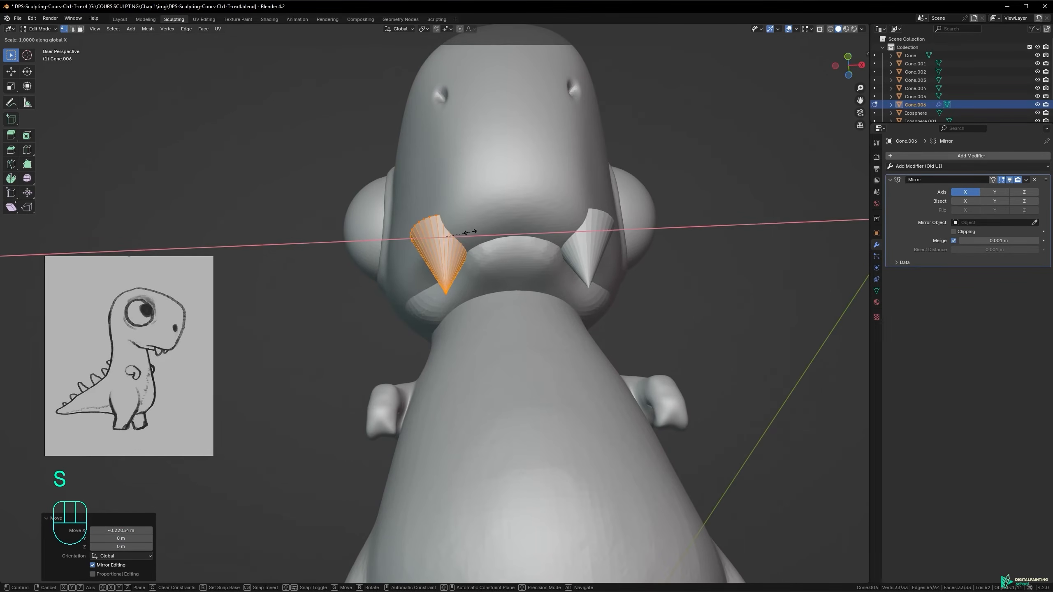
click(459, 236)
- Rotate the tooth's mesh about the global Z axis to follow the curve of the lip
alt+middle_drag(459, 236, 393, 286)
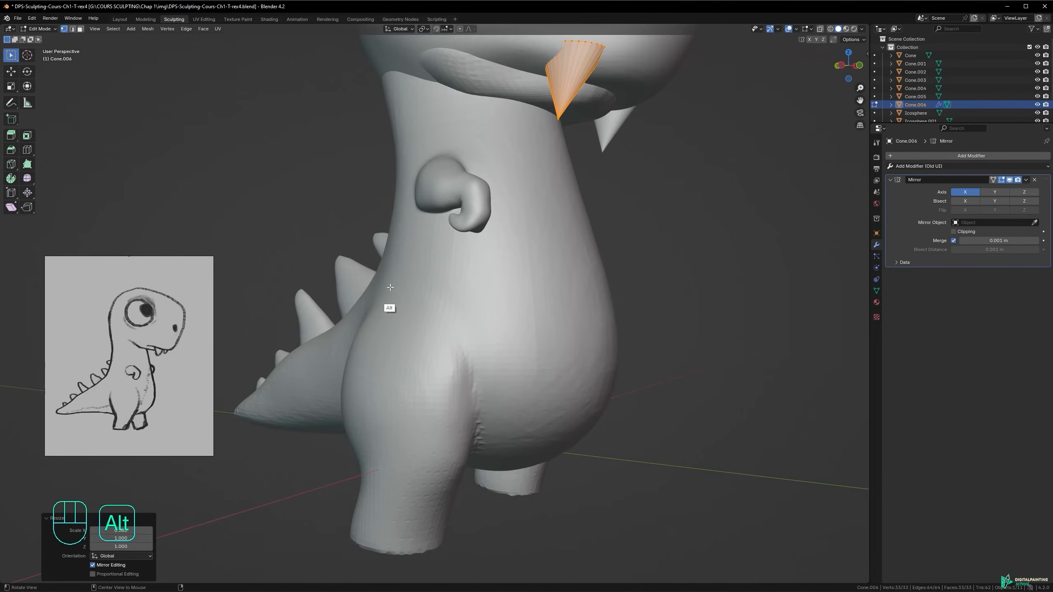
alt+shift+middle_drag(520, 176, 542, 130)
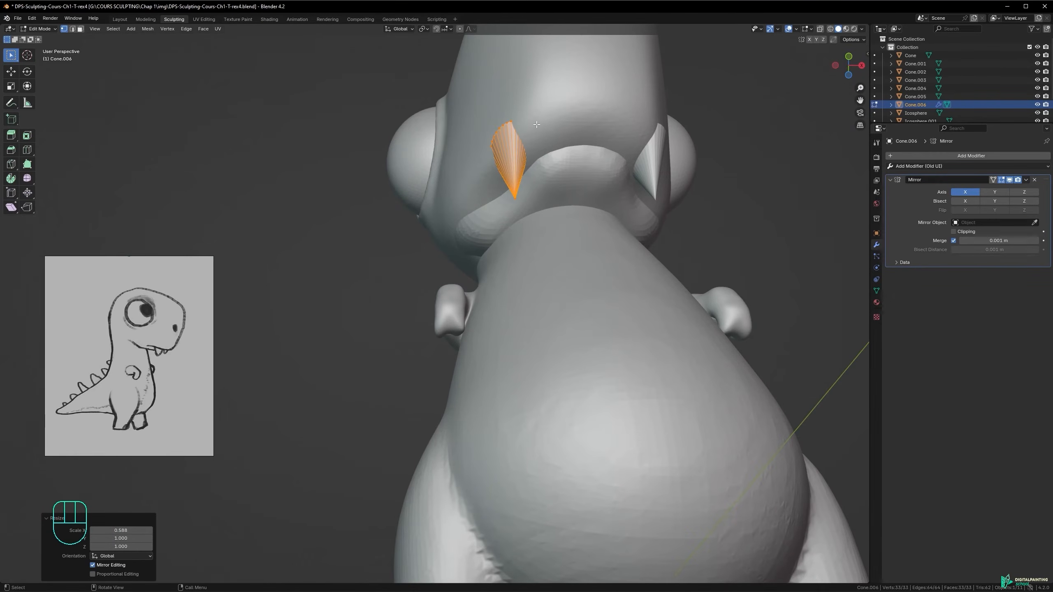
key(r)
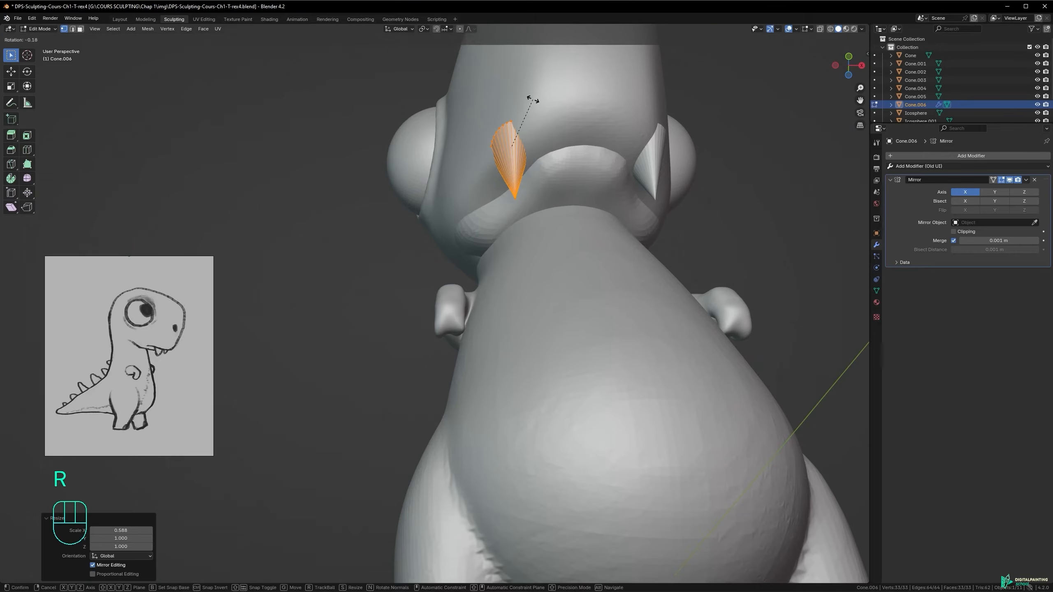
key(z)
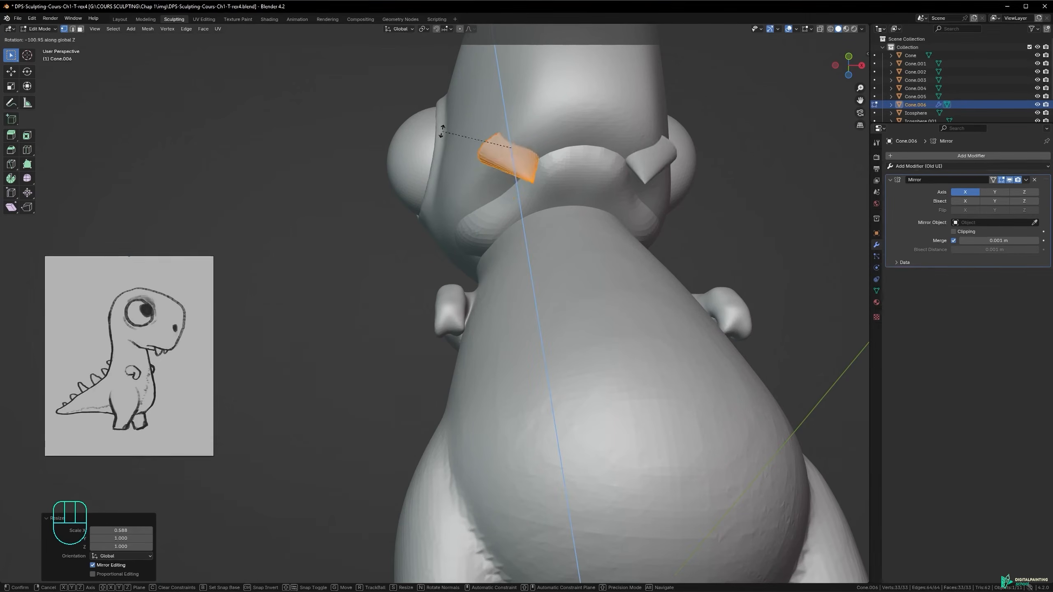
click(548, 107)
- Nudge the tooth into place against the upper lip and save the file
middle_drag(537, 163, 633, 188)
key(g)
click(570, 140)
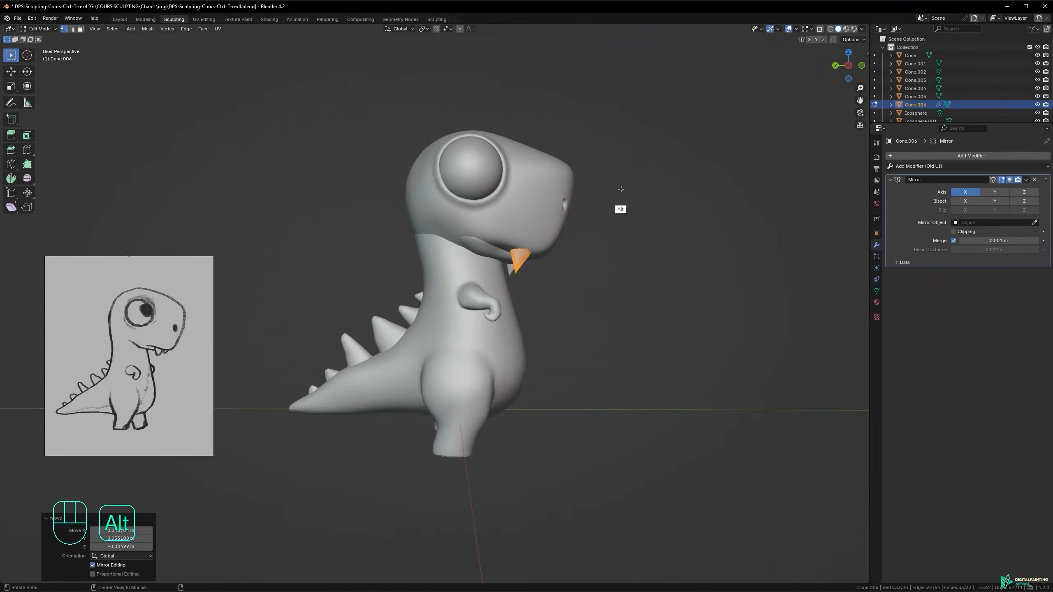
alt+shift+middle_drag(512, 235, 489, 274)
key(ctrl+s)
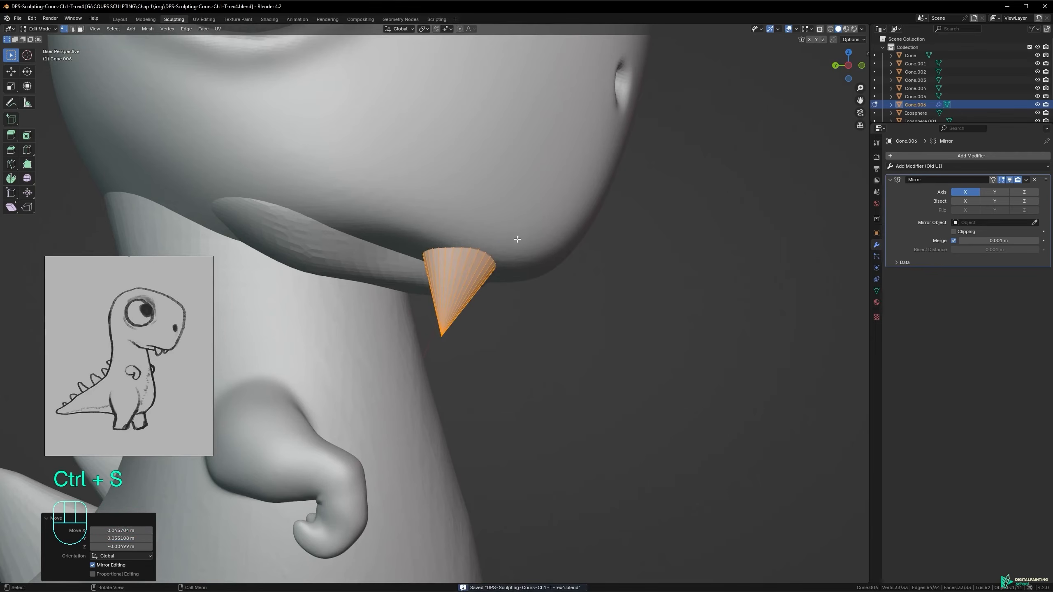
- Switch the tooth to Sculpt Mode, adjust its voxel size, and remesh it
key(Tab)
click(519, 300)
mouse_move(527, 277)
alt+middle_down()
mouse_move(479, 297)
mouse_move(470, 272)
alt+middle_up()
key(r)
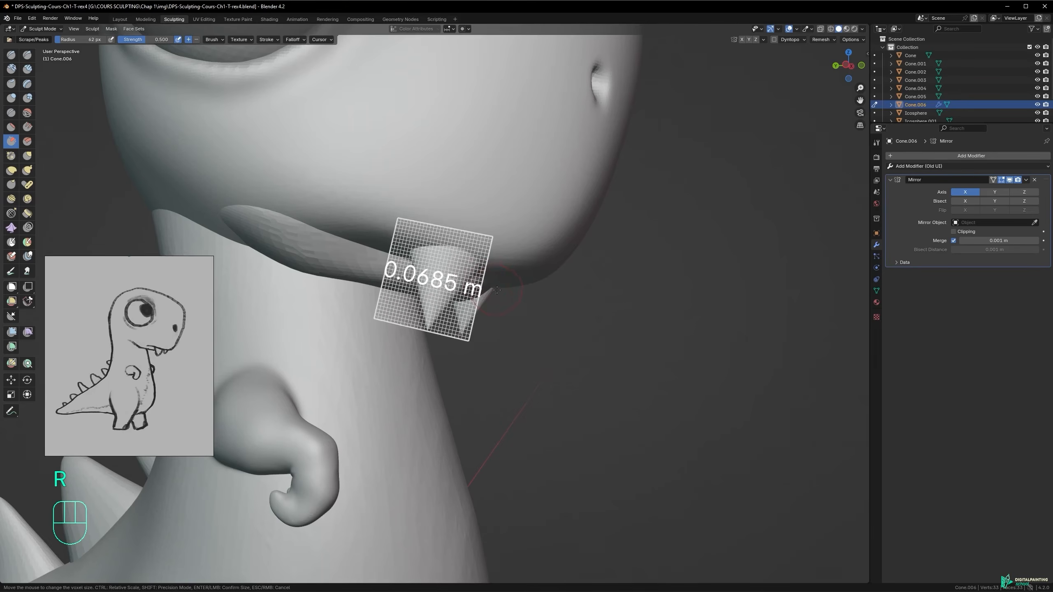
click(480, 269)
alt+middle_drag(465, 267, 418, 214)
key(ctrl+r)
- Round off the tooth's sharp tip with the Scrape brush
mouse_move(435, 275)
ctrl+alt+middle_down()
mouse_move(456, 237)
mouse_move(407, 287)
ctrl+alt+middle_up()
key(space)
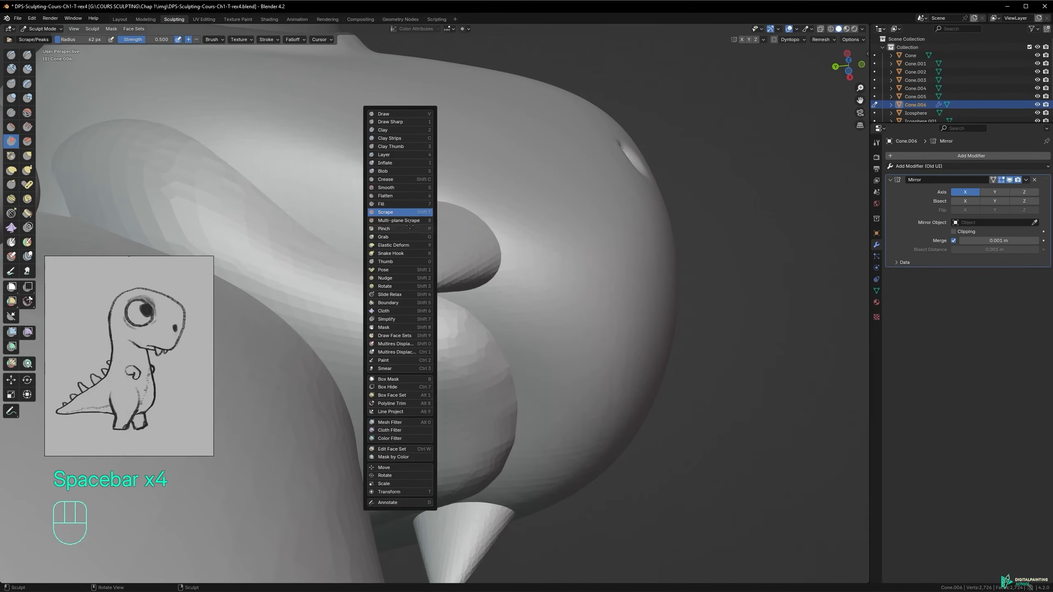
click(413, 212)
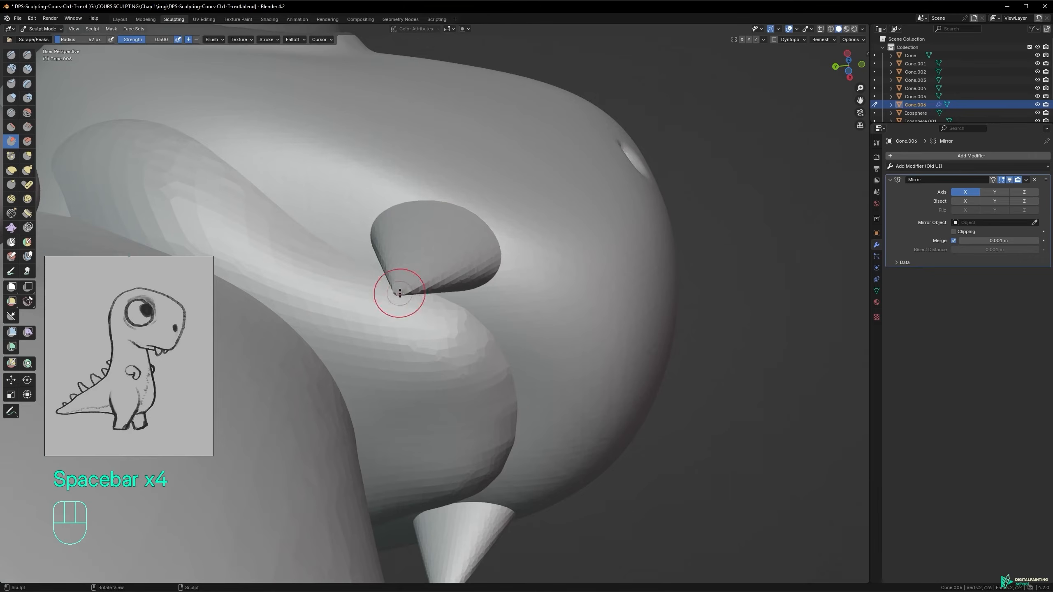
alt+middle_drag(404, 287, 418, 267)
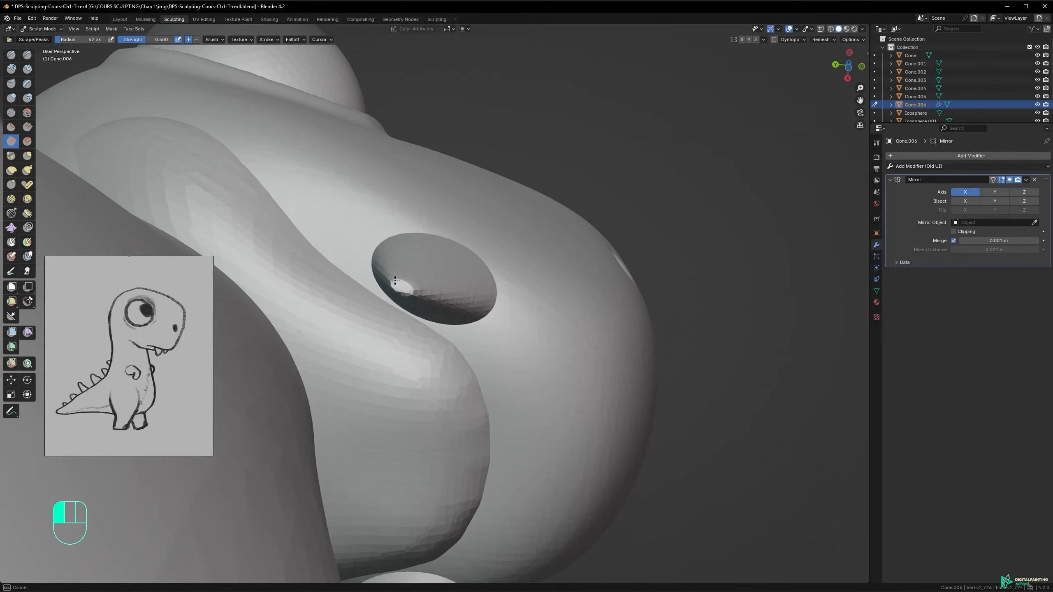
mouse_move(406, 289)
alt+middle_down()
mouse_move(458, 343)
mouse_move(398, 276)
mouse_move(468, 254)
mouse_move(446, 301)
mouse_move(452, 274)
alt+middle_up()
- Reshape the tooth's base and curve its tip backward with the Grab brush, reducing the radius to 99 px
key(g)
key(f)
key(f)
key(f)
click(410, 252)
drag(412, 236, 406, 225)
drag(470, 232, 468, 225)
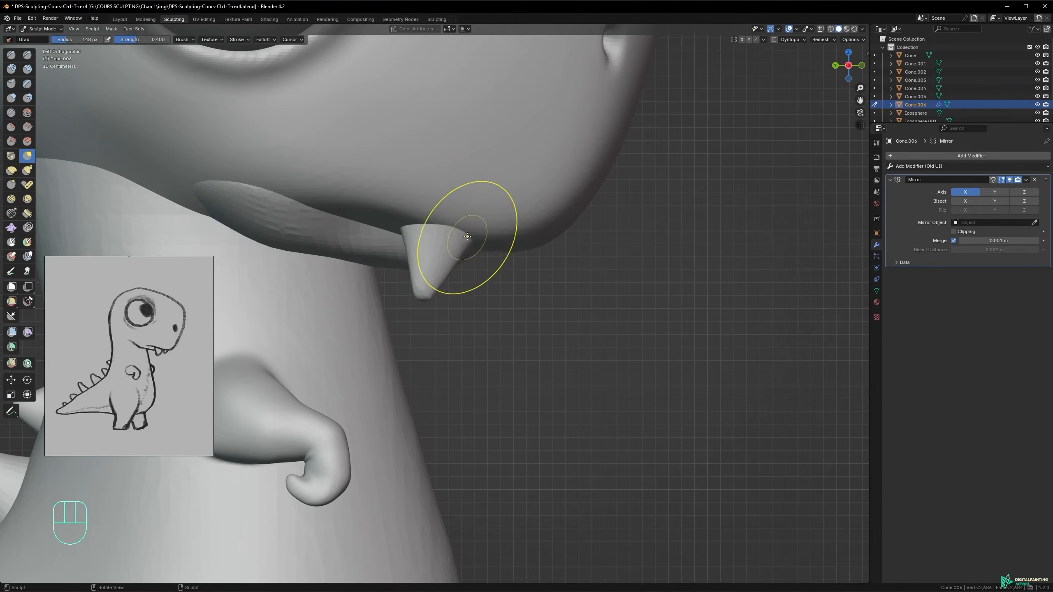
key(f)
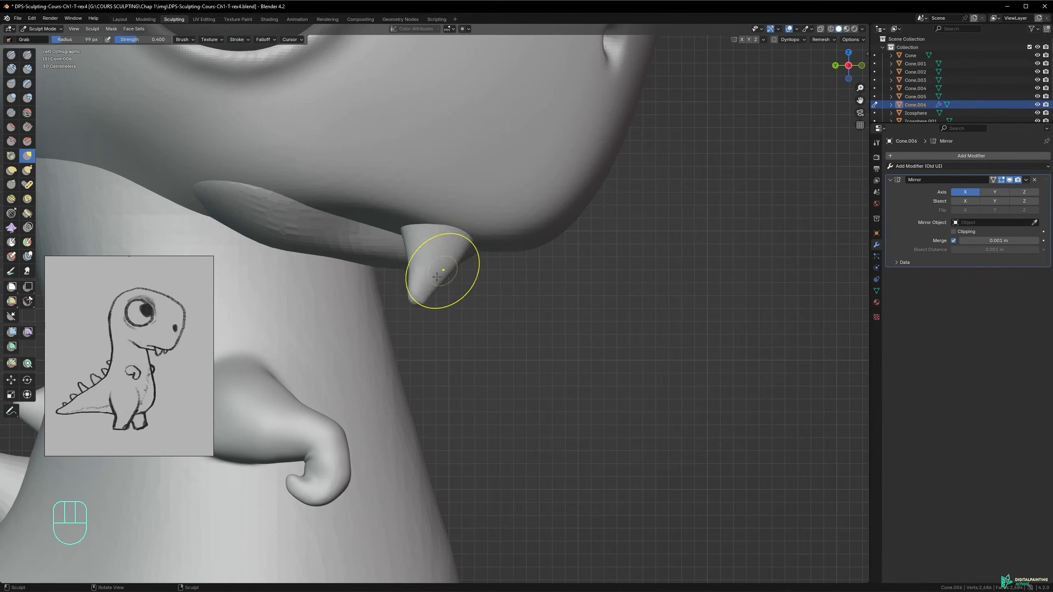
mouse_move(437, 267)
alt+middle_down()
mouse_move(450, 250)
mouse_move(474, 249)
mouse_move(378, 268)
mouse_move(336, 257)
mouse_move(389, 236)
mouse_move(442, 251)
mouse_move(414, 373)
alt+middle_up()
- Give the tooth a fuller shape with the Inflate brush, undoing the unwanted stroke and enlarging the radius to 169 px
alt+middle_drag(389, 253, 433, 223)
key(i)
drag(415, 258, 412, 256)
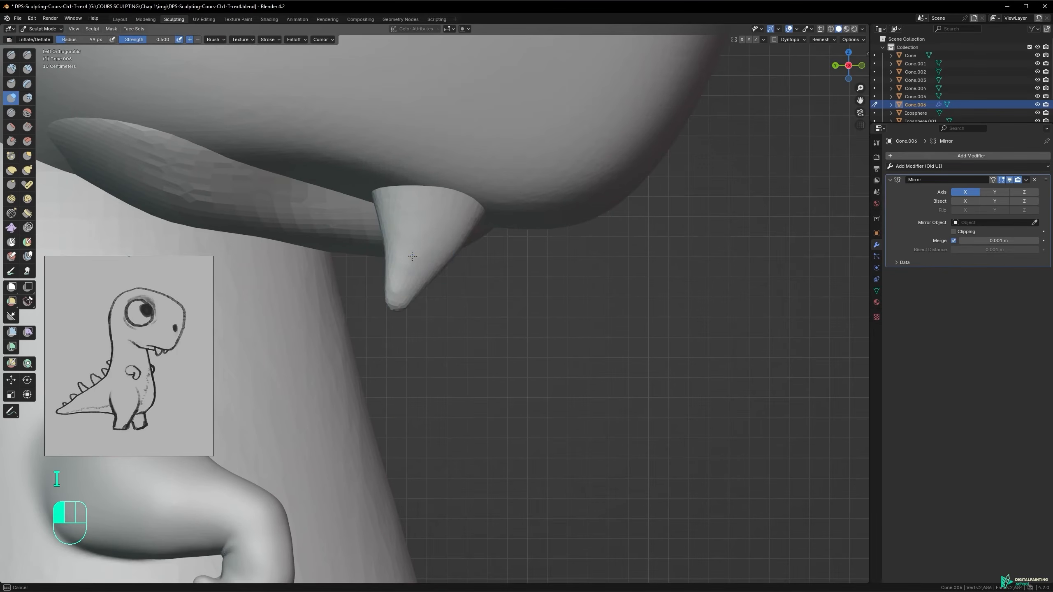
drag(403, 302, 411, 272)
key(ctrl+z)
alt+middle_drag(412, 249, 326, 272)
key(f)
click(470, 251)
alt+middle_drag(446, 233, 493, 245)
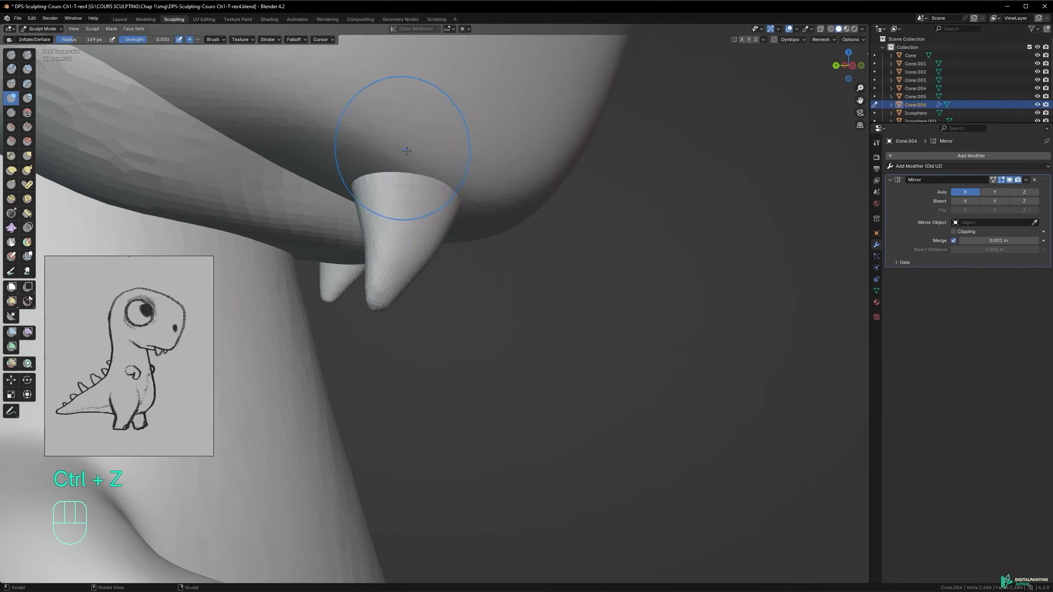
- Check the reshaped tooth from several angles around the upper lip and save the file
scroll(405, 150, down, 3)
mouse_move(412, 204)
alt+middle_down()
mouse_move(316, 203)
mouse_move(330, 187)
alt+middle_up()
alt+middle_drag(470, 329, 433, 298)
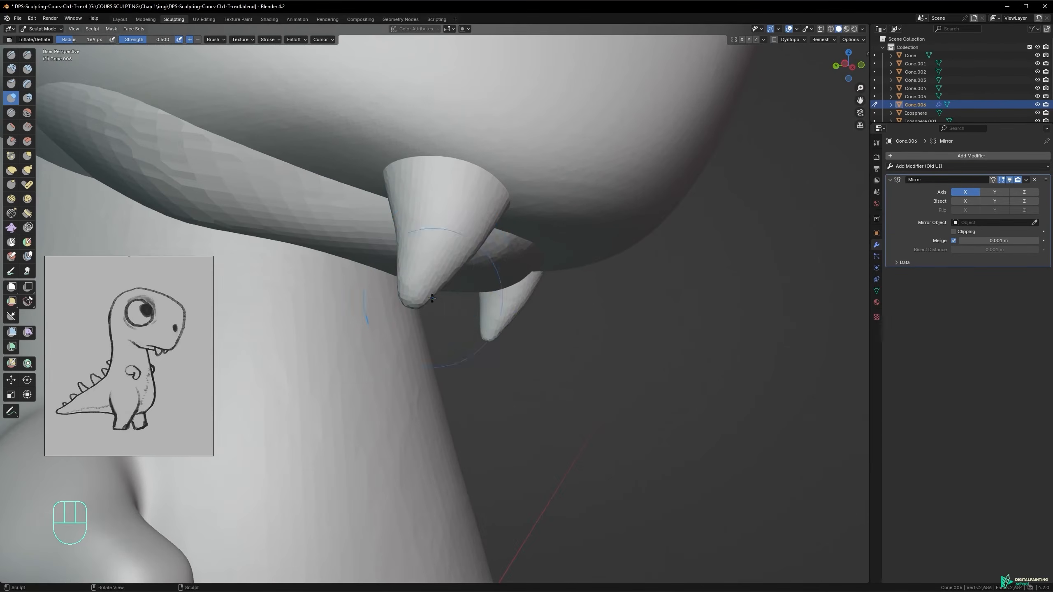
mouse_move(460, 232)
ctrl+middle_down()
mouse_move(446, 252)
mouse_move(468, 262)
mouse_move(459, 252)
ctrl+middle_up()
key(ctrl+s)
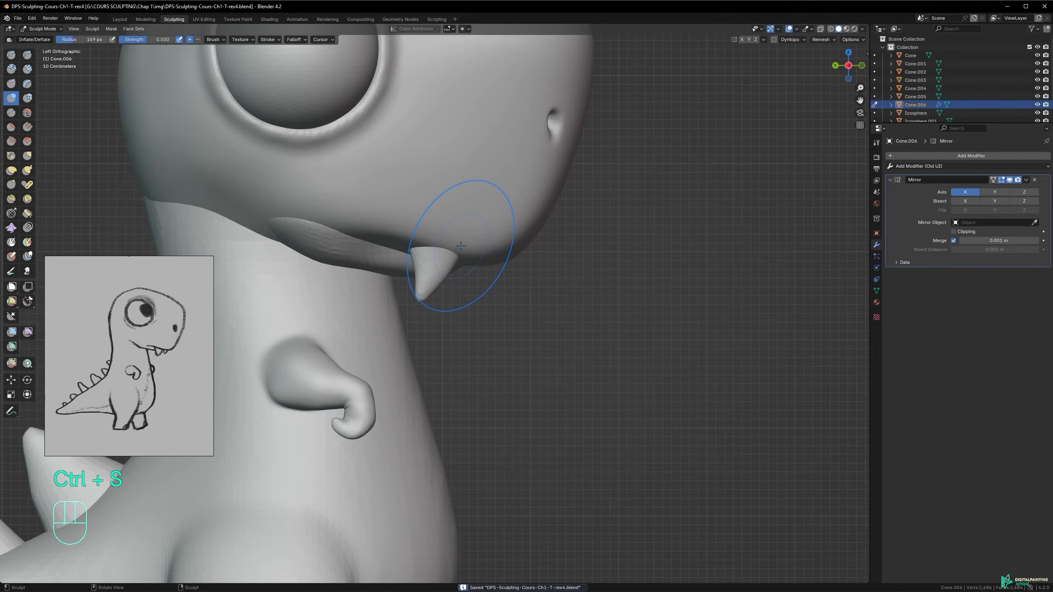
- Return to Object Mode and duplicate the tooth toward the snout's front, about -0.57 m in Y and 0.11 m in Z
key(Tab)
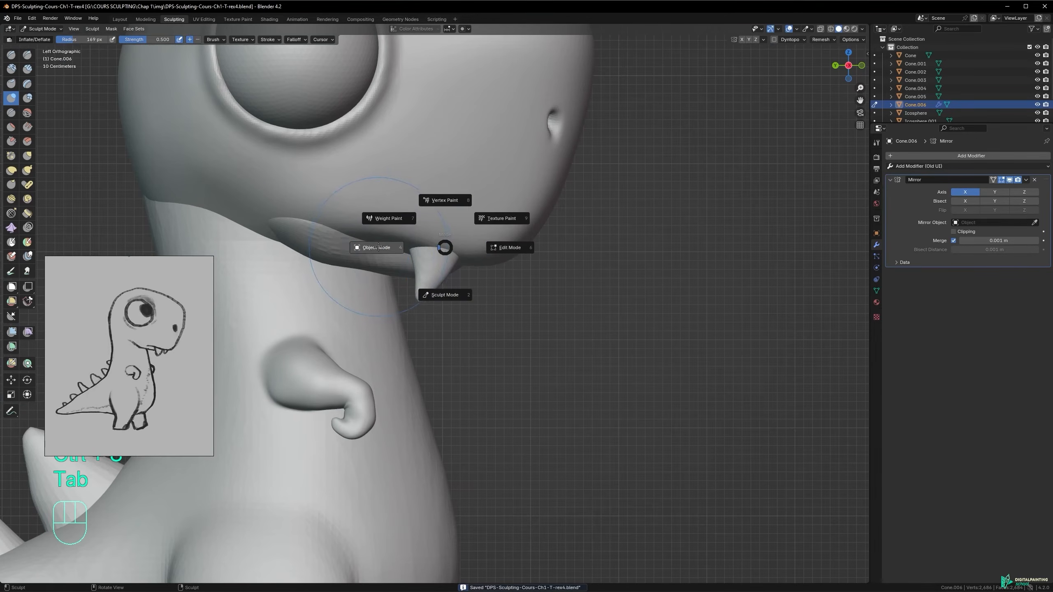
click(378, 248)
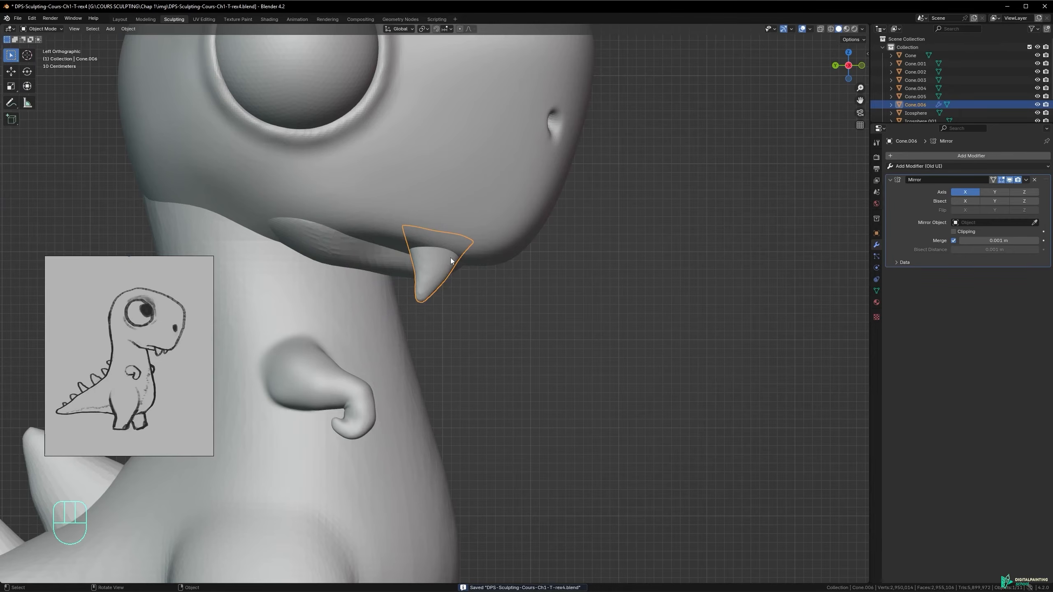
key(shift+d)
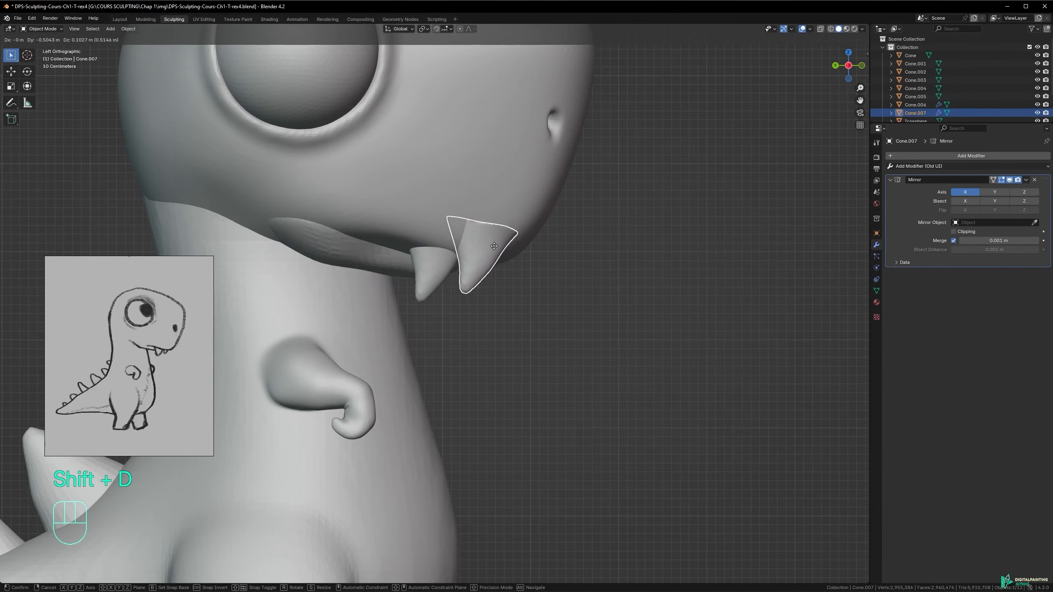
click(498, 245)
mouse_move(498, 245)
middle_down()
mouse_move(412, 242)
mouse_move(397, 221)
mouse_move(418, 204)
mouse_move(497, 227)
mouse_move(409, 248)
mouse_move(525, 224)
mouse_move(446, 253)
mouse_move(510, 237)
middle_up()
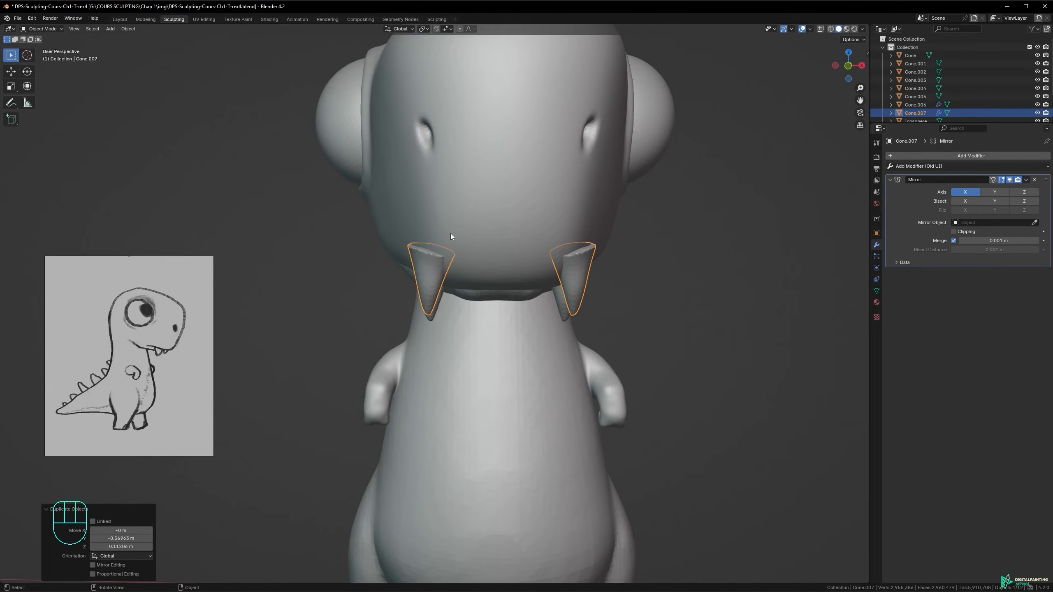
- Try to reposition the duplicate tooth in Object Mode, and undo both moves
key(g)
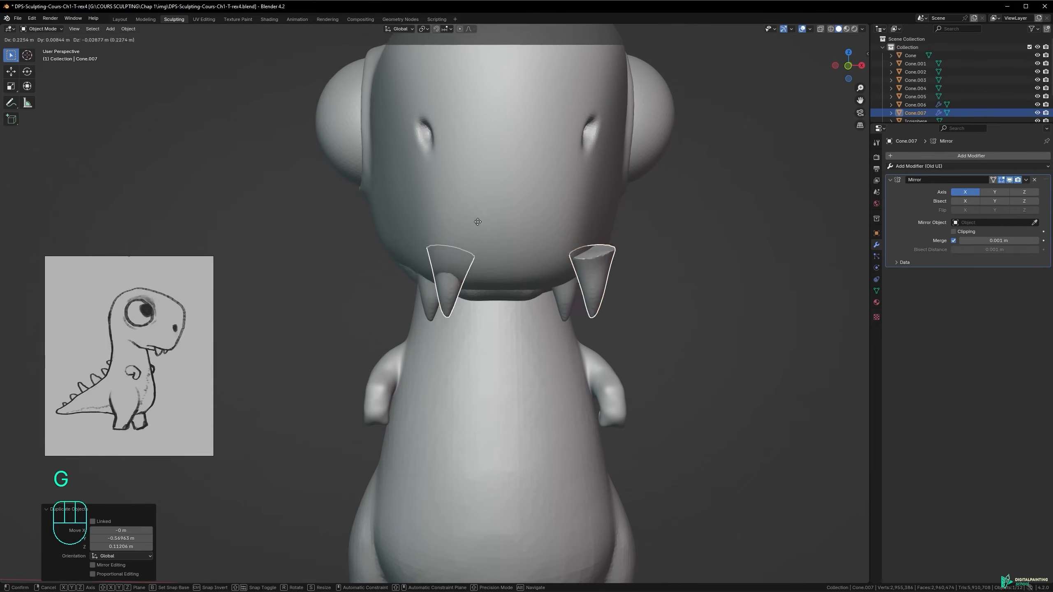
click(445, 248)
alt+middle_drag(456, 255, 367, 276)
key(g)
click(463, 269)
alt+middle_drag(548, 260, 503, 244)
key(ctrl+z)
key(ctrl+z)
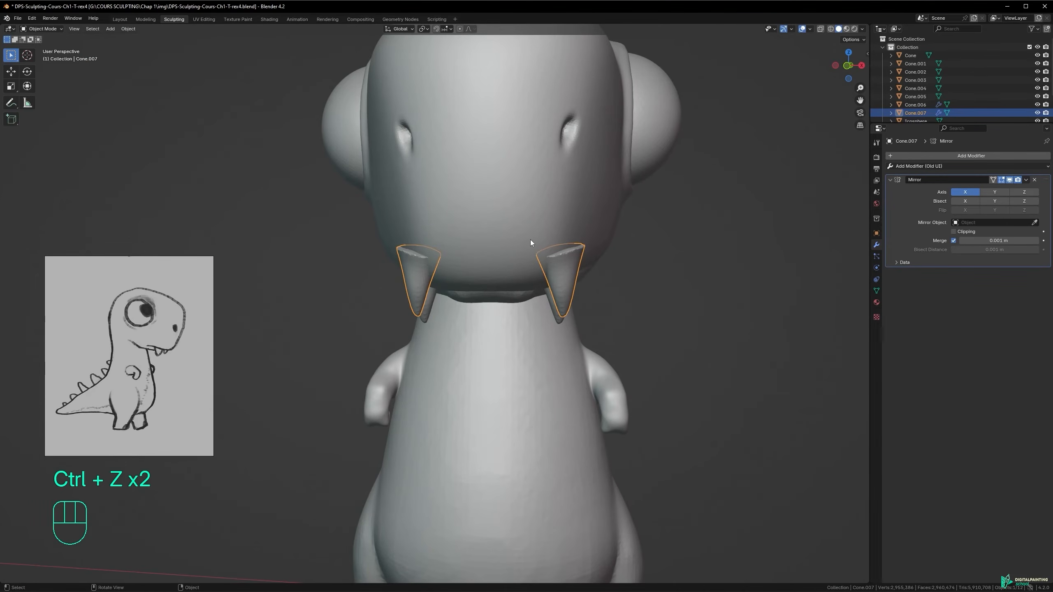
- In Edit Mode, move the duplicate tooth's mesh inward toward the snout's centre and raise it about 0.16 m in Z
key(Tab)
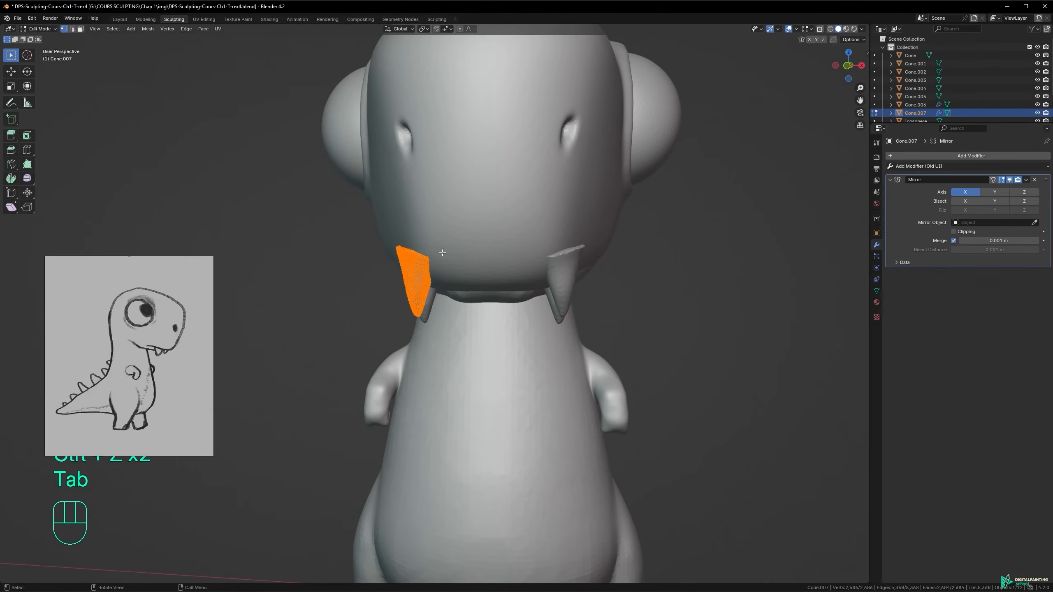
alt+middle_drag(437, 251, 467, 284)
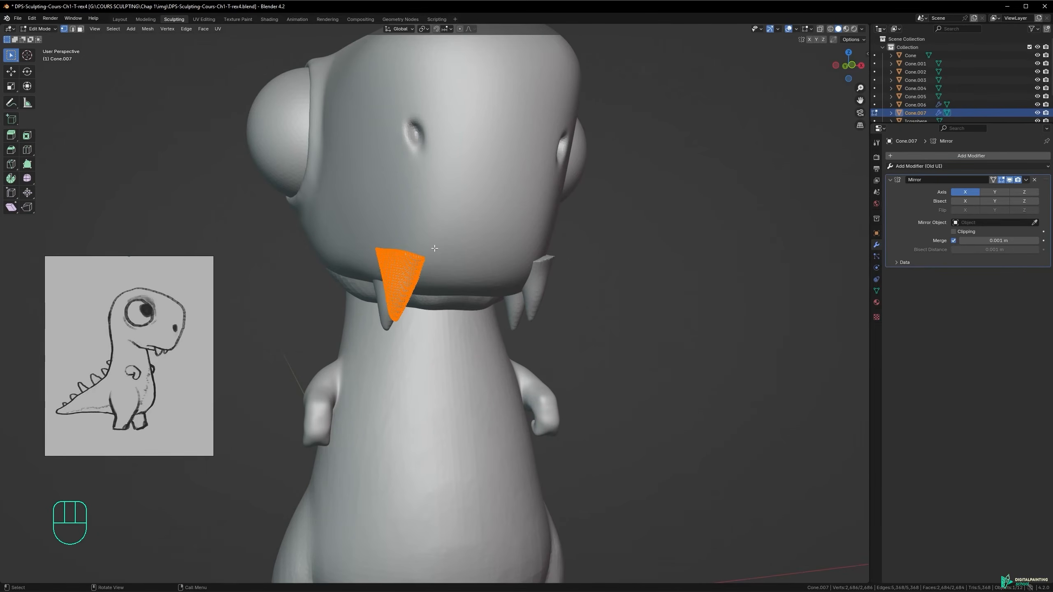
mouse_move(437, 269)
alt+middle_down()
mouse_move(425, 290)
mouse_move(431, 265)
alt+middle_up()
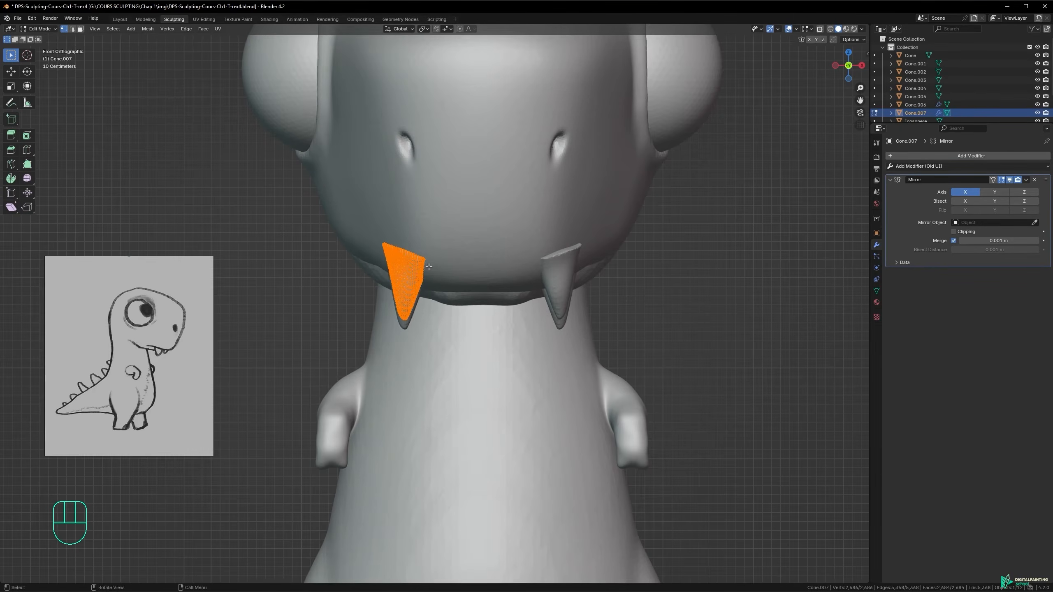
key(g)
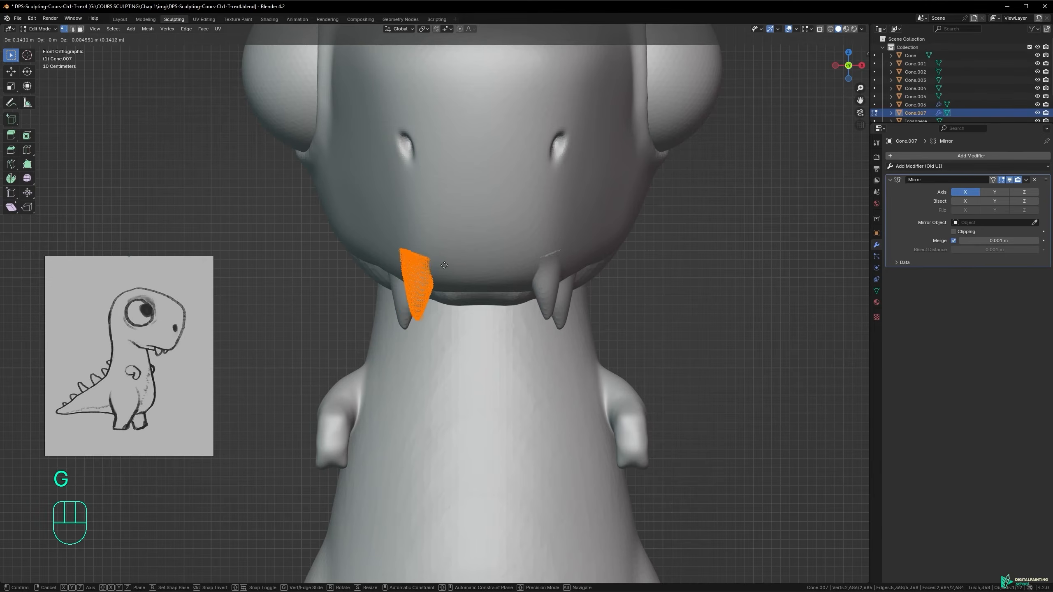
click(451, 268)
alt+middle_drag(498, 306, 498, 270)
key(g)
key(z)
click(487, 258)
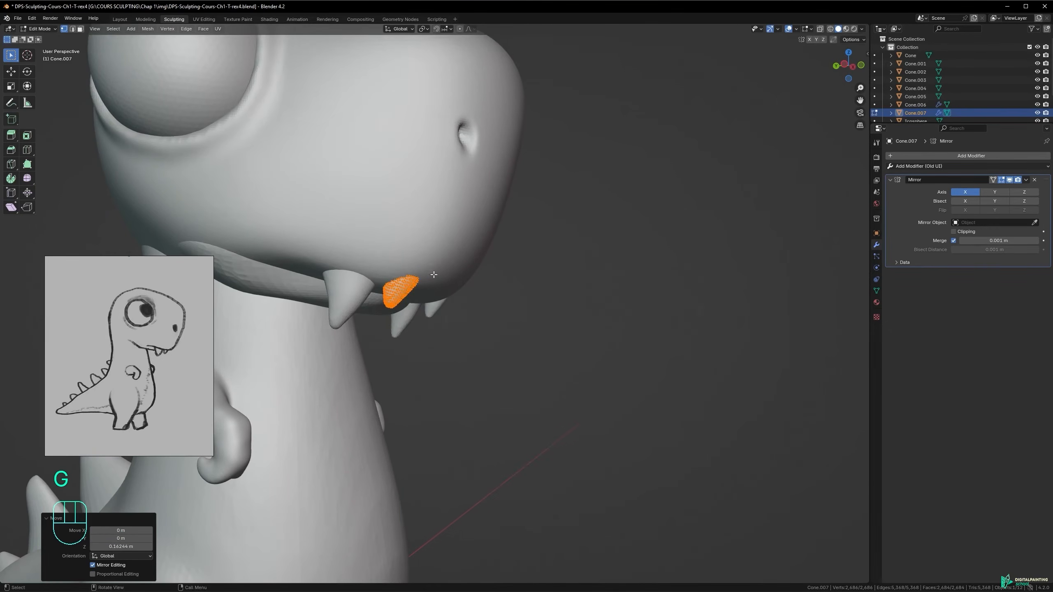
- Scale the duplicate tooth's mesh and lower it about 0.20 m in Z below the upper lip
alt+middle_drag(430, 284, 448, 290)
key(s)
click(442, 281)
key(g)
key(z)
click(435, 297)
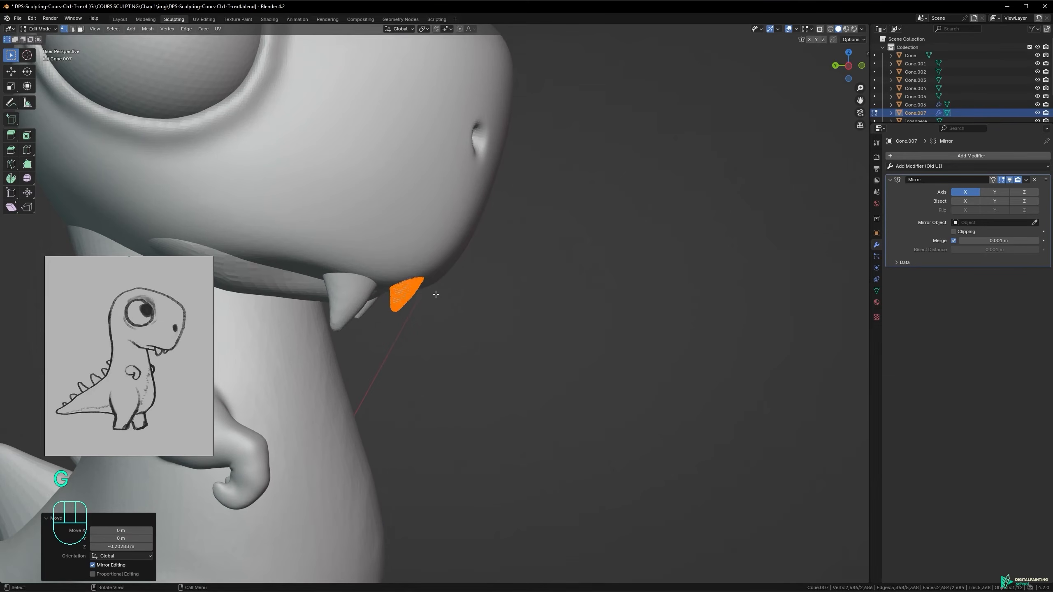
- Shrink the front tooth further and tuck it up against the upper lip, raising it about 0.12 m in Z
alt+drag(431, 281, 361, 289)
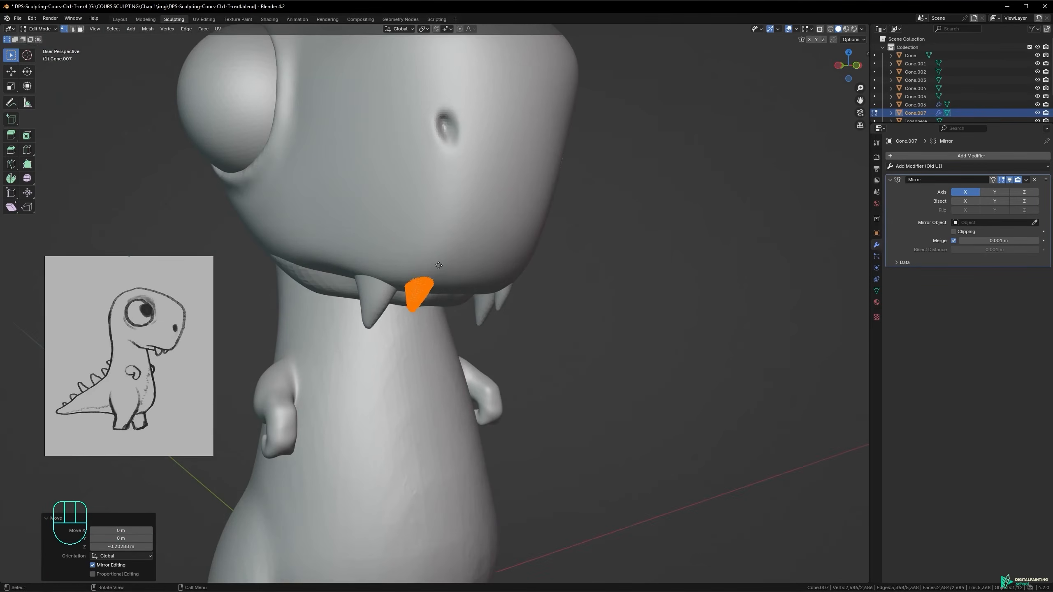
key(g)
click(431, 270)
mouse_move(431, 270)
alt+mouse_down()
mouse_move(435, 290)
mouse_move(449, 275)
alt+mouse_up()
key(s)
click(431, 282)
key(g)
click(430, 277)
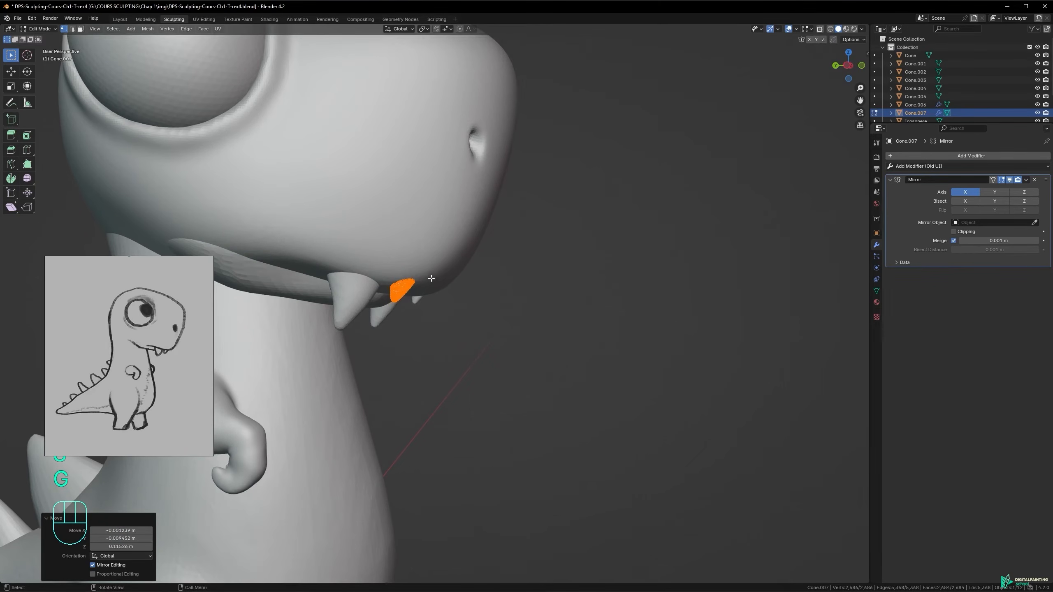
- Nudge the front tooth along the lip and rotate it about -7.4° in the side view
key(g)
click(428, 282)
alt+middle_drag(410, 268, 435, 286)
key(r)
click(438, 237)
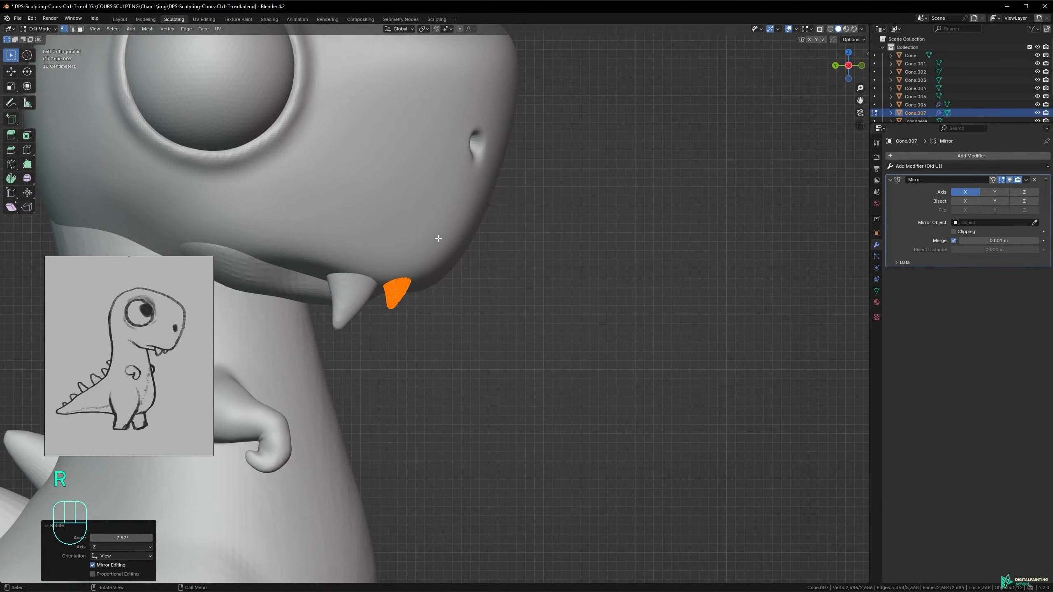
- Check the teeth from below in Object Mode, then reselect the front tooth's whole mesh and shift it along X
click(470, 291)
key(Tab)
alt+middle_drag(460, 289, 392, 237)
key(Tab)
alt+middle_drag(450, 271, 447, 273)
key(a)
key(g)
key(x)
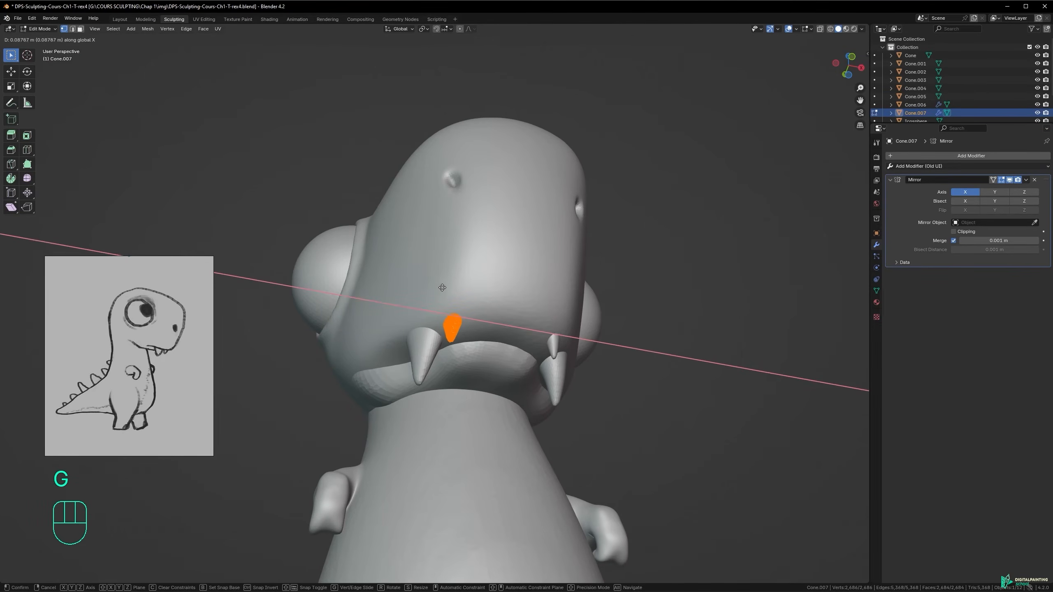
click(439, 286)
- Lower the front tooth about 0.016 m in Z and rotate it about 10° around Z to follow the lip
alt+middle_drag(438, 285, 397, 245)
key(g)
key(z)
shift+click(504, 345)
key(r)
key(z)
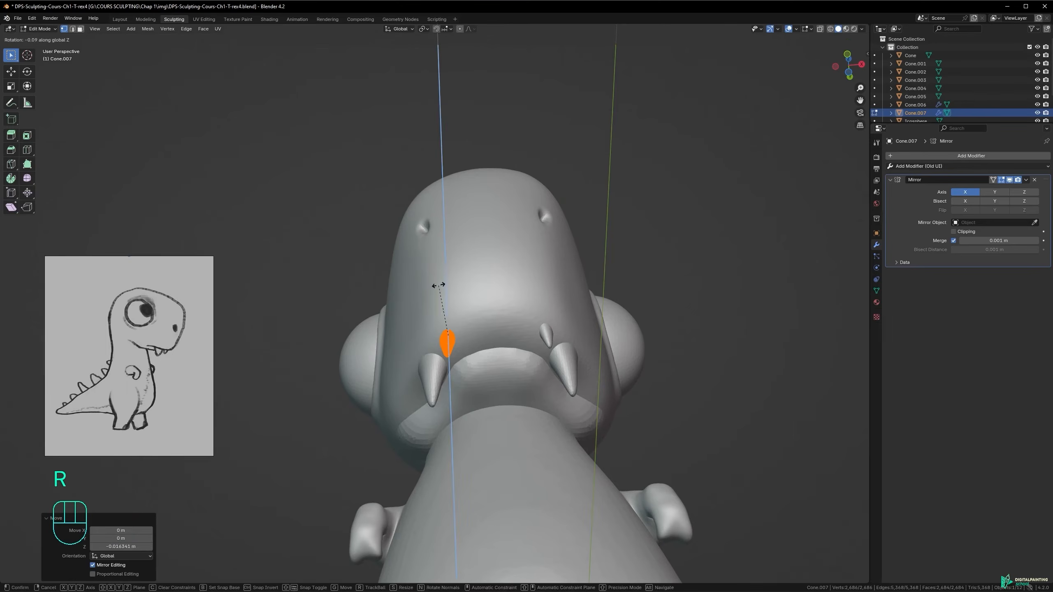
click(448, 279)
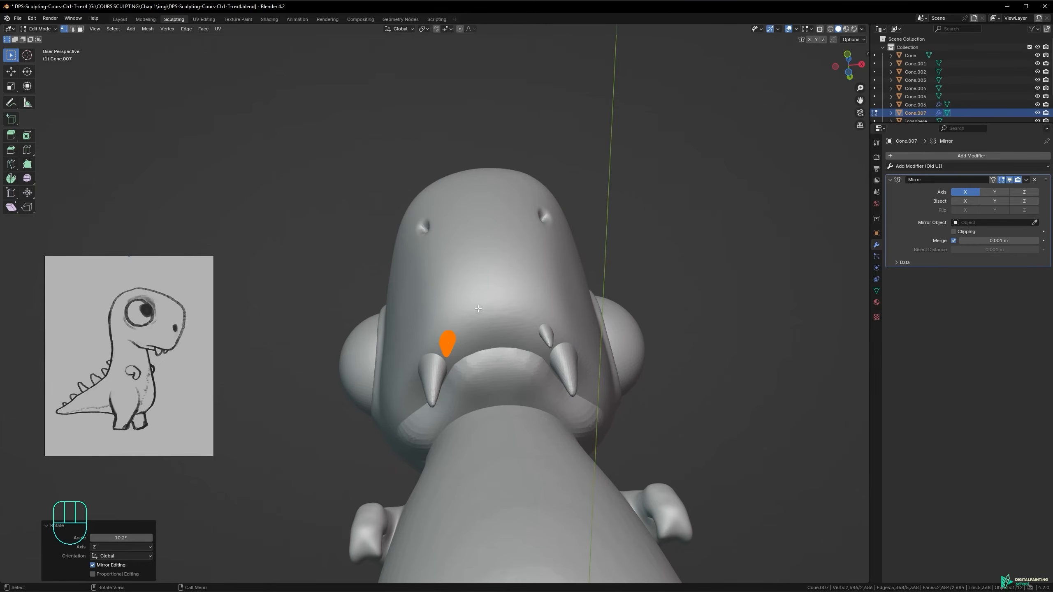
- Return to Object Mode, check the placement of both tooth pairs, and save the file
key(Tab)
alt+middle_drag(465, 284, 443, 213)
alt+middle_drag(412, 263, 425, 212)
key(ctrl+s)
- Select the head and lower jaw, save, and store an incremented copy as DPS-Sculpting-Cours-Ch1-T-rex5.blend
click(390, 210)
shift+click(404, 235)
key(ctrl+s)
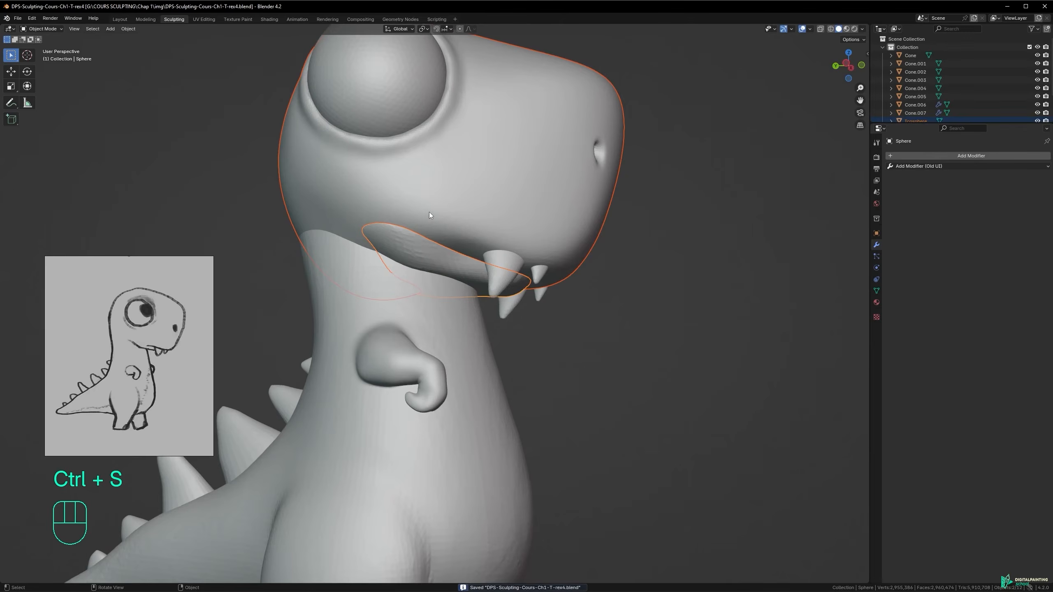
key(ctrl+shift+s)
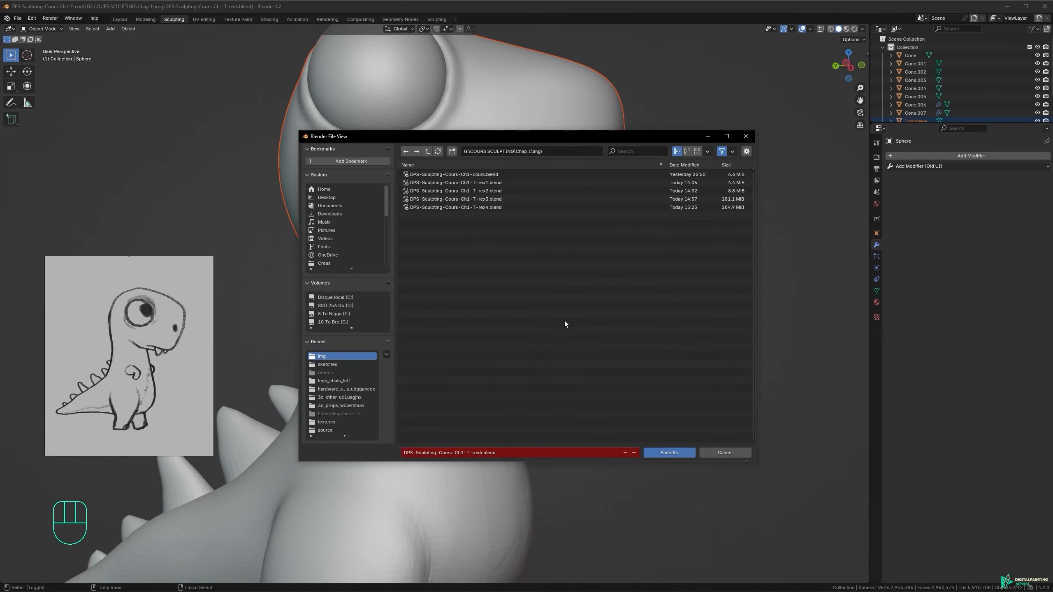
key(KP_Add)
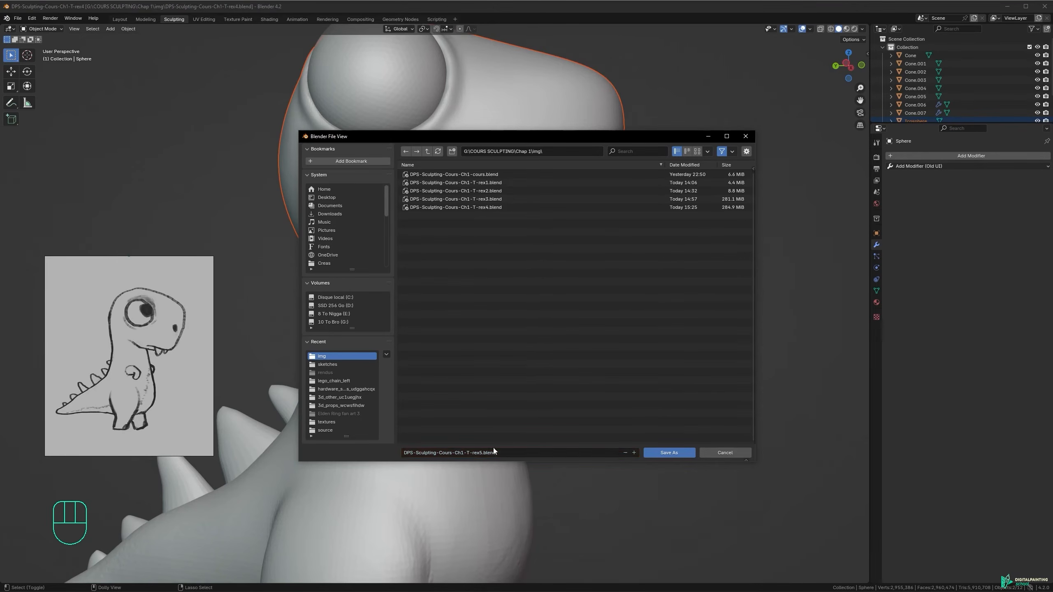
click(665, 454)
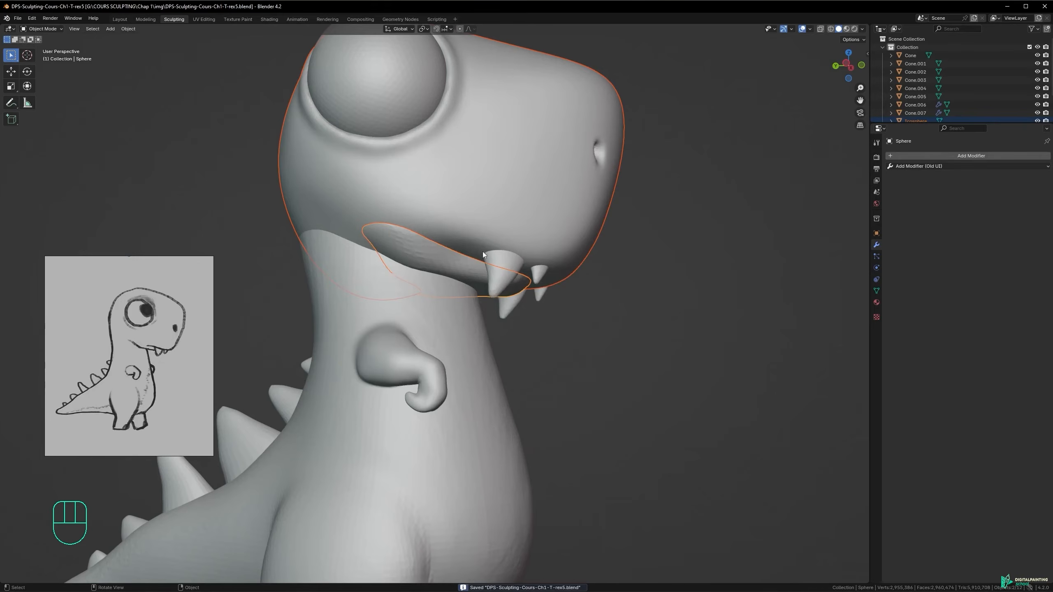
- Join the selected head and lower jaw into one object and switch it to Sculpt Mode
alt+drag(442, 200, 495, 236)
key(ctrl+j)
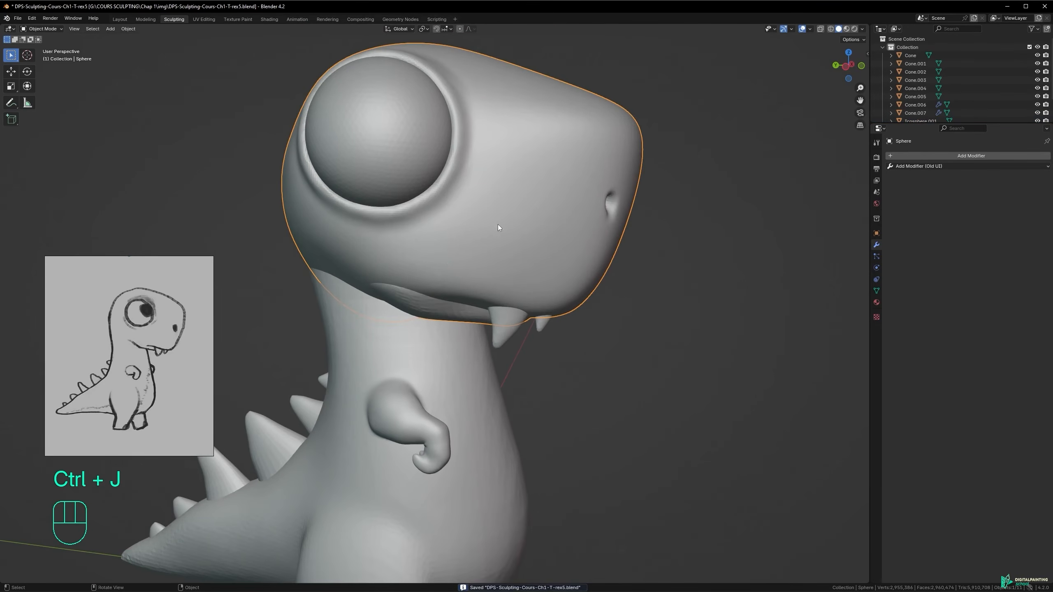
key(ctrl+Tab)
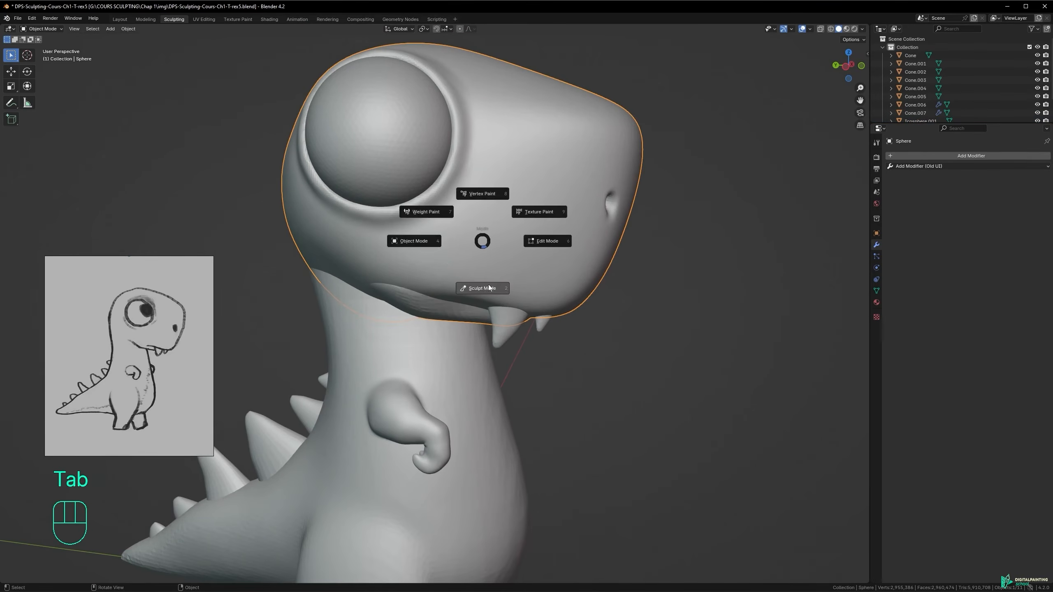
click(487, 291)
alt+drag(439, 291, 430, 278)
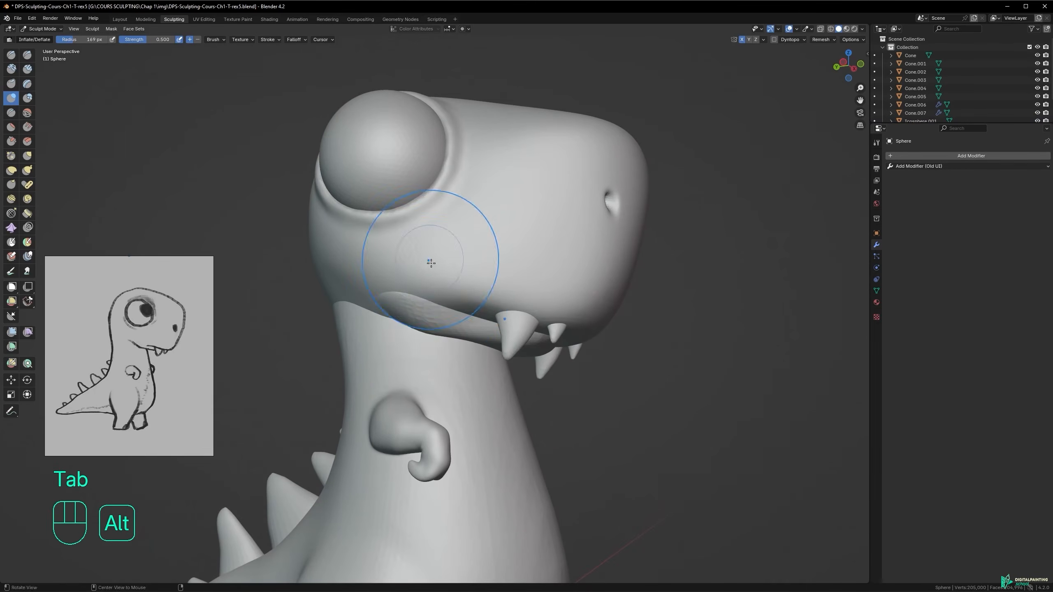
- Set a finer voxel size for the joined head, remesh it, and check the Remesh settings
key(r)
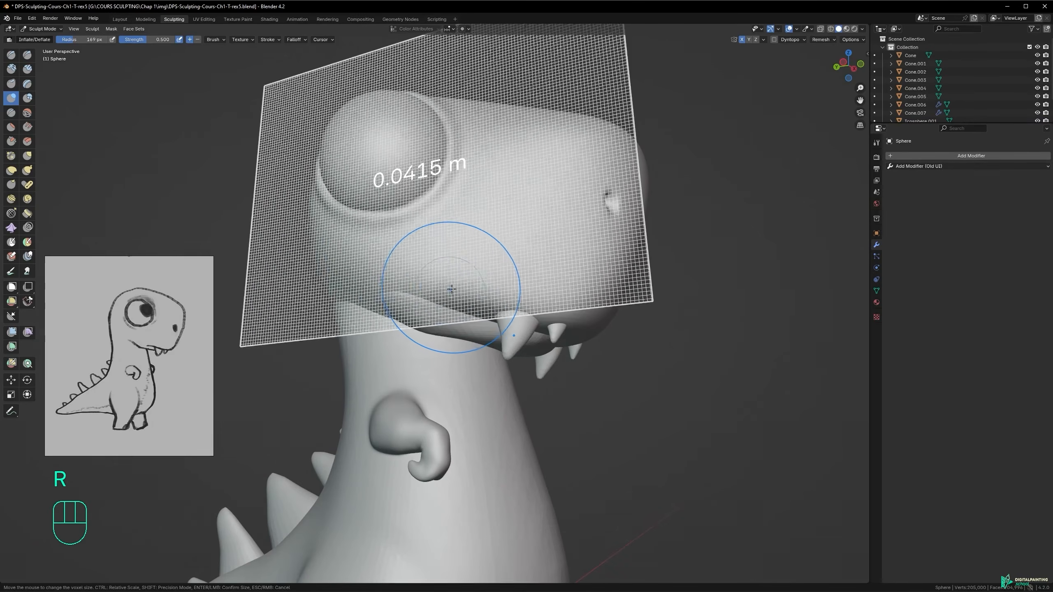
click(456, 245)
mouse_move(453, 237)
ctrl+alt+mouse_down()
mouse_move(445, 200)
mouse_move(461, 149)
mouse_move(451, 146)
mouse_move(463, 251)
mouse_move(461, 227)
ctrl+alt+mouse_up()
key(ctrl+r)
mouse_move(495, 218)
middle_down()
mouse_move(481, 255)
mouse_move(470, 252)
mouse_move(505, 235)
middle_up()
mouse_move(481, 299)
middle_down()
mouse_move(495, 264)
mouse_move(487, 218)
mouse_move(497, 195)
middle_up()
mouse_move(444, 235)
alt+middle_down()
mouse_move(456, 253)
mouse_move(452, 246)
alt+middle_up()
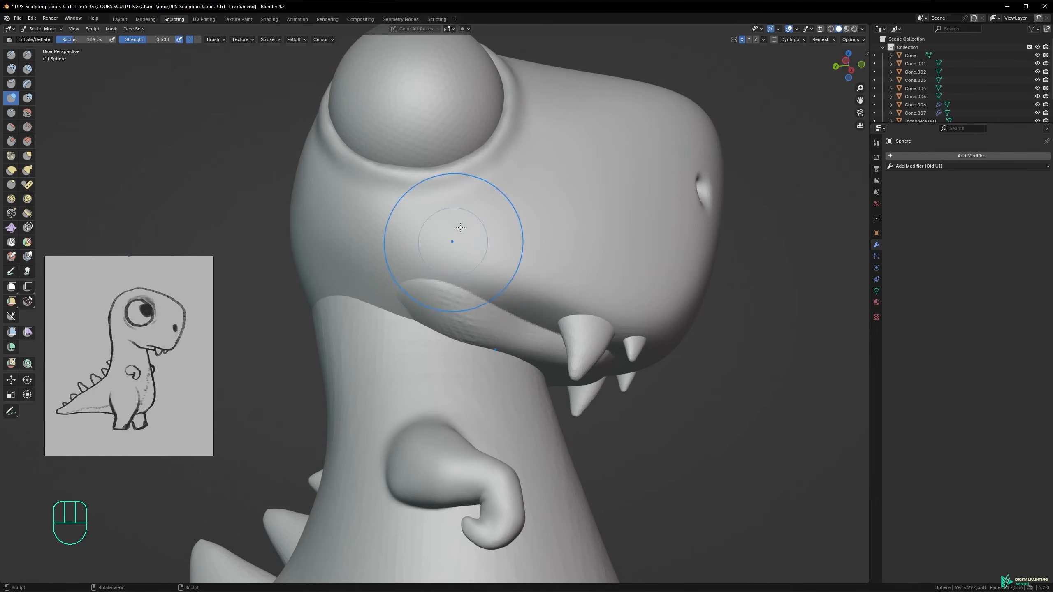
click(827, 39)
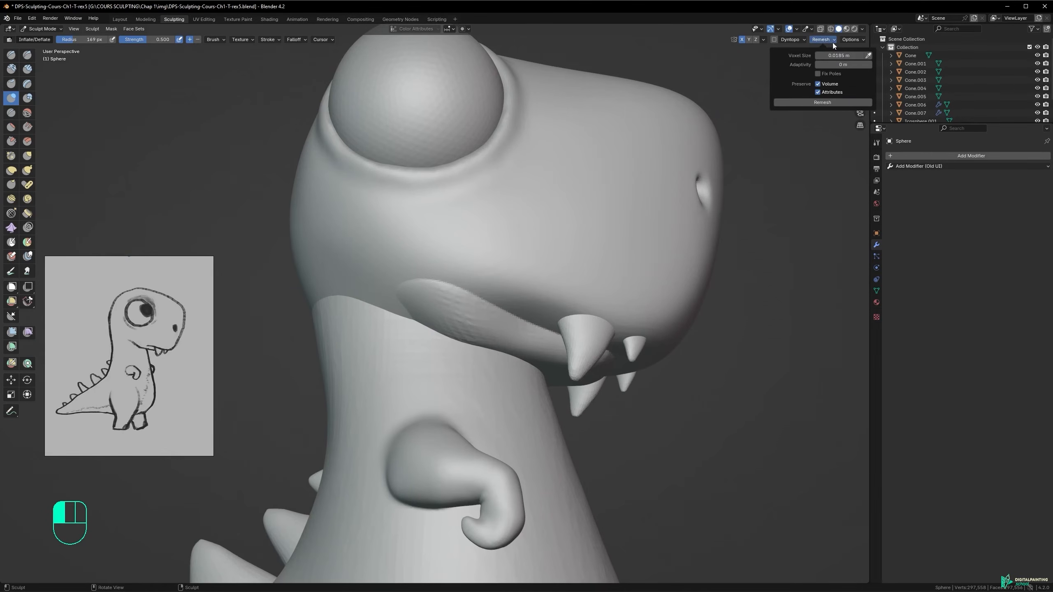
click(831, 41)
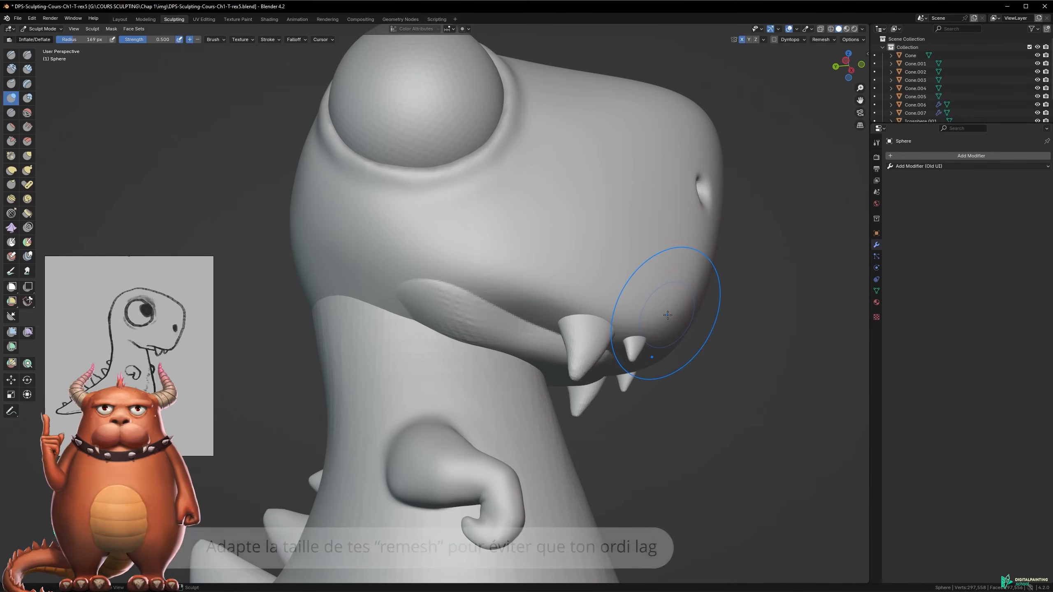
- Reduce the brush radius to 134 px and inspect the remeshed eye rim and mouth corner
key(f)
click(513, 245)
mouse_move(487, 266)
middle_down()
mouse_move(501, 254)
mouse_move(463, 202)
mouse_move(418, 188)
mouse_move(461, 218)
middle_up()
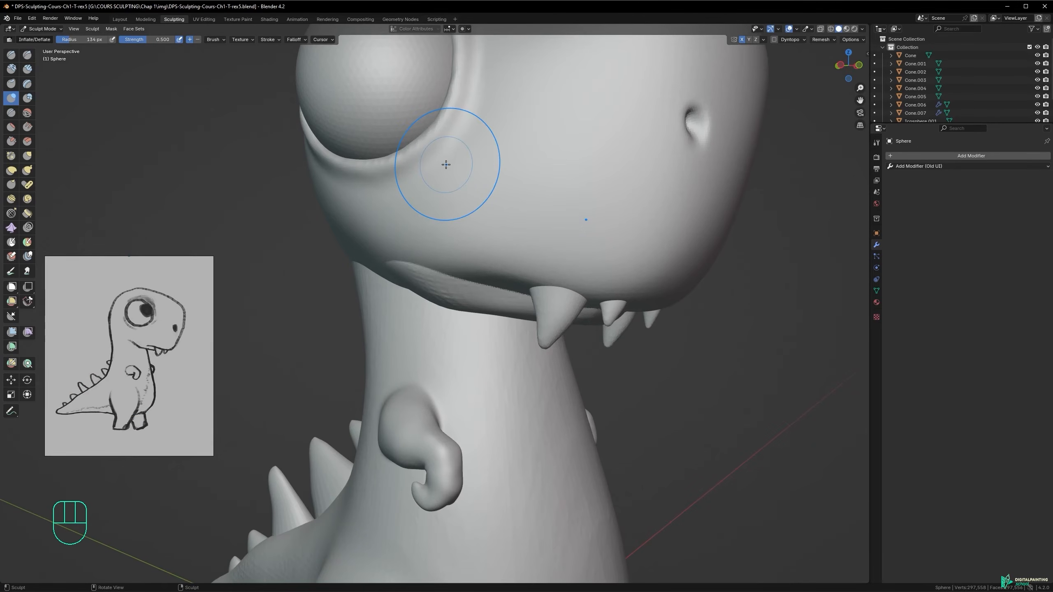
alt+shift+middle_drag(461, 158, 478, 286)
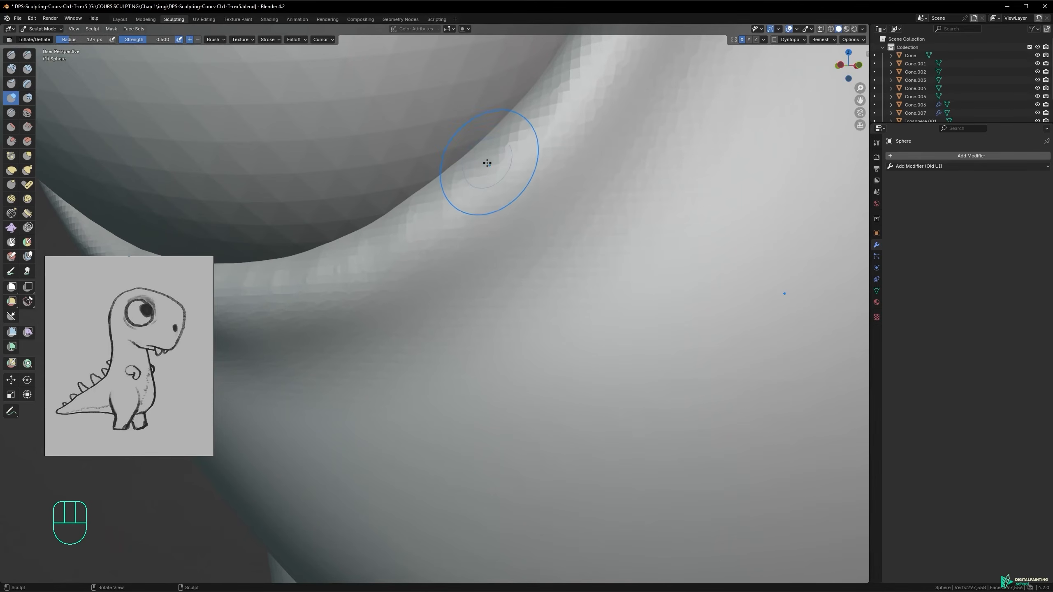
ctrl+alt+middle_drag(475, 162, 470, 341)
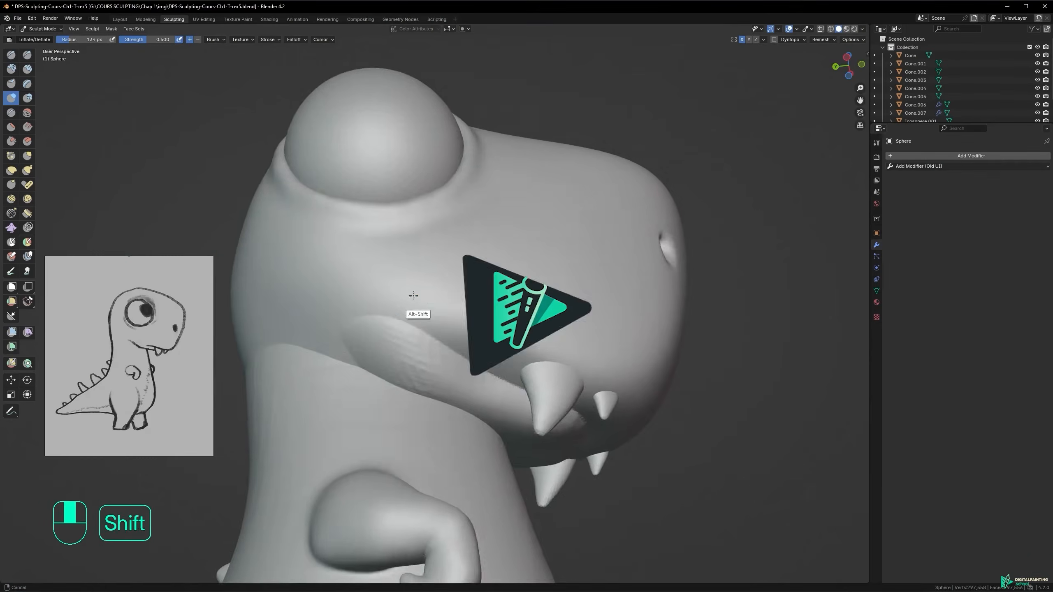
mouse_move(416, 292)
middle_down()
mouse_move(461, 262)
mouse_move(414, 269)
middle_up()
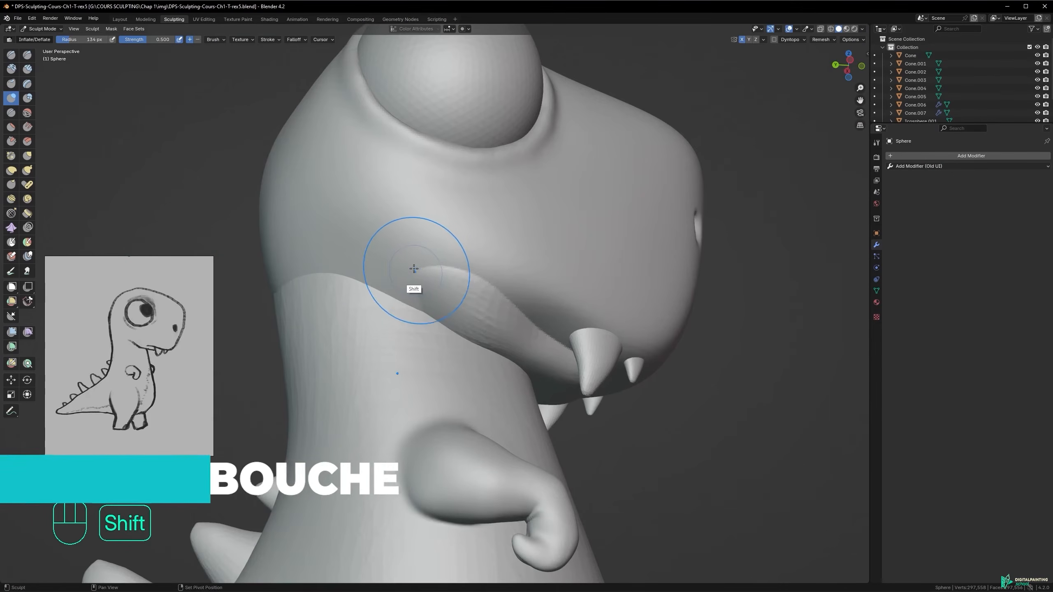
- Smooth the seam at the mouth corner between the head and lower jaw, inspect the mouth area, and save the file
mouse_move(419, 270)
shift+mouse_down()
mouse_move(453, 272)
mouse_move(431, 263)
shift+mouse_up()
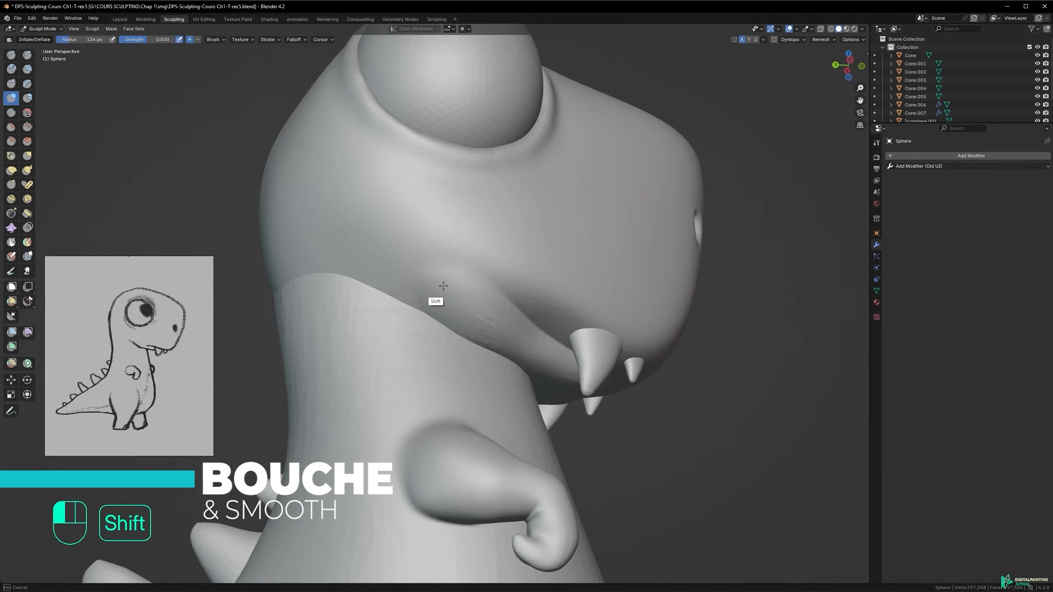
alt+middle_drag(496, 267, 470, 247)
alt+shift+middle_drag(548, 276, 440, 245)
alt+middle_drag(491, 286, 500, 292)
alt+shift+middle_drag(257, 217, 373, 300)
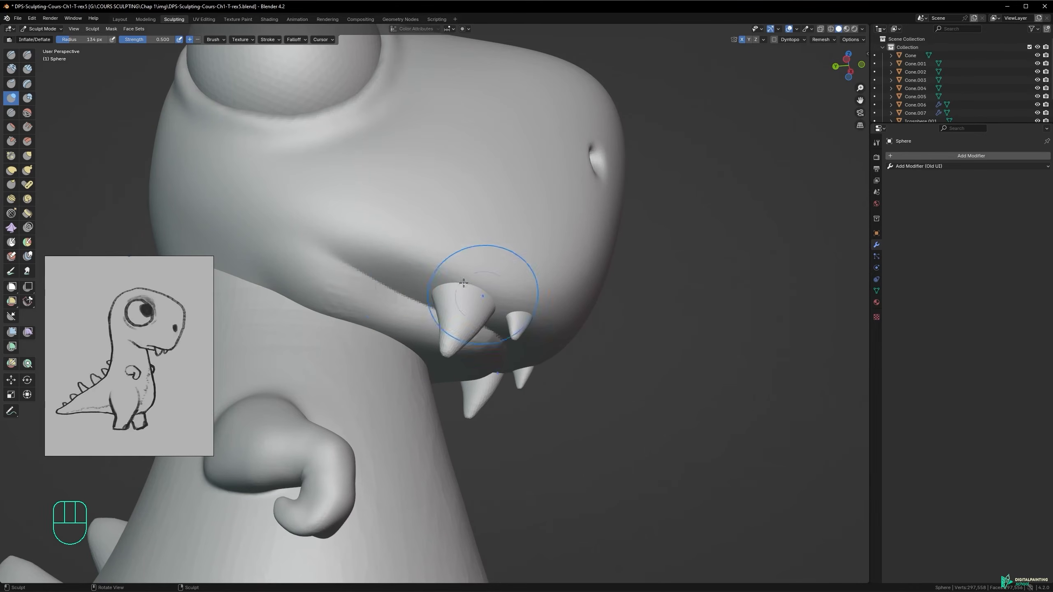
mouse_move(343, 235)
alt+middle_down()
mouse_move(371, 235)
mouse_move(365, 294)
alt+middle_up()
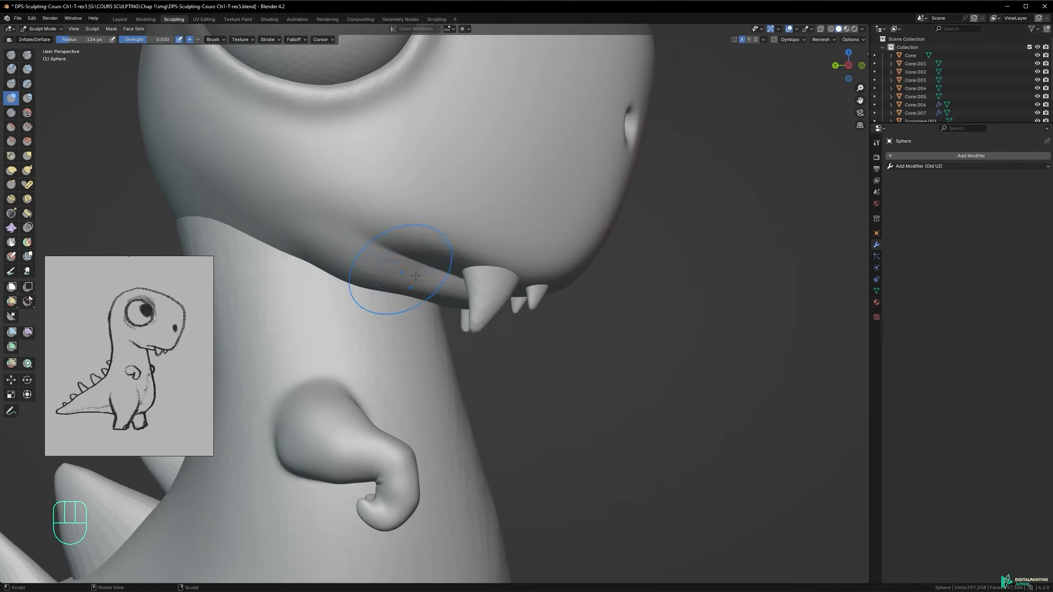
mouse_move(361, 259)
alt+middle_down()
mouse_move(379, 223)
mouse_move(344, 245)
mouse_move(430, 274)
alt+middle_up()
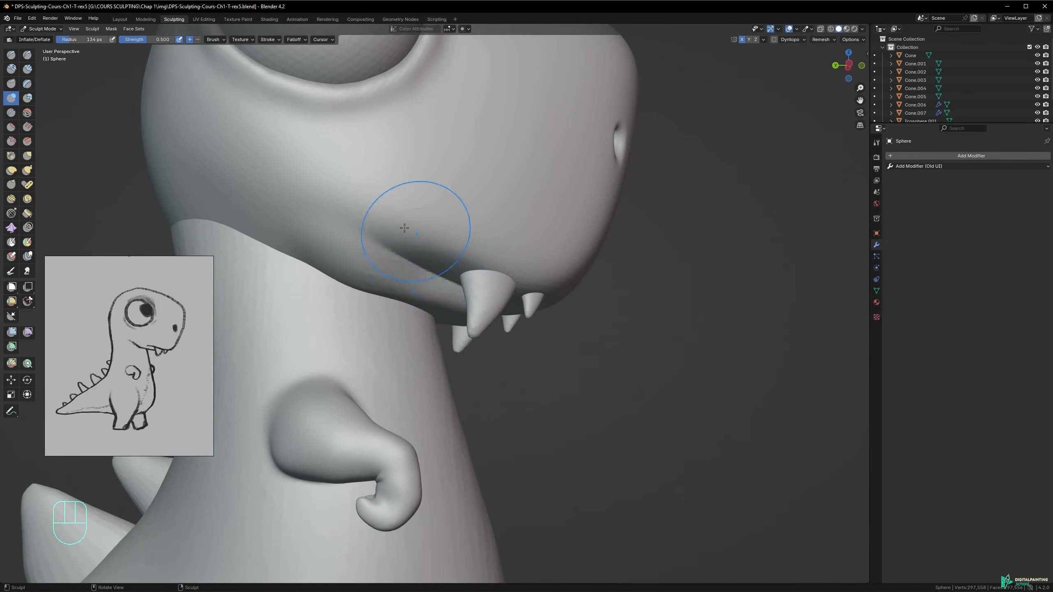
scroll(389, 261, down, 3)
key(ctrl+s)
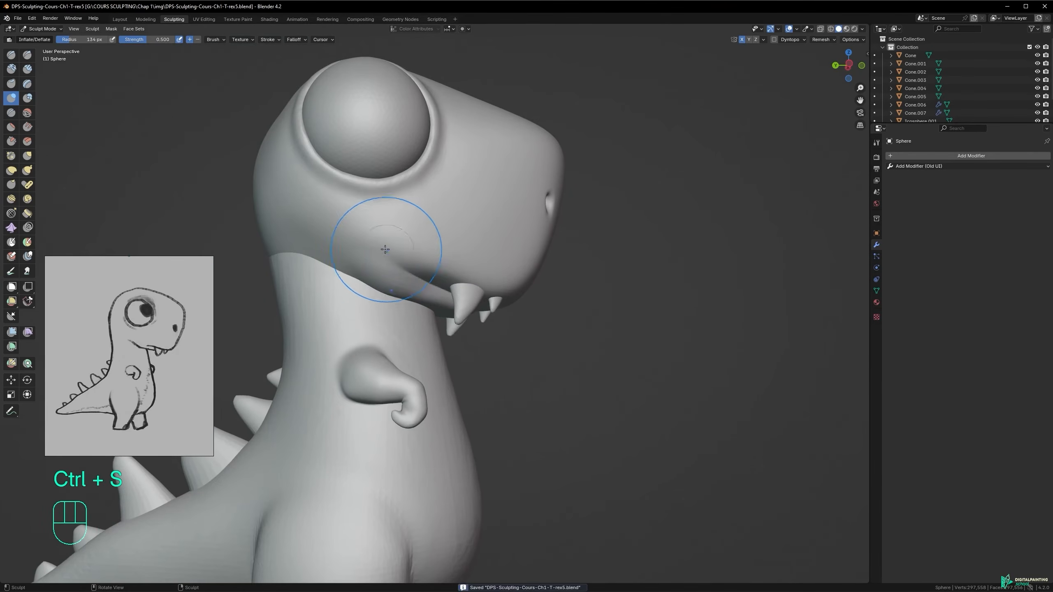
- Leave sculpting on the head, select the body object, and switch it to Sculpt Mode
key(ctrl+Tab)
click(338, 292)
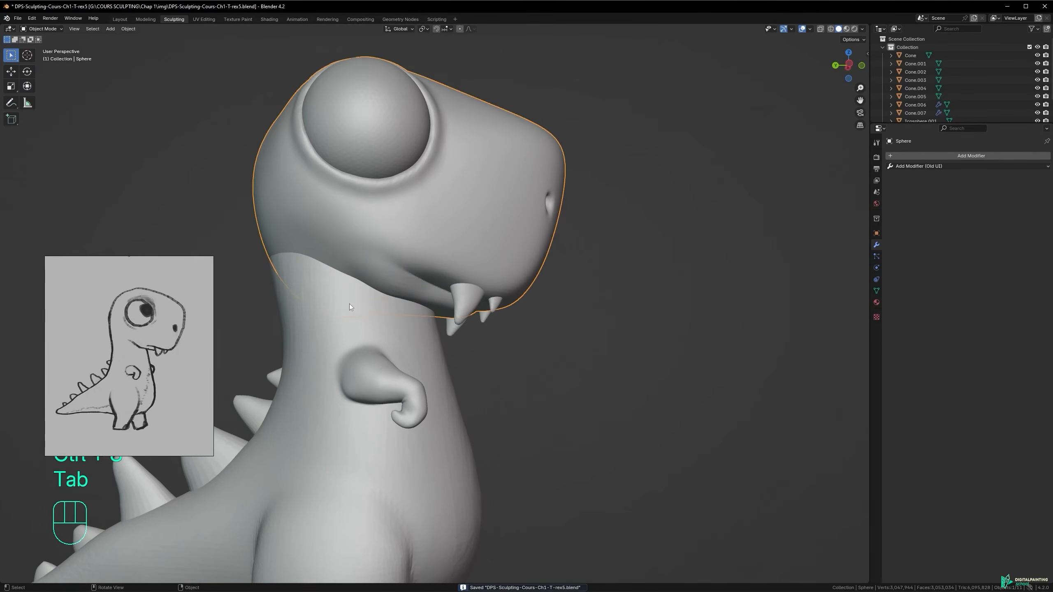
click(373, 314)
alt+middle_drag(358, 321, 384, 328)
key(Tab)
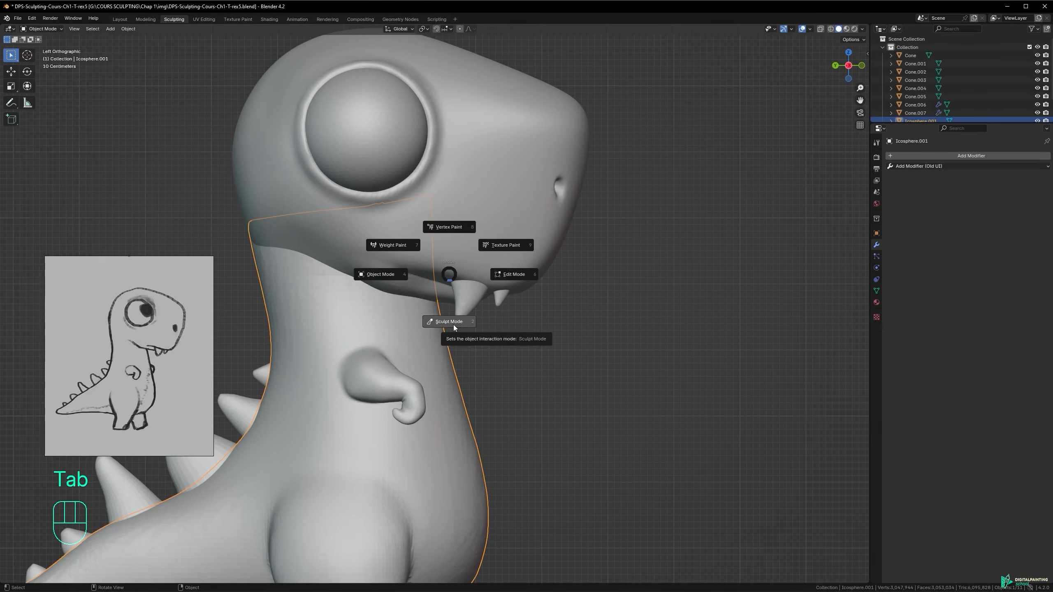
click(453, 324)
- With the Grab brush at 166 px and X-ray on, pull the front of the neck back beneath the lower jaw
ctrl+alt+middle_drag(441, 306, 442, 268)
key(g)
key(f)
click(447, 296)
key(alt+z)
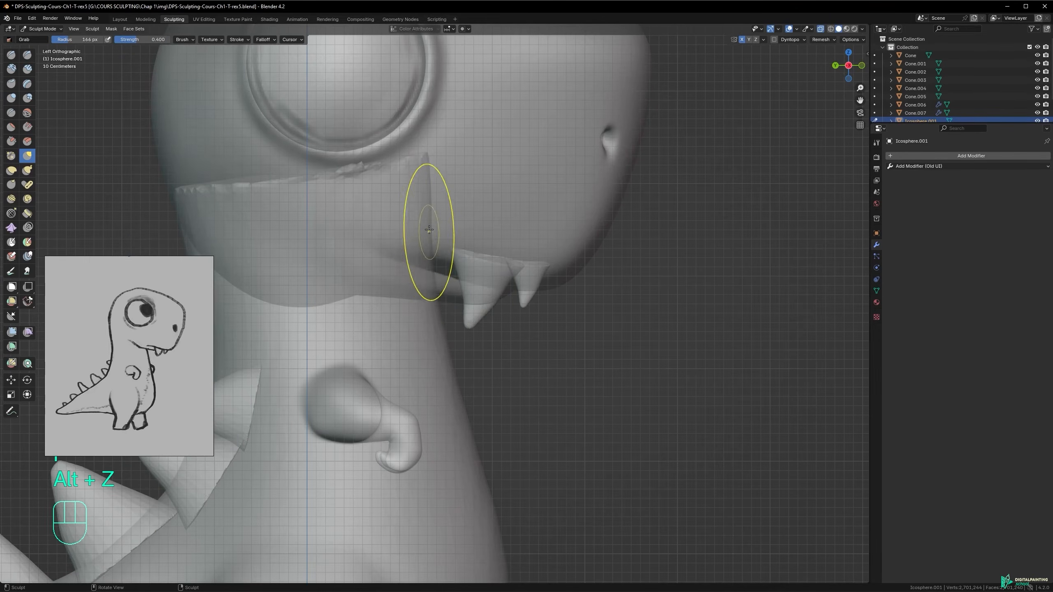
drag(427, 279, 424, 270)
mouse_move(506, 285)
mouse_down()
mouse_move(451, 281)
mouse_move(447, 259)
mouse_up()
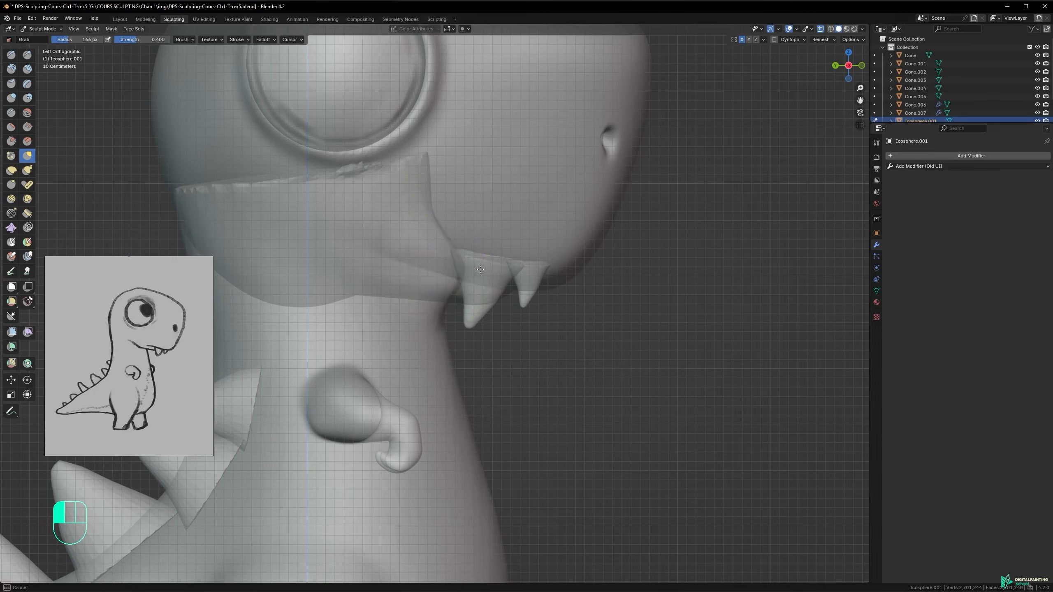
key(ctrl+z)
- Turn off X-ray, enlarge the Grab brush to 258 px, and pull in the pointed corners of the neck's upper edge
key(f)
click(454, 281)
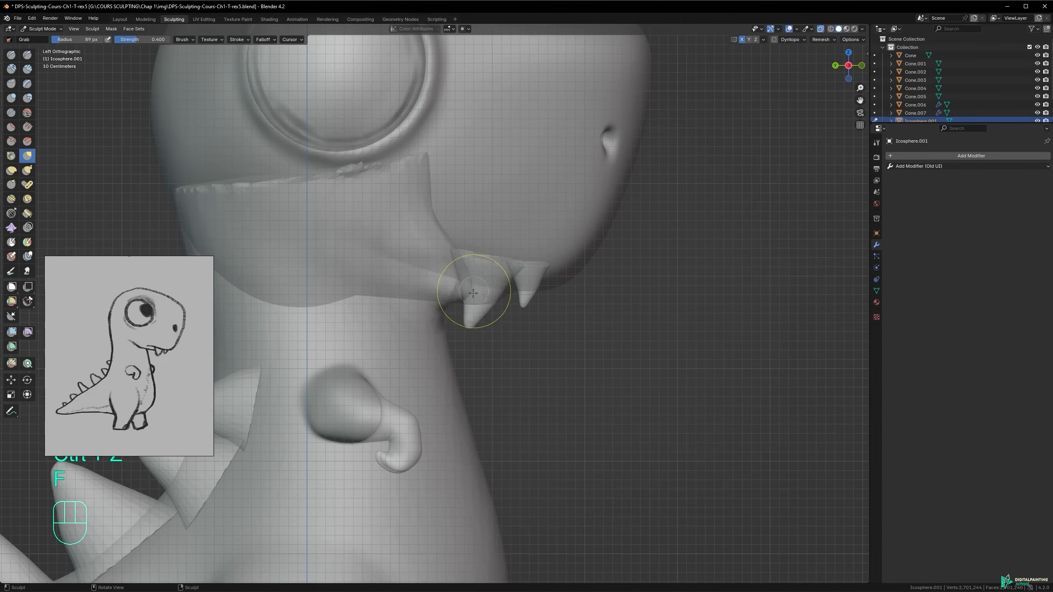
mouse_move(462, 299)
ctrl+alt+middle_down()
mouse_move(446, 251)
mouse_move(419, 252)
mouse_move(372, 227)
mouse_move(475, 298)
mouse_move(352, 259)
mouse_move(482, 242)
ctrl+alt+middle_up()
key(alt+z)
key(f)
click(515, 245)
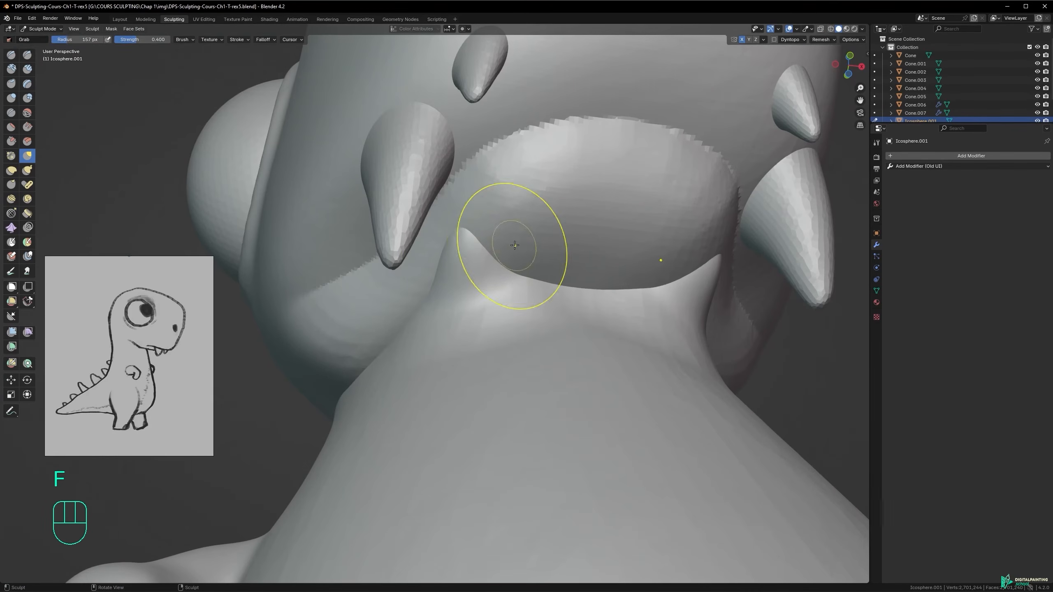
key(f)
click(489, 247)
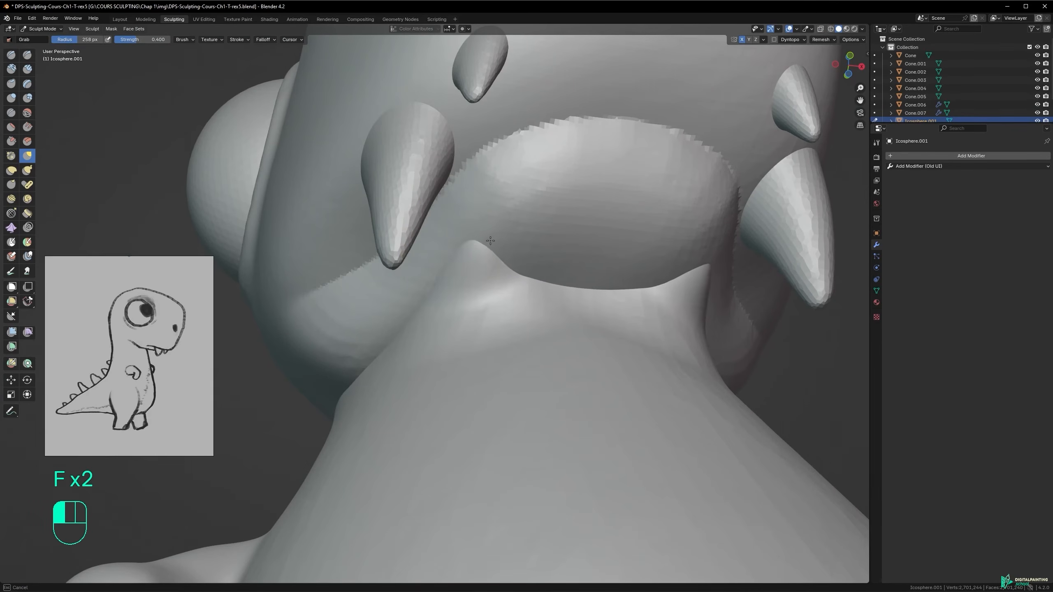
drag(586, 226, 585, 225)
- Reshape the neck's upper rim under the jaw with the Grab brush, undoing one stroke and working from several angles
alt+middle_drag(550, 268, 604, 298)
drag(523, 250, 545, 239)
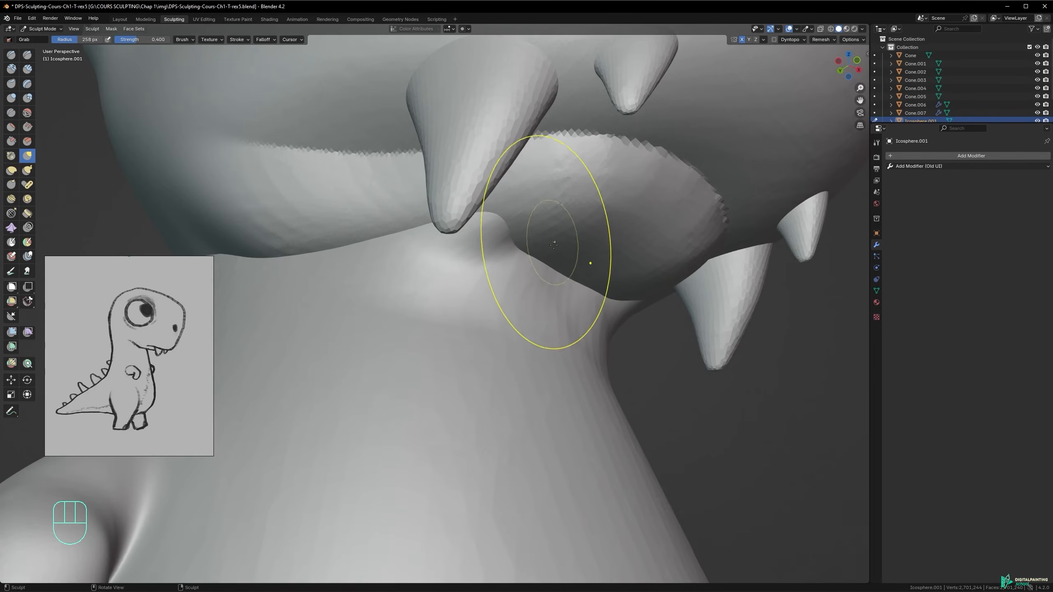
alt+middle_drag(522, 246, 477, 226)
key(ctrl+z)
mouse_move(534, 259)
alt+middle_down()
mouse_move(635, 249)
mouse_move(554, 240)
mouse_move(588, 306)
mouse_move(550, 299)
mouse_move(557, 267)
alt+middle_up()
drag(557, 268, 582, 284)
alt+middle_drag(550, 251, 594, 261)
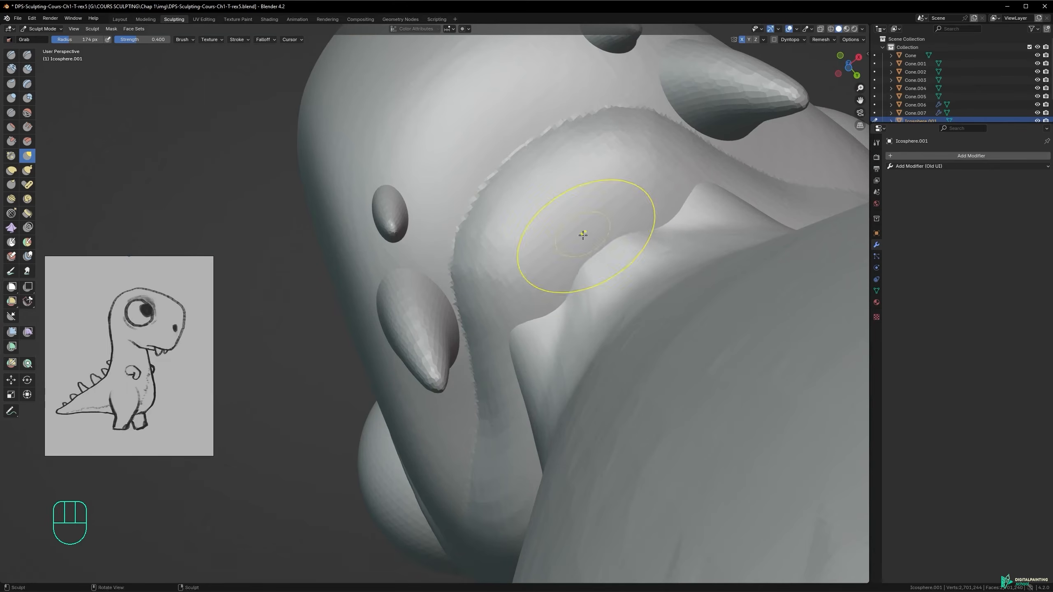
drag(545, 263, 605, 224)
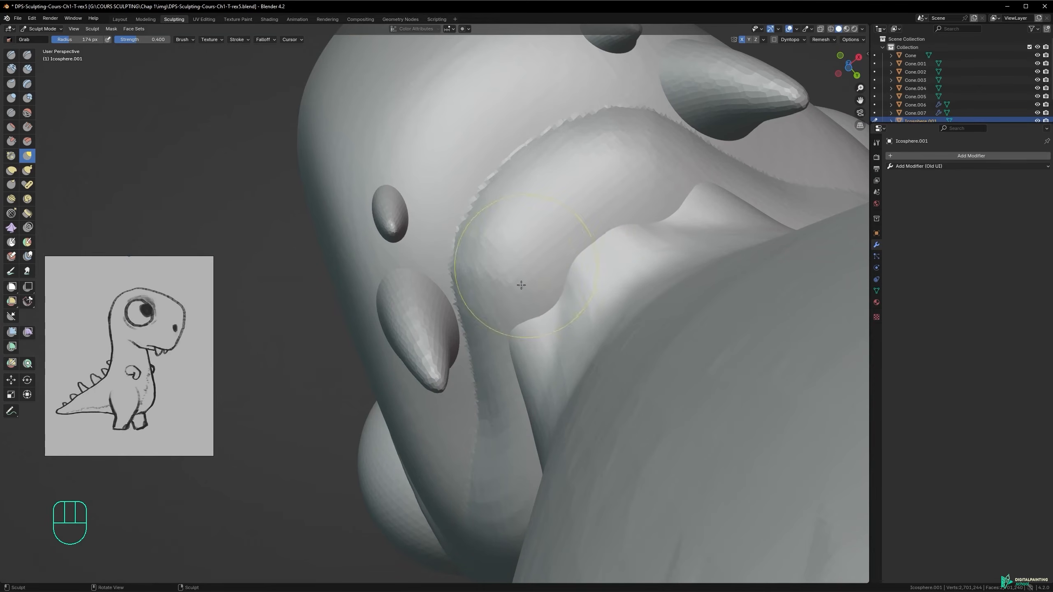
- Reduce the Grab brush to 123 px, push the neck rim up into the jaw, and smooth the uneven areas
key(f)
drag(674, 211, 648, 203)
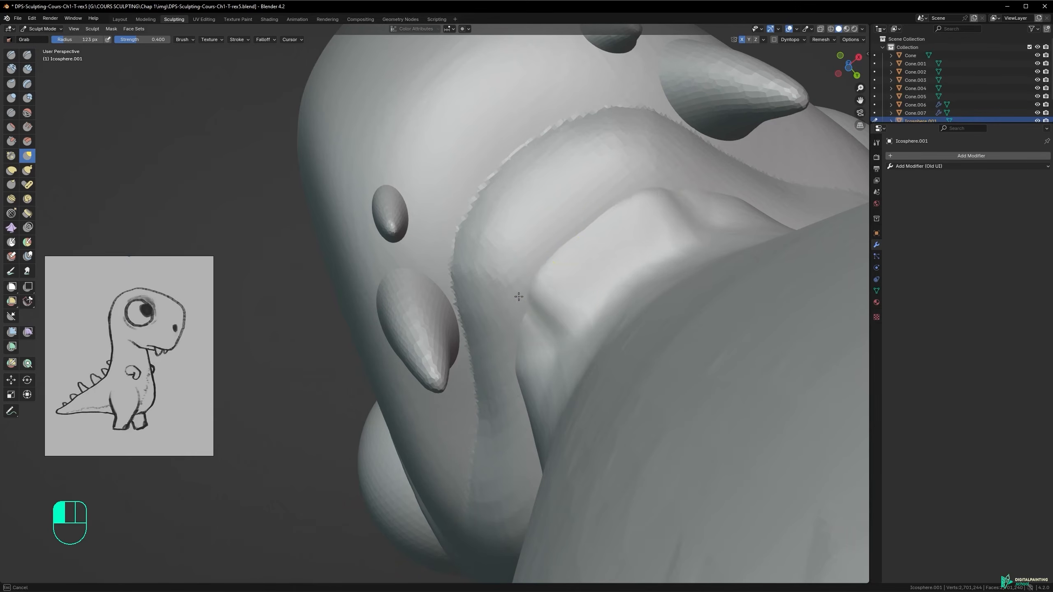
key(shift)
mouse_move(545, 281)
alt+middle_down()
mouse_move(670, 305)
mouse_move(639, 329)
alt+middle_up()
shift+drag(420, 252, 414, 251)
shift+drag(548, 347, 545, 341)
mouse_move(497, 286)
alt+middle_down()
mouse_move(523, 286)
mouse_move(470, 267)
alt+middle_up()
drag(507, 299, 522, 303)
mouse_move(457, 241)
shift+mouse_down()
mouse_move(525, 289)
mouse_move(510, 323)
shift+mouse_up()
- In the left side view, enlarge the Grab brush to 249 px and reshape the throat just below the jaw
alt+drag(459, 263, 431, 270)
mouse_move(414, 286)
ctrl+alt+mouse_down()
mouse_move(411, 345)
mouse_move(415, 311)
ctrl+alt+mouse_up()
mouse_move(393, 290)
alt+mouse_down()
mouse_move(425, 289)
mouse_move(435, 276)
alt+mouse_up()
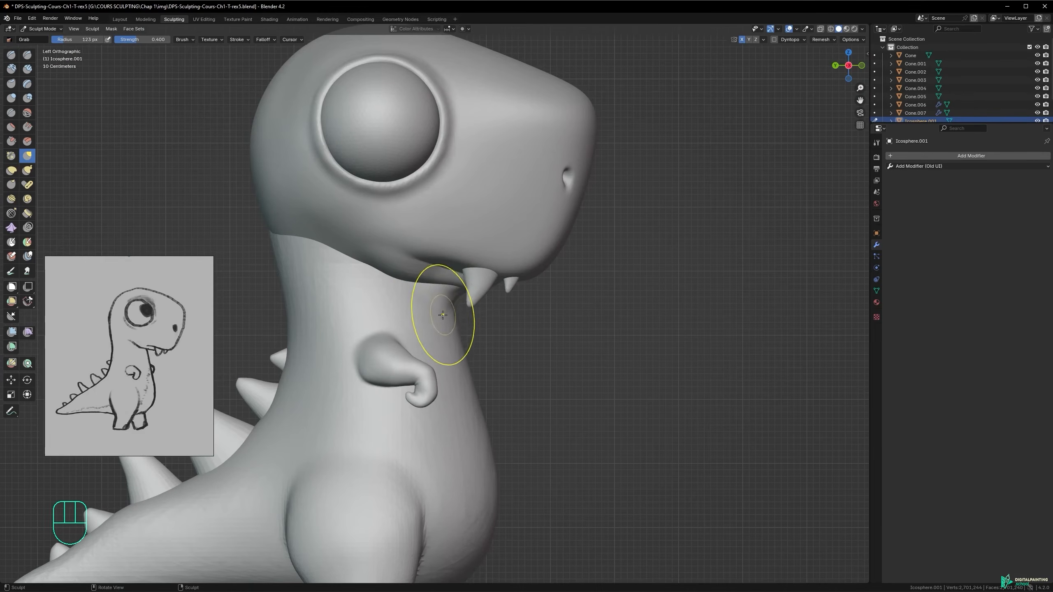
key(f)
click(460, 309)
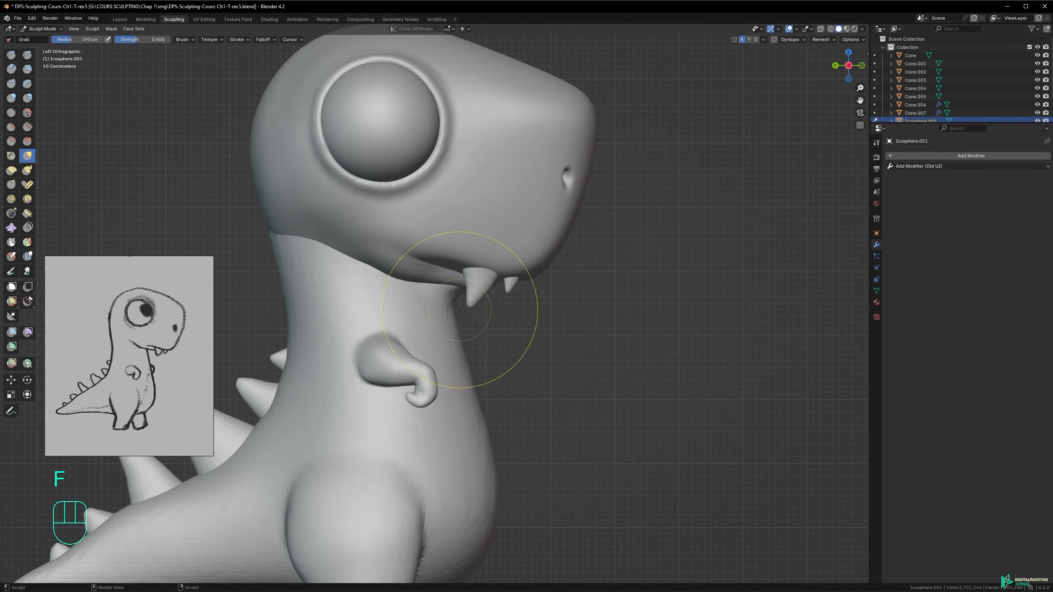
key(f)
click(453, 326)
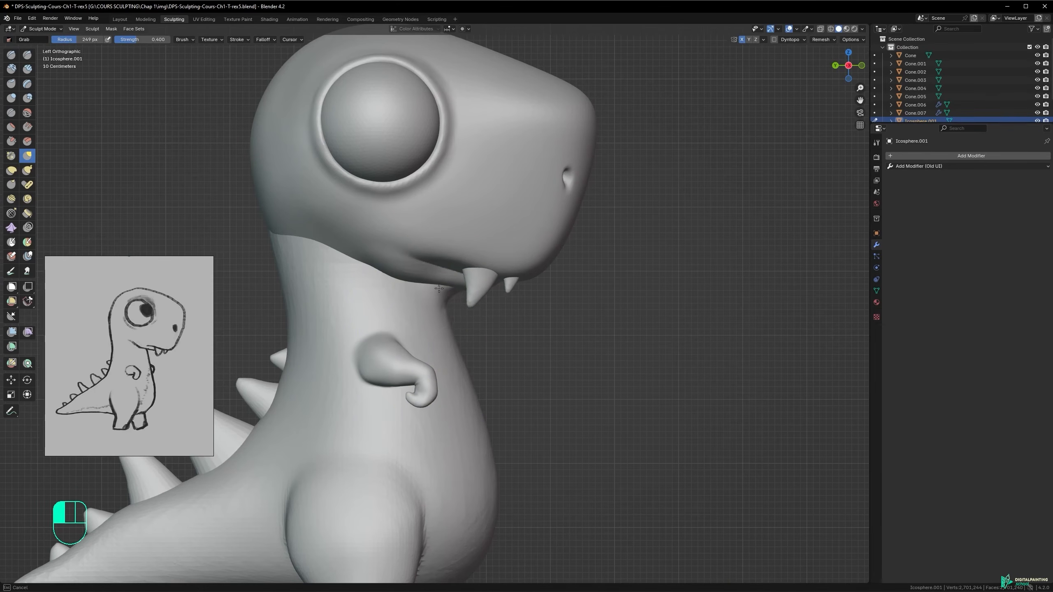
- Switch to the Elastic Deform brush and pull the throat and belly front slightly inward
mouse_move(442, 319)
alt+shift+mouse_down()
mouse_move(536, 295)
mouse_move(544, 314)
alt+shift+mouse_up()
key(space)
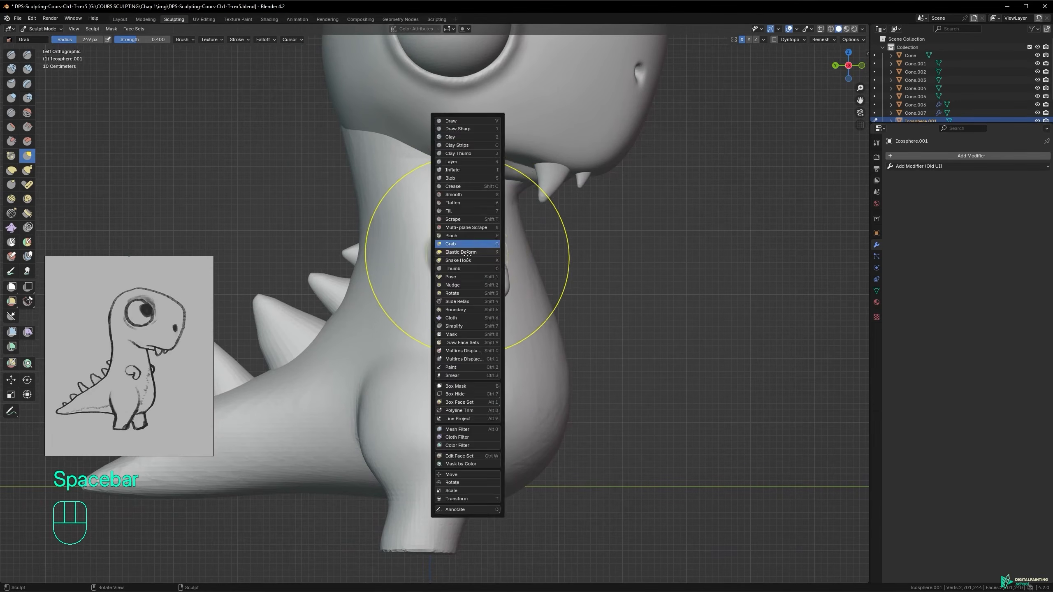
click(461, 252)
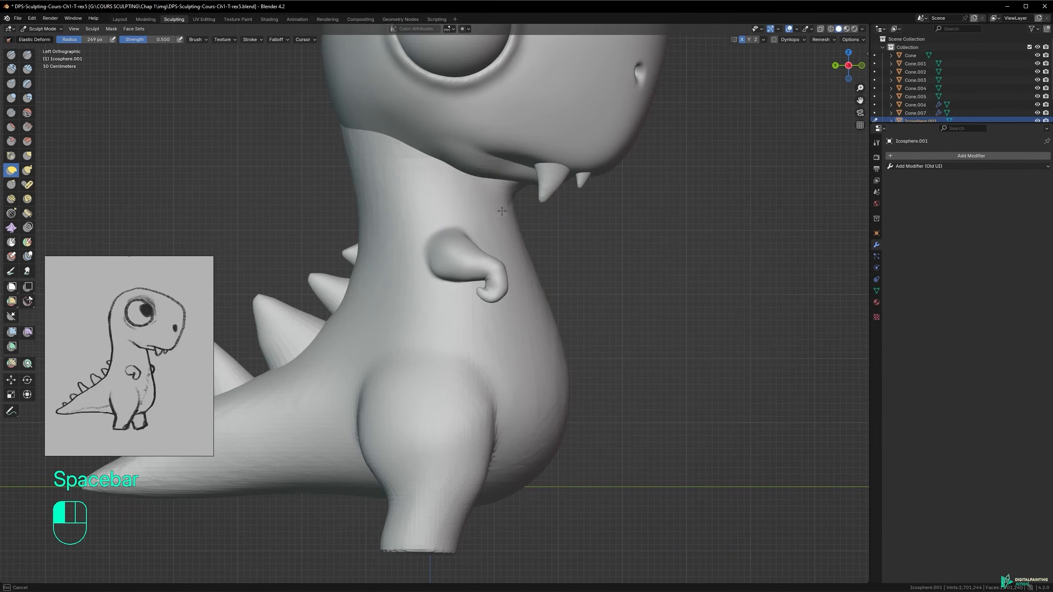
drag(503, 211, 500, 212)
drag(544, 314, 529, 312)
- Reduce the Elastic Deform brush to about 189 px and refine the nape, belly and throat contours
key(f)
click(349, 137)
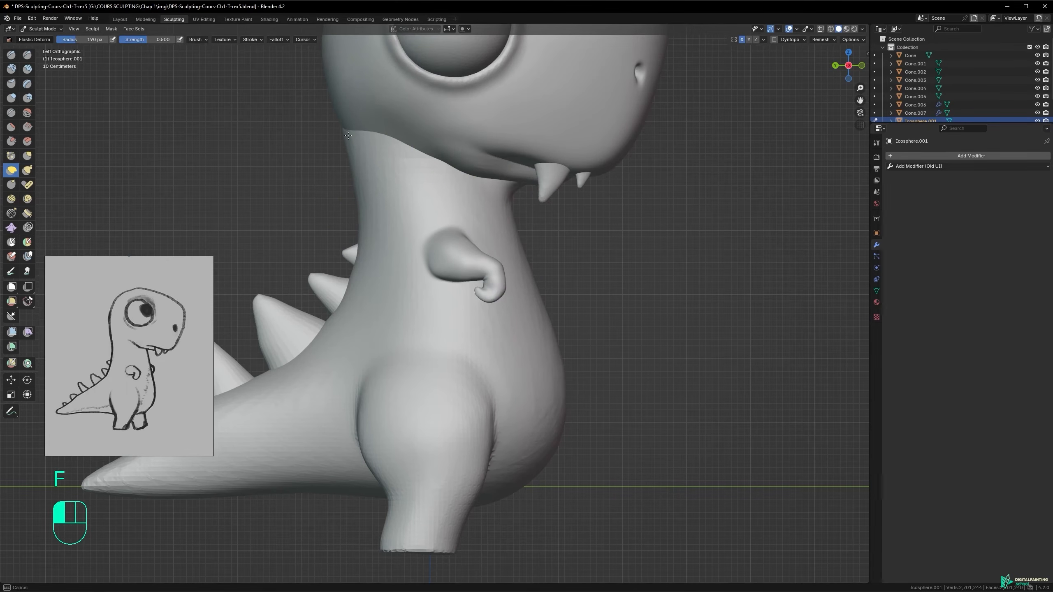
key(f)
click(543, 399)
drag(542, 399, 519, 402)
drag(529, 209, 491, 199)
key(f)
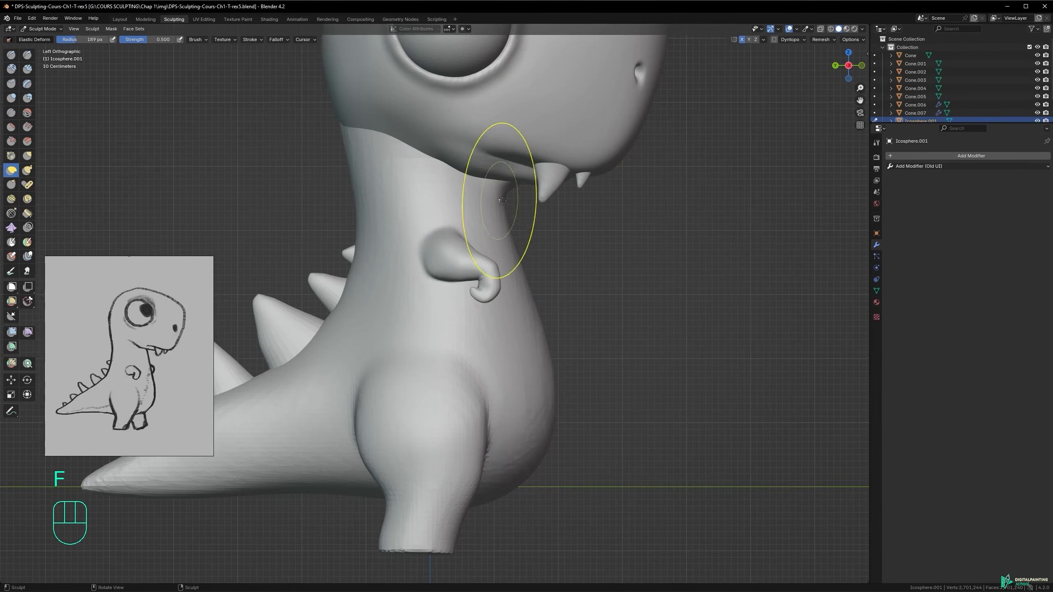
drag(495, 201, 491, 200)
drag(349, 149, 346, 149)
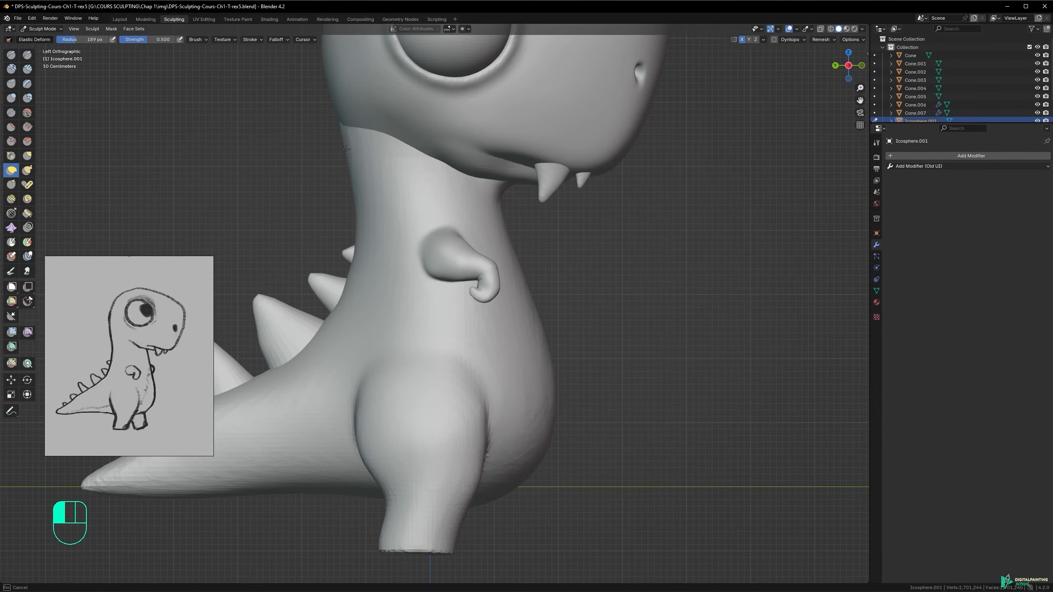
- Switch to the Inflate/Deflate brush at 117 px and smooth the front of the neck and belly
shift+middle_drag(351, 158, 370, 183)
alt+shift+drag(454, 212, 421, 188)
alt+drag(420, 228, 493, 310)
alt+middle_drag(492, 310, 421, 243)
mouse_move(425, 306)
middle_down()
mouse_move(452, 266)
mouse_move(411, 214)
mouse_move(414, 272)
mouse_move(431, 246)
middle_up()
key(i)
key(f)
click(411, 267)
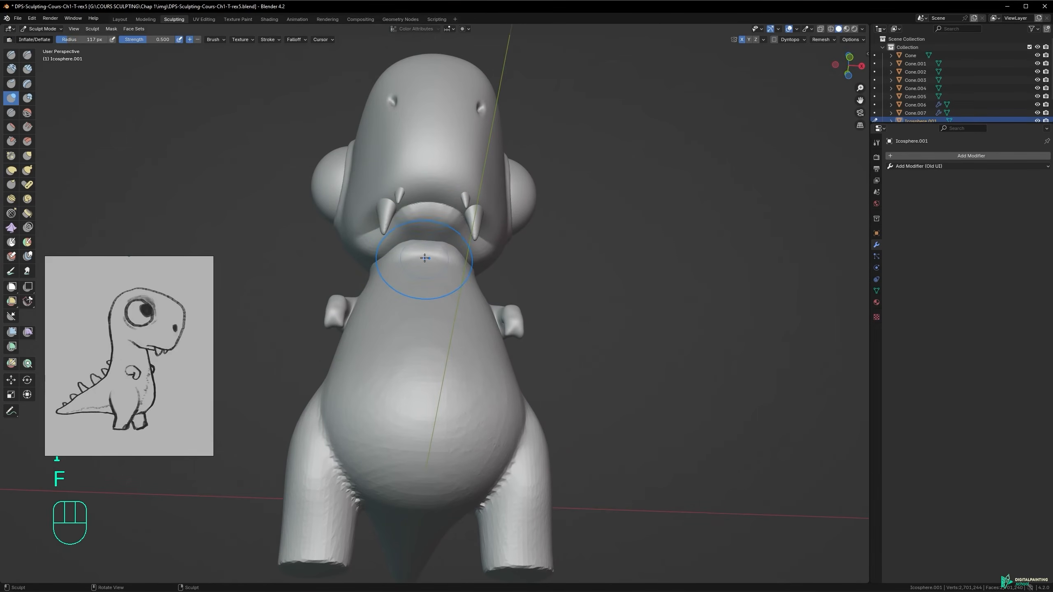
alt+middle_drag(432, 353, 421, 240)
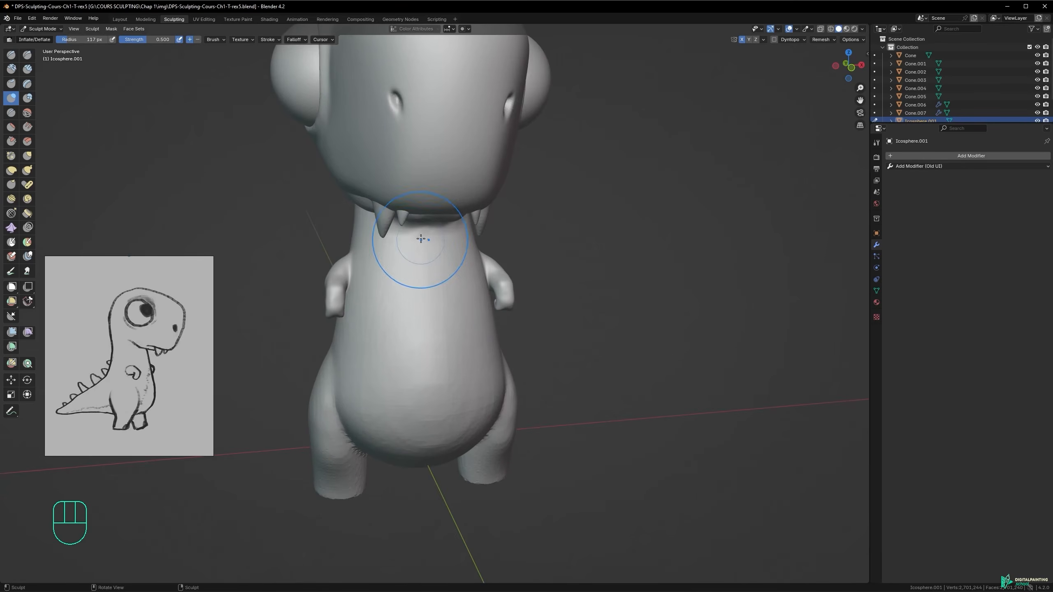
alt+middle_drag(436, 302, 418, 274)
mouse_move(418, 276)
shift+mouse_down()
mouse_move(467, 369)
mouse_move(388, 285)
mouse_move(423, 406)
shift+mouse_up()
mouse_move(424, 407)
shift+mouse_down()
mouse_move(414, 444)
mouse_move(423, 373)
shift+mouse_up()
- Reduce the brush radius to 74 px and save the file
mouse_move(413, 293)
alt+middle_down()
mouse_move(386, 284)
mouse_move(465, 271)
mouse_move(384, 253)
alt+middle_up()
key(f)
click(455, 242)
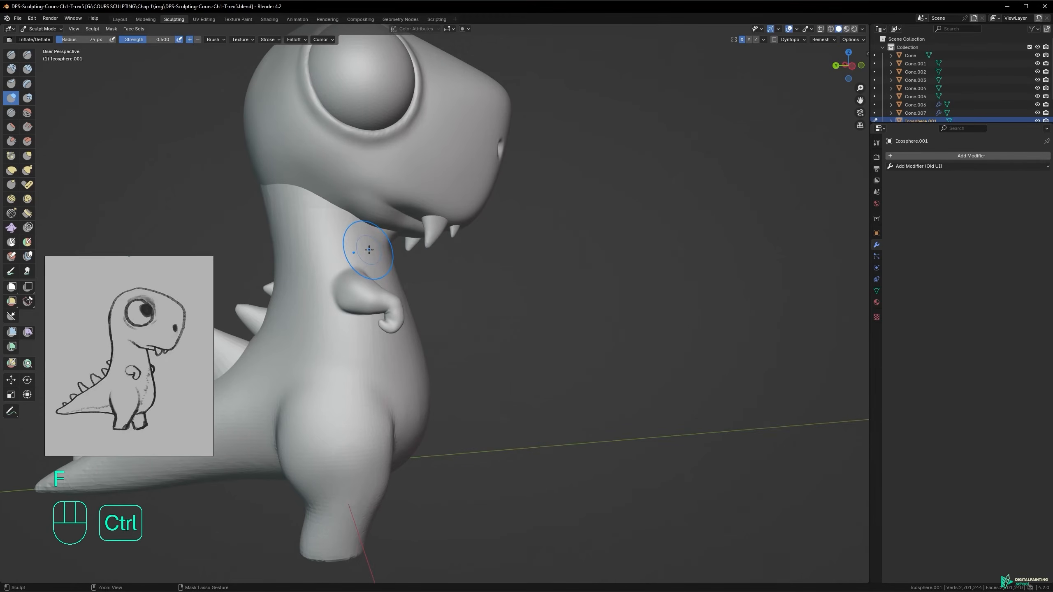
key(ctrl+s)
- In Object Mode, join the body with the head into one object and switch it to Sculpt Mode
key(ctrl+Tab)
click(331, 234)
shift+click(418, 158)
alt+drag(392, 168, 519, 209)
key(ctrl+j)
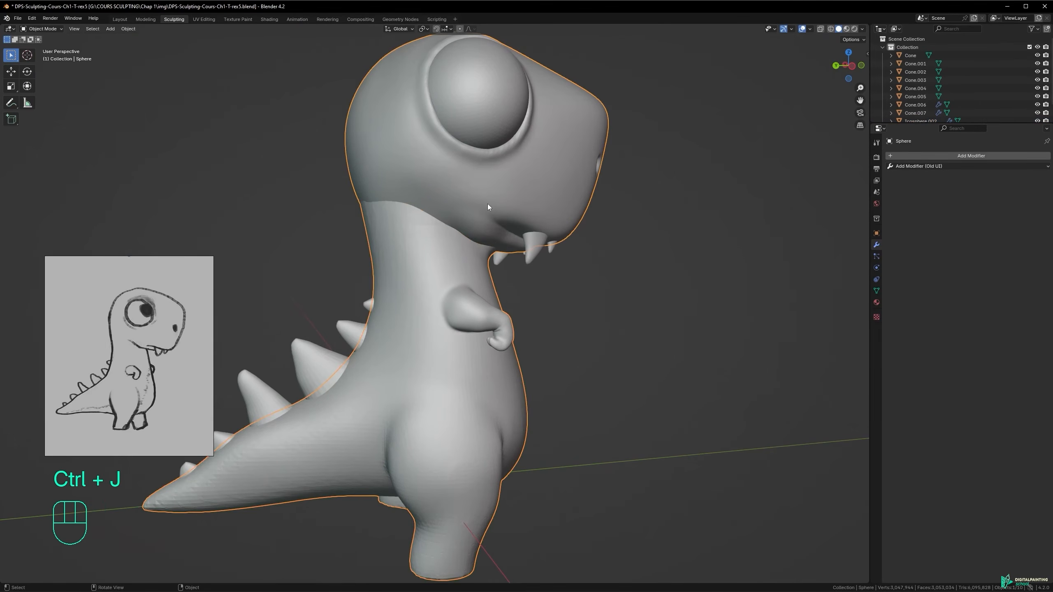
mouse_move(477, 235)
alt+middle_down()
mouse_move(443, 238)
mouse_move(476, 242)
alt+middle_up()
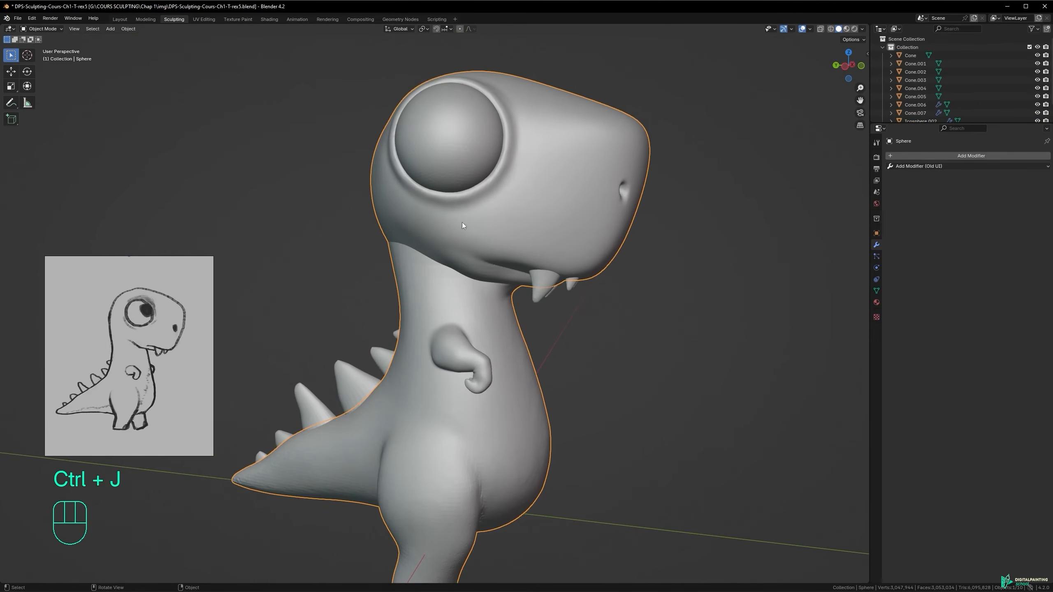
key(Tab)
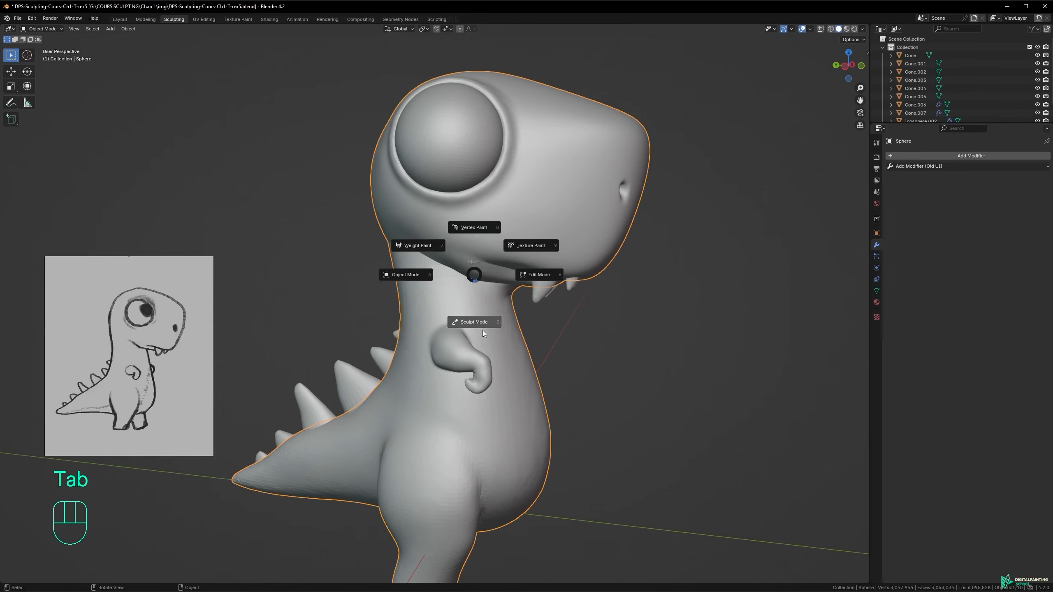
click(483, 332)
- Check the Remesh settings, set the voxel size to 0.01 m, and remesh the joined body and head
mouse_move(470, 294)
alt+shift+middle_down()
mouse_move(454, 269)
mouse_move(464, 298)
mouse_move(463, 249)
mouse_move(454, 336)
mouse_move(435, 216)
mouse_move(466, 207)
mouse_move(508, 253)
mouse_move(451, 281)
mouse_move(477, 325)
mouse_move(447, 352)
mouse_move(400, 242)
mouse_move(411, 294)
alt+shift+middle_up()
click(824, 39)
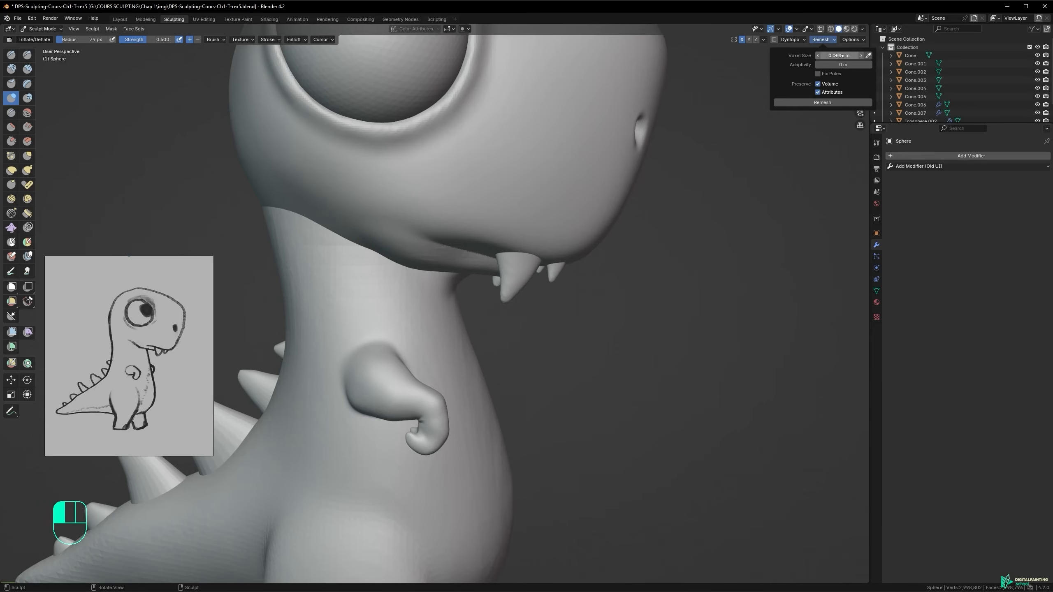
ctrl+alt+middle_drag(438, 177, 412, 170)
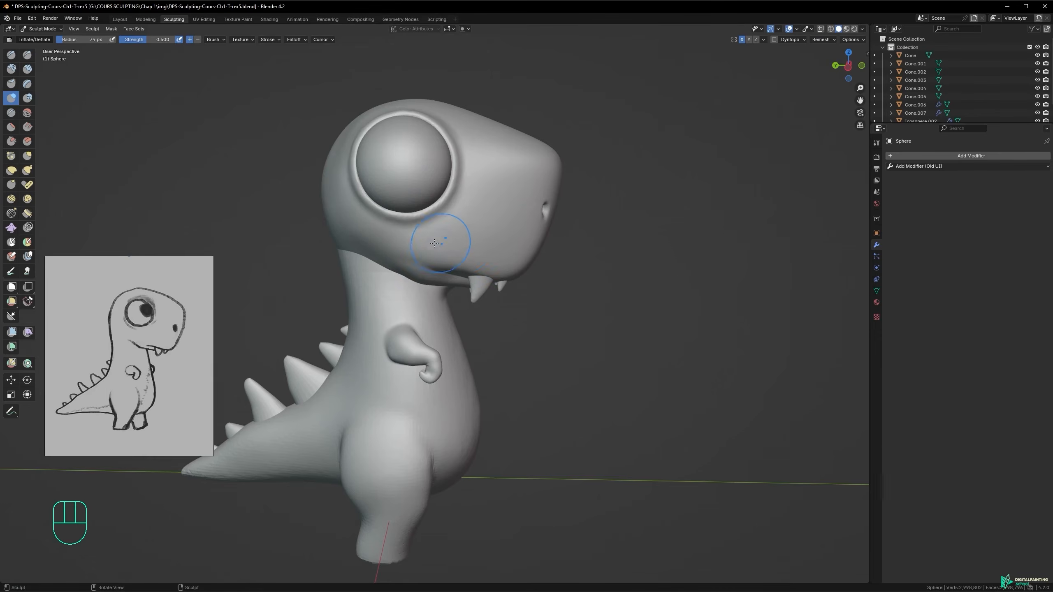
alt+shift+middle_drag(440, 243, 452, 230)
key(r)
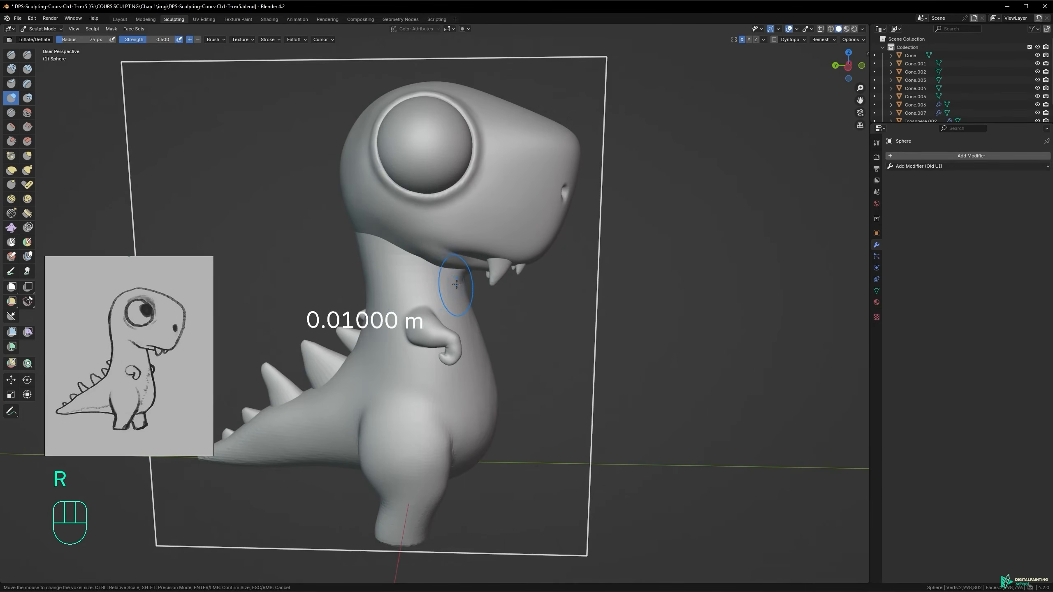
click(452, 284)
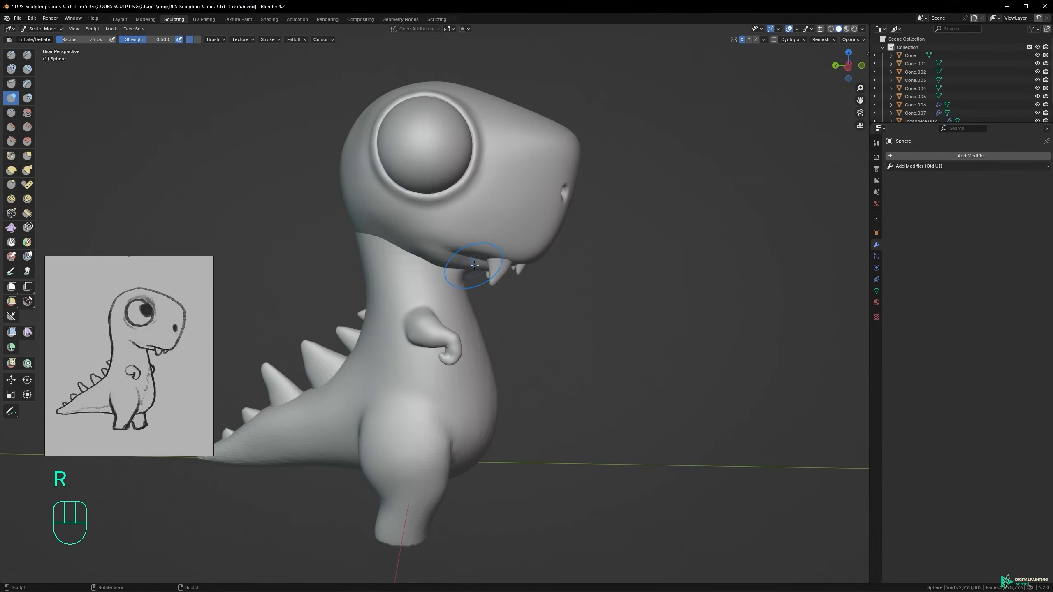
key(ctrl+r)
ctrl+alt+middle_drag(437, 329, 415, 258)
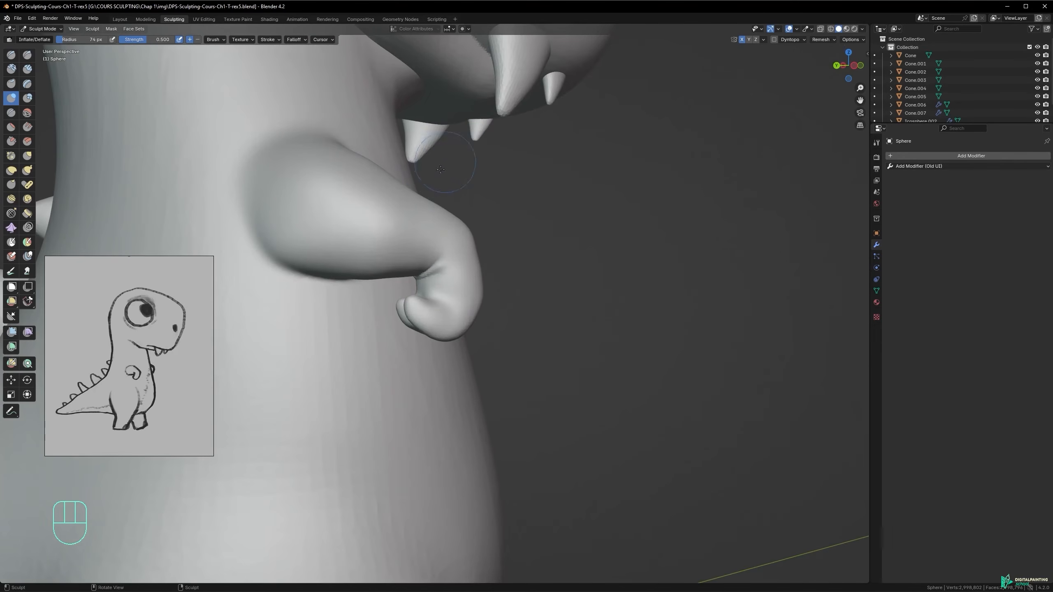
- Remesh the joined head and body at a finer voxel size and save the file
click(821, 40)
click(829, 56)
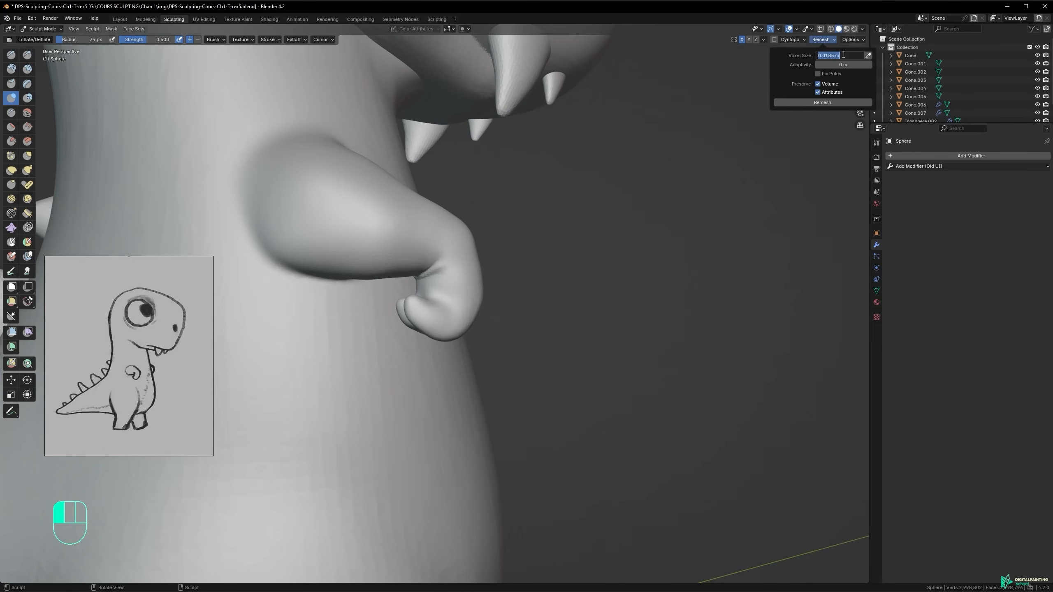
click(841, 45)
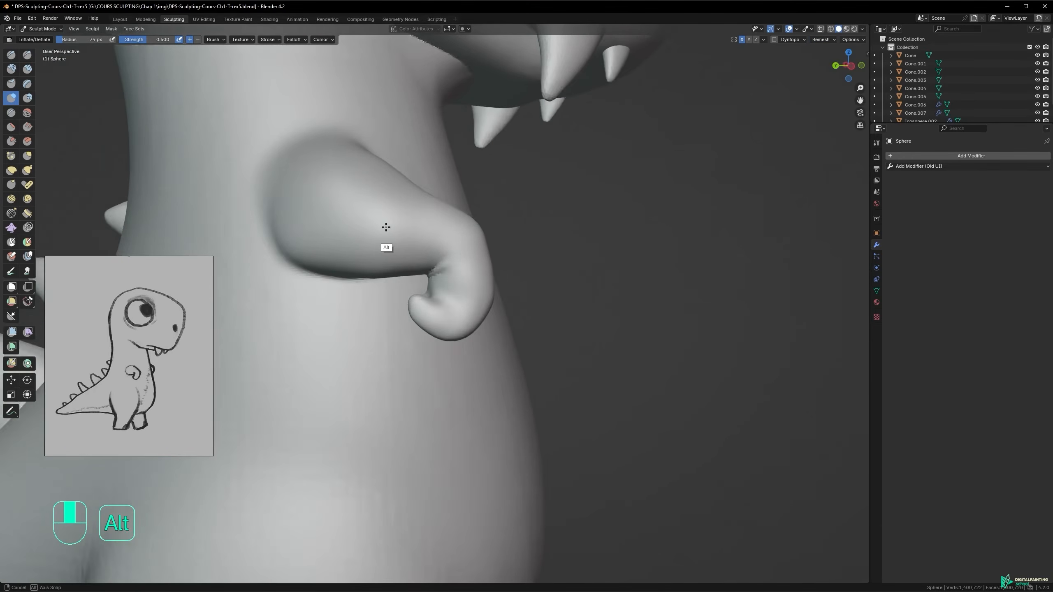
alt+middle_drag(385, 226, 391, 343)
alt+middle_drag(412, 285, 428, 329)
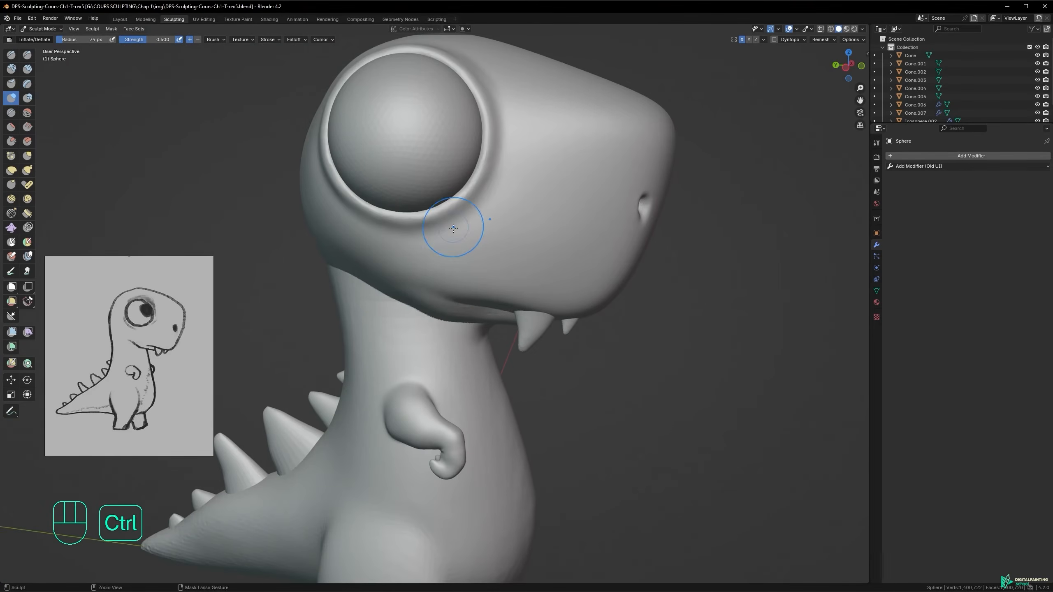
key(ctrl+s)
- Set the Inflate/Deflate brush radius to 155 px and smooth the seam where the head meets the side and back of the neck
mouse_move(453, 228)
alt+middle_down()
mouse_move(481, 249)
mouse_move(385, 274)
mouse_move(430, 219)
alt+middle_up()
key(f)
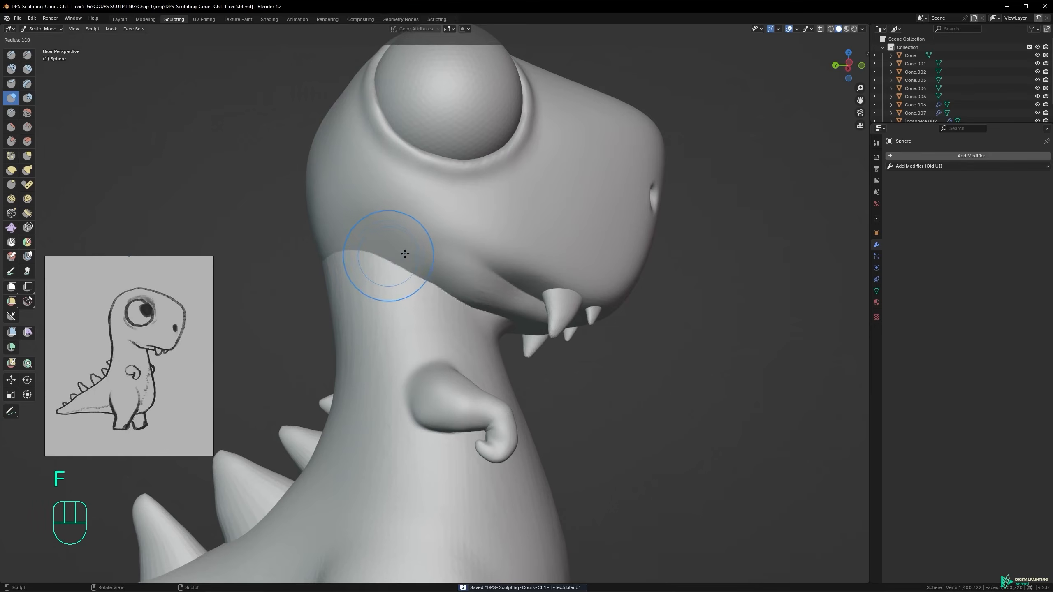
click(422, 255)
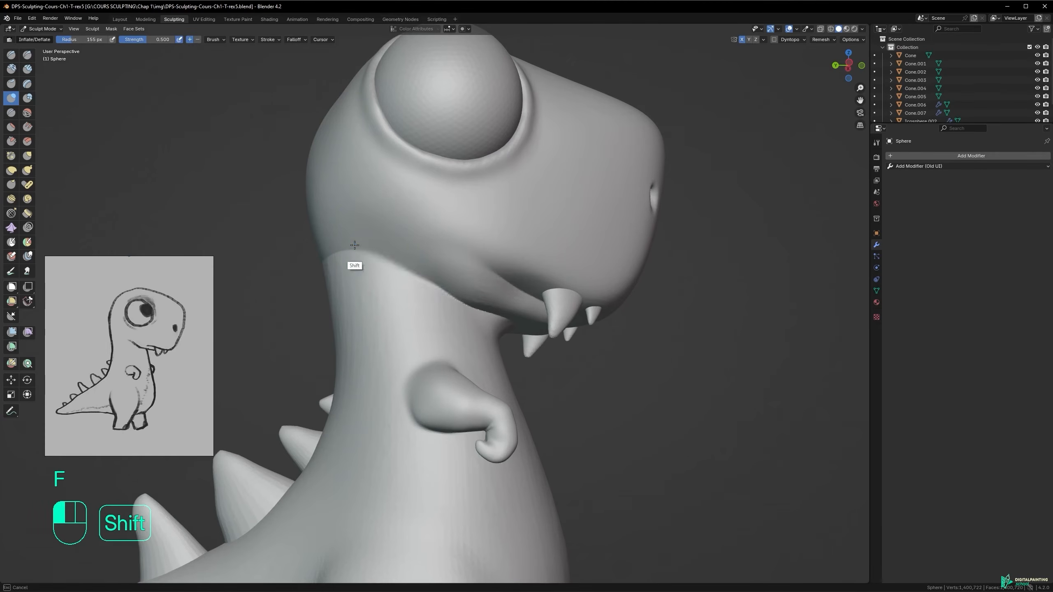
shift+drag(433, 303, 378, 251)
alt+middle_drag(378, 252, 416, 264)
shift+drag(277, 238, 263, 231)
alt+middle_drag(269, 240, 298, 262)
shift+drag(309, 250, 251, 237)
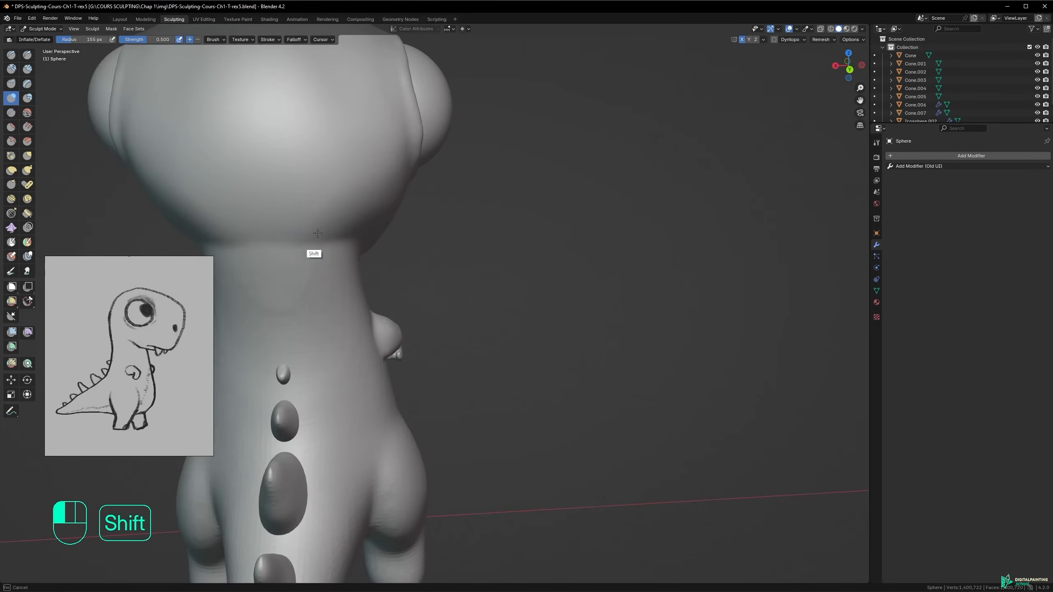
- Smooth the nape and the head-to-neck transition on the opposite side of the dinosaur
alt+shift+middle_drag(266, 248, 456, 183)
shift+drag(390, 179, 339, 214)
alt+middle_drag(340, 215, 378, 219)
shift+drag(370, 172, 372, 130)
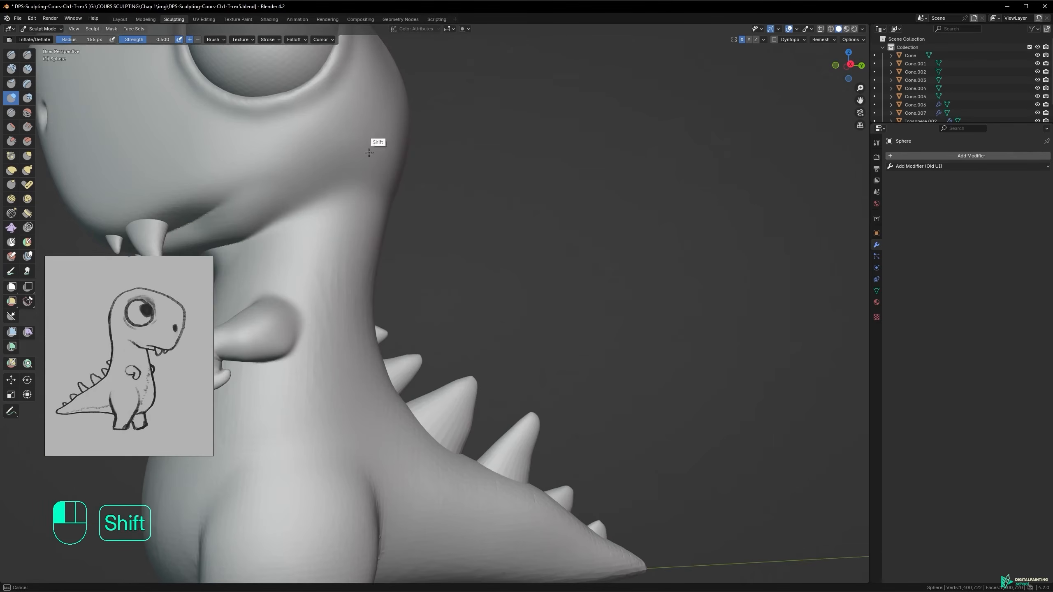
shift+drag(372, 174, 371, 216)
alt+middle_drag(365, 217, 311, 216)
shift+drag(373, 226, 375, 243)
- Smooth the dinosaur's back, tail and legs with repeated strokes from several sides
ctrl+alt+middle_drag(373, 299, 394, 328)
alt+shift+middle_drag(407, 310, 447, 253)
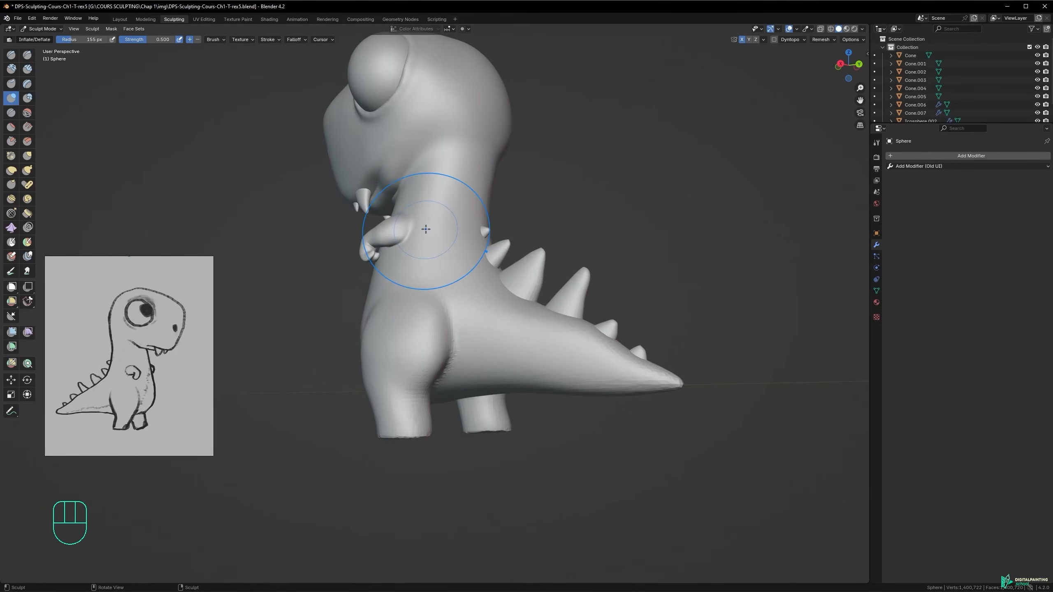
alt+middle_drag(471, 282, 465, 307)
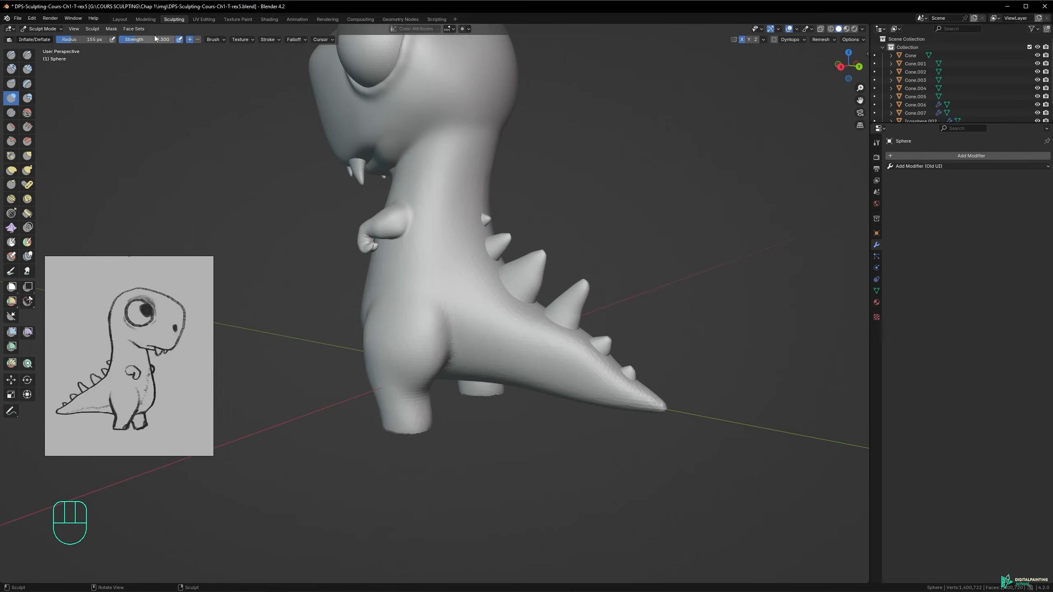
shift+drag(452, 265, 596, 353)
alt+middle_drag(446, 327, 347, 198)
mouse_move(361, 398)
shift+mouse_down()
mouse_move(362, 445)
mouse_move(378, 357)
shift+mouse_up()
mouse_move(383, 328)
shift+mouse_down()
mouse_move(426, 390)
mouse_move(427, 374)
shift+mouse_up()
alt+middle_drag(383, 338, 359, 349)
ctrl+alt+middle_drag(359, 348, 433, 370)
mouse_move(432, 371)
shift+mouse_down()
mouse_move(482, 385)
mouse_move(461, 356)
shift+mouse_up()
mouse_move(461, 357)
alt+middle_down()
mouse_move(435, 328)
mouse_move(488, 400)
alt+middle_up()
mouse_move(437, 415)
shift+mouse_down()
mouse_move(400, 388)
mouse_move(402, 468)
shift+mouse_up()
alt+shift+middle_drag(549, 402, 463, 285)
shift+drag(493, 290, 458, 377)
alt+middle_drag(516, 326, 460, 283)
shift+drag(478, 440, 464, 419)
alt+shift+middle_drag(456, 402, 477, 289)
shift+drag(388, 303, 385, 304)
alt+middle_drag(526, 323, 479, 335)
shift+drag(598, 488, 586, 484)
mouse_move(575, 408)
alt+middle_down()
mouse_move(517, 337)
mouse_move(540, 315)
alt+middle_up()
alt+drag(576, 233, 555, 334)
alt+drag(340, 307, 419, 299)
alt+drag(361, 199, 448, 182)
mouse_move(427, 166)
alt+shift+mouse_down()
mouse_move(433, 239)
mouse_move(496, 198)
mouse_move(477, 165)
alt+shift+mouse_up()
key(f)
click(407, 257)
shift+drag(407, 257, 431, 249)
mouse_move(415, 232)
alt+mouse_down()
mouse_move(400, 270)
mouse_move(360, 233)
alt+mouse_up()
key(ctrl+z)
mouse_move(431, 264)
alt+mouse_down()
mouse_move(407, 289)
mouse_move(414, 259)
mouse_move(403, 260)
mouse_move(442, 217)
mouse_move(472, 240)
mouse_move(497, 175)
mouse_move(471, 240)
mouse_move(378, 237)
mouse_move(442, 253)
mouse_move(503, 204)
mouse_move(430, 235)
mouse_move(419, 206)
alt+mouse_up()
key(f)
click(438, 208)
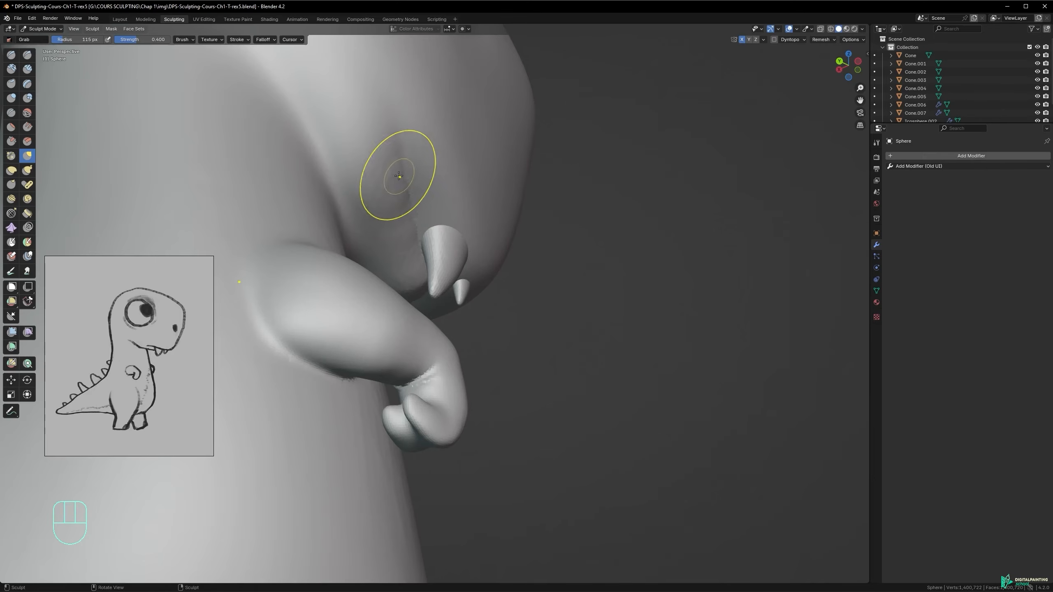
key(ctrl+z)
- Set the Grab brush radius to 88 px and reshape the lip edge beneath the small upper tooth
mouse_move(435, 202)
alt+mouse_down()
mouse_move(376, 187)
mouse_move(376, 157)
alt+mouse_up()
key(f)
click(437, 249)
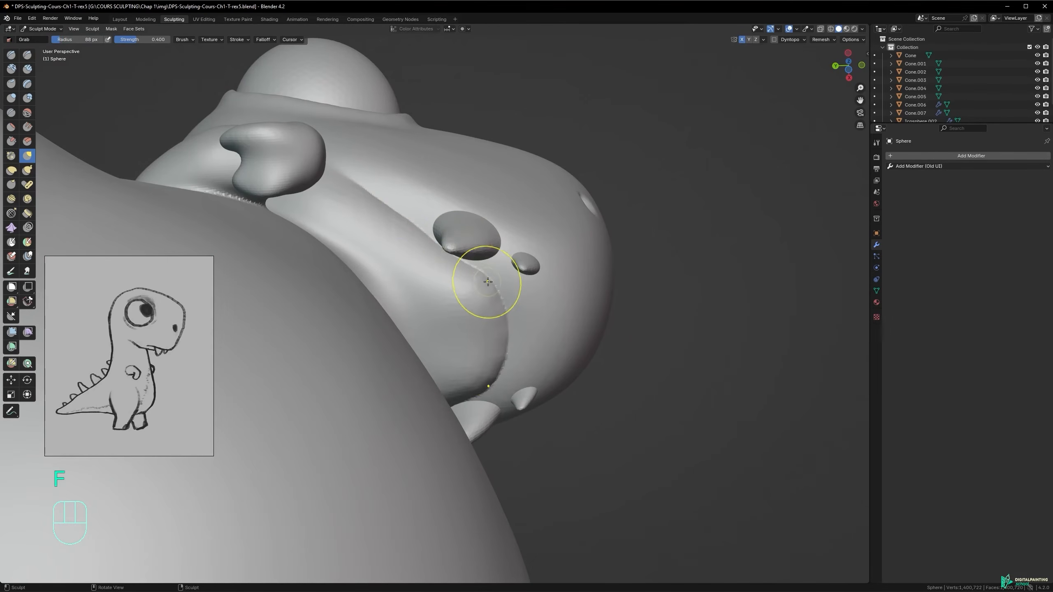
drag(498, 295, 513, 332)
drag(501, 291, 503, 297)
mouse_move(477, 254)
alt+mouse_down()
mouse_move(412, 268)
mouse_move(472, 264)
mouse_move(473, 283)
alt+mouse_up()
alt+shift+drag(449, 211, 458, 270)
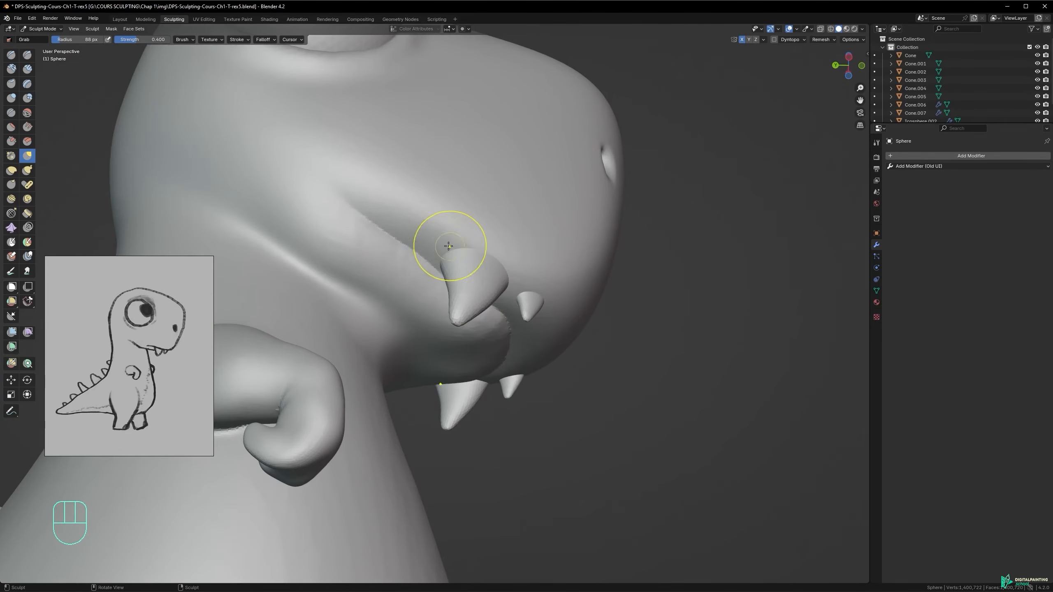
- Switch to the Pinch/Magnify brush and sharpen the lip line from the mouth corner to the front of the jaw
click(12, 157)
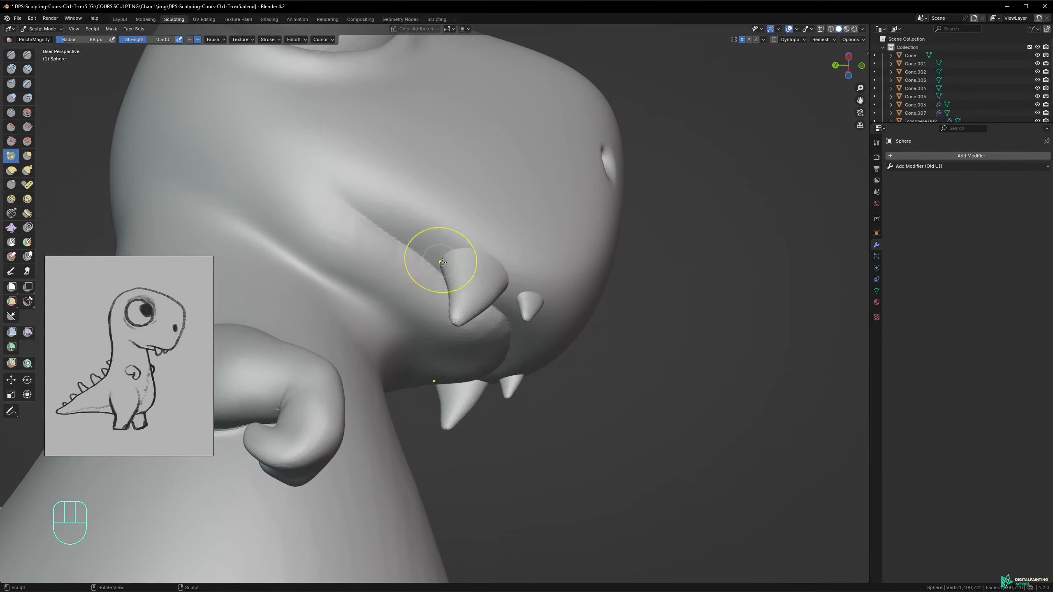
drag(407, 246, 440, 269)
mouse_move(476, 311)
middle_down()
mouse_move(461, 312)
mouse_move(451, 295)
middle_up()
mouse_move(501, 310)
mouse_down()
mouse_move(557, 339)
mouse_move(547, 328)
mouse_up()
drag(565, 368, 549, 331)
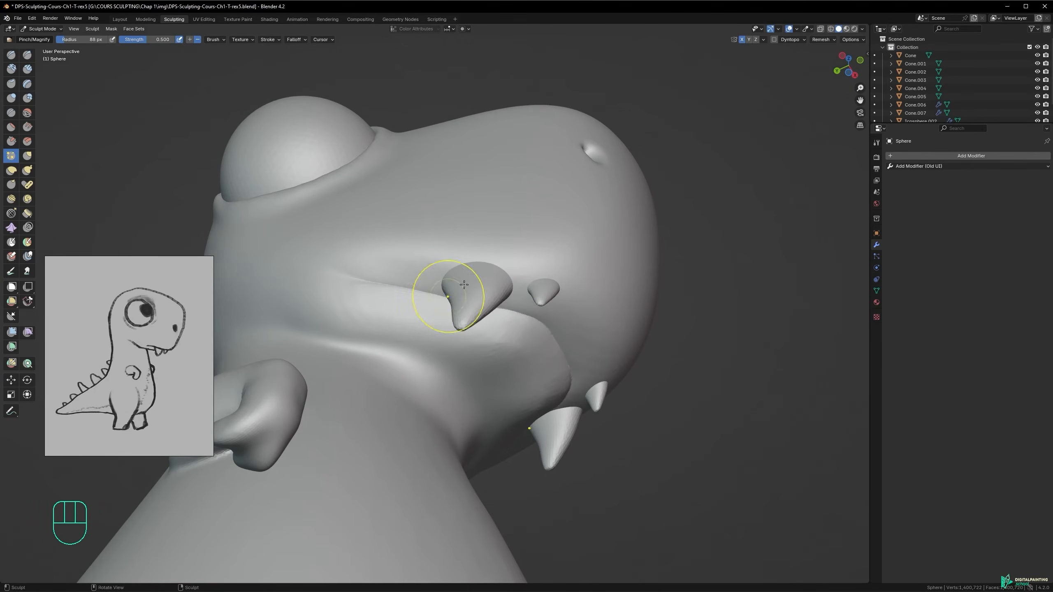
drag(411, 292, 407, 288)
alt+middle_drag(388, 262, 412, 295)
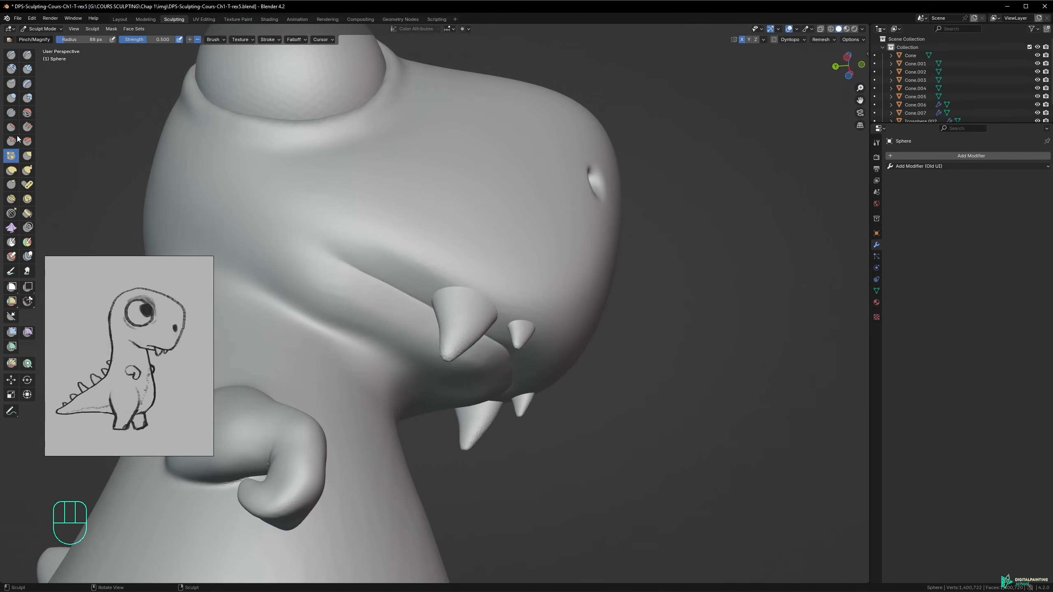
- Carve the mouth line with the Crease brush at 52 px and deepen its front section at 94 px
click(11, 113)
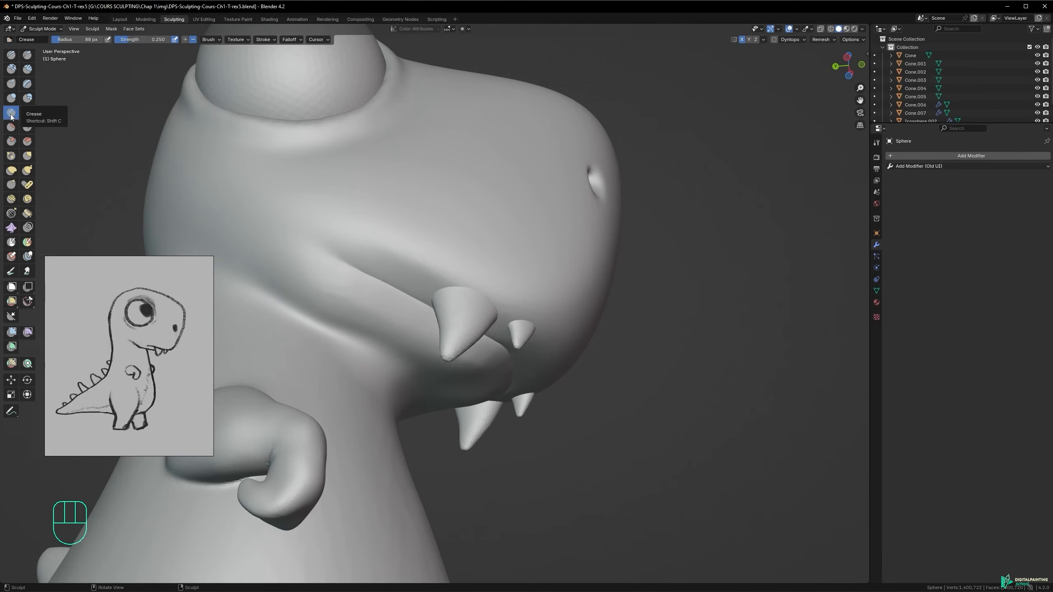
drag(373, 269, 423, 300)
key(ctrl+z)
alt+middle_drag(403, 299, 430, 251)
key(f)
click(396, 287)
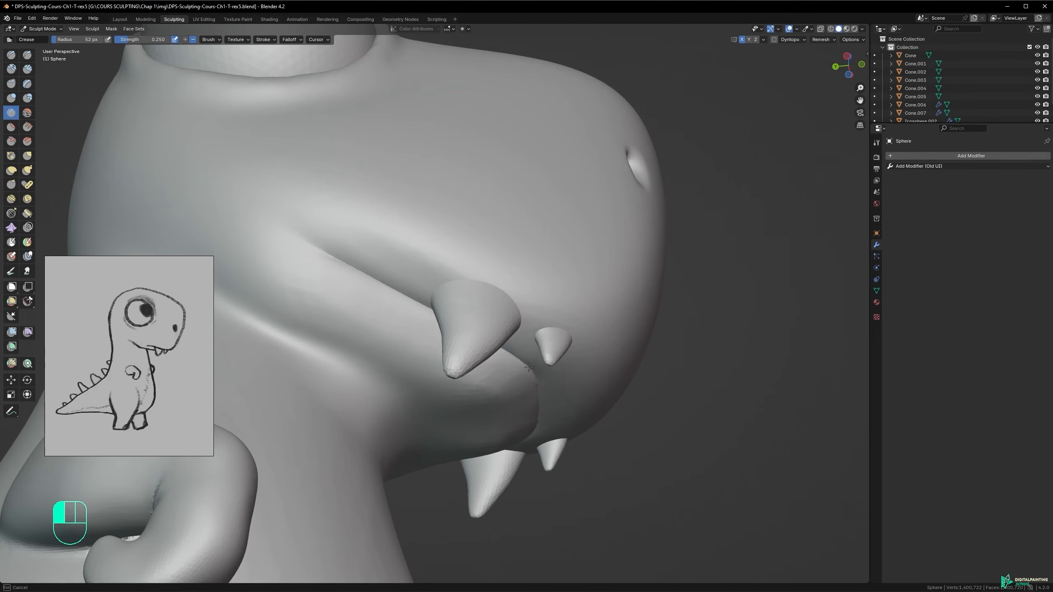
alt+middle_drag(524, 369, 535, 338)
key(f)
click(550, 381)
drag(486, 360, 526, 375)
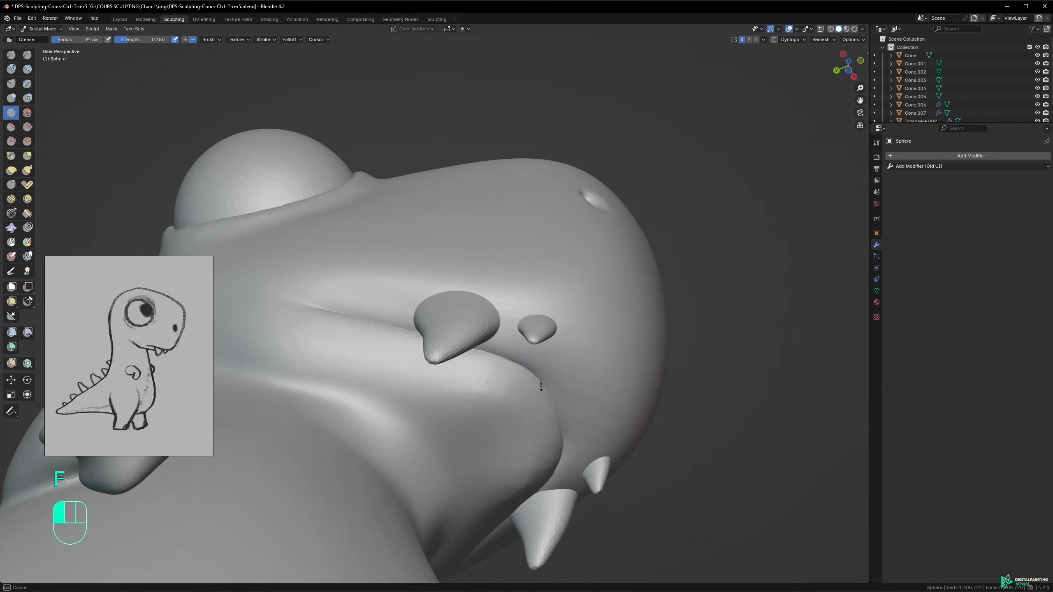
mouse_move(536, 380)
alt+middle_down()
mouse_move(459, 416)
mouse_move(527, 419)
mouse_move(470, 334)
mouse_move(430, 312)
mouse_move(473, 330)
mouse_move(446, 334)
mouse_move(387, 300)
mouse_move(448, 281)
alt+middle_up()
drag(418, 302, 401, 294)
key(ctrl+z)
mouse_move(495, 344)
alt+middle_down()
mouse_move(441, 348)
mouse_move(430, 372)
mouse_move(492, 345)
mouse_move(469, 340)
alt+middle_up()
ctrl+drag(492, 366, 492, 365)
key(ctrl+z)
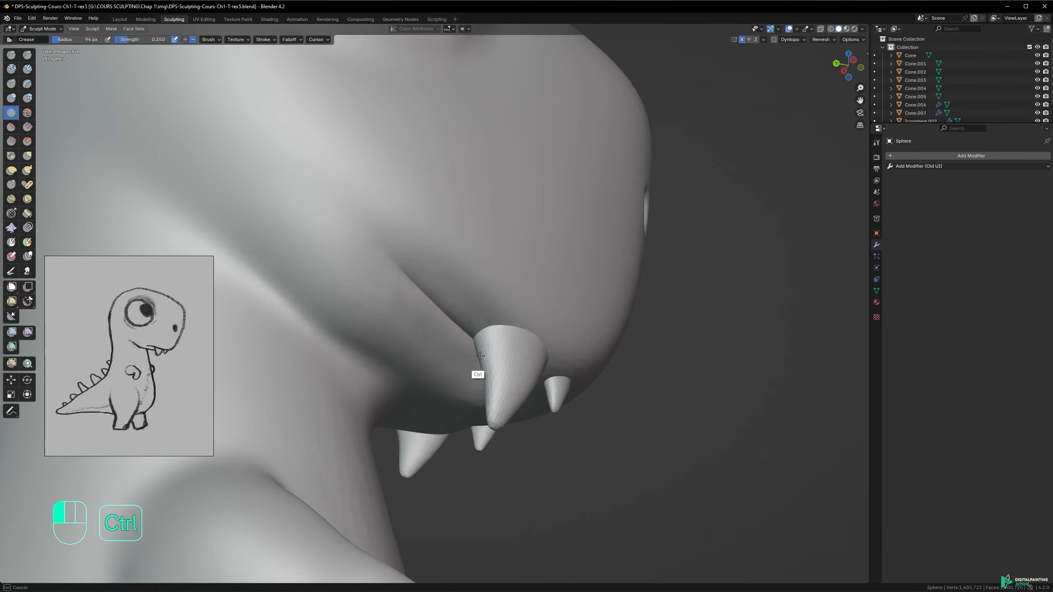
ctrl+drag(465, 369, 463, 367)
mouse_move(427, 325)
alt+middle_down()
mouse_move(375, 329)
mouse_move(429, 341)
mouse_move(440, 295)
alt+middle_up()
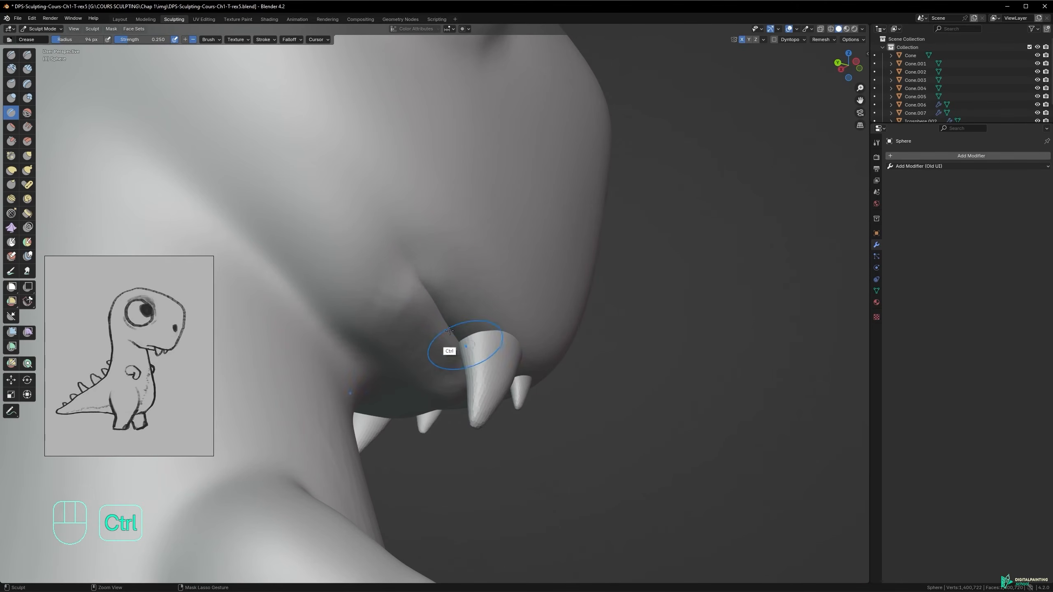
mouse_move(454, 309)
alt+middle_down()
mouse_move(381, 315)
mouse_move(372, 279)
mouse_move(406, 286)
alt+middle_up()
key(ctrl+z)
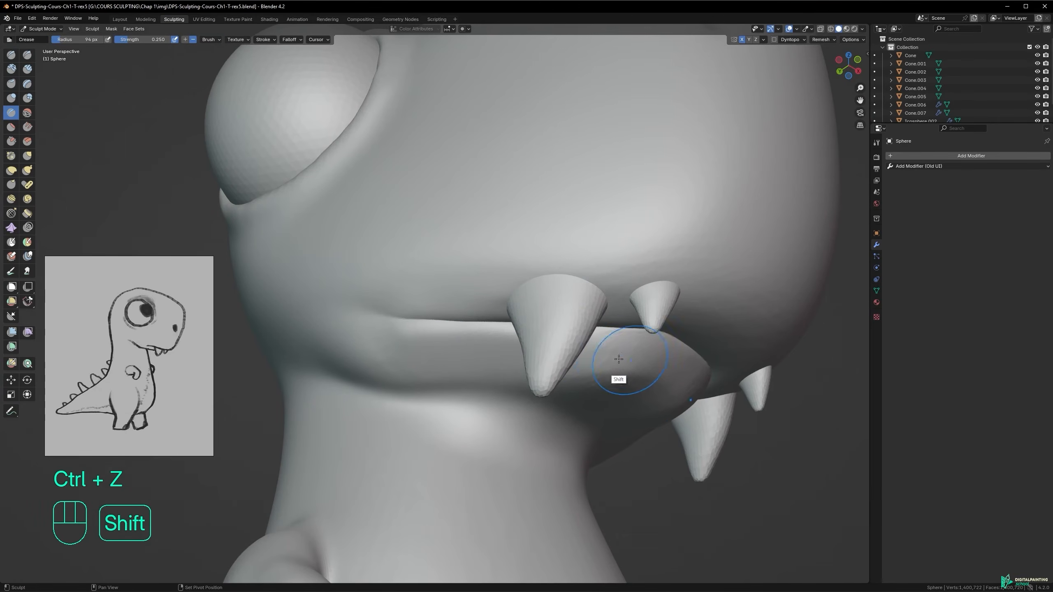
alt+middle_drag(631, 373, 625, 343)
key(ctrl+z)
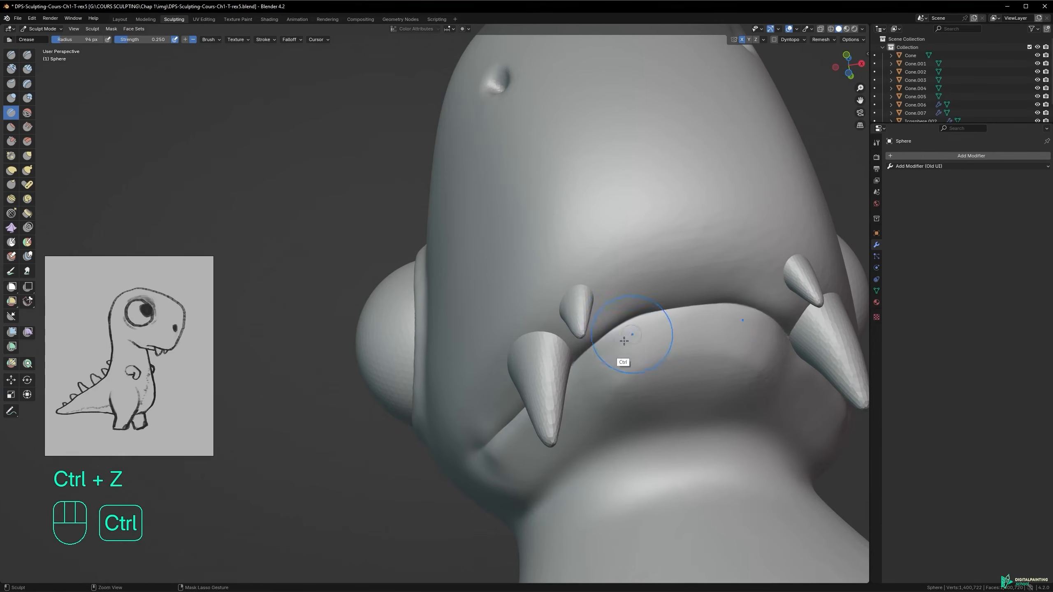
mouse_move(601, 329)
ctrl+mouse_down()
mouse_move(576, 334)
mouse_move(607, 350)
ctrl+mouse_up()
alt+middle_drag(607, 350, 661, 353)
ctrl+drag(595, 340, 636, 346)
key(ctrl+z)
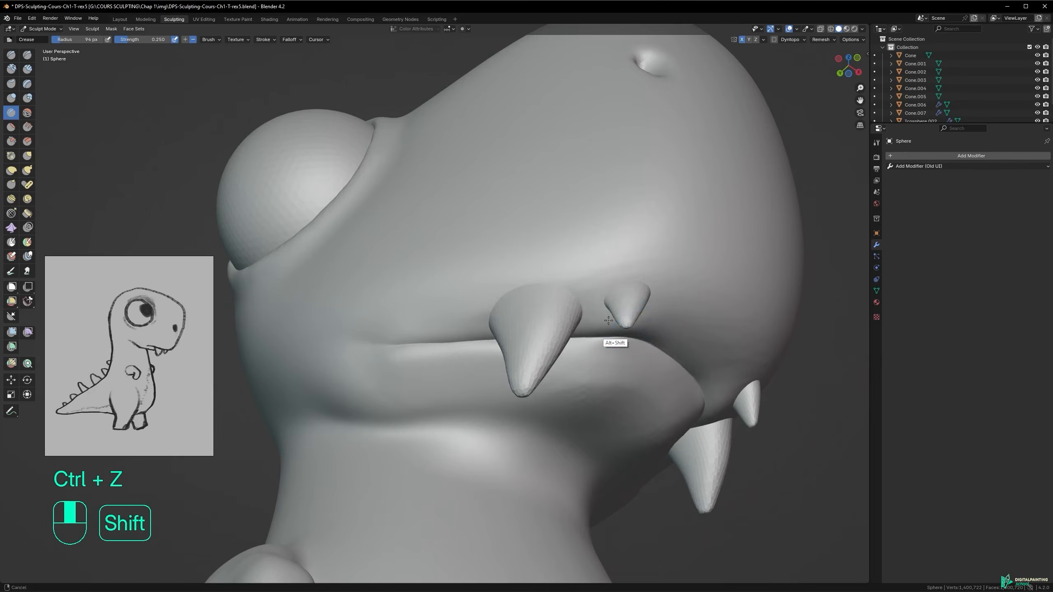
alt+shift+middle_drag(650, 328, 454, 276)
key(ctrl+z)
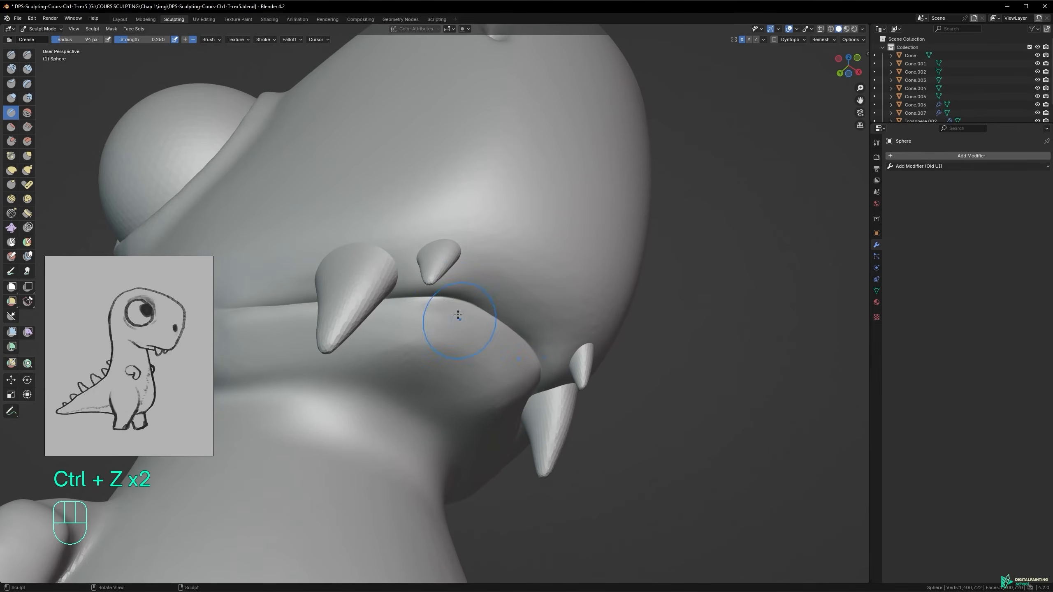
- Switch to the Clay Strips brush and build up volume on the lower lip beneath the teeth
scroll(460, 322, up, 3)
key(space)
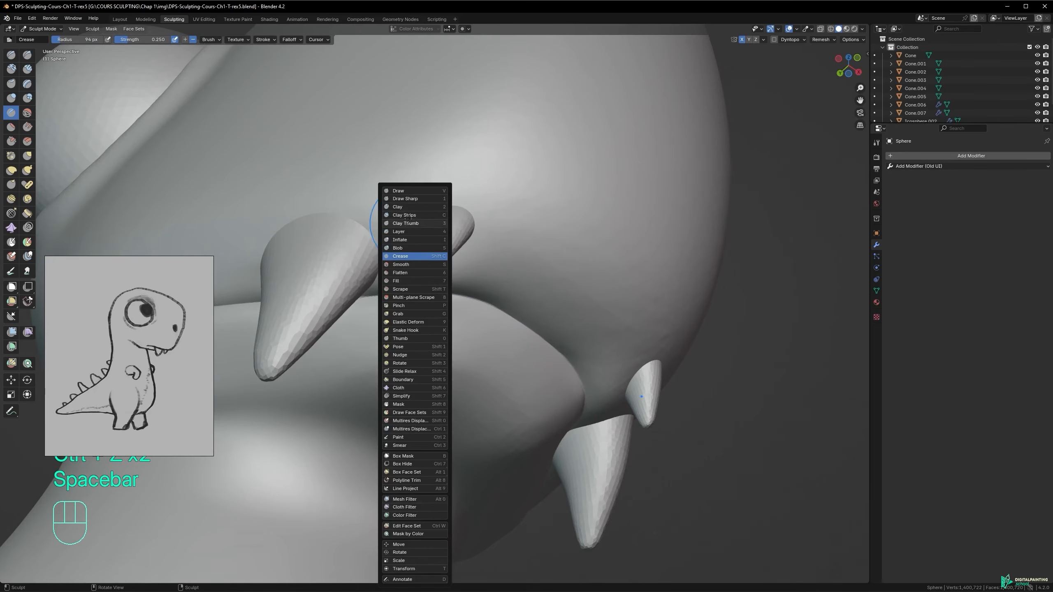
click(408, 215)
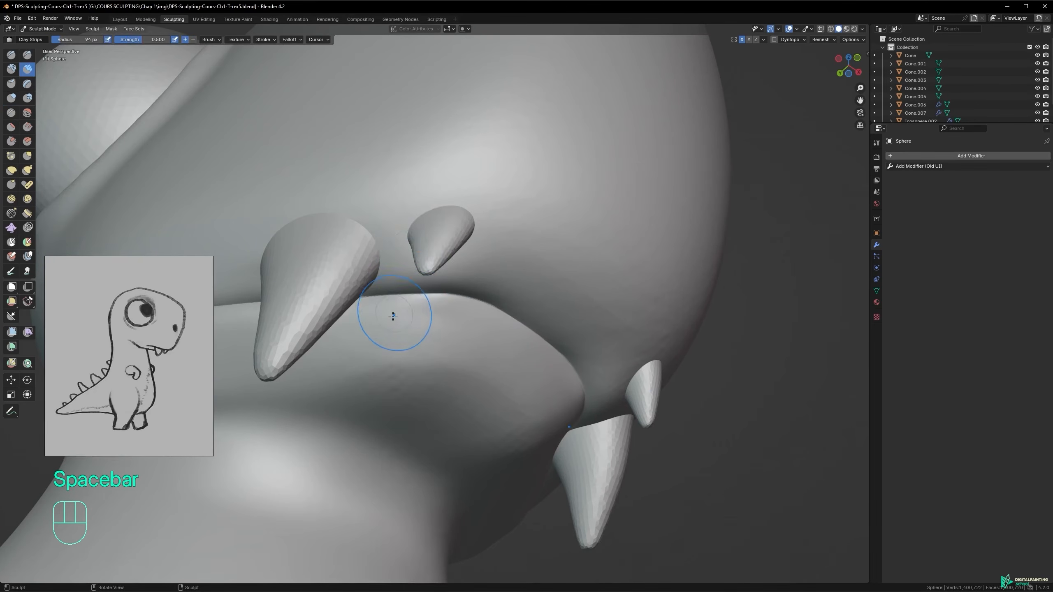
key(f)
click(431, 268)
key(r)
key(ctrl+z)
mouse_move(475, 328)
alt+middle_down()
mouse_move(482, 292)
mouse_move(430, 346)
mouse_move(399, 322)
alt+middle_up()
mouse_move(398, 322)
mouse_down()
mouse_move(581, 341)
mouse_move(498, 324)
mouse_move(352, 355)
mouse_up()
- Resize the brush and smooth the built-up lower lip toward the front of the mouth
key(f)
click(567, 332)
shift+drag(397, 329, 435, 334)
alt+middle_drag(502, 361, 481, 343)
key(f)
shift+drag(466, 356, 539, 386)
mouse_move(505, 388)
alt+middle_down()
mouse_move(455, 315)
mouse_move(504, 337)
mouse_move(468, 353)
mouse_move(498, 315)
alt+middle_up()
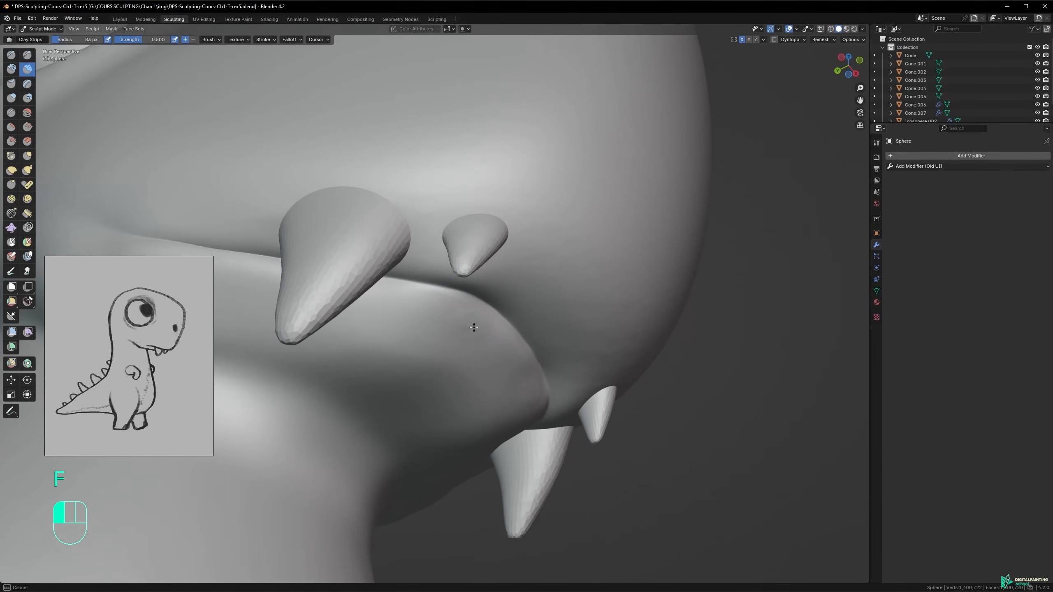
shift+drag(513, 346, 518, 375)
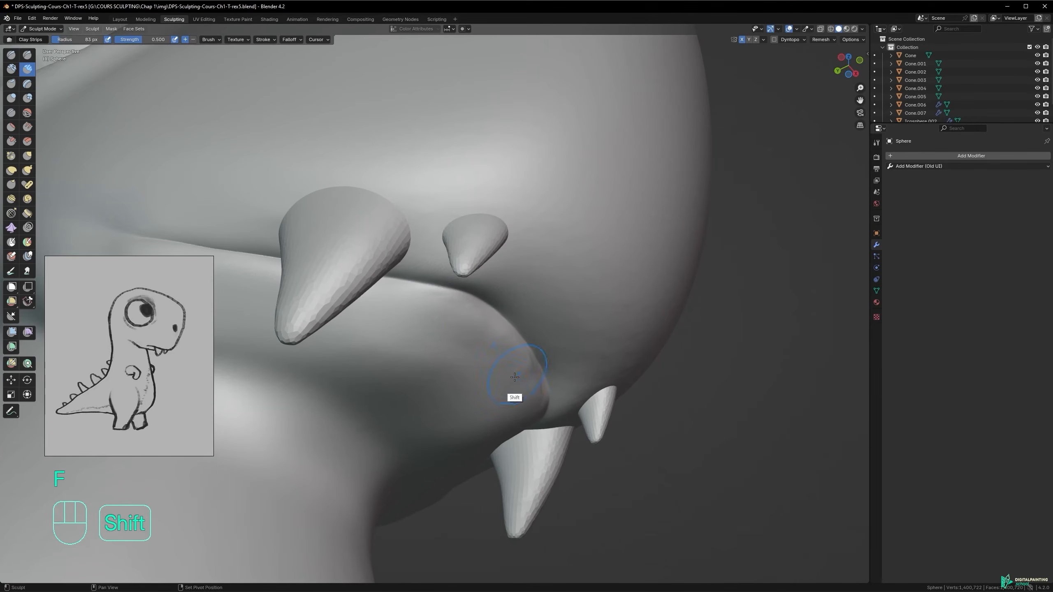
alt+middle_drag(552, 282, 490, 266)
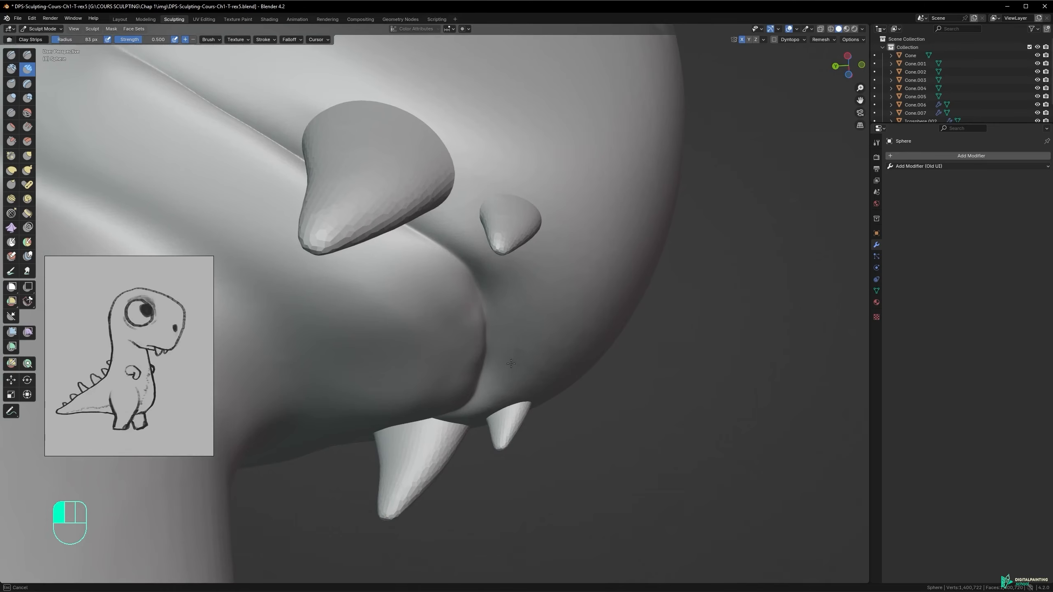
mouse_move(523, 373)
alt+middle_down()
mouse_move(477, 358)
mouse_move(517, 383)
mouse_move(496, 355)
alt+middle_up()
mouse_move(496, 355)
mouse_down()
mouse_move(441, 331)
mouse_move(440, 348)
mouse_move(407, 330)
mouse_move(452, 359)
mouse_move(494, 367)
mouse_up()
key(ctrl+z)
key(ctrl+z)
key(ctrl+z)
key(ctrl+z)
- Set the Clay Strips radius to 38 px and build up the front edge of the lower lip
key(f)
click(467, 358)
middle_drag(496, 390, 444, 350)
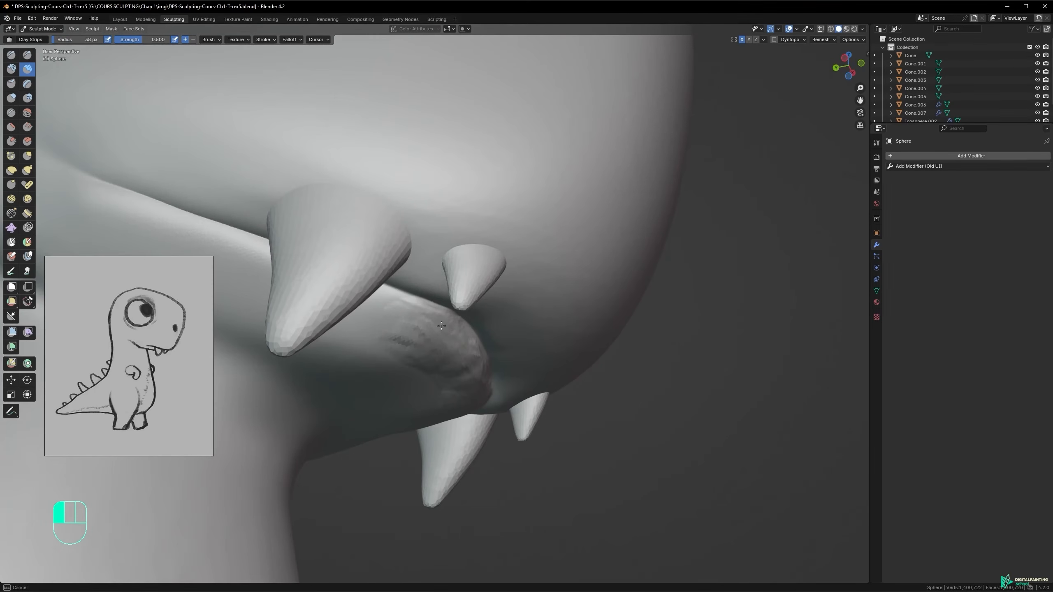
- Smooth the lower lip with a 72 px brush radius and save the file
key(f)
click(396, 329)
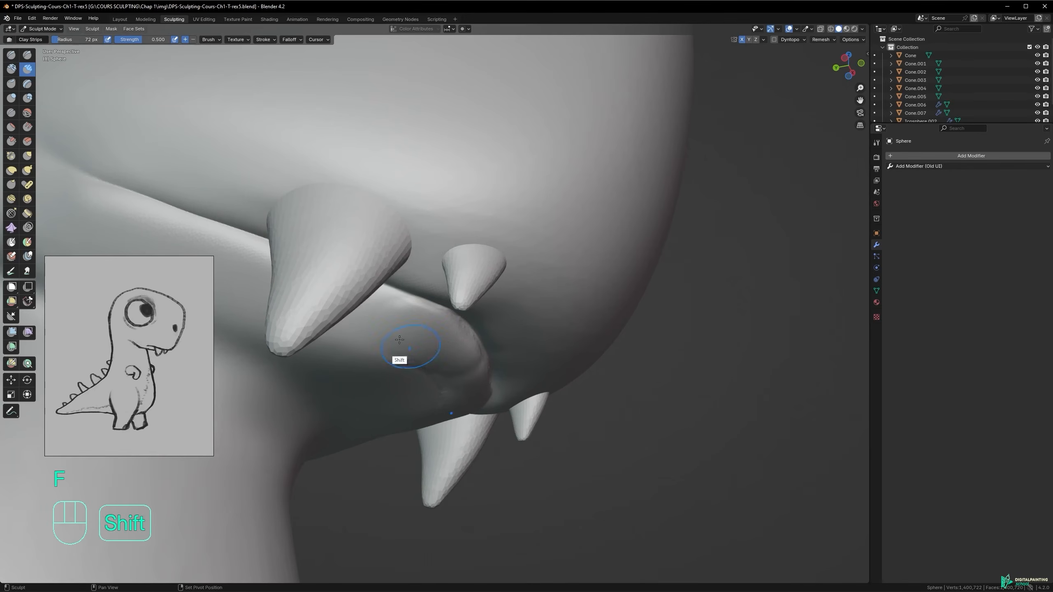
middle_drag(414, 354, 442, 351)
shift+drag(509, 375, 414, 323)
mouse_move(390, 326)
middle_down()
mouse_move(456, 342)
mouse_move(444, 346)
mouse_move(422, 323)
mouse_move(419, 341)
mouse_move(458, 348)
mouse_move(434, 341)
mouse_move(468, 326)
mouse_move(370, 279)
mouse_move(435, 318)
mouse_move(431, 332)
mouse_move(424, 300)
middle_up()
key(ctrl+s)
- Switch to the Grab brush, set its radius to 176 px, and adjust the shape of the mouth corner
key(f)
click(346, 256)
alt+middle_drag(332, 240, 406, 194)
alt+middle_drag(340, 209, 377, 243)
key(g)
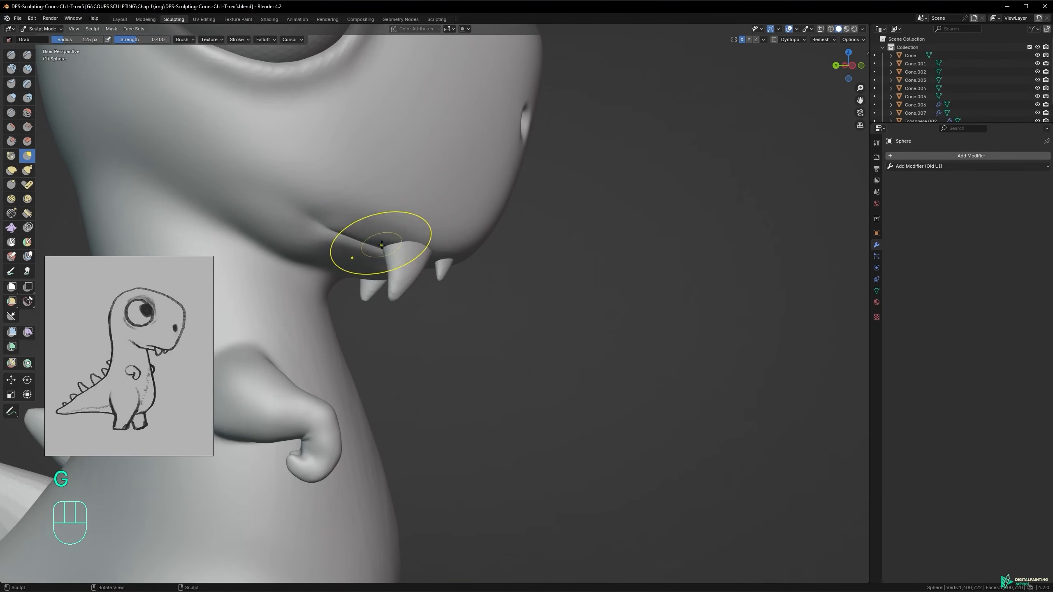
drag(331, 233, 339, 239)
key(ctrl+z)
alt+middle_drag(356, 244, 344, 211)
key(f)
click(372, 230)
drag(331, 237, 332, 239)
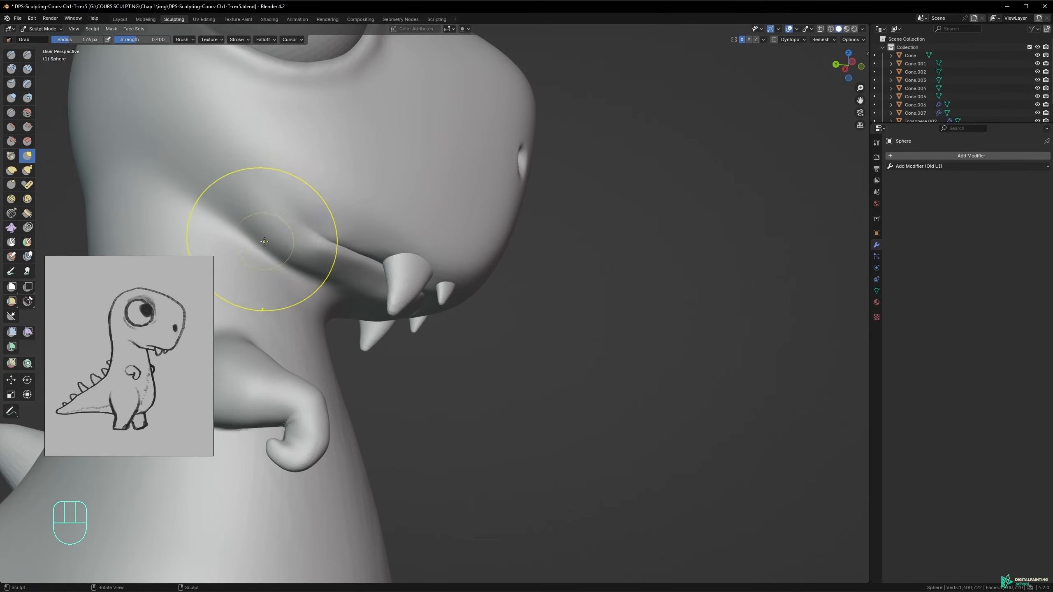
- Try to reshape the upper lip beside the large tooth with the Grab brush at a 263 px radius
key(f)
click(291, 199)
mouse_move(274, 207)
alt+middle_down()
mouse_move(391, 224)
mouse_move(408, 265)
mouse_move(430, 144)
alt+middle_up()
ctrl+middle_drag(431, 144, 450, 81)
shift+middle_drag(450, 81, 431, 198)
drag(411, 153, 417, 174)
key(ctrl+z)
middle_drag(414, 165, 429, 170)
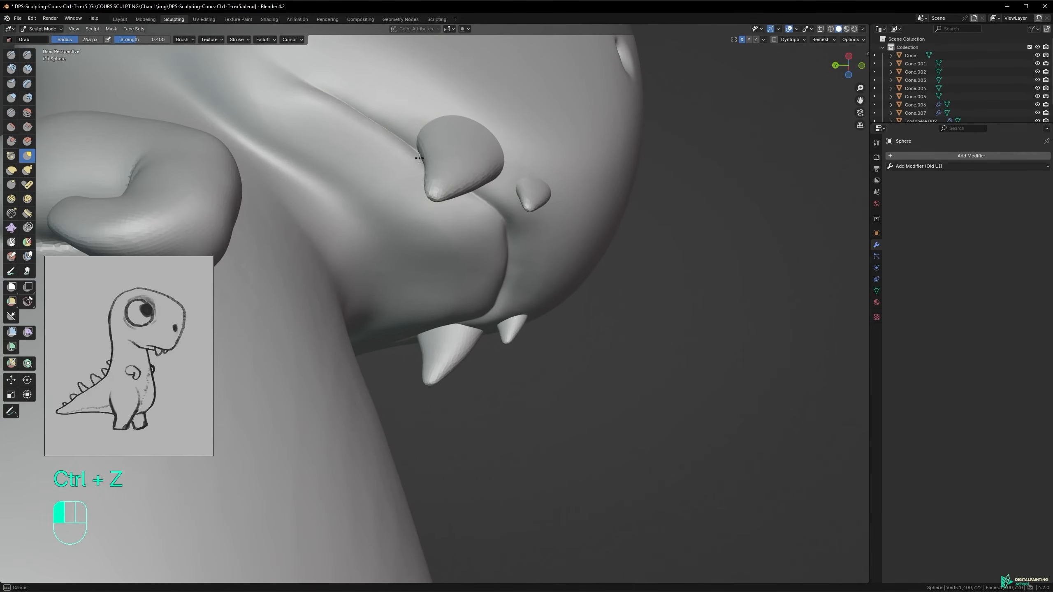
middle_drag(375, 149, 358, 203)
ctrl+middle_drag(357, 203, 415, 239)
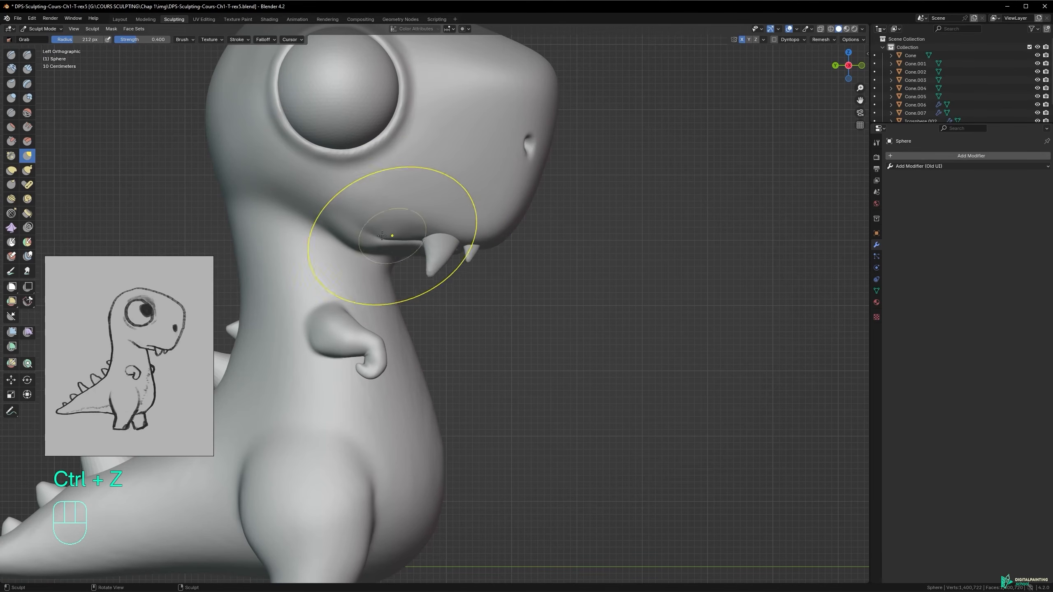
- In the left orthographic view, reshape the jaw and throat with the Grab brush, ending with a 259 px radius
drag(426, 246, 486, 253)
key(f)
click(454, 238)
key(f)
click(375, 214)
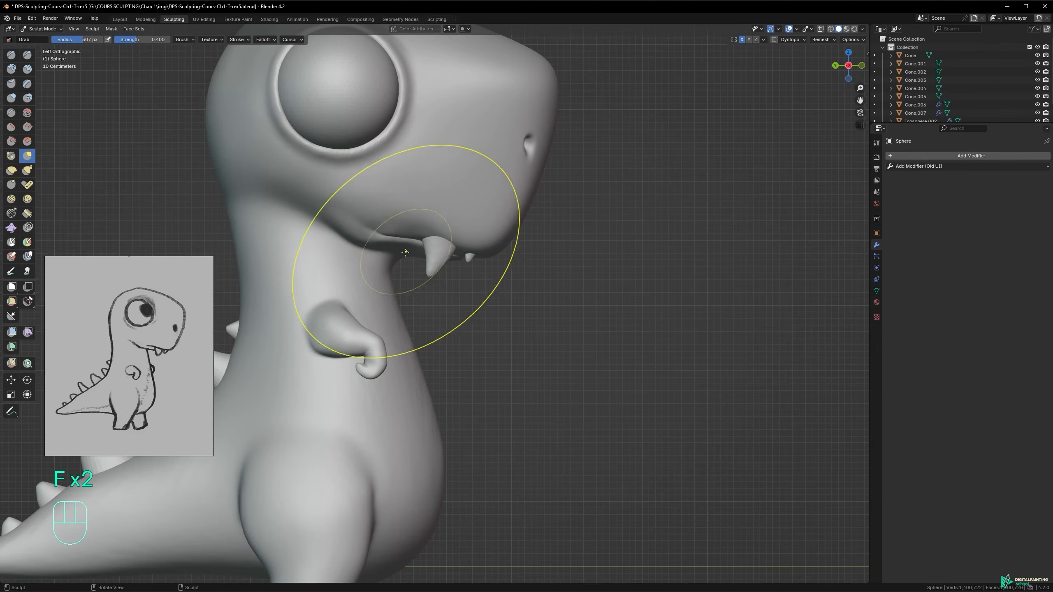
key(f)
click(390, 281)
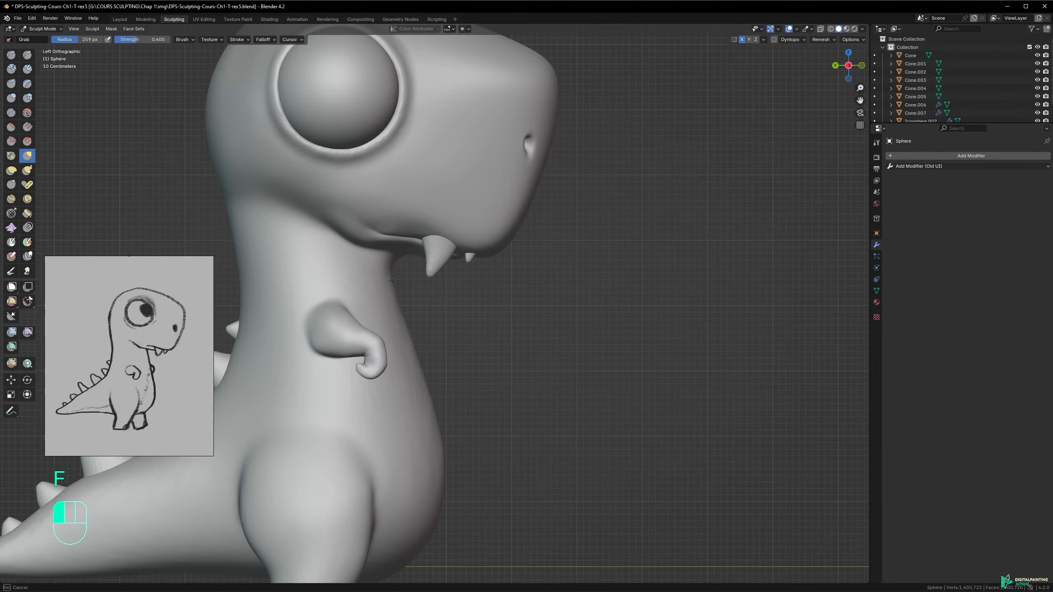
drag(400, 283, 402, 282)
- Switch to Object Mode, select the large and small upper teeth, and move them slightly to fit the mouth line
key(Tab)
key(Tab)
key(Tab)
key(Tab)
key(Tab)
key(Tab)
key(Tab)
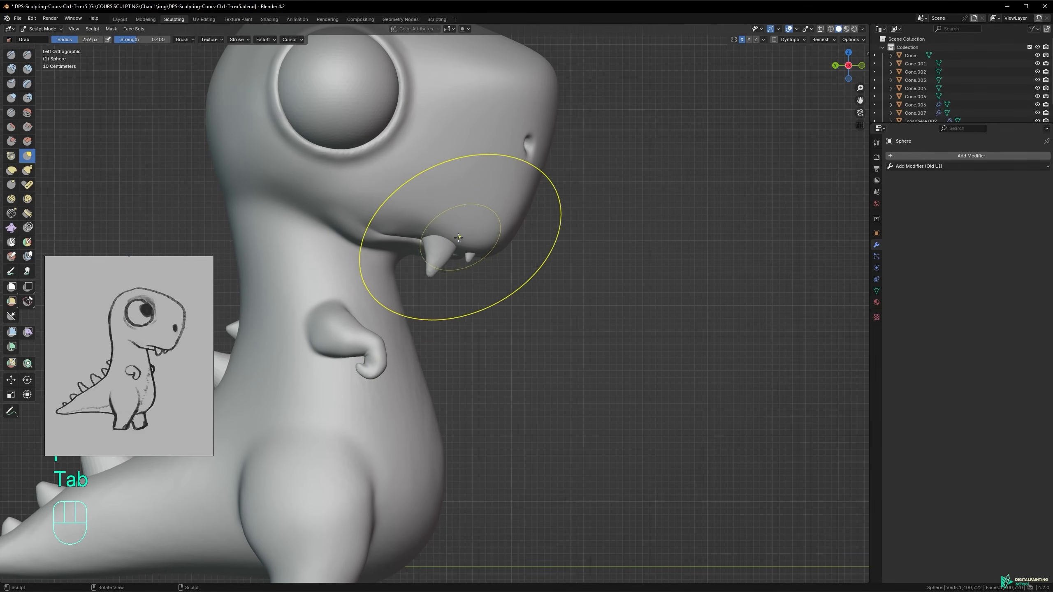
key(Tab)
key(Tab)
click(425, 253)
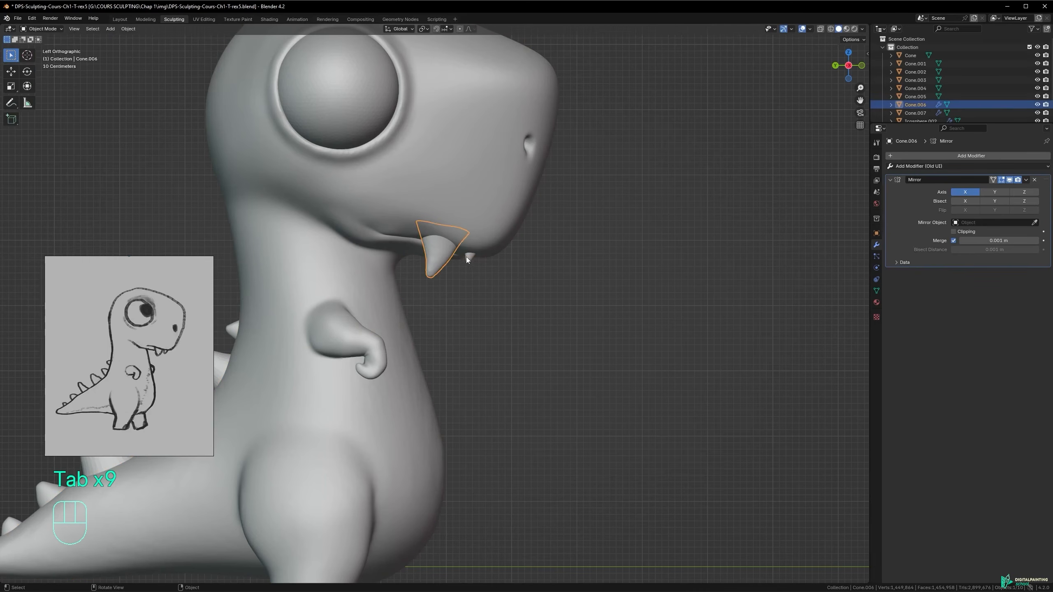
shift+click(469, 260)
key(g)
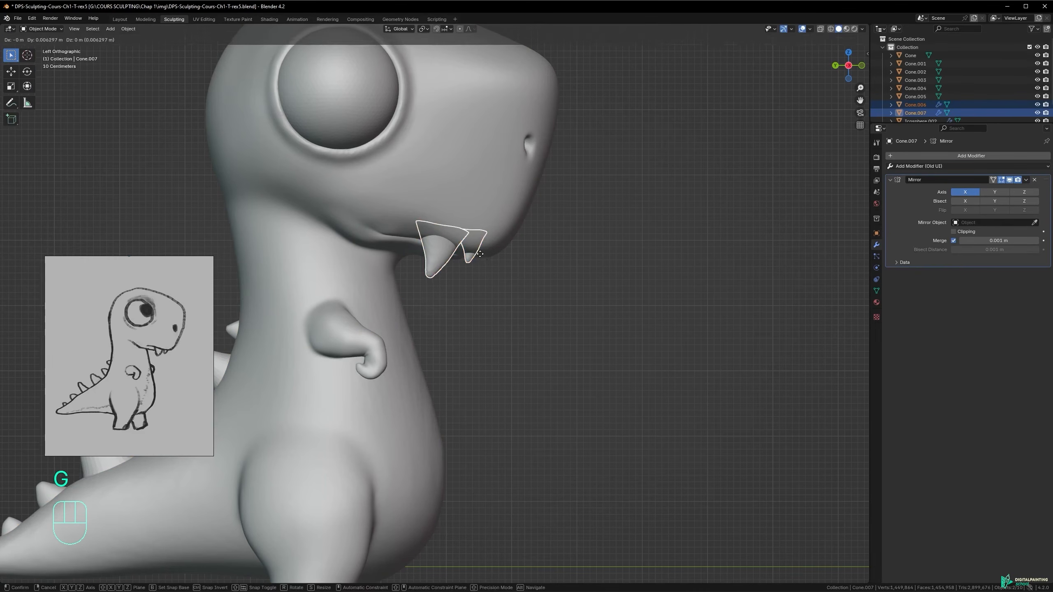
click(473, 257)
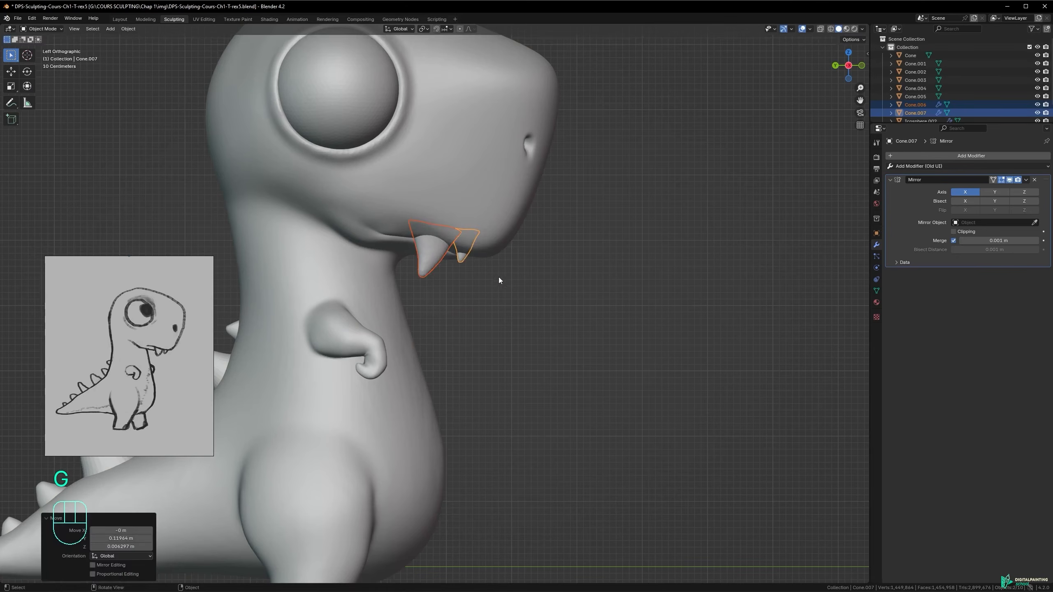
key(ctrl+z)
key(g)
click(481, 286)
click(485, 266)
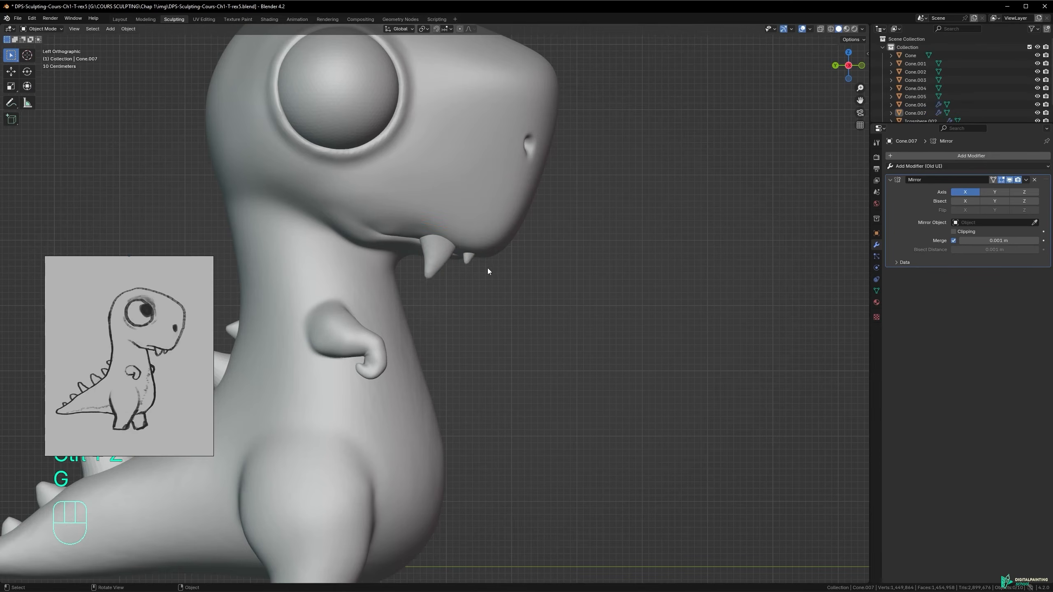
- Select the small upper tooth and reposition its mesh along the lip in Edit Mode
scroll(462, 255, up, 2)
click(485, 234)
alt+drag(486, 234, 469, 187)
key(Tab)
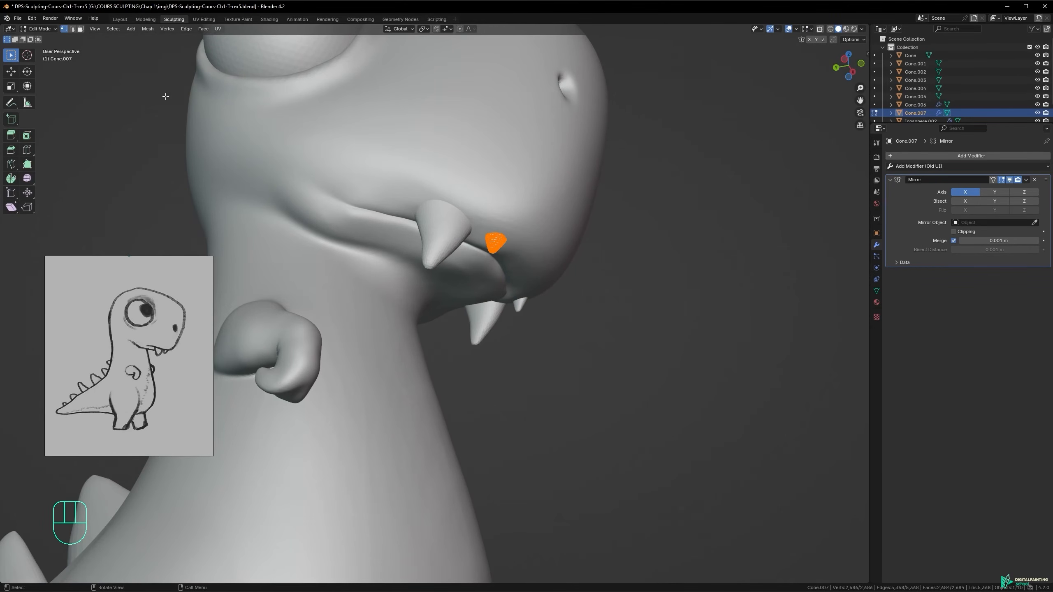
middle_drag(501, 231, 506, 216)
key(g)
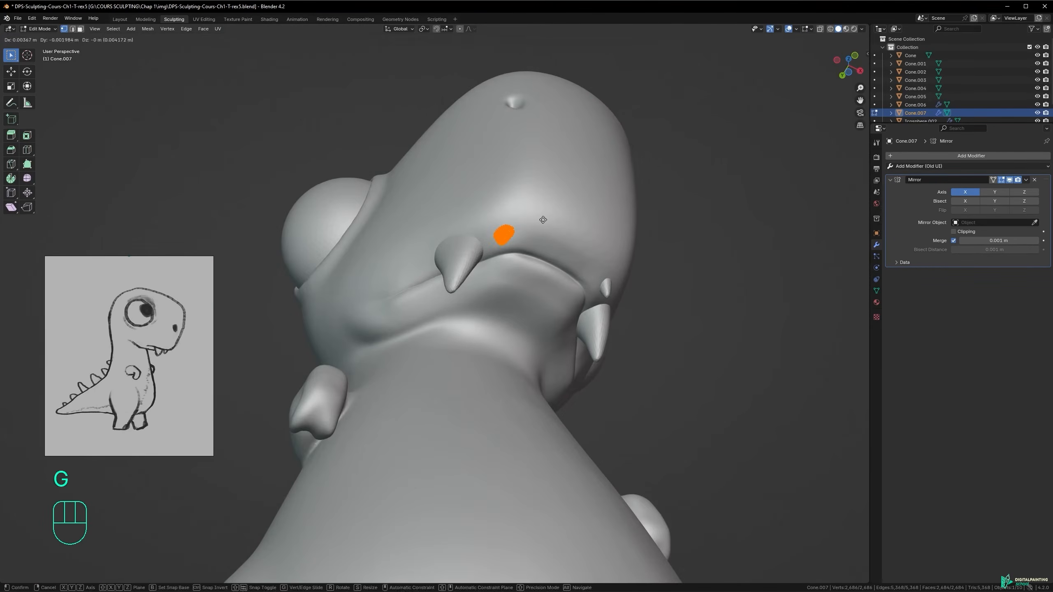
click(503, 223)
alt+middle_drag(504, 258, 528, 262)
key(Tab)
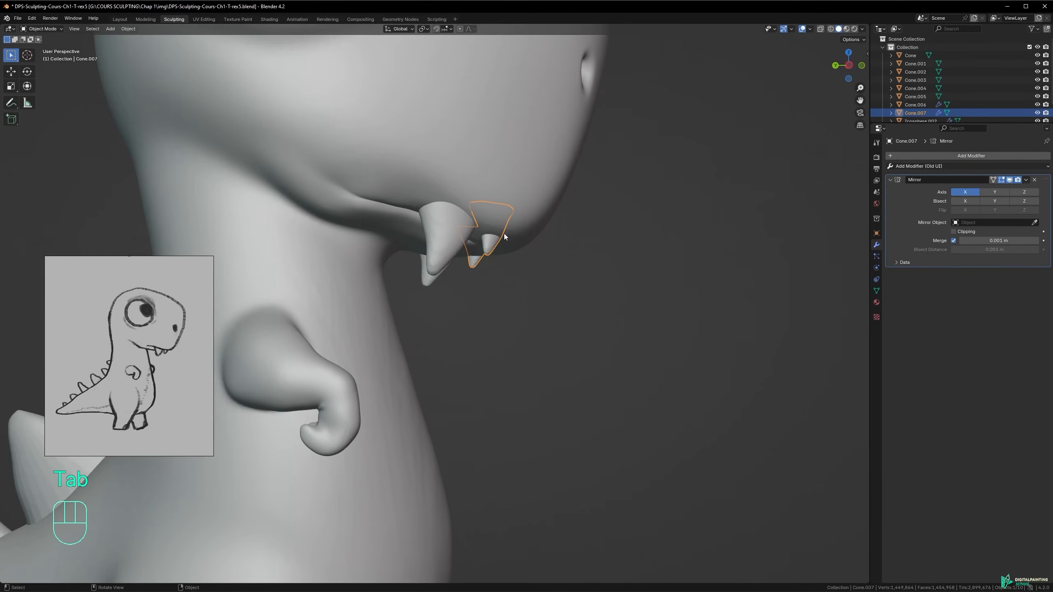
- Select the body, return to Sculpt Mode, and set the Grab brush radius to 99 px
ctrl+alt+drag(484, 218, 461, 261)
click(378, 217)
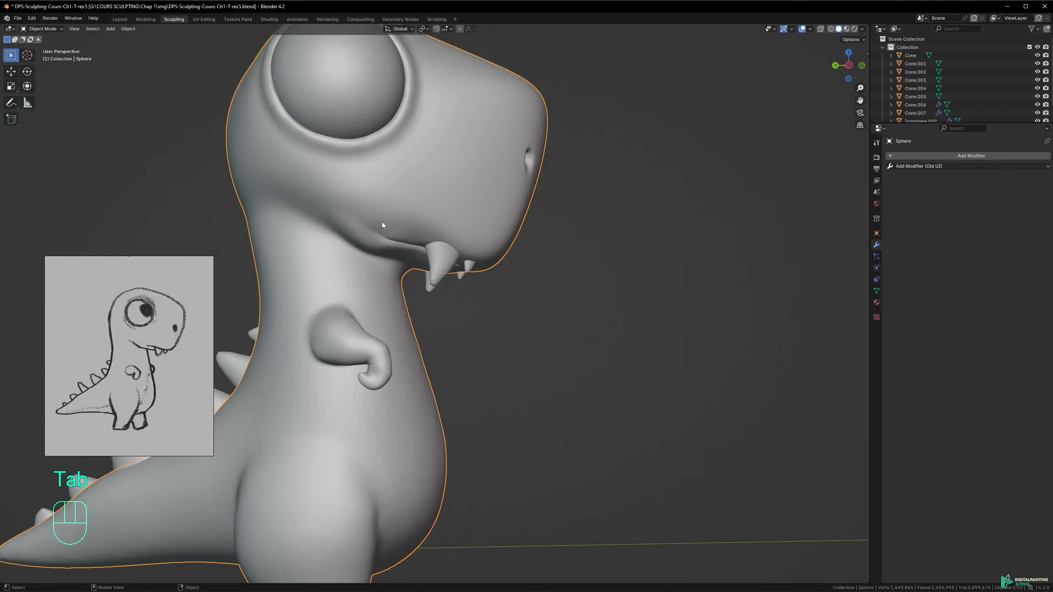
key(ctrl+Tab)
click(386, 311)
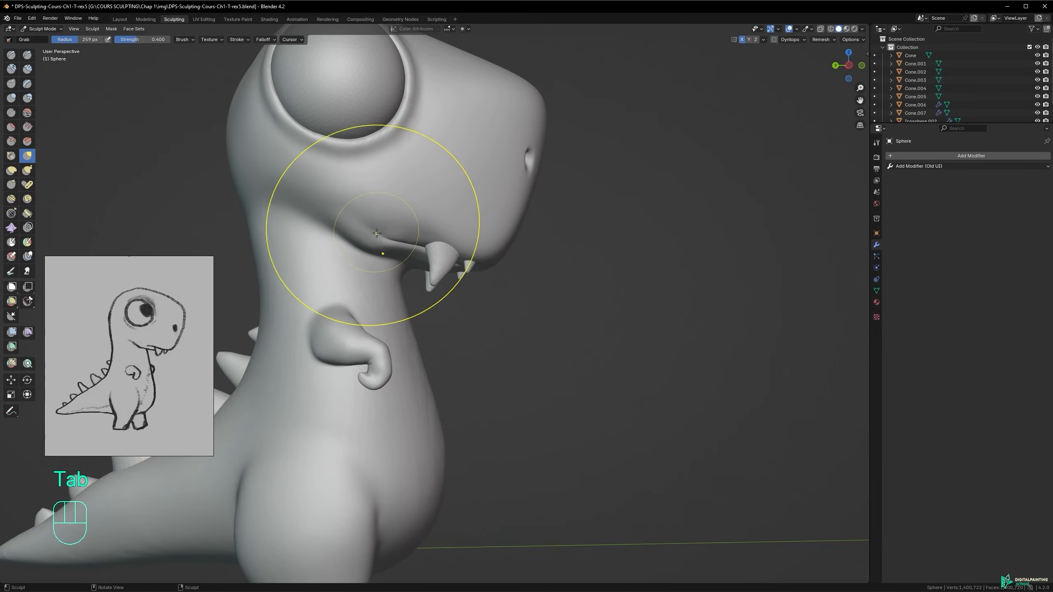
key(f)
key(f)
click(362, 232)
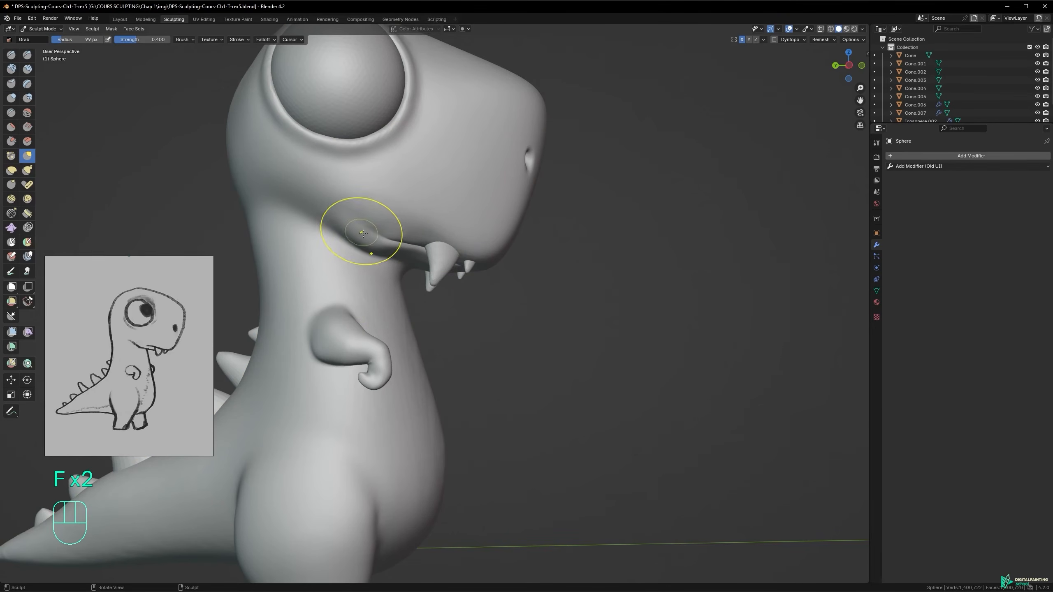
- Resize the brush and smooth along the mouth line from its corner to the large upper tooth
mouse_move(380, 230)
ctrl+alt+middle_down()
mouse_move(392, 202)
mouse_move(308, 164)
ctrl+alt+middle_up()
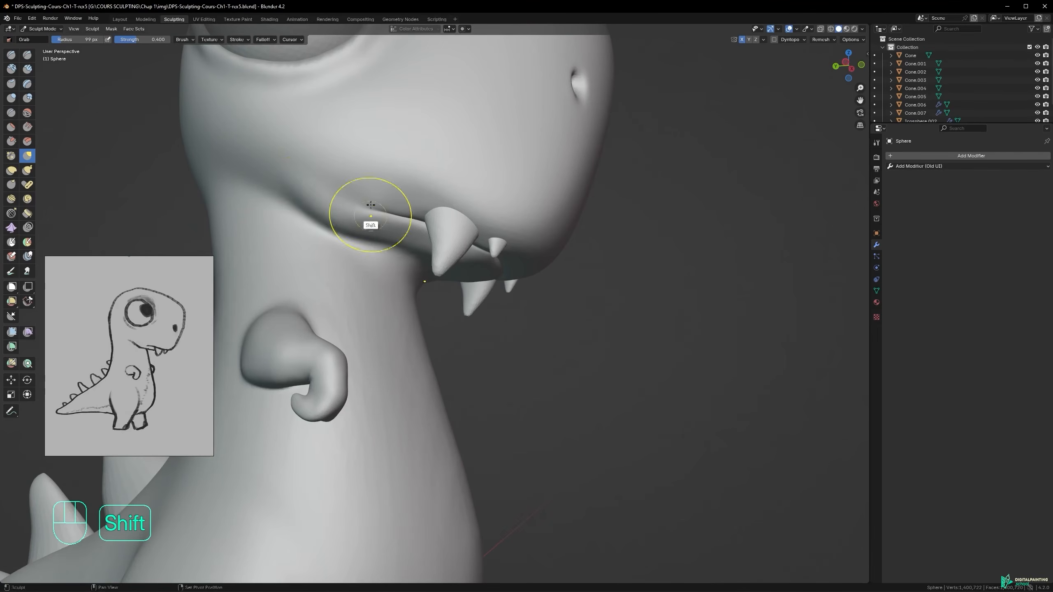
key(f)
click(416, 200)
shift+drag(325, 195, 462, 244)
mouse_move(528, 299)
alt+mouse_down()
mouse_move(490, 209)
mouse_move(461, 303)
alt+mouse_up()
mouse_move(467, 245)
alt+mouse_down()
mouse_move(414, 253)
mouse_move(447, 245)
mouse_move(447, 260)
mouse_move(477, 200)
mouse_move(468, 182)
mouse_move(445, 224)
alt+mouse_up()
- Build up the upper lip above the large tooth with Clay Strips, using a 37 px radius
key(space)
click(428, 127)
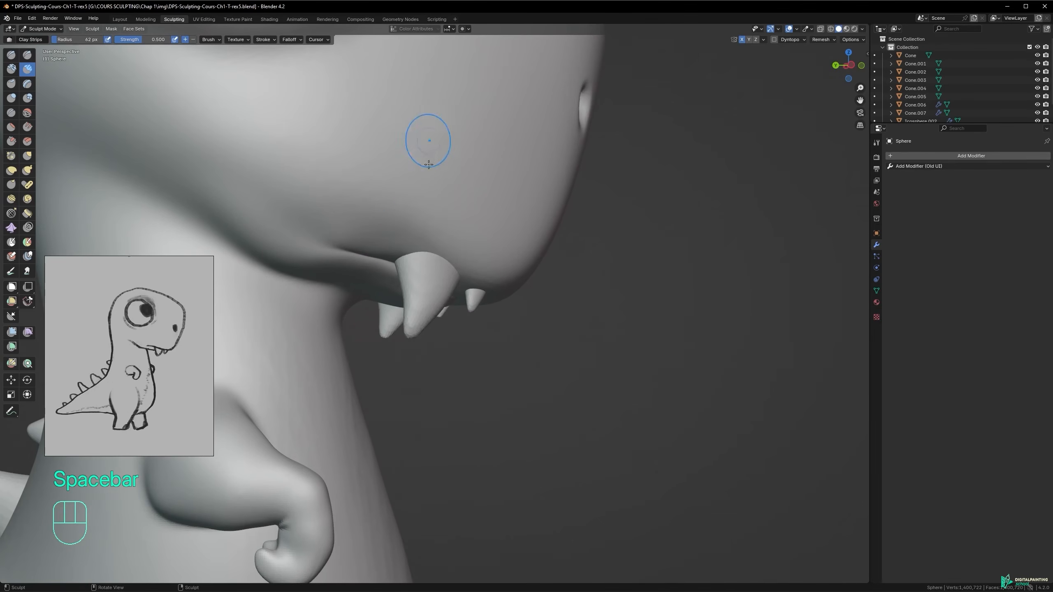
drag(406, 237, 456, 243)
key(f)
click(418, 241)
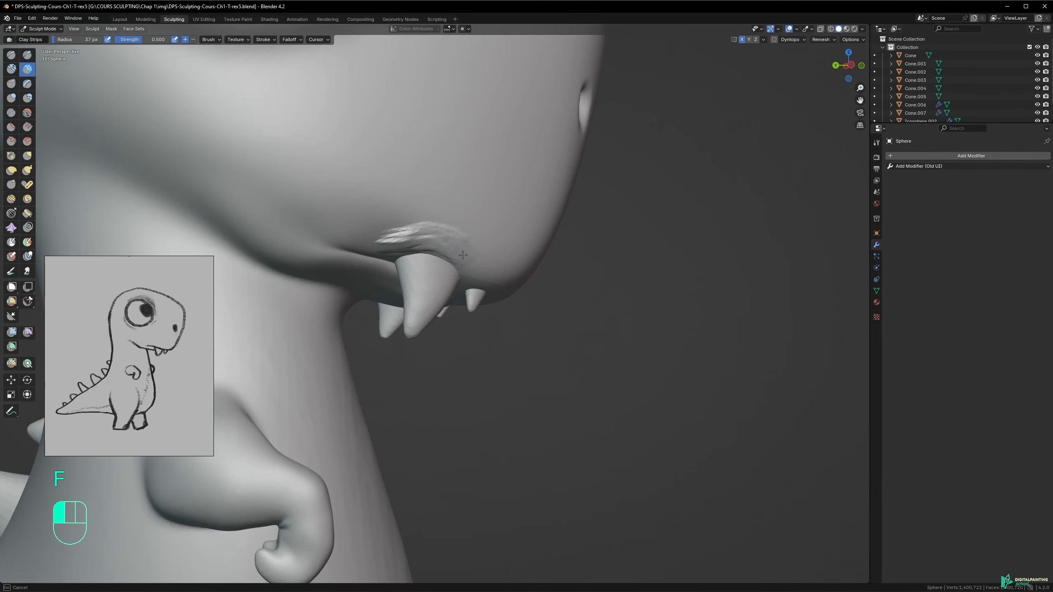
middle_drag(415, 243, 473, 274)
mouse_move(474, 268)
mouse_down()
mouse_move(490, 290)
mouse_move(442, 233)
mouse_up()
mouse_move(445, 265)
alt+middle_down()
mouse_move(347, 278)
mouse_move(412, 275)
mouse_move(443, 261)
alt+middle_up()
drag(440, 246, 363, 248)
drag(444, 247, 419, 244)
- Extend the Clay Strips buildup along the upper lip past the small tooth and across the front of the mouth
alt+middle_drag(483, 296, 443, 291)
drag(488, 282, 517, 295)
alt+middle_drag(533, 293, 456, 253)
drag(544, 310, 651, 309)
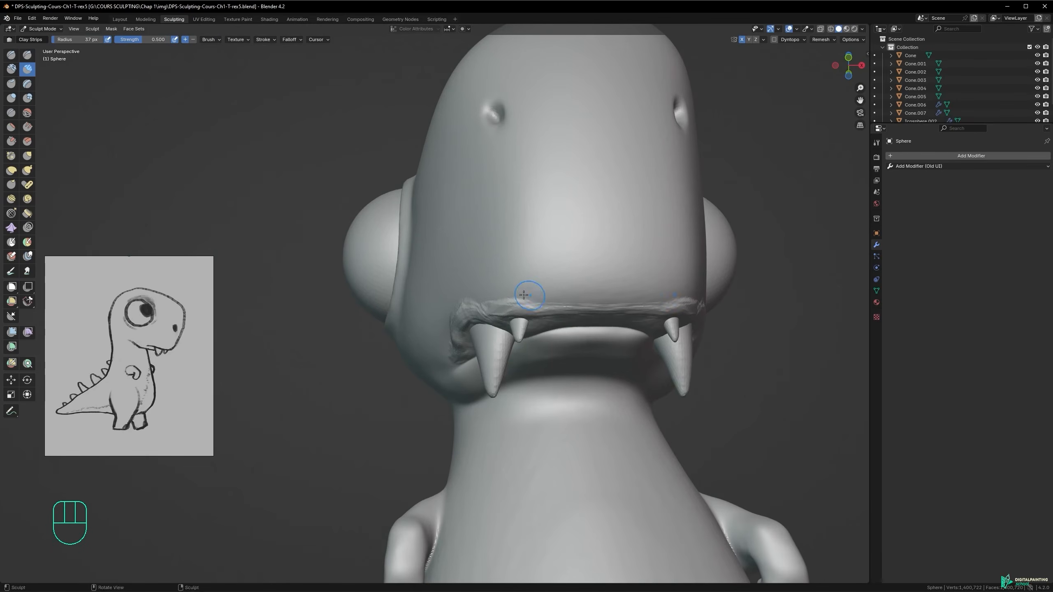
- Set the brush radius to 99 px and smooth the rough clay along the whole upper lip
alt+middle_drag(651, 309, 501, 299)
key(f)
click(462, 296)
key(f)
click(472, 296)
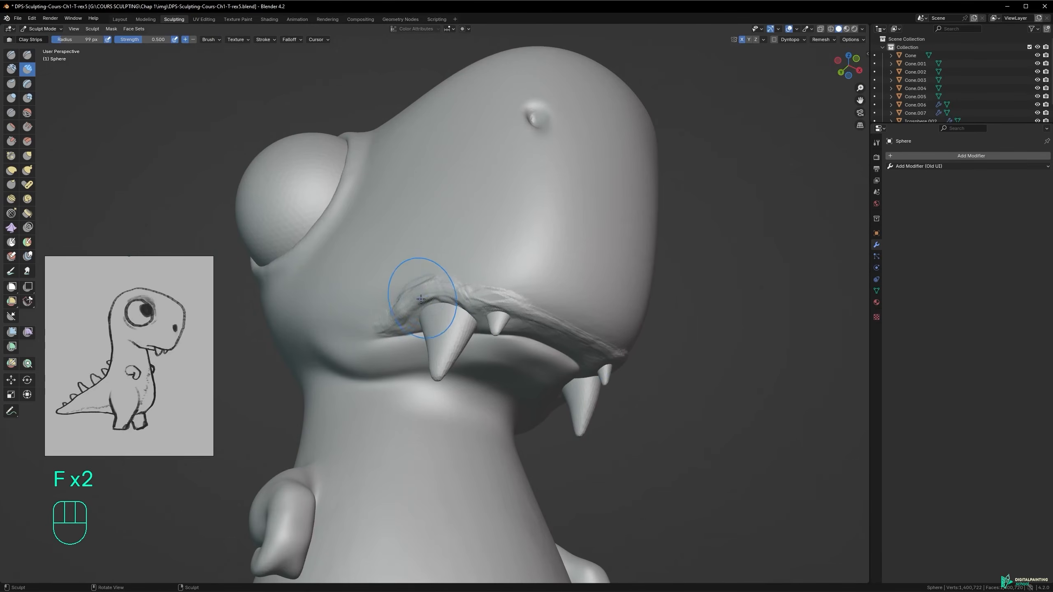
middle_drag(430, 295, 447, 296)
mouse_move(371, 300)
shift+mouse_down()
mouse_move(490, 298)
mouse_move(590, 358)
shift+mouse_up()
- Smooth the remaining bumps at the front of the upper lip and above the large tooth with a 62 px radius
key(f)
click(571, 321)
shift+drag(525, 309, 599, 376)
shift+drag(549, 328, 578, 370)
mouse_move(376, 257)
middle_down()
mouse_move(416, 285)
mouse_move(429, 264)
middle_up()
shift+drag(356, 289, 446, 308)
shift+drag(392, 275, 437, 285)
middle_drag(438, 285, 417, 300)
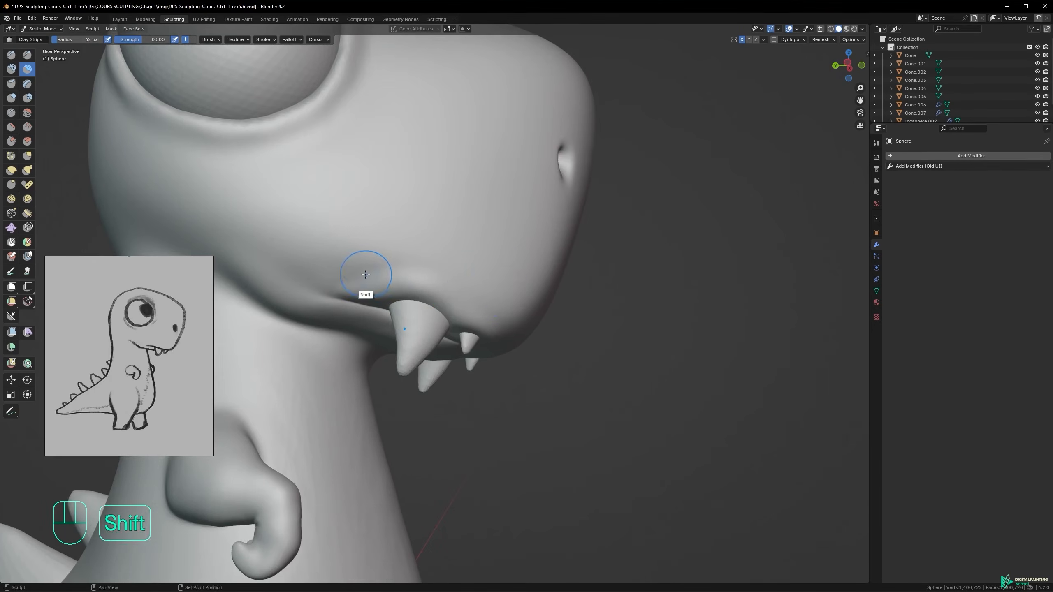
- Set the Clay Strips radius to 107 px and add broad volume to the muzzle above the large upper tooth
alt+middle_drag(419, 245, 461, 281)
ctrl+alt+middle_drag(461, 281, 447, 207)
key(f)
click(401, 273)
mouse_move(393, 266)
mouse_down()
mouse_move(332, 264)
mouse_move(408, 278)
mouse_up()
alt+middle_drag(421, 263, 343, 258)
key(ctrl+z)
mouse_move(443, 245)
alt+middle_down()
mouse_move(419, 269)
mouse_move(458, 278)
mouse_move(463, 247)
alt+middle_up()
mouse_move(464, 246)
mouse_down()
mouse_move(440, 257)
mouse_move(394, 245)
mouse_move(355, 254)
mouse_up()
alt+middle_drag(356, 246, 414, 225)
drag(386, 237, 301, 246)
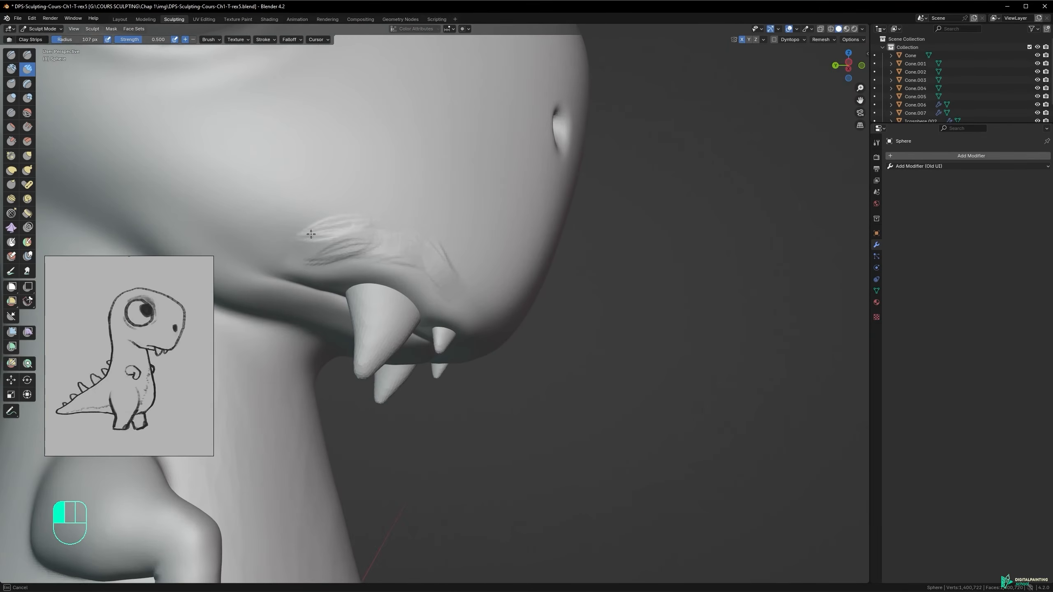
- Smooth the new volume above the large tooth and set the brush radius to 60 px
mouse_move(407, 222)
shift+mouse_down()
mouse_move(331, 232)
mouse_move(309, 219)
mouse_move(375, 242)
mouse_move(324, 244)
mouse_move(383, 211)
mouse_move(459, 277)
shift+mouse_up()
mouse_move(360, 206)
shift+mouse_down()
mouse_move(376, 223)
mouse_move(352, 240)
mouse_move(399, 246)
shift+mouse_up()
key(f)
click(349, 248)
key(ctrl+z)
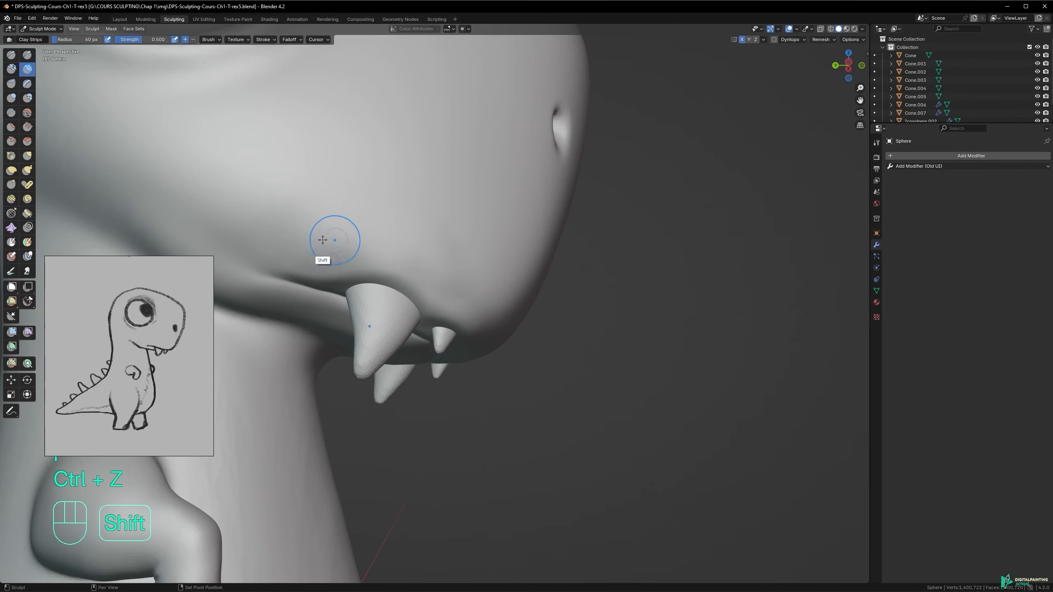
- Build up the lip edge around the bases of the upper teeth and smooth it, resizing the brush between strokes
mouse_move(411, 257)
middle_down()
mouse_move(344, 232)
mouse_move(364, 214)
mouse_move(392, 233)
middle_up()
drag(359, 291, 369, 290)
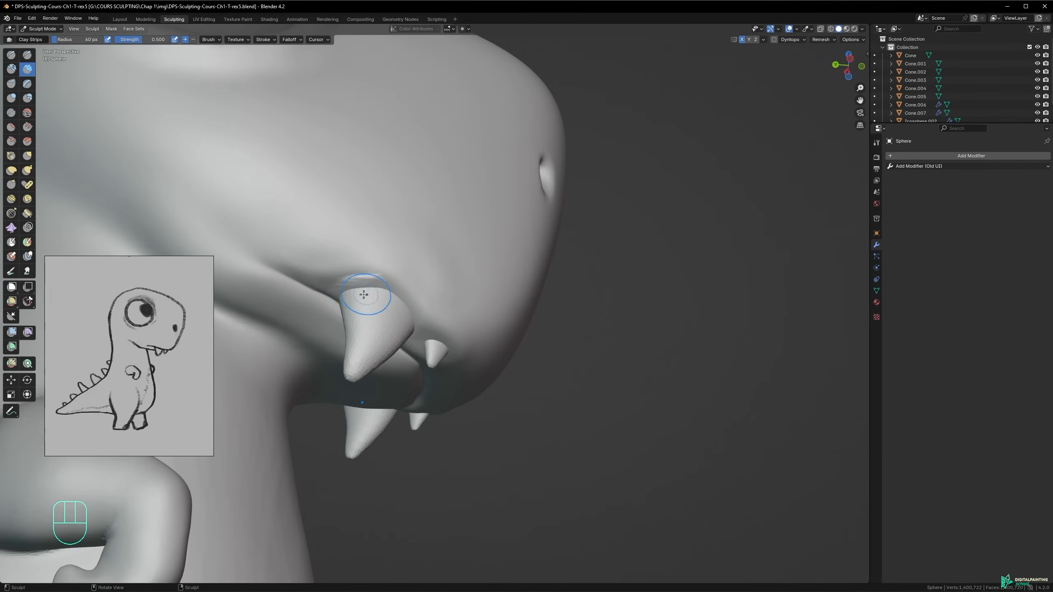
mouse_move(431, 290)
alt+middle_down()
mouse_move(302, 227)
mouse_move(352, 285)
alt+middle_up()
key(f)
click(366, 273)
drag(431, 310, 464, 323)
key(f)
click(409, 282)
mouse_move(383, 283)
shift+mouse_down()
mouse_move(467, 316)
mouse_move(459, 310)
shift+mouse_up()
middle_drag(428, 243, 450, 265)
ctrl+middle_drag(399, 253, 435, 261)
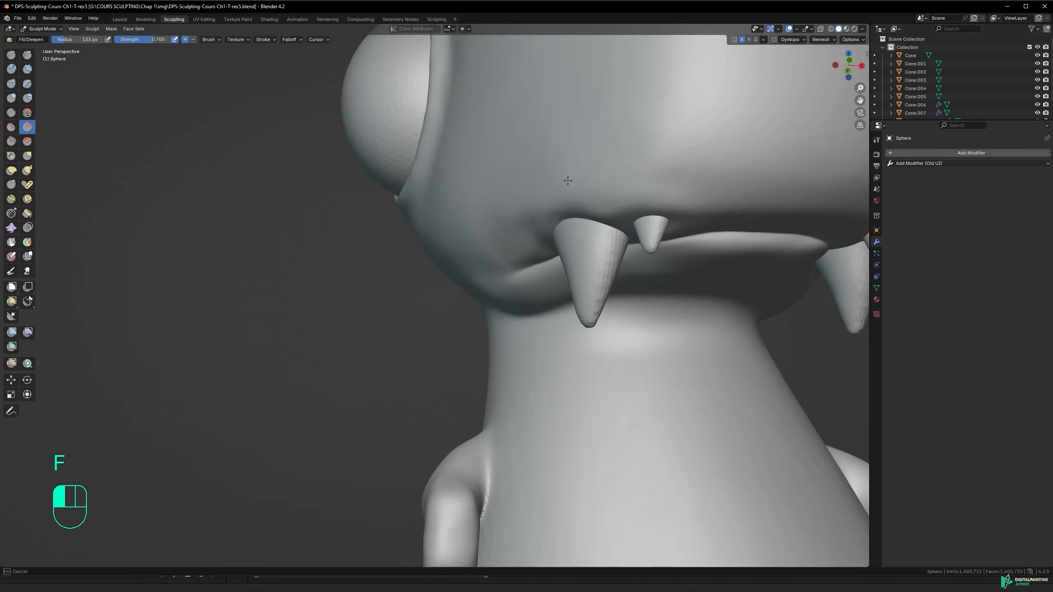
- Try the Fill/Deepen brush at strength 0.700 on the upper lip above the large tooth
mouse_move(567, 180)
mouse_down()
mouse_move(610, 199)
mouse_move(580, 208)
mouse_up()
mouse_move(618, 158)
alt+middle_down()
mouse_move(663, 192)
mouse_move(701, 189)
alt+middle_up()
key(ctrl+z)
alt+middle_drag(481, 90, 587, 159)
key(ctrl+z)
- Fill the hollows above the large tooth and at the mouth corner with the Fill/Deepen brush, undoing the last stroke
drag(560, 192, 585, 190)
alt+middle_drag(623, 162, 658, 166)
mouse_move(658, 166)
alt+shift+middle_down()
mouse_move(574, 174)
mouse_move(622, 183)
alt+shift+middle_up()
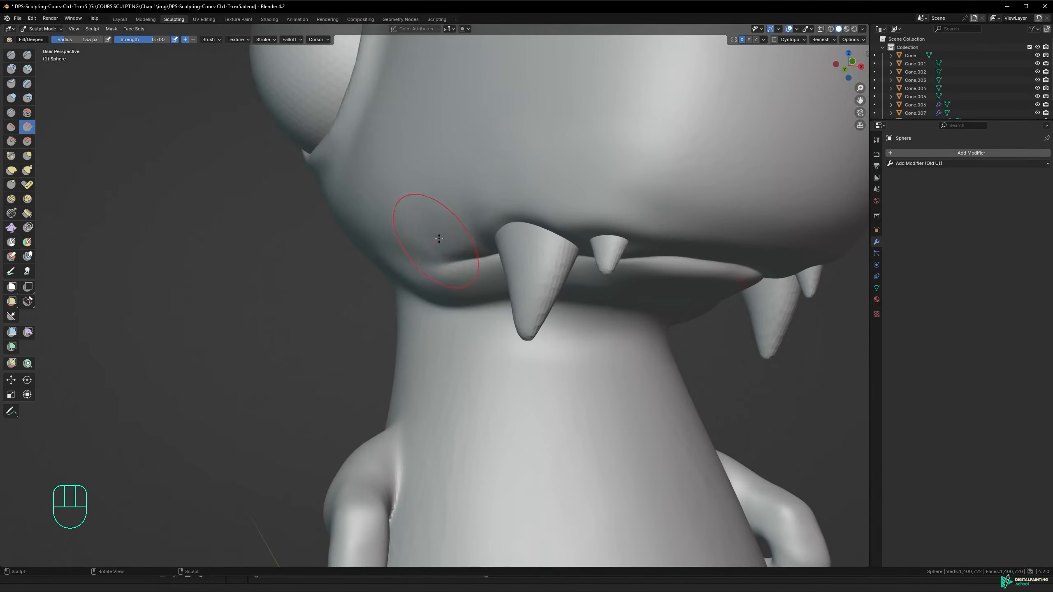
alt+middle_drag(430, 243, 388, 236)
drag(388, 236, 393, 254)
mouse_move(479, 269)
mouse_down()
mouse_move(464, 267)
mouse_move(520, 290)
mouse_up()
scroll(481, 235, up, 2)
key(ctrl+z)
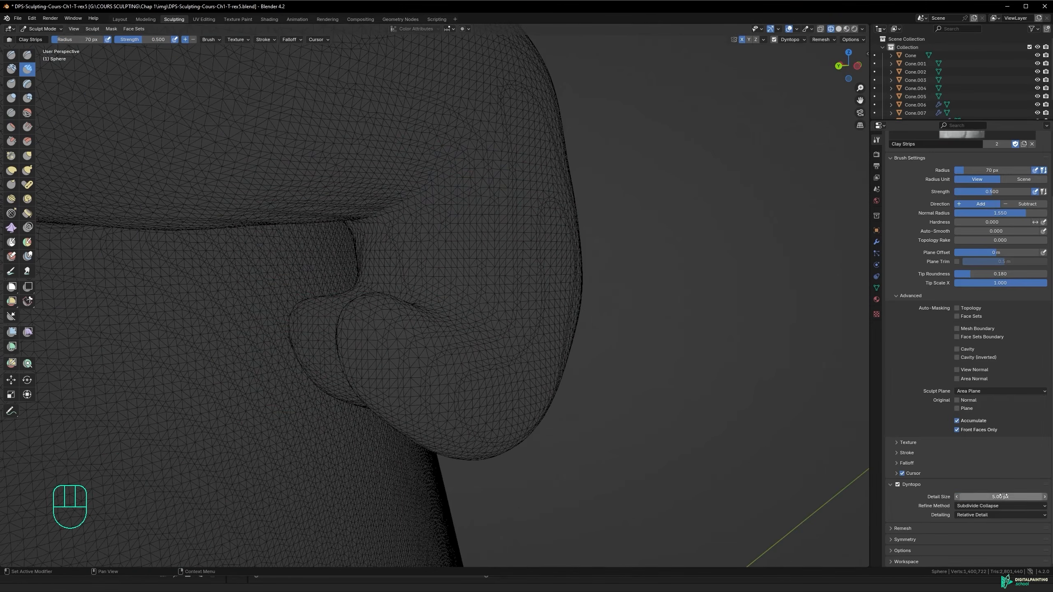
- Set the Dyntopo detail size to 3 px and add 48 px Clay Strips strokes across the arm's bend, viewing them in solid shading
drag(964, 497, 964, 489)
key(f)
drag(402, 210, 490, 159)
mouse_move(397, 226)
mouse_down()
mouse_move(483, 209)
mouse_move(481, 190)
mouse_up()
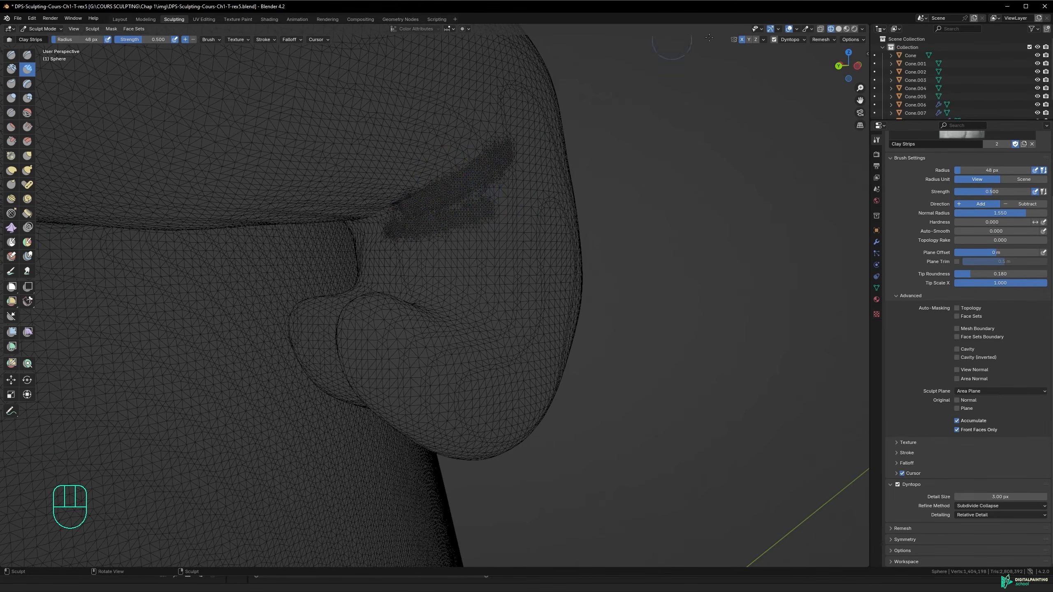
key(z)
click(565, 200)
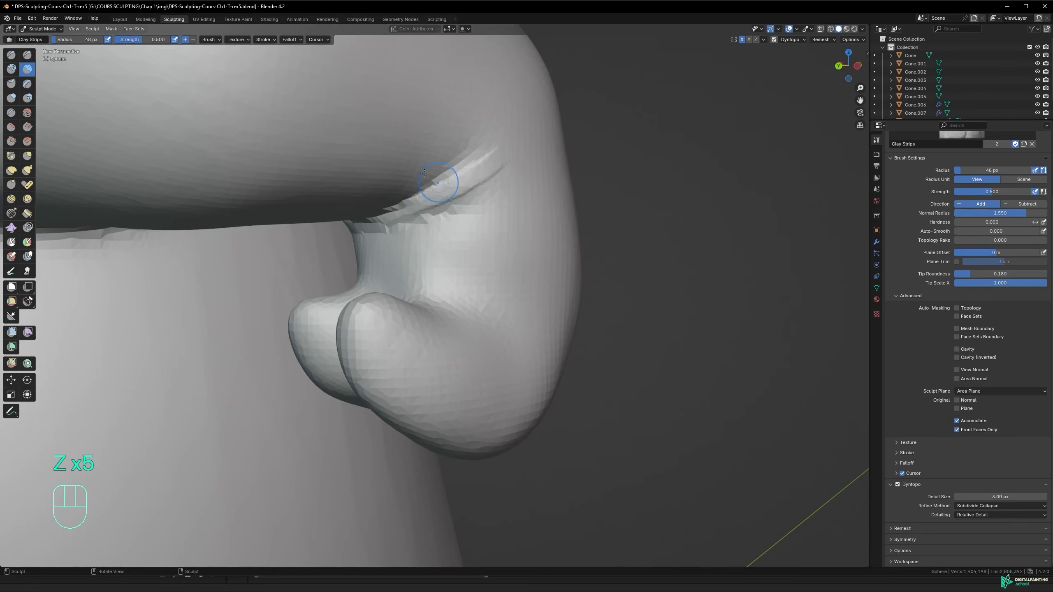
- Undo the dark green stroke on the head, and set the Paint brush strength to 0.239 and hardness to 0
drag(464, 311, 457, 332)
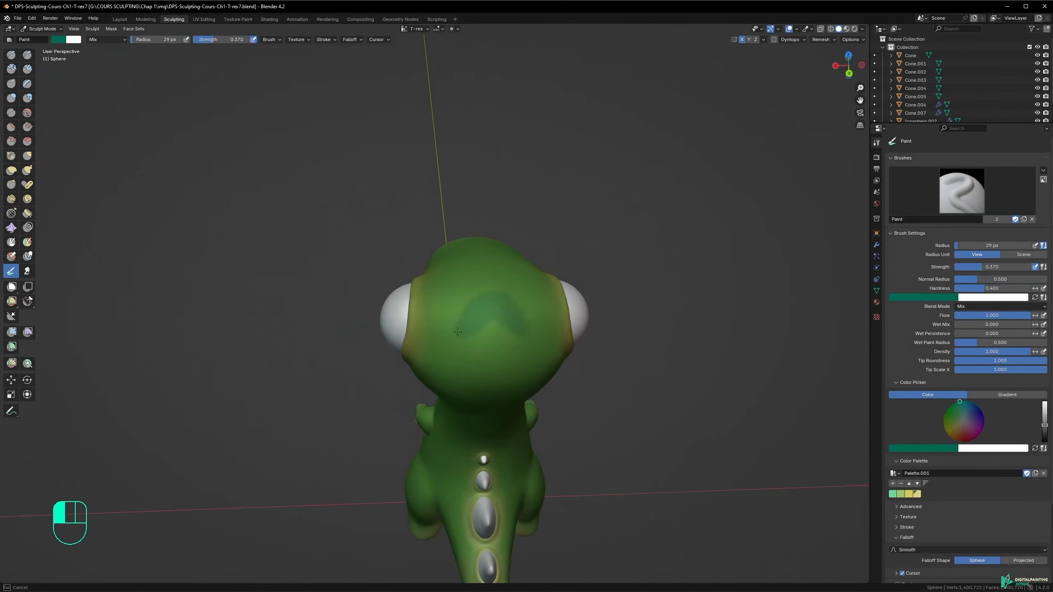
key(ctrl+z)
drag(214, 40, 206, 40)
click(272, 40)
drag(283, 77, 257, 78)
- Paint faint dark green chevron markings on top of the head, using a 28 px brush radius
mouse_move(481, 322)
mouse_down()
mouse_move(489, 299)
mouse_move(497, 303)
mouse_up()
key(f)
click(498, 301)
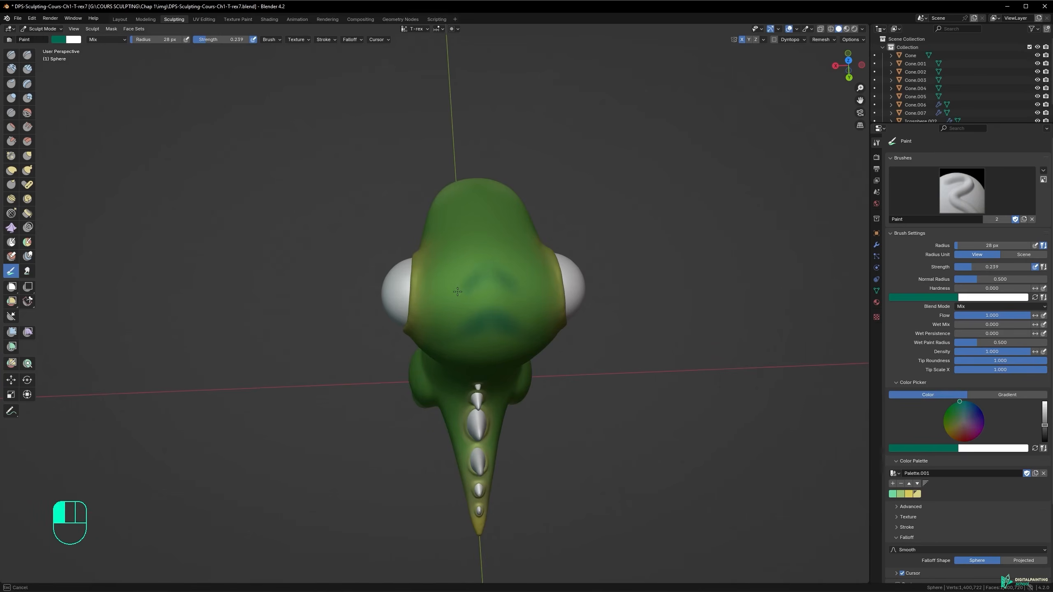
alt+drag(458, 295, 457, 227)
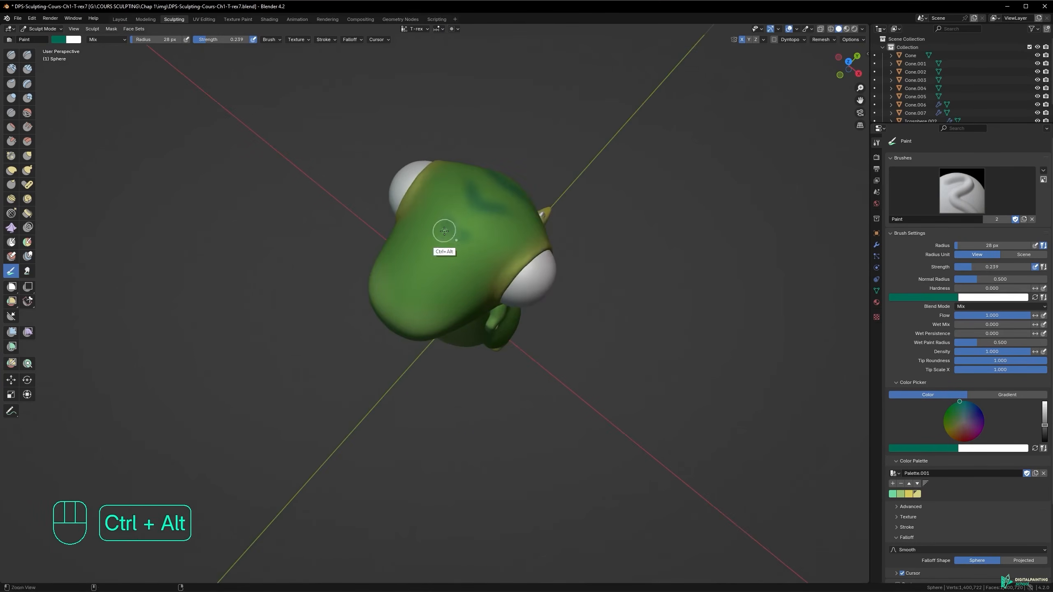
click(457, 227)
key(ctrl+z)
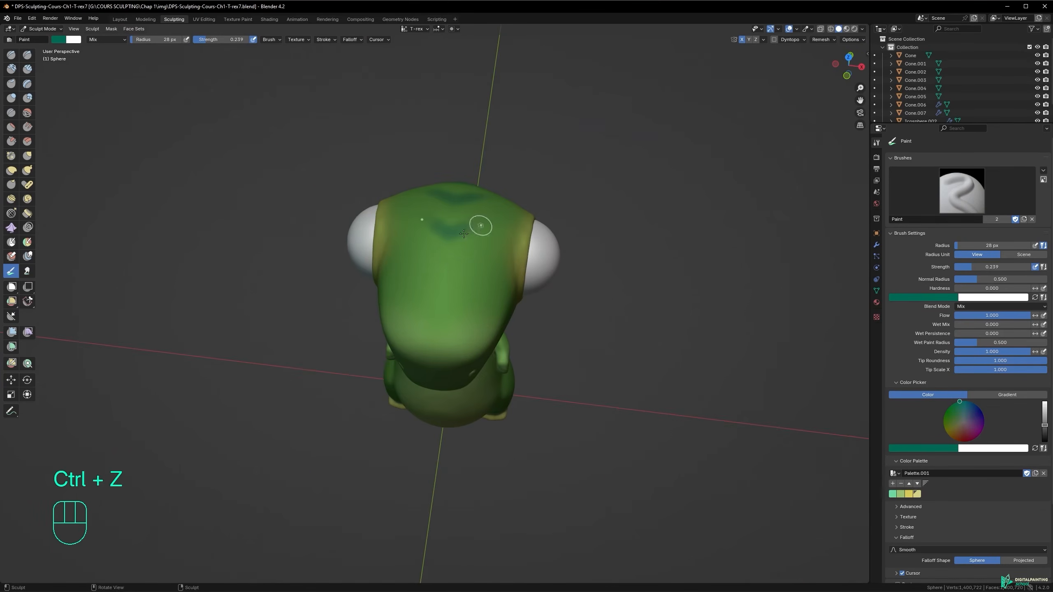
mouse_move(434, 259)
mouse_down()
mouse_move(440, 273)
mouse_move(449, 263)
mouse_up()
click(444, 302)
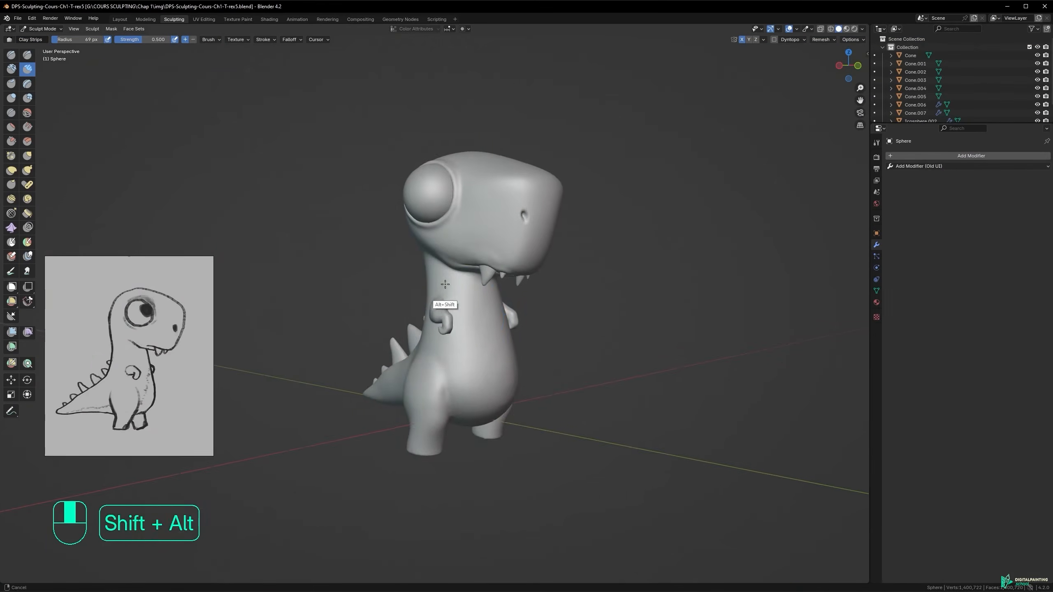
mouse_move(437, 292)
alt+middle_down()
mouse_move(467, 292)
mouse_move(381, 312)
mouse_move(371, 332)
mouse_move(409, 368)
mouse_move(456, 373)
mouse_move(520, 315)
alt+middle_up()
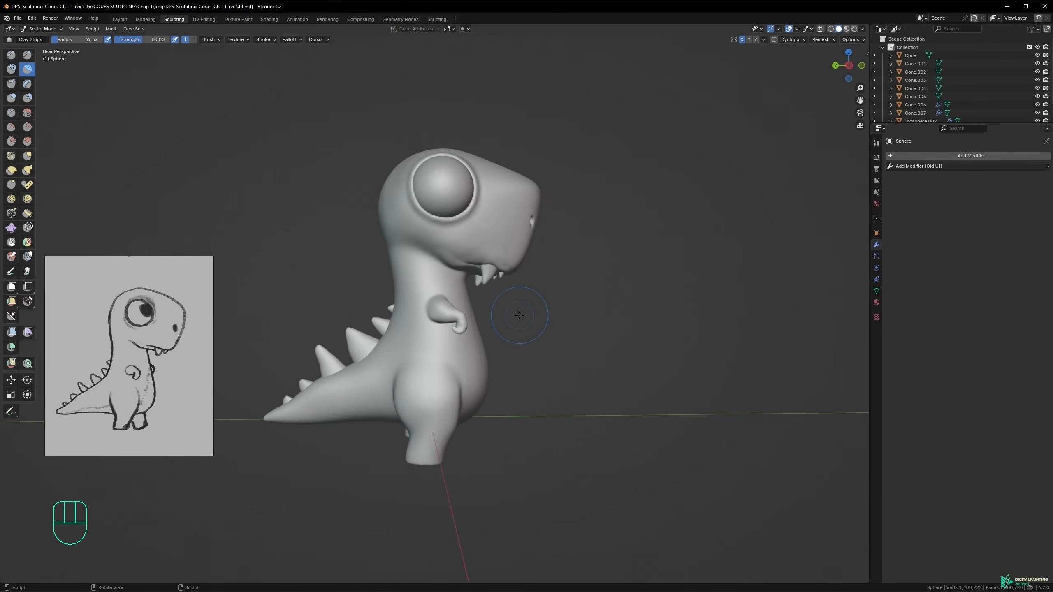
alt+middle_drag(441, 337, 397, 358)
alt+shift+middle_drag(583, 329, 457, 341)
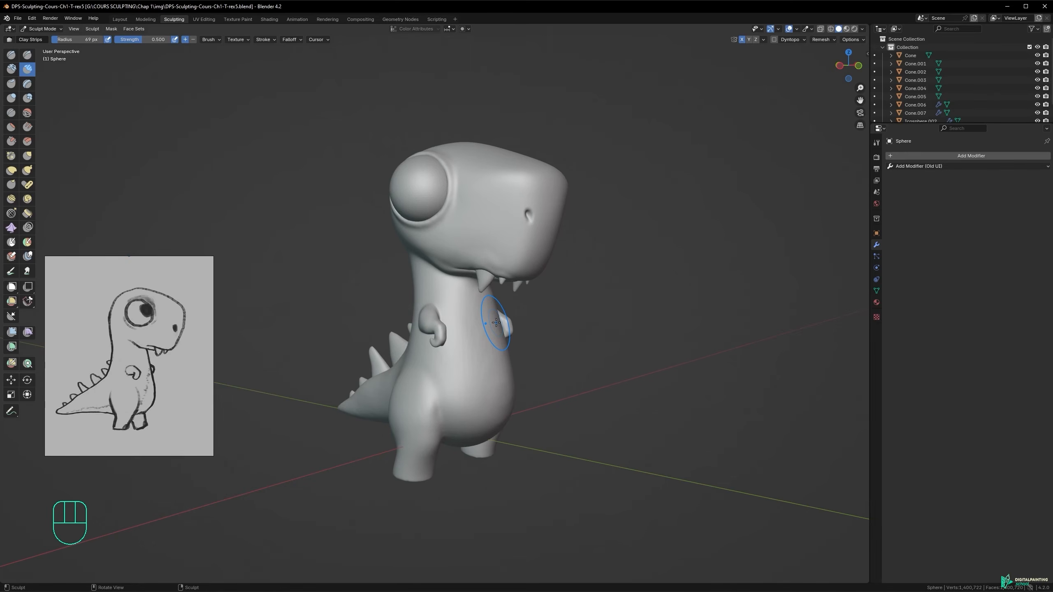
middle_drag(461, 241, 502, 228)
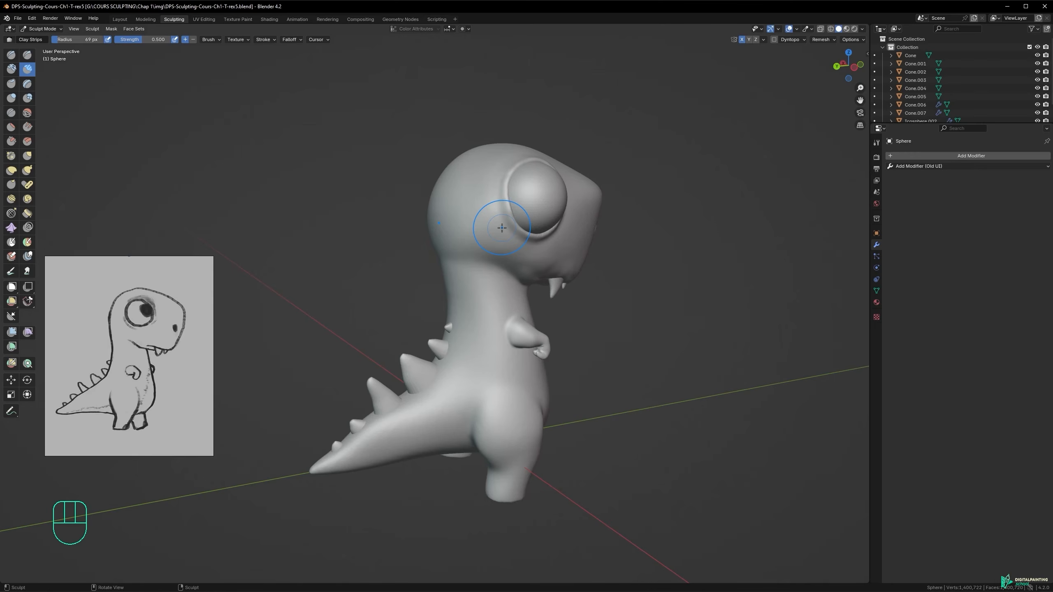
alt+middle_drag(502, 357, 467, 297)
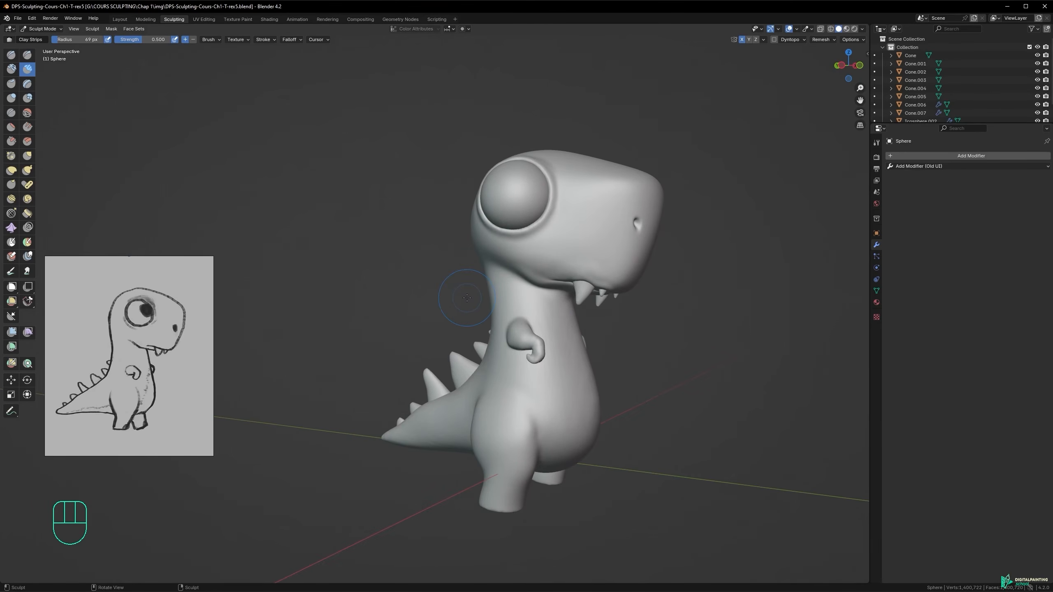
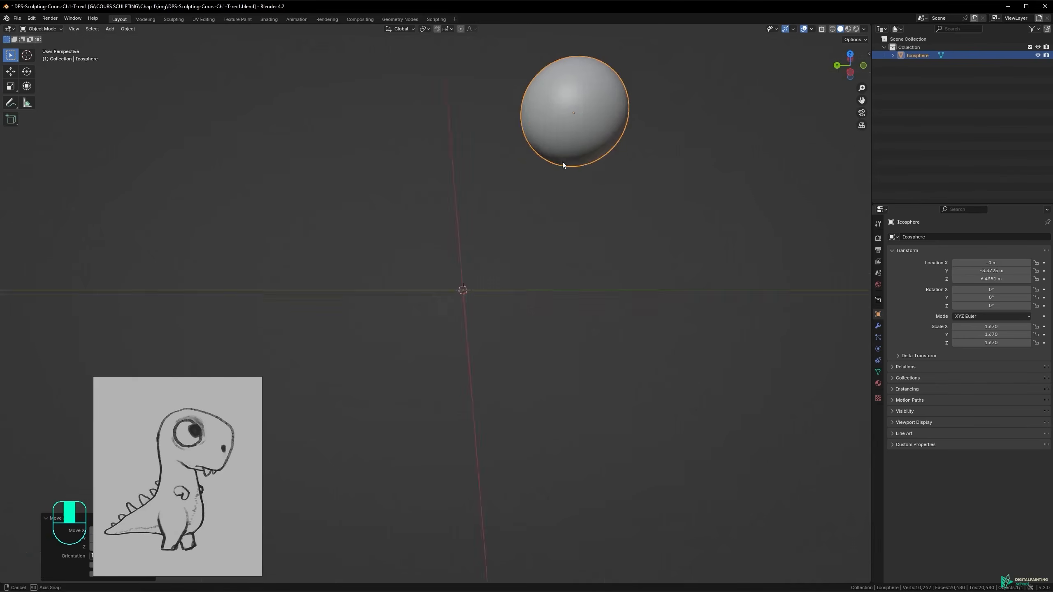
- Duplicate the icosphere and place the copy below the head sphere as the base of the body
key(shift+d)
click(436, 259)
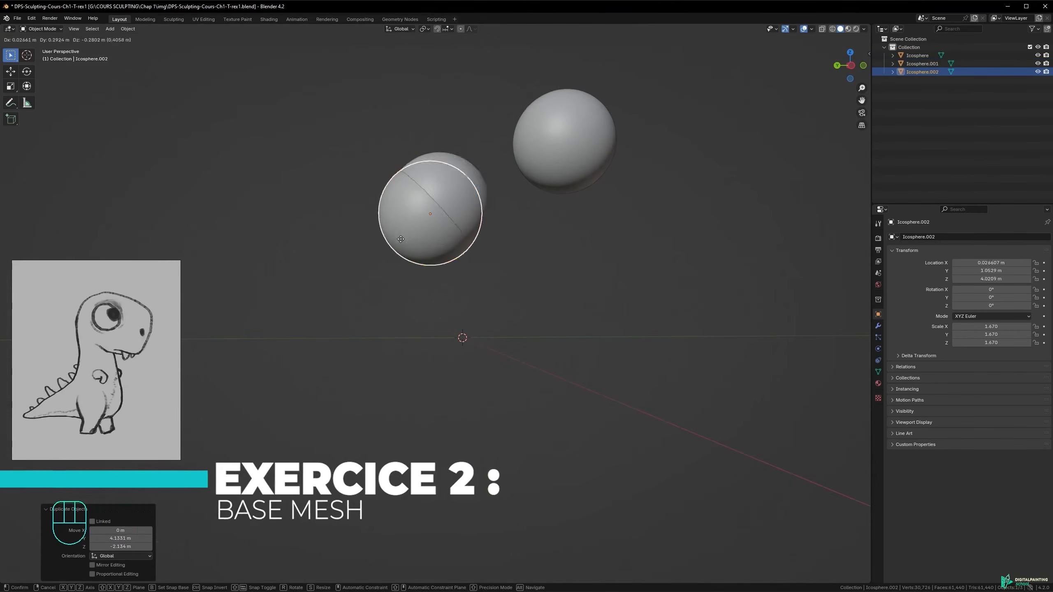
middle_drag(446, 216, 440, 51)
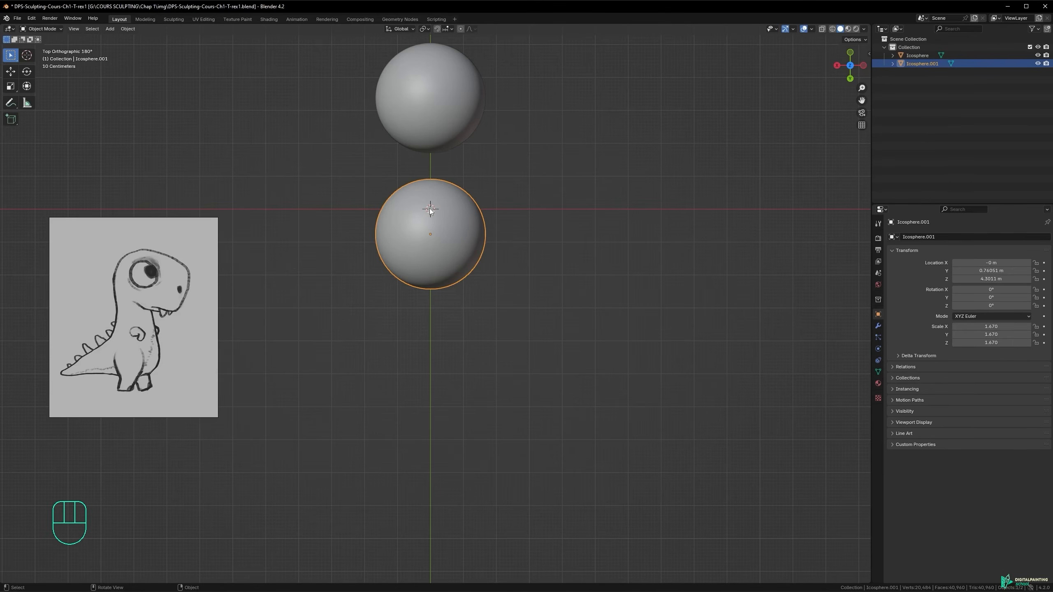
middle_drag(431, 210, 474, 212)
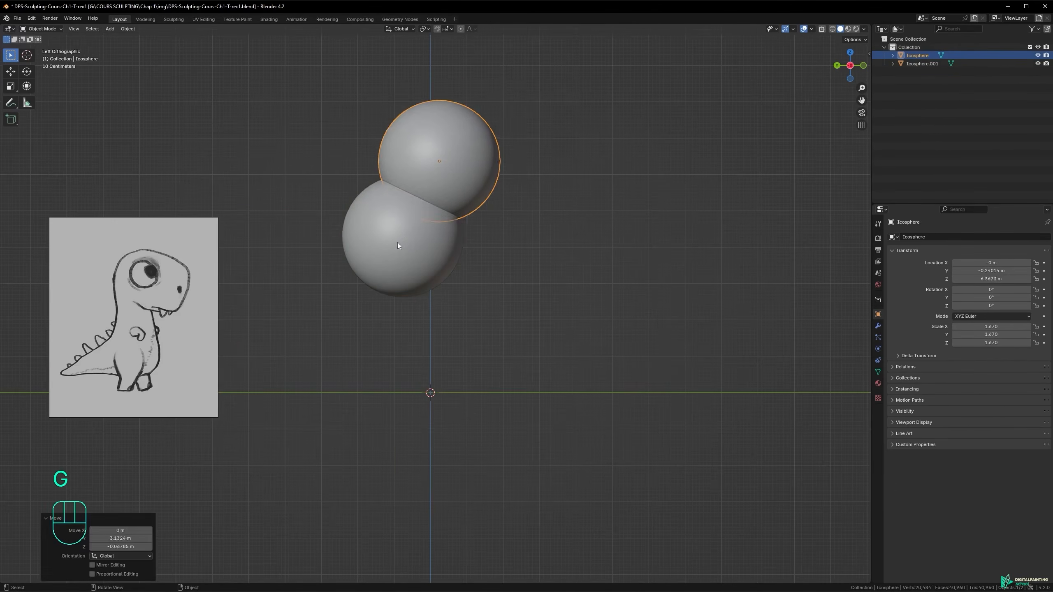
click(398, 242)
key(g)
click(448, 350)
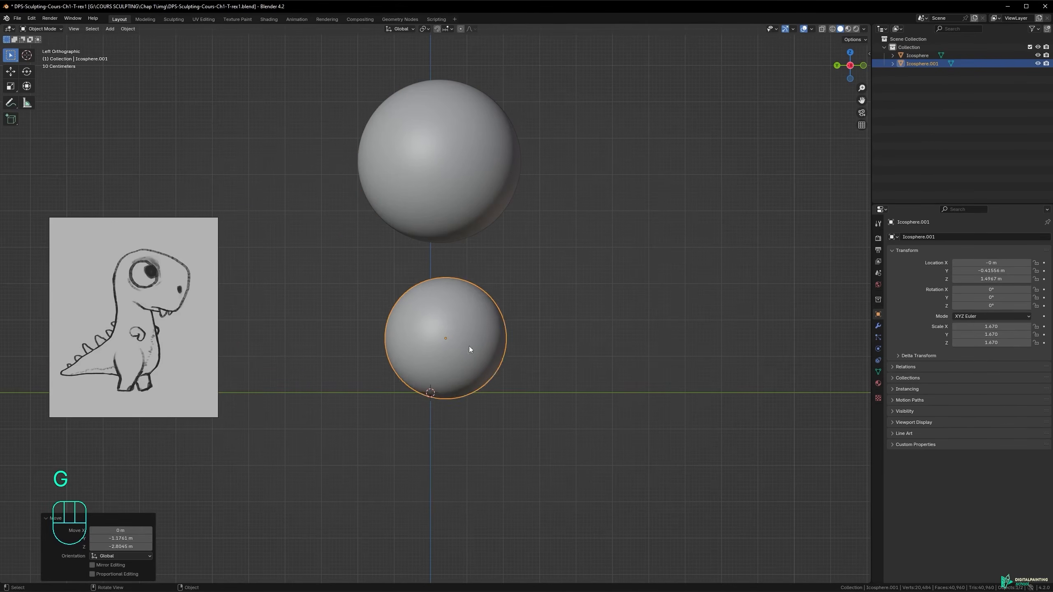
- Add a cylinder between the two spheres as the neck, tilting it -9.47° and scaling it to 1.603
key(shift+a)
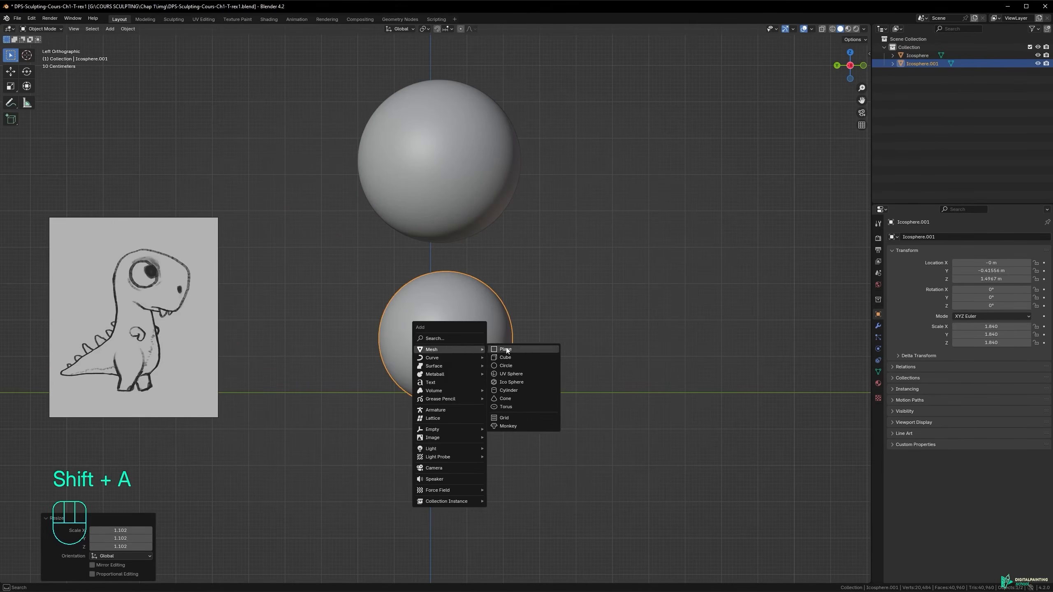
click(498, 392)
key(g)
click(543, 295)
key(s)
click(568, 262)
key(r)
click(398, 283)
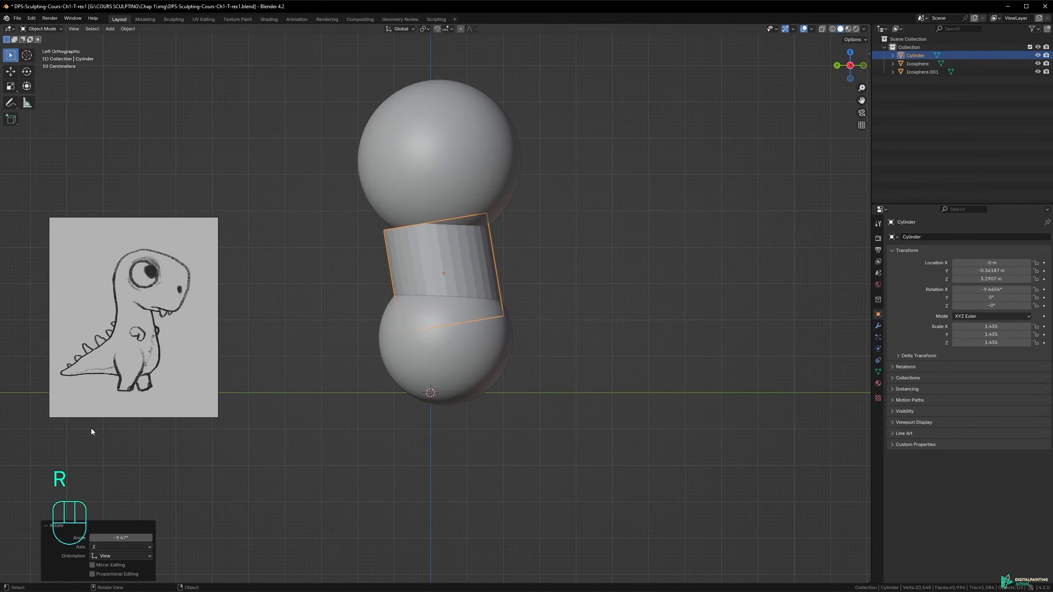
click(578, 194)
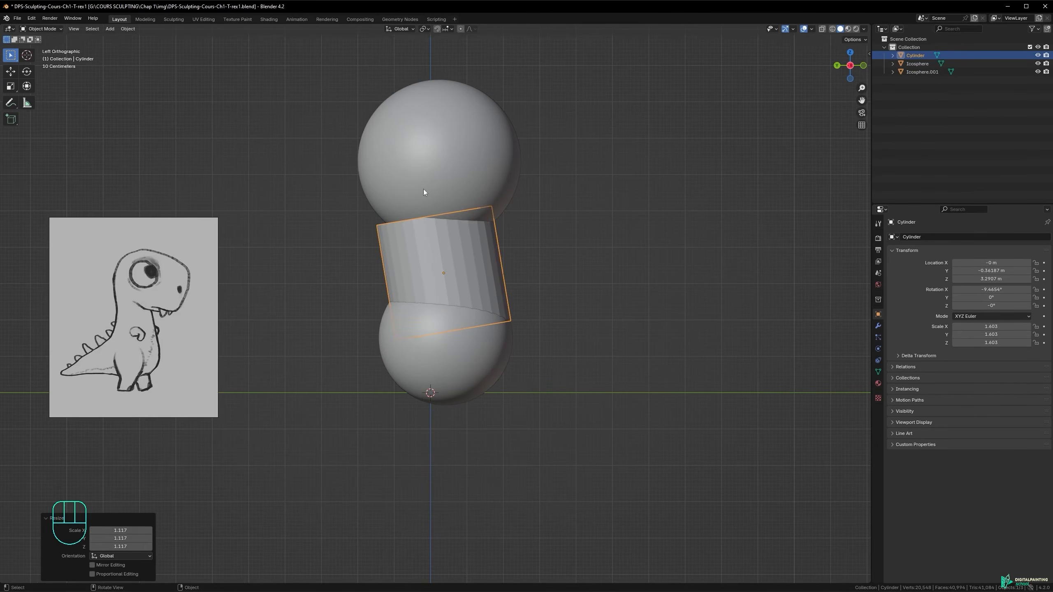
key(r)
key(Escape)
- Duplicate the neck cylinder behind the body sphere, rotate the copy to lie almost horizontally and scale it as the tail
shift+middle_drag(419, 241, 514, 219)
key(shift+d)
click(442, 283)
key(r)
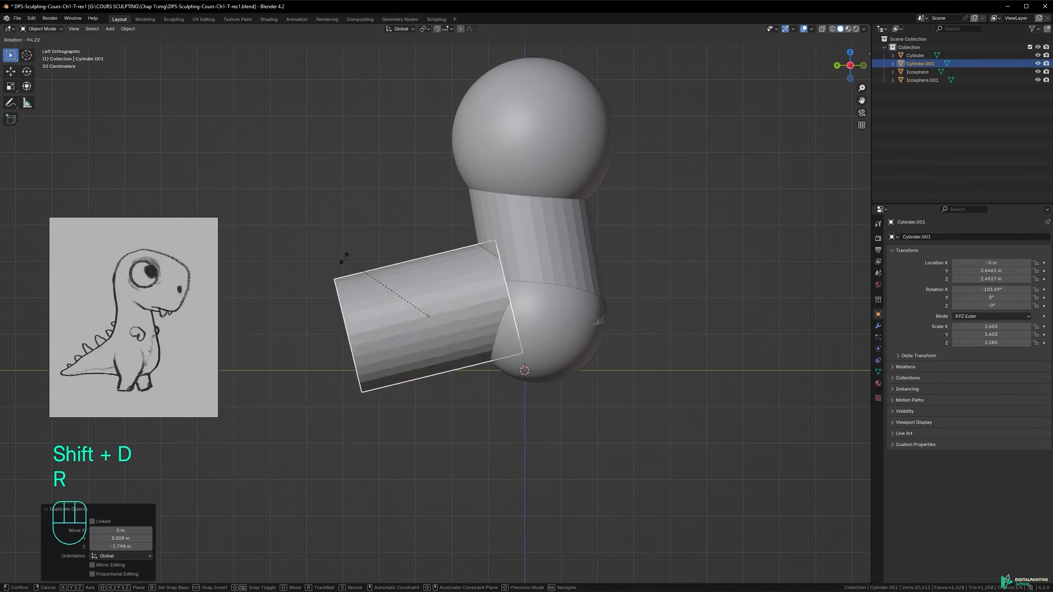
click(369, 249)
key(s)
click(505, 277)
- Refine the tail cylinder's scale to 1.687 and its position against the back of the body sphere
key(g)
click(503, 289)
key(s)
click(518, 282)
key(g)
click(524, 281)
key(s)
click(538, 276)
key(g)
click(526, 287)
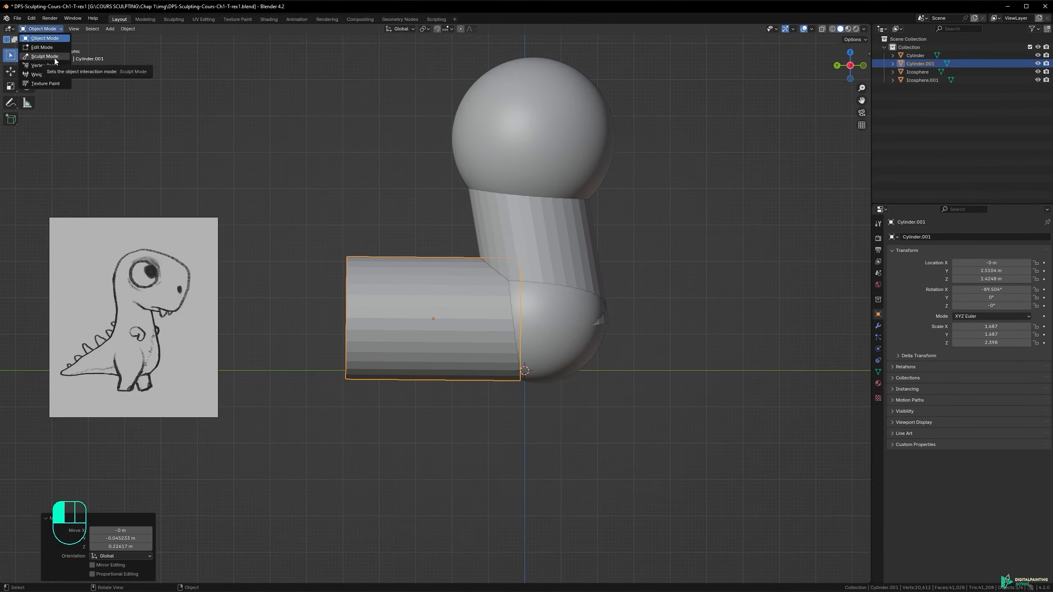
- Taper the tail cylinder in Edit Mode by shrinking the vertices of its free end almost to a point
click(42, 47)
middle_drag(323, 265, 490, 282)
scroll(489, 282, up, 1)
drag(448, 257, 515, 353)
middle_drag(514, 352, 448, 332)
drag(352, 190, 467, 386)
click(11, 55)
click(37, 75)
mouse_move(411, 262)
middle_down()
mouse_move(475, 258)
mouse_move(416, 258)
mouse_move(426, 283)
mouse_move(550, 305)
mouse_move(500, 279)
mouse_move(467, 284)
mouse_move(425, 256)
middle_up()
key(s)
click(415, 285)
key(s)
click(439, 282)
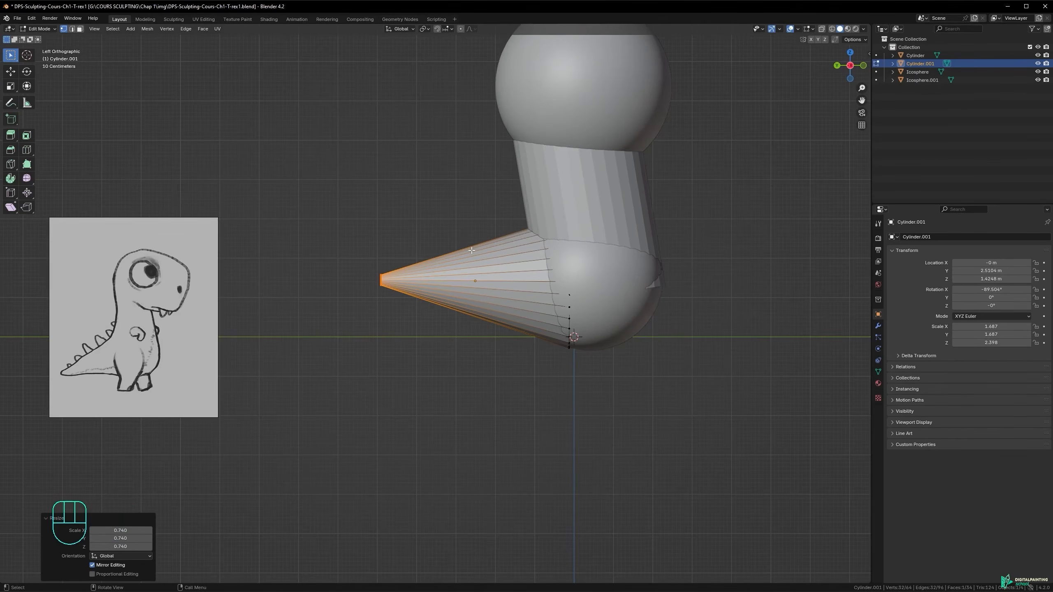
- Lower the tail tip to ground level and return to Object Mode
key(g)
click(412, 280)
shift+middle_drag(412, 280, 354, 339)
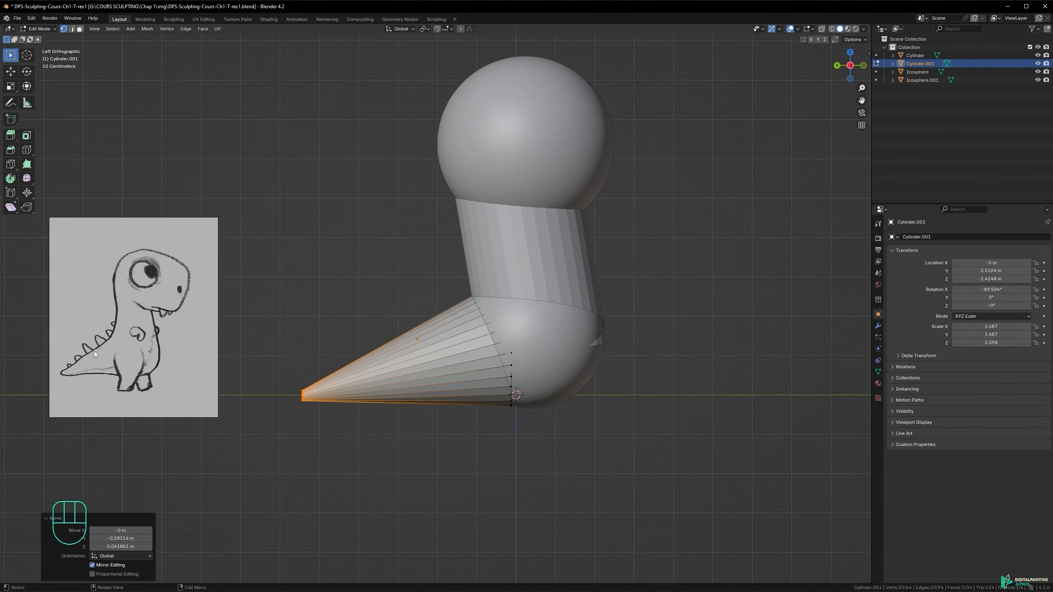
key(Tab)
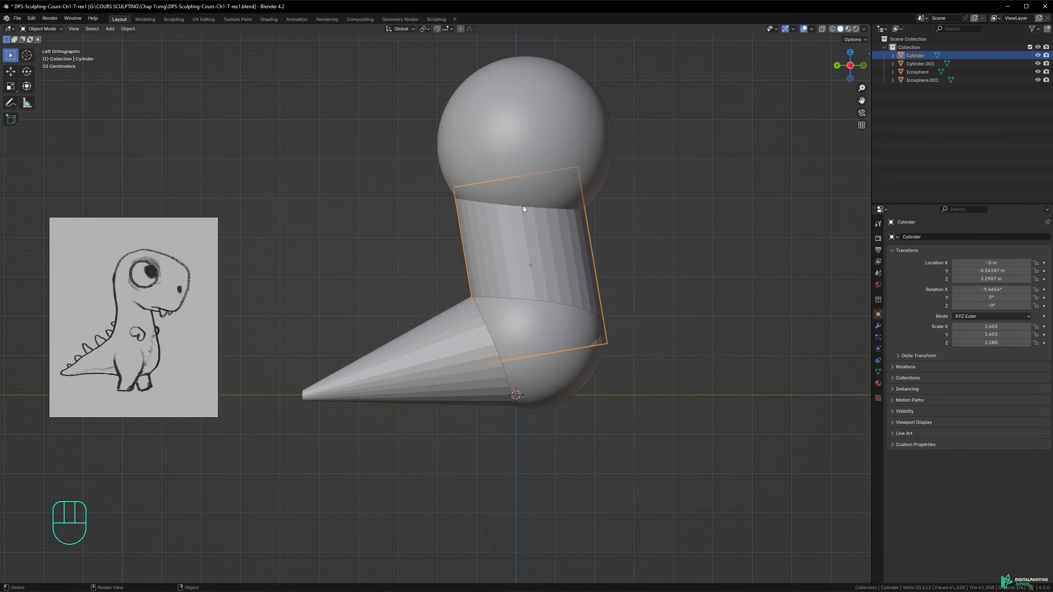
- Narrow the upper end of the neck cylinder with X-ray on and move it up into the head sphere
shift+middle_drag(500, 225, 505, 253)
key(Tab)
middle_drag(447, 119, 527, 190)
key(alt+z)
key(alt+z)
key(alt+z)
key(alt+z)
drag(368, 148, 570, 219)
middle_drag(368, 143, 405, 139)
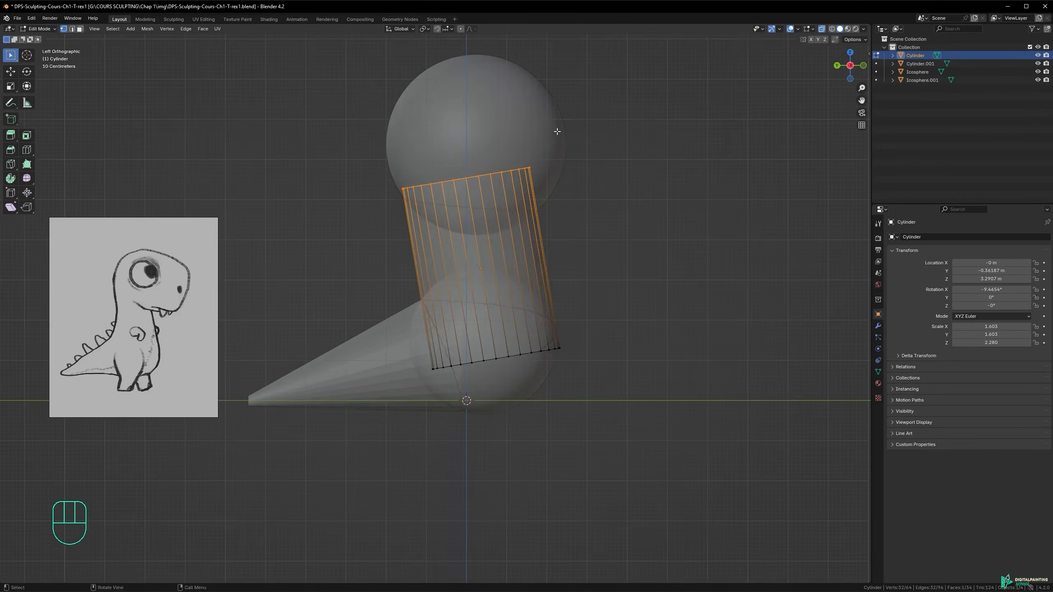
key(s)
click(527, 144)
key(g)
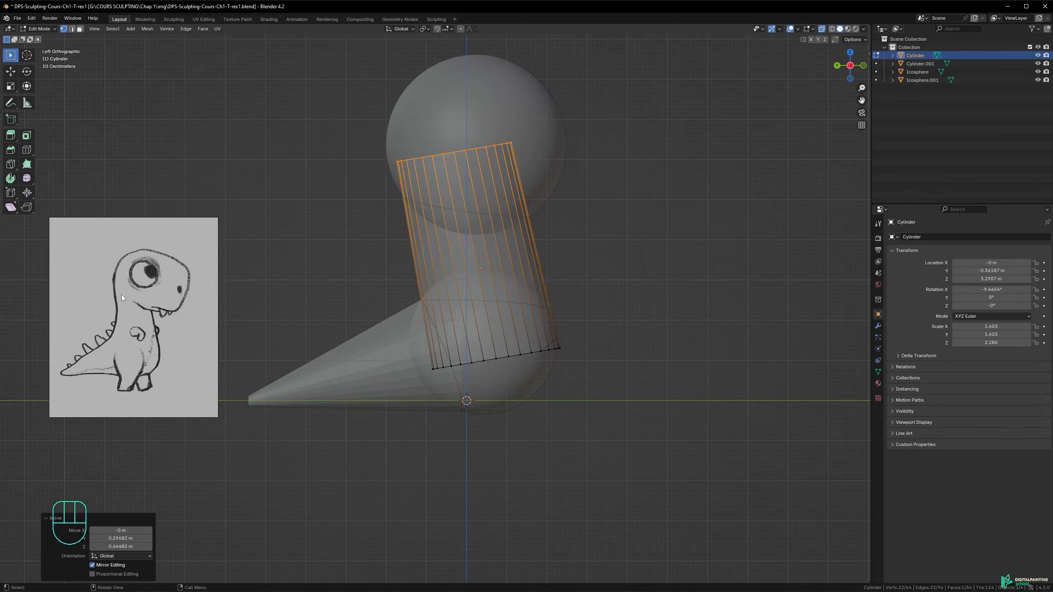
click(448, 157)
key(Tab)
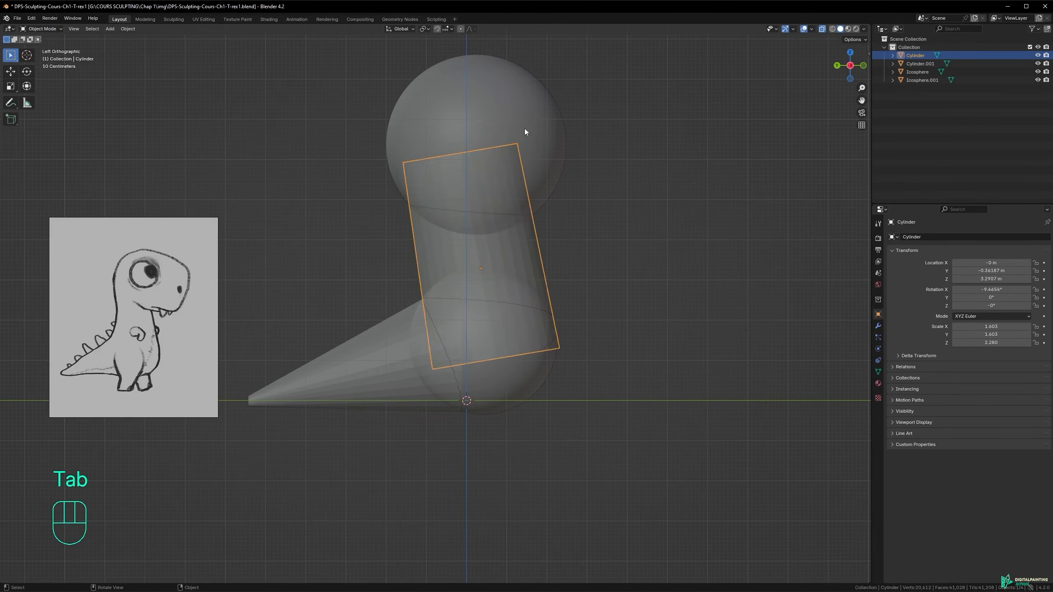
- Join the neck, body and tail into one mesh and voxel remesh it in Sculpt Mode
key(ctrl+j)
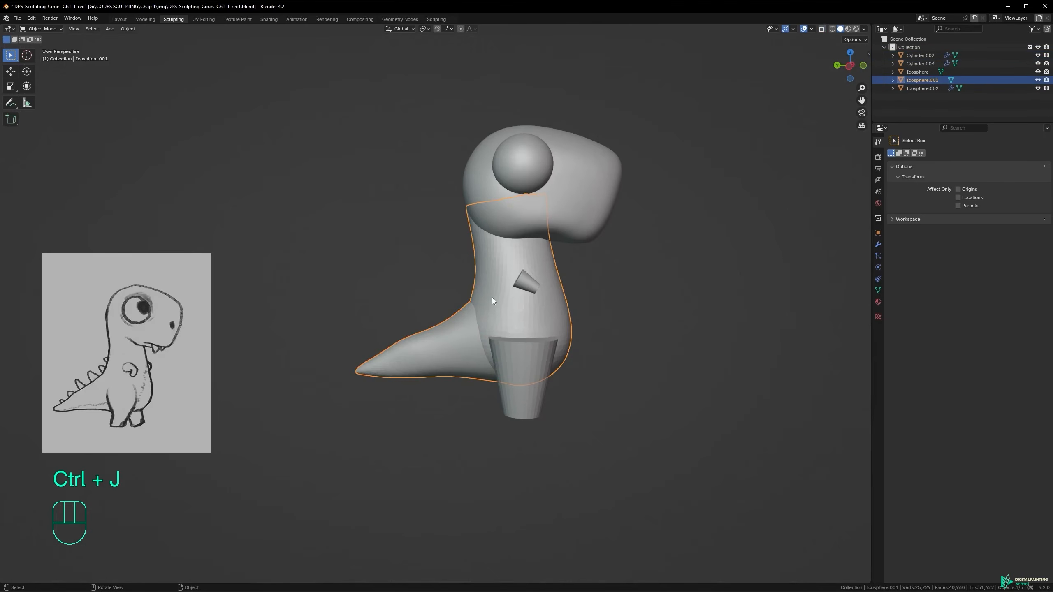
key(Tab)
key(Tab)
key(Tab)
key(Tab)
key(r)
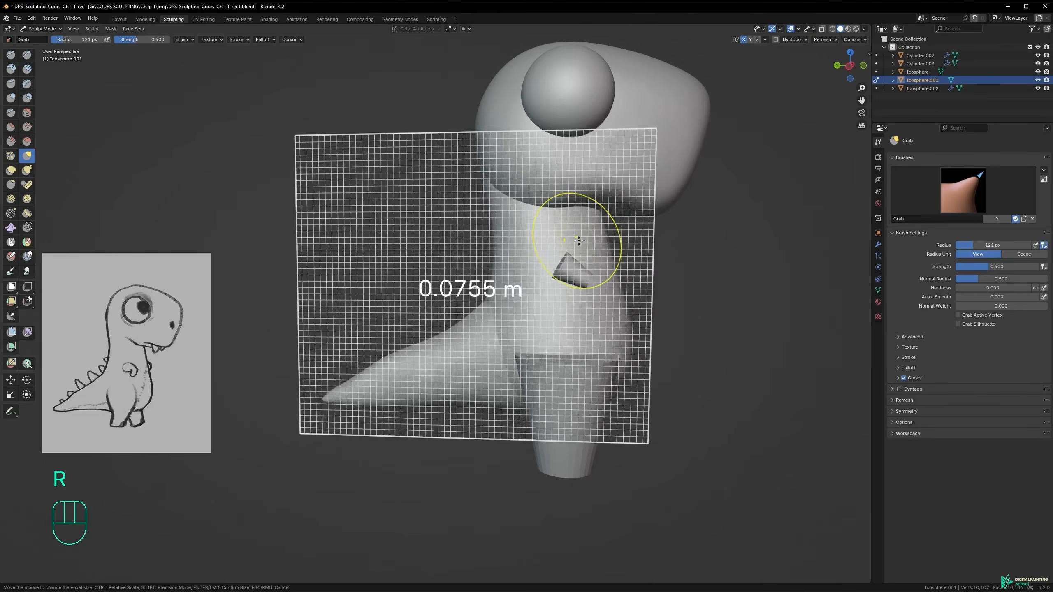
click(565, 263)
key(ctrl+r)
click(824, 40)
click(801, 105)
- Shift the head and eyes together slightly back and up on the neck, and save the file
alt+middle_drag(489, 286, 528, 307)
middle_drag(489, 278, 436, 369)
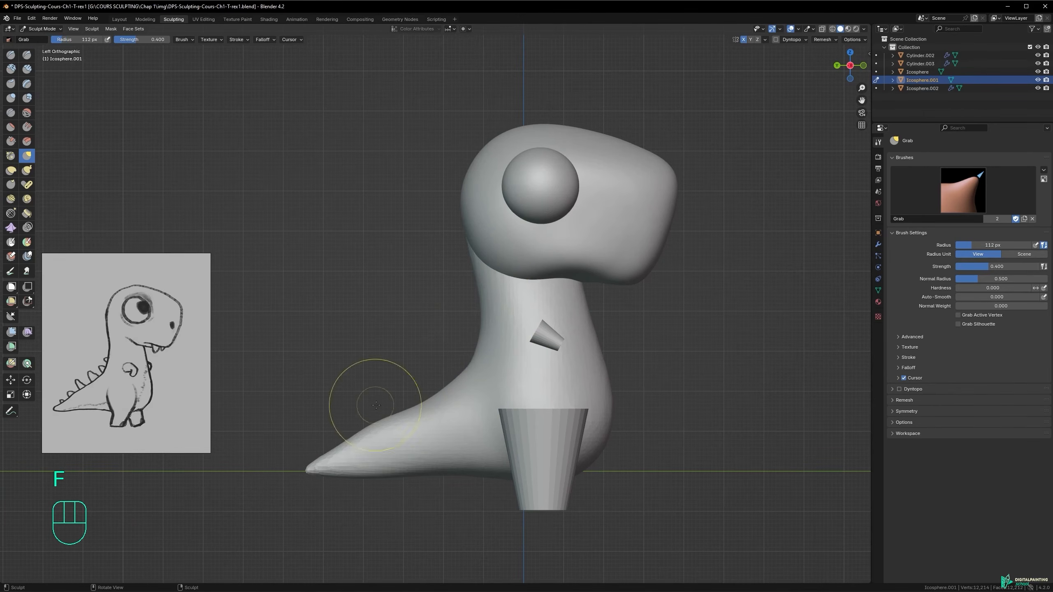
shift+middle_drag(607, 272, 552, 304)
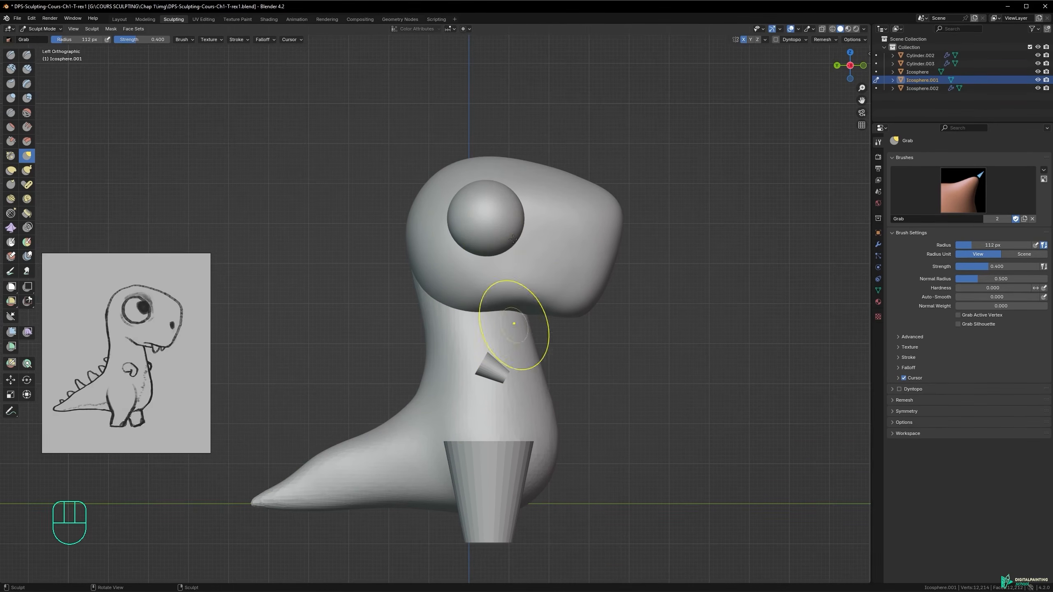
click(481, 229)
shift+click(552, 245)
key(g)
click(552, 237)
key(ctrl+z)
key(ctrl+shift+z)
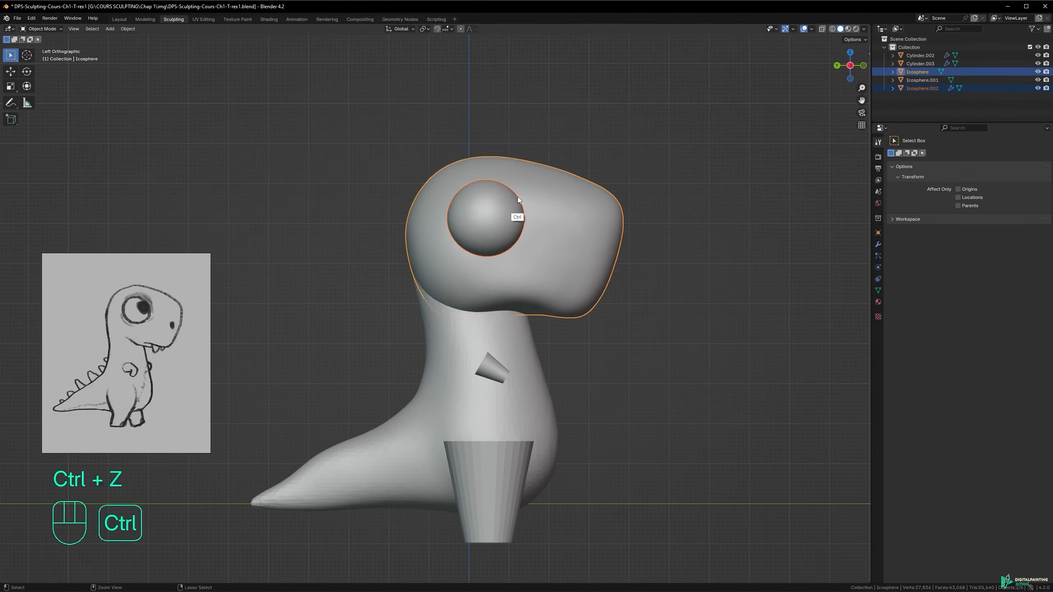
key(g)
click(513, 230)
click(599, 159)
middle_drag(375, 267, 446, 298)
key(ctrl+s)
- Add a UV sphere and move it under the head at the mouth as the lower jaw
key(shift+a)
mouse_move(537, 274)
click(570, 299)
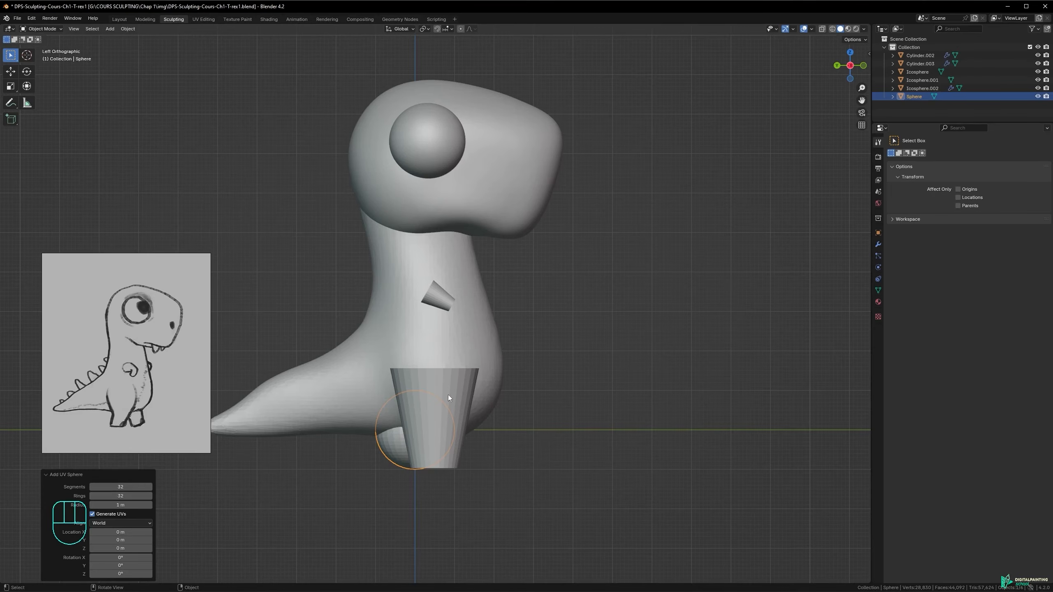
key(g)
click(480, 227)
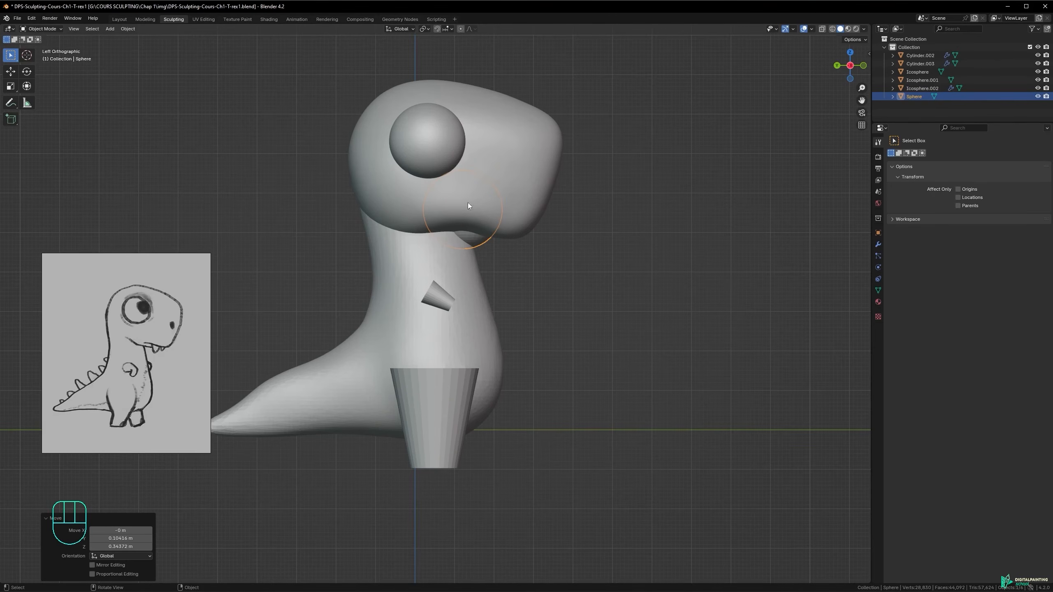
- Reshape the jaw sphere inside the head with the Grab brush in X-ray view, setting the radius to 162 px
key(ctrl+Tab)
click(477, 265)
ctrl+middle_drag(473, 200, 743, 39)
key(f)
click(549, 230)
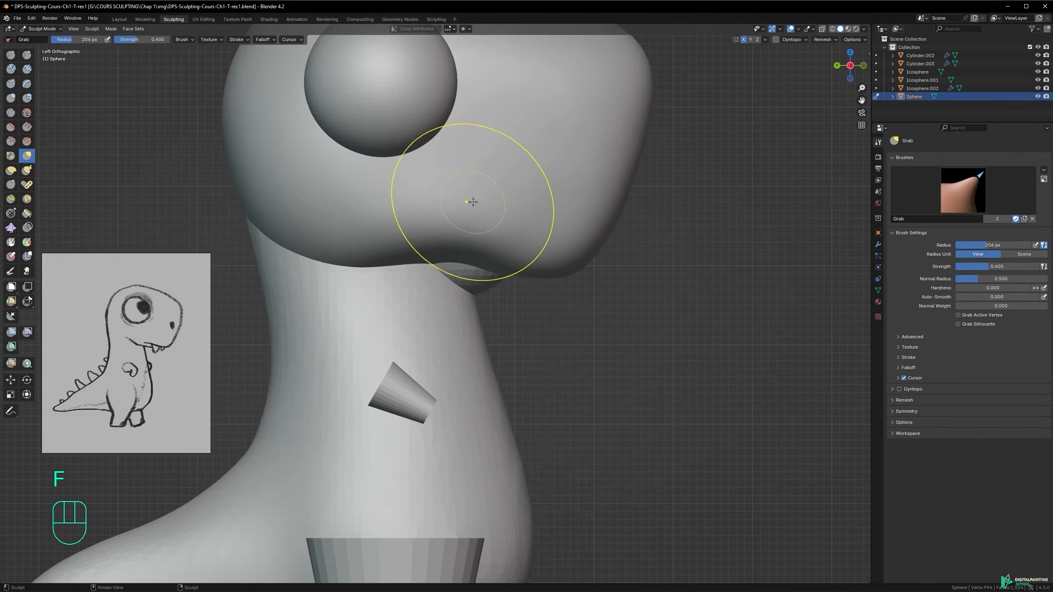
key(alt+z)
key(f)
click(519, 157)
drag(446, 146, 434, 181)
key(f)
click(424, 176)
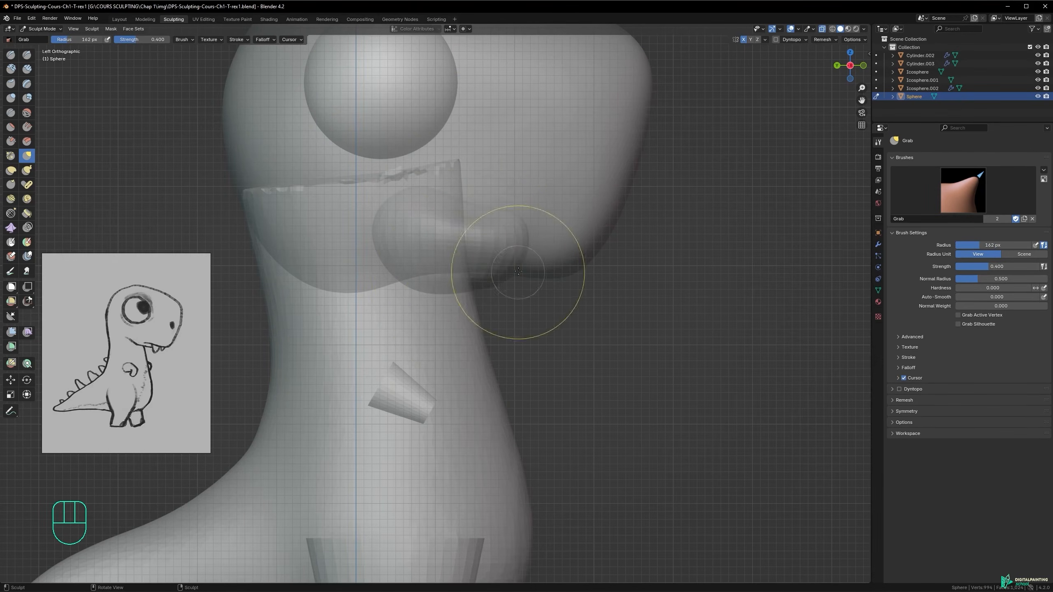
- Stretch and flatten the jaw along the mouth with a 190 px Grab brush, then turn off X-ray and save
drag(364, 216, 361, 221)
key(f)
key(f)
click(489, 303)
key(f)
click(474, 300)
drag(500, 300, 503, 287)
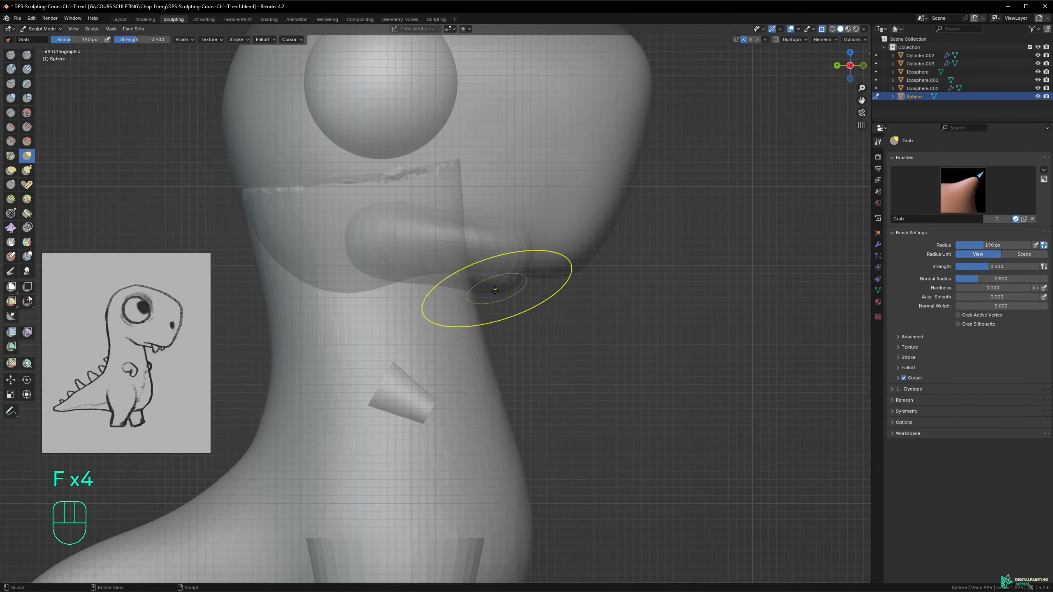
mouse_move(438, 229)
alt+middle_down()
mouse_move(543, 240)
mouse_move(493, 243)
mouse_move(439, 264)
mouse_move(465, 256)
alt+middle_up()
key(f)
click(581, 239)
key(alt+z)
key(ctrl+s)
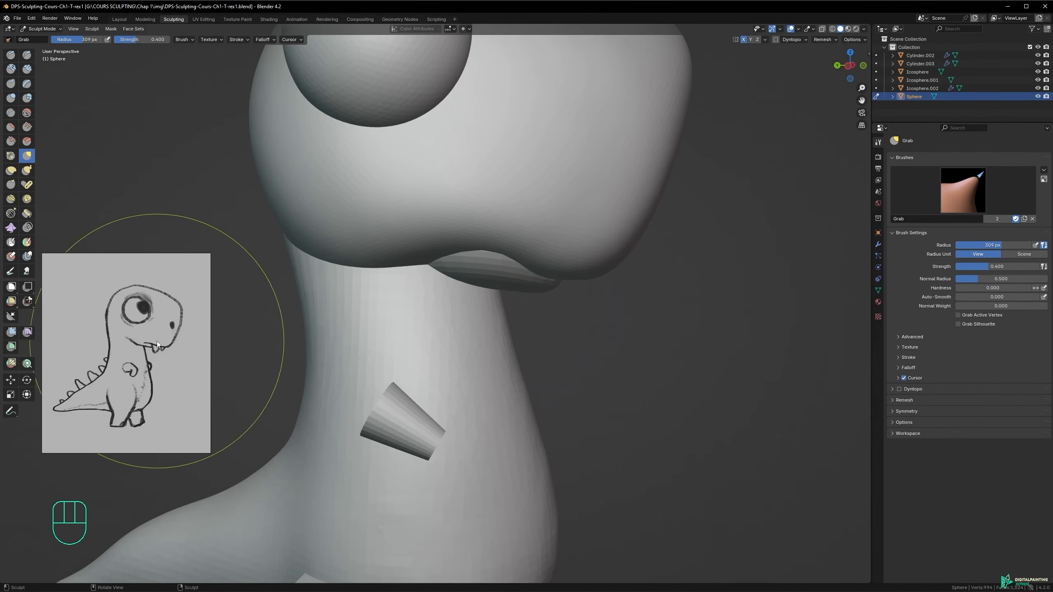
- Adjust the jaw's rim from the front and below with the Grab brush, undo the last stroke and save the file
alt+middle_drag(746, 278, 703, 256)
key(f)
click(679, 259)
alt+middle_drag(678, 290, 649, 257)
drag(601, 219, 604, 211)
mouse_move(610, 226)
alt+middle_down()
mouse_move(642, 285)
mouse_move(722, 274)
alt+middle_up()
drag(524, 218, 530, 212)
alt+middle_drag(549, 214, 406, 195)
key(f)
click(531, 199)
key(ctrl+z)
alt+middle_drag(631, 203, 653, 161)
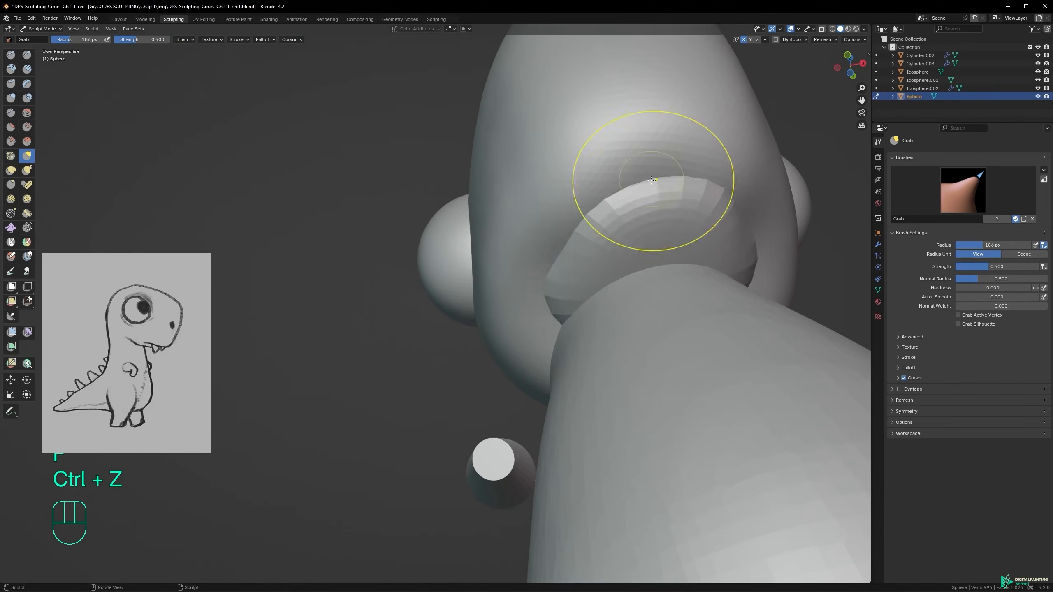
alt+middle_drag(610, 230, 572, 248)
key(ctrl+s)
- Round the front edge of the thigh with a 108 px Grab brush, and enlarge the radius to 211 px
alt+middle_drag(572, 299, 470, 263)
mouse_move(504, 311)
alt+middle_down()
mouse_move(419, 365)
mouse_move(490, 303)
mouse_move(442, 226)
alt+middle_up()
key(f)
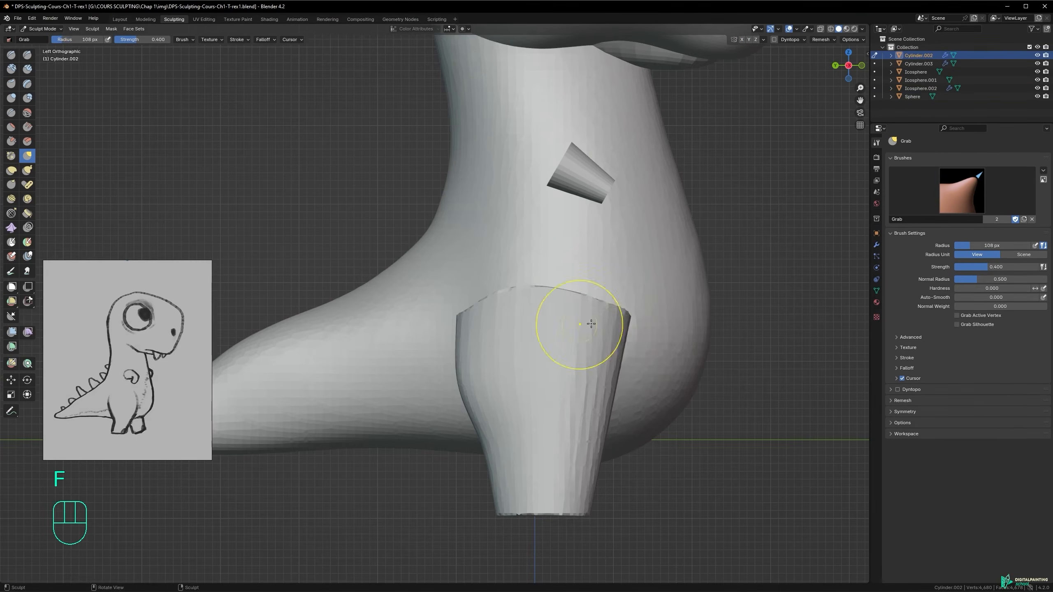
drag(621, 309, 612, 297)
drag(618, 354, 625, 355)
key(f)
click(643, 383)
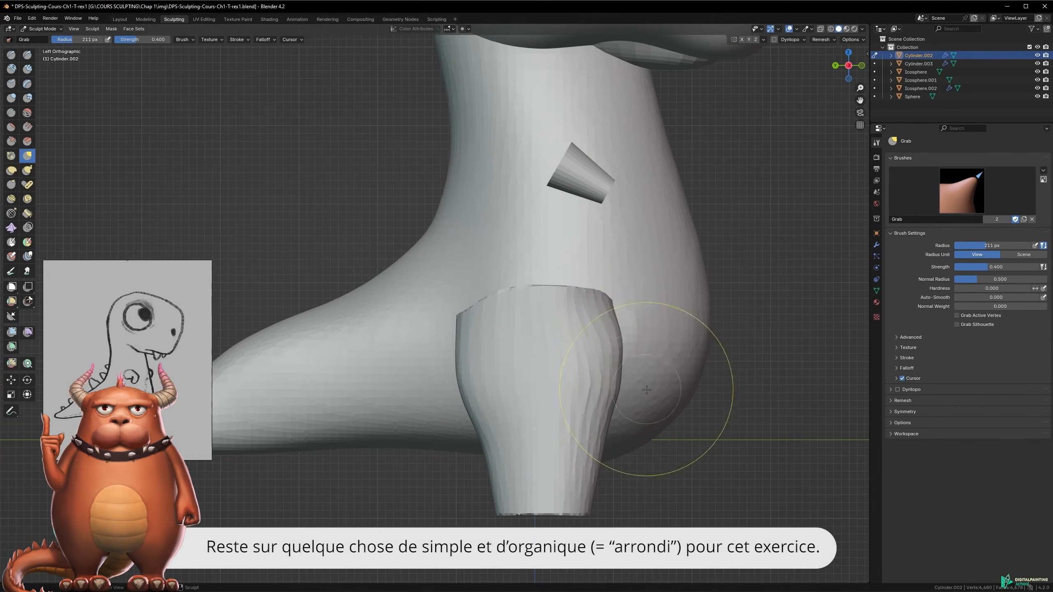
- Shape the rear edge of the thigh with a 117 px Grab brush, and enlarge the radius to 184 px
alt+middle_drag(490, 456, 523, 415)
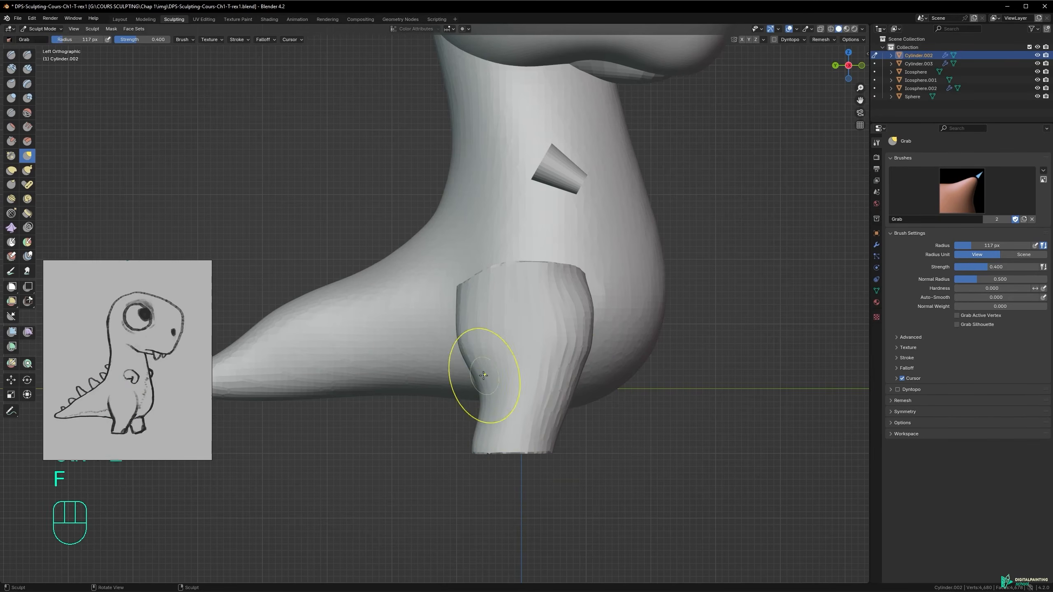
mouse_move(559, 404)
alt+middle_down()
mouse_move(595, 330)
mouse_move(494, 306)
alt+middle_up()
key(f)
click(443, 289)
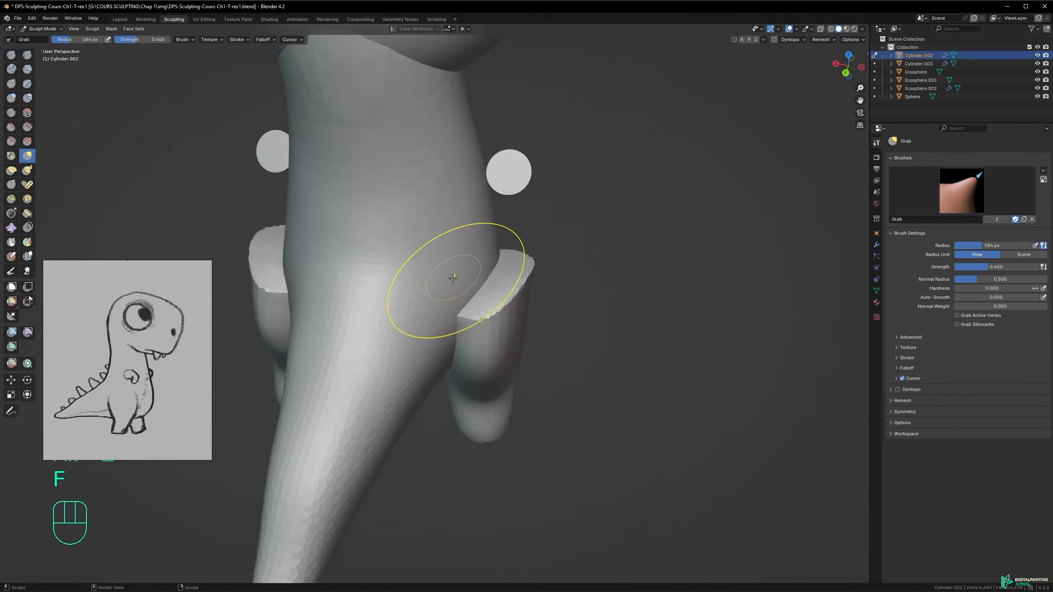
- Try to push the thigh's upper edge towards the body with the Grab brush, undoing the strokes
click(443, 291)
mouse_move(444, 291)
alt+middle_down()
mouse_move(442, 299)
mouse_move(560, 298)
mouse_move(502, 287)
mouse_move(473, 320)
mouse_move(401, 320)
mouse_move(535, 288)
mouse_move(505, 317)
mouse_move(510, 274)
mouse_move(592, 268)
mouse_move(446, 258)
mouse_move(488, 228)
alt+middle_up()
key(ctrl+z)
key(f)
click(535, 288)
key(ctrl+z)
key(ctrl+z)
- Pull the thigh's upper edge into the body with a resized Grab brush
key(f)
click(447, 258)
drag(489, 228, 473, 219)
mouse_move(473, 219)
middle_down()
mouse_move(454, 221)
mouse_move(470, 246)
mouse_move(486, 342)
middle_up()
- Round the thigh's top, front and rear outline in side view with the Grab brush at 101 px and 133 px
key(f)
key(f)
key(f)
click(434, 334)
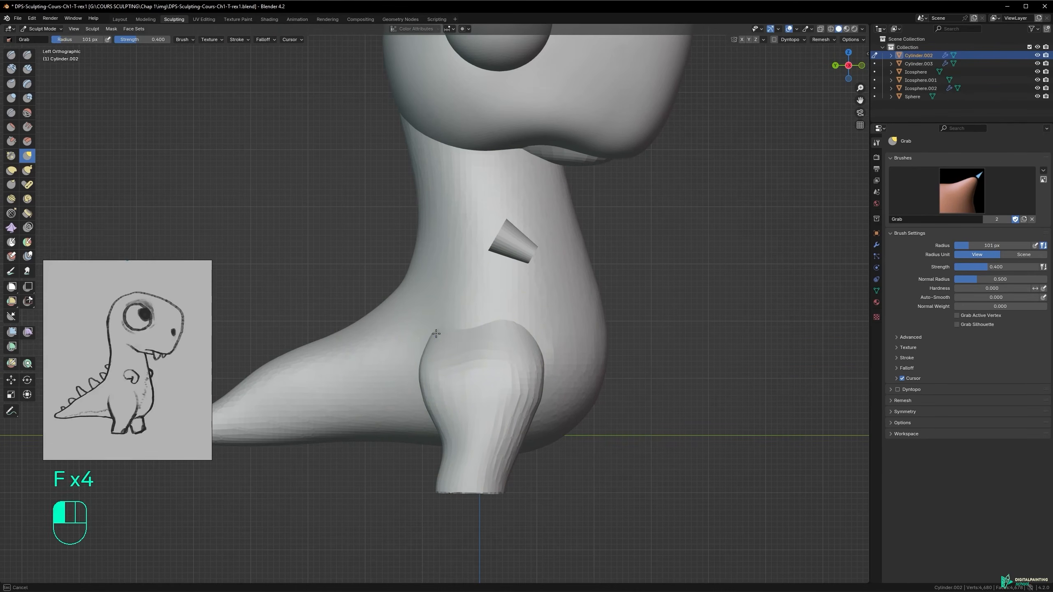
drag(530, 400, 526, 398)
key(f)
key(f)
click(497, 398)
drag(435, 358, 423, 351)
- Adjust the thigh's outer volume from above with the Grab brush and undo the last stroke
mouse_move(448, 352)
alt+middle_down()
mouse_move(529, 344)
mouse_move(468, 353)
mouse_move(440, 336)
mouse_move(476, 349)
alt+middle_up()
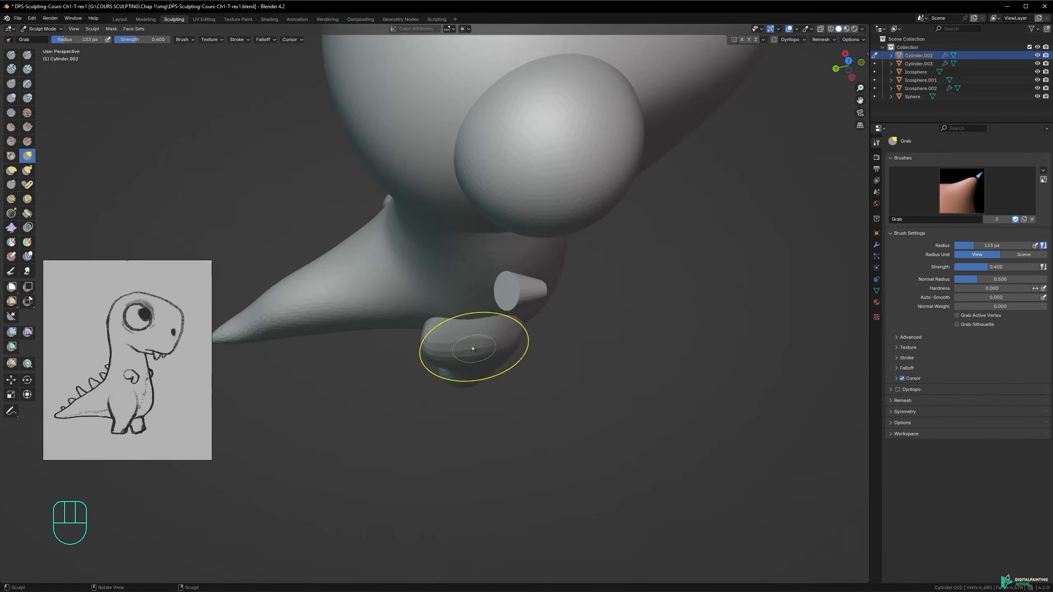
drag(468, 336, 468, 337)
middle_drag(470, 344, 476, 302)
key(f)
click(477, 377)
drag(479, 378, 480, 379)
mouse_move(461, 345)
alt+middle_down()
mouse_move(416, 348)
mouse_move(423, 377)
mouse_move(373, 368)
alt+middle_up()
key(ctrl+z)
- Resize the Grab brush and pull the lower part of the leg into shape
mouse_move(527, 351)
alt+middle_down()
mouse_move(510, 353)
mouse_move(515, 326)
alt+middle_up()
key(f)
click(490, 424)
drag(490, 425, 503, 406)
middle_drag(369, 356, 493, 332)
- Adjust the side of the leg with the Elastic Deform brush at a new radius
key(f)
click(456, 318)
click(11, 171)
drag(453, 320, 446, 316)
mouse_move(452, 314)
alt+middle_down()
mouse_move(436, 318)
mouse_move(454, 287)
mouse_move(482, 350)
mouse_move(442, 313)
mouse_move(574, 314)
mouse_move(493, 309)
alt+middle_up()
- Return to the Grab brush and reshape the leg's inner and outer contours from the front
key(space)
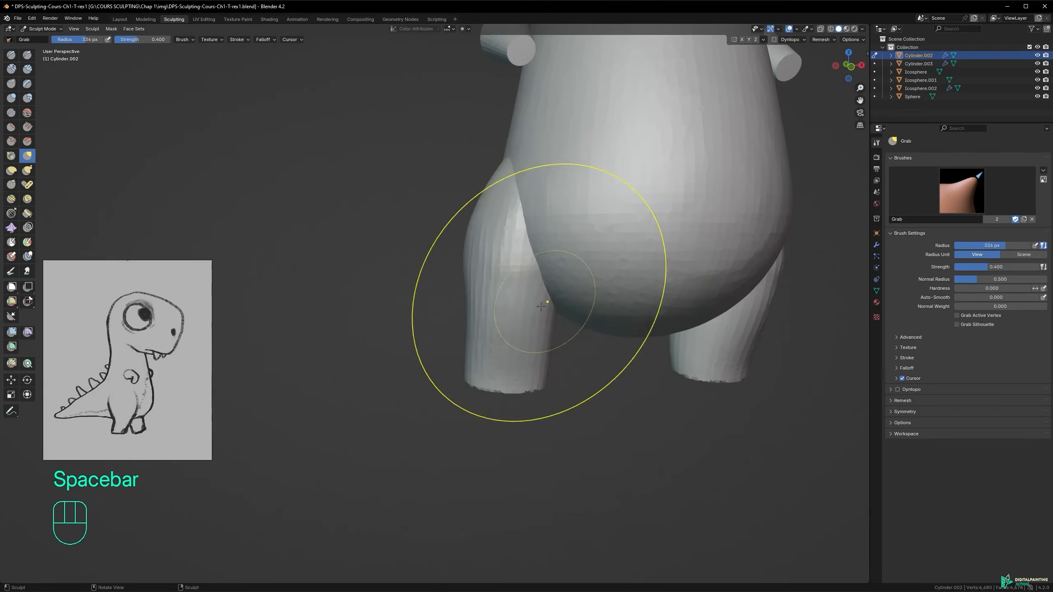
alt+middle_drag(559, 285, 493, 307)
key(f)
click(503, 322)
drag(503, 322, 491, 324)
alt+middle_drag(398, 321, 518, 328)
key(f)
drag(476, 315, 468, 314)
- Resize the Grab brush and shift the lower end of the leg outwards
alt+middle_drag(466, 332, 469, 398)
key(f)
click(510, 473)
drag(509, 477, 499, 483)
alt+middle_drag(465, 440, 552, 417)
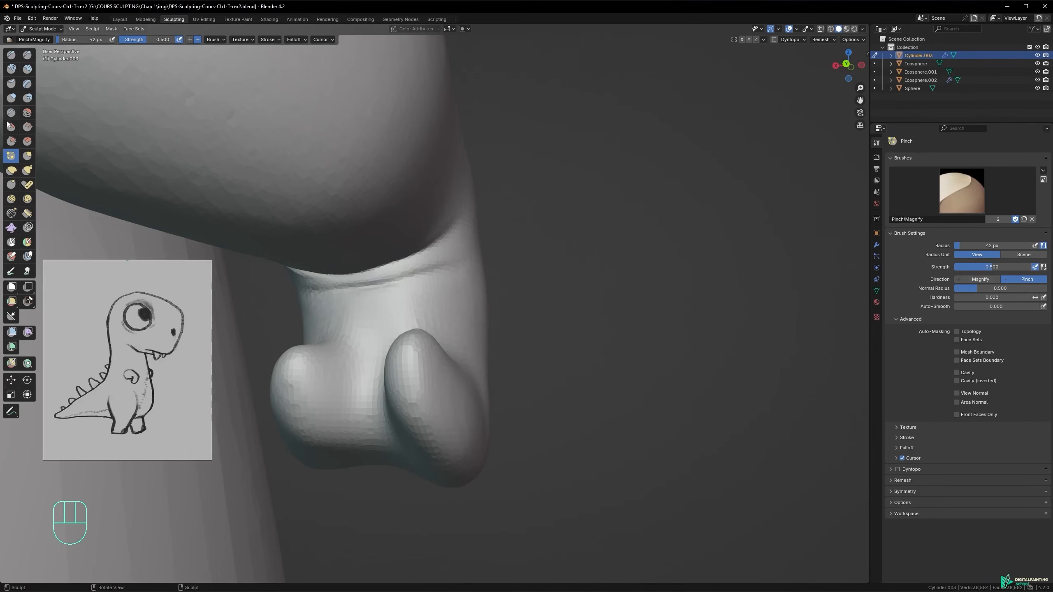
- Switch to the Clay Strips brush at 22 px, undo the last stroke and build up the arm's inner elbow crease
key(shift+c)
mouse_move(364, 294)
alt+middle_down()
mouse_move(404, 283)
mouse_move(347, 297)
mouse_move(448, 274)
alt+middle_up()
key(space)
key(f)
click(414, 219)
key(ctrl+z)
drag(448, 274, 360, 287)
mouse_move(360, 286)
alt+middle_down()
mouse_move(305, 278)
mouse_move(423, 284)
alt+middle_up()
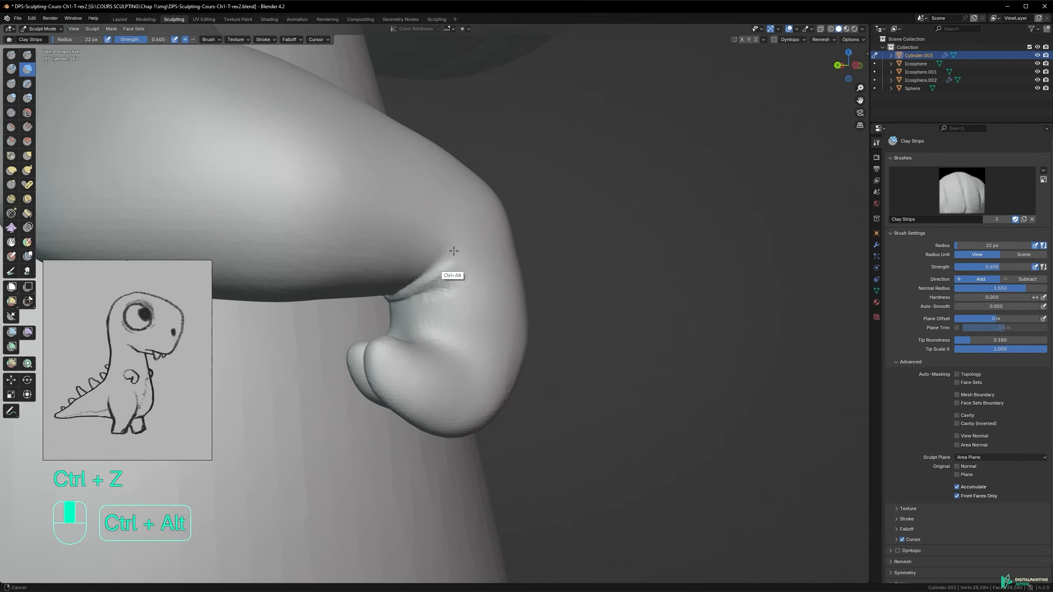
- Adjust the Clay Strips radius and strength at the elbow, undo the last stroke and save the file
ctrl+alt+drag(449, 270, 456, 239)
key(f)
click(469, 239)
drag(133, 43, 130, 42)
ctrl+alt+drag(503, 241, 439, 303)
ctrl+alt+drag(440, 302, 433, 282)
key(shift+c)
key(ctrl+z)
alt+drag(434, 299, 406, 317)
key(ctrl+s)
- Select the arm object in Object Mode and apply its Mirror modifier
mouse_move(414, 233)
ctrl+alt+mouse_down()
mouse_move(418, 272)
mouse_move(481, 265)
mouse_move(441, 335)
ctrl+alt+mouse_up()
key(Tab)
click(427, 266)
click(664, 316)
mouse_move(664, 315)
alt+mouse_down()
mouse_move(508, 311)
mouse_move(564, 363)
alt+mouse_up()
click(606, 312)
click(877, 245)
key(ctrl+a)
key(ctrl+z)
click(1026, 179)
click(999, 189)
key(Tab)
key(Tab)
alt+drag(590, 308, 476, 321)
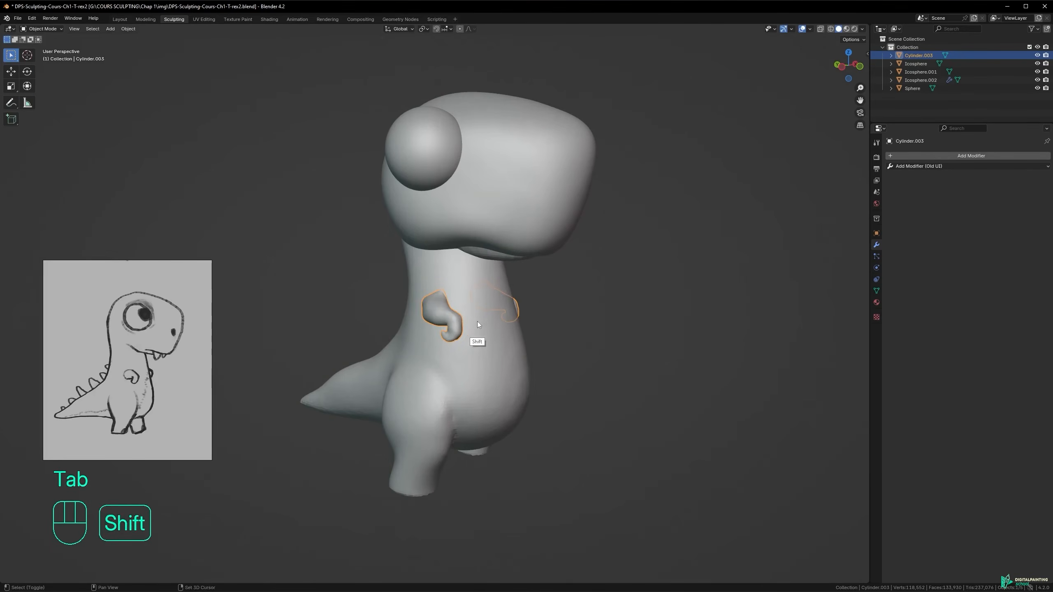
- Save an incremented copy as DPS-Sculpting-Cours-Ch1-T-rex3.blend, join the arms with the body and enter Sculpt Mode
shift+click(480, 318)
key(ctrl+shift+s)
key(KP_Add)
key(Return)
click(540, 273)
key(ctrl+z)
mouse_move(466, 297)
alt+shift+mouse_down()
mouse_move(489, 297)
mouse_move(496, 278)
mouse_move(531, 298)
mouse_move(515, 303)
alt+shift+mouse_up()
key(ctrl+j)
key(Tab)
- Try to fuse the arms and body with a coarse voxel remesh
key(r)
click(505, 307)
key(ctrl+r)
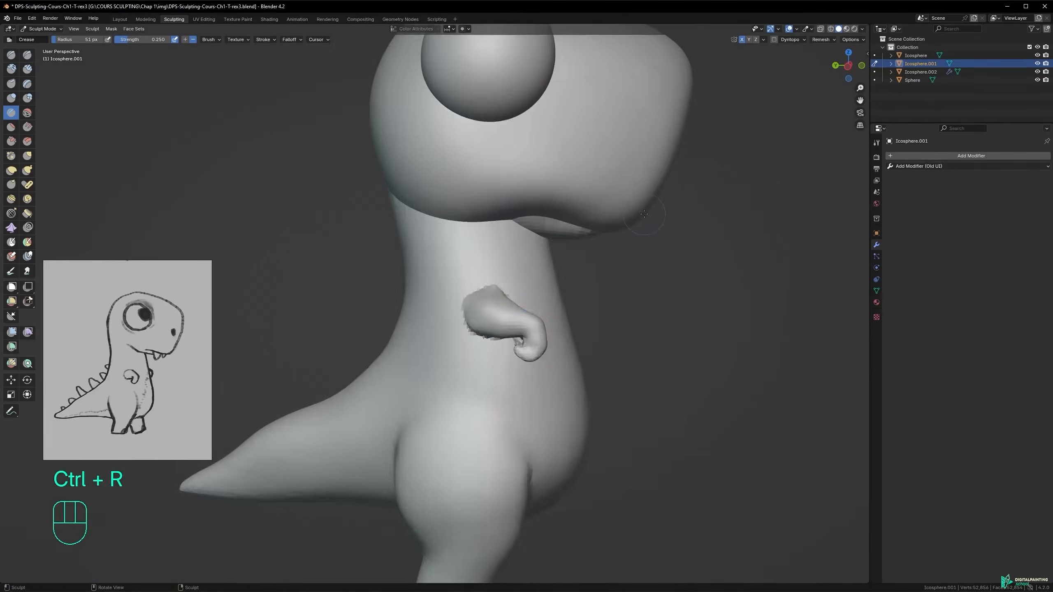
- Compare the arm and shoulder with and without the voxel remesh up close, and undo the remesh
scroll(595, 314, up, 4)
key(ctrl+shift+z)
key(ctrl+shift+z)
alt+drag(555, 265, 459, 279)
alt+drag(616, 300, 593, 302)
alt+drag(419, 291, 527, 250)
key(ctrl+z)
alt+shift+drag(527, 253, 481, 293)
ctrl+alt+drag(556, 296, 560, 369)
alt+drag(515, 353, 510, 337)
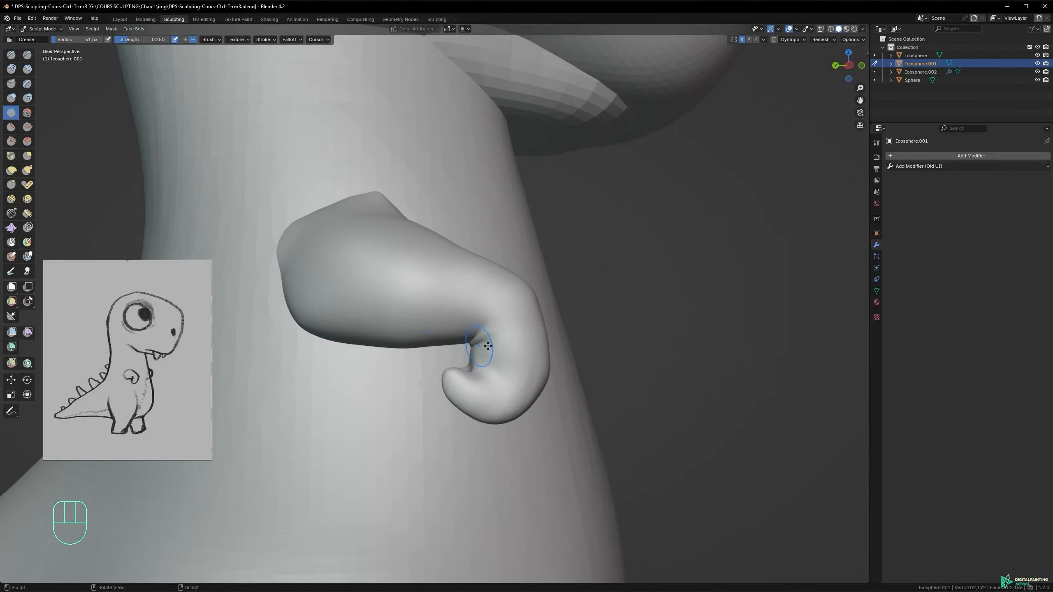
- Set a finer voxel size for the joined body, remesh it and compare the elbow before and after
alt+shift+drag(469, 306, 499, 311)
key(r)
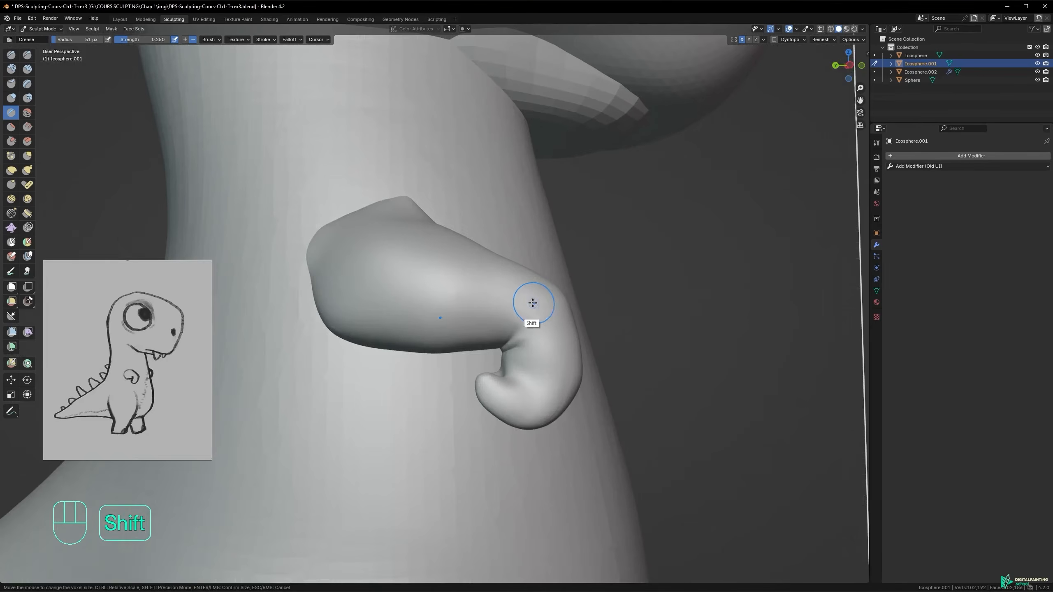
key(ctrl+r)
mouse_move(536, 297)
alt+mouse_down()
mouse_move(471, 314)
mouse_move(494, 297)
mouse_move(531, 297)
alt+mouse_up()
key(ctrl+shift+z)
ctrl+alt+drag(564, 353, 579, 326)
key(ctrl+z)
key(ctrl+shift+z)
ctrl+middle_drag(579, 326, 544, 351)
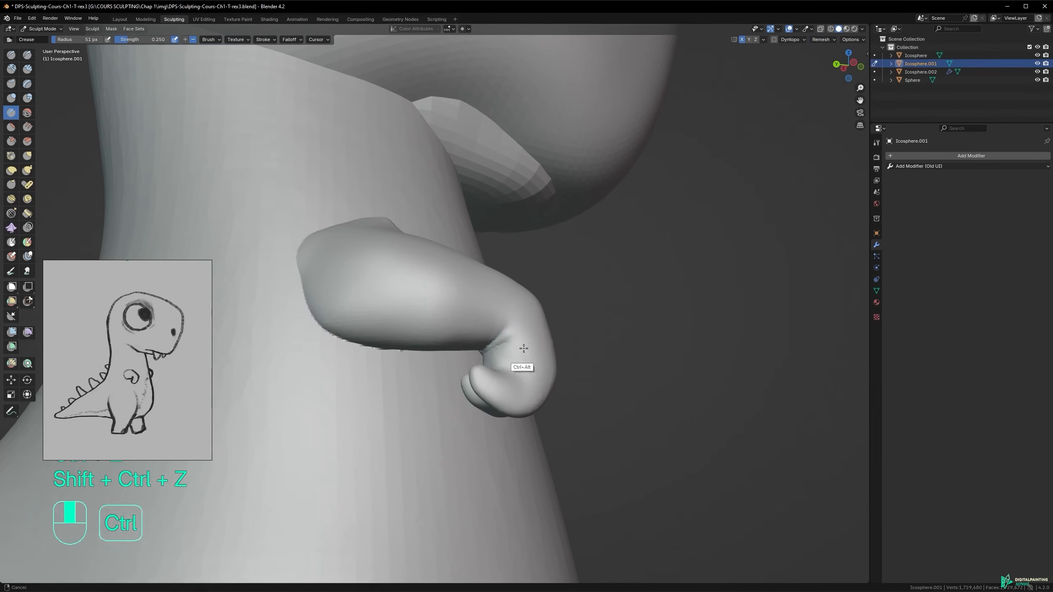
- Undo the last remesh, remesh the body again and tighten the elbow crease with a 51 px Pinch/Magnify brush
key(ctrl+z)
scroll(528, 347, up, 2)
key(Return)
click(823, 103)
alt+drag(517, 341, 550, 348)
key(ctrl+z)
key(space)
click(529, 306)
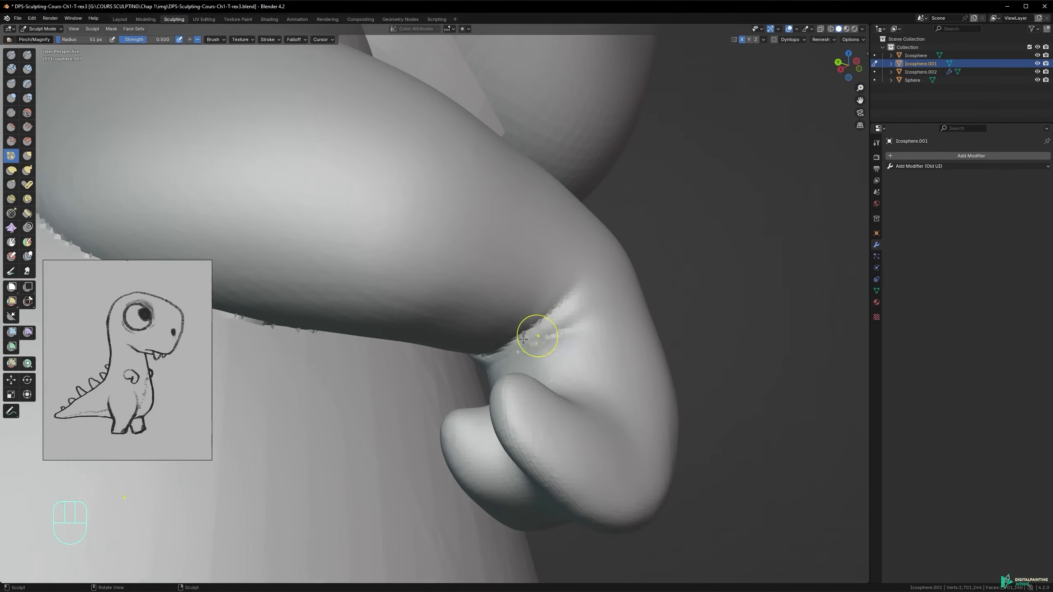
- Switch to the Grab brush, adjust its radius and undo the last stroke
key(space)
click(514, 215)
mouse_move(526, 291)
alt+mouse_down()
mouse_move(553, 346)
mouse_move(593, 332)
mouse_move(552, 315)
mouse_move(527, 327)
mouse_move(396, 244)
mouse_move(394, 360)
mouse_move(545, 379)
mouse_move(649, 301)
mouse_move(662, 334)
mouse_move(669, 307)
mouse_move(654, 260)
mouse_move(619, 220)
mouse_move(531, 236)
mouse_move(581, 278)
mouse_move(572, 352)
mouse_move(583, 369)
alt+mouse_up()
scroll(593, 332, down, 4)
key(f)
click(413, 244)
key(f)
click(655, 222)
key(ctrl+z)
- Reshape the side of the snout on the head with a 147 px Grab brush
key(f)
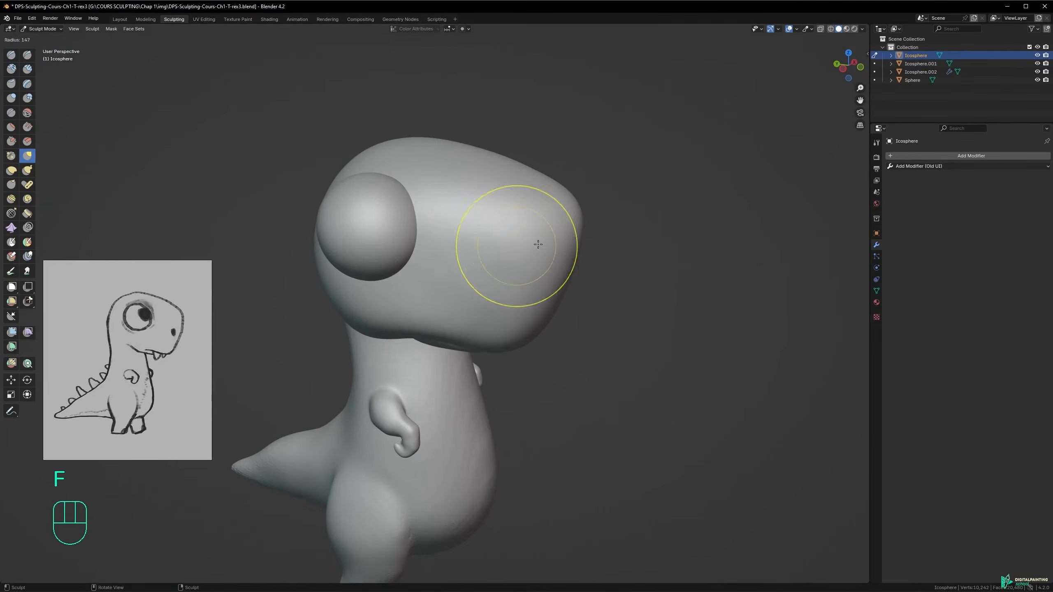
click(539, 244)
alt+drag(622, 249, 535, 307)
drag(494, 270, 490, 265)
alt+drag(580, 316, 539, 323)
mouse_move(530, 253)
alt+mouse_down()
mouse_move(602, 182)
mouse_move(624, 202)
alt+mouse_up()
alt+middle_drag(625, 202, 589, 220)
- Refine the snout behind the eye with a resized Grab brush, and set the radius to 156 px
key(f)
click(530, 224)
drag(493, 264, 495, 268)
alt+middle_drag(439, 244, 334, 171)
key(f)
click(353, 172)
- Refine the snout and underside of the head from several angles with a resized Grab brush, and save the file
alt+middle_drag(473, 306, 530, 310)
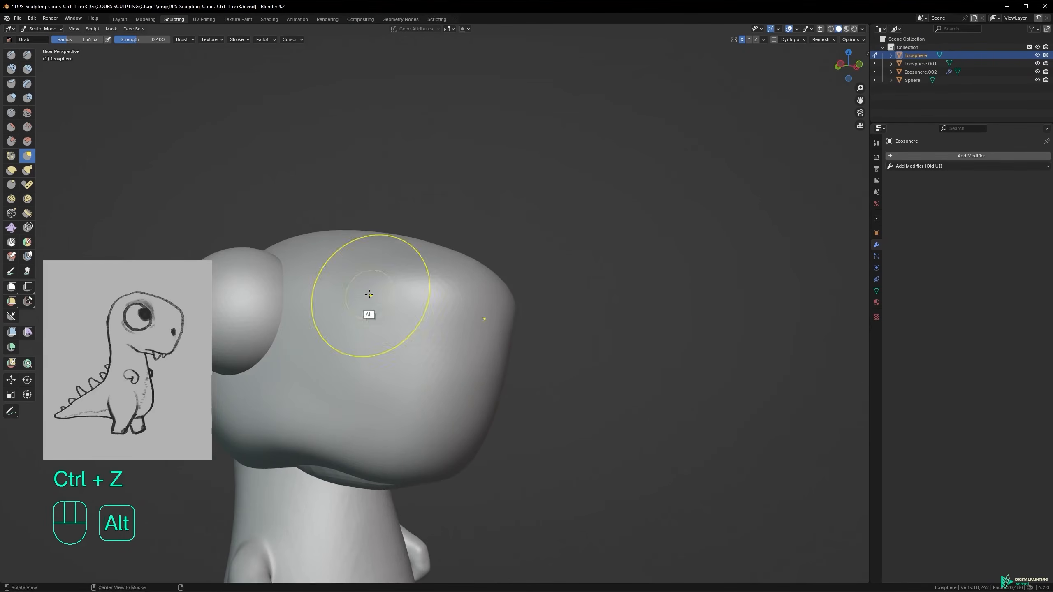
alt+middle_drag(412, 328, 392, 310)
alt+middle_drag(410, 275, 475, 287)
middle_drag(399, 319, 401, 296)
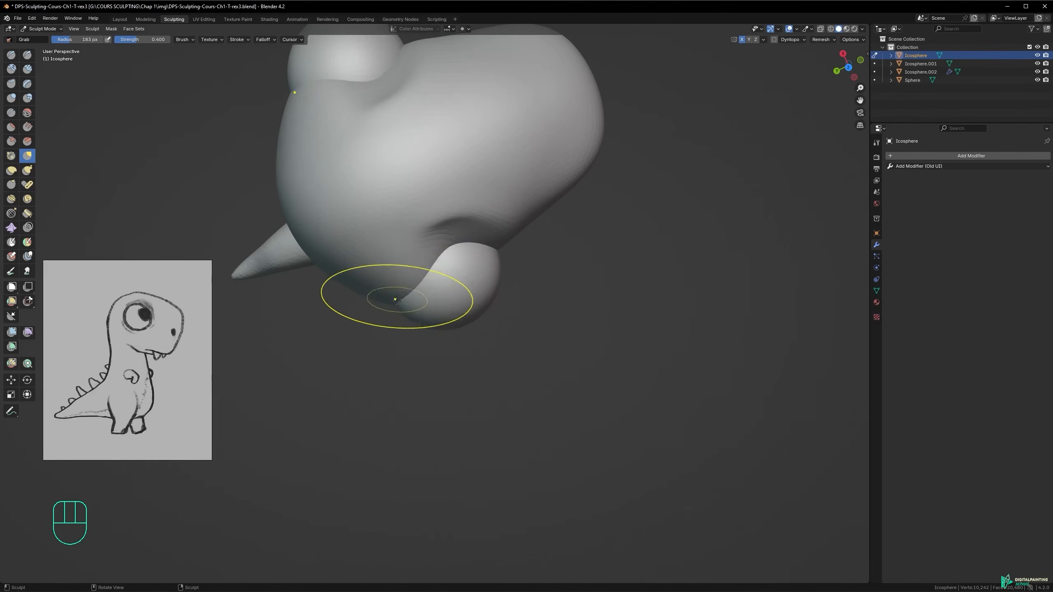
alt+middle_drag(473, 251, 605, 141)
key(f)
alt+middle_drag(449, 369, 415, 360)
click(506, 393)
mouse_move(497, 303)
alt+middle_down()
mouse_move(403, 265)
mouse_move(438, 275)
mouse_move(443, 234)
alt+middle_up()
mouse_move(437, 295)
alt+middle_down()
mouse_move(369, 285)
mouse_move(457, 285)
mouse_move(387, 228)
alt+middle_up()
mouse_move(366, 302)
middle_down()
mouse_move(425, 285)
mouse_move(515, 223)
mouse_move(611, 190)
mouse_move(470, 228)
mouse_move(458, 214)
middle_up()
key(ctrl+s)
- Adjust the front of the head with a resized Grab brush, and remesh it after saving
mouse_move(470, 266)
alt+middle_down()
mouse_move(463, 254)
mouse_move(472, 329)
mouse_move(491, 241)
mouse_move(545, 100)
mouse_move(513, 263)
mouse_move(431, 261)
alt+middle_up()
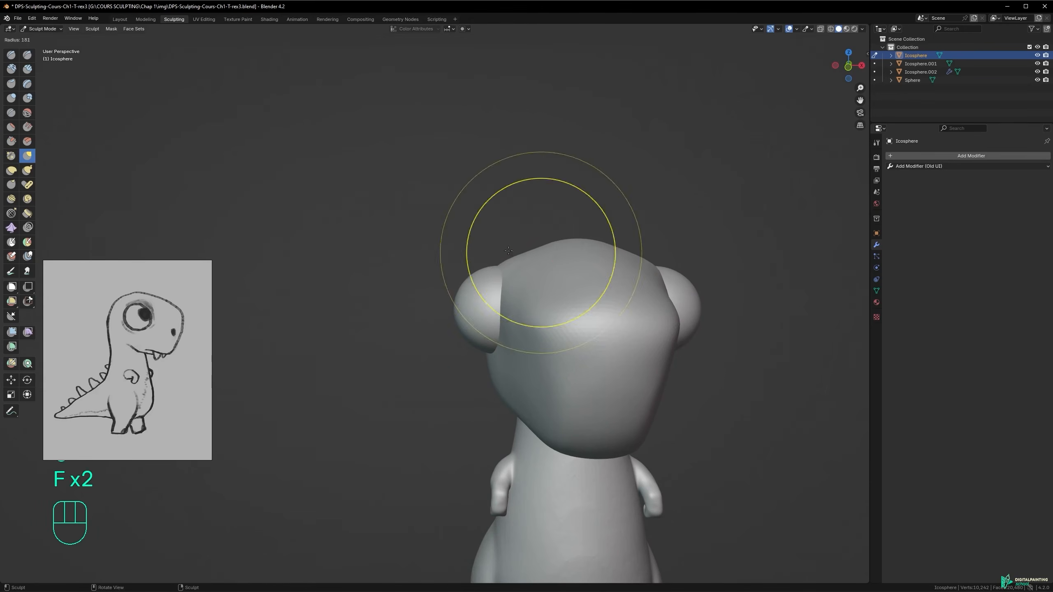
mouse_move(539, 263)
alt+middle_down()
mouse_move(447, 265)
mouse_move(532, 273)
mouse_move(425, 325)
mouse_move(550, 265)
alt+middle_up()
mouse_move(454, 352)
alt+middle_down()
mouse_move(480, 391)
mouse_move(421, 407)
mouse_move(466, 353)
mouse_move(435, 296)
mouse_move(428, 325)
mouse_move(477, 282)
mouse_move(439, 269)
mouse_move(405, 233)
mouse_move(453, 274)
alt+middle_up()
key(ctrl+s)
click(472, 312)
key(ctrl+r)
- Resize the Grab brush, try a small reshaping stroke and undo it
key(f)
click(452, 273)
key(f)
click(439, 265)
drag(408, 262, 403, 265)
mouse_move(394, 249)
alt+middle_down()
mouse_move(398, 269)
mouse_move(332, 249)
mouse_move(470, 256)
mouse_move(430, 265)
mouse_move(456, 233)
alt+middle_up()
key(ctrl+z)
- Reshape the body with the Grab brush, reduce its radius to 91 px and save the file
drag(529, 236, 537, 235)
ctrl+alt+middle_drag(510, 252, 468, 269)
key(f)
click(452, 254)
ctrl+alt+middle_drag(469, 249, 468, 224)
key(ctrl+s)
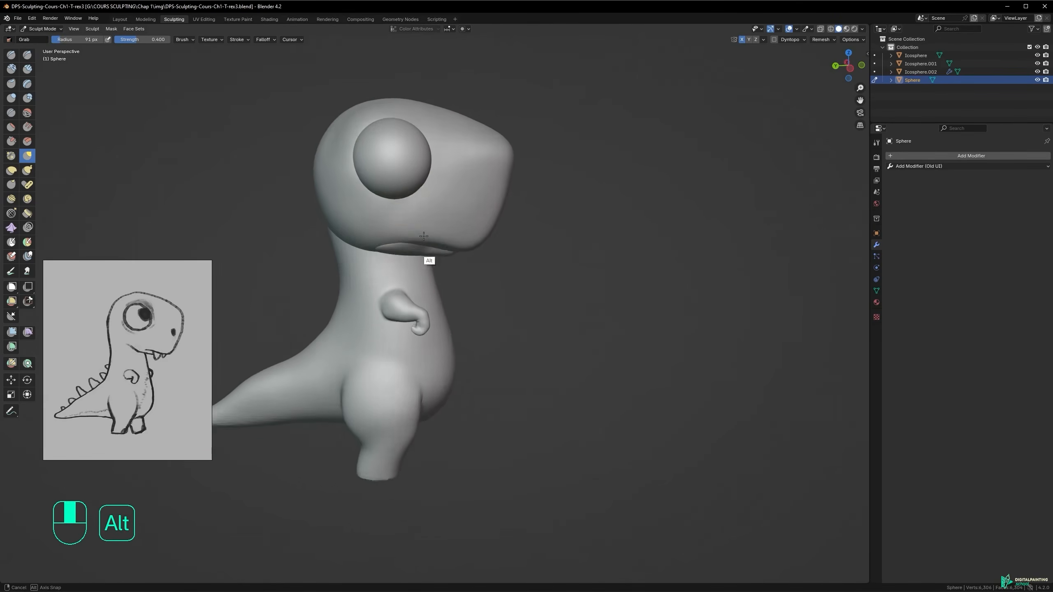
- Set the Draw brush radius to 42 px for sculpting the rim around the eye
scroll(400, 234, up, 3)
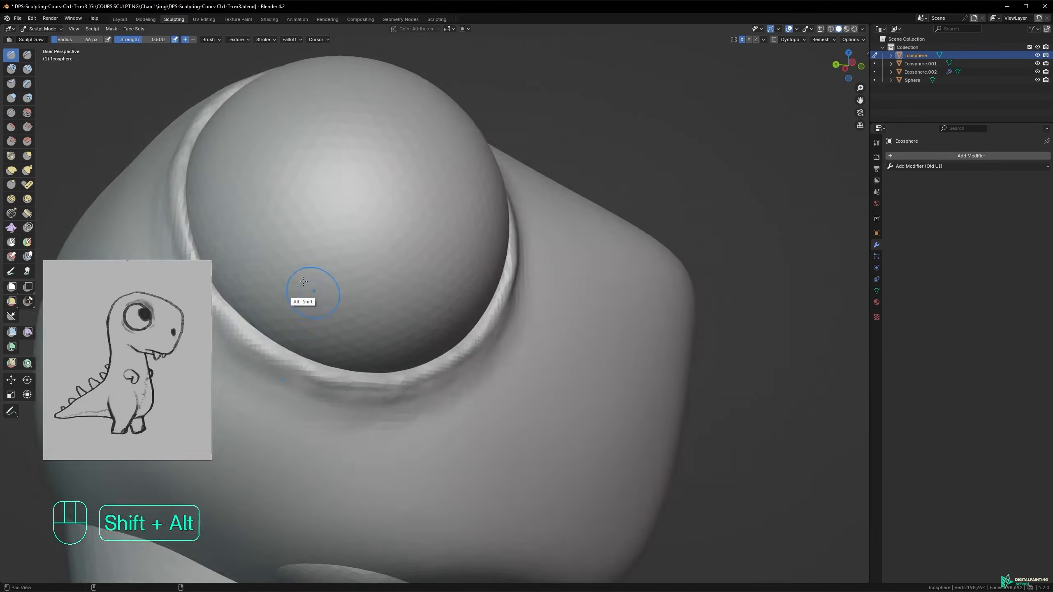
alt+shift+middle_drag(302, 283, 367, 293)
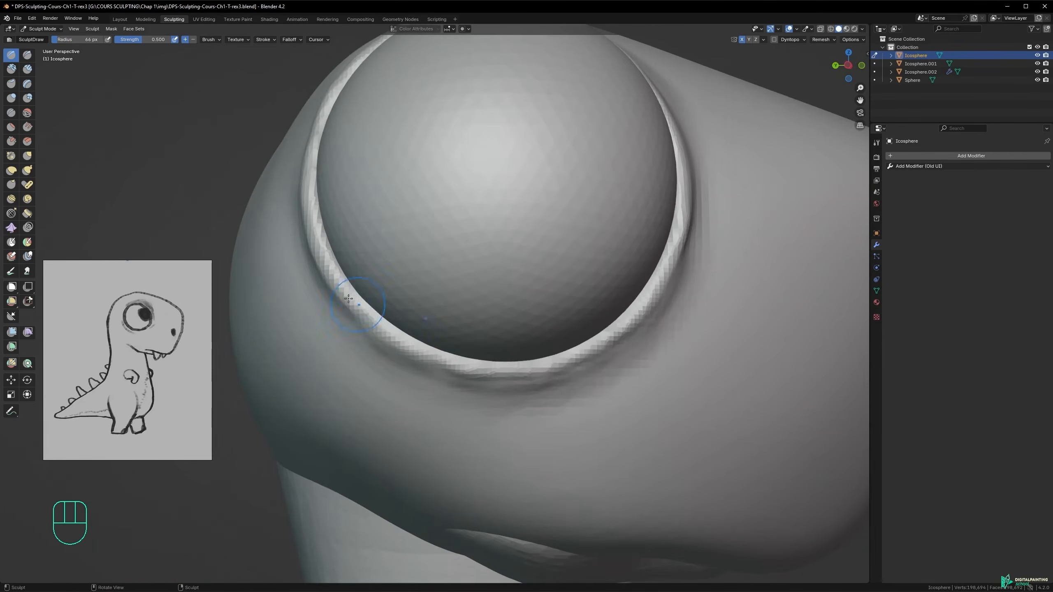
key(f)
click(461, 322)
mouse_move(460, 322)
alt+middle_down()
mouse_move(564, 336)
mouse_move(506, 324)
alt+middle_up()
mouse_move(622, 222)
alt+middle_down()
mouse_move(685, 218)
mouse_move(548, 243)
mouse_move(567, 282)
alt+middle_up()
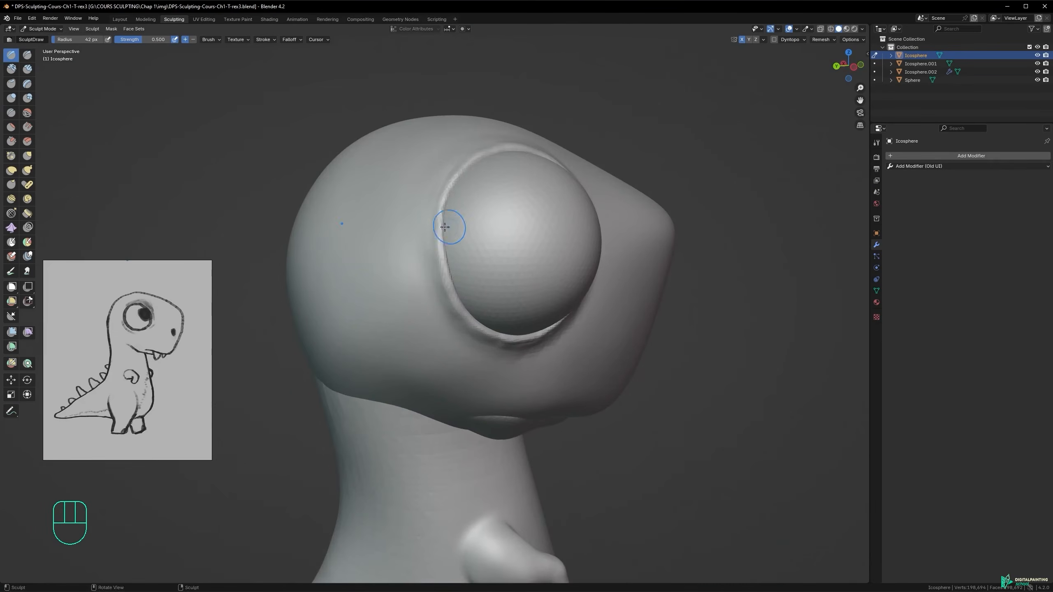
- Refine the raised rim around the eye with the 42 px Draw brush, undoing unwanted strokes
drag(464, 169, 441, 215)
key(ctrl+z)
mouse_move(441, 215)
alt+middle_down()
mouse_move(533, 115)
mouse_move(437, 217)
mouse_move(477, 199)
mouse_move(587, 359)
alt+middle_up()
key(ctrl+z)
drag(595, 364, 622, 355)
mouse_move(622, 355)
alt+middle_down()
mouse_move(630, 253)
mouse_move(576, 160)
mouse_move(511, 179)
mouse_move(498, 170)
alt+middle_up()
key(ctrl+z)
drag(497, 170, 482, 169)
key(ctrl+z)
- Touch up the eye rim with a resized Draw brush, undo the last stroke and save the file
alt+middle_drag(481, 169, 526, 282)
mouse_move(507, 202)
alt+middle_down()
mouse_move(411, 275)
mouse_move(590, 252)
mouse_move(537, 188)
mouse_move(430, 247)
mouse_move(398, 212)
mouse_move(435, 227)
mouse_move(322, 379)
mouse_move(537, 252)
alt+middle_up()
key(f)
click(440, 246)
key(ctrl+z)
mouse_move(487, 226)
alt+middle_down()
mouse_move(537, 288)
mouse_move(593, 275)
mouse_move(446, 186)
mouse_move(391, 330)
mouse_move(536, 393)
alt+middle_up()
mouse_move(444, 346)
alt+middle_down()
mouse_move(541, 306)
mouse_move(509, 261)
mouse_move(423, 279)
alt+middle_up()
key(f)
key(f)
alt+middle_drag(502, 264, 461, 279)
mouse_move(462, 226)
alt+middle_down()
mouse_move(450, 245)
mouse_move(459, 233)
mouse_move(489, 461)
mouse_move(434, 283)
mouse_move(572, 308)
mouse_move(532, 332)
mouse_move(556, 294)
mouse_move(461, 266)
alt+middle_up()
key(f)
key(ctrl+s)
- Start a nostril on the side of the snout with a 15 px Clay Strips brush
ctrl+alt+middle_drag(460, 266, 504, 256)
mouse_move(504, 256)
alt+shift+middle_down()
mouse_move(477, 272)
mouse_move(486, 353)
mouse_move(475, 289)
mouse_move(483, 315)
alt+shift+middle_up()
key(c)
key(f)
click(439, 264)
drag(485, 290, 483, 279)
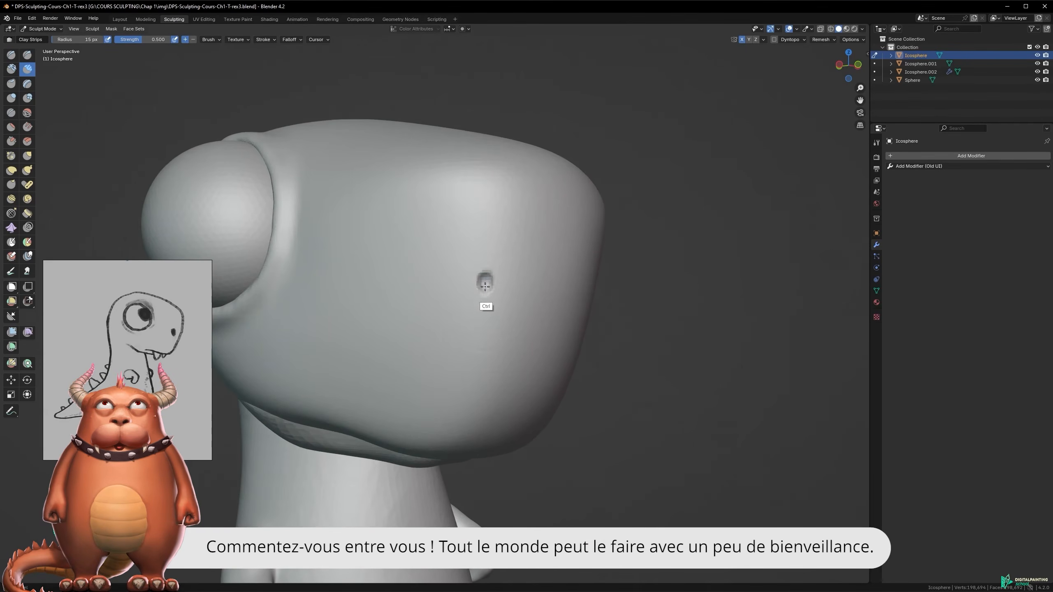
- Deepen and lengthen the nostril with subtractive Clay Strips strokes
ctrl+alt+middle_drag(487, 282, 521, 262)
ctrl+drag(502, 281, 500, 287)
alt+middle_drag(500, 288, 464, 286)
ctrl+drag(496, 275, 498, 286)
alt+middle_drag(498, 286, 539, 290)
ctrl+drag(496, 285, 498, 298)
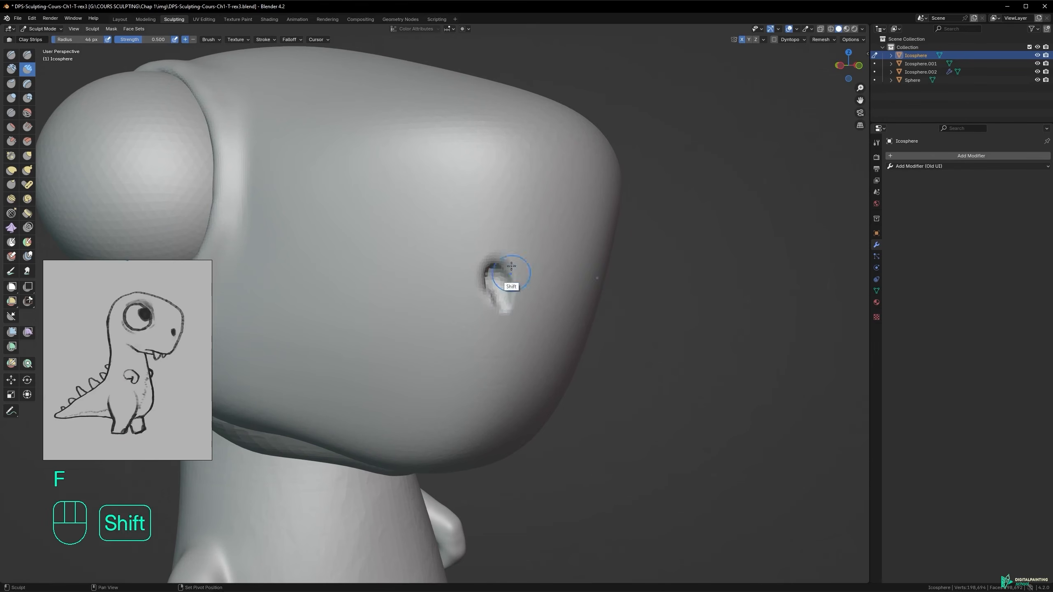
alt+middle_drag(533, 288, 450, 295)
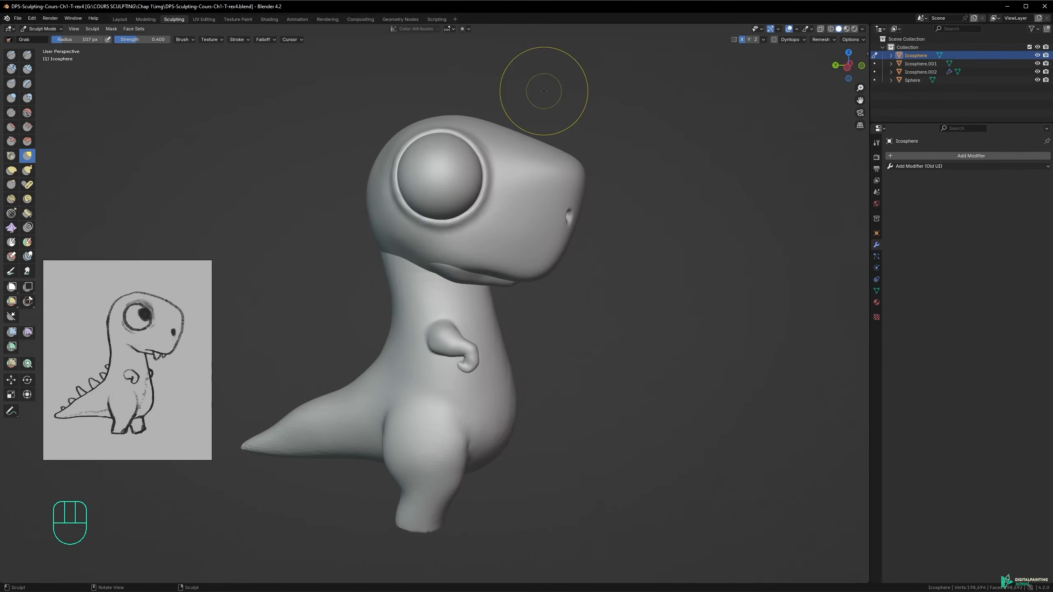
- Add a cone mesh to the scene in Object Mode as the base for a back spike
click(479, 227)
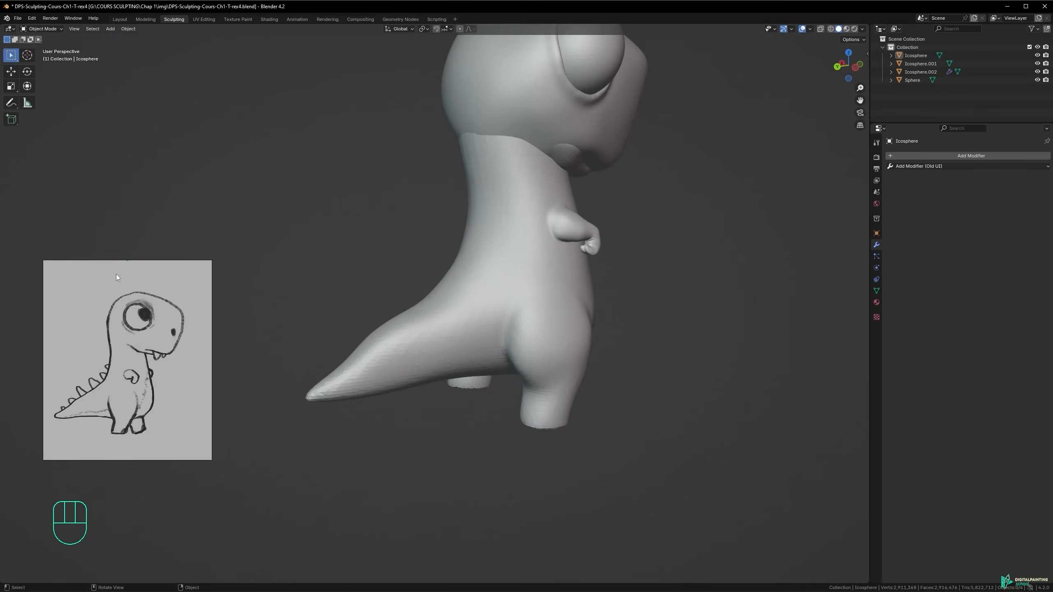
mouse_move(510, 275)
alt+middle_down()
mouse_move(488, 270)
mouse_move(507, 278)
alt+middle_up()
key(shift+a)
mouse_move(510, 280)
click(546, 331)
middle_drag(504, 329, 502, 365)
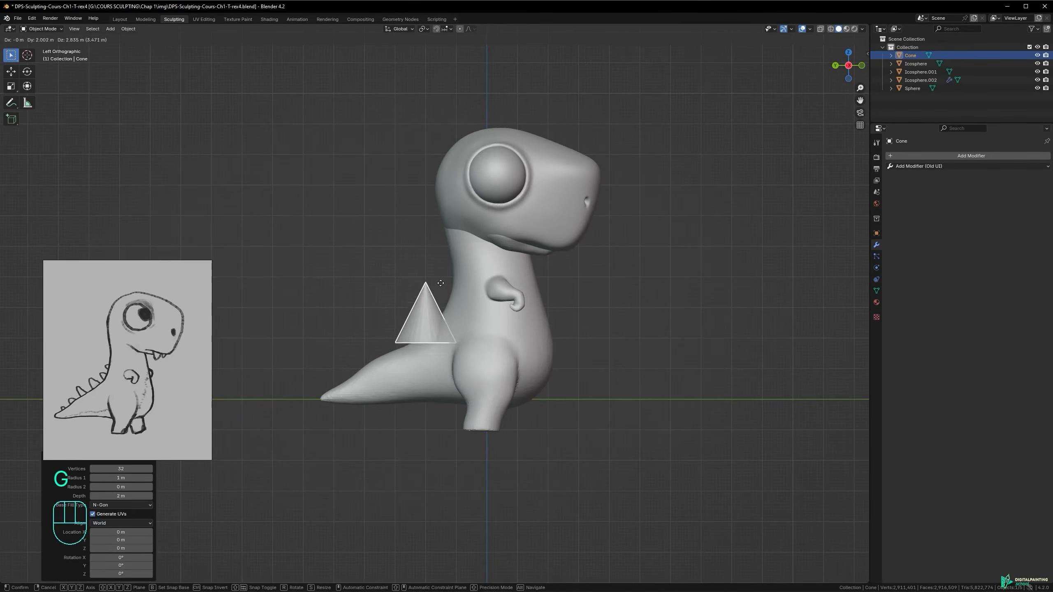
- Undo the cone's last placement changes
alt+middle_drag(466, 285, 489, 245)
key(ctrl+z)
key(ctrl+z)
key(ctrl+z)
key(ctrl+z)
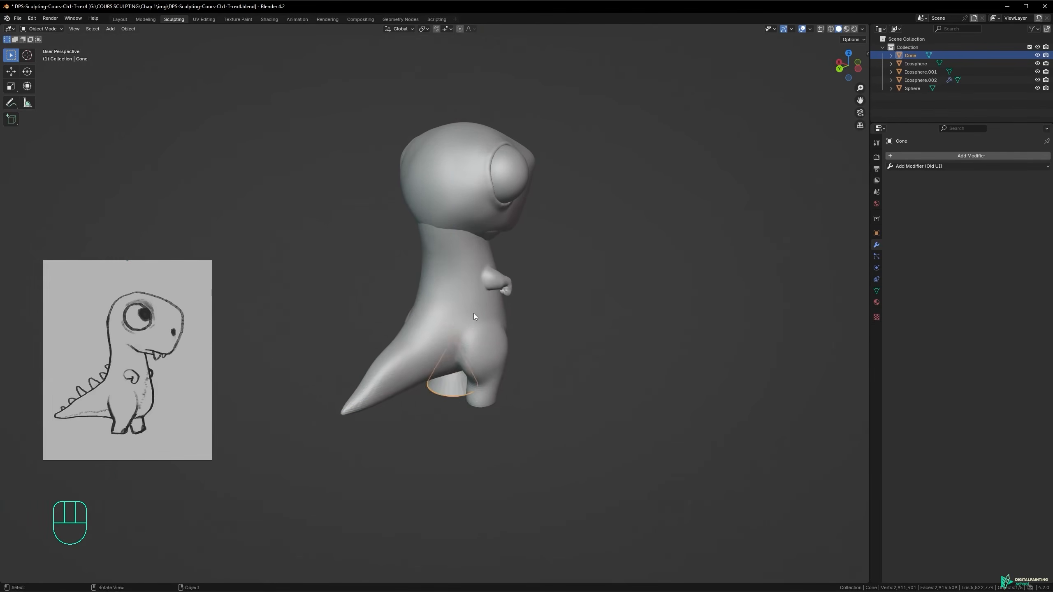
- Move the cone about 1.82 m along Y and 2.39 m along Z, onto the back above the tail
click(441, 271)
alt+middle_drag(440, 274, 431, 301)
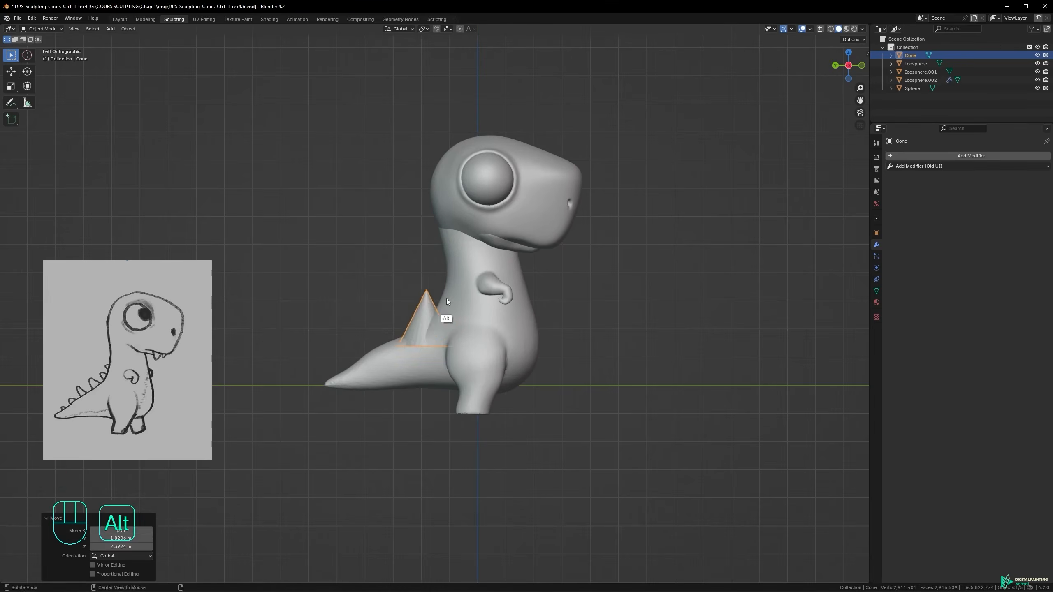
click(443, 252)
alt+middle_drag(442, 253, 410, 235)
- Show the X and Y axis lines in the viewport overlays and scale down the cone on the back
click(796, 30)
drag(826, 70, 836, 70)
alt+middle_drag(457, 253, 539, 276)
click(503, 296)
key(s)
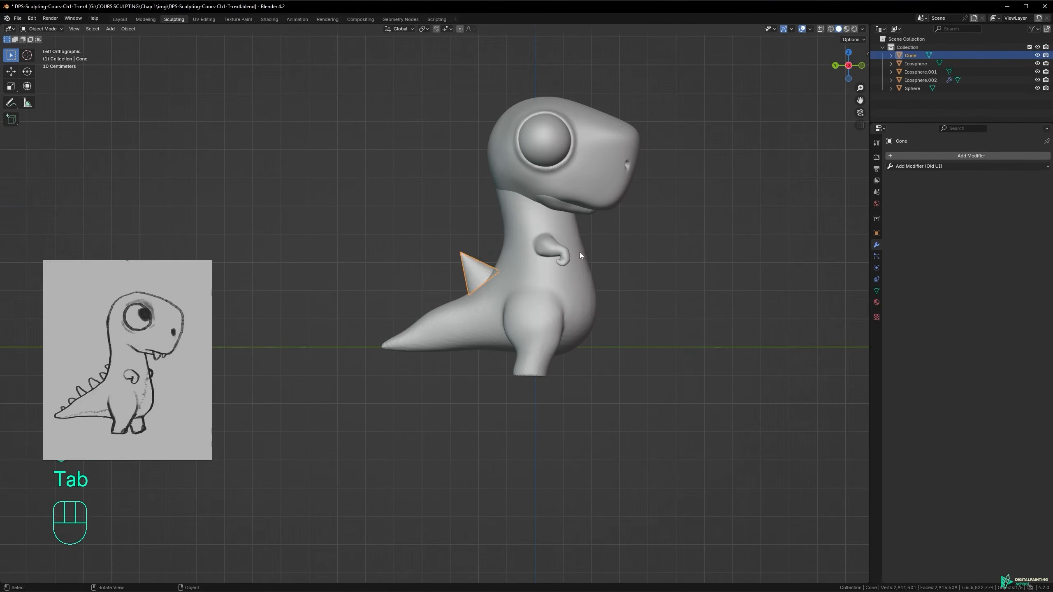
- Try smoothing the sides and tip of the back spike in Sculpt Mode
alt+middle_drag(556, 315, 529, 286)
ctrl+alt+middle_drag(529, 287, 508, 299)
mouse_move(508, 299)
ctrl+alt+middle_down()
mouse_move(503, 276)
mouse_move(526, 297)
ctrl+alt+middle_up()
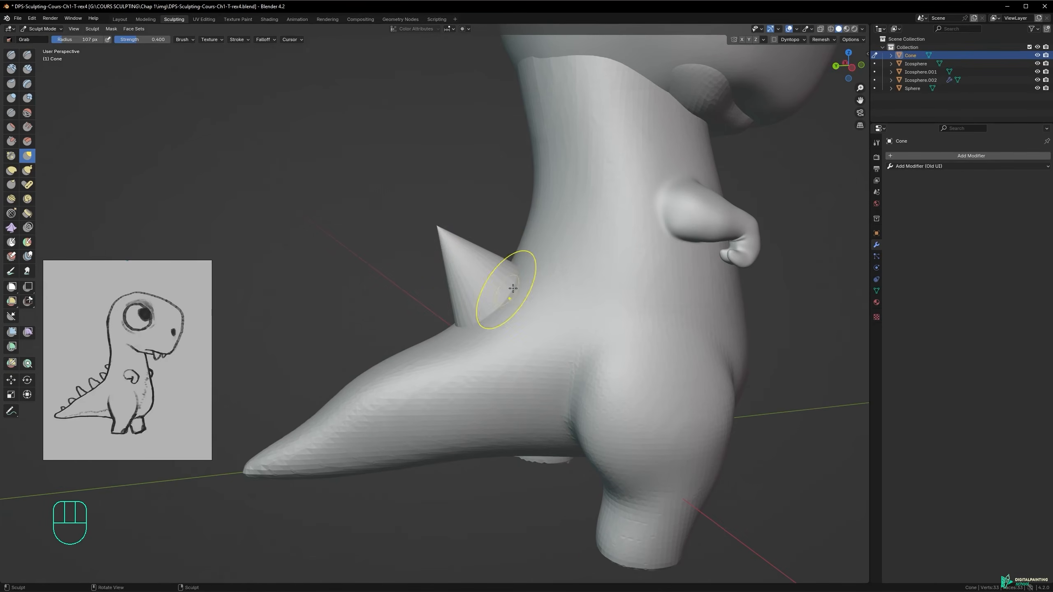
shift+drag(456, 304, 466, 295)
mouse_move(489, 291)
ctrl+alt+middle_down()
mouse_move(491, 233)
mouse_move(518, 306)
ctrl+alt+middle_up()
shift+drag(508, 299, 518, 332)
ctrl+alt+middle_drag(519, 332, 522, 274)
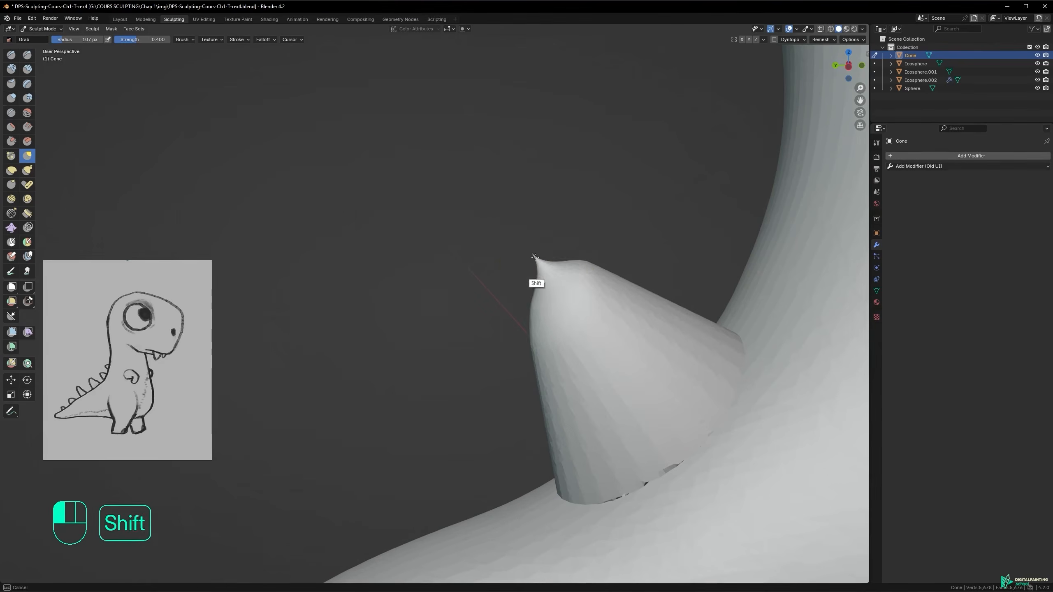
alt+shift+middle_drag(560, 330, 492, 293)
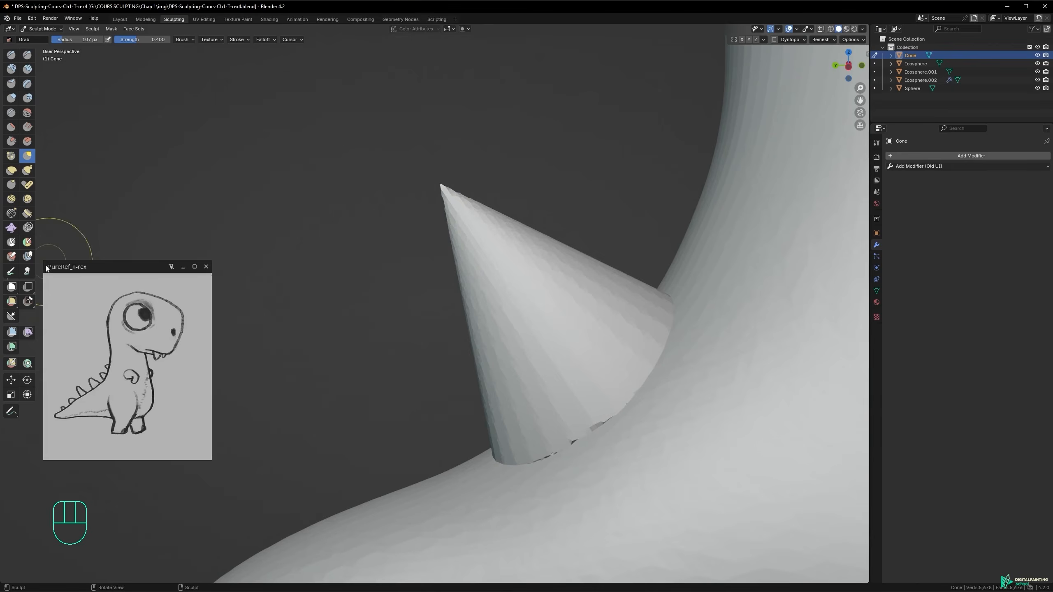
- Reposition the floating PureRef reference sketch beside the model
right_drag(159, 443, 174, 245)
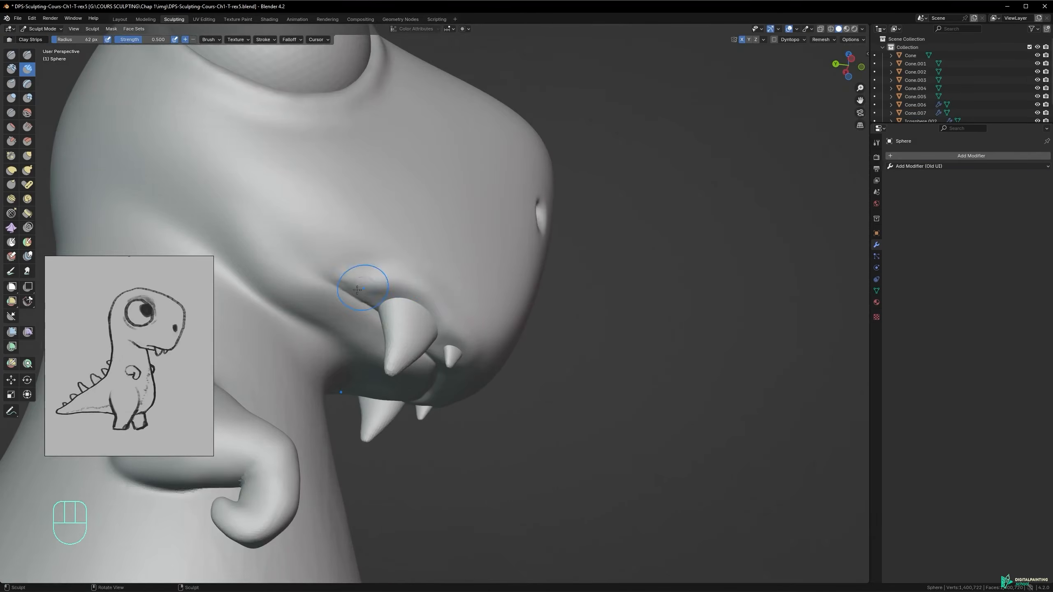
- Sculpt the mouth edge around the upper teeth with a 60 px Clay Strips brush, undoing the first attempt
mouse_move(414, 291)
alt+middle_down()
mouse_move(411, 308)
mouse_move(378, 242)
mouse_move(449, 235)
alt+middle_up()
key(f)
key(ctrl+z)
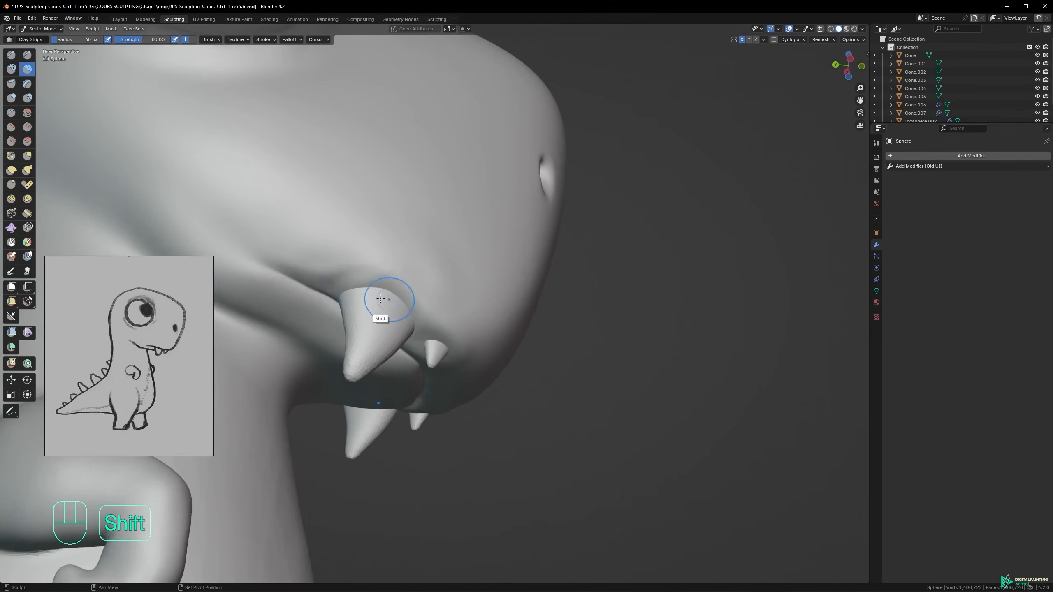
alt+middle_drag(376, 306, 353, 275)
drag(431, 312, 435, 313)
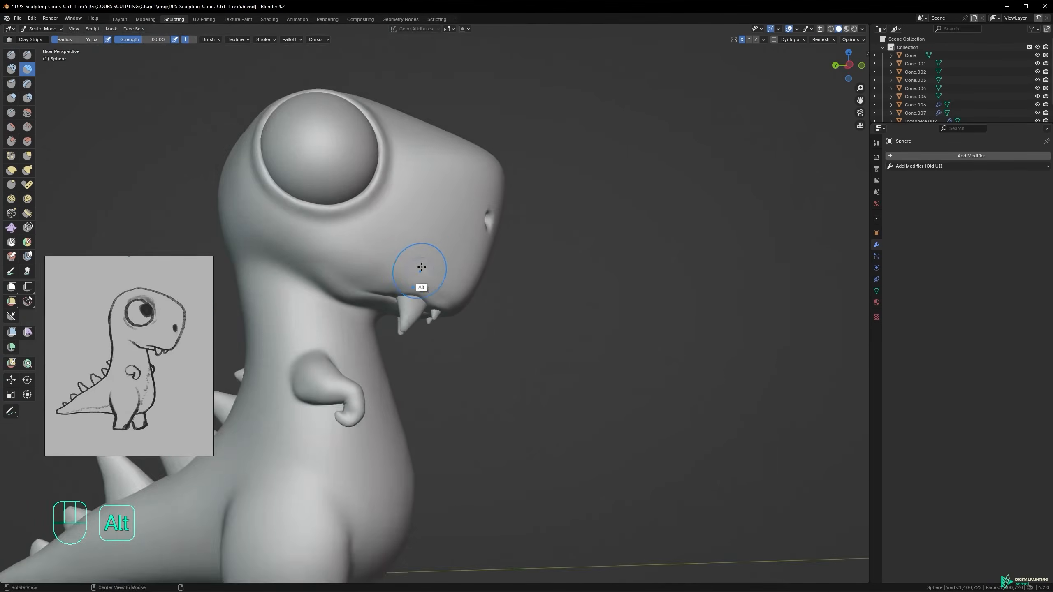
alt+middle_drag(446, 346, 447, 377)
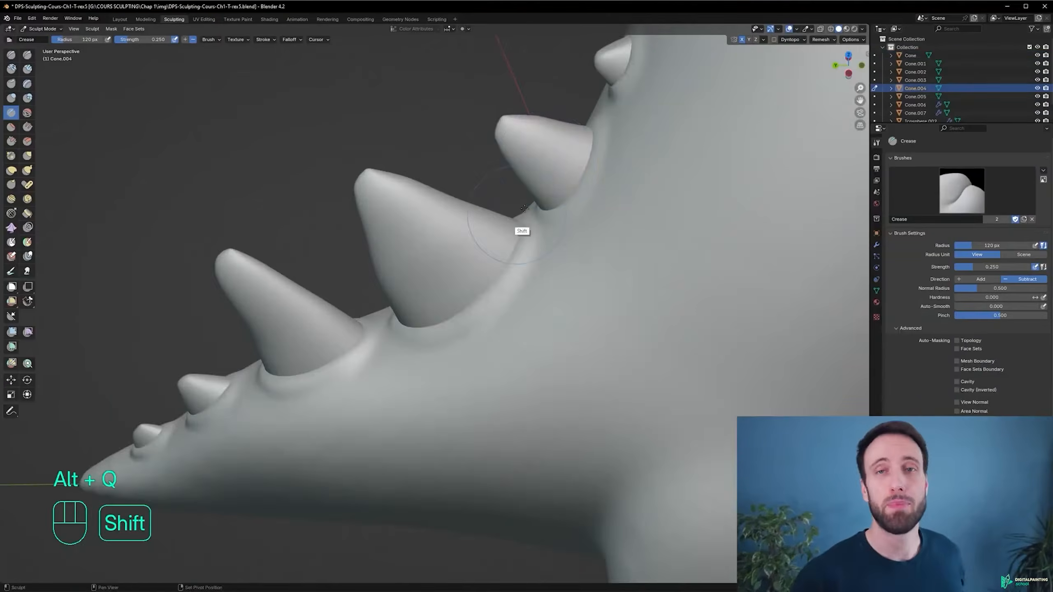
key(alt+q)
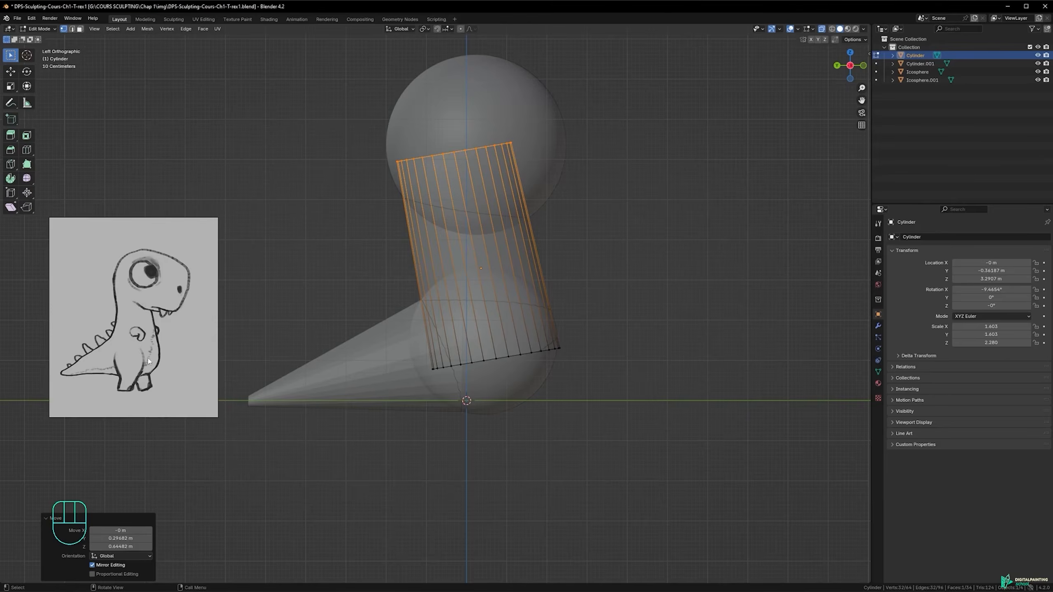
key(f)
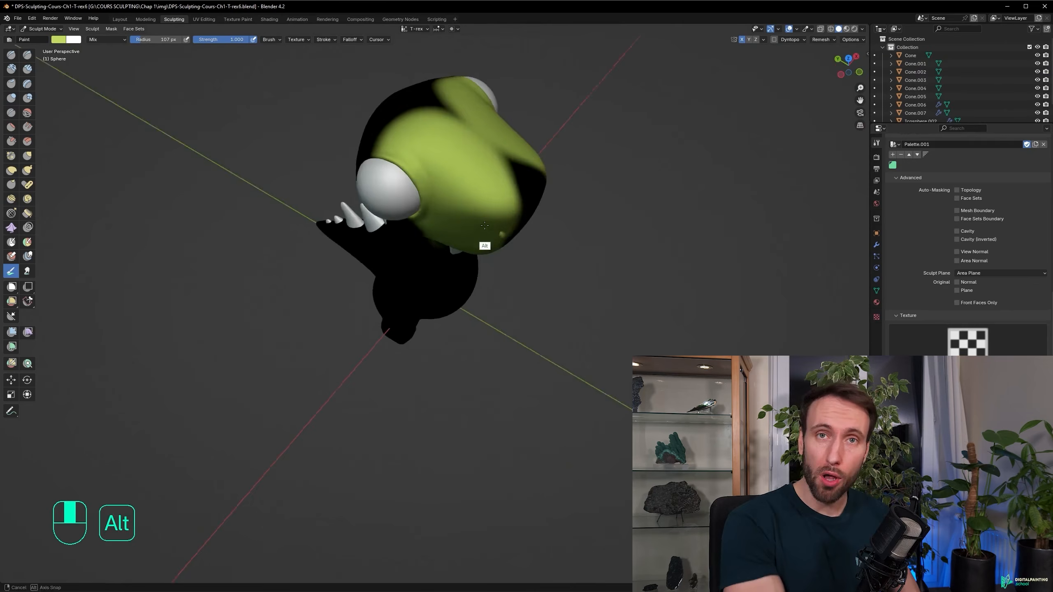
mouse_move(482, 222)
alt+middle_down()
mouse_move(445, 157)
mouse_move(508, 197)
alt+middle_up()
middle_drag(426, 290, 477, 270)
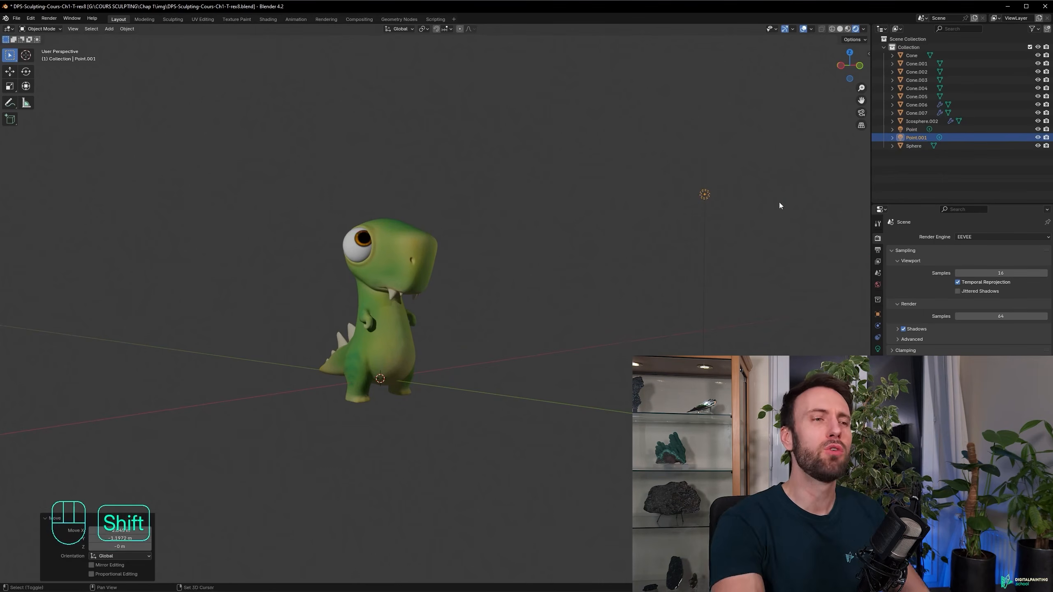
- Move the second point light beside the T-rex along the Z axis
key(g)
key(z)
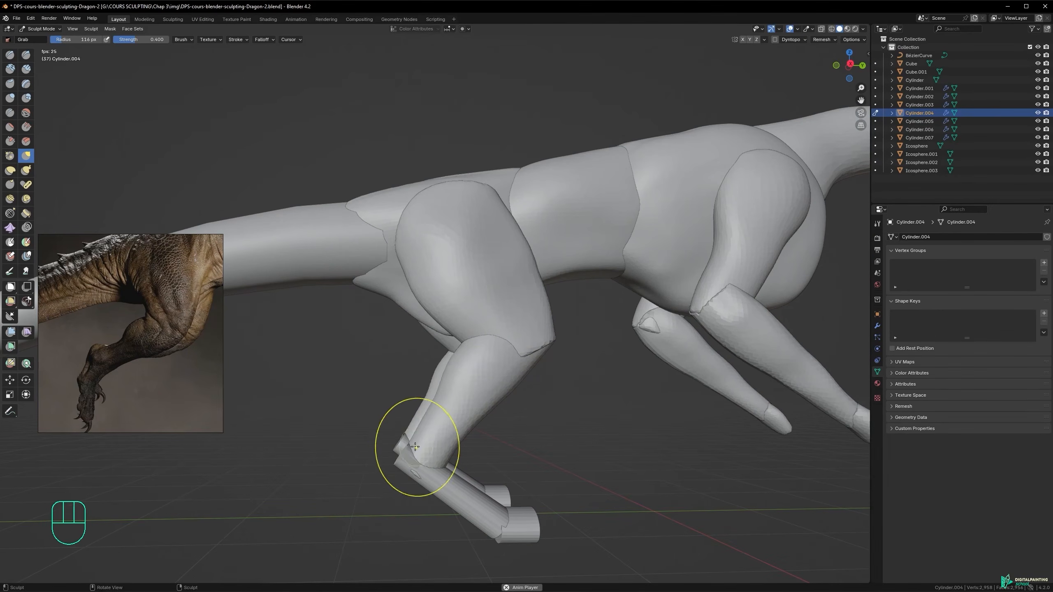
- Scale down the dragon's outer wing bones and move them into place on the first wing segment
mouse_move(490, 328)
alt+mouse_down()
mouse_move(571, 365)
mouse_move(511, 360)
mouse_move(526, 330)
alt+mouse_up()
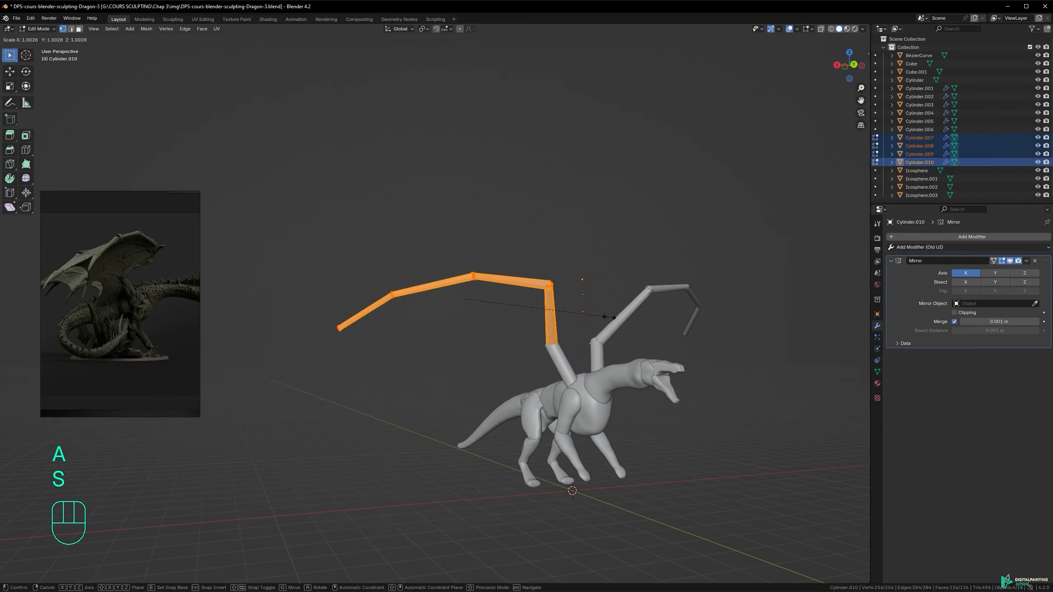
click(585, 316)
scroll(536, 306, up, 4)
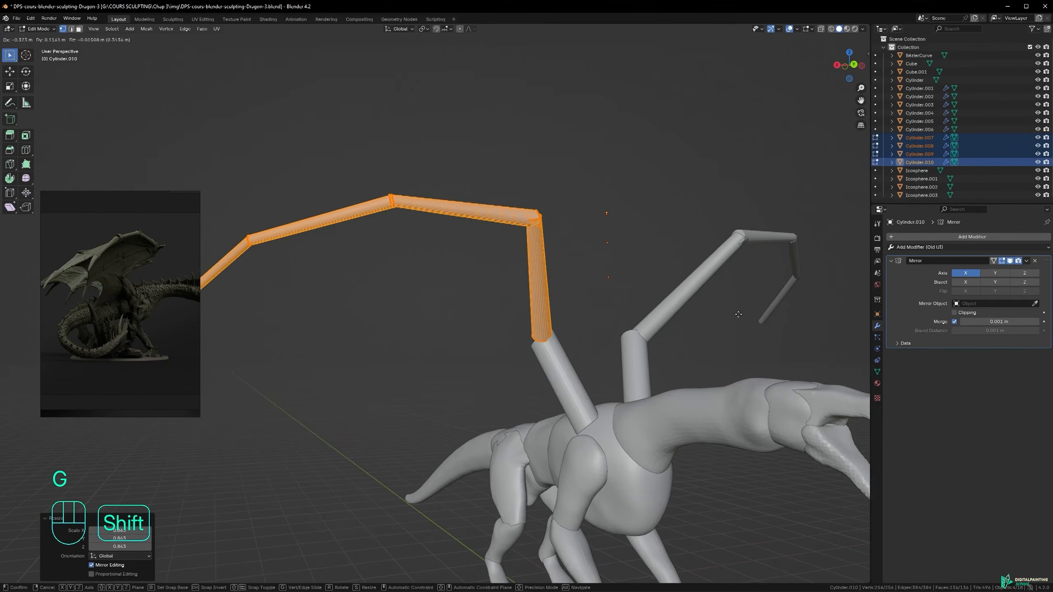
click(724, 310)
middle_drag(725, 310, 658, 358)
scroll(647, 366, down, 5)
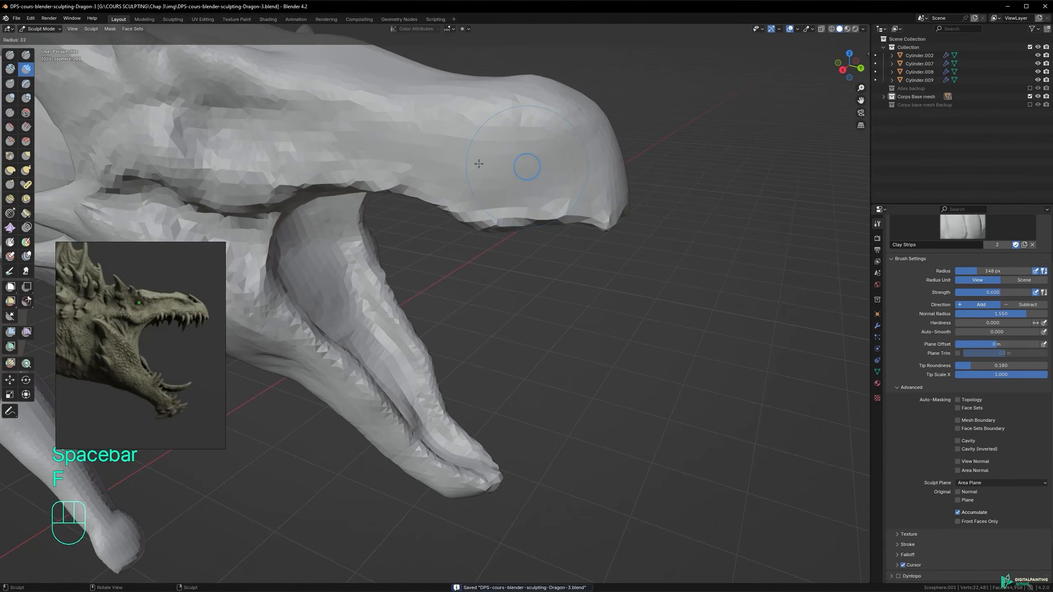
- Shape the dragon's upper snout with a resized Clay Strips brush and cut a line near the eye with 28 px Draw Sharp
key(space)
click(494, 204)
middle_drag(501, 192, 518, 185)
drag(507, 204, 502, 189)
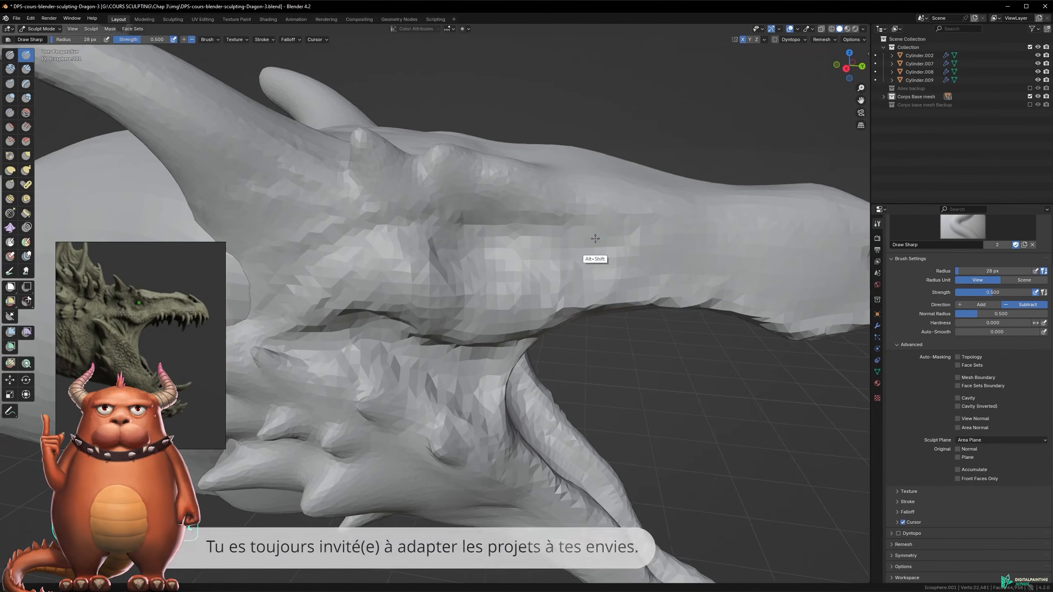
drag(589, 215, 481, 231)
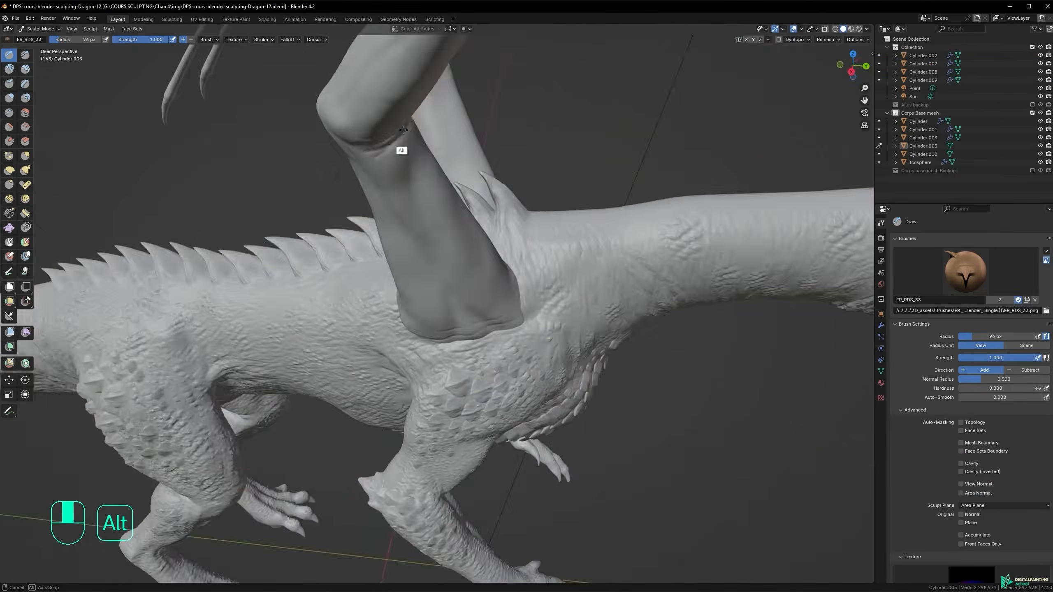
- Undo the last two sculpting strokes on the dragon's body part
mouse_move(400, 146)
alt+middle_down()
mouse_move(470, 144)
mouse_move(373, 98)
alt+middle_up()
key(ctrl+z)
key(ctrl+z)
alt+middle_drag(423, 199, 463, 203)
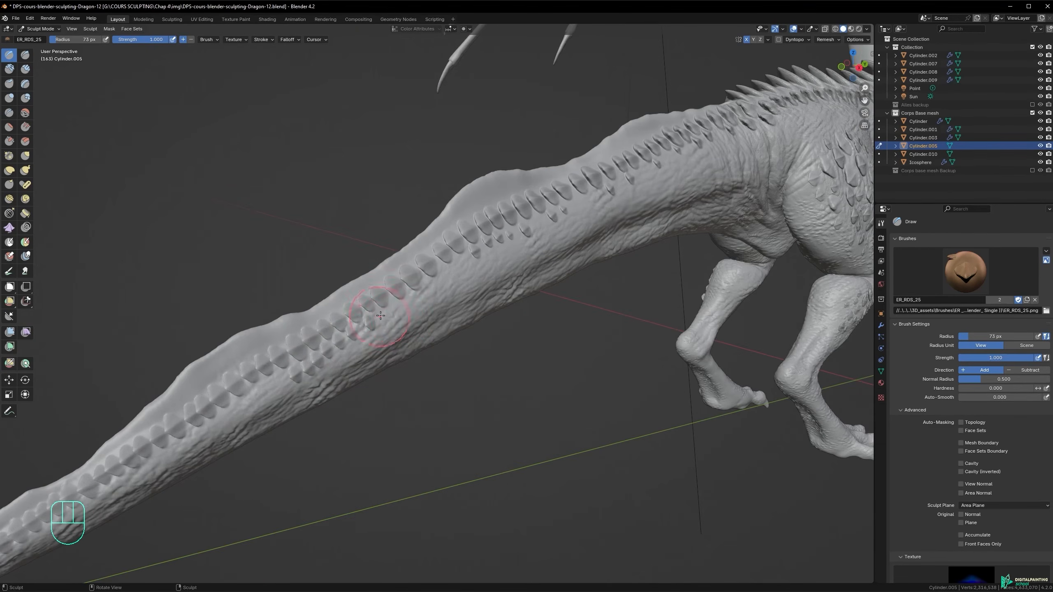
alt+shift+middle_drag(456, 276, 465, 282)
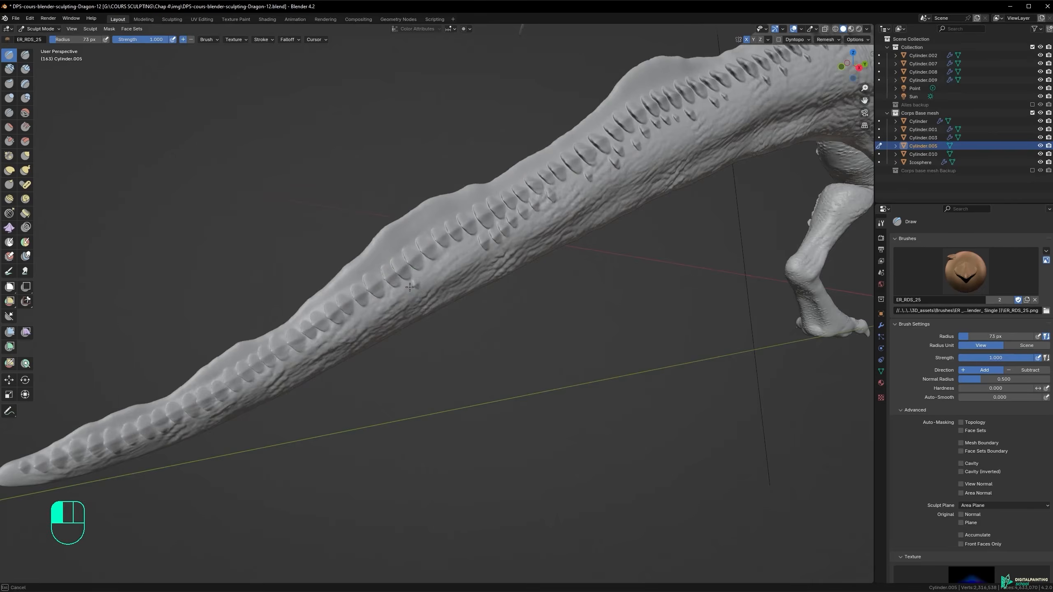